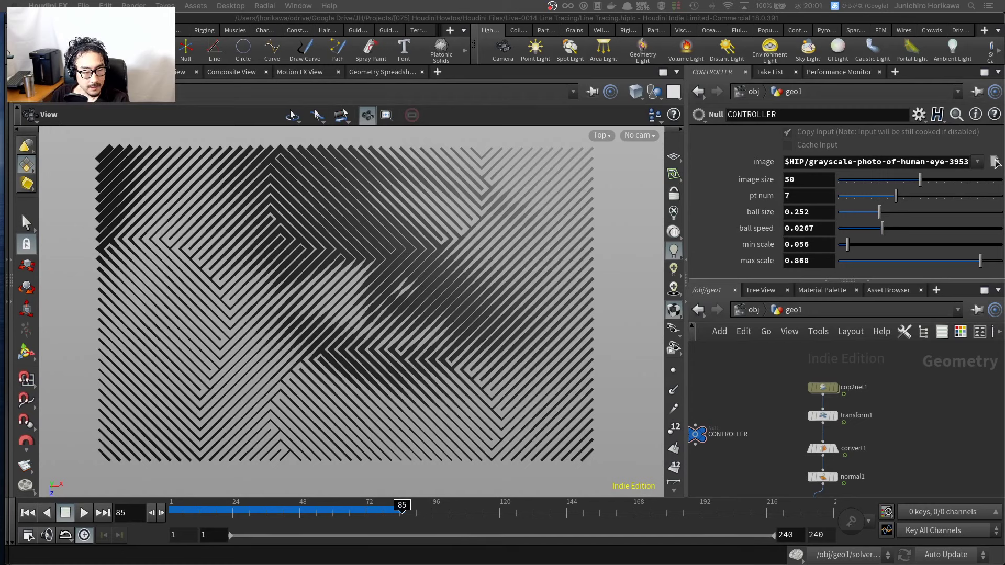
Step: Play the line animation from the first frame, pausing at frame 24 and again at frame 38
{"action": "left_click", "coordinate": [28, 516]}
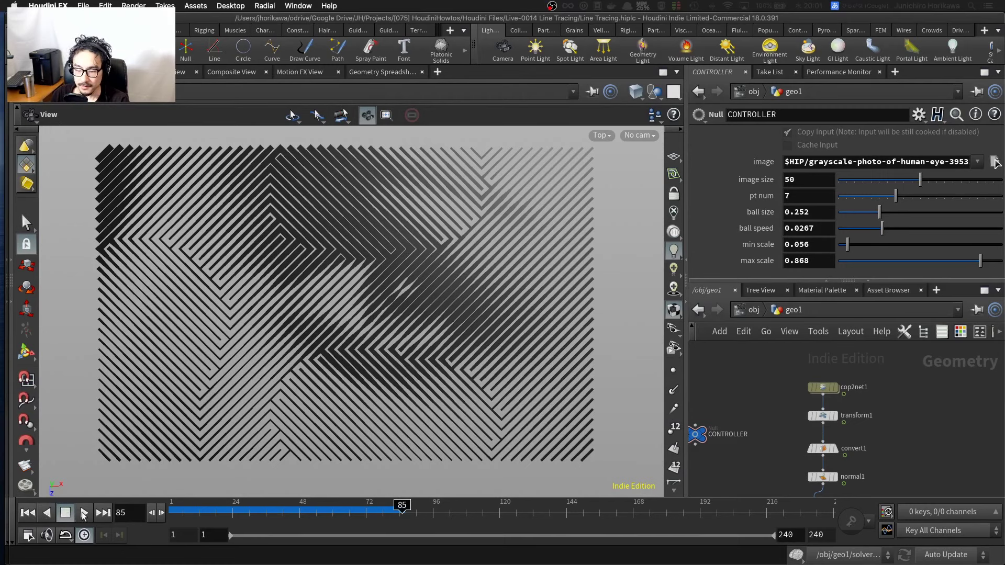
{"action": "left_click", "coordinate": [27, 513]}
{"action": "left_click", "coordinate": [82, 516]}
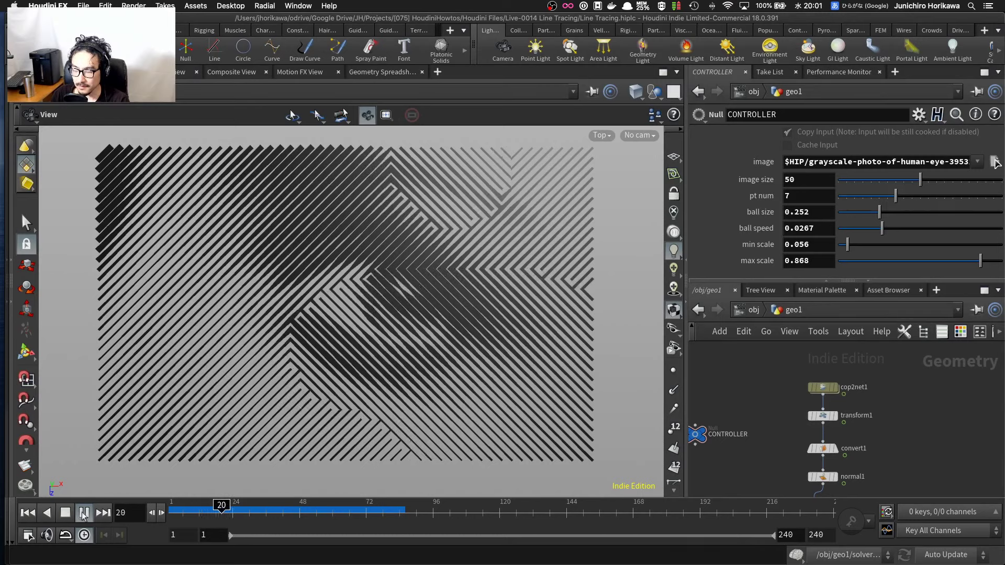
{"action": "left_click", "coordinate": [83, 514]}
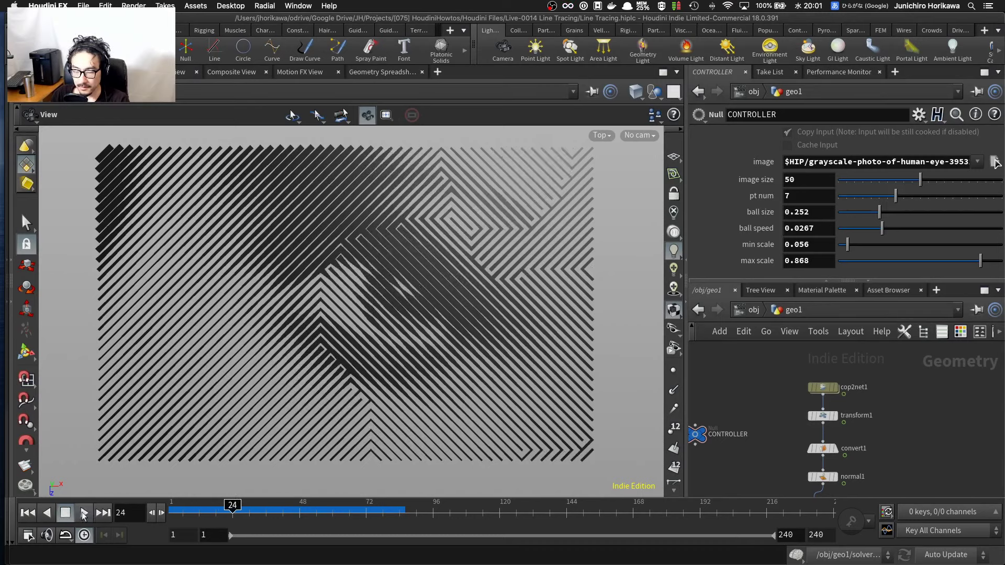
{"action": "left_click", "coordinate": [83, 515]}
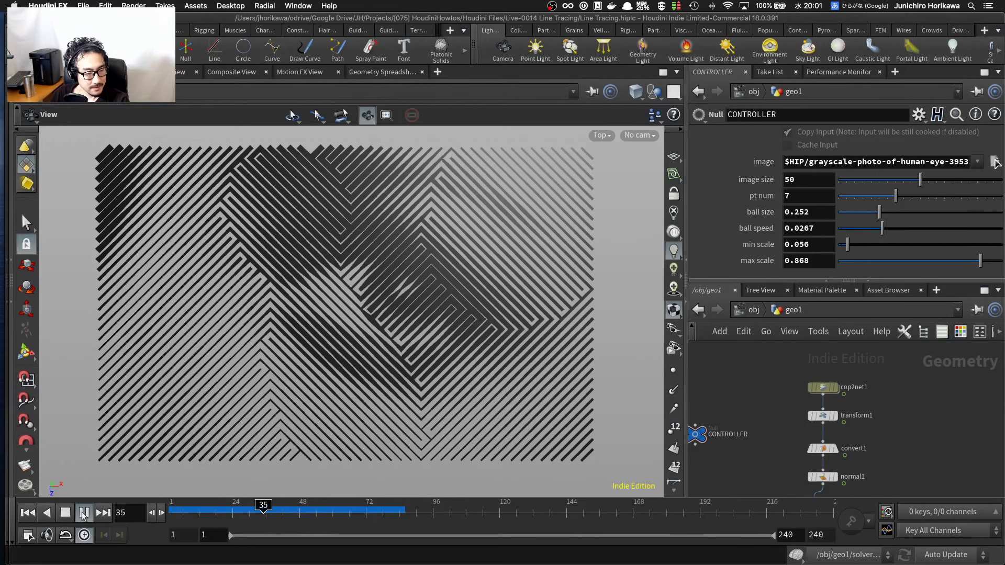
{"action": "left_click", "coordinate": [82, 515]}
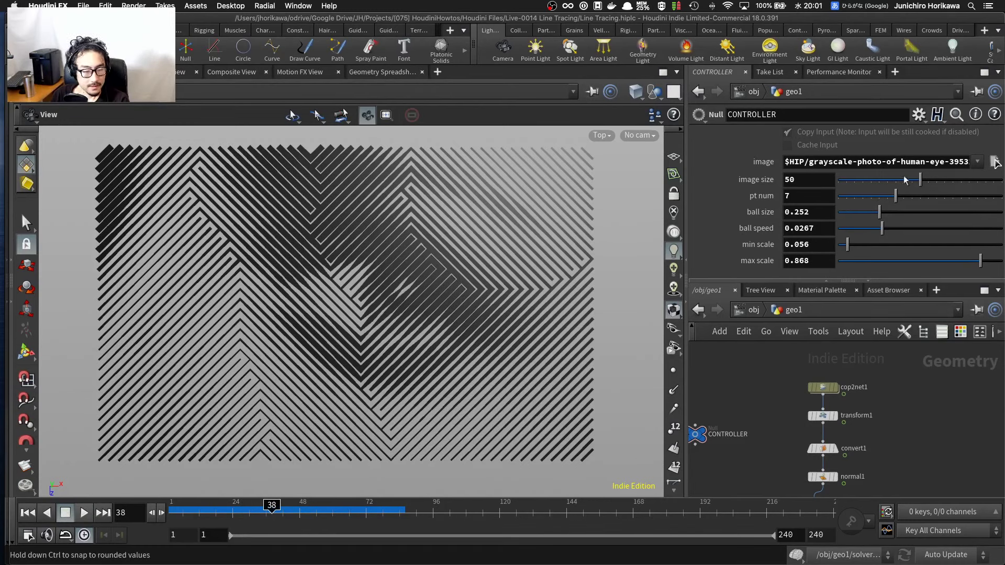
Step: Set the CONTROLLER's image size to 33 and the ball size to 0.252
{"action": "left_click_drag", "start_coordinate": [915, 181], "coordinate": [868, 182]}
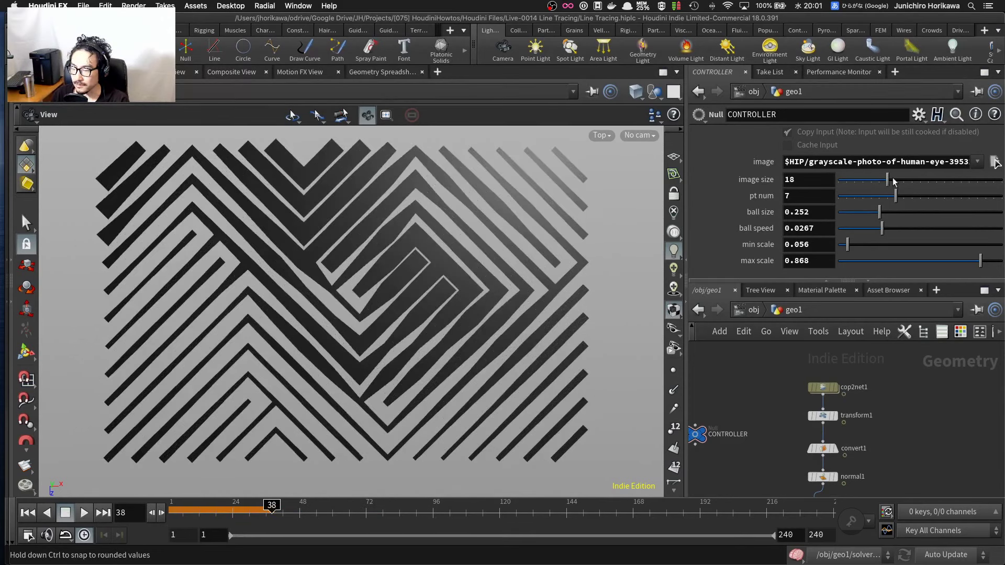
{"action": "left_click", "coordinate": [893, 179]}
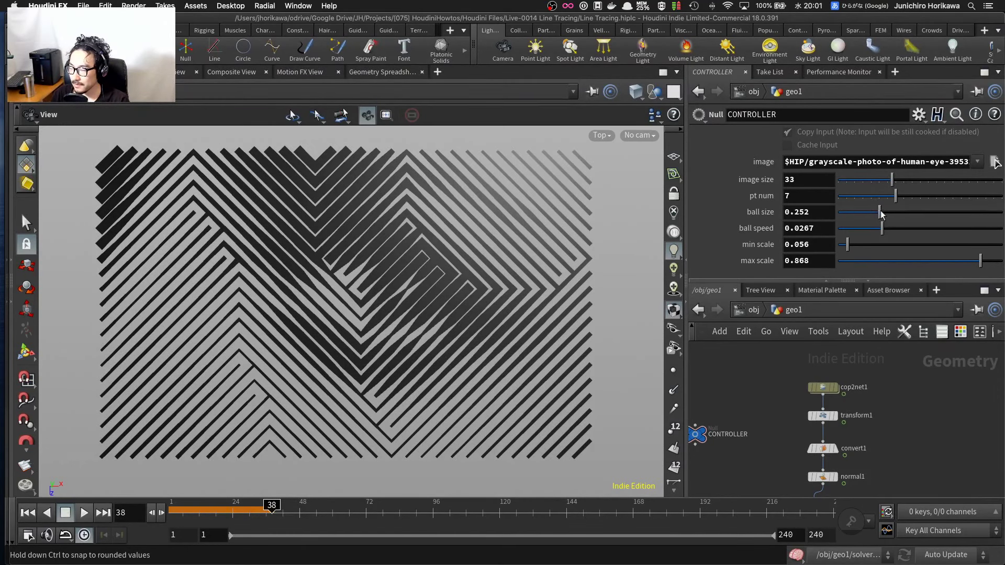
{"action": "left_click", "coordinate": [880, 213]}
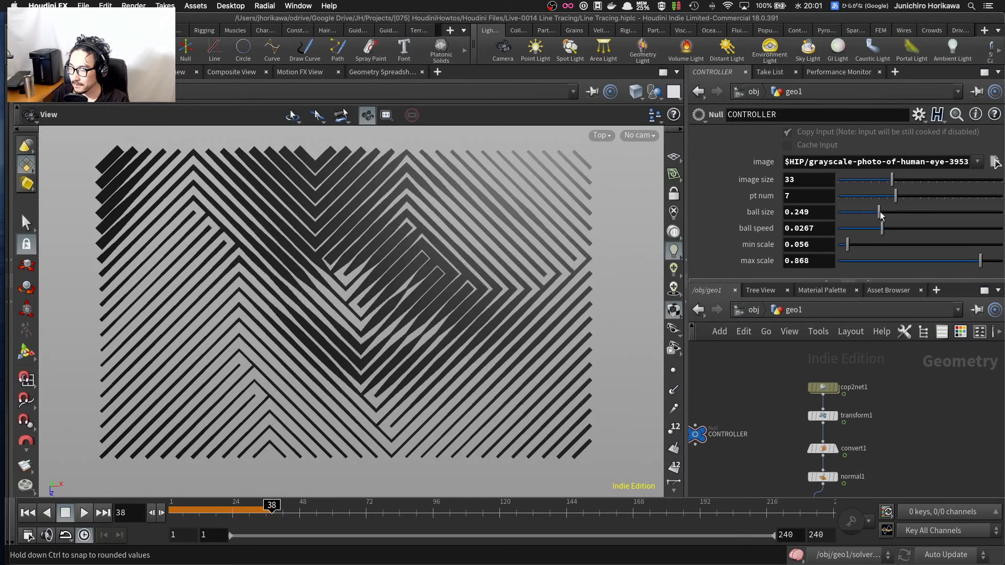
{"action": "left_click", "coordinate": [881, 211]}
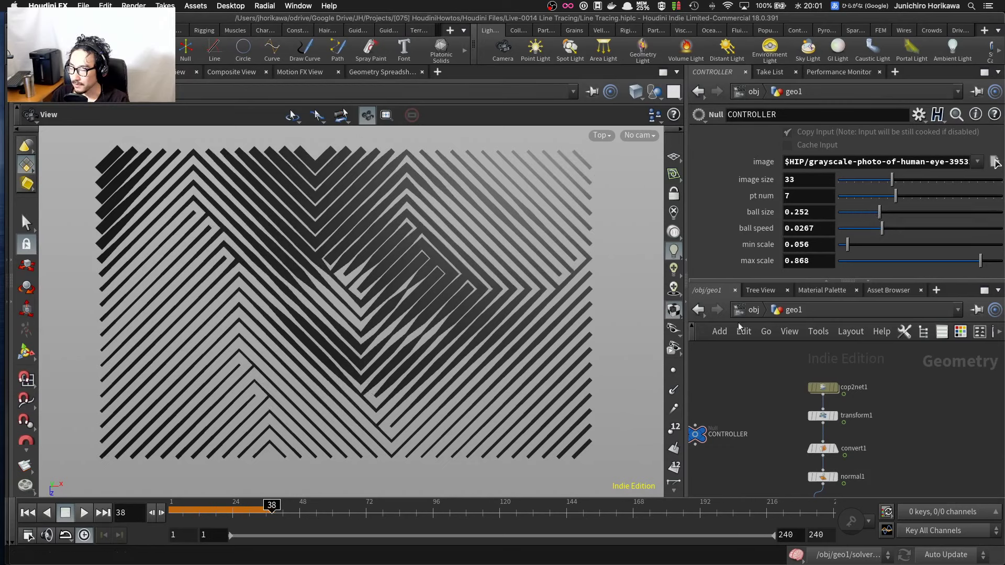
Step: Set the CONTROLLER's min scale to 0.08 and max scale to 0.859, and raise the image size
{"action": "left_click_drag", "start_coordinate": [847, 244], "coordinate": [844, 246]}
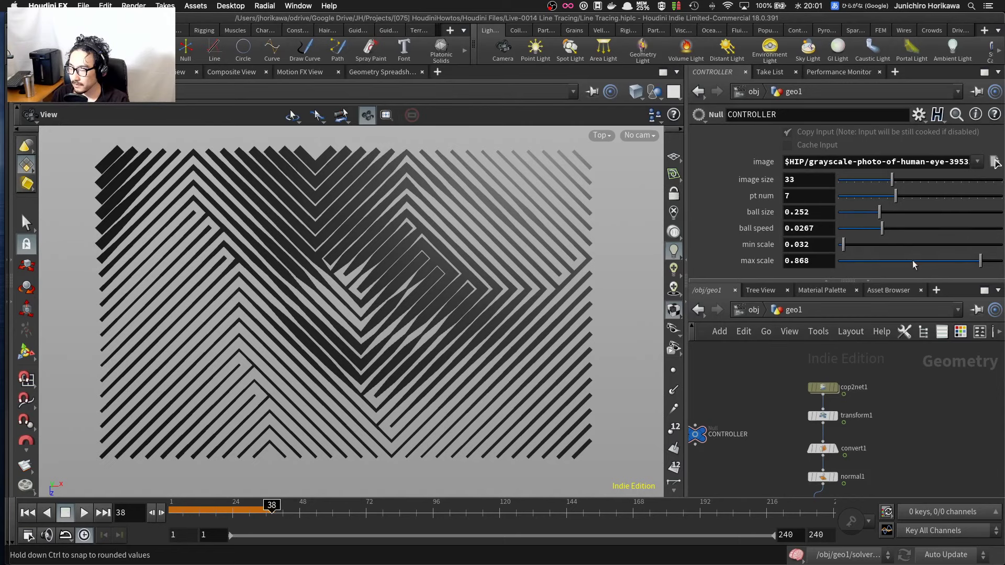
{"action": "left_click_drag", "start_coordinate": [915, 262], "coordinate": [867, 265]}
{"action": "left_click_drag", "start_coordinate": [920, 245], "coordinate": [970, 245]}
{"action": "left_click_drag", "start_coordinate": [866, 261], "coordinate": [979, 257]}
{"action": "left_click", "coordinate": [852, 247]}
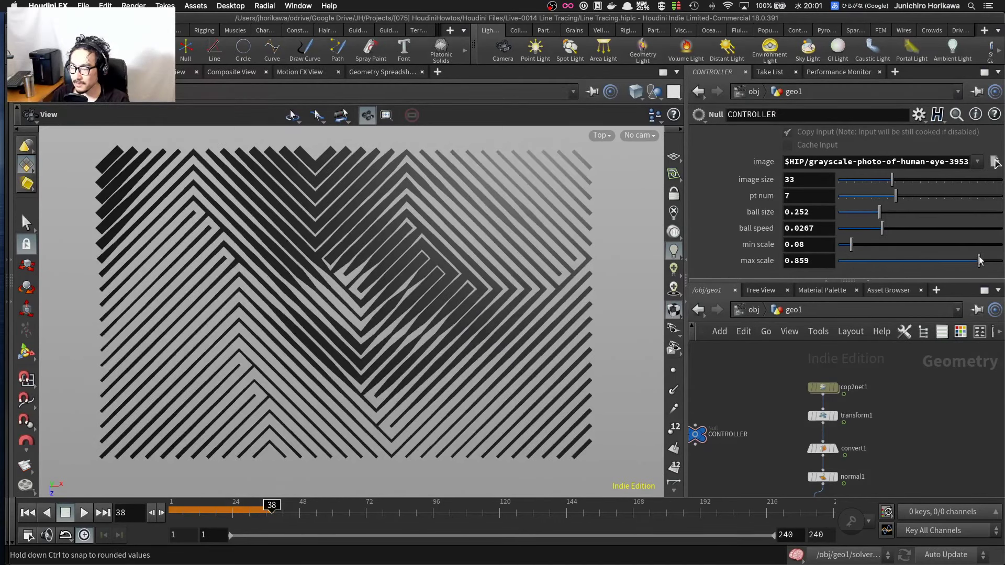
{"action": "left_click", "coordinate": [914, 181]}
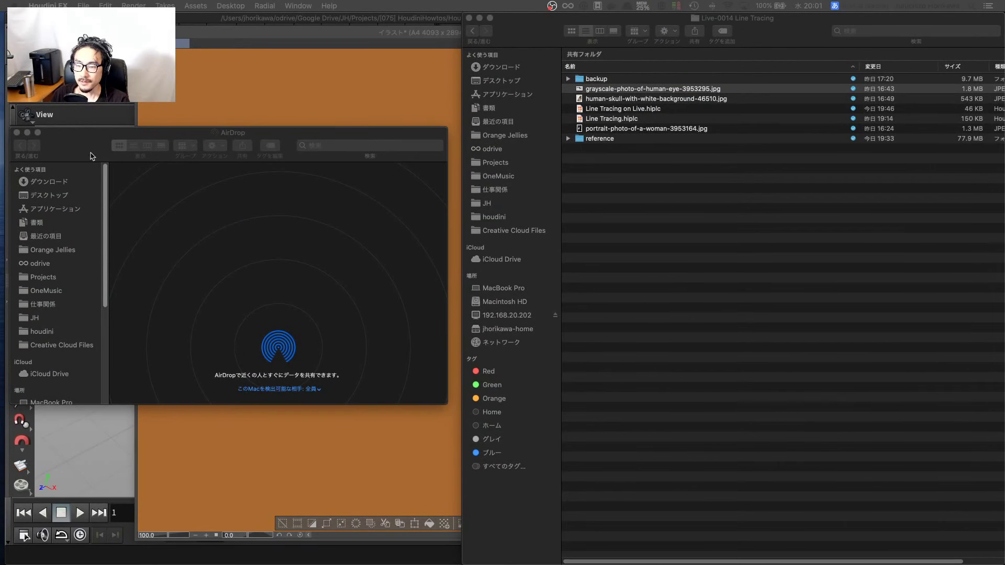
Step: Close the AirDrop window and bring the empty Line Tracing on Live scene in Houdini to the front
{"action": "left_click", "coordinate": [17, 132]}
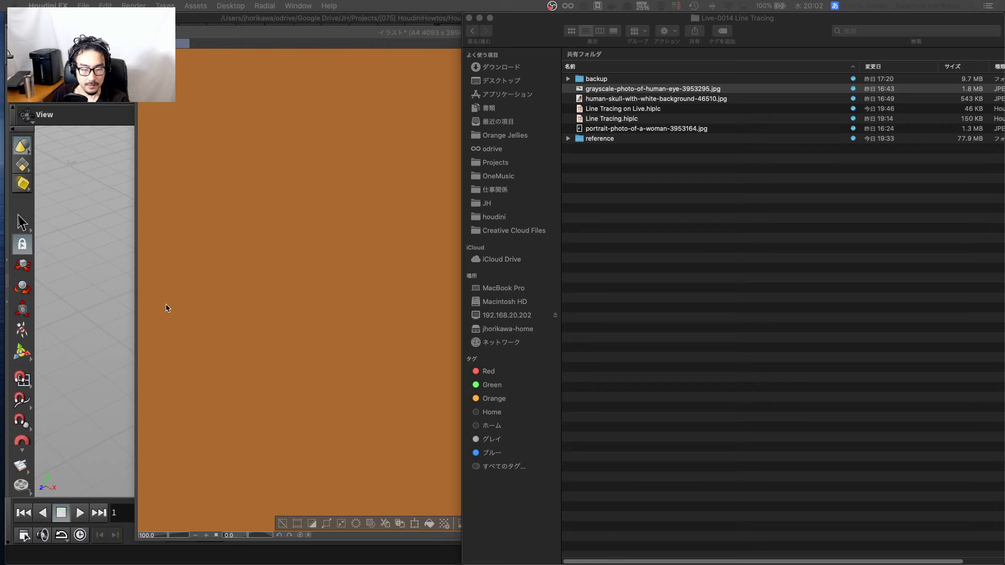
{"action": "left_click", "coordinate": [102, 293]}
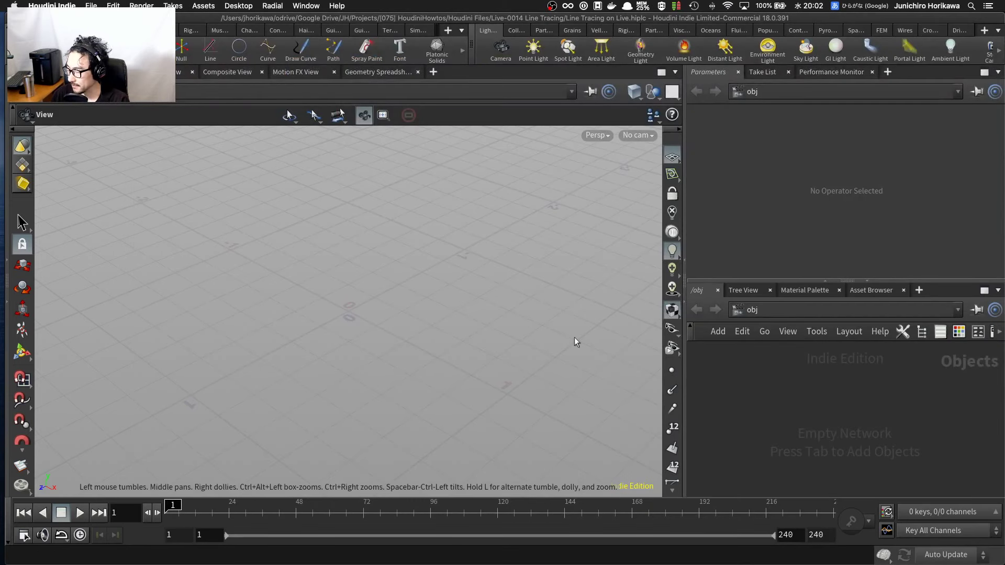
Step: Switch to Chrome and browse the free stock photos on the Pexels home page
{"action": "mouse_move", "coordinate": [525, 561]}
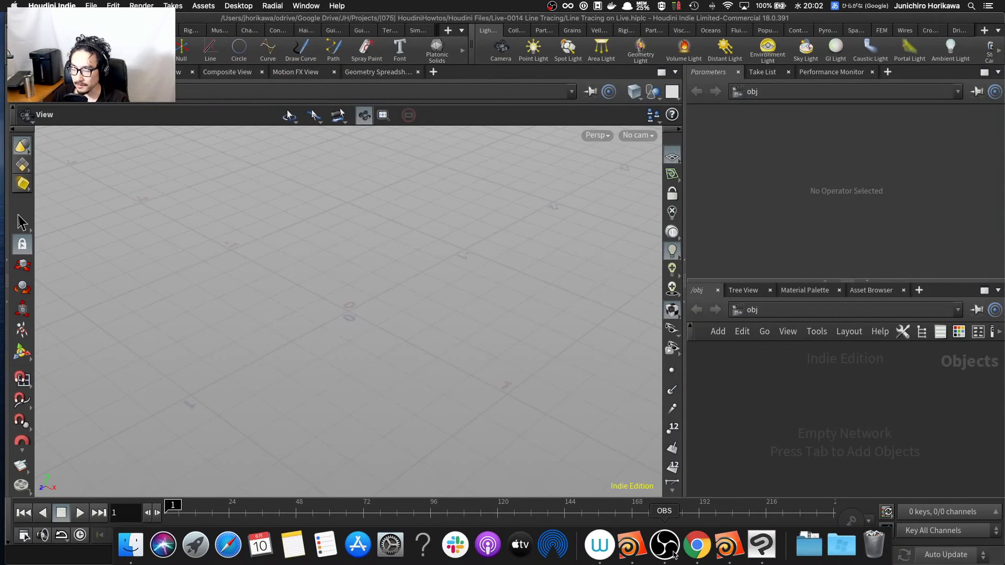
{"action": "left_click", "coordinate": [696, 546]}
{"action": "scroll", "coordinate": [462, 285], "scroll_direction": "down", "scroll_amount": 5}
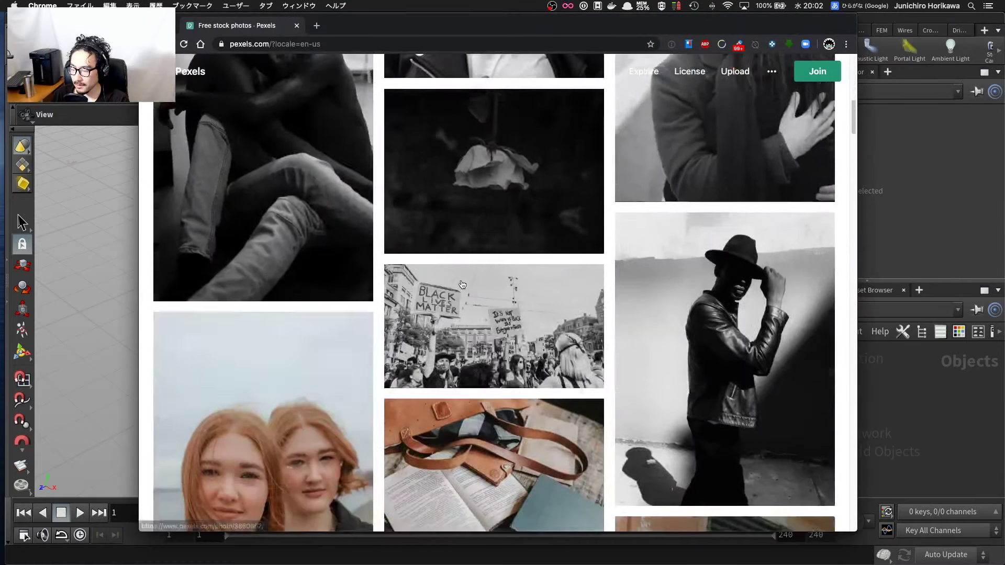
{"action": "scroll", "coordinate": [462, 284], "scroll_direction": "up", "scroll_amount": 5}
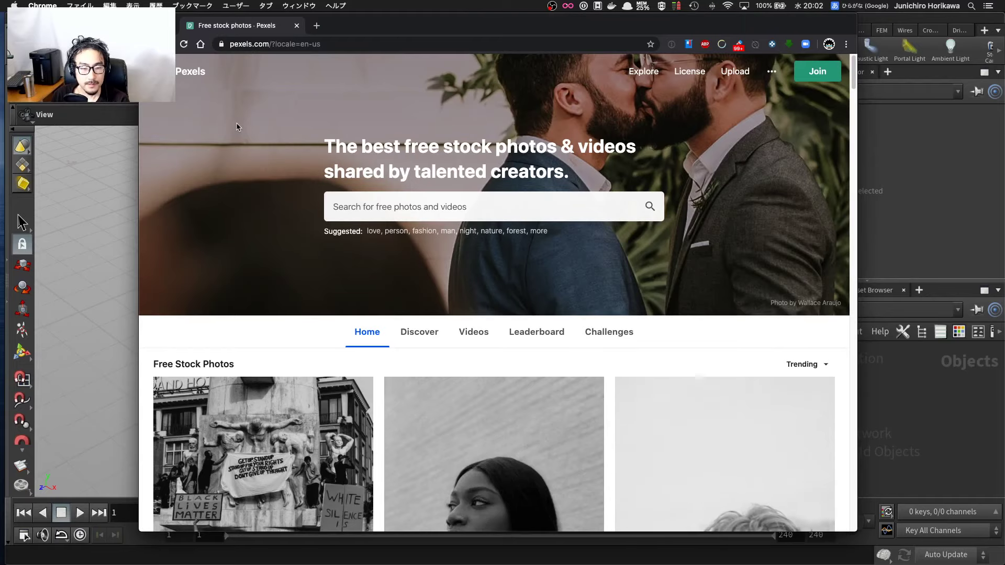
{"action": "scroll", "coordinate": [479, 229], "scroll_direction": "down", "scroll_amount": 15}
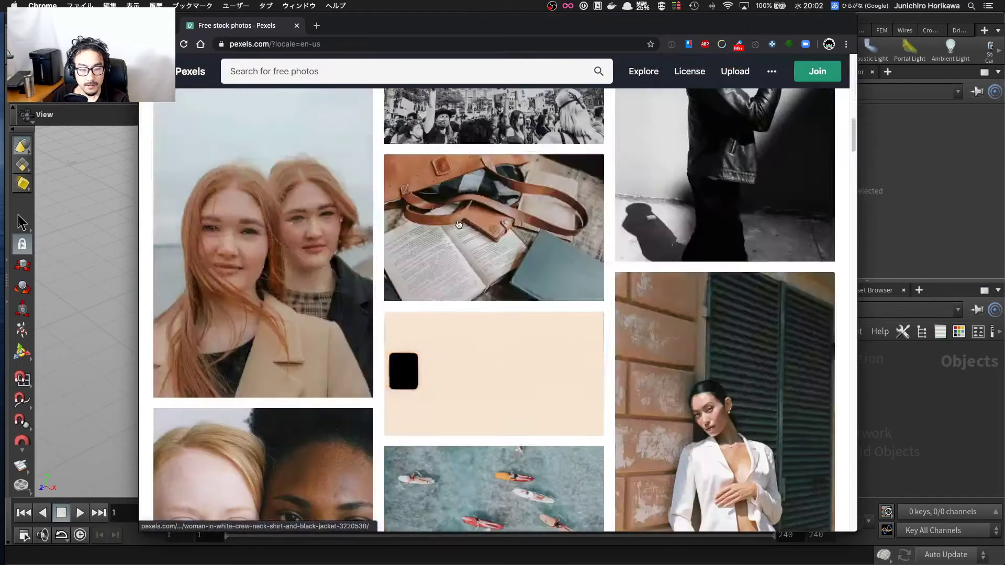
Step: Switch to the Live-0014 Line Tracing folder in Finder and preview the human eye, skull and woman portrait images
{"action": "key", "text": "ctrl+Up"}
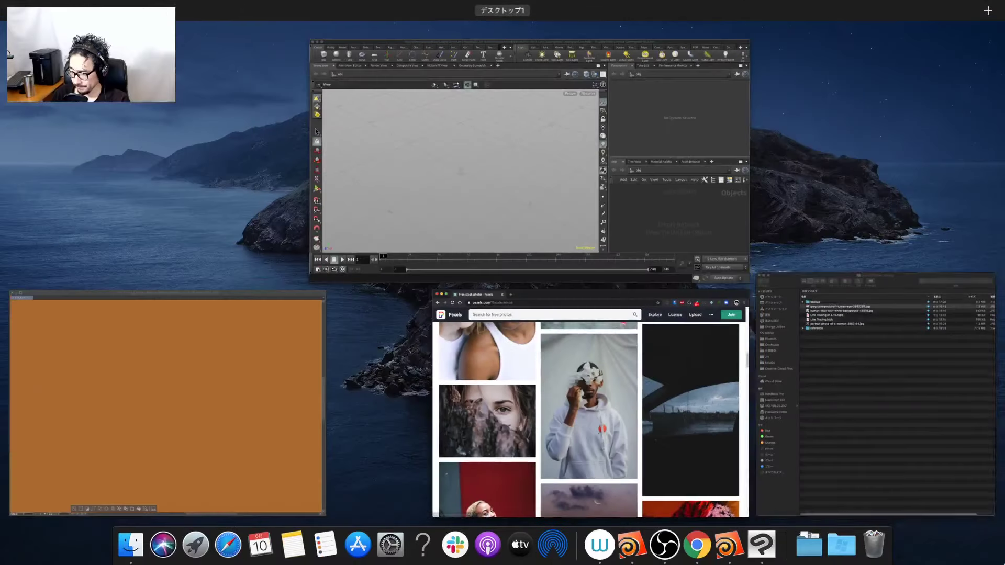
{"action": "left_click", "coordinate": [854, 430]}
{"action": "left_click", "coordinate": [609, 207]}
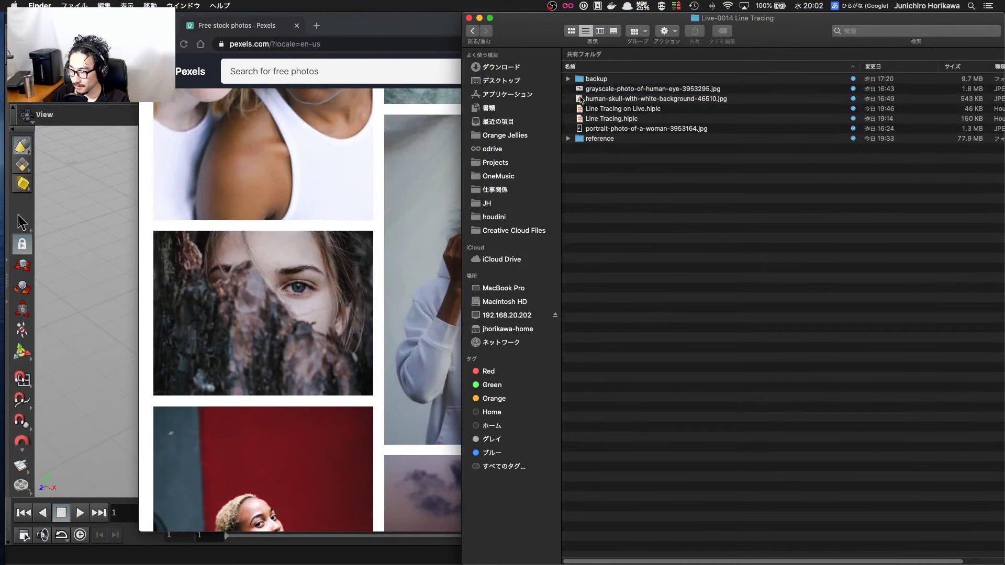
{"action": "left_click", "coordinate": [579, 92]}
{"action": "key", "text": "space"}
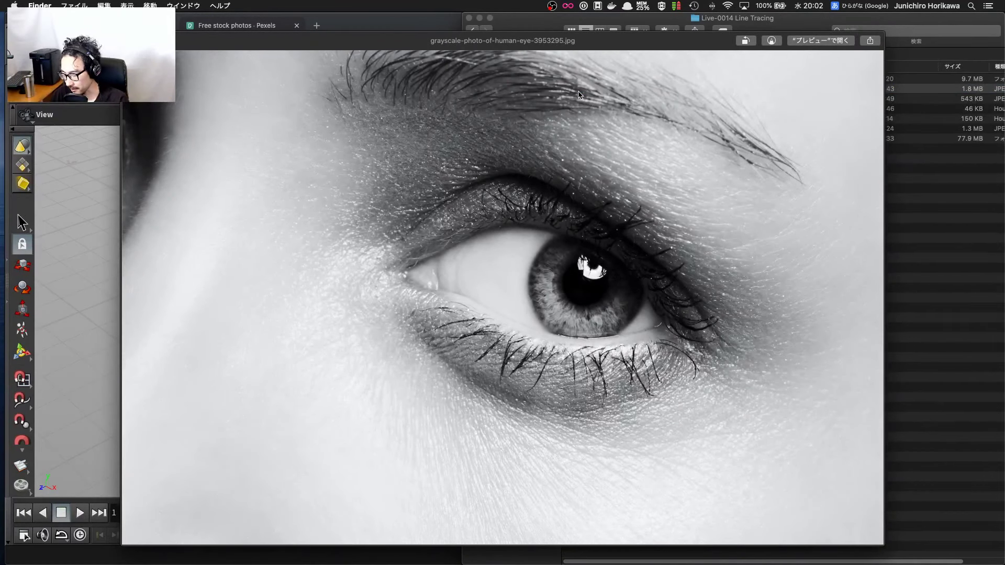
{"action": "key", "text": "Down"}
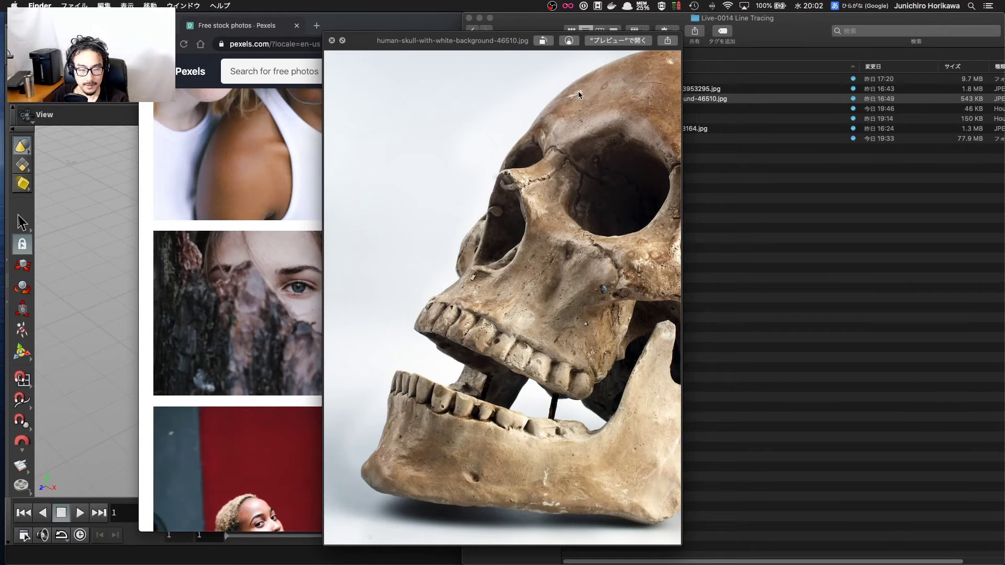
{"action": "key", "text": "Down"}
{"action": "key", "text": "Down"}
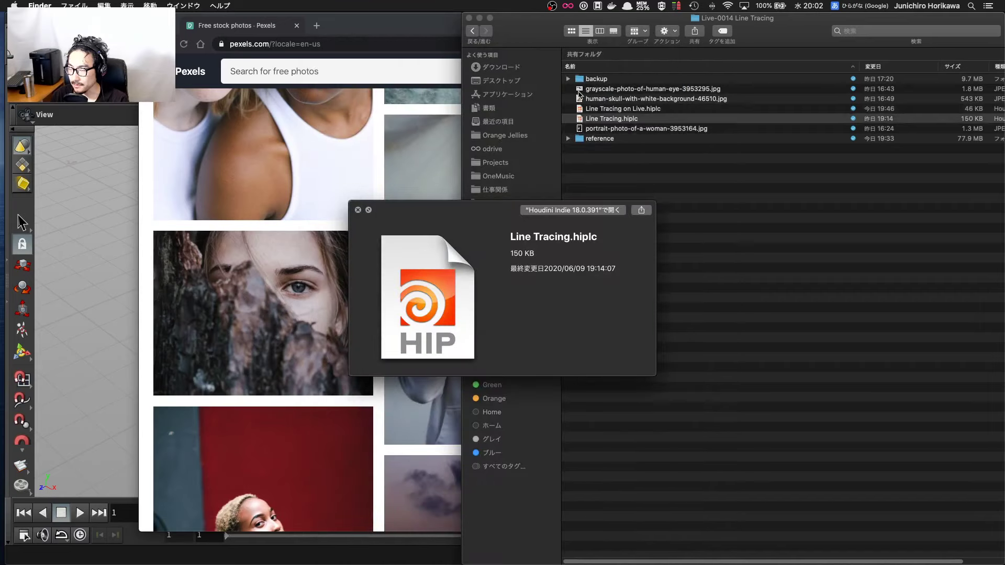
{"action": "key", "text": "Down"}
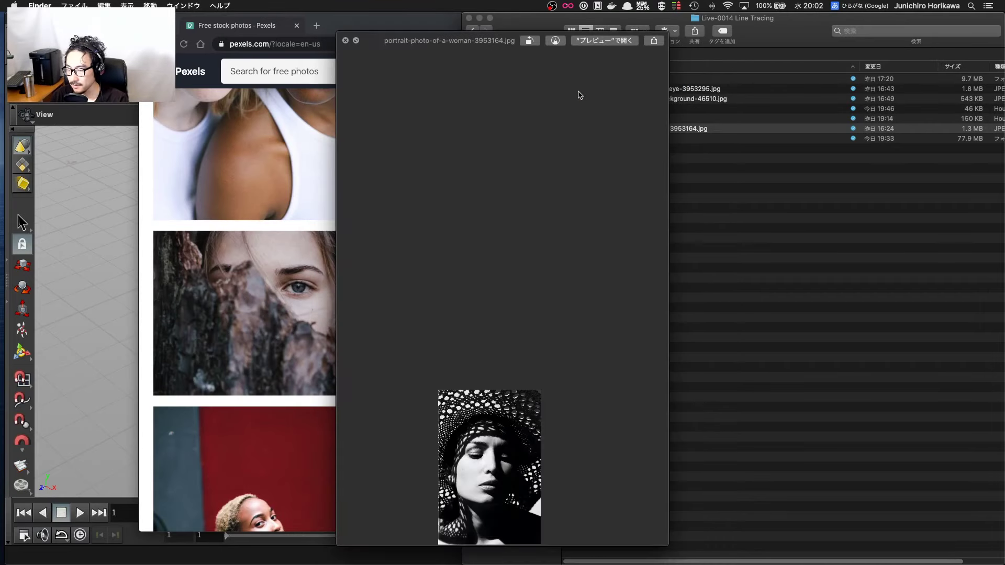
{"action": "key", "text": "space"}
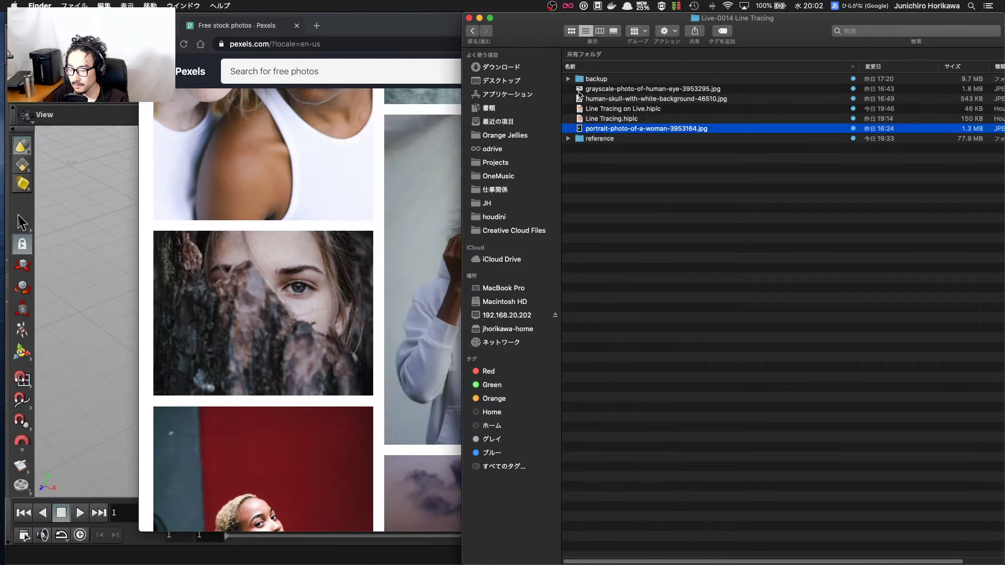
Step: Quit the odrive sync application
{"action": "left_click", "coordinate": [568, 6]}
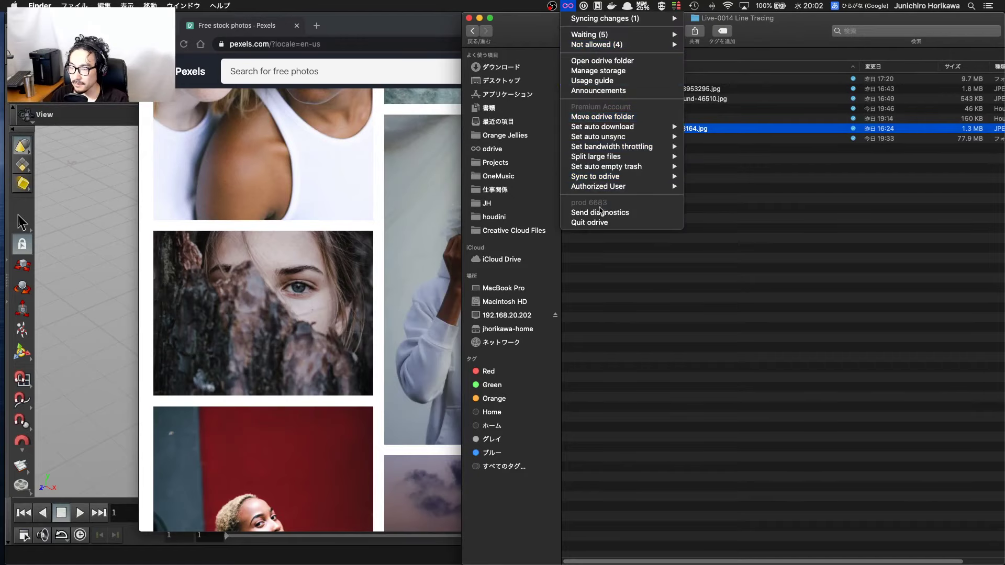
{"action": "left_click", "coordinate": [589, 222]}
{"action": "left_click", "coordinate": [652, 228]}
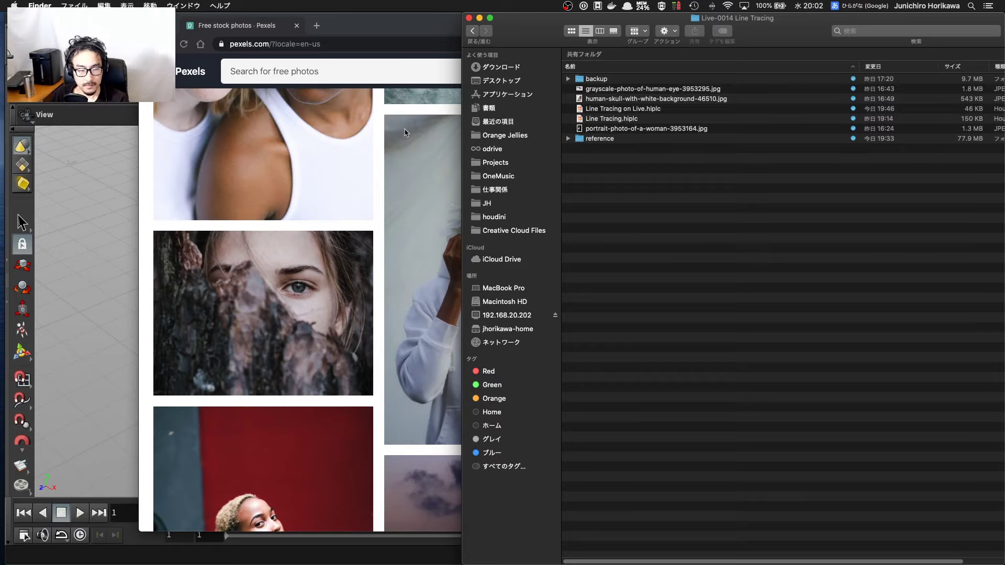
Step: Switch back to the empty Line Tracing on Live scene in Houdini
{"action": "left_click", "coordinate": [263, 128]}
{"action": "left_click", "coordinate": [87, 123]}
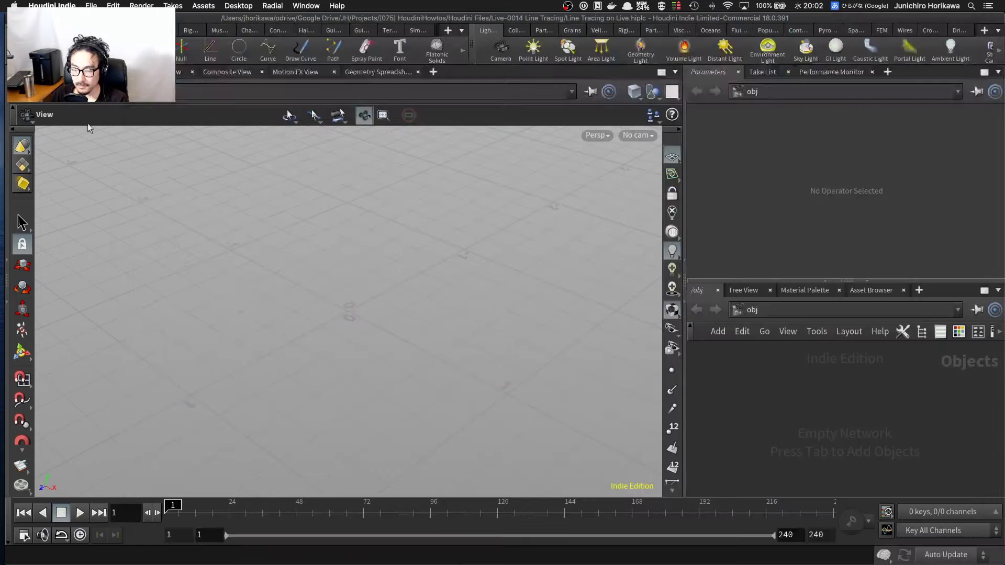
{"action": "left_click_drag", "start_coordinate": [222, 245], "coordinate": [500, 255]}
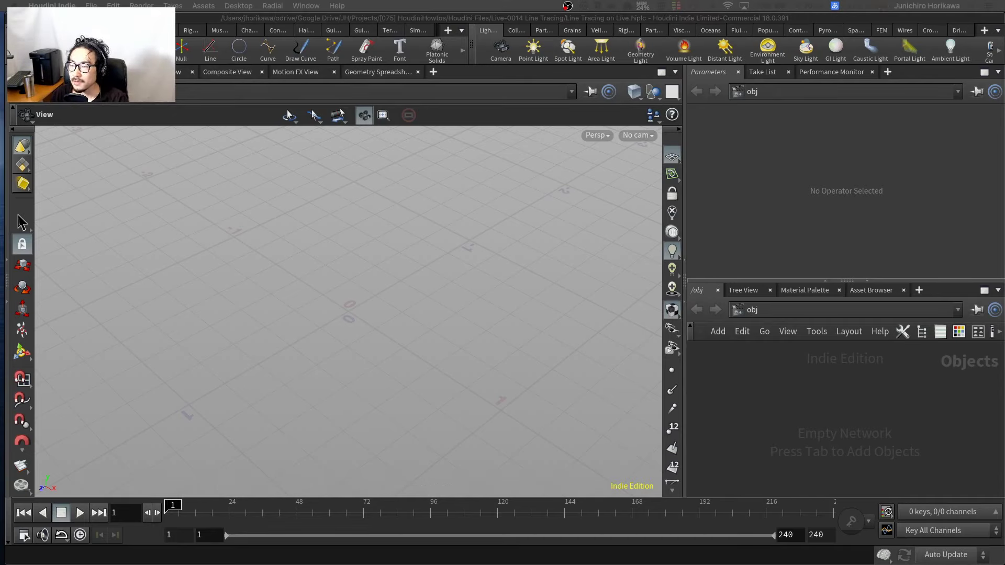
{"action": "left_click", "coordinate": [751, 391]}
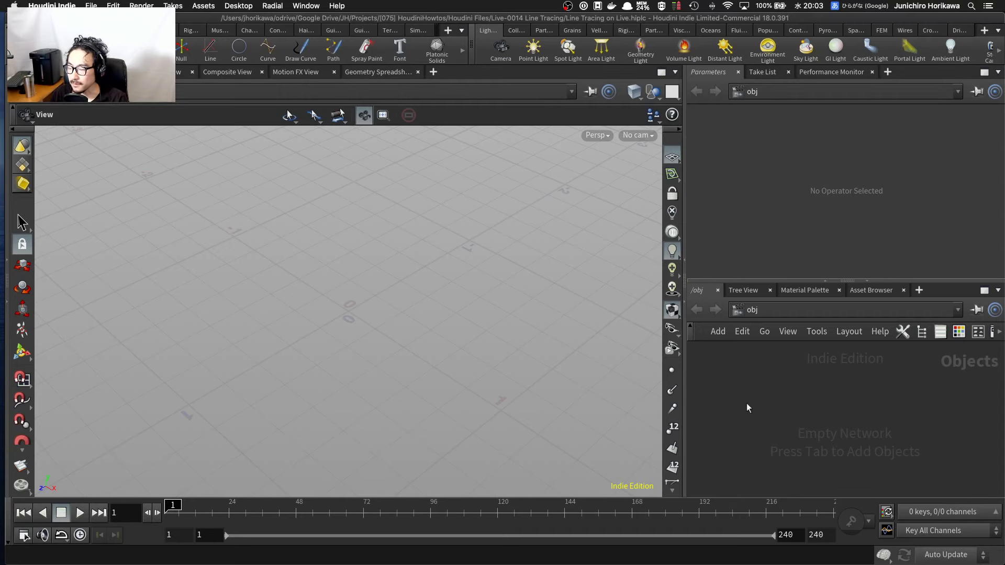
{"action": "key", "text": "Tab"}
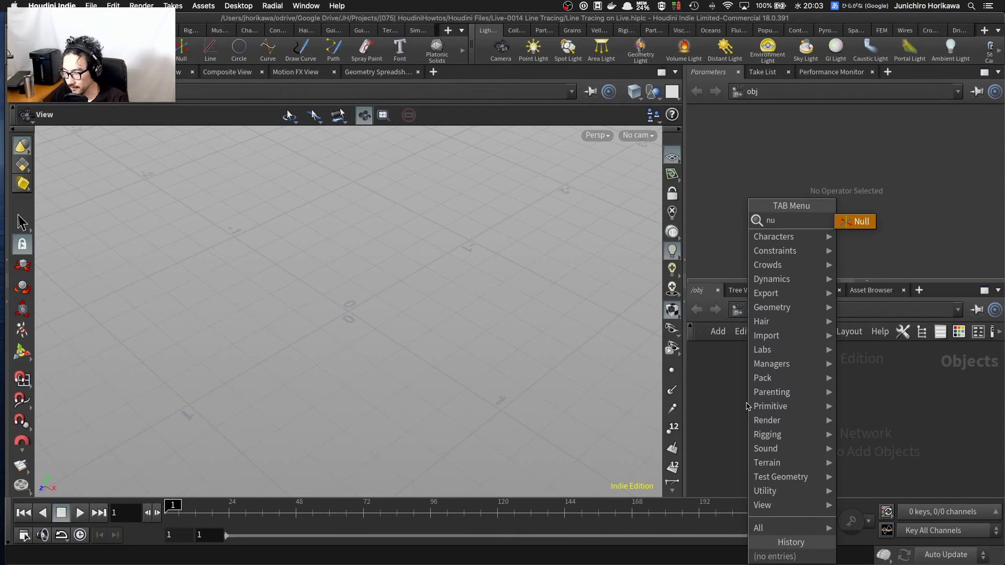
{"action": "key", "text": "Escape"}
{"action": "left_click", "coordinate": [740, 394]}
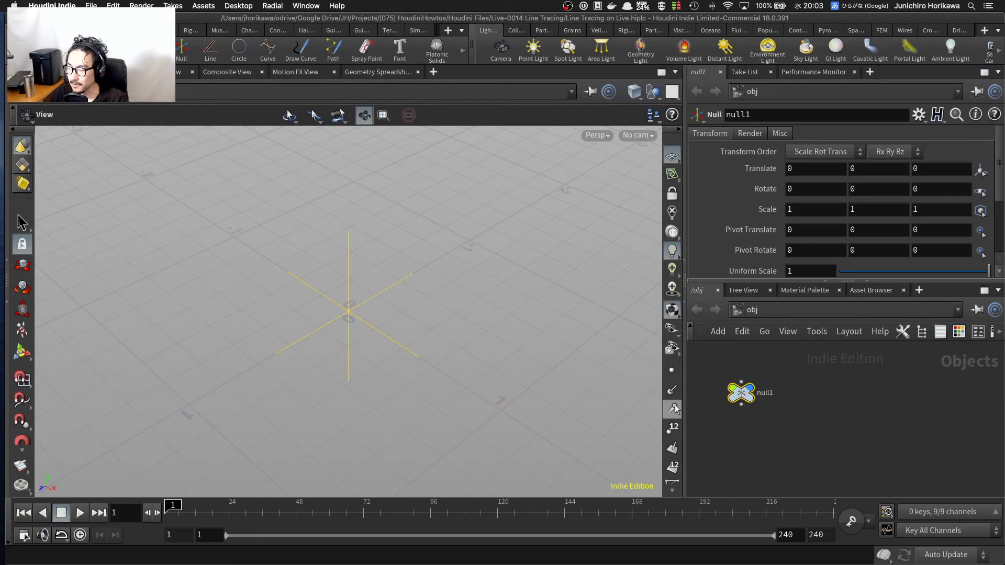
{"action": "left_click_drag", "start_coordinate": [684, 402], "coordinate": [638, 407]}
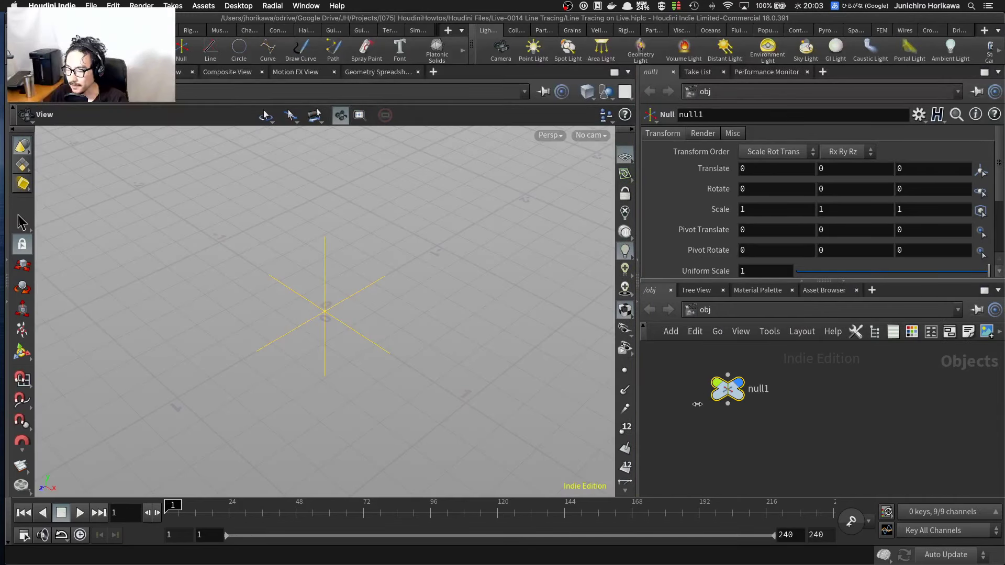
{"action": "key", "text": "Delete"}
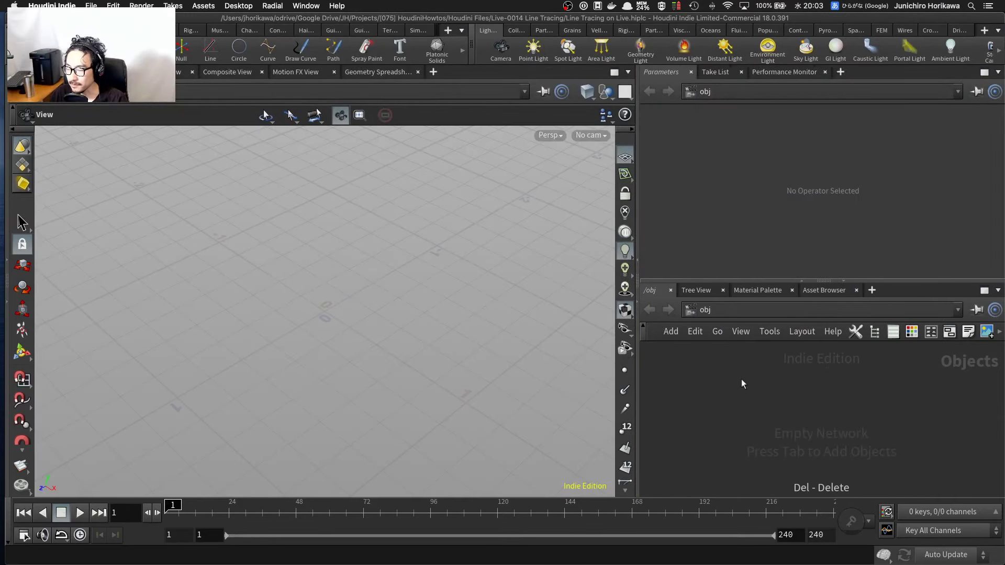
Step: Add a Geometry object to the empty scene and go inside its network
{"action": "key", "text": "Tab"}
{"action": "type", "text": "geom"}
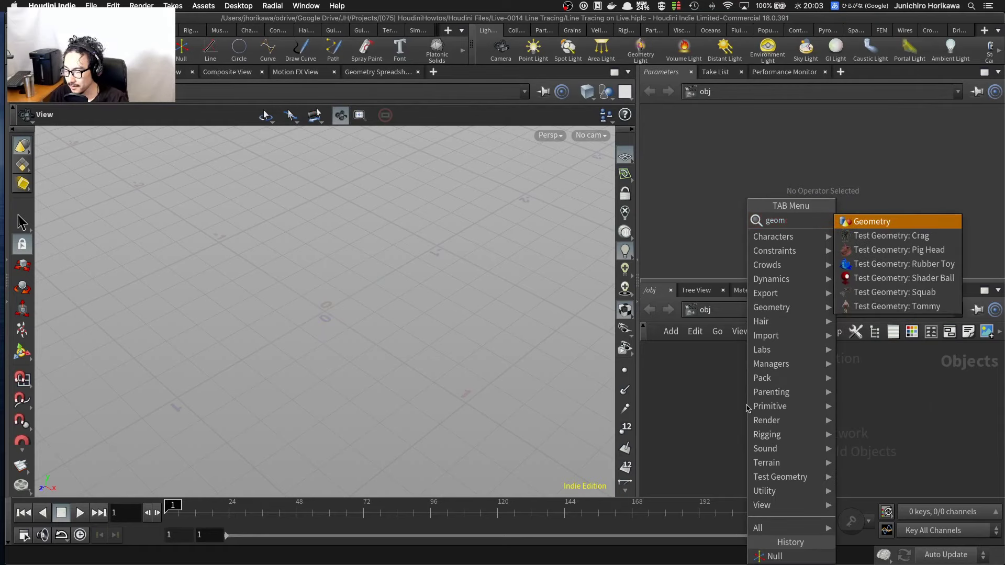
{"action": "key", "text": "Return"}
{"action": "left_click", "coordinate": [750, 393]}
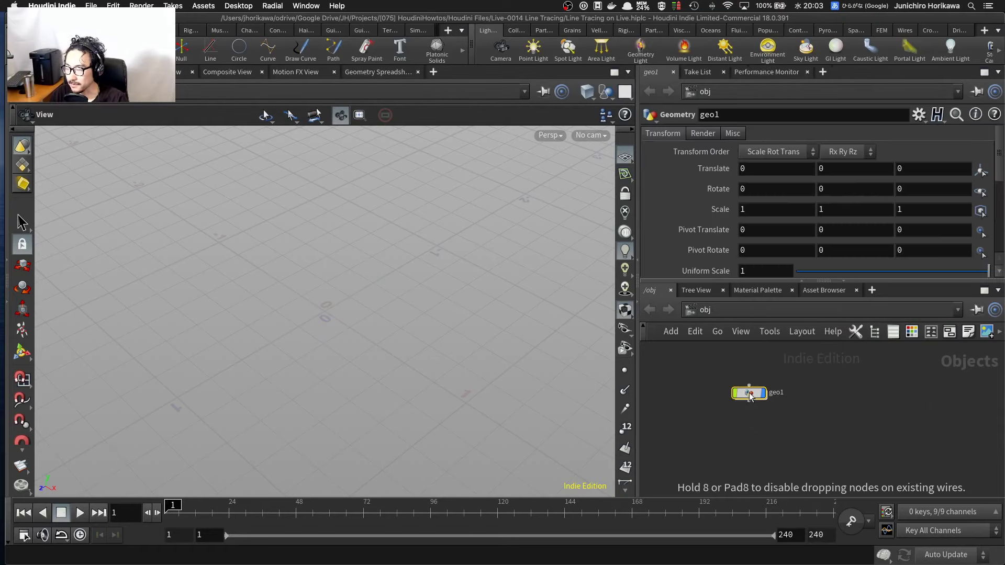
{"action": "double_click", "coordinate": [749, 394]}
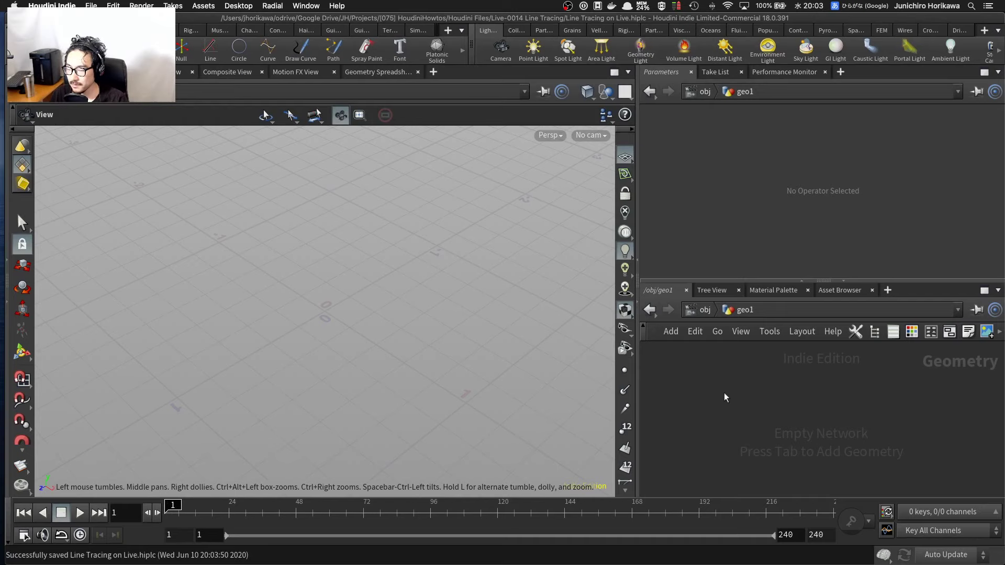
Step: Add a Null node to the empty geometry network
{"action": "key", "text": "Tab"}
{"action": "type", "text": "nul"}
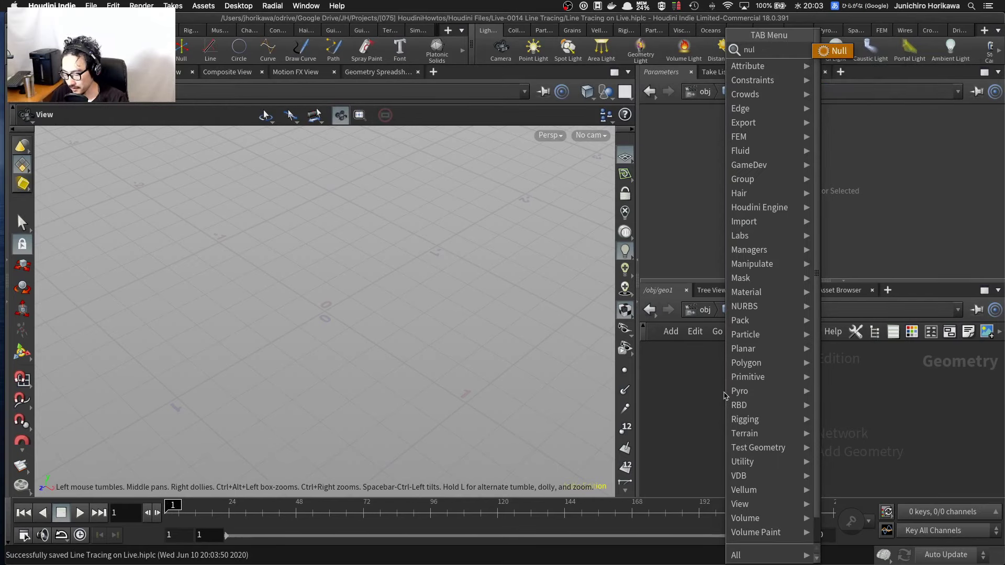
{"action": "key", "text": "Return"}
{"action": "left_click", "coordinate": [724, 389]}
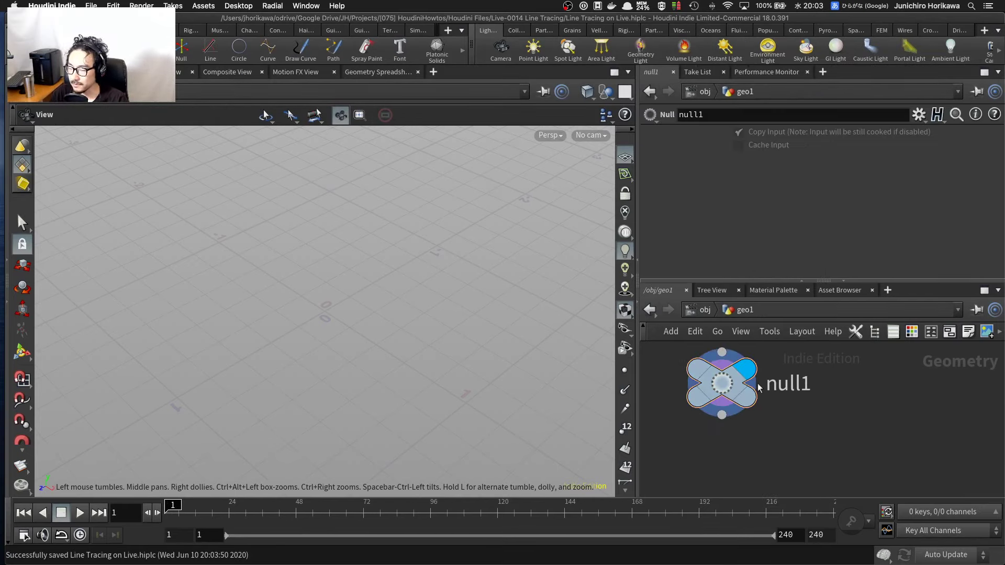
{"action": "double_click", "coordinate": [779, 386]}
{"action": "type", "text": "CONT"}
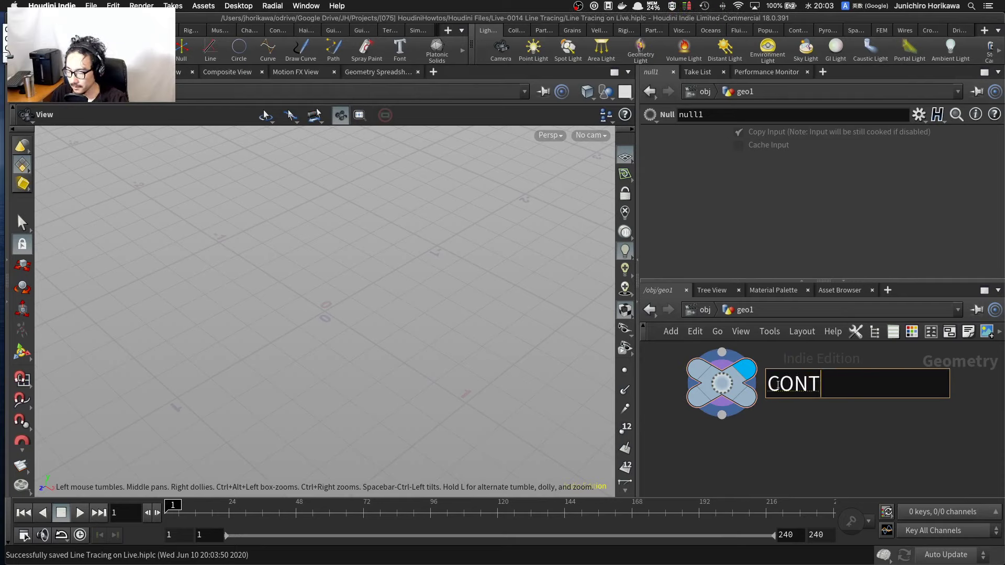
{"action": "type", "text": "ROKKER"}
{"action": "key", "text": "BackSpace"}
{"action": "key", "text": "BackSpace"}
{"action": "key", "text": "BackSpace"}
{"action": "key", "text": "BackSpace"}
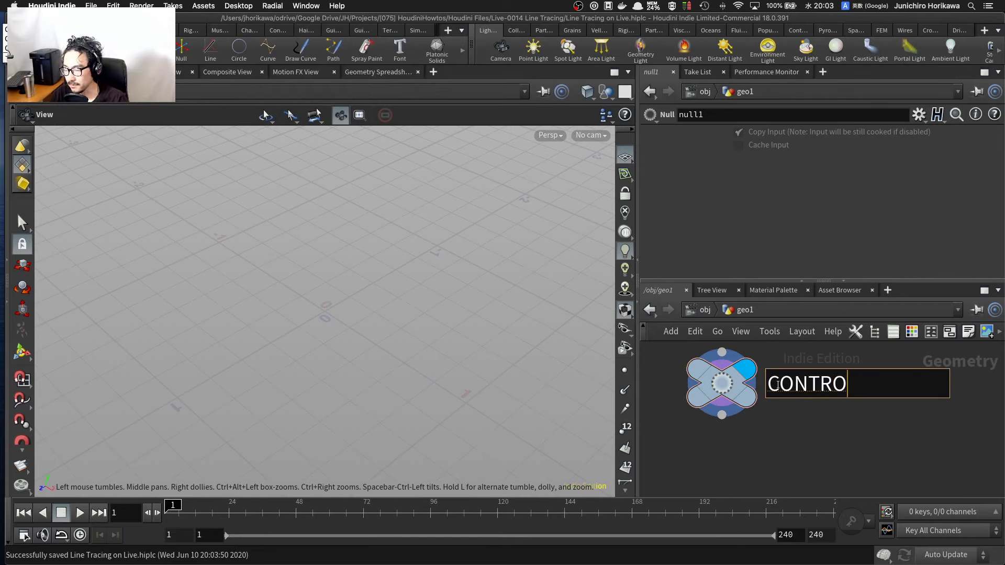
{"action": "key", "text": "Escape"}
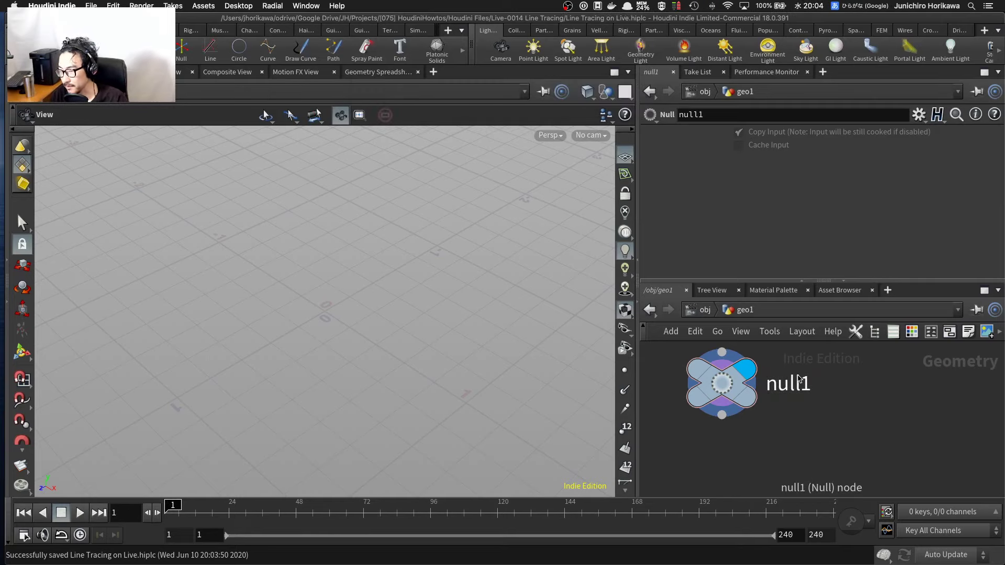
Step: Switch the keyboard input to alphanumeric and rename the Null node as CONTROLLER
{"action": "key", "text": "ctrl+space"}
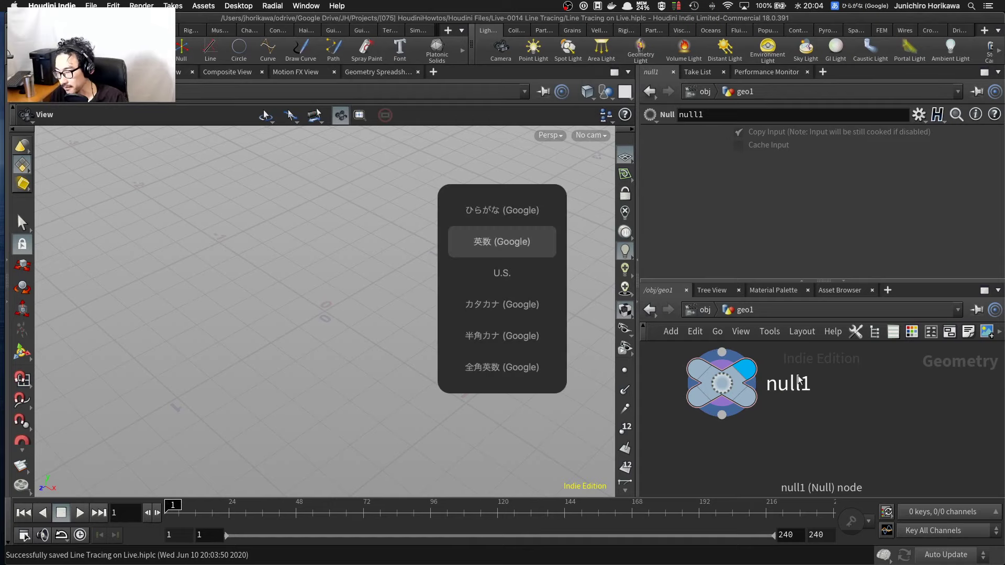
{"action": "double_click", "coordinate": [800, 382]}
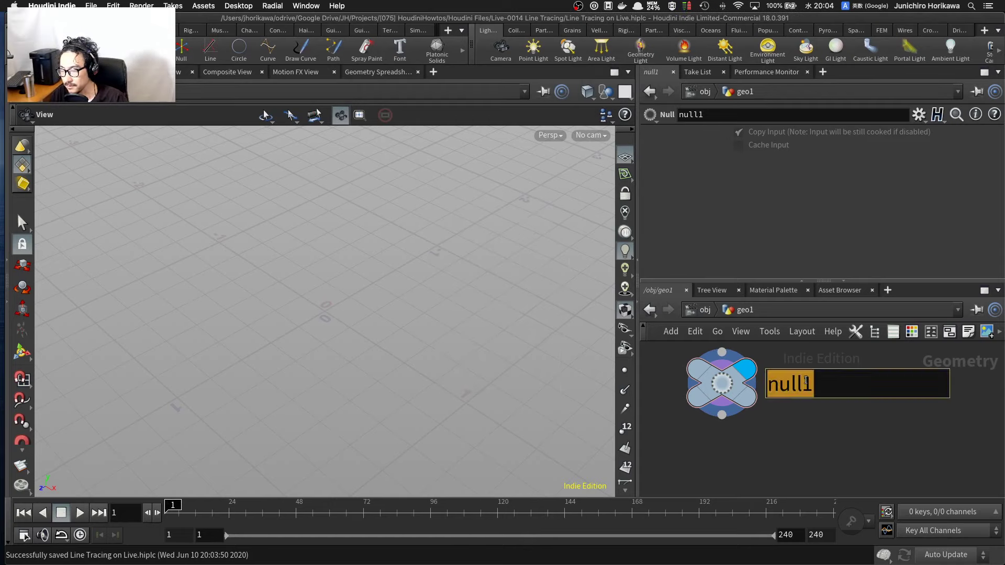
{"action": "type", "text": "CONTROLLER"}
{"action": "key", "text": "Return"}
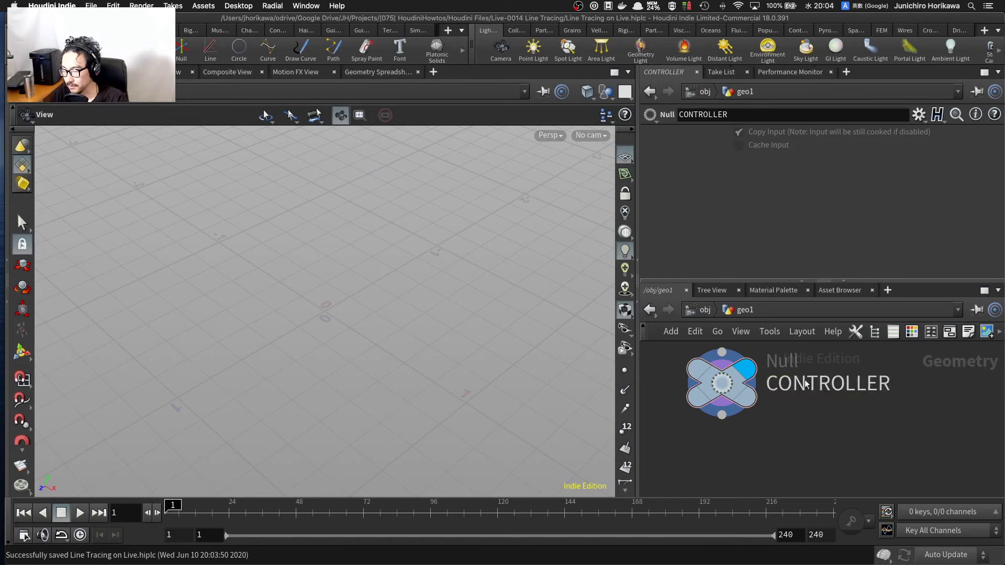
Step: Colour the CONTROLLER node blue and close the colour palette
{"action": "left_click", "coordinate": [911, 331]}
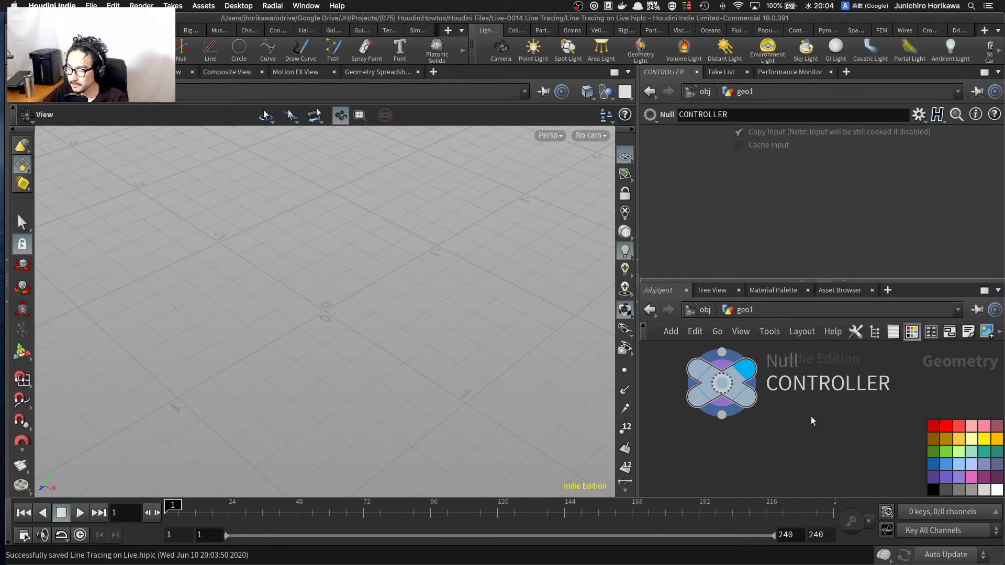
{"action": "left_click", "coordinate": [933, 464]}
{"action": "scroll", "coordinate": [814, 446], "scroll_direction": "down", "scroll_amount": 3}
{"action": "key", "text": "c"}
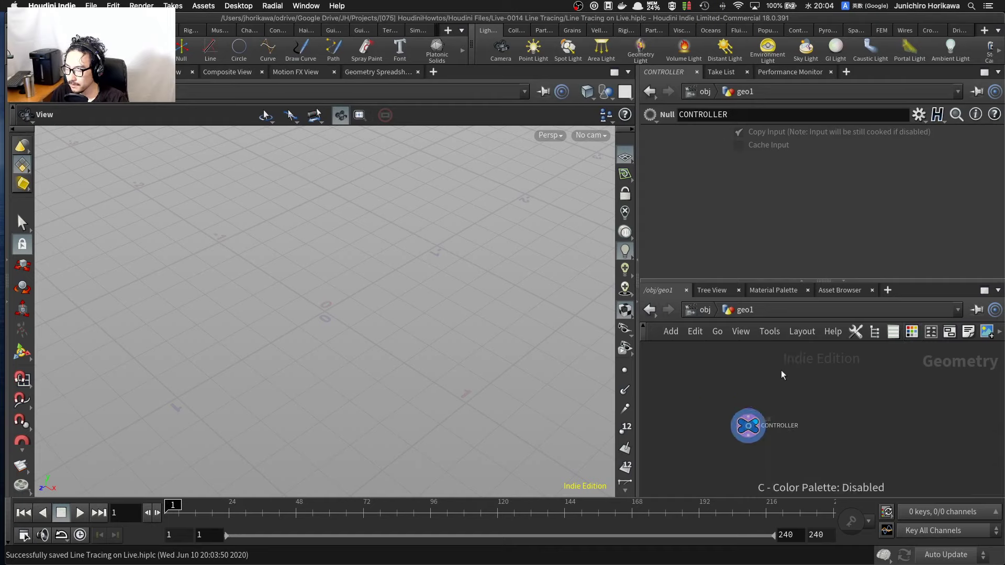
{"action": "key", "text": "super+Tab"}
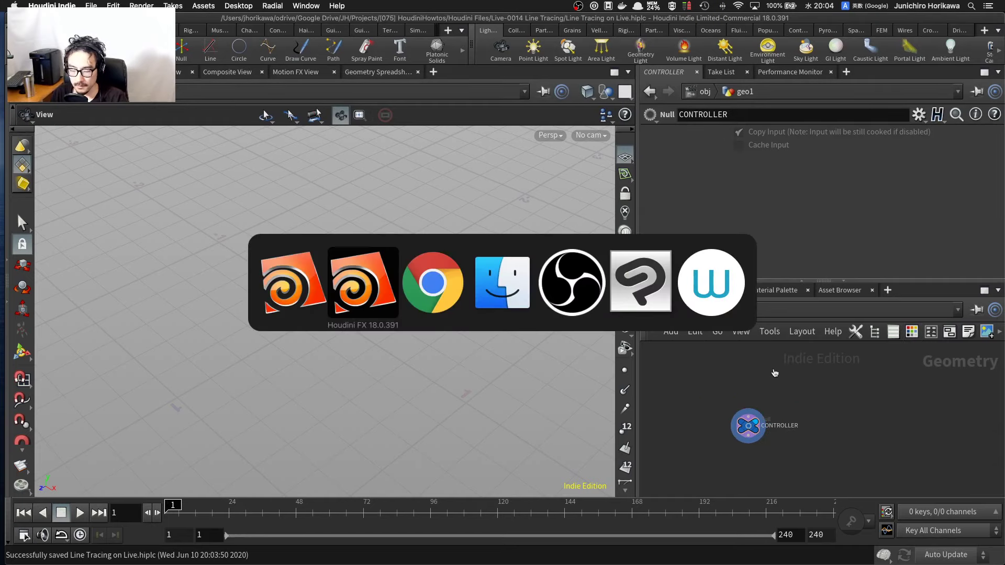
{"action": "key", "text": "super+Tab"}
{"action": "key", "text": "super+Tab"}
{"action": "key", "text": "super+Tab"}
{"action": "key", "text": "super+Tab"}
{"action": "key", "text": "super+Tab"}
{"action": "key", "text": "super+Tab"}
{"action": "key", "text": "super+Tab"}
{"action": "key", "text": "super+Tab"}
{"action": "key", "text": "super+Tab"}
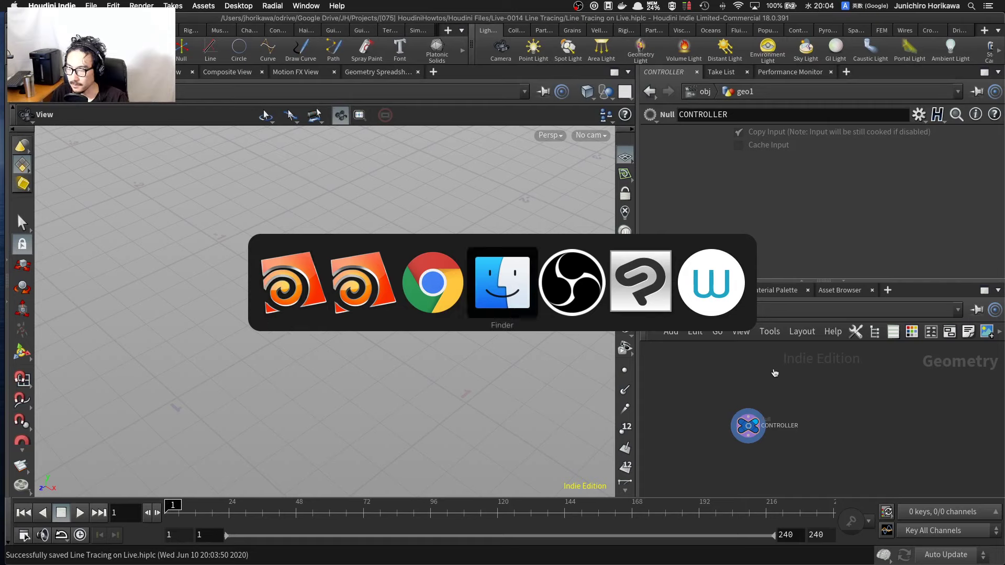
{"action": "key", "text": "super+Tab"}
{"action": "key", "text": "super+Tab"}
{"action": "key", "text": "super+Tab"}
{"action": "left_click", "coordinate": [775, 370]}
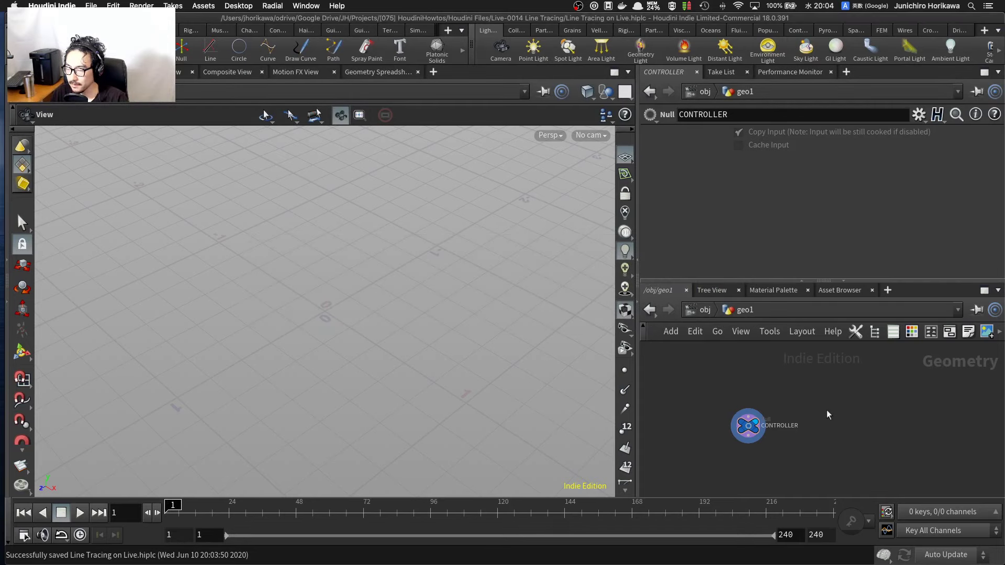
Step: Open the parameter interface editor for the CONTROLLER node and add an image file parameter with the name and label "image"
{"action": "scroll", "coordinate": [829, 415], "scroll_direction": "up", "scroll_amount": 4}
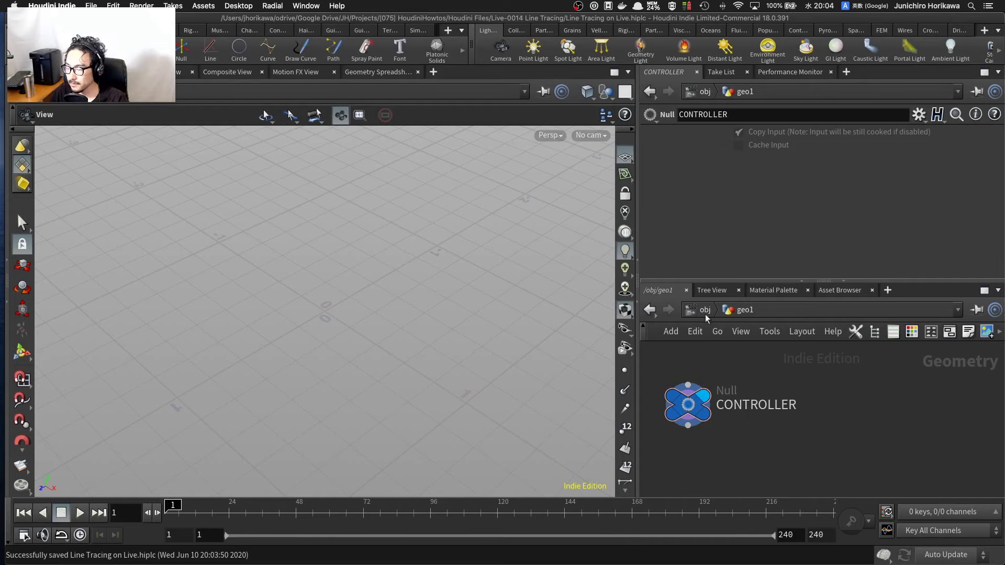
{"action": "left_click", "coordinate": [933, 116]}
{"action": "left_click", "coordinate": [801, 122]}
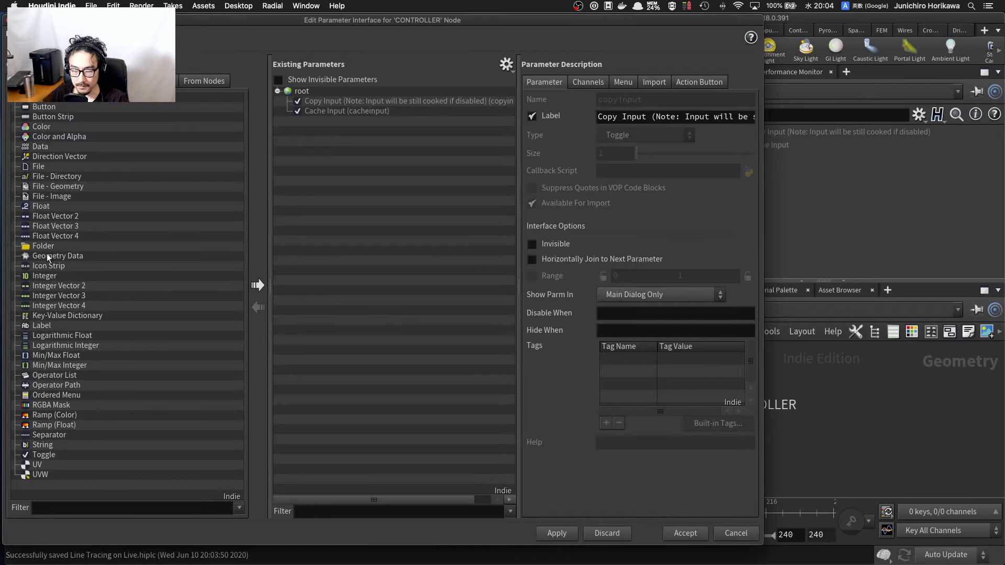
{"action": "left_click_drag", "start_coordinate": [54, 196], "coordinate": [317, 169]}
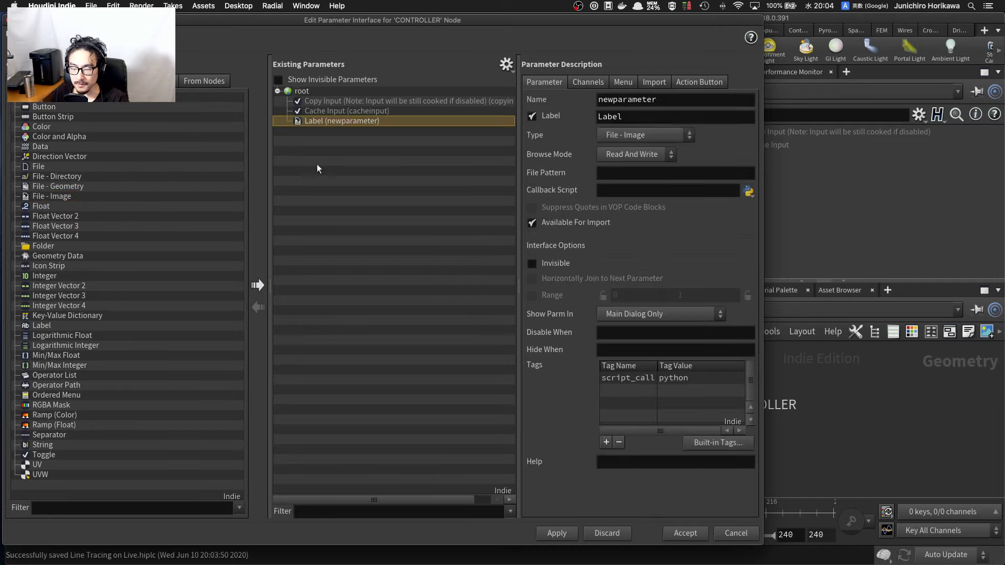
{"action": "left_click", "coordinate": [545, 105]}
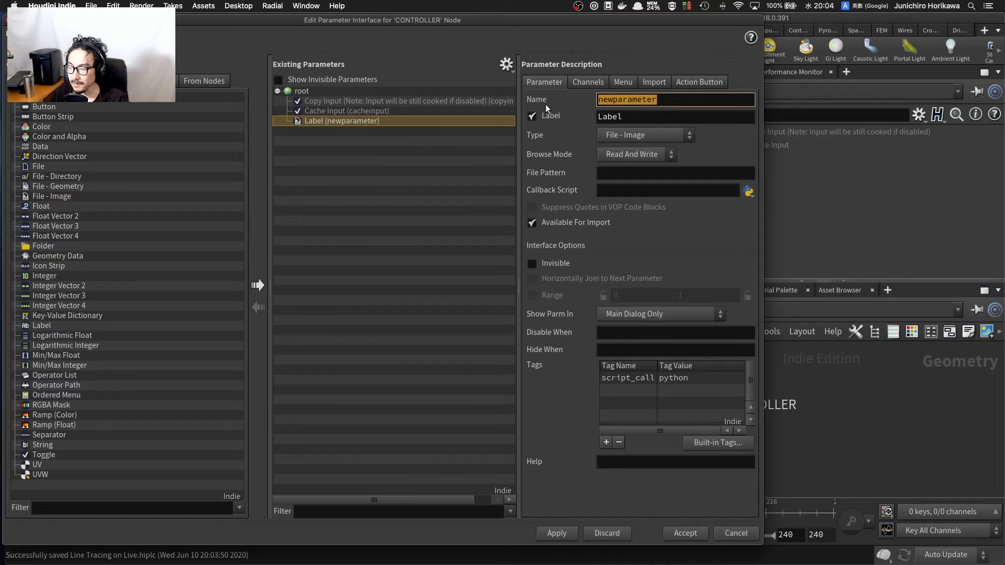
{"action": "type", "text": "image"}
{"action": "key", "text": "Tab"}
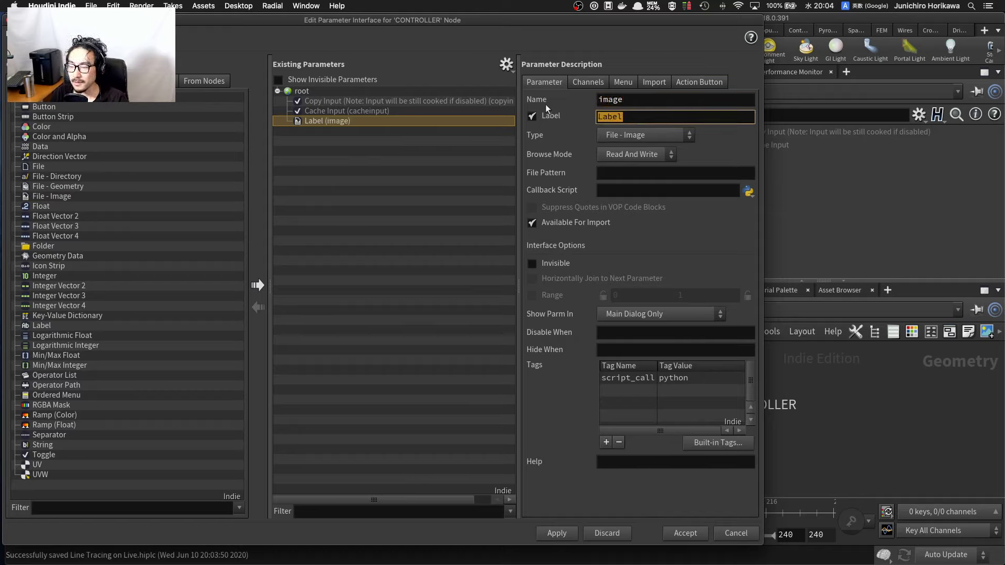
{"action": "type", "text": "image"}
{"action": "key", "text": "Return"}
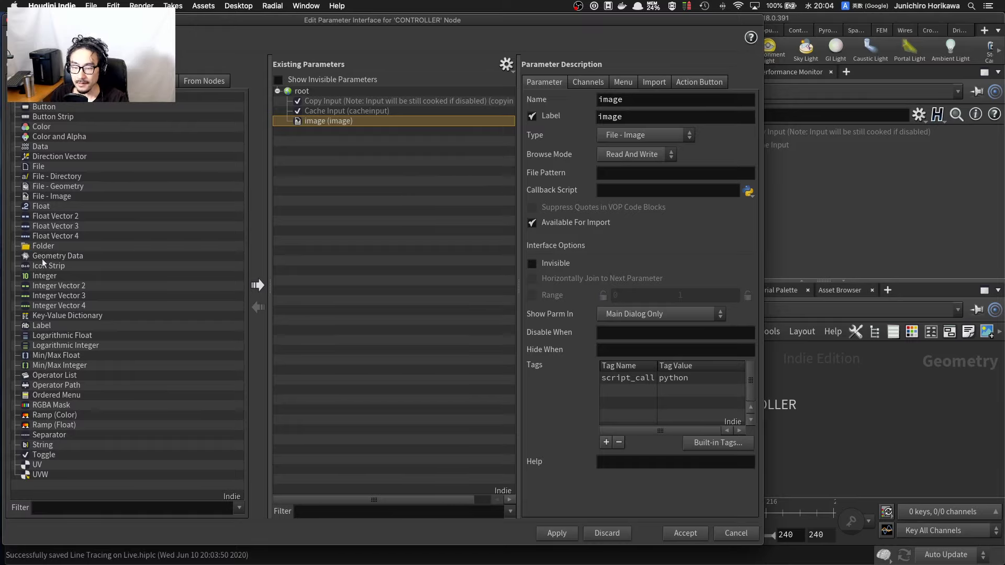
Step: Add an integer parameter named image_size with the label "image size" below the image parameter
{"action": "left_click_drag", "start_coordinate": [44, 276], "coordinate": [443, 141]}
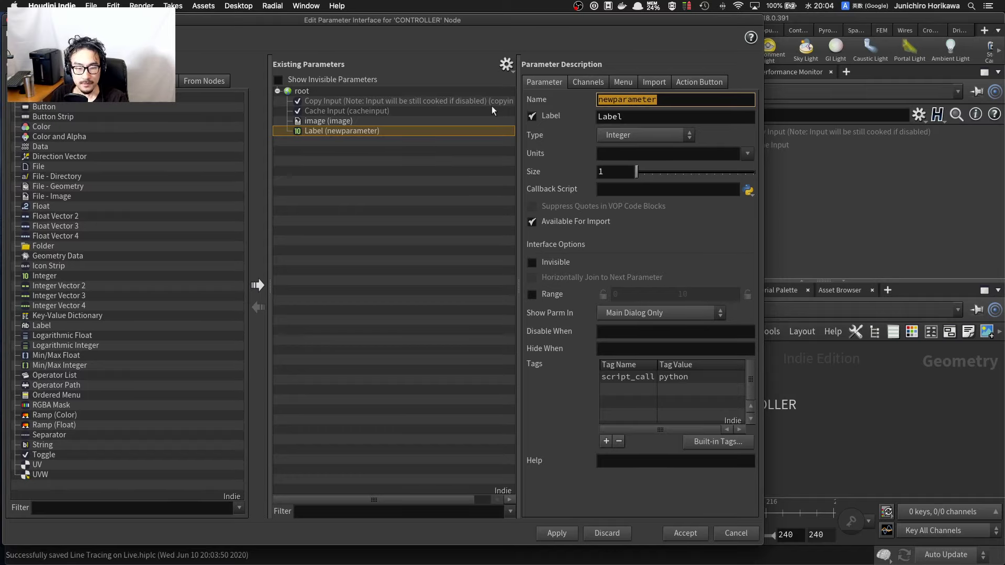
{"action": "type", "text": "image_"}
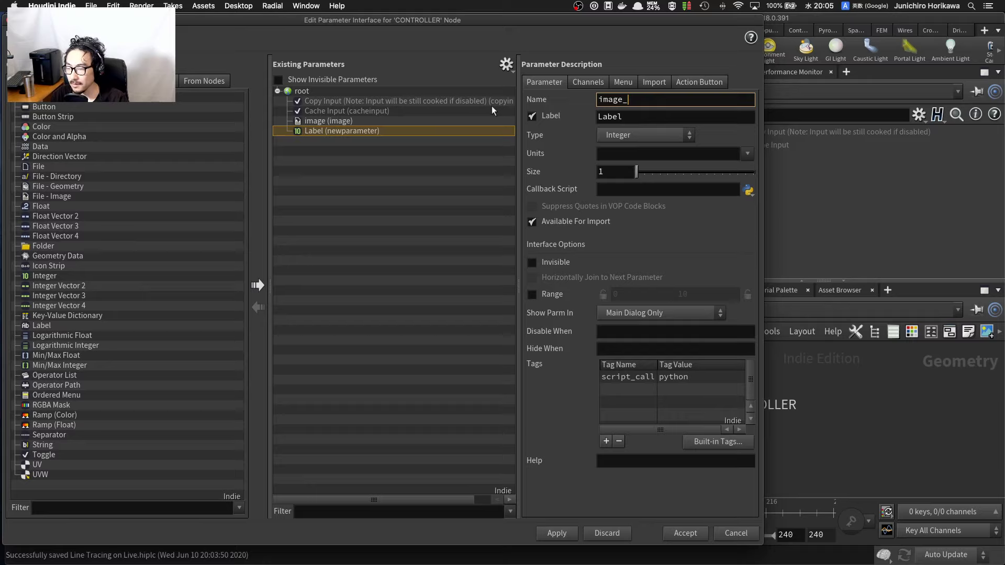
{"action": "type", "text": "size"}
{"action": "key", "text": "Tab"}
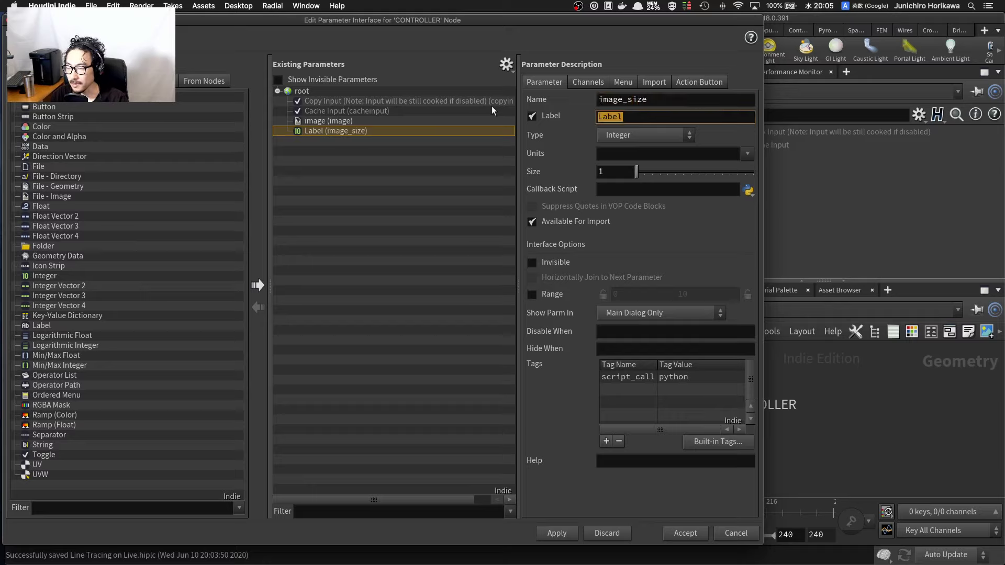
{"action": "type", "text": "image size"}
{"action": "key", "text": "Return"}
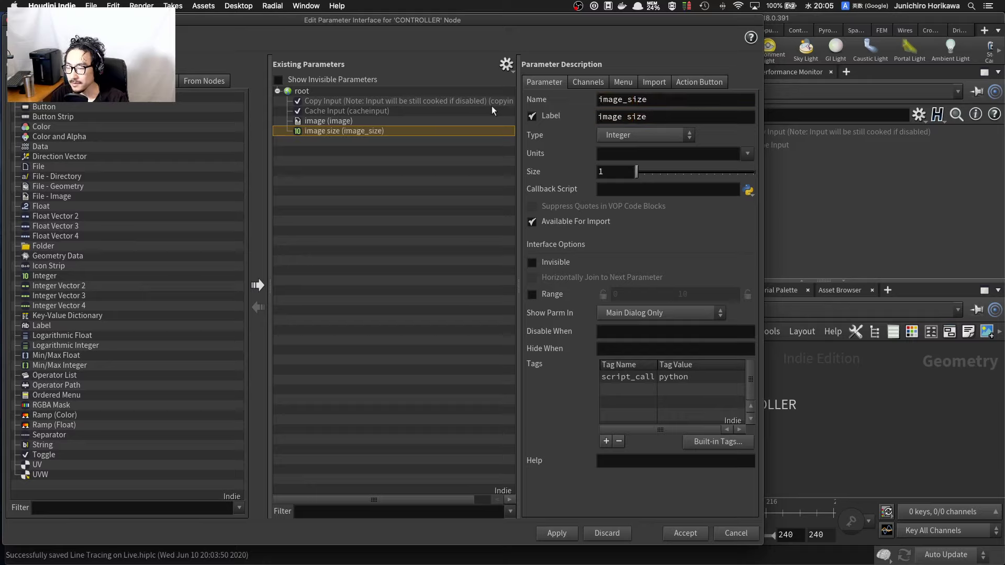
Step: Enable the range of the image size parameter and set its maximum to 100
{"action": "left_click", "coordinate": [531, 294]}
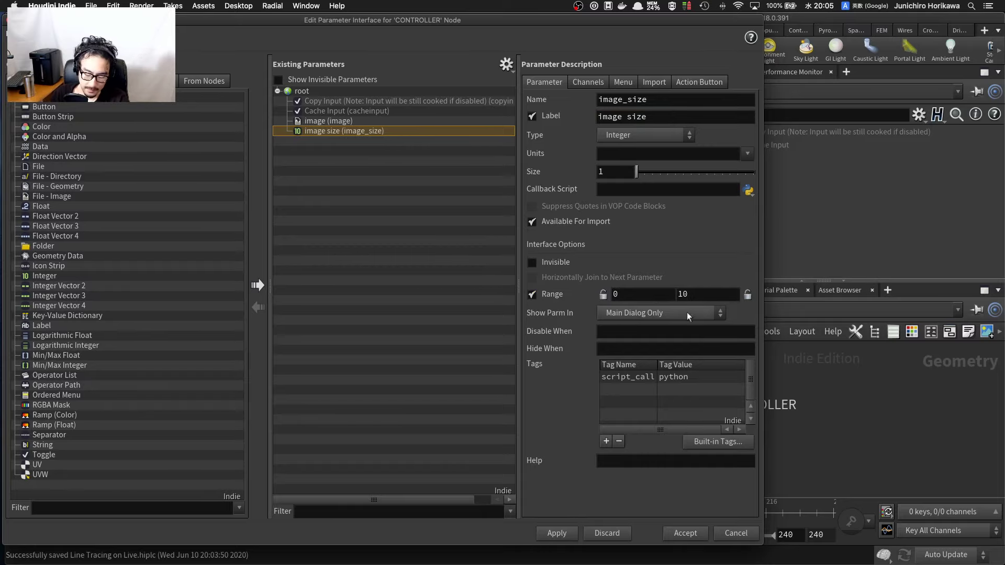
{"action": "left_click", "coordinate": [698, 294]}
{"action": "type", "text": "0"}
{"action": "key", "text": "Return"}
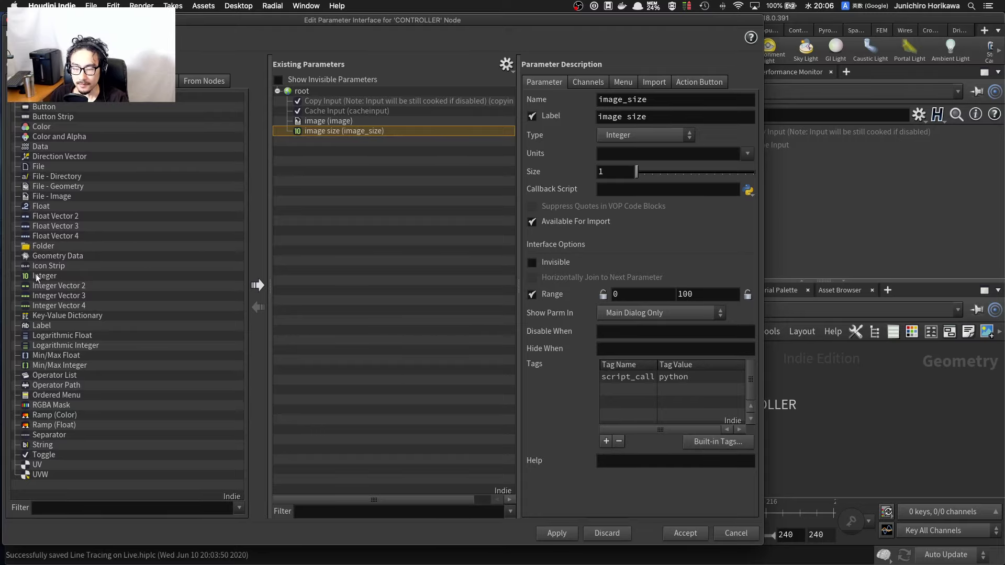
Step: Add an integer parameter named pt_num with the label "pt num" and enable its range
{"action": "left_click_drag", "start_coordinate": [37, 278], "coordinate": [377, 224]}
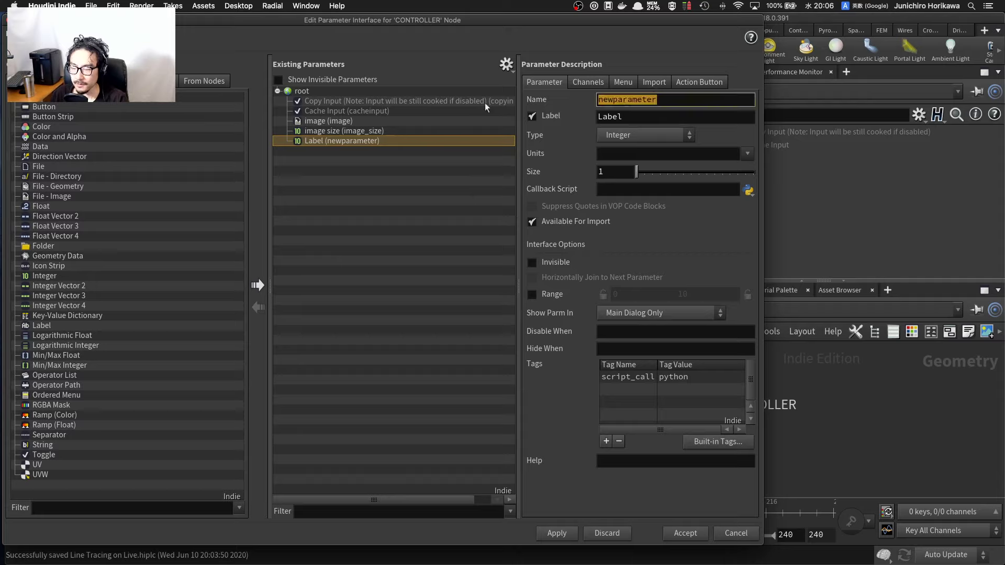
{"action": "type", "text": "pt_"}
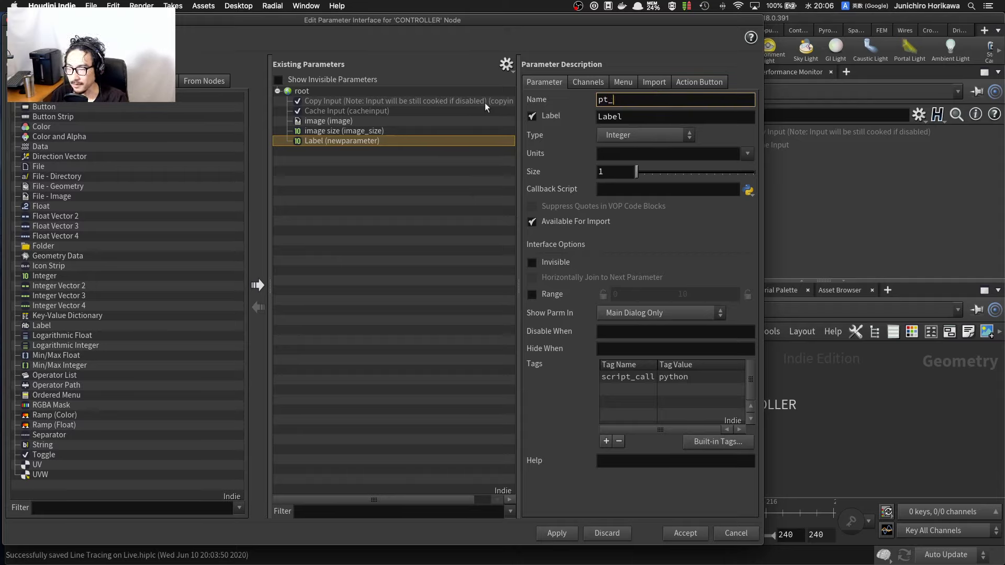
{"action": "type", "text": "num"}
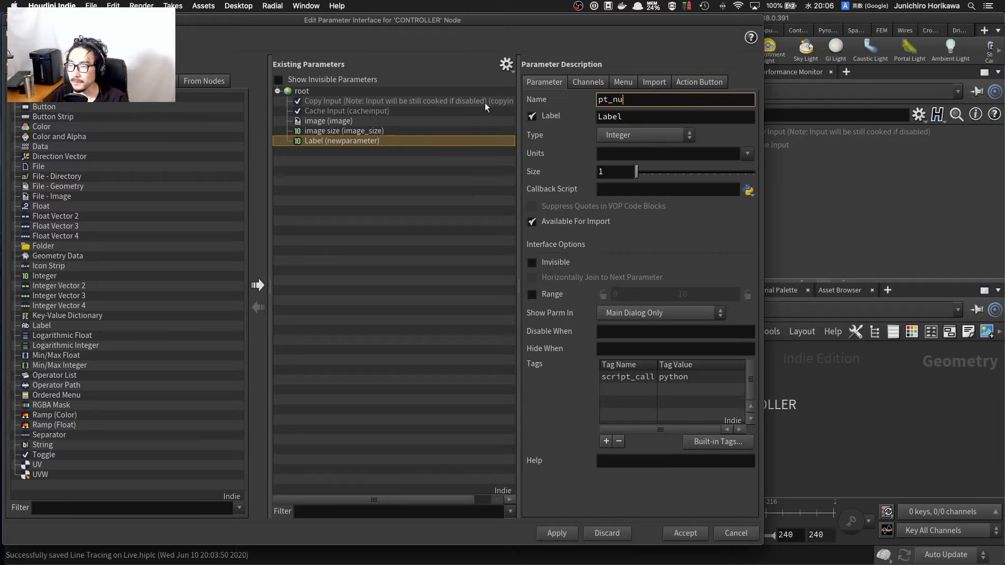
{"action": "key", "text": "Tab"}
{"action": "type", "text": "ptn"}
{"action": "key", "text": "BackSpace"}
{"action": "type", "text": "num"}
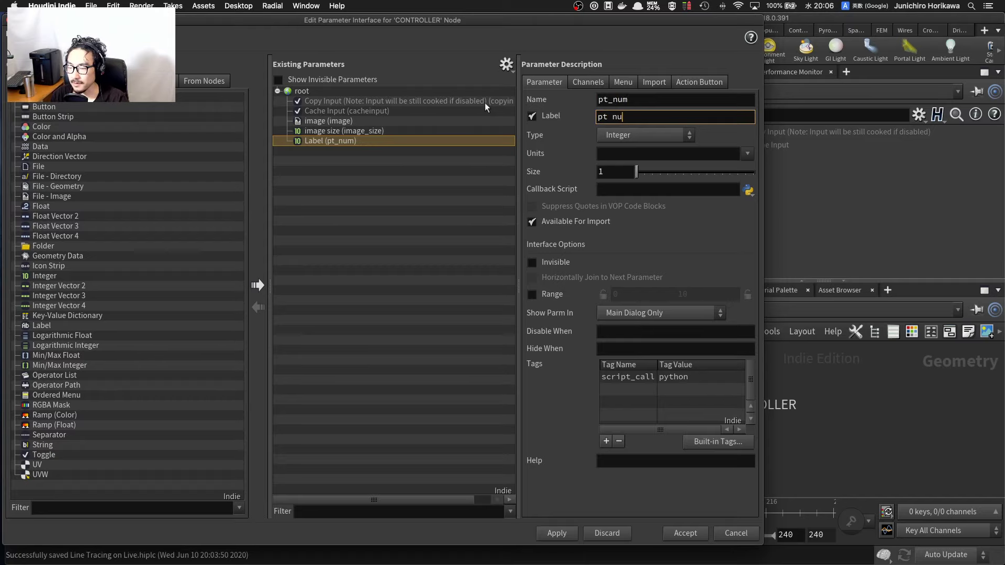
{"action": "key", "text": "Return"}
{"action": "left_click", "coordinate": [531, 294]}
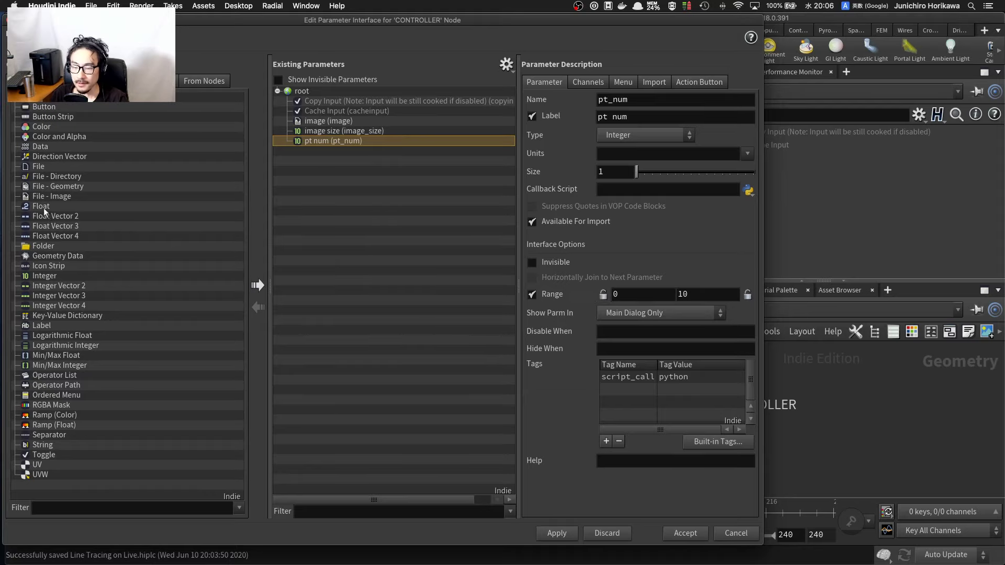
Step: Add a float parameter named ball_size with the label "ball size" below the pt num parameter
{"action": "left_click_drag", "start_coordinate": [43, 209], "coordinate": [315, 212]}
{"action": "left_click_drag", "start_coordinate": [659, 99], "coordinate": [558, 102]}
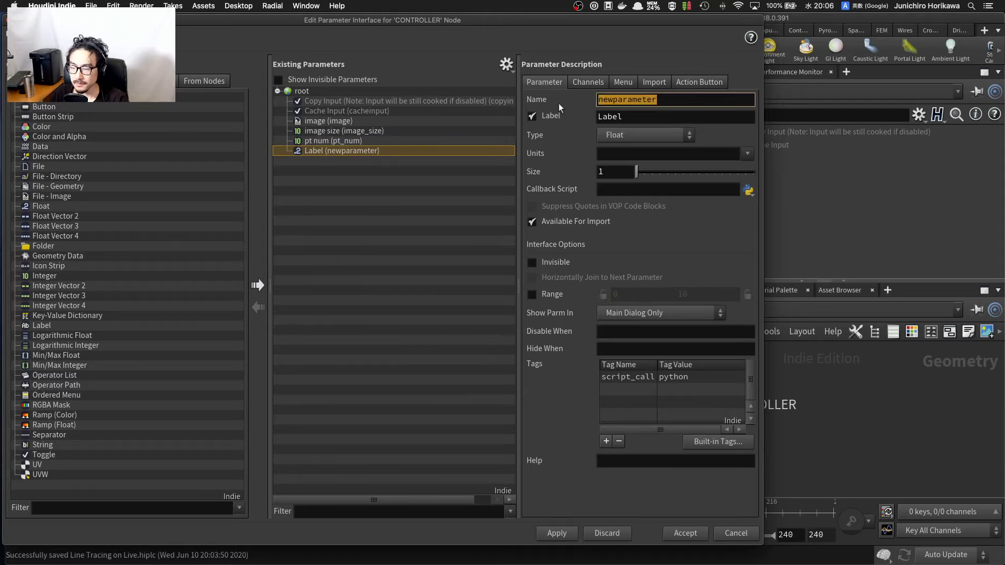
{"action": "type", "text": "ball_"}
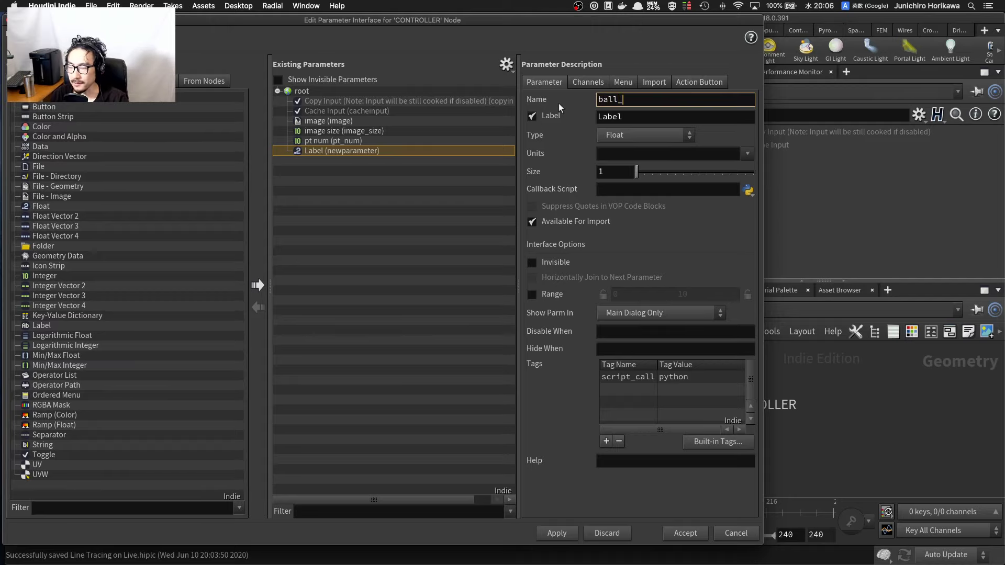
{"action": "type", "text": "size"}
{"action": "key", "text": "Tab"}
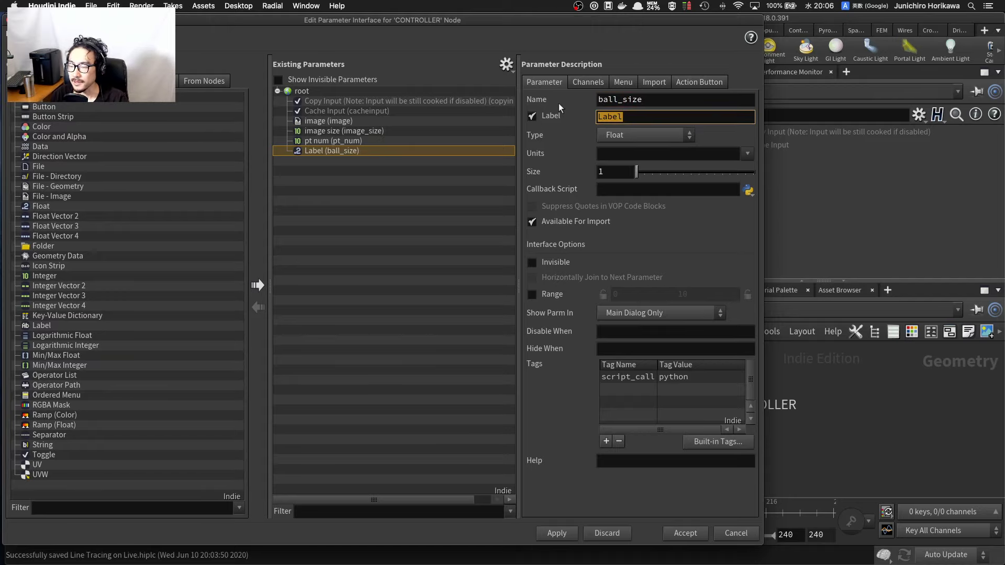
{"action": "type", "text": "ball s"}
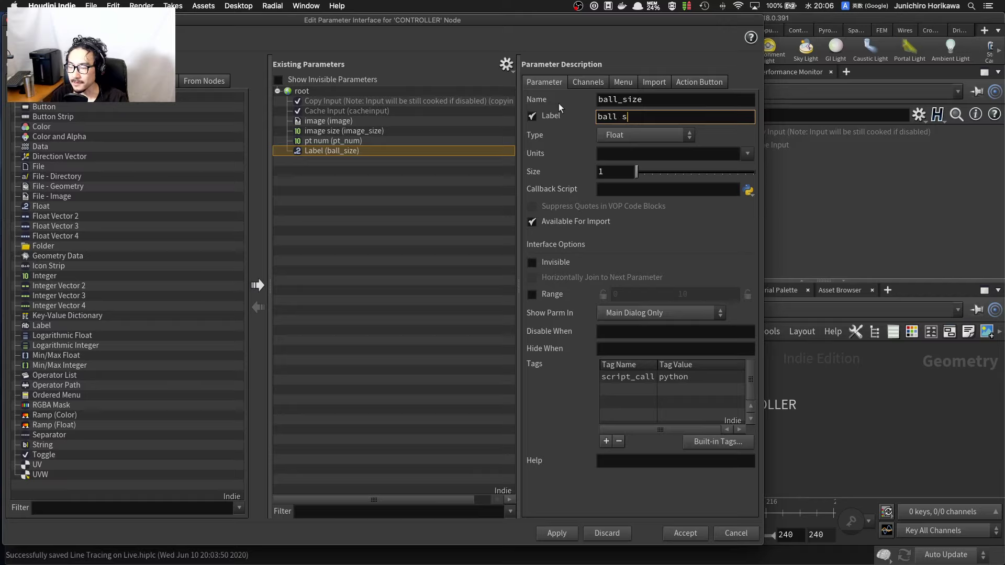
{"action": "type", "text": "ize"}
{"action": "key", "text": "Return"}
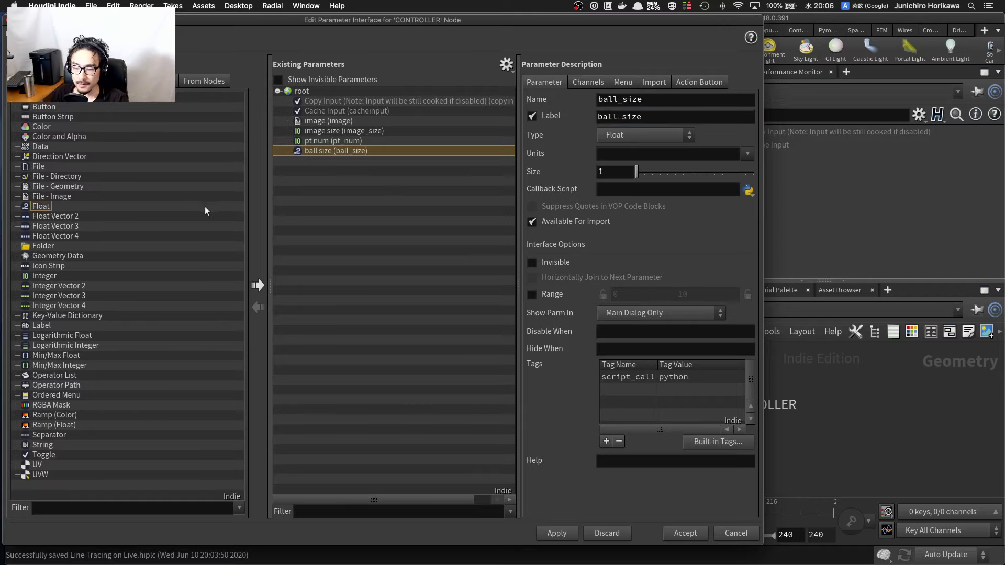
Step: Add a float parameter named ball_speed with the label "ball speed" below the ball size parameter
{"action": "left_click_drag", "start_coordinate": [206, 211], "coordinate": [344, 210]}
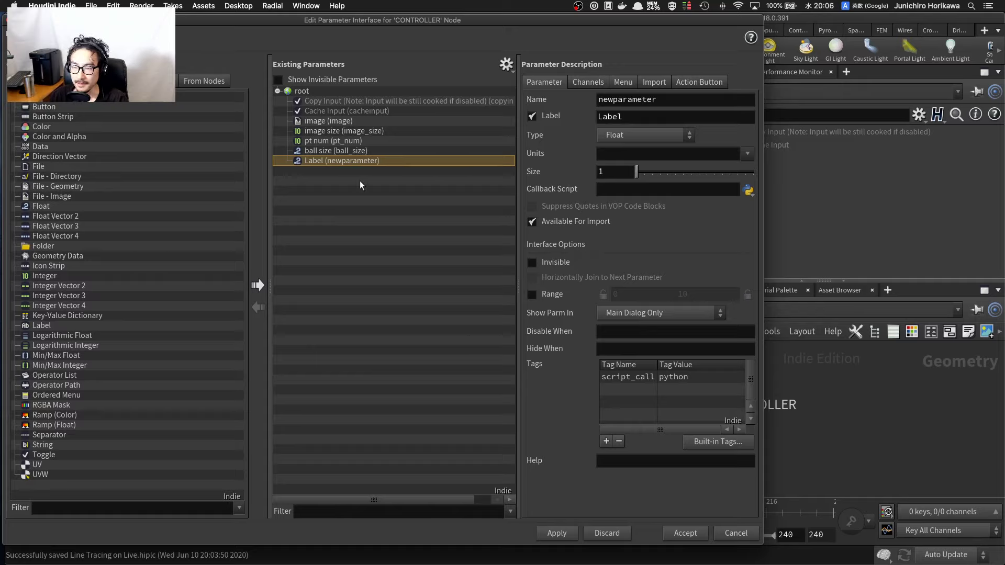
{"action": "double_click", "coordinate": [678, 103]}
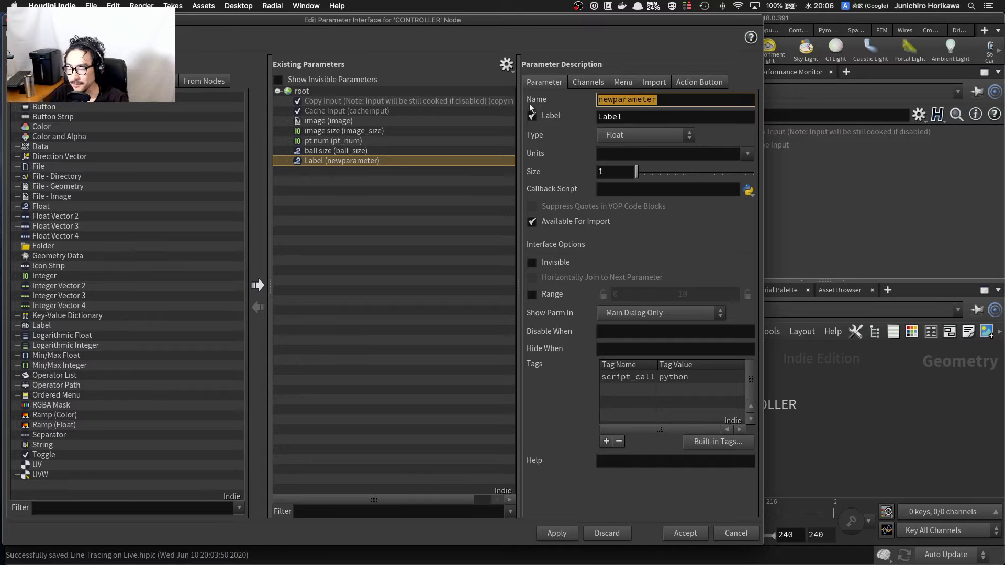
{"action": "key", "text": "BackSpace"}
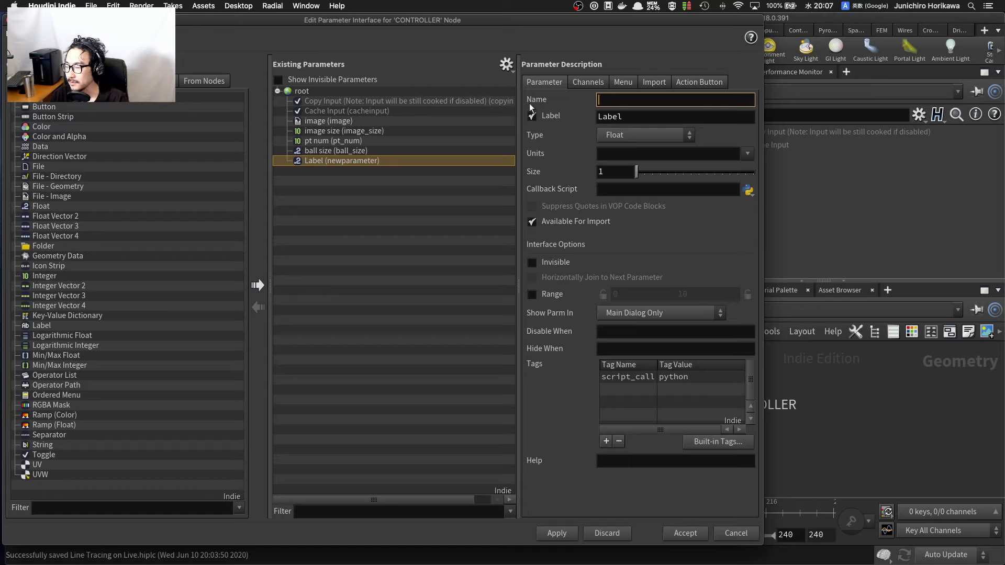
{"action": "type", "text": "ball"}
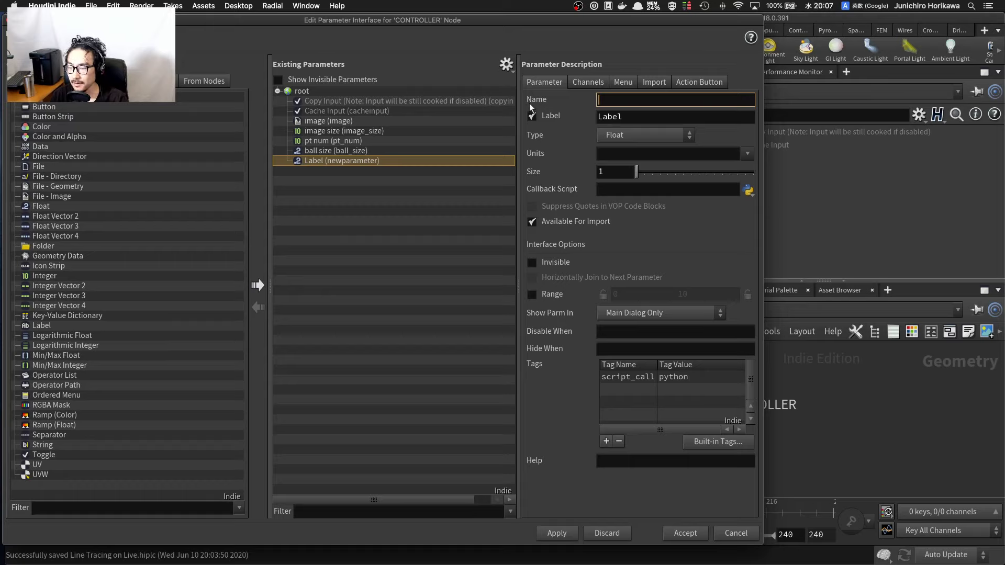
{"action": "type", "text": "_speed"}
{"action": "key", "text": "Tab"}
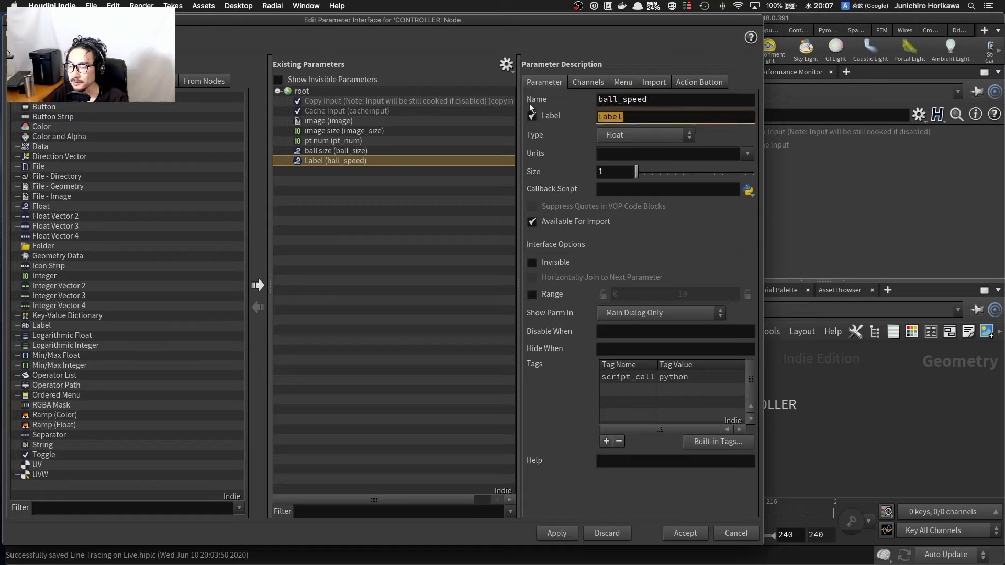
{"action": "type", "text": "ball speed"}
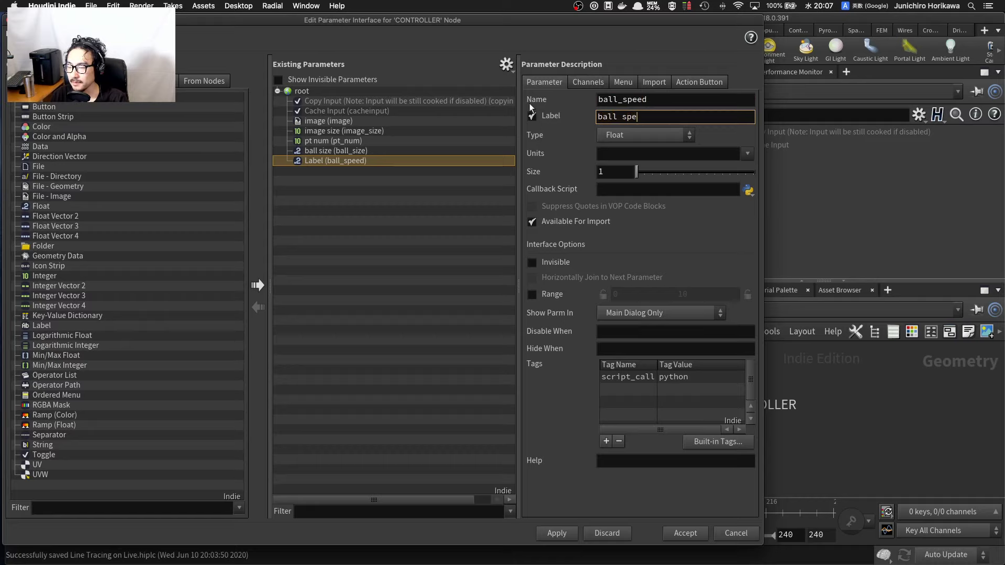
{"action": "key", "text": "Return"}
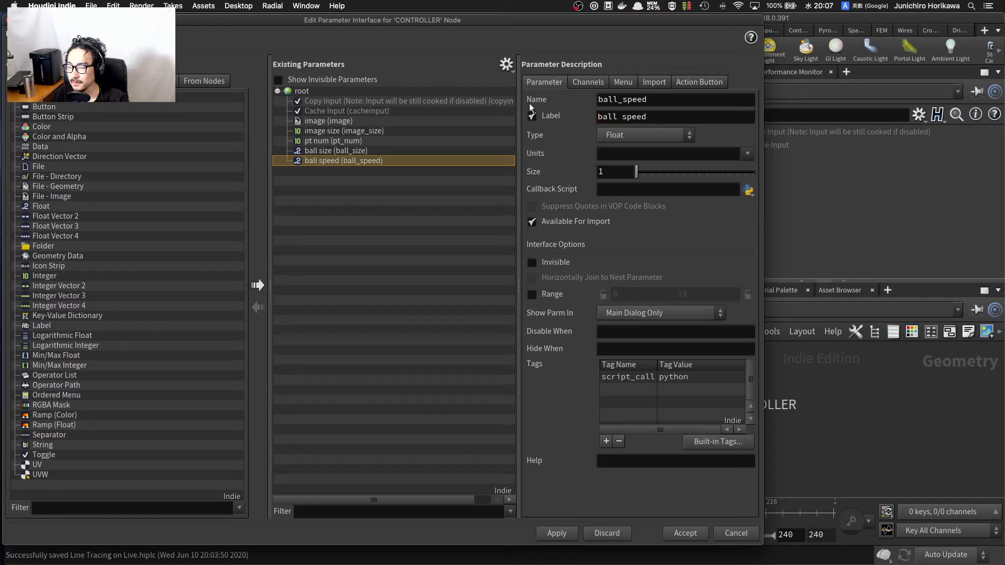
Step: Enable the range of the ball speed parameter and set its maximum to 0.1
{"action": "left_click", "coordinate": [532, 294]}
{"action": "double_click", "coordinate": [698, 295]}
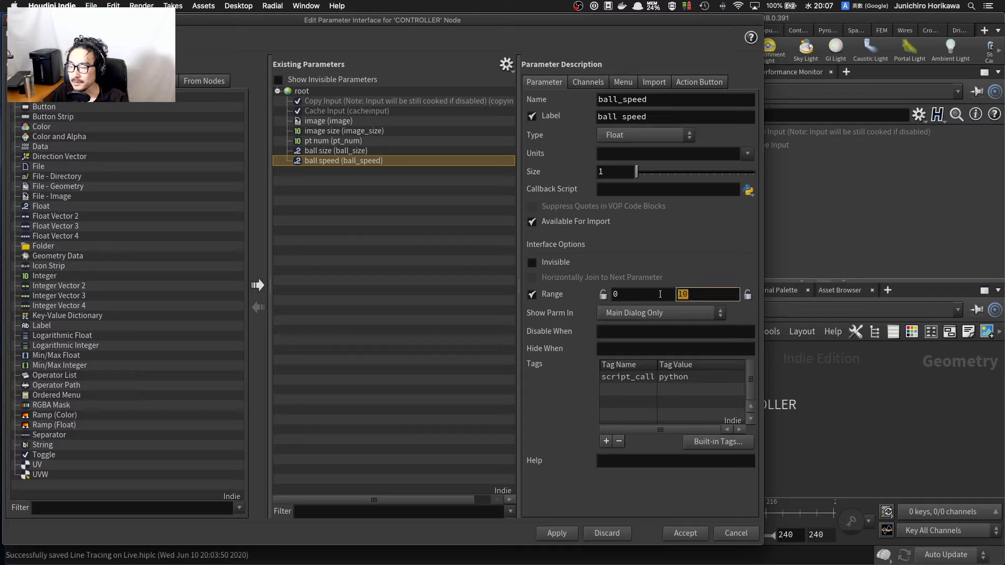
{"action": "type", "text": "0.1"}
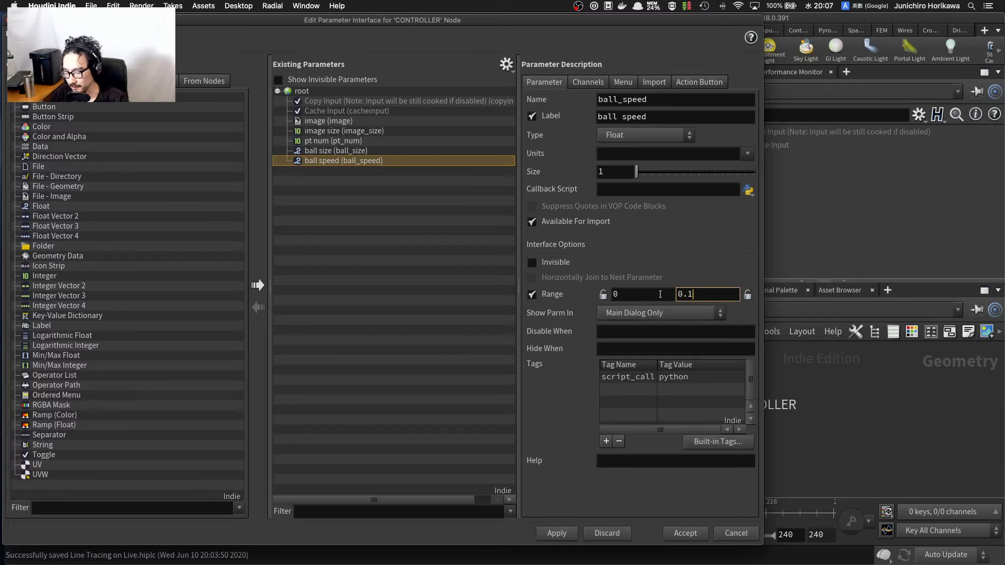
{"action": "key", "text": "Return"}
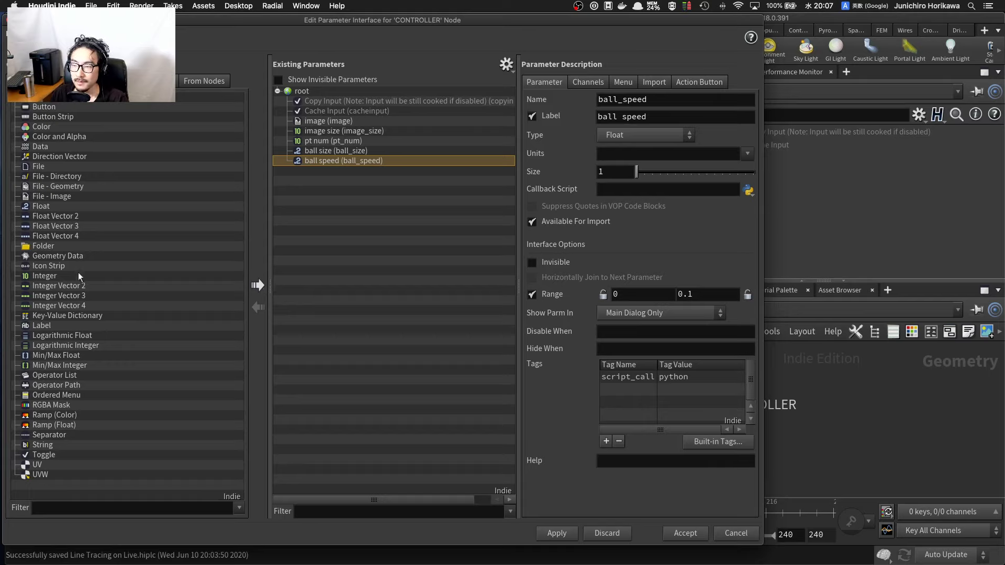
Step: Add two float parameters below ball speed and give the last one the name min_scale and the label "min scale"
{"action": "left_click_drag", "start_coordinate": [45, 210], "coordinate": [345, 212]}
{"action": "left_click_drag", "start_coordinate": [43, 207], "coordinate": [350, 225]}
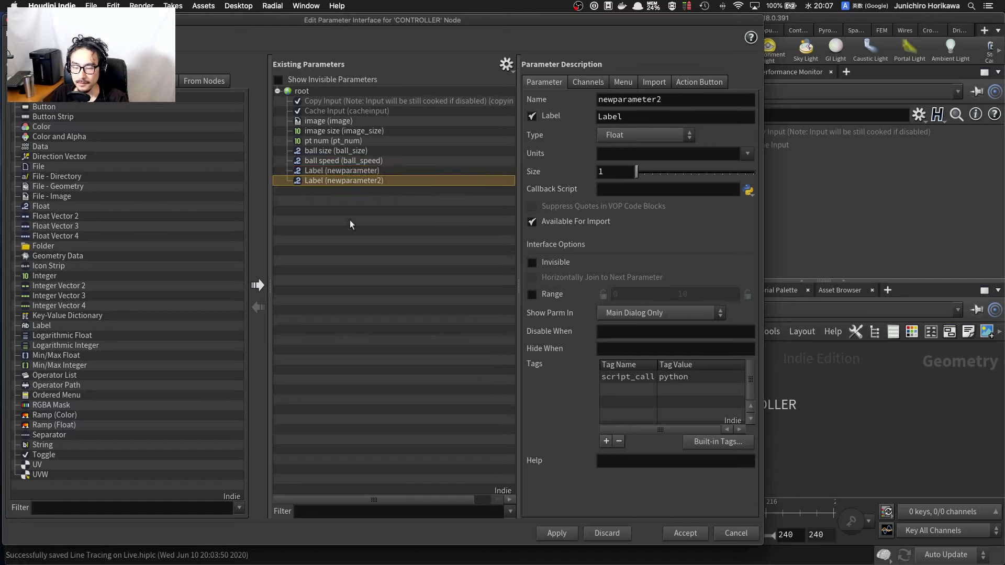
{"action": "left_click", "coordinate": [334, 170], "text": "shift"}
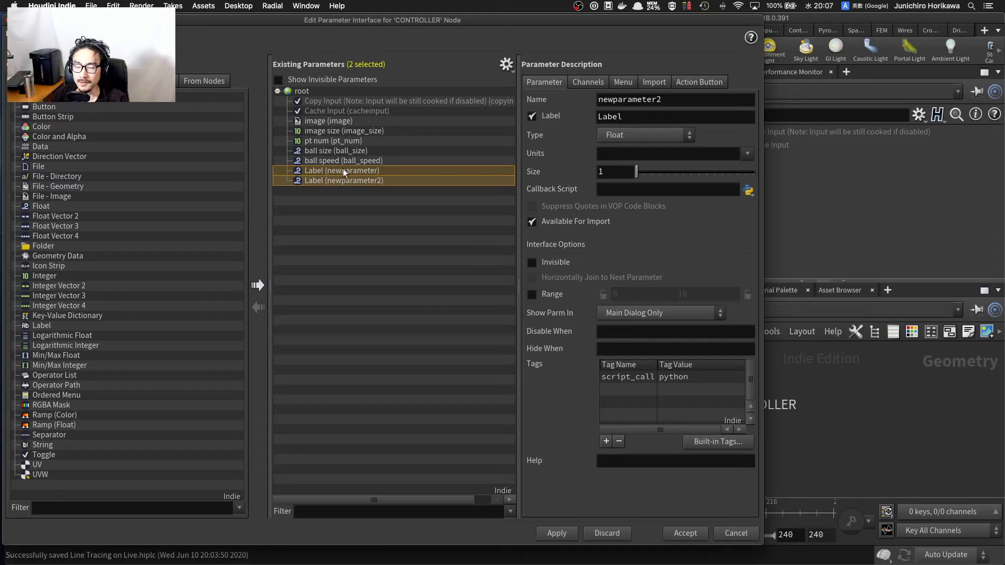
{"action": "left_click_drag", "start_coordinate": [674, 99], "coordinate": [509, 105]}
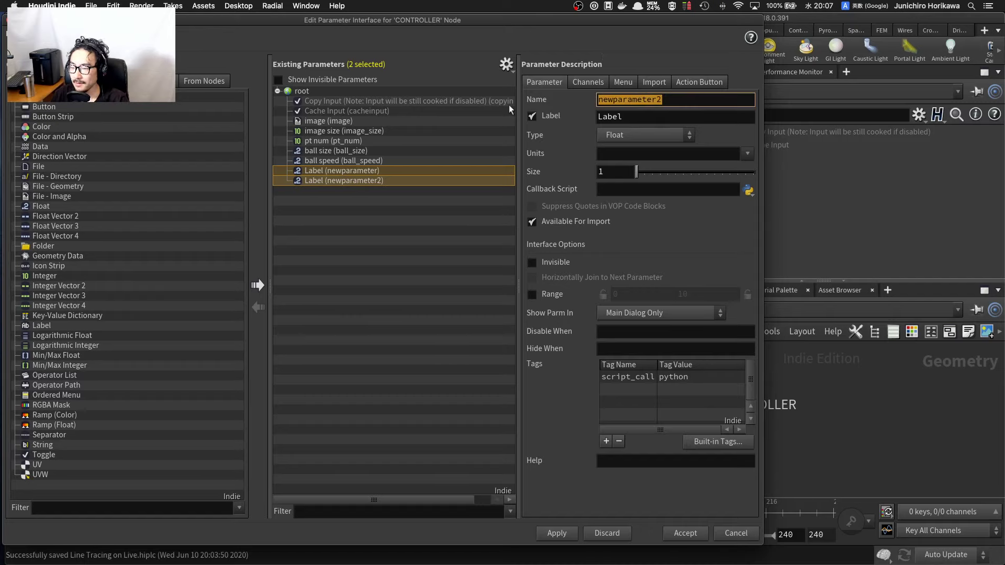
{"action": "type", "text": "min_scale"}
{"action": "key", "text": "Tab"}
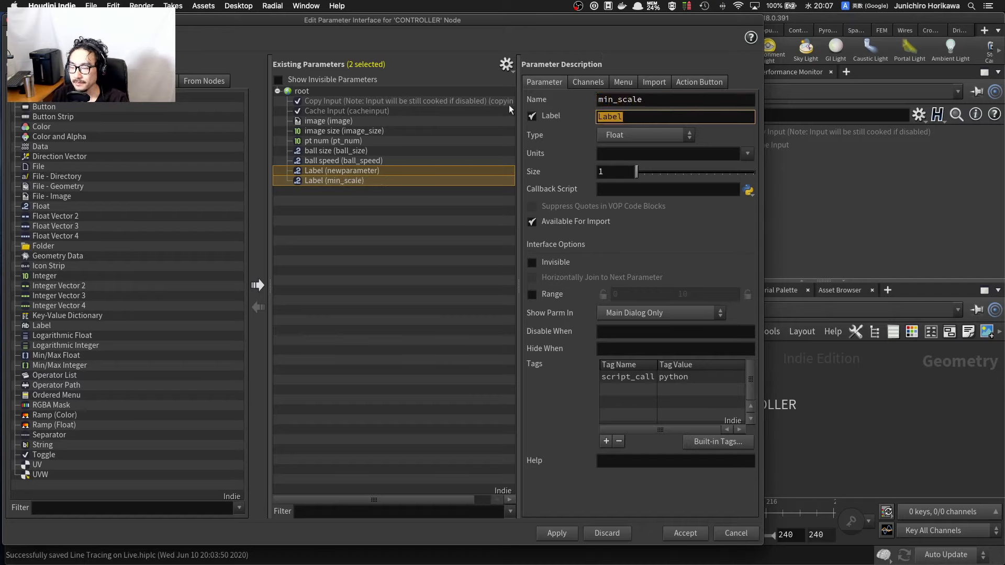
{"action": "type", "text": "min scal"}
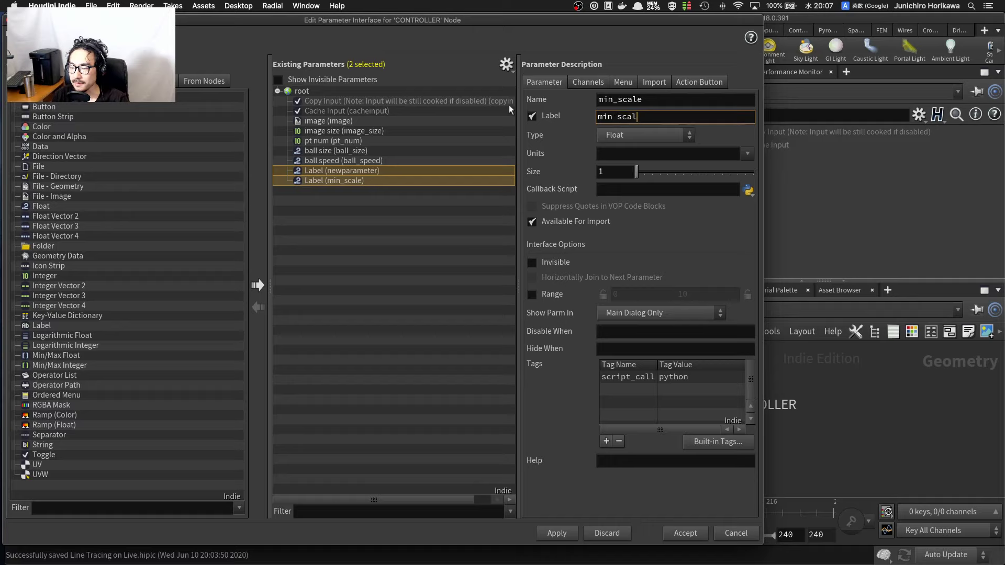
{"action": "type", "text": "e"}
{"action": "key", "text": "Return"}
Step: Rename the unnamed float parameter above min scale to max_scale and label it "max scale"
{"action": "left_click", "coordinate": [461, 234]}
{"action": "left_click", "coordinate": [381, 171]}
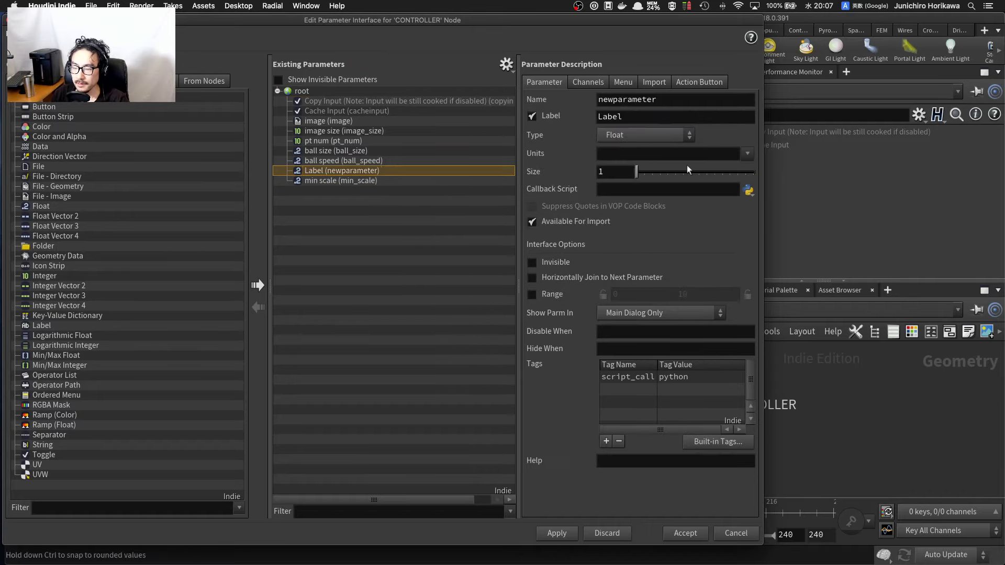
{"action": "double_click", "coordinate": [649, 100]}
{"action": "type", "text": "max_"}
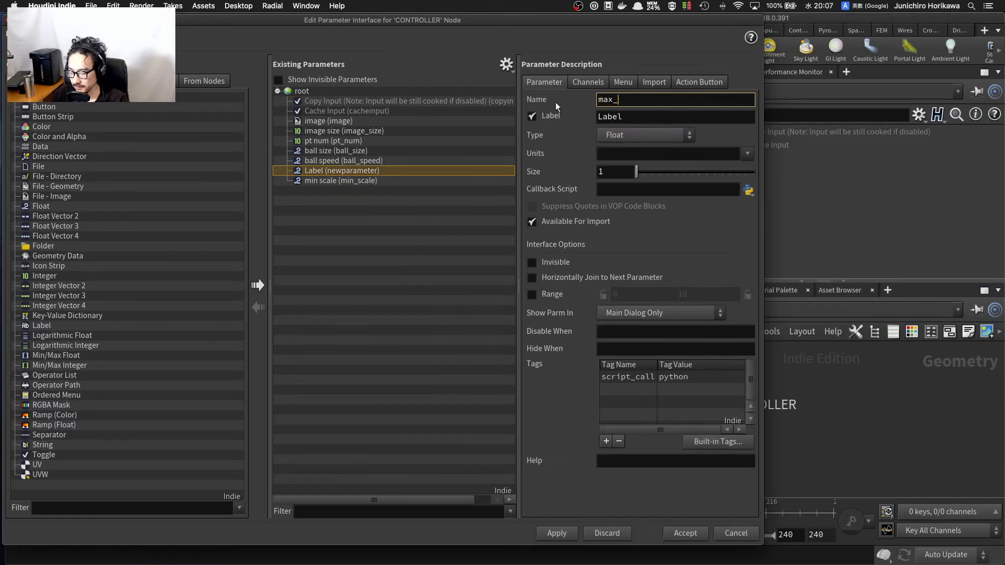
{"action": "type", "text": "scale"}
{"action": "key", "text": "Tab"}
{"action": "type", "text": "max sca"}
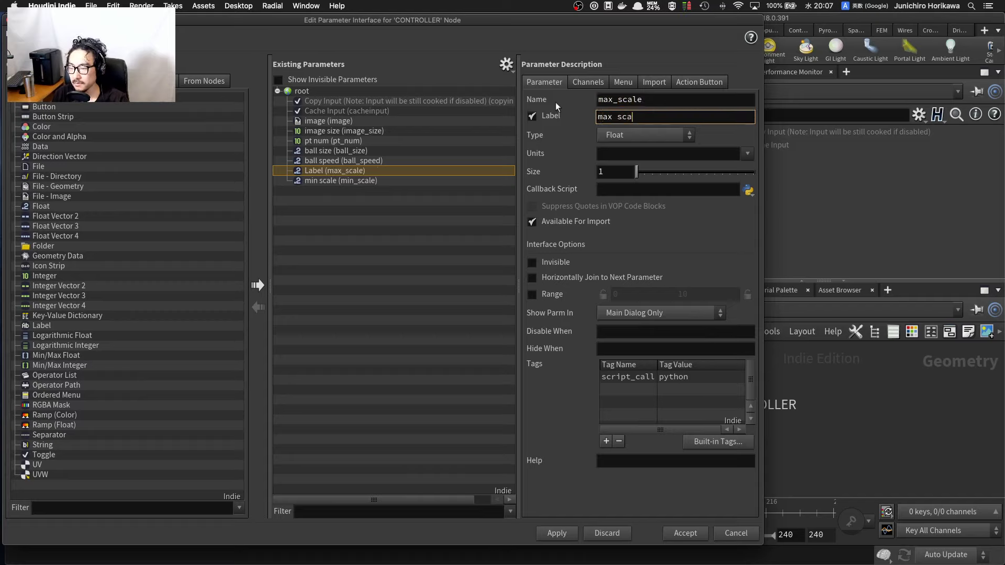
{"action": "type", "text": "le"}
{"action": "key", "text": "Return"}
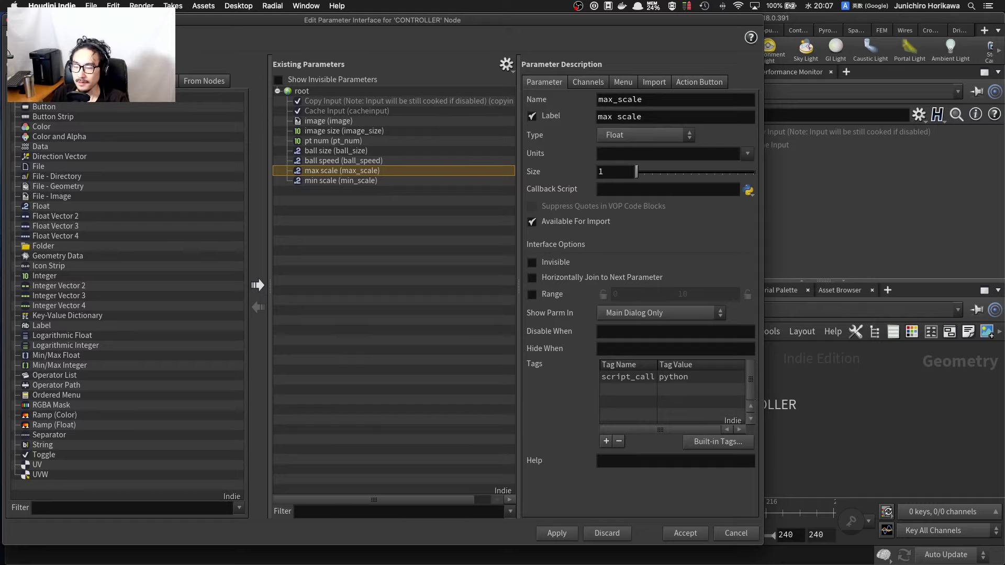
Step: Enable the range of the max scale and min scale parameters together and set the maximum to 1
{"action": "left_click", "coordinate": [331, 181]}
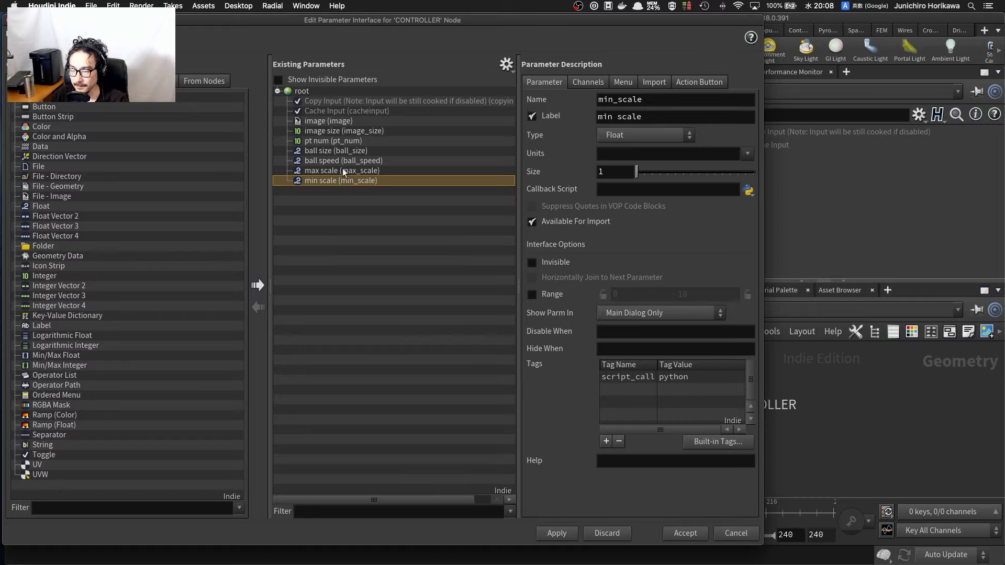
{"action": "left_click", "coordinate": [338, 124]}
{"action": "left_click", "coordinate": [337, 181]}
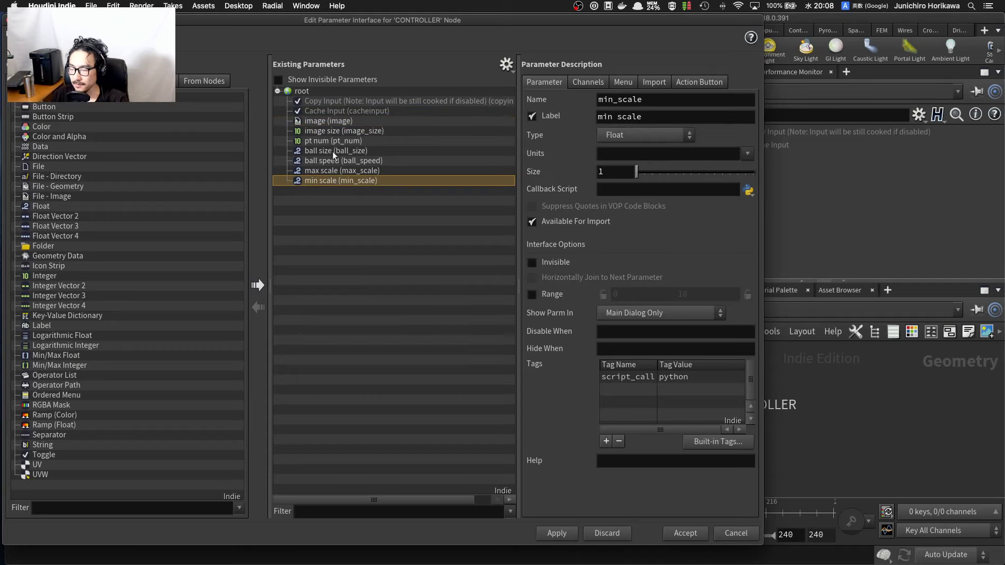
{"action": "left_click", "coordinate": [336, 171], "text": "shift"}
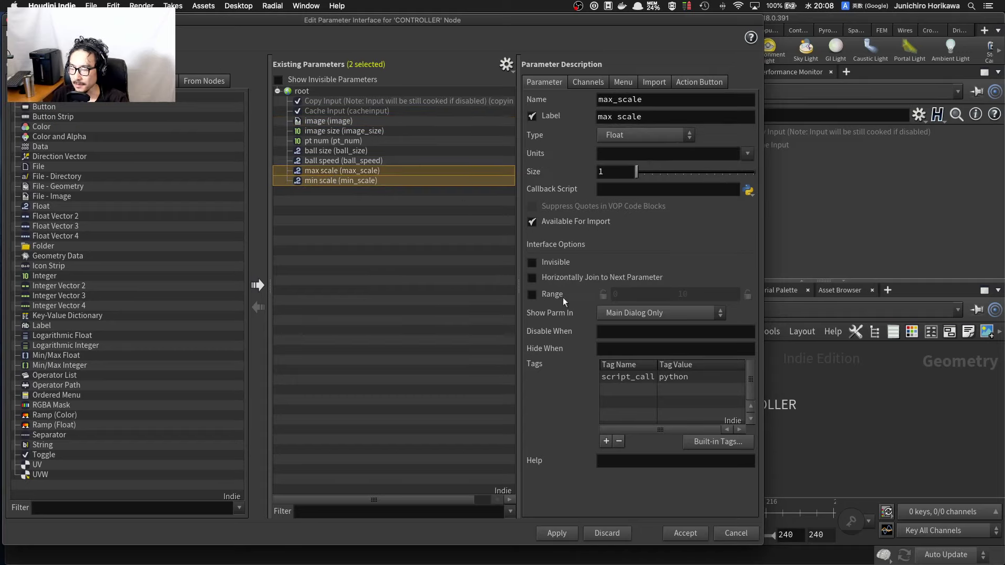
{"action": "left_click", "coordinate": [532, 294]}
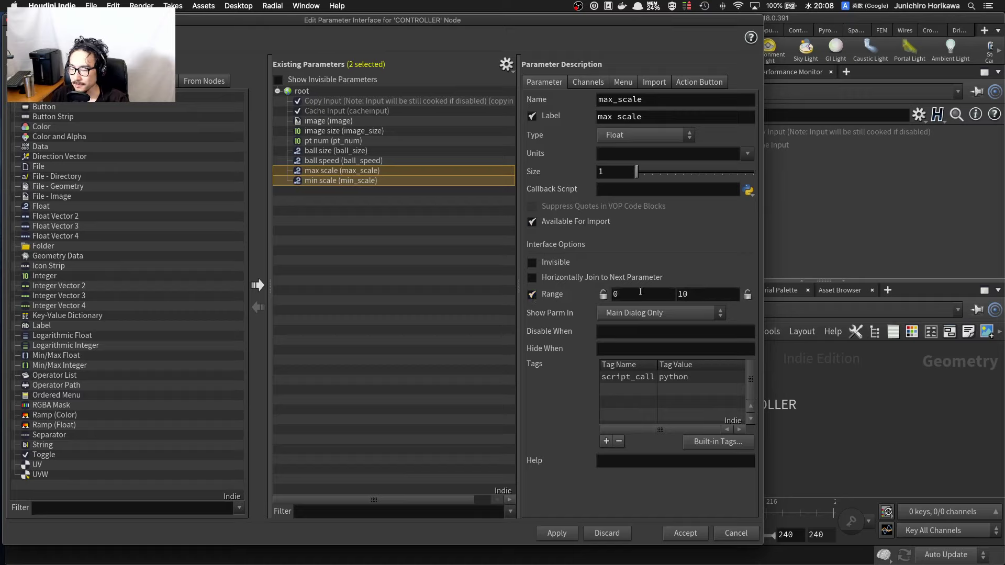
{"action": "left_click", "coordinate": [707, 295]}
{"action": "key", "text": "BackSpace"}
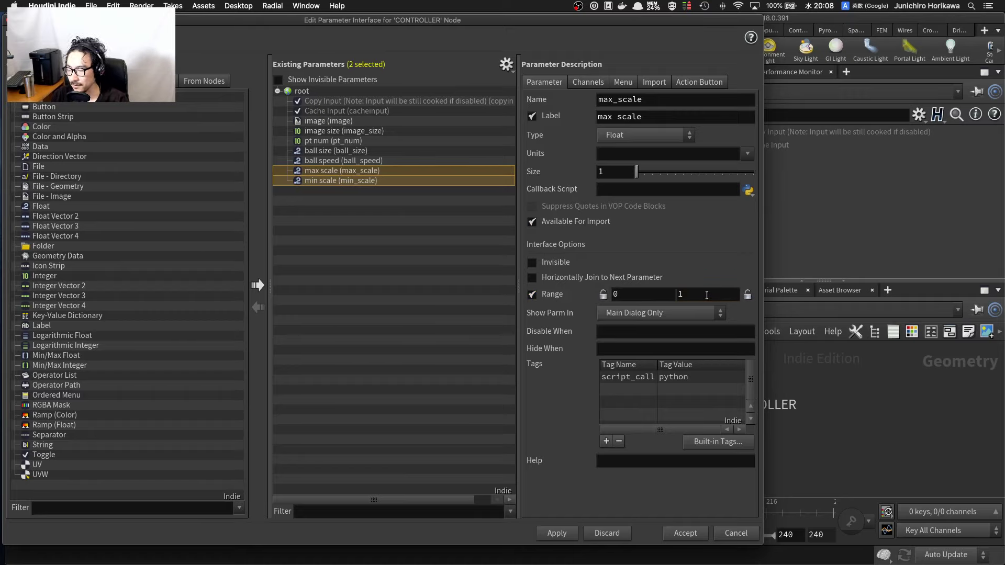
{"action": "left_click", "coordinate": [490, 244]}
Step: Enable the range of the ball size parameter and set its maximum to 1
{"action": "left_click", "coordinate": [380, 171]}
{"action": "left_click", "coordinate": [373, 152]}
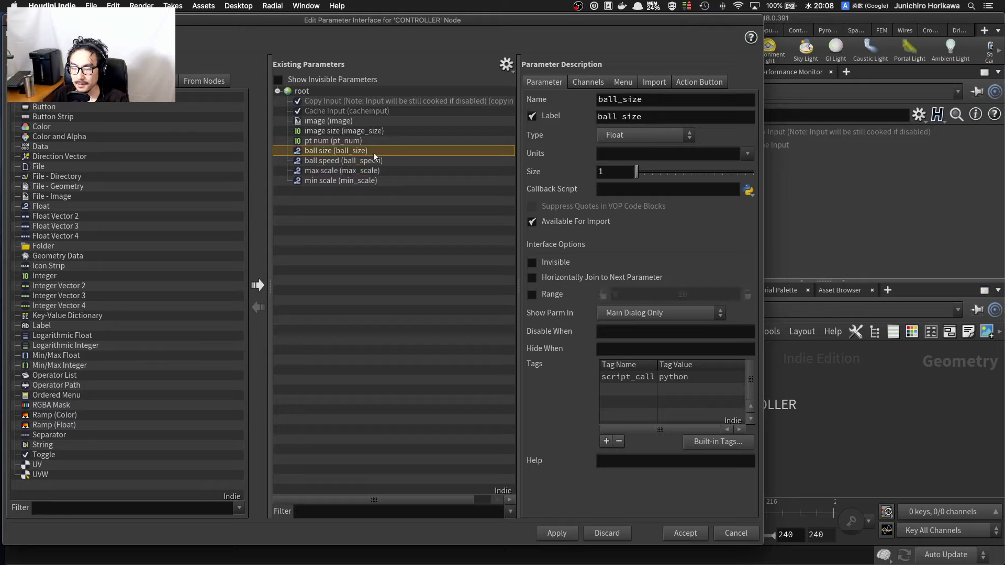
{"action": "left_click", "coordinate": [532, 295]}
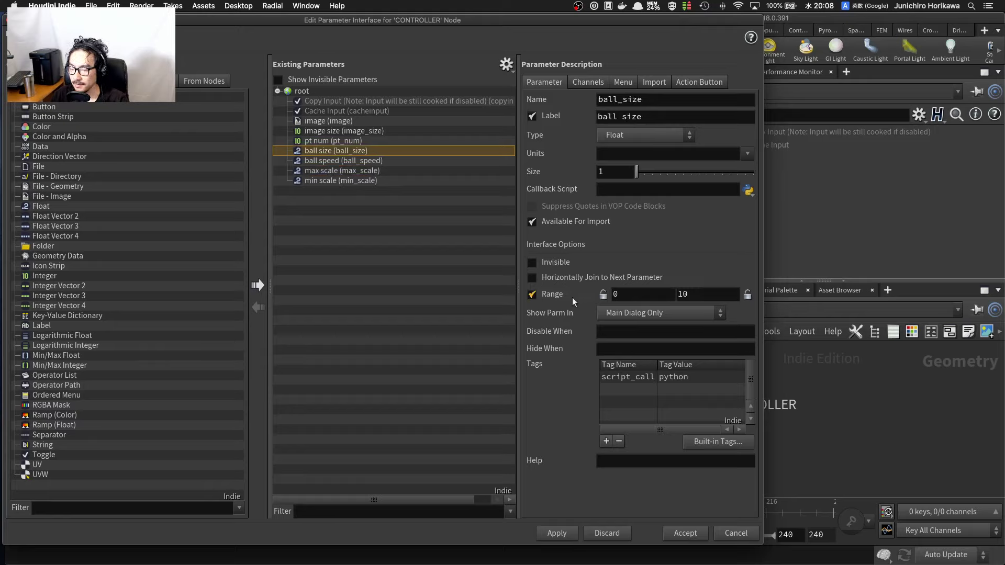
{"action": "left_click", "coordinate": [701, 295]}
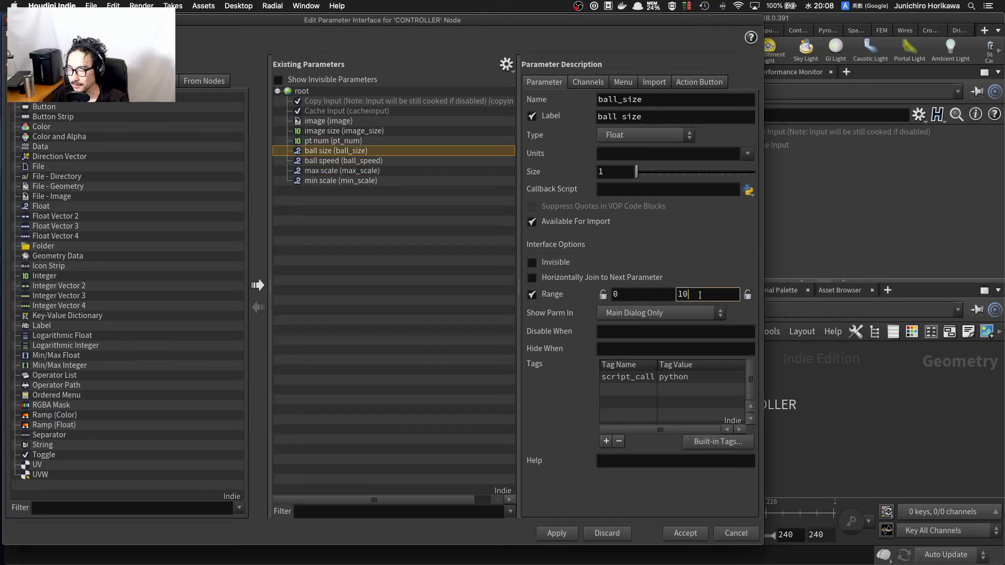
{"action": "key", "text": "BackSpace"}
{"action": "key", "text": "BackSpace"}
{"action": "type", "text": "1"}
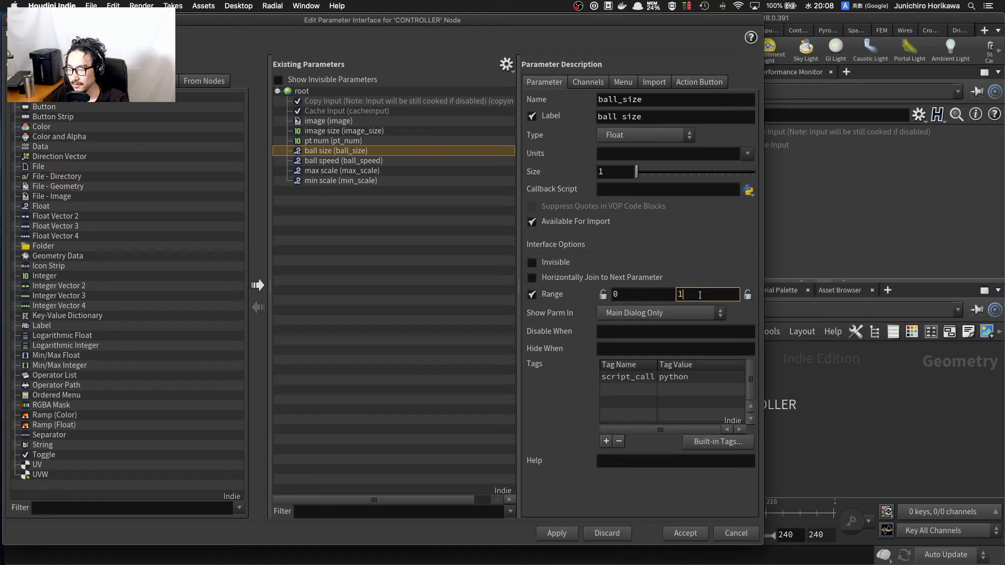
{"action": "key", "text": "Return"}
{"action": "left_click", "coordinate": [394, 234]}
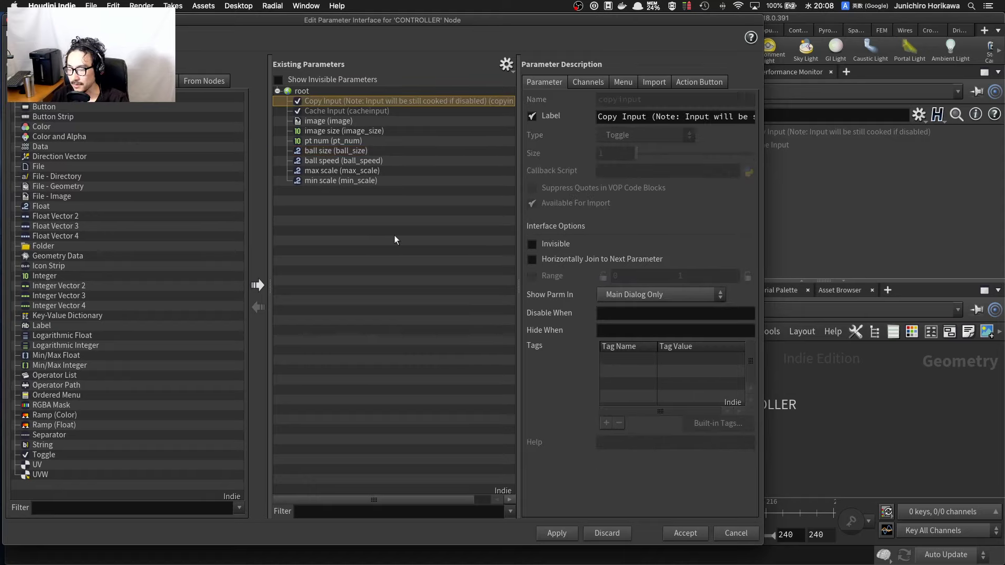
{"action": "left_click", "coordinate": [358, 140]}
{"action": "left_click", "coordinate": [355, 131]}
{"action": "left_click", "coordinate": [351, 121]}
{"action": "left_click", "coordinate": [351, 132]}
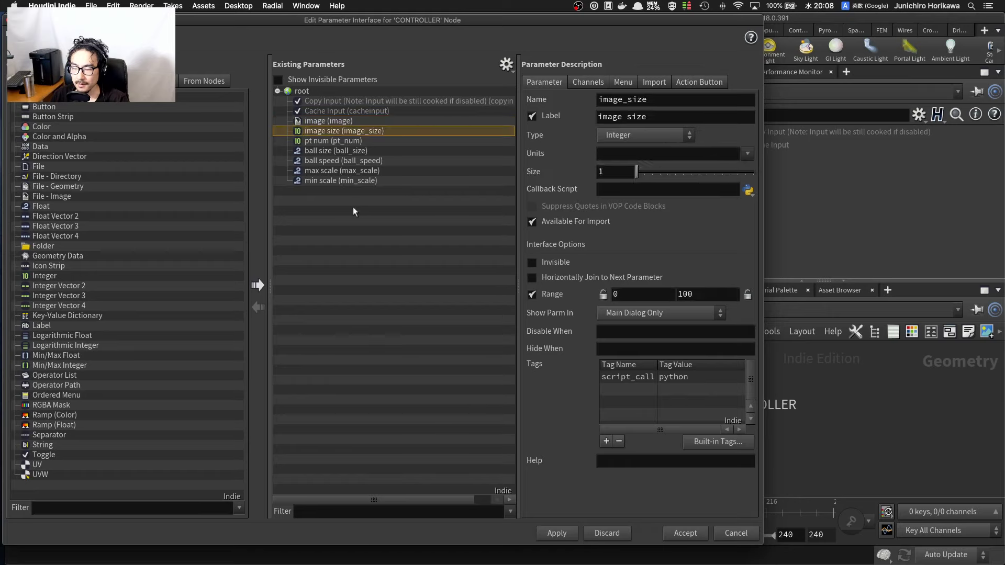
Step: Apply and accept the edited parameter interface of the CONTROLLER null
{"action": "left_click", "coordinate": [353, 207]}
{"action": "left_click", "coordinate": [556, 533]}
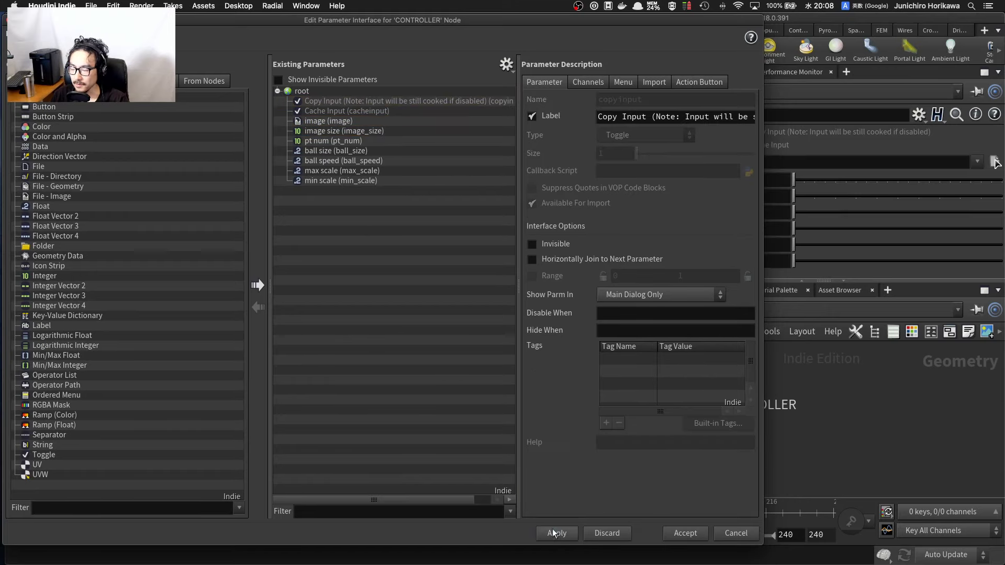
{"action": "left_click", "coordinate": [684, 533]}
Step: Set image size to 30, pt num to 6, ball size to 0.259, ball speed to 0.0191, max scale to 0.07 and min scale to 0.902
{"action": "left_click_drag", "start_coordinate": [794, 180], "coordinate": [875, 213]}
{"action": "left_click", "coordinate": [877, 196]}
{"action": "left_click", "coordinate": [846, 212]}
{"action": "left_click_drag", "start_coordinate": [851, 229], "coordinate": [982, 261]}
{"action": "left_click", "coordinate": [863, 245]}
{"action": "left_click_drag", "start_coordinate": [863, 245], "coordinate": [847, 212]}
{"action": "left_click_drag", "start_coordinate": [863, 196], "coordinate": [920, 196]}
{"action": "left_click_drag", "start_coordinate": [846, 180], "coordinate": [857, 181]}
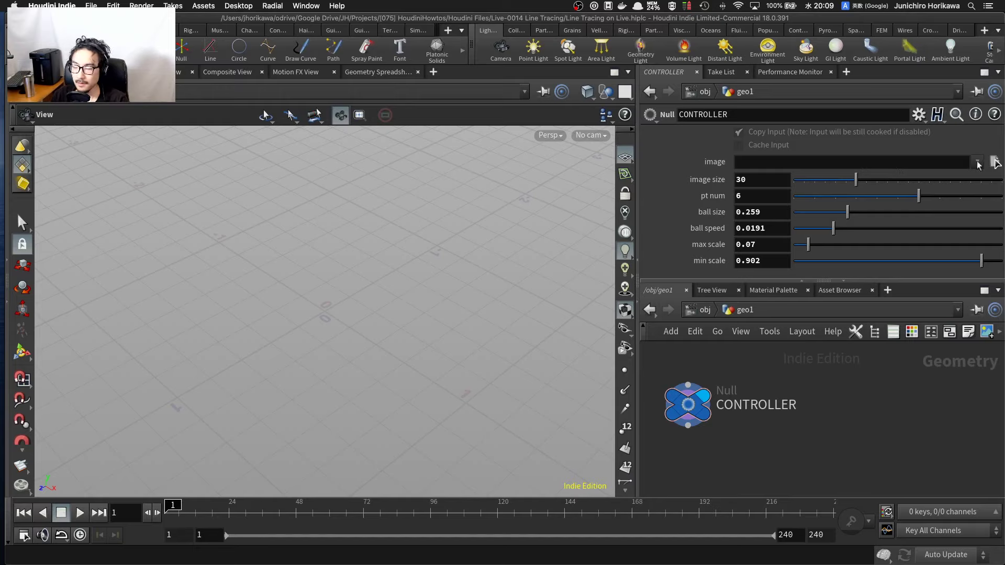
Step: Load human-skull-with-white-background-46510.jpg from the $HIP folder into the CONTROLLER's image parameter
{"action": "left_click", "coordinate": [995, 162]}
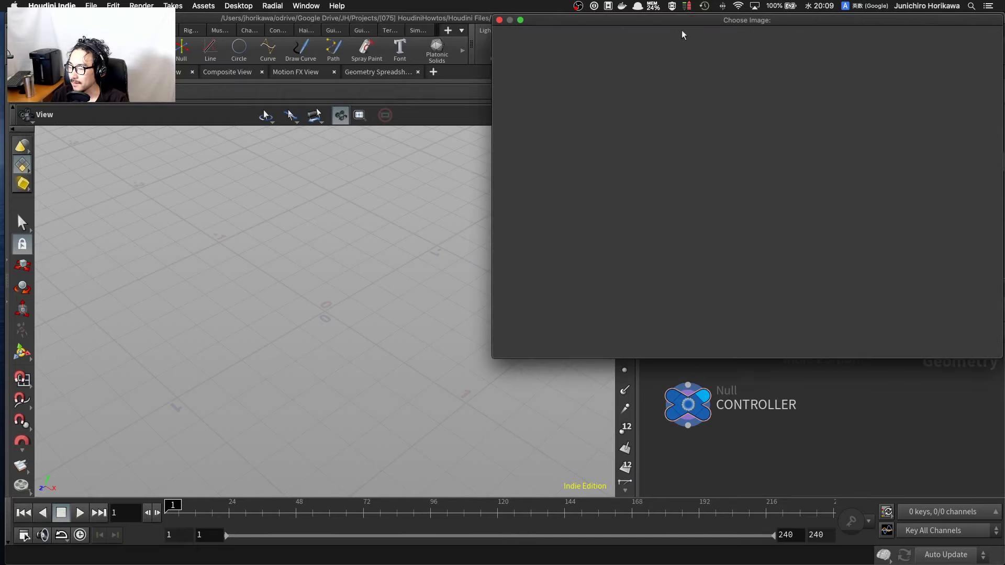
{"action": "left_click_drag", "start_coordinate": [685, 24], "coordinate": [629, 30]}
{"action": "scroll", "coordinate": [650, 131], "scroll_direction": "down", "scroll_amount": 1}
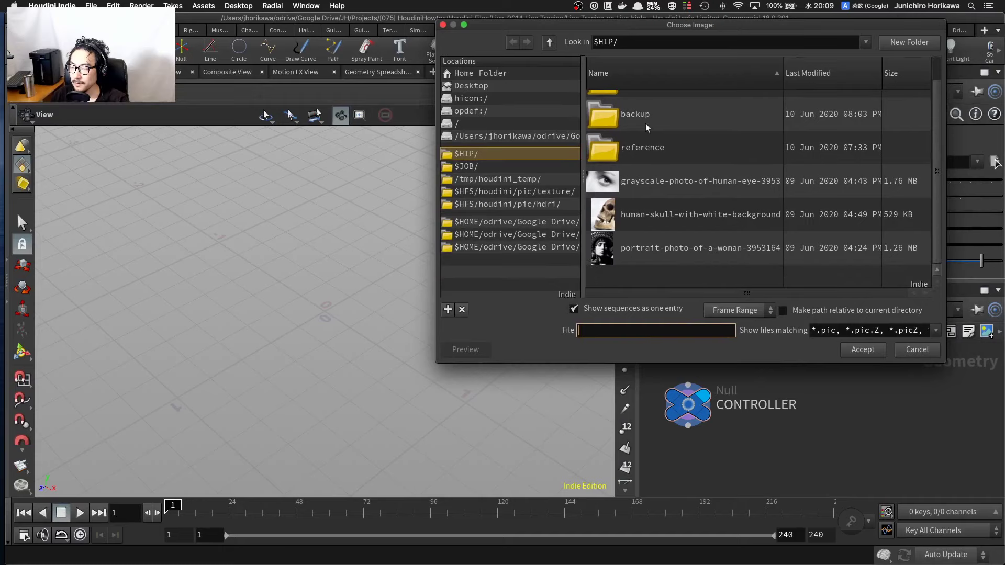
{"action": "left_click", "coordinate": [620, 220]}
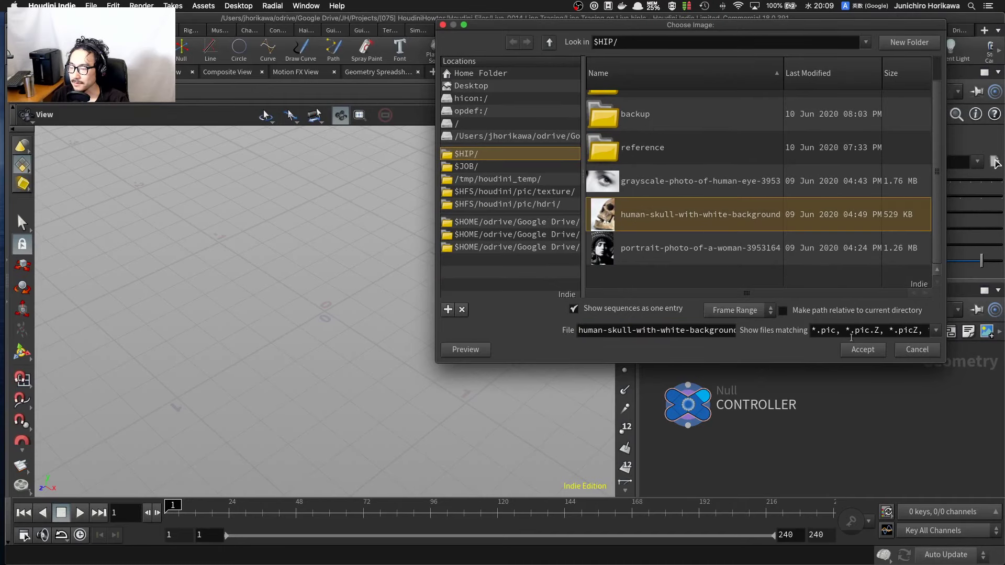
{"action": "left_click", "coordinate": [865, 351]}
{"action": "scroll", "coordinate": [775, 398], "scroll_direction": "down", "scroll_amount": 3}
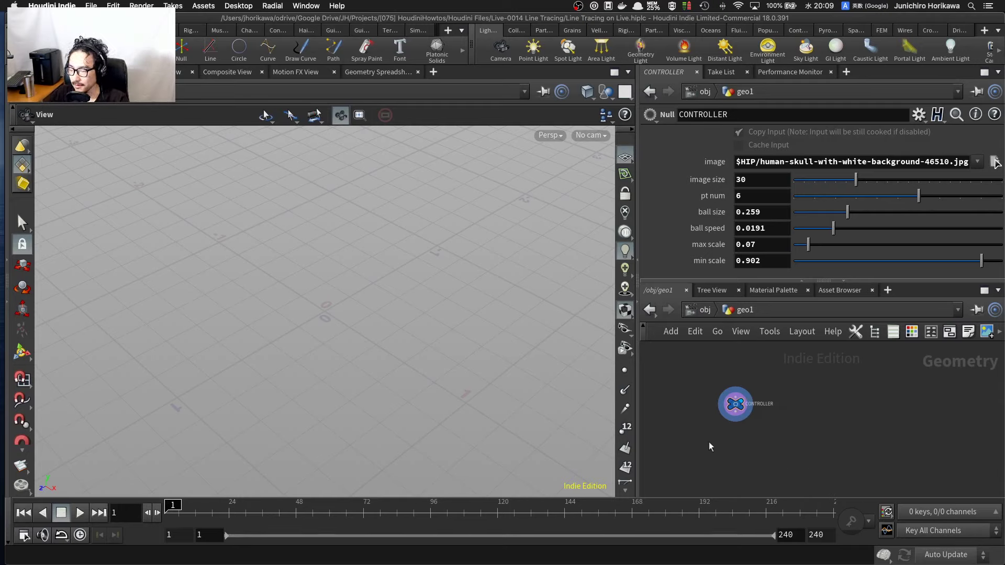
Step: Switch to Clip Studio Paint and sketch a rectangular frame containing a flower with leaves near the top of the canvas
{"action": "mouse_move", "coordinate": [607, 561]}
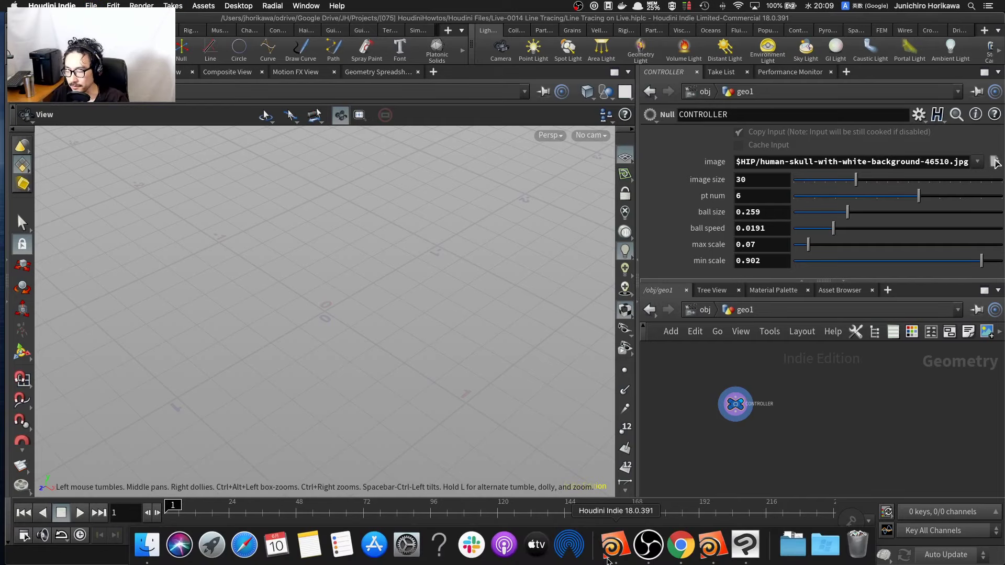
{"action": "left_click", "coordinate": [744, 545]}
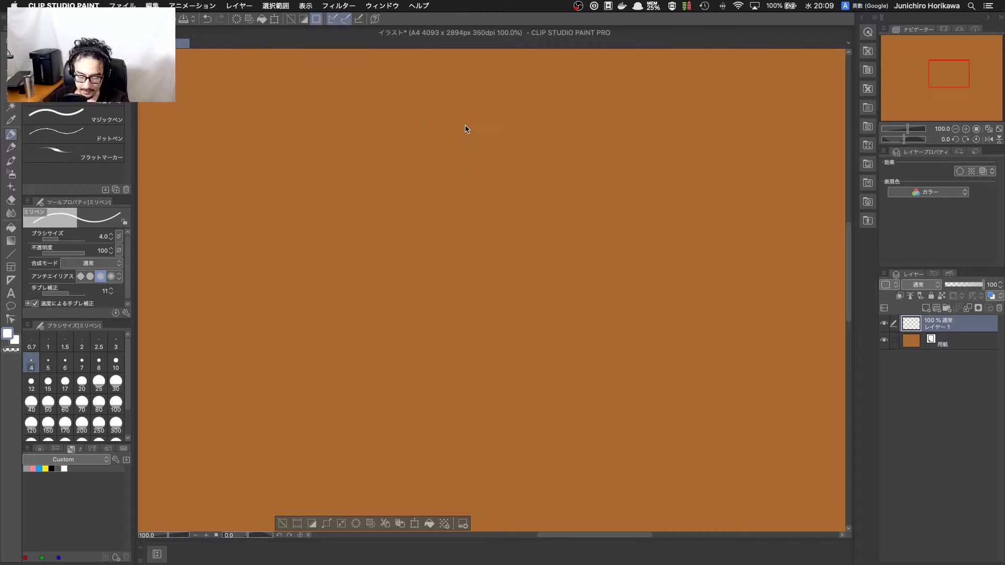
{"action": "mouse_move", "coordinate": [396, 68]}
{"action": "left_mouse_down"}
{"action": "mouse_move", "coordinate": [399, 139]}
{"action": "mouse_move", "coordinate": [480, 62]}
{"action": "mouse_move", "coordinate": [489, 124]}
{"action": "left_mouse_up"}
{"action": "left_click_drag", "start_coordinate": [399, 139], "coordinate": [493, 132]}
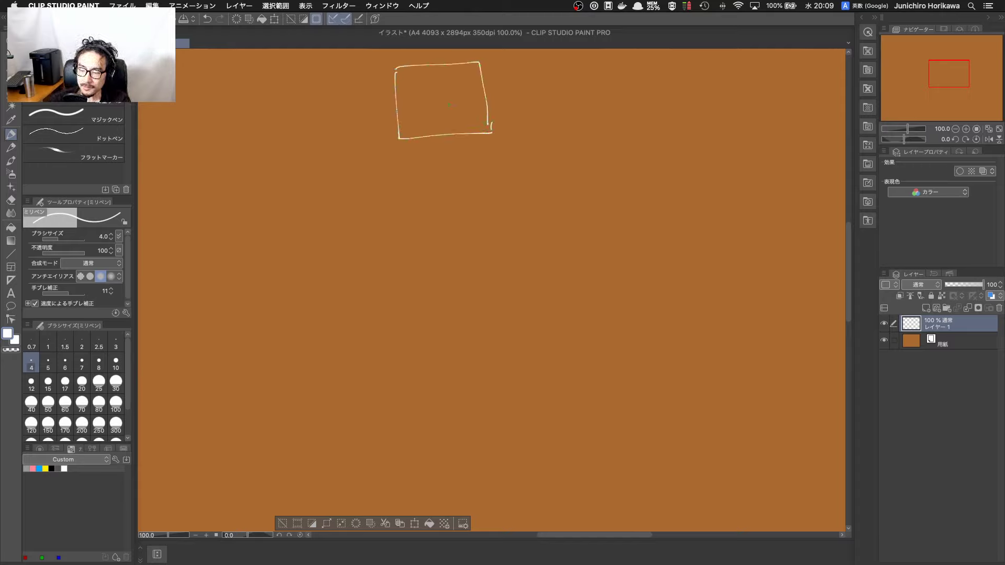
{"action": "mouse_move", "coordinate": [441, 87]}
{"action": "left_mouse_down"}
{"action": "mouse_move", "coordinate": [433, 89]}
{"action": "mouse_move", "coordinate": [448, 72]}
{"action": "left_mouse_up"}
{"action": "mouse_move", "coordinate": [454, 84]}
{"action": "left_mouse_down"}
{"action": "mouse_move", "coordinate": [464, 77]}
{"action": "mouse_move", "coordinate": [468, 97]}
{"action": "mouse_move", "coordinate": [418, 101]}
{"action": "mouse_move", "coordinate": [424, 111]}
{"action": "left_mouse_up"}
{"action": "mouse_move", "coordinate": [438, 109]}
{"action": "left_mouse_down"}
{"action": "mouse_move", "coordinate": [453, 107]}
{"action": "mouse_move", "coordinate": [440, 134]}
{"action": "left_mouse_up"}
{"action": "mouse_move", "coordinate": [448, 130]}
{"action": "left_mouse_down"}
{"action": "mouse_move", "coordinate": [456, 120]}
{"action": "mouse_move", "coordinate": [449, 131]}
{"action": "left_mouse_up"}
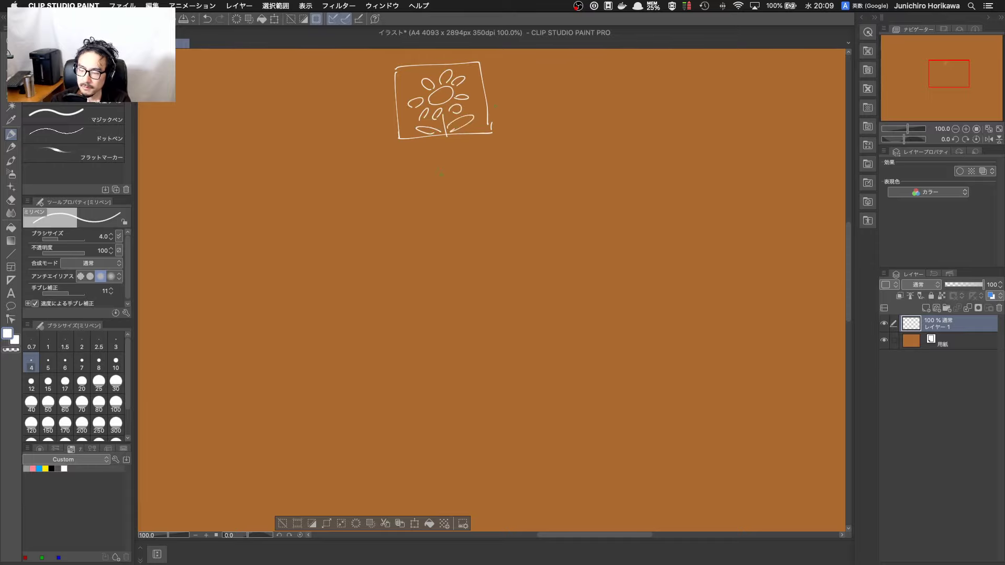
Step: Draw a downward arrow below the flower frame and a second frame filled with parallel diagonal lines
{"action": "left_click_drag", "start_coordinate": [438, 168], "coordinate": [447, 171]}
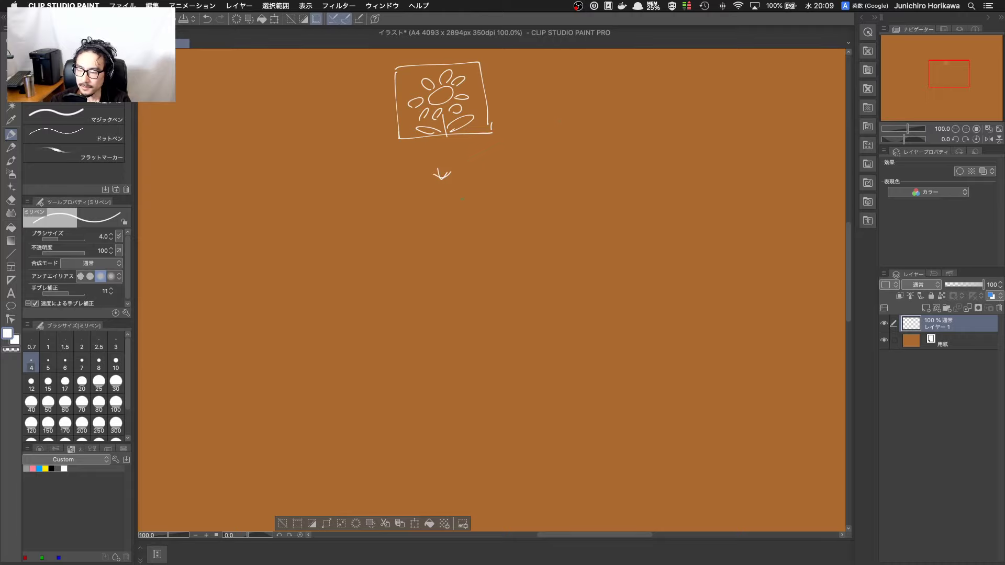
{"action": "mouse_move", "coordinate": [404, 206]}
{"action": "left_mouse_down"}
{"action": "mouse_move", "coordinate": [408, 284]}
{"action": "mouse_move", "coordinate": [494, 200]}
{"action": "mouse_move", "coordinate": [507, 275]}
{"action": "left_mouse_up"}
{"action": "left_click_drag", "start_coordinate": [407, 283], "coordinate": [506, 274]}
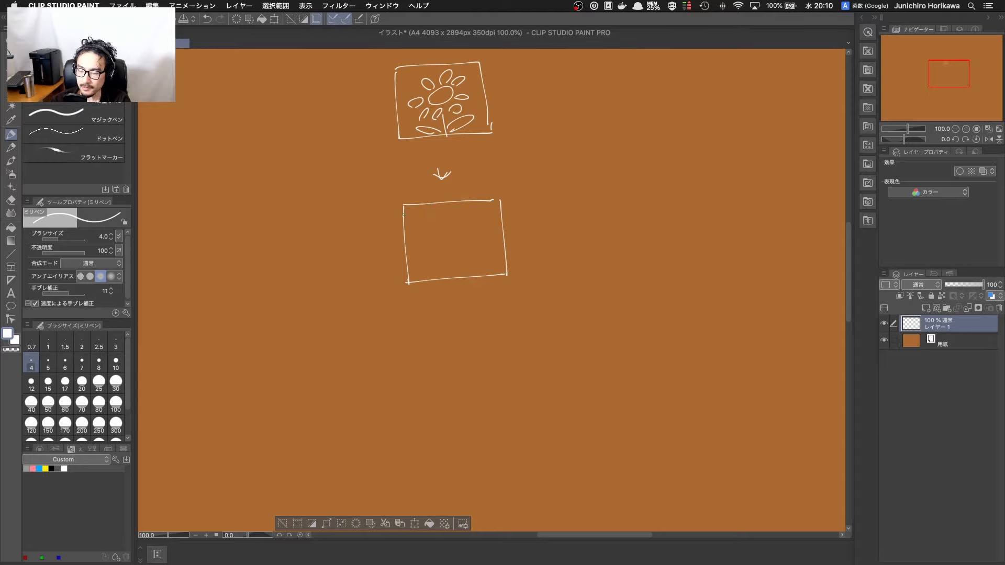
{"action": "left_click_drag", "start_coordinate": [404, 214], "coordinate": [416, 203]}
{"action": "left_click_drag", "start_coordinate": [404, 224], "coordinate": [433, 198]}
{"action": "mouse_move", "coordinate": [404, 246]}
{"action": "left_mouse_down"}
{"action": "mouse_move", "coordinate": [444, 200]}
{"action": "mouse_move", "coordinate": [460, 197]}
{"action": "left_mouse_up"}
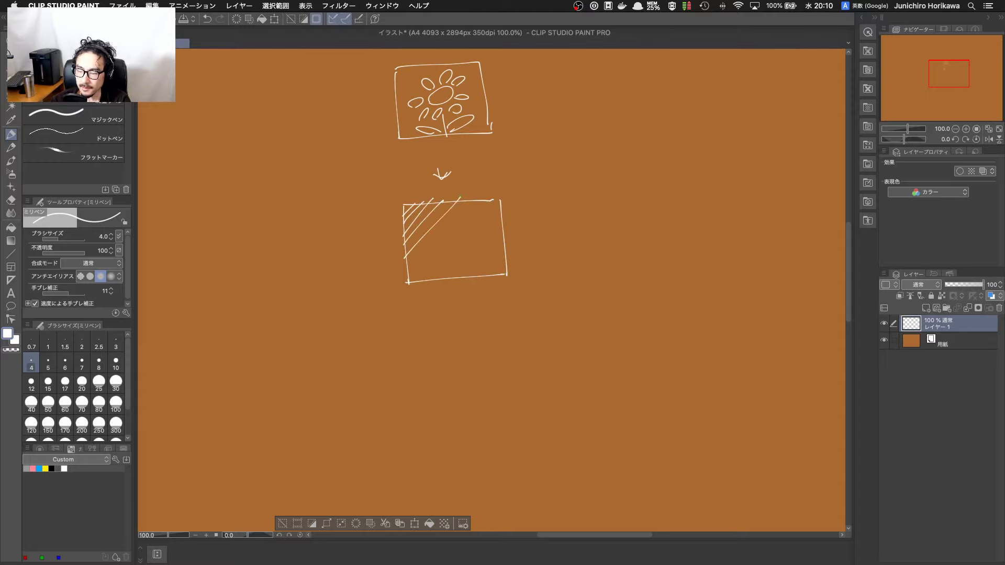
{"action": "mouse_move", "coordinate": [406, 271]}
{"action": "left_mouse_down"}
{"action": "mouse_move", "coordinate": [478, 194]}
{"action": "mouse_move", "coordinate": [498, 197]}
{"action": "left_mouse_up"}
{"action": "mouse_move", "coordinate": [449, 278]}
{"action": "left_mouse_down"}
{"action": "mouse_move", "coordinate": [500, 208]}
{"action": "mouse_move", "coordinate": [504, 225]}
{"action": "left_mouse_up"}
{"action": "left_click_drag", "start_coordinate": [481, 275], "coordinate": [505, 244]}
{"action": "left_click_drag", "start_coordinate": [494, 273], "coordinate": [506, 262]}
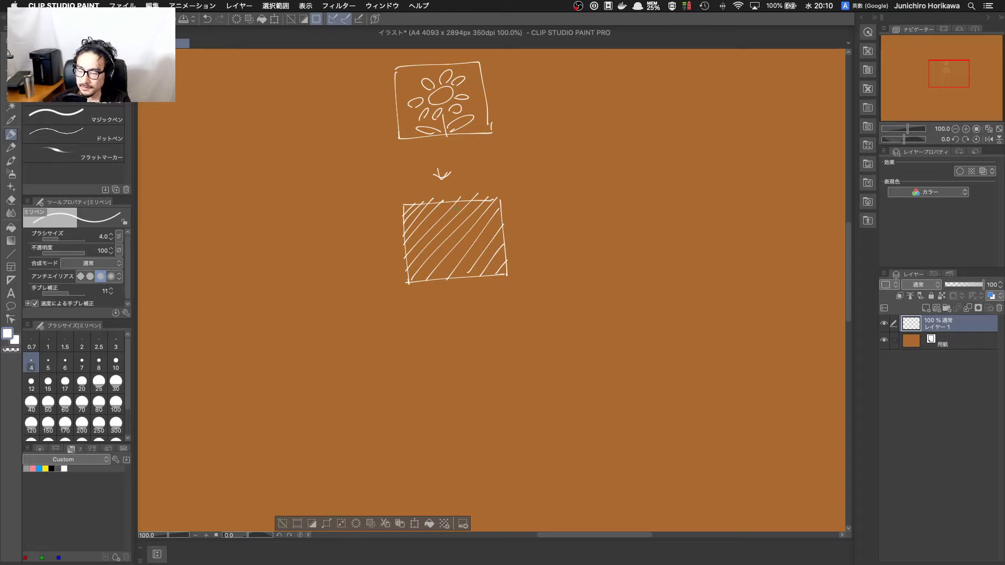
Step: Sketch a gridded frame beside the hatched one with an arrow pointing to the hatched frame, and add diagonal strokes across its cells
{"action": "left_click_drag", "start_coordinate": [543, 215], "coordinate": [577, 258]}
{"action": "mouse_move", "coordinate": [574, 195]}
{"action": "left_mouse_down"}
{"action": "mouse_move", "coordinate": [668, 189]}
{"action": "mouse_move", "coordinate": [673, 259]}
{"action": "left_mouse_up"}
{"action": "left_click_drag", "start_coordinate": [581, 262], "coordinate": [668, 259]}
{"action": "left_click_drag", "start_coordinate": [580, 201], "coordinate": [663, 199]}
{"action": "left_click_drag", "start_coordinate": [578, 216], "coordinate": [669, 207]}
{"action": "left_click_drag", "start_coordinate": [589, 192], "coordinate": [591, 257]}
{"action": "mouse_move", "coordinate": [598, 192]}
{"action": "left_mouse_down"}
{"action": "mouse_move", "coordinate": [599, 255]}
{"action": "mouse_move", "coordinate": [623, 256]}
{"action": "left_mouse_up"}
{"action": "mouse_move", "coordinate": [633, 189]}
{"action": "left_mouse_down"}
{"action": "mouse_move", "coordinate": [636, 255]}
{"action": "mouse_move", "coordinate": [648, 251]}
{"action": "left_mouse_up"}
{"action": "left_click_drag", "start_coordinate": [656, 189], "coordinate": [660, 256]}
{"action": "left_click_drag", "start_coordinate": [577, 229], "coordinate": [677, 227]}
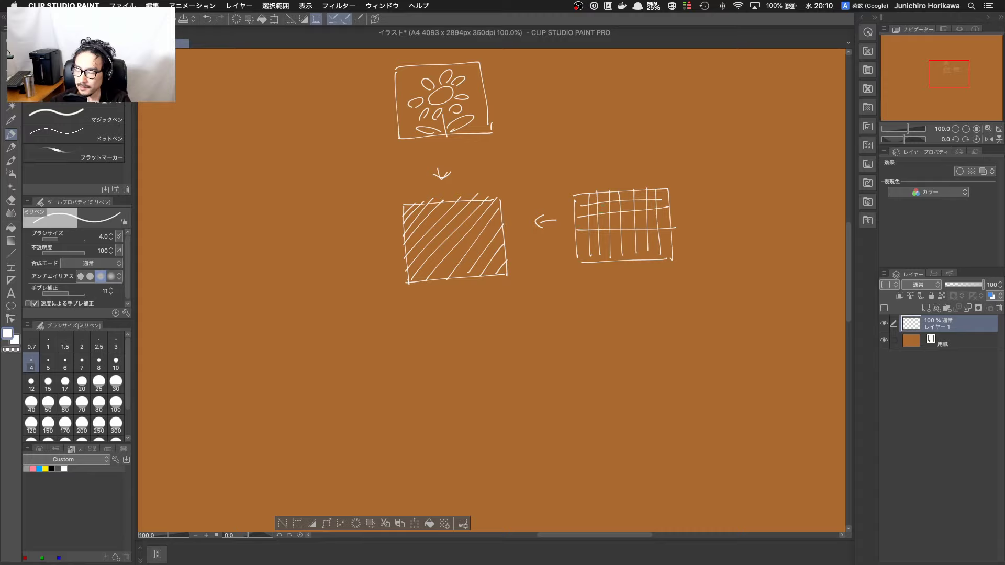
{"action": "mouse_move", "coordinate": [589, 229]}
{"action": "left_mouse_down"}
{"action": "mouse_move", "coordinate": [598, 213]}
{"action": "mouse_move", "coordinate": [645, 213]}
{"action": "left_mouse_up"}
{"action": "left_click_drag", "start_coordinate": [649, 226], "coordinate": [657, 211]}
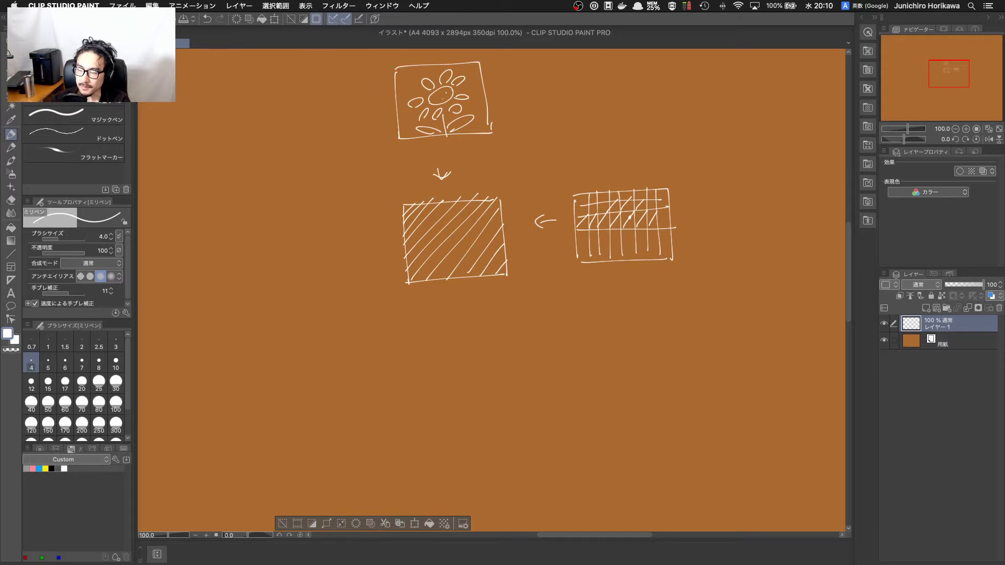
Step: Retrace the flower frame's outline, mark matching points on the flower and hatched frame, and draw a curved line out from the flower point
{"action": "left_click_drag", "start_coordinate": [484, 66], "coordinate": [474, 133]}
{"action": "mouse_move", "coordinate": [397, 90]}
{"action": "left_mouse_down"}
{"action": "mouse_move", "coordinate": [487, 56]}
{"action": "mouse_move", "coordinate": [494, 124]}
{"action": "left_mouse_up"}
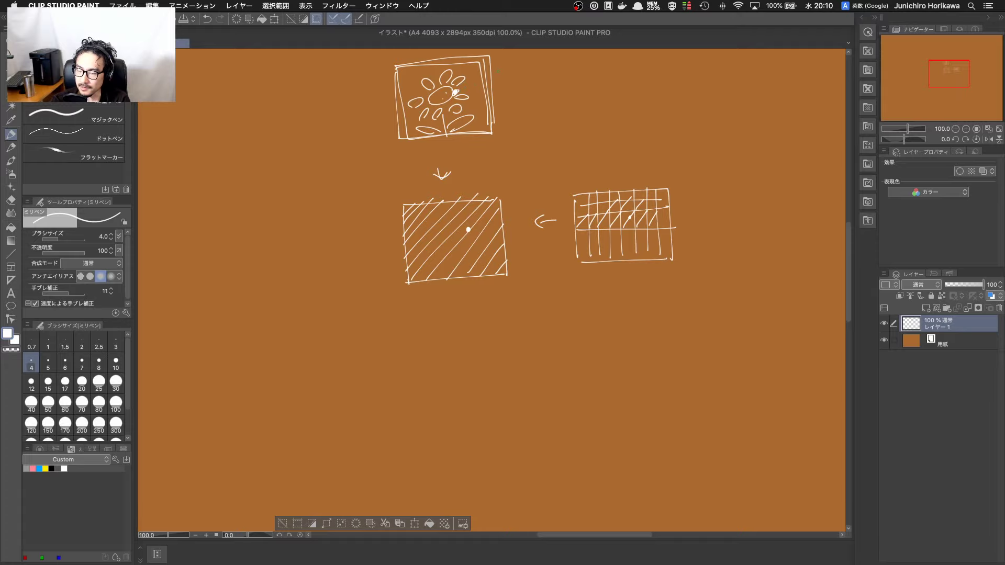
{"action": "left_click_drag", "start_coordinate": [457, 92], "coordinate": [534, 107]}
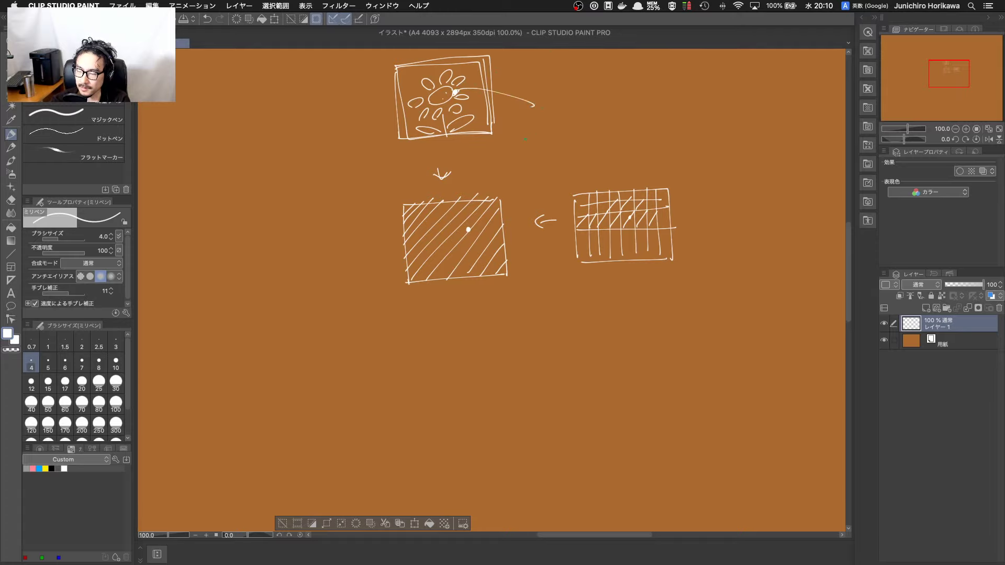
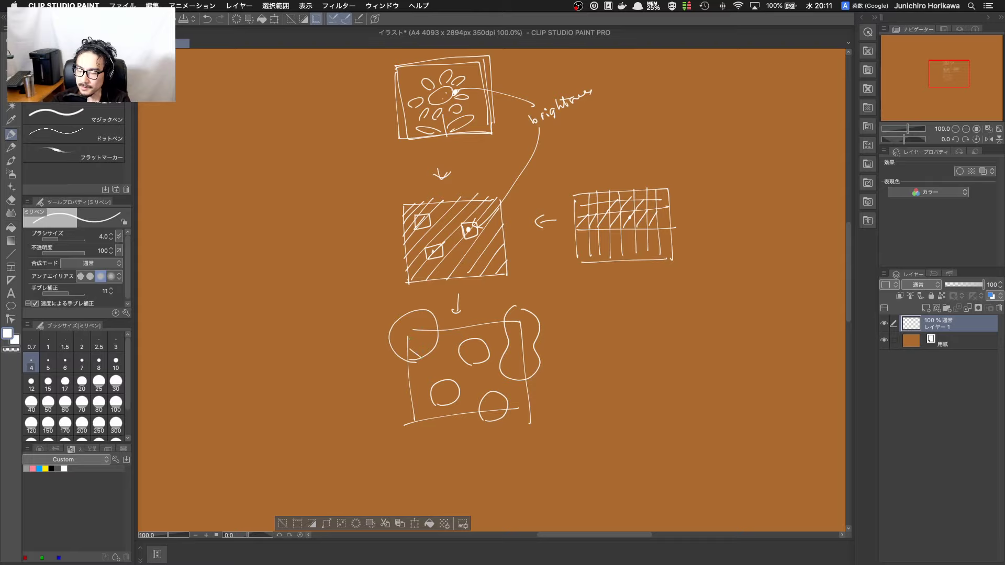
Step: Hatch the circles and the edge blob in the third frame with diagonal lines sloping down to the right
{"action": "left_click_drag", "start_coordinate": [468, 340], "coordinate": [493, 355]}
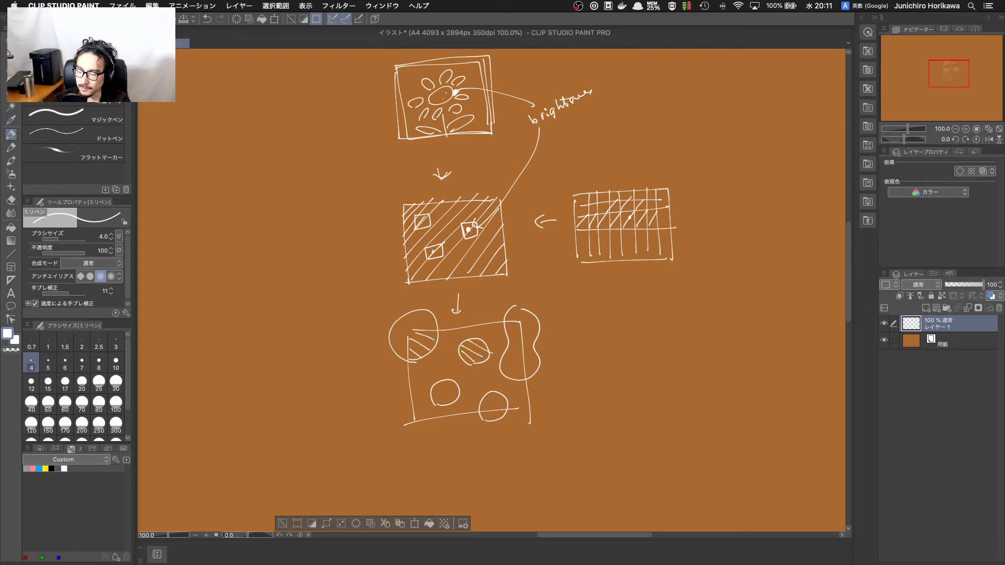
{"action": "mouse_move", "coordinate": [432, 389]}
{"action": "left_mouse_down"}
{"action": "mouse_move", "coordinate": [445, 404]}
{"action": "mouse_move", "coordinate": [451, 396]}
{"action": "left_mouse_up"}
{"action": "mouse_move", "coordinate": [446, 385]}
{"action": "left_mouse_down"}
{"action": "mouse_move", "coordinate": [494, 415]}
{"action": "mouse_move", "coordinate": [508, 407]}
{"action": "left_mouse_up"}
{"action": "left_click_drag", "start_coordinate": [487, 400], "coordinate": [500, 410]}
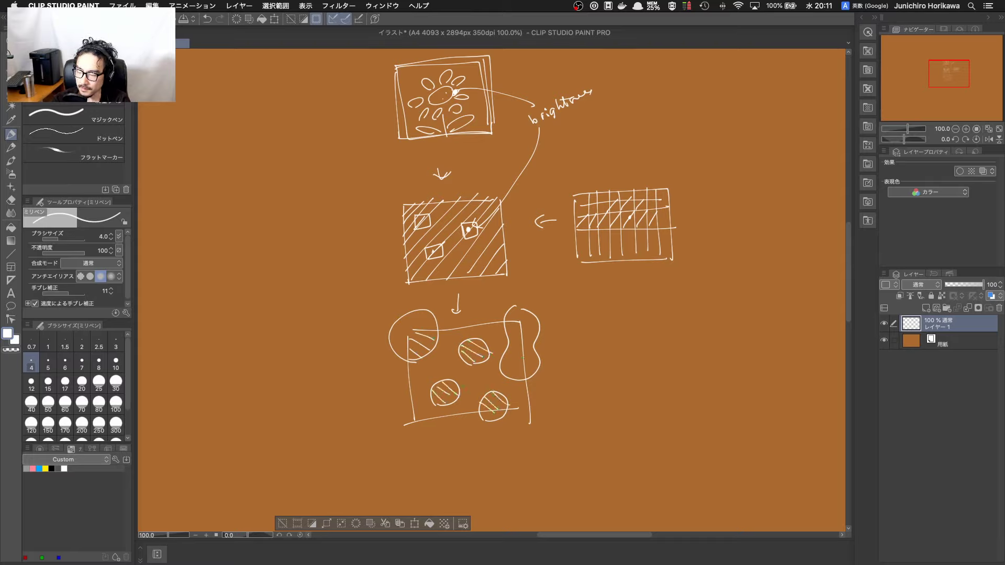
{"action": "left_click_drag", "start_coordinate": [503, 361], "coordinate": [518, 373]}
{"action": "mouse_move", "coordinate": [506, 352]}
{"action": "left_mouse_down"}
{"action": "mouse_move", "coordinate": [525, 365]}
{"action": "mouse_move", "coordinate": [525, 356]}
{"action": "left_mouse_up"}
{"action": "left_click_drag", "start_coordinate": [506, 325], "coordinate": [526, 338]}
Step: Fill the area around the circles in the third frame with diagonal lines in the opposite direction
{"action": "mouse_move", "coordinate": [411, 382]}
{"action": "left_mouse_down"}
{"action": "mouse_move", "coordinate": [454, 328]}
{"action": "mouse_move", "coordinate": [464, 332]}
{"action": "left_mouse_up"}
{"action": "mouse_move", "coordinate": [411, 413]}
{"action": "left_mouse_down"}
{"action": "mouse_move", "coordinate": [458, 352]}
{"action": "mouse_move", "coordinate": [440, 396]}
{"action": "mouse_move", "coordinate": [470, 364]}
{"action": "left_mouse_up"}
{"action": "mouse_move", "coordinate": [454, 410]}
{"action": "left_mouse_down"}
{"action": "mouse_move", "coordinate": [506, 342]}
{"action": "mouse_move", "coordinate": [498, 373]}
{"action": "left_mouse_up"}
{"action": "left_click_drag", "start_coordinate": [476, 336], "coordinate": [499, 326]}
{"action": "left_click_drag", "start_coordinate": [491, 348], "coordinate": [503, 334]}
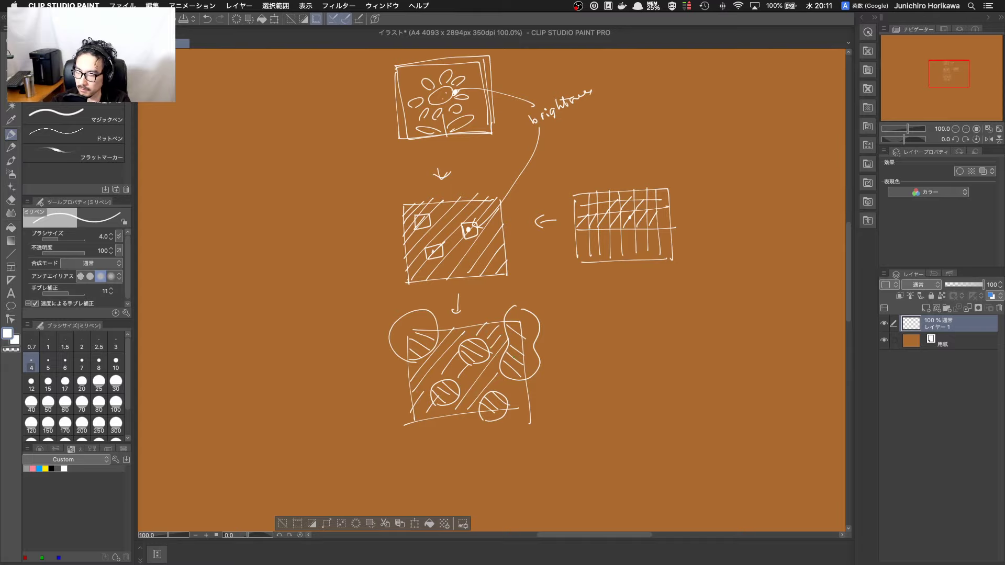
{"action": "mouse_move", "coordinate": [513, 405]}
{"action": "left_mouse_down"}
{"action": "mouse_move", "coordinate": [526, 386]}
{"action": "mouse_move", "coordinate": [533, 392]}
{"action": "left_mouse_up"}
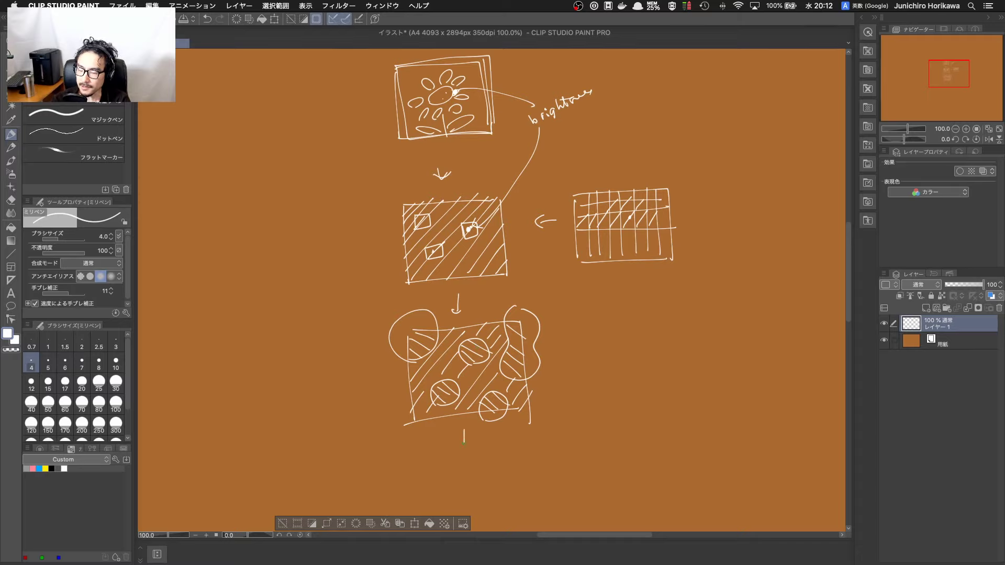
Step: Draw a downward arrow below the third frame and an empty fourth frame under it
{"action": "left_click_drag", "start_coordinate": [459, 439], "coordinate": [472, 440]}
{"action": "mouse_move", "coordinate": [543, 422]}
{"action": "left_mouse_down"}
{"action": "mouse_move", "coordinate": [532, 419]}
{"action": "mouse_move", "coordinate": [529, 288]}
{"action": "left_mouse_up"}
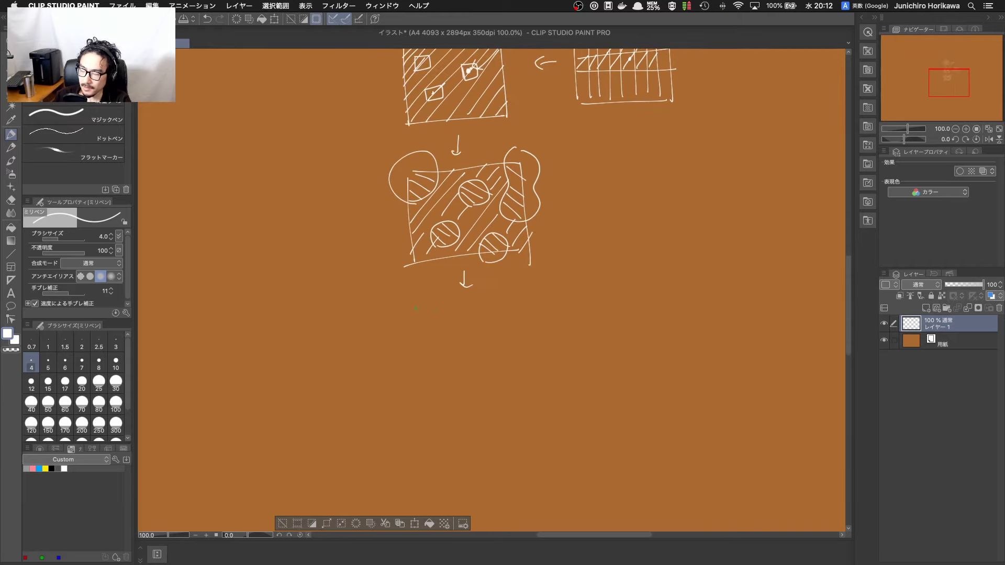
{"action": "mouse_move", "coordinate": [418, 307]}
{"action": "left_mouse_down"}
{"action": "mouse_move", "coordinate": [527, 295]}
{"action": "mouse_move", "coordinate": [538, 424]}
{"action": "left_mouse_up"}
{"action": "mouse_move", "coordinate": [411, 315]}
{"action": "left_mouse_down"}
{"action": "mouse_move", "coordinate": [440, 427]}
{"action": "mouse_move", "coordinate": [541, 418]}
{"action": "left_mouse_up"}
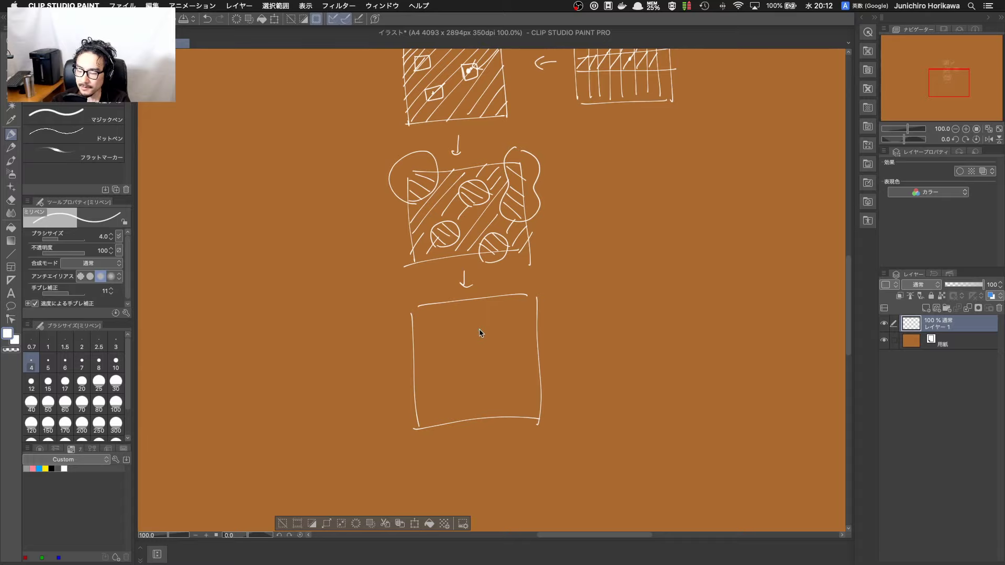
Step: Sketch several bending diagonal lines inside the fourth frame
{"action": "left_click_drag", "start_coordinate": [498, 319], "coordinate": [478, 386]}
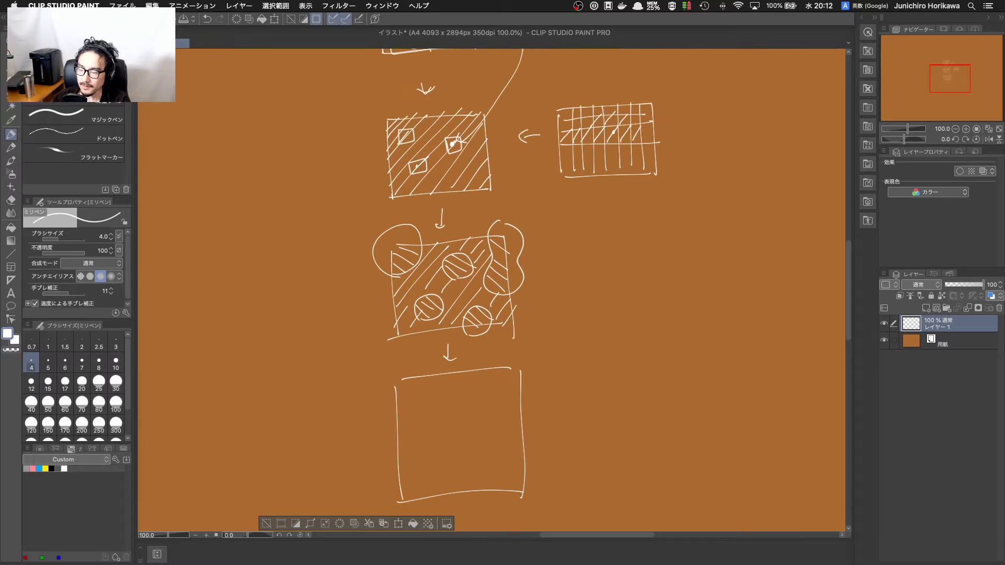
{"action": "mouse_move", "coordinate": [545, 353]}
{"action": "left_mouse_down"}
{"action": "mouse_move", "coordinate": [545, 415]}
{"action": "mouse_move", "coordinate": [549, 295]}
{"action": "left_mouse_up"}
{"action": "mouse_move", "coordinate": [485, 335]}
{"action": "left_mouse_down"}
{"action": "mouse_move", "coordinate": [454, 365]}
{"action": "mouse_move", "coordinate": [473, 365]}
{"action": "mouse_move", "coordinate": [420, 415]}
{"action": "mouse_move", "coordinate": [475, 369]}
{"action": "left_mouse_up"}
{"action": "mouse_move", "coordinate": [436, 435]}
{"action": "left_mouse_down"}
{"action": "mouse_move", "coordinate": [459, 391]}
{"action": "mouse_move", "coordinate": [519, 328]}
{"action": "mouse_move", "coordinate": [445, 430]}
{"action": "mouse_move", "coordinate": [509, 369]}
{"action": "mouse_move", "coordinate": [470, 437]}
{"action": "left_mouse_up"}
{"action": "mouse_move", "coordinate": [405, 414]}
{"action": "left_mouse_down"}
{"action": "mouse_move", "coordinate": [456, 333]}
{"action": "mouse_move", "coordinate": [439, 381]}
{"action": "mouse_move", "coordinate": [400, 429]}
{"action": "left_mouse_up"}
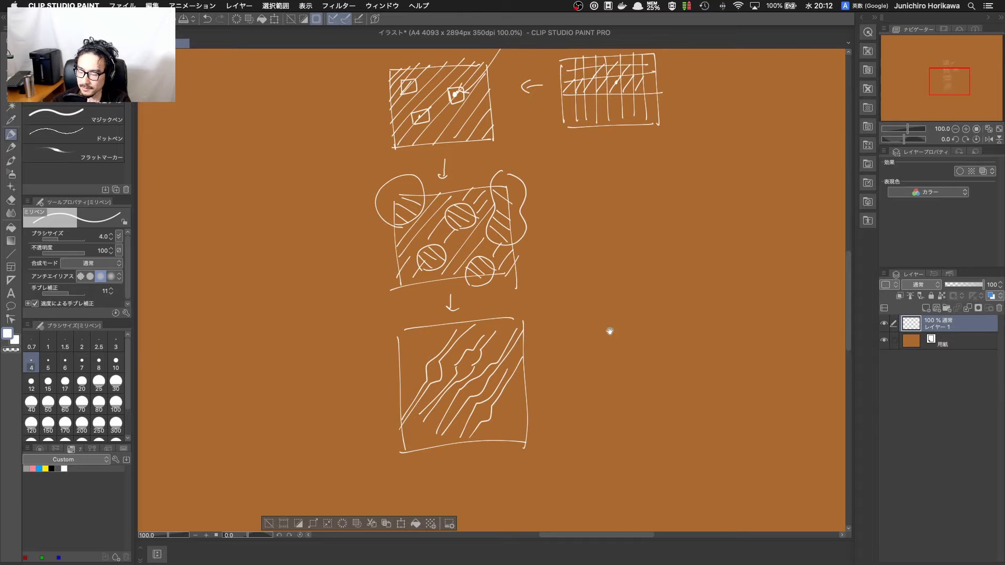
Step: Erase the fourth frame with its bending lines, and redraw the arrow and an empty frame
{"action": "left_click_drag", "start_coordinate": [610, 332], "coordinate": [608, 426]}
{"action": "mouse_move", "coordinate": [580, 335]}
{"action": "left_mouse_down"}
{"action": "mouse_move", "coordinate": [590, 380]}
{"action": "mouse_move", "coordinate": [563, 328]}
{"action": "left_mouse_up"}
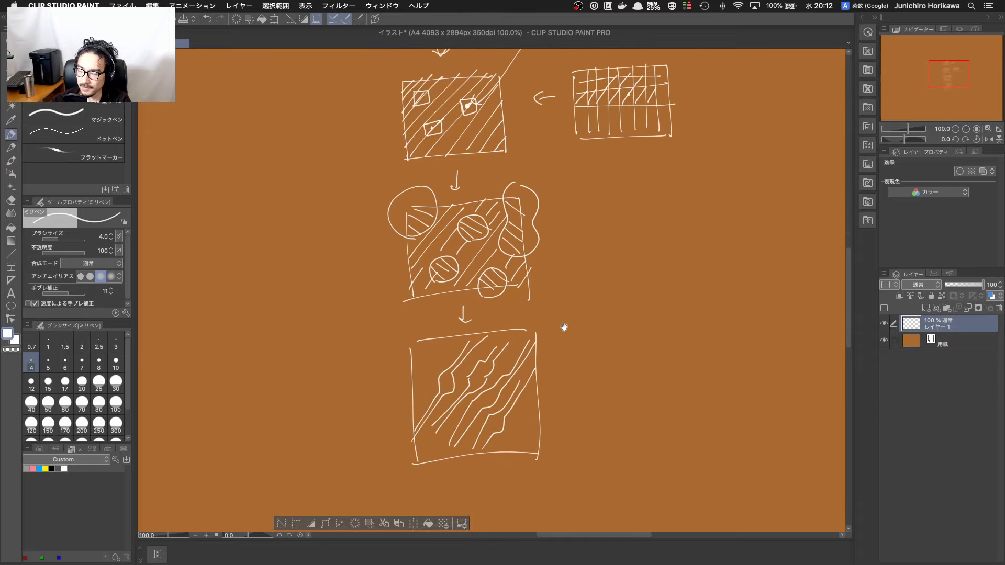
{"action": "mouse_move", "coordinate": [482, 387]}
{"action": "left_mouse_down"}
{"action": "mouse_move", "coordinate": [433, 411]}
{"action": "mouse_move", "coordinate": [449, 353]}
{"action": "mouse_move", "coordinate": [419, 476]}
{"action": "mouse_move", "coordinate": [497, 419]}
{"action": "mouse_move", "coordinate": [535, 361]}
{"action": "mouse_move", "coordinate": [489, 407]}
{"action": "left_mouse_up"}
{"action": "left_click_drag", "start_coordinate": [462, 309], "coordinate": [461, 327]}
{"action": "mouse_move", "coordinate": [414, 355]}
{"action": "left_mouse_down"}
{"action": "mouse_move", "coordinate": [420, 442]}
{"action": "mouse_move", "coordinate": [556, 330]}
{"action": "mouse_move", "coordinate": [560, 437]}
{"action": "left_mouse_up"}
{"action": "left_click_drag", "start_coordinate": [424, 457], "coordinate": [538, 431]}
Step: Draw a straight diagonal line in the fourth frame with a bulging line on each side and outward arrows at the bulge
{"action": "left_click_drag", "start_coordinate": [443, 431], "coordinate": [509, 355]}
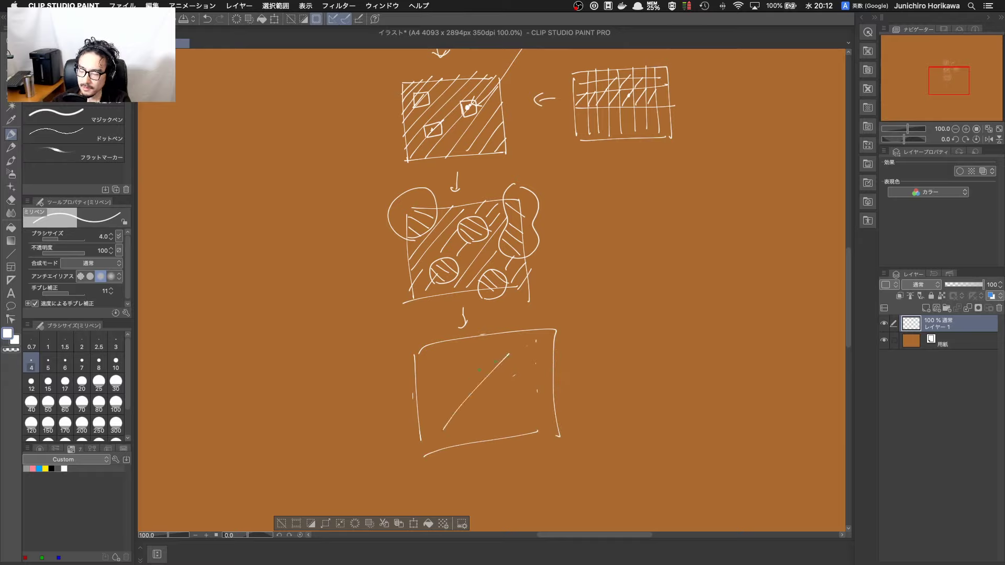
{"action": "mouse_move", "coordinate": [441, 422]}
{"action": "left_mouse_down"}
{"action": "mouse_move", "coordinate": [480, 368]}
{"action": "mouse_move", "coordinate": [510, 353]}
{"action": "left_mouse_up"}
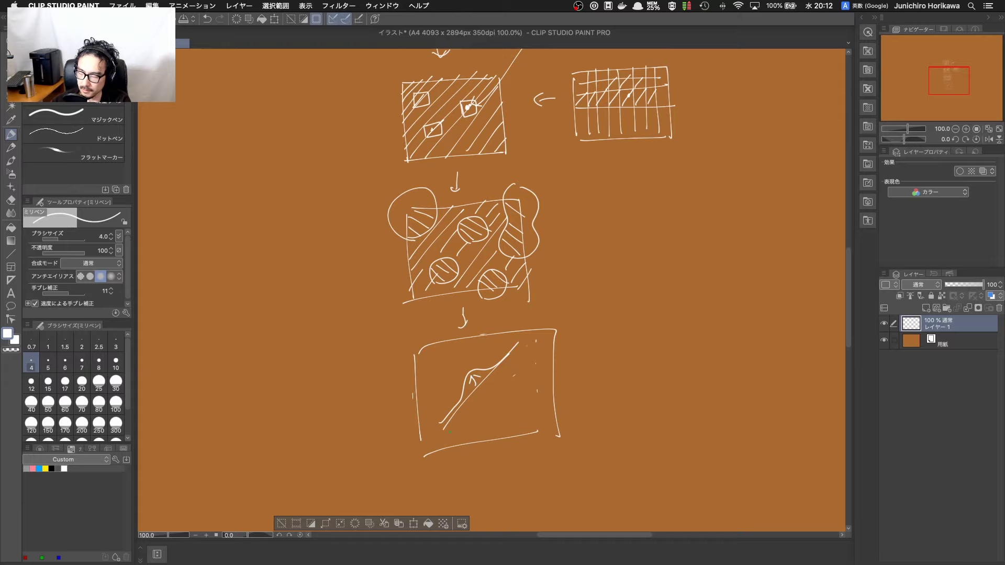
{"action": "mouse_move", "coordinate": [448, 433]}
{"action": "left_mouse_down"}
{"action": "mouse_move", "coordinate": [463, 411]}
{"action": "mouse_move", "coordinate": [493, 399]}
{"action": "mouse_move", "coordinate": [518, 355]}
{"action": "left_mouse_up"}
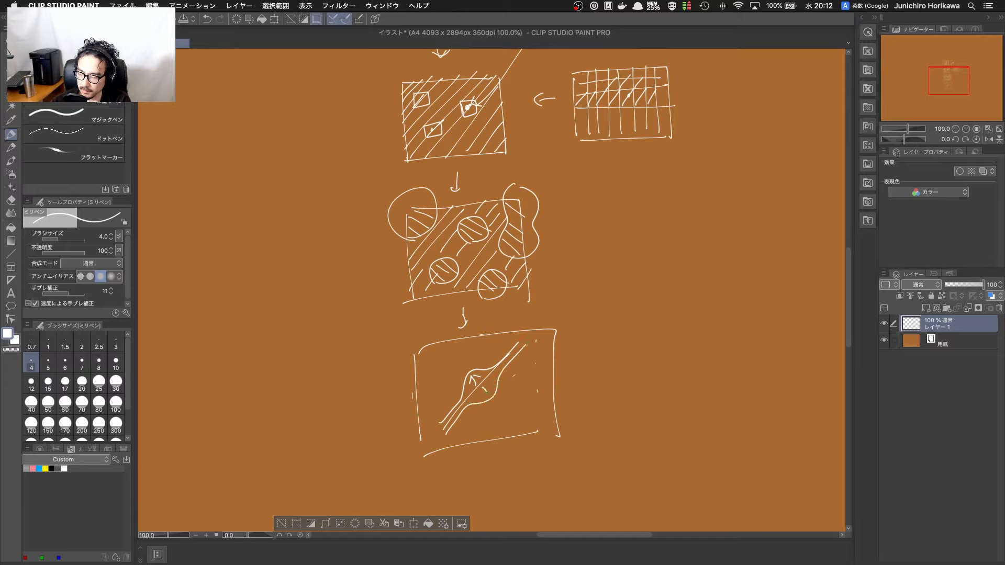
{"action": "left_click_drag", "start_coordinate": [485, 387], "coordinate": [492, 396]}
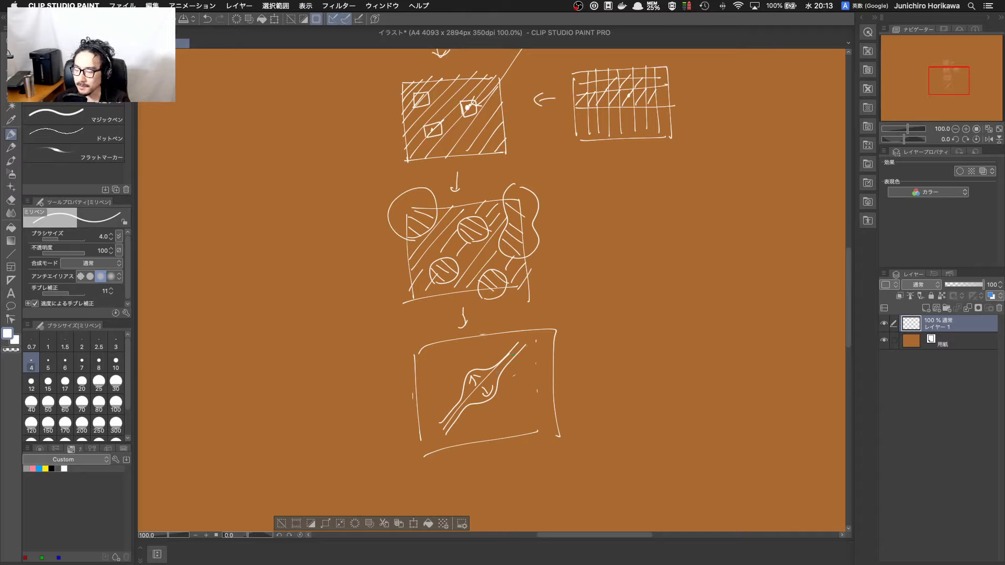
Step: Label the narrow end of the lines "b=0" and the wide bulge "b=1" with pointer strokes
{"action": "left_click_drag", "start_coordinate": [512, 349], "coordinate": [515, 332]}
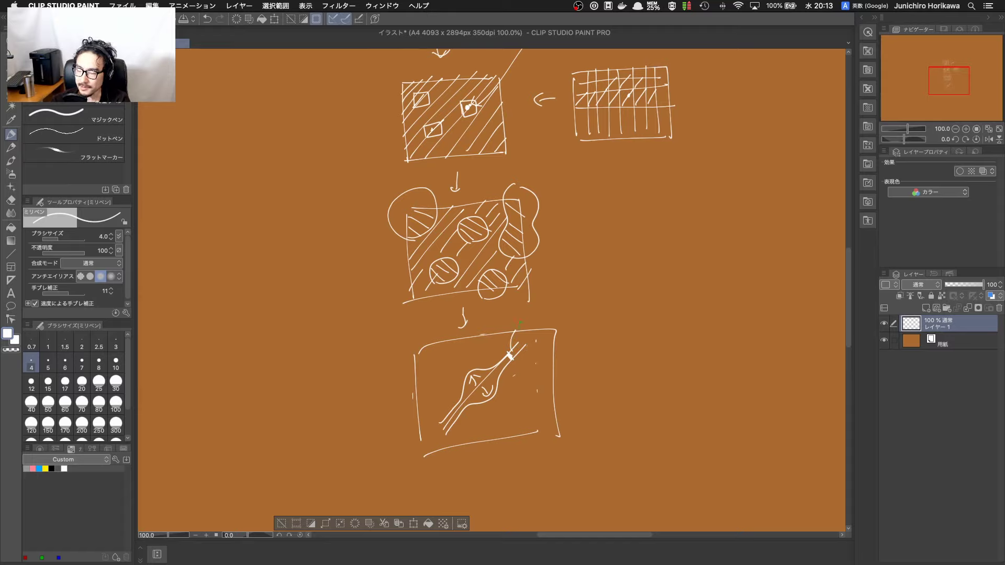
{"action": "left_click_drag", "start_coordinate": [518, 316], "coordinate": [541, 313]}
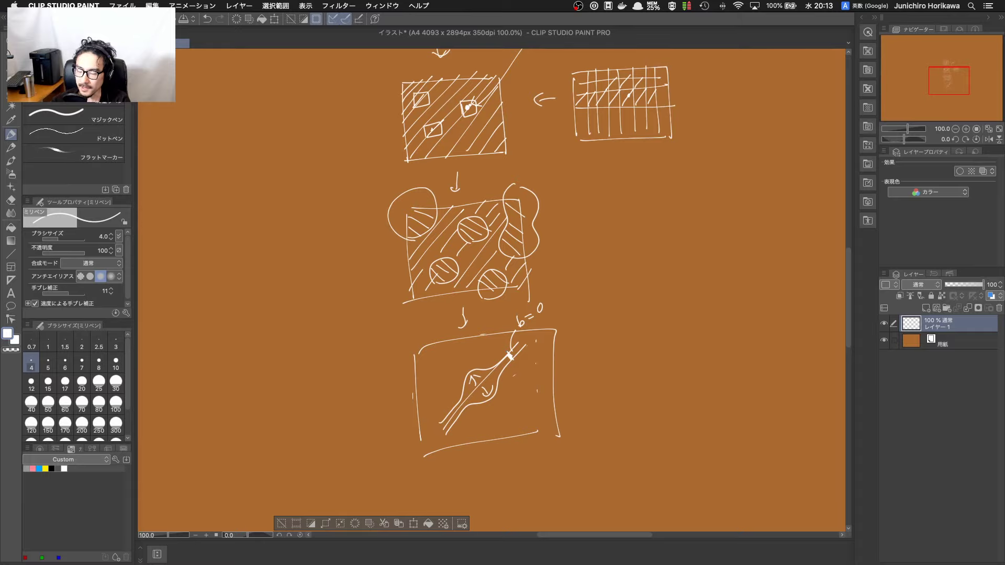
{"action": "left_click_drag", "start_coordinate": [472, 374], "coordinate": [508, 408]}
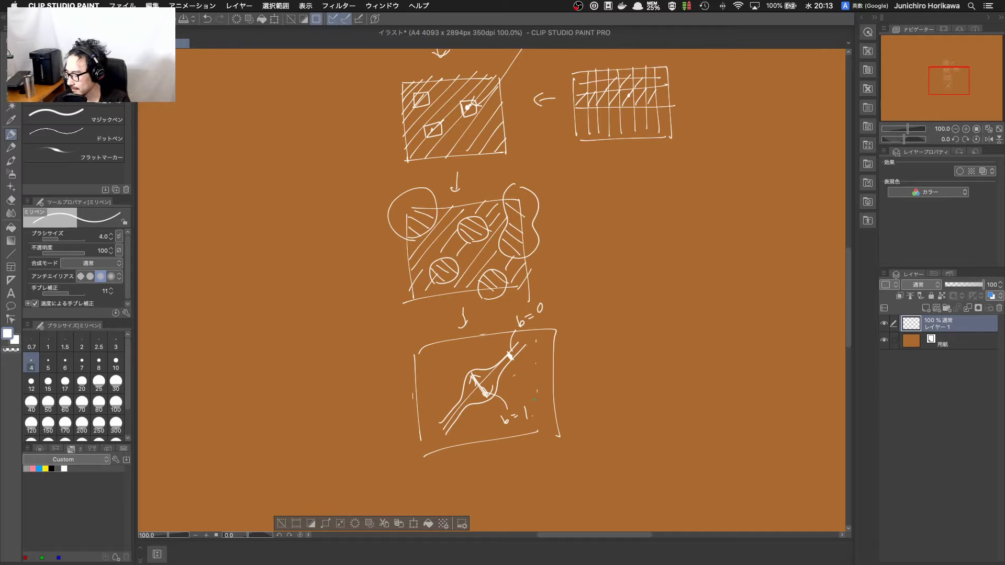
Step: Leave the brightness sketch and switch to the Houdini window showing the CONTROLLER null
{"action": "left_click_drag", "start_coordinate": [558, 365], "coordinate": [529, 407]}
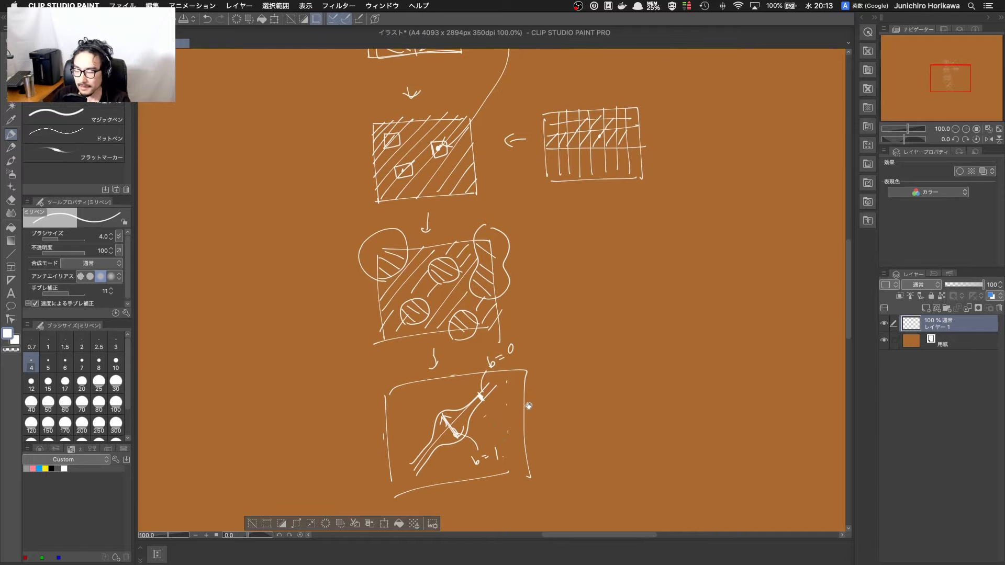
{"action": "scroll", "coordinate": [529, 406], "scroll_direction": "down", "scroll_amount": 1}
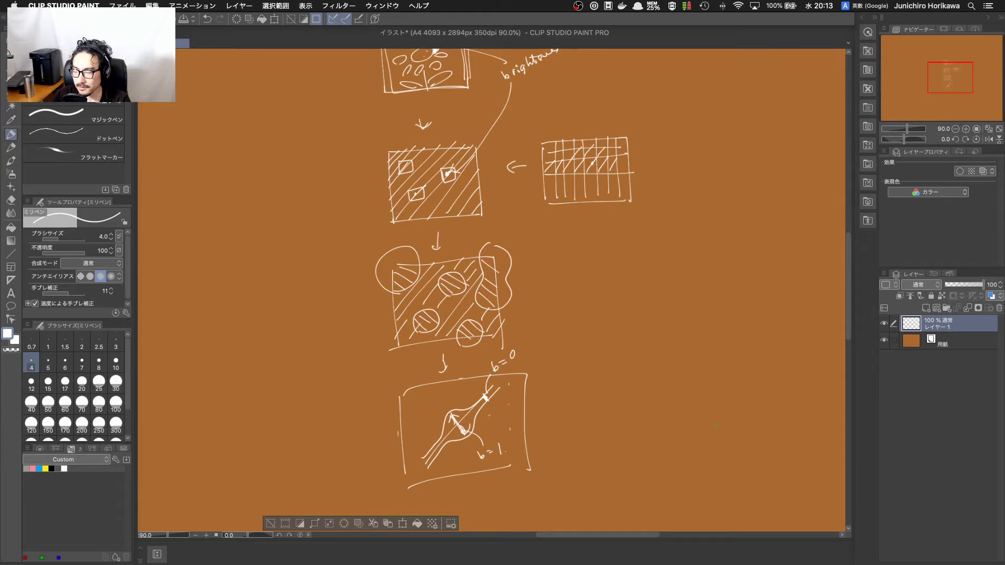
{"action": "left_click_drag", "start_coordinate": [610, 391], "coordinate": [600, 488]}
{"action": "key", "text": "ctrl+Up"}
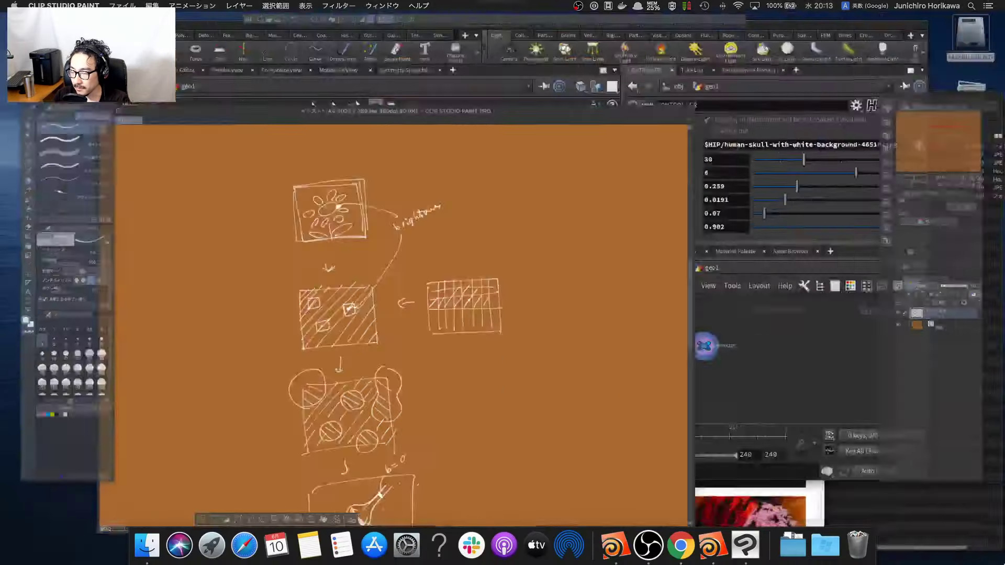
{"action": "left_click", "coordinate": [588, 231]}
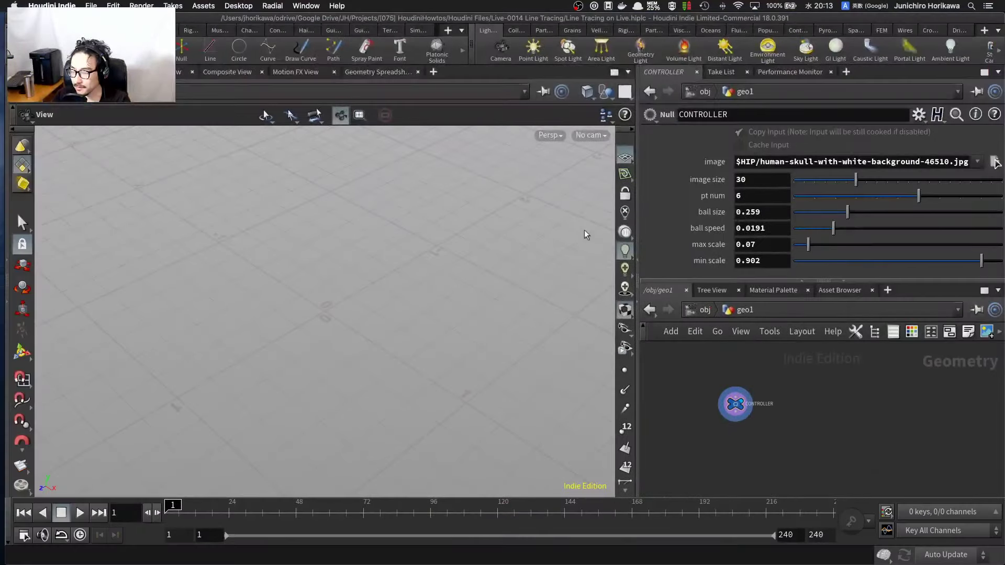
Step: Widen the parameter and network panes at the expense of the 3D viewport
{"action": "middle_click_drag", "start_coordinate": [757, 391], "coordinate": [697, 398]}
{"action": "scroll", "coordinate": [697, 398], "scroll_direction": "up", "scroll_amount": 3}
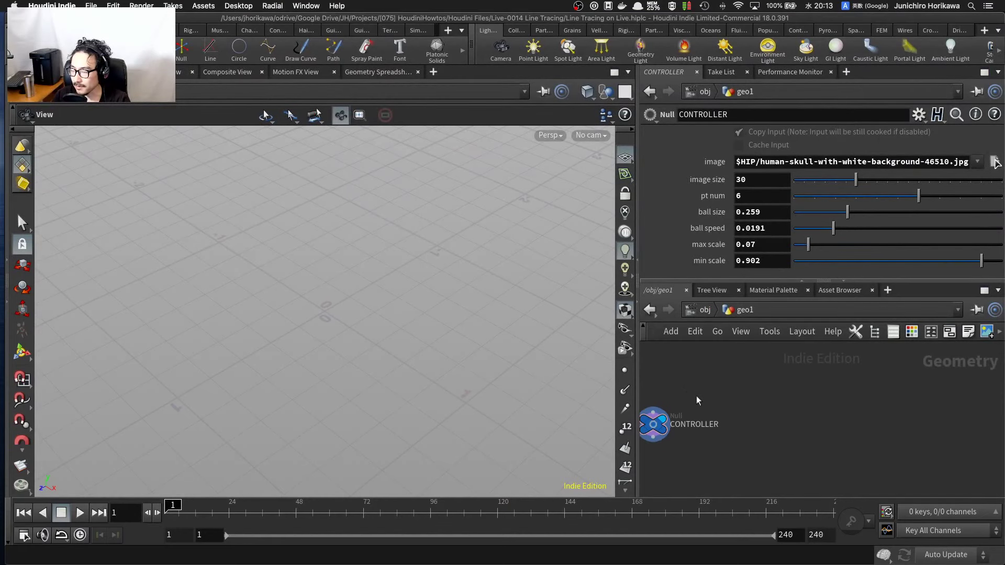
{"action": "left_click_drag", "start_coordinate": [637, 314], "coordinate": [569, 314]}
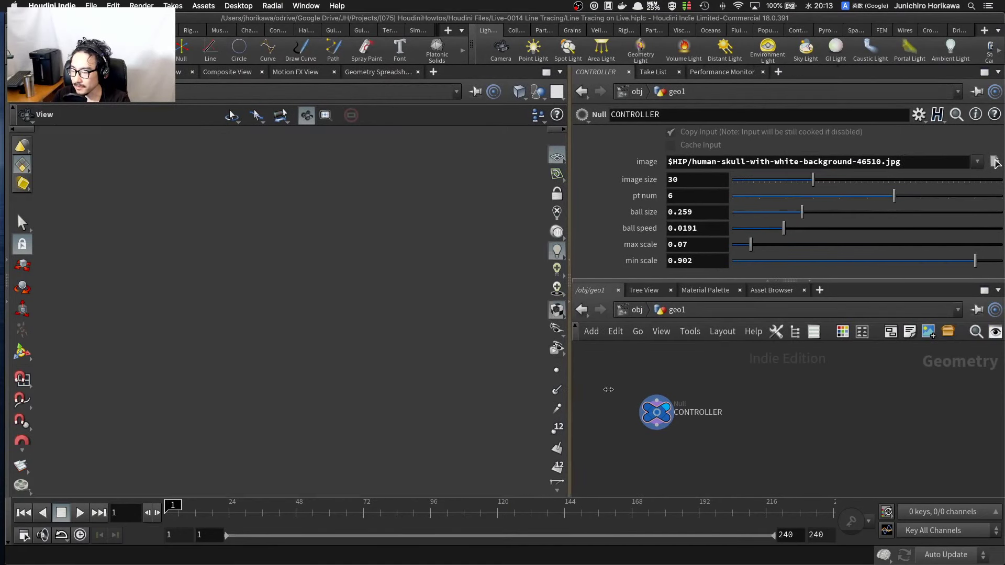
{"action": "middle_click_drag", "start_coordinate": [643, 400], "coordinate": [597, 379]}
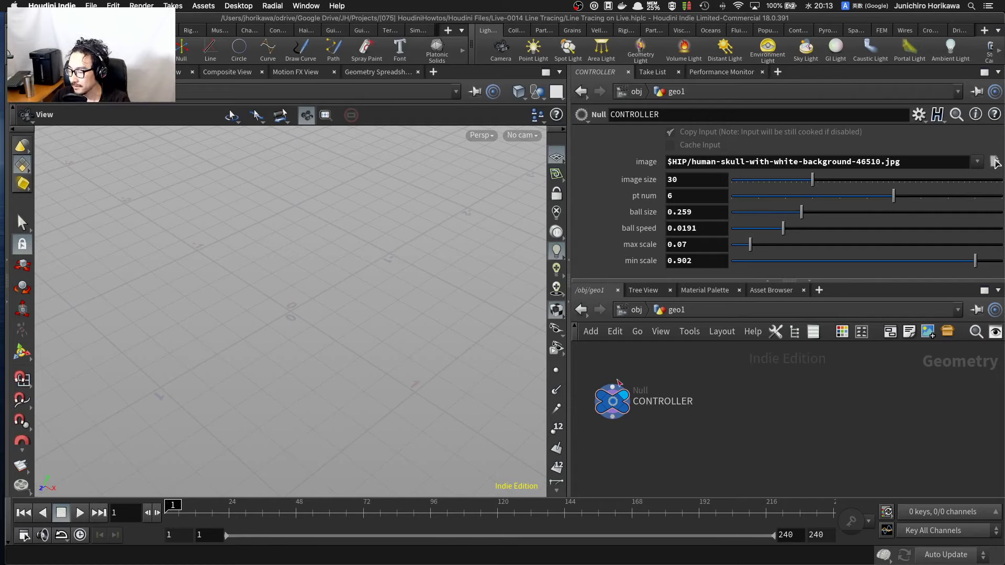
{"action": "middle_click_drag", "start_coordinate": [729, 389], "coordinate": [691, 409]}
Step: Add a COP2 Network node to geo1 and place it above and to the right of the CONTROLLER null
{"action": "key", "text": "Tab"}
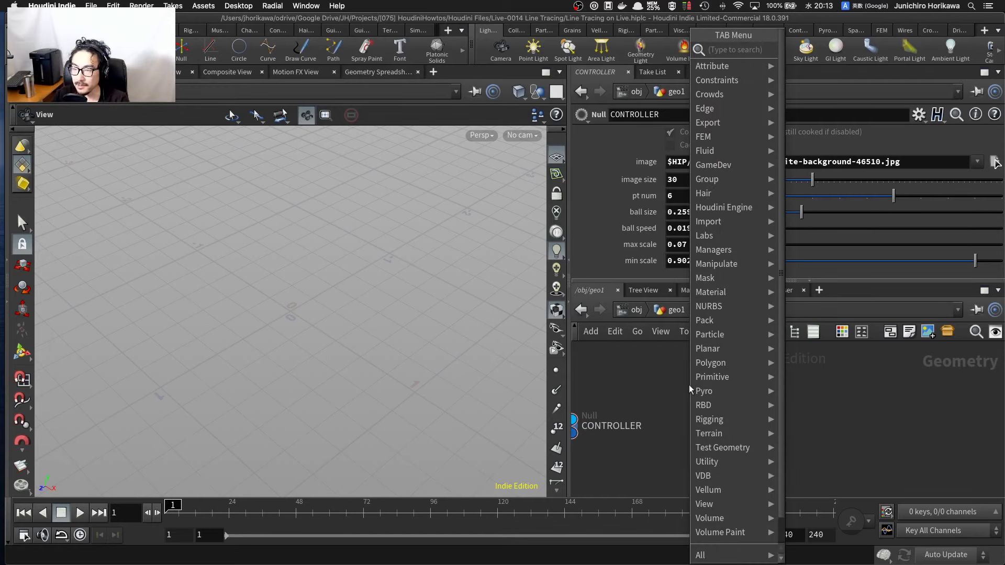
{"action": "type", "text": "cop"}
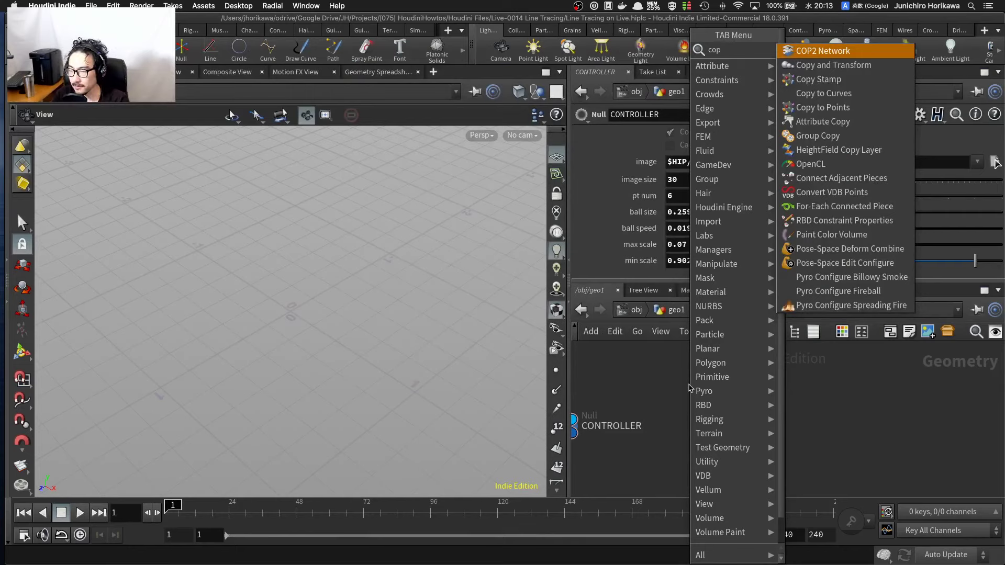
{"action": "key", "text": "Return"}
{"action": "left_click", "coordinate": [695, 386]}
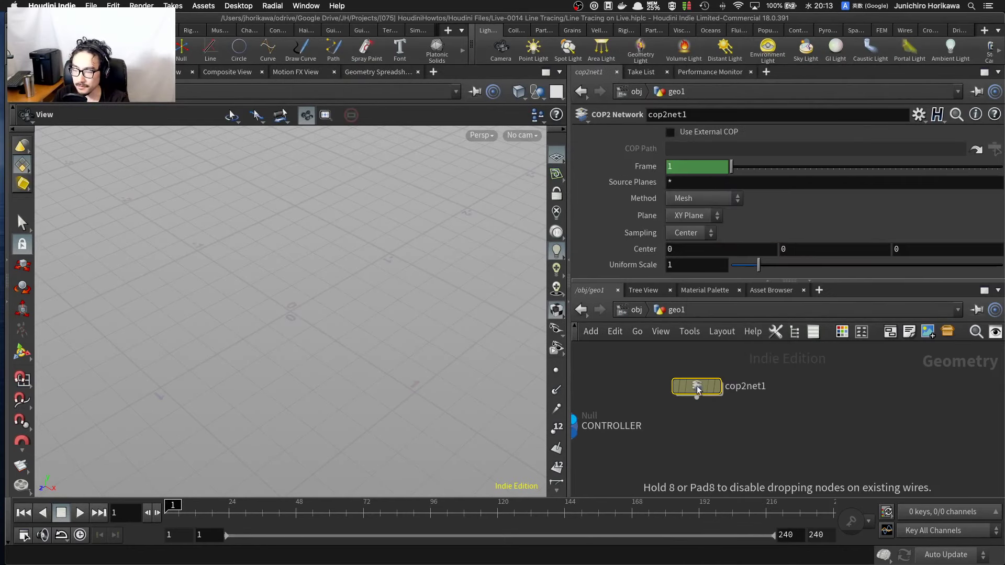
{"action": "left_click_drag", "start_coordinate": [696, 386], "coordinate": [732, 382]}
{"action": "middle_click_drag", "start_coordinate": [685, 389], "coordinate": [730, 411]}
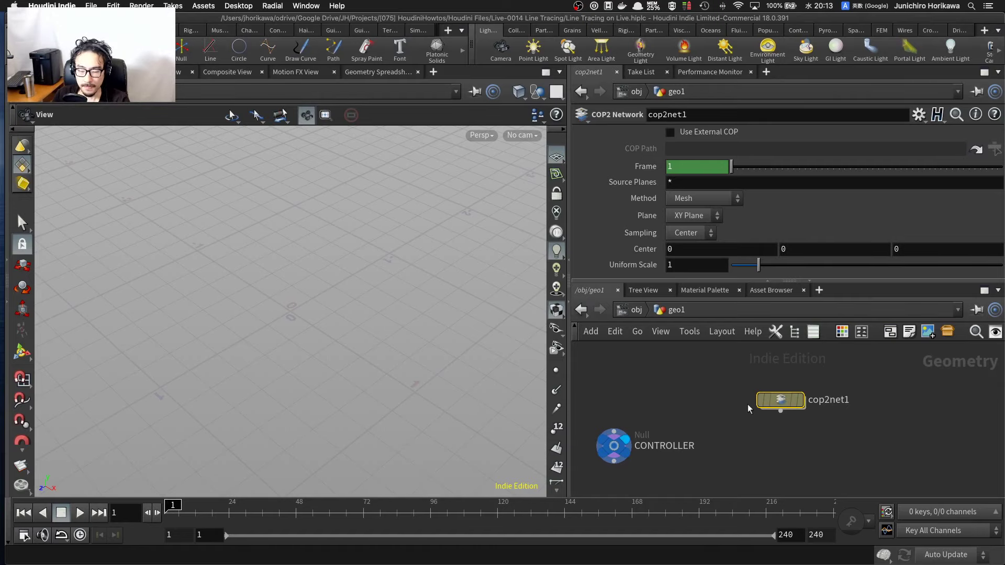
{"action": "scroll", "coordinate": [748, 408], "scroll_direction": "up", "scroll_amount": 1}
{"action": "left_click_drag", "start_coordinate": [776, 407], "coordinate": [742, 402]}
{"action": "mouse_move", "coordinate": [742, 401]}
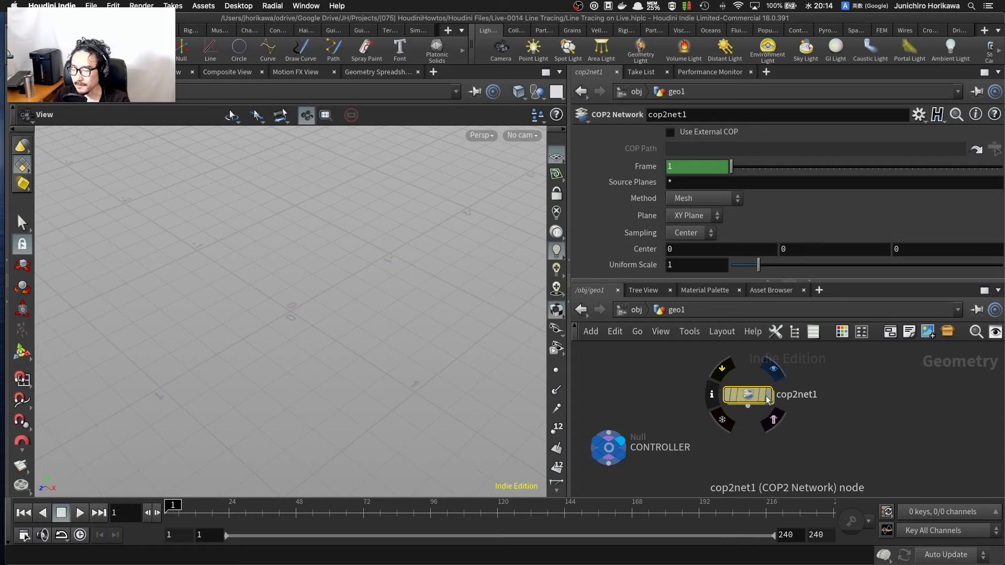
{"action": "left_click_drag", "start_coordinate": [747, 400], "coordinate": [734, 394]}
{"action": "mouse_move", "coordinate": [742, 400]}
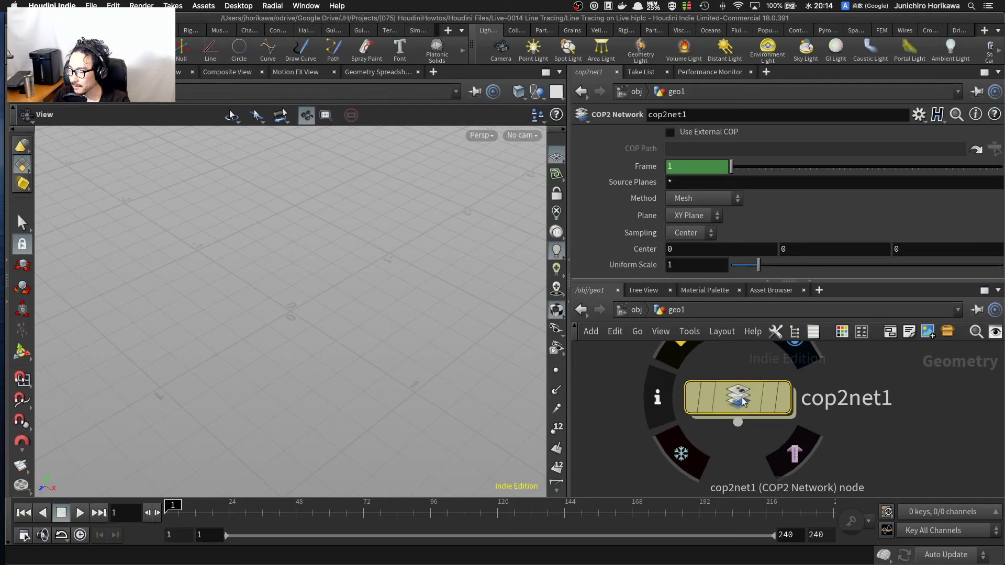
Step: Enter the COP2 network and add a File node inside it
{"action": "double_click", "coordinate": [743, 400]}
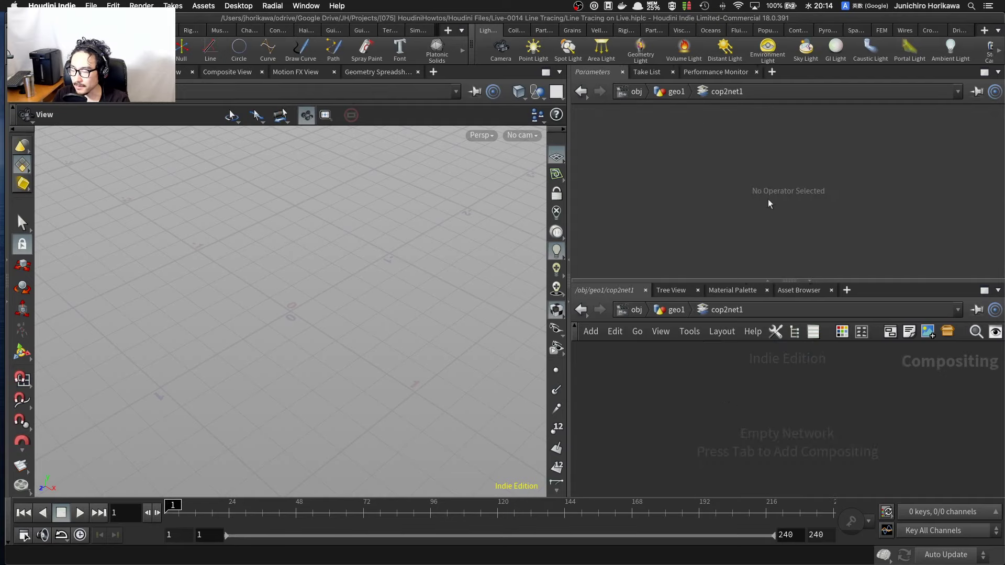
{"action": "key", "text": "Tab"}
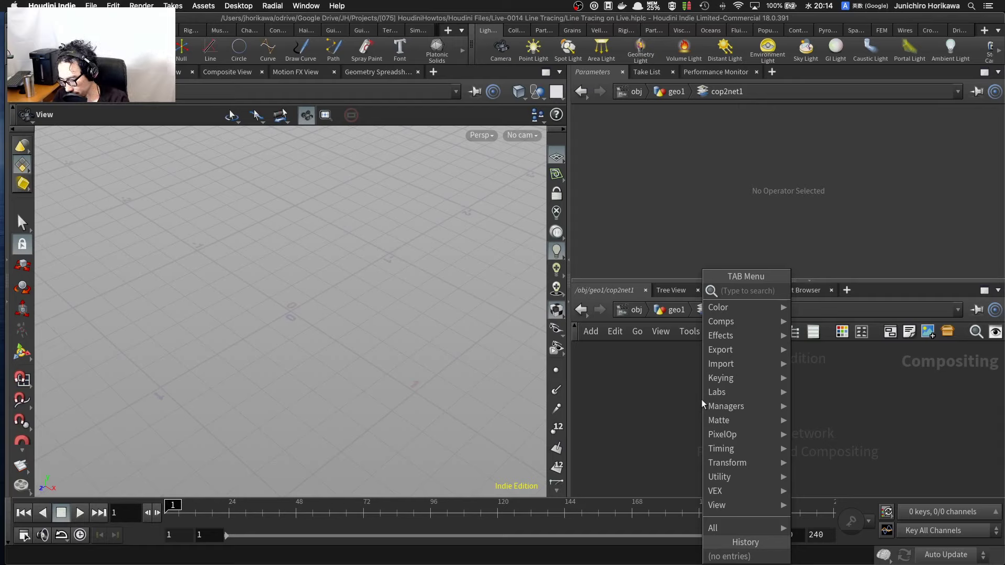
{"action": "type", "text": "file"}
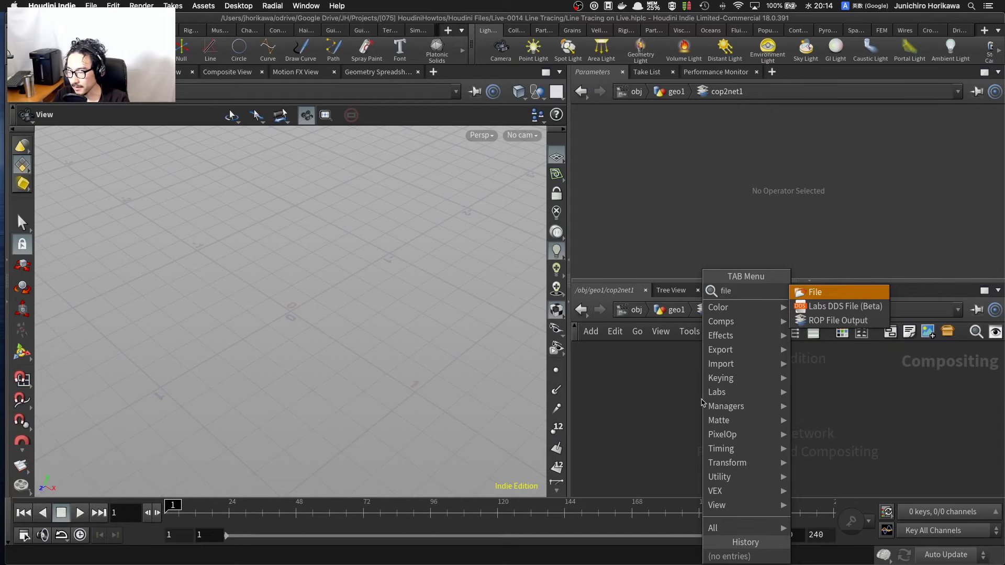
{"action": "key", "text": "Return"}
{"action": "left_click", "coordinate": [716, 397]}
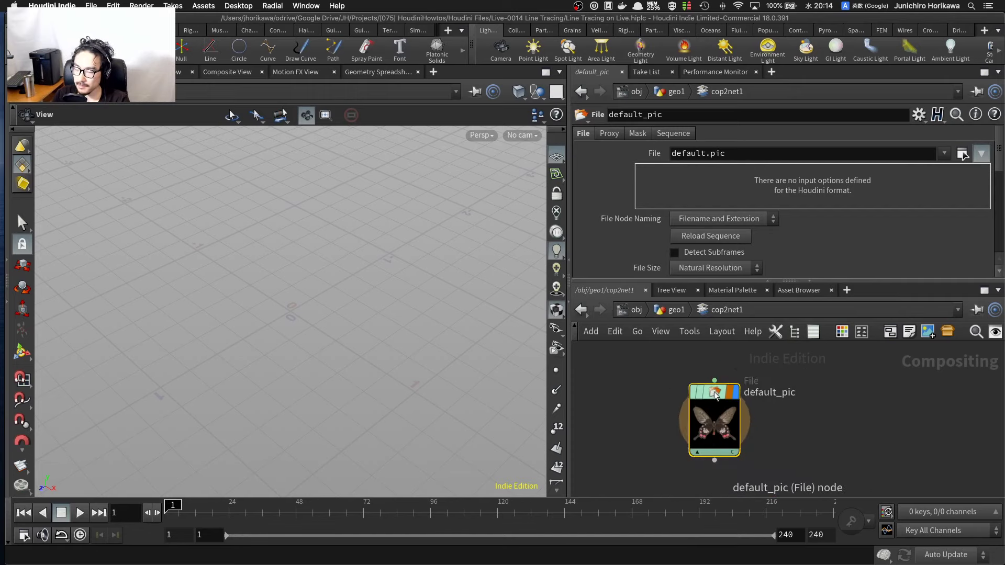
Step: Add a Scale node below the File node and connect the File output to its first input
{"action": "key", "text": "Tab"}
{"action": "type", "text": "s"}
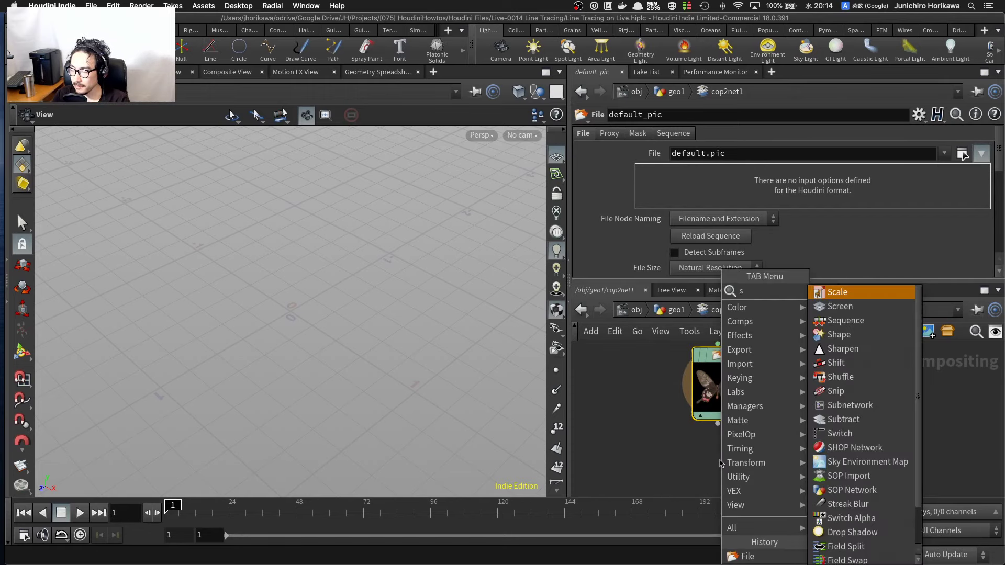
{"action": "type", "text": "cale"}
{"action": "key", "text": "Return"}
{"action": "left_click", "coordinate": [721, 439]}
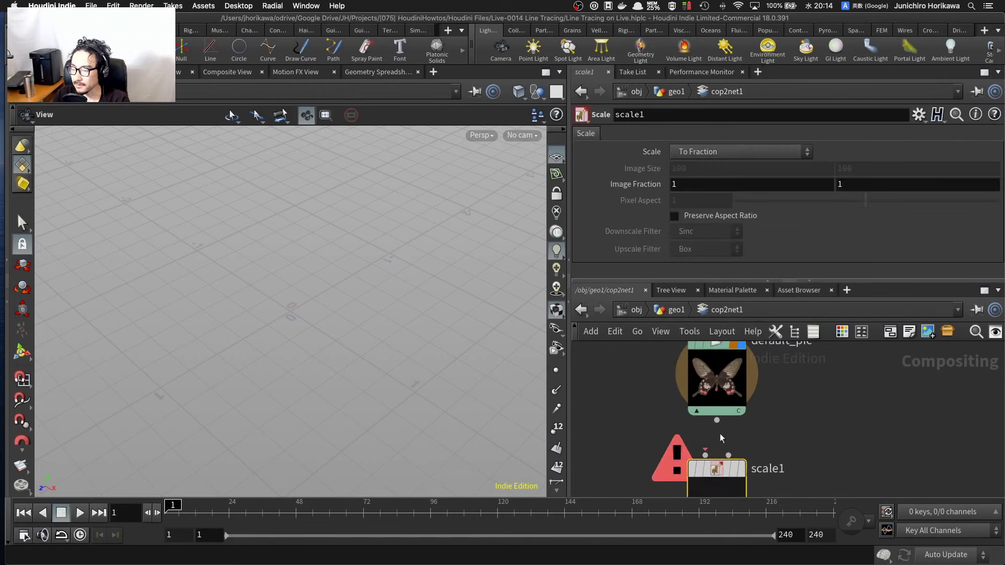
{"action": "left_click_drag", "start_coordinate": [717, 421], "coordinate": [706, 455]}
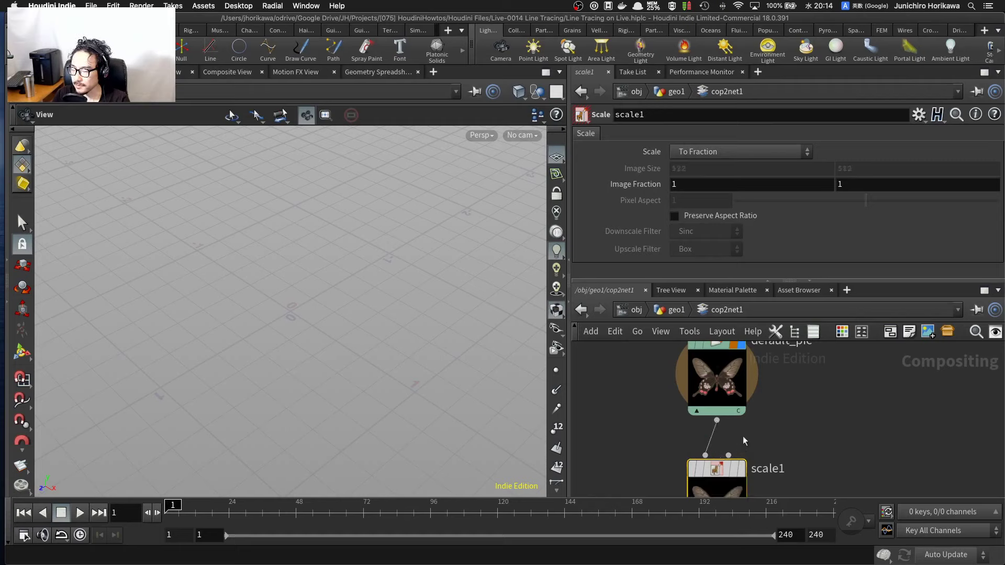
Step: Change the network wires to the curved style and make the Scale node the displayed node
{"action": "key", "text": "shift+s"}
{"action": "middle_click_drag", "start_coordinate": [776, 442], "coordinate": [777, 394]}
{"action": "scroll", "coordinate": [745, 422], "scroll_direction": "up", "scroll_amount": 1}
{"action": "left_click", "coordinate": [744, 423]}
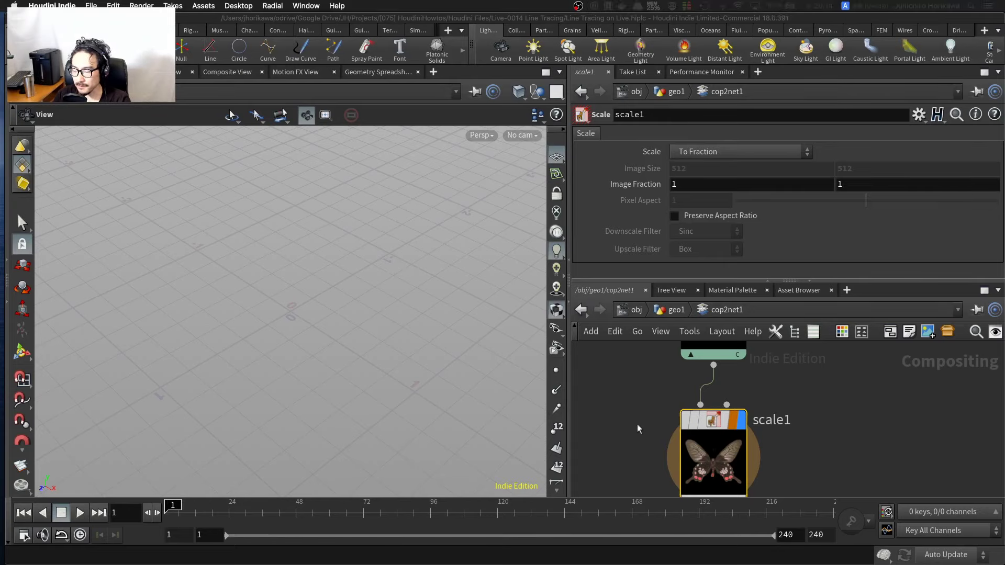
{"action": "scroll", "coordinate": [623, 411], "scroll_direction": "down", "scroll_amount": 2}
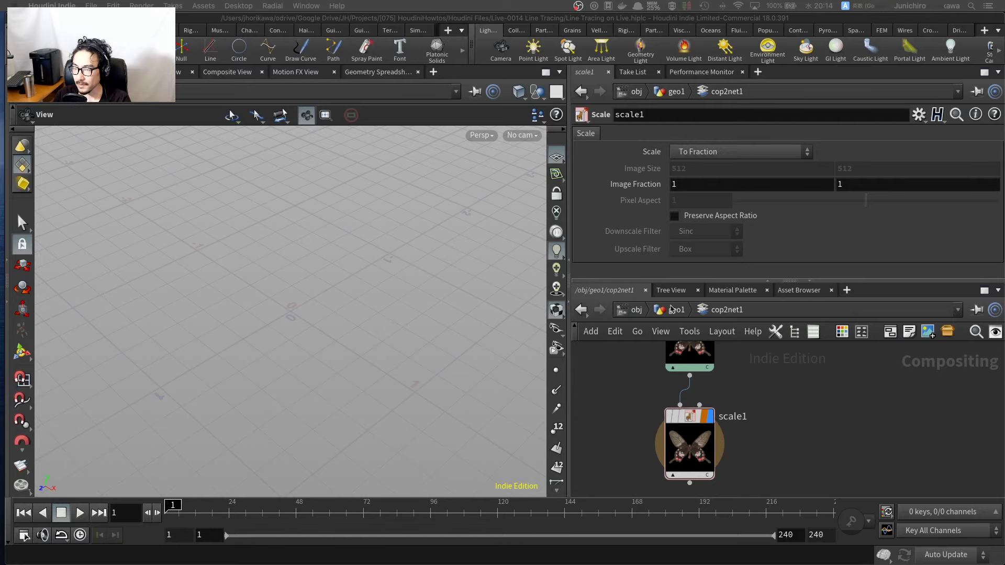
Step: Return to geo1, set the CONTROLLER null's image size to 45, and copy that parameter
{"action": "left_click", "coordinate": [662, 313]}
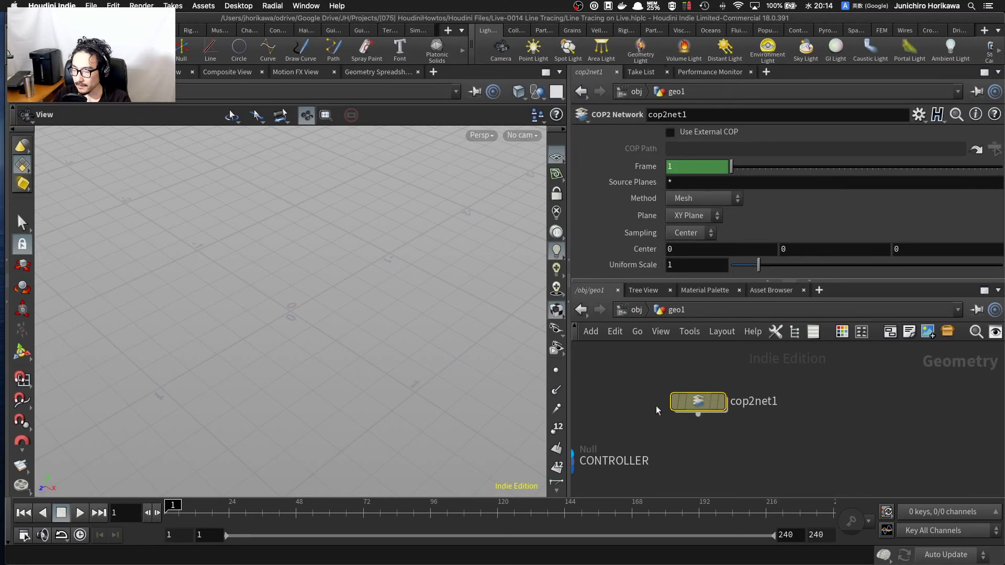
{"action": "left_click", "coordinate": [650, 419]}
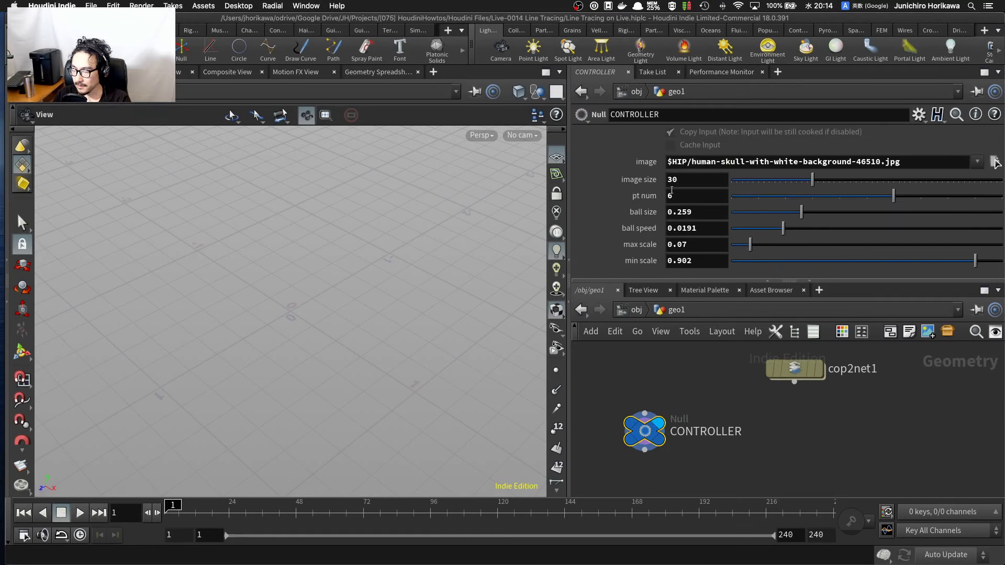
{"action": "double_click", "coordinate": [668, 179]}
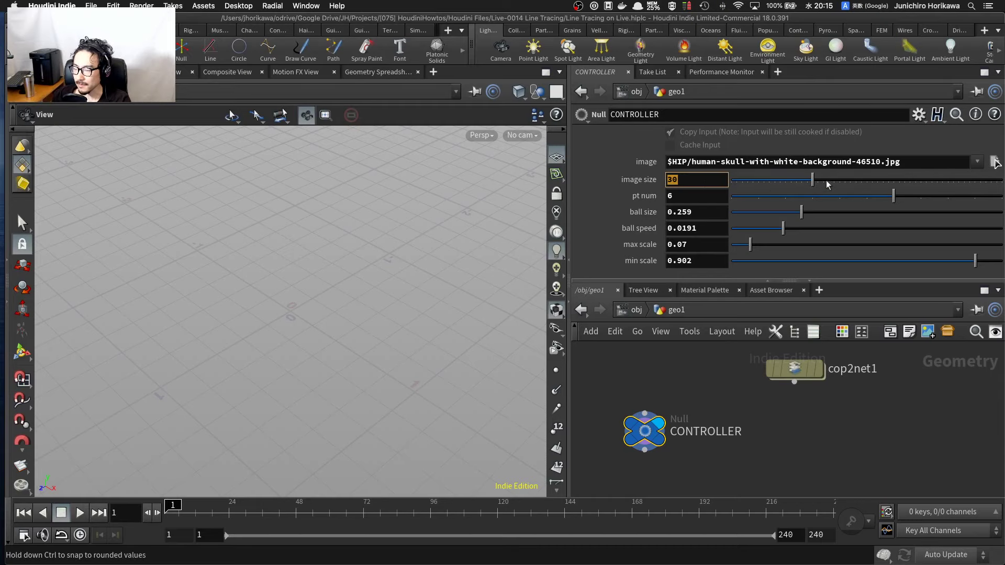
{"action": "left_click_drag", "start_coordinate": [828, 184], "coordinate": [848, 183]}
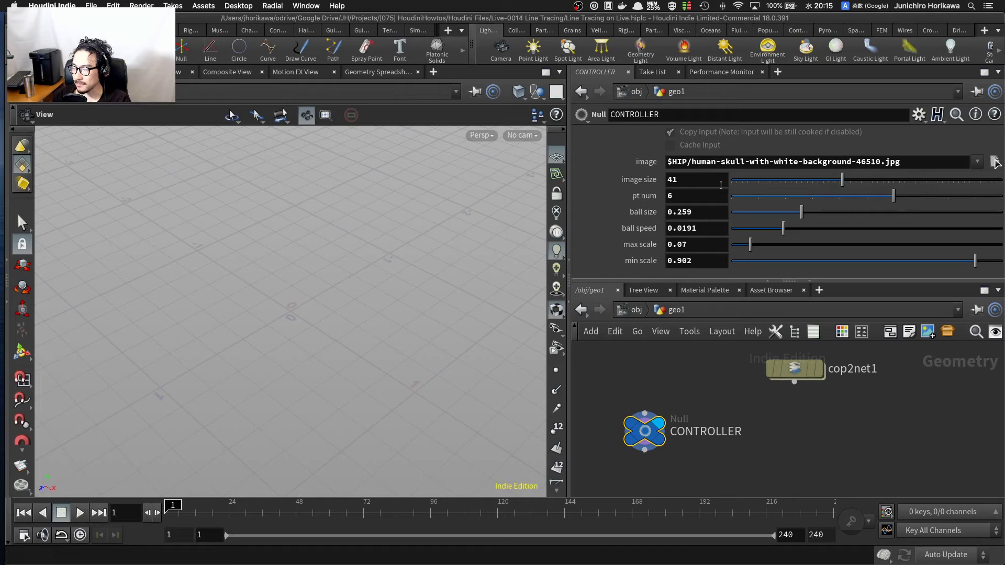
{"action": "mouse_move", "coordinate": [842, 179]}
{"action": "left_mouse_down"}
{"action": "mouse_move", "coordinate": [883, 181]}
{"action": "mouse_move", "coordinate": [854, 180]}
{"action": "left_mouse_up"}
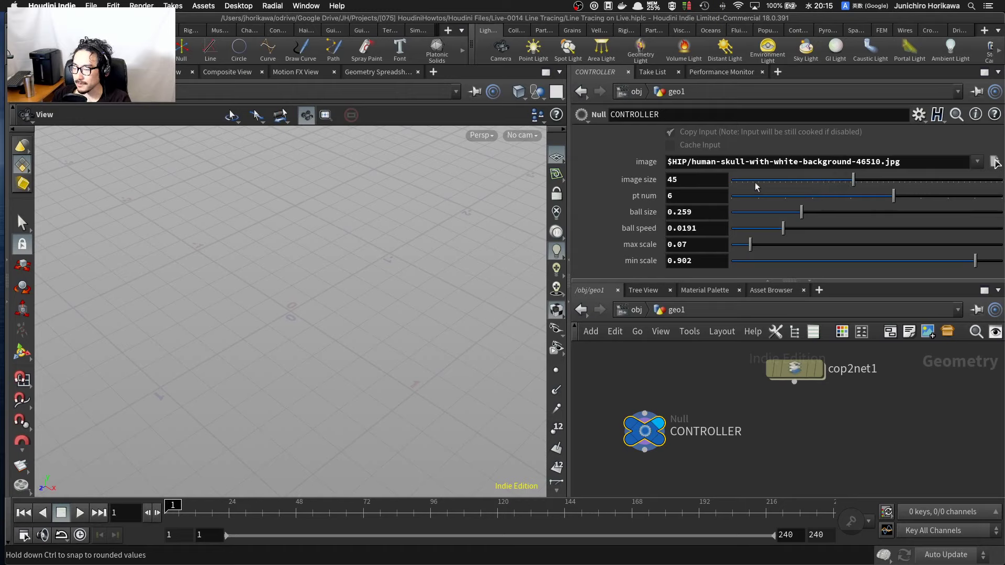
{"action": "left_click", "coordinate": [689, 178]}
{"action": "right_click", "coordinate": [689, 178]}
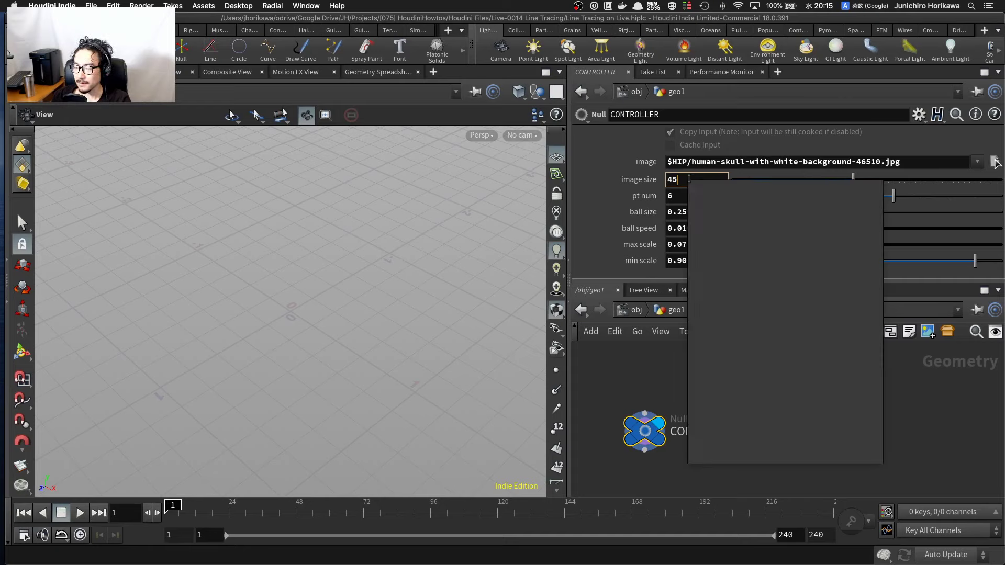
{"action": "left_click", "coordinate": [713, 271]}
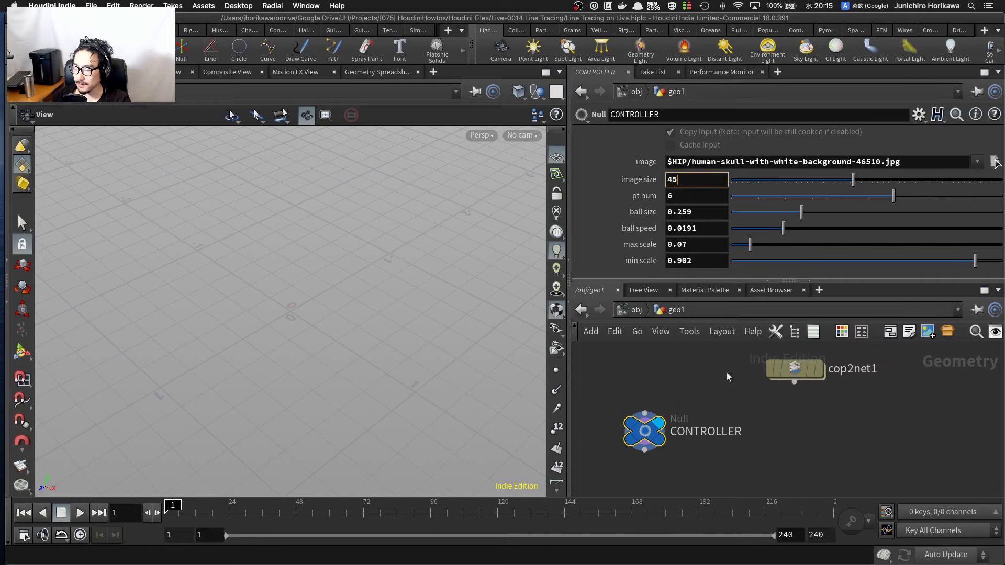
Step: Enter the COP2 network, select the Scale node and widen the parameter and network area
{"action": "middle_click_drag", "start_coordinate": [727, 376], "coordinate": [696, 414]}
{"action": "double_click", "coordinate": [738, 394]}
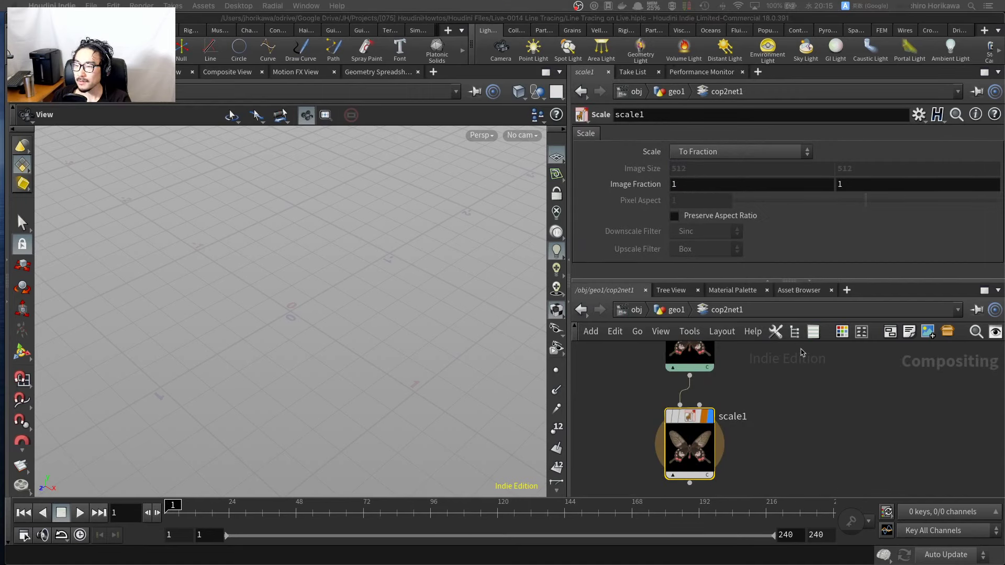
{"action": "left_click", "coordinate": [690, 417]}
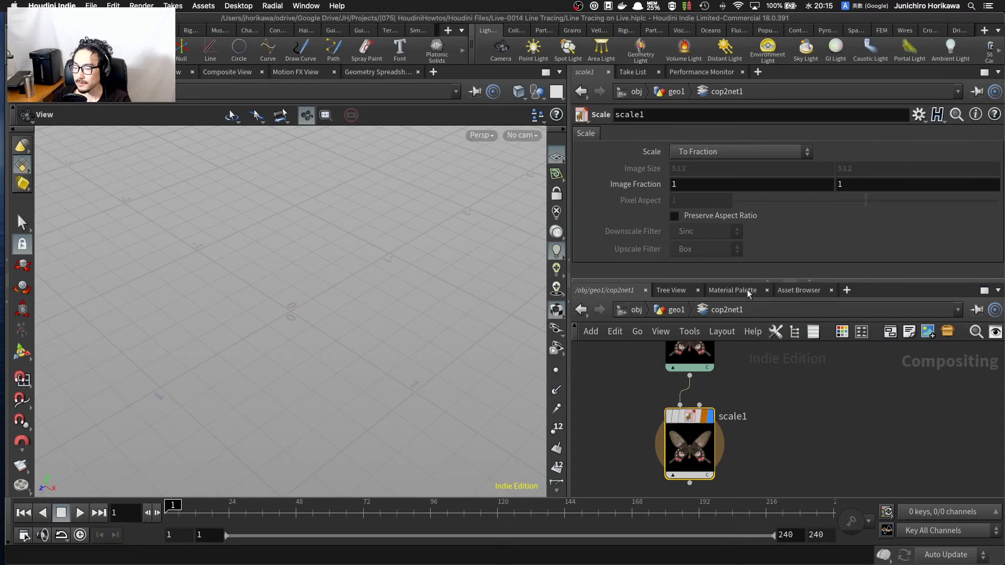
{"action": "left_click_drag", "start_coordinate": [570, 157], "coordinate": [445, 104]}
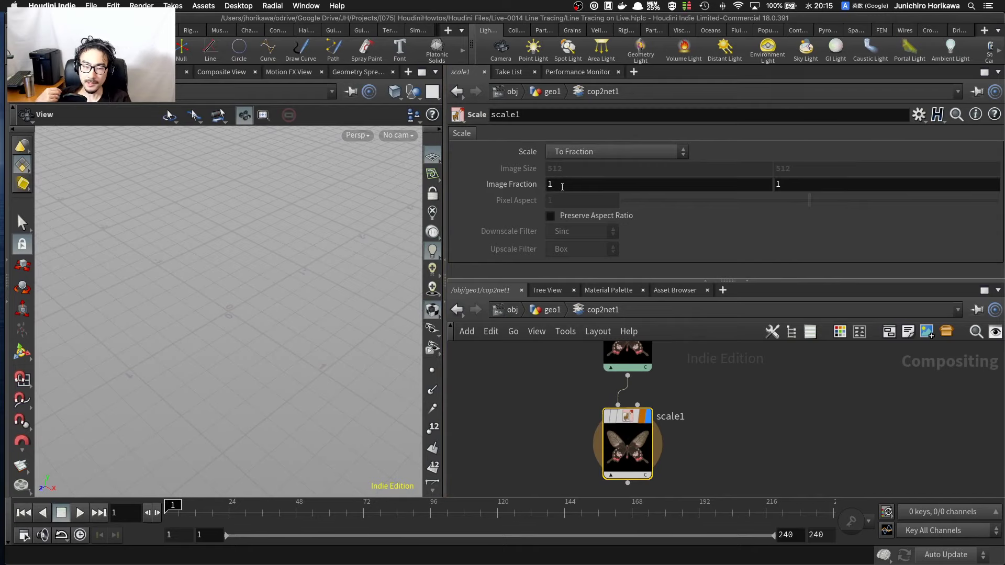
Step: Keep the Scale node on To Fraction and link its first Image Fraction value to the CONTROLLER's image_size by relative reference
{"action": "left_click", "coordinate": [593, 182]}
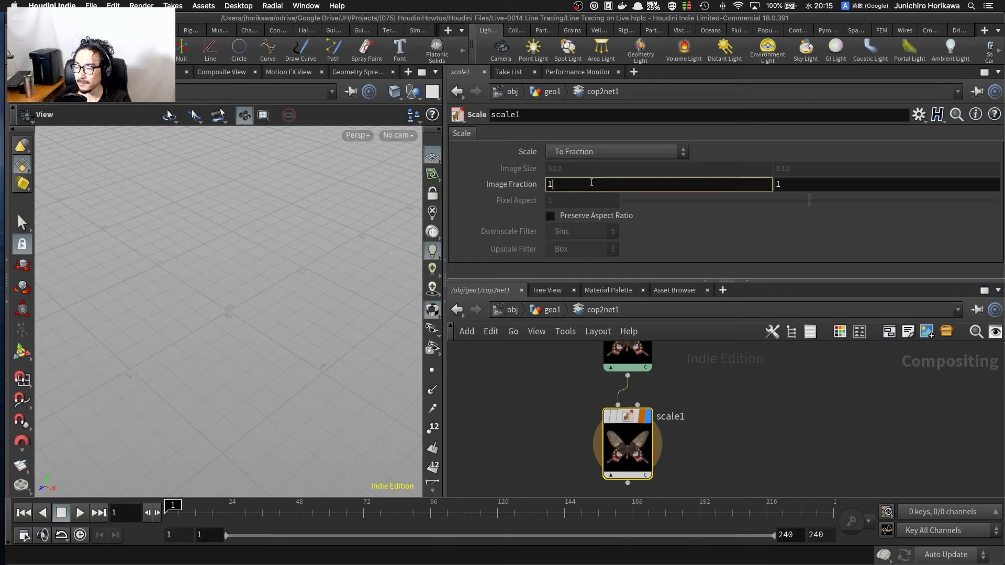
{"action": "left_click", "coordinate": [574, 152]}
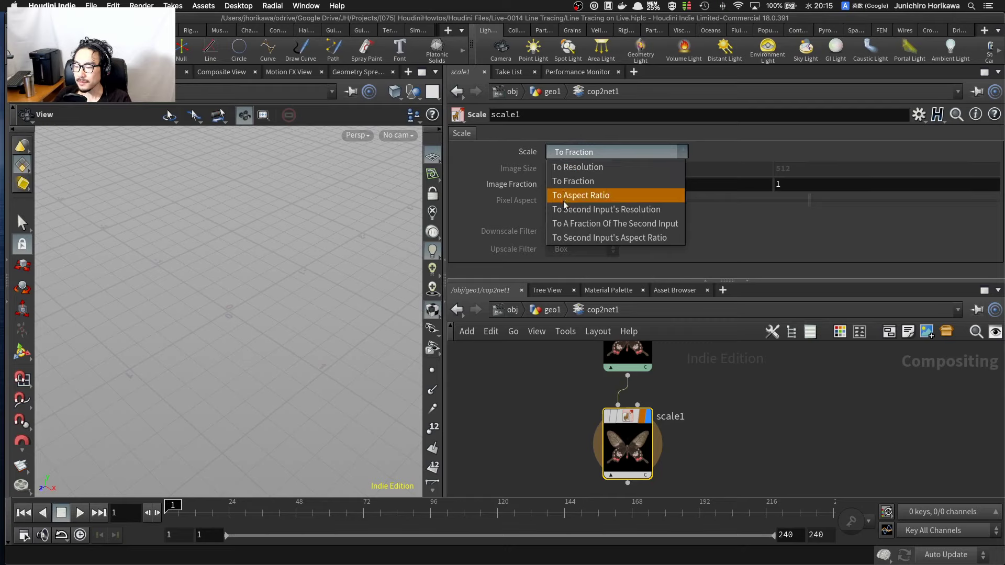
{"action": "left_click", "coordinate": [551, 186]}
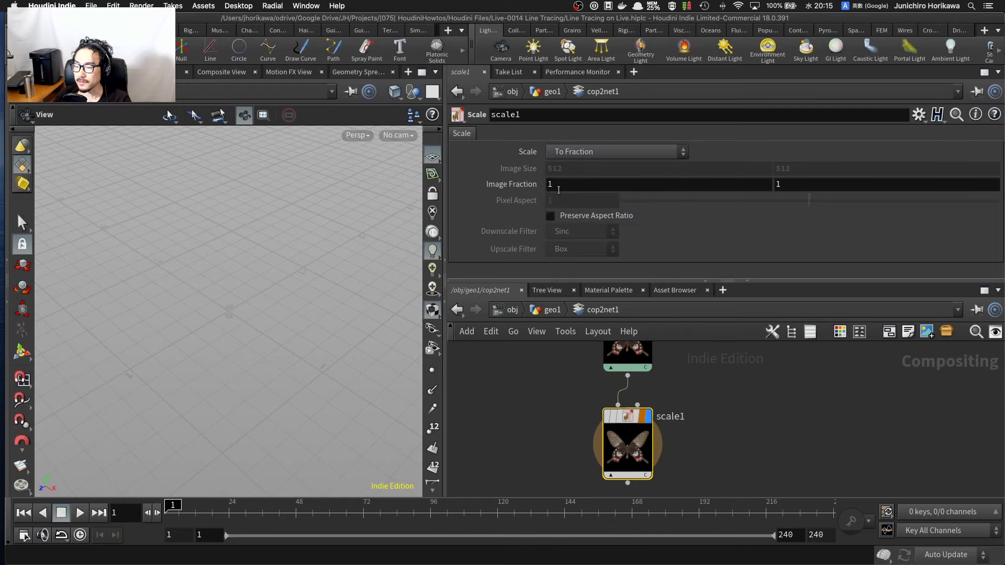
{"action": "left_click", "coordinate": [550, 185]}
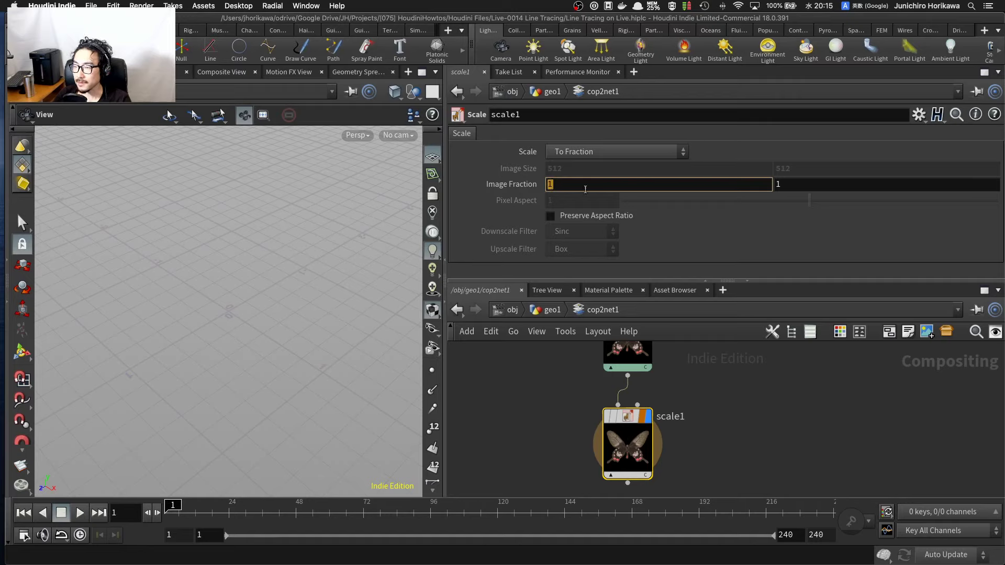
{"action": "key", "text": "BackSpace"}
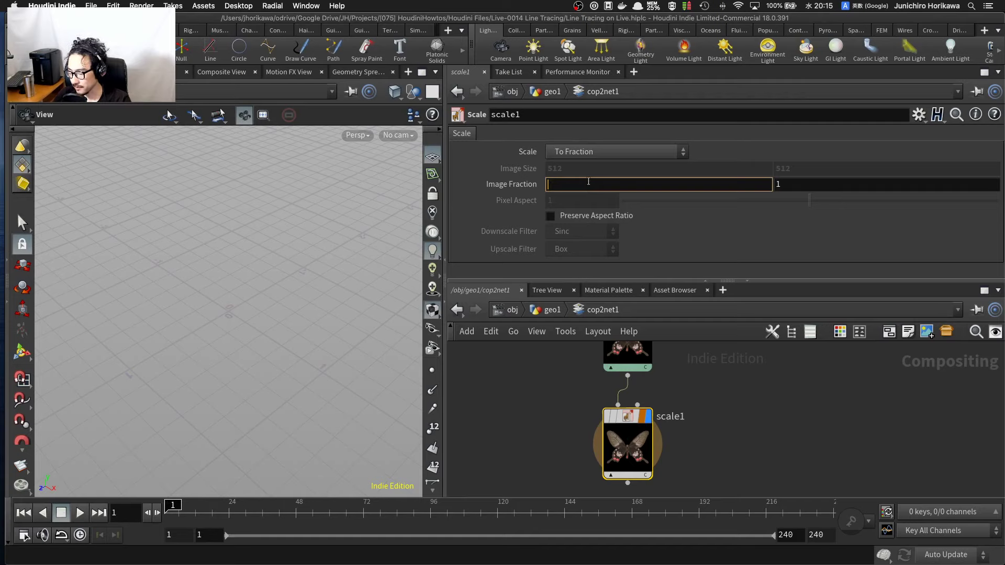
{"action": "right_click", "coordinate": [586, 188]}
{"action": "left_click", "coordinate": [632, 323]}
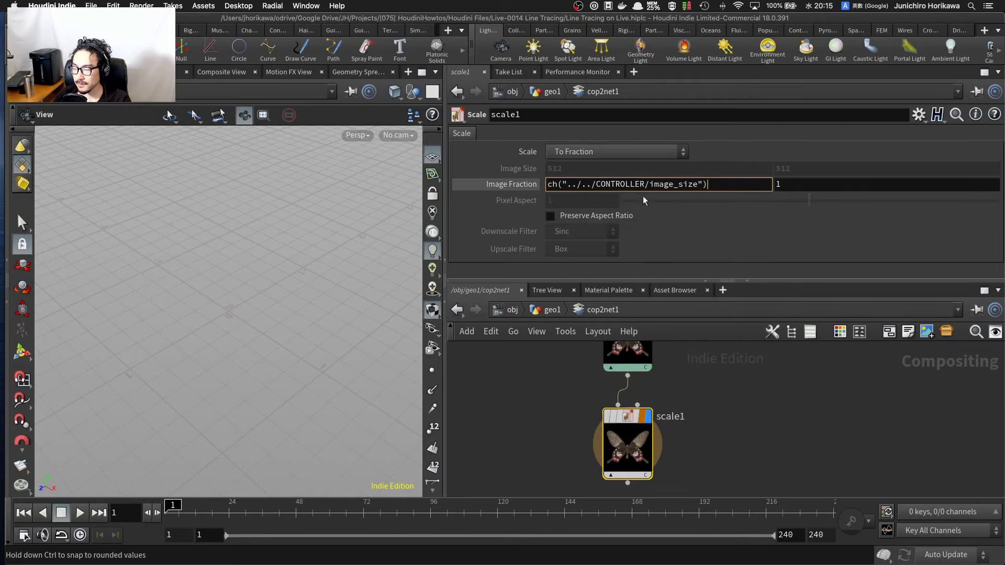
{"action": "left_click", "coordinate": [713, 187]}
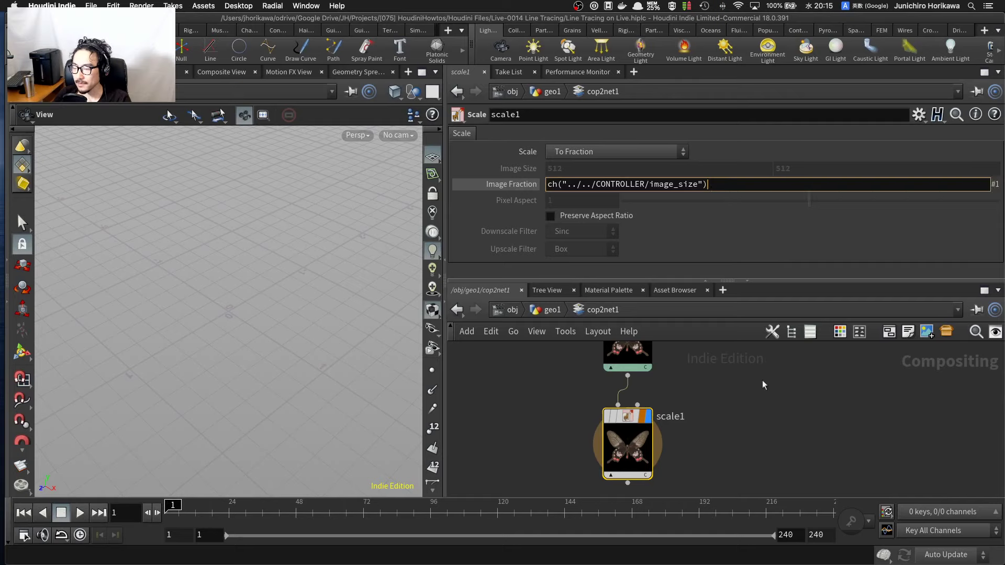
{"action": "key", "text": "Return"}
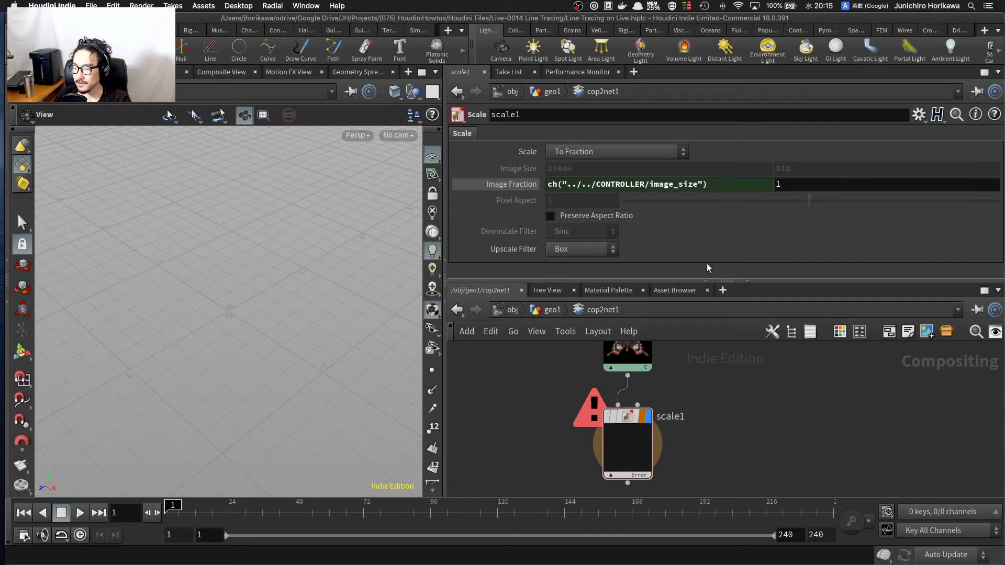
{"action": "left_click", "coordinate": [524, 184]}
{"action": "left_click", "coordinate": [531, 186]}
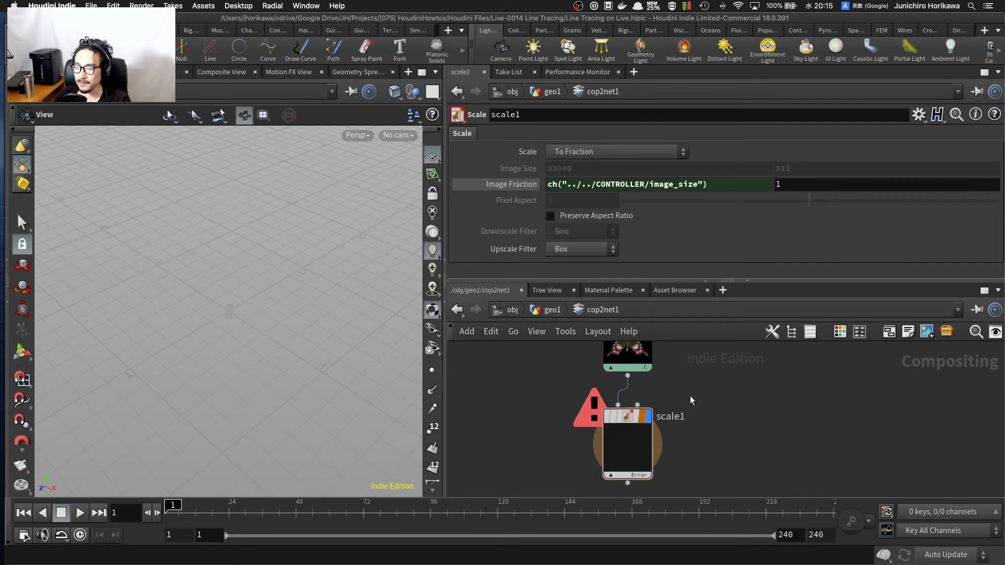
Step: Rename the File node above the Scale node as image
{"action": "middle_click_drag", "start_coordinate": [697, 385], "coordinate": [694, 453]}
{"action": "scroll", "coordinate": [657, 393], "scroll_direction": "up", "scroll_amount": 2}
{"action": "left_click", "coordinate": [621, 370]}
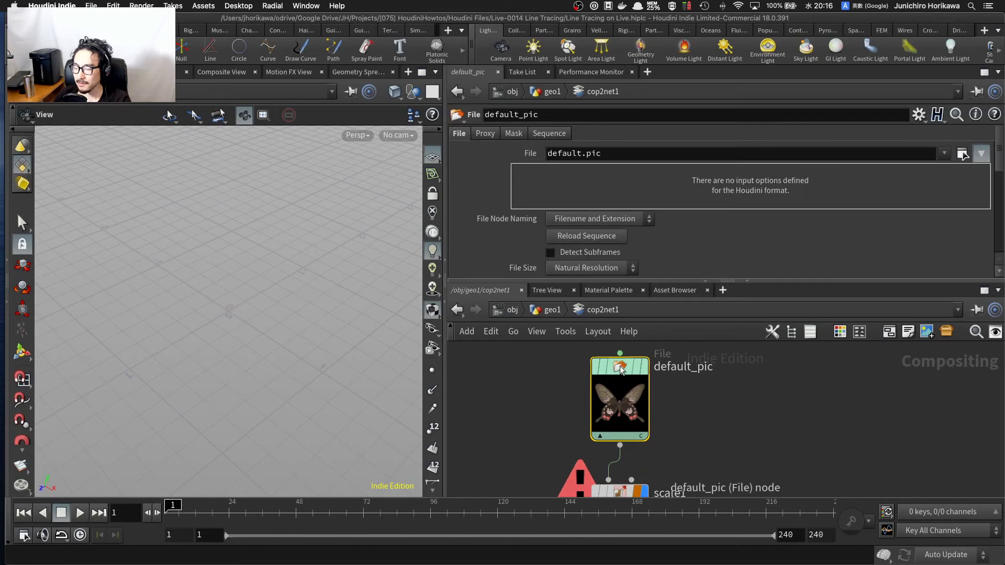
{"action": "scroll", "coordinate": [670, 240], "scroll_direction": "down", "scroll_amount": 6}
{"action": "scroll", "coordinate": [671, 240], "scroll_direction": "up", "scroll_amount": 3}
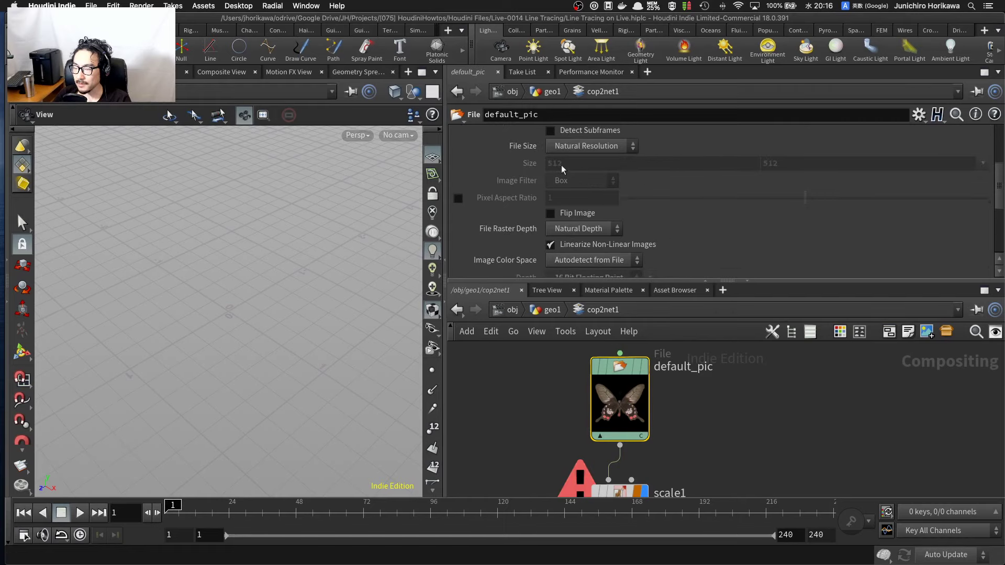
{"action": "mouse_move", "coordinate": [611, 371]}
{"action": "left_mouse_down"}
{"action": "mouse_move", "coordinate": [623, 370]}
{"action": "mouse_move", "coordinate": [613, 372]}
{"action": "left_mouse_up"}
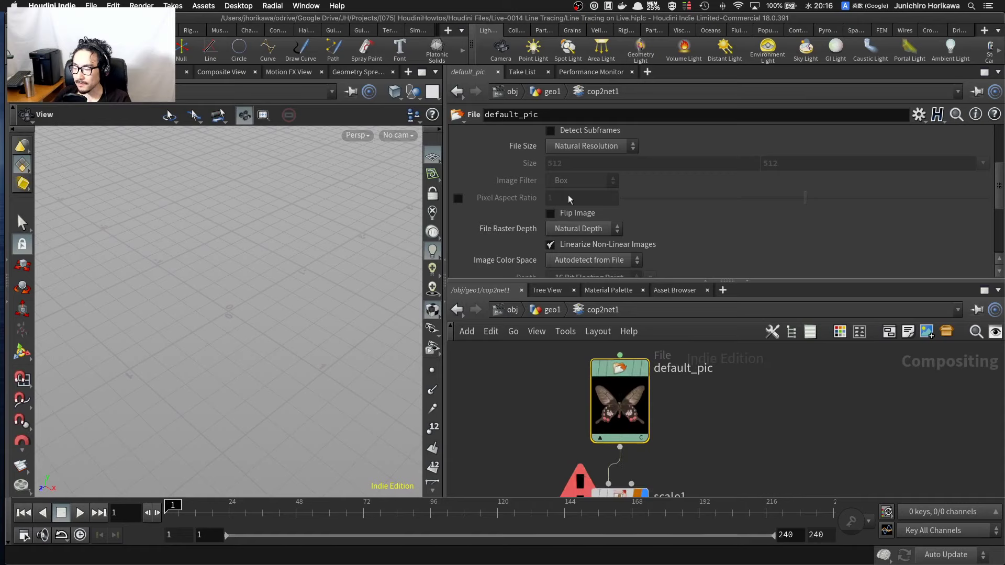
{"action": "right_click", "coordinate": [561, 165]}
{"action": "left_click", "coordinate": [519, 376]}
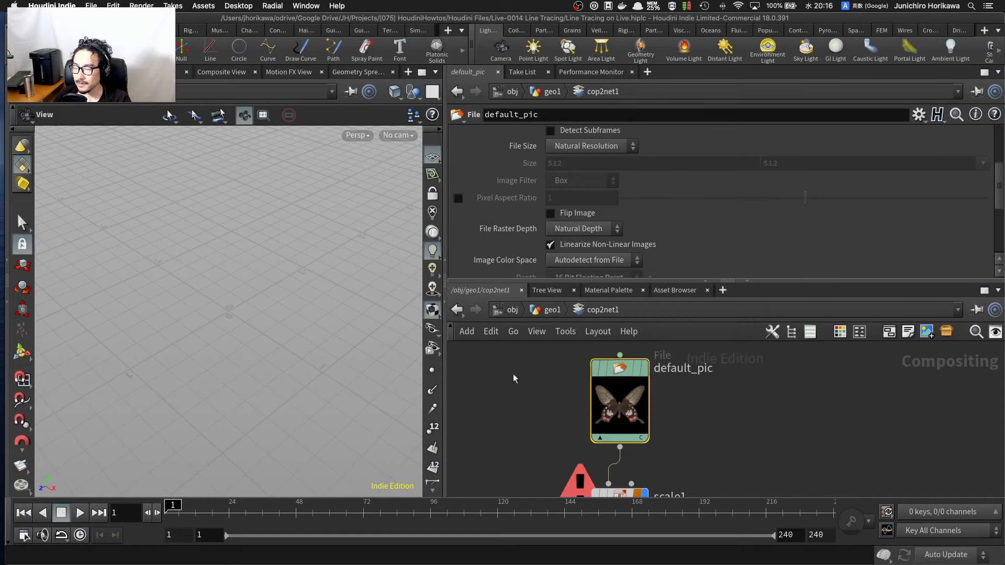
{"action": "double_click", "coordinate": [684, 369]}
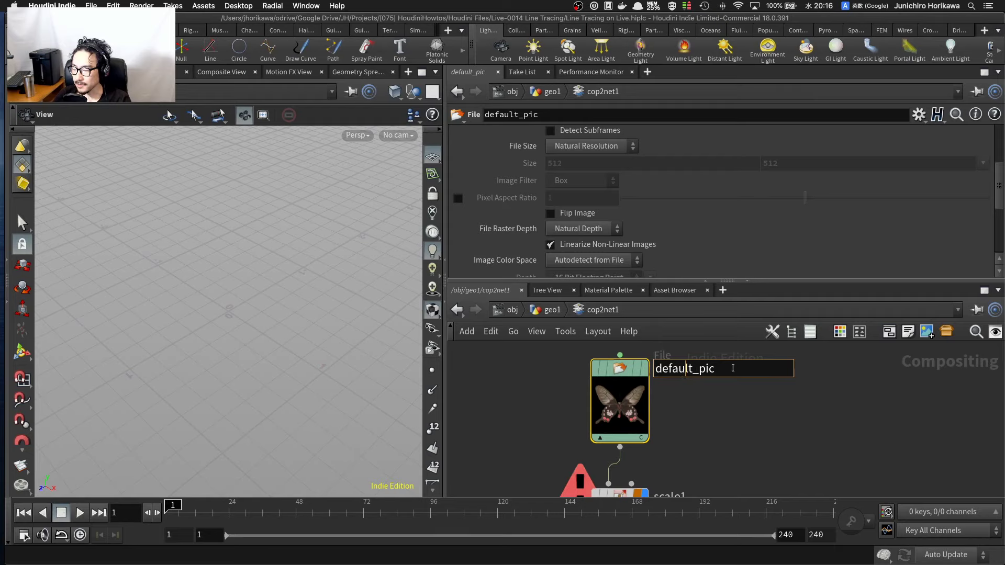
{"action": "left_click_drag", "start_coordinate": [733, 368], "coordinate": [643, 361]}
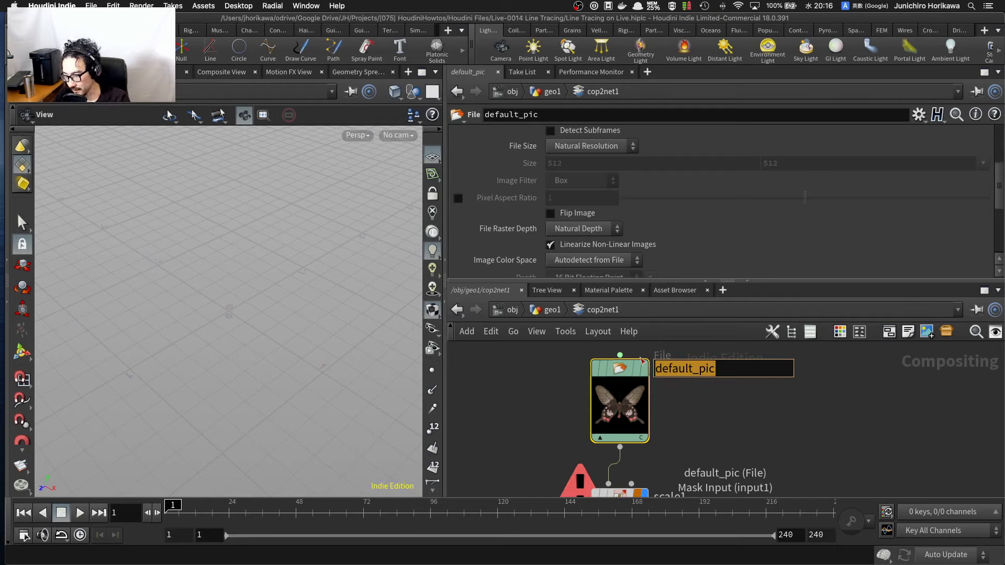
{"action": "type", "text": "image"}
{"action": "key", "text": "Return"}
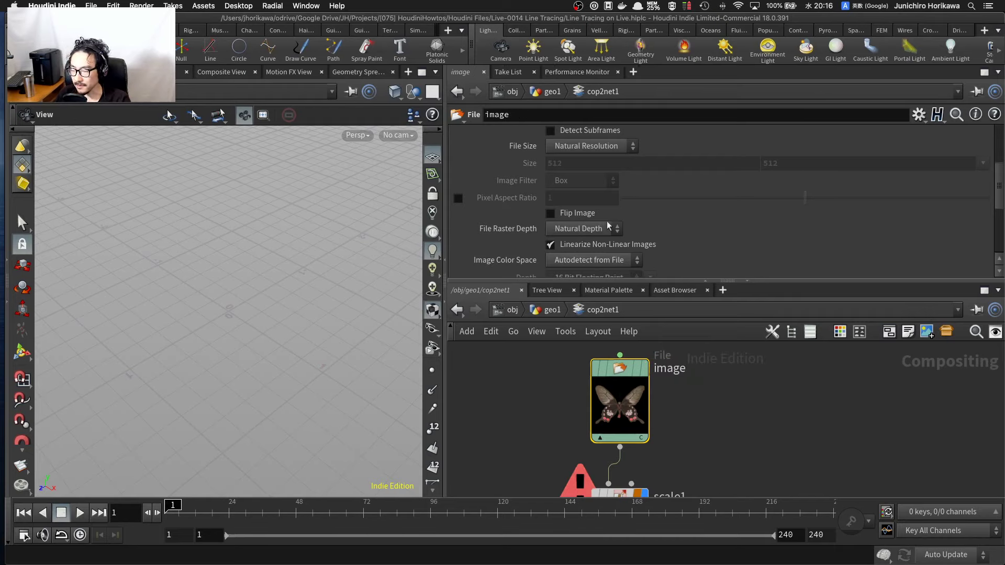
Step: Copy the image node's Size parameter and divide the Scale node's first Image Fraction expression by a relative reference to it, ch("../image/size1")
{"action": "right_click", "coordinate": [555, 165]}
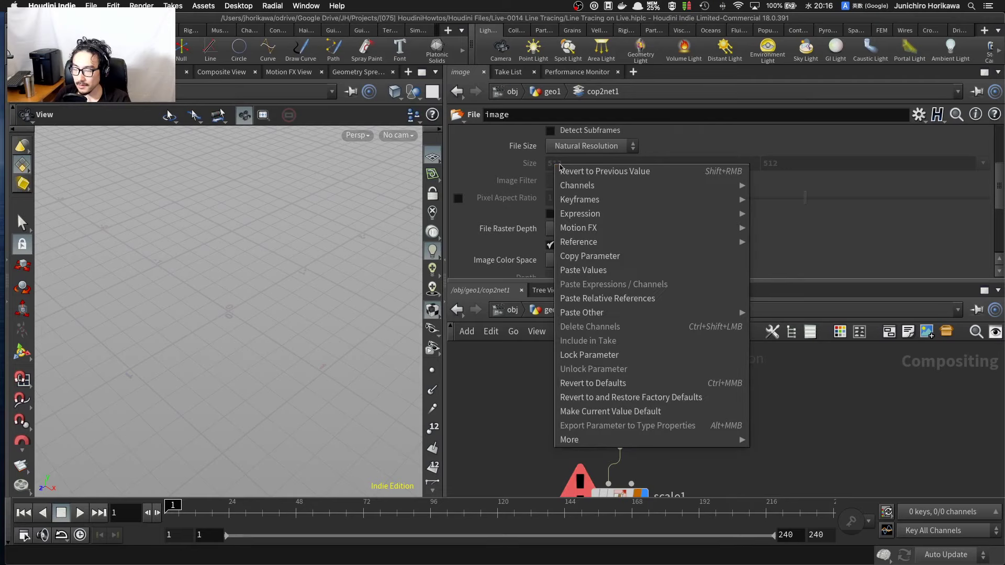
{"action": "left_click", "coordinate": [592, 261]}
{"action": "scroll", "coordinate": [692, 393], "scroll_direction": "down", "scroll_amount": 5}
{"action": "middle_click_drag", "start_coordinate": [696, 412], "coordinate": [684, 376]}
{"action": "scroll", "coordinate": [678, 388], "scroll_direction": "up", "scroll_amount": 5}
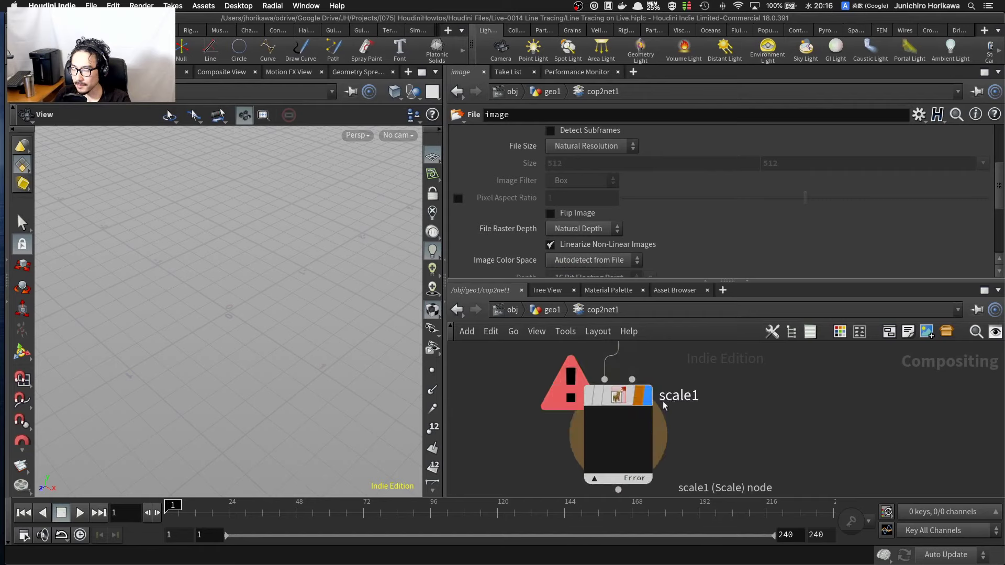
{"action": "left_click", "coordinate": [647, 413]}
{"action": "left_click", "coordinate": [723, 183]}
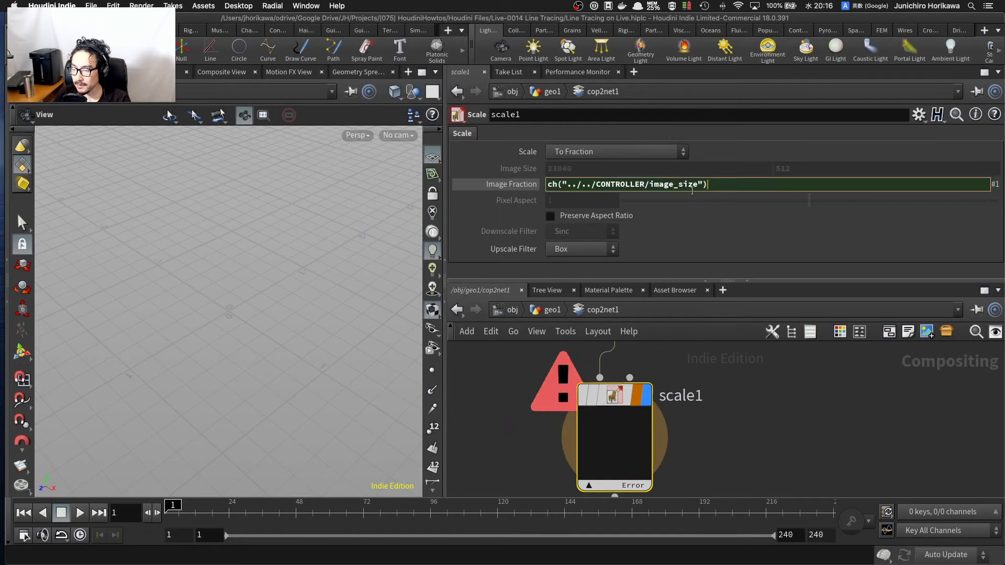
{"action": "type", "text": "/"}
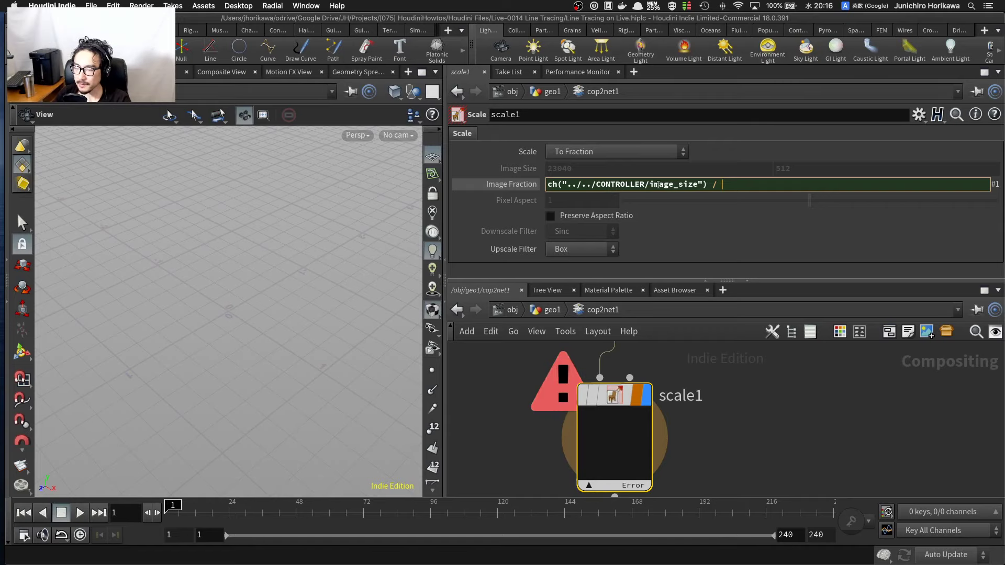
{"action": "right_click", "coordinate": [733, 186]}
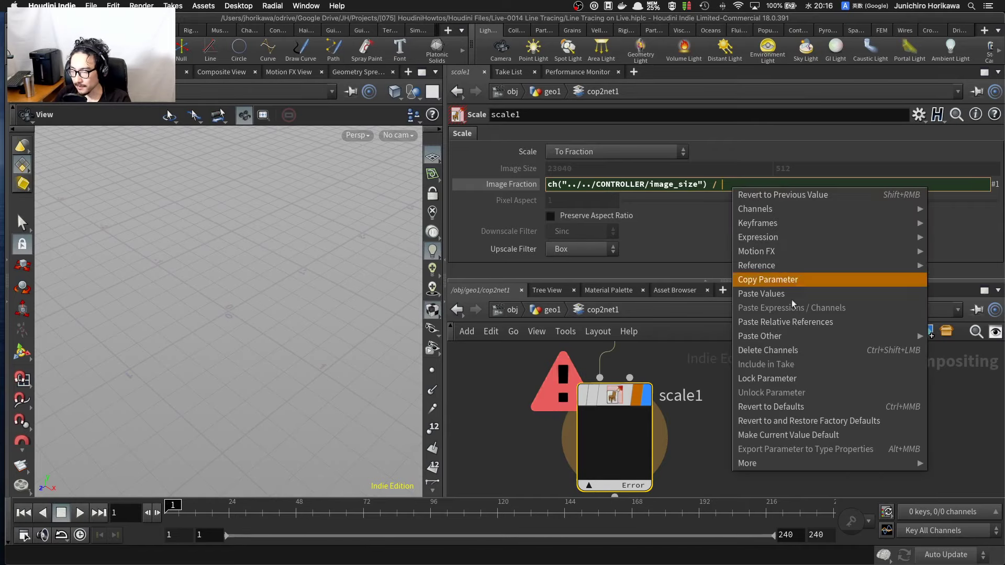
{"action": "left_click", "coordinate": [810, 322]}
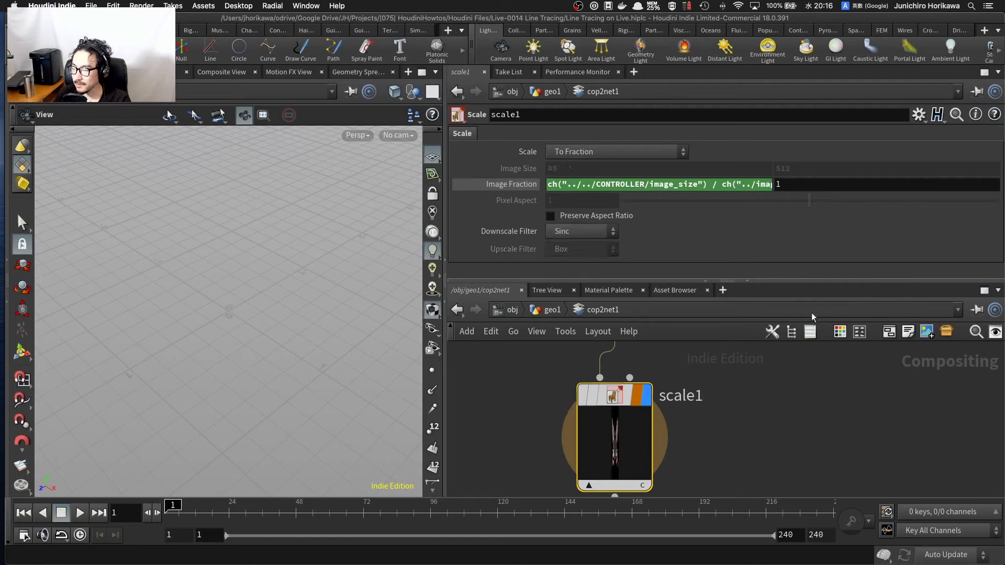
Step: Check the Scale node's evaluated first Image Fraction against the CONTROLLER null's image size, and return to the COP2 network
{"action": "left_click", "coordinate": [522, 184]}
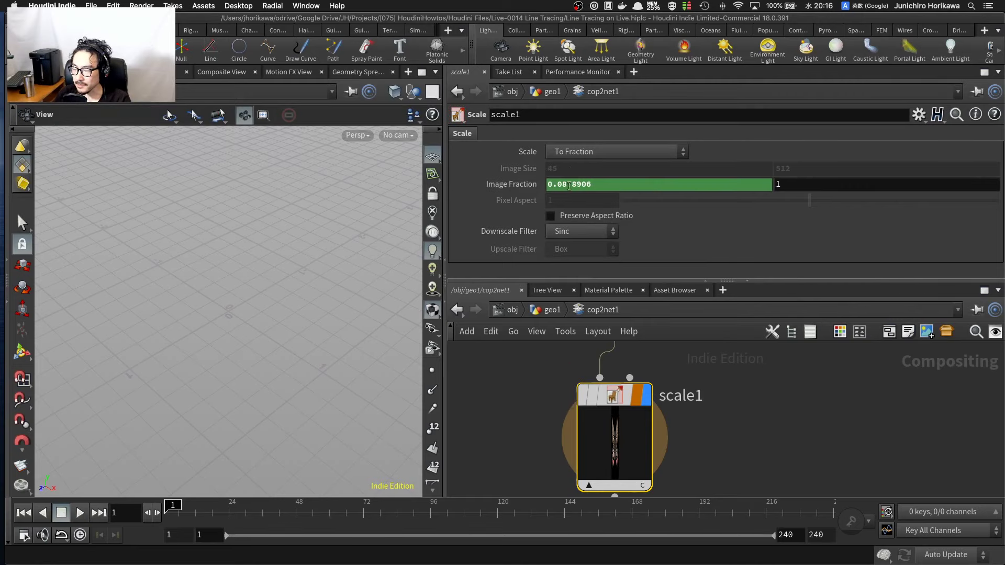
{"action": "double_click", "coordinate": [596, 186]}
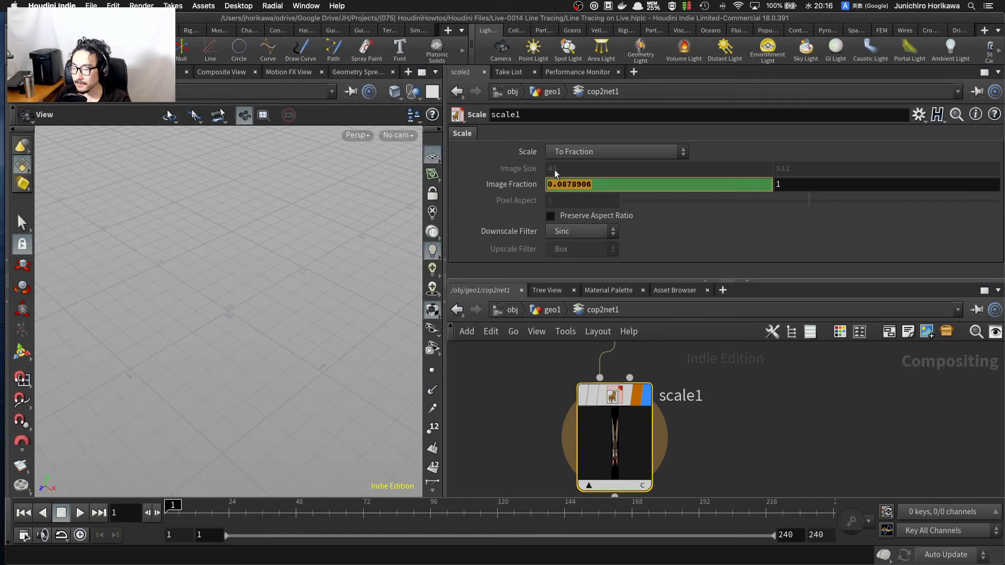
{"action": "left_click", "coordinate": [547, 312]}
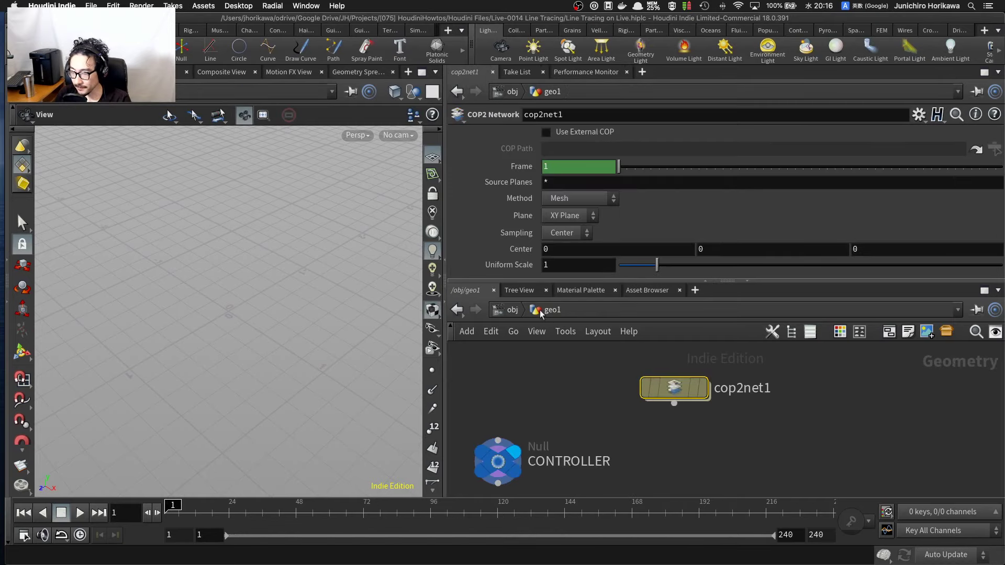
{"action": "scroll", "coordinate": [568, 436], "scroll_direction": "down", "scroll_amount": 3}
{"action": "scroll", "coordinate": [568, 435], "scroll_direction": "up", "scroll_amount": 5}
{"action": "left_click", "coordinate": [533, 454]}
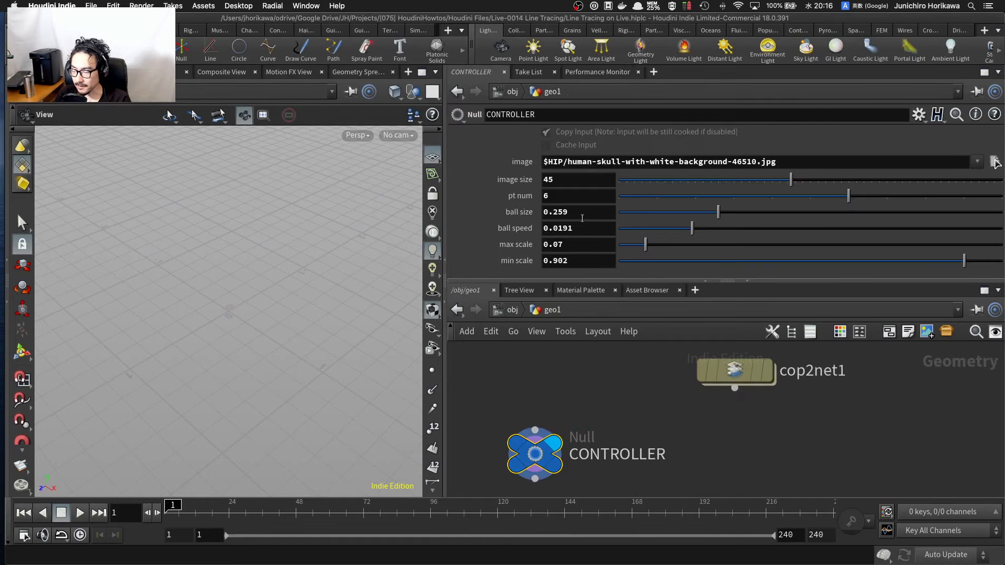
{"action": "double_click", "coordinate": [731, 373]}
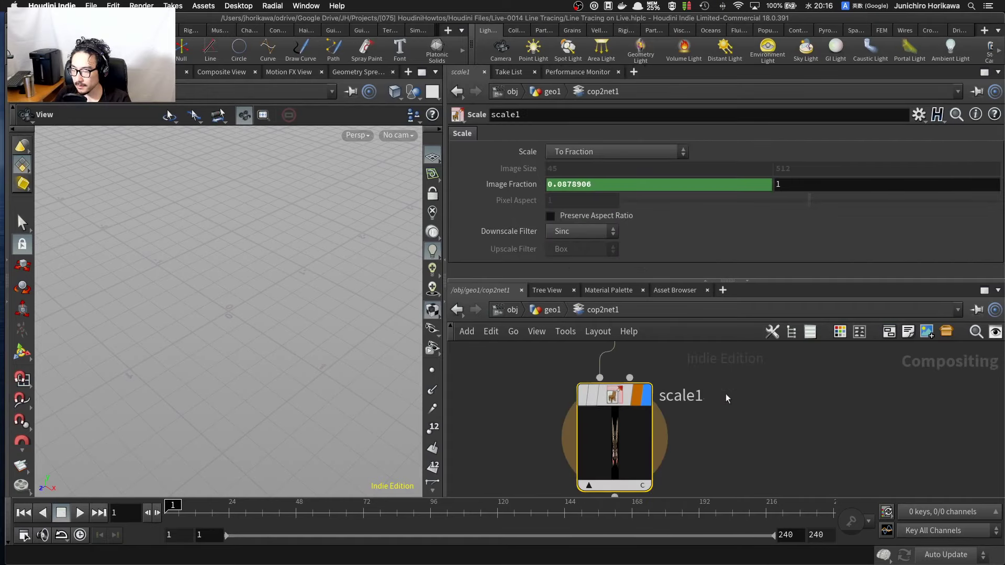
{"action": "scroll", "coordinate": [726, 398], "scroll_direction": "down", "scroll_amount": 4}
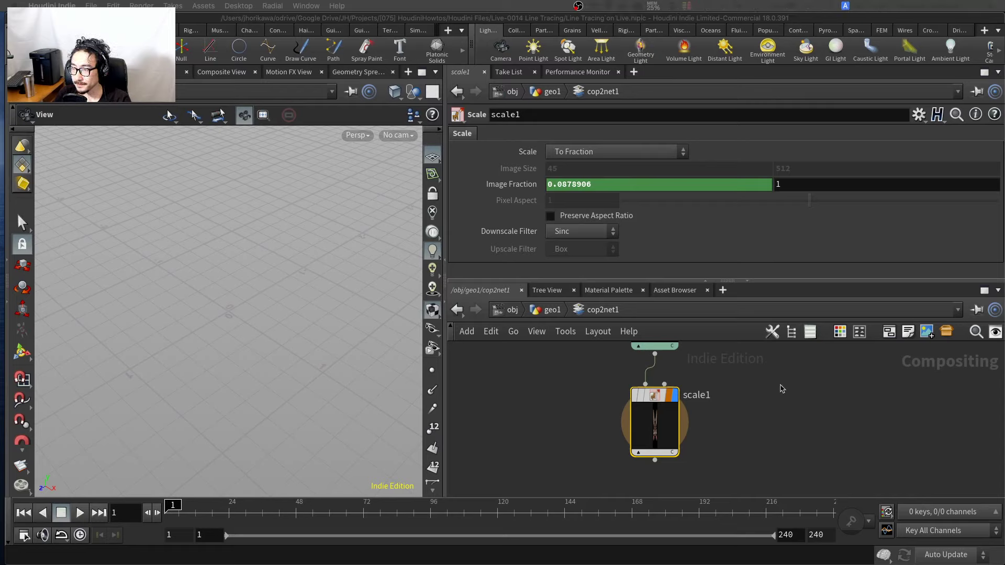
Step: Review the Scale node's second Image Fraction value and the full expression driving the first one
{"action": "left_click", "coordinate": [807, 183]}
{"action": "left_click", "coordinate": [783, 185]}
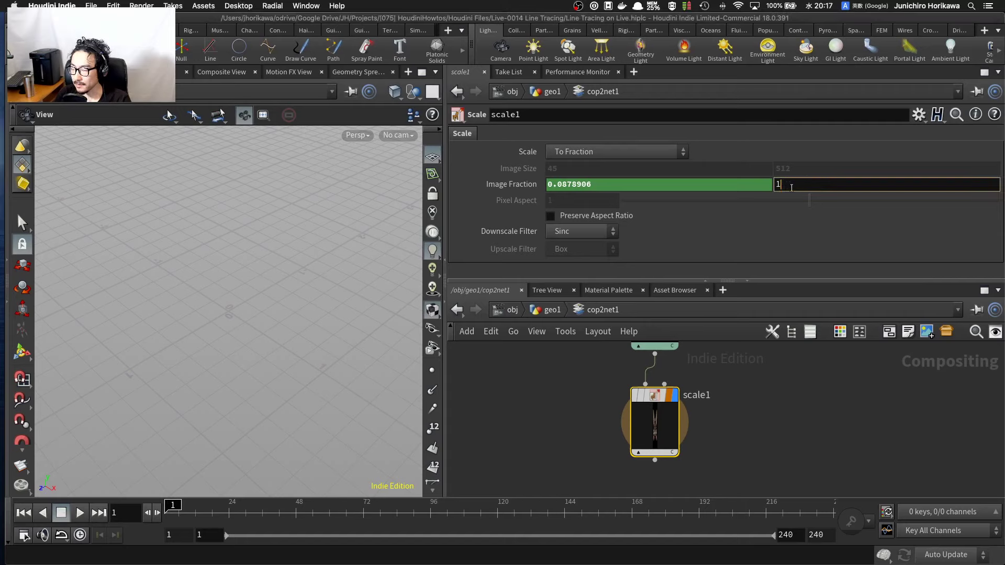
{"action": "middle_click_drag", "start_coordinate": [729, 399], "coordinate": [727, 443]}
{"action": "scroll", "coordinate": [727, 443], "scroll_direction": "down", "scroll_amount": 1}
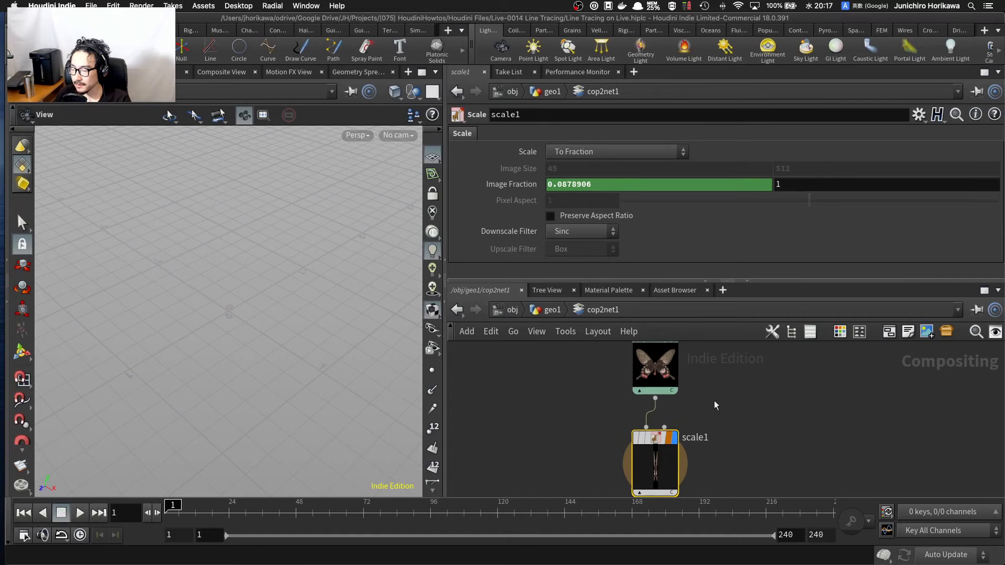
{"action": "scroll", "coordinate": [708, 409], "scroll_direction": "down", "scroll_amount": 1}
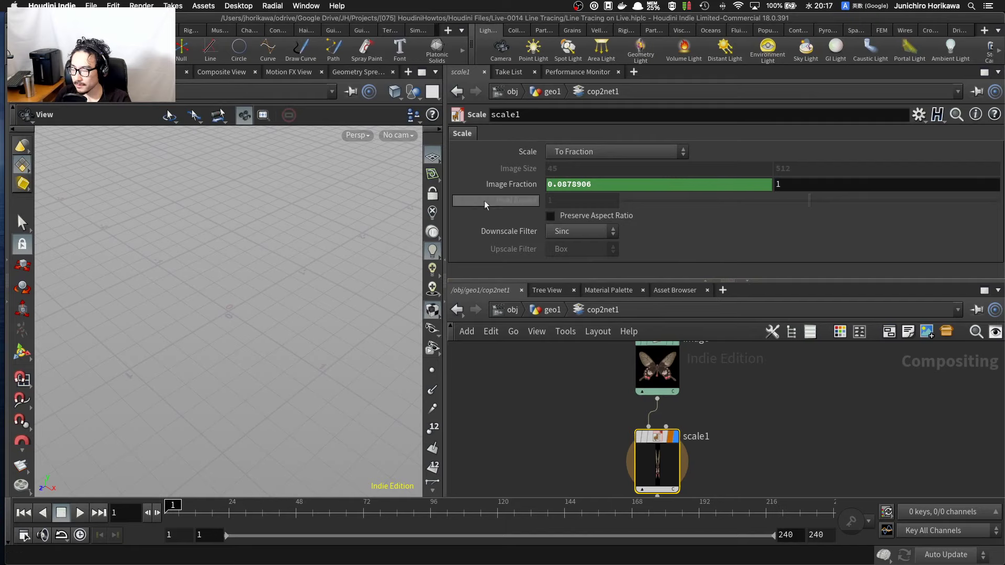
{"action": "left_click", "coordinate": [501, 184]}
{"action": "left_click", "coordinate": [638, 184]}
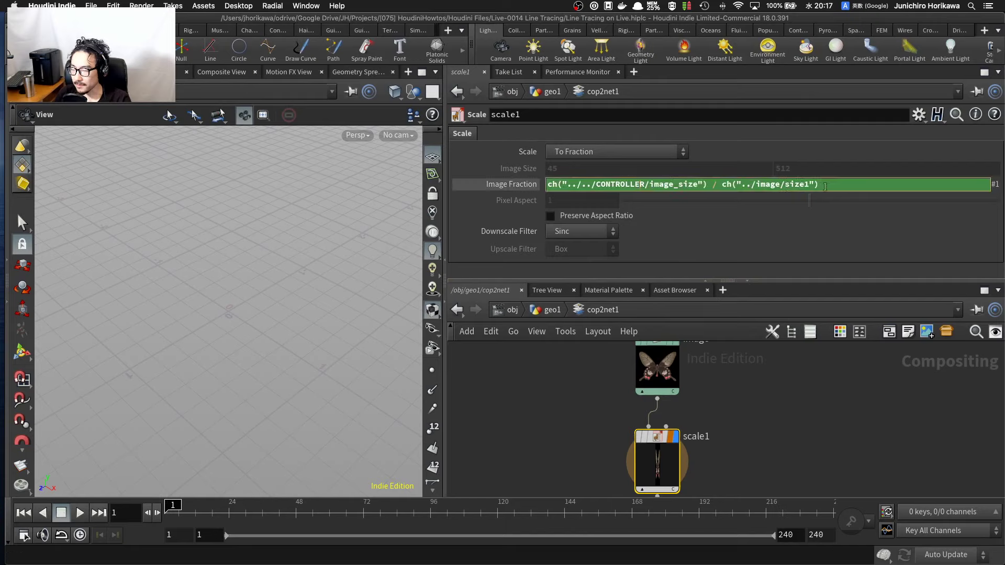
{"action": "left_click_drag", "start_coordinate": [817, 184], "coordinate": [530, 196]}
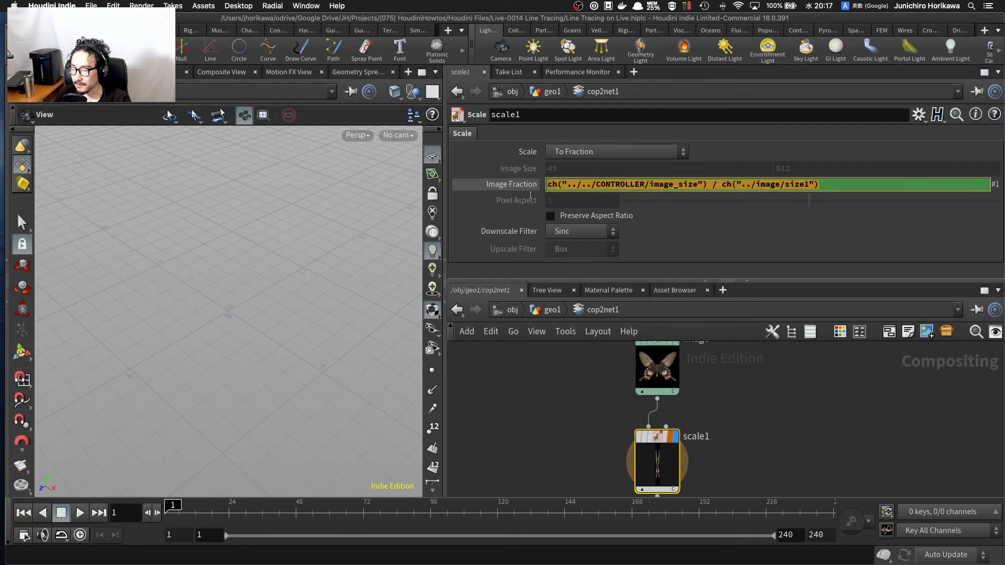
{"action": "left_click", "coordinate": [811, 344]}
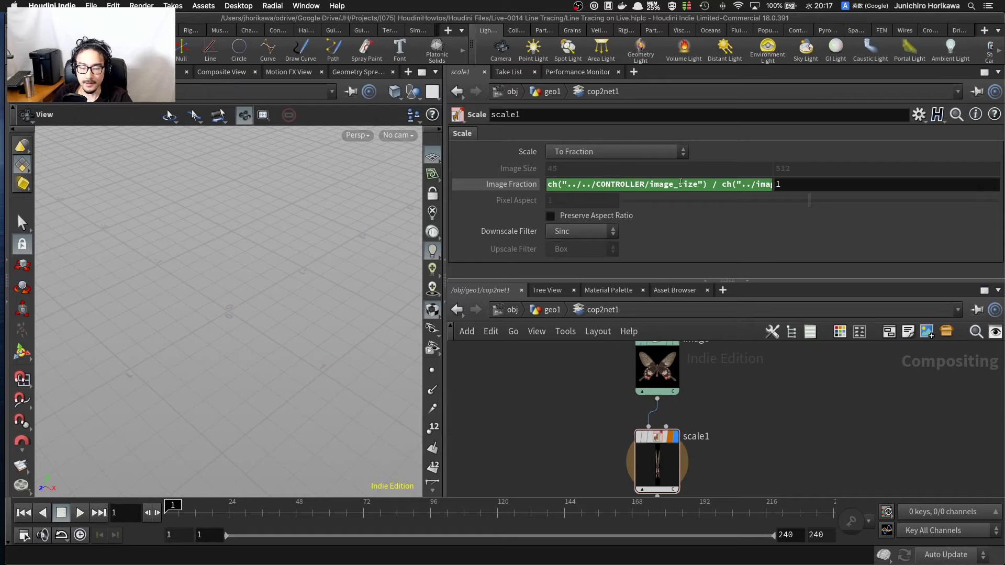
{"action": "left_click", "coordinate": [737, 184]}
Step: Examine the image node's File Size and Size settings in relation to its picture
{"action": "middle_click_drag", "start_coordinate": [696, 352], "coordinate": [691, 389]}
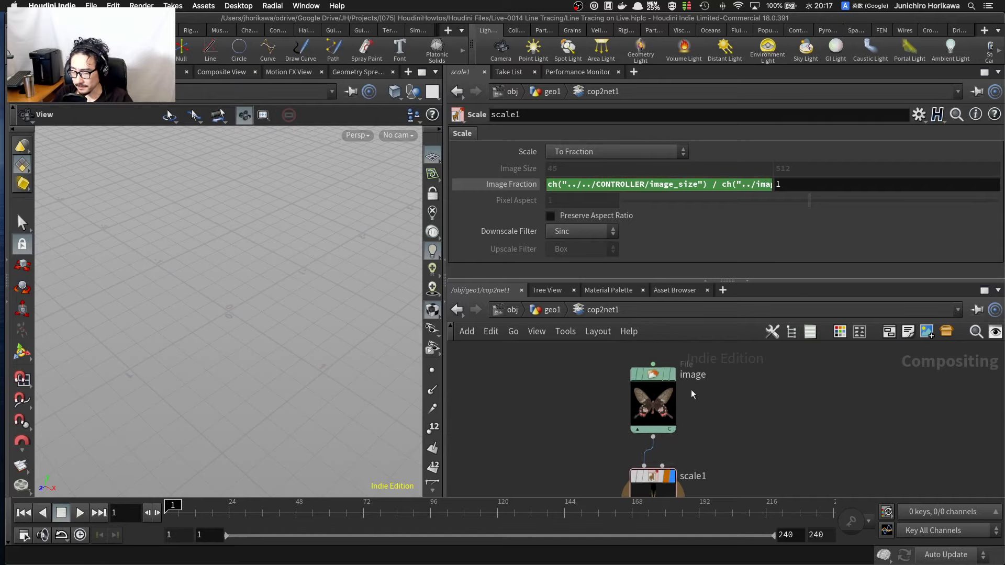
{"action": "scroll", "coordinate": [680, 389], "scroll_direction": "up", "scroll_amount": 2}
{"action": "left_click", "coordinate": [651, 373]}
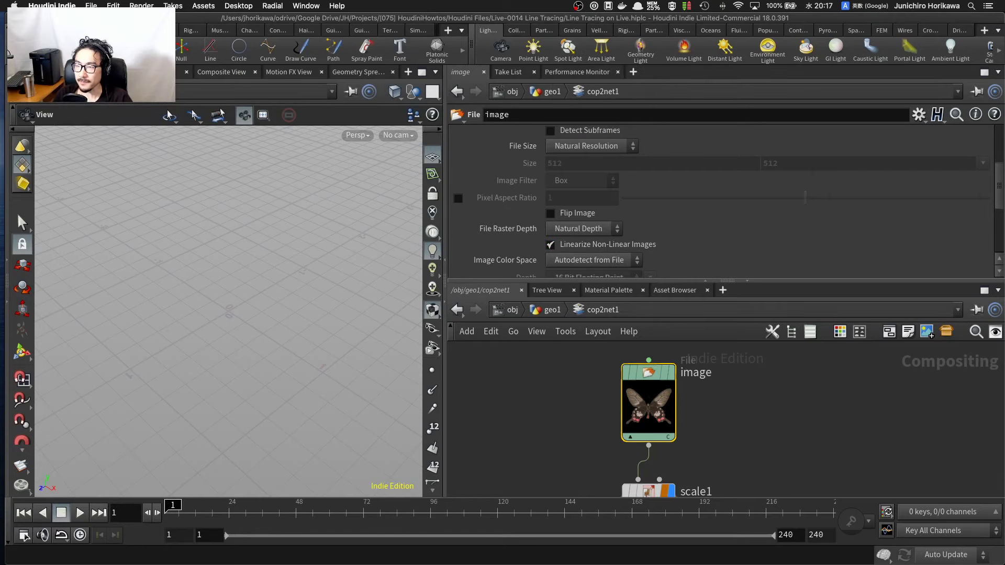
{"action": "scroll", "coordinate": [796, 377], "scroll_direction": "down", "scroll_amount": 1}
{"action": "middle_click_drag", "start_coordinate": [784, 390], "coordinate": [786, 371]}
{"action": "middle_click_drag", "start_coordinate": [752, 433], "coordinate": [711, 452]}
{"action": "scroll", "coordinate": [670, 402], "scroll_direction": "up", "scroll_amount": 5}
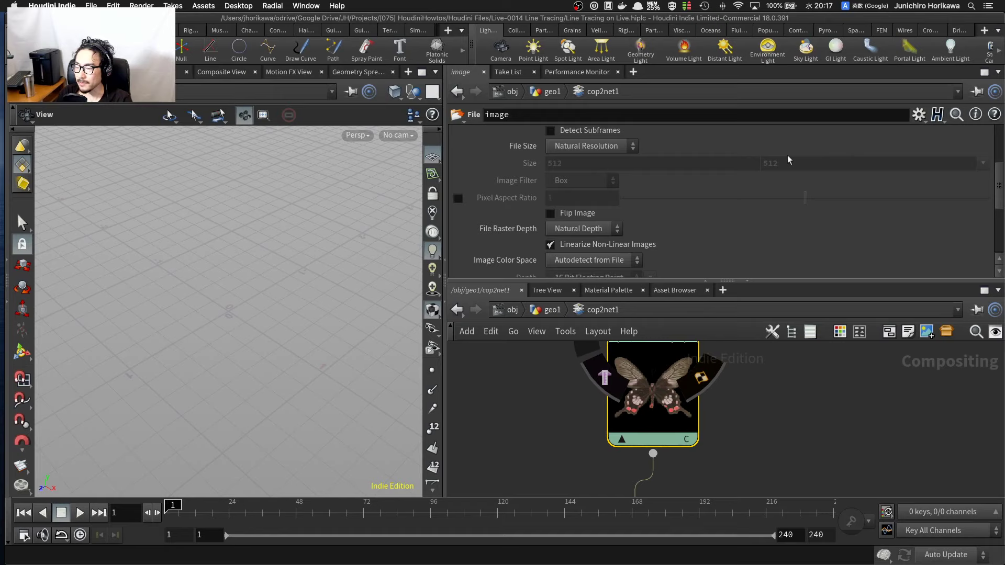
{"action": "scroll", "coordinate": [676, 404], "scroll_direction": "down", "scroll_amount": 5}
{"action": "scroll", "coordinate": [674, 438], "scroll_direction": "up", "scroll_amount": 5}
Step: Wrap the divisor of the Scale node's first Image Fraction expression in max() and add a second argument referencing ../image/size2
{"action": "left_click", "coordinate": [674, 439]}
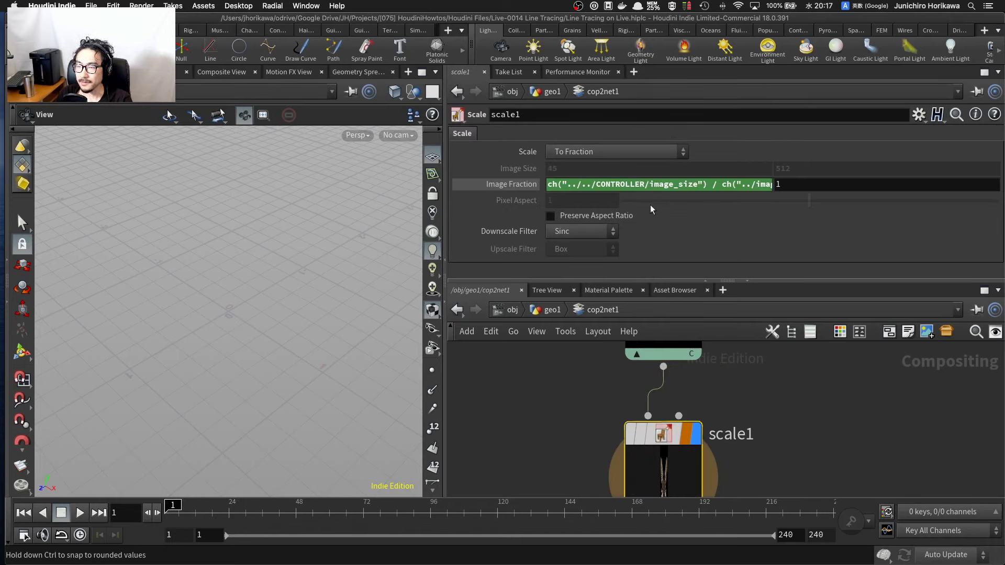
{"action": "left_click", "coordinate": [699, 187]}
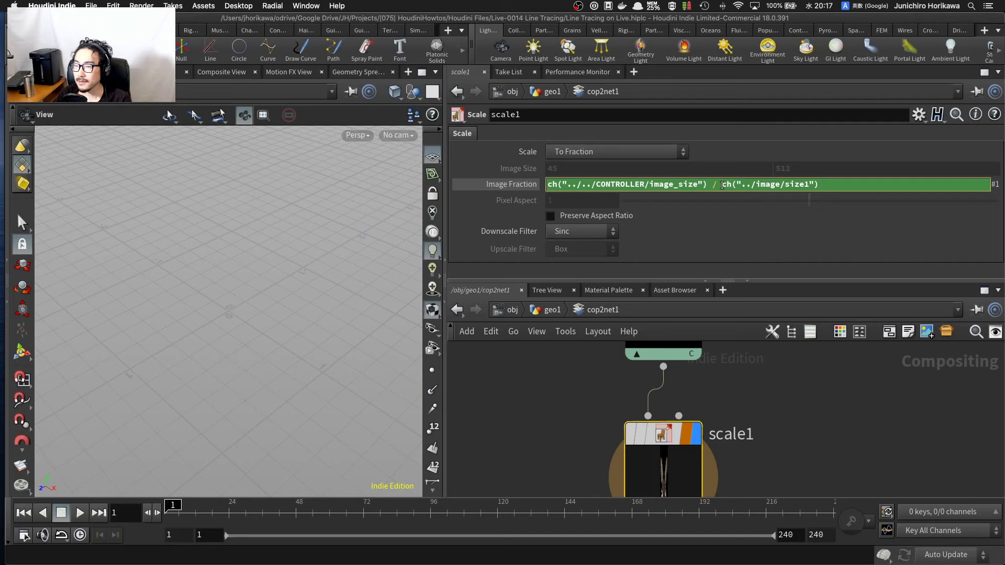
{"action": "left_click", "coordinate": [722, 185]}
{"action": "type", "text": "max("}
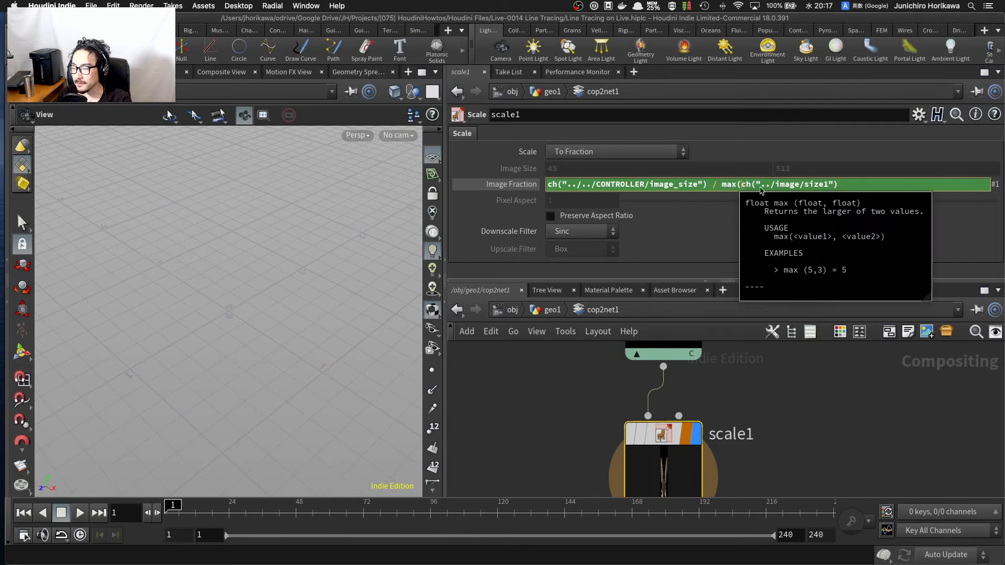
{"action": "left_click", "coordinate": [848, 184]}
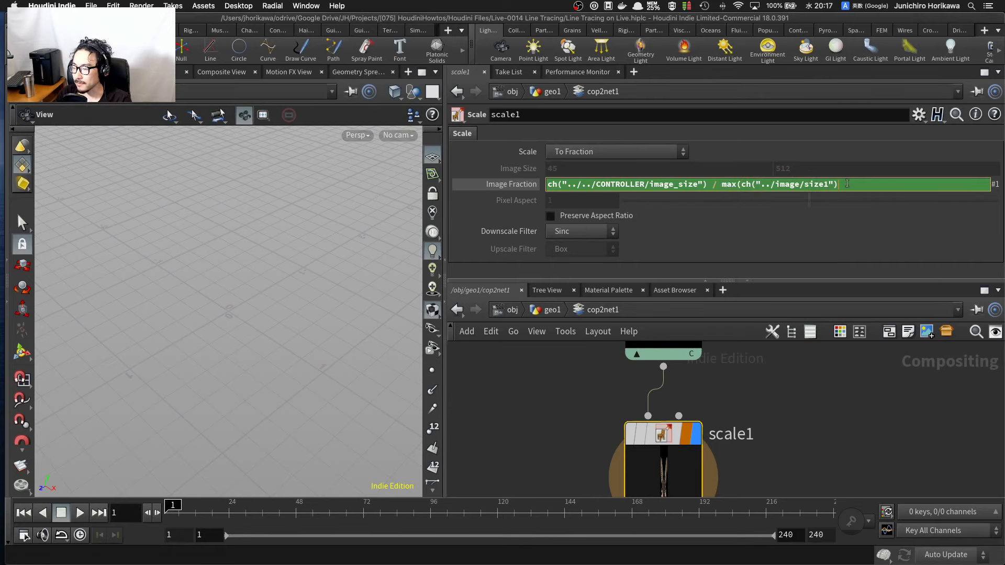
{"action": "type", "text": ","}
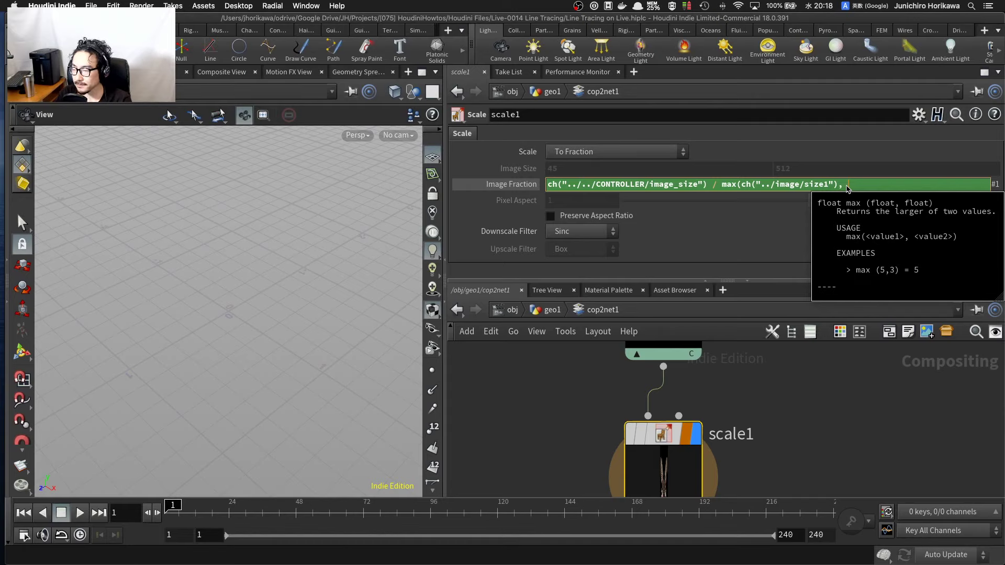
{"action": "type", "text": "ch(\"../"}
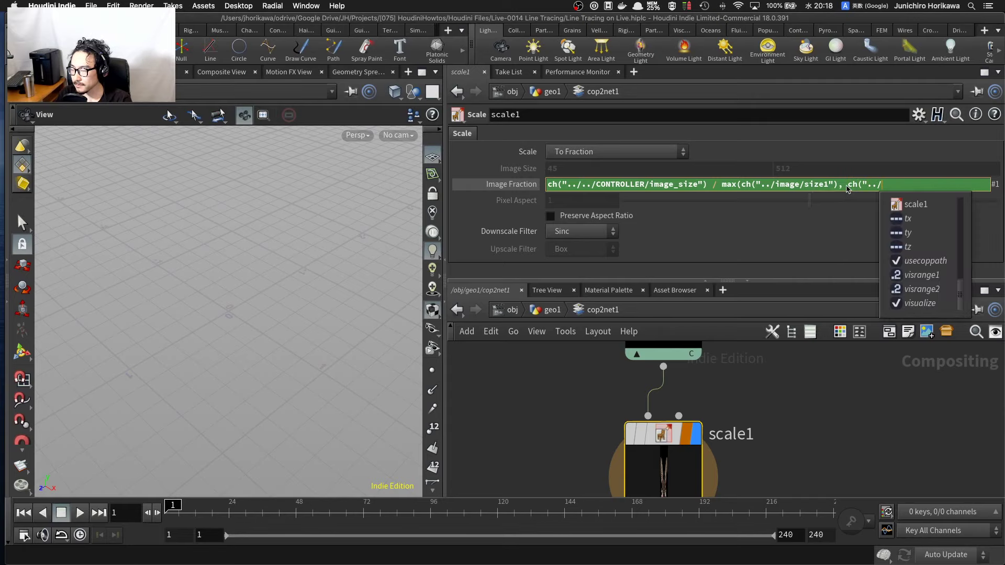
{"action": "type", "text": "image/"}
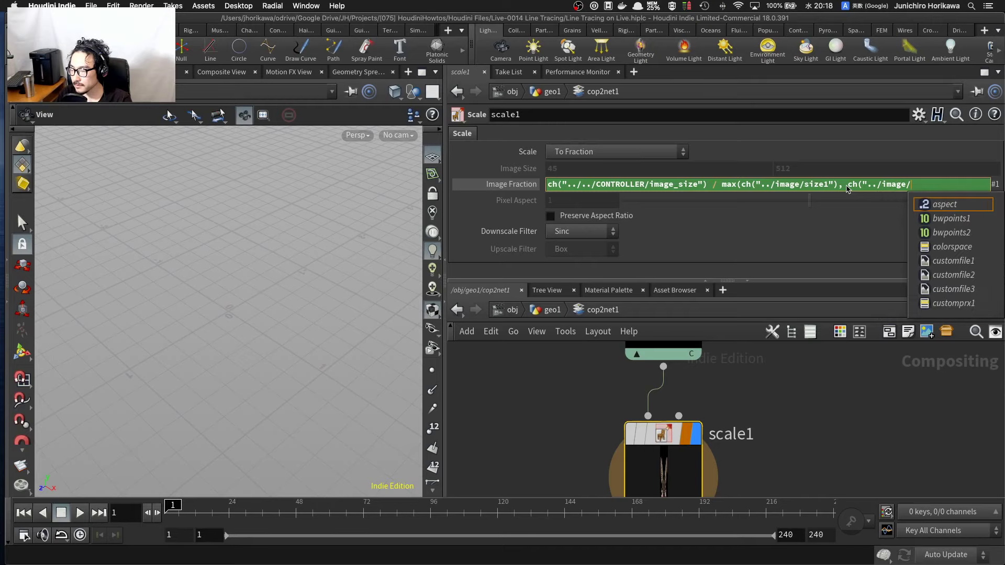
{"action": "type", "text": "size2\"))"}
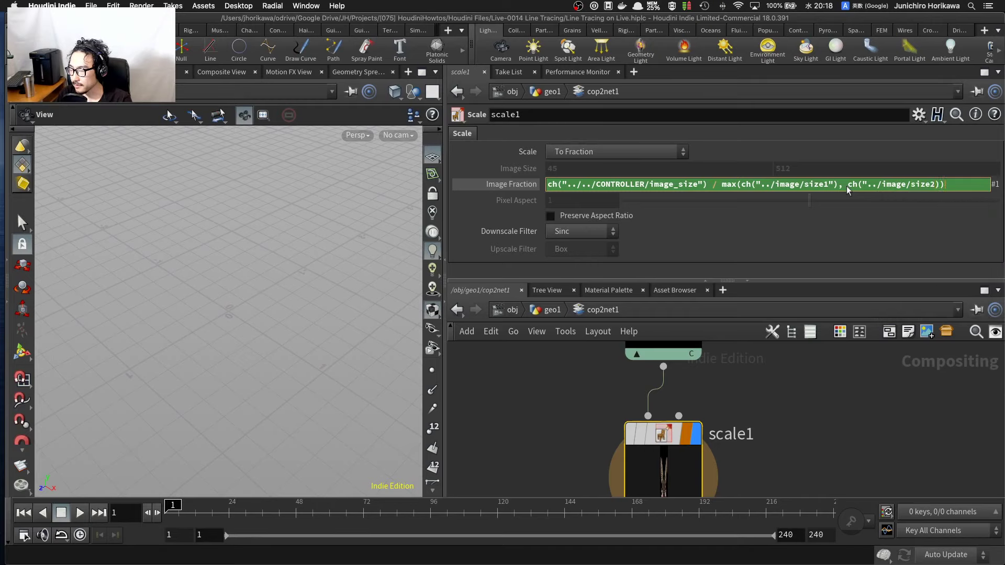
{"action": "key", "text": "Return"}
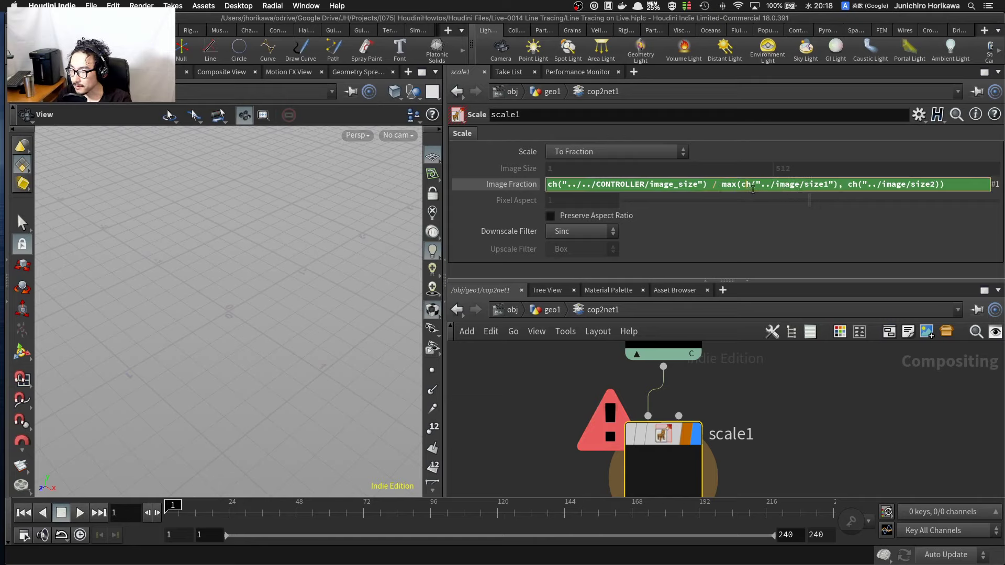
Step: Correct max()'s second argument by replacing it with a copy of the first, changed to ch("../image/size2")
{"action": "left_click_drag", "start_coordinate": [741, 185], "coordinate": [835, 186]}
{"action": "key", "text": "super+c"}
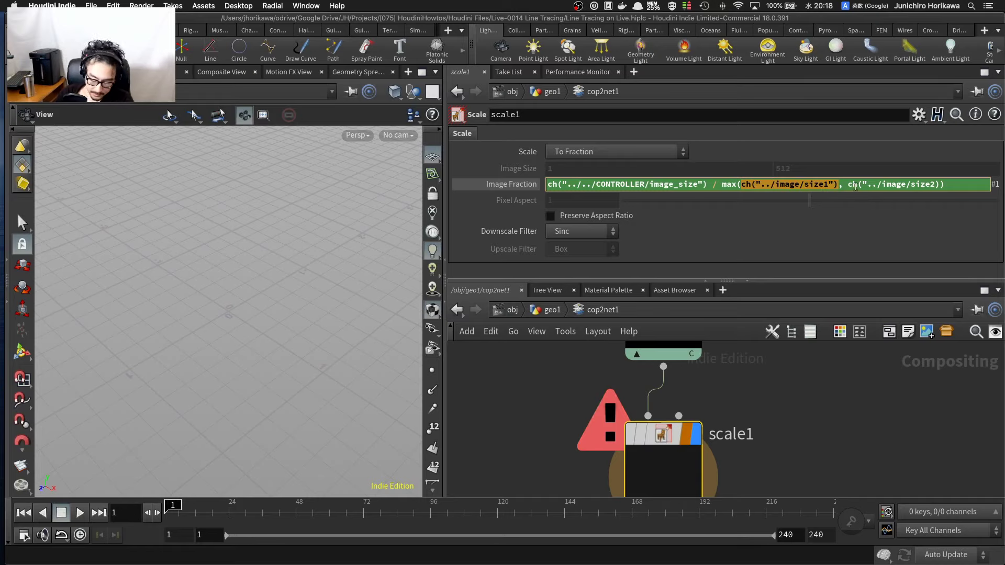
{"action": "left_click_drag", "start_coordinate": [844, 185], "coordinate": [885, 186]}
{"action": "left_click_drag", "start_coordinate": [928, 187], "coordinate": [937, 188]}
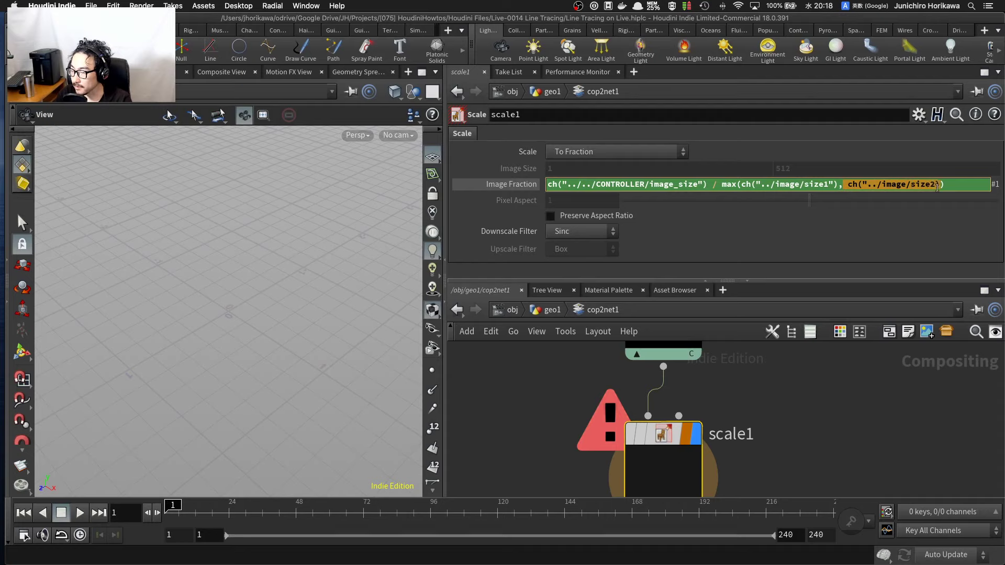
{"action": "key", "text": "super+v"}
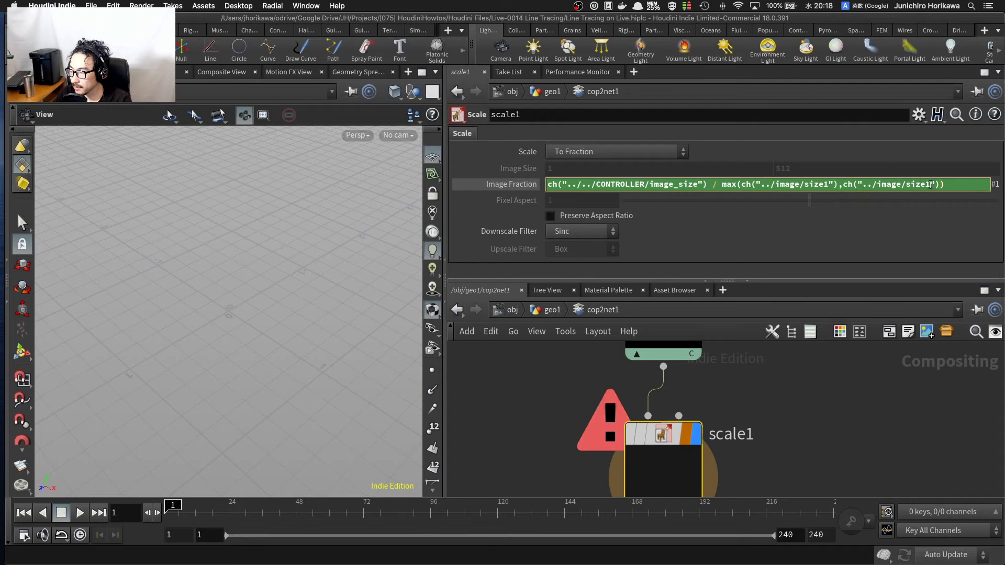
{"action": "type", "text": "1"}
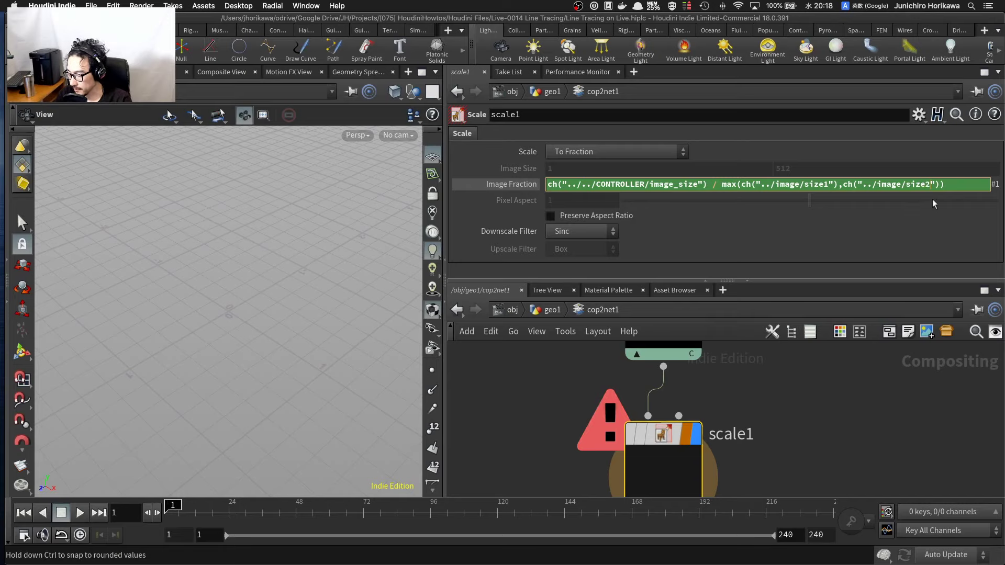
{"action": "key", "text": "Return"}
{"action": "left_click", "coordinate": [526, 185]}
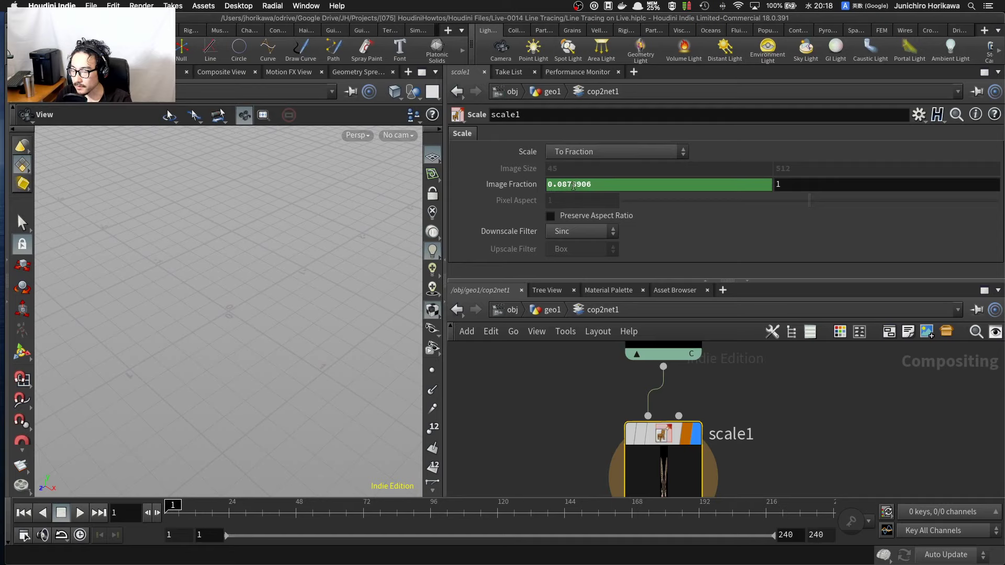
Step: Copy the first Image Fraction's full expression into the Scale node's second Image Fraction value and inspect the scaled image
{"action": "left_click", "coordinate": [532, 187]}
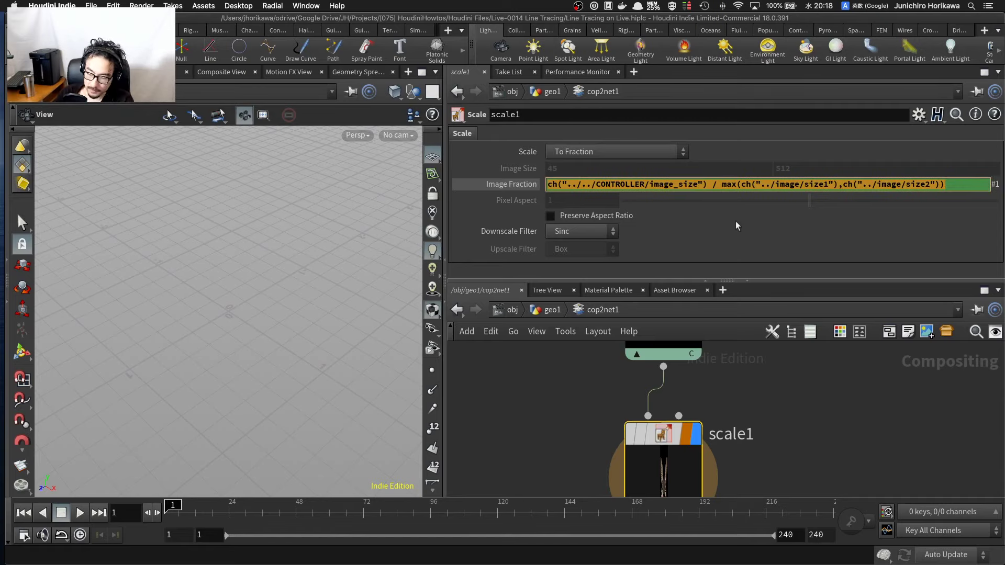
{"action": "left_click", "coordinate": [803, 391]}
{"action": "left_click", "coordinate": [826, 184]}
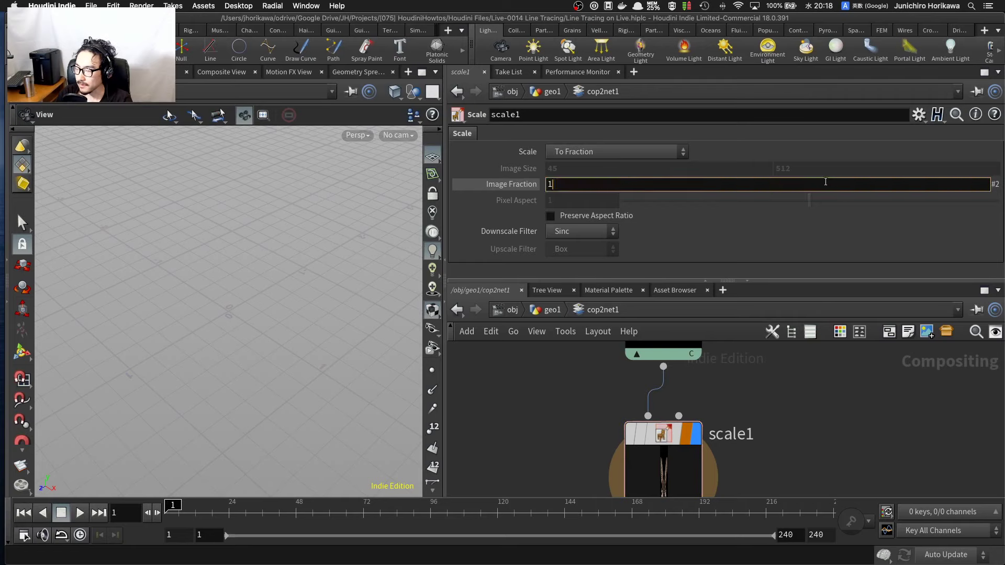
{"action": "key", "text": "BackSpace"}
{"action": "key", "text": "super+v"}
{"action": "key", "text": "Return"}
{"action": "scroll", "coordinate": [834, 387], "scroll_direction": "down", "scroll_amount": 5}
{"action": "middle_click_drag", "start_coordinate": [810, 403], "coordinate": [808, 398]}
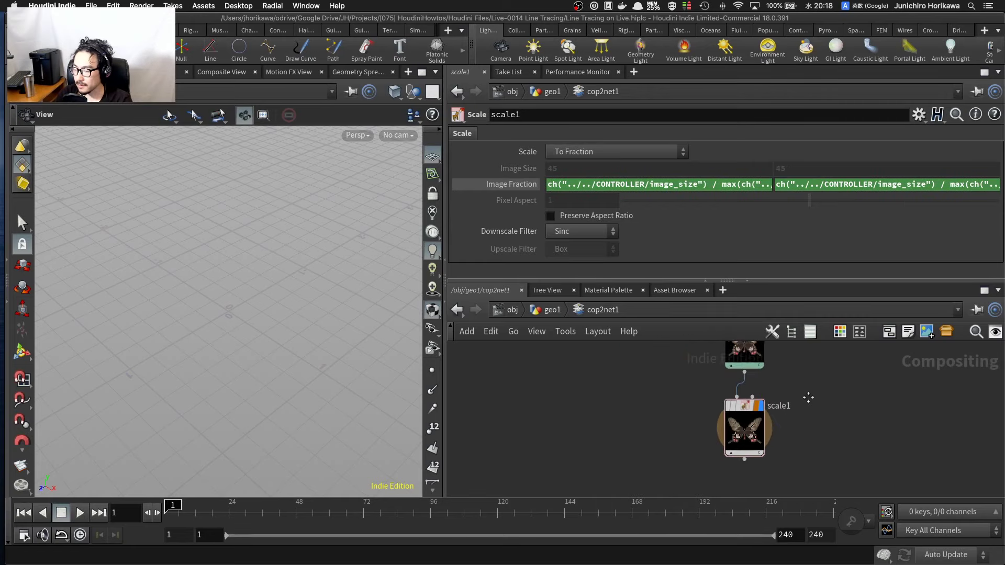
{"action": "scroll", "coordinate": [756, 426], "scroll_direction": "up", "scroll_amount": 4}
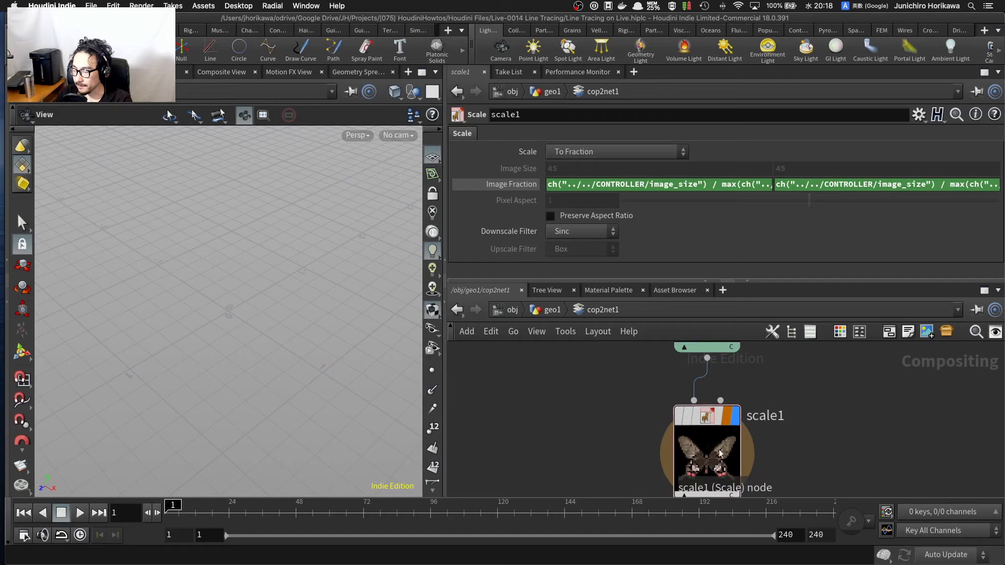
{"action": "scroll", "coordinate": [733, 455], "scroll_direction": "down", "scroll_amount": 2}
{"action": "middle_click_drag", "start_coordinate": [765, 383], "coordinate": [739, 455]}
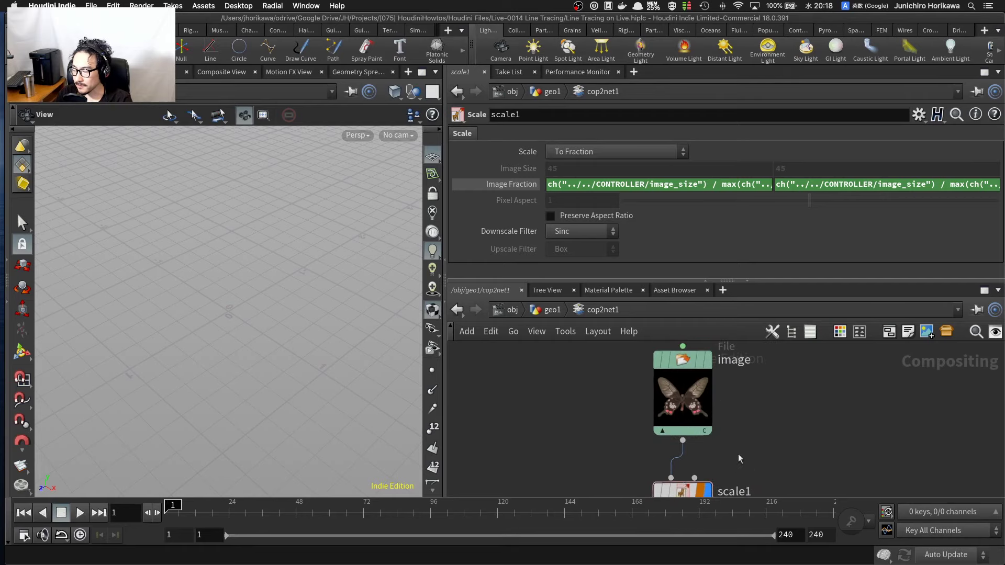
Step: Return to the geo1 network and copy the CONTROLLER null's image parameter for referencing
{"action": "left_click", "coordinate": [685, 366]}
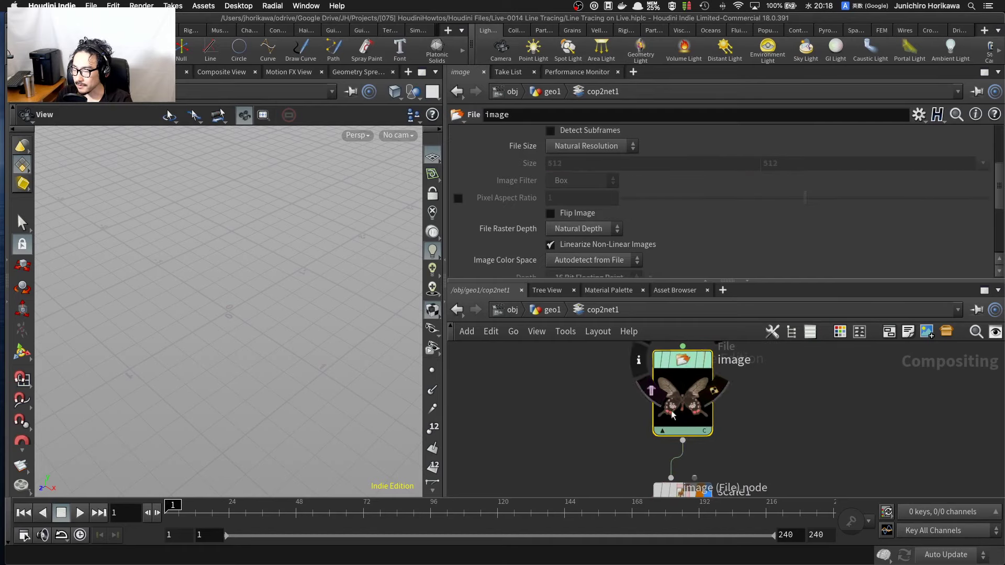
{"action": "scroll", "coordinate": [687, 399], "scroll_direction": "down", "scroll_amount": 1}
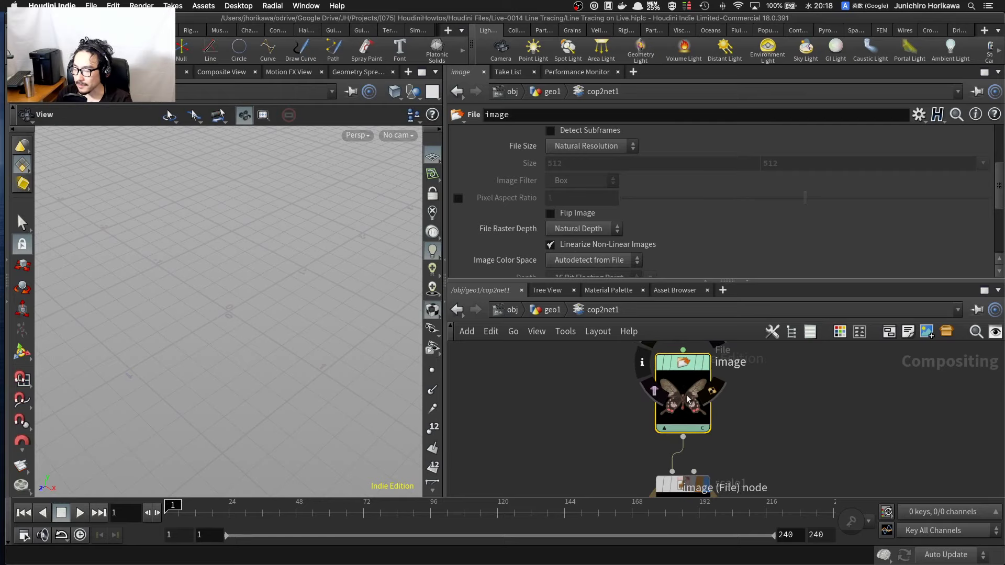
{"action": "left_click", "coordinate": [544, 311]}
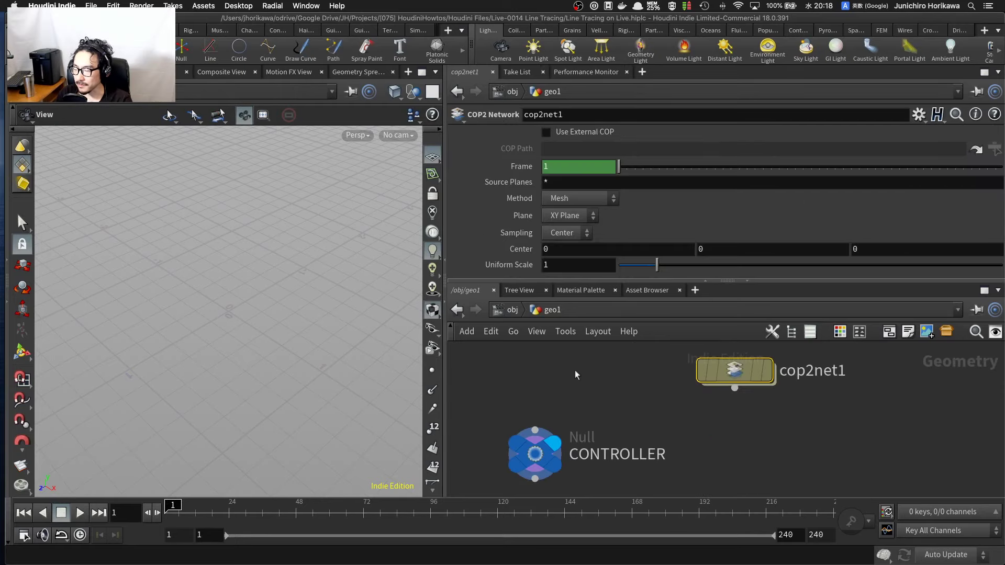
{"action": "scroll", "coordinate": [575, 370], "scroll_direction": "down", "scroll_amount": 3}
{"action": "middle_click_drag", "start_coordinate": [575, 372], "coordinate": [607, 388]}
{"action": "left_click", "coordinate": [573, 440]}
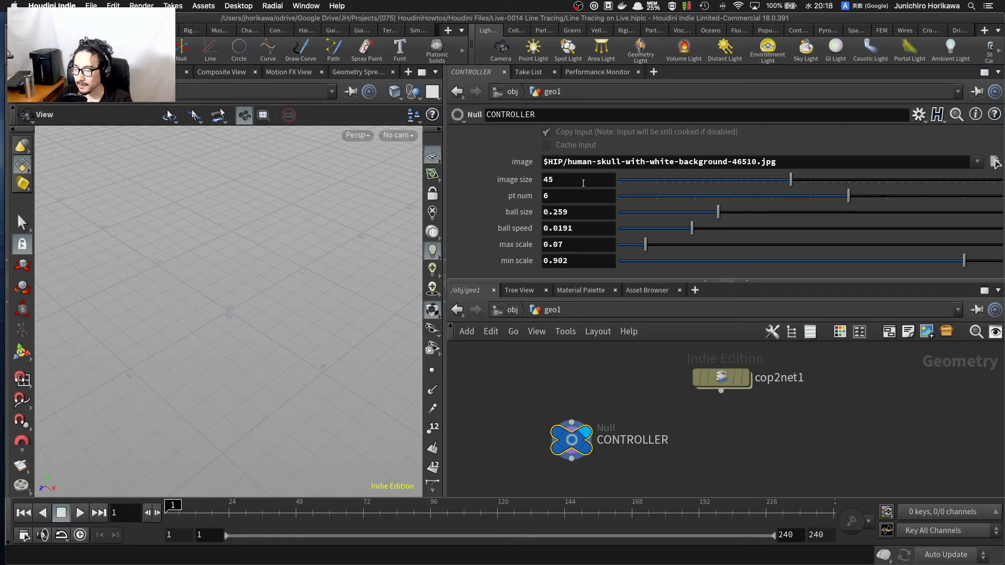
{"action": "right_click", "coordinate": [686, 163]}
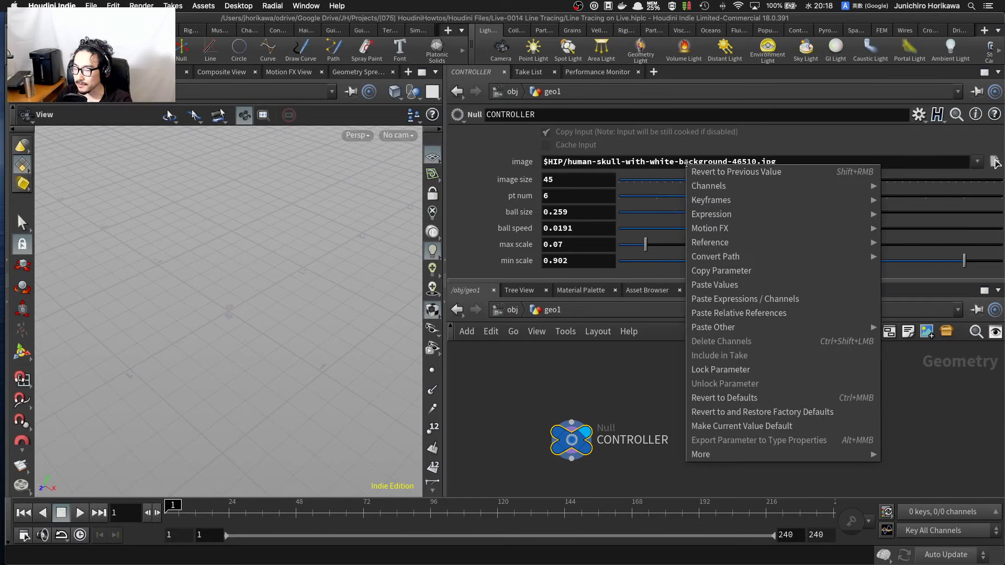
{"action": "left_click", "coordinate": [722, 270]}
{"action": "left_click_drag", "start_coordinate": [574, 450], "coordinate": [560, 457]}
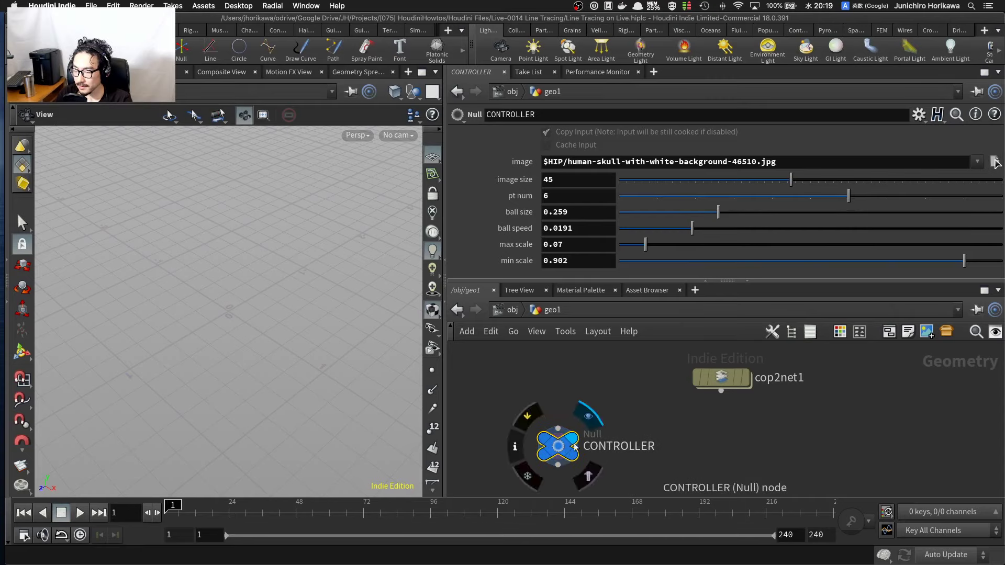
Step: Replace the default.pic path in cop2net1's image node with a relative reference to the CONTROLLER's image parameter
{"action": "left_click", "coordinate": [724, 377]}
{"action": "double_click", "coordinate": [724, 377]}
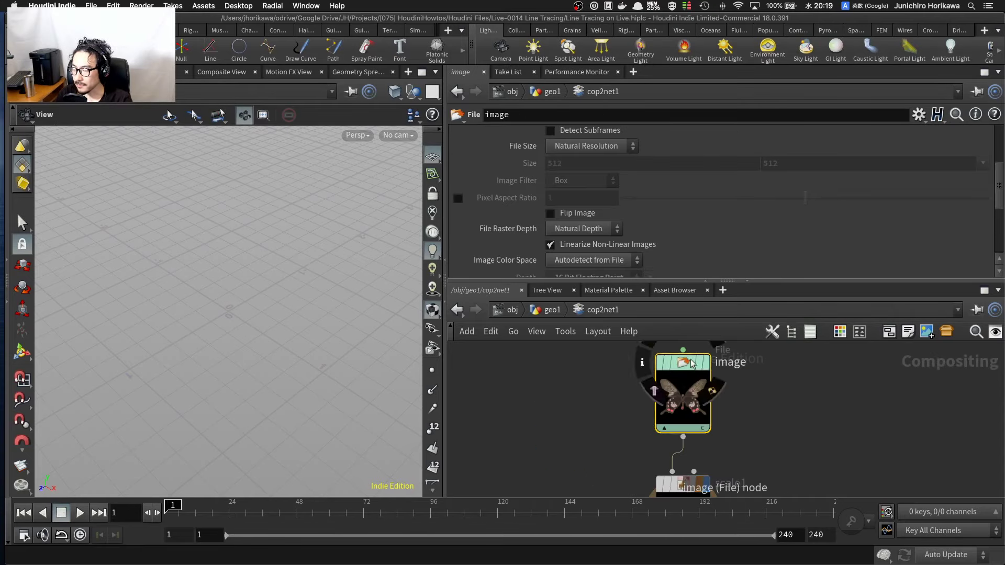
{"action": "triple_click", "coordinate": [643, 154]}
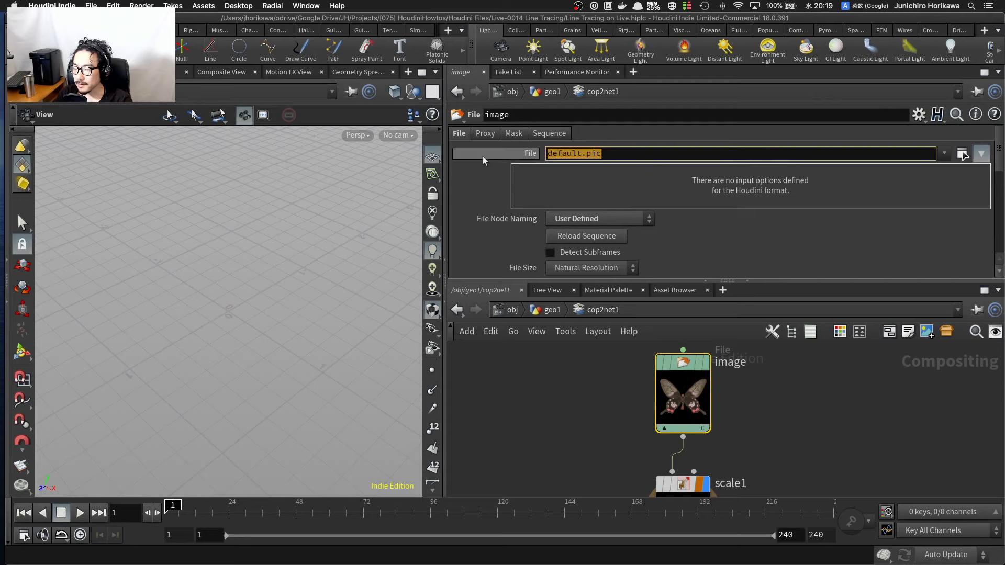
{"action": "key", "text": "BackSpace"}
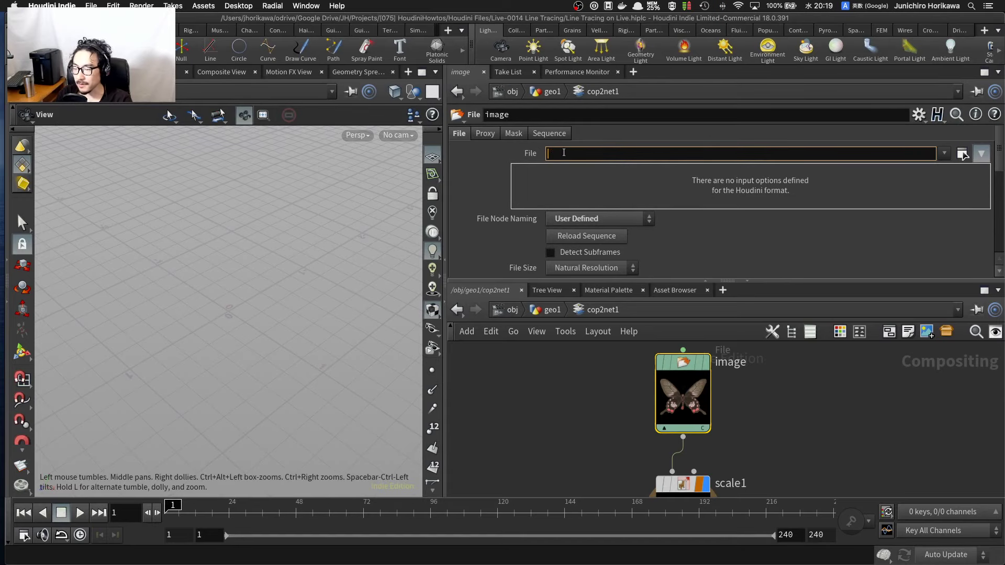
{"action": "right_click", "coordinate": [564, 152]}
{"action": "left_click", "coordinate": [615, 307]}
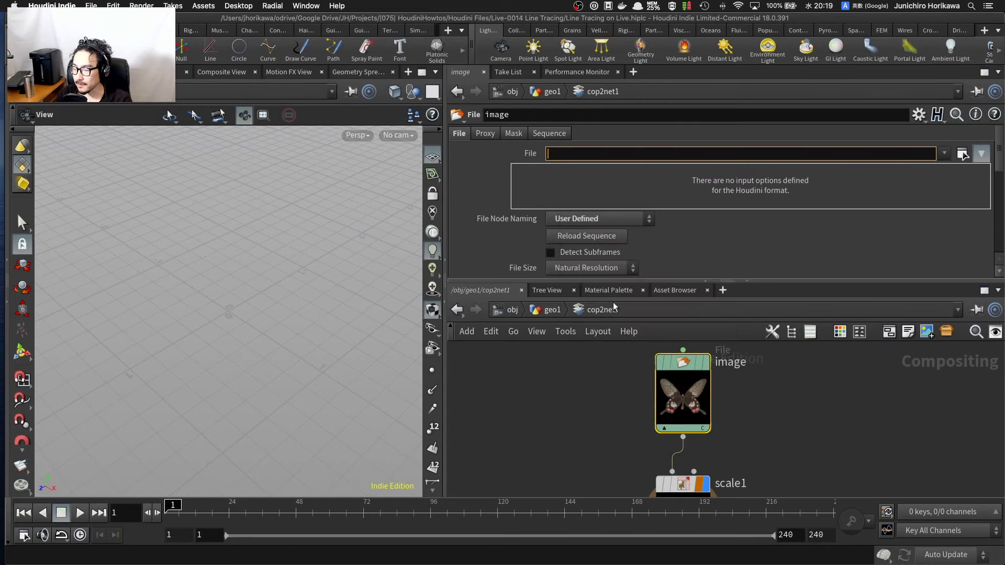
{"action": "left_click", "coordinate": [587, 333]}
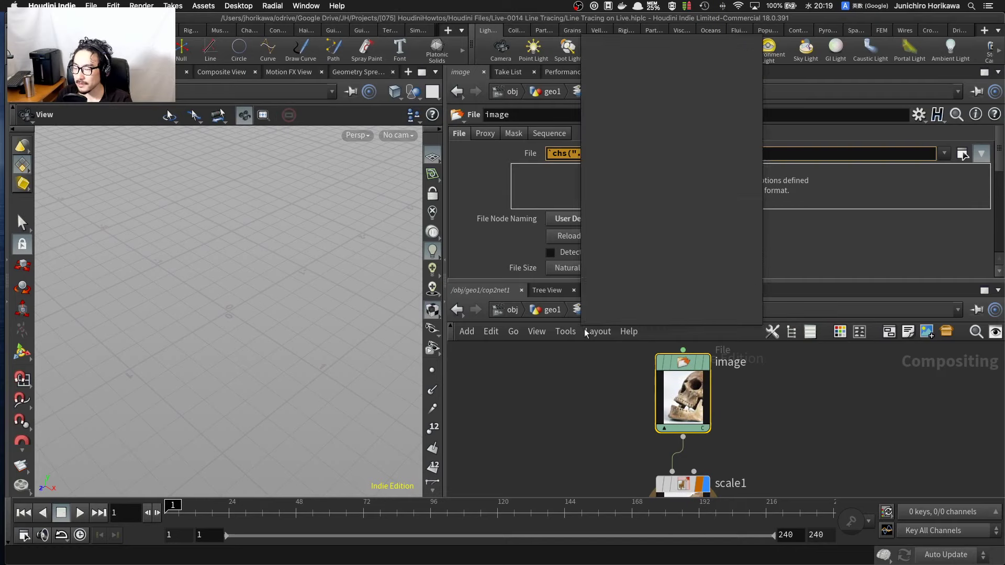
{"action": "left_click", "coordinate": [585, 388]}
{"action": "scroll", "coordinate": [582, 386], "scroll_direction": "down", "scroll_amount": 2}
{"action": "scroll", "coordinate": [629, 405], "scroll_direction": "up", "scroll_amount": 3}
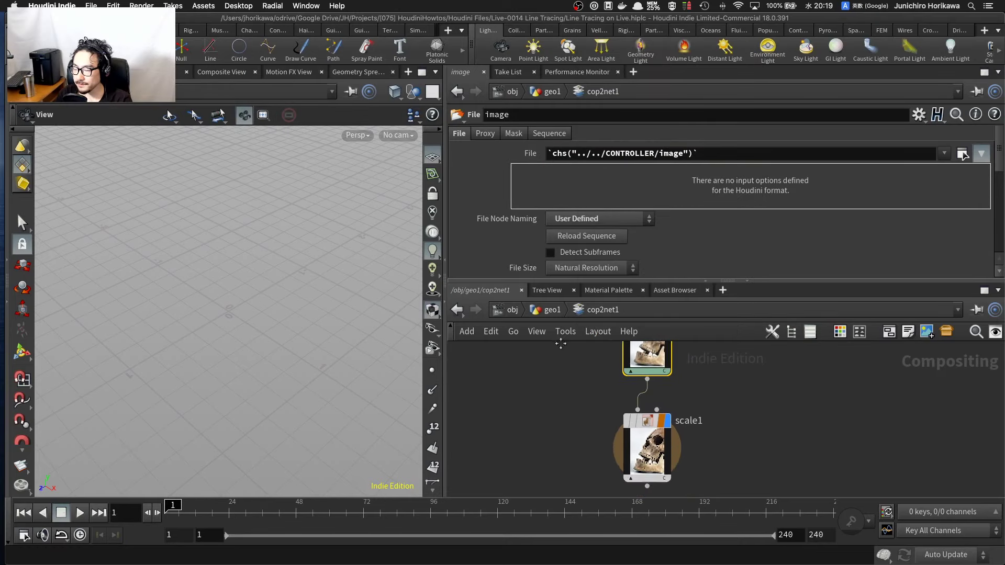
{"action": "scroll", "coordinate": [672, 407], "scroll_direction": "down", "scroll_amount": 3}
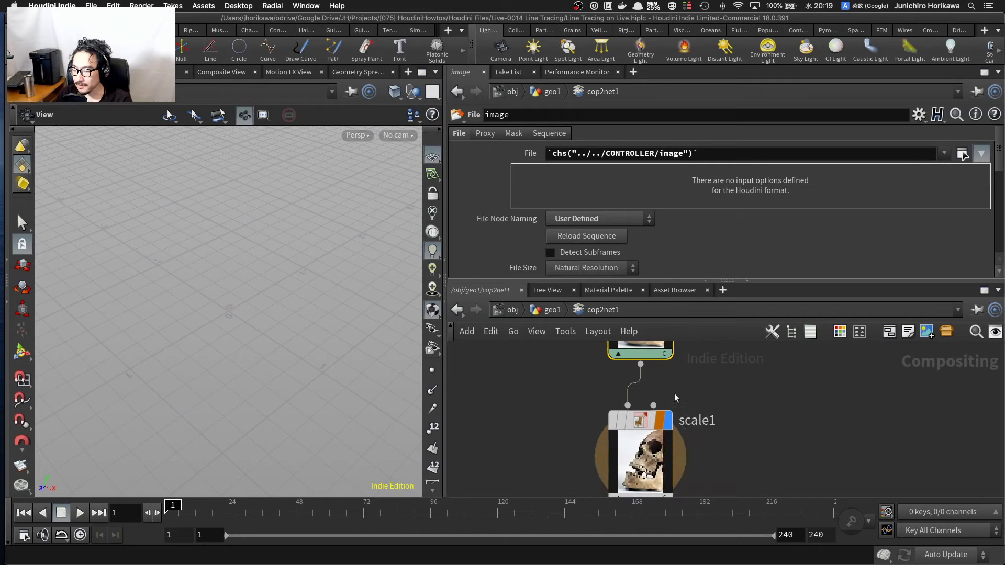
Step: Examine the scale1 node's Image Fraction values and output resolution, and compare them with the CONTROLLER's image size
{"action": "left_click", "coordinate": [665, 416]}
{"action": "middle_click_drag", "start_coordinate": [717, 408], "coordinate": [716, 369]}
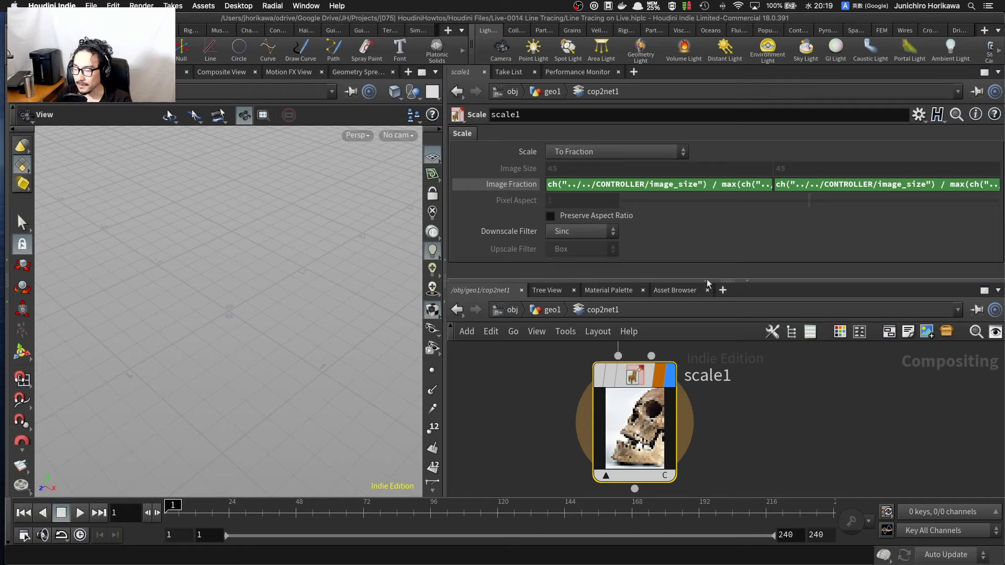
{"action": "left_click", "coordinate": [514, 184]}
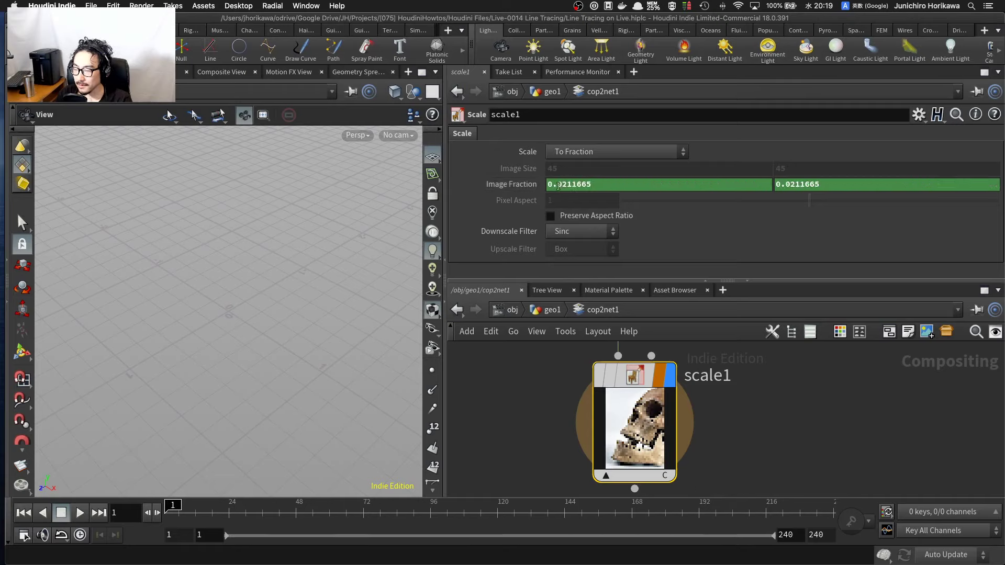
{"action": "left_click", "coordinate": [623, 184]}
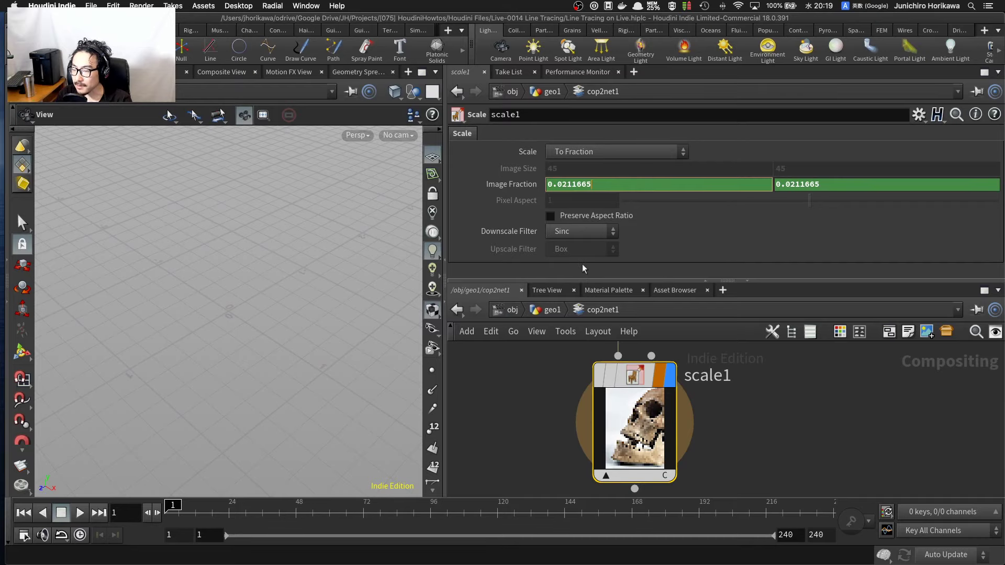
{"action": "left_click", "coordinate": [730, 394]}
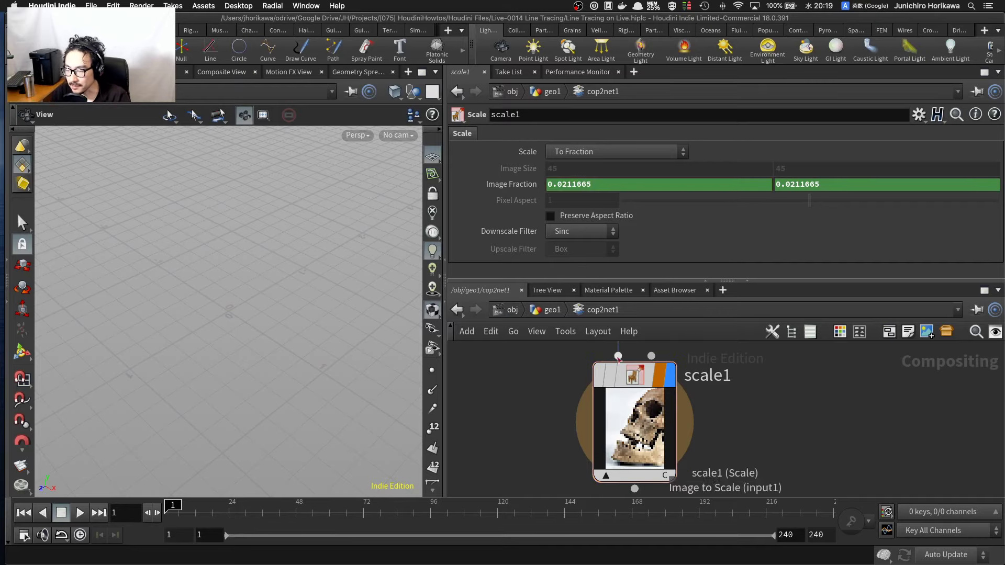
{"action": "middle_click", "coordinate": [631, 376]}
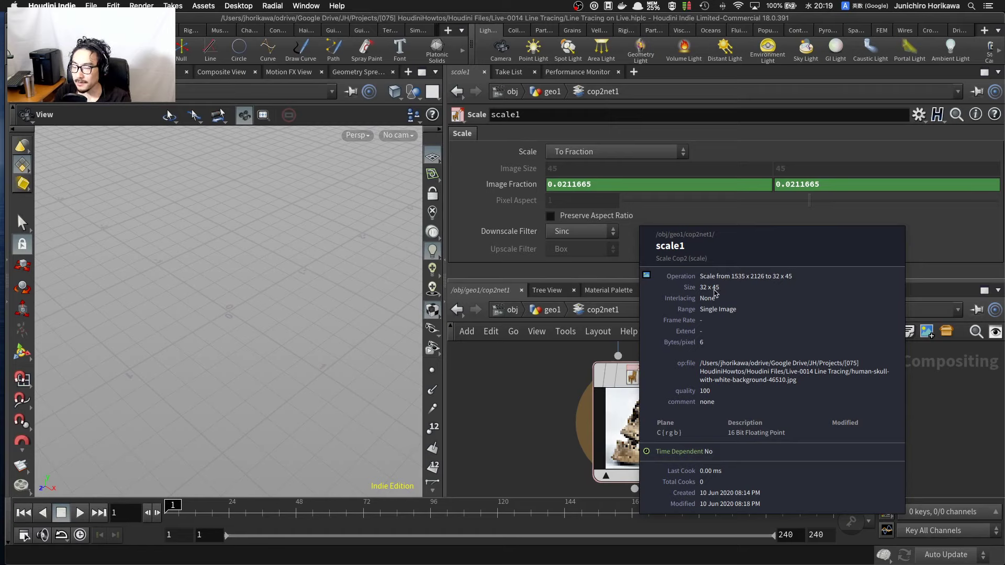
{"action": "middle_click_drag", "start_coordinate": [717, 288], "coordinate": [717, 290]}
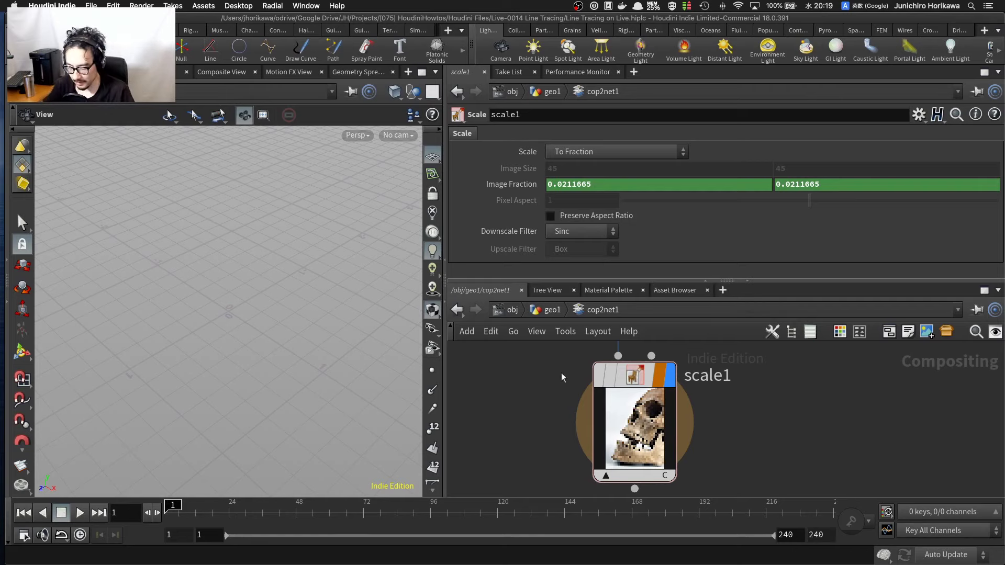
{"action": "middle_click_drag", "start_coordinate": [631, 391], "coordinate": [723, 323]}
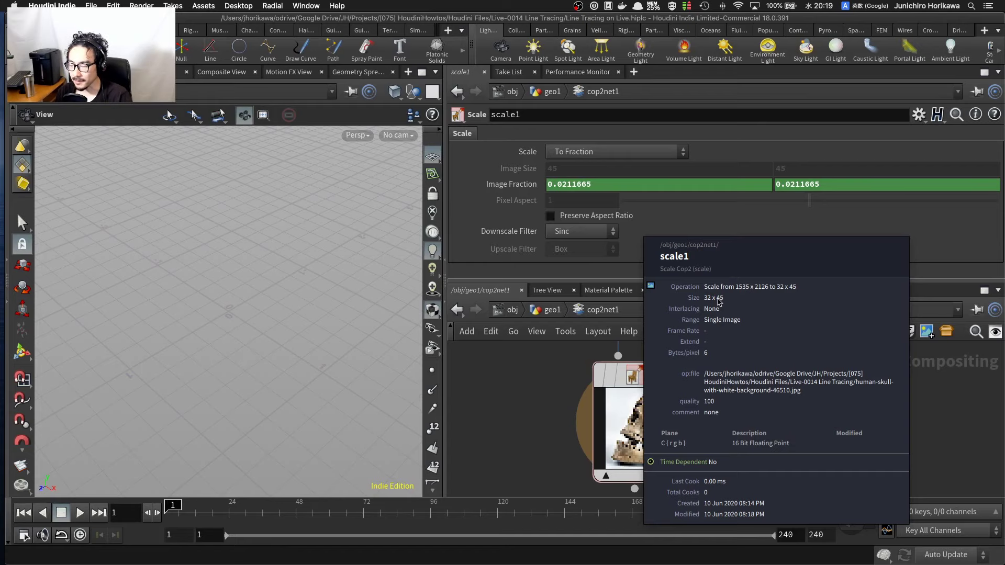
{"action": "middle_click_drag", "start_coordinate": [720, 302], "coordinate": [720, 303]}
{"action": "left_click", "coordinate": [552, 310]}
{"action": "left_click", "coordinate": [559, 426]}
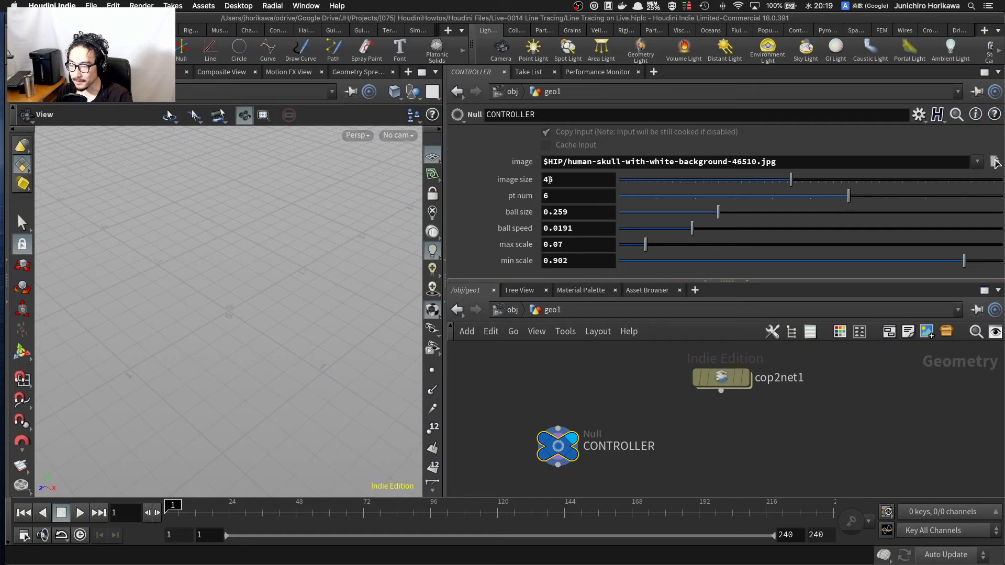
{"action": "left_click", "coordinate": [722, 376]}
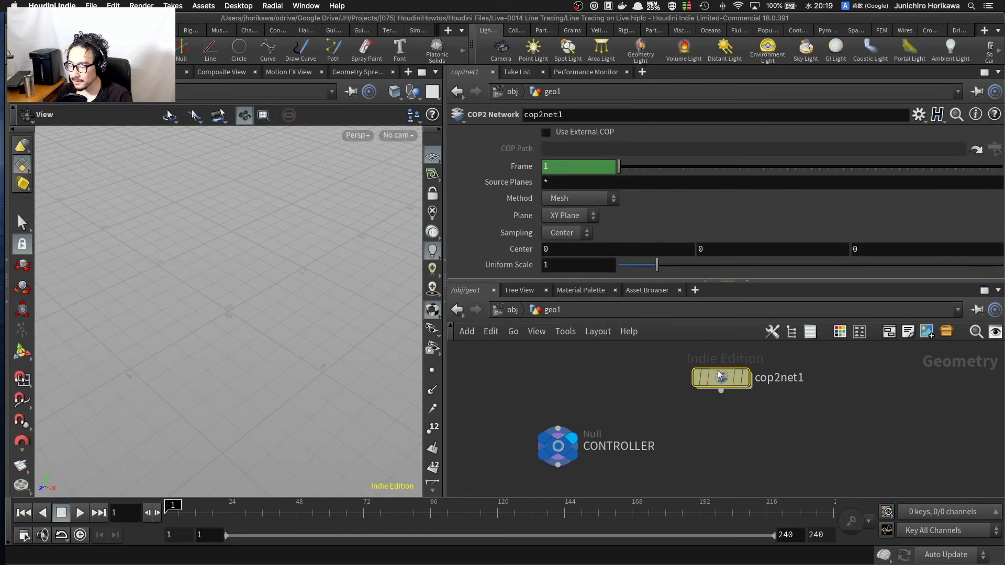
{"action": "double_click", "coordinate": [718, 370]}
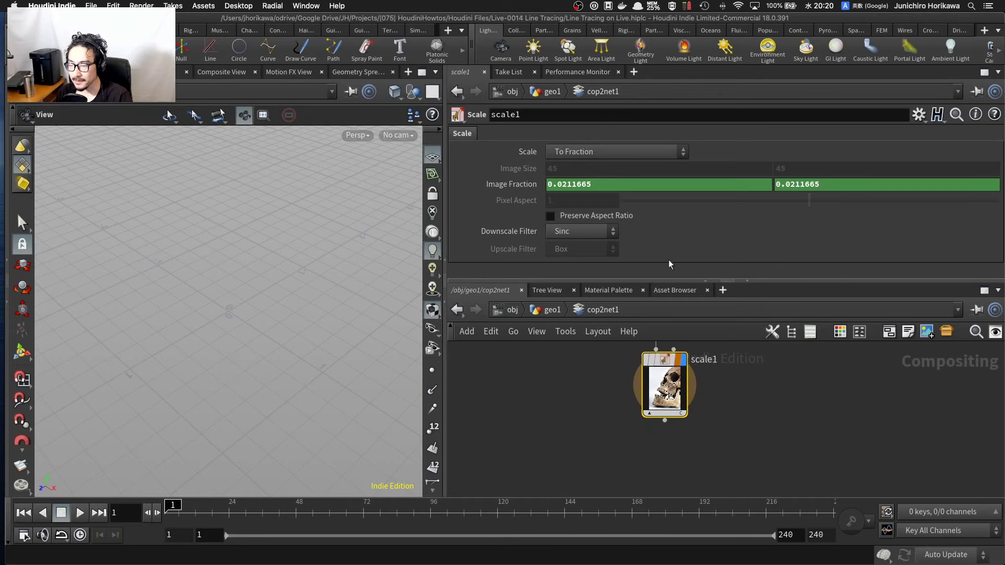
Step: Enlarge the network editor area and move the scale1 node closer beneath the image node
{"action": "left_click_drag", "start_coordinate": [674, 281], "coordinate": [675, 234]}
{"action": "scroll", "coordinate": [699, 341], "scroll_direction": "up", "scroll_amount": 3}
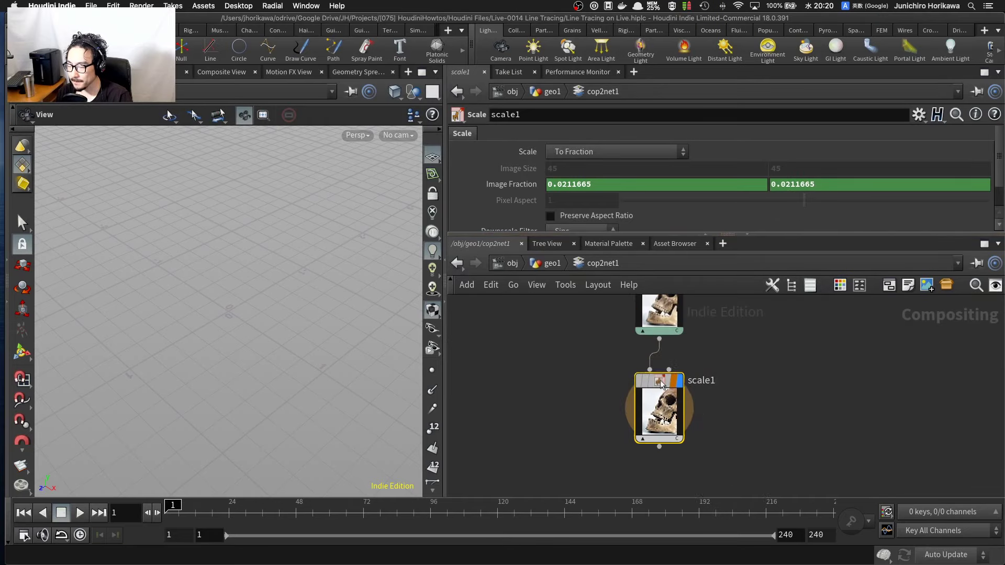
{"action": "left_click_drag", "start_coordinate": [661, 384], "coordinate": [661, 372]}
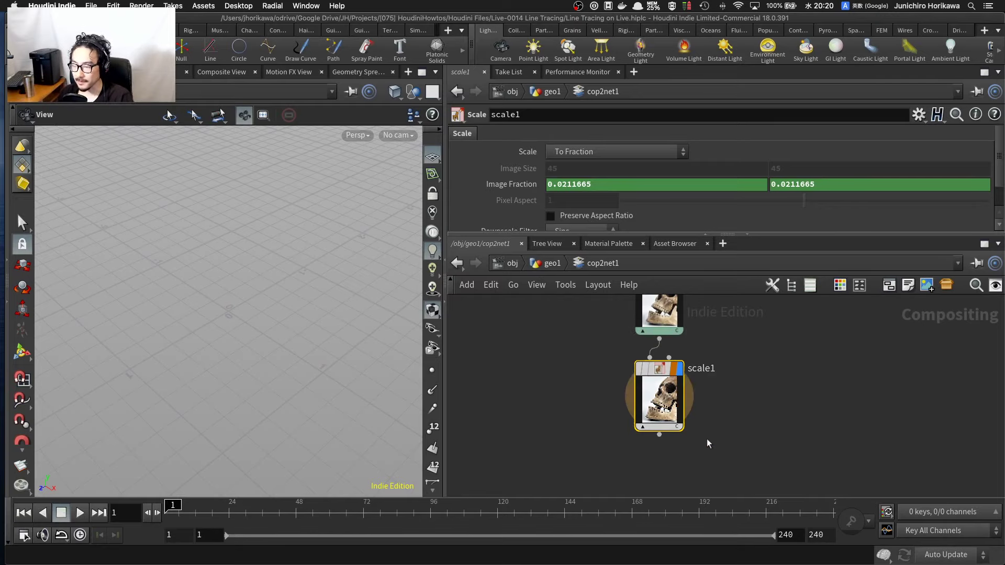
{"action": "middle_click_drag", "start_coordinate": [707, 439], "coordinate": [699, 453]}
{"action": "scroll", "coordinate": [699, 453], "scroll_direction": "up", "scroll_amount": 1}
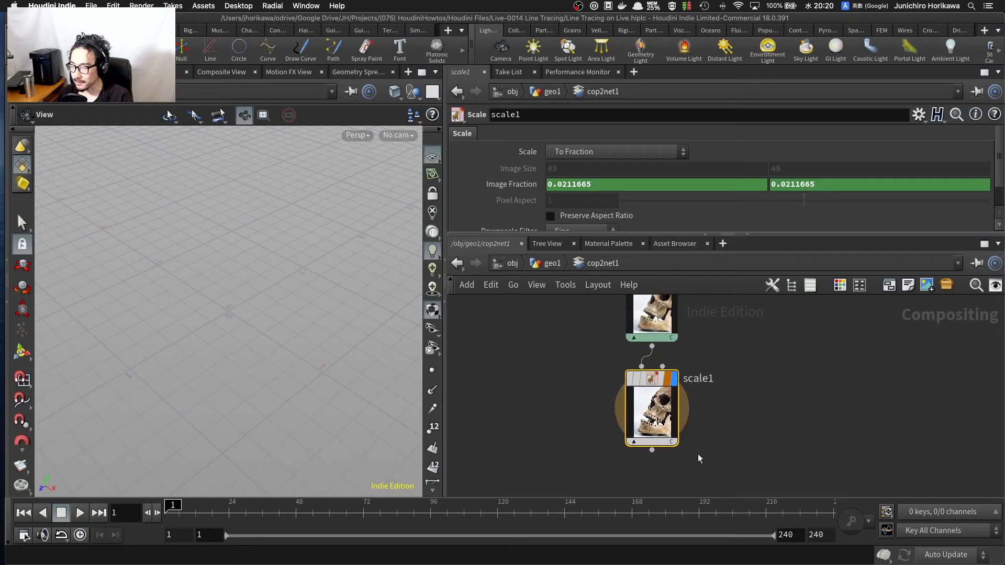
{"action": "middle_click_drag", "start_coordinate": [685, 458], "coordinate": [680, 434]}
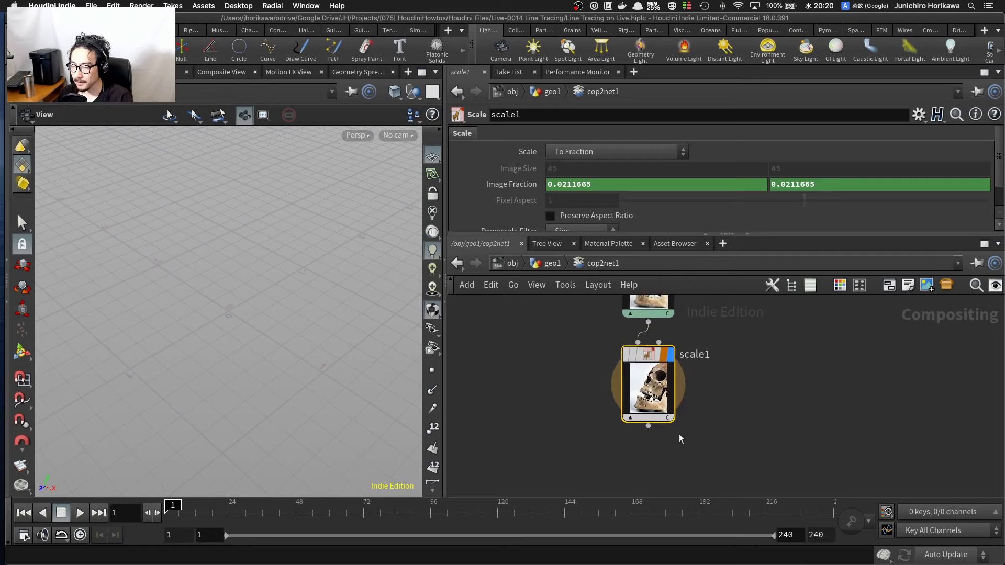
{"action": "scroll", "coordinate": [662, 433], "scroll_direction": "up", "scroll_amount": 2}
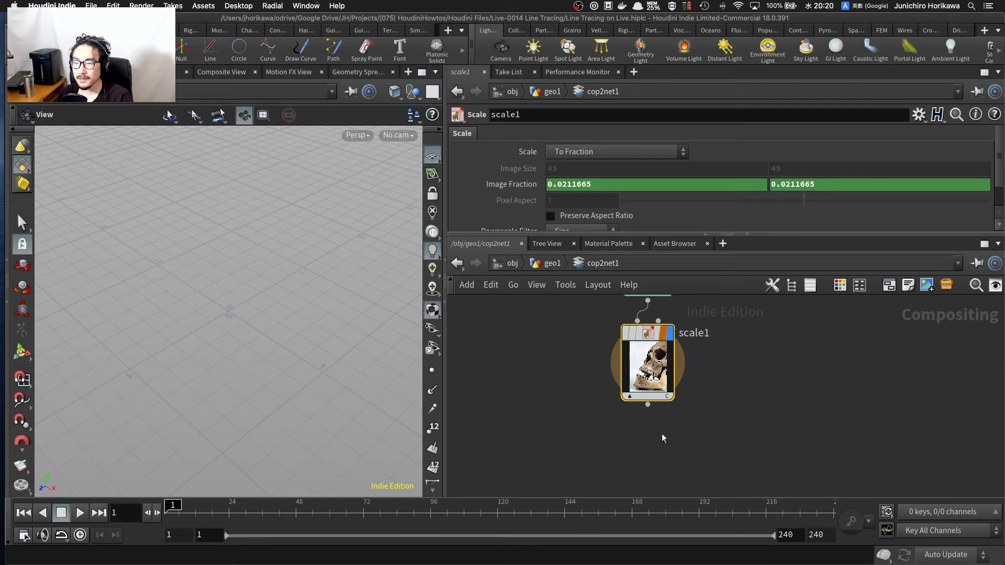
{"action": "scroll", "coordinate": [650, 364], "scroll_direction": "up", "scroll_amount": 2}
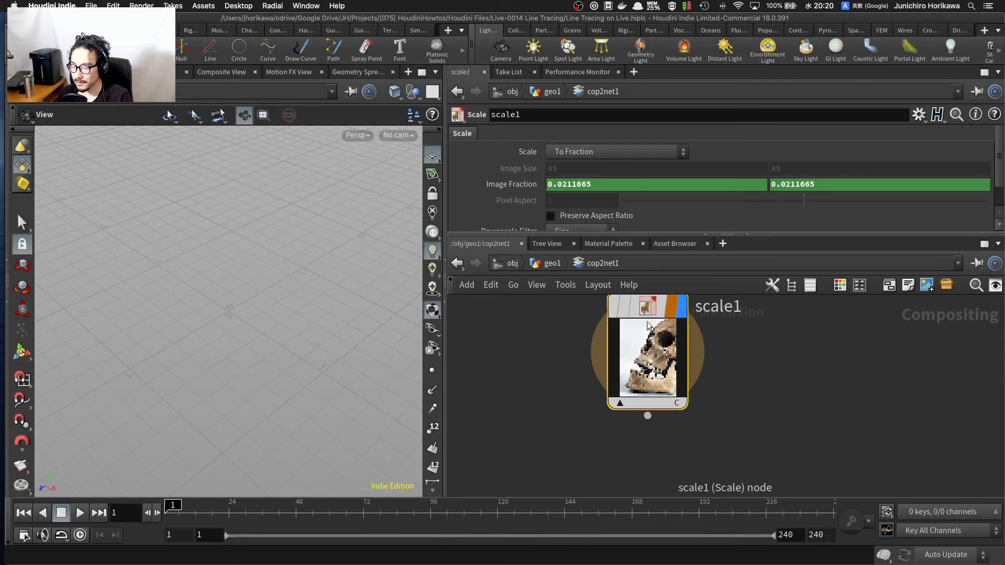
{"action": "left_click_drag", "start_coordinate": [647, 320], "coordinate": [643, 326]}
{"action": "middle_click_drag", "start_coordinate": [653, 437], "coordinate": [634, 460]}
{"action": "scroll", "coordinate": [648, 440], "scroll_direction": "down", "scroll_amount": 1}
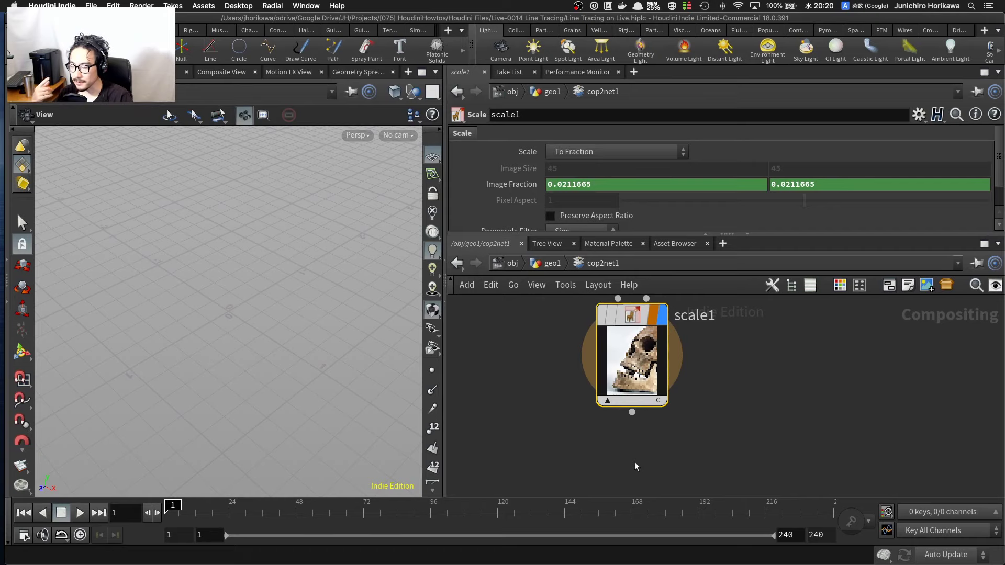
Step: Append a Mono node below scale1, position it in the chain and inspect its grayscale picture
{"action": "key", "text": "Tab"}
{"action": "type", "text": "mono"}
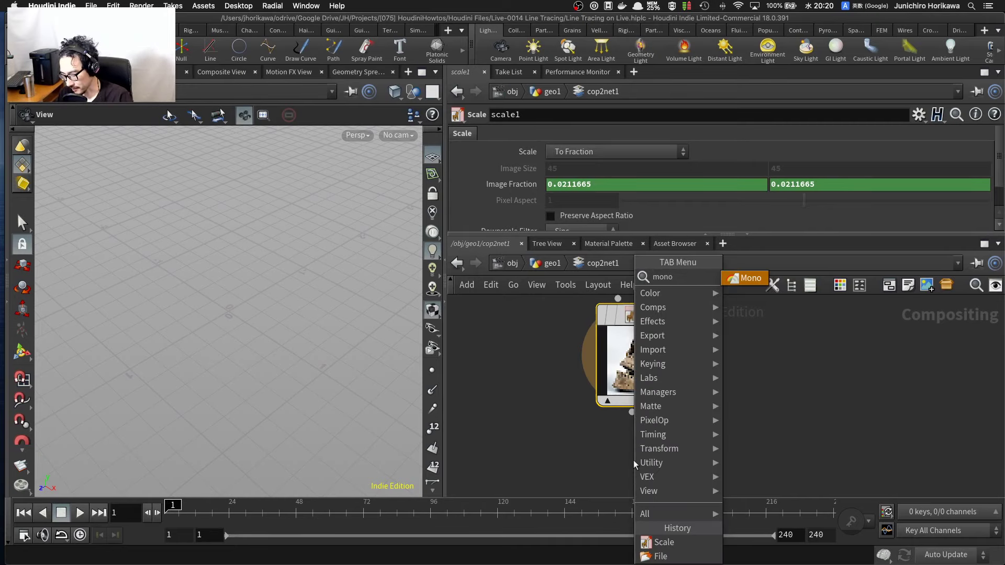
{"action": "key", "text": "Return"}
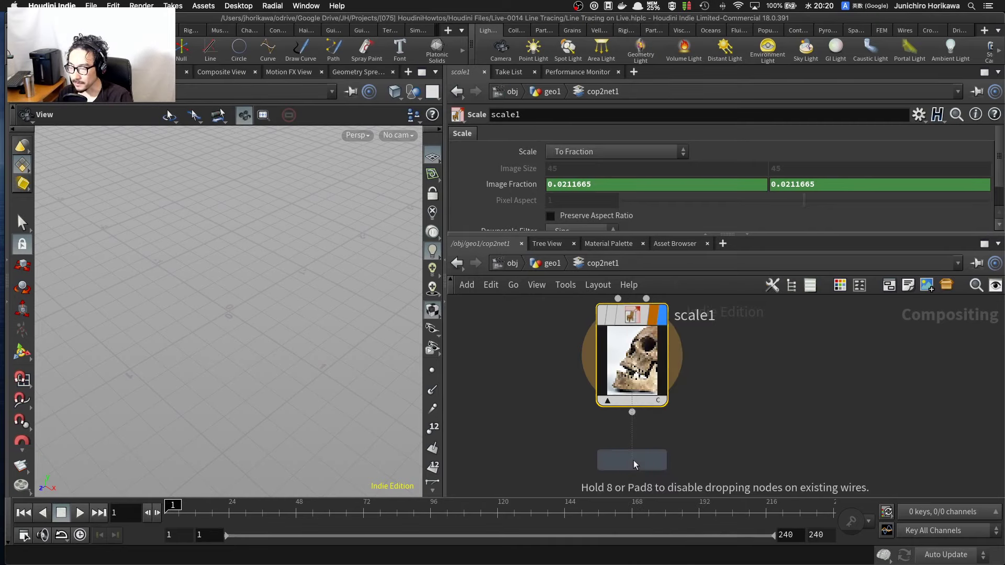
{"action": "left_click", "coordinate": [634, 461]}
{"action": "middle_click_drag", "start_coordinate": [690, 434], "coordinate": [690, 390]}
{"action": "left_click_drag", "start_coordinate": [636, 377], "coordinate": [622, 409]}
{"action": "middle_click_drag", "start_coordinate": [677, 427], "coordinate": [691, 364]}
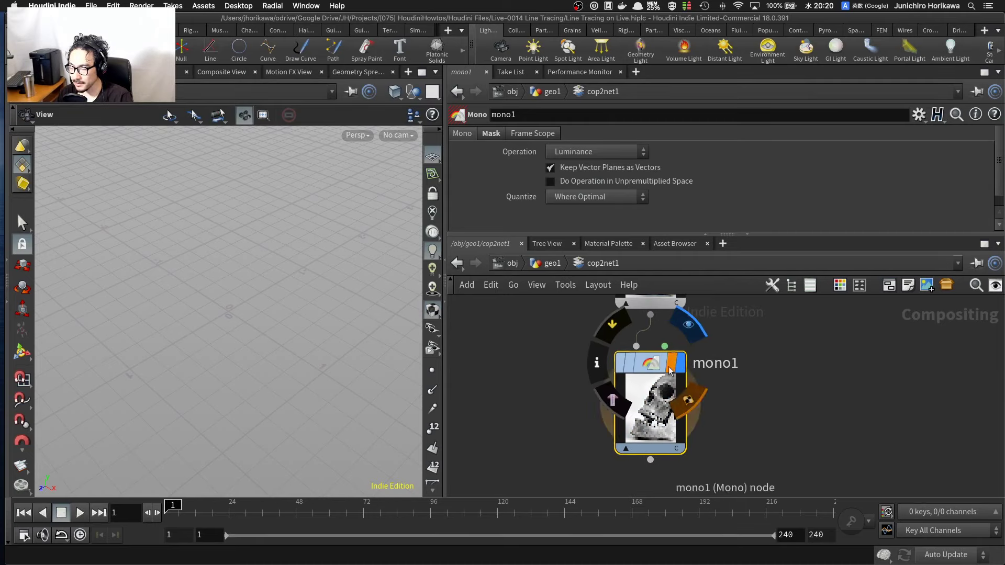
{"action": "left_click_drag", "start_coordinate": [659, 368], "coordinate": [658, 373]}
{"action": "scroll", "coordinate": [698, 426], "scroll_direction": "up", "scroll_amount": 3}
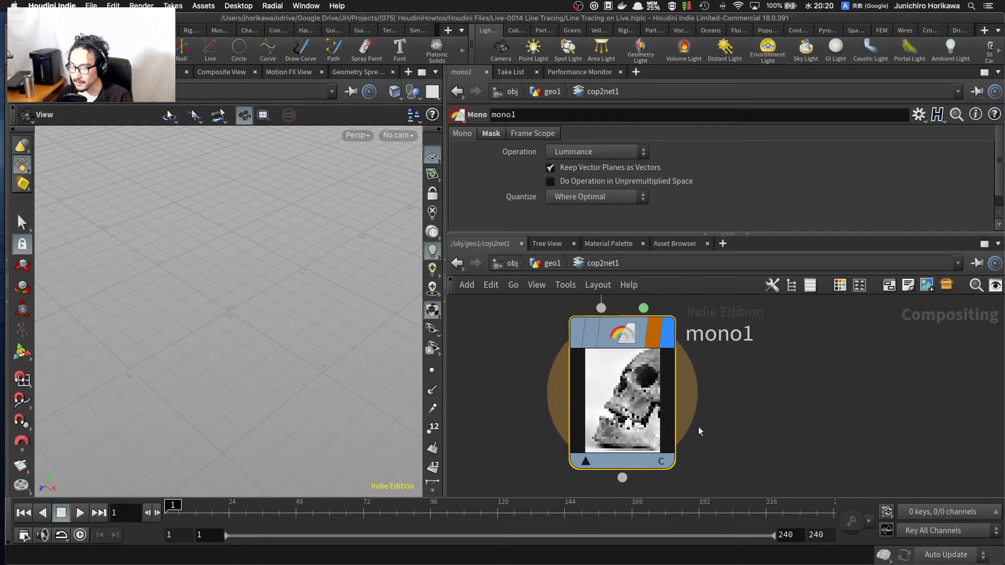
{"action": "scroll", "coordinate": [639, 389], "scroll_direction": "down", "scroll_amount": 4}
{"action": "scroll", "coordinate": [647, 401], "scroll_direction": "up", "scroll_amount": 4}
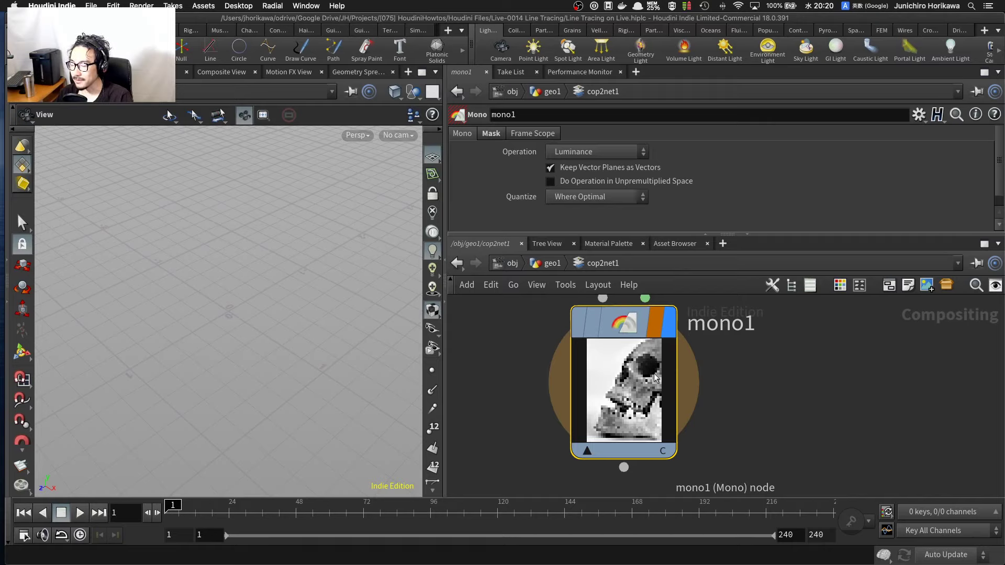
Step: Save the Line Tracing scene file with the Mono node in place beneath scale1
{"action": "scroll", "coordinate": [656, 378], "scroll_direction": "down", "scroll_amount": 2}
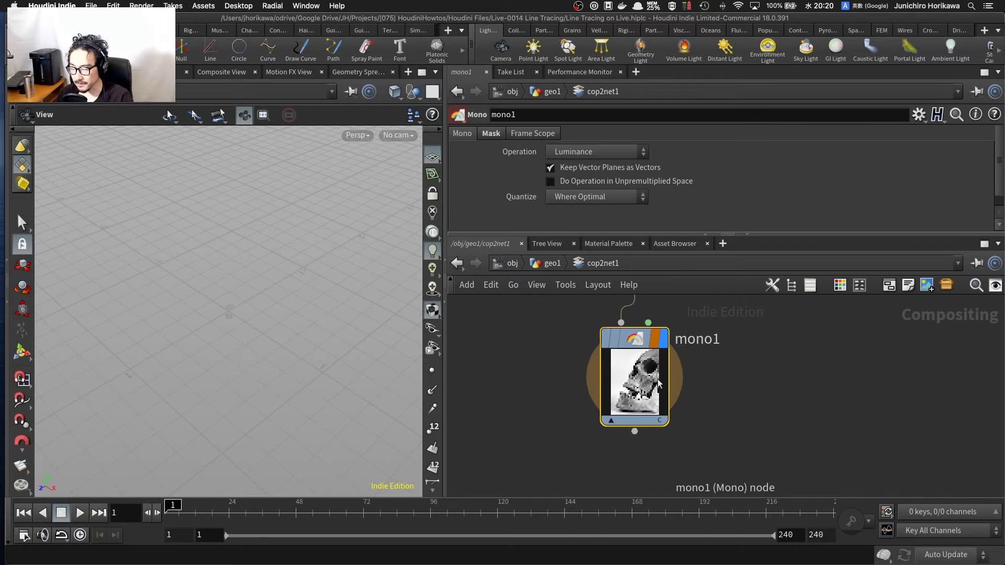
{"action": "scroll", "coordinate": [717, 414], "scroll_direction": "down", "scroll_amount": 3}
{"action": "key", "text": "super+s"}
{"action": "left_click_drag", "start_coordinate": [656, 364], "coordinate": [657, 365]}
{"action": "middle_click_drag", "start_coordinate": [740, 407], "coordinate": [745, 421]}
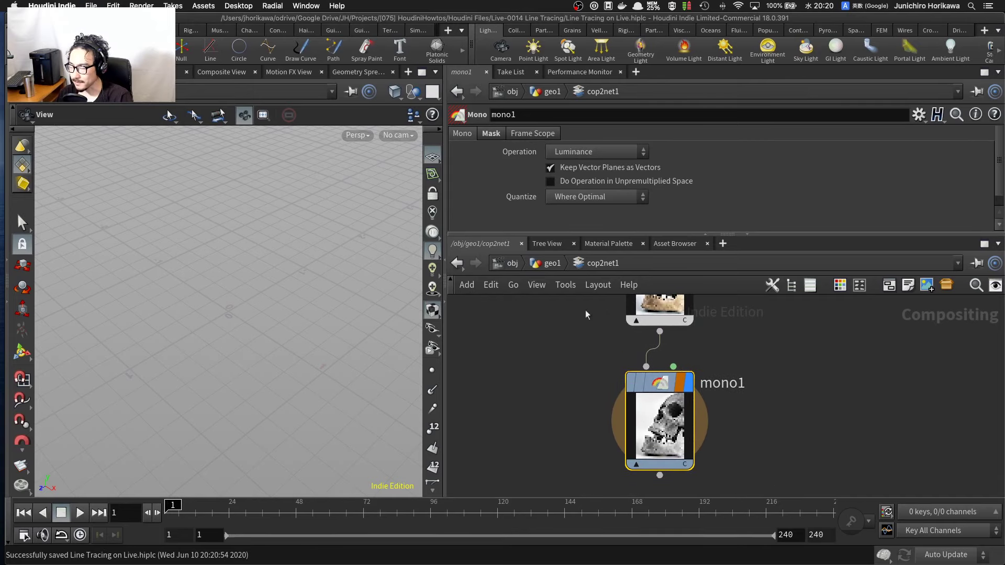
Step: Return to the geo1 network, display cop2net1, and examine its grayscale image mesh up close
{"action": "left_click", "coordinate": [548, 266]}
{"action": "mouse_move", "coordinate": [740, 357]}
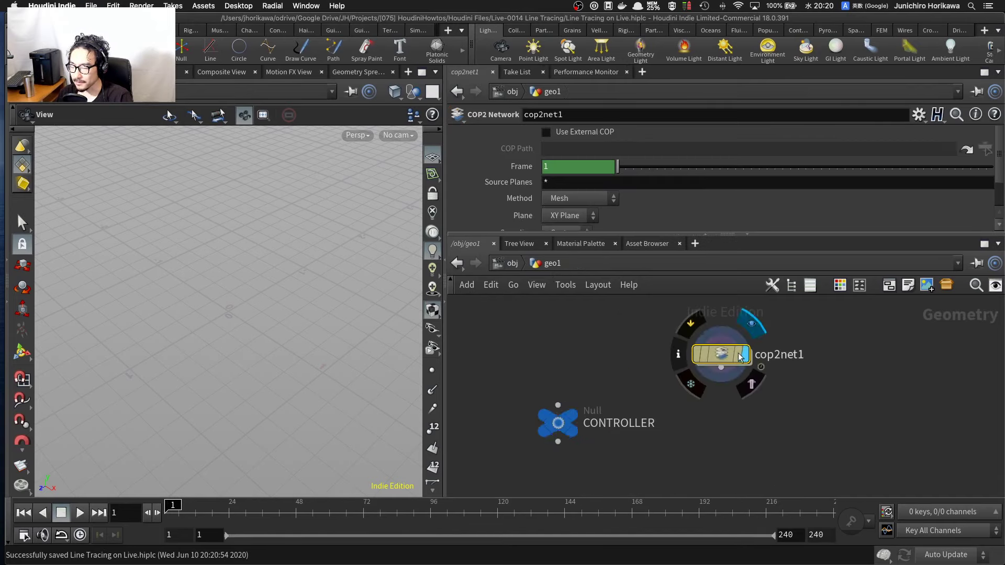
{"action": "left_click", "coordinate": [739, 357]}
{"action": "left_click_drag", "start_coordinate": [725, 354], "coordinate": [721, 351]}
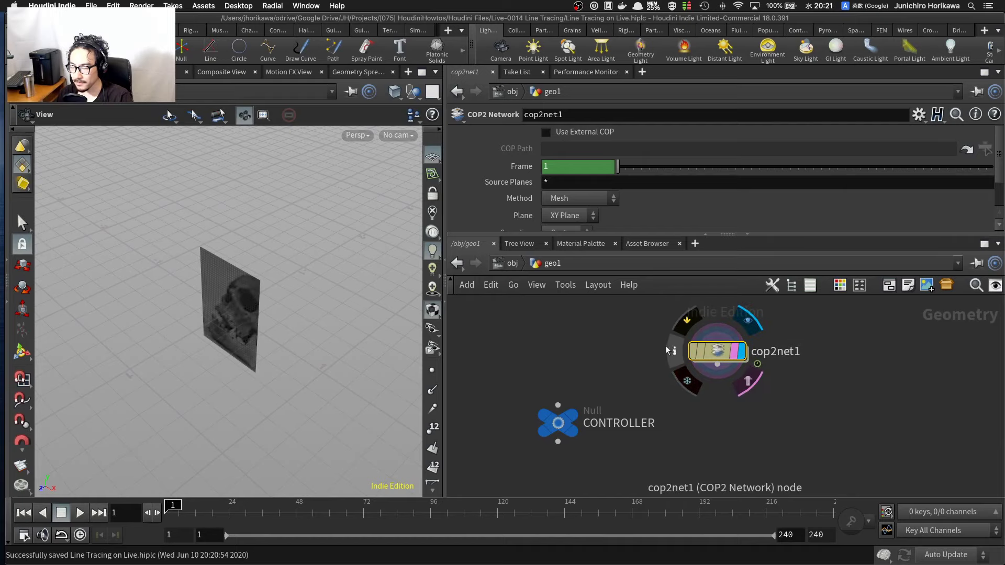
{"action": "right_click_drag", "start_coordinate": [235, 333], "coordinate": [338, 330]}
{"action": "left_click_drag", "start_coordinate": [285, 355], "coordinate": [325, 330]}
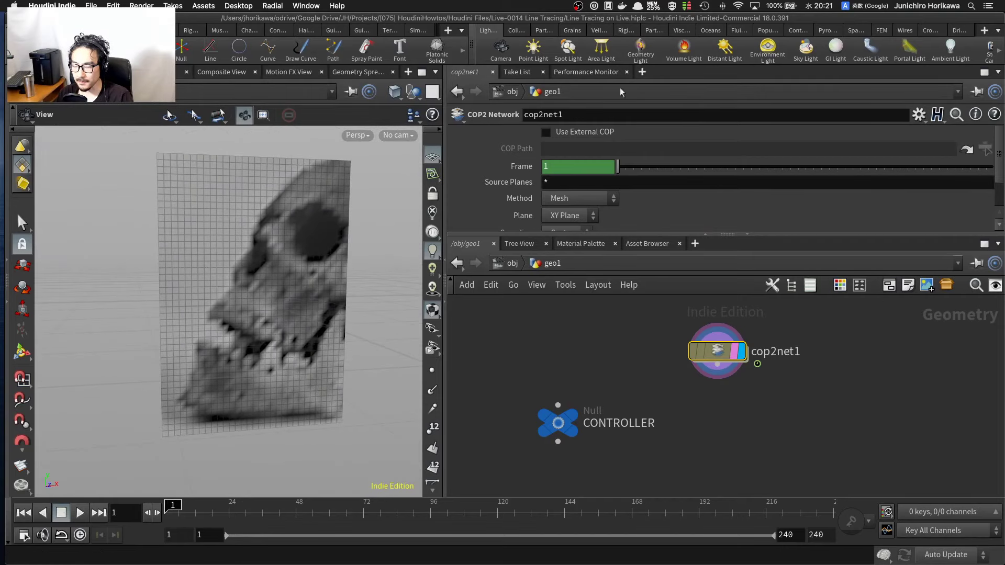
Step: Add a Geometry Spreadsheet beside the parameter pane and enlarge it to read the mesh points' position and Cd values
{"action": "left_click", "coordinate": [647, 75]}
{"action": "mouse_move", "coordinate": [691, 101]}
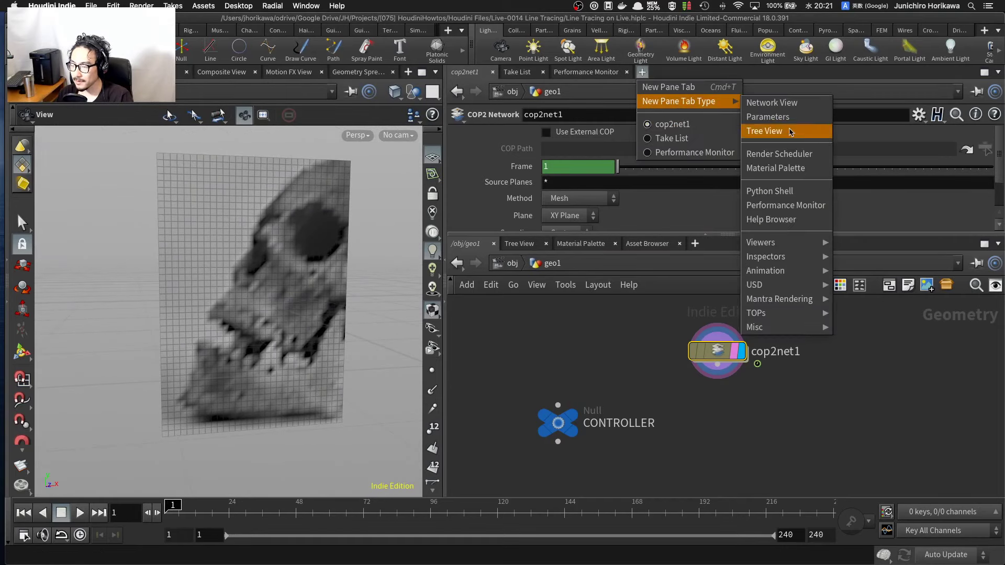
{"action": "mouse_move", "coordinate": [811, 256]}
{"action": "left_click", "coordinate": [851, 256]}
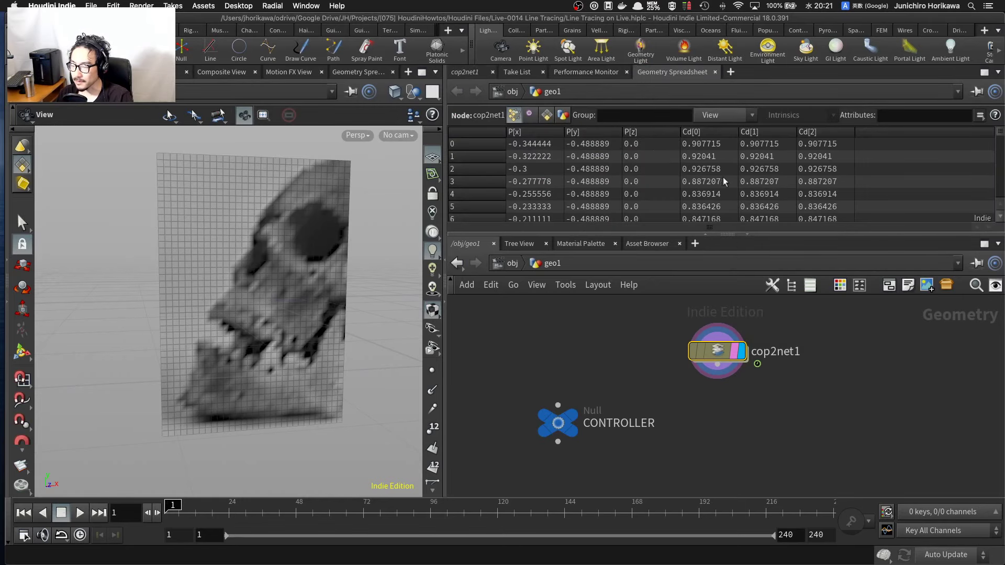
{"action": "left_click_drag", "start_coordinate": [750, 237], "coordinate": [749, 343]}
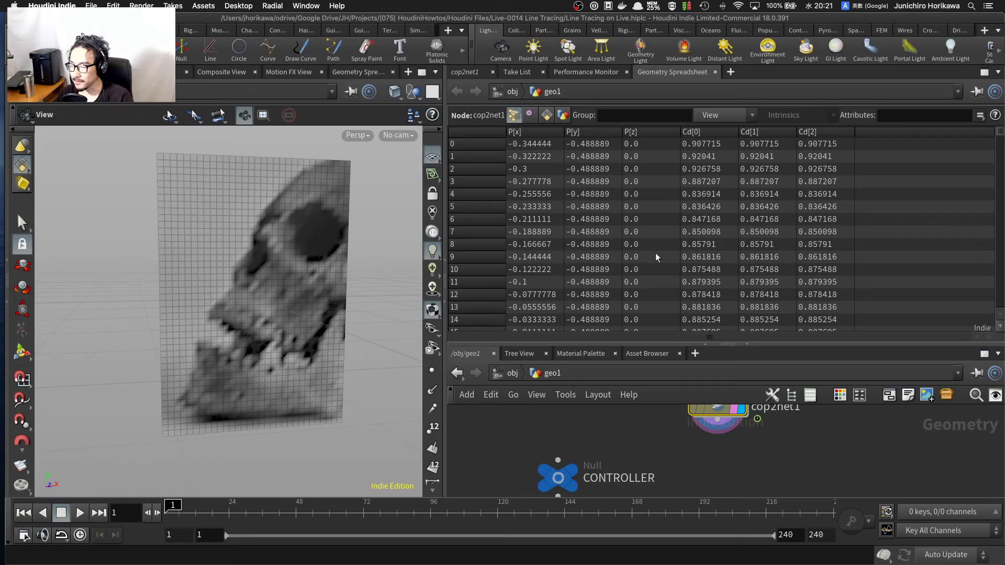
Step: Reduce the height of the Geometry Spreadsheet pane and move the CONTROLLER null farther from cop2net1
{"action": "left_click_drag", "start_coordinate": [296, 268], "coordinate": [316, 275]}
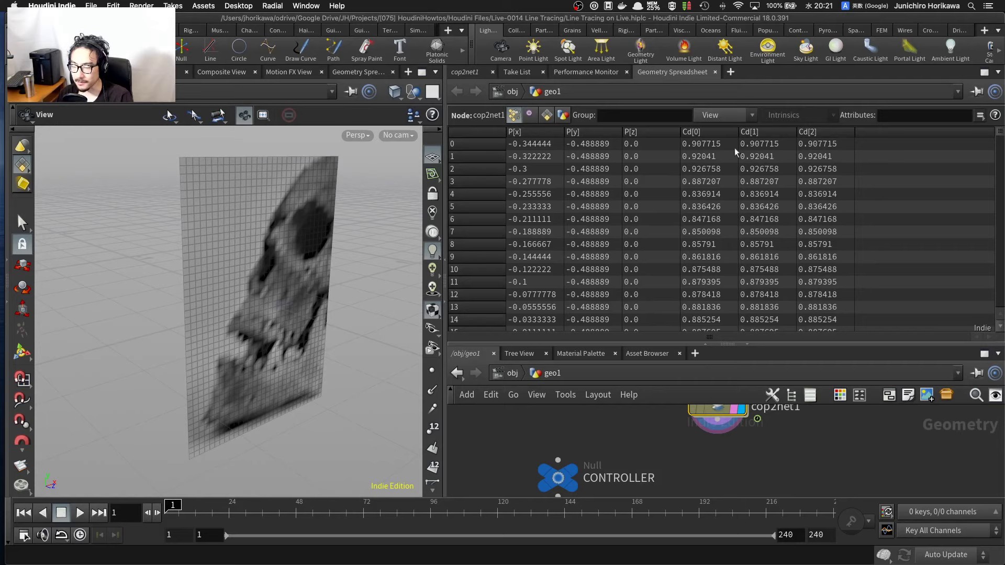
{"action": "left_click_drag", "start_coordinate": [399, 235], "coordinate": [357, 238]}
{"action": "left_click_drag", "start_coordinate": [595, 343], "coordinate": [595, 270]}
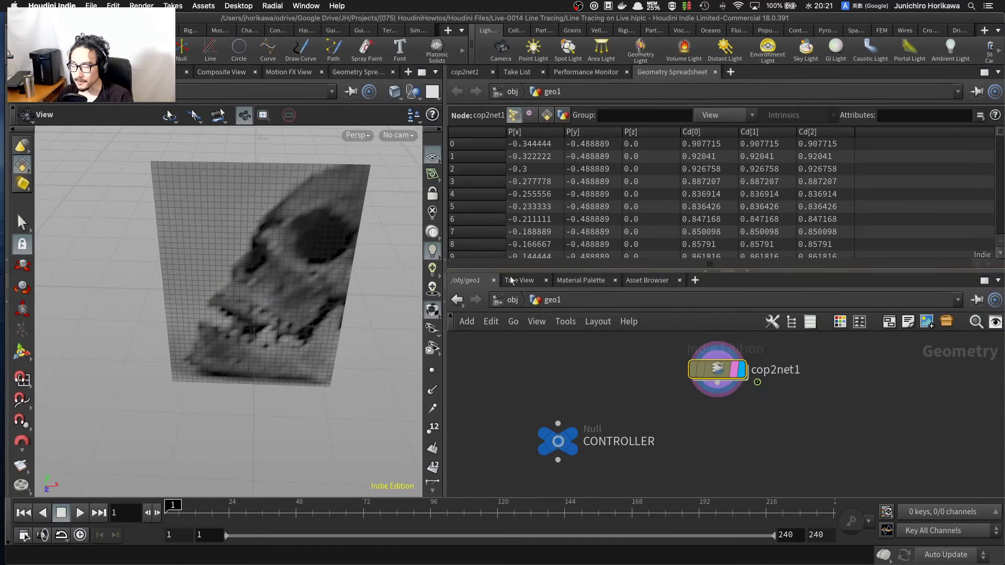
{"action": "left_click_drag", "start_coordinate": [346, 251], "coordinate": [344, 291]}
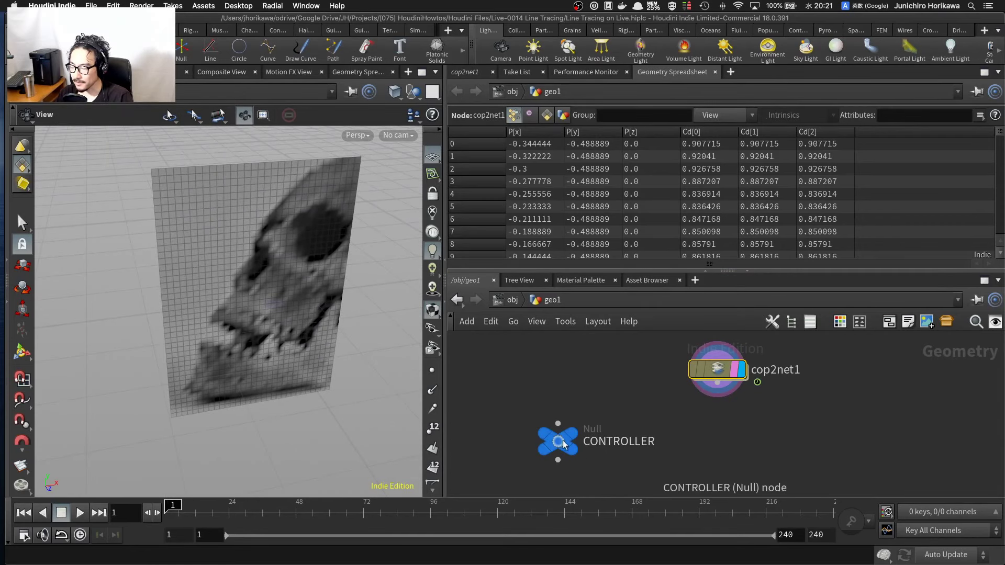
{"action": "left_click_drag", "start_coordinate": [555, 427], "coordinate": [518, 438]}
{"action": "left_click_drag", "start_coordinate": [357, 407], "coordinate": [251, 393]}
{"action": "key", "text": "Tab"}
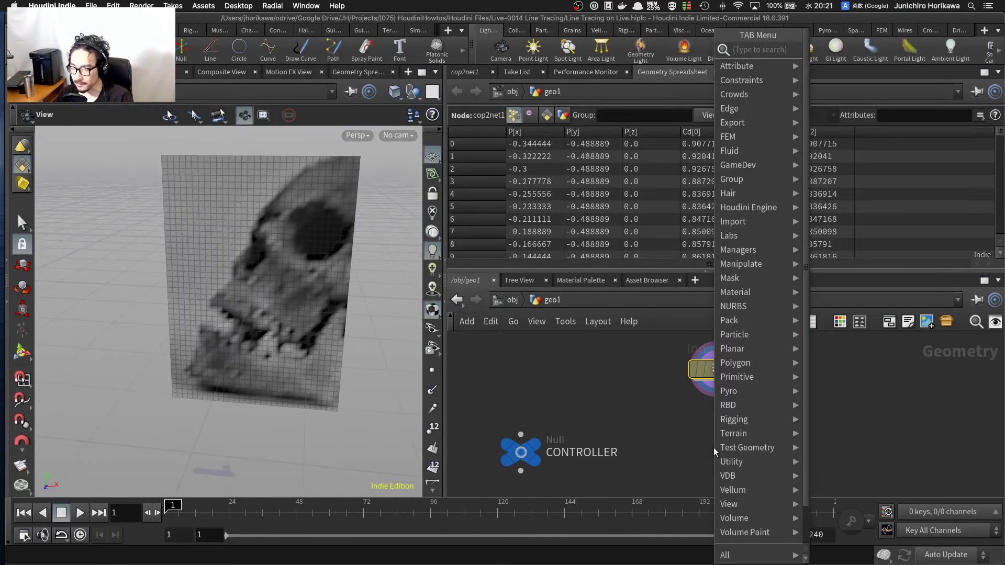
{"action": "type", "text": "tra"}
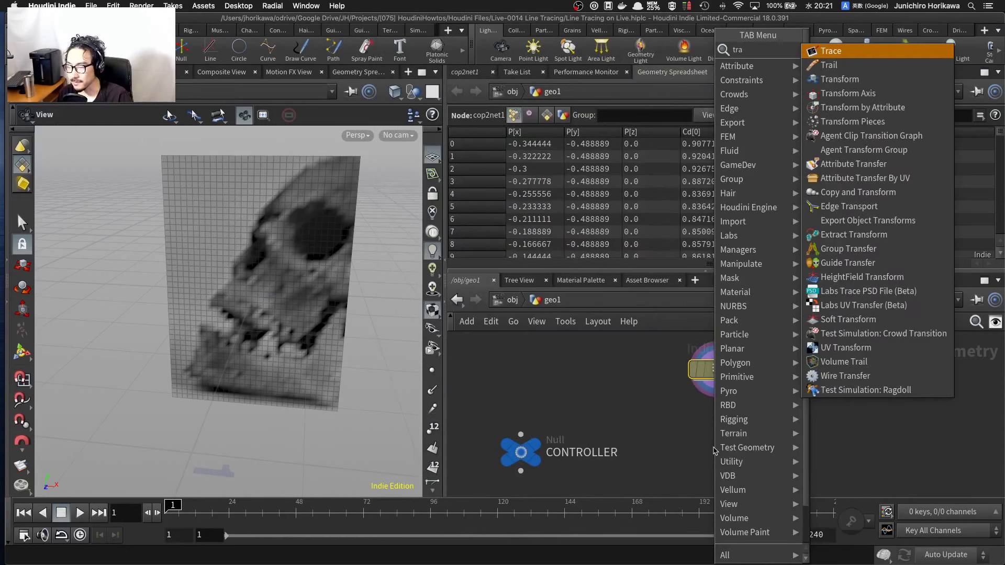
{"action": "key", "text": "Escape"}
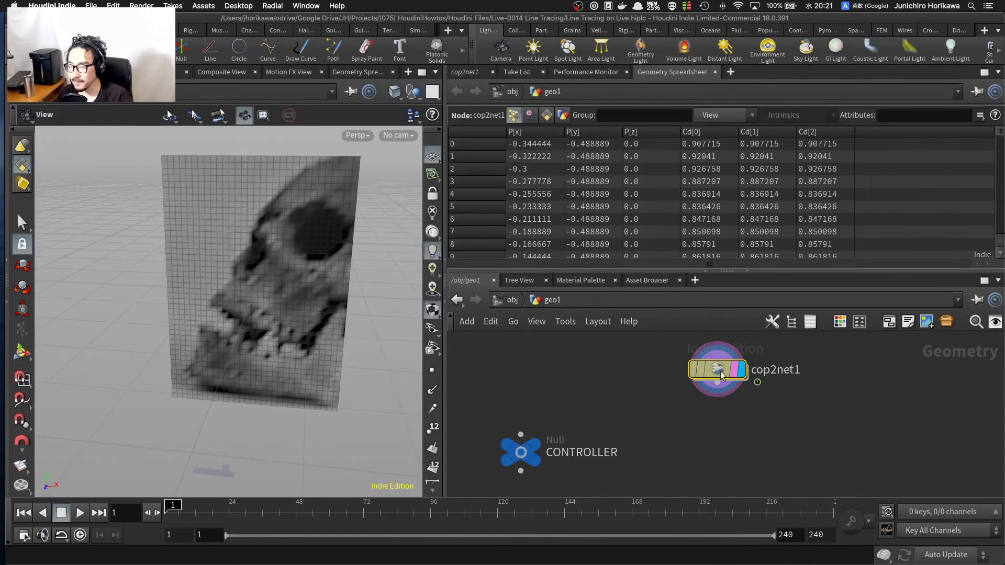
Step: Set cop2net1's Plane to ZX Plane so the image mesh lies on the ground, and enlarge the parameter area
{"action": "left_click", "coordinate": [469, 74]}
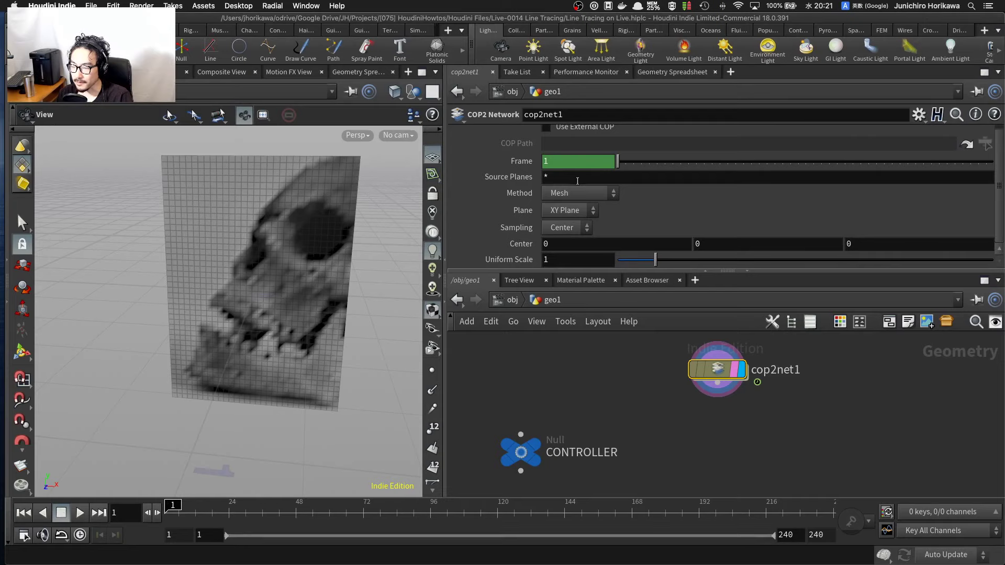
{"action": "left_click", "coordinate": [568, 212]}
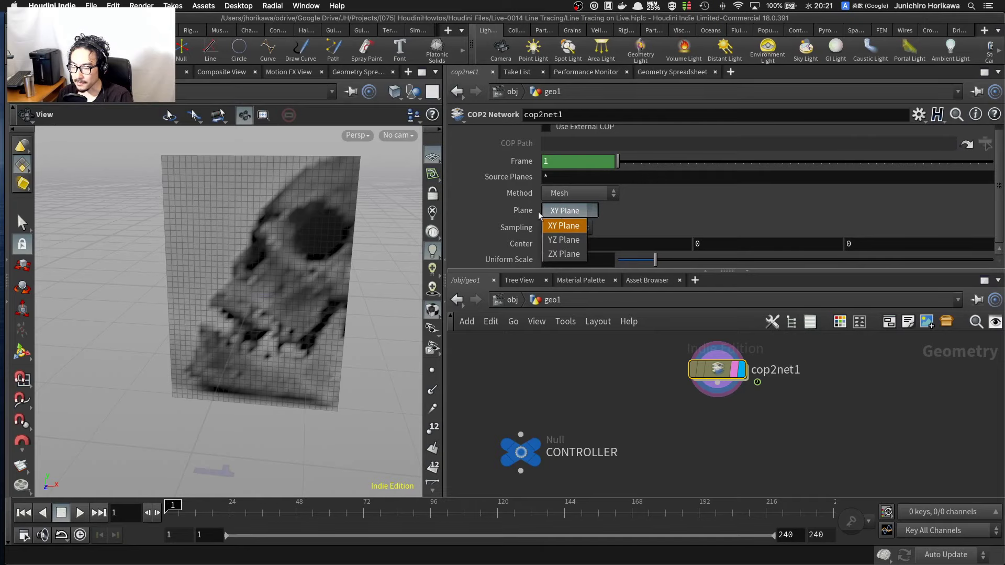
{"action": "key", "text": "Escape"}
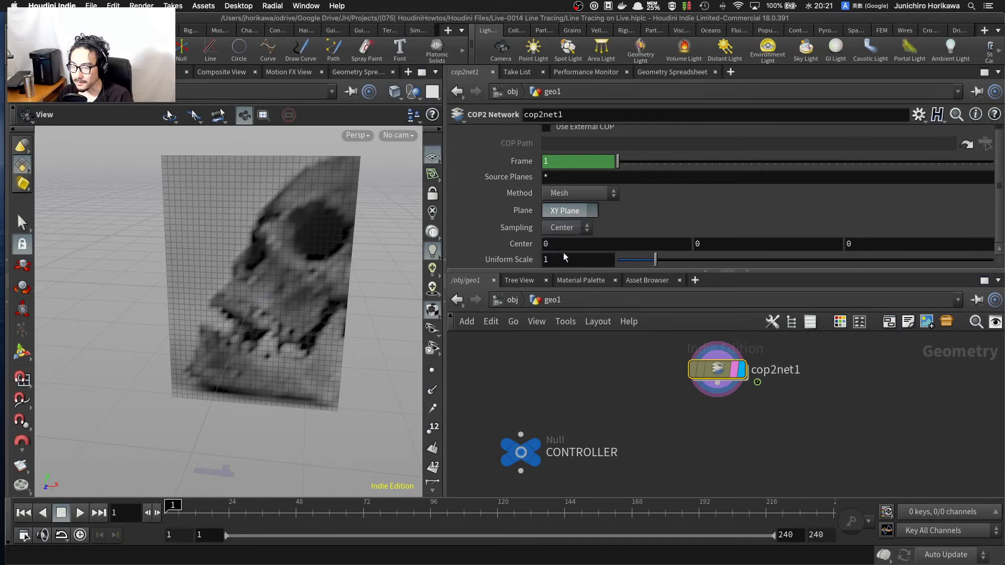
{"action": "left_click_drag", "start_coordinate": [296, 330], "coordinate": [296, 294]}
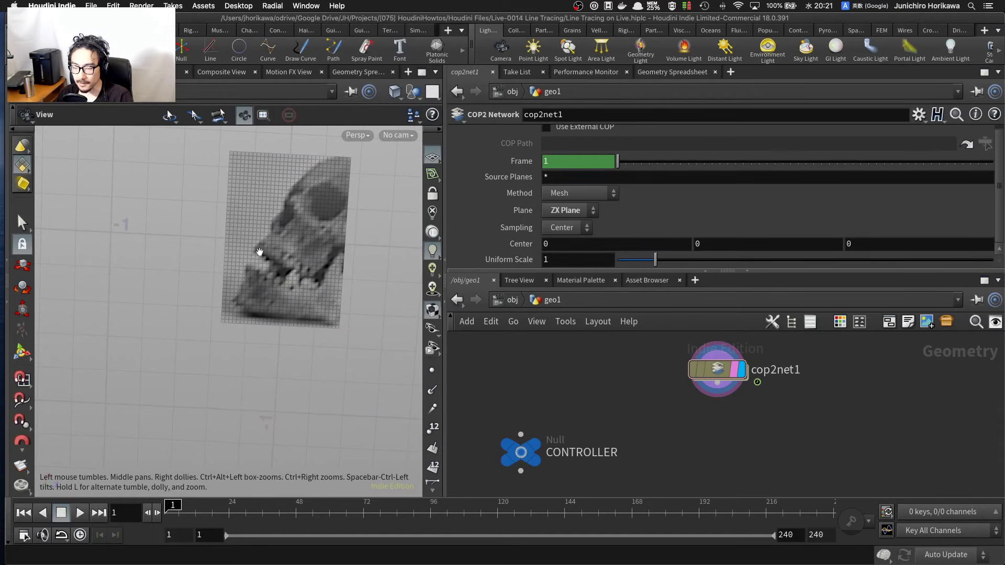
{"action": "mouse_move", "coordinate": [251, 290]}
{"action": "left_mouse_down"}
{"action": "mouse_move", "coordinate": [230, 274]}
{"action": "mouse_move", "coordinate": [246, 279]}
{"action": "left_mouse_up"}
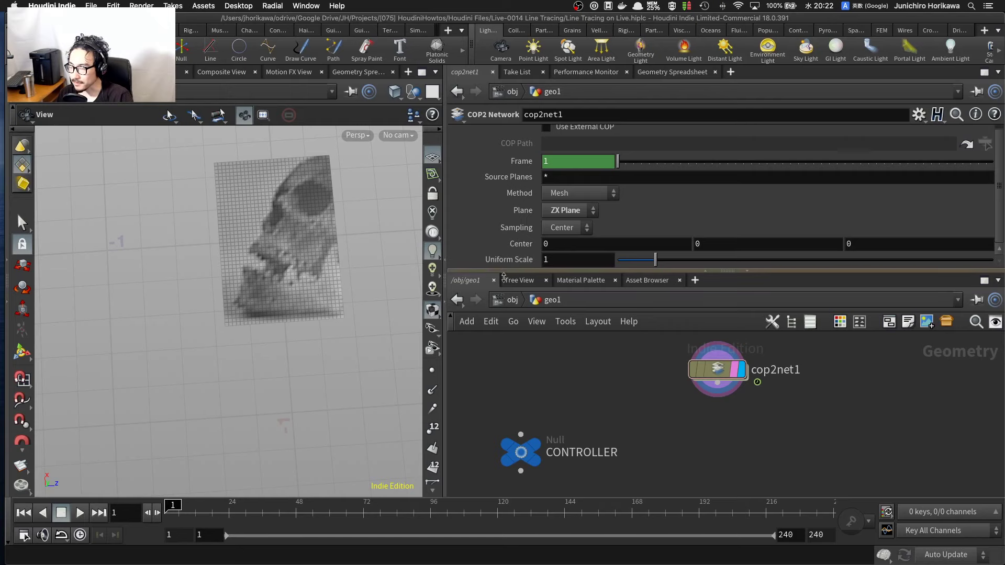
{"action": "left_click_drag", "start_coordinate": [502, 271], "coordinate": [501, 293]}
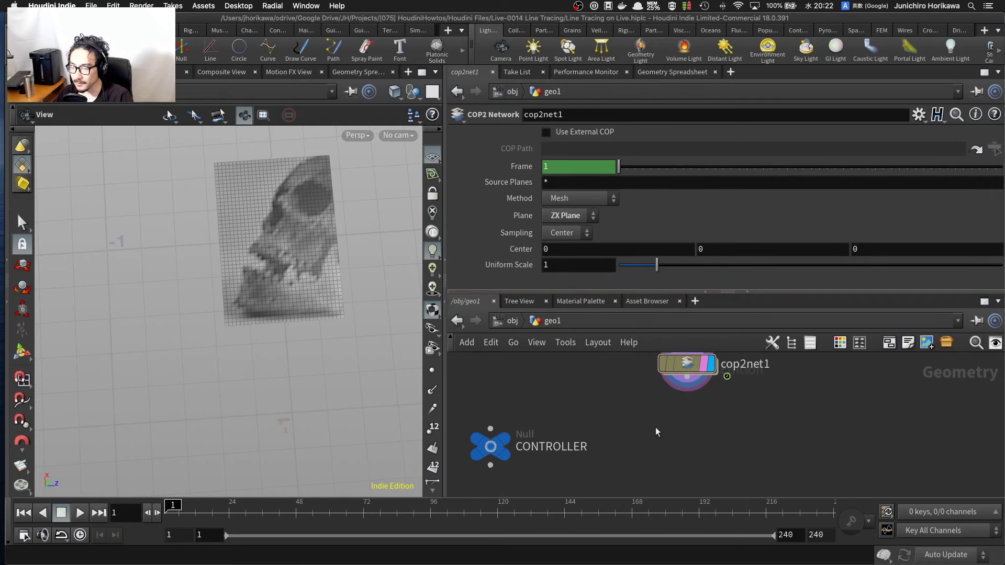
Step: Add a Transform node below cop2net1, connect cop2net1's output to it and display its result
{"action": "key", "text": "Tab"}
{"action": "type", "text": "tras"}
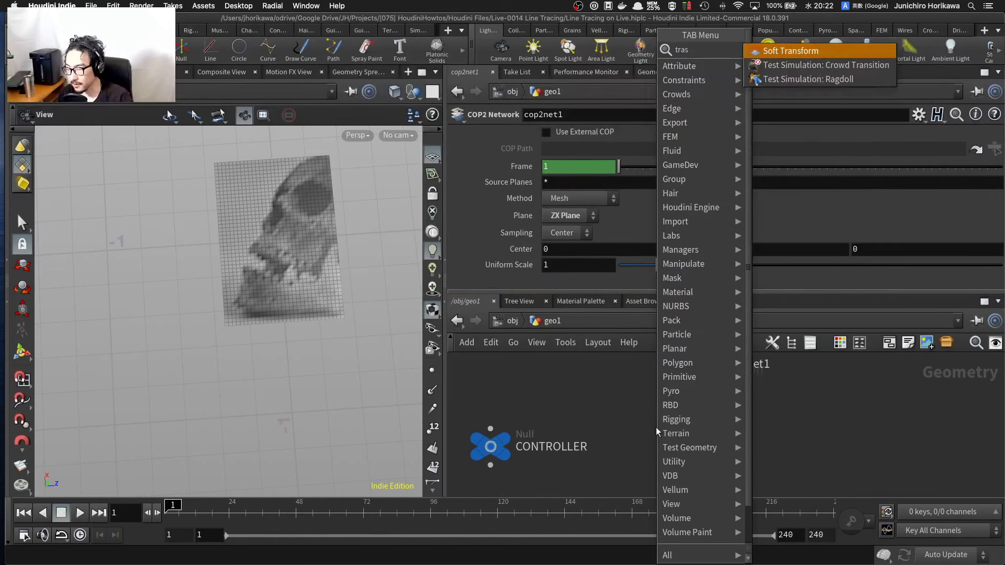
{"action": "key", "text": "BackSpace"}
{"action": "type", "text": "ns"}
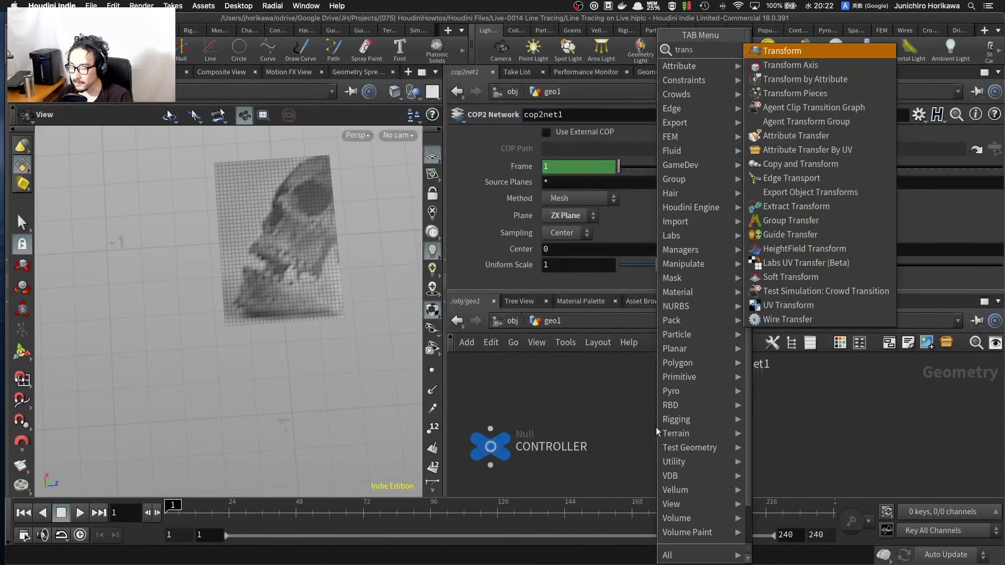
{"action": "key", "text": "Return"}
{"action": "left_click", "coordinate": [687, 438]}
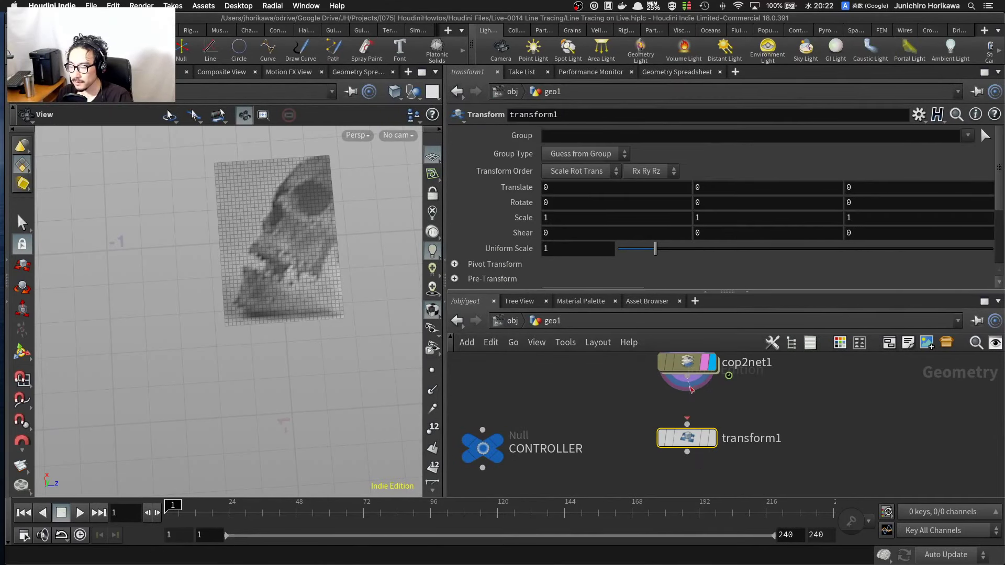
{"action": "left_click_drag", "start_coordinate": [691, 390], "coordinate": [688, 416]}
{"action": "left_click", "coordinate": [713, 415]}
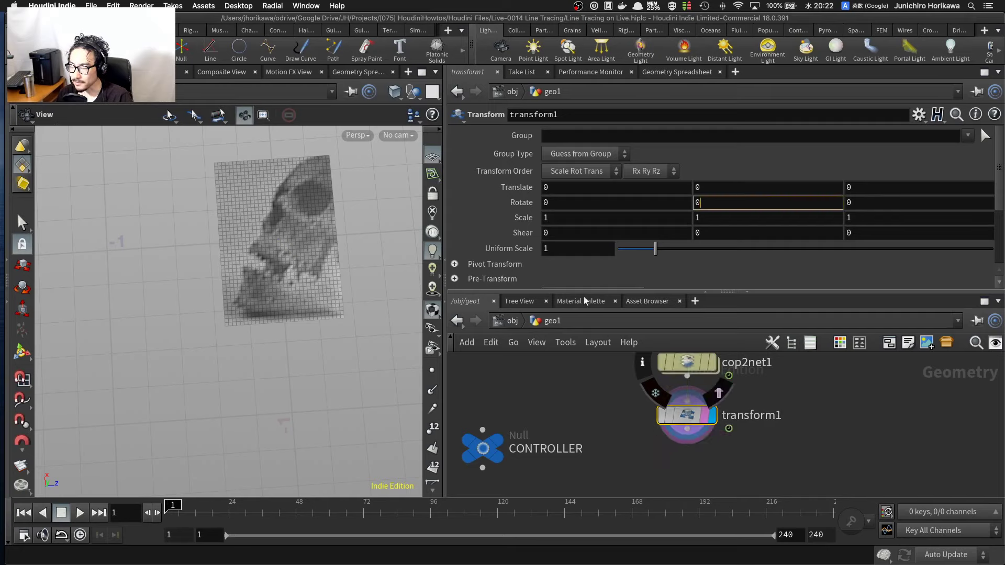
Step: Switch the viewport to the Top view and frame the whole image mesh
{"action": "left_click", "coordinate": [356, 135]}
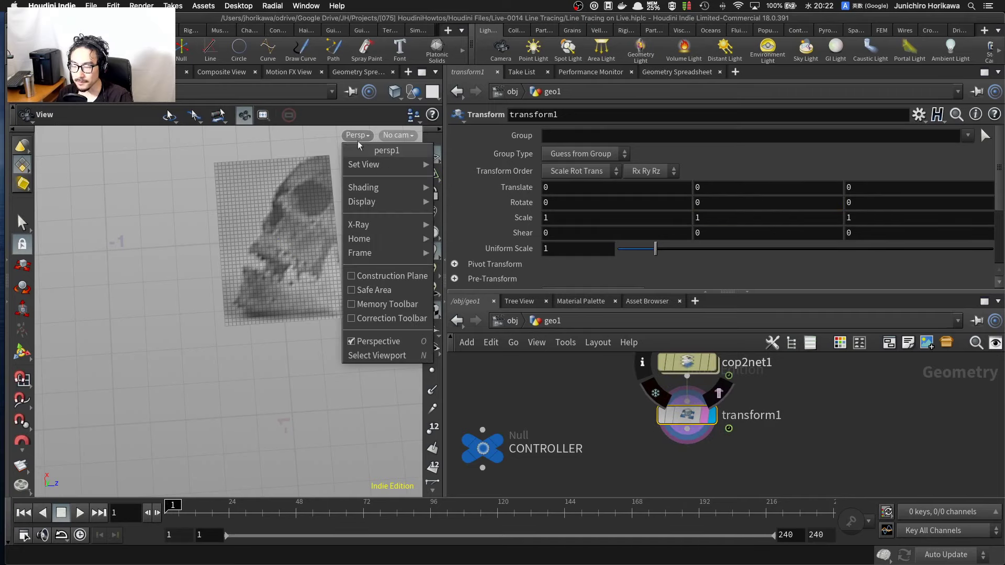
{"action": "mouse_move", "coordinate": [360, 167]}
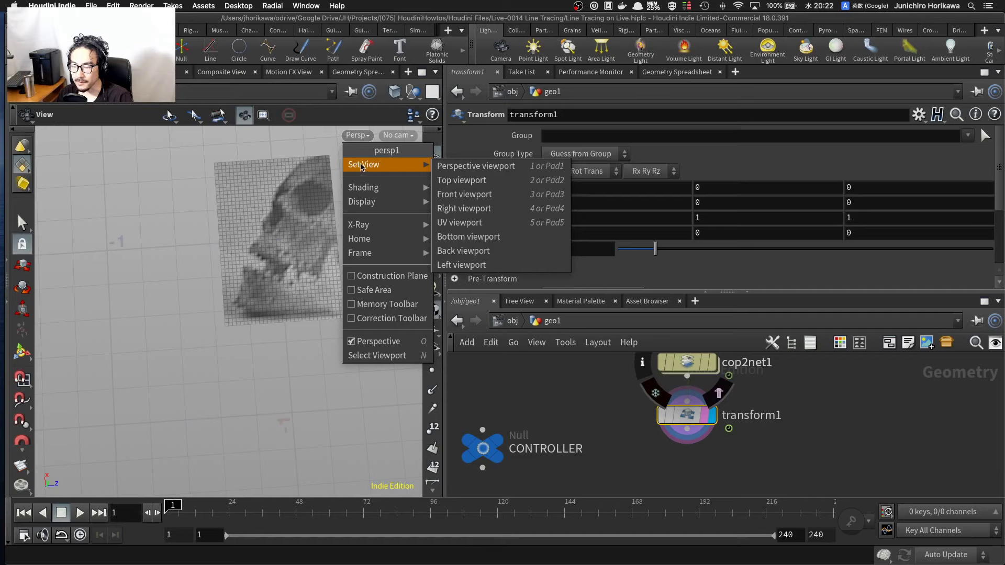
{"action": "left_click", "coordinate": [475, 181]}
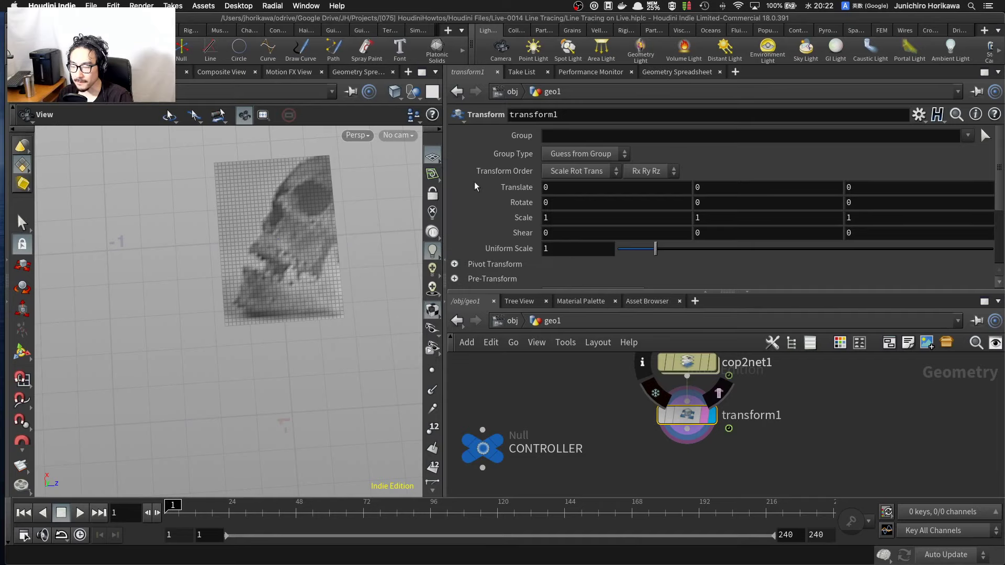
{"action": "right_click", "coordinate": [331, 235]}
{"action": "left_click", "coordinate": [299, 189]}
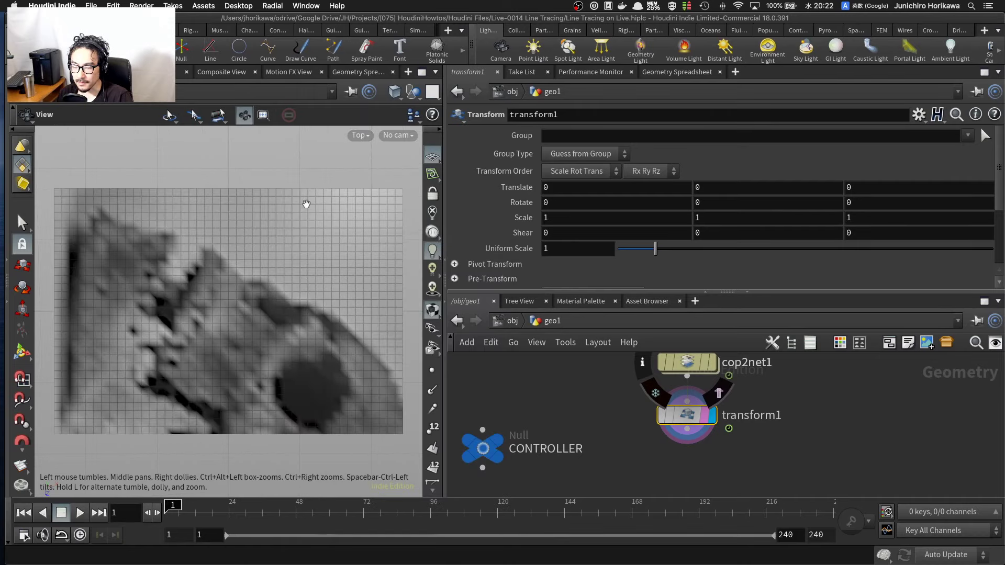
{"action": "right_click_drag", "start_coordinate": [308, 205], "coordinate": [227, 232]}
{"action": "middle_click_drag", "start_coordinate": [256, 235], "coordinate": [256, 277]}
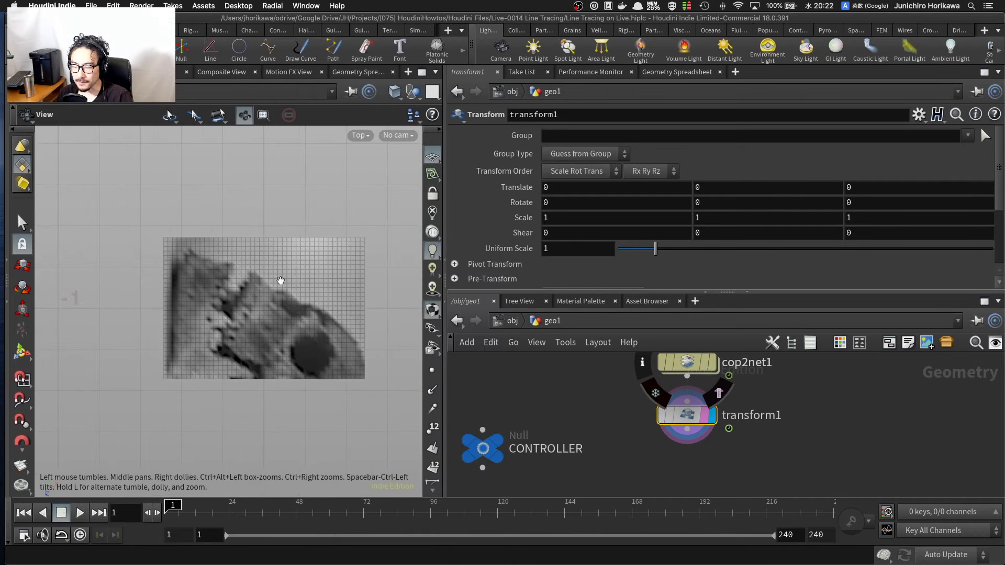
Step: Try to turn the image mesh upright by setting transform1's Y rotation to -90
{"action": "left_click", "coordinate": [707, 201]}
{"action": "type", "text": "-"}
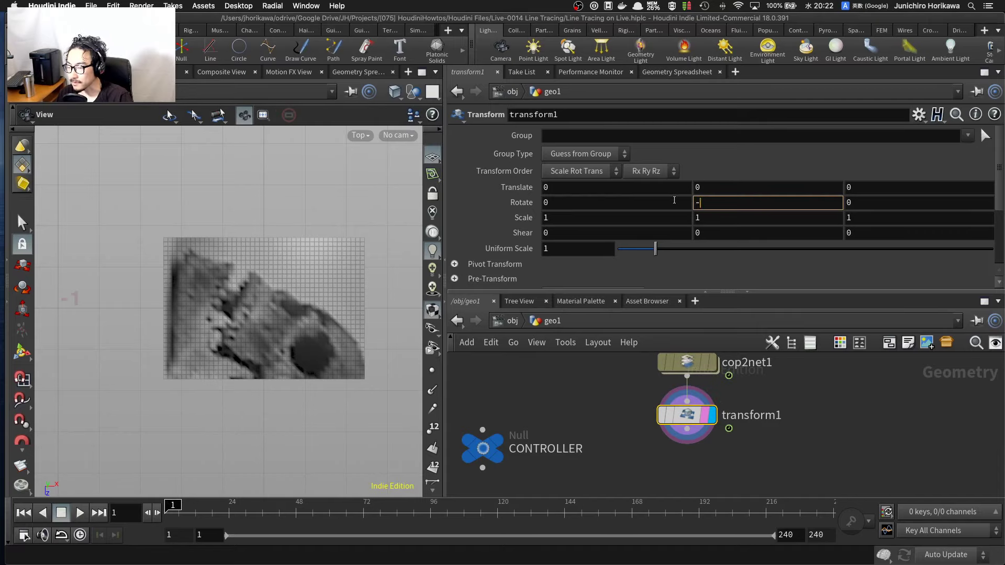
{"action": "type", "text": "8"}
{"action": "key", "text": "BackSpace"}
{"action": "type", "text": "89"}
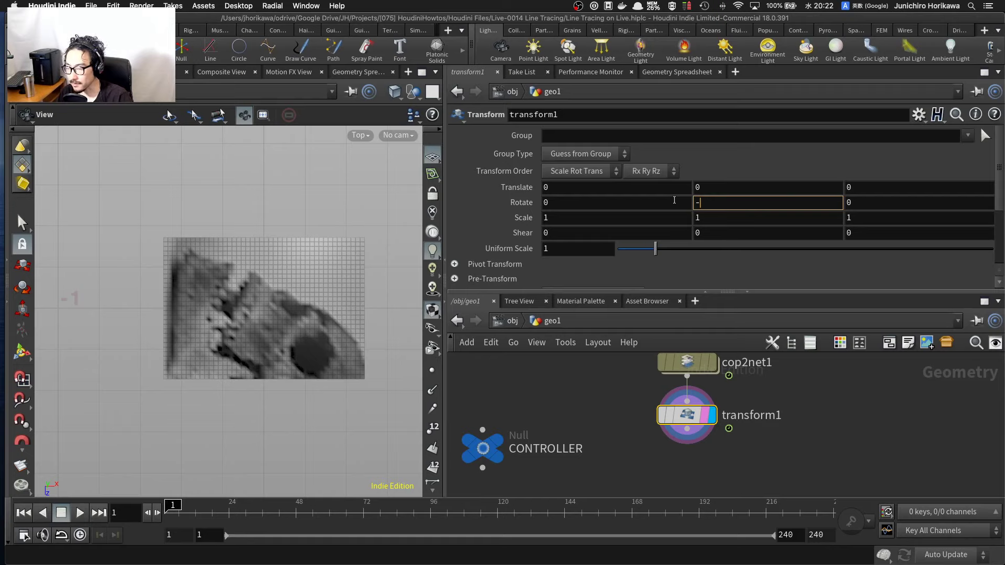
{"action": "type", "text": "90"}
{"action": "key", "text": "BackSpace"}
{"action": "key", "text": "BackSpace"}
{"action": "type", "text": "90"}
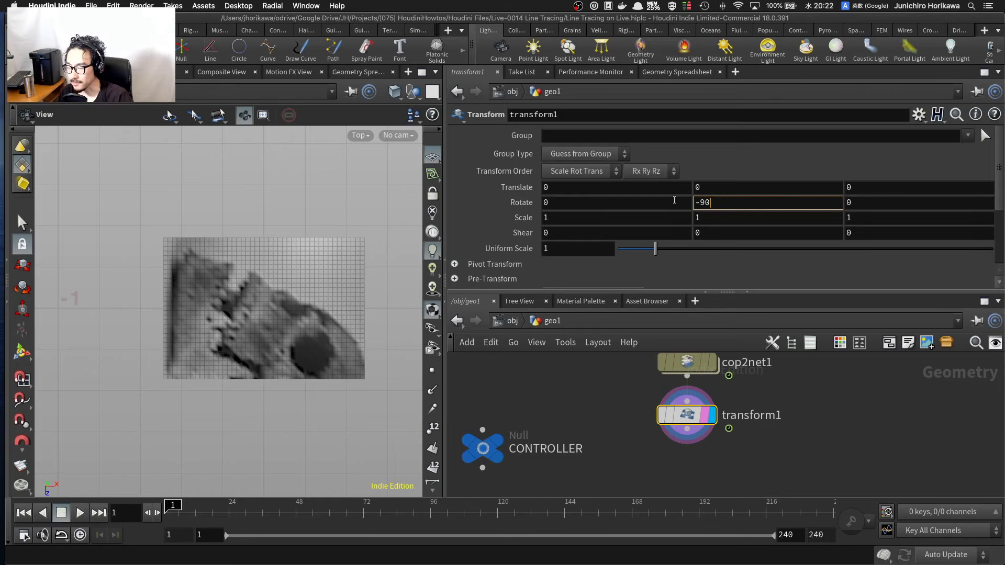
{"action": "key", "text": "Return"}
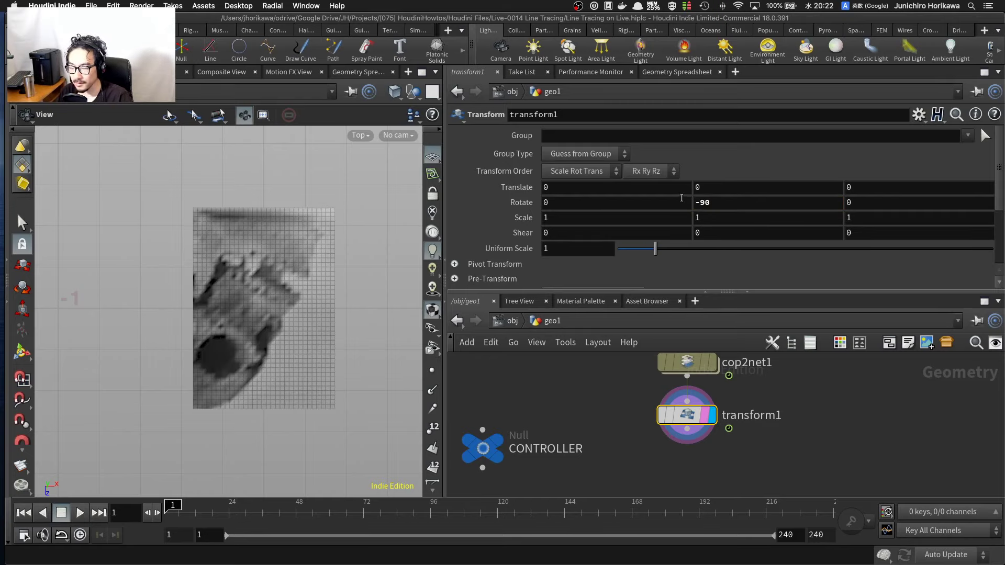
Step: Set transform1's Y rotation to 90
{"action": "left_click", "coordinate": [706, 204]}
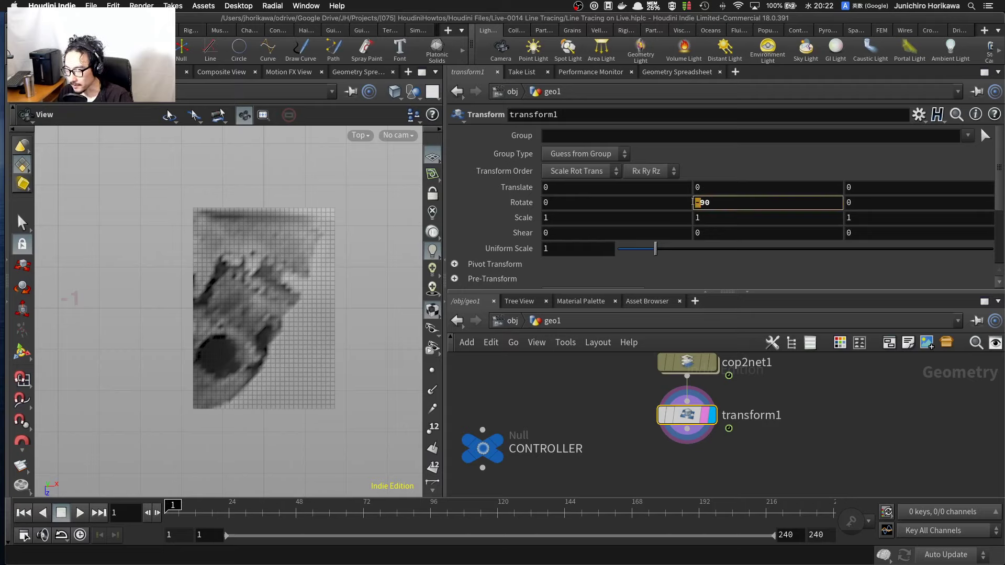
{"action": "key", "text": "Delete"}
{"action": "key", "text": "Return"}
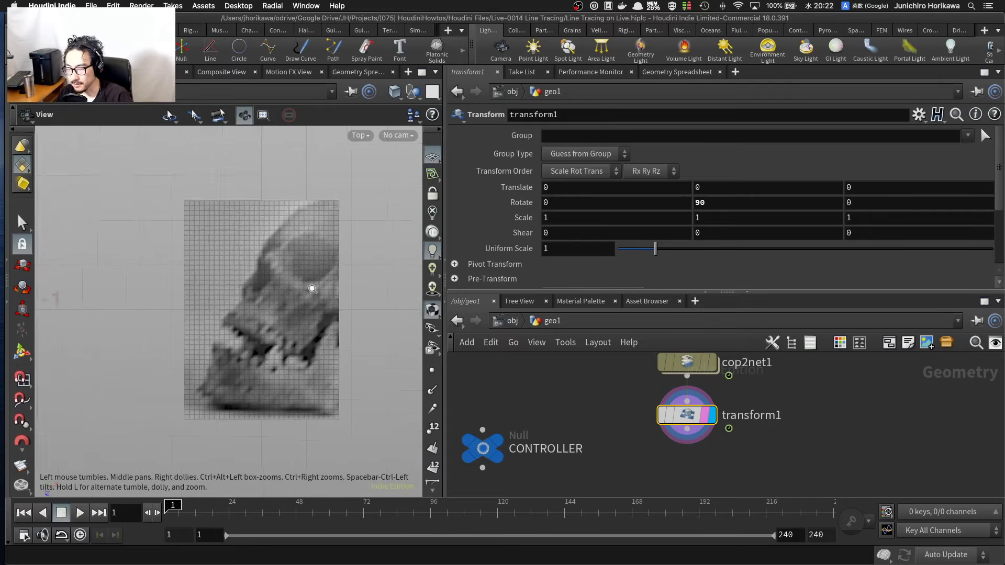
Step: Examine the rotated skull image mesh in the Top view, checking its orientation and the grid density around the skull's outline
{"action": "scroll", "coordinate": [386, 280], "scroll_direction": "up", "scroll_amount": 3}
{"action": "middle_click_drag", "start_coordinate": [365, 280], "coordinate": [364, 277]}
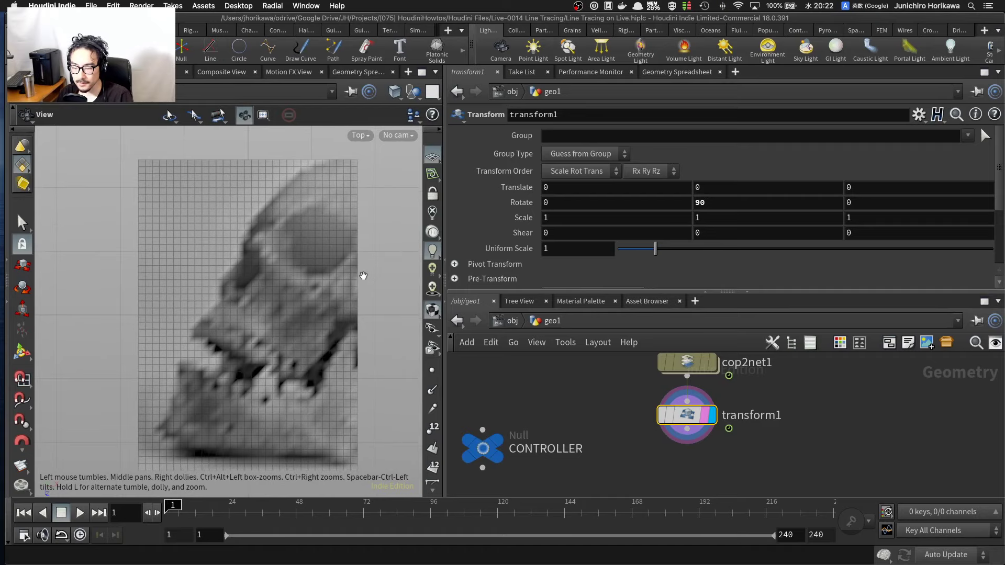
{"action": "left_click", "coordinate": [592, 368]}
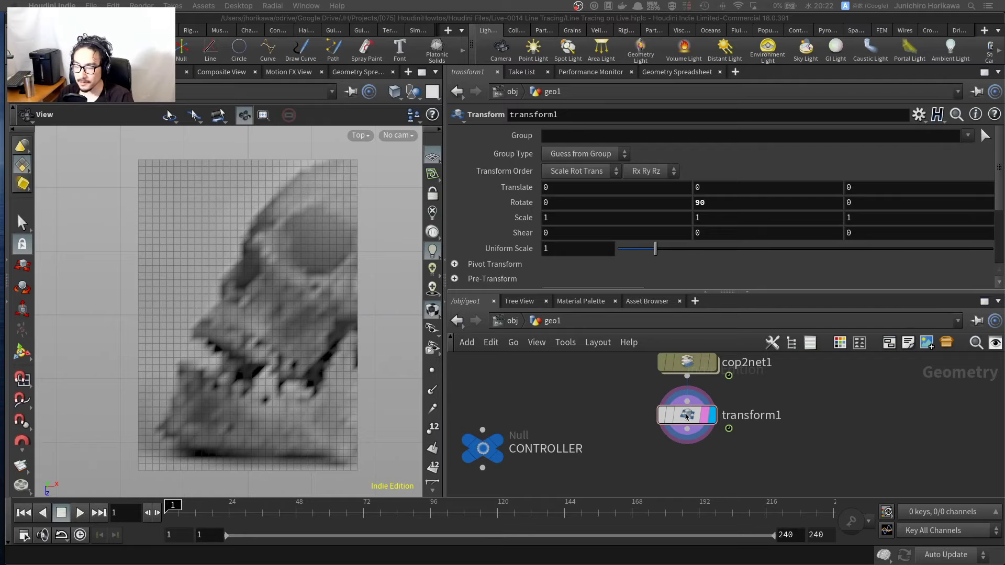
{"action": "mouse_move", "coordinate": [687, 416]}
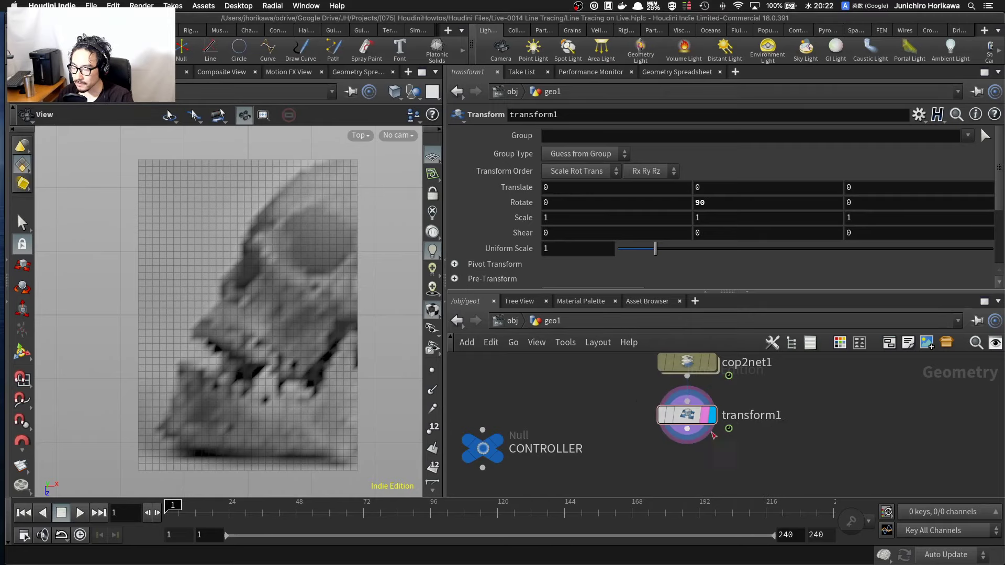
{"action": "middle_click", "coordinate": [694, 422]}
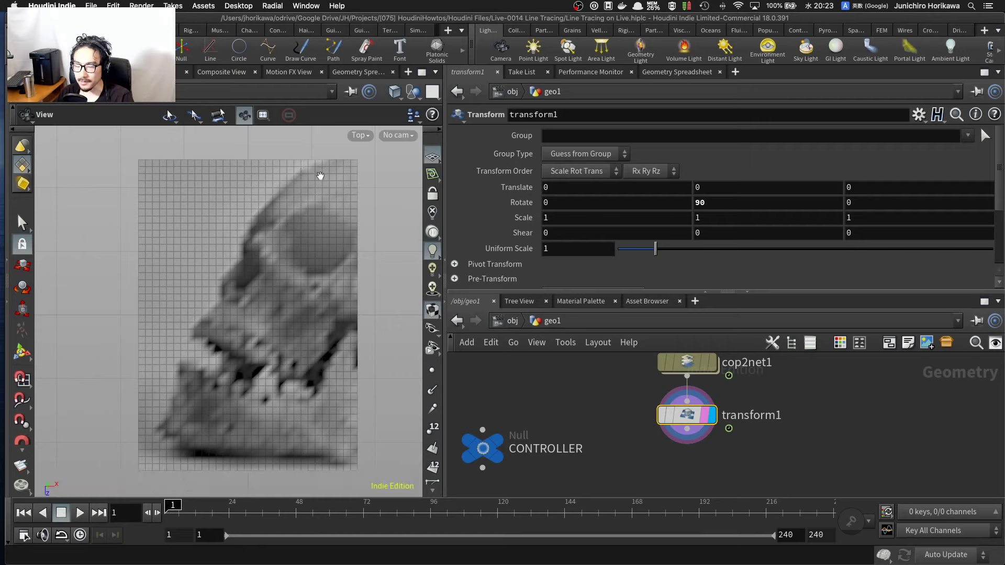
{"action": "scroll", "coordinate": [258, 288], "scroll_direction": "down", "scroll_amount": 2}
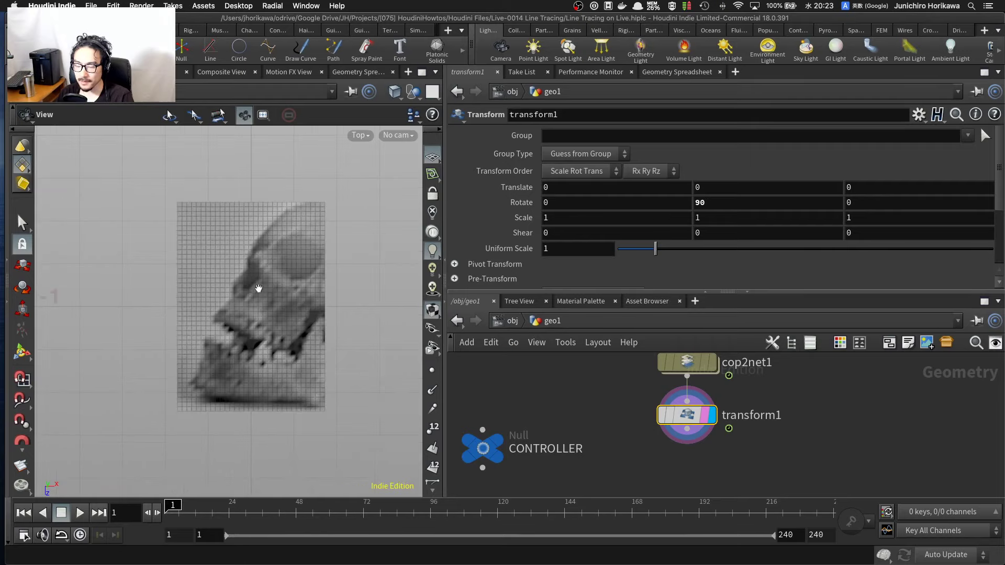
{"action": "scroll", "coordinate": [259, 288], "scroll_direction": "up", "scroll_amount": 4}
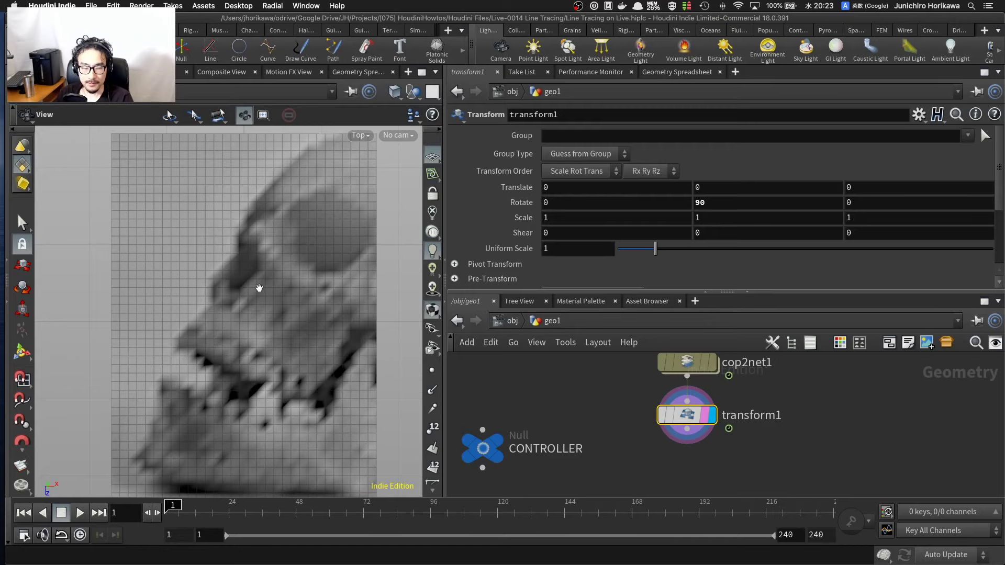
{"action": "scroll", "coordinate": [246, 231], "scroll_direction": "up", "scroll_amount": 3}
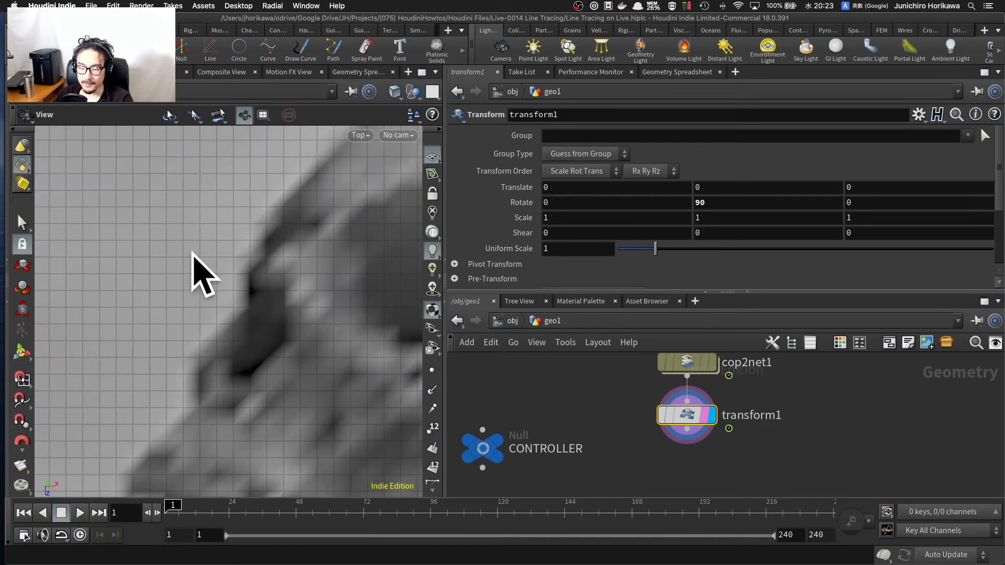
{"action": "scroll", "coordinate": [192, 267], "scroll_direction": "down", "scroll_amount": 4}
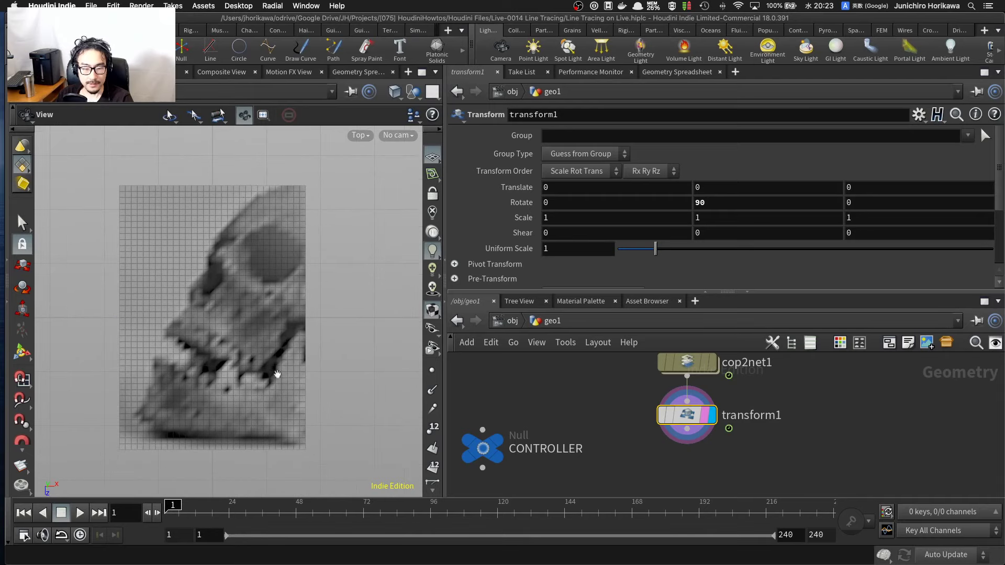
Step: Add a Convert node below the transform1 node in the geo1 network
{"action": "scroll", "coordinate": [564, 385], "scroll_direction": "down", "scroll_amount": 1}
{"action": "scroll", "coordinate": [649, 429], "scroll_direction": "up", "scroll_amount": 3}
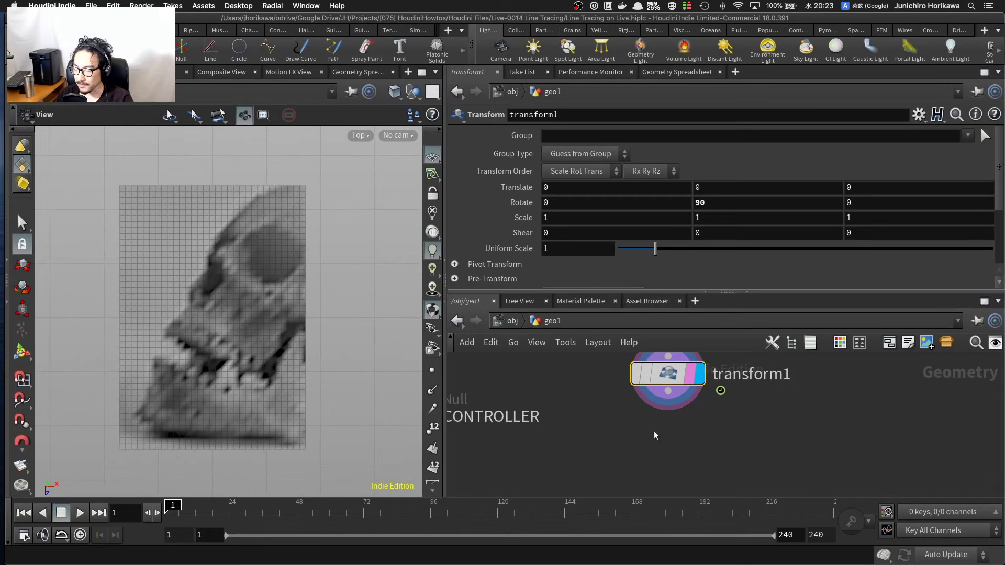
{"action": "scroll", "coordinate": [210, 330], "scroll_direction": "up", "scroll_amount": 3}
{"action": "scroll", "coordinate": [207, 326], "scroll_direction": "down", "scroll_amount": 2}
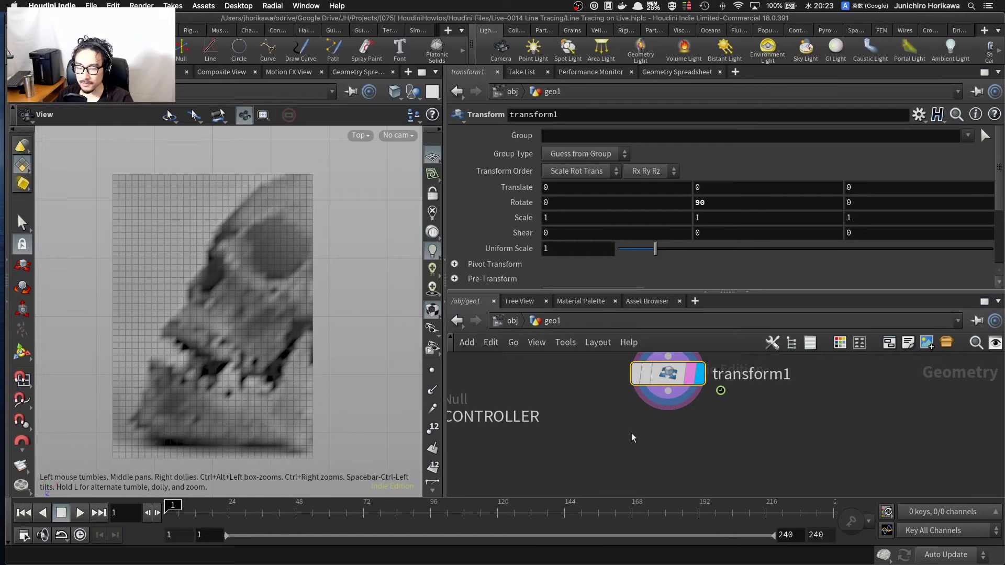
{"action": "key", "text": "Tab"}
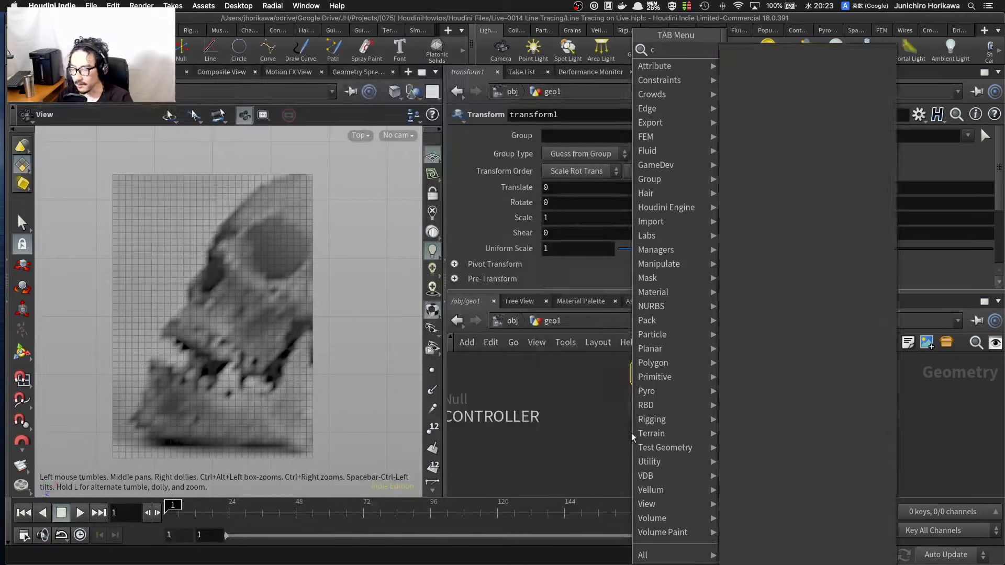
{"action": "type", "text": "convert"}
{"action": "key", "text": "Return"}
{"action": "left_click", "coordinate": [644, 433]}
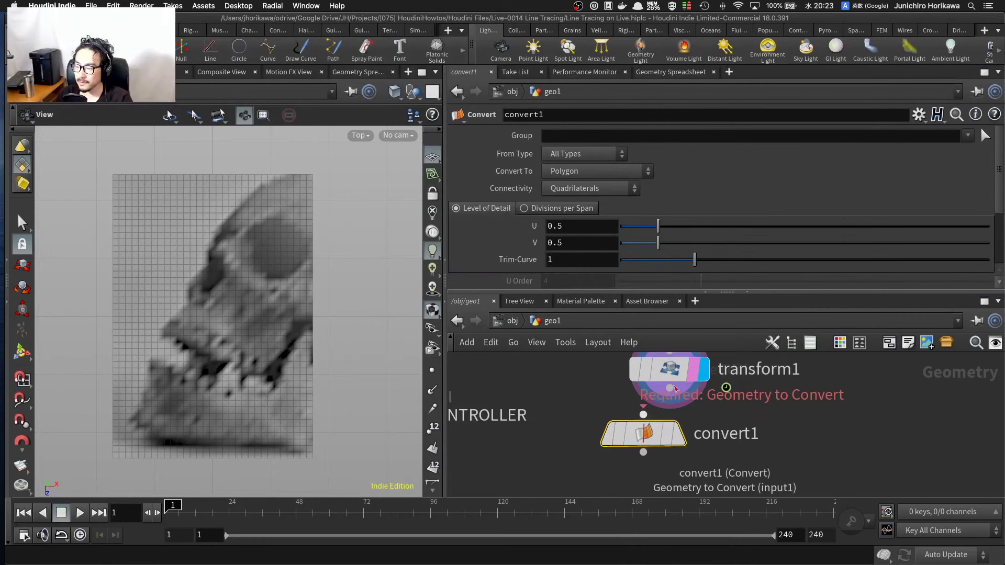
Step: Connect transform1's output to the Convert node, display it, and align it beneath transform1
{"action": "left_click", "coordinate": [643, 414]}
{"action": "left_click", "coordinate": [669, 390]}
{"action": "left_click", "coordinate": [676, 435]}
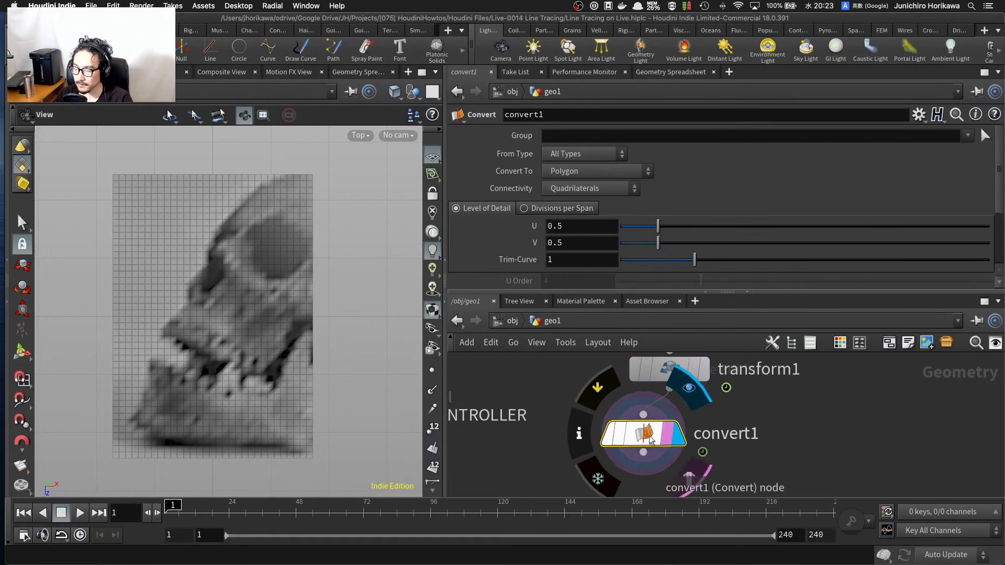
{"action": "left_click_drag", "start_coordinate": [654, 439], "coordinate": [681, 444]}
Step: Inspect the Convert node's geometry info and examine the polygon grid of the skull image up close
{"action": "middle_click", "coordinate": [681, 444]}
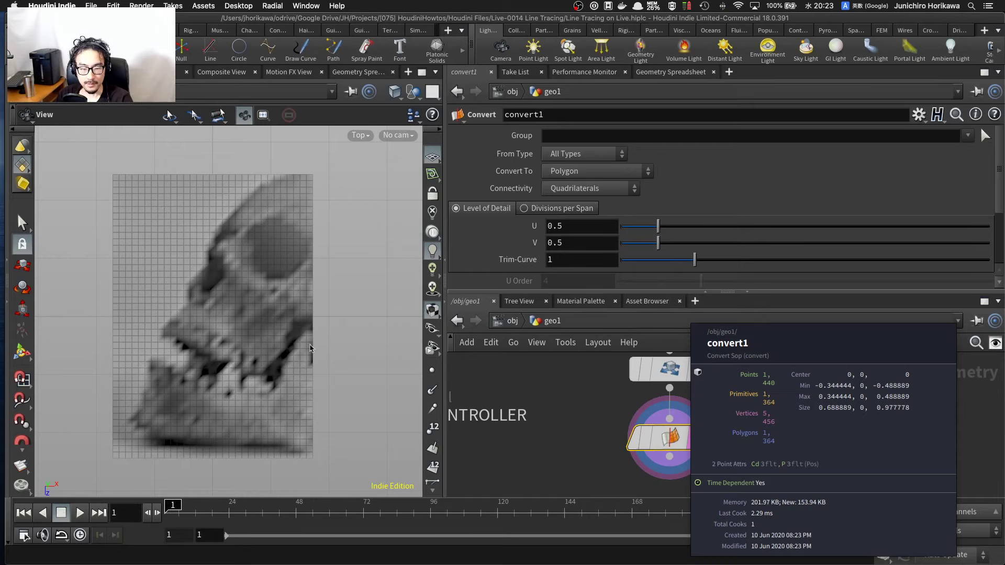
{"action": "scroll", "coordinate": [278, 296], "scroll_direction": "up", "scroll_amount": 10}
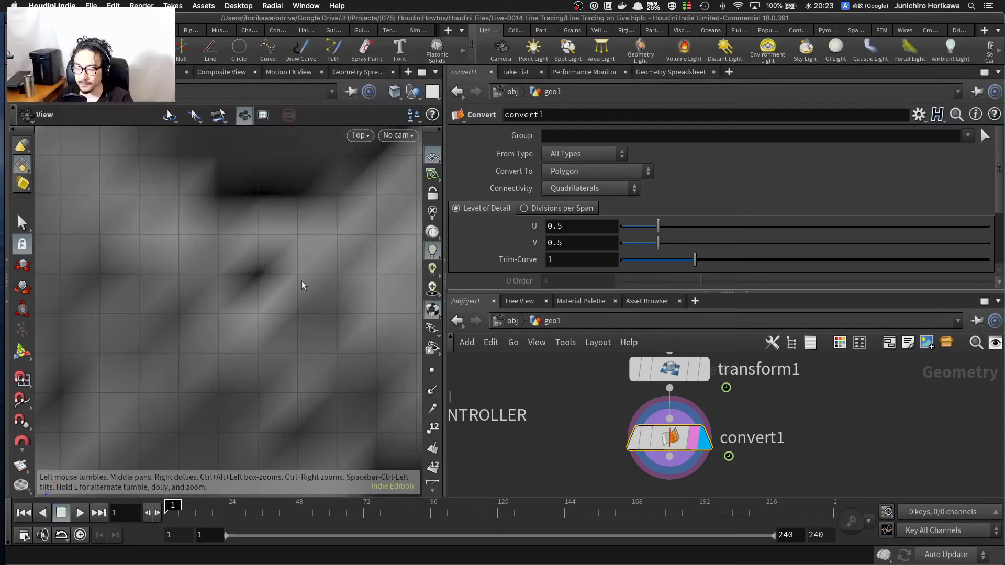
{"action": "scroll", "coordinate": [287, 286], "scroll_direction": "down", "scroll_amount": 10}
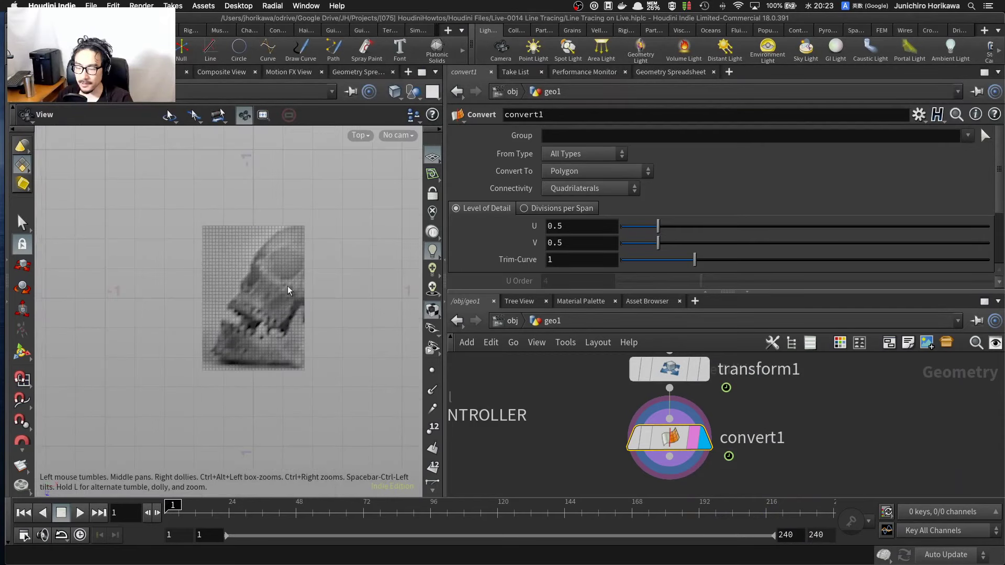
{"action": "scroll", "coordinate": [272, 292], "scroll_direction": "up", "scroll_amount": 4}
{"action": "scroll", "coordinate": [572, 388], "scroll_direction": "down", "scroll_amount": 4}
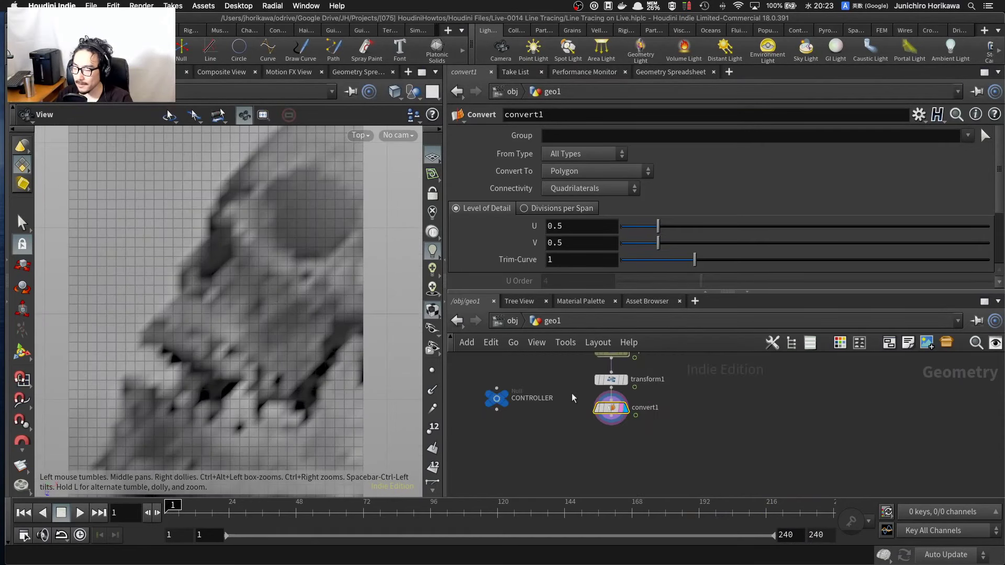
Step: Add a Normal node below convert1, connect it to convert1's output, and display it
{"action": "left_click_drag", "start_coordinate": [587, 290], "coordinate": [587, 233]}
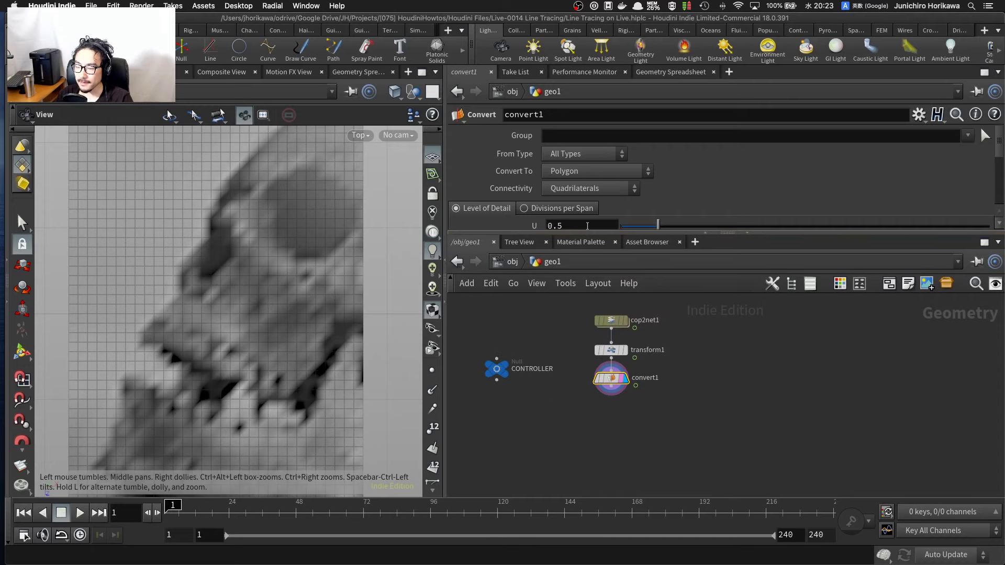
{"action": "scroll", "coordinate": [632, 352], "scroll_direction": "up", "scroll_amount": 3}
{"action": "scroll", "coordinate": [639, 414], "scroll_direction": "down", "scroll_amount": 1}
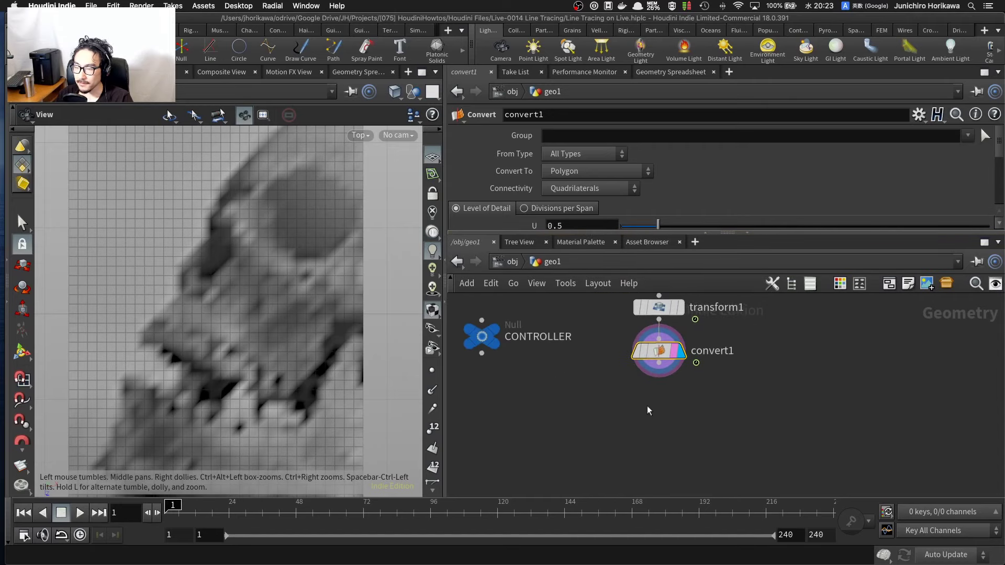
{"action": "key", "text": "Tab"}
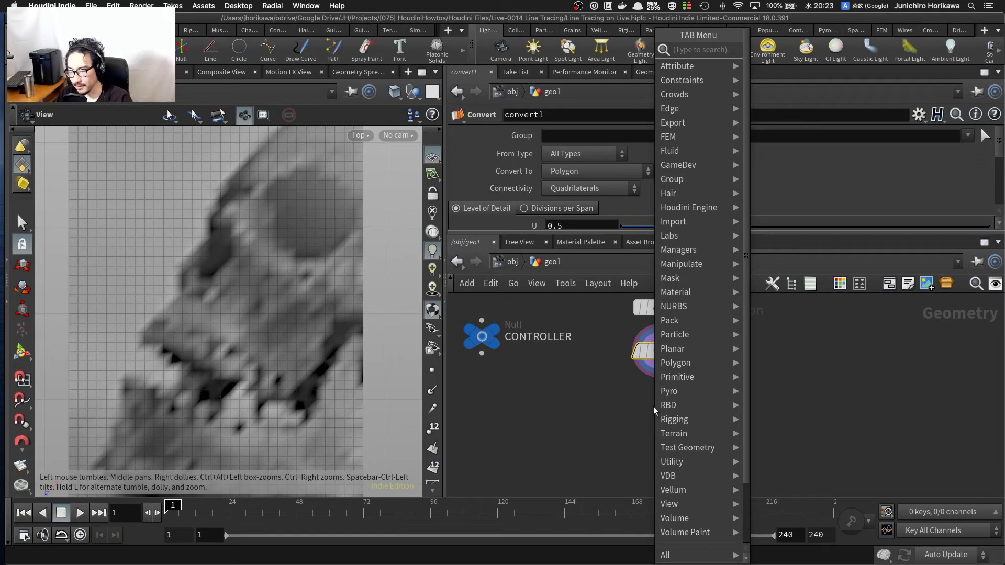
{"action": "type", "text": "norma"}
{"action": "key", "text": "Return"}
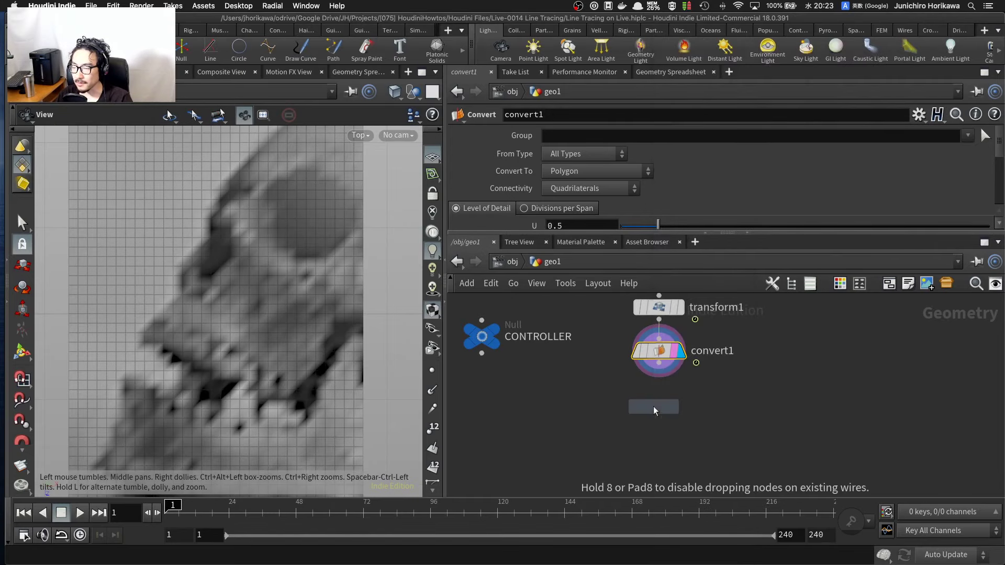
{"action": "left_click", "coordinate": [653, 406]}
{"action": "scroll", "coordinate": [655, 406], "scroll_direction": "up", "scroll_amount": 3}
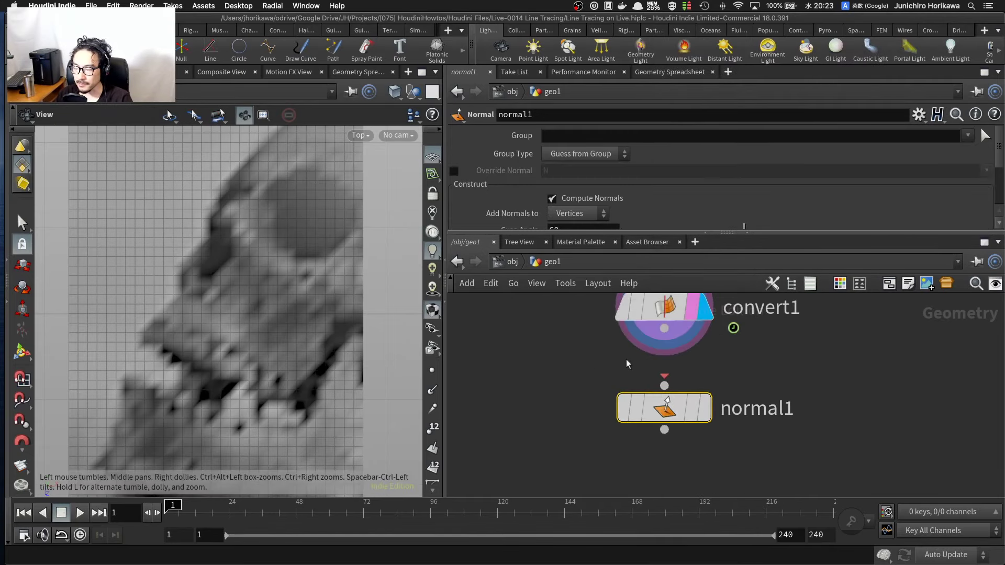
{"action": "left_click_drag", "start_coordinate": [665, 329], "coordinate": [664, 387]}
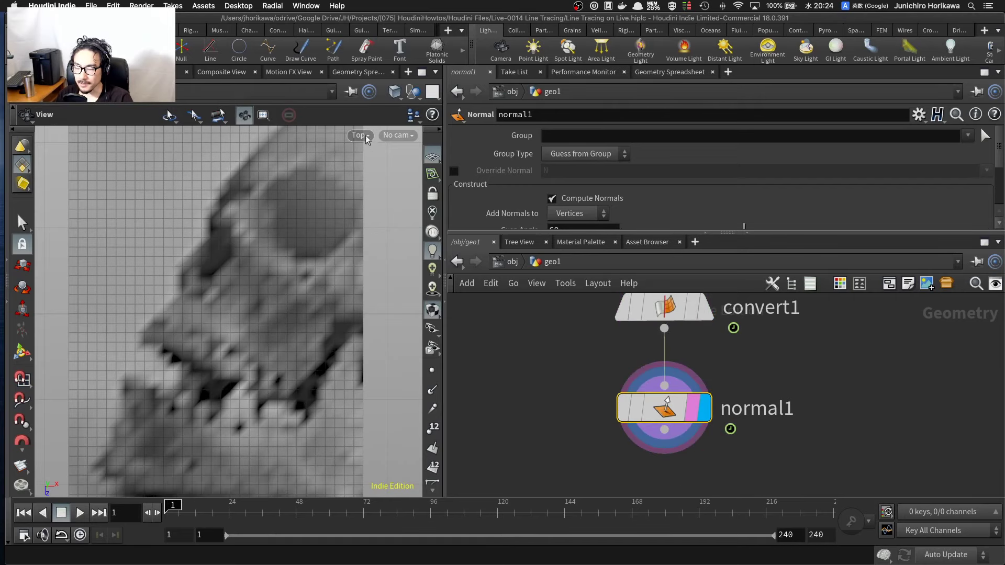
Step: Switch the viewport to perspective view and tilt it to see the grid plane at an angle
{"action": "left_click", "coordinate": [361, 135]}
{"action": "mouse_move", "coordinate": [392, 164]}
{"action": "left_click", "coordinate": [453, 166]}
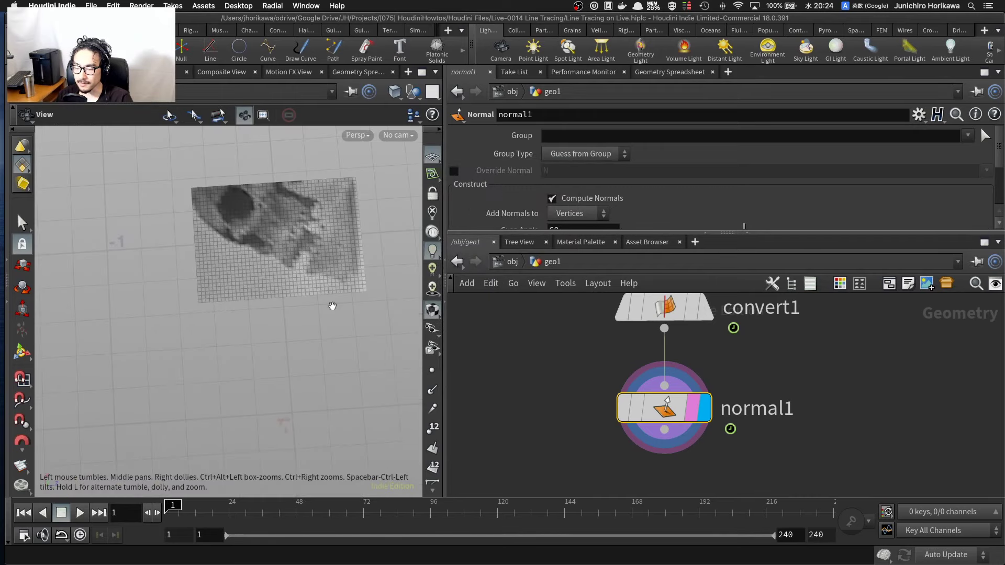
{"action": "left_click_drag", "start_coordinate": [233, 291], "coordinate": [263, 233]}
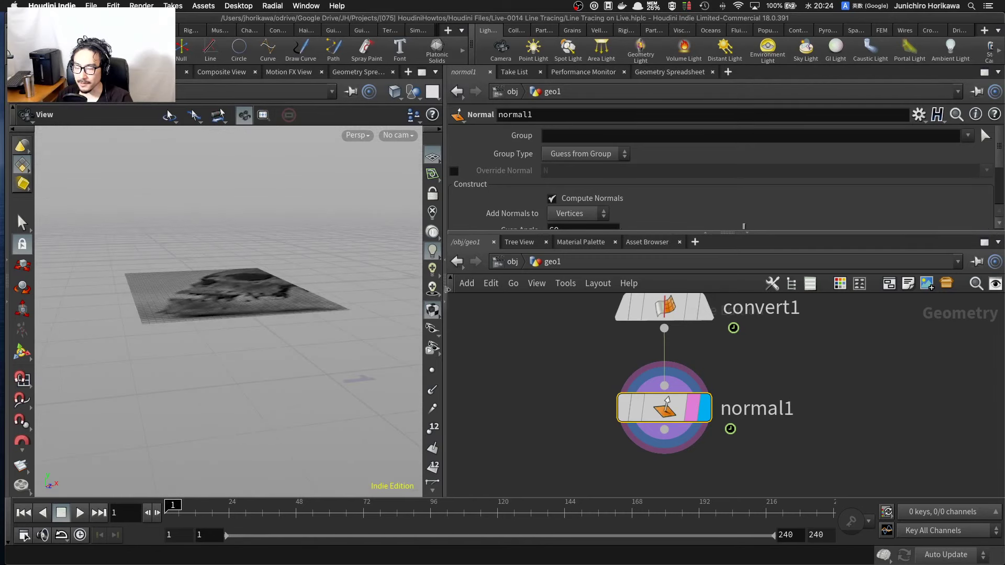
Step: Set the Normal node to add normals to Primitives and enlarge the parameter area
{"action": "left_click", "coordinate": [588, 213]}
{"action": "left_click", "coordinate": [584, 258]}
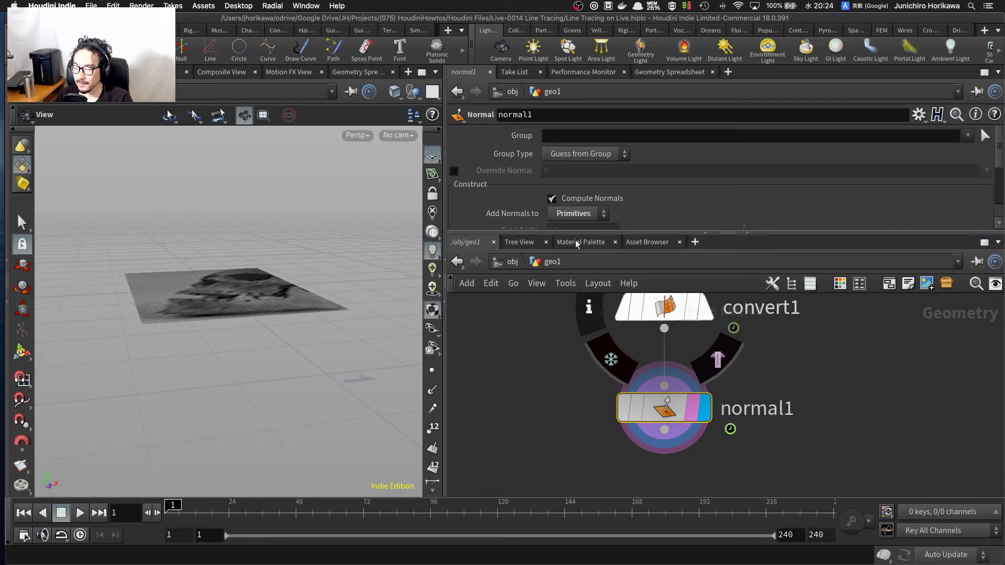
{"action": "left_click_drag", "start_coordinate": [572, 231], "coordinate": [572, 281]}
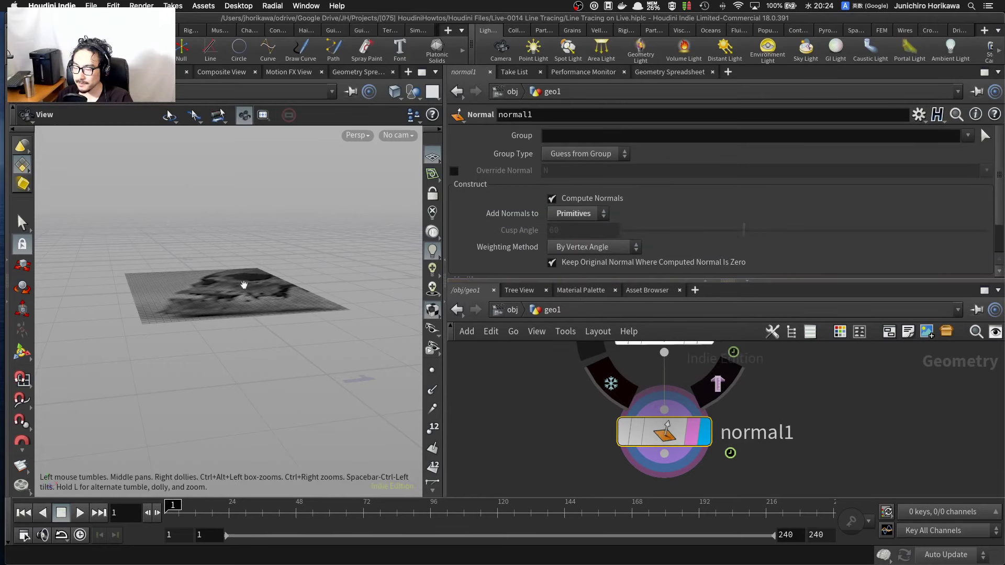
Step: Display the primitive normals in the viewport, examine their direction on the grid, and hide them again
{"action": "left_click_drag", "start_coordinate": [244, 284], "coordinate": [335, 361]}
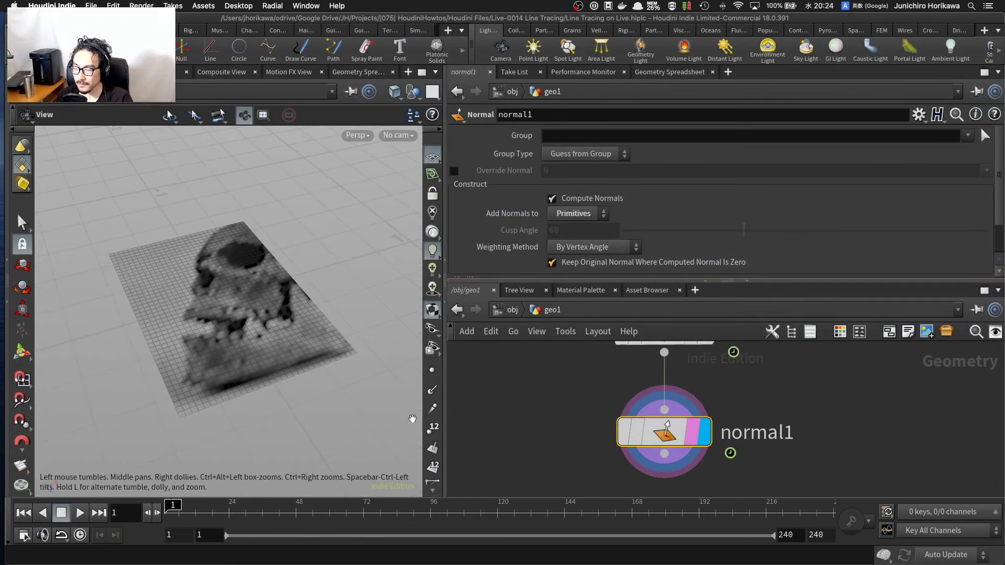
{"action": "left_click", "coordinate": [433, 449]}
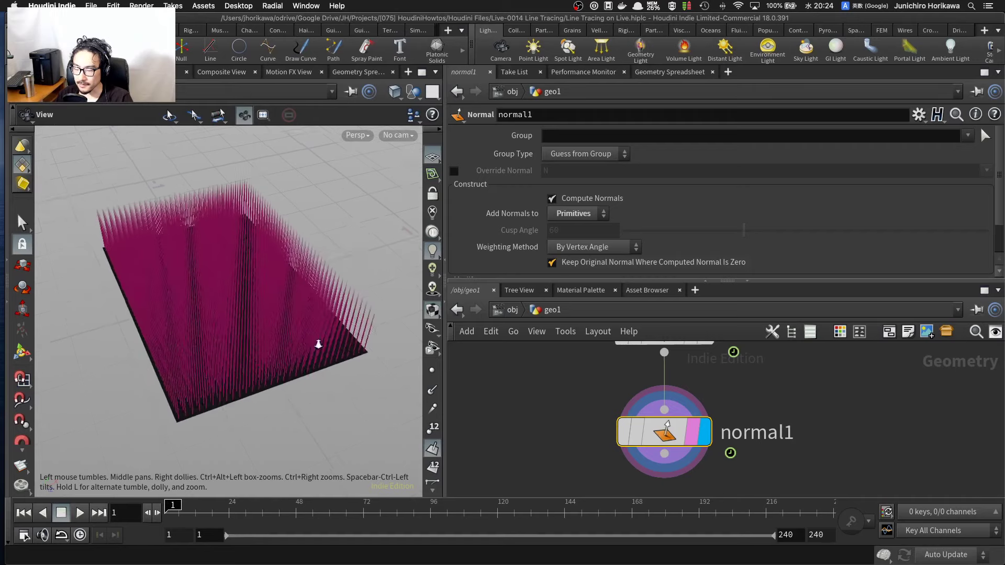
{"action": "left_click_drag", "start_coordinate": [319, 344], "coordinate": [269, 361]}
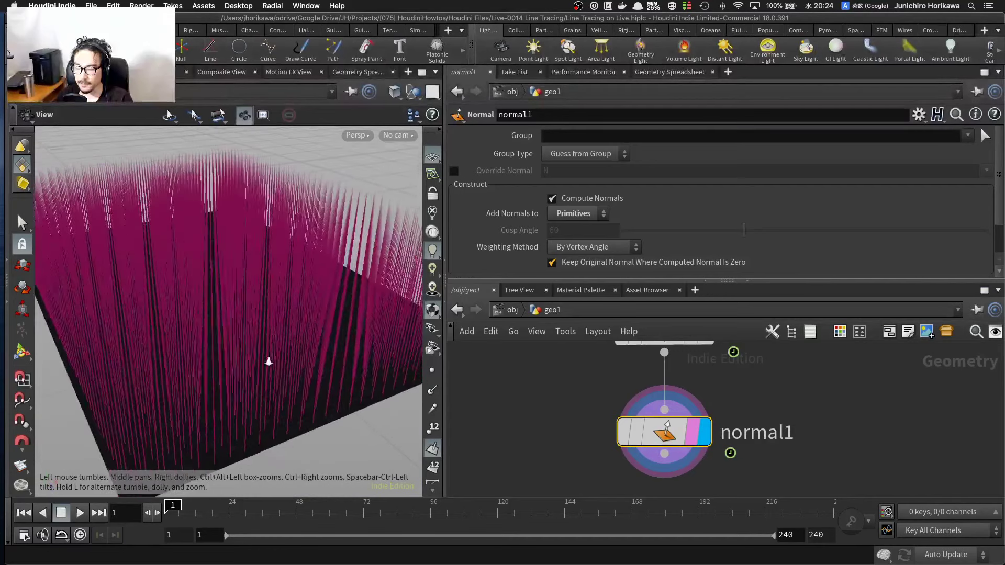
{"action": "right_click_drag", "start_coordinate": [268, 361], "coordinate": [256, 369]}
{"action": "scroll", "coordinate": [570, 419], "scroll_direction": "down", "scroll_amount": 2}
{"action": "mouse_move", "coordinate": [624, 424]}
{"action": "left_mouse_down"}
{"action": "mouse_move", "coordinate": [628, 404]}
{"action": "mouse_move", "coordinate": [627, 422]}
{"action": "left_mouse_up"}
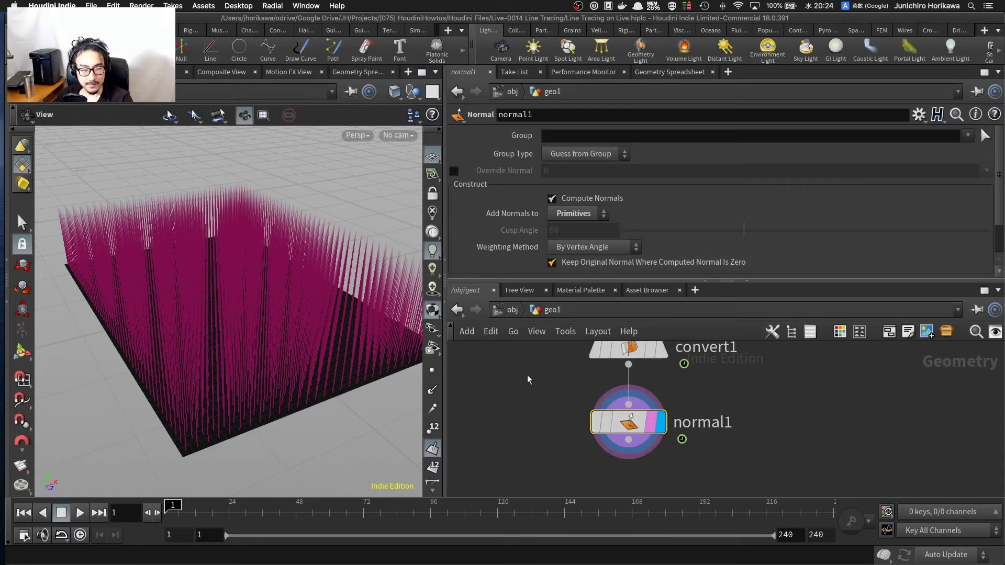
{"action": "left_click", "coordinate": [432, 449]}
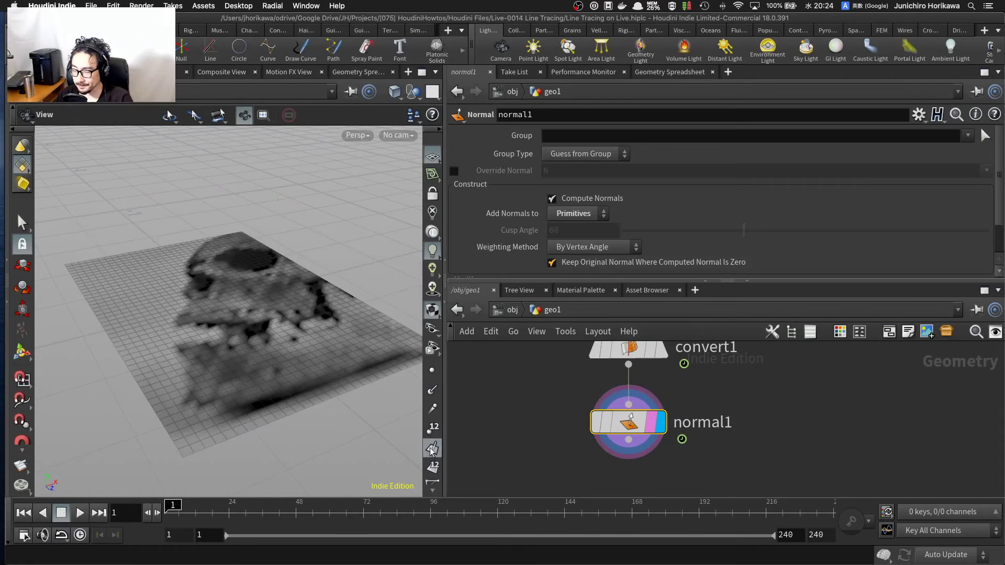
Step: Save the scene file
{"action": "scroll", "coordinate": [231, 333], "scroll_direction": "down", "scroll_amount": 5}
{"action": "left_click_drag", "start_coordinate": [218, 323], "coordinate": [208, 366]}
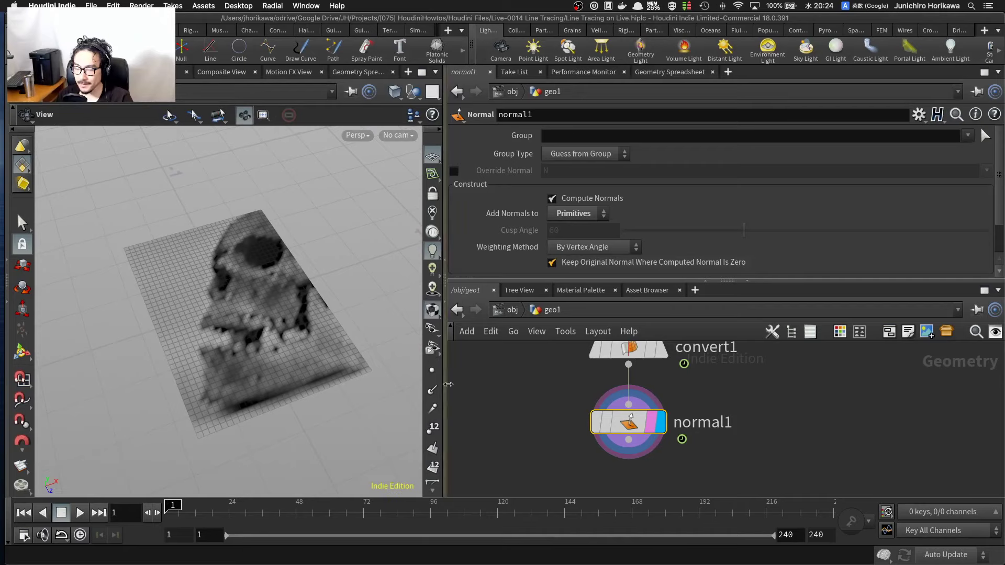
{"action": "scroll", "coordinate": [538, 382], "scroll_direction": "down", "scroll_amount": 5}
{"action": "middle_click_drag", "start_coordinate": [548, 392], "coordinate": [598, 396]}
{"action": "key", "text": "super+s"}
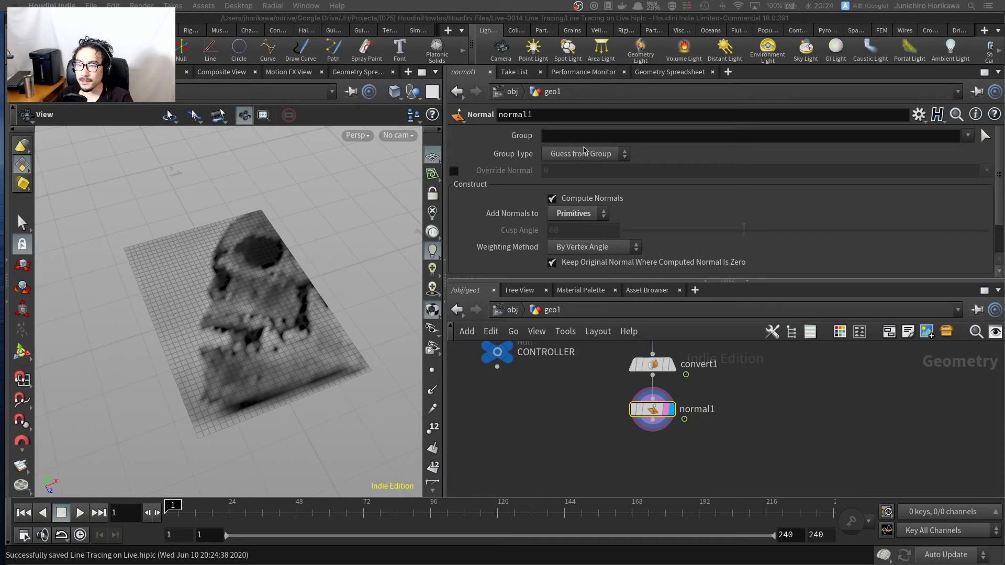
Step: Examine the grid cells and their light and dark shading around the skull's face and jaw
{"action": "left_click_drag", "start_coordinate": [277, 291], "coordinate": [242, 264]}
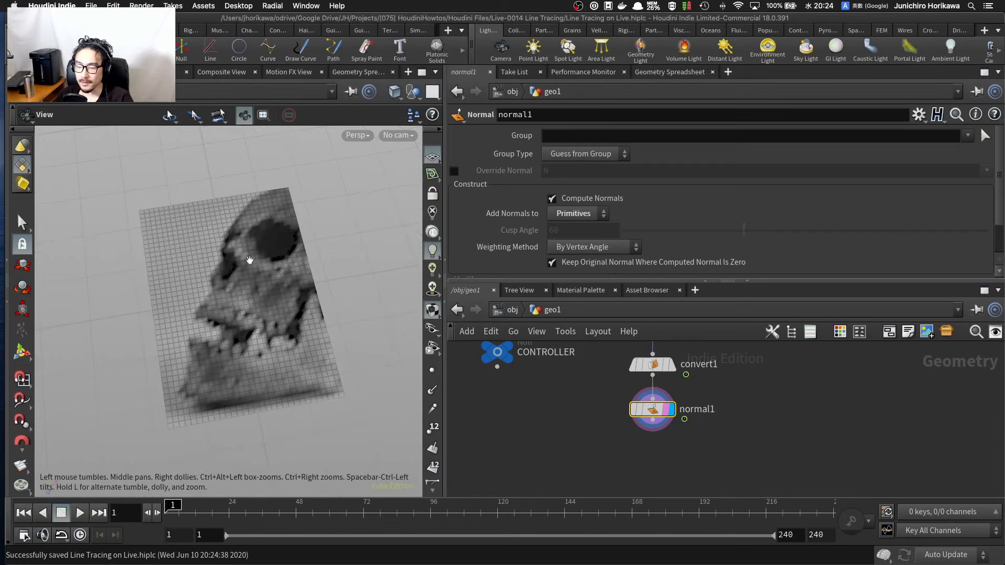
{"action": "scroll", "coordinate": [247, 305], "scroll_direction": "up", "scroll_amount": 10}
{"action": "scroll", "coordinate": [253, 271], "scroll_direction": "down", "scroll_amount": 5}
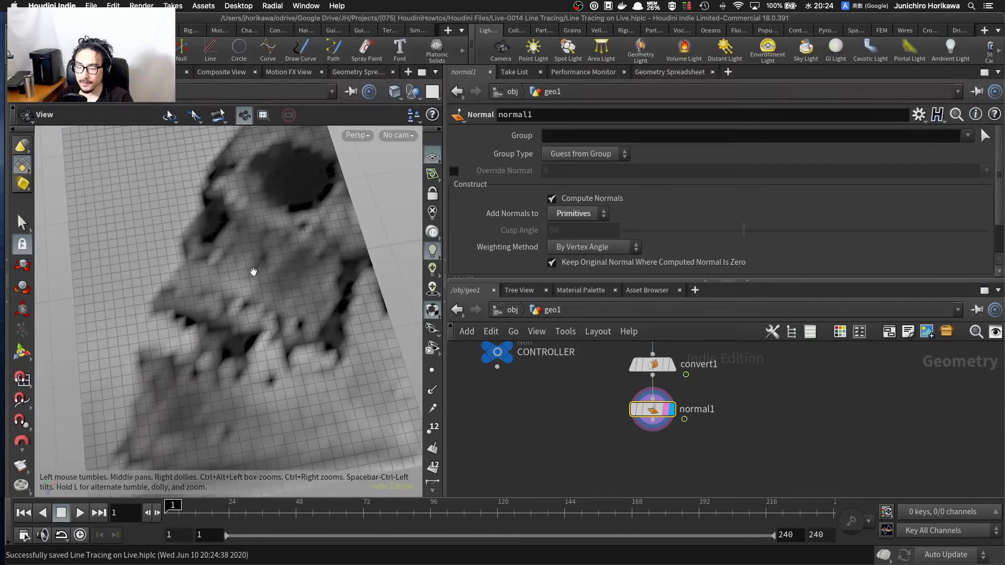
{"action": "middle_click_drag", "start_coordinate": [264, 278], "coordinate": [210, 310]}
{"action": "right_click_drag", "start_coordinate": [210, 310], "coordinate": [303, 295]}
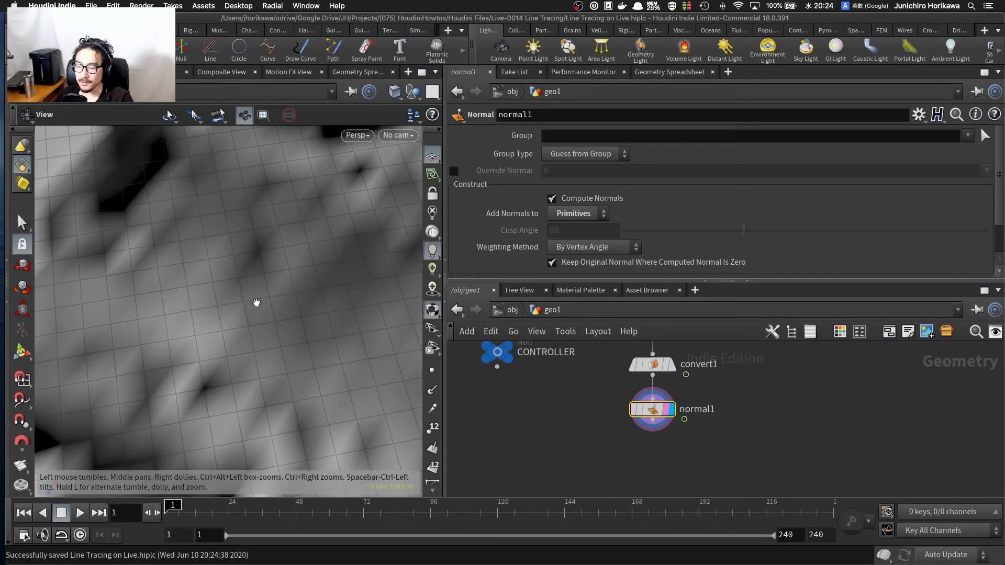
{"action": "middle_click_drag", "start_coordinate": [257, 303], "coordinate": [260, 323]}
{"action": "right_click_drag", "start_coordinate": [261, 307], "coordinate": [240, 309]}
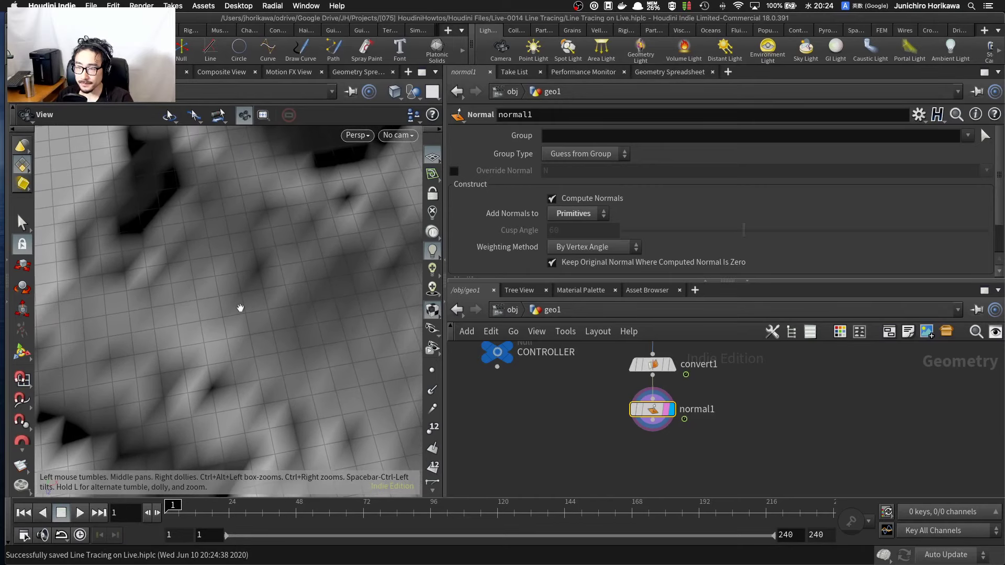
{"action": "right_click_drag", "start_coordinate": [294, 286], "coordinate": [196, 316]}
{"action": "middle_click_drag", "start_coordinate": [245, 308], "coordinate": [292, 285]}
{"action": "right_click_drag", "start_coordinate": [291, 284], "coordinate": [224, 314]}
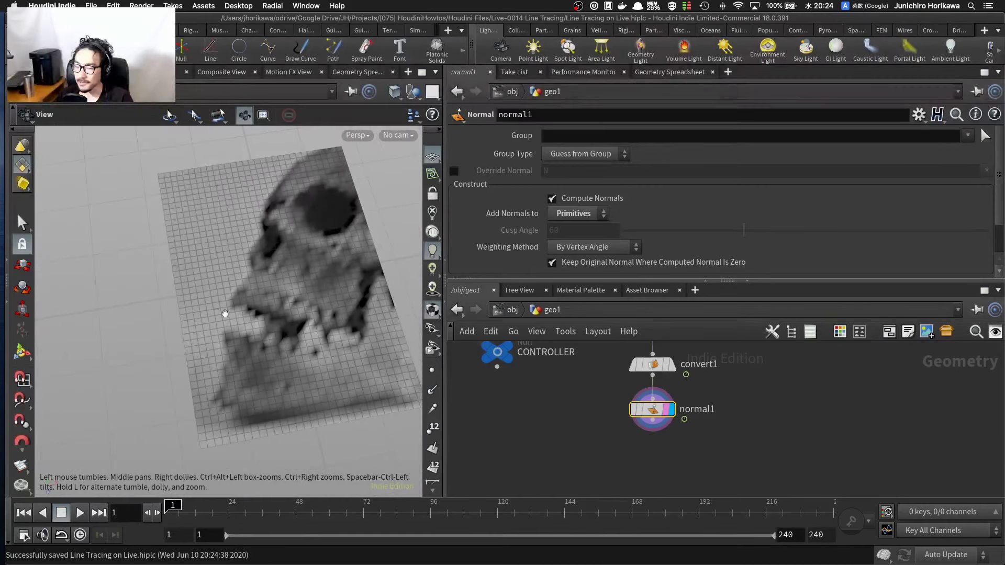
{"action": "left_click_drag", "start_coordinate": [224, 314], "coordinate": [261, 337]}
{"action": "right_click_drag", "start_coordinate": [272, 334], "coordinate": [368, 314]}
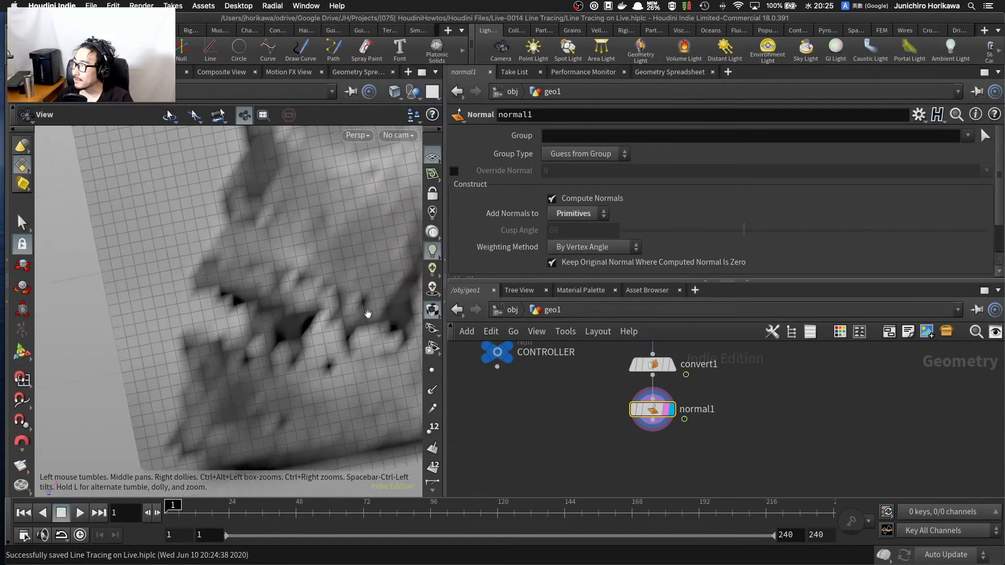
{"action": "middle_click_drag", "start_coordinate": [368, 314], "coordinate": [290, 344]}
{"action": "left_click_drag", "start_coordinate": [290, 344], "coordinate": [252, 332]}
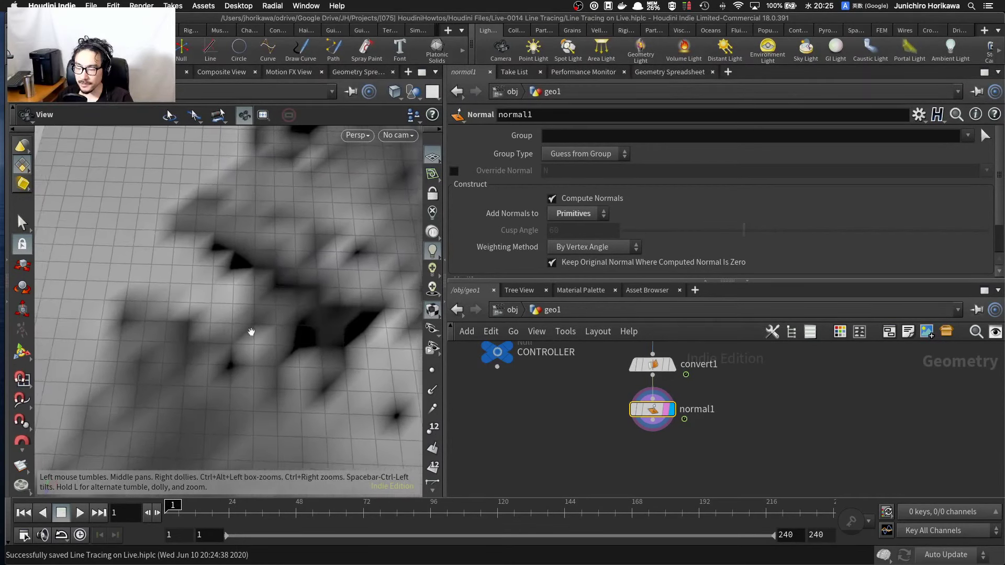
{"action": "right_click_drag", "start_coordinate": [251, 332], "coordinate": [304, 319]}
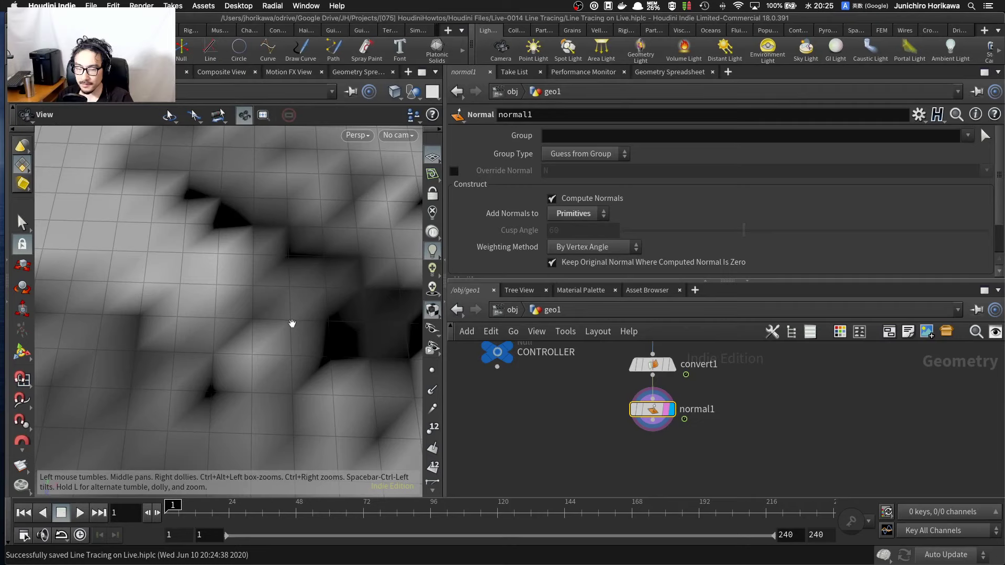
{"action": "scroll", "coordinate": [194, 352], "scroll_direction": "down", "scroll_amount": 10}
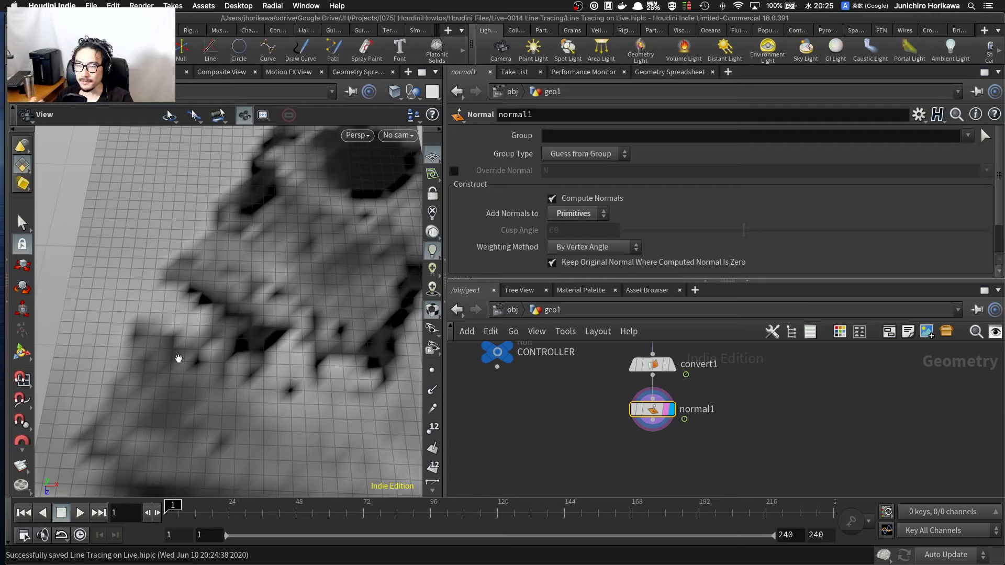
Step: Set the CONTROLLER null's max scale to 0.872 and its min scale to 0.112
{"action": "scroll", "coordinate": [524, 403], "scroll_direction": "down", "scroll_amount": 2}
{"action": "scroll", "coordinate": [537, 424], "scroll_direction": "up", "scroll_amount": 5}
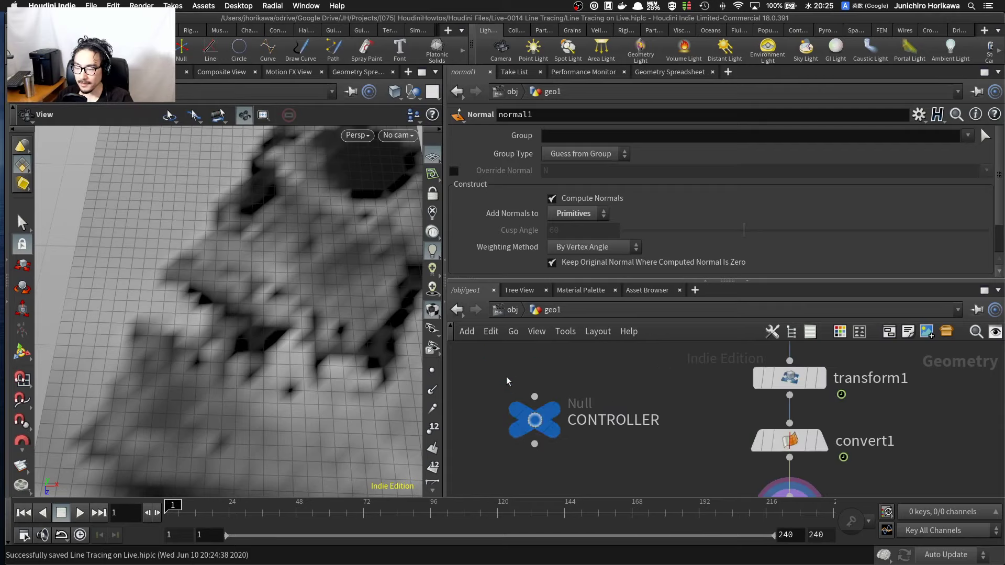
{"action": "left_click", "coordinate": [535, 422]}
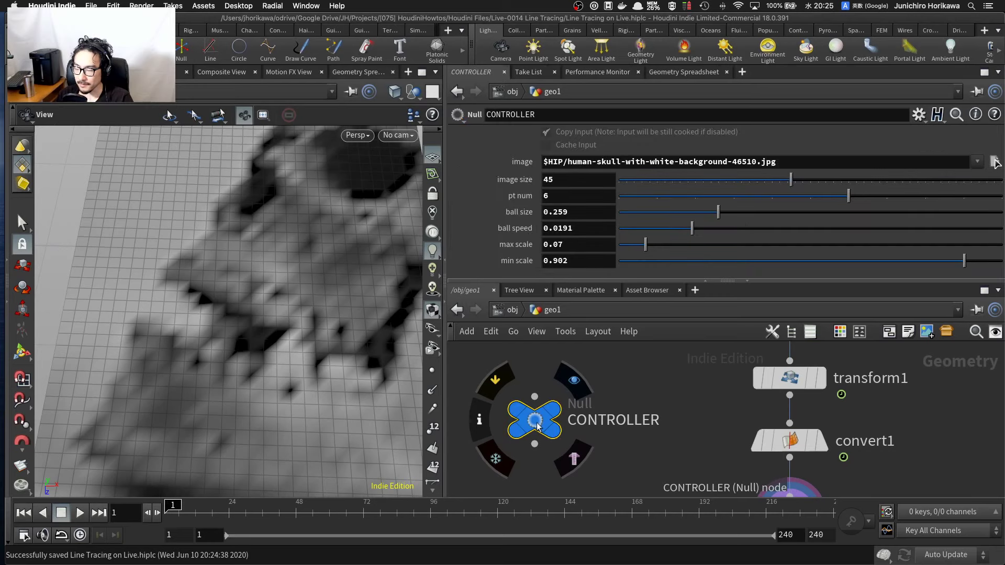
{"action": "left_click", "coordinate": [565, 245]}
{"action": "left_click", "coordinate": [573, 259]}
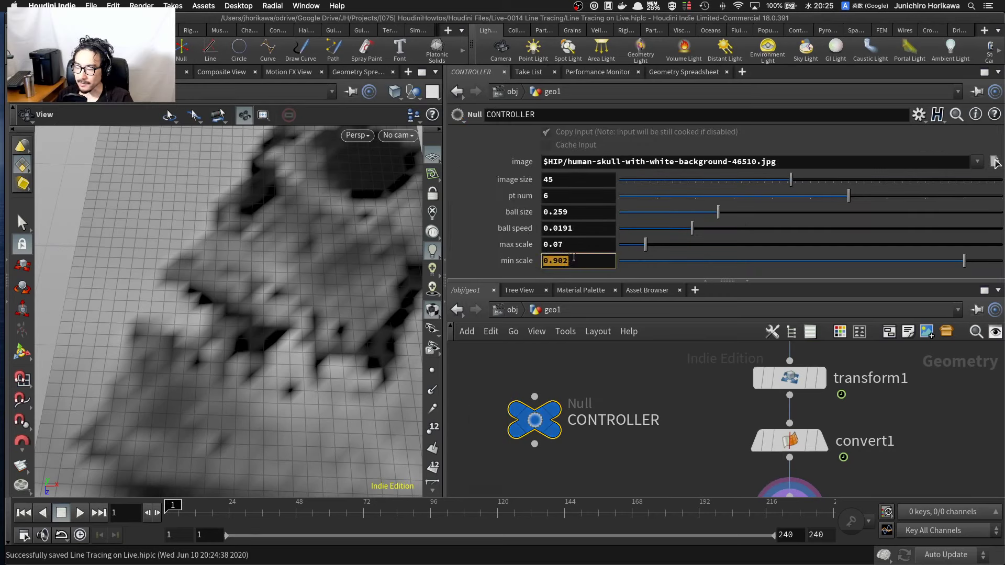
{"action": "left_click", "coordinate": [639, 260]}
{"action": "left_click_drag", "start_coordinate": [715, 245], "coordinate": [954, 244]}
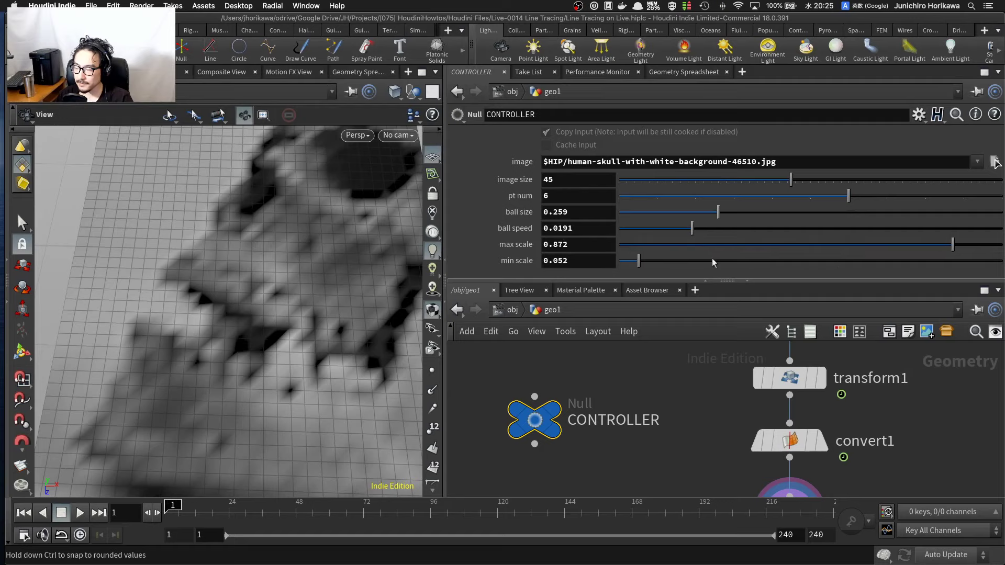
{"action": "left_click", "coordinate": [661, 260]}
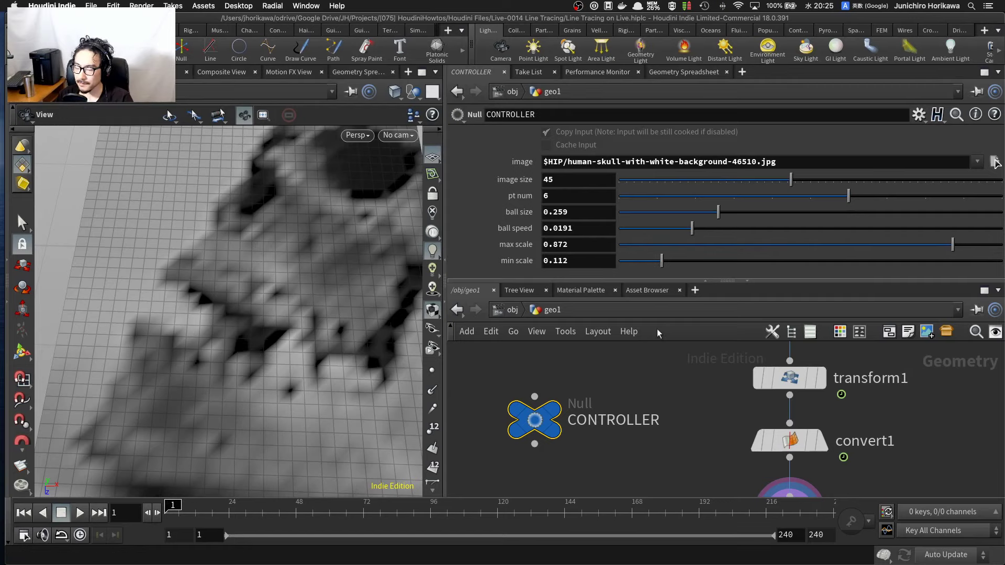
Step: Examine the point attributes of the normal1 node in the Geometry Spreadsheet, including the Cd colour values
{"action": "scroll", "coordinate": [698, 425], "scroll_direction": "down", "scroll_amount": 5}
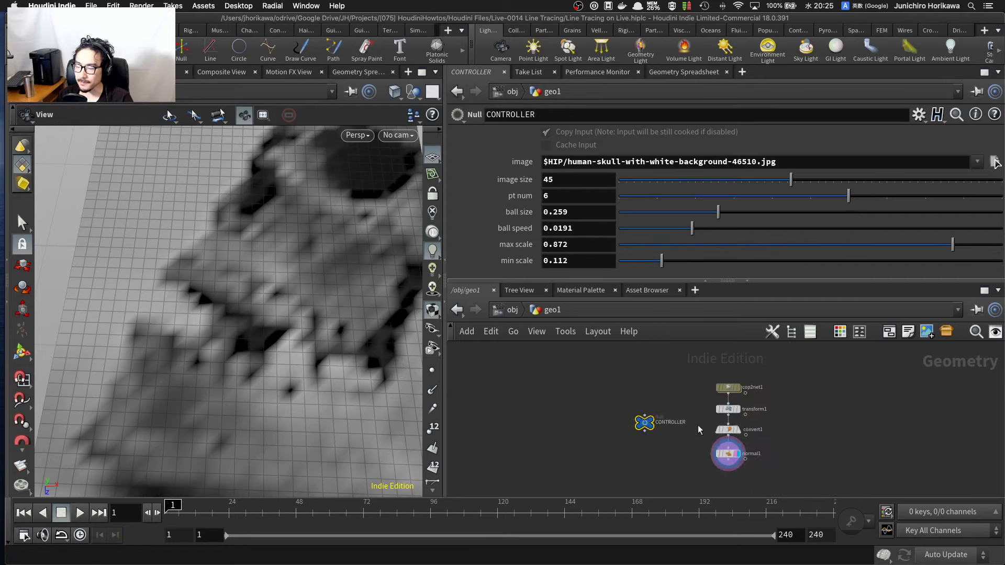
{"action": "scroll", "coordinate": [699, 425], "scroll_direction": "up", "scroll_amount": 4}
{"action": "left_click", "coordinate": [709, 446]}
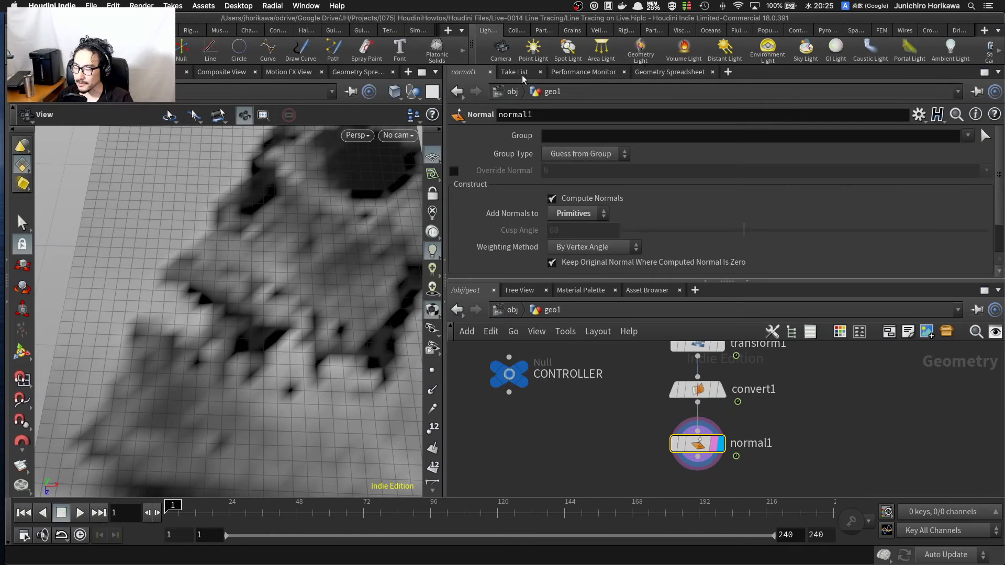
{"action": "left_click", "coordinate": [685, 74]}
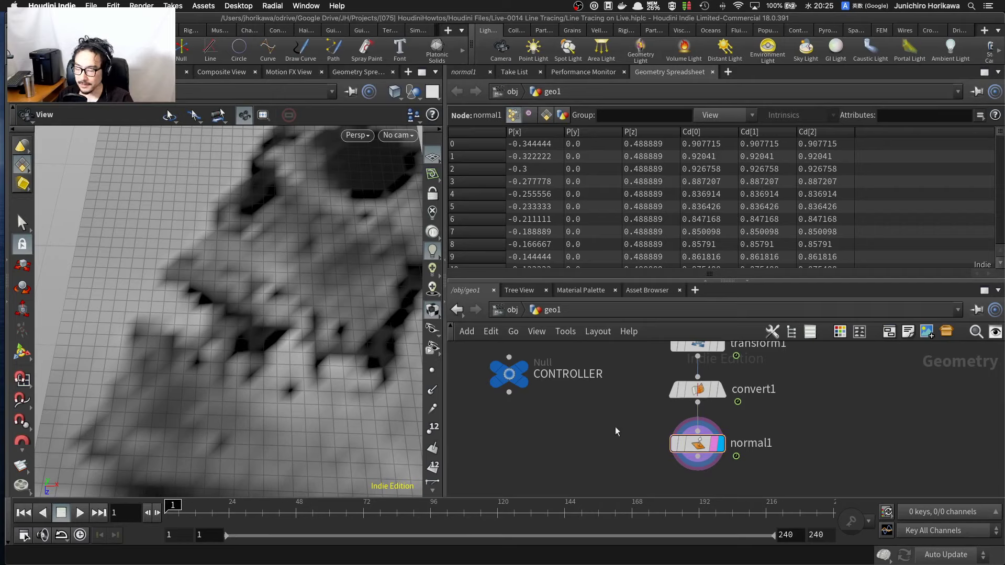
{"action": "scroll", "coordinate": [614, 427], "scroll_direction": "down", "scroll_amount": 4}
{"action": "scroll", "coordinate": [608, 401], "scroll_direction": "up", "scroll_amount": 4}
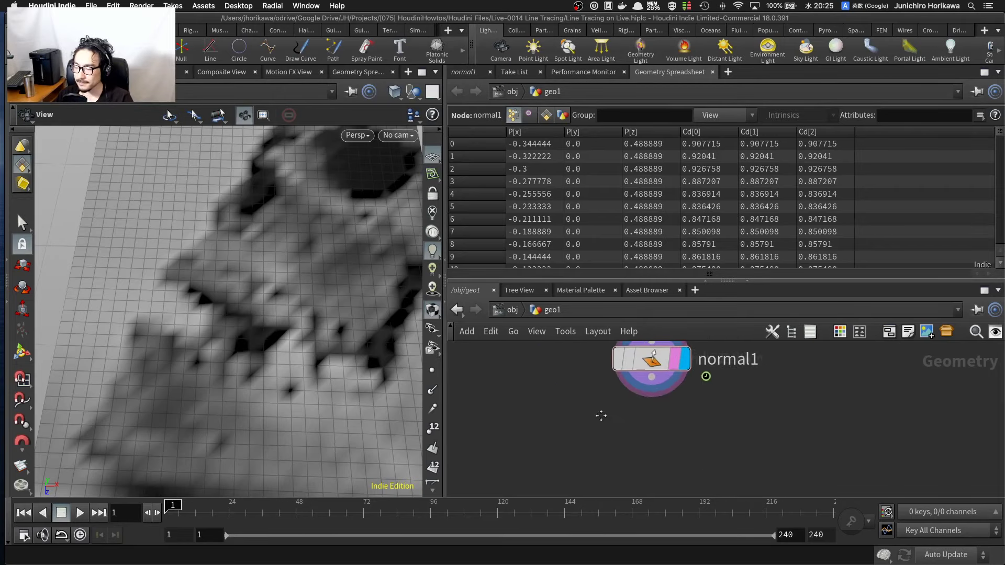
{"action": "key", "text": "Tab"}
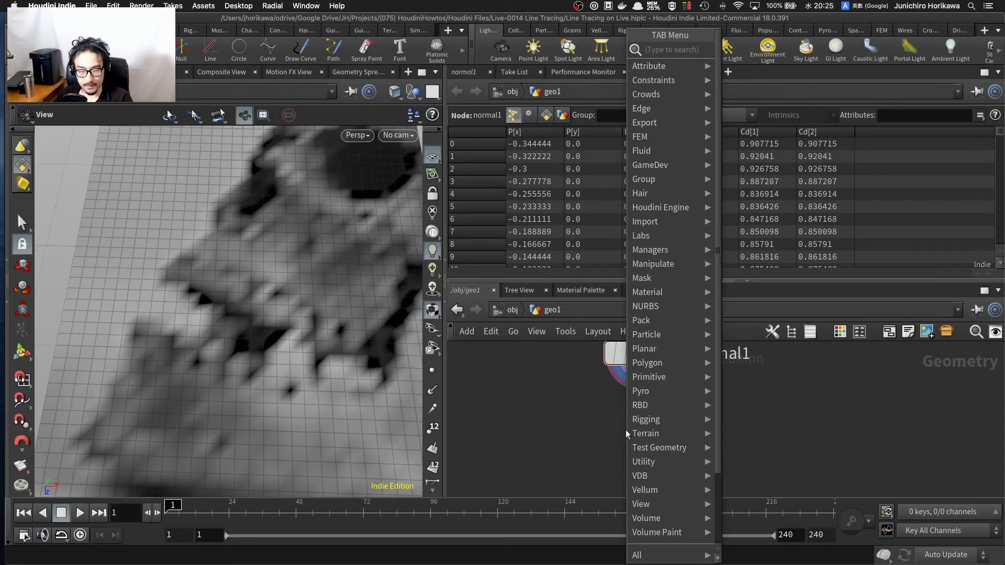
{"action": "type", "text": "pointw"}
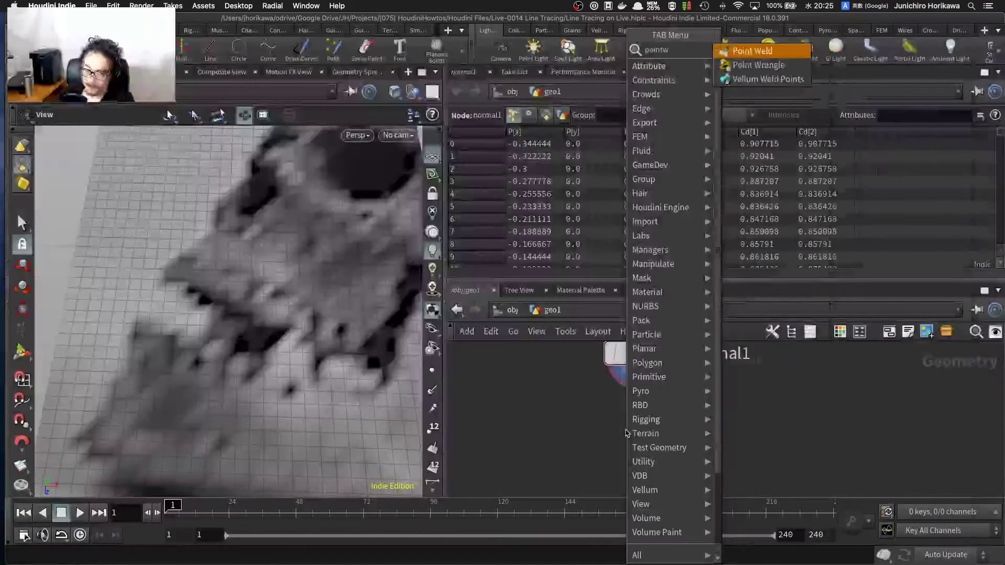
{"action": "key", "text": "Return"}
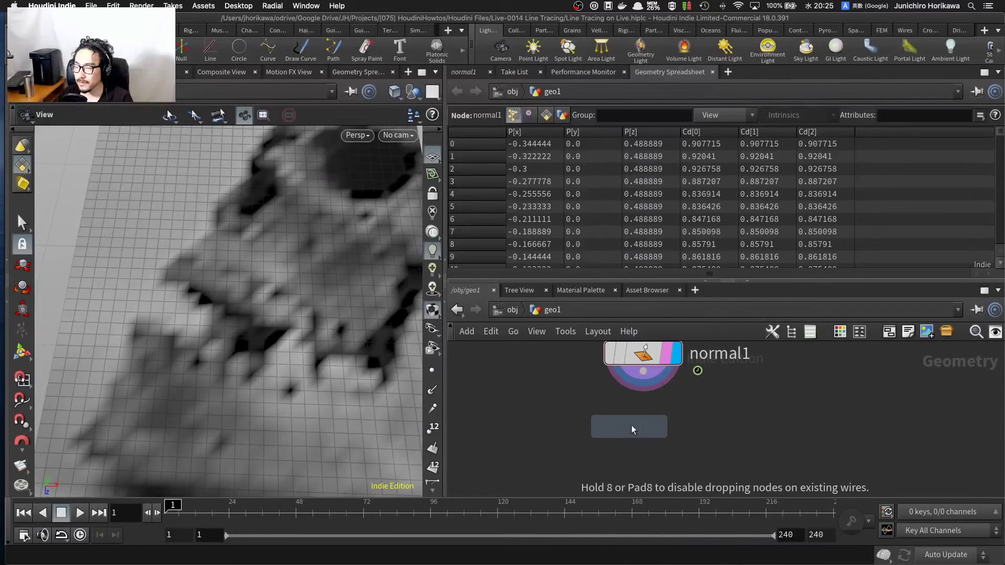
{"action": "key", "text": "Escape"}
Step: Add a Point Wrangle node below normal1 and connect normal1's output to its first input
{"action": "key", "text": "Tab"}
{"action": "type", "text": "p"}
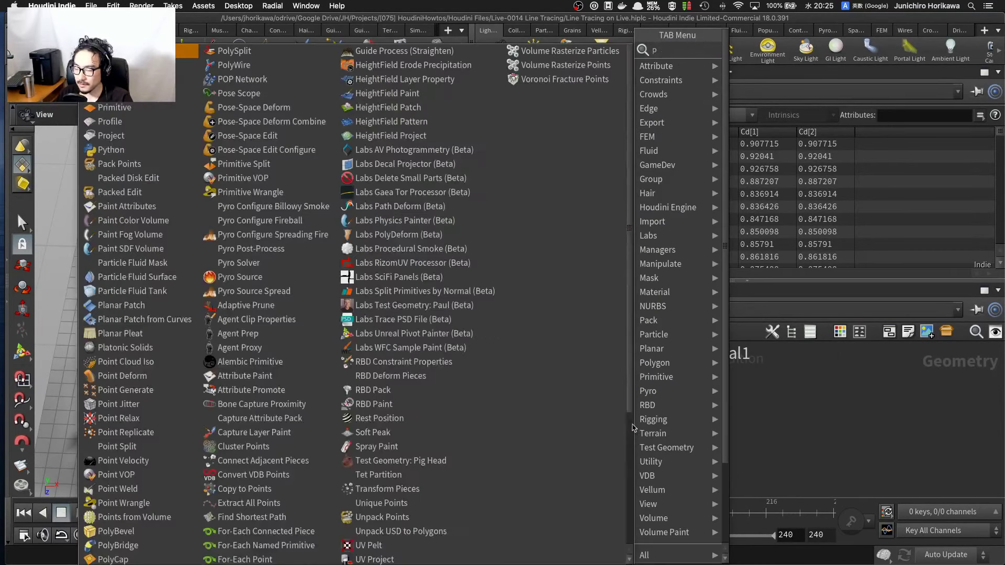
{"action": "type", "text": "ointwra"}
{"action": "key", "text": "Return"}
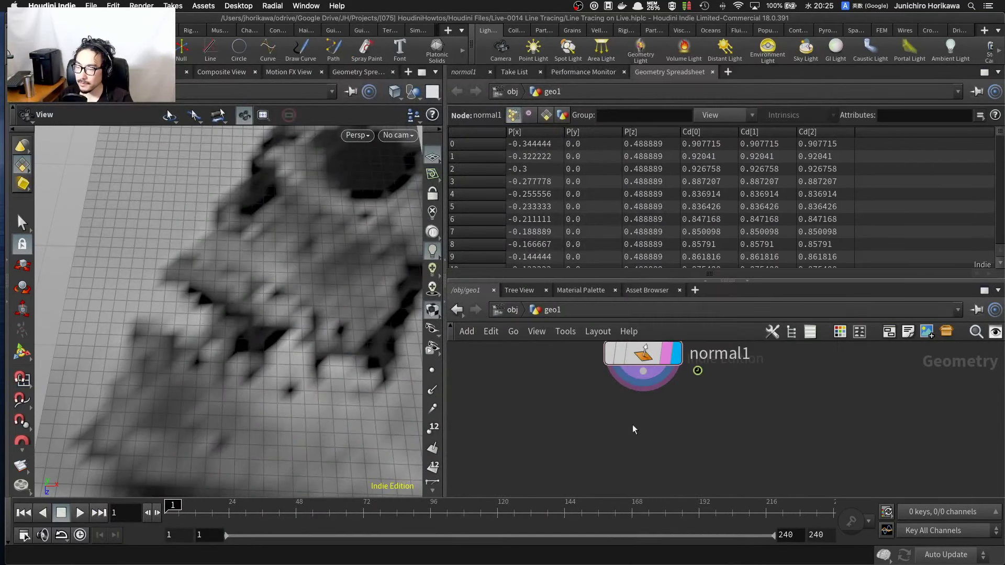
{"action": "left_click", "coordinate": [633, 426]}
{"action": "left_click_drag", "start_coordinate": [643, 371], "coordinate": [619, 404]}
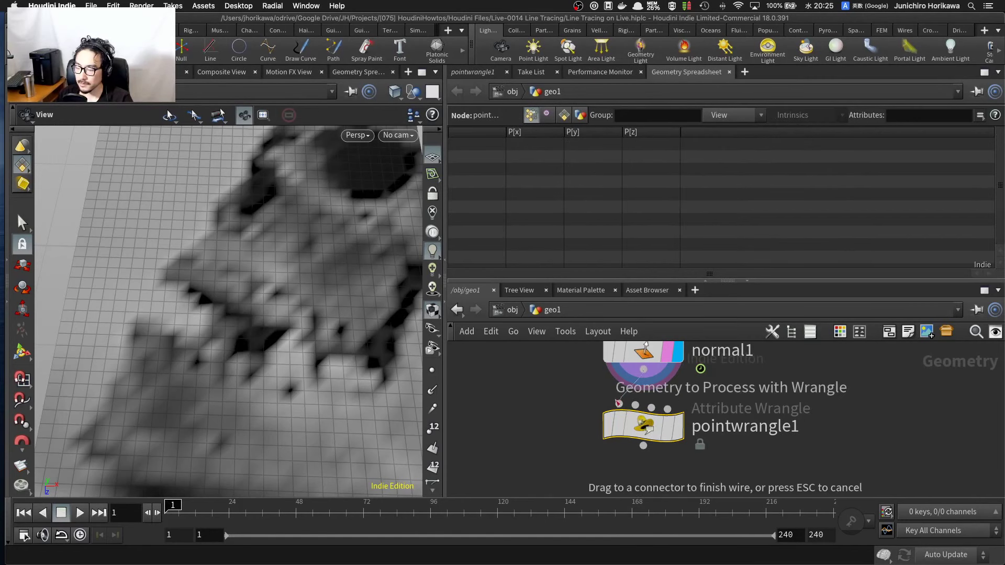
{"action": "left_click", "coordinate": [619, 404]}
{"action": "double_click", "coordinate": [732, 426]}
{"action": "left_click", "coordinate": [692, 483]}
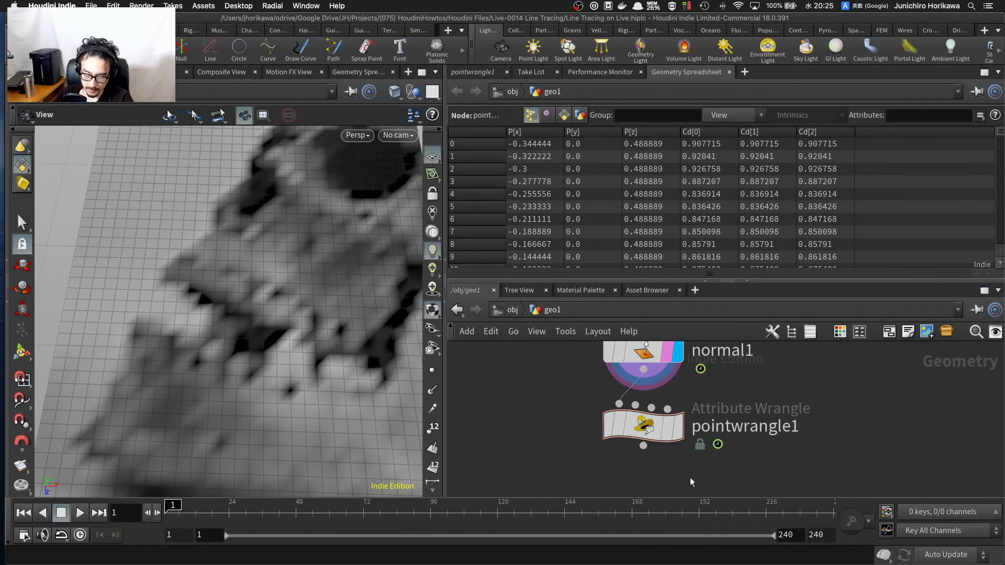
Step: Switch the network wires to the curved style and rename the point wrangle node to pscale
{"action": "mouse_move", "coordinate": [664, 435]}
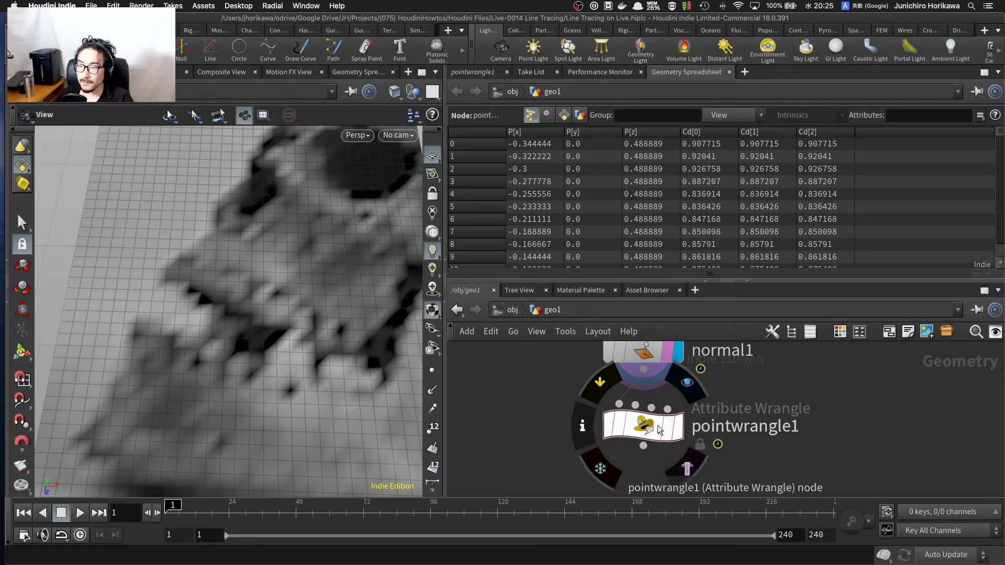
{"action": "key", "text": "shift+s"}
{"action": "double_click", "coordinate": [719, 430]}
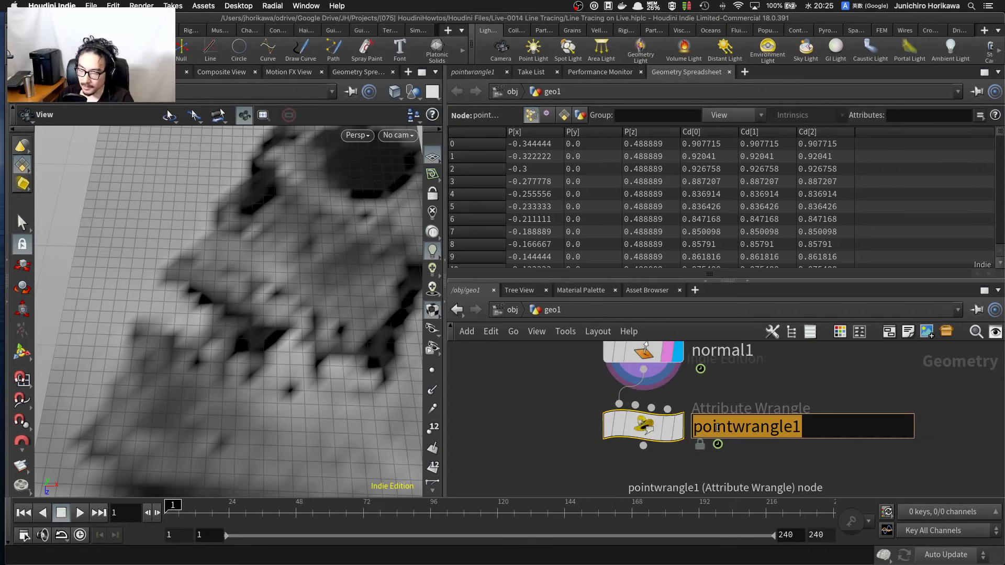
{"action": "type", "text": "pscale"}
{"action": "key", "text": "Return"}
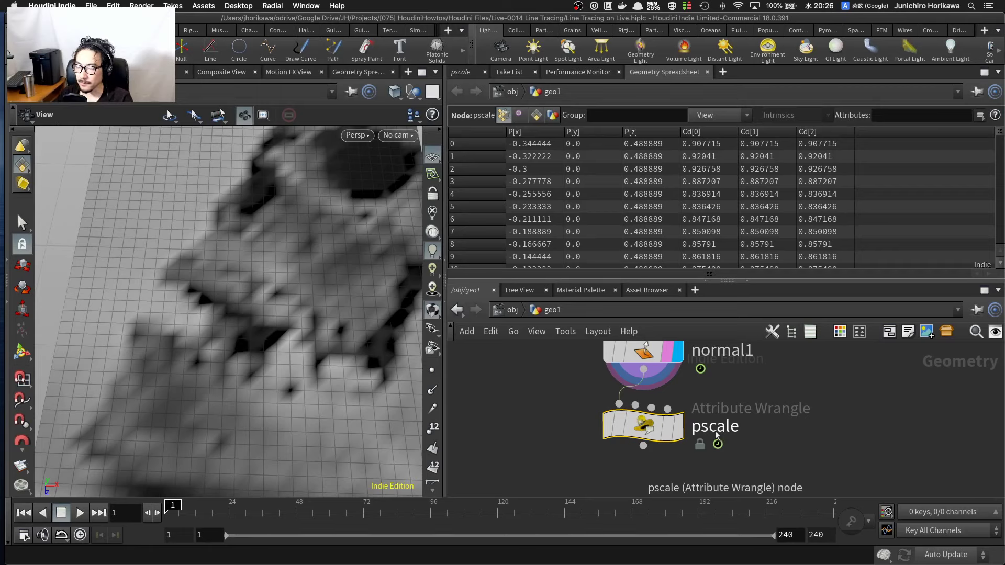
Step: Make the pscale wrangle the displayed and rendered node and shift it slightly further below normal1
{"action": "left_click", "coordinate": [679, 430]}
{"action": "left_click", "coordinate": [668, 429]}
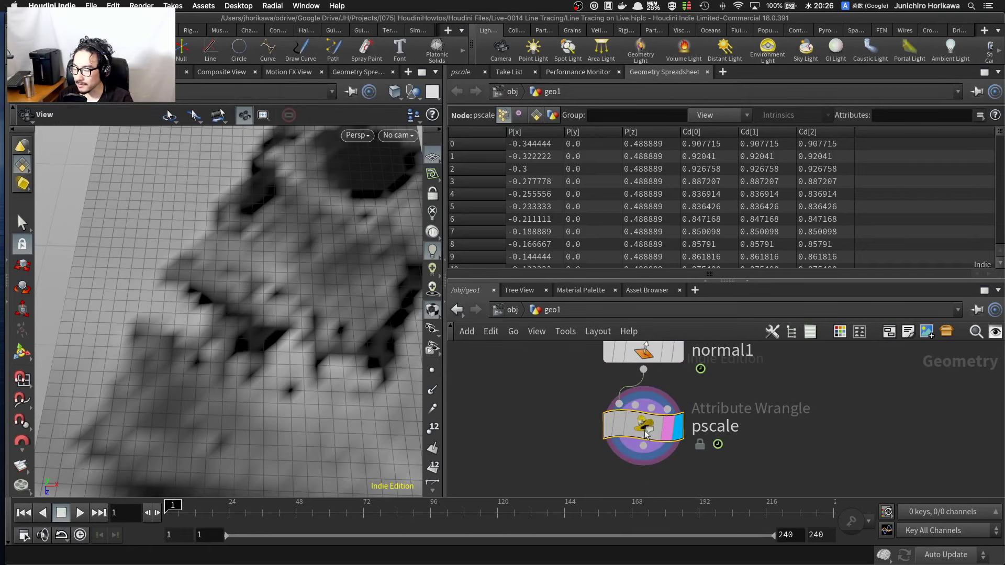
{"action": "left_click_drag", "start_coordinate": [645, 430], "coordinate": [645, 436]}
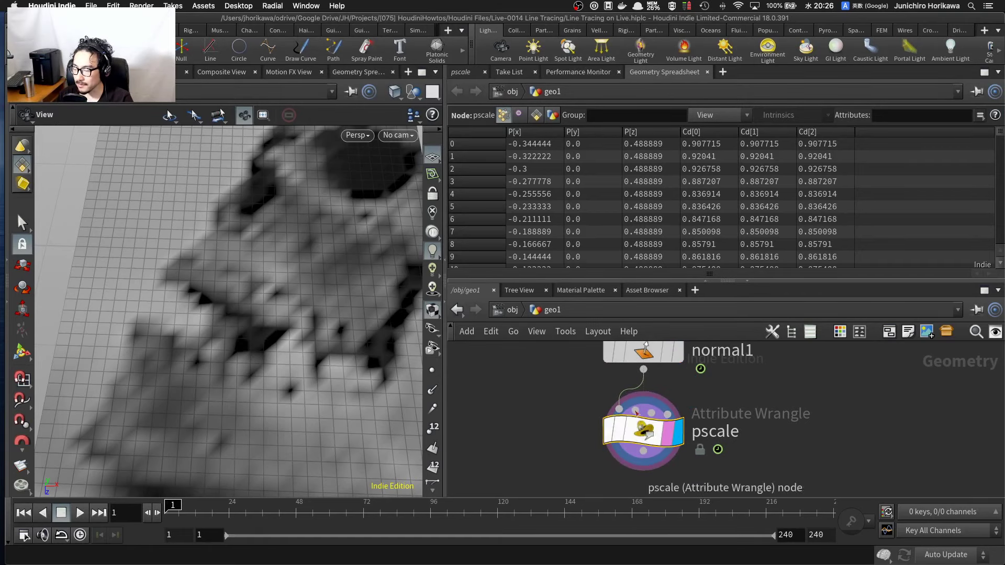
{"action": "left_click", "coordinate": [461, 73]}
{"action": "left_click", "coordinate": [570, 232]}
{"action": "type", "text": "f@o]"}
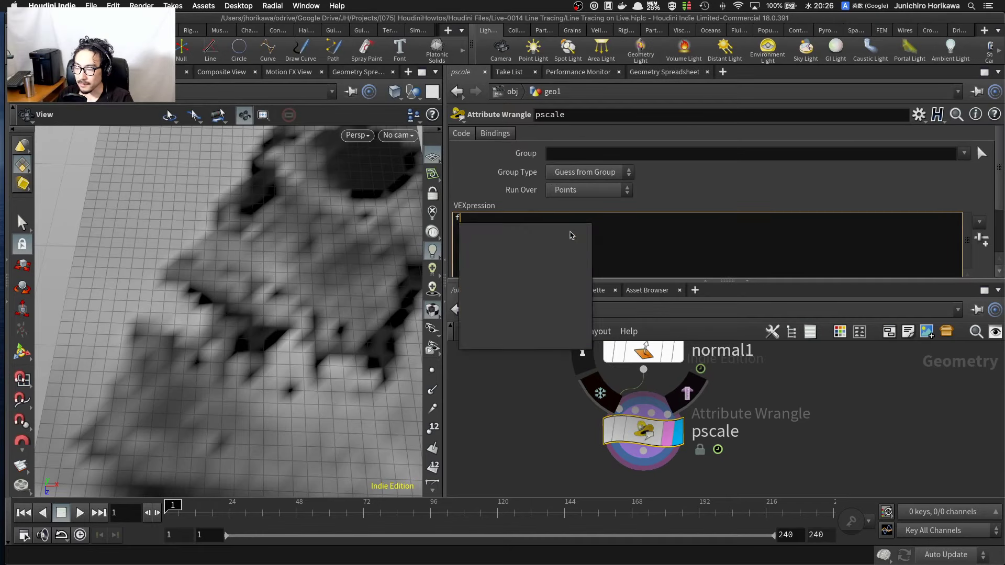
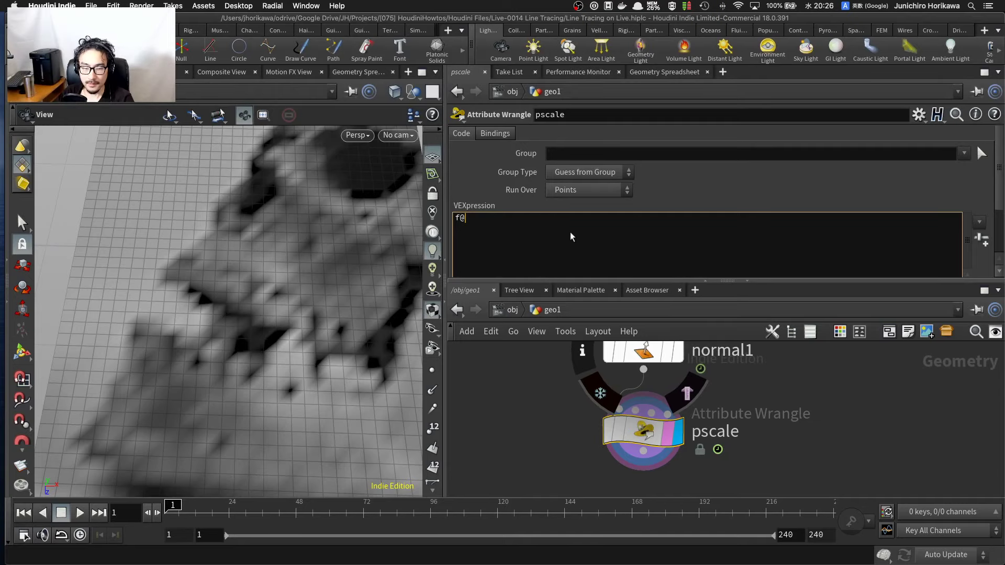
{"action": "type", "text": "p"}
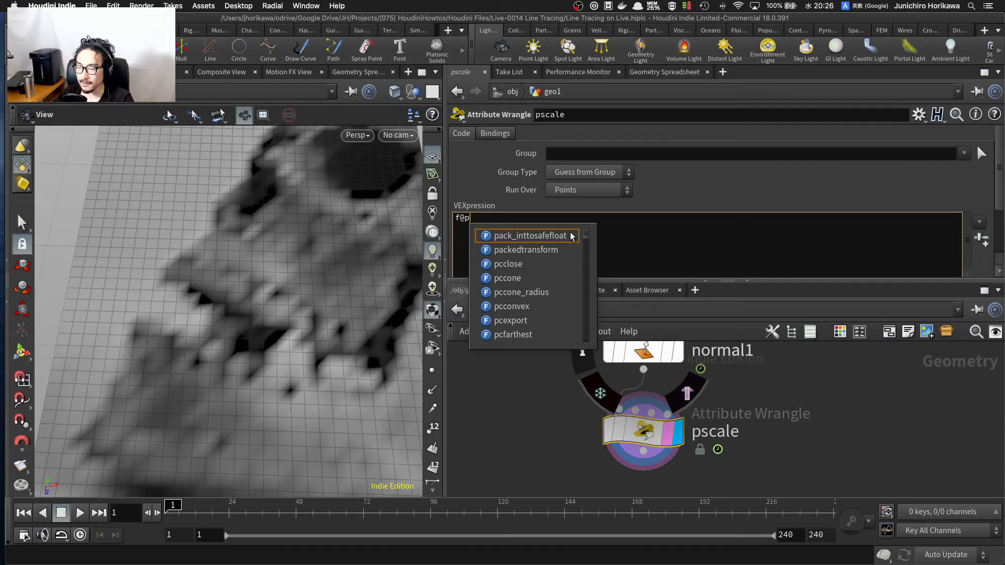
{"action": "type", "text": "sca"}
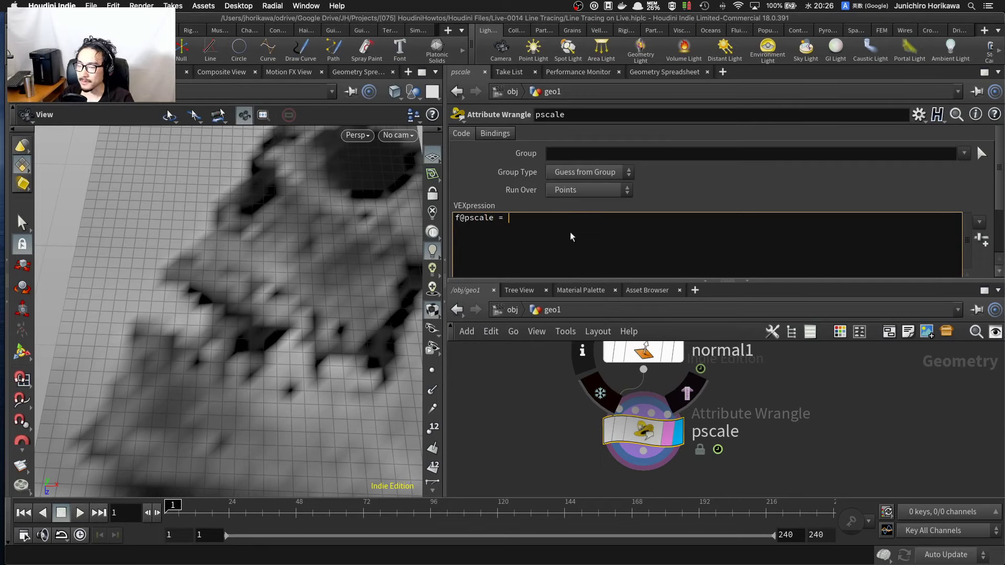
{"action": "type", "text": "le = "}
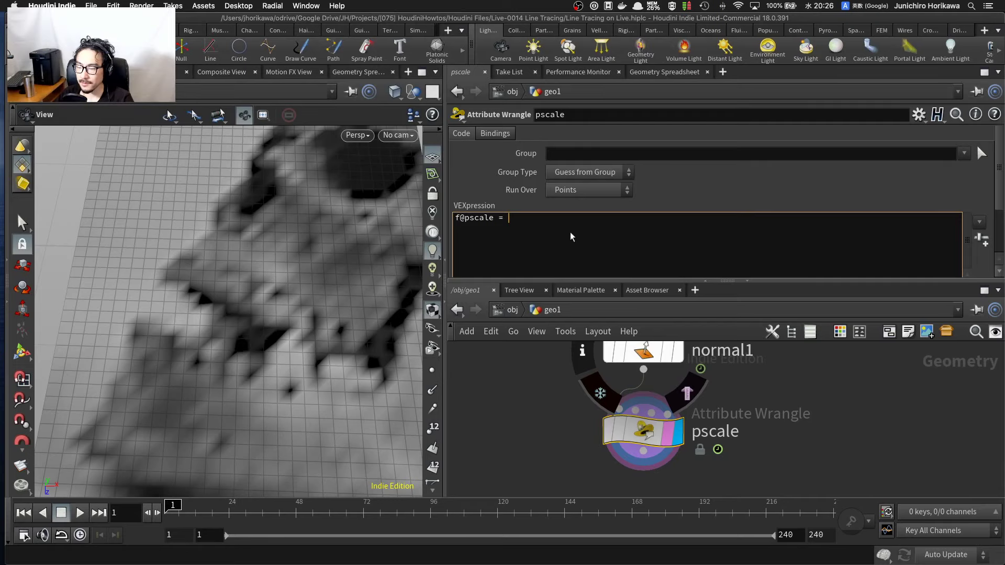
{"action": "type", "text": "fit("}
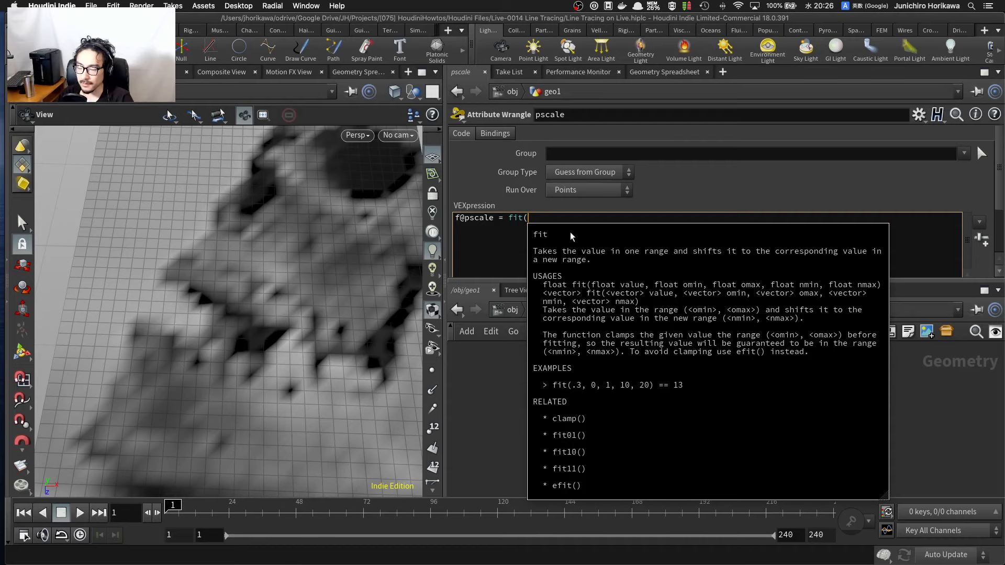
{"action": "type", "text": "@Cd.x"}
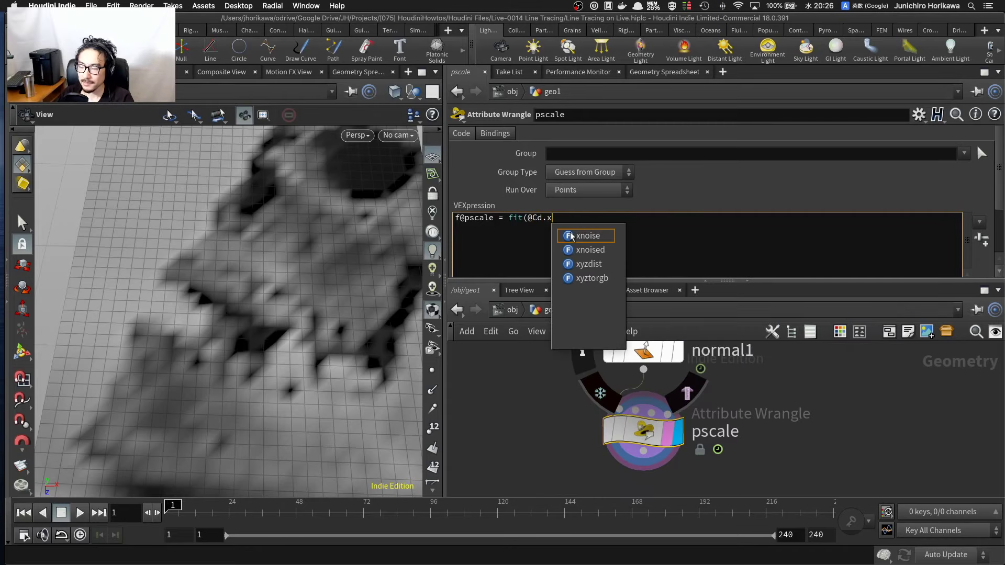
{"action": "type", "text": ", 0"}
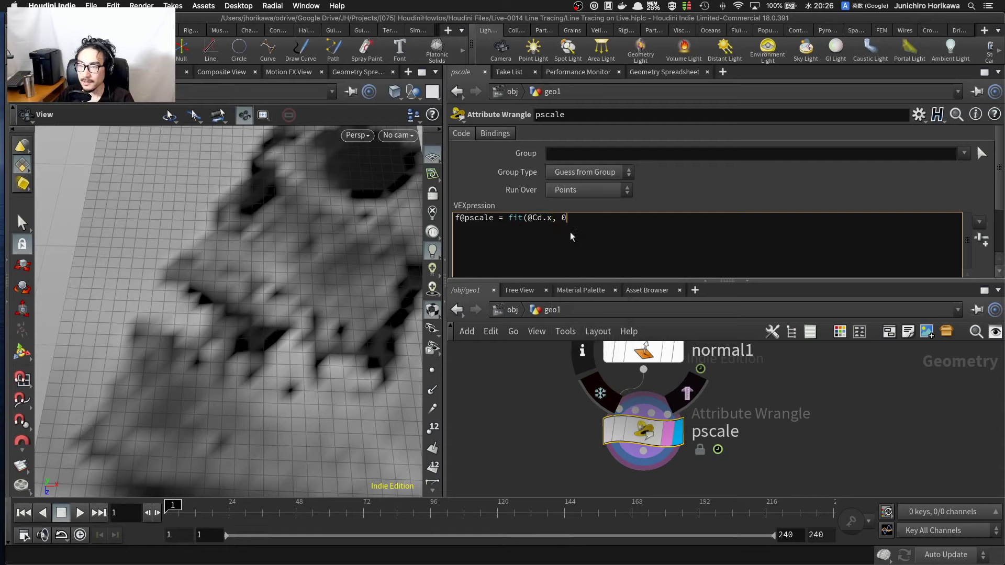
{"action": "type", "text": ".0, "}
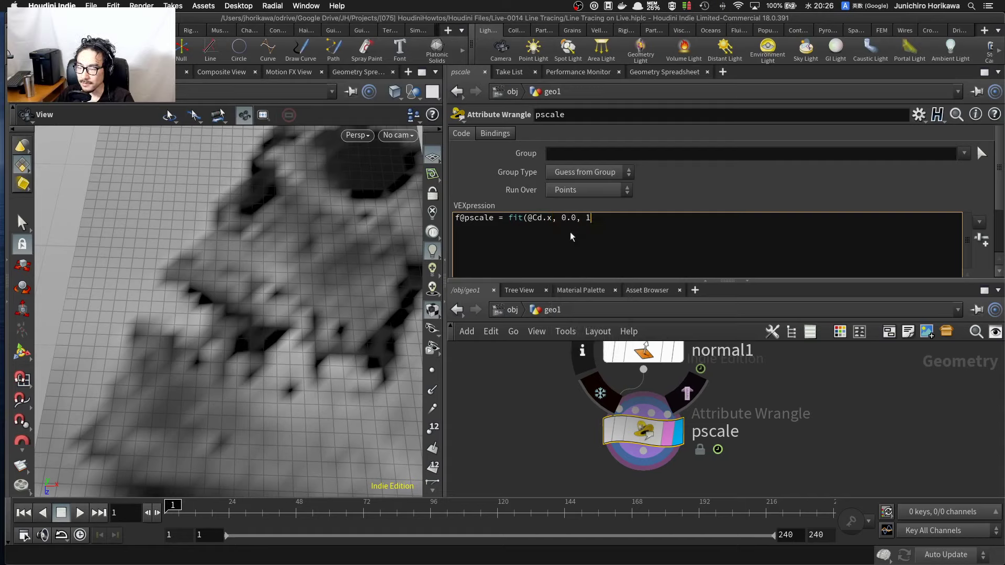
{"action": "type", "text": "1.0, chf("}
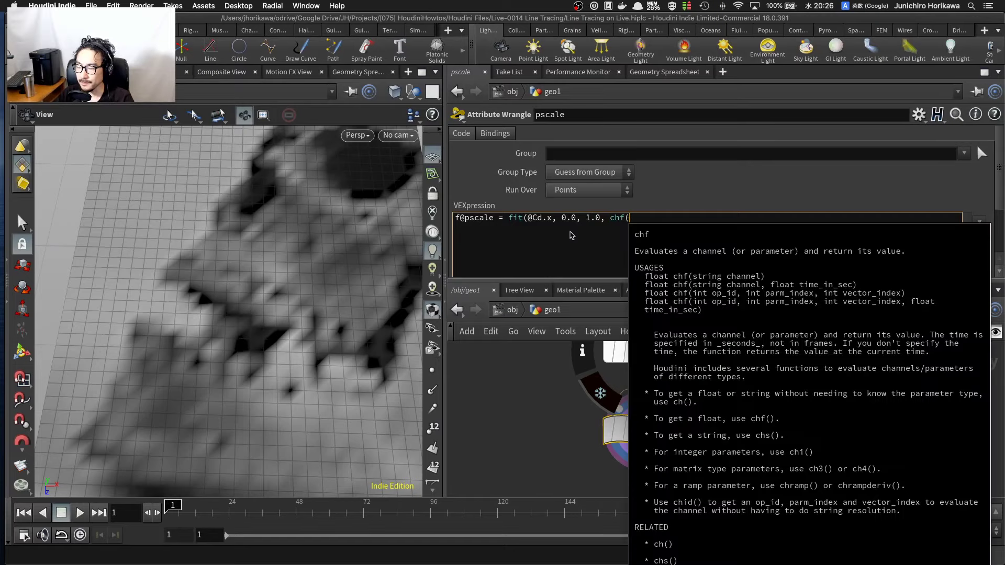
{"action": "type", "text": "\"min\")"}
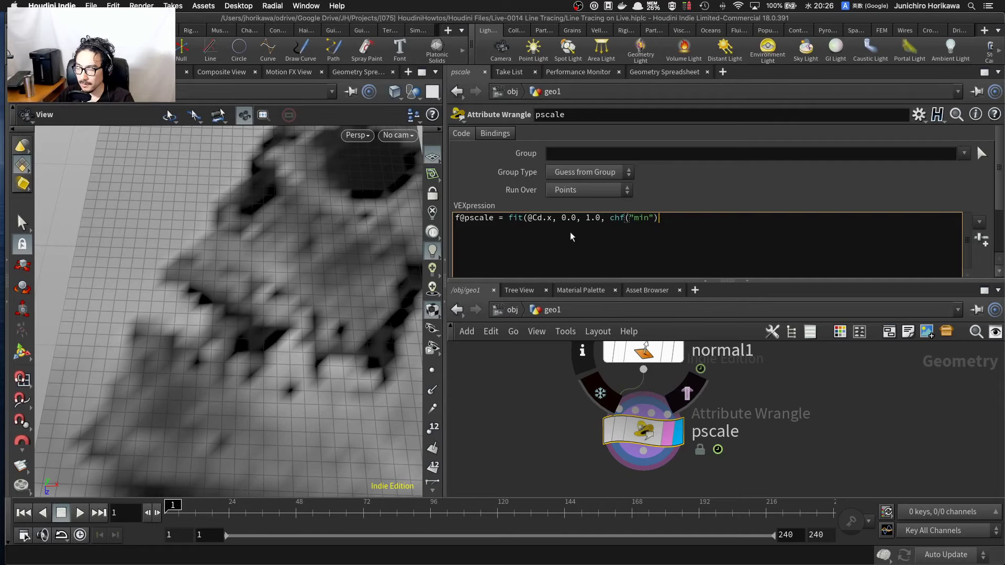
{"action": "type", "text": ", d"}
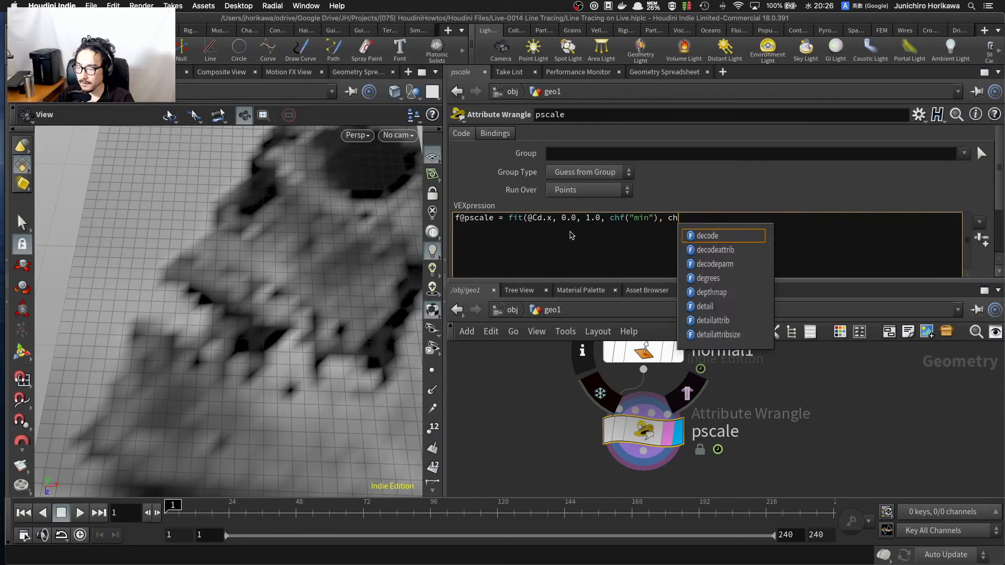
{"action": "key", "text": "BackSpace"}
{"action": "type", "text": "chf(\""}
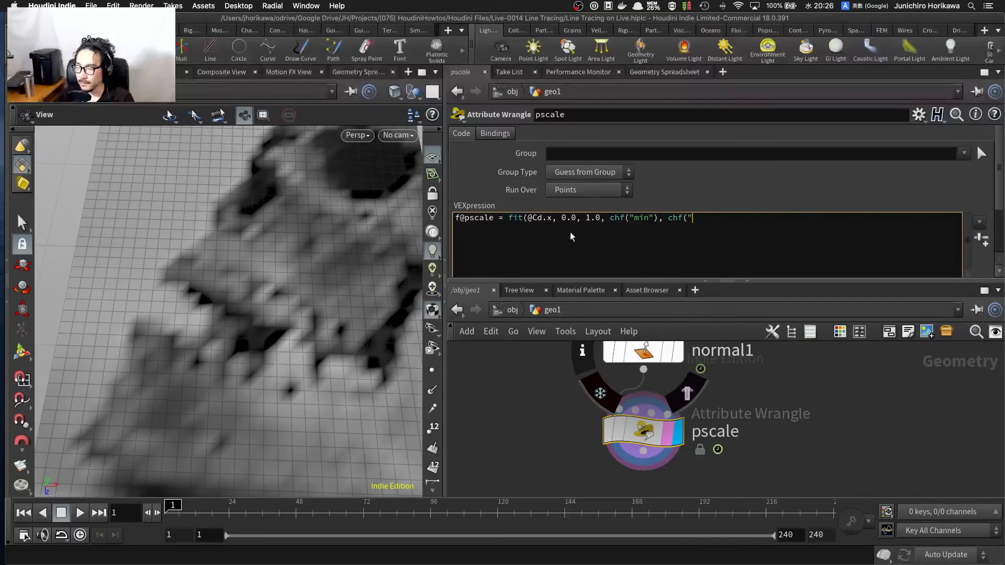
{"action": "type", "text": "m"}
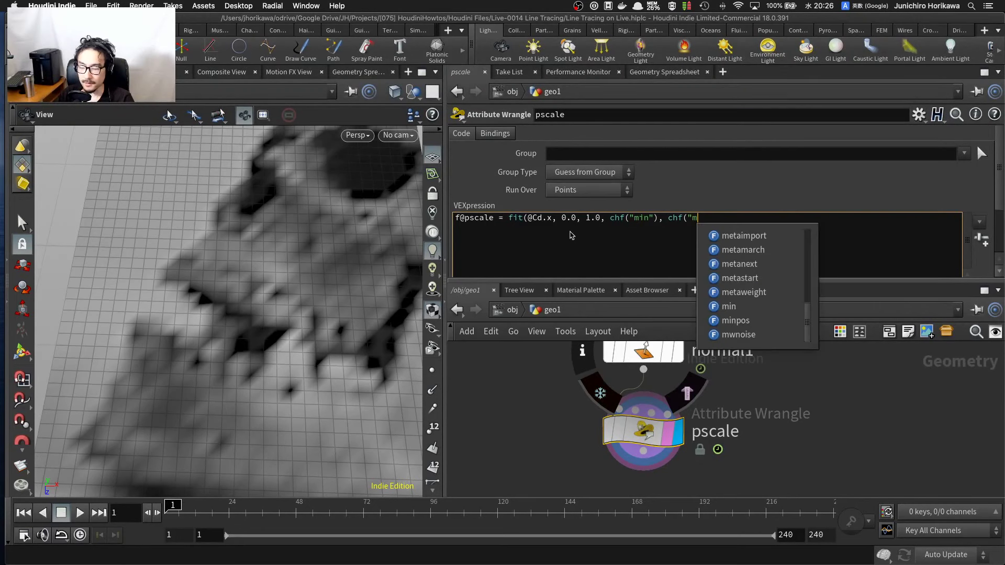
{"action": "type", "text": "ax\")"}
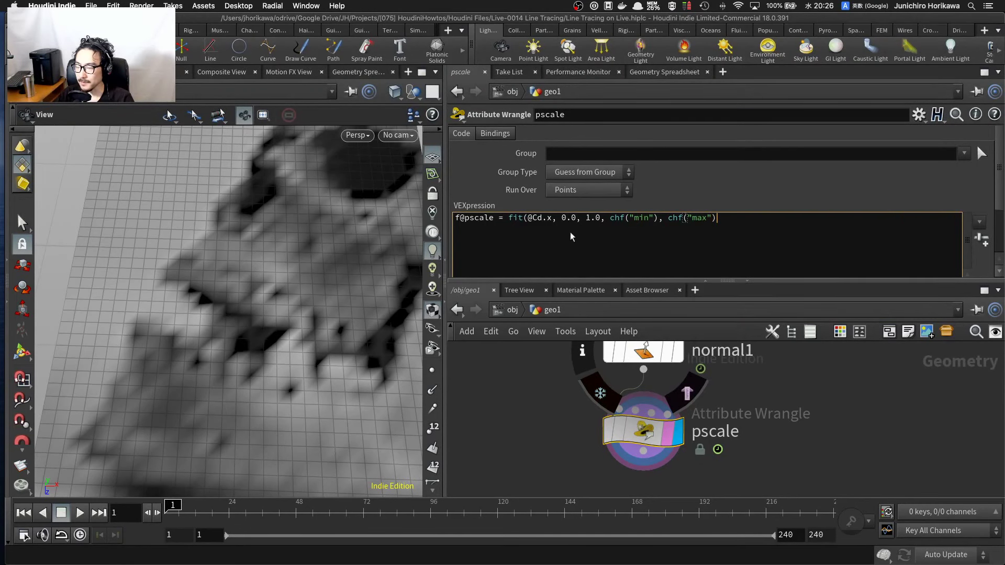
{"action": "type", "text": ");"}
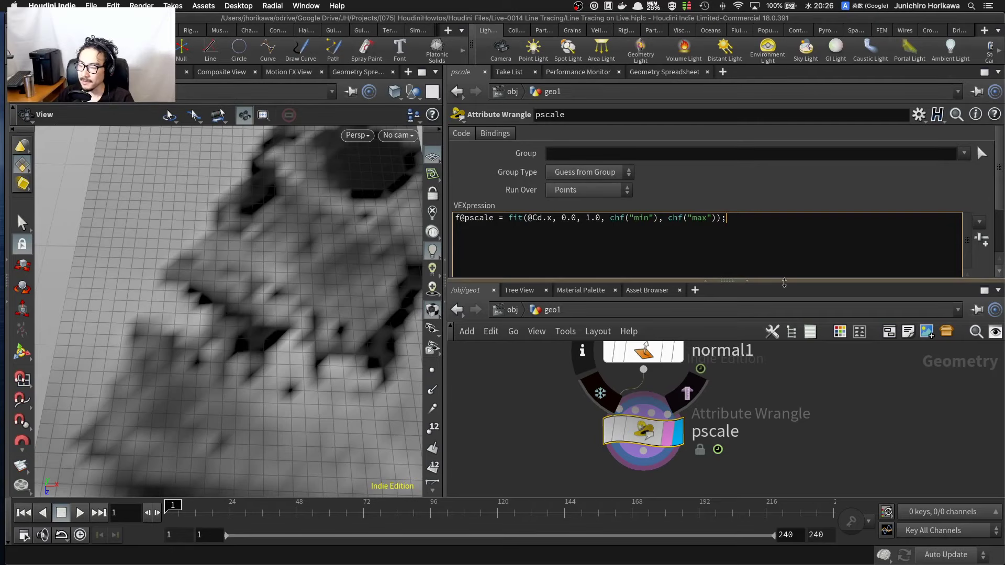
Step: Enlarge the parameter area and generate the wrangle's channel parameters from the min and max references in the code
{"action": "left_click_drag", "start_coordinate": [784, 282], "coordinate": [785, 324]}
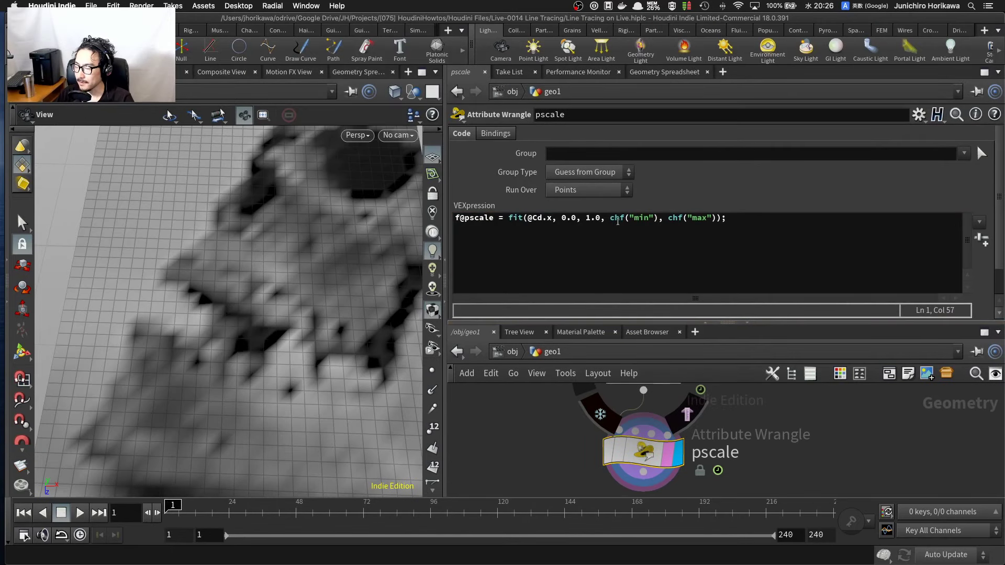
{"action": "left_click_drag", "start_coordinate": [611, 221], "coordinate": [673, 220]}
{"action": "left_click", "coordinate": [673, 220]}
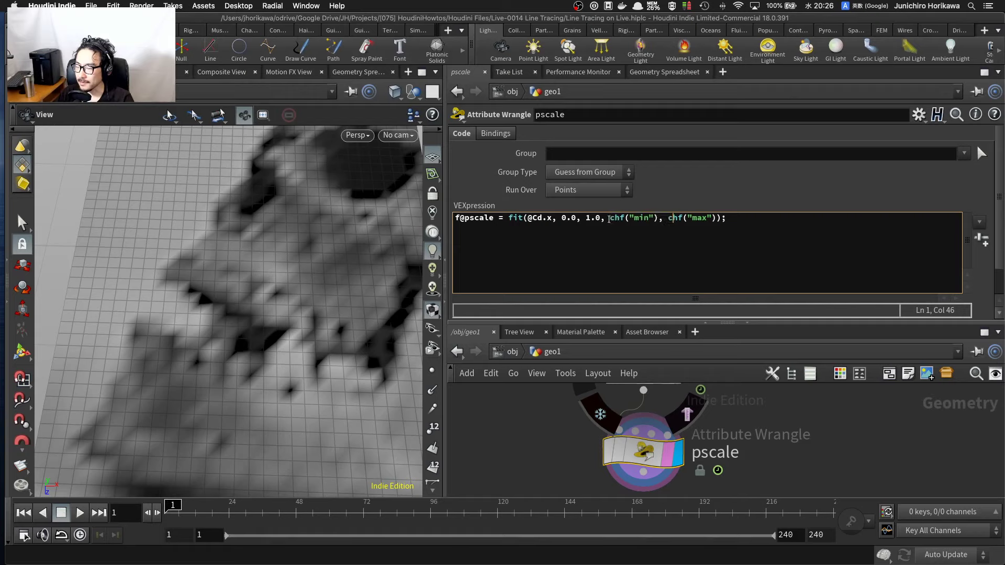
{"action": "left_click_drag", "start_coordinate": [609, 219], "coordinate": [659, 220]}
{"action": "left_click", "coordinate": [745, 227]}
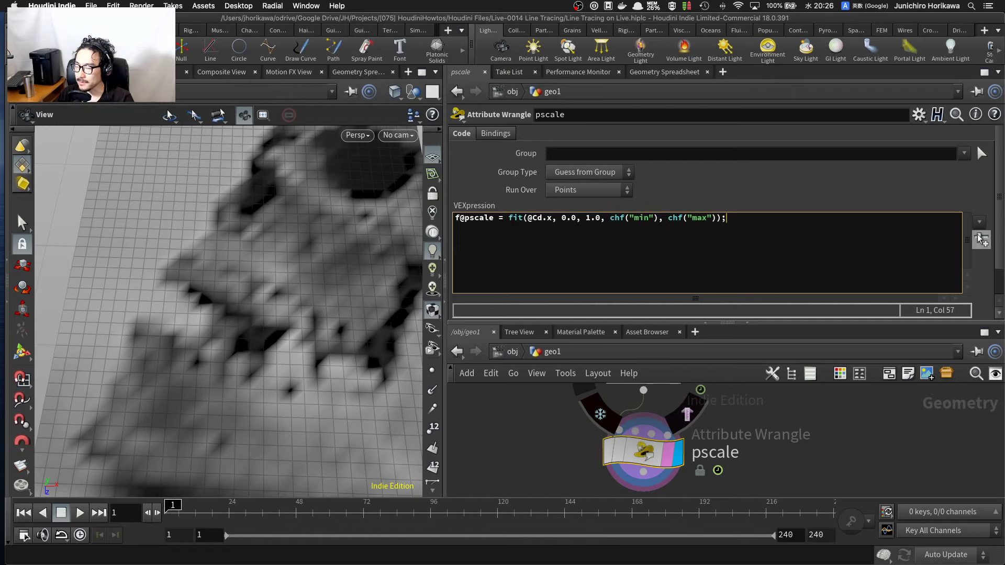
{"action": "left_click", "coordinate": [982, 240]}
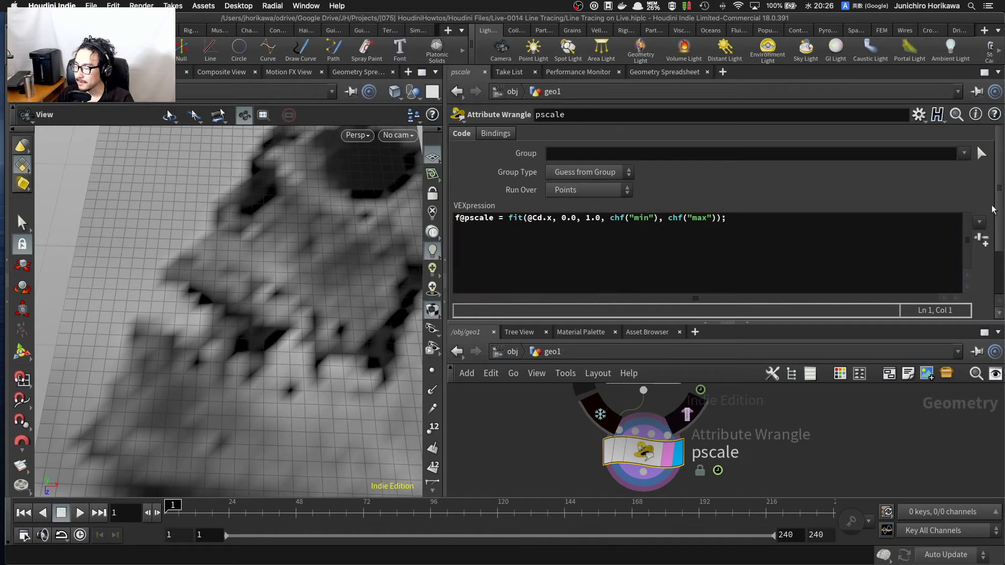
Step: Try values of 0.054 for Min and 0.284 for Max on the pscale wrangle
{"action": "scroll", "coordinate": [992, 209], "scroll_direction": "down", "scroll_amount": 3}
{"action": "left_click", "coordinate": [558, 295]}
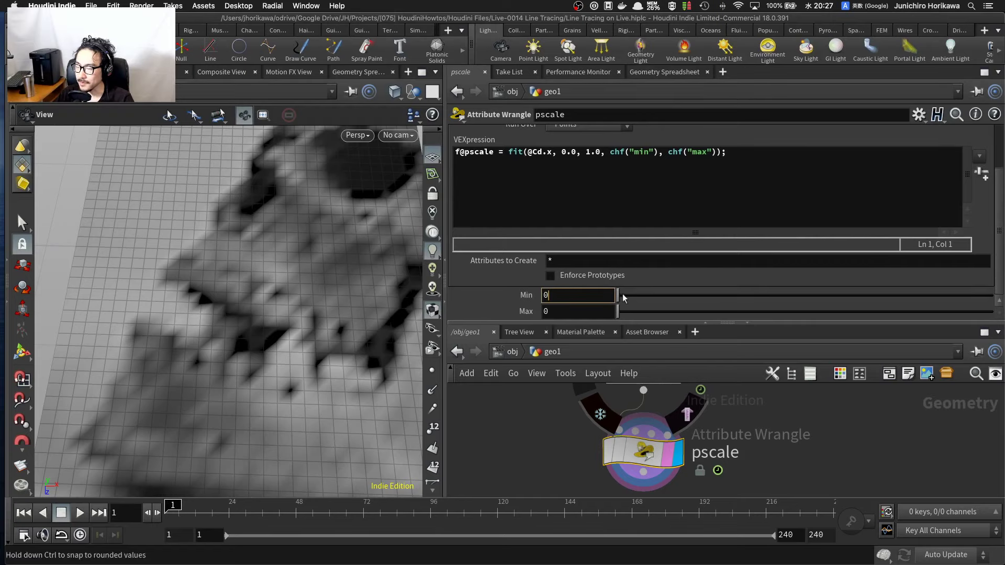
{"action": "left_click_drag", "start_coordinate": [623, 294], "coordinate": [724, 311]}
Step: Copy the min scale parameter of the CONTROLLER null for referencing
{"action": "scroll", "coordinate": [696, 437], "scroll_direction": "down", "scroll_amount": 3}
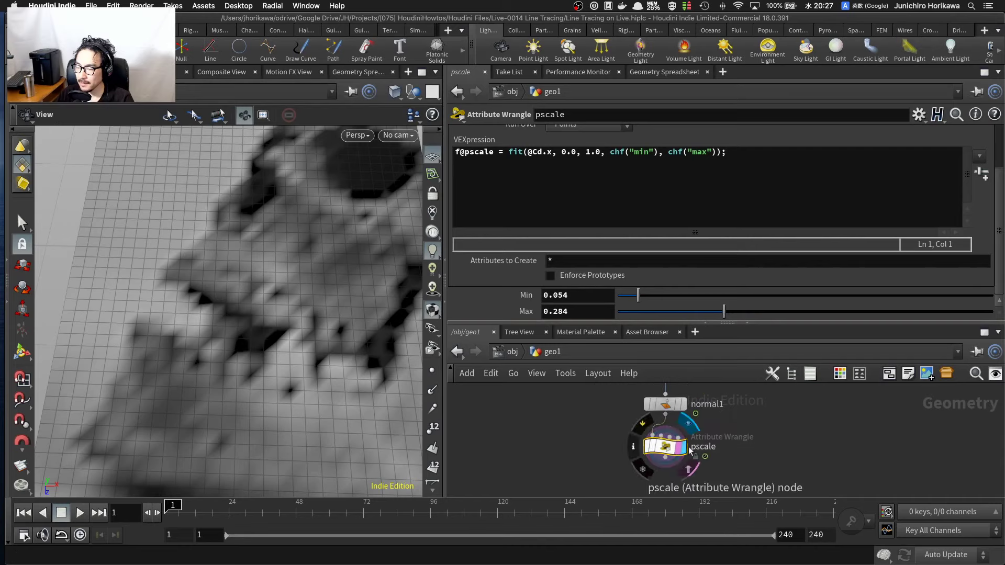
{"action": "scroll", "coordinate": [576, 410], "scroll_direction": "down", "scroll_amount": 3}
{"action": "middle_click_drag", "start_coordinate": [576, 410], "coordinate": [579, 466]}
{"action": "scroll", "coordinate": [539, 430], "scroll_direction": "up", "scroll_amount": 3}
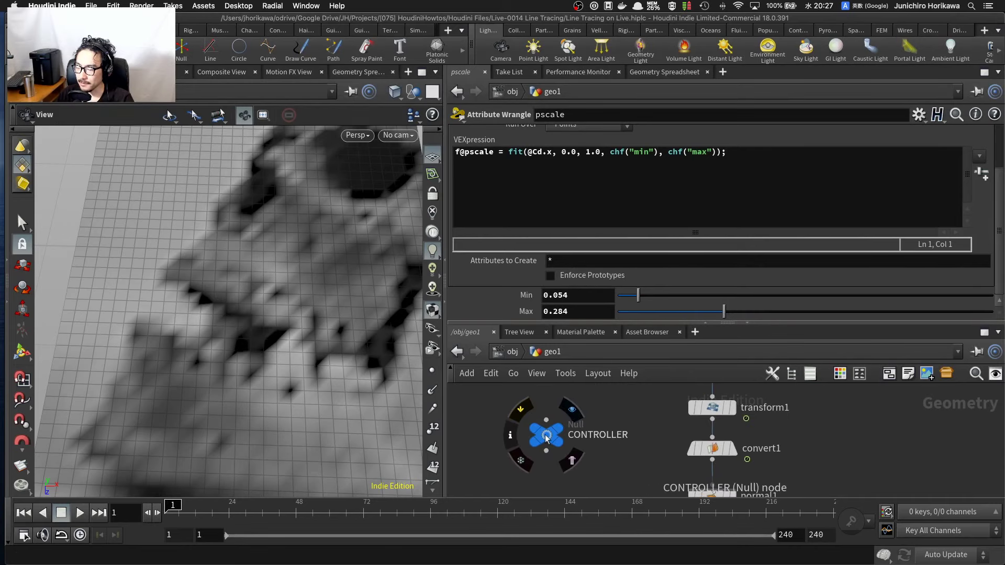
{"action": "left_click", "coordinate": [545, 435]}
{"action": "left_click", "coordinate": [550, 247]}
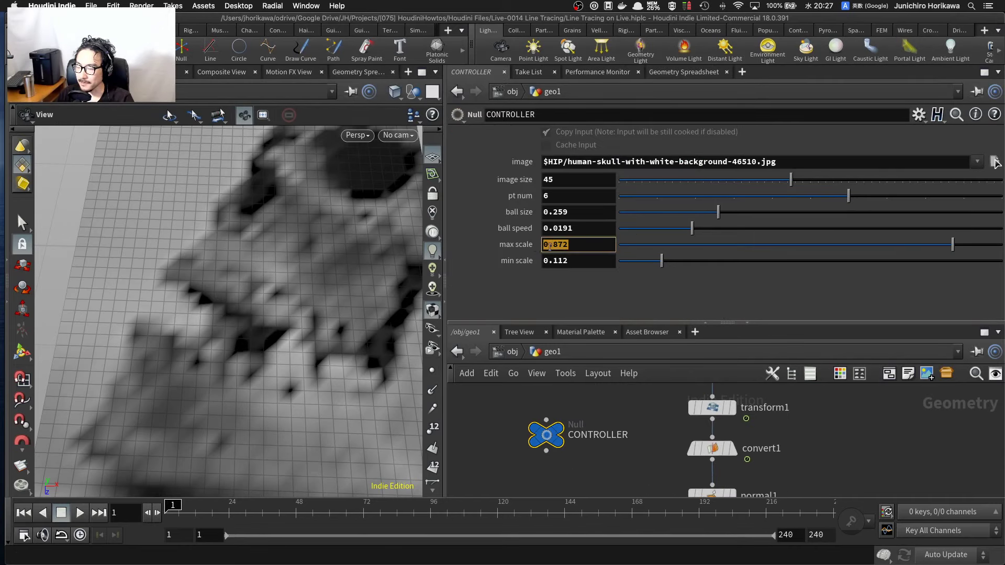
{"action": "left_click", "coordinate": [576, 262]}
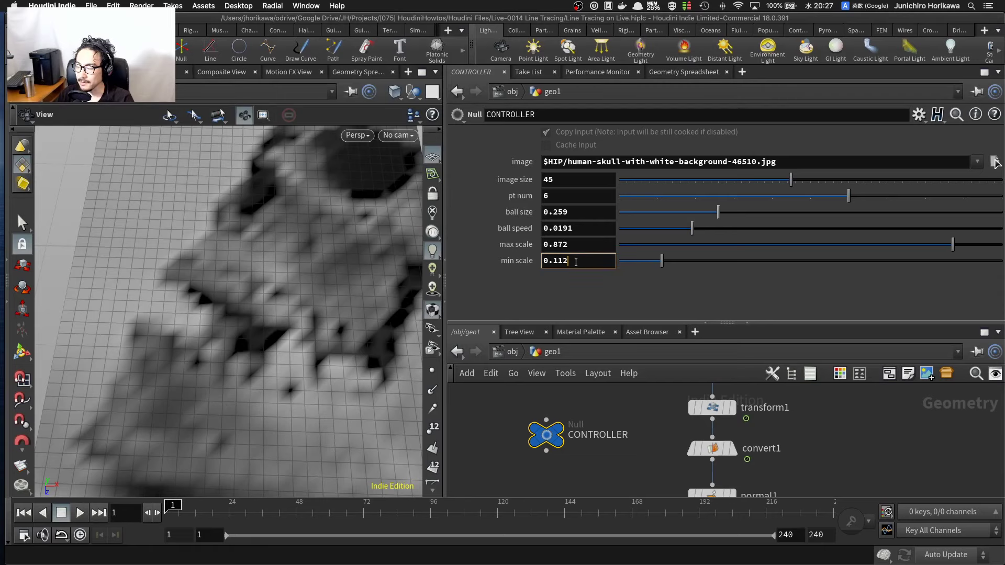
{"action": "right_click", "coordinate": [577, 262]}
{"action": "left_click", "coordinate": [599, 356]}
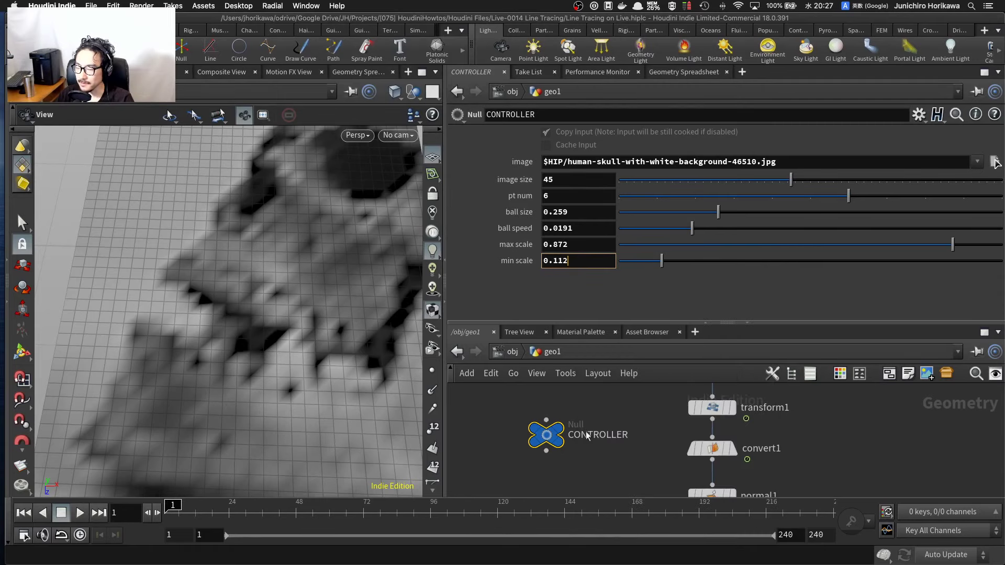
Step: Link the pscale wrangle's Min to the controller with the relative reference ch("../CONTROLLER/min_scale")
{"action": "scroll", "coordinate": [587, 437], "scroll_direction": "down", "scroll_amount": 5}
{"action": "middle_click_drag", "start_coordinate": [641, 480], "coordinate": [633, 450]}
{"action": "scroll", "coordinate": [632, 450], "scroll_direction": "up", "scroll_amount": 6}
{"action": "left_click", "coordinate": [656, 474]}
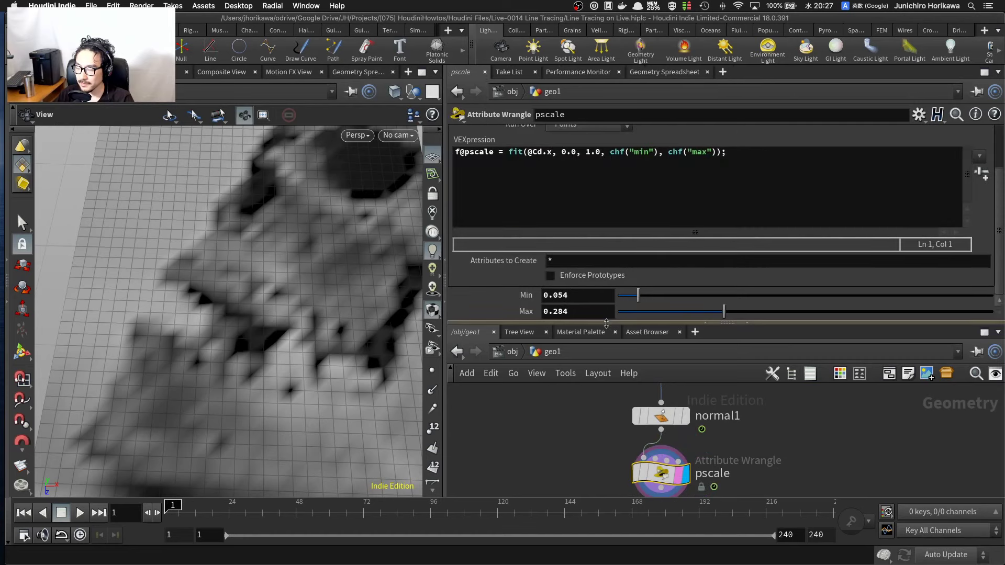
{"action": "double_click", "coordinate": [583, 300]}
{"action": "key", "text": "BackSpace"}
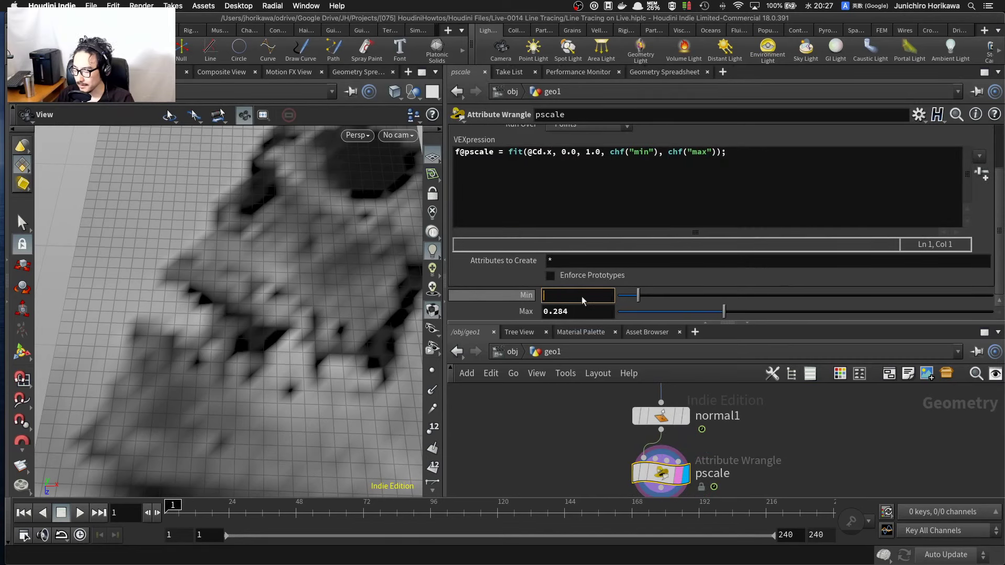
{"action": "right_click", "coordinate": [583, 300]}
{"action": "left_click", "coordinate": [626, 414]}
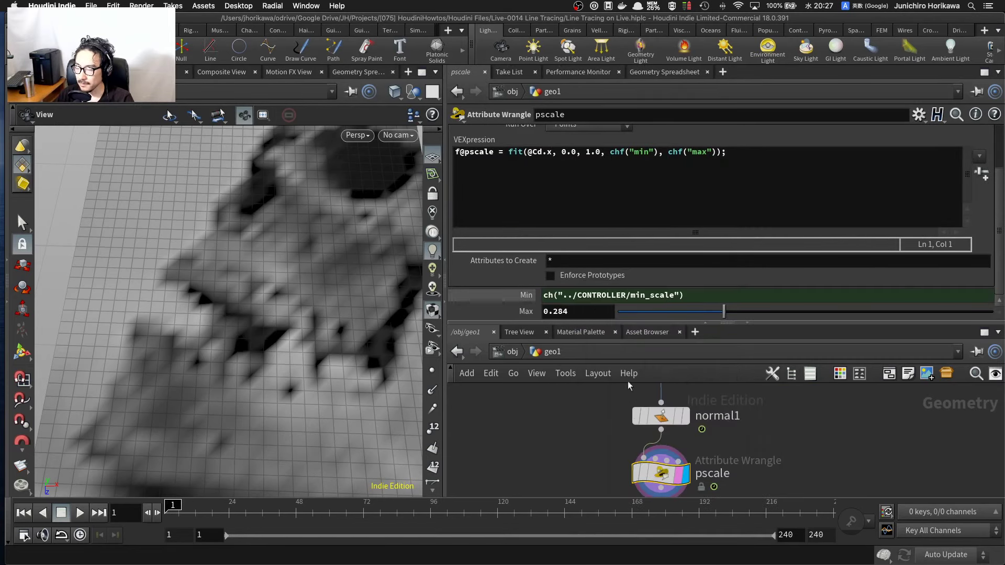
Step: Link the wrangle's Max to ch("../CONTROLLER/max_scale") and show both Min and Max as evaluated values
{"action": "double_click", "coordinate": [579, 313]}
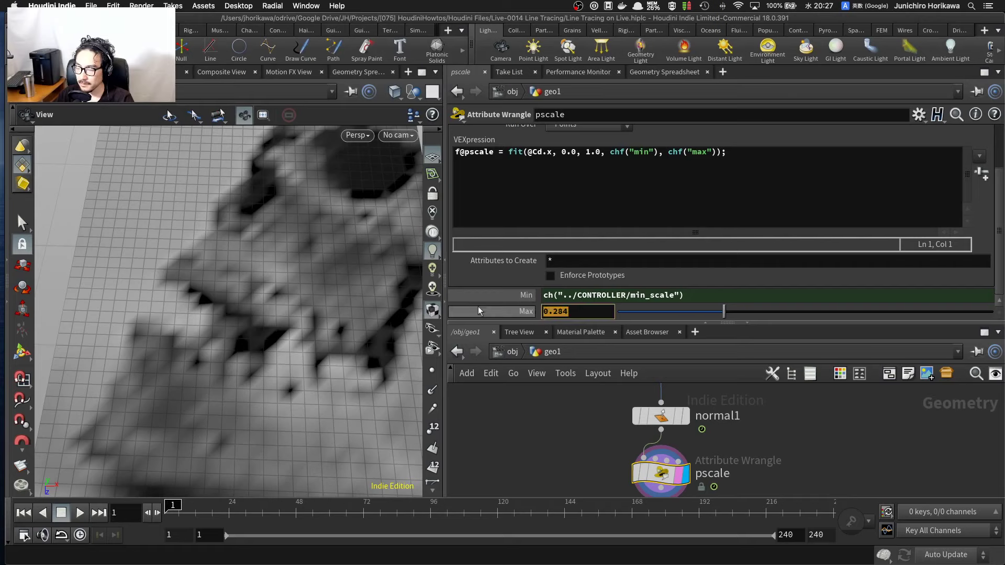
{"action": "key", "text": "BackSpace"}
{"action": "right_click", "coordinate": [555, 311]}
{"action": "left_click", "coordinate": [601, 414]}
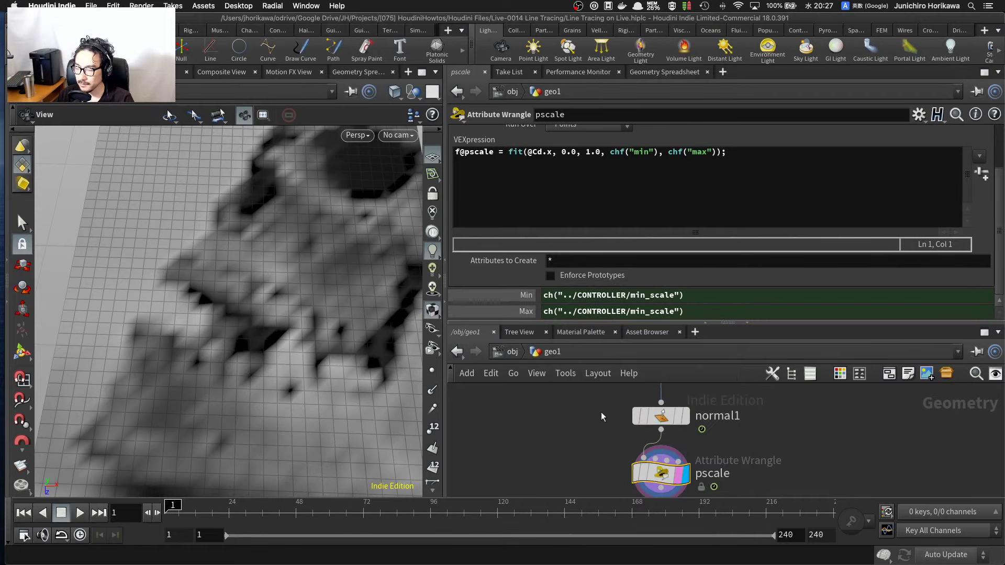
{"action": "left_click", "coordinate": [643, 311]}
{"action": "left_click_drag", "start_coordinate": [633, 311], "coordinate": [648, 311]}
{"action": "type", "text": "max"}
{"action": "key", "text": "Return"}
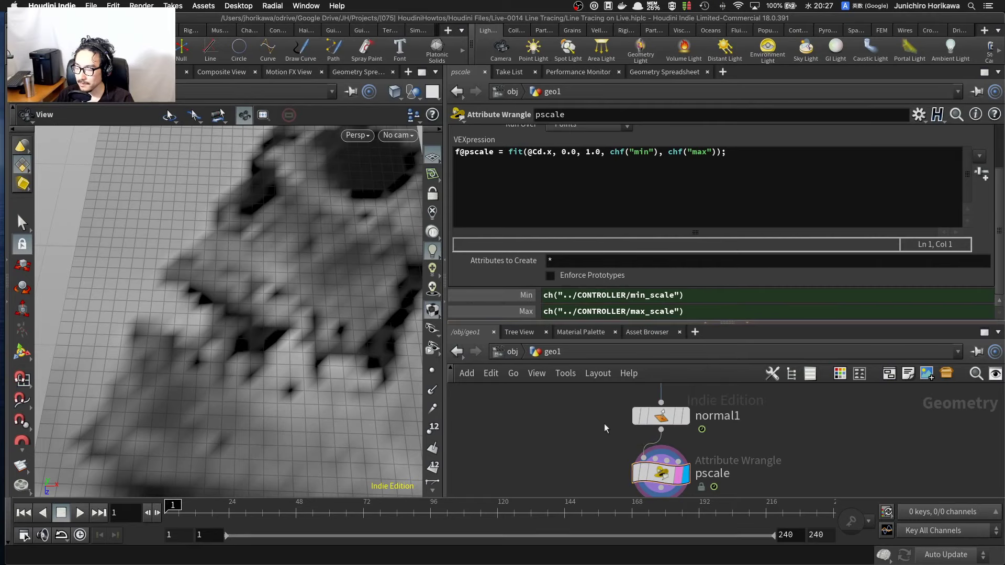
{"action": "left_click", "coordinate": [507, 294]}
{"action": "left_click", "coordinate": [526, 312]}
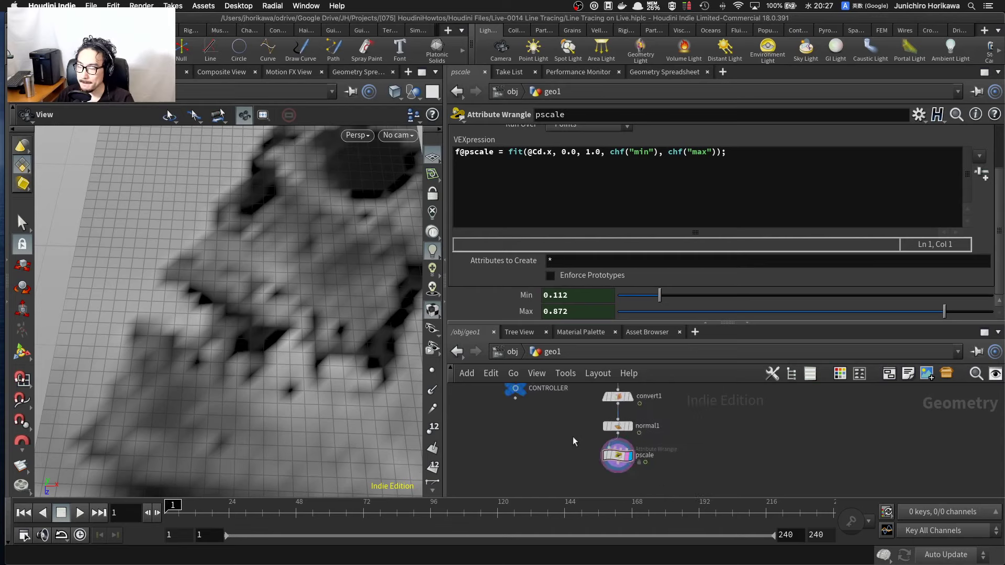
Step: Check the CONTROLLER's scale parameters and examine the pscale wrangle's point values in the Geometry Spreadsheet
{"action": "left_click", "coordinate": [552, 442]}
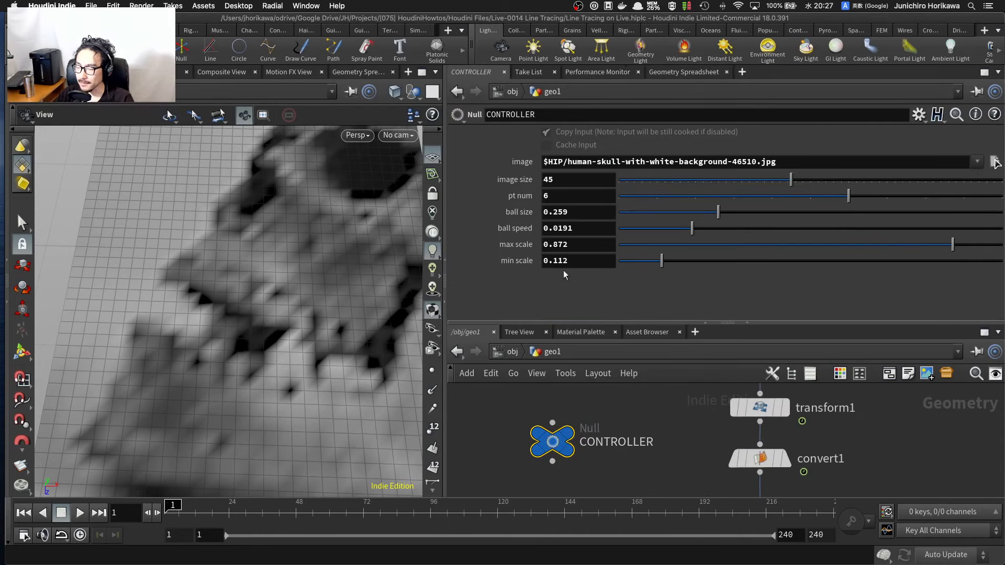
{"action": "scroll", "coordinate": [586, 400], "scroll_direction": "down", "scroll_amount": 10}
{"action": "left_click", "coordinate": [655, 468]}
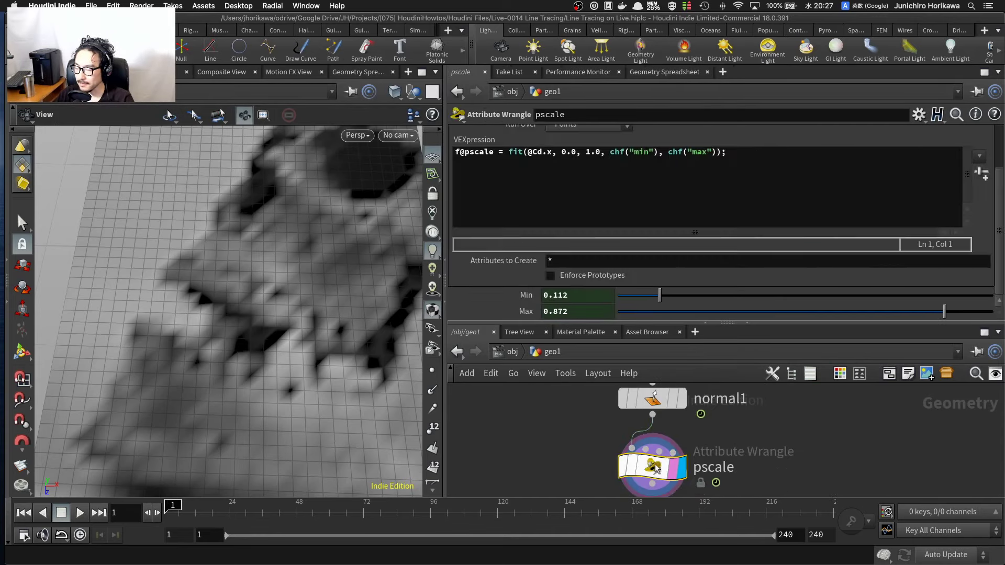
{"action": "left_click", "coordinate": [673, 73]}
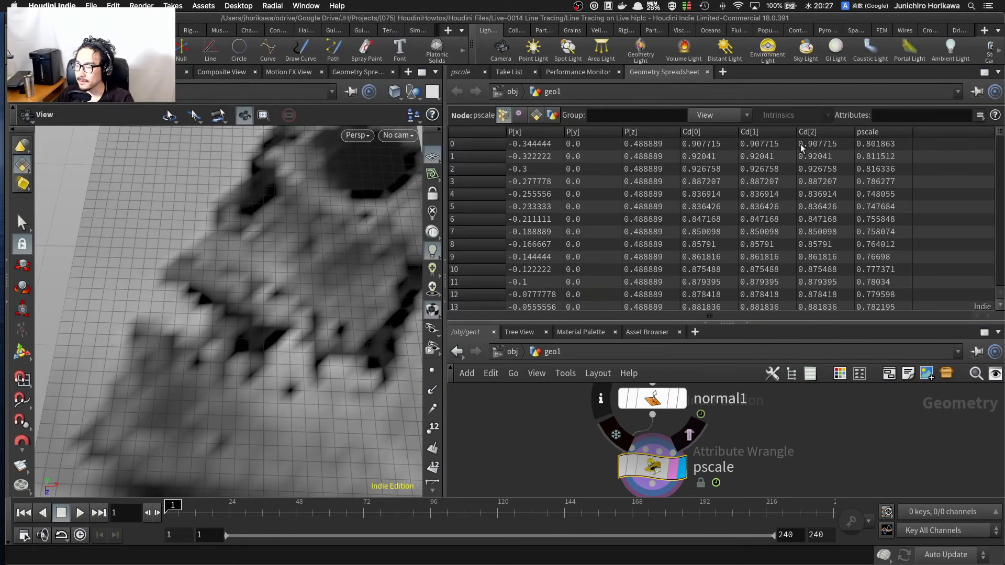
{"action": "scroll", "coordinate": [881, 182], "scroll_direction": "down", "scroll_amount": 10}
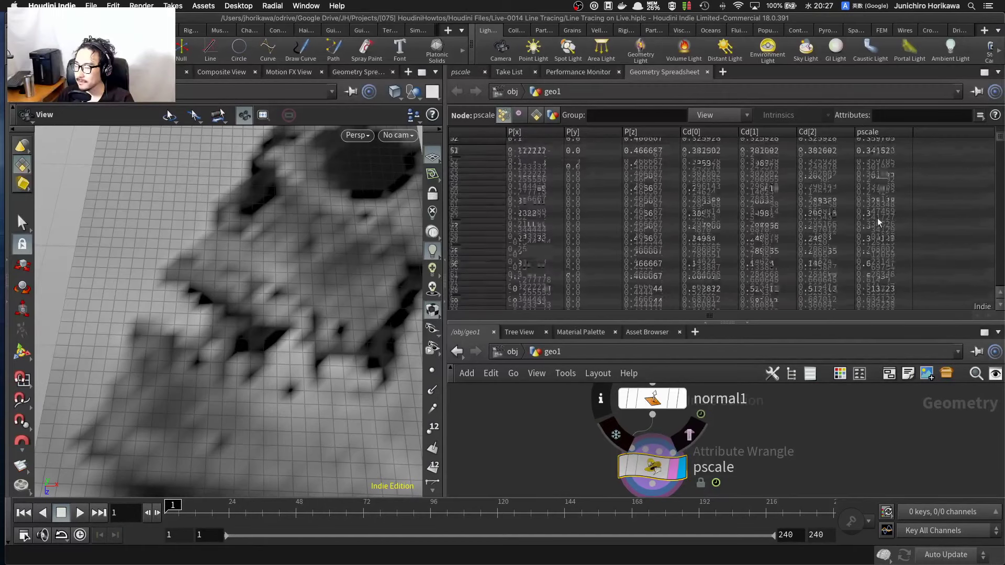
{"action": "scroll", "coordinate": [874, 286], "scroll_direction": "up", "scroll_amount": 3}
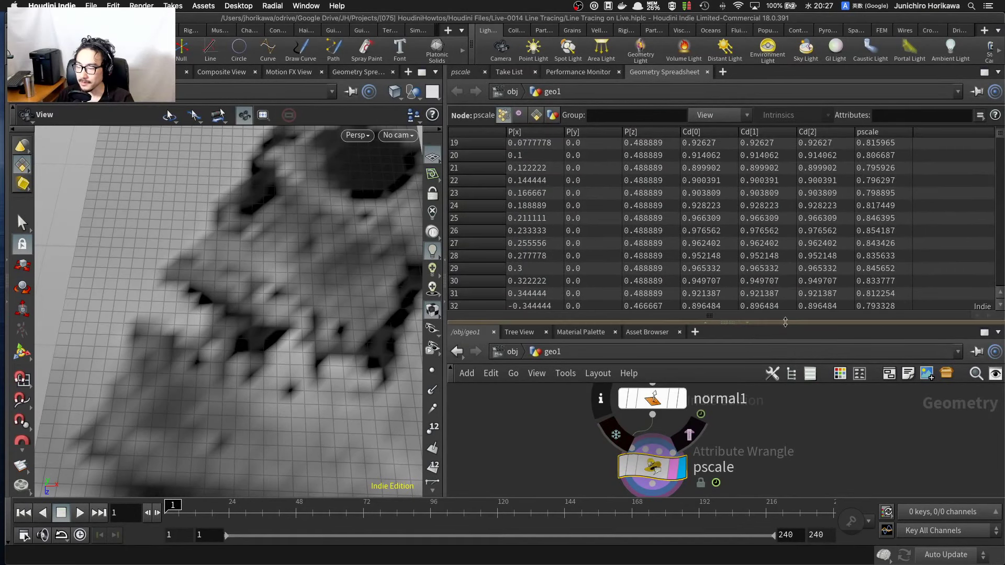
Step: Give the network editor more height and frame the whole skull grid in the viewport
{"action": "left_click_drag", "start_coordinate": [729, 322], "coordinate": [729, 265]}
{"action": "scroll", "coordinate": [182, 286], "scroll_direction": "down", "scroll_amount": 5}
{"action": "left_click_drag", "start_coordinate": [182, 286], "coordinate": [250, 287]}
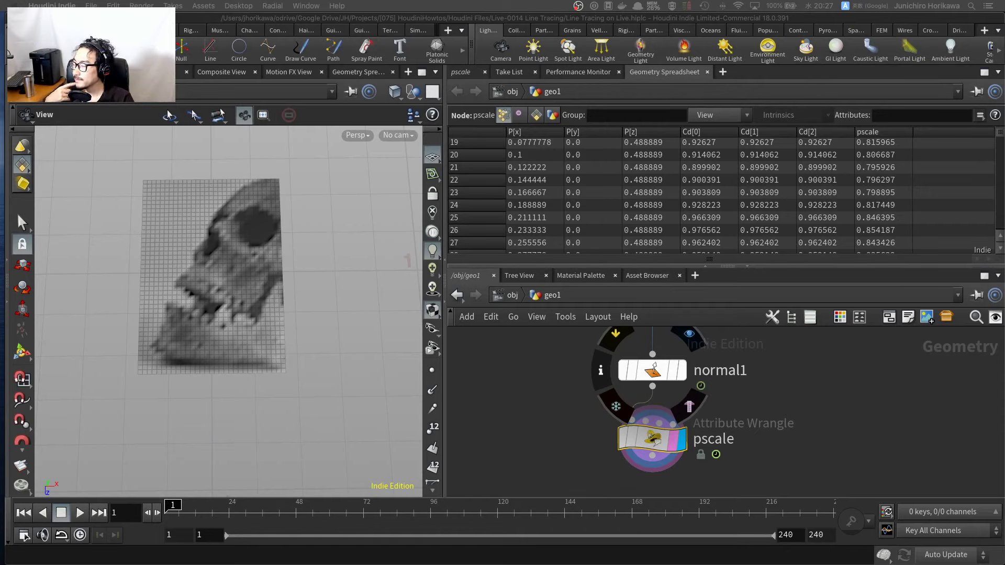
{"action": "left_click", "coordinate": [307, 250]}
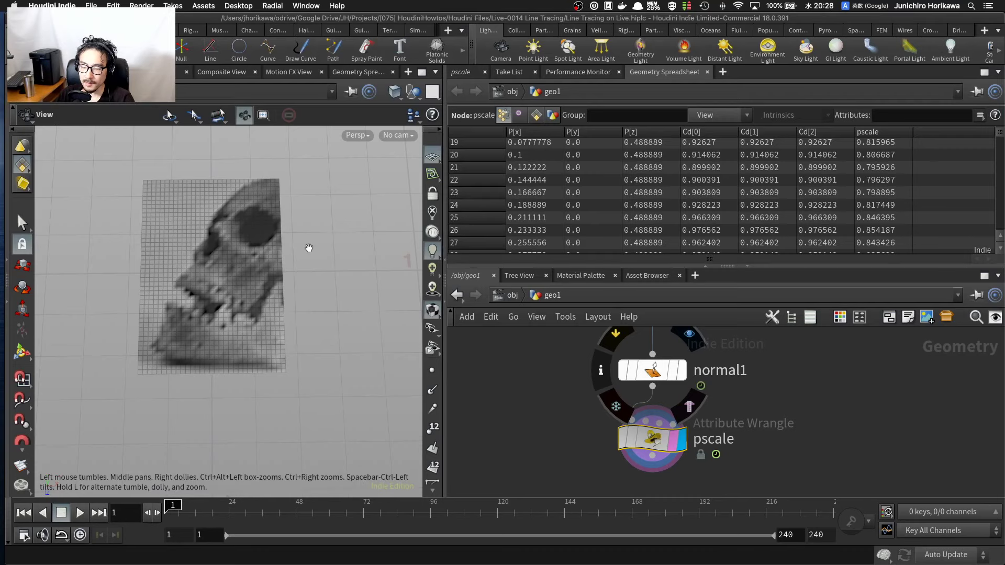
{"action": "middle_click_drag", "start_coordinate": [306, 241], "coordinate": [327, 274]}
{"action": "right_click_drag", "start_coordinate": [246, 228], "coordinate": [262, 213]}
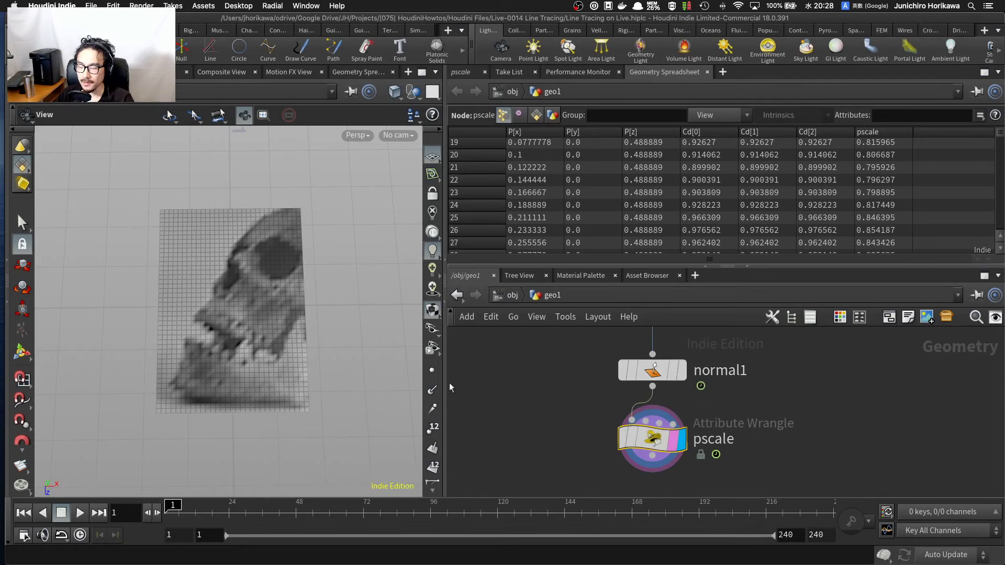
Step: Add a Bound node below the pscale wrangle, feed it from pscale and display its result
{"action": "left_click", "coordinate": [541, 447]}
{"action": "scroll", "coordinate": [542, 447], "scroll_direction": "down", "scroll_amount": 5}
{"action": "middle_click_drag", "start_coordinate": [541, 451], "coordinate": [541, 392]}
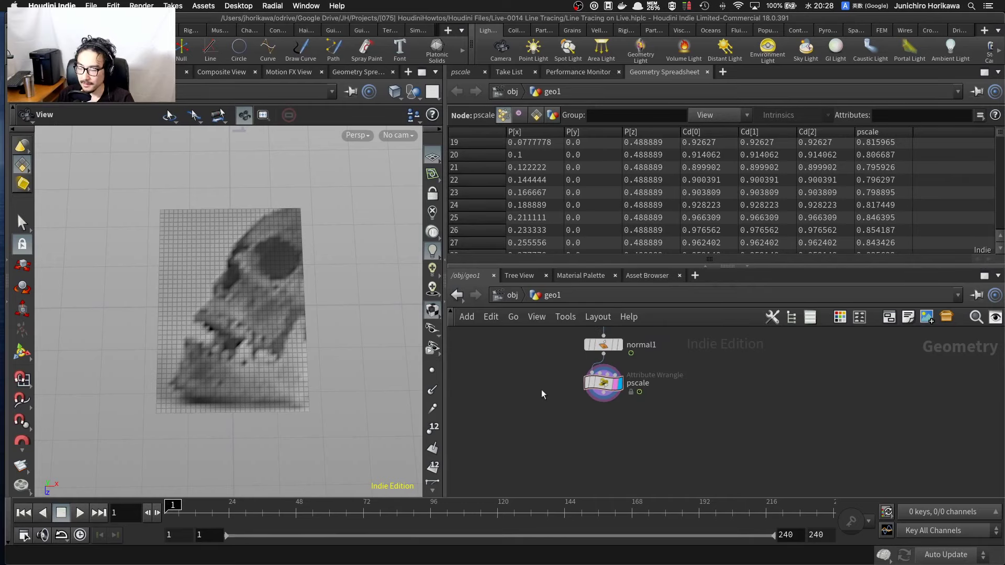
{"action": "scroll", "coordinate": [542, 392], "scroll_direction": "up", "scroll_amount": 2}
{"action": "scroll", "coordinate": [542, 392], "scroll_direction": "up", "scroll_amount": 1}
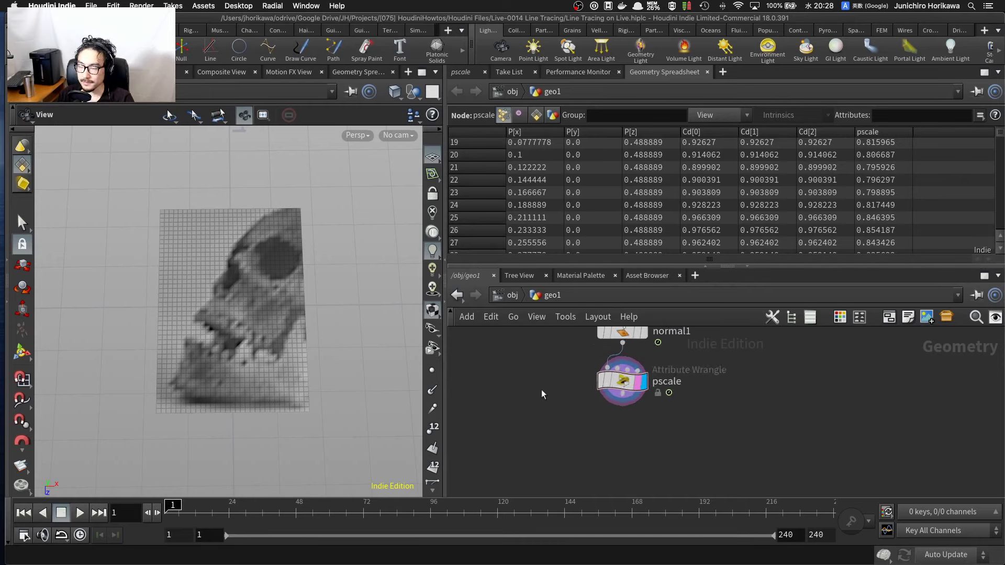
{"action": "key", "text": "Tab"}
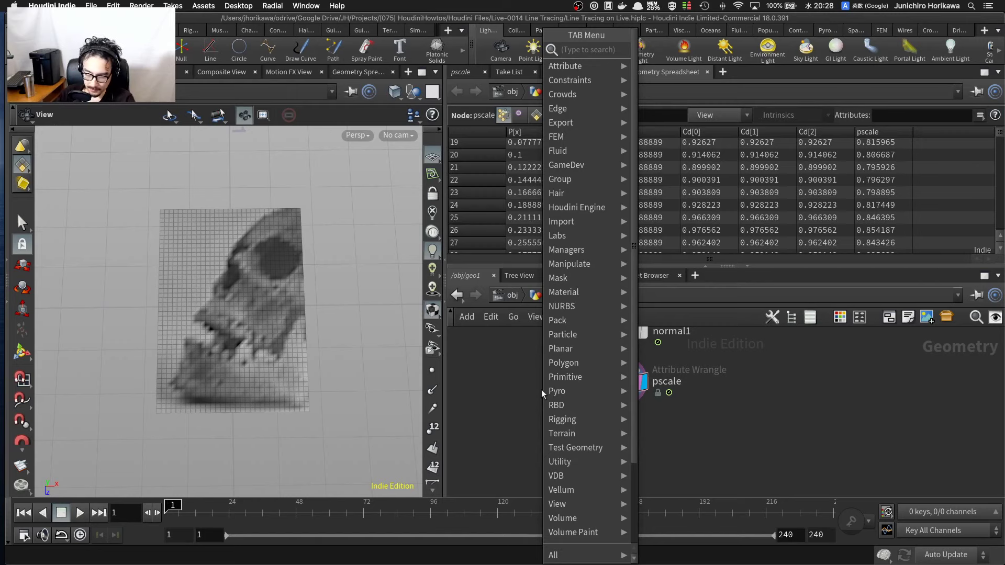
{"action": "type", "text": "bound"}
{"action": "key", "text": "Return"}
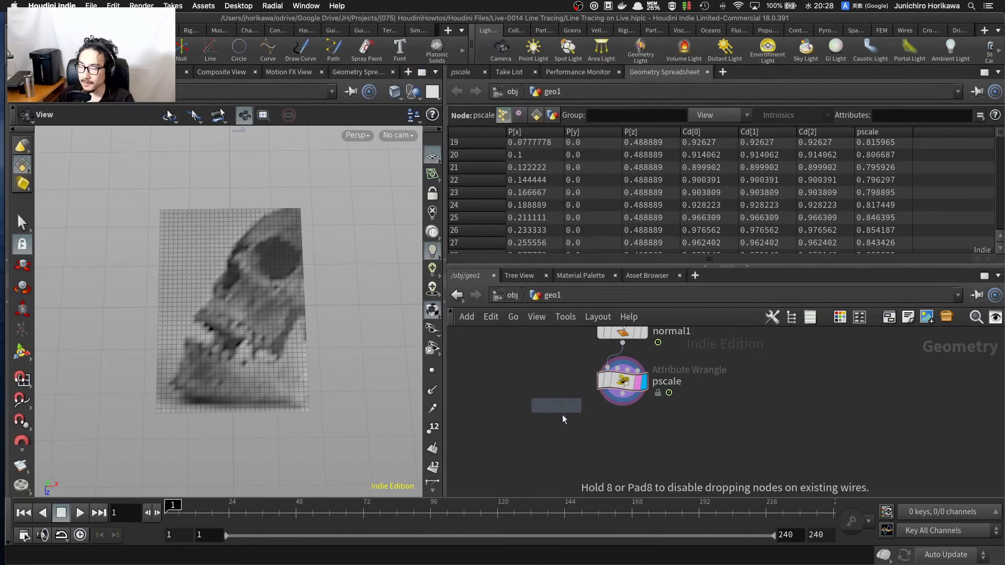
{"action": "left_click", "coordinate": [563, 417]}
{"action": "scroll", "coordinate": [600, 414], "scroll_direction": "up", "scroll_amount": 3}
{"action": "left_click_drag", "start_coordinate": [634, 383], "coordinate": [531, 425]}
{"action": "left_click", "coordinate": [577, 419]}
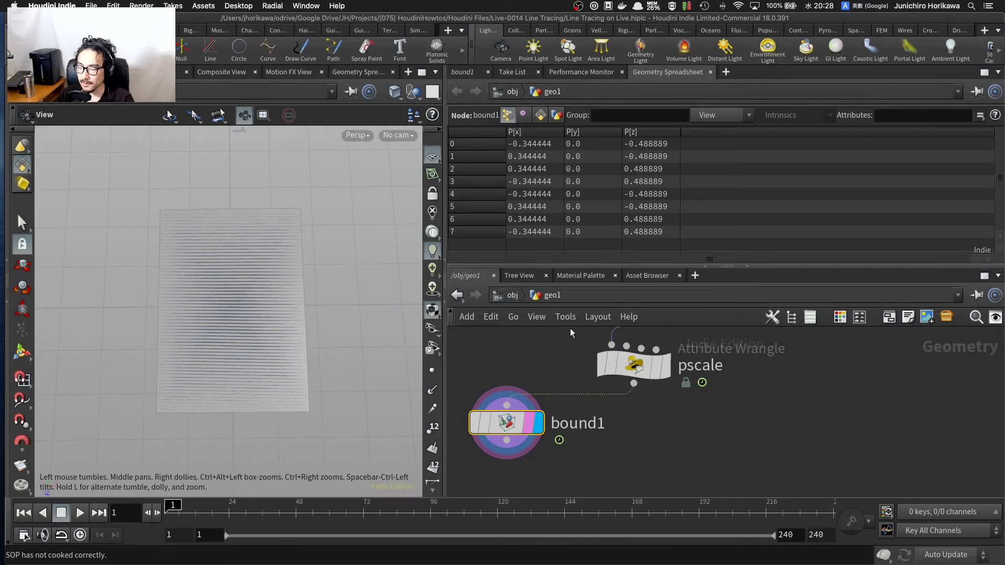
{"action": "left_click_drag", "start_coordinate": [634, 366], "coordinate": [635, 356]}
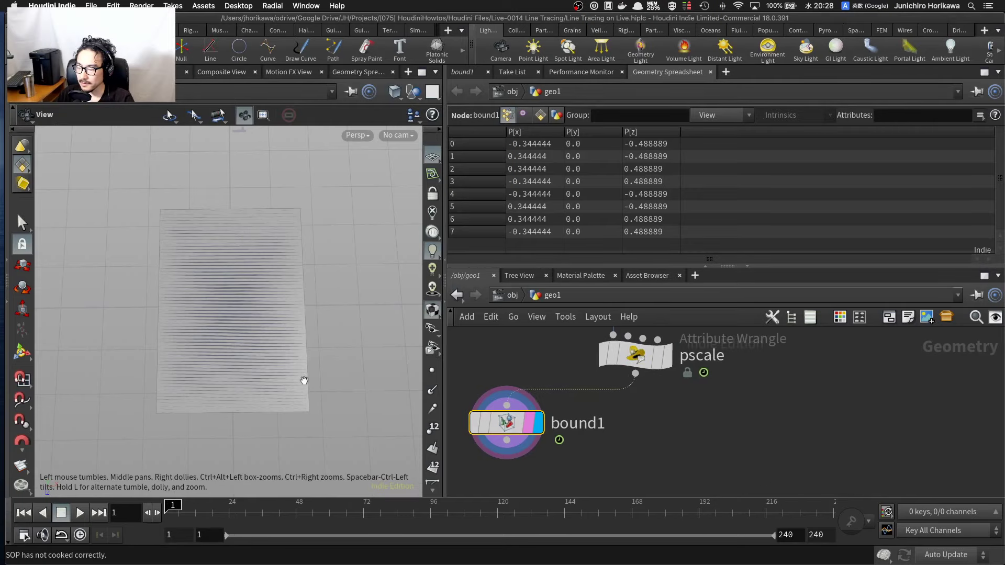
Step: Set the Bound node's bounding type to Rectangle
{"action": "left_click_drag", "start_coordinate": [304, 381], "coordinate": [392, 325]}
{"action": "right_click_drag", "start_coordinate": [278, 346], "coordinate": [262, 320]}
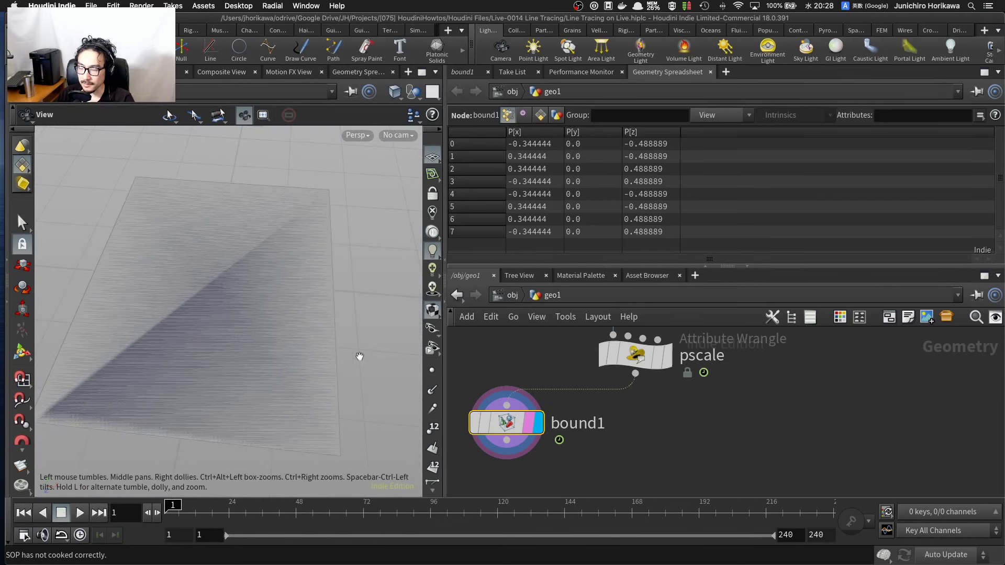
{"action": "left_click", "coordinate": [462, 72]}
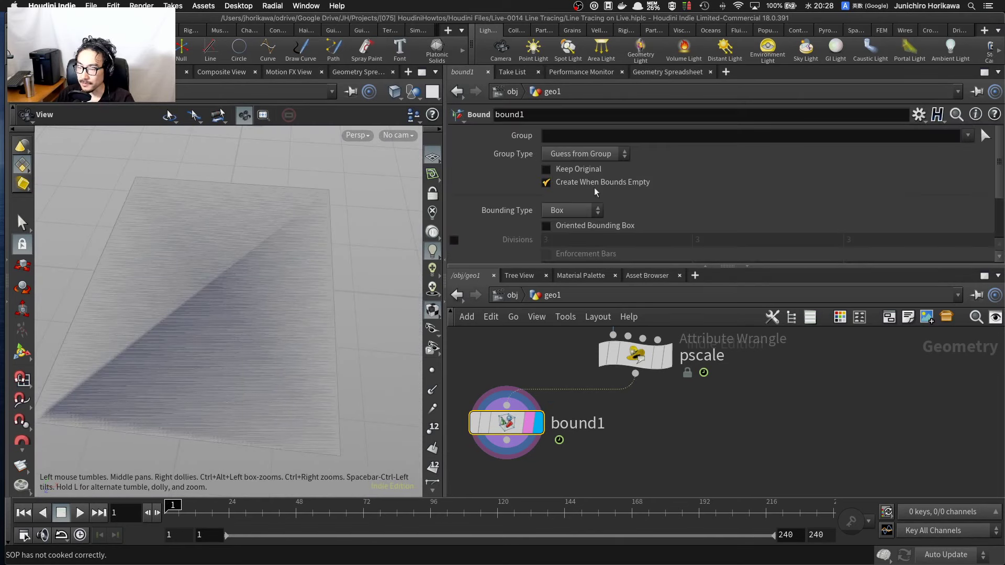
{"action": "left_click", "coordinate": [572, 214]}
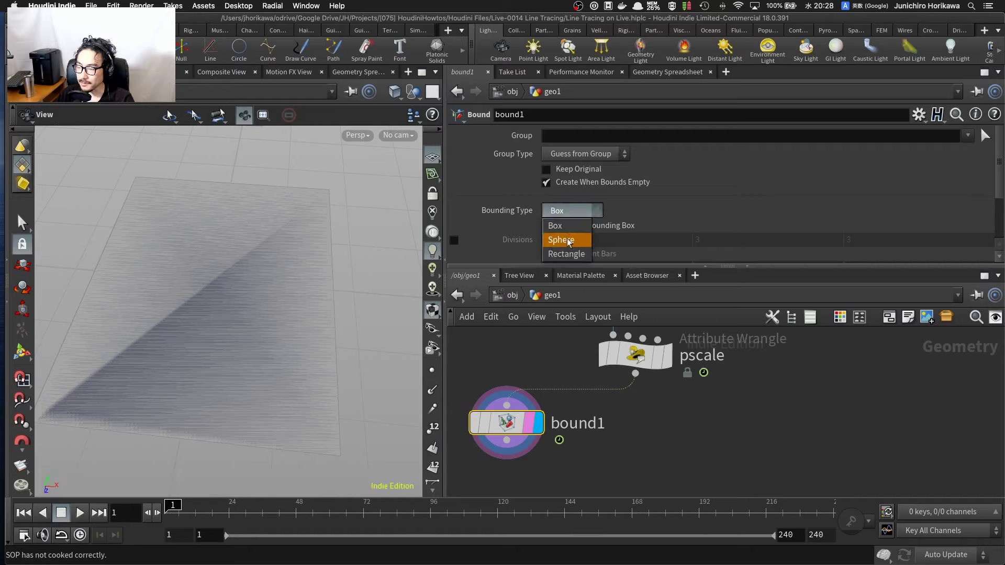
{"action": "left_click", "coordinate": [566, 254]}
Step: Add a Scatter node below bound1, wire bound1 into it and display the scattered points
{"action": "scroll", "coordinate": [555, 372], "scroll_direction": "down", "scroll_amount": 2}
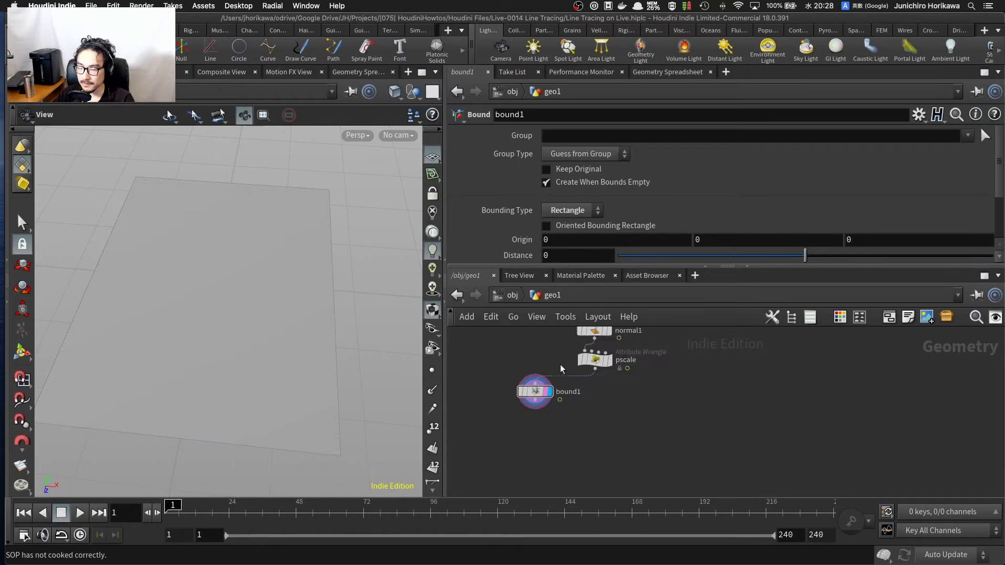
{"action": "scroll", "coordinate": [595, 438], "scroll_direction": "down", "scroll_amount": 2}
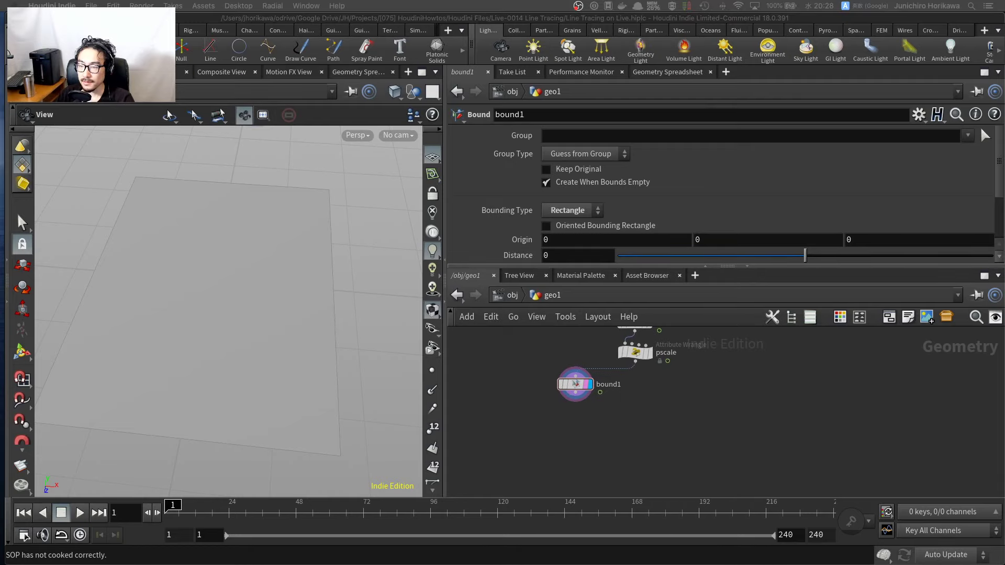
{"action": "key", "text": "Tab"}
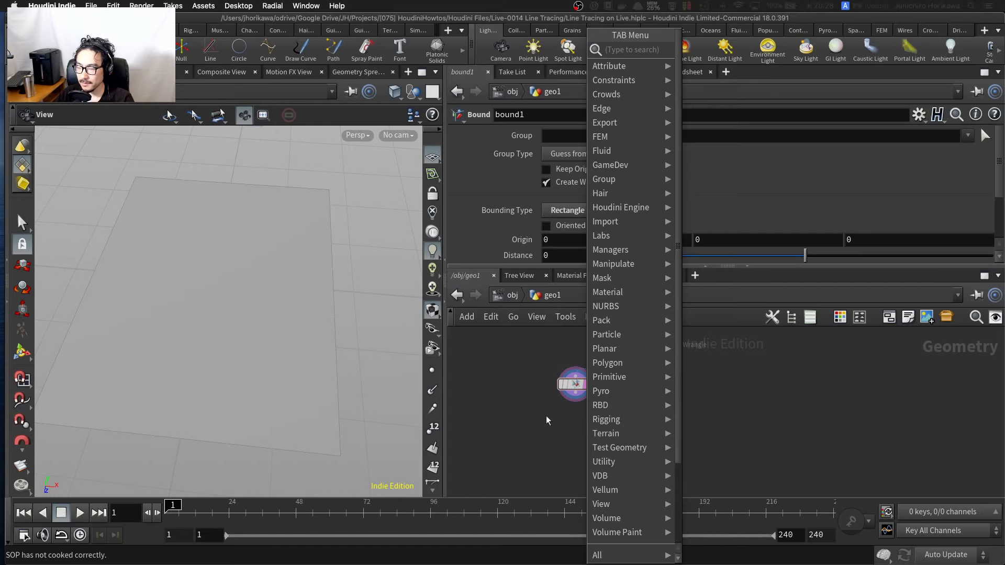
{"action": "left_click", "coordinate": [526, 445]}
{"action": "key", "text": "Tab"}
{"action": "type", "text": "sca"}
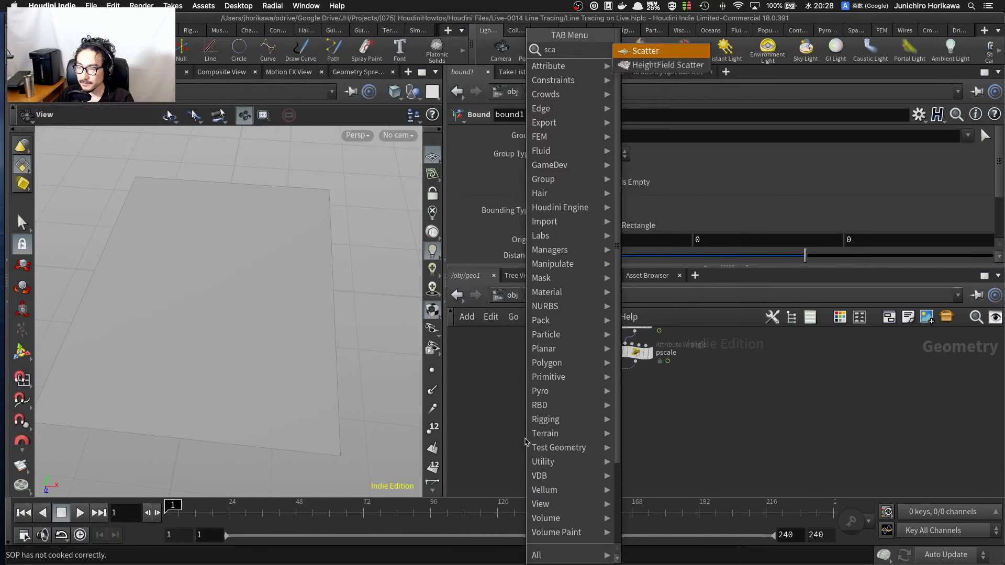
{"action": "type", "text": "tte"}
{"action": "key", "text": "Return"}
{"action": "left_click", "coordinate": [537, 451]}
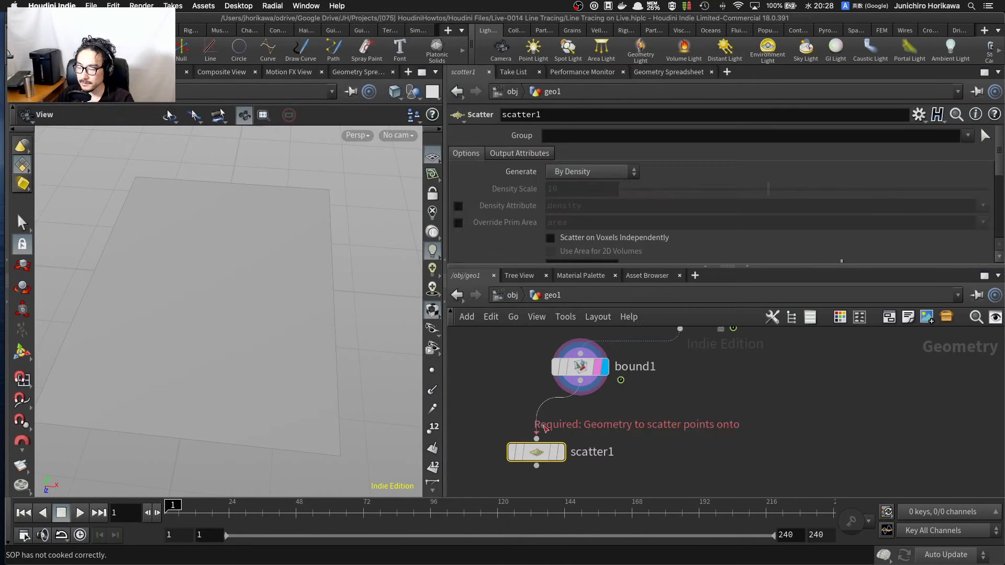
{"action": "left_click_drag", "start_coordinate": [539, 450], "coordinate": [518, 429]}
{"action": "scroll", "coordinate": [538, 429], "scroll_direction": "up", "scroll_amount": 3}
{"action": "left_click", "coordinate": [540, 430]}
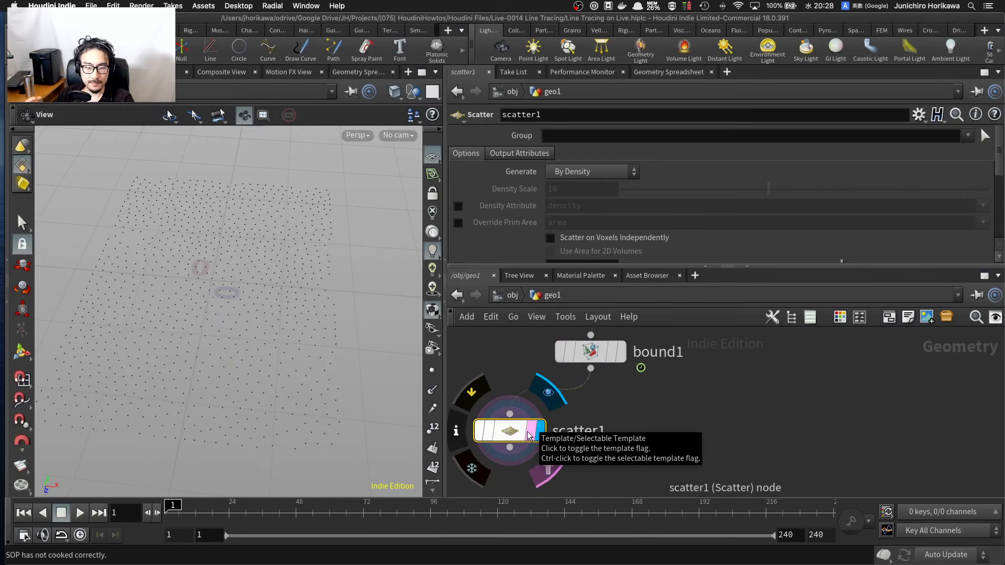
Step: Copy the pt num parameter of the CONTROLLER null
{"action": "scroll", "coordinate": [527, 409], "scroll_direction": "down", "scroll_amount": 5}
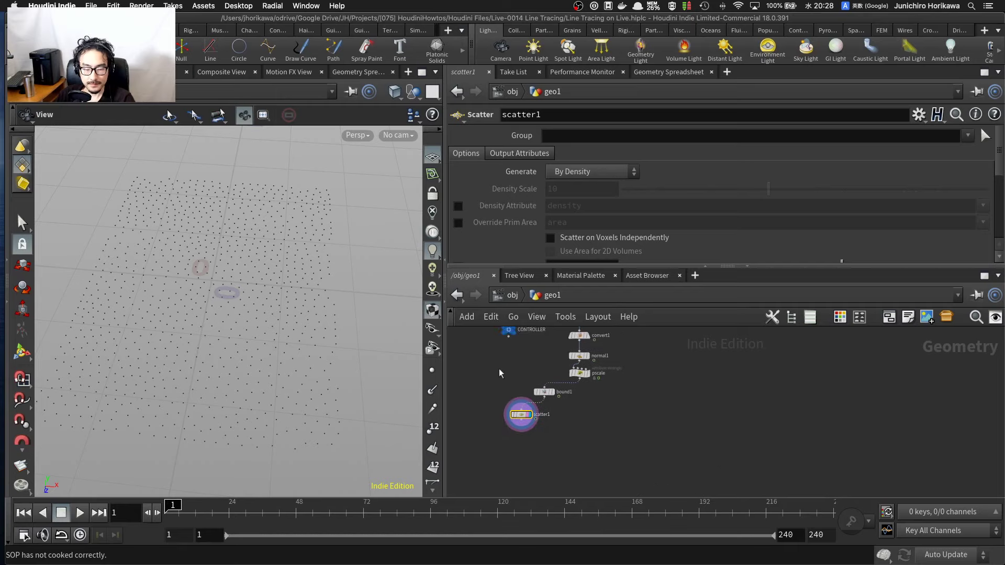
{"action": "scroll", "coordinate": [534, 411], "scroll_direction": "up", "scroll_amount": 3}
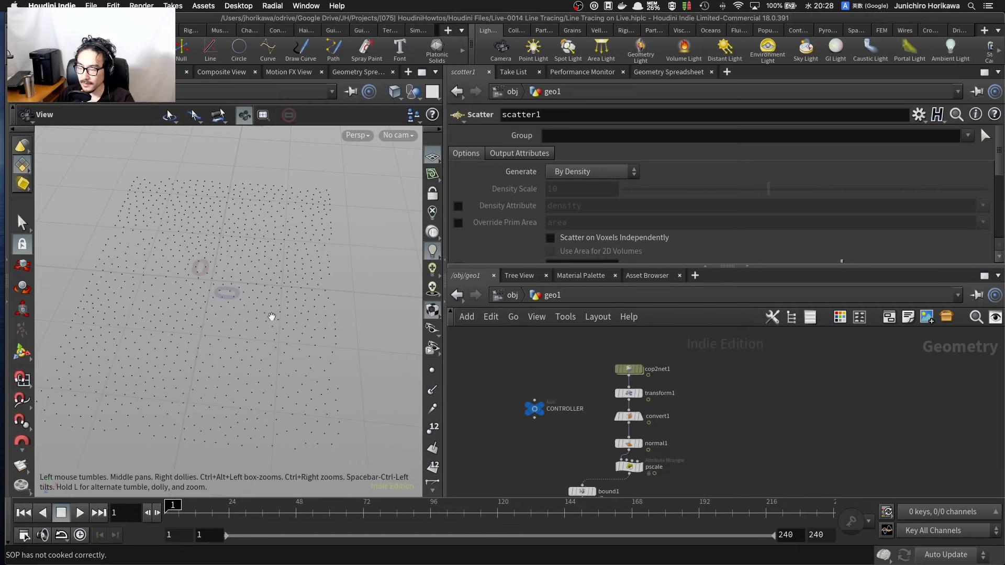
{"action": "left_click_drag", "start_coordinate": [272, 317], "coordinate": [359, 370]}
{"action": "scroll", "coordinate": [530, 410], "scroll_direction": "up", "scroll_amount": 3}
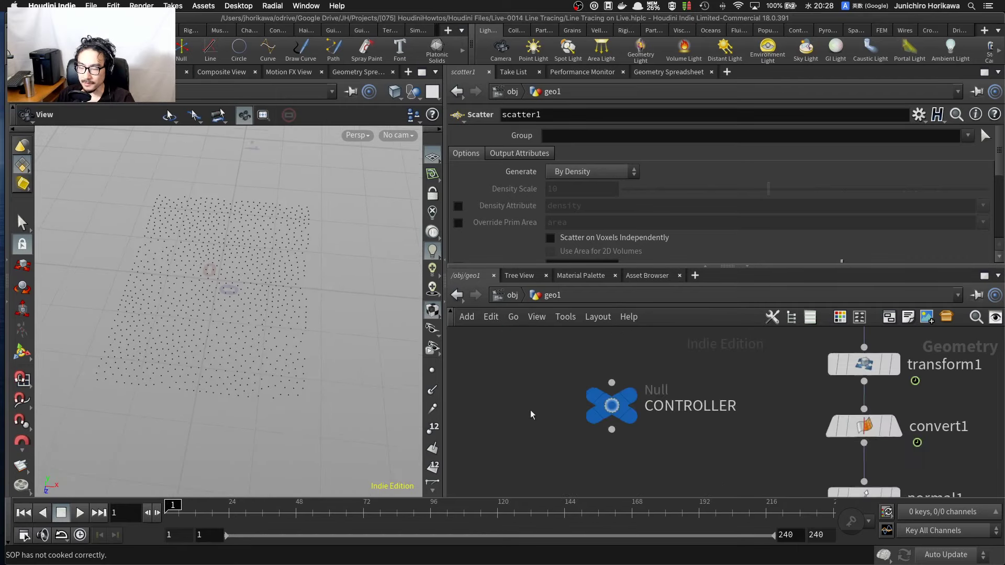
{"action": "left_click", "coordinate": [603, 409]}
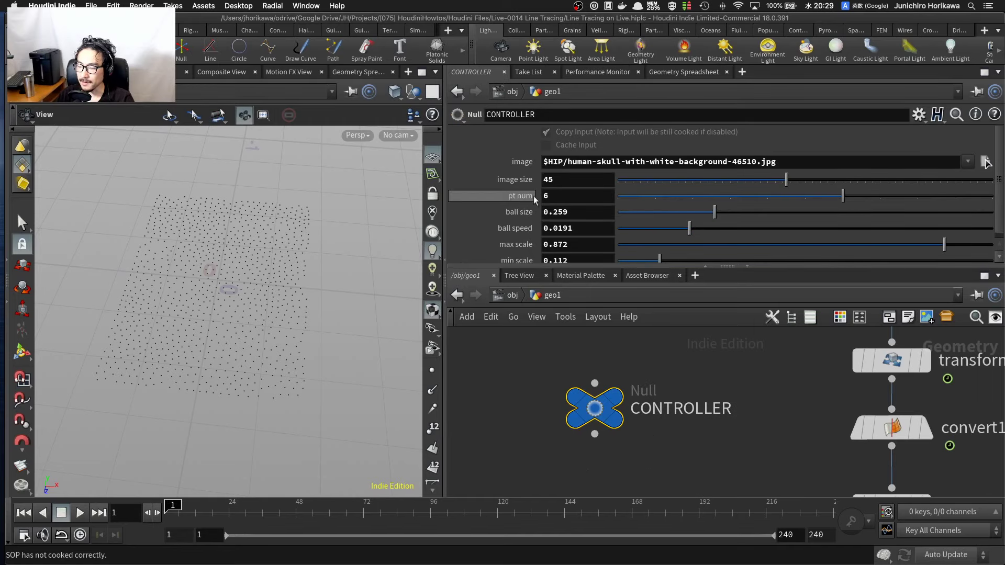
{"action": "left_click", "coordinate": [562, 198]}
{"action": "right_click", "coordinate": [562, 198]}
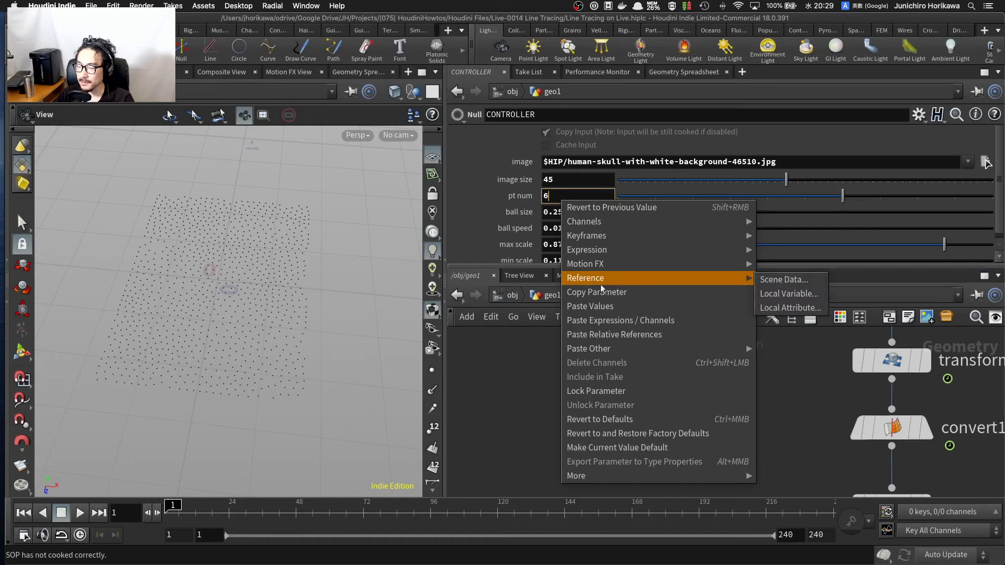
{"action": "left_click", "coordinate": [587, 291]}
Step: Link scatter1's Force Total Count to the controller with the relative reference ch("../CONTROLLER/pt_num")
{"action": "scroll", "coordinate": [579, 368], "scroll_direction": "down", "scroll_amount": 10}
{"action": "middle_click_drag", "start_coordinate": [596, 427], "coordinate": [592, 382]}
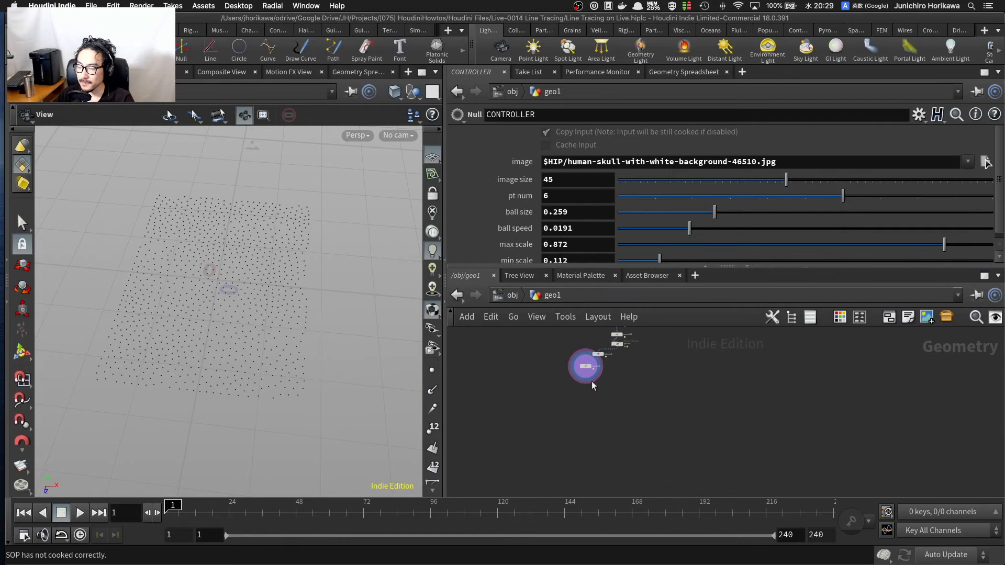
{"action": "scroll", "coordinate": [592, 378], "scroll_direction": "up", "scroll_amount": 7}
{"action": "left_click", "coordinate": [618, 369]}
{"action": "scroll", "coordinate": [590, 207], "scroll_direction": "down", "scroll_amount": 5}
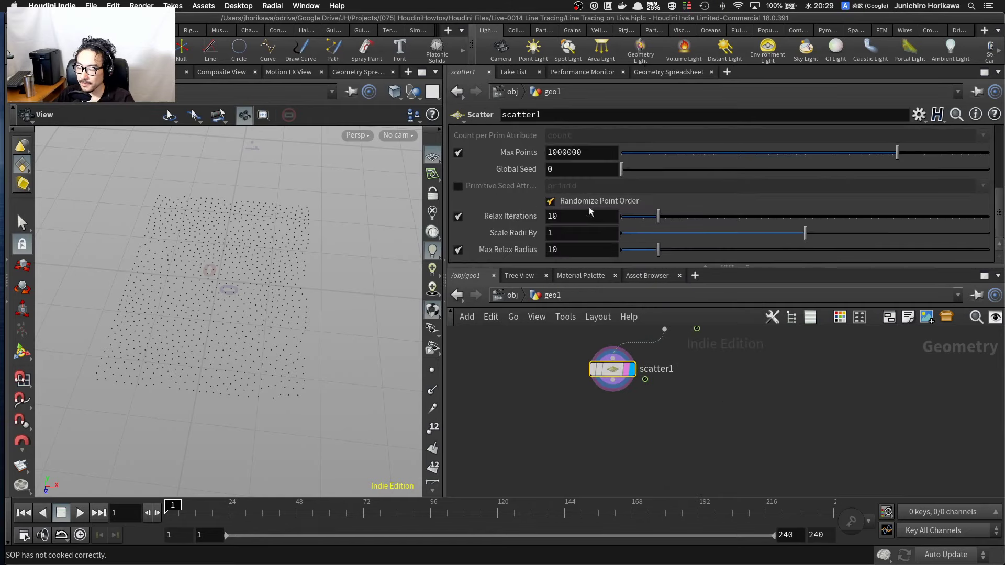
{"action": "scroll", "coordinate": [581, 173], "scroll_direction": "up", "scroll_amount": 4}
{"action": "scroll", "coordinate": [581, 173], "scroll_direction": "down", "scroll_amount": 1}
{"action": "left_click", "coordinate": [550, 228]}
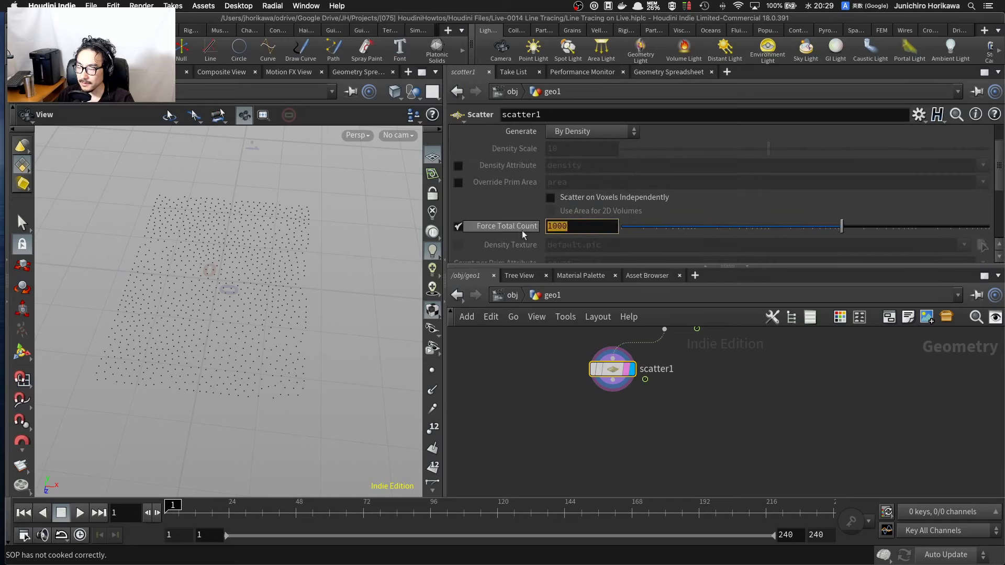
{"action": "key", "text": "BackSpace"}
{"action": "right_click", "coordinate": [598, 228]}
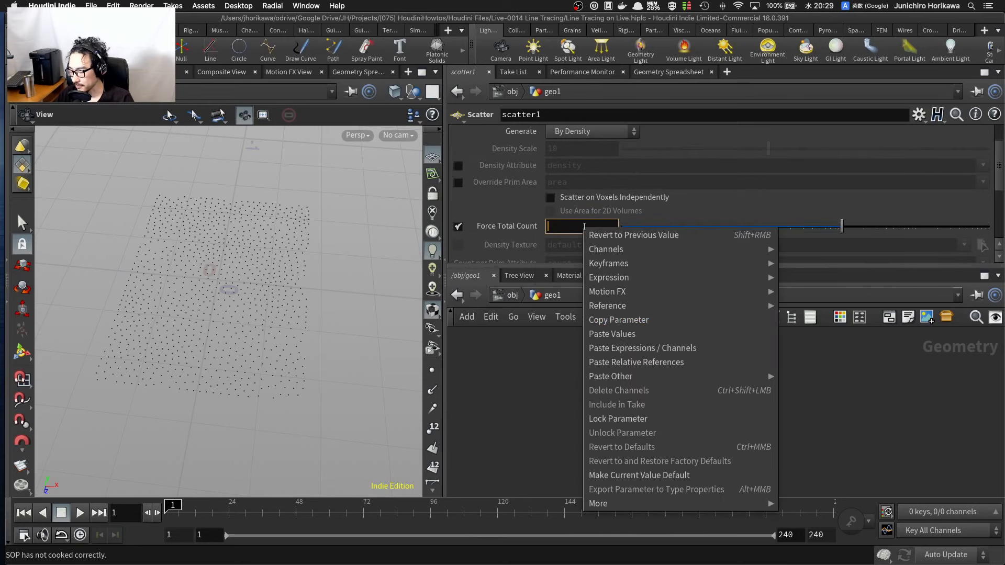
{"action": "left_click", "coordinate": [624, 363]}
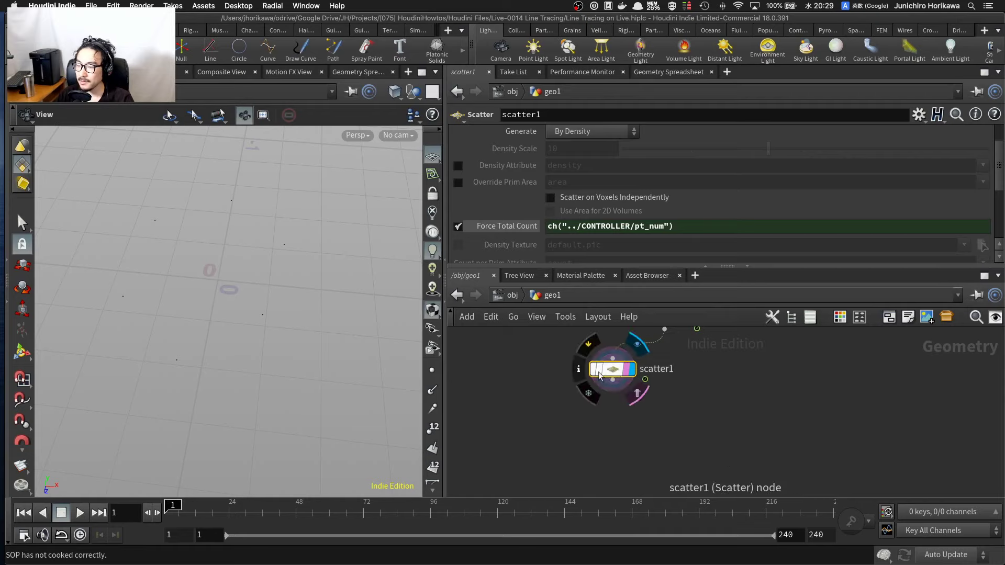
Step: Turn on point display in the viewport and frame the scattered points from above
{"action": "right_click_drag", "start_coordinate": [312, 326], "coordinate": [229, 332]}
{"action": "left_click", "coordinate": [432, 370]}
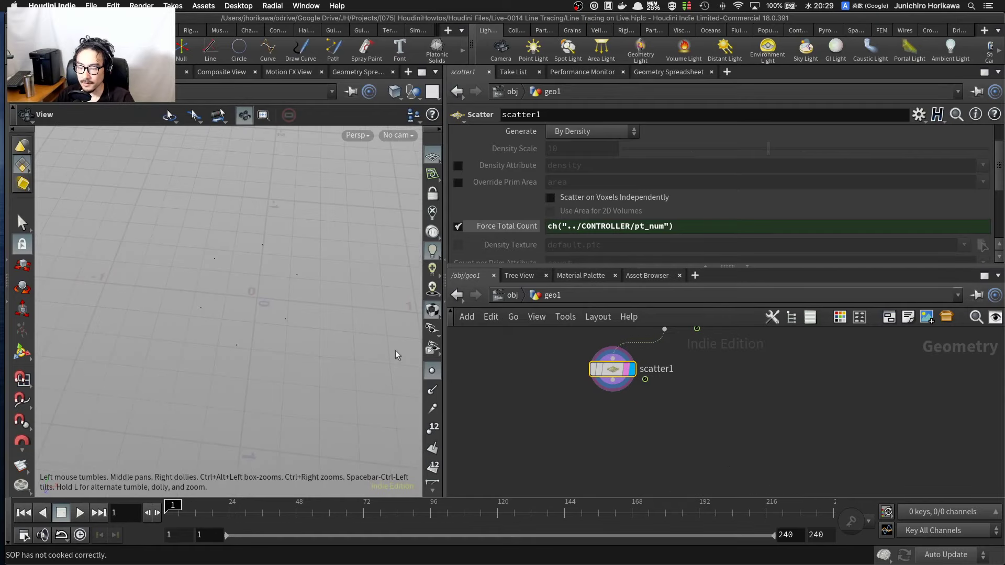
{"action": "left_click_drag", "start_coordinate": [292, 310], "coordinate": [306, 350]}
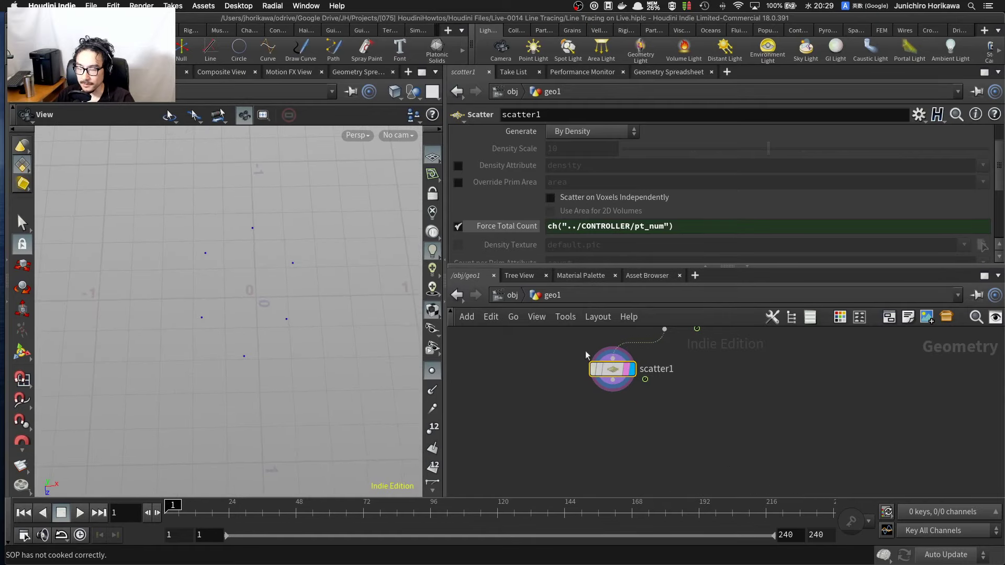
Step: Template the pscale wrangle so its grid shows as a wireframe behind the scattered points
{"action": "scroll", "coordinate": [568, 393], "scroll_direction": "down", "scroll_amount": 4}
{"action": "scroll", "coordinate": [567, 394], "scroll_direction": "up", "scroll_amount": 5}
{"action": "middle_click_drag", "start_coordinate": [676, 340], "coordinate": [604, 402]}
{"action": "left_click_drag", "start_coordinate": [602, 371], "coordinate": [601, 377]}
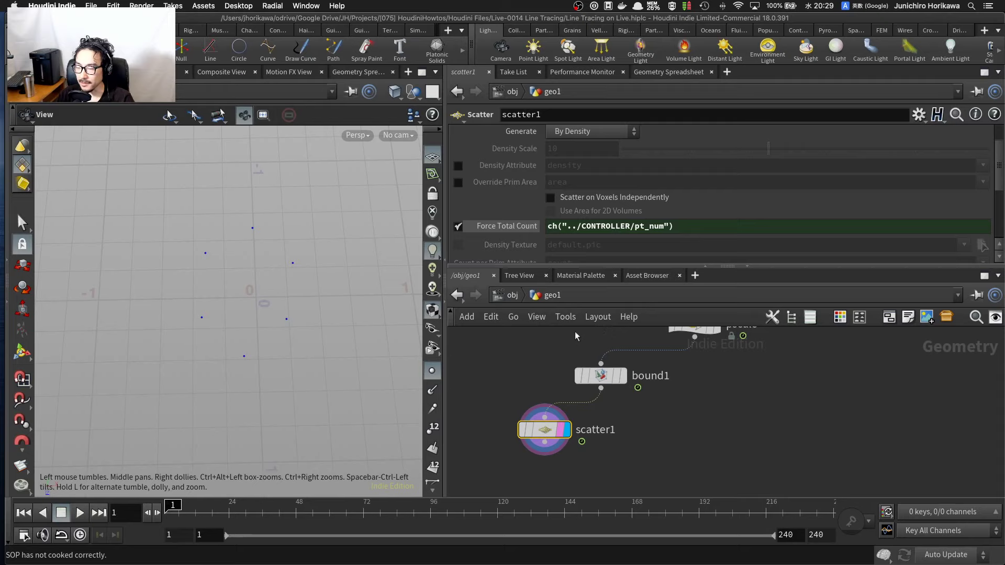
{"action": "middle_click_drag", "start_coordinate": [681, 392], "coordinate": [661, 425]}
{"action": "left_click", "coordinate": [694, 359]}
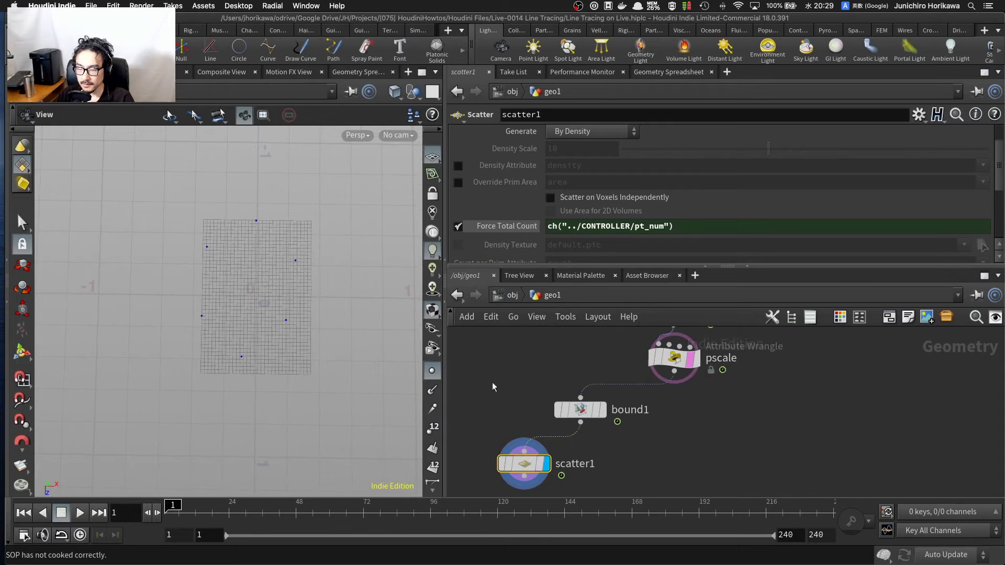
{"action": "middle_click_drag", "start_coordinate": [504, 395], "coordinate": [525, 373]}
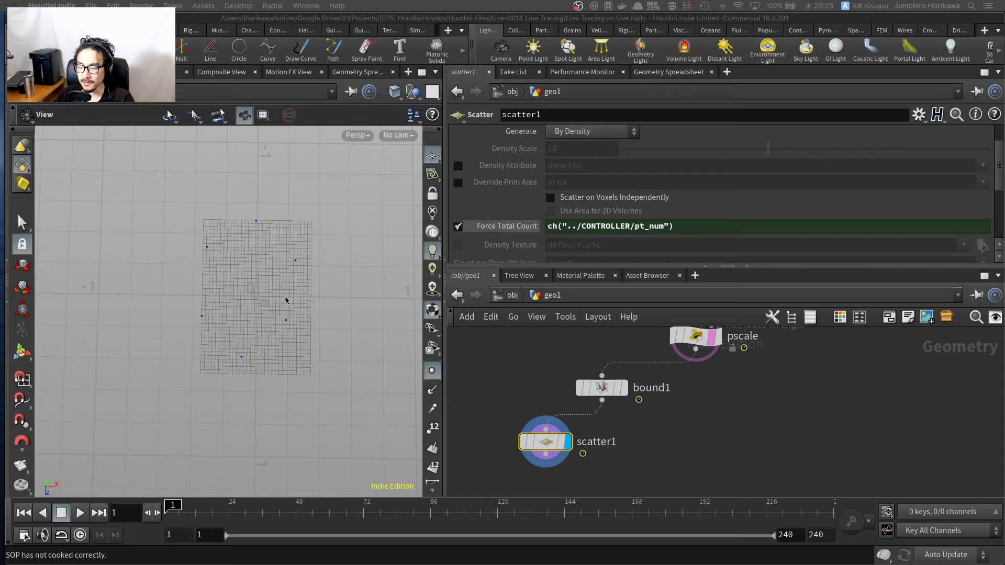
Step: Add a Point Wrangle node directly below scatter1, wired to its output
{"action": "left_click", "coordinate": [513, 380]}
{"action": "left_click", "coordinate": [513, 380]}
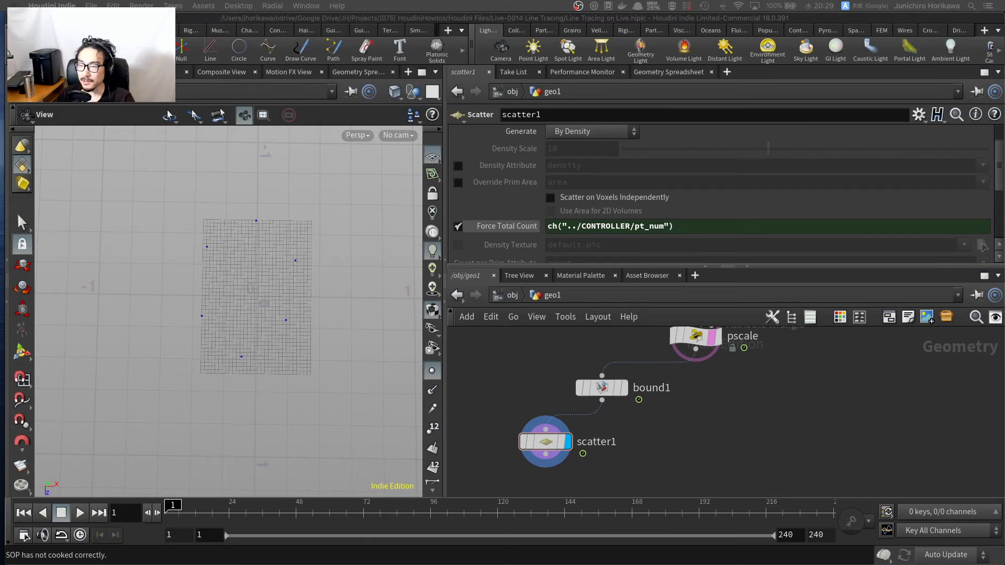
{"action": "left_click", "coordinate": [548, 361]}
{"action": "scroll", "coordinate": [549, 360], "scroll_direction": "down", "scroll_amount": 3}
{"action": "scroll", "coordinate": [557, 420], "scroll_direction": "up", "scroll_amount": 5}
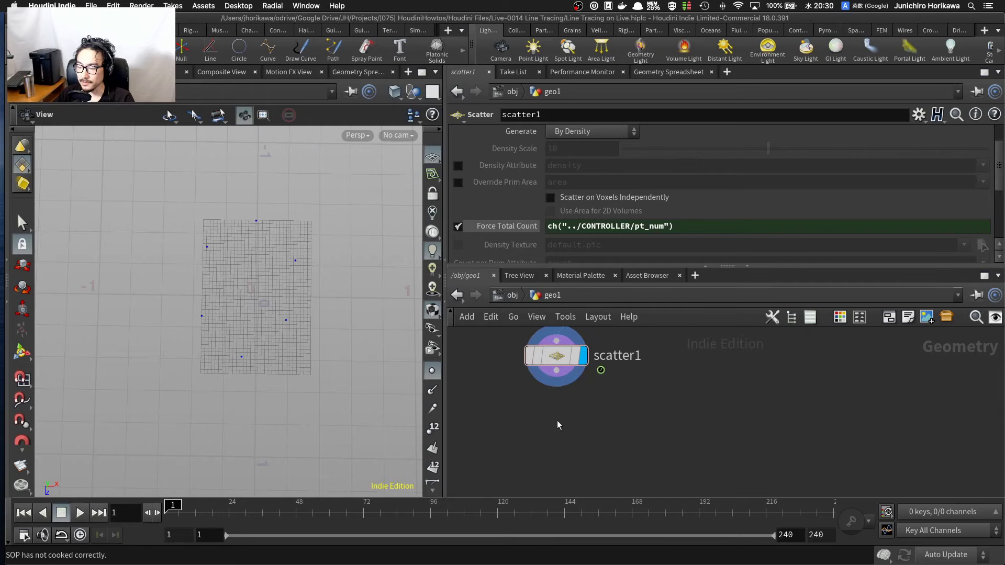
{"action": "key", "text": "Tab"}
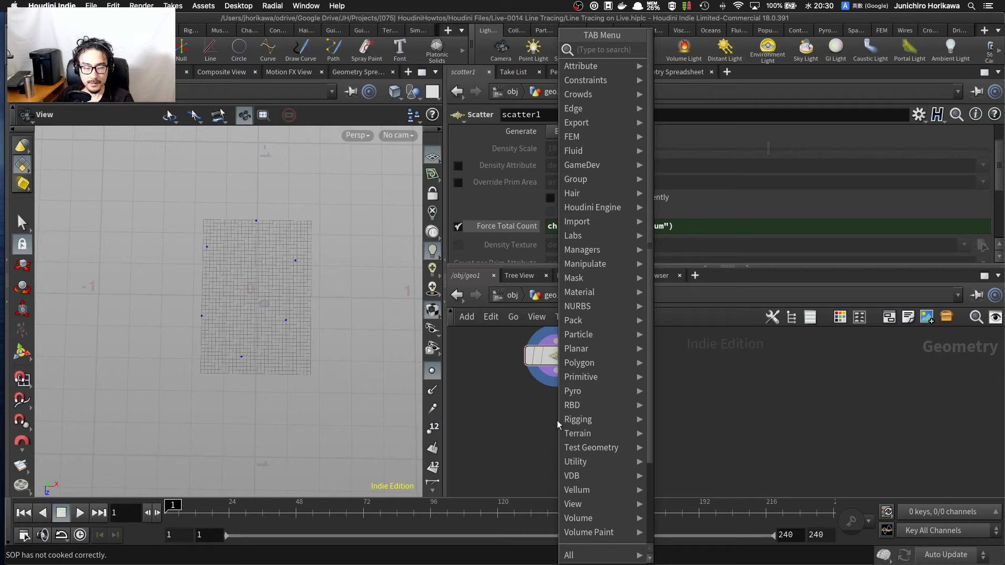
{"action": "key", "text": "Escape"}
{"action": "key", "text": "Tab"}
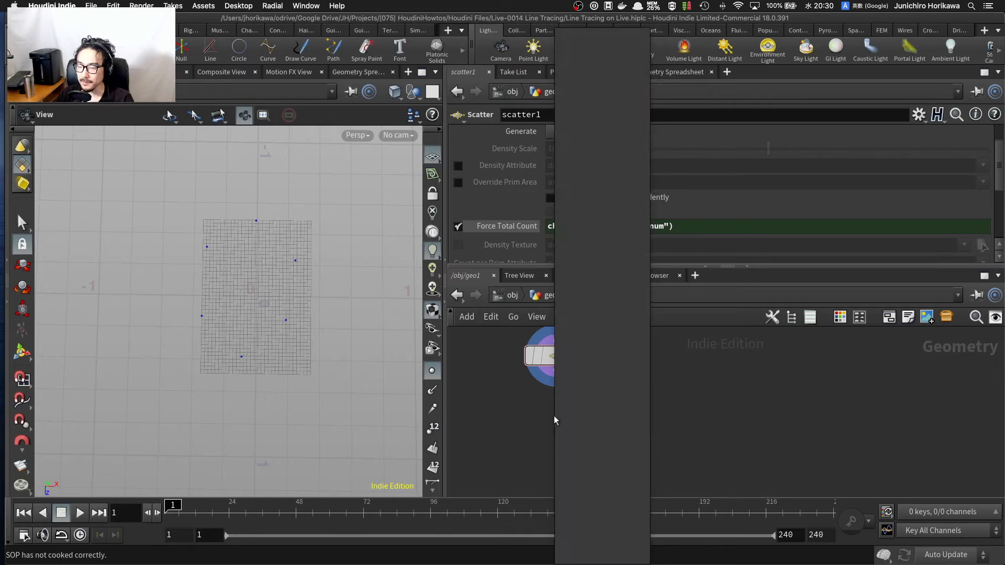
{"action": "type", "text": "oiubt wraj"}
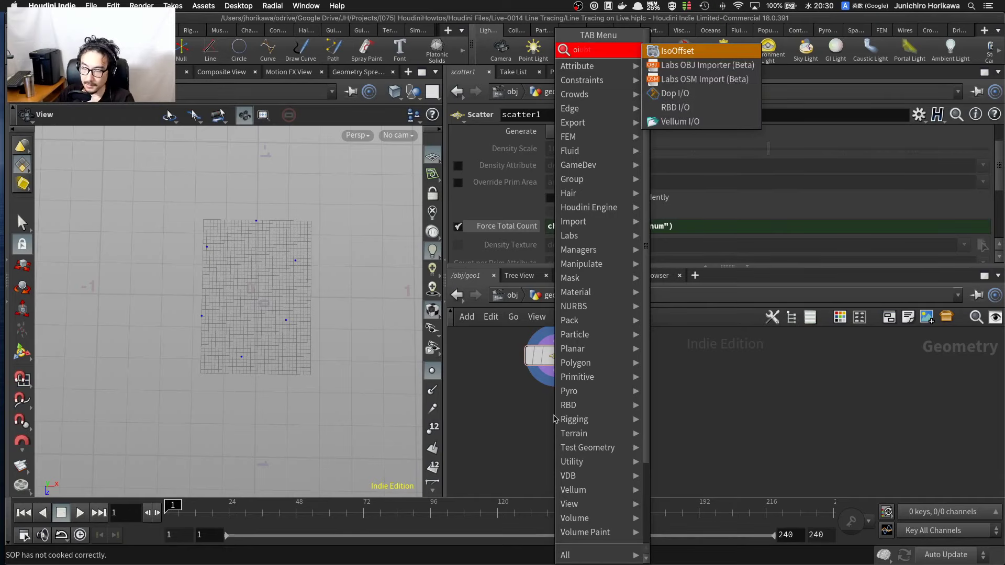
{"action": "key", "text": "BackSpace"}
{"action": "key", "text": "BackSpace"}
{"action": "key", "text": "BackSpace"}
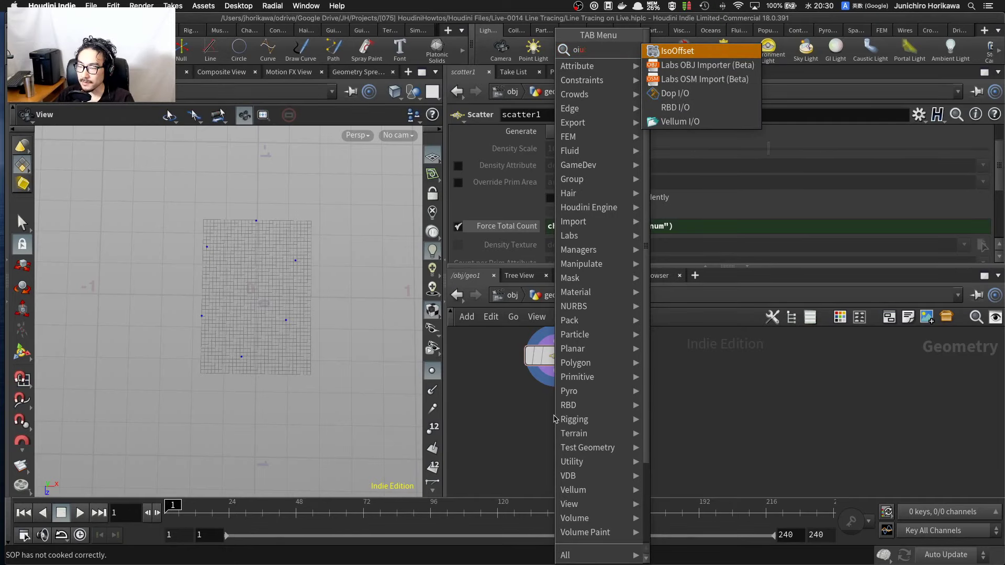
{"action": "key", "text": "BackSpace"}
{"action": "key", "text": "BackSpace"}
{"action": "key", "text": "BackSpace"}
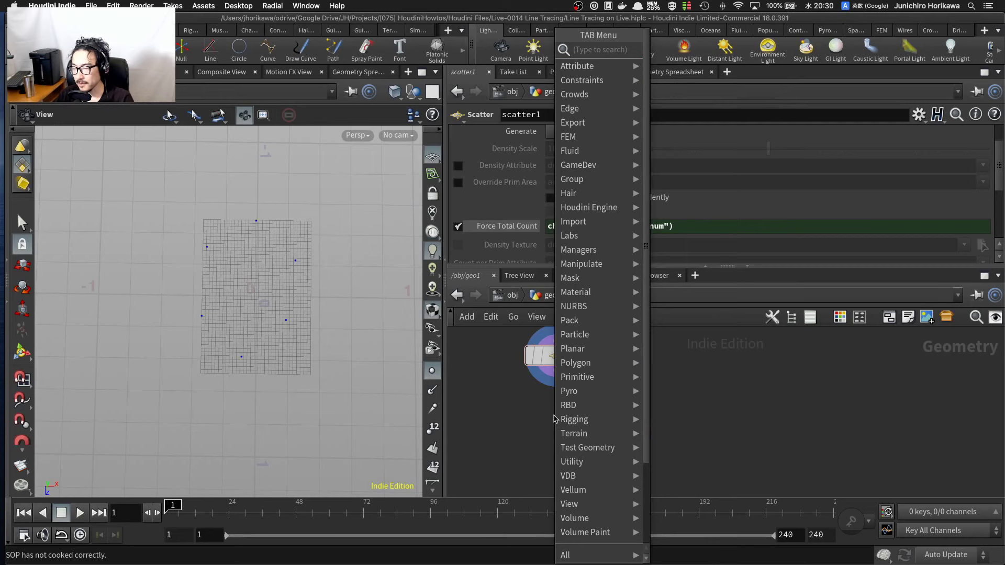
{"action": "type", "text": "point wran"}
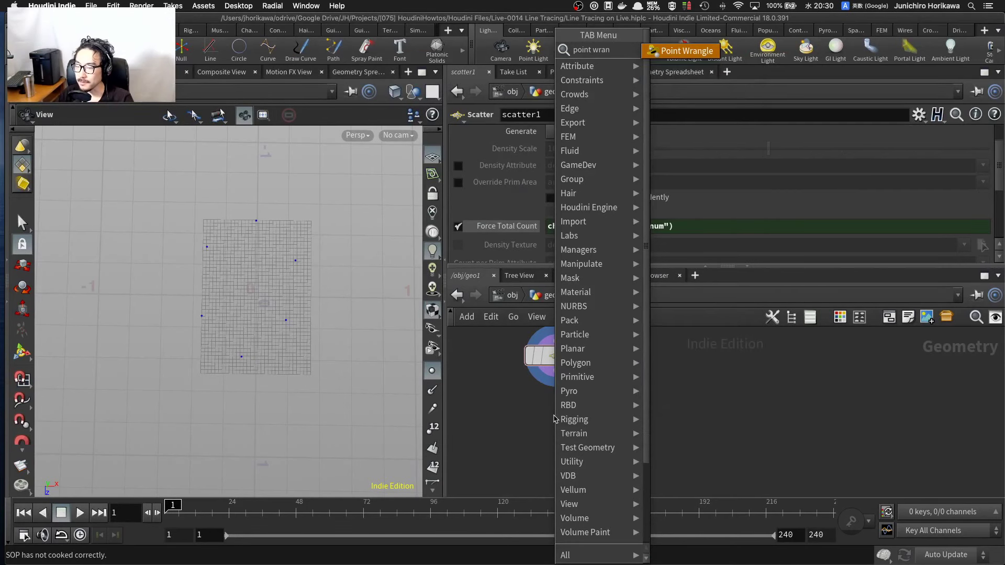
{"action": "key", "text": "Return"}
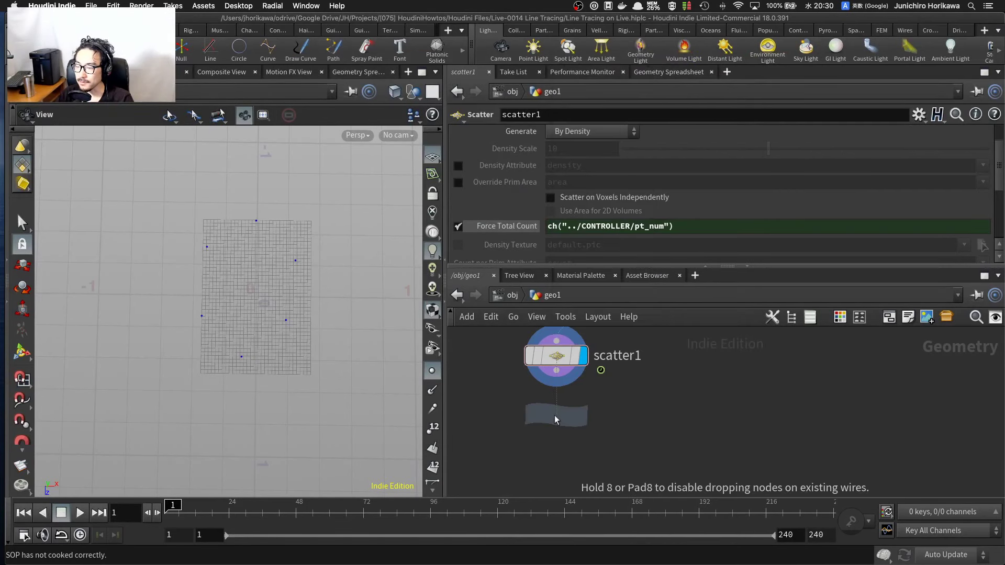
{"action": "left_click", "coordinate": [554, 416]}
Step: Rename the new point wrangle random_vel and make it the displayed node
{"action": "double_click", "coordinate": [612, 419]}
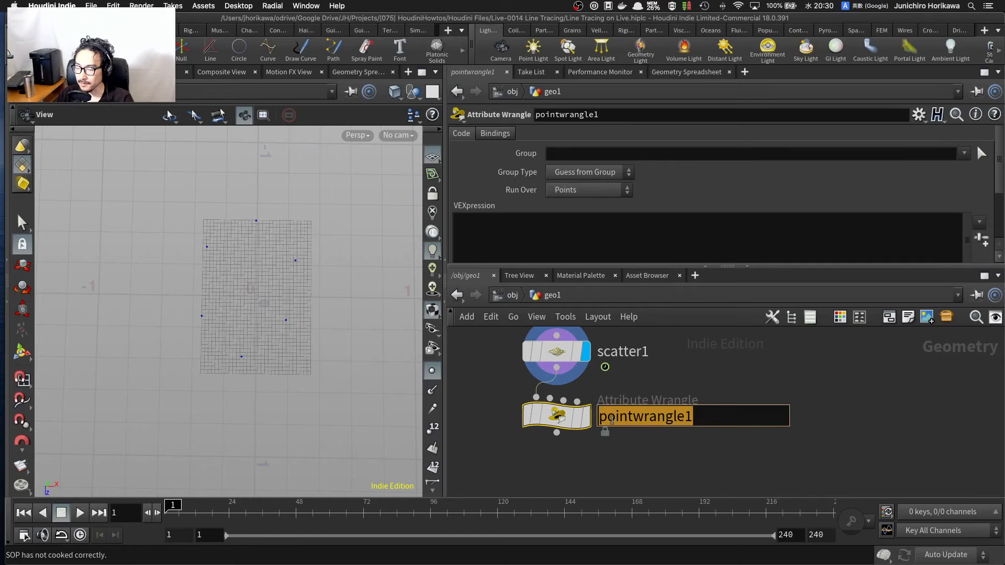
{"action": "type", "text": "random_vel"}
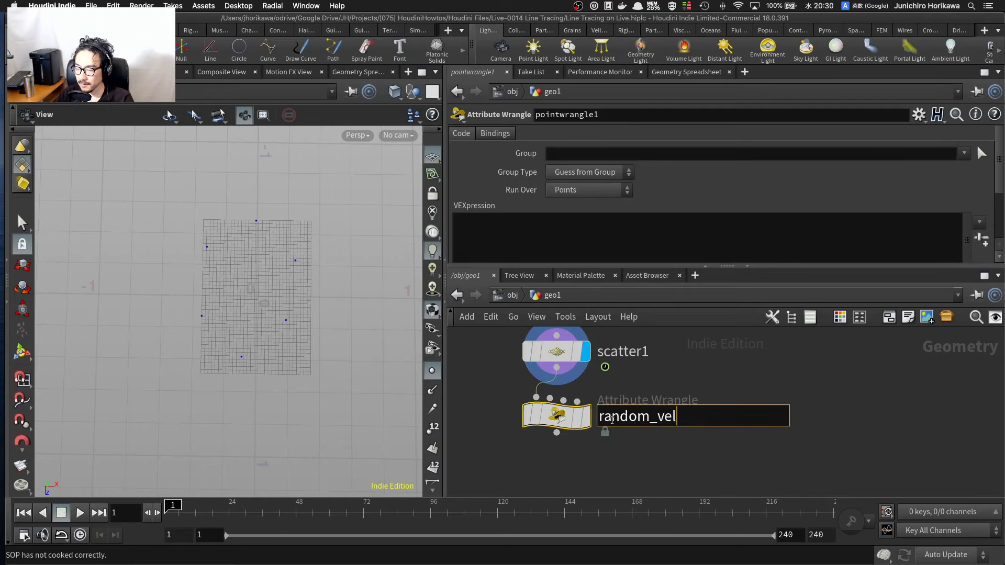
{"action": "key", "text": "Return"}
{"action": "left_click", "coordinate": [587, 417]}
{"action": "left_click", "coordinate": [578, 417]}
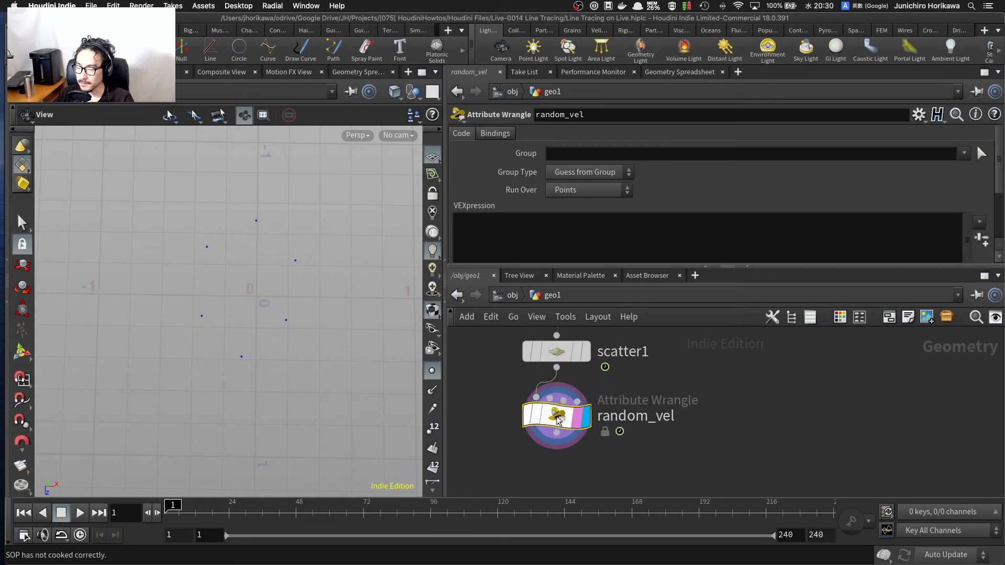
Step: Write the random_vel expression v@vel = set(rand(@P.x), 0, rand(@P.z)); for a random velocity in the XZ plane
{"action": "left_click", "coordinate": [592, 227]}
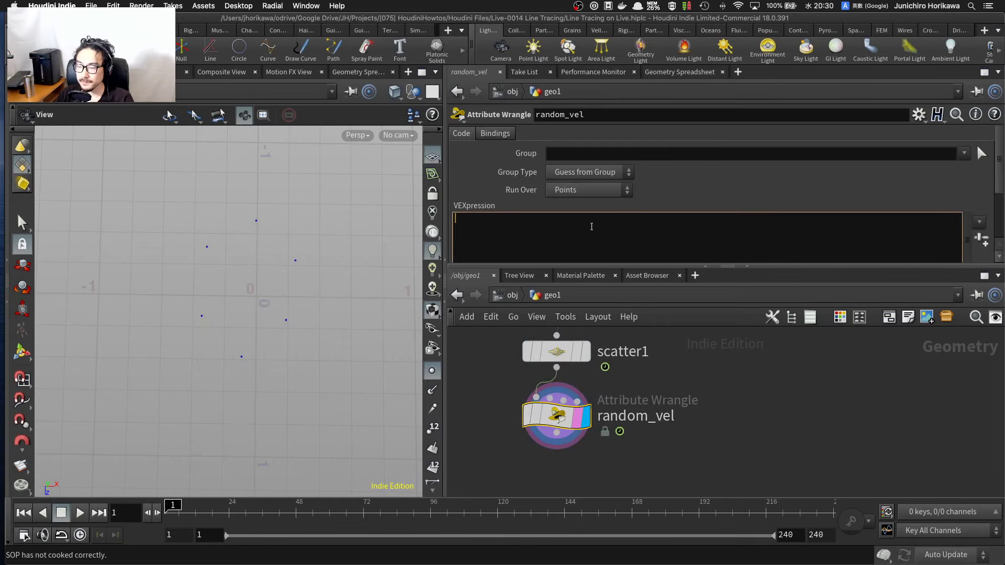
{"action": "type", "text": "v@ve"}
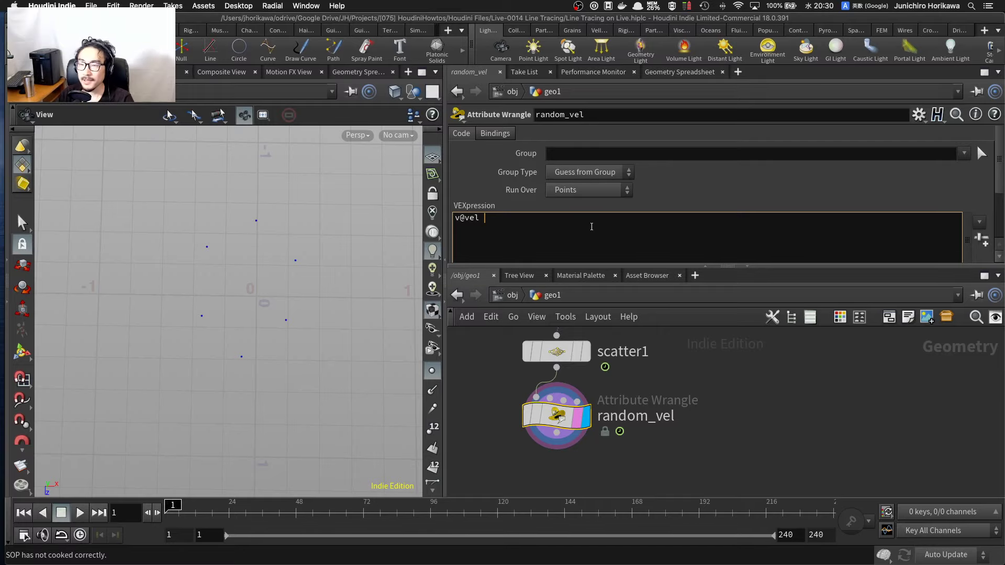
{"action": "type", "text": "l = "}
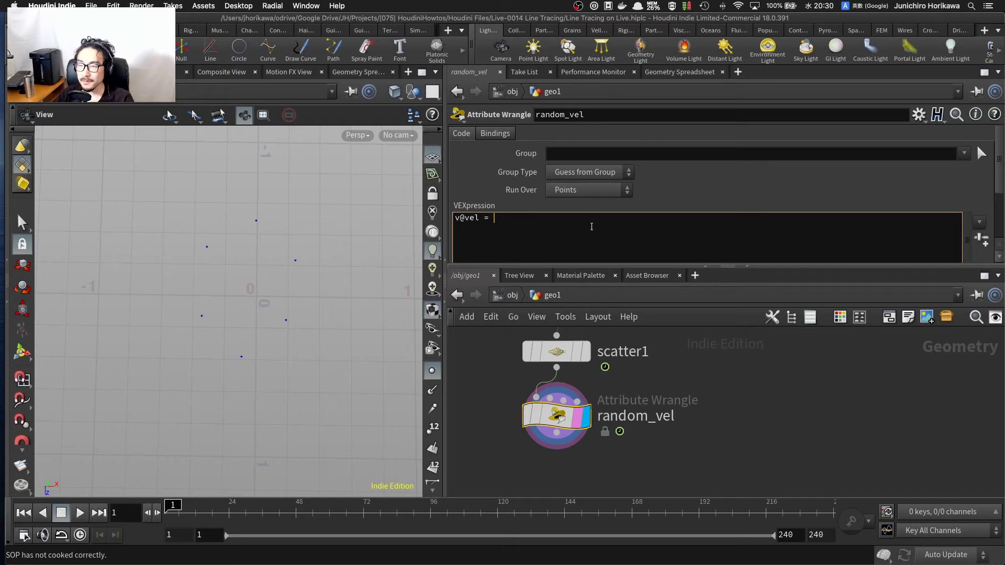
{"action": "type", "text": "set(rand"}
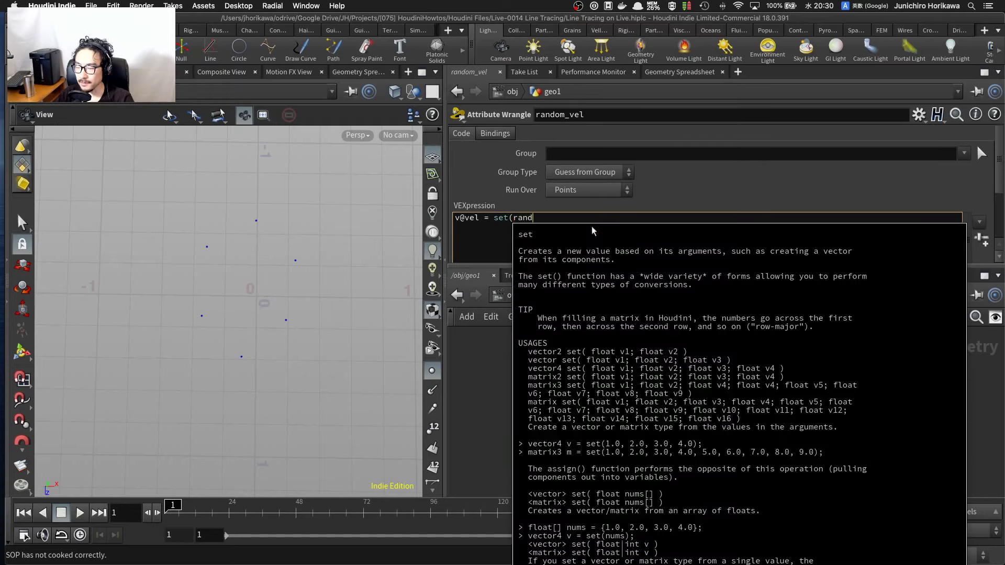
{"action": "type", "text": "(@"}
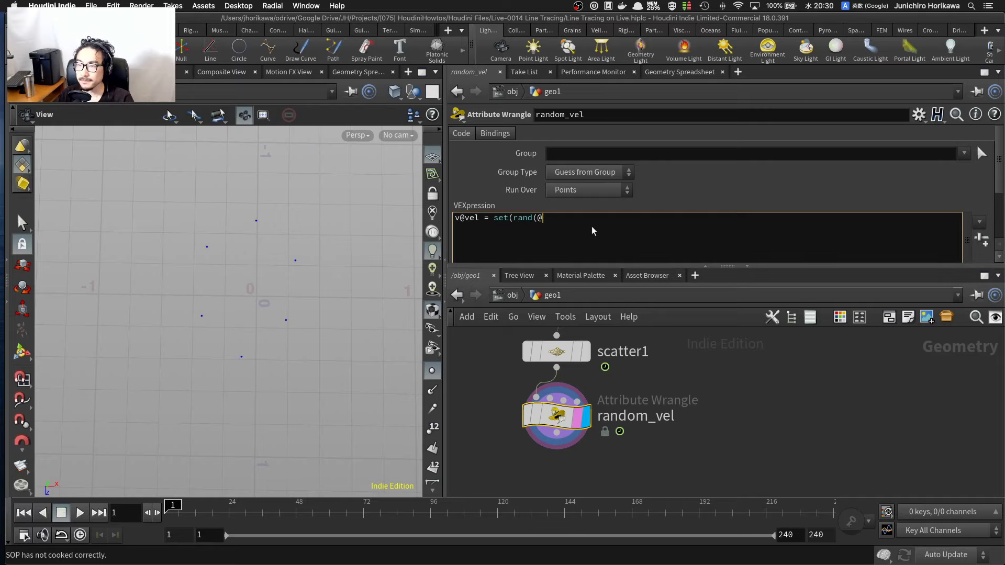
{"action": "type", "text": "Px,"}
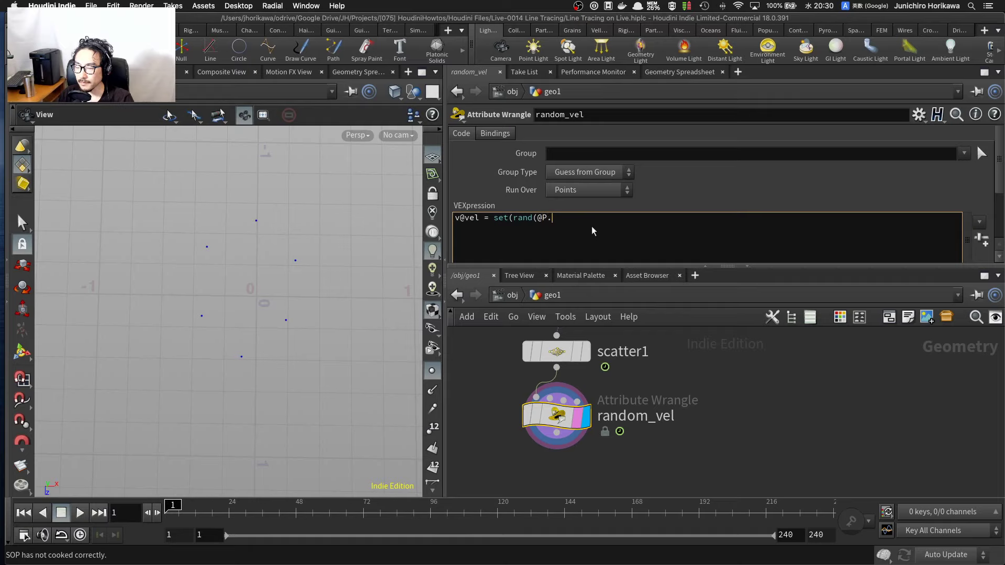
{"action": "type", "text": "x), 0"}
{"action": "type", "text": ", rand("}
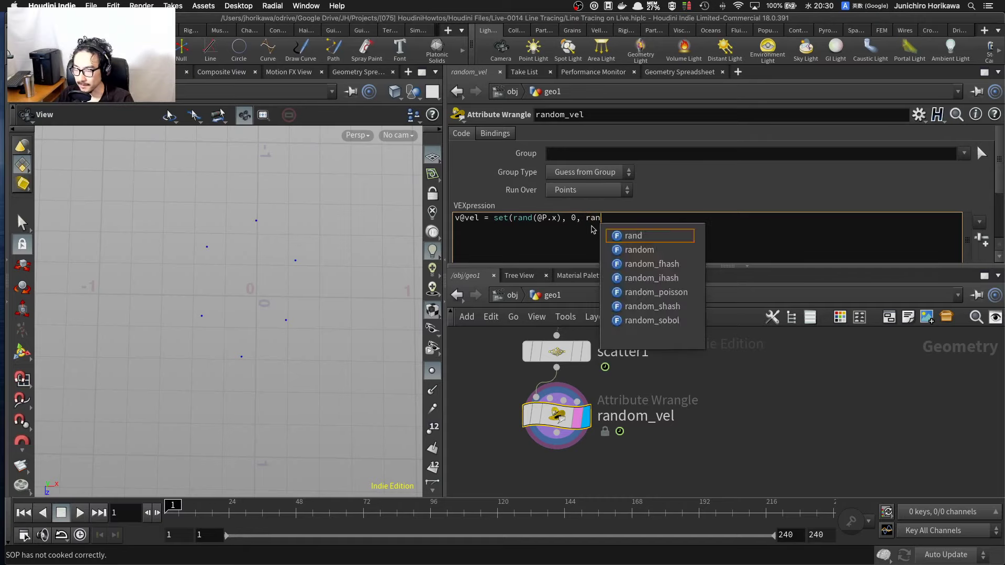
{"action": "key", "text": "BackSpace"}
{"action": "type", "text": "(@P.z));"}
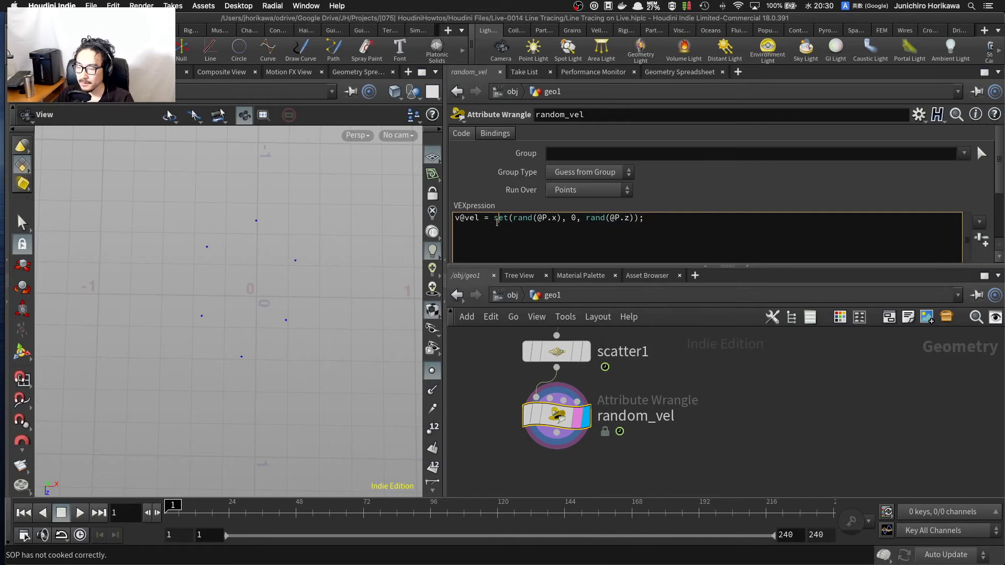
Step: Wrap the set() call of the velocity expression in normalize() and check the vel values in the Geometry Spreadsheet
{"action": "left_click", "coordinate": [494, 219]}
{"action": "type", "text": "normalize("}
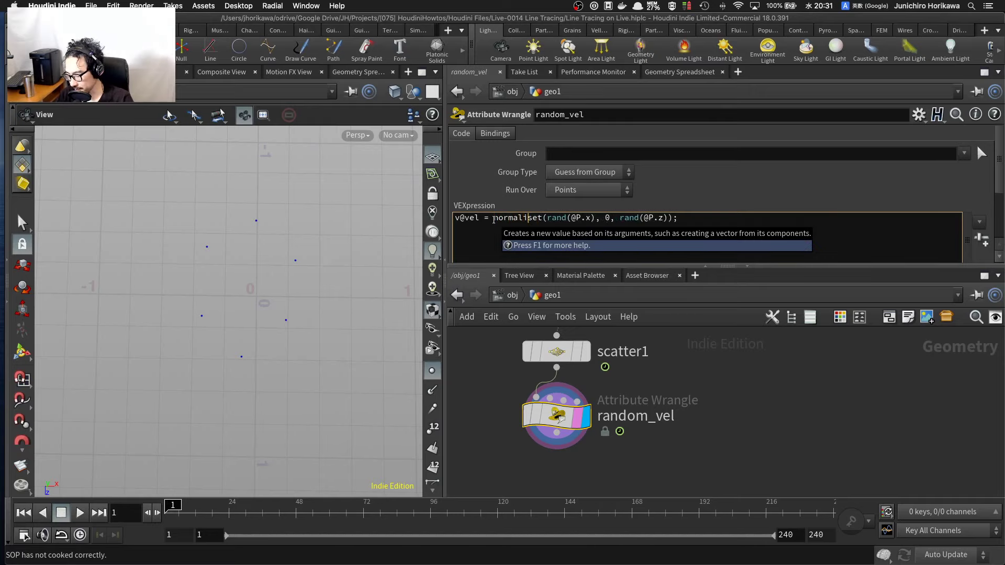
{"action": "left_click", "coordinate": [687, 236]}
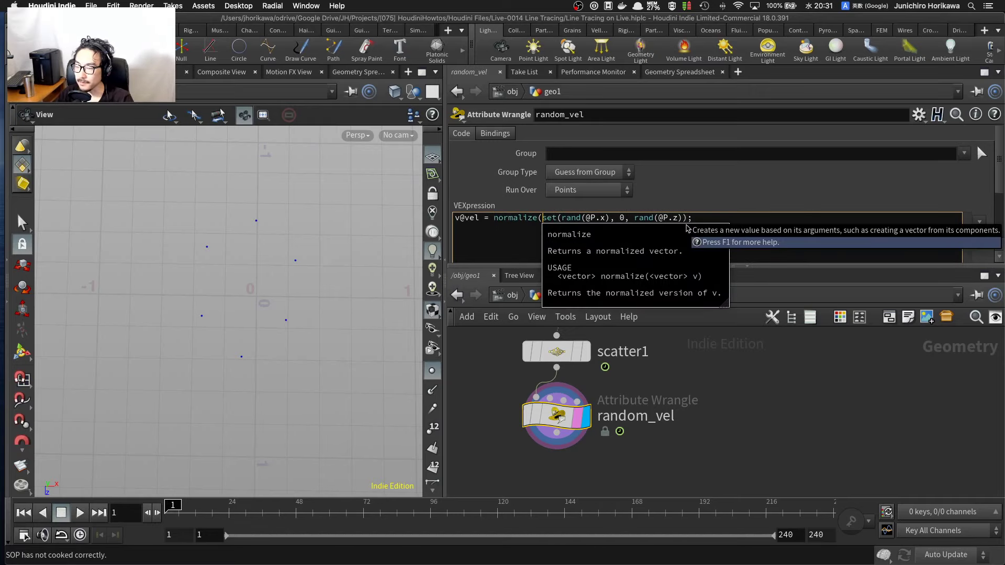
{"action": "type", "text": ")"}
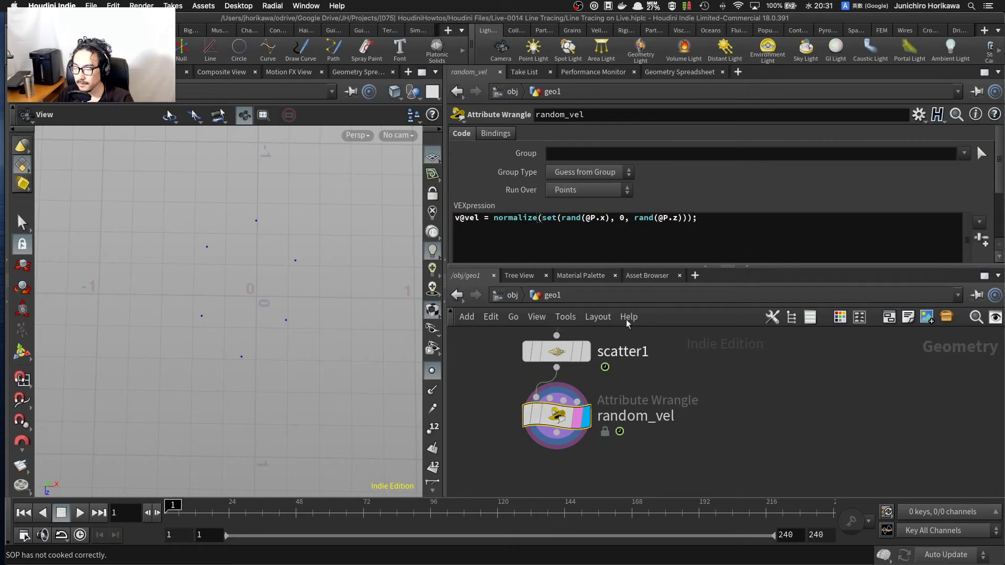
{"action": "left_click", "coordinate": [692, 75]}
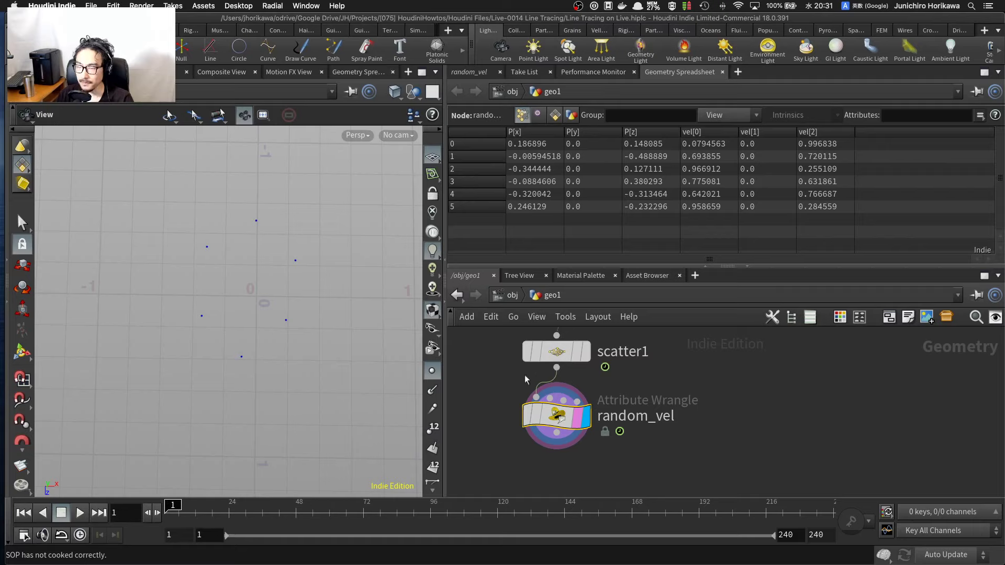
Step: Add a Solver node to the network below random_vel
{"action": "scroll", "coordinate": [526, 377], "scroll_direction": "down", "scroll_amount": 5}
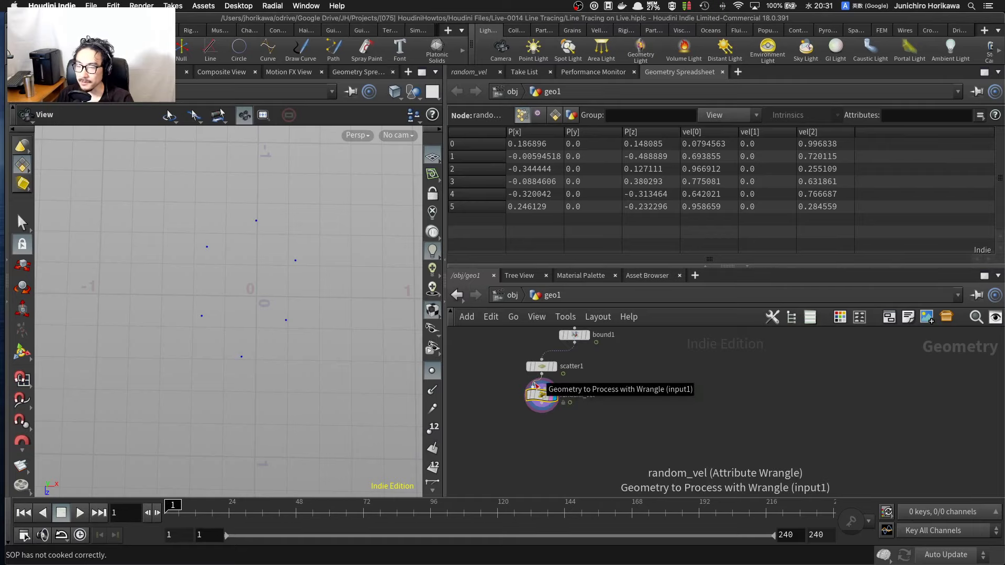
{"action": "scroll", "coordinate": [574, 425], "scroll_direction": "up", "scroll_amount": 4}
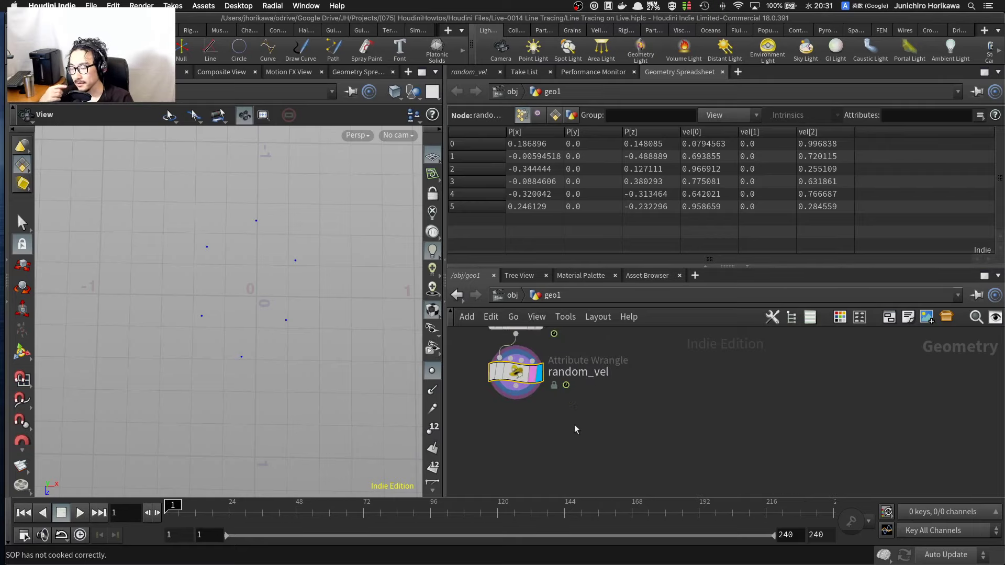
{"action": "key", "text": "Tab"}
{"action": "type", "text": "sovler"}
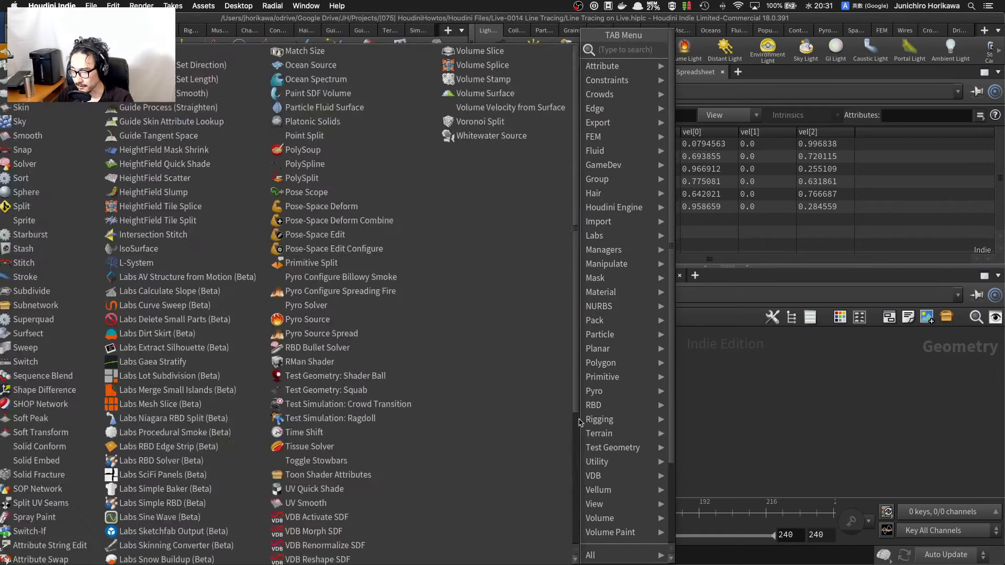
{"action": "key", "text": "Return"}
{"action": "key", "text": "Escape"}
{"action": "key", "text": "Tab"}
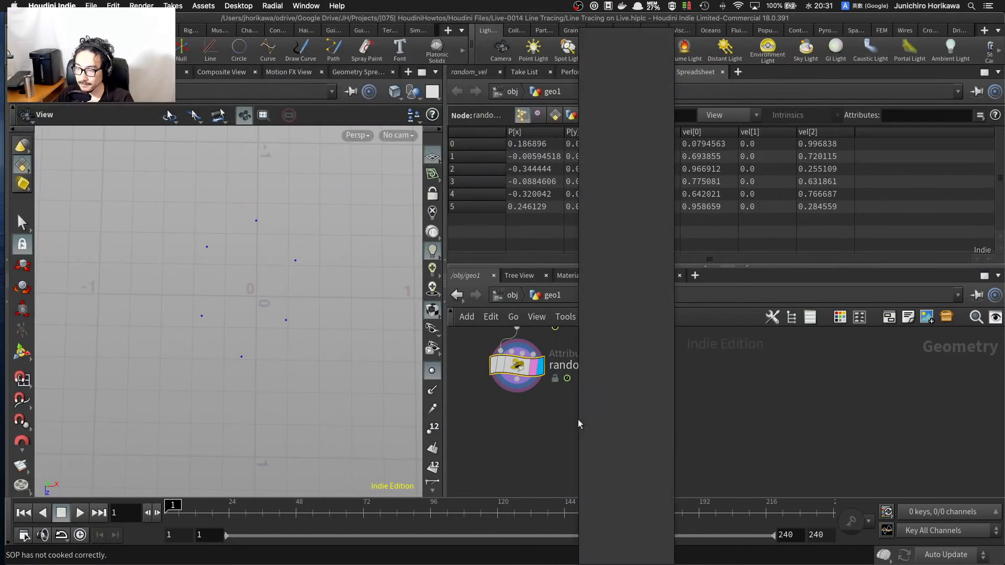
{"action": "type", "text": "solver"}
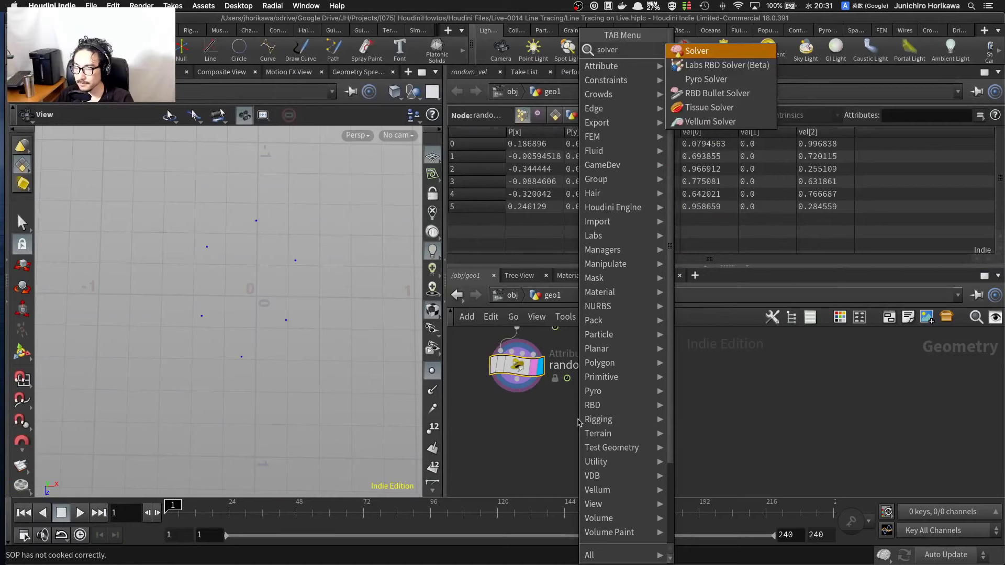
{"action": "key", "text": "Return"}
{"action": "left_click", "coordinate": [576, 423]}
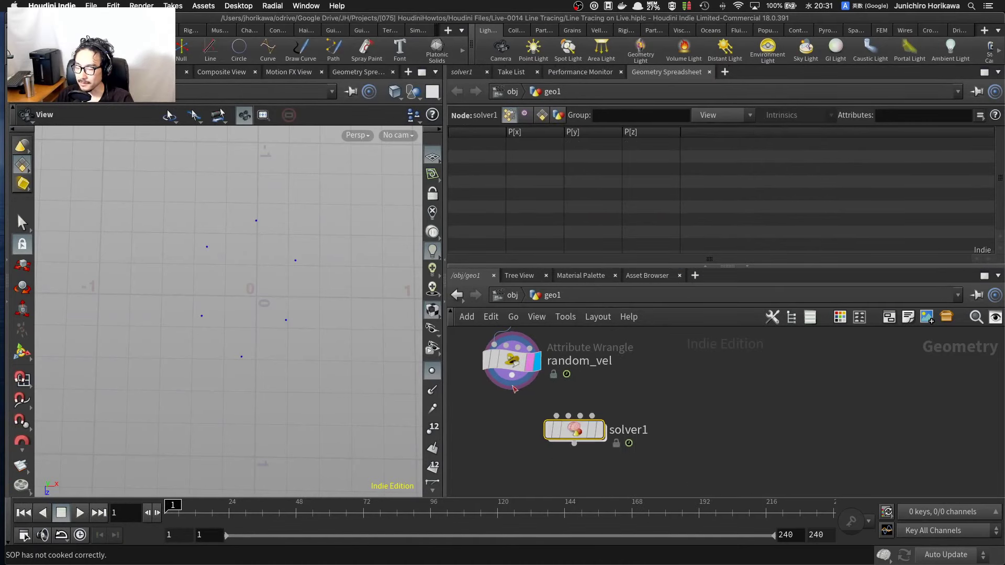
Step: Connect random_vel to solver1's first input and bound1 to its second input
{"action": "left_click_drag", "start_coordinate": [512, 376], "coordinate": [556, 417]}
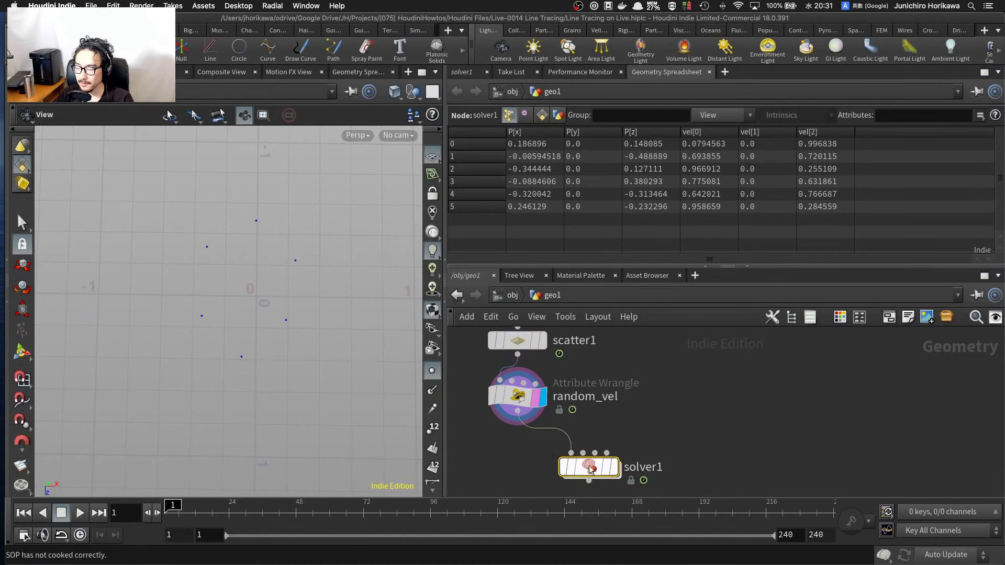
{"action": "left_click_drag", "start_coordinate": [590, 467], "coordinate": [589, 462]}
{"action": "scroll", "coordinate": [590, 464], "scroll_direction": "down", "scroll_amount": 3}
{"action": "left_click_drag", "start_coordinate": [534, 411], "coordinate": [529, 417]}
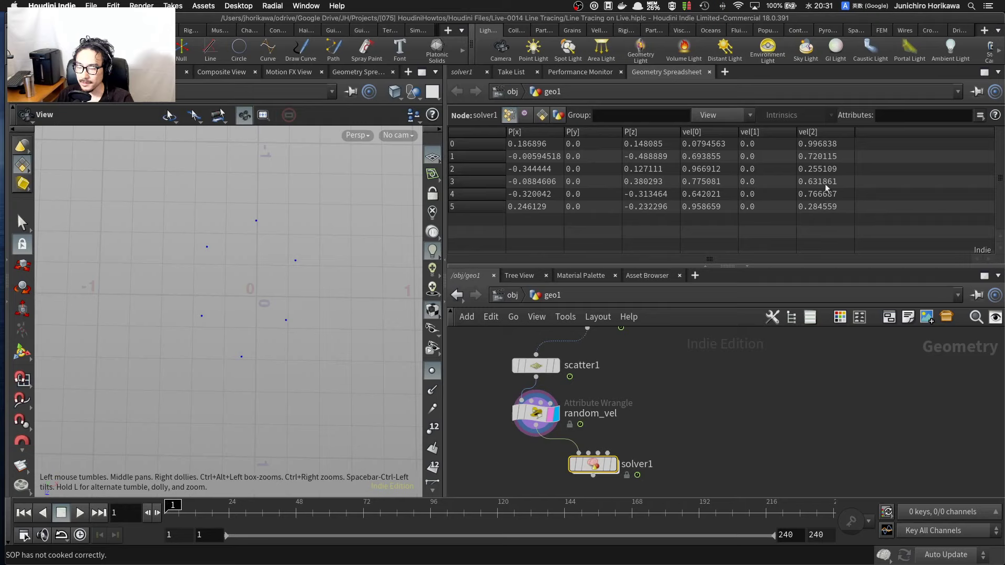
{"action": "scroll", "coordinate": [661, 400], "scroll_direction": "down", "scroll_amount": 2}
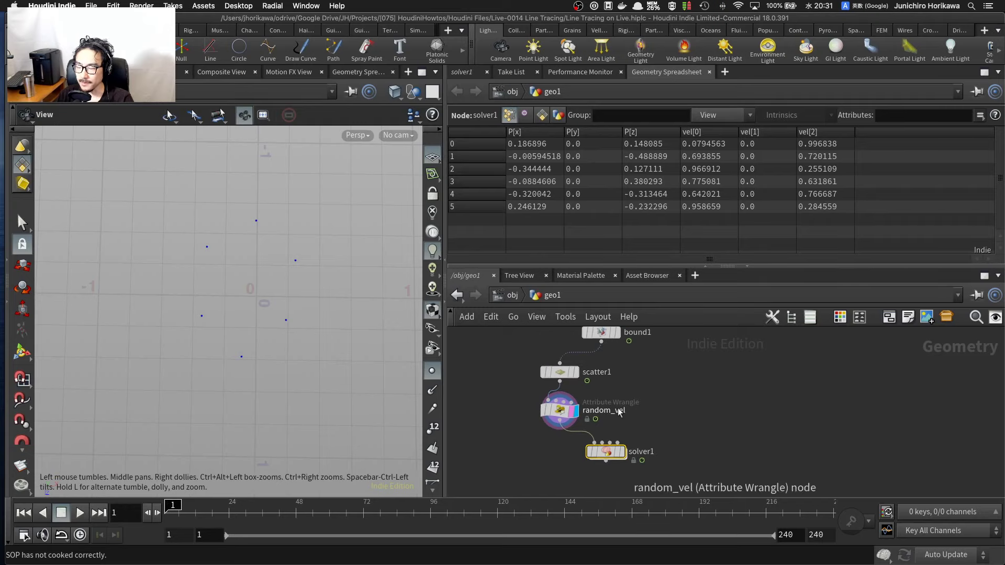
{"action": "scroll", "coordinate": [597, 347], "scroll_direction": "up", "scroll_amount": 1}
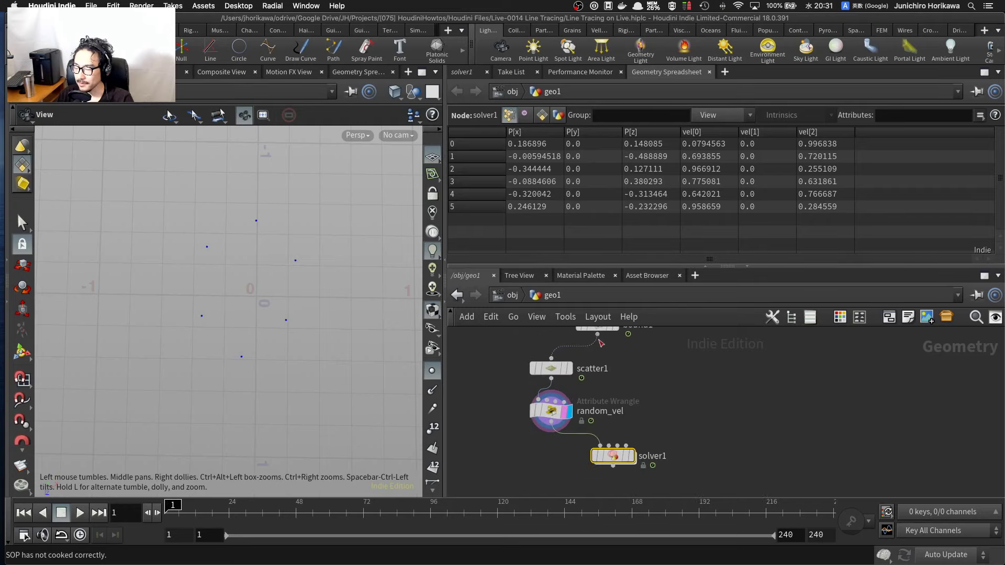
{"action": "left_click_drag", "start_coordinate": [598, 343], "coordinate": [609, 445]}
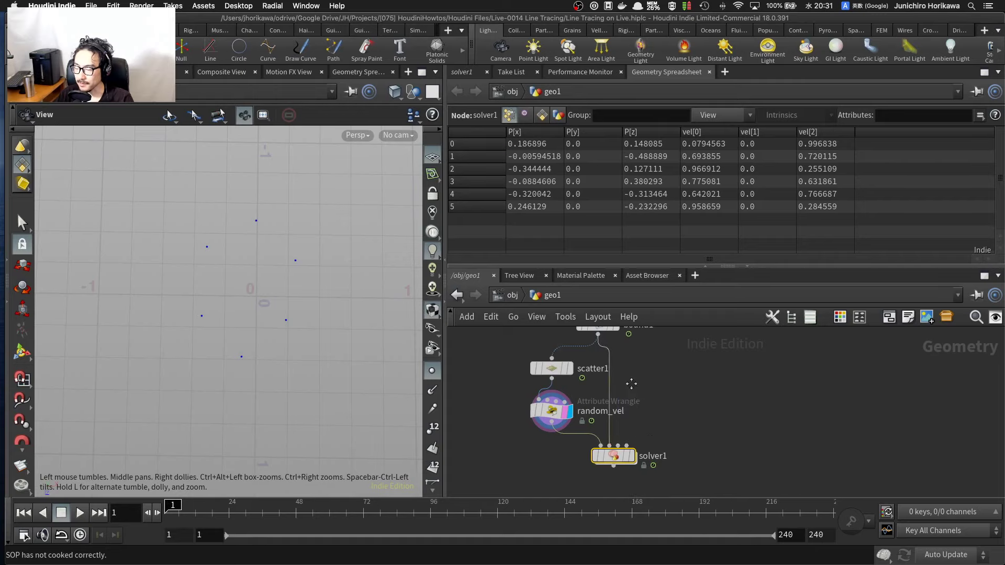
Step: Save the scene, display solver1's output and enter the solver's internal network
{"action": "middle_click_drag", "start_coordinate": [630, 384], "coordinate": [633, 442]}
{"action": "scroll", "coordinate": [612, 394], "scroll_direction": "up", "scroll_amount": 2}
{"action": "scroll", "coordinate": [633, 388], "scroll_direction": "up", "scroll_amount": 2}
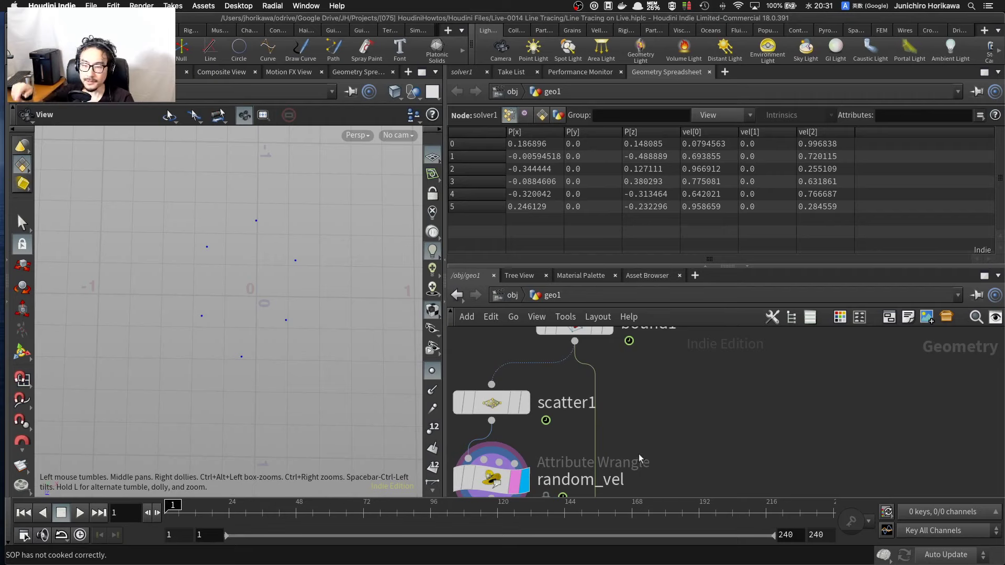
{"action": "middle_click_drag", "start_coordinate": [638, 454], "coordinate": [655, 376]}
{"action": "scroll", "coordinate": [658, 376], "scroll_direction": "down", "scroll_amount": 3}
{"action": "scroll", "coordinate": [651, 441], "scroll_direction": "up", "scroll_amount": 1}
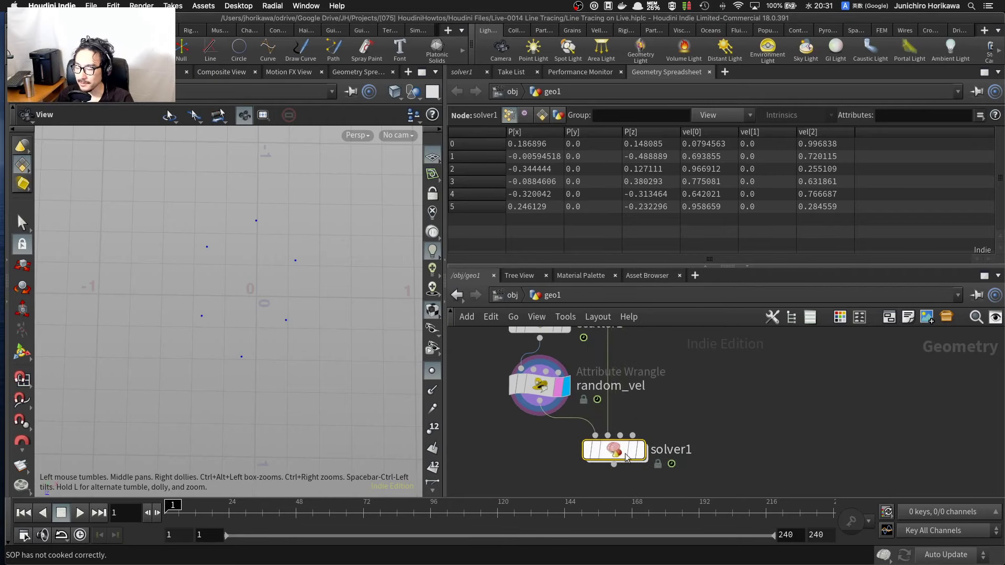
{"action": "key", "text": "ctrl+s"}
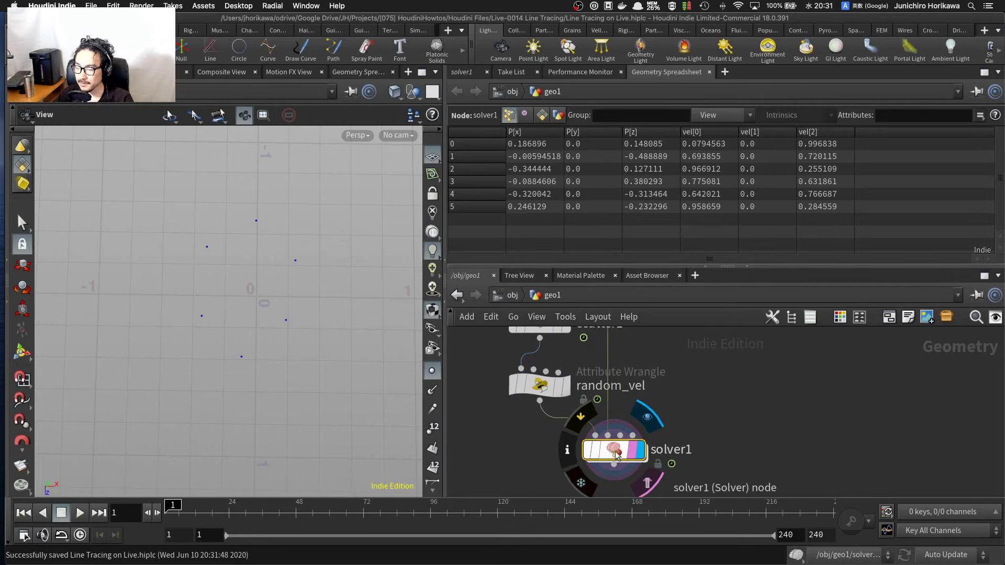
{"action": "double_click", "coordinate": [615, 452]}
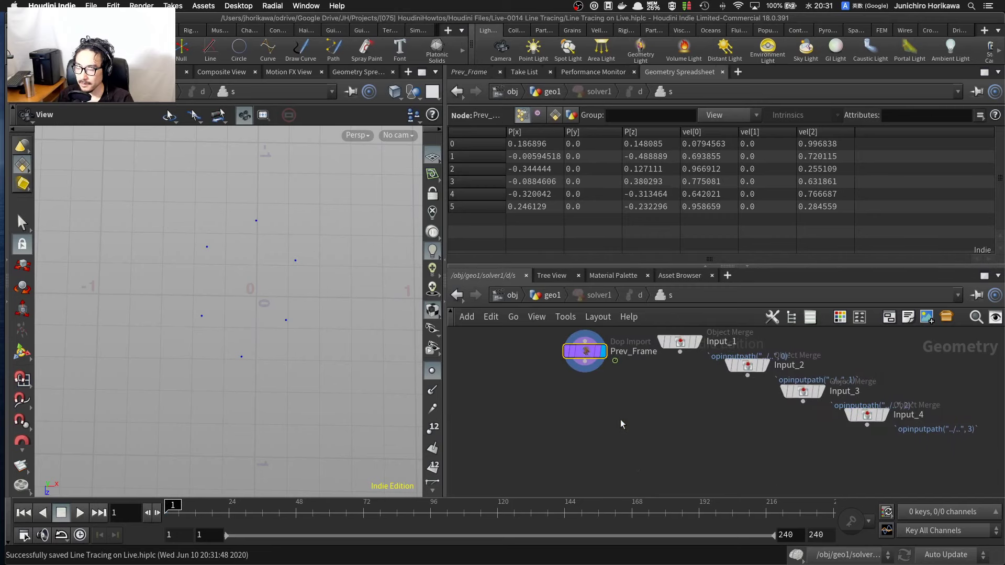
Step: Add a Point Wrangle node below Prev_Frame inside the solver network
{"action": "middle_click_drag", "start_coordinate": [586, 405], "coordinate": [590, 397]}
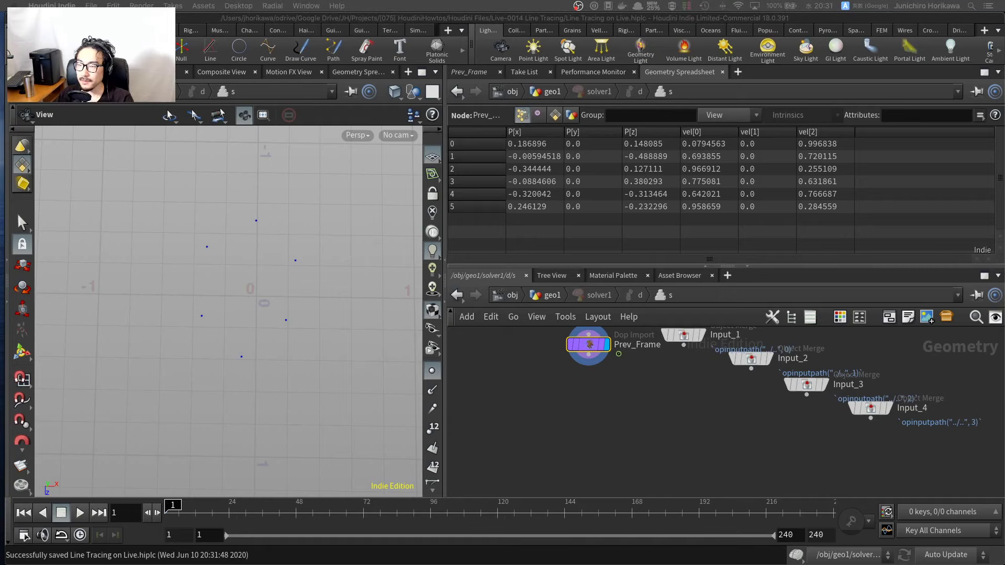
{"action": "scroll", "coordinate": [604, 421], "scroll_direction": "down", "scroll_amount": 2}
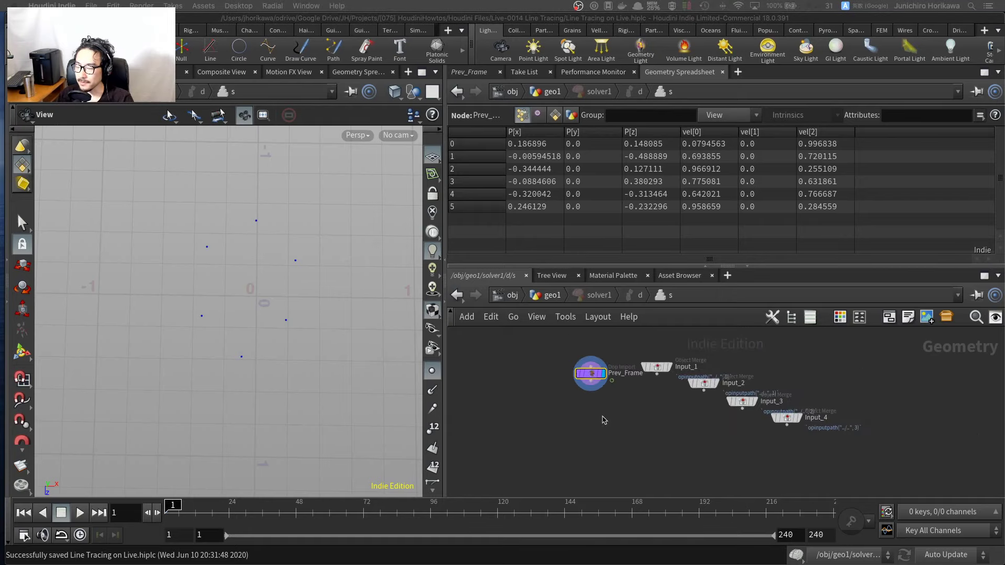
{"action": "scroll", "coordinate": [604, 419], "scroll_direction": "up", "scroll_amount": 2}
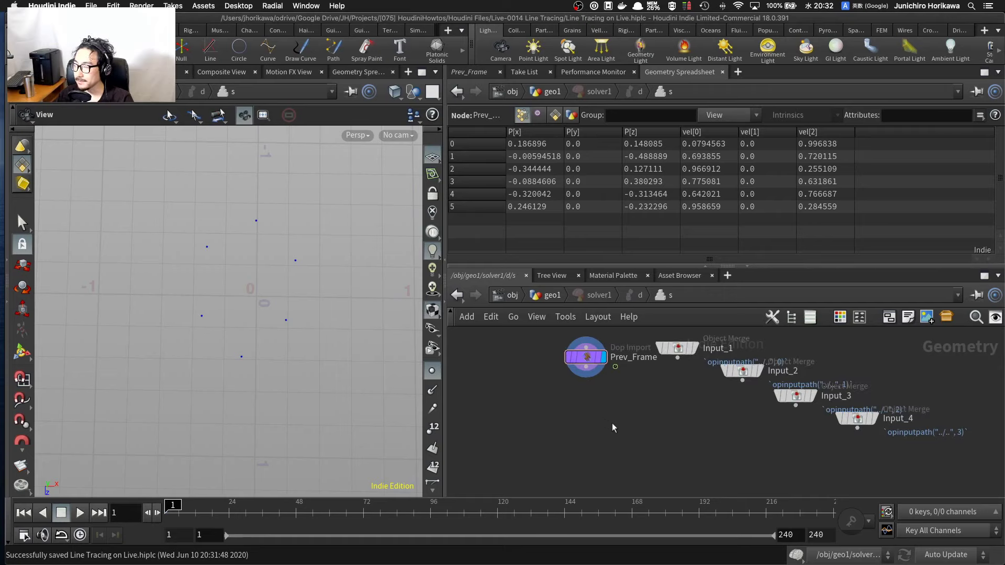
{"action": "middle_click_drag", "start_coordinate": [612, 423], "coordinate": [575, 408]}
{"action": "scroll", "coordinate": [576, 407], "scroll_direction": "up", "scroll_amount": 1}
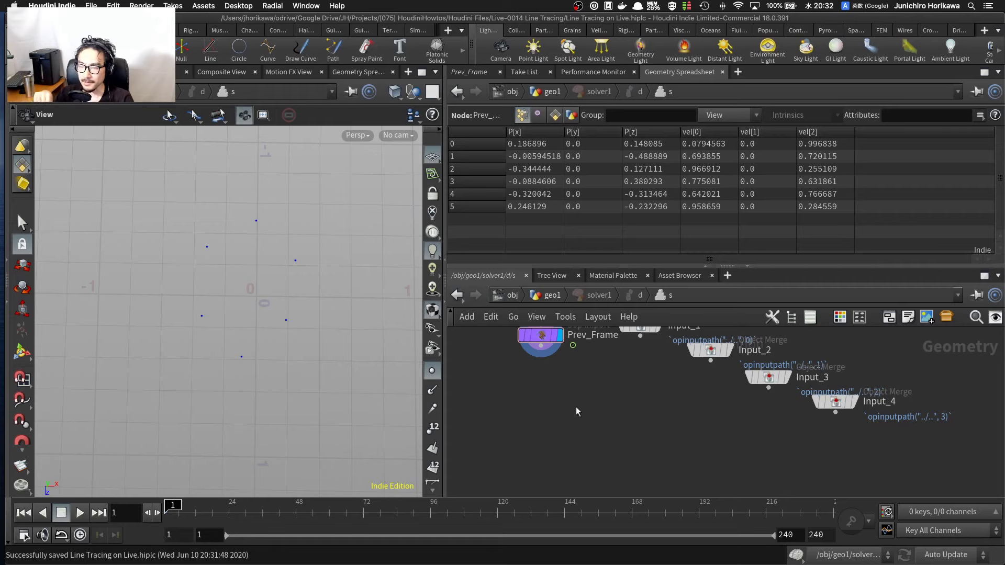
{"action": "middle_click_drag", "start_coordinate": [576, 412], "coordinate": [554, 449]}
{"action": "key", "text": "Tab"}
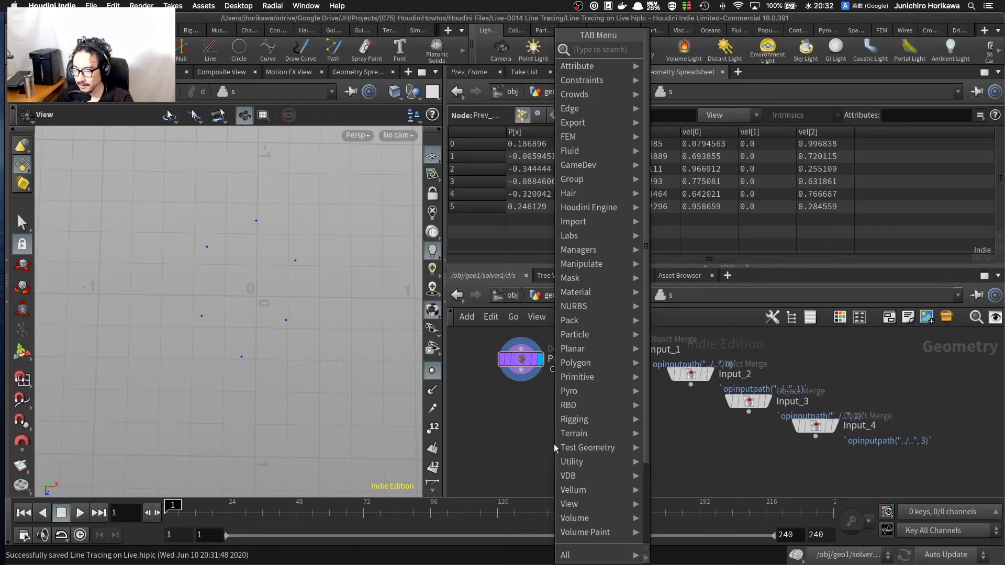
{"action": "type", "text": "oin"}
{"action": "key", "text": "BackSpace"}
{"action": "key", "text": "BackSpace"}
{"action": "key", "text": "BackSpace"}
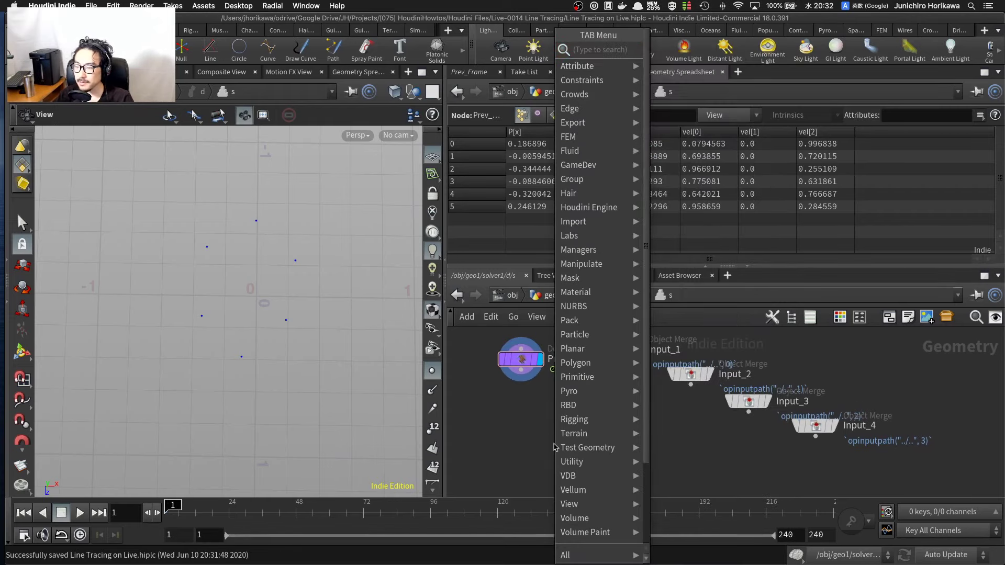
{"action": "type", "text": "poin"}
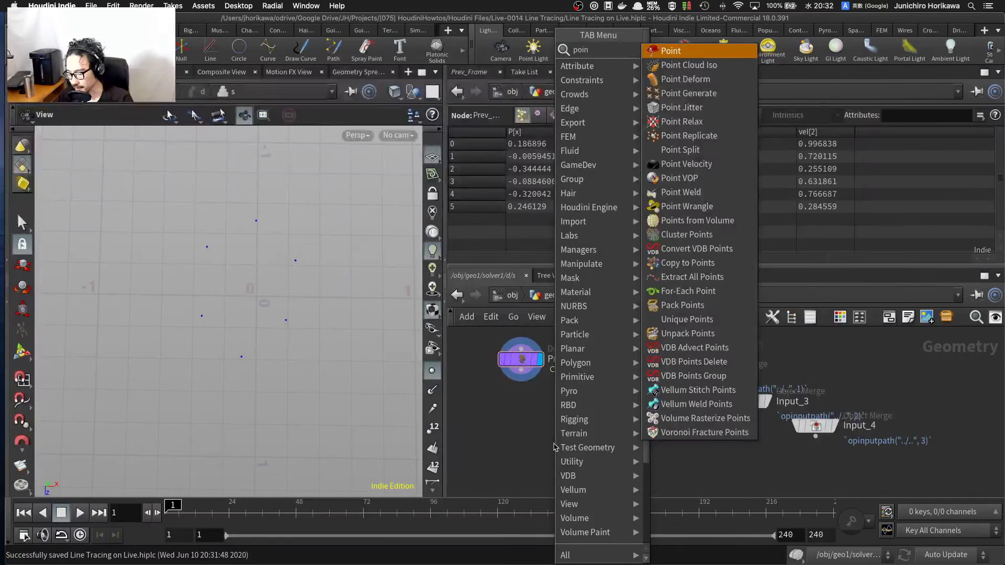
{"action": "type", "text": " t"}
{"action": "key", "text": "BackSpace"}
{"action": "key", "text": "BackSpace"}
{"action": "type", "text": "t wran"}
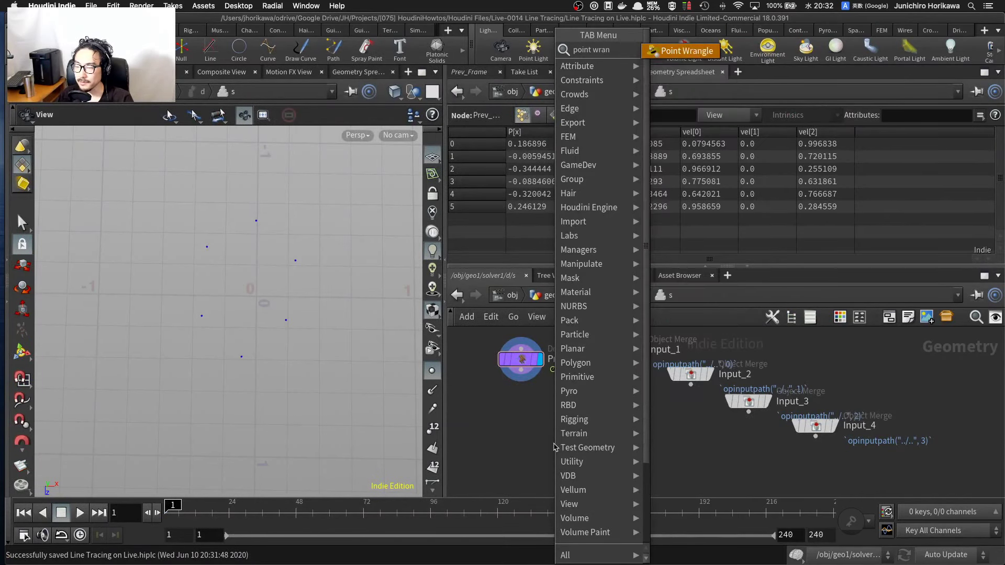
{"action": "key", "text": "Return"}
{"action": "left_click", "coordinate": [554, 444]}
Step: Connect Prev_Frame to the first input of pointwrangle1 and switch the network wiring style to Rounded
{"action": "scroll", "coordinate": [545, 390], "scroll_direction": "up", "scroll_amount": 2}
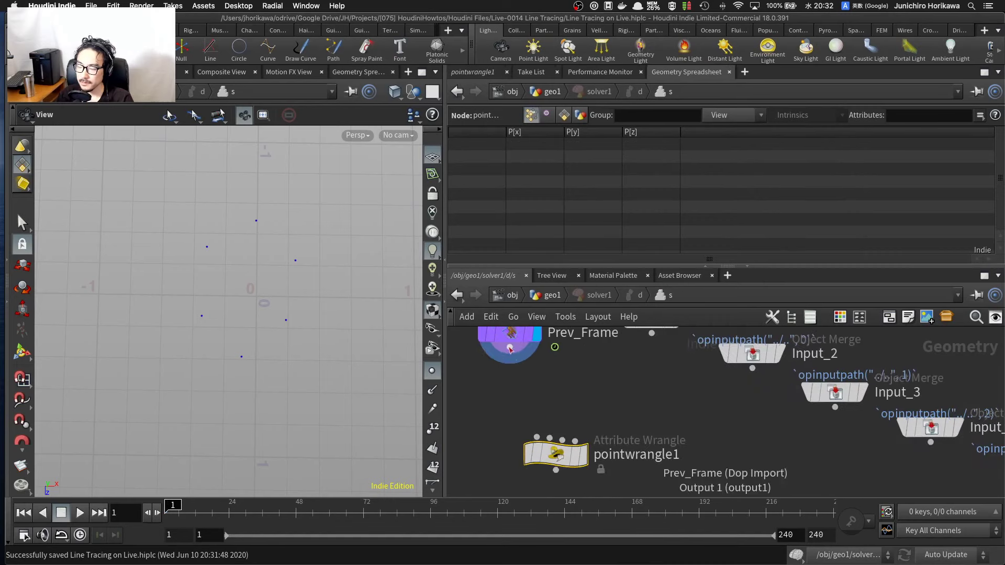
{"action": "middle_click_drag", "start_coordinate": [528, 380], "coordinate": [557, 403]}
{"action": "left_click_drag", "start_coordinate": [538, 375], "coordinate": [567, 462]}
{"action": "key", "text": "shift+s"}
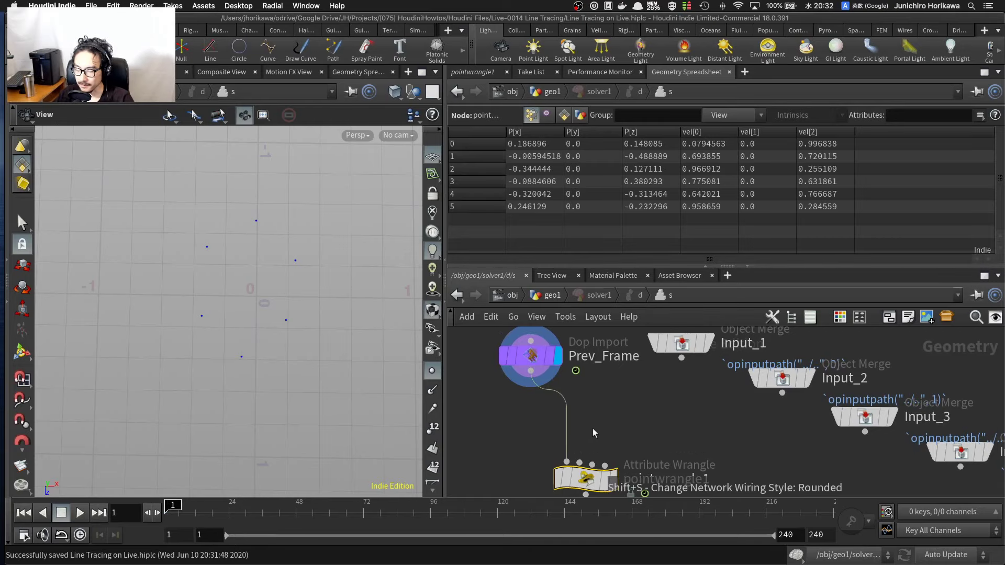
Step: Rename the point wrangle as bouncing
{"action": "middle_click_drag", "start_coordinate": [592, 428], "coordinate": [618, 407]}
{"action": "double_click", "coordinate": [654, 424]}
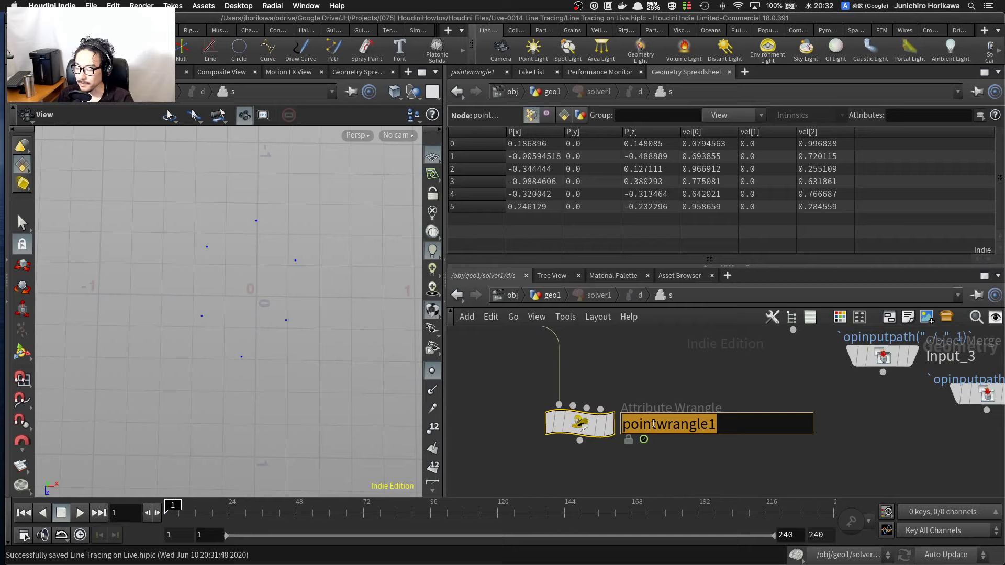
{"action": "type", "text": "bouri"}
{"action": "key", "text": "BackSpace"}
{"action": "key", "text": "BackSpace"}
{"action": "type", "text": "u"}
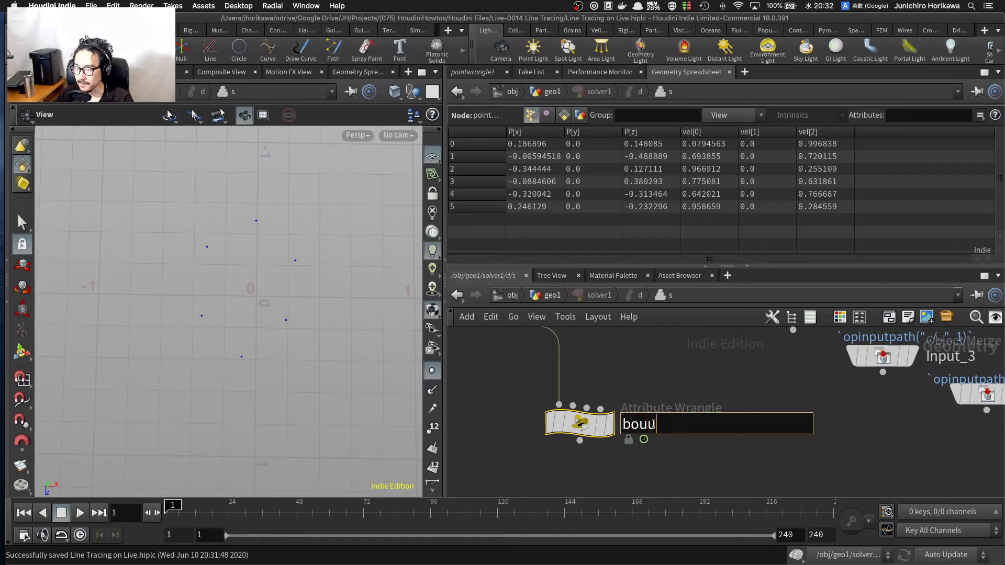
{"action": "key", "text": "BackSpace"}
{"action": "type", "text": "ncing"}
{"action": "key", "text": "Return"}
{"action": "scroll", "coordinate": [607, 419], "scroll_direction": "down", "scroll_amount": 3}
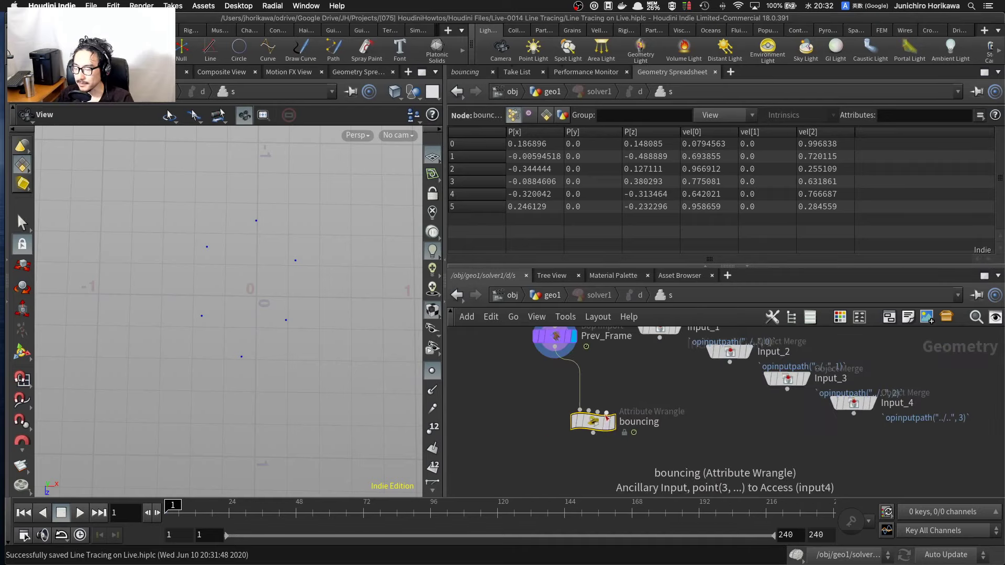
Step: Display the bouncing wrangle's output and connect Input_2 to its second input
{"action": "scroll", "coordinate": [624, 392], "scroll_direction": "down", "scroll_amount": 3}
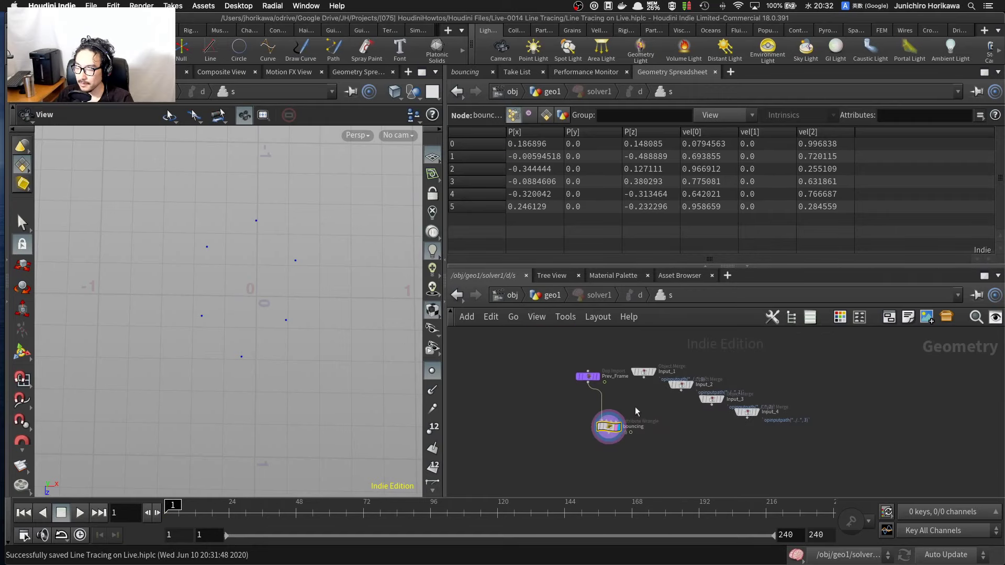
{"action": "scroll", "coordinate": [636, 407], "scroll_direction": "up", "scroll_amount": 3}
{"action": "left_click_drag", "start_coordinate": [729, 362], "coordinate": [540, 449]}
{"action": "scroll", "coordinate": [656, 383], "scroll_direction": "up", "scroll_amount": 2}
{"action": "left_click", "coordinate": [682, 379]}
{"action": "scroll", "coordinate": [564, 473], "scroll_direction": "up", "scroll_amount": 1}
{"action": "left_click", "coordinate": [573, 468]}
{"action": "left_click", "coordinate": [564, 469]}
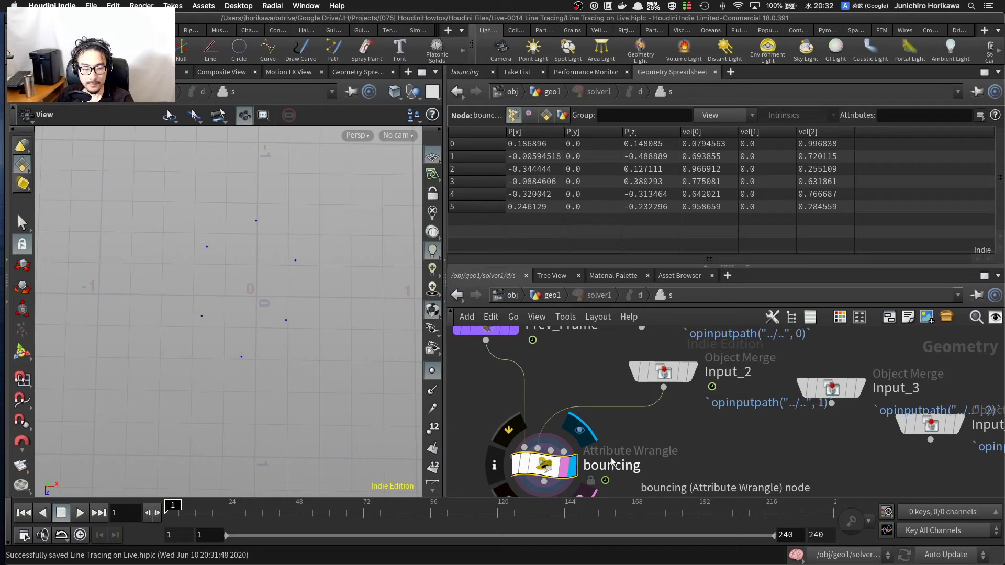
Step: Show the bouncing wrangle's parameters and enlarge the area holding its VEXpression
{"action": "scroll", "coordinate": [645, 462], "scroll_direction": "down", "scroll_amount": 2}
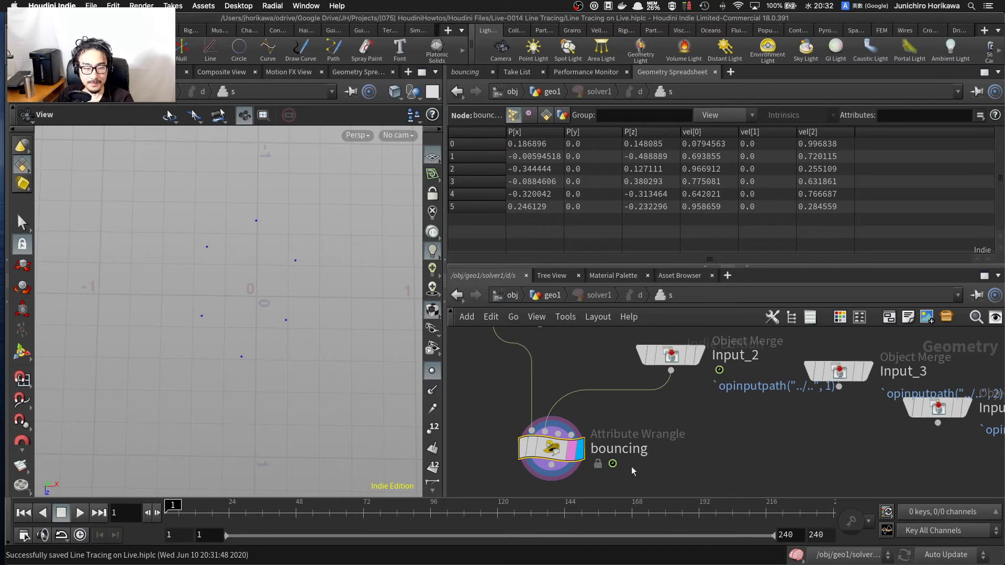
{"action": "middle_click_drag", "start_coordinate": [633, 486], "coordinate": [630, 445]}
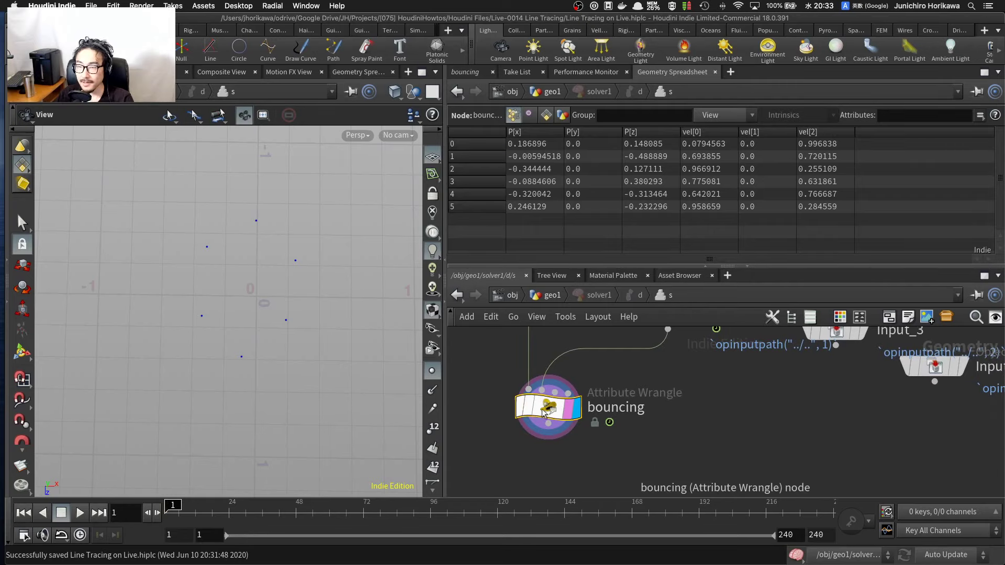
{"action": "left_click_drag", "start_coordinate": [556, 412], "coordinate": [554, 424]}
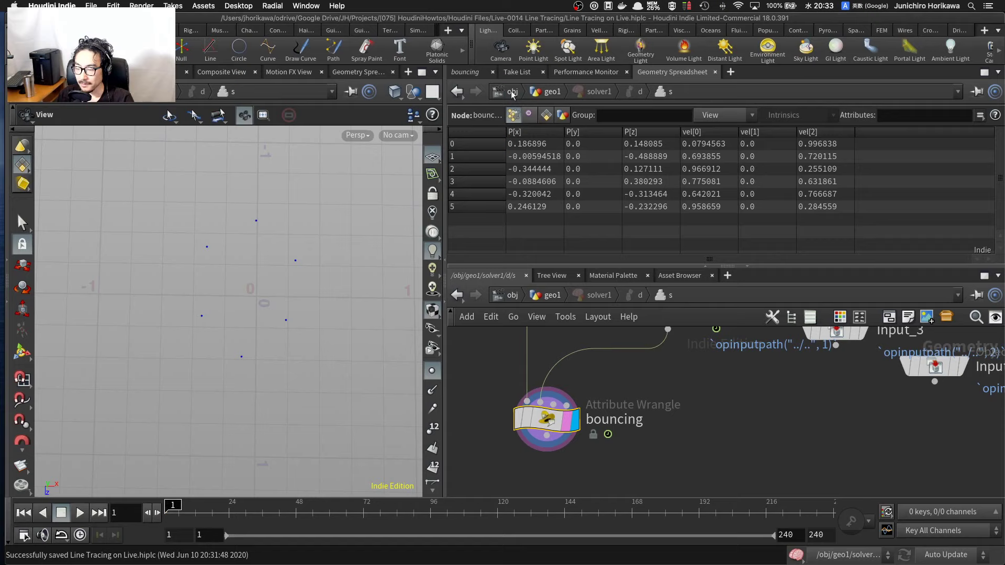
{"action": "left_click", "coordinate": [466, 72]}
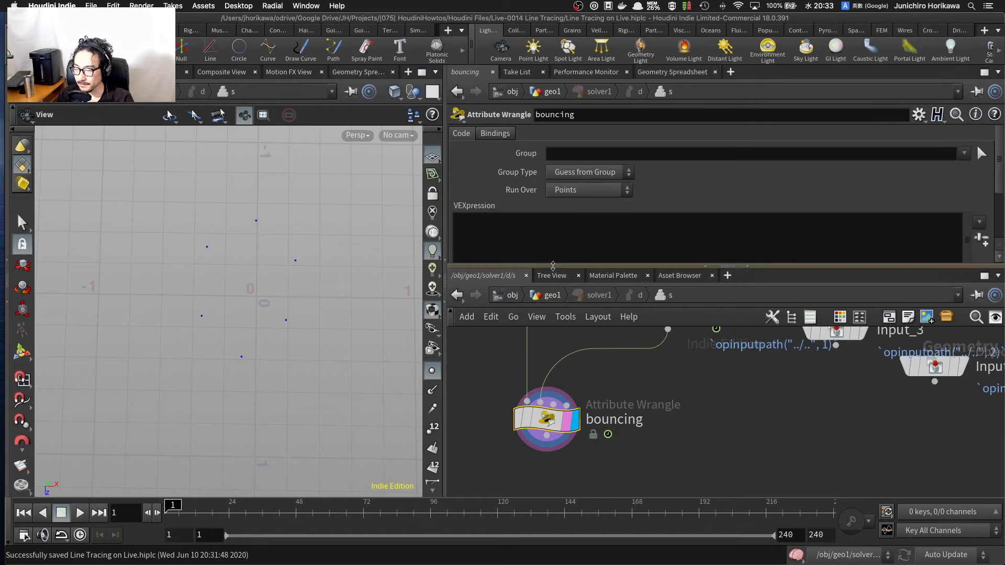
{"action": "left_click_drag", "start_coordinate": [552, 264], "coordinate": [553, 325]}
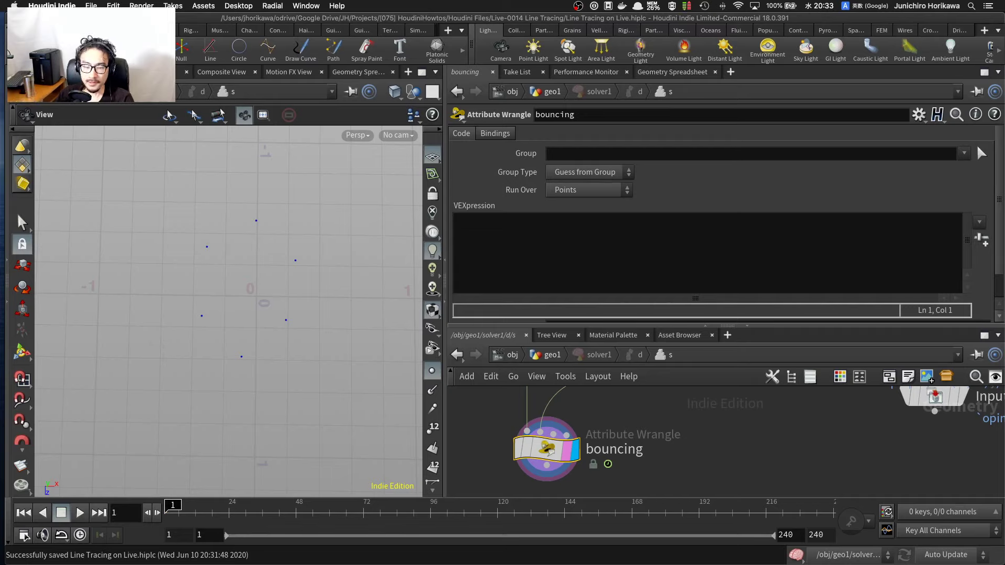
Step: Turn on the template flag of Input_2 to show the bounding rectangle as a reference in the viewport
{"action": "scroll", "coordinate": [679, 425], "scroll_direction": "down", "scroll_amount": 3}
{"action": "middle_click_drag", "start_coordinate": [681, 425], "coordinate": [674, 480]}
{"action": "scroll", "coordinate": [674, 480], "scroll_direction": "up", "scroll_amount": 1}
{"action": "left_click", "coordinate": [671, 419]}
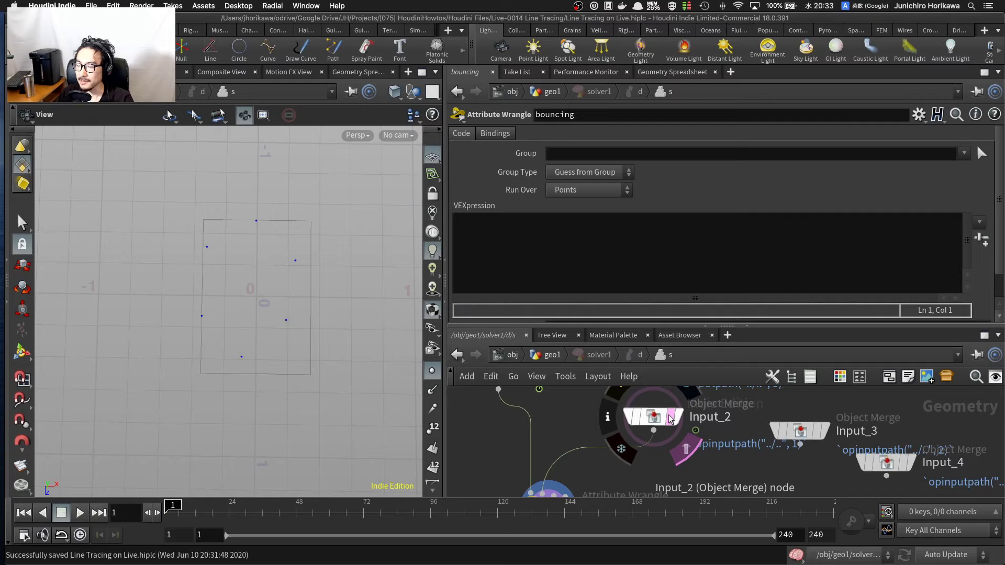
Step: Open the bouncing wrangle's VEXpression in a separate code editor window and enlarge that window
{"action": "left_click_drag", "start_coordinate": [785, 326], "coordinate": [779, 246]}
{"action": "scroll", "coordinate": [710, 365], "scroll_direction": "down", "scroll_amount": 5}
{"action": "scroll", "coordinate": [634, 427], "scroll_direction": "up", "scroll_amount": 8}
{"action": "left_click_drag", "start_coordinate": [666, 358], "coordinate": [655, 393]}
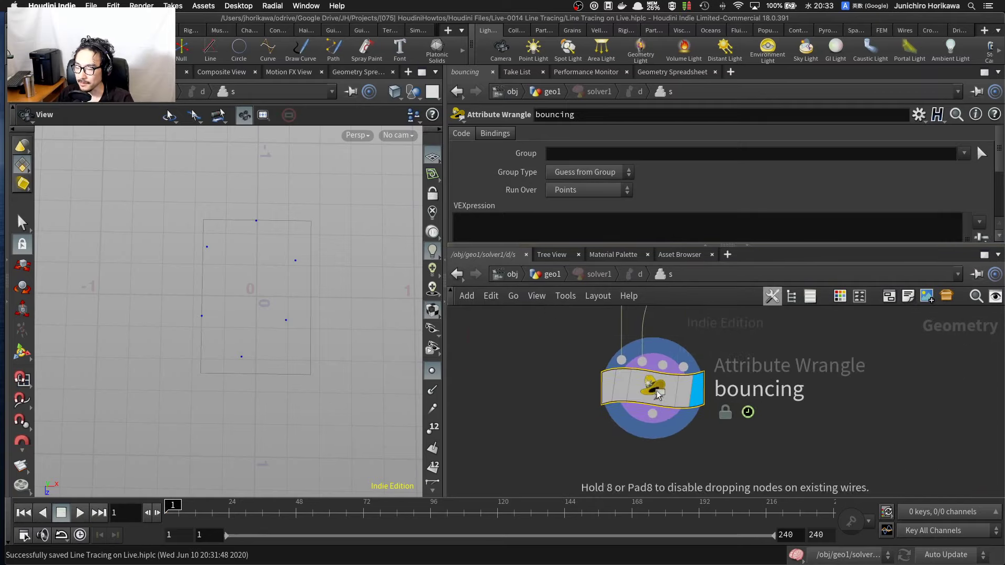
{"action": "left_click_drag", "start_coordinate": [649, 245], "coordinate": [649, 277]}
{"action": "left_click", "coordinate": [623, 249]}
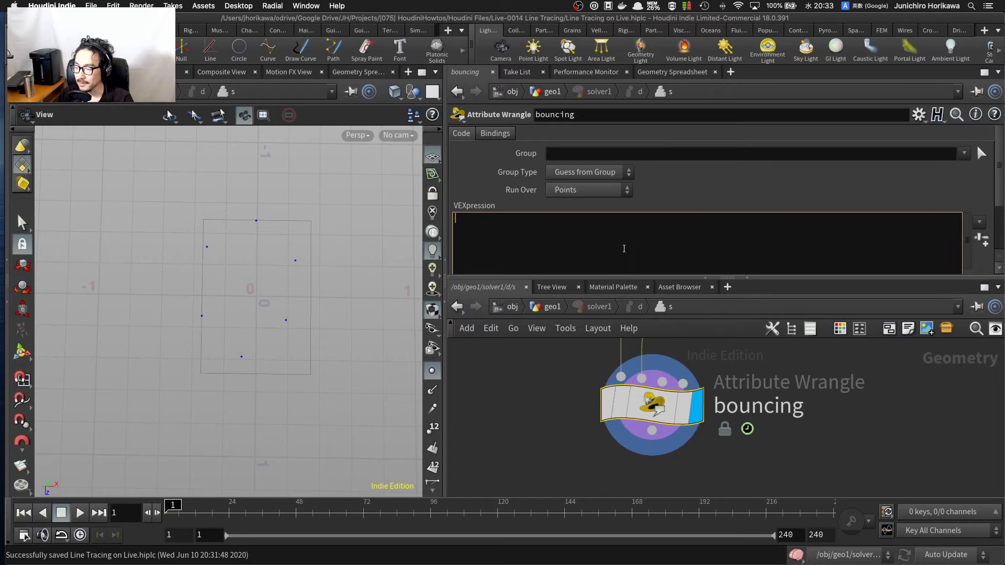
{"action": "key", "text": "alt+e"}
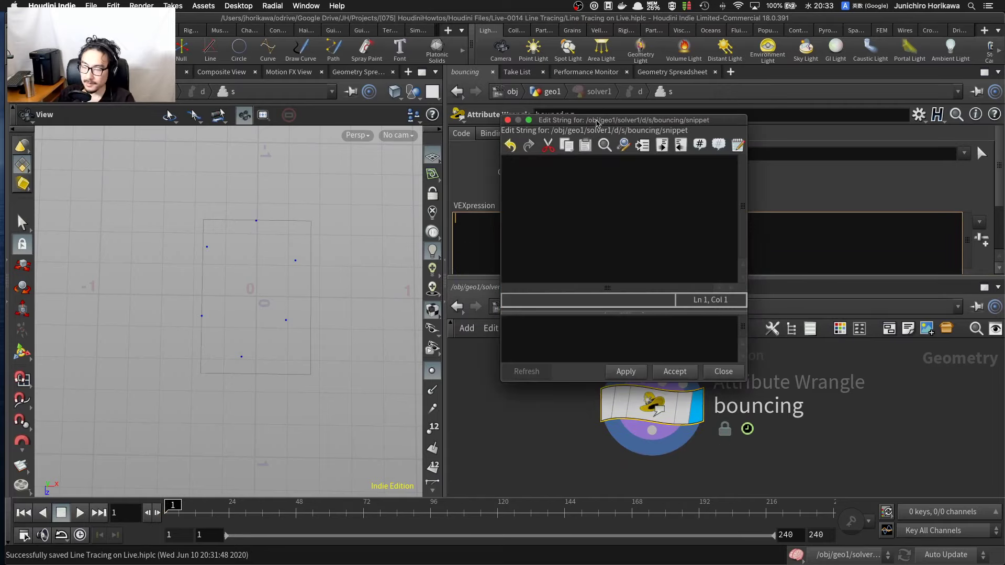
{"action": "left_click_drag", "start_coordinate": [663, 360], "coordinate": [795, 455]}
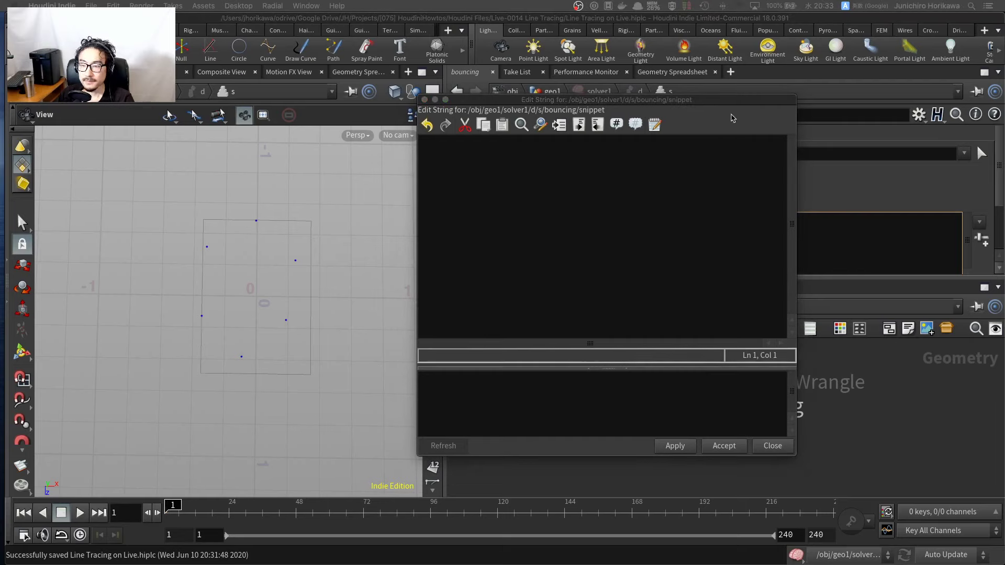
{"action": "left_click", "coordinate": [609, 180]}
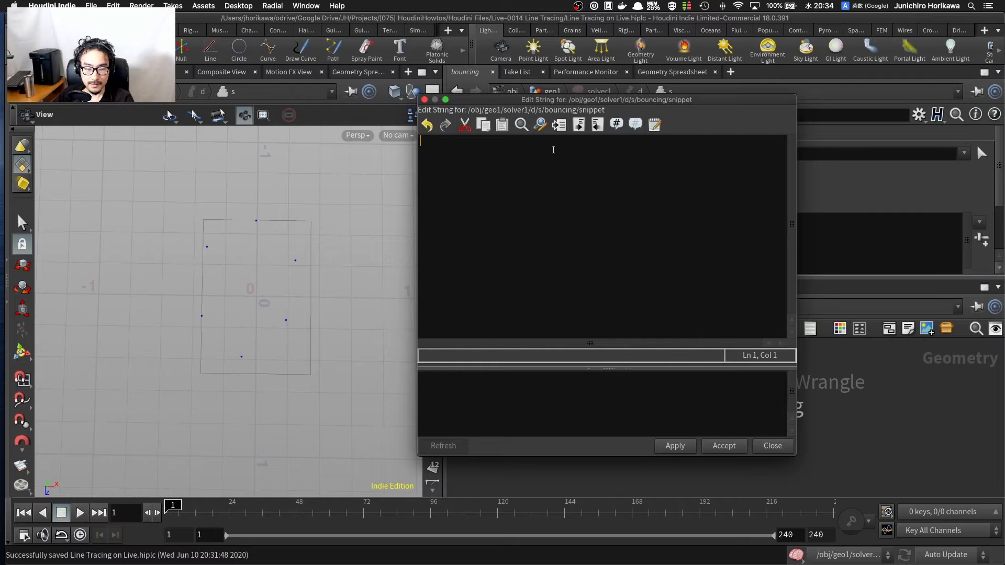
Step: Declare the bounding box minimum in the bouncing code with vector min = getbbox_min(1);
{"action": "type", "text": "ve"}
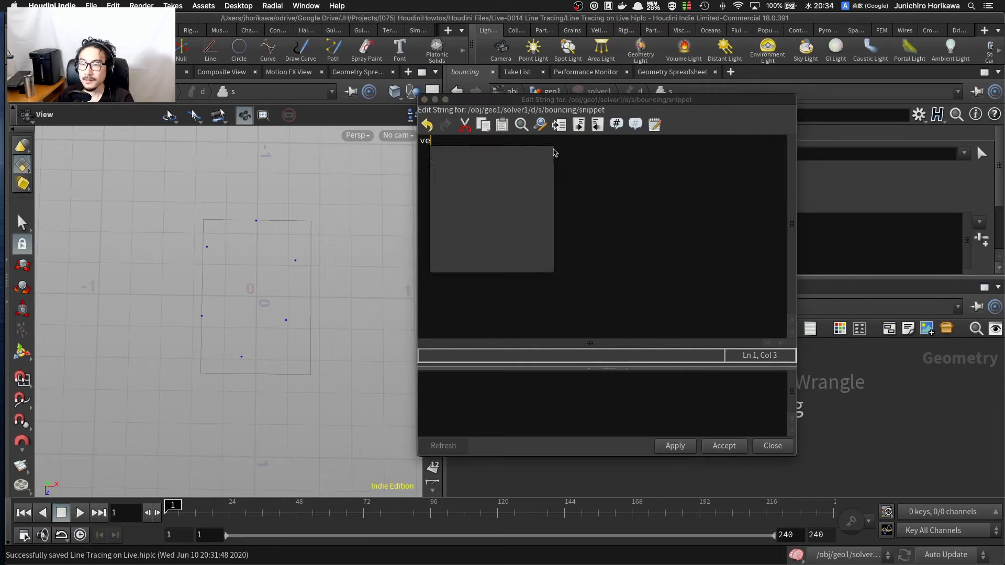
{"action": "type", "text": "ctror min = "}
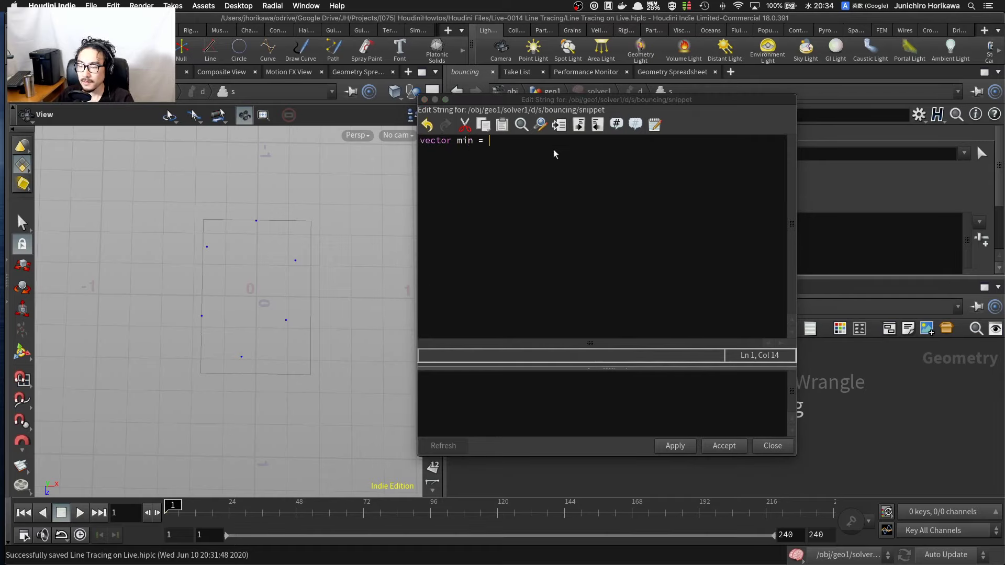
{"action": "type", "text": "getbb"}
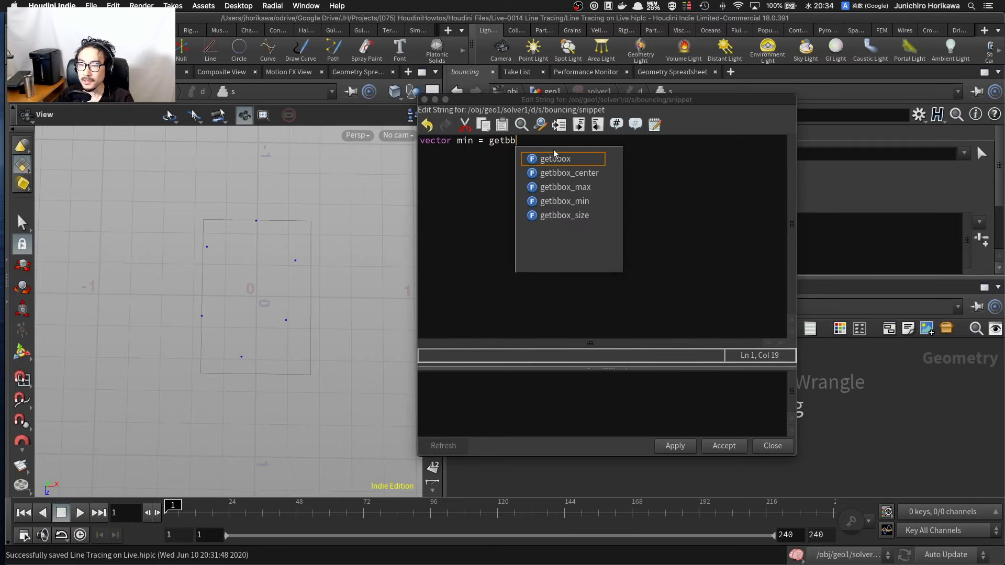
{"action": "type", "text": "ox_min"}
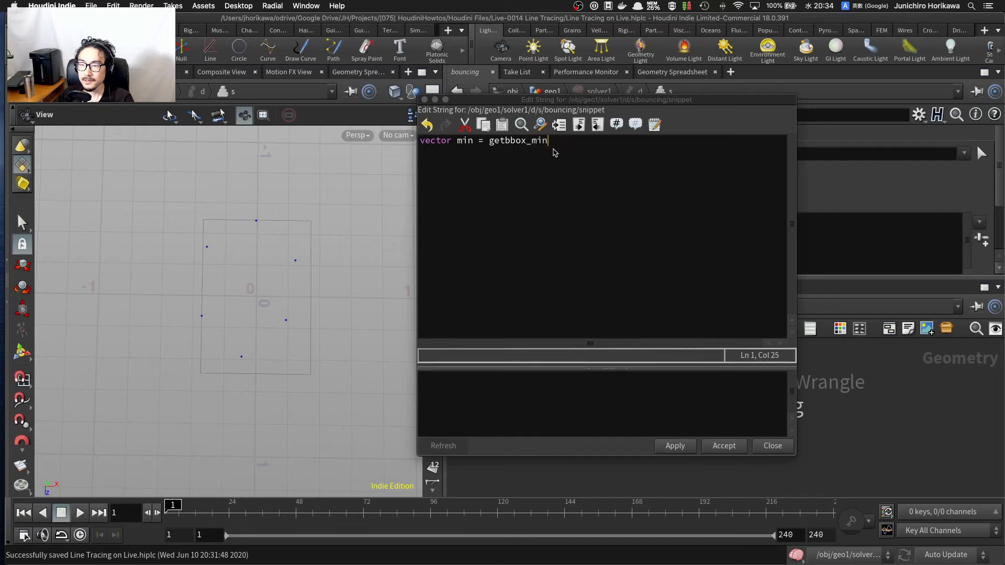
{"action": "type", "text": "(1;"}
{"action": "key", "text": "Return"}
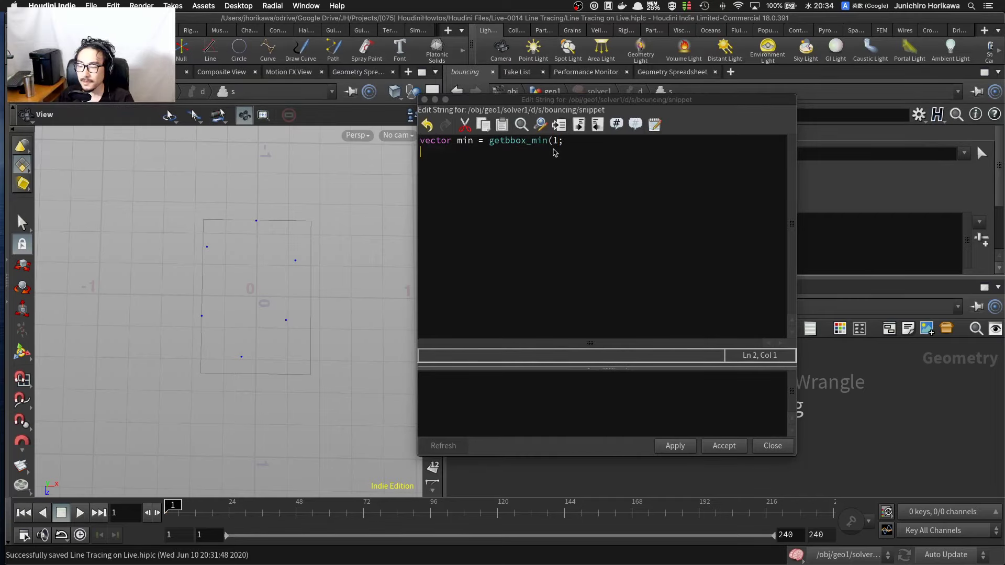
{"action": "key", "text": "BackSpace"}
{"action": "key", "text": "BackSpace"}
{"action": "type", "text": ");"}
{"action": "key", "text": "Return"}
Step: Add a second line declaring the bounding box maximum: vector max = getbbox_max(1);
{"action": "type", "text": "vector m"}
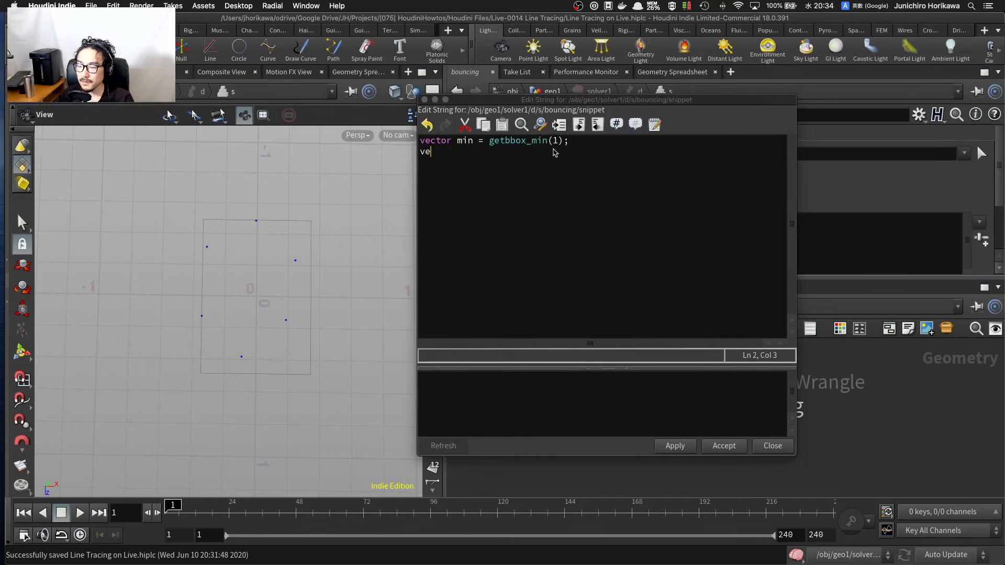
{"action": "type", "text": "ax =getbb"}
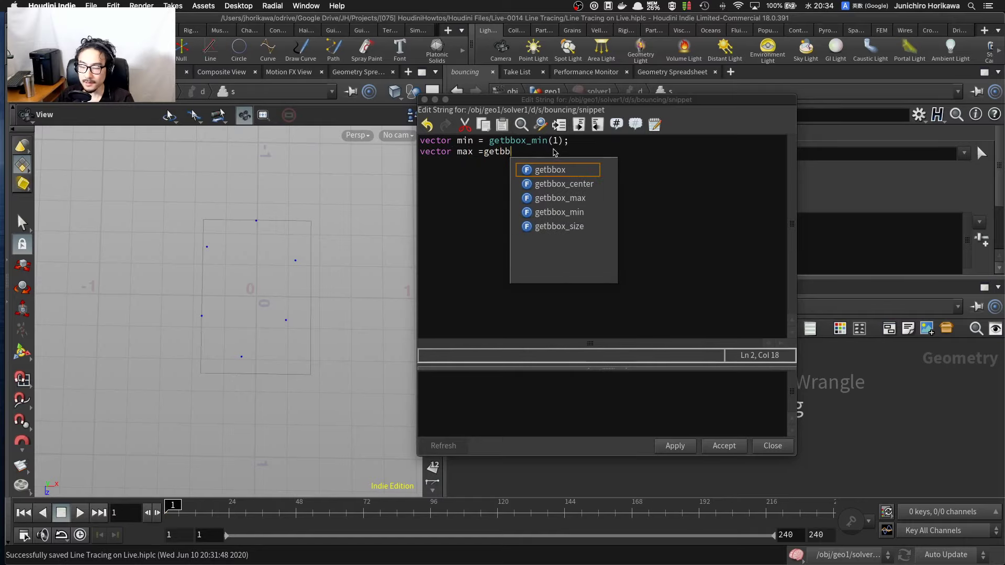
{"action": "key", "text": "BackSpace"}
{"action": "key", "text": "BackSpace"}
{"action": "key", "text": "BackSpace"}
{"action": "key", "text": "BackSpace"}
{"action": "key", "text": "BackSpace"}
{"action": "type", "text": "getbbox "}
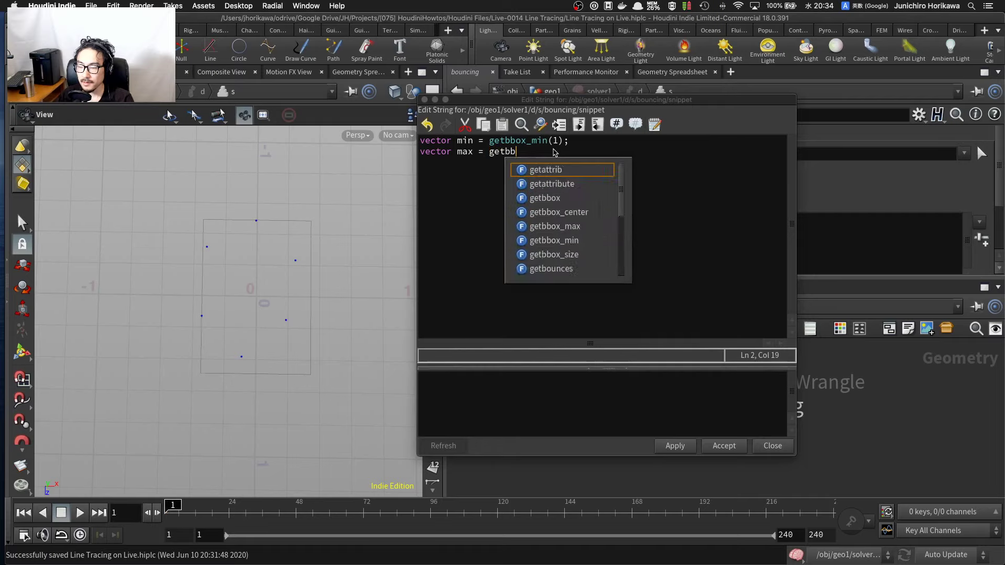
{"action": "type", "text": "_ma"}
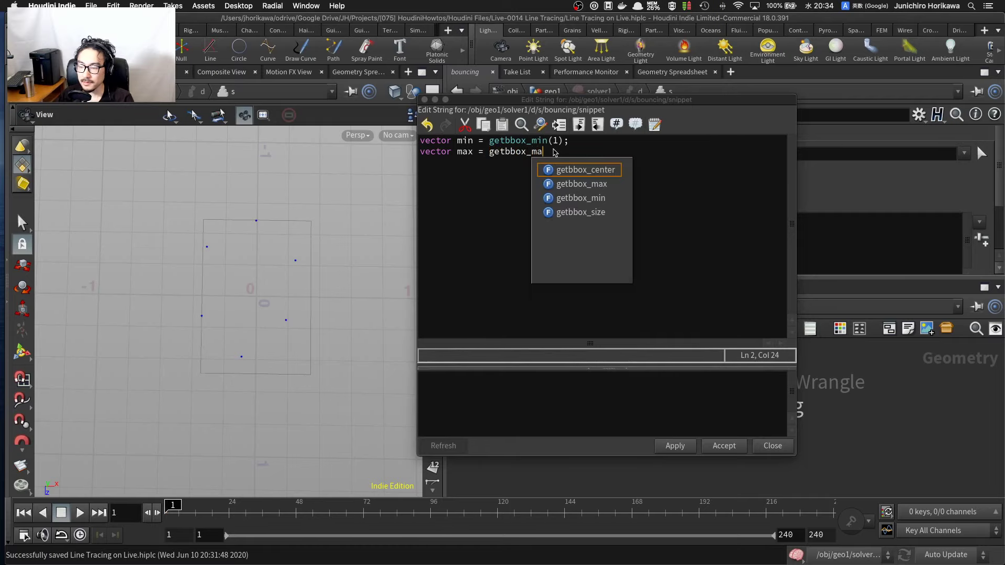
{"action": "type", "text": "x(1)"}
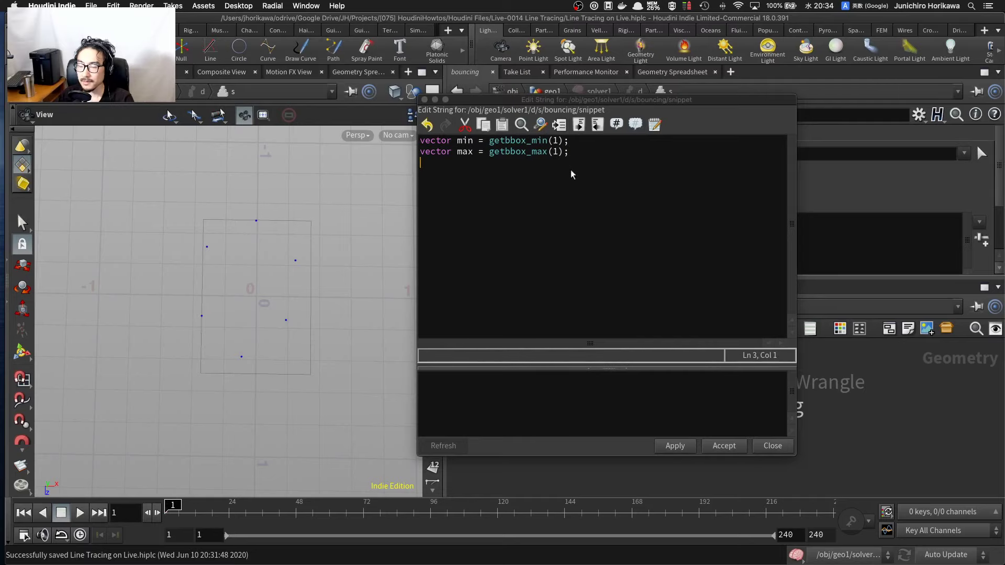
Step: Add a third line, float speed = chf("speed");, and apply the code to the bouncing wrangle
{"action": "type", "text": "float css"}
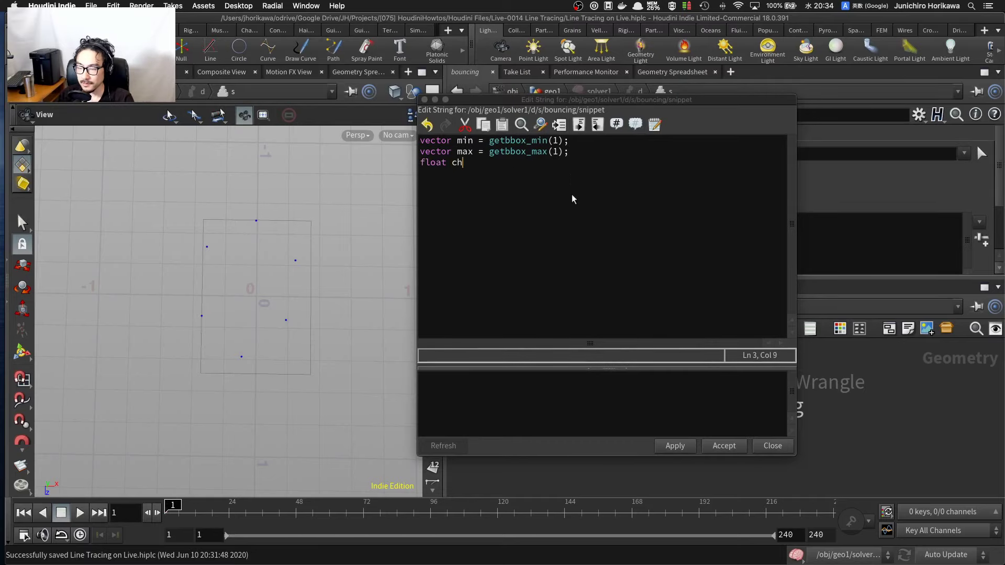
{"action": "key", "text": "BackSpace"}
{"action": "key", "text": "BackSpace"}
{"action": "key", "text": "BackSpace"}
{"action": "type", "text": "sp"}
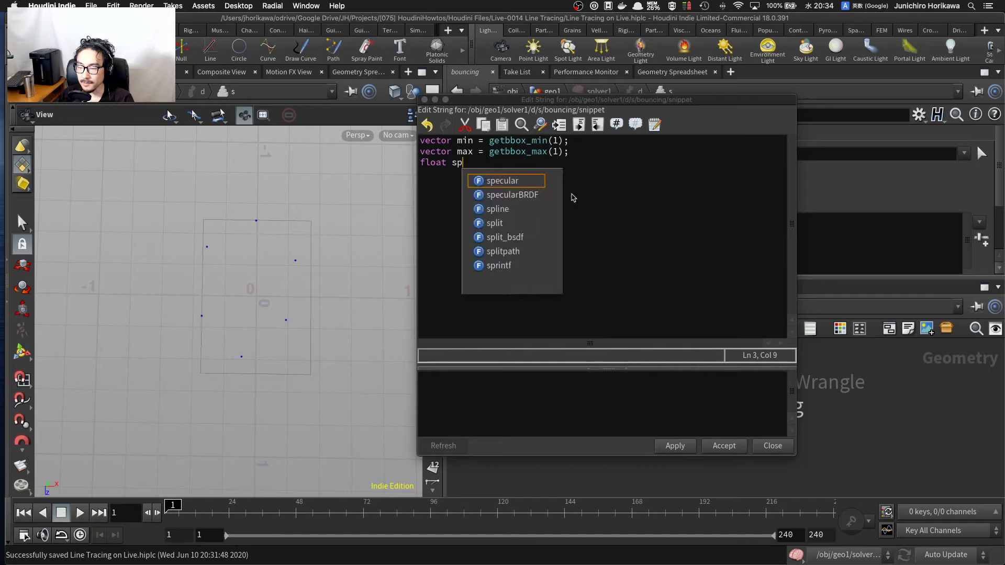
{"action": "type", "text": "eed = chf(\""}
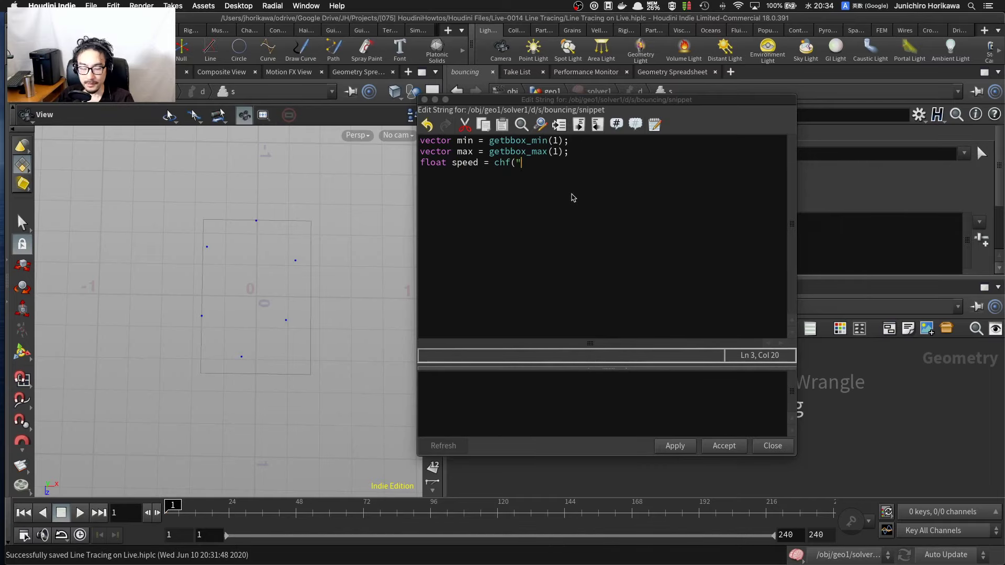
{"action": "type", "text": "speed\");"}
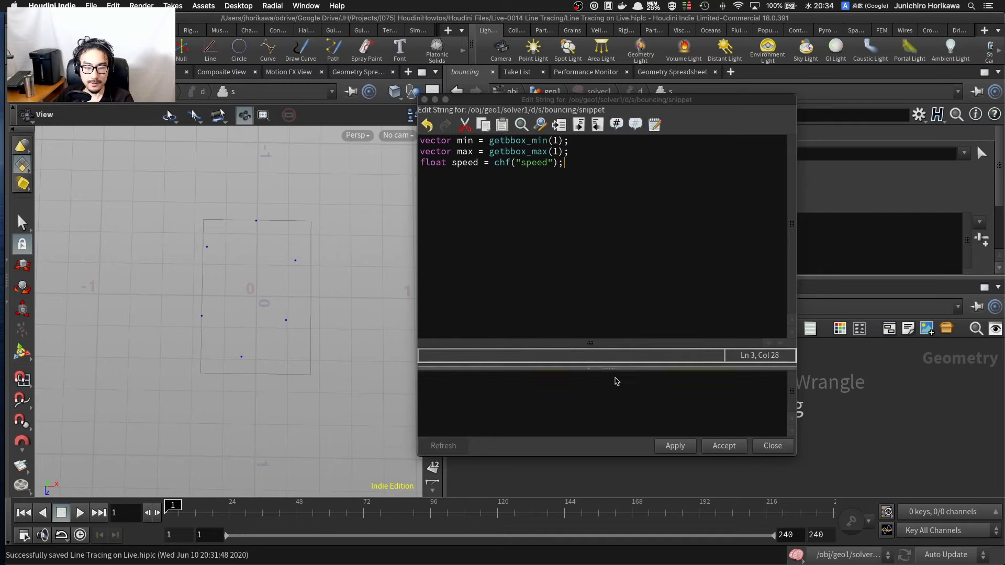
{"action": "left_click", "coordinate": [672, 448]}
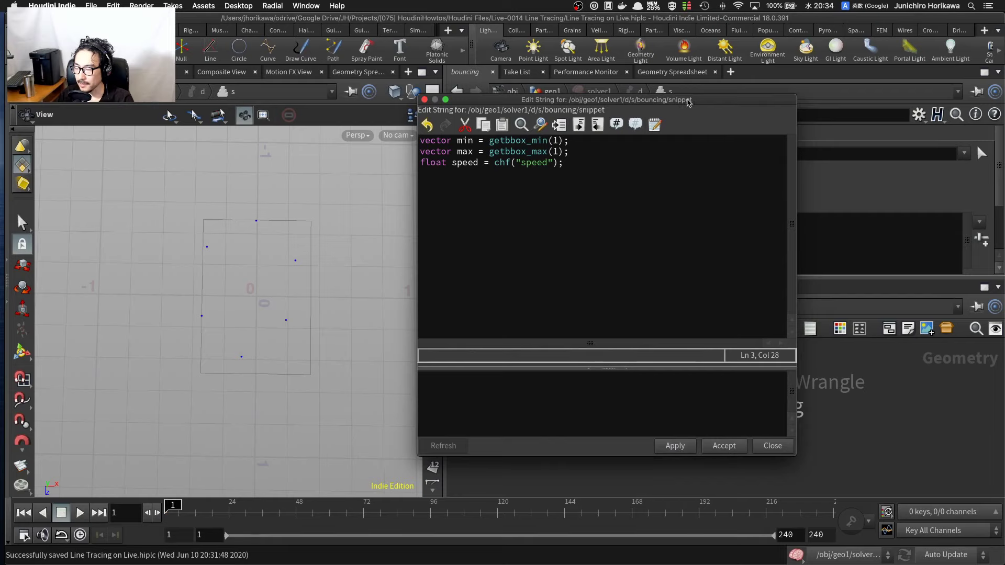
Step: Move the code editor aside and generate the Speed parameter on the bouncing wrangle from its chf call
{"action": "left_click_drag", "start_coordinate": [689, 100], "coordinate": [417, 292]}
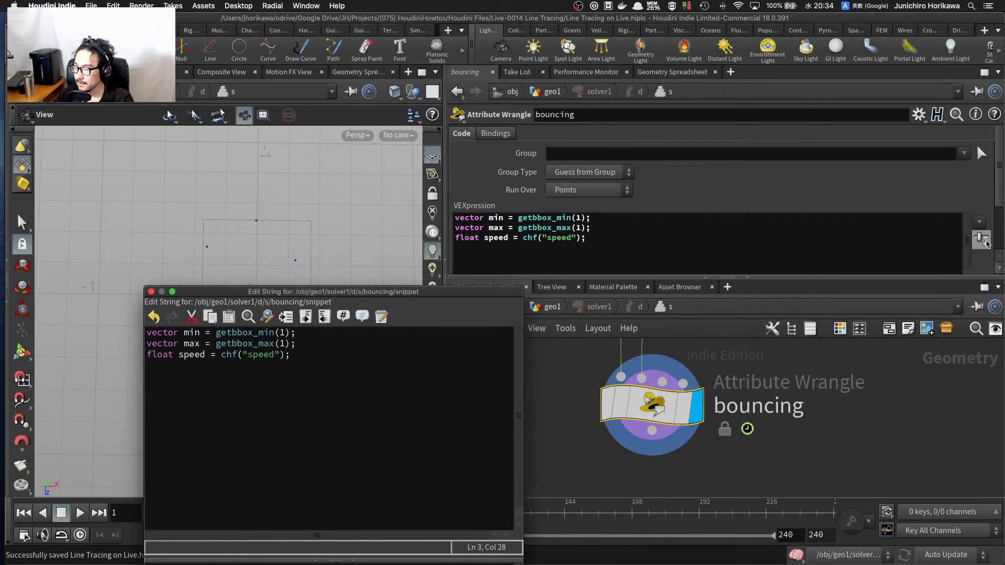
{"action": "left_click", "coordinate": [986, 244]}
{"action": "left_click_drag", "start_coordinate": [1000, 190], "coordinate": [1002, 268]}
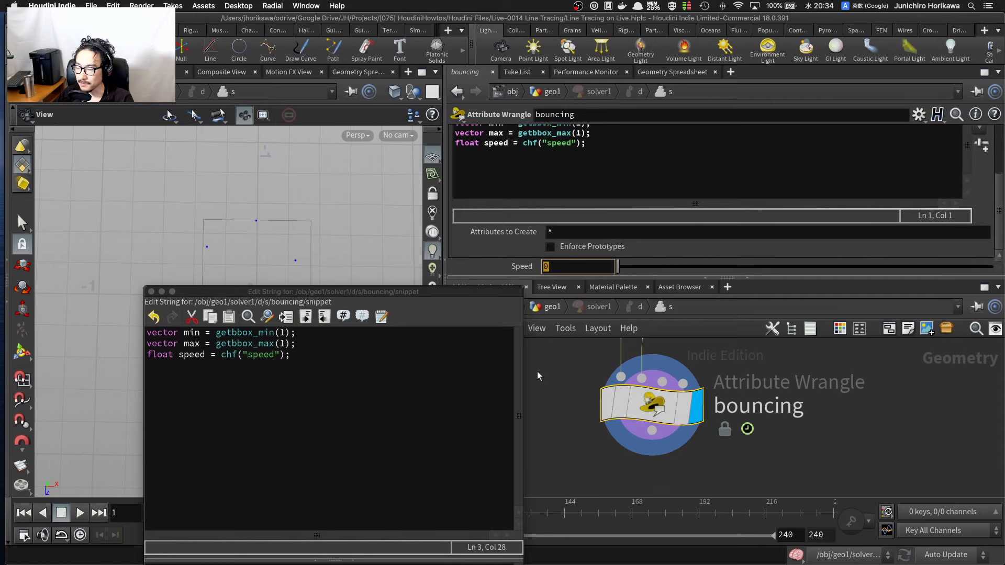
Step: Go up to the geo1 network and copy the ball speed parameter of the CONTROLLER null
{"action": "left_click_drag", "start_coordinate": [498, 291], "coordinate": [367, 325]}
{"action": "left_click", "coordinate": [553, 307]}
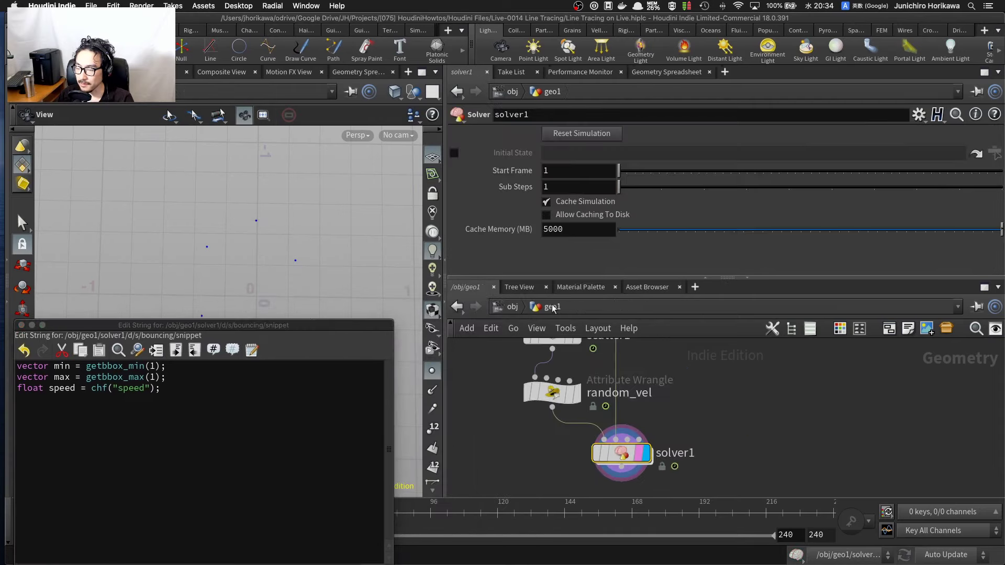
{"action": "middle_click_drag", "start_coordinate": [547, 416], "coordinate": [580, 482]}
{"action": "middle_click_drag", "start_coordinate": [570, 401], "coordinate": [564, 439]}
{"action": "scroll", "coordinate": [583, 426], "scroll_direction": "up", "scroll_amount": 5}
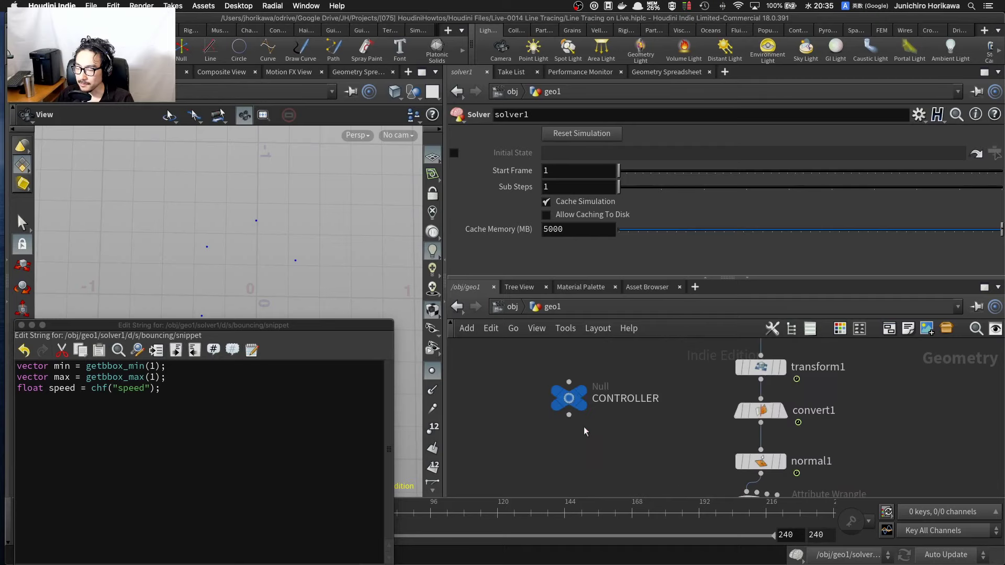
{"action": "left_click", "coordinate": [569, 395]}
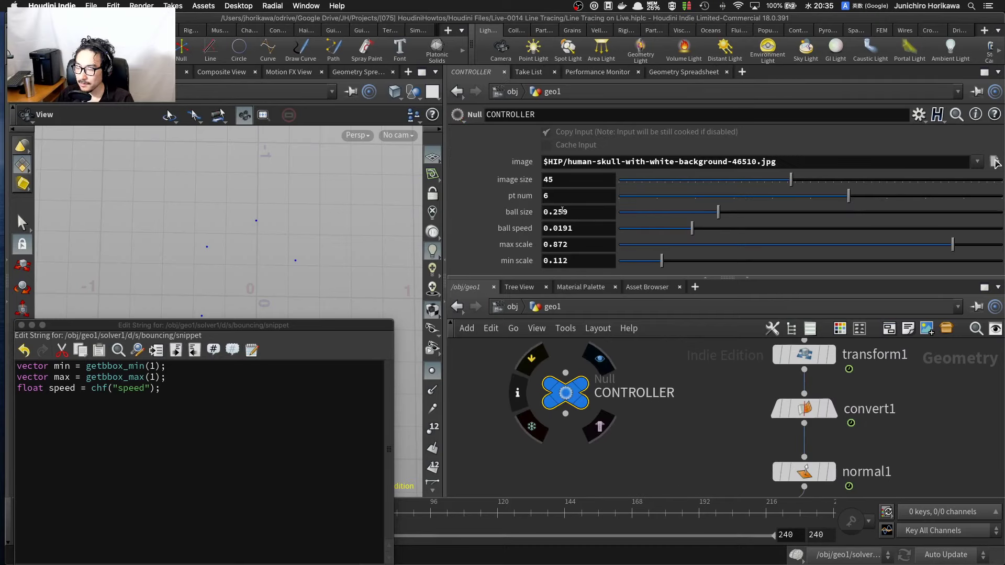
{"action": "left_click", "coordinate": [563, 227]}
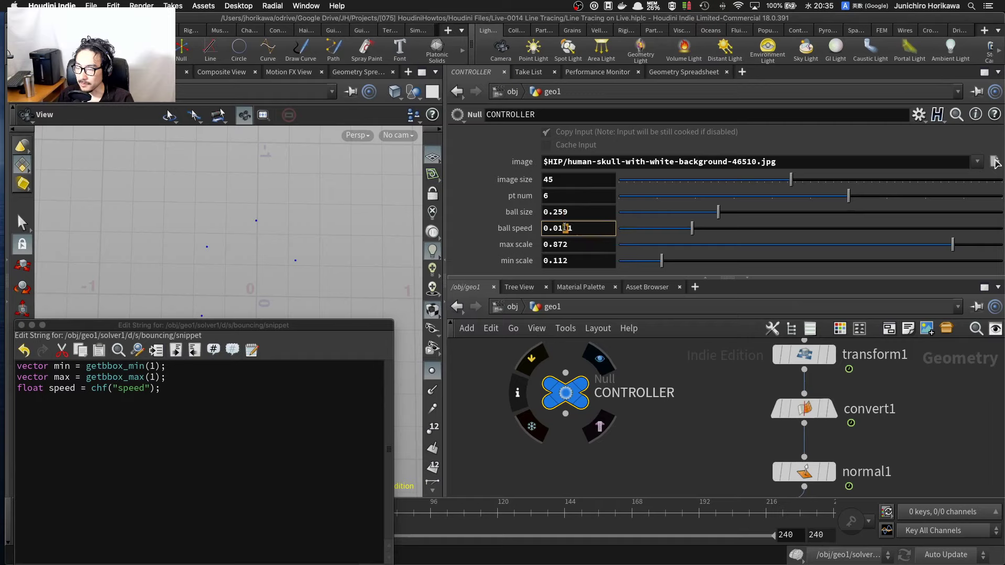
{"action": "right_click", "coordinate": [564, 226]}
{"action": "left_click", "coordinate": [593, 325]}
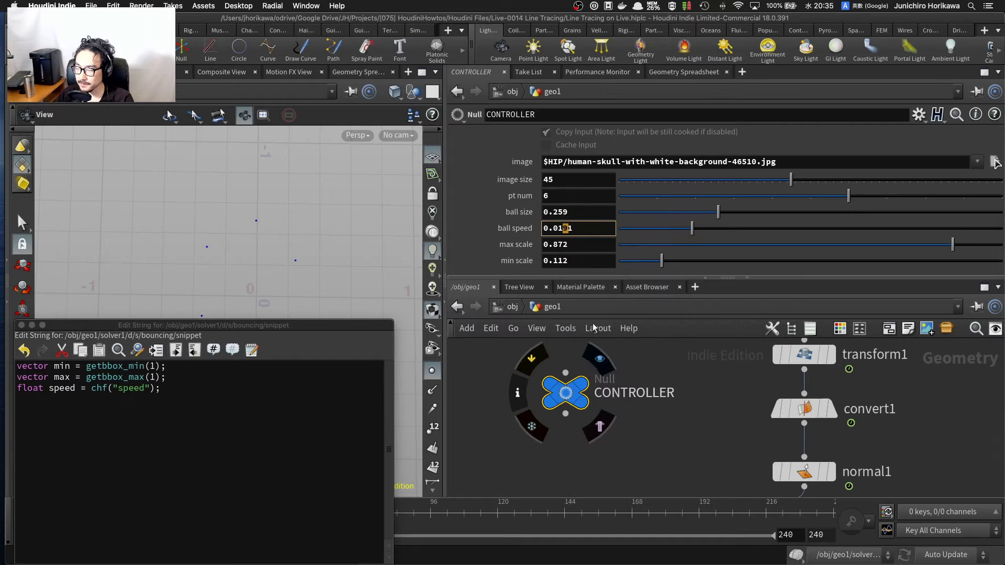
Step: Return inside solver1 and paste the copied ball speed as a reference into the bouncing wrangle's Speed, then show its expression
{"action": "scroll", "coordinate": [655, 414], "scroll_direction": "down", "scroll_amount": 5}
{"action": "scroll", "coordinate": [649, 456], "scroll_direction": "up", "scroll_amount": 6}
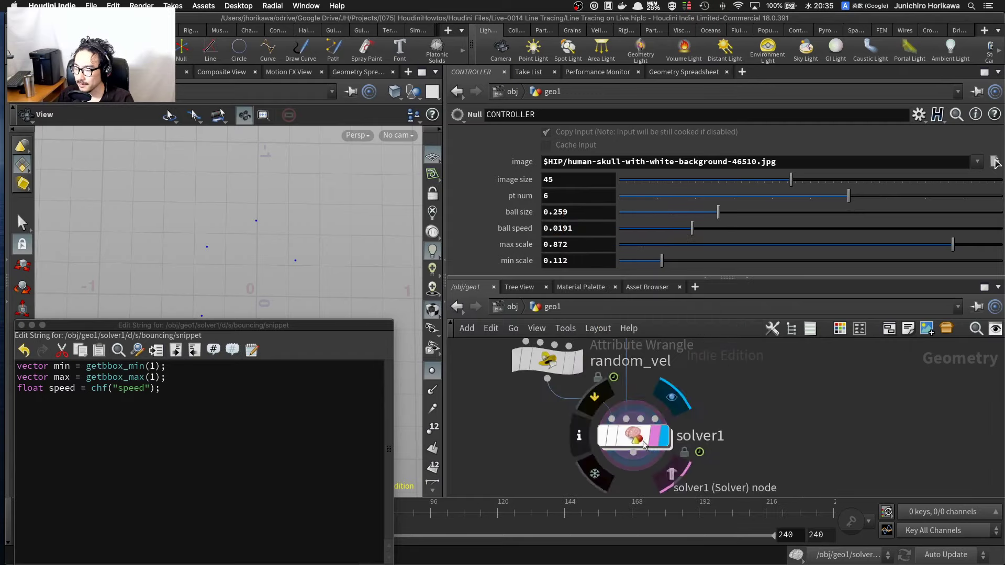
{"action": "double_click", "coordinate": [643, 443]}
{"action": "left_click", "coordinate": [581, 266]}
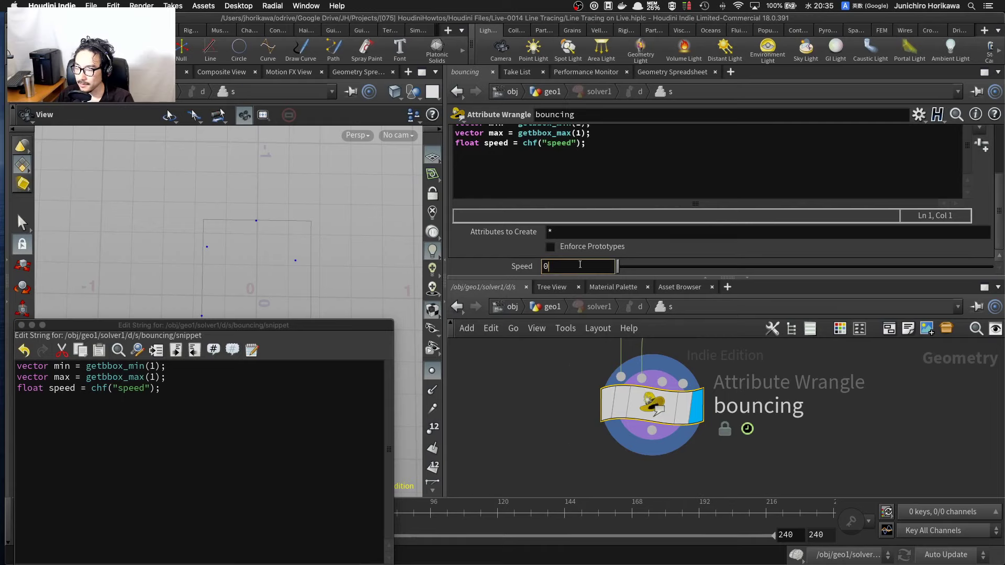
{"action": "key", "text": "BackSpace"}
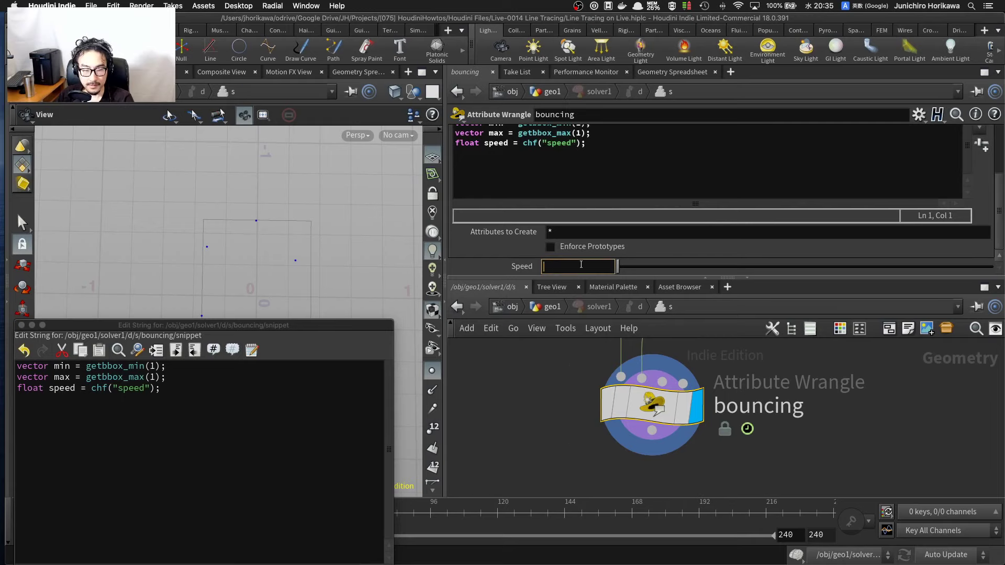
{"action": "right_click", "coordinate": [581, 264]}
{"action": "left_click", "coordinate": [607, 399]}
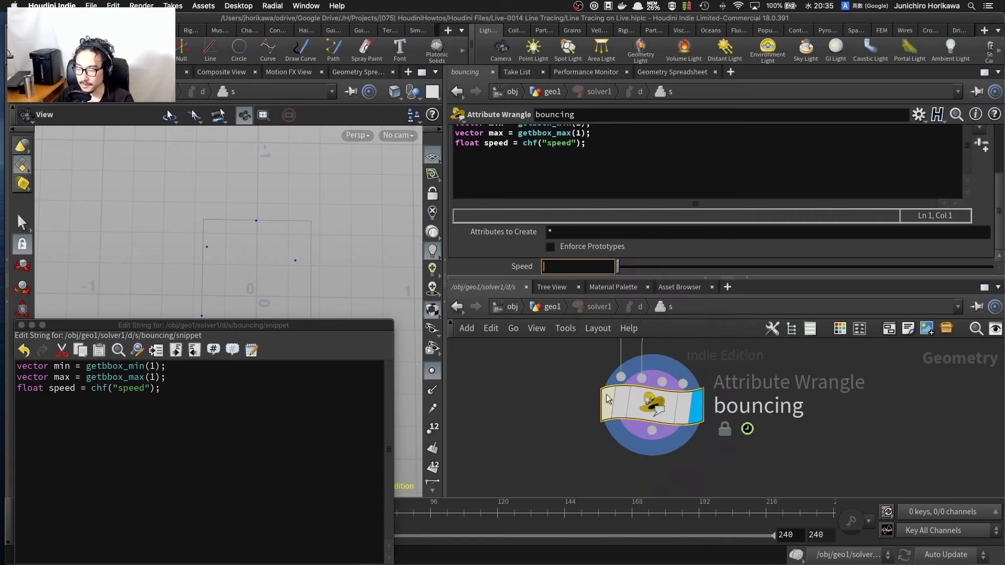
{"action": "left_click", "coordinate": [518, 268]}
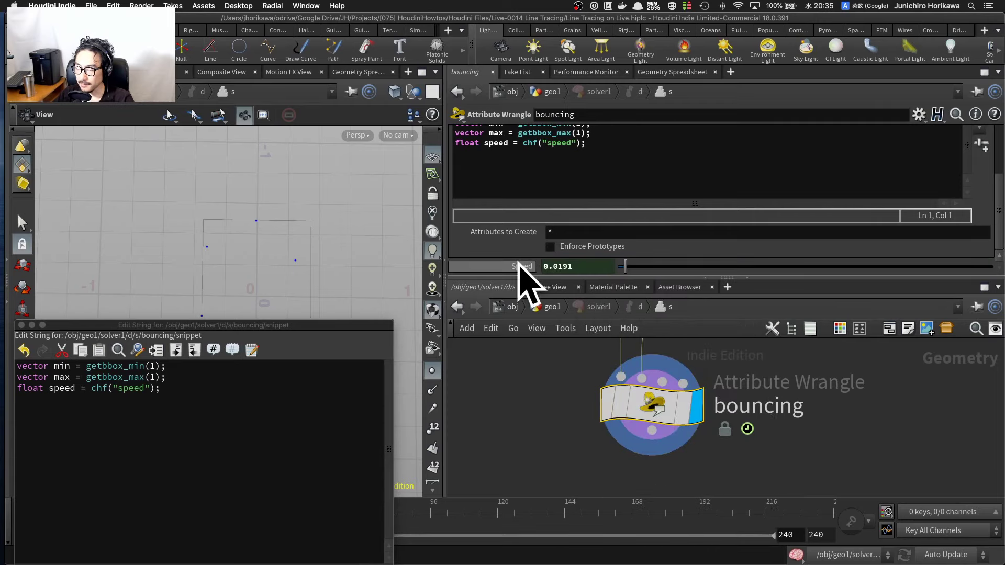
{"action": "left_click", "coordinate": [519, 268]}
Step: Bring the code editor back over the parameters and add the line @P += v@vel * speed; after a blank line
{"action": "left_click_drag", "start_coordinate": [342, 327], "coordinate": [868, 164]}
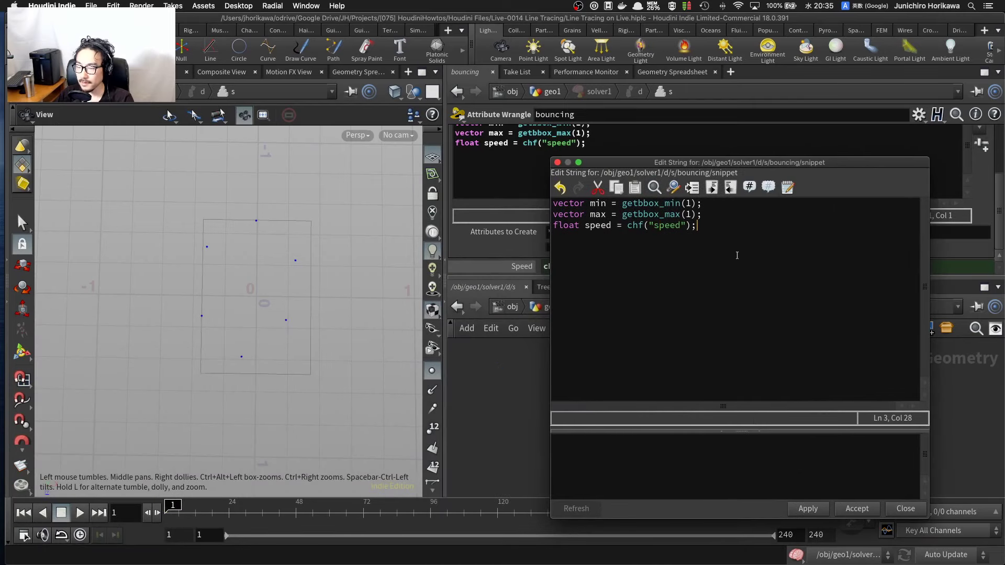
{"action": "key", "text": "Return"}
{"action": "key", "text": "Return"}
{"action": "type", "text": "@P "}
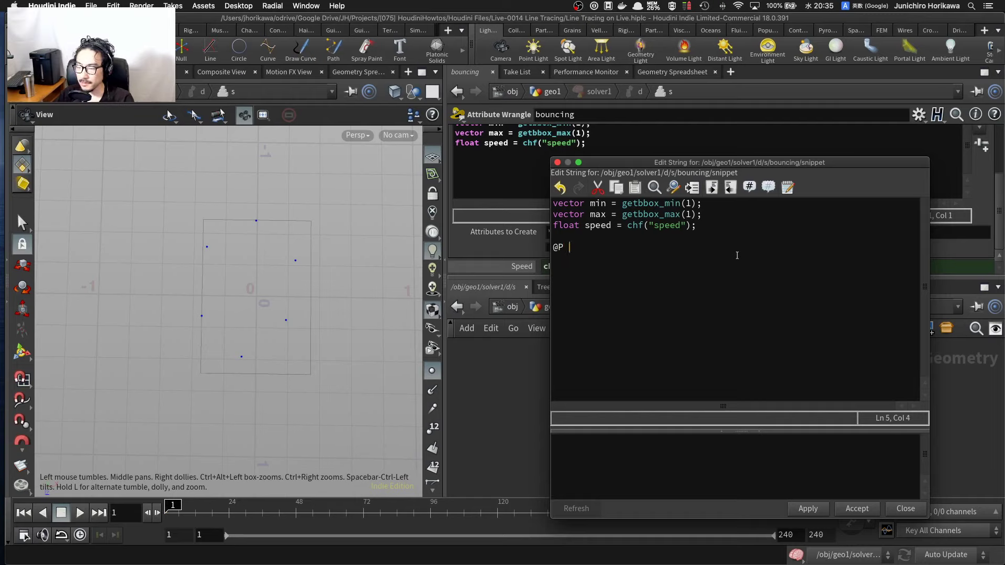
{"action": "type", "text": "+"}
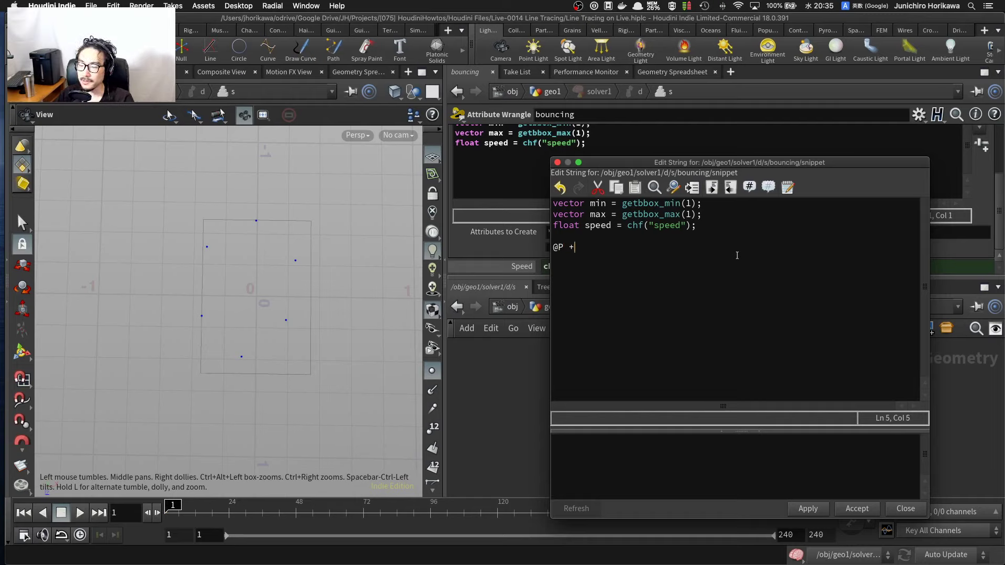
{"action": "type", "text": "= v@"}
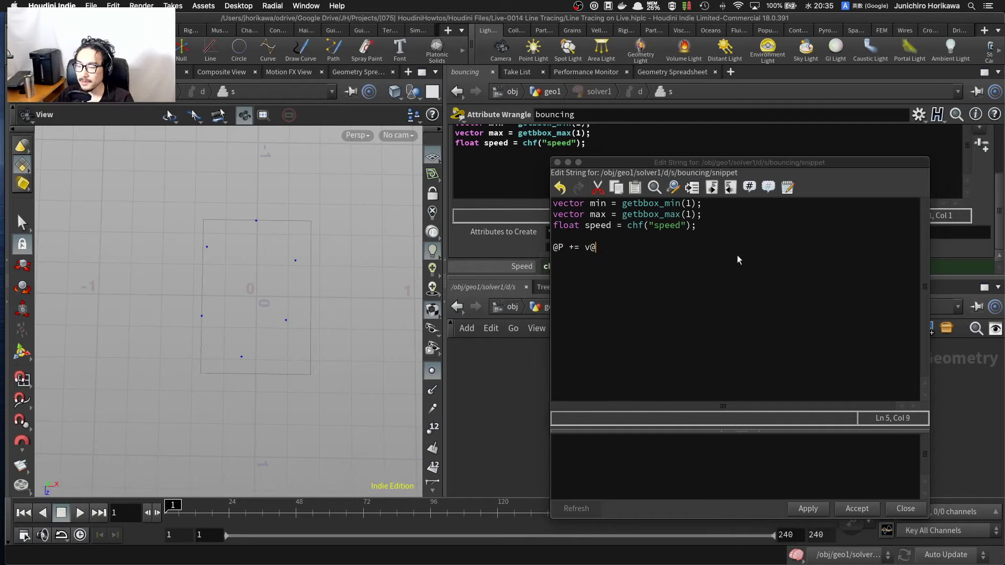
{"action": "type", "text": "vel "}
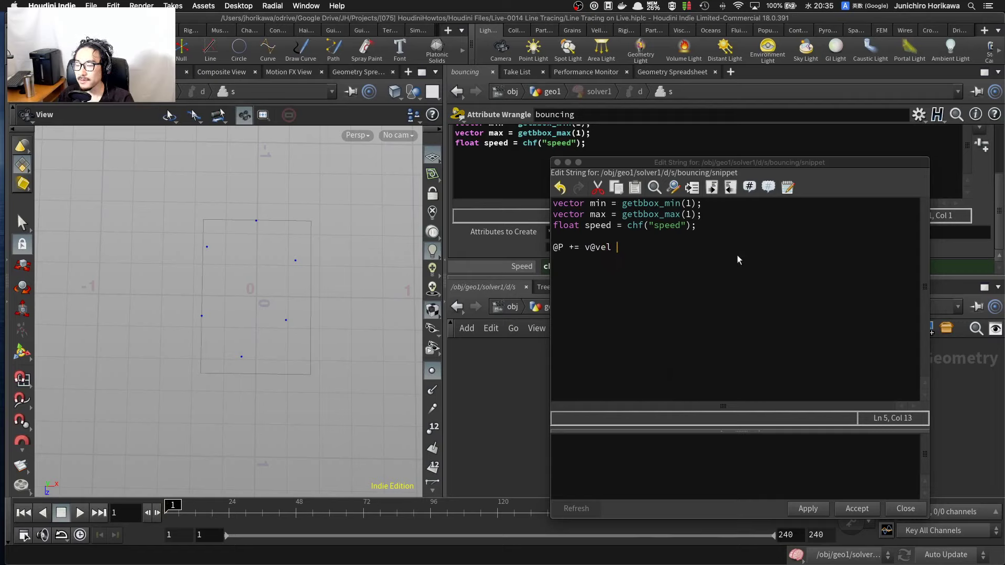
{"action": "type", "text": "* speed"}
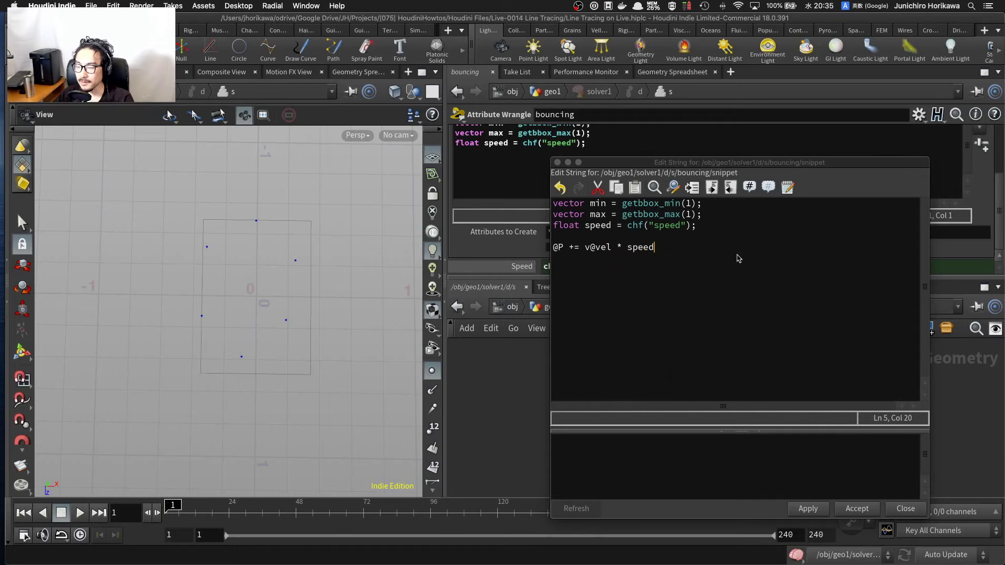
{"action": "type", "text": ";"}
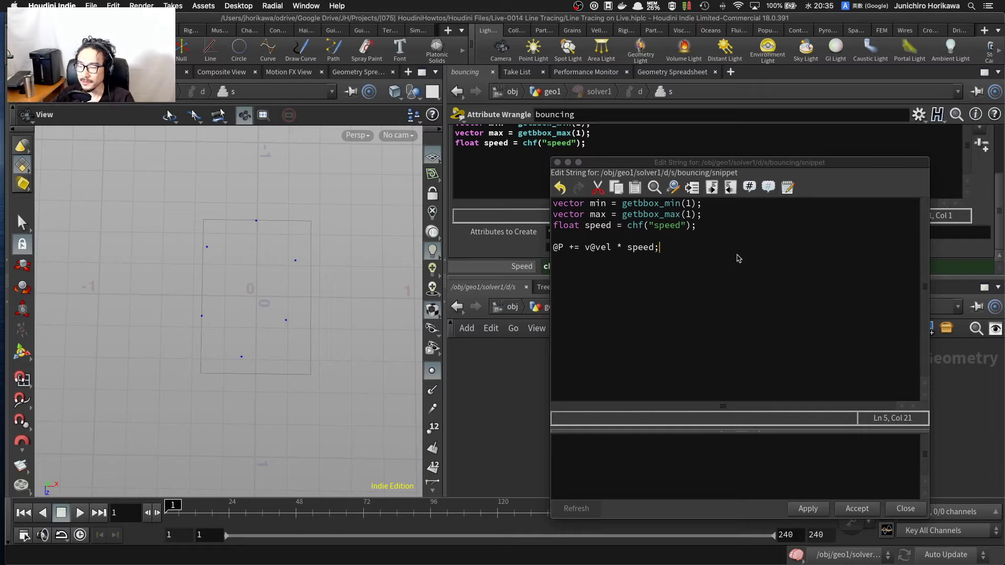
{"action": "left_click_drag", "start_coordinate": [611, 248], "coordinate": [585, 248]}
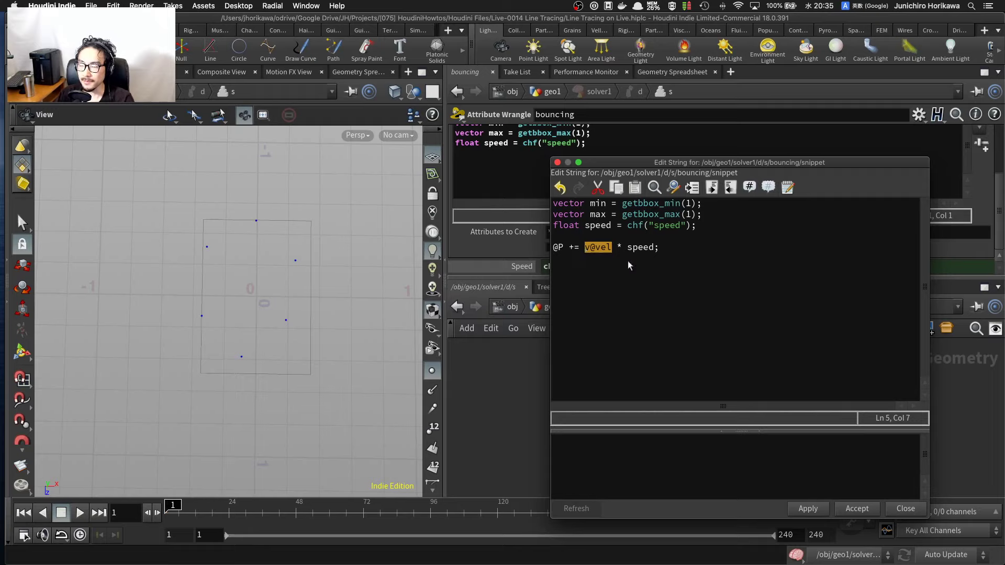
Step: After a blank line below the @P += v@vel * speed; line, write the condition if(@P.x < min.x)
{"action": "double_click", "coordinate": [643, 248]}
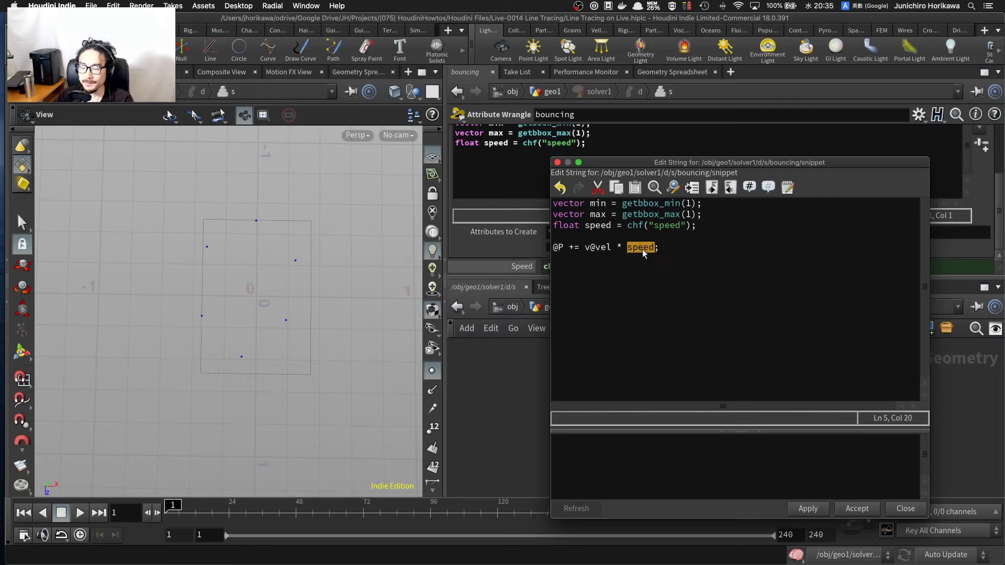
{"action": "left_click", "coordinate": [678, 250]}
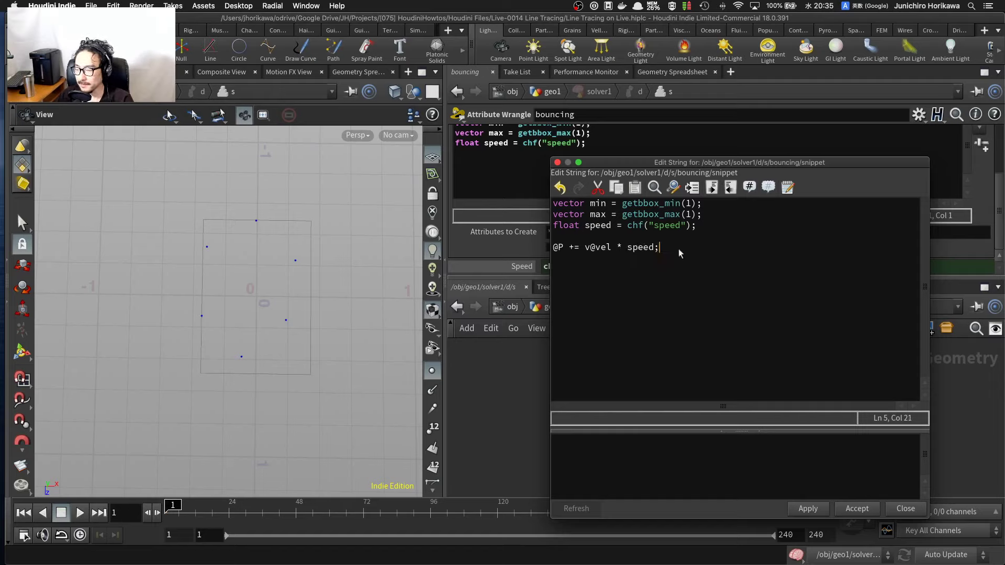
{"action": "key", "text": "Return"}
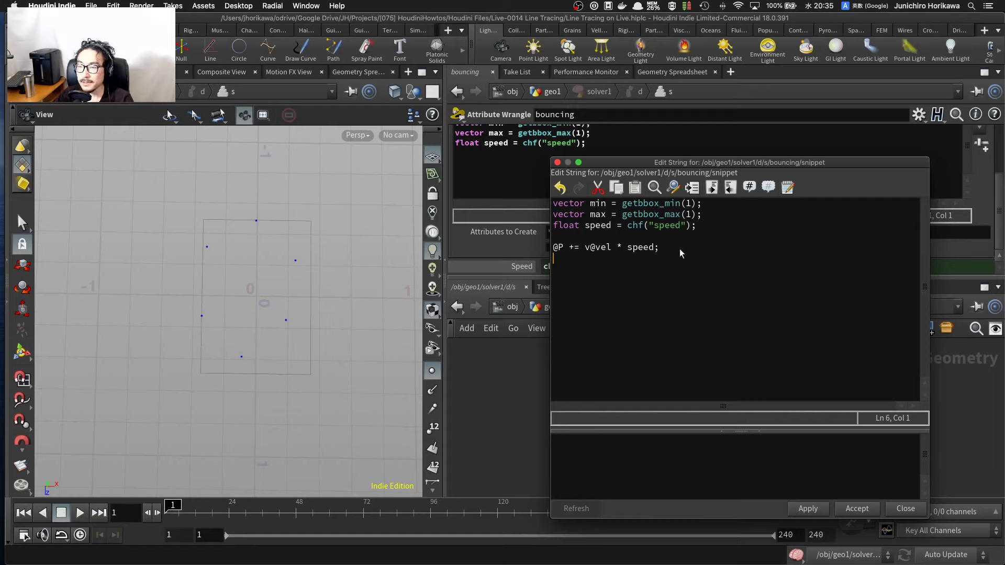
{"action": "key", "text": "Return"}
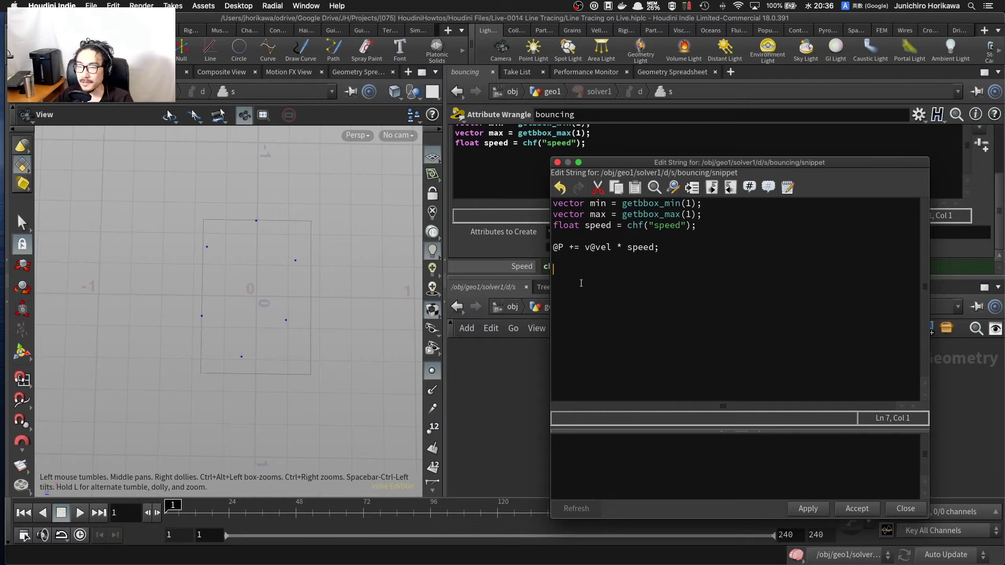
{"action": "type", "text": "if(@P"}
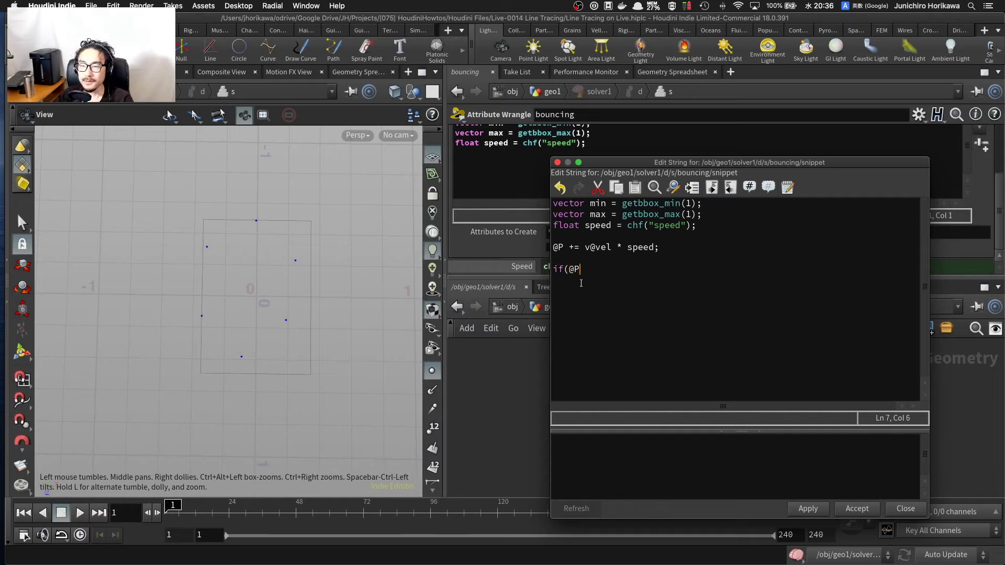
{"action": "type", "text": ".x"}
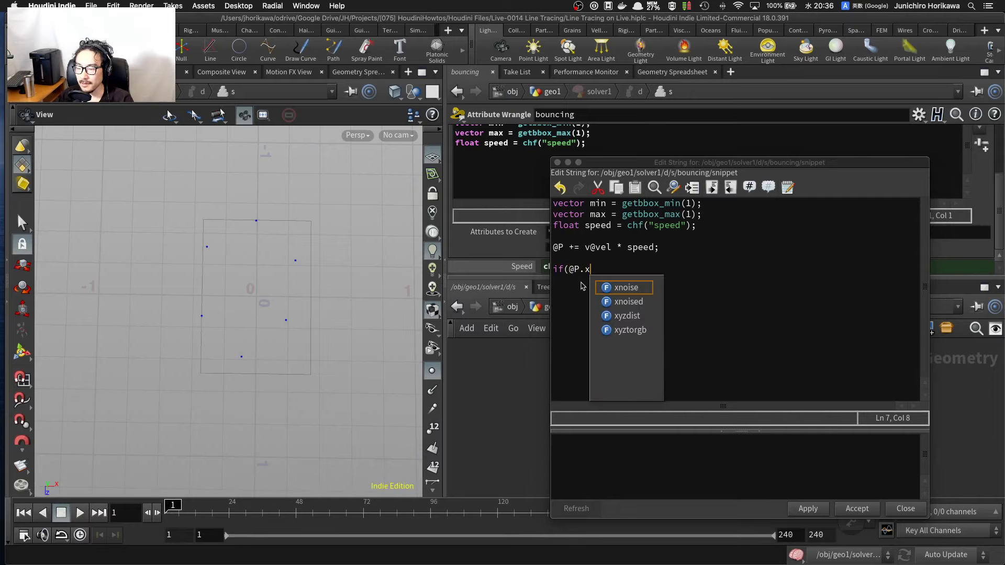
{"action": "type", "text": " < "}
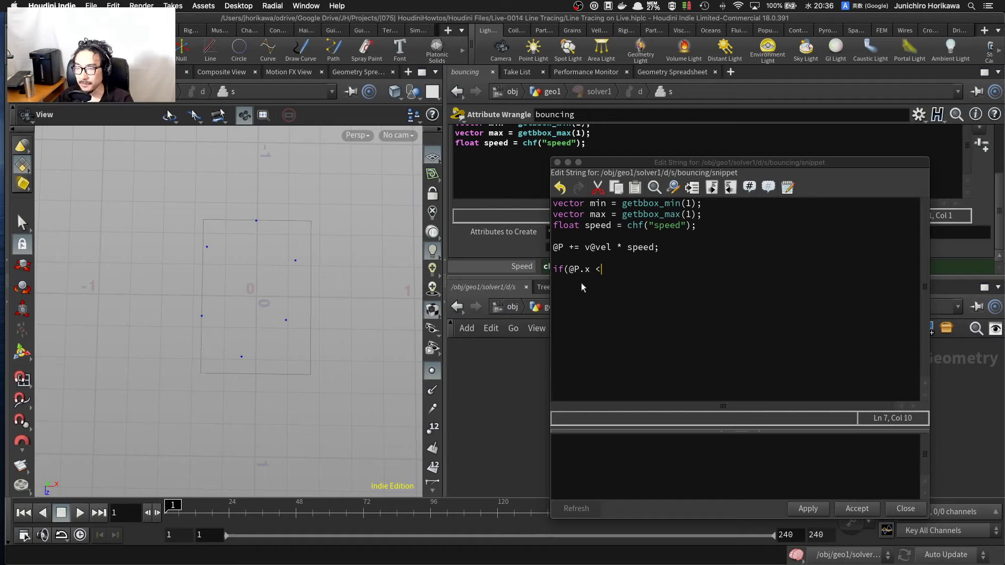
{"action": "type", "text": "min.x)"}
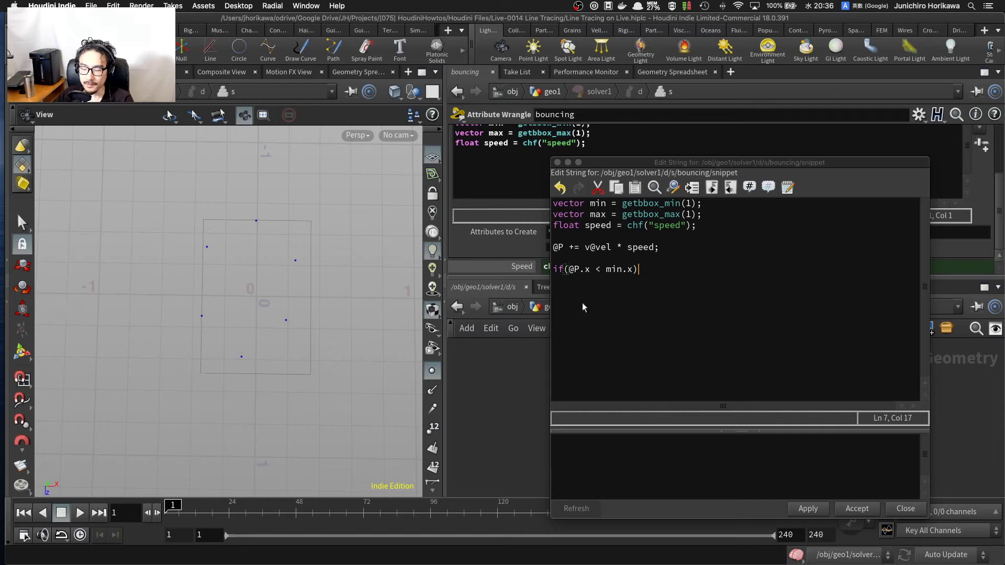
Step: Open a braced block for the min.x condition and add the line @P.x = min.x + 0.001; inside it
{"action": "left_click", "coordinate": [663, 275]}
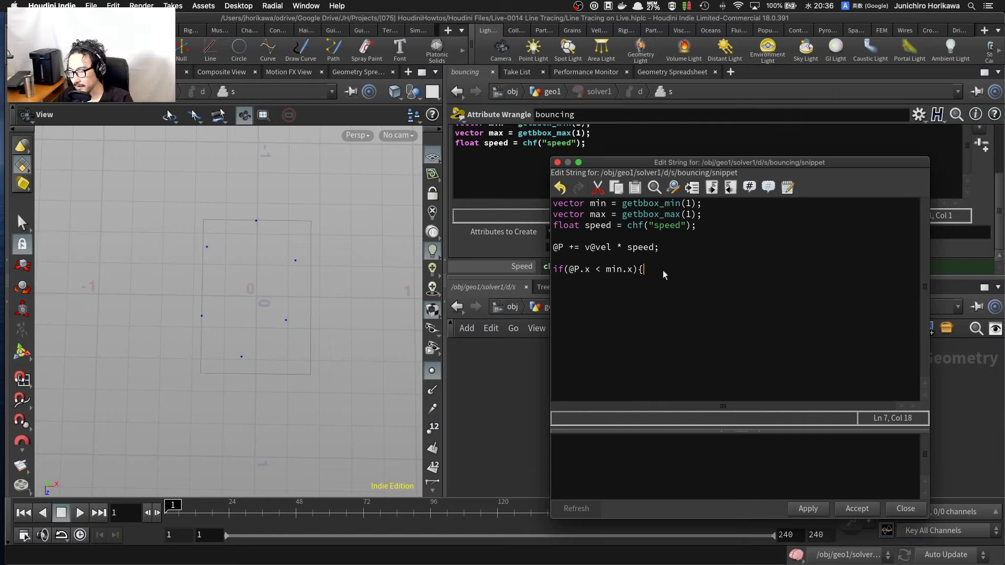
{"action": "type", "text": "{"}
{"action": "key", "text": "Return"}
{"action": "key", "text": "Tab"}
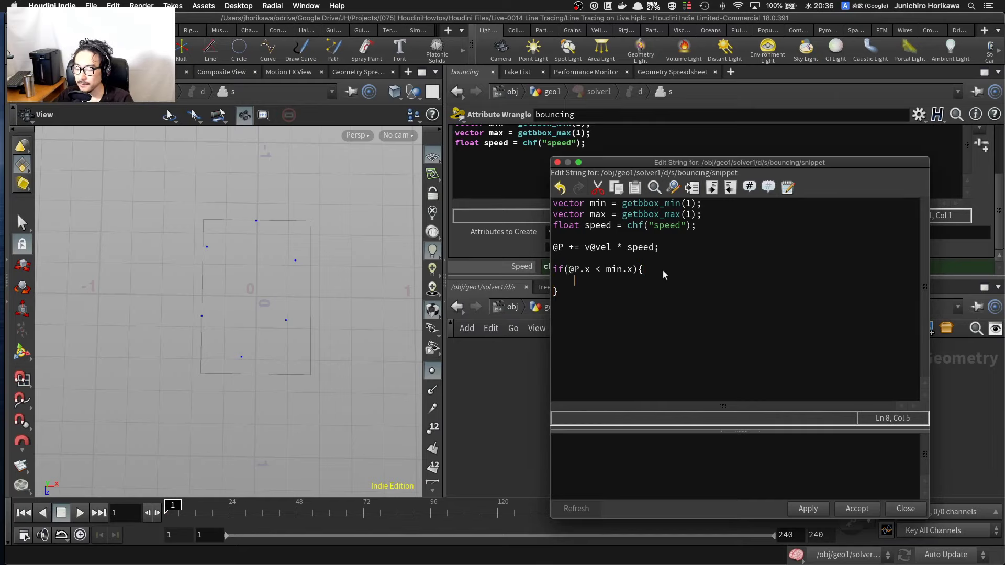
{"action": "type", "text": "@P.x = min"}
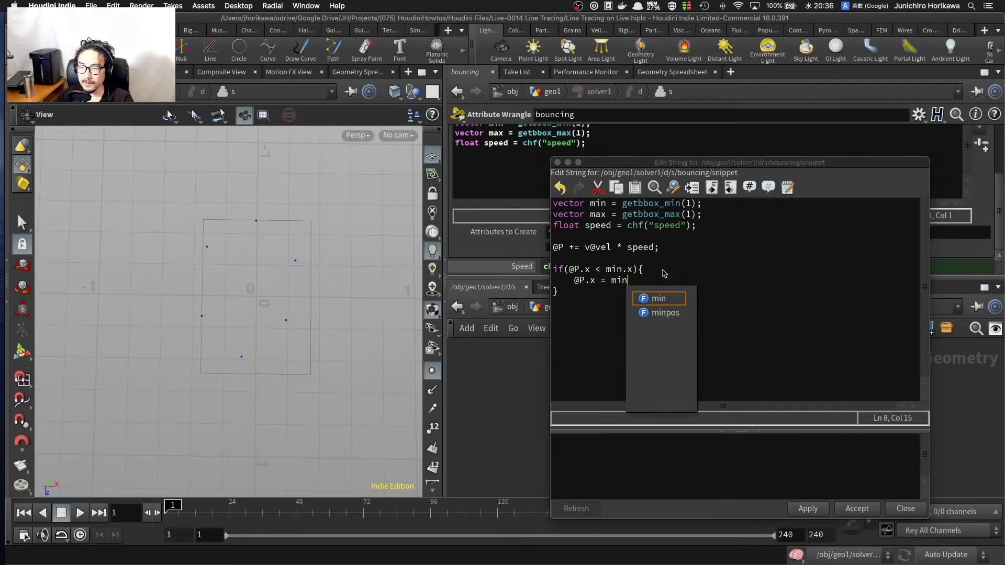
{"action": "type", "text": ".x + 0.001;"}
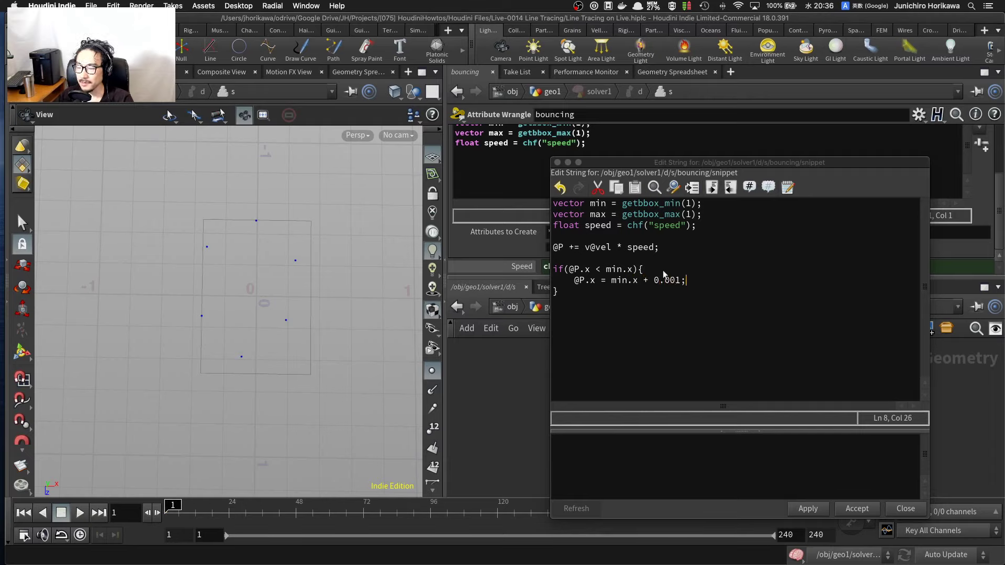
{"action": "scroll", "coordinate": [203, 230], "scroll_direction": "up", "scroll_amount": 12}
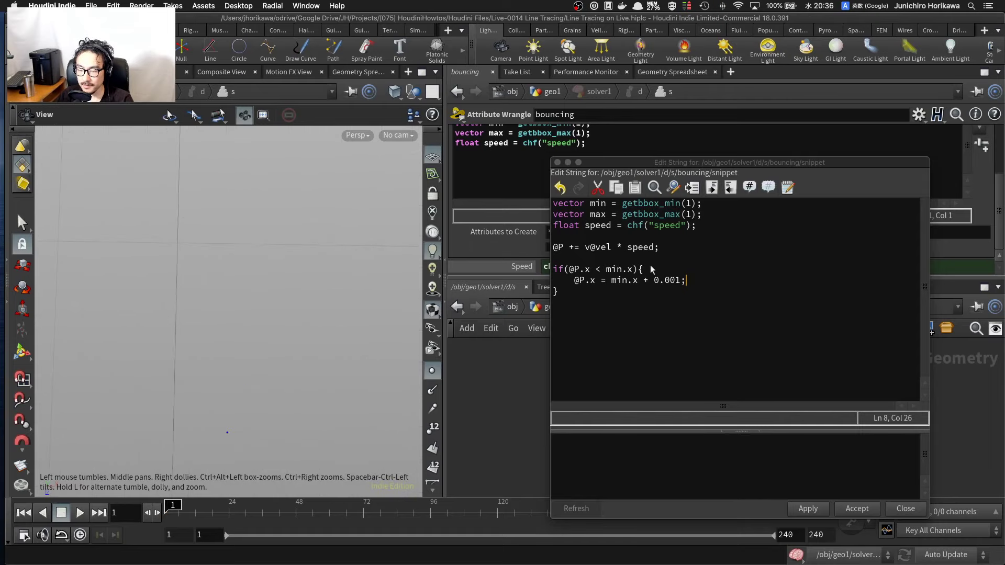
{"action": "left_click", "coordinate": [705, 279]}
{"action": "key", "text": "Return"}
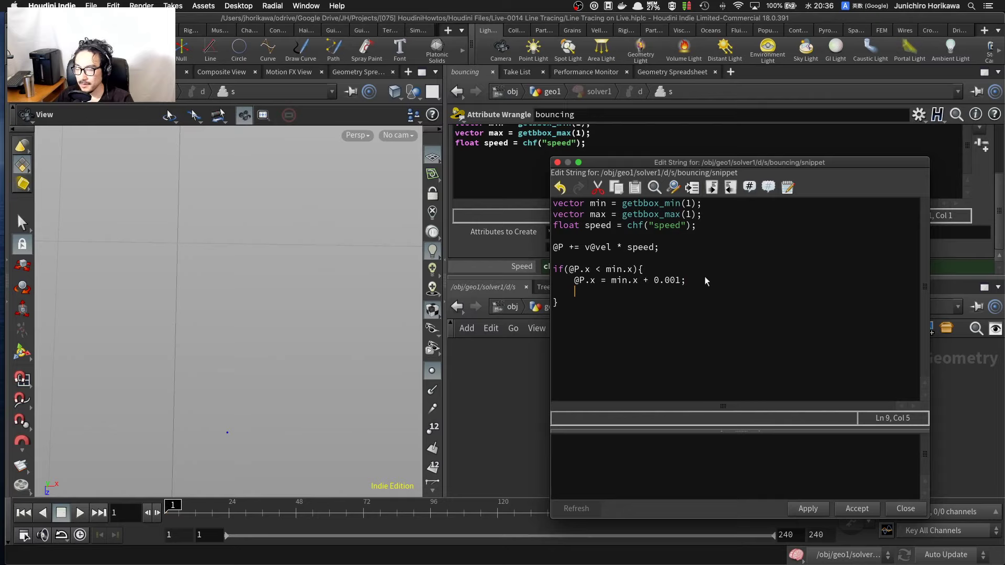
{"action": "type", "text": "v@ve"}
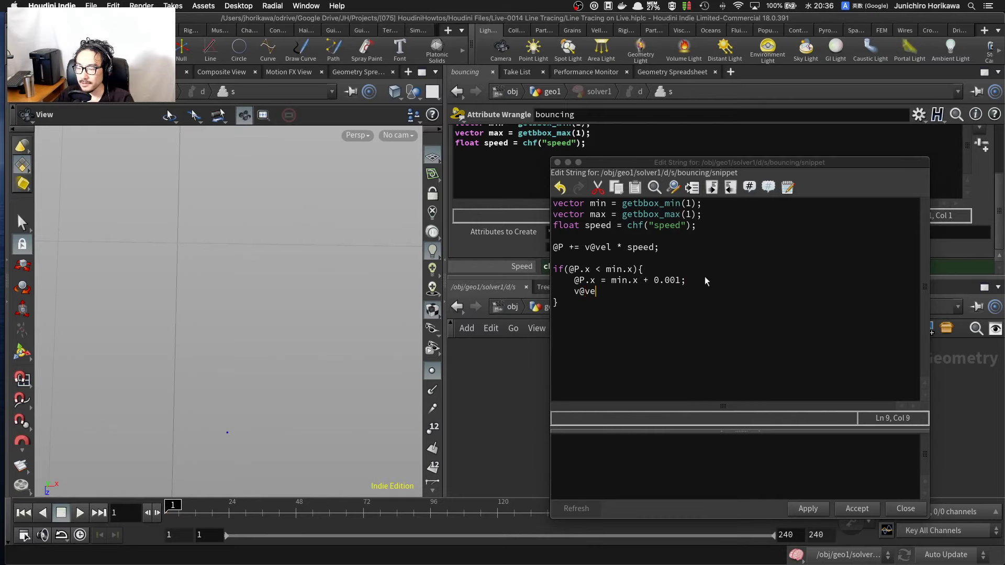
{"action": "type", "text": "l."}
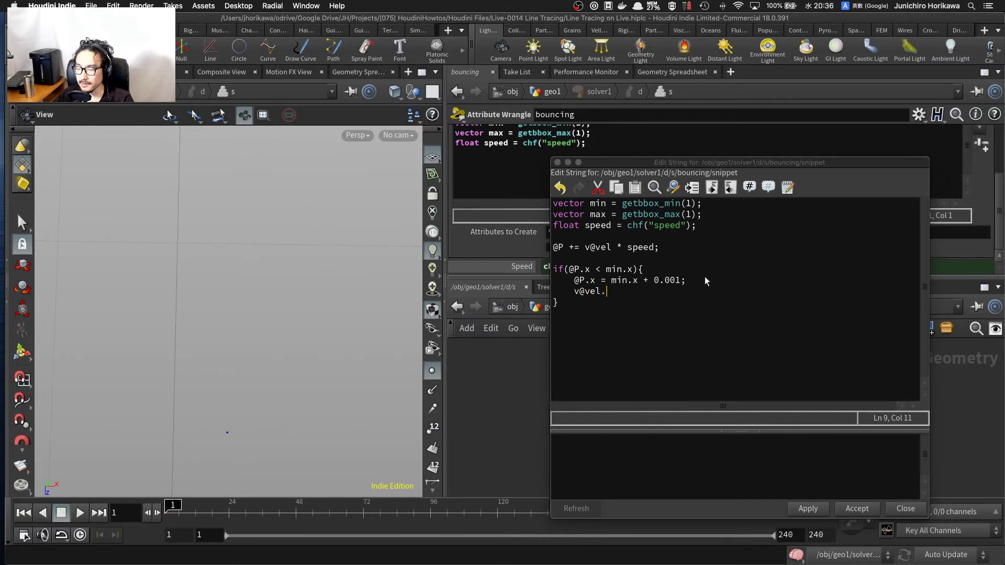
{"action": "type", "text": "x ="}
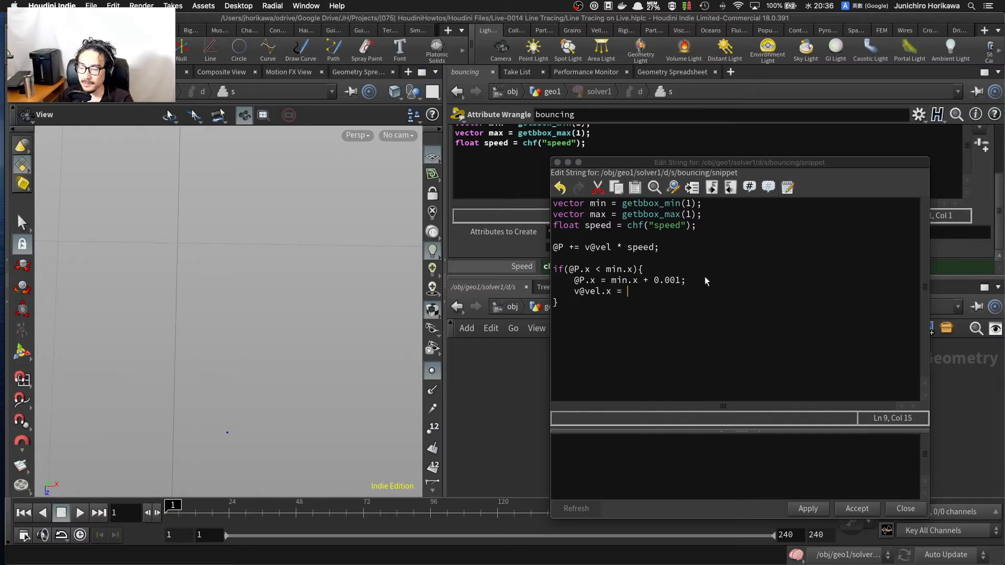
{"action": "key", "text": "BackSpace"}
{"action": "key", "text": "BackSpace"}
{"action": "type", "text": "*"}
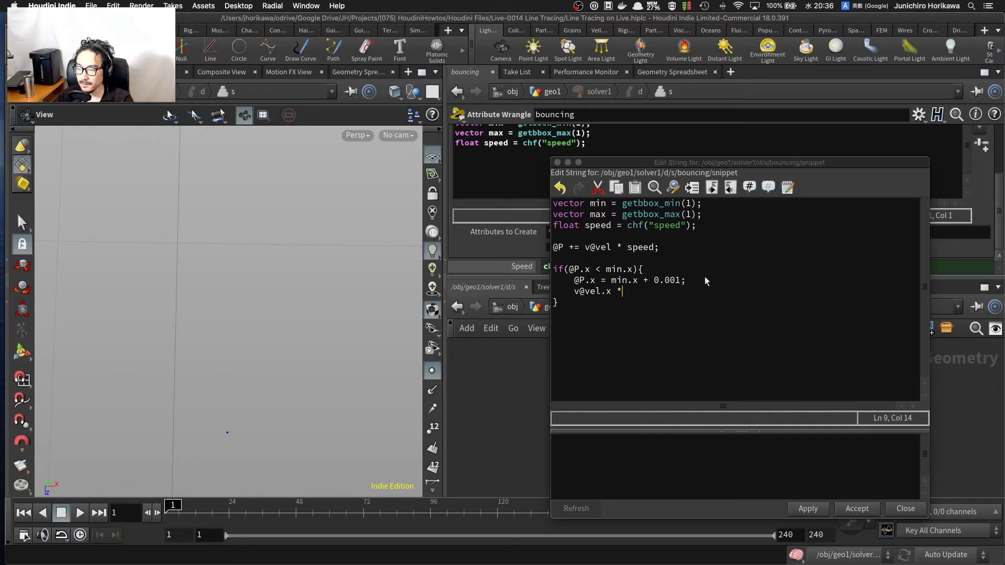
{"action": "type", "text": "= -1;"}
{"action": "scroll", "coordinate": [184, 264], "scroll_direction": "down", "scroll_amount": 10}
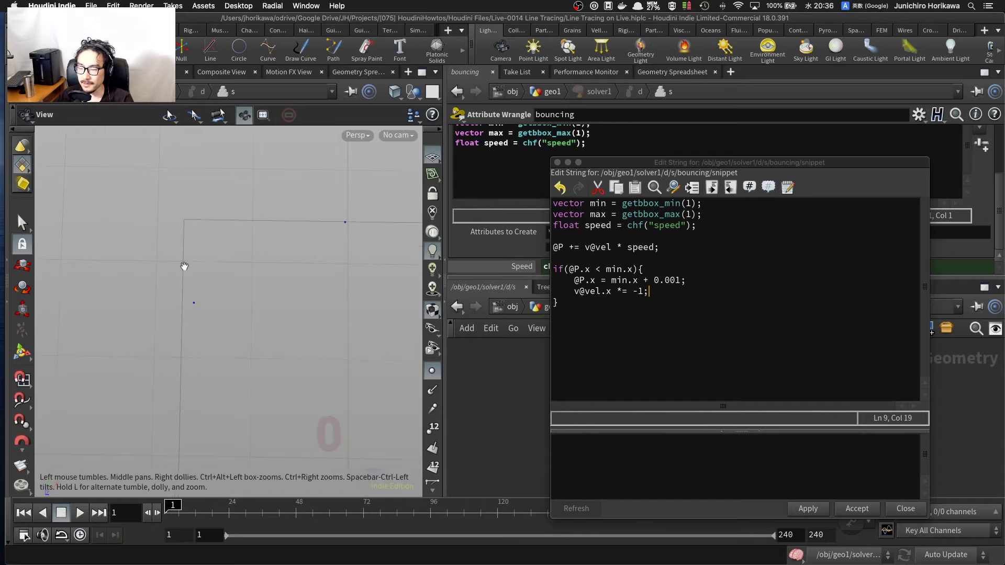
{"action": "scroll", "coordinate": [193, 265], "scroll_direction": "up", "scroll_amount": 2}
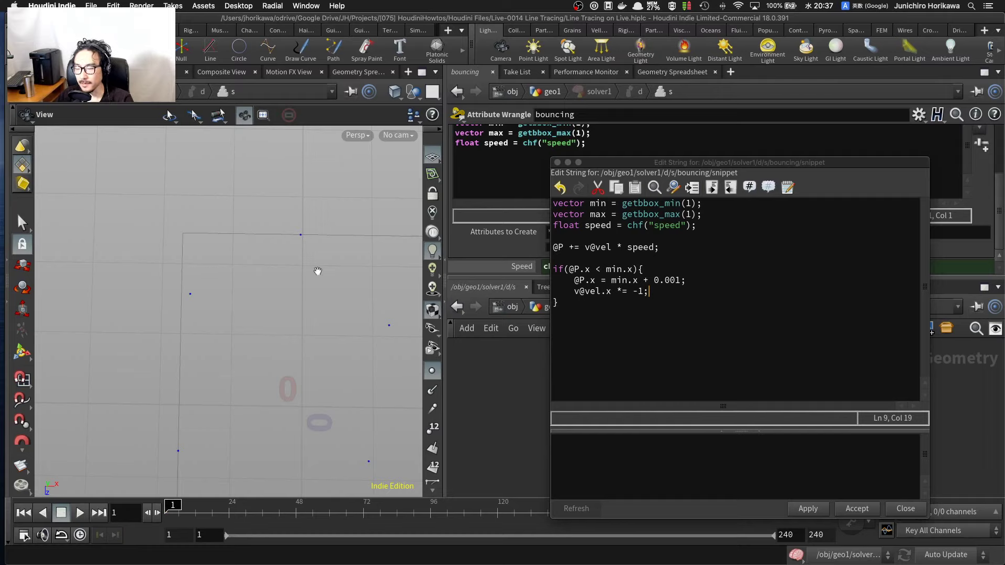
{"action": "left_click_drag", "start_coordinate": [188, 276], "coordinate": [252, 278]}
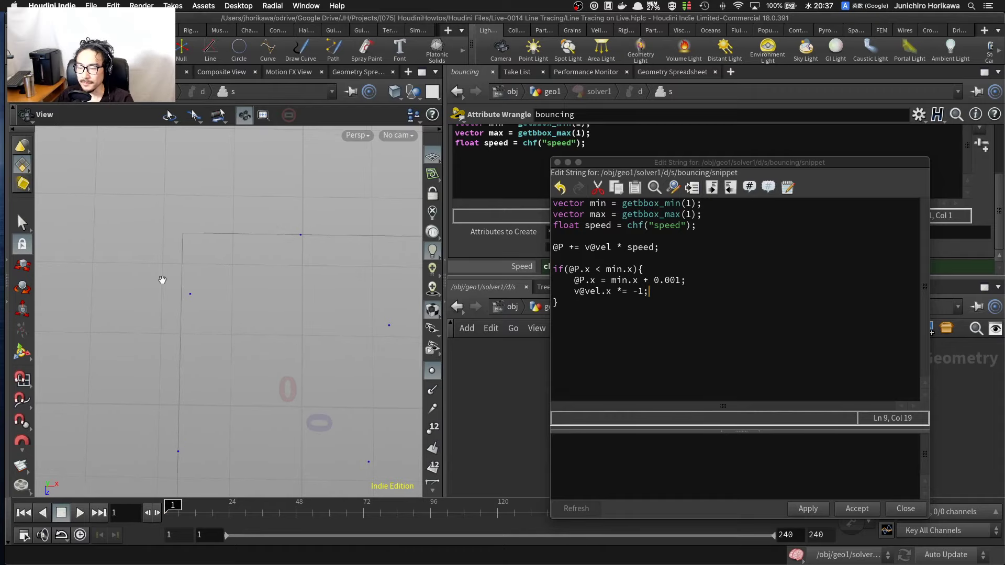
{"action": "left_click", "coordinate": [589, 303]}
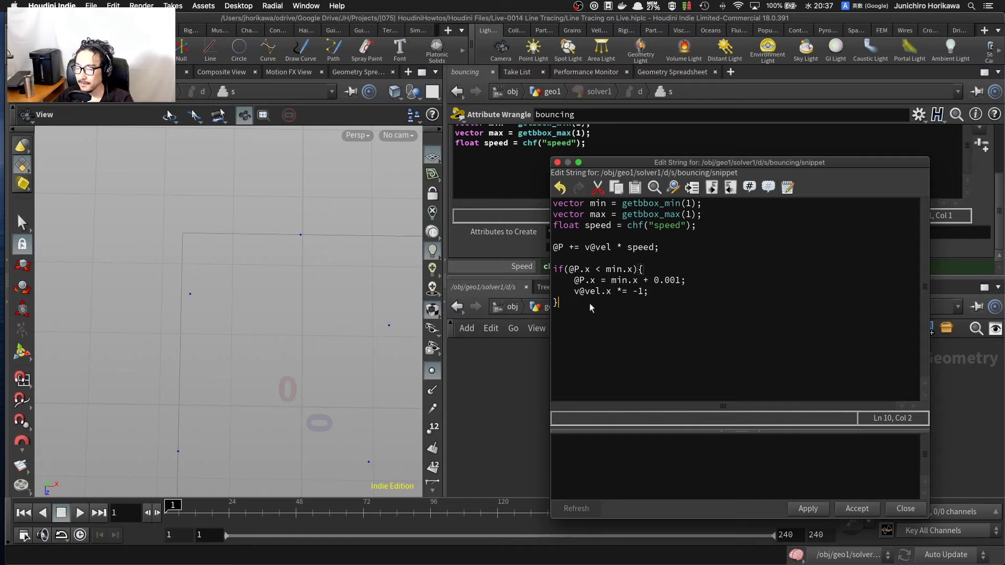
{"action": "left_click", "coordinate": [673, 291]}
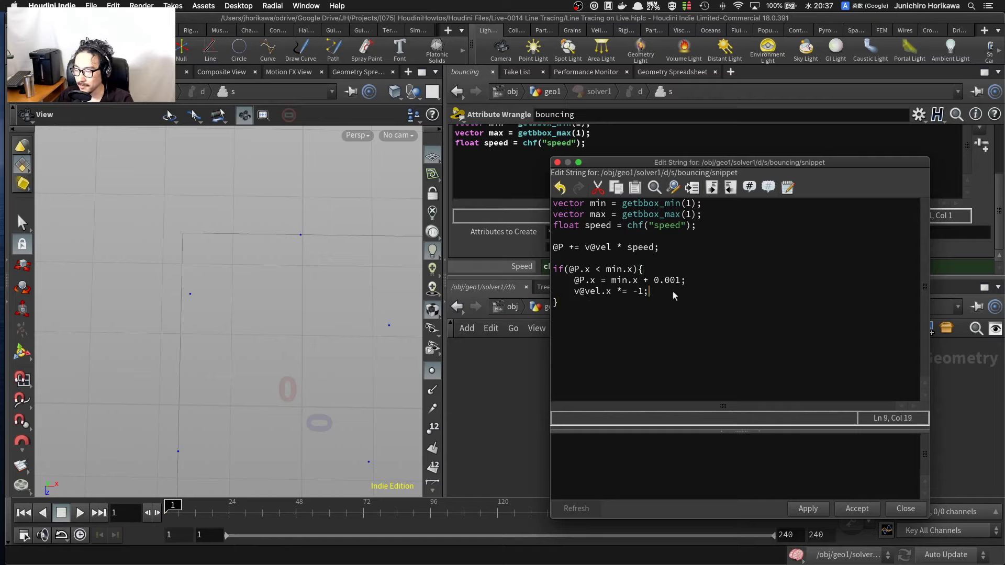
Step: Copy the whole if(@P.x < min.x) block and paste it three times below, separated by blank lines
{"action": "left_click_drag", "start_coordinate": [623, 314], "coordinate": [550, 269]}
{"action": "key", "text": "ctrl+c"}
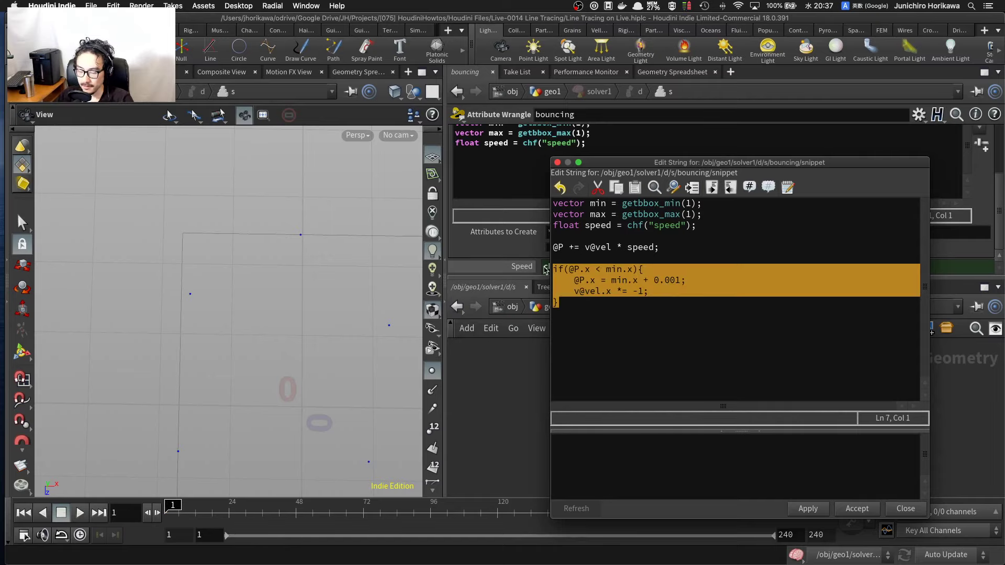
{"action": "left_click", "coordinate": [600, 307]}
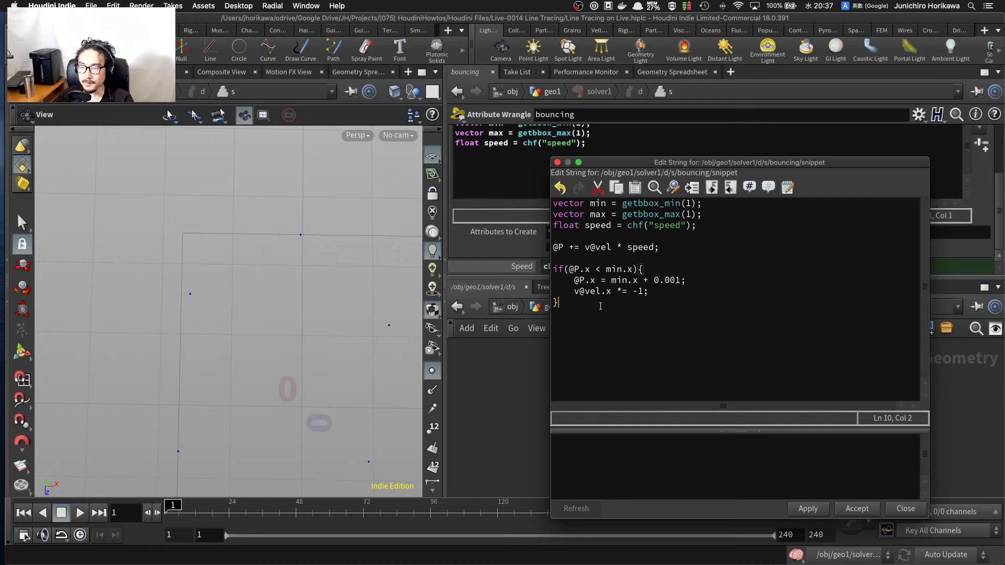
{"action": "key", "text": "Return"}
{"action": "key", "text": "Return"}
{"action": "key", "text": "ctrl+v"}
{"action": "key", "text": "Return"}
{"action": "key", "text": "Return"}
{"action": "key", "text": "ctrl+v"}
{"action": "key", "text": "Return"}
{"action": "key", "text": "Return"}
{"action": "key", "text": "ctrl+v"}
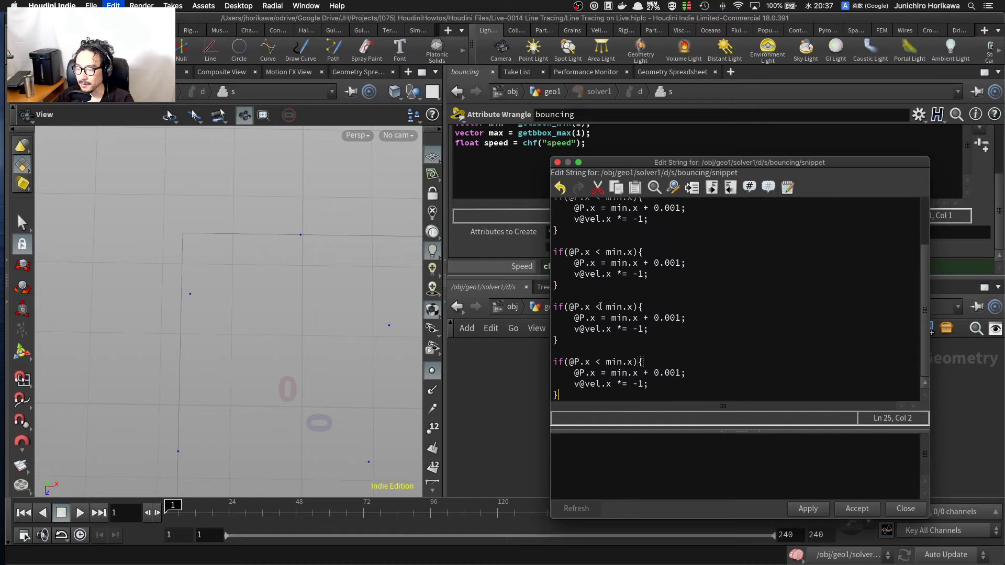
Step: Change every x component in the second if block to z, covering its condition, position line and velocity line
{"action": "scroll", "coordinate": [603, 292], "scroll_direction": "up", "scroll_amount": 1}
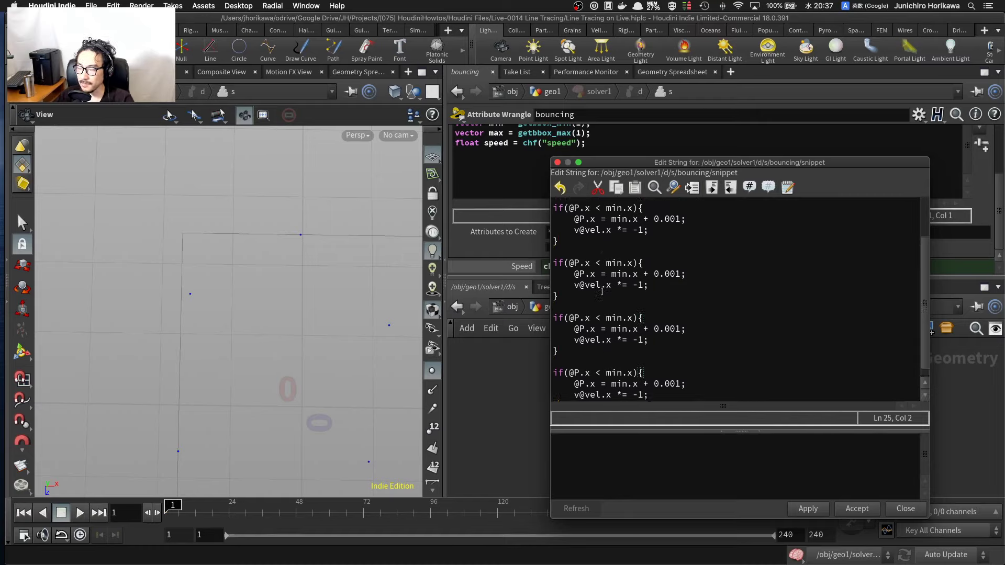
{"action": "double_click", "coordinate": [589, 263]}
{"action": "type", "text": "z"}
{"action": "double_click", "coordinate": [630, 263]}
{"action": "type", "text": "z"}
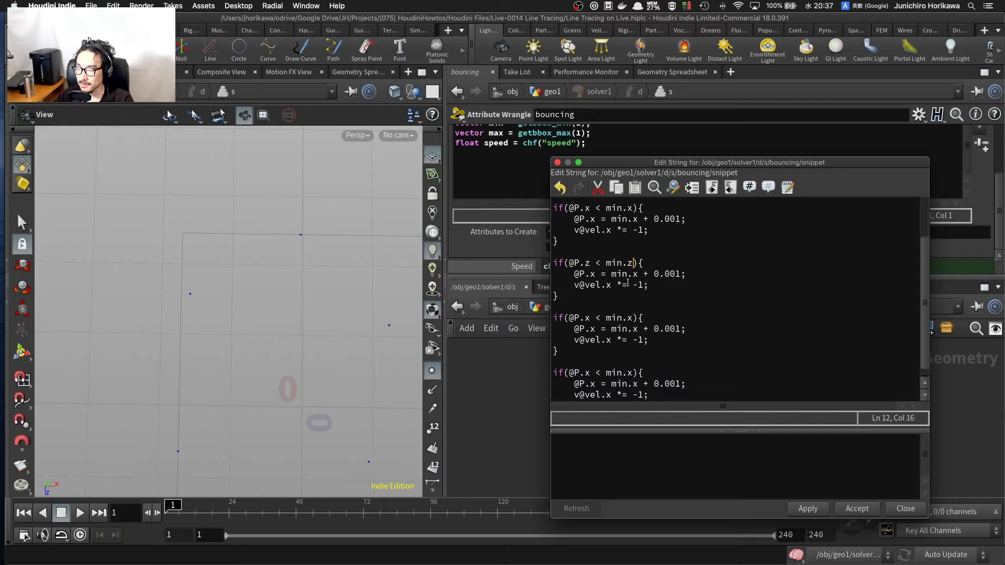
{"action": "double_click", "coordinate": [592, 274]}
{"action": "type", "text": "z"}
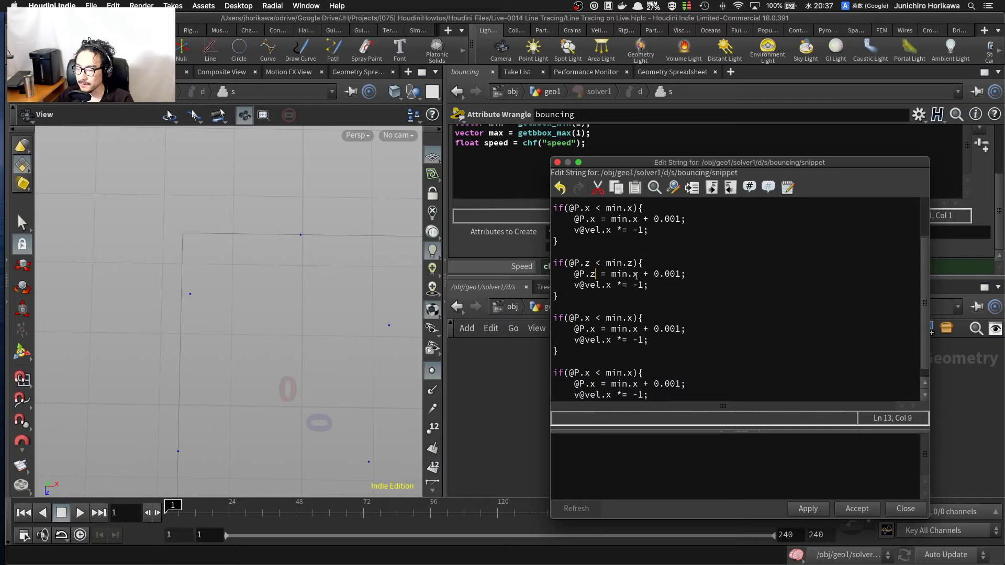
{"action": "double_click", "coordinate": [636, 274]}
{"action": "type", "text": "z"}
{"action": "double_click", "coordinate": [609, 285]}
{"action": "type", "text": "z"}
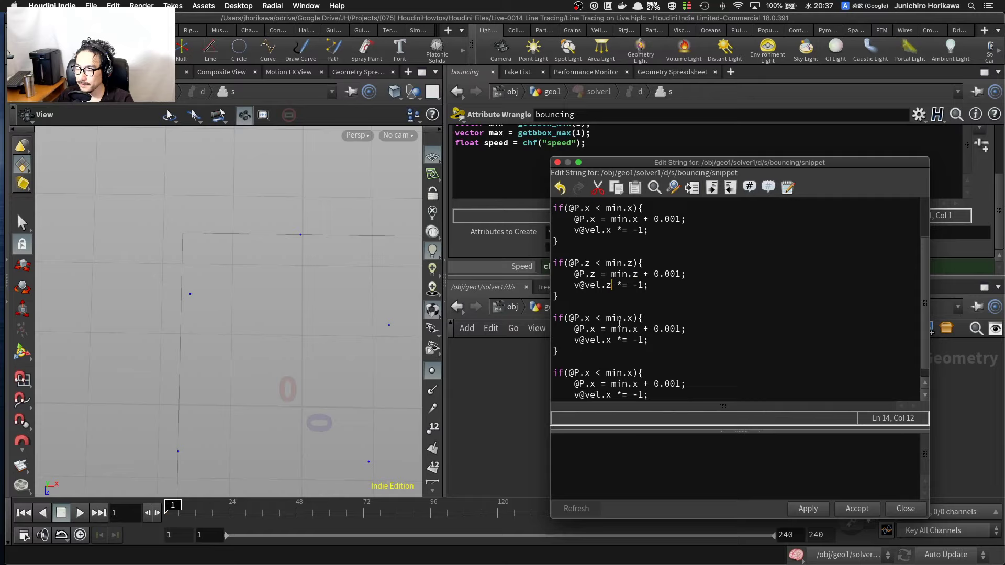
Step: Change the third if block's condition to @P.z > min.z
{"action": "double_click", "coordinate": [586, 318]}
{"action": "type", "text": "z"}
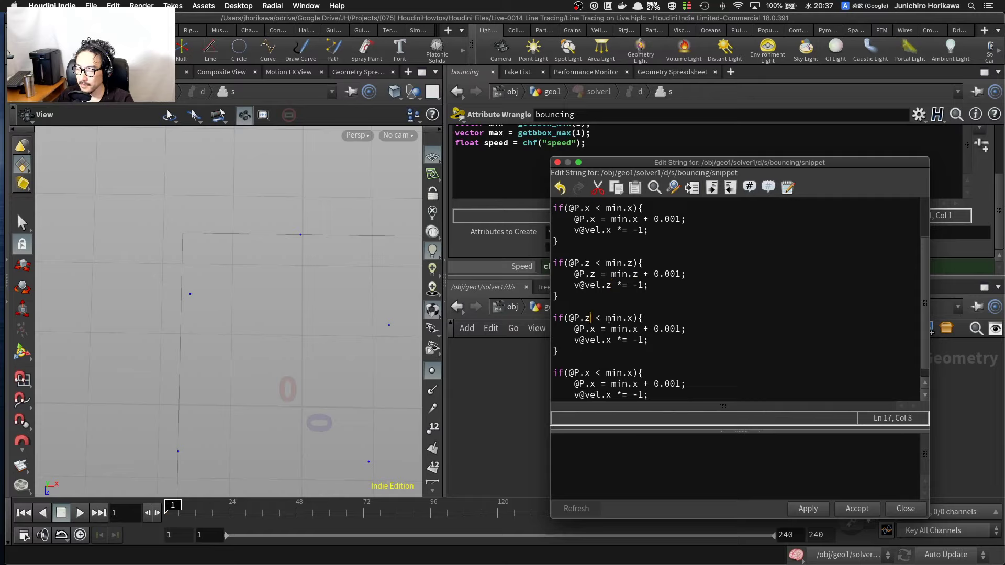
{"action": "double_click", "coordinate": [632, 317]}
{"action": "type", "text": "z"}
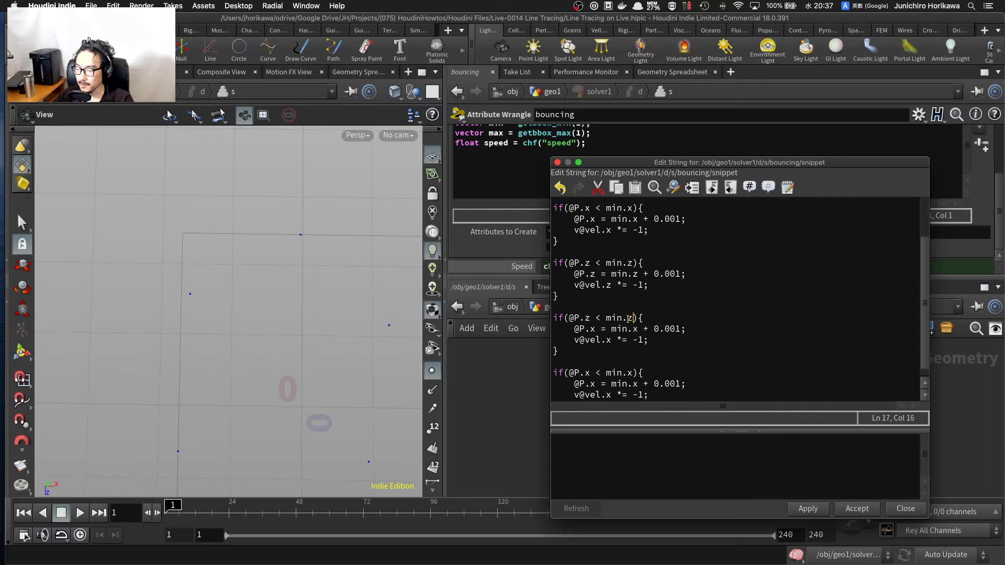
{"action": "left_click", "coordinate": [599, 318]}
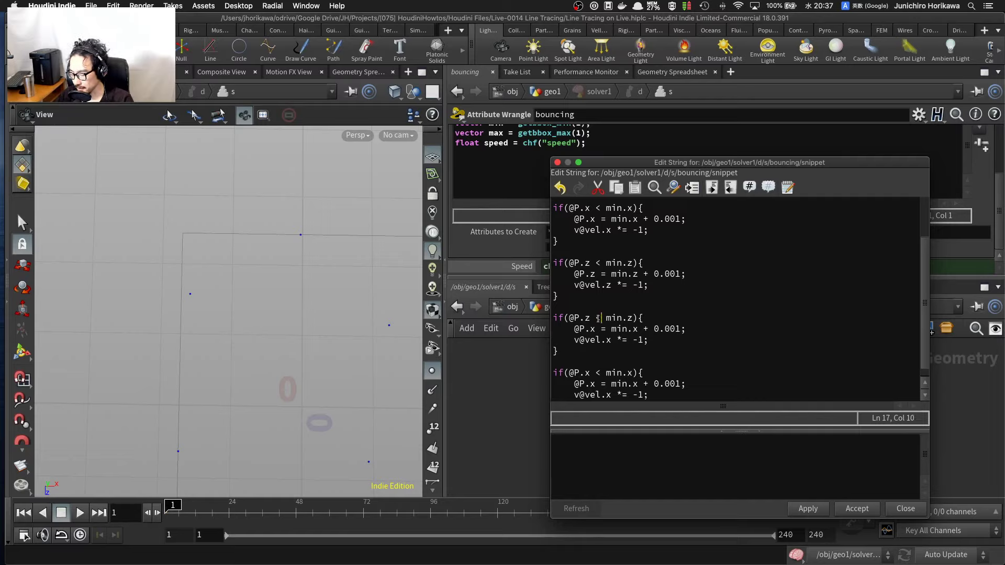
{"action": "key", "text": "BackSpace"}
{"action": "type", "text": ">"}
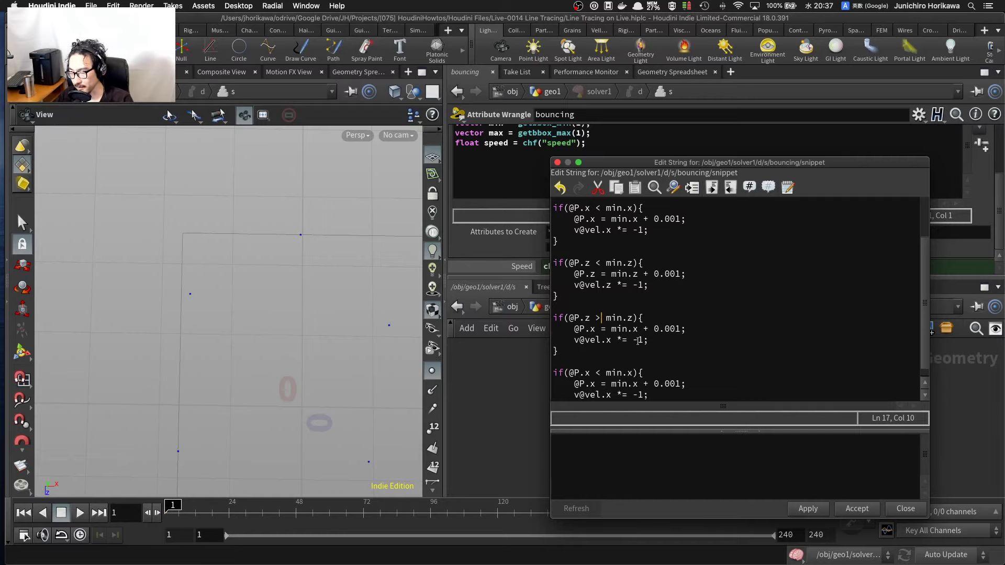
Step: Change the third if block's condition to @P.x > max.x
{"action": "key", "text": "Left"}
{"action": "key", "text": "Left"}
{"action": "key", "text": "shift+Left"}
{"action": "key", "text": "shift+Left"}
{"action": "key", "text": "shift+Left"}
{"action": "key", "text": "shift+Left"}
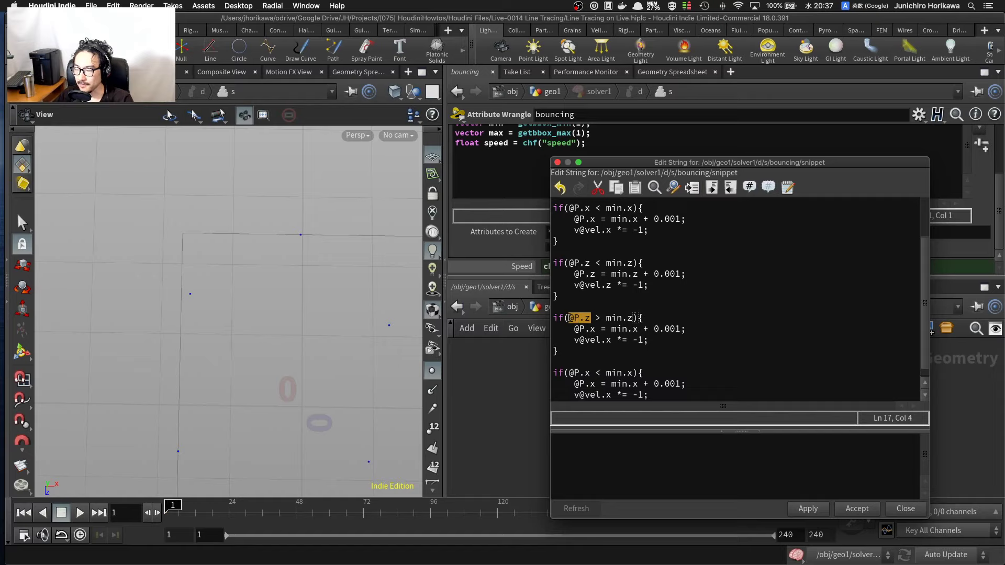
{"action": "type", "text": "@P.x"}
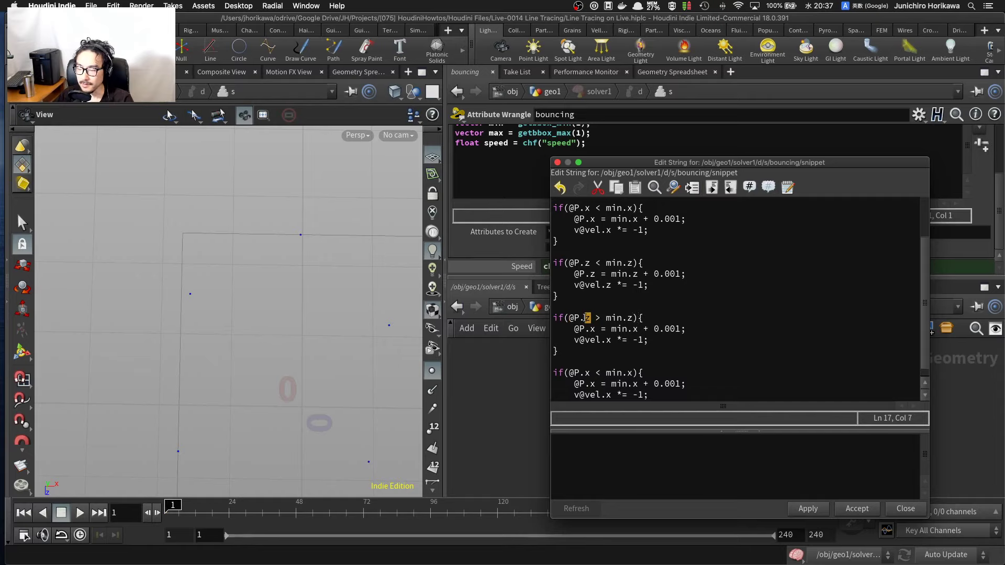
{"action": "key", "text": "Right"}
{"action": "key", "text": "Right"}
{"action": "key", "text": "Right"}
{"action": "key", "text": "Right"}
{"action": "key", "text": "Right"}
{"action": "key", "text": "Right"}
{"action": "key", "text": "Right"}
{"action": "key", "text": "shift+Right"}
{"action": "type", "text": "x"}
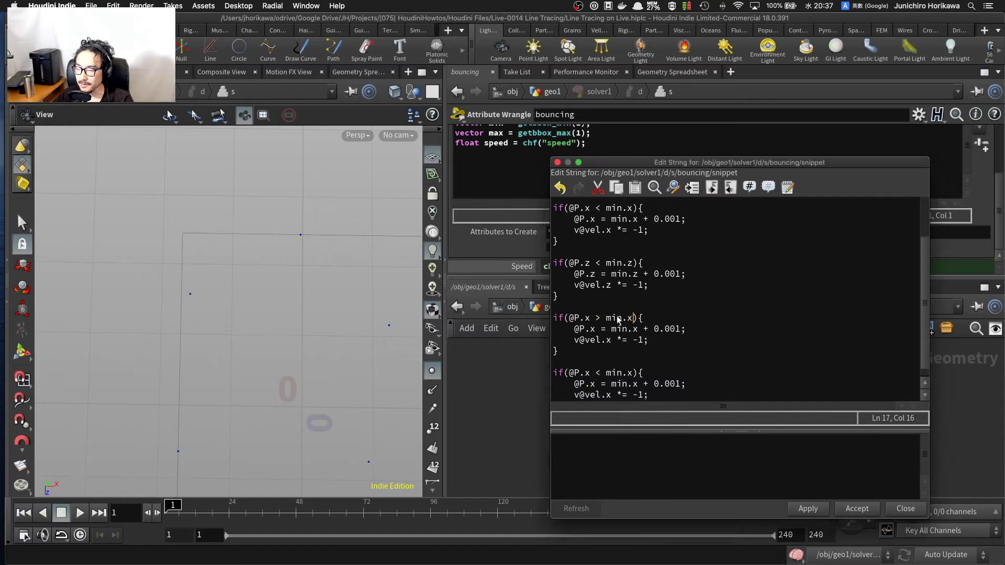
{"action": "double_click", "coordinate": [616, 318]}
{"action": "type", "text": "max"}
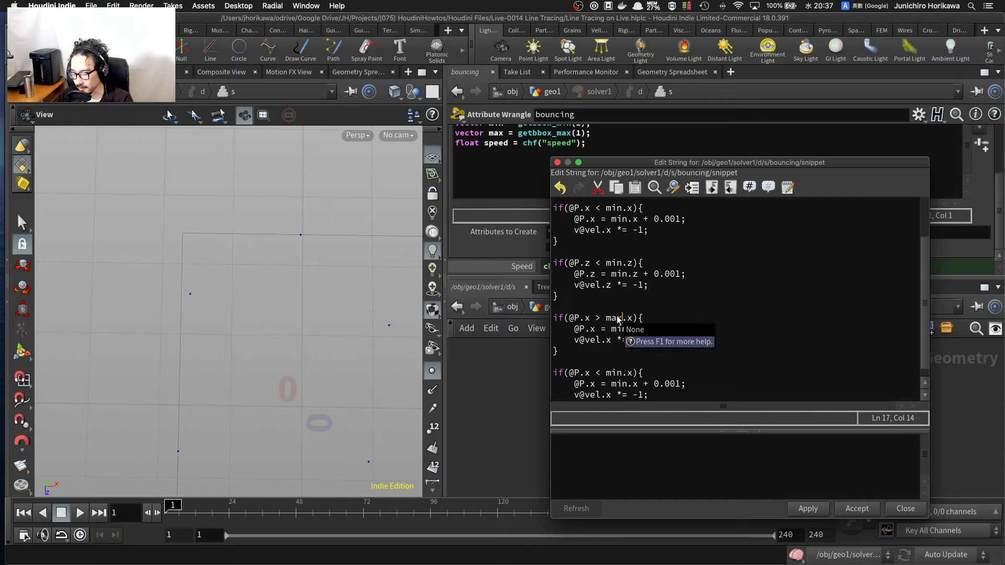
{"action": "key", "text": "Right"}
{"action": "key", "text": "Right"}
{"action": "key", "text": "Right"}
{"action": "key", "text": "Right"}
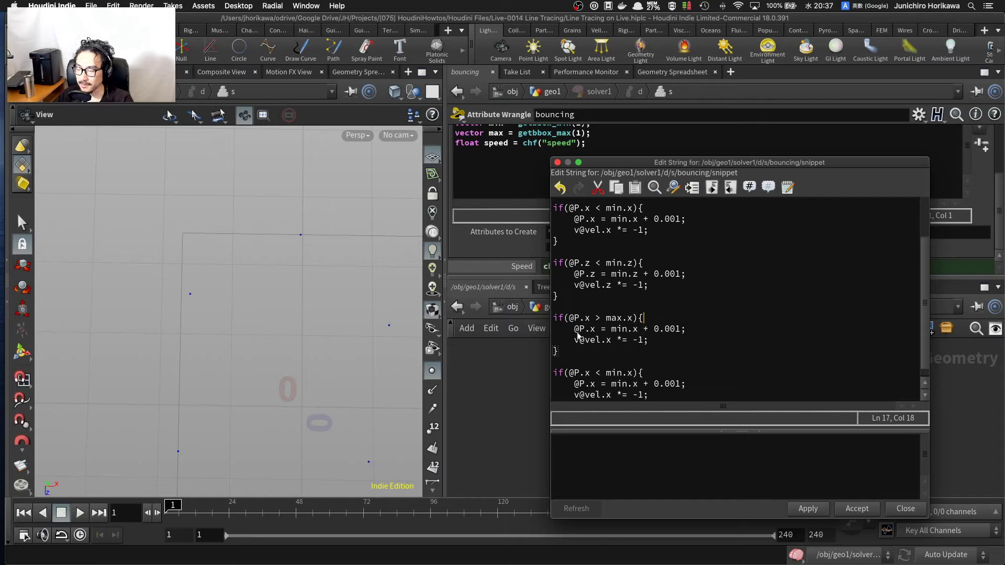
Step: Change the third if block's position line to @P.x = max.x - 0.001;
{"action": "left_click_drag", "start_coordinate": [627, 329], "coordinate": [619, 330]}
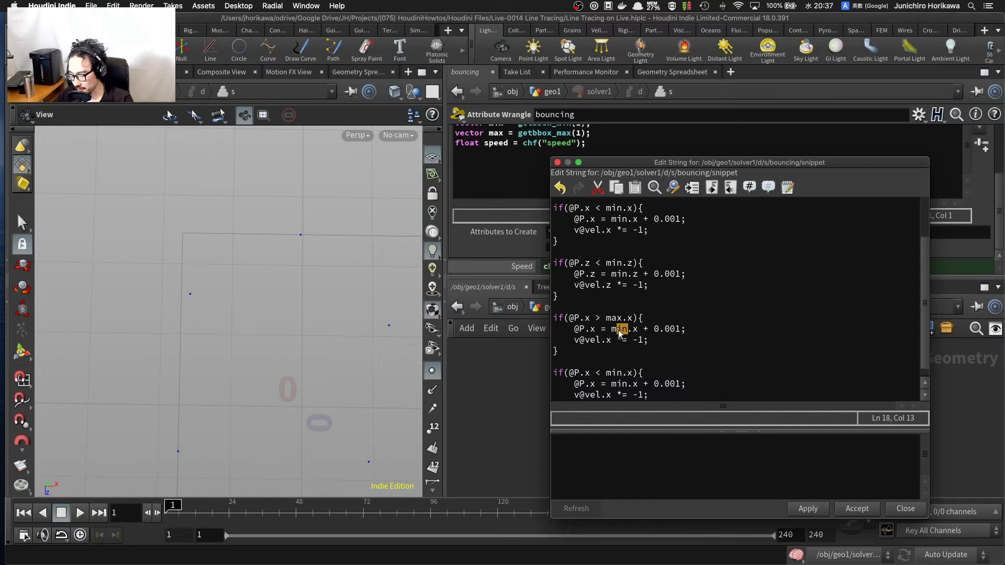
{"action": "type", "text": "ax"}
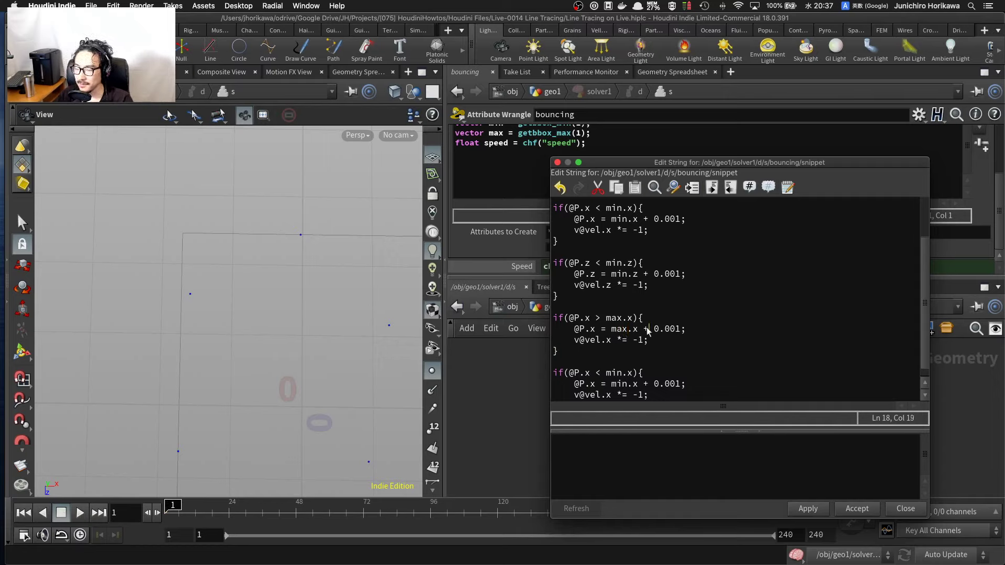
{"action": "left_click_drag", "start_coordinate": [649, 329], "coordinate": [644, 329]}
{"action": "type", "text": "-"}
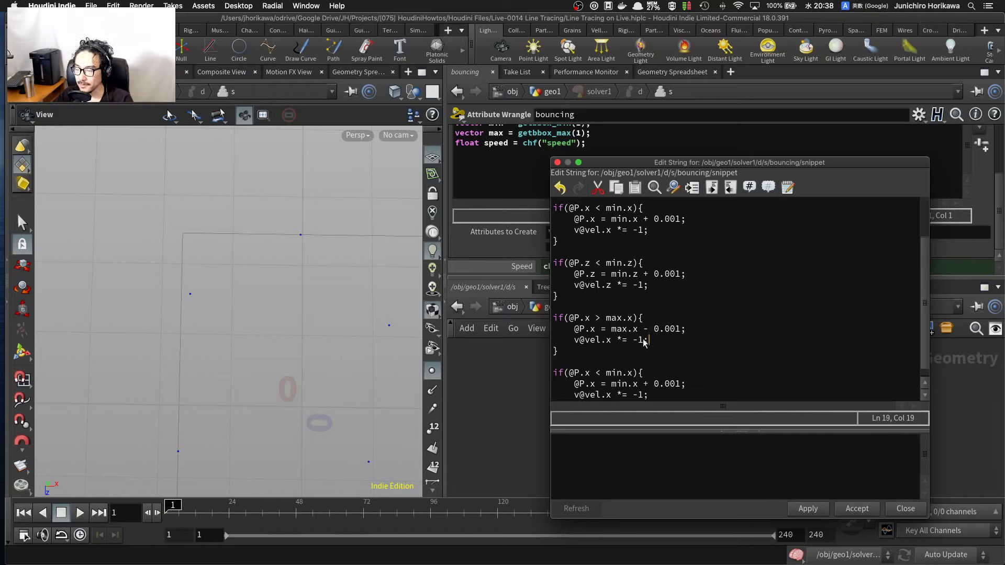
{"action": "left_click_drag", "start_coordinate": [644, 341], "coordinate": [579, 340]}
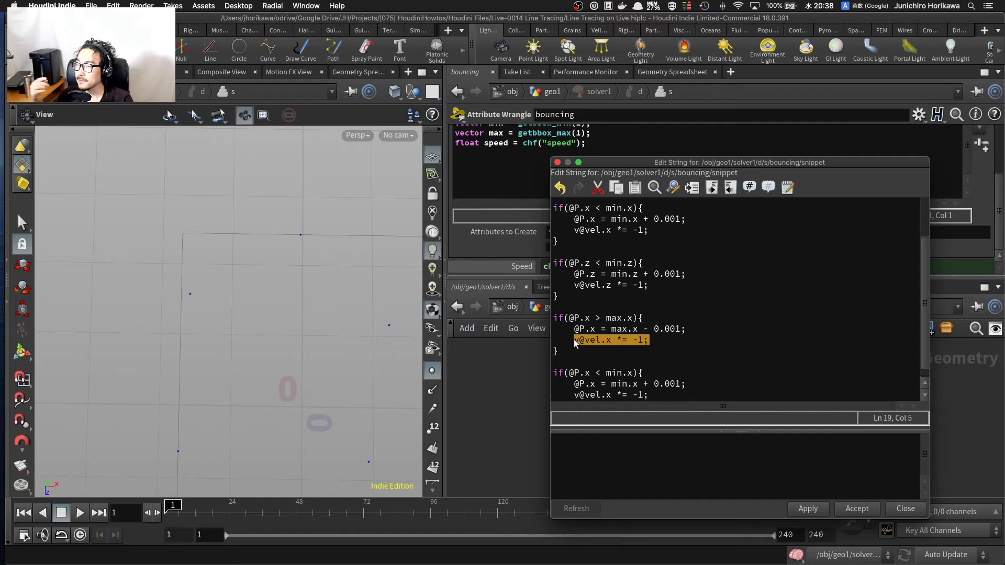
Step: Replace the fourth if block with a copy of the whole if(@P.x > max.x) block
{"action": "scroll", "coordinate": [630, 340], "scroll_direction": "down", "scroll_amount": 1}
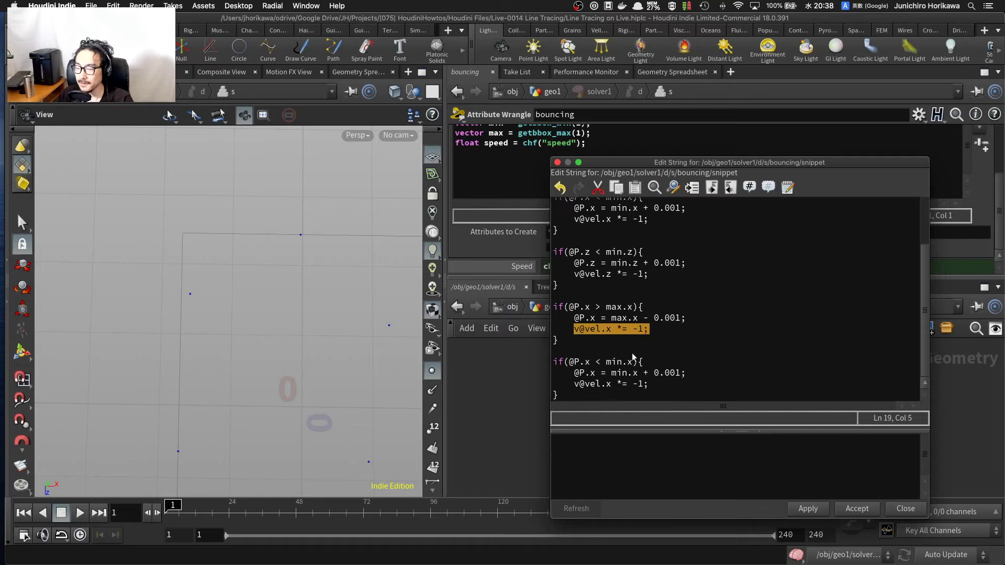
{"action": "left_click", "coordinate": [634, 362]}
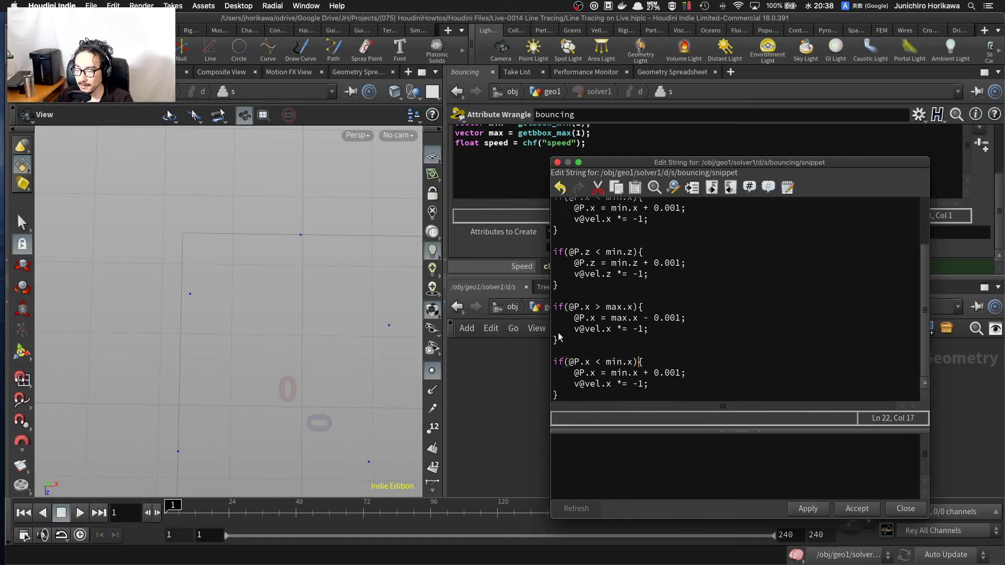
{"action": "left_click_drag", "start_coordinate": [559, 339], "coordinate": [534, 308]}
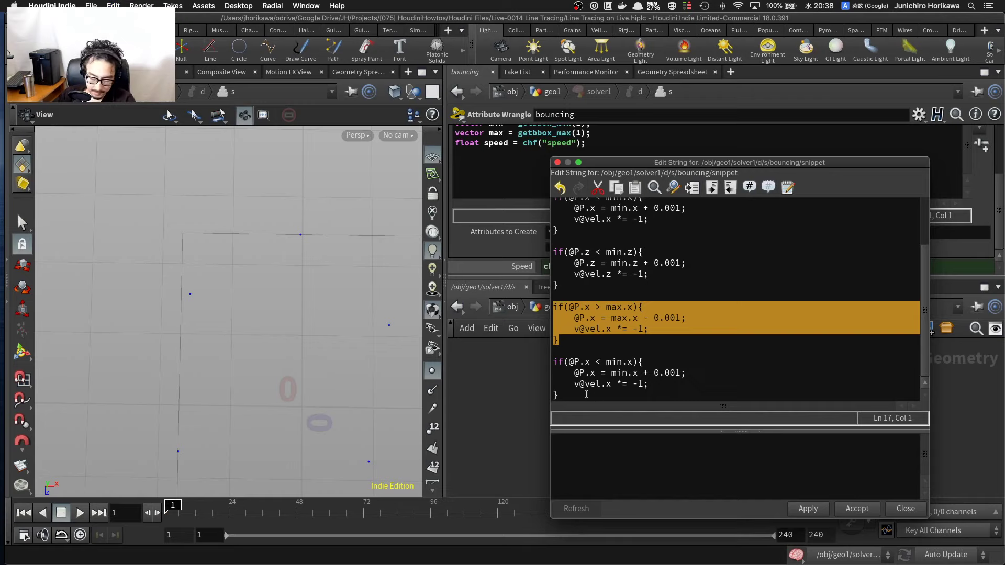
{"action": "key", "text": "ctrl+c"}
{"action": "left_click_drag", "start_coordinate": [586, 394], "coordinate": [554, 361]}
{"action": "key", "text": "ctrl+v"}
Step: Change every x component in the fourth if block to z, covering condition, position and velocity lines, and apply the code to the bouncing wrangle
{"action": "left_click", "coordinate": [587, 362]}
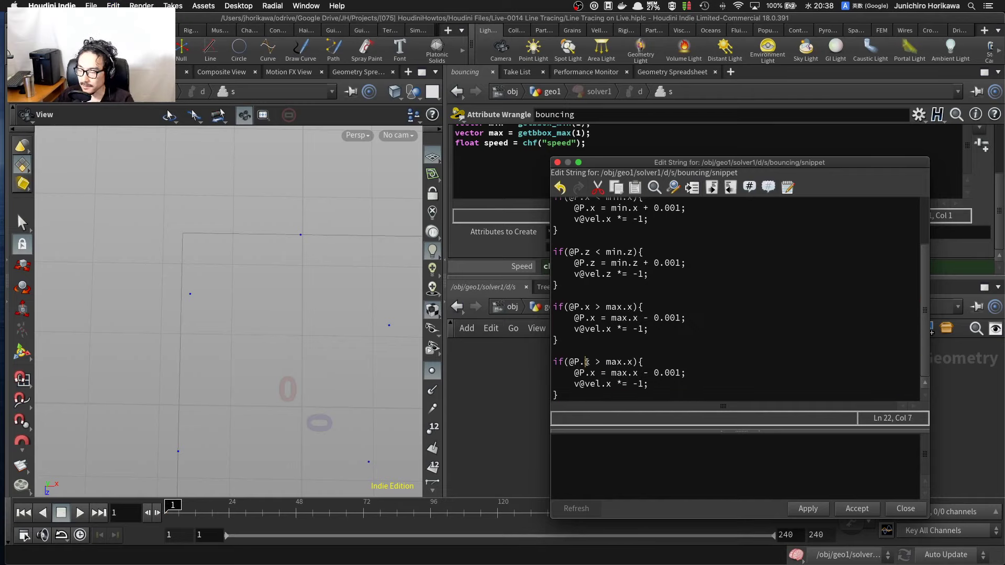
{"action": "key", "text": "Delete"}
{"action": "type", "text": "z"}
{"action": "double_click", "coordinate": [631, 362]}
{"action": "type", "text": "z"}
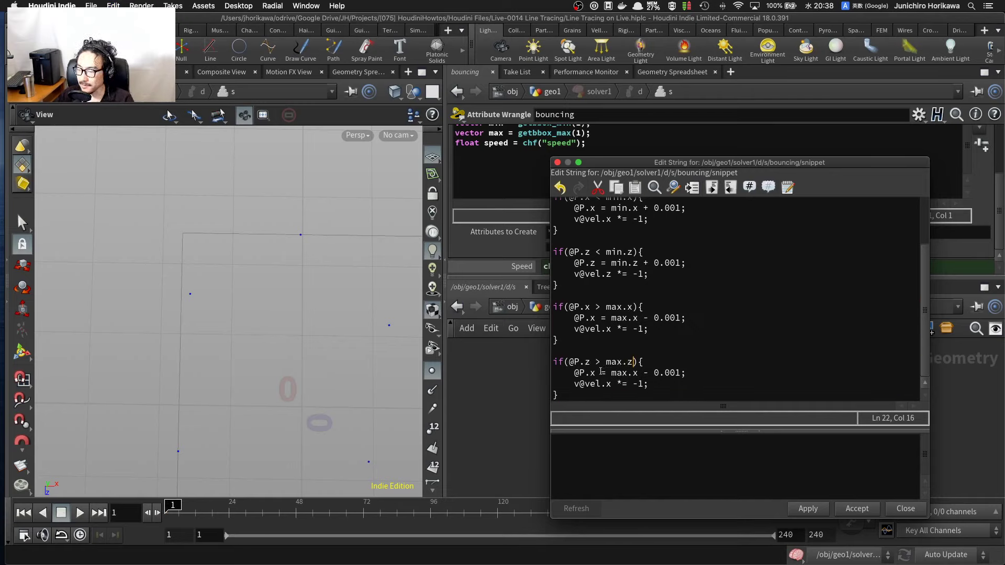
{"action": "left_click", "coordinate": [592, 373]}
{"action": "key", "text": "Delete"}
{"action": "type", "text": "z"}
{"action": "double_click", "coordinate": [634, 373]}
{"action": "type", "text": "z"}
{"action": "double_click", "coordinate": [609, 383]}
{"action": "type", "text": "z"}
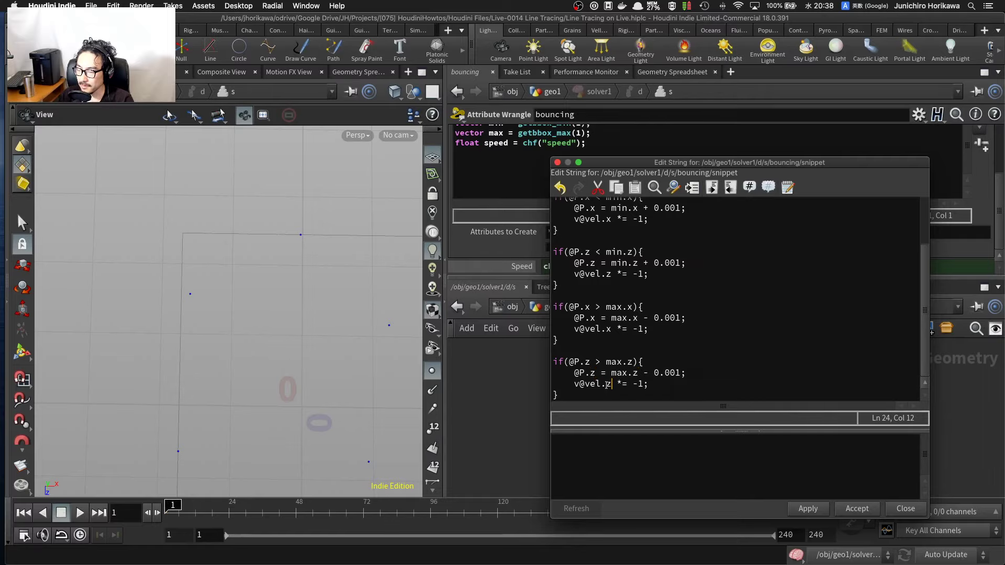
{"action": "left_click", "coordinate": [815, 510]}
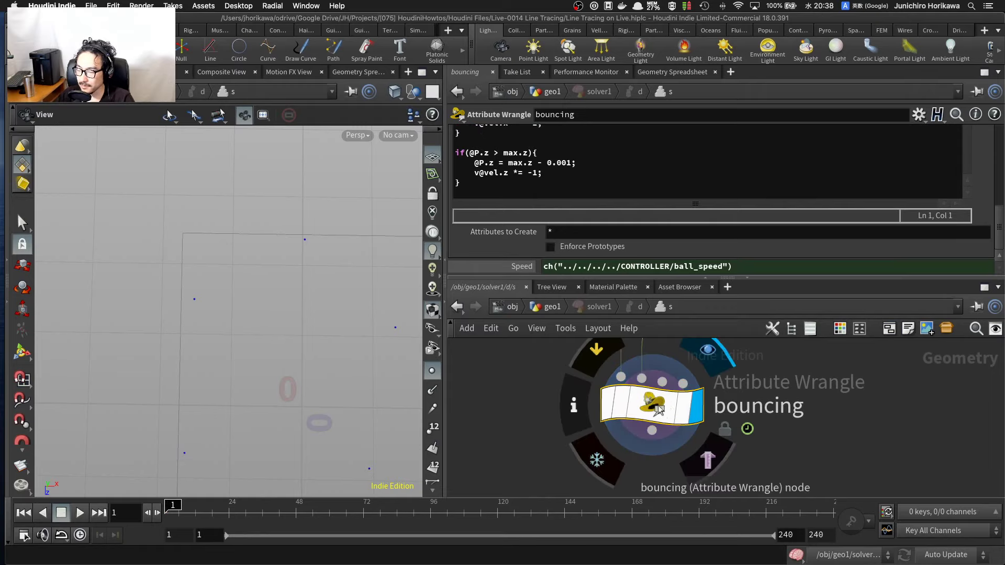
Step: Save the scene file
{"action": "scroll", "coordinate": [520, 398], "scroll_direction": "down", "scroll_amount": 4}
{"action": "scroll", "coordinate": [521, 398], "scroll_direction": "down", "scroll_amount": 5}
{"action": "middle_click_drag", "start_coordinate": [520, 398], "coordinate": [547, 434]}
{"action": "scroll", "coordinate": [598, 416], "scroll_direction": "up", "scroll_amount": 6}
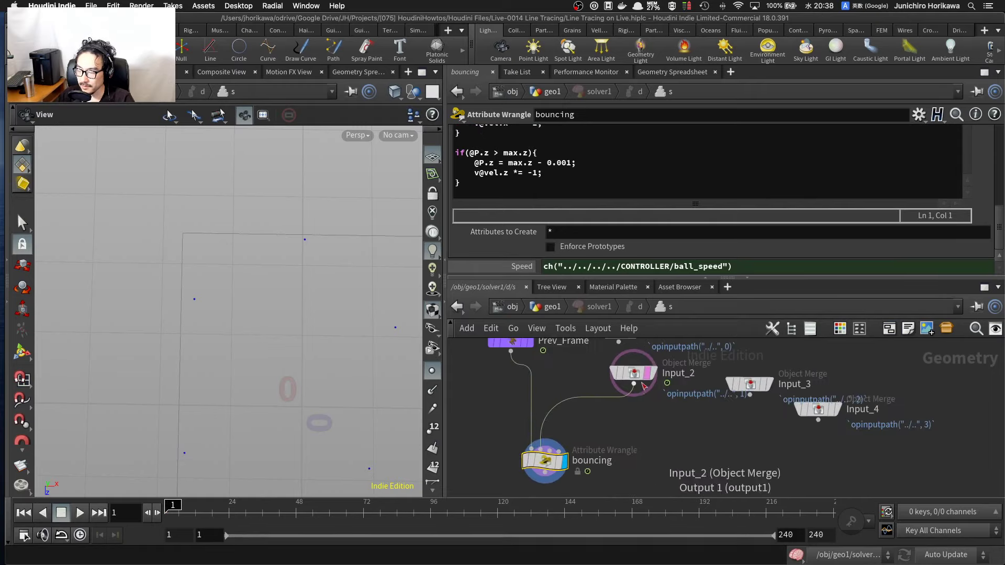
{"action": "scroll", "coordinate": [634, 419], "scroll_direction": "down", "scroll_amount": 1}
{"action": "scroll", "coordinate": [633, 419], "scroll_direction": "down", "scroll_amount": 2}
{"action": "scroll", "coordinate": [574, 452], "scroll_direction": "up", "scroll_amount": 2}
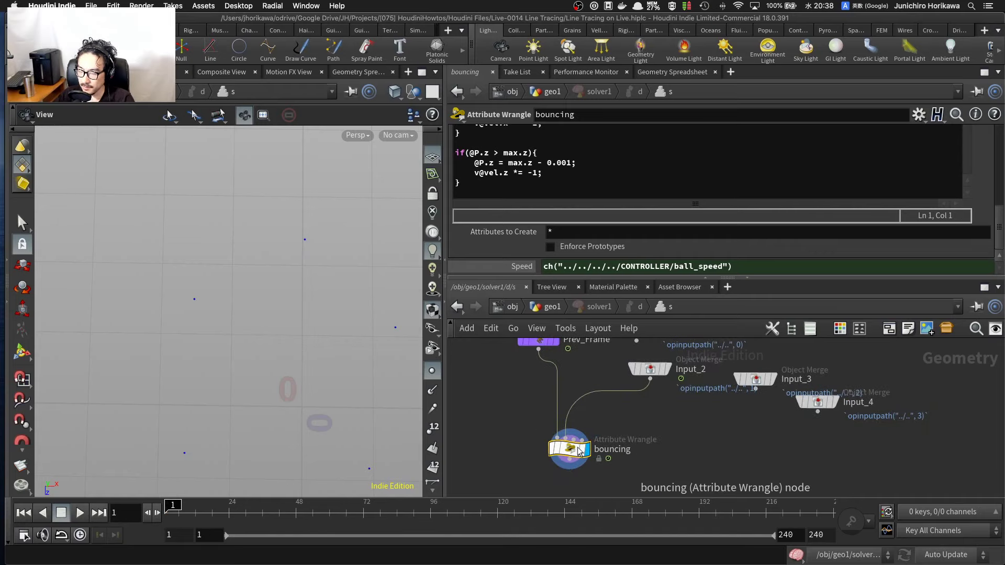
{"action": "key", "text": "super+s"}
{"action": "scroll", "coordinate": [581, 450], "scroll_direction": "up", "scroll_amount": 3}
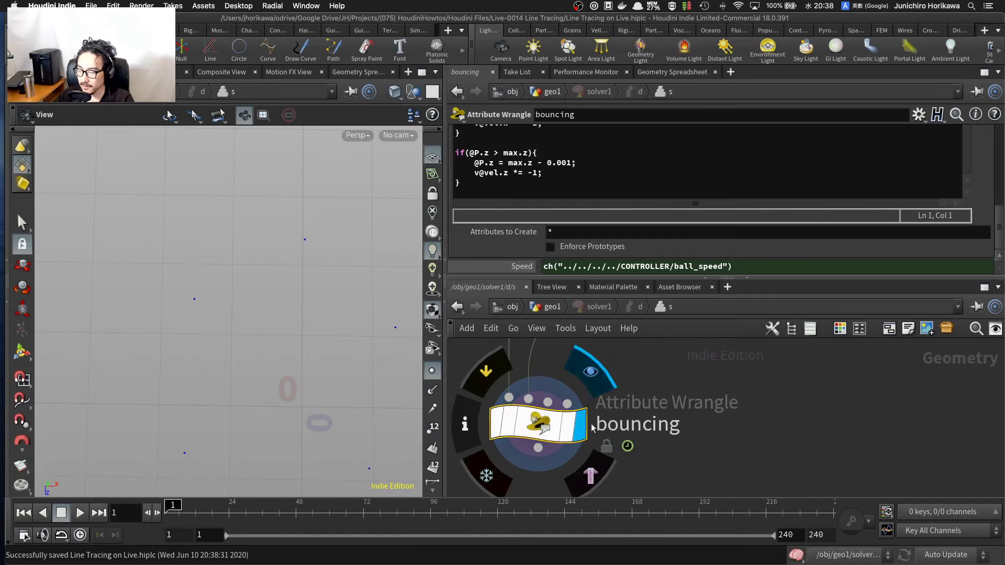
{"action": "scroll", "coordinate": [583, 445], "scroll_direction": "down", "scroll_amount": 4}
{"action": "scroll", "coordinate": [602, 445], "scroll_direction": "up", "scroll_amount": 4}
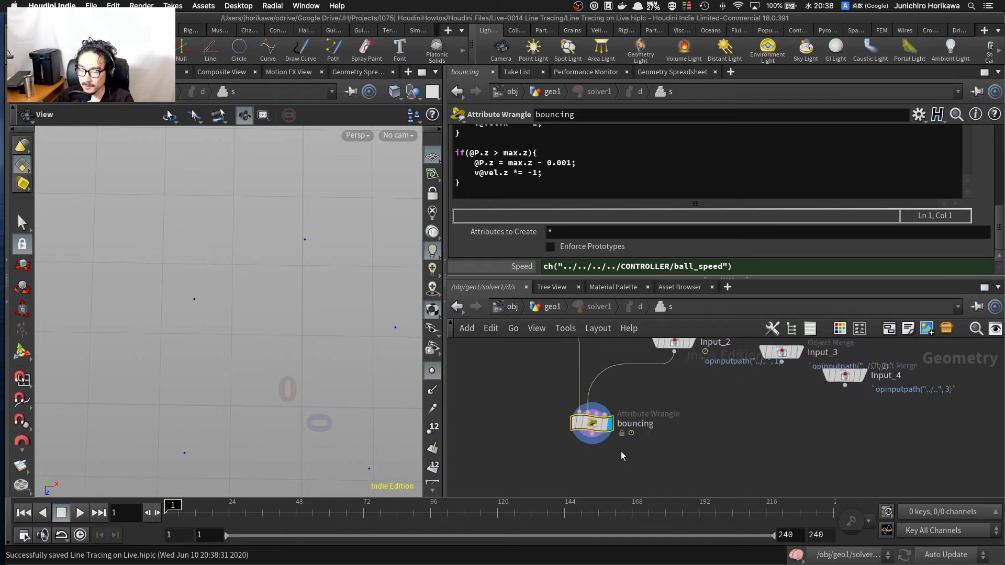
{"action": "scroll", "coordinate": [596, 426], "scroll_direction": "down", "scroll_amount": 1}
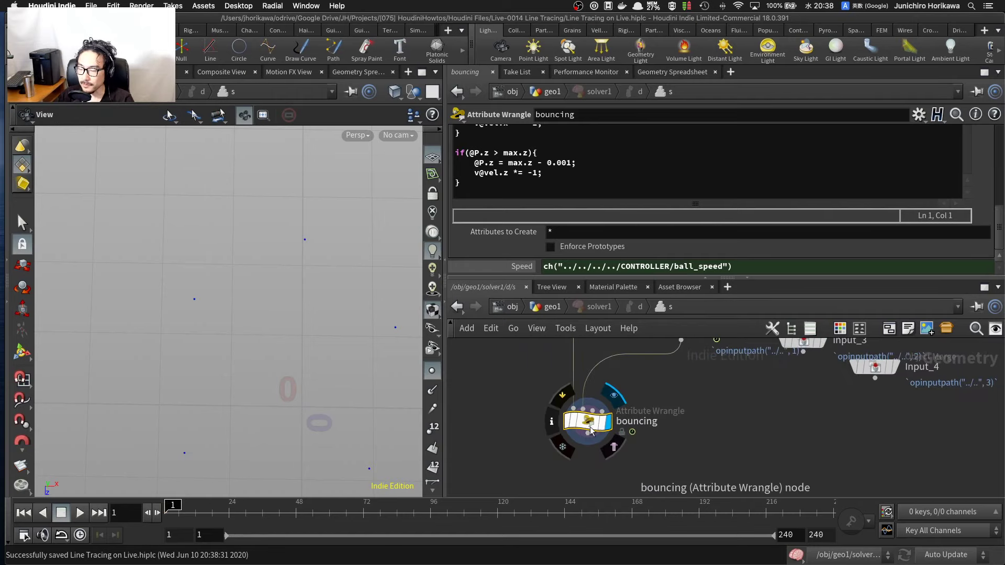
Step: Return to the geo1 network and display bound1 as a template alongside the solver's points
{"action": "left_click", "coordinate": [553, 308]}
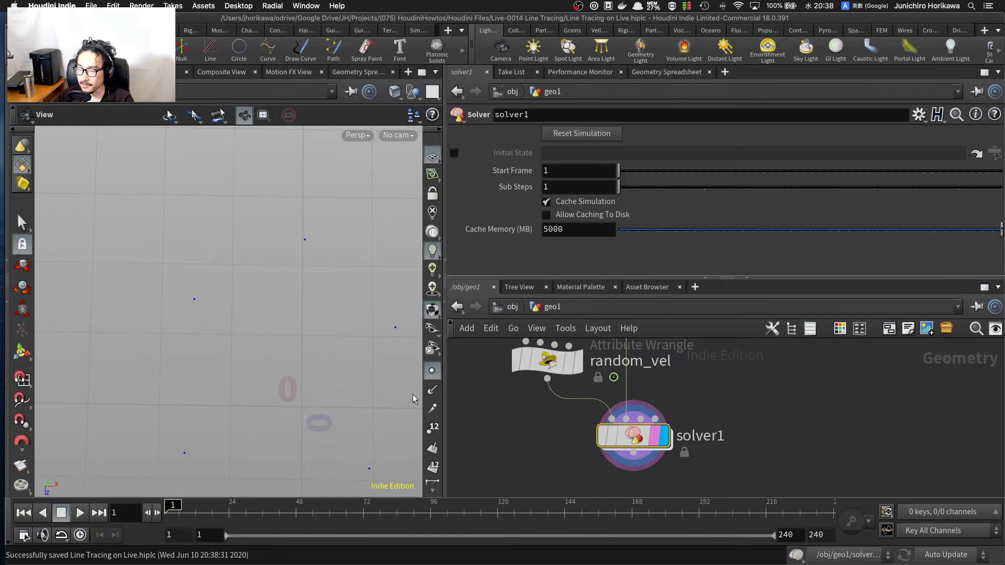
{"action": "scroll", "coordinate": [220, 337], "scroll_direction": "down", "scroll_amount": 8}
{"action": "scroll", "coordinate": [614, 411], "scroll_direction": "down", "scroll_amount": 1}
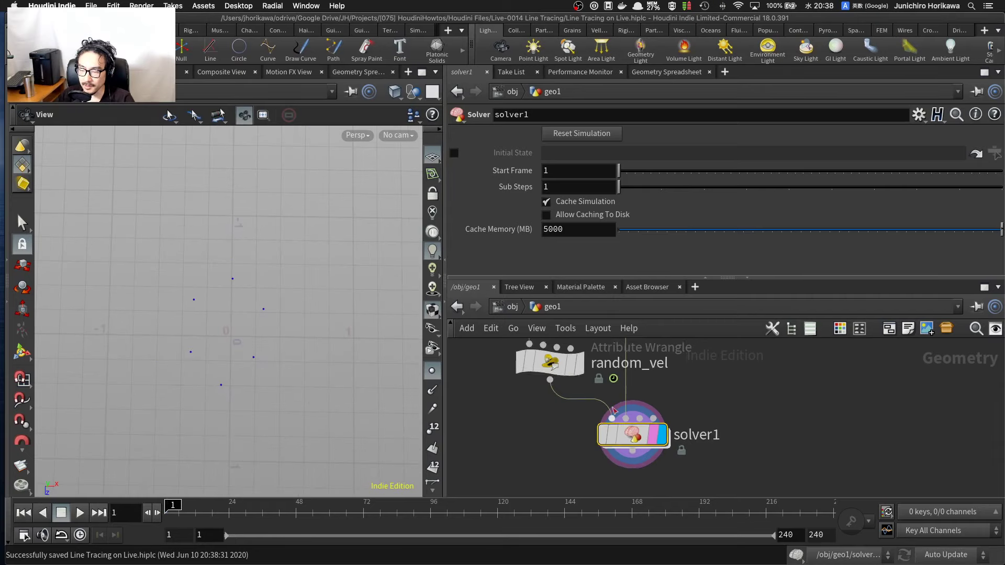
{"action": "scroll", "coordinate": [614, 411], "scroll_direction": "down", "scroll_amount": 4}
{"action": "middle_click_drag", "start_coordinate": [662, 396], "coordinate": [658, 456]}
{"action": "scroll", "coordinate": [630, 366], "scroll_direction": "up", "scroll_amount": 2}
{"action": "left_click", "coordinate": [623, 369]}
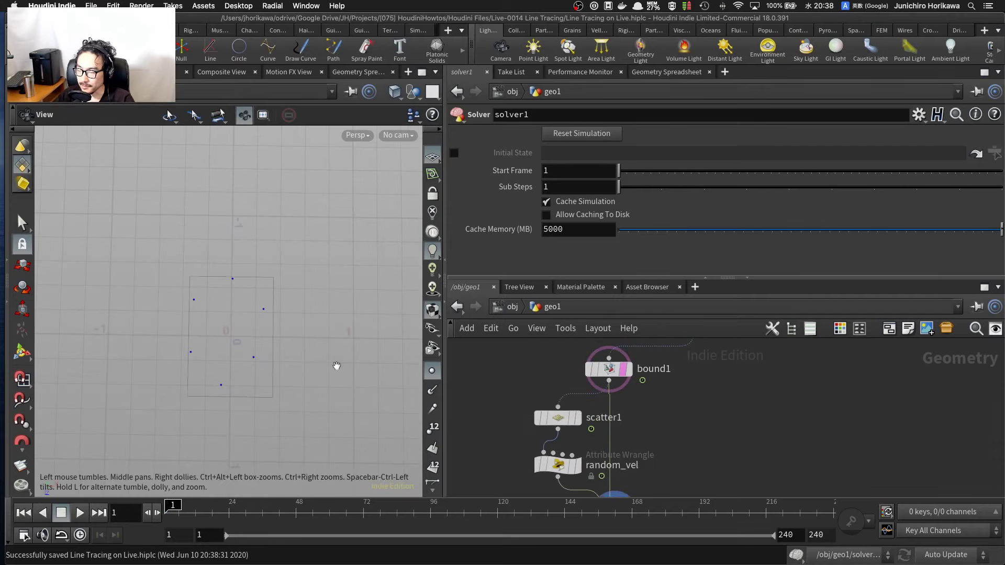
Step: Play the simulation to check how the points bounce within the bounding rectangle, and stop playback
{"action": "left_click", "coordinate": [80, 513]}
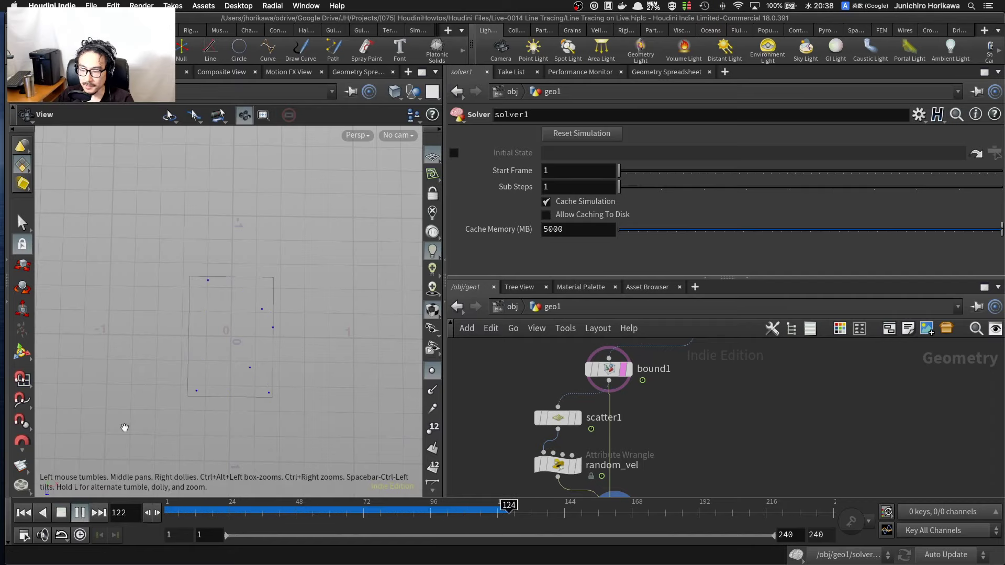
{"action": "scroll", "coordinate": [244, 403], "scroll_direction": "up", "scroll_amount": 3}
{"action": "scroll", "coordinate": [244, 404], "scroll_direction": "up", "scroll_amount": 2}
{"action": "middle_click_drag", "start_coordinate": [244, 404], "coordinate": [239, 424]}
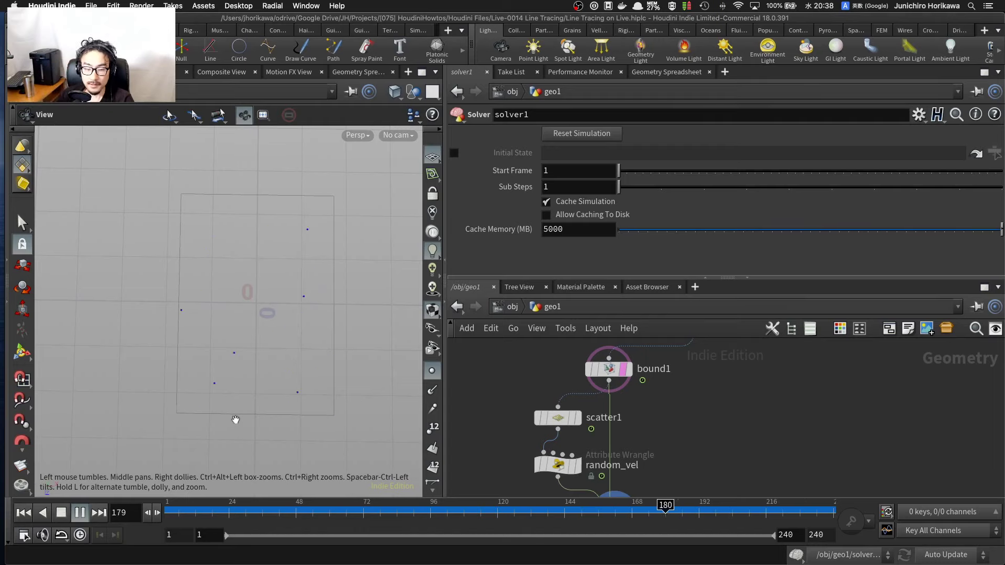
{"action": "left_click", "coordinate": [80, 514]}
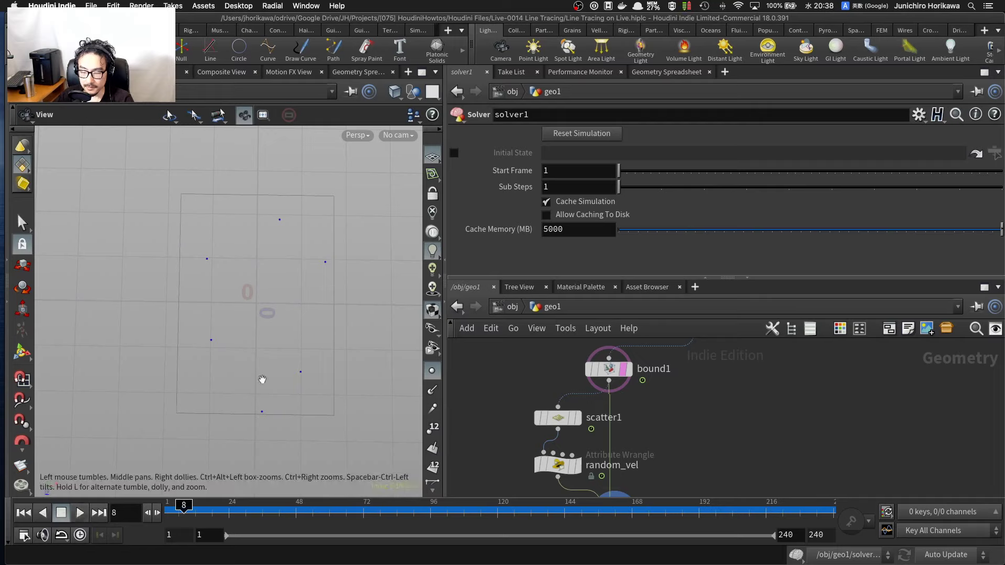
Step: Add a Metaball node beside solver1 in the geo1 network
{"action": "scroll", "coordinate": [594, 408], "scroll_direction": "down", "scroll_amount": 5}
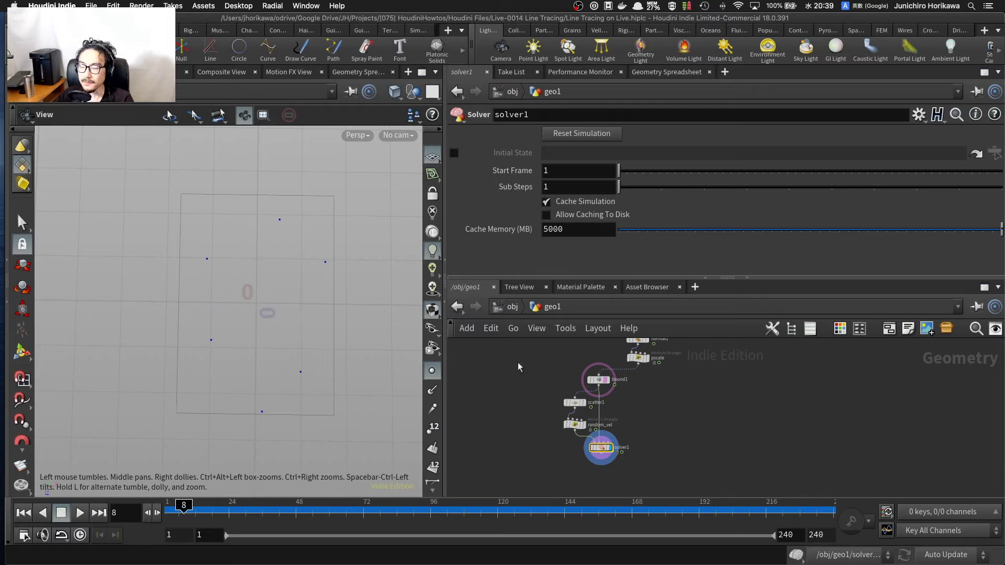
{"action": "scroll", "coordinate": [519, 367], "scroll_direction": "down", "scroll_amount": 3}
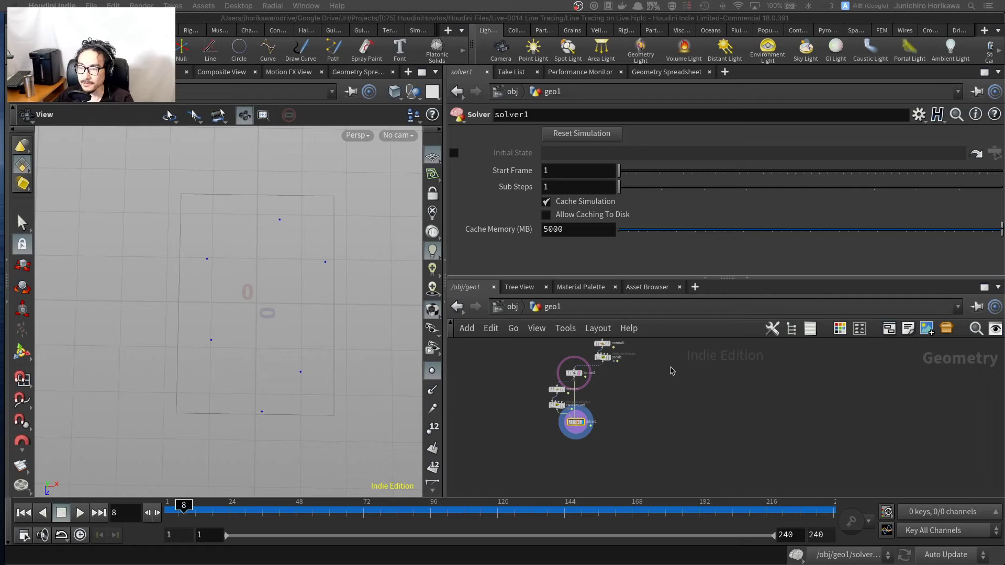
{"action": "scroll", "coordinate": [540, 439], "scroll_direction": "up", "scroll_amount": 5}
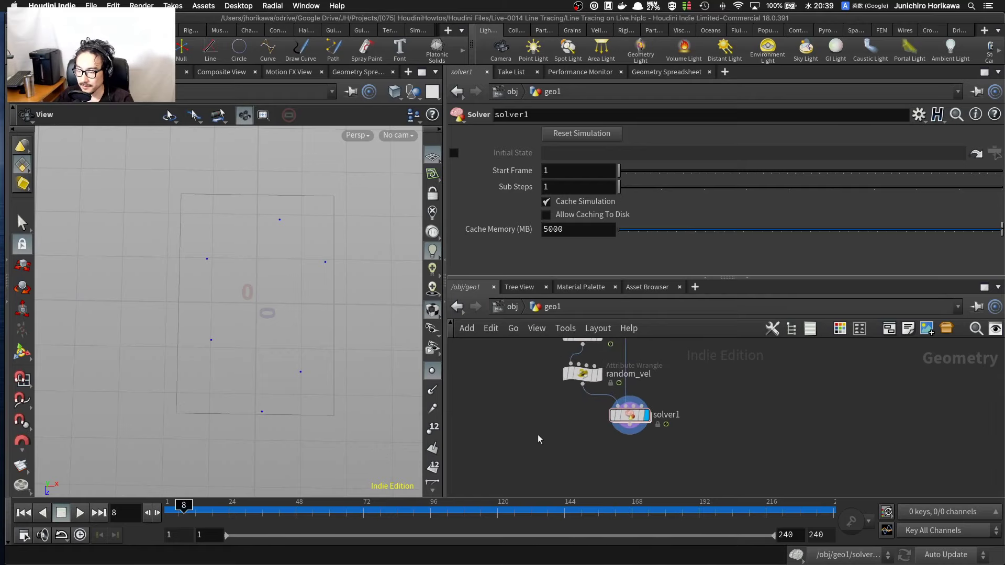
{"action": "mouse_move", "coordinate": [549, 428]}
{"action": "middle_mouse_down"}
{"action": "mouse_move", "coordinate": [577, 415]}
{"action": "mouse_move", "coordinate": [558, 413]}
{"action": "middle_mouse_up"}
{"action": "key", "text": "Tab"}
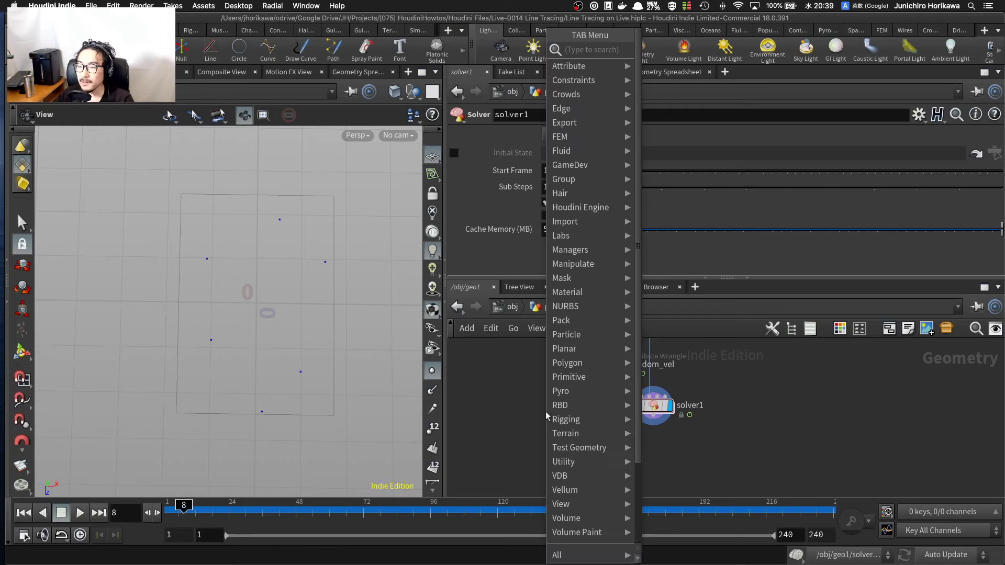
{"action": "type", "text": "meta"}
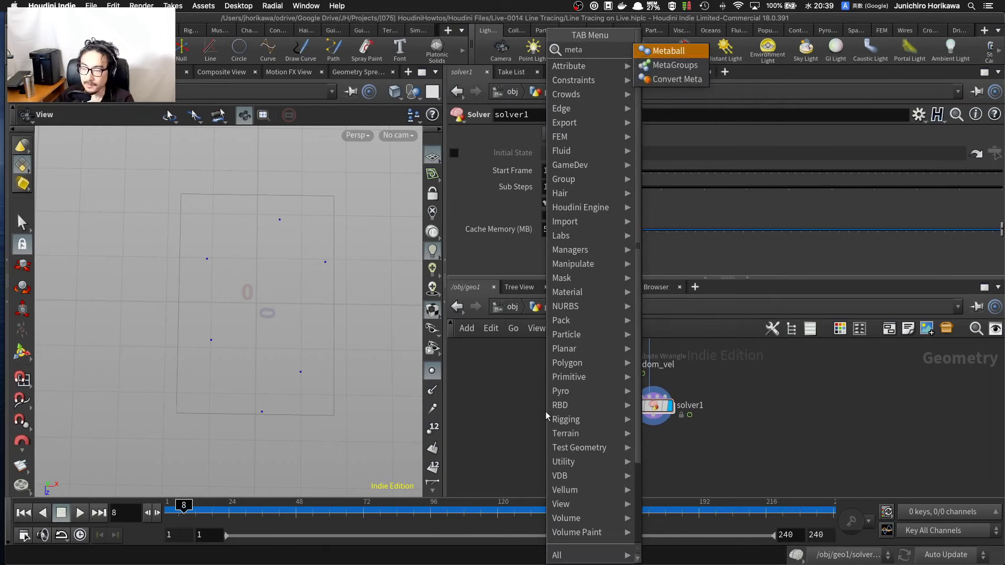
{"action": "key", "text": "Return"}
{"action": "left_click", "coordinate": [546, 411]}
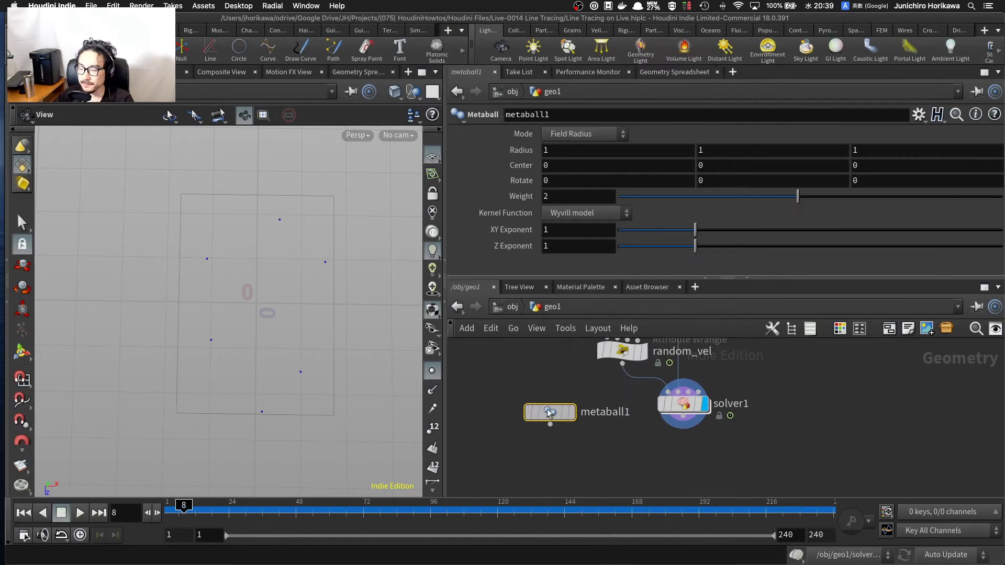
{"action": "left_click_drag", "start_coordinate": [546, 411], "coordinate": [544, 405]}
Step: Copy the ball size parameter of the CONTROLLER null for referencing
{"action": "scroll", "coordinate": [573, 425], "scroll_direction": "down", "scroll_amount": 5}
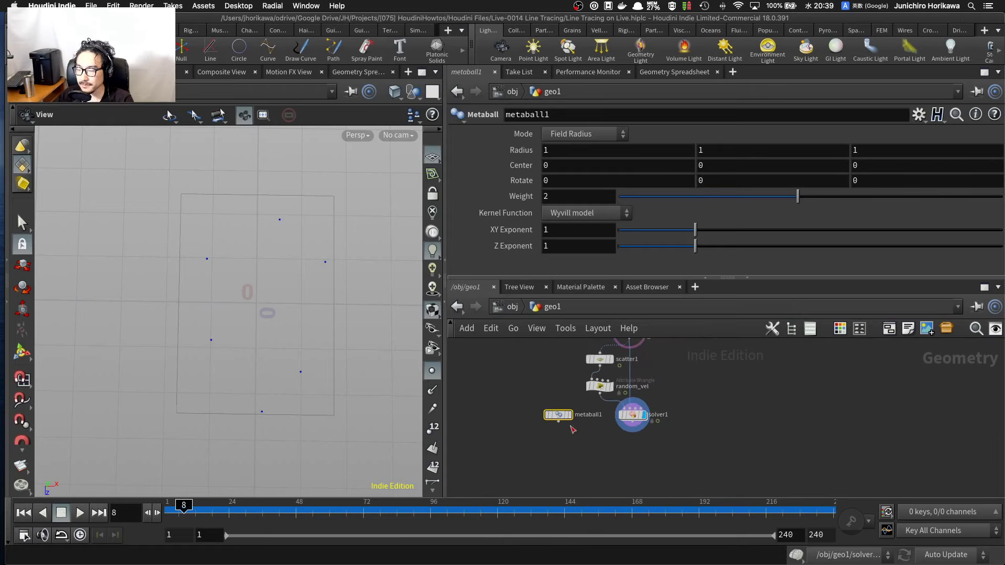
{"action": "middle_click_drag", "start_coordinate": [542, 348], "coordinate": [556, 480]}
{"action": "scroll", "coordinate": [607, 403], "scroll_direction": "up", "scroll_amount": 3}
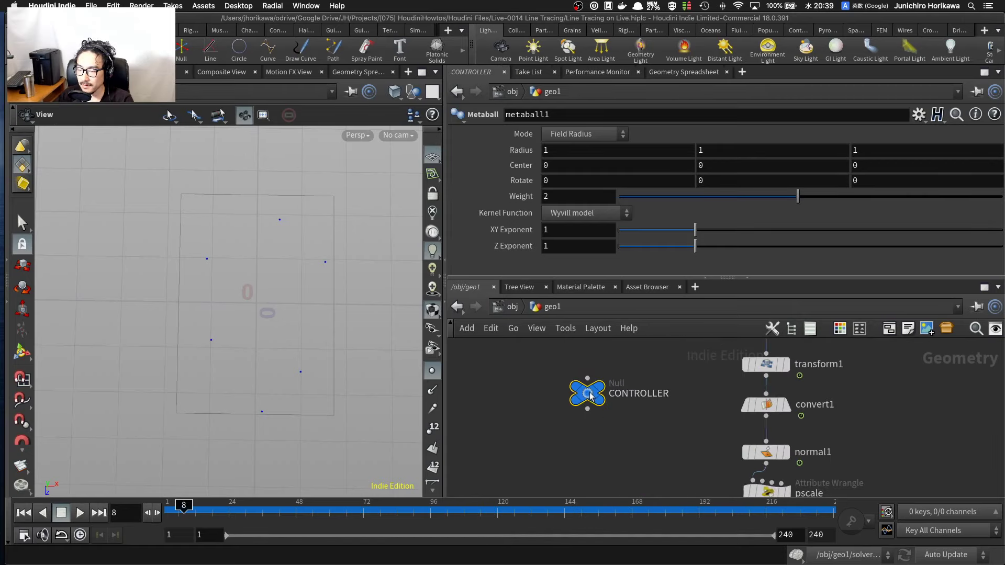
{"action": "left_click", "coordinate": [589, 391]}
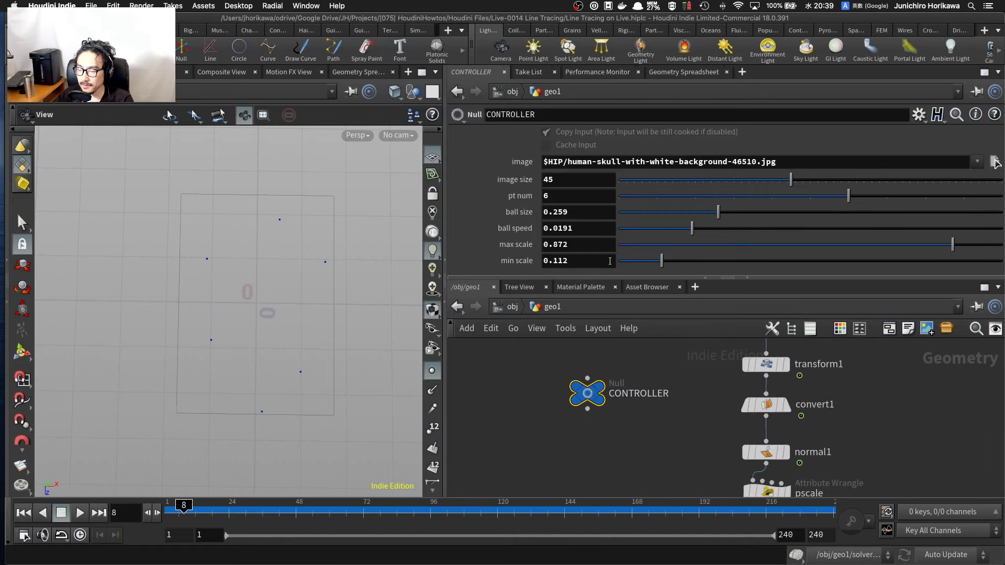
{"action": "left_click", "coordinate": [560, 211]}
{"action": "right_click", "coordinate": [568, 212]}
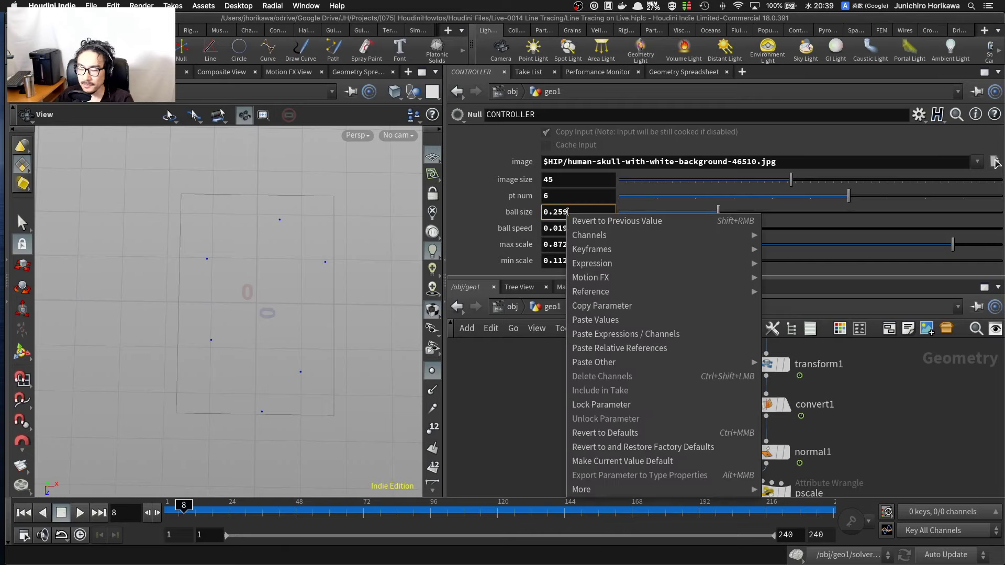
{"action": "left_click", "coordinate": [600, 308]}
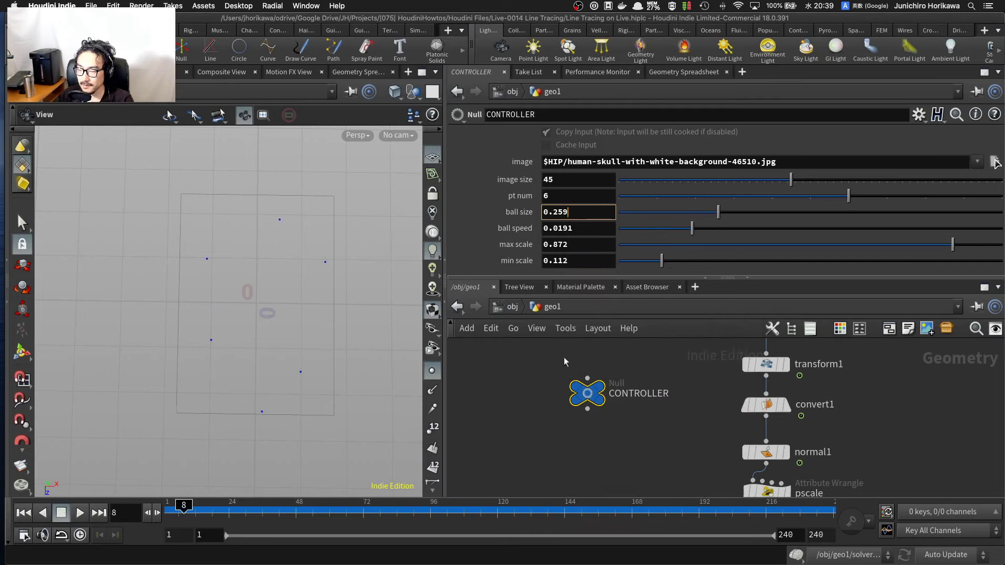
Step: Paste the copied ball size parameter as a relative reference into metaball1's X radius
{"action": "scroll", "coordinate": [563, 358], "scroll_direction": "down", "scroll_amount": 6}
{"action": "scroll", "coordinate": [562, 395], "scroll_direction": "up", "scroll_amount": 5}
{"action": "left_click", "coordinate": [559, 425]}
{"action": "scroll", "coordinate": [559, 425], "scroll_direction": "up", "scroll_amount": 4}
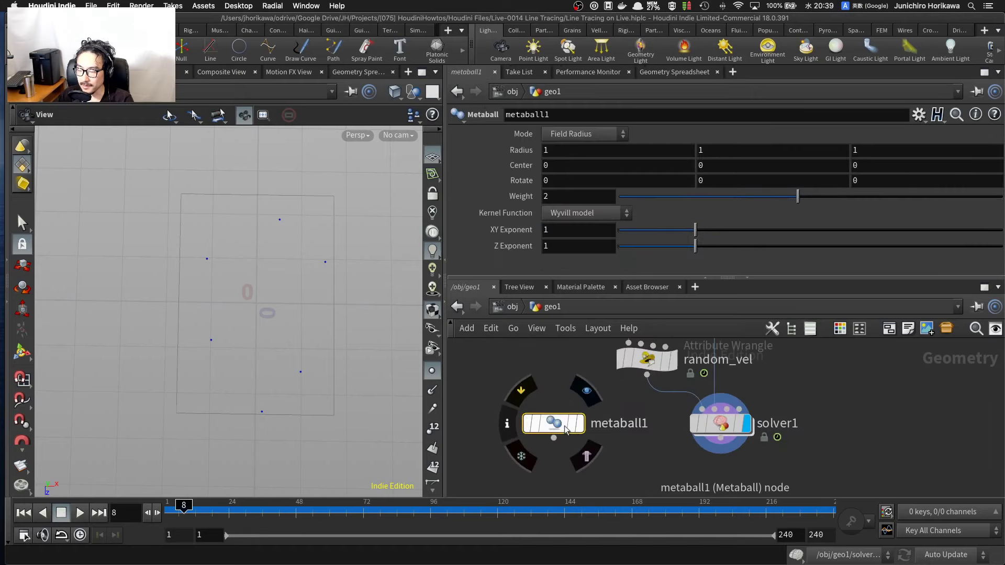
{"action": "left_click", "coordinate": [567, 150]}
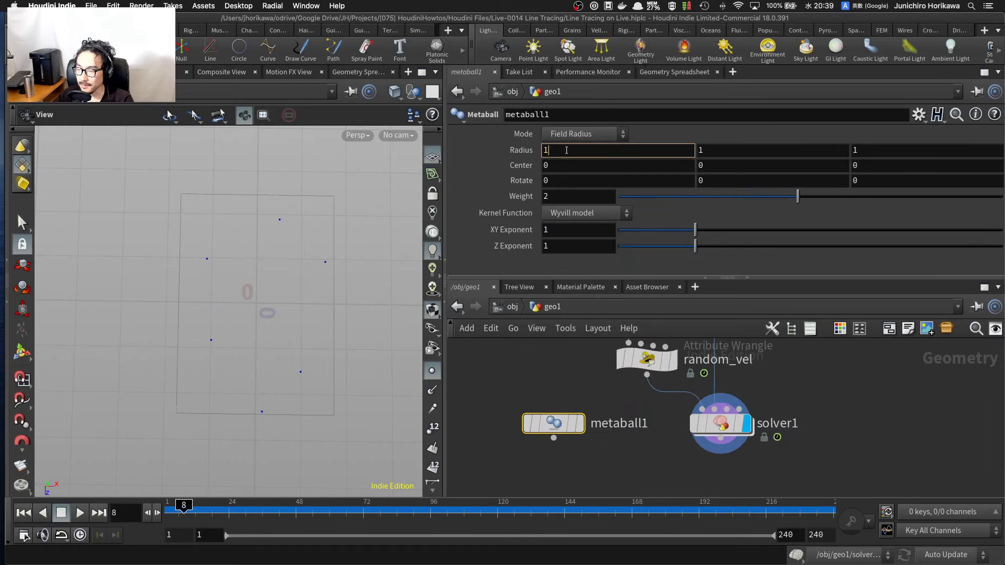
{"action": "right_click", "coordinate": [566, 150]}
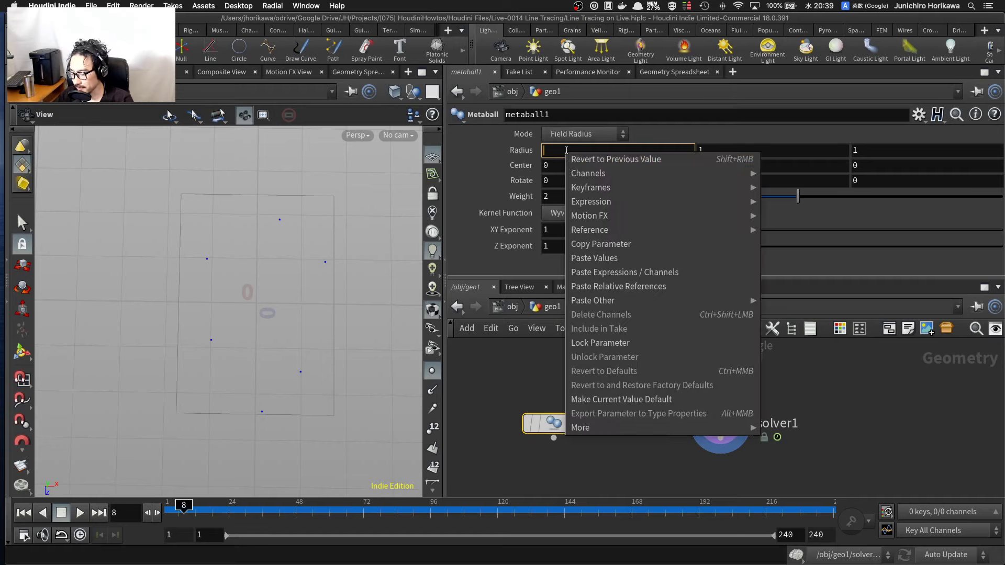
{"action": "left_click", "coordinate": [594, 288]}
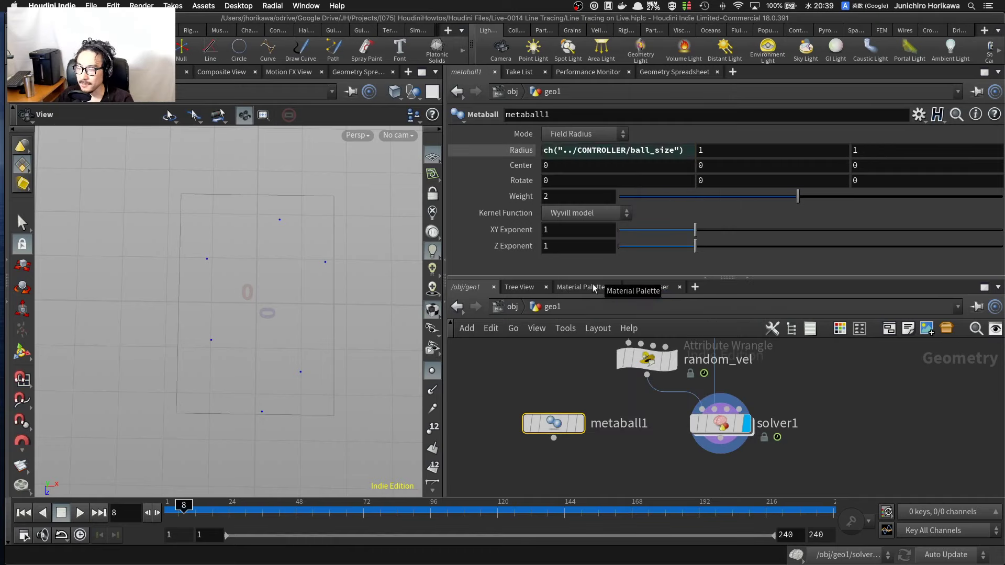
Step: Link the metaball's Y and Z radii to the CONTROLLER's ball_size parameter by pasting relative references
{"action": "left_click", "coordinate": [717, 148]}
{"action": "right_click", "coordinate": [717, 148]}
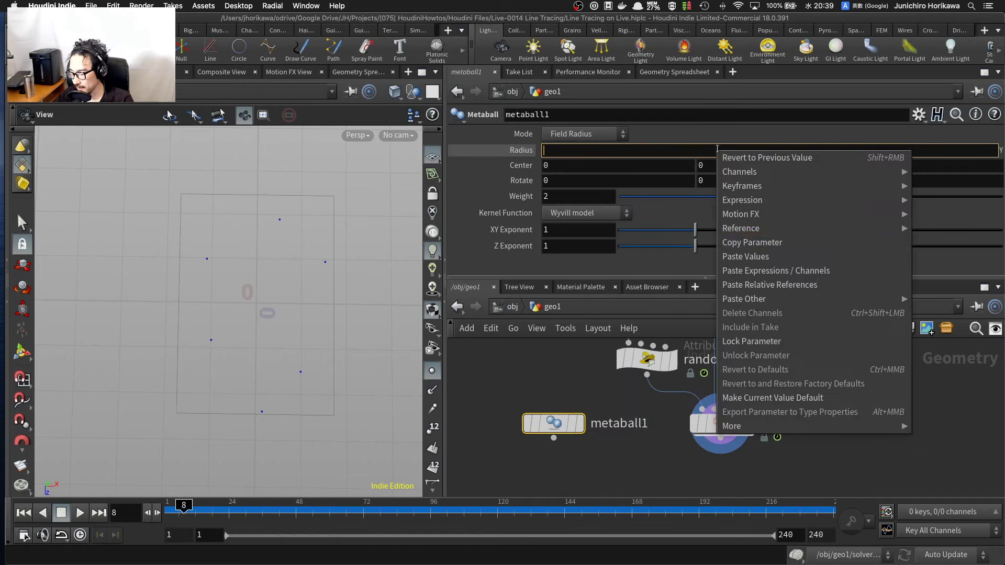
{"action": "left_click", "coordinate": [734, 284]}
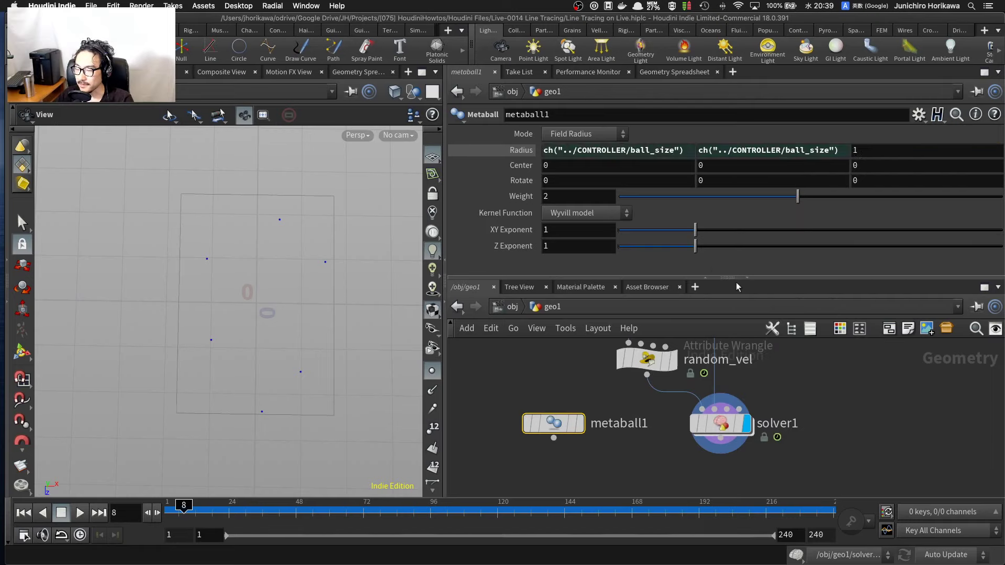
{"action": "left_click", "coordinate": [872, 151]}
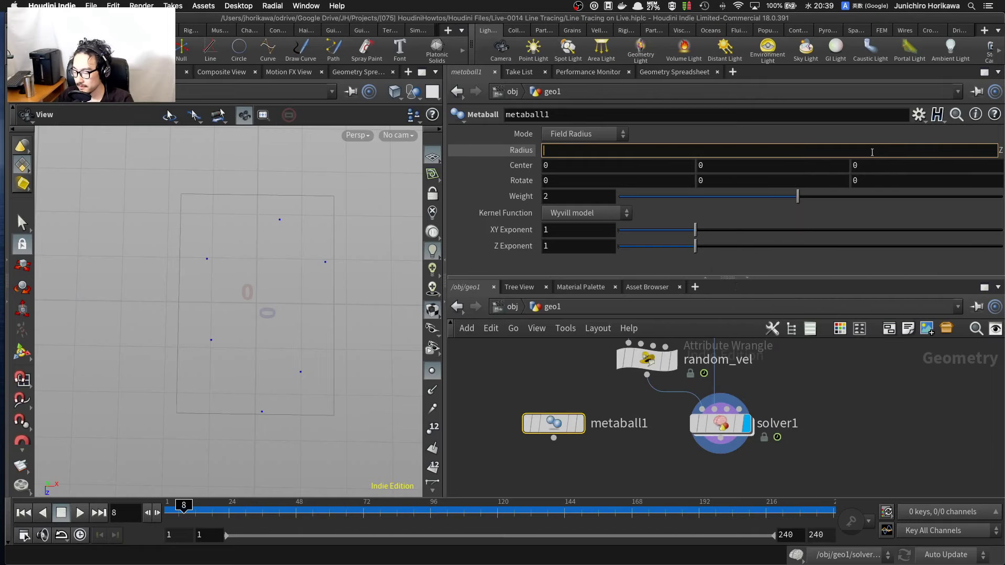
{"action": "right_click", "coordinate": [872, 152]}
{"action": "left_click", "coordinate": [867, 286]}
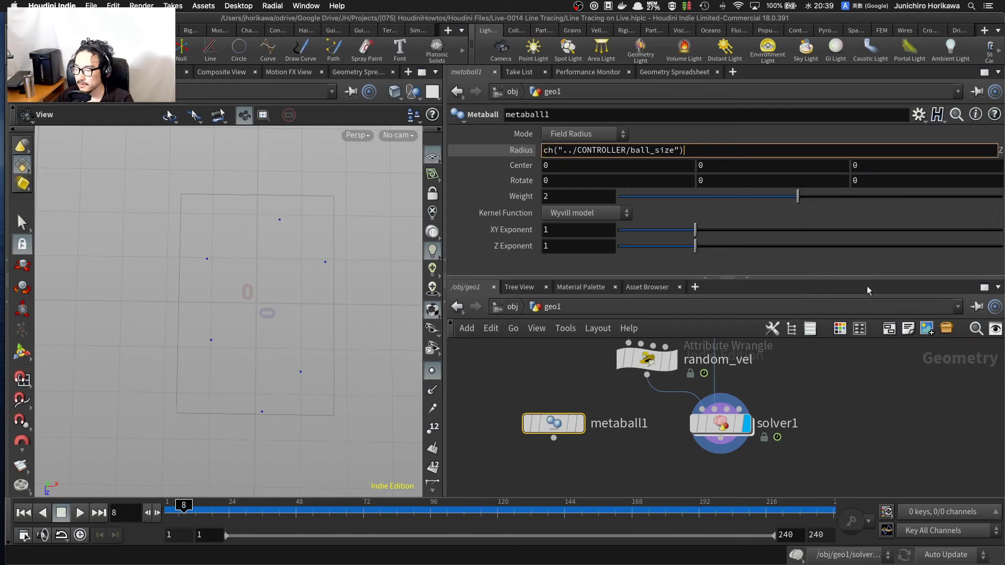
Step: Add a Copy to Points node, feeding it the metaball as source geometry and solver1 as target points
{"action": "middle_click_drag", "start_coordinate": [630, 479], "coordinate": [617, 445]}
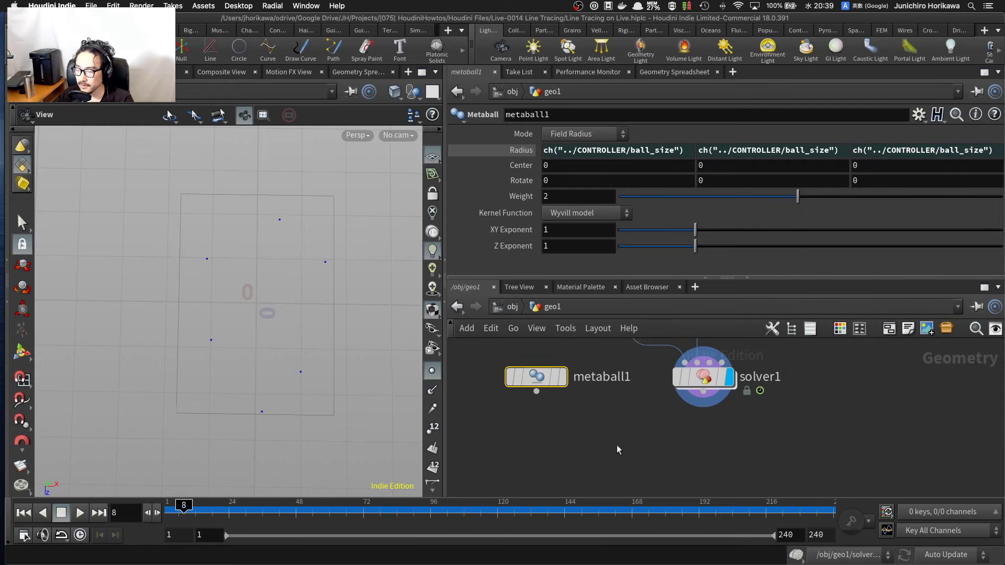
{"action": "key", "text": "Tab"}
{"action": "type", "text": "copy"}
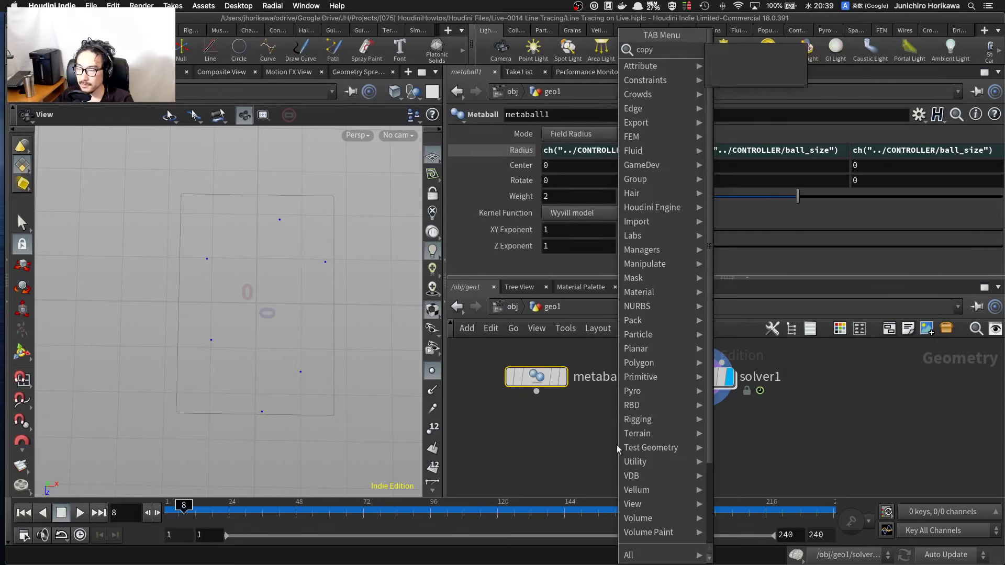
{"action": "key", "text": "Return"}
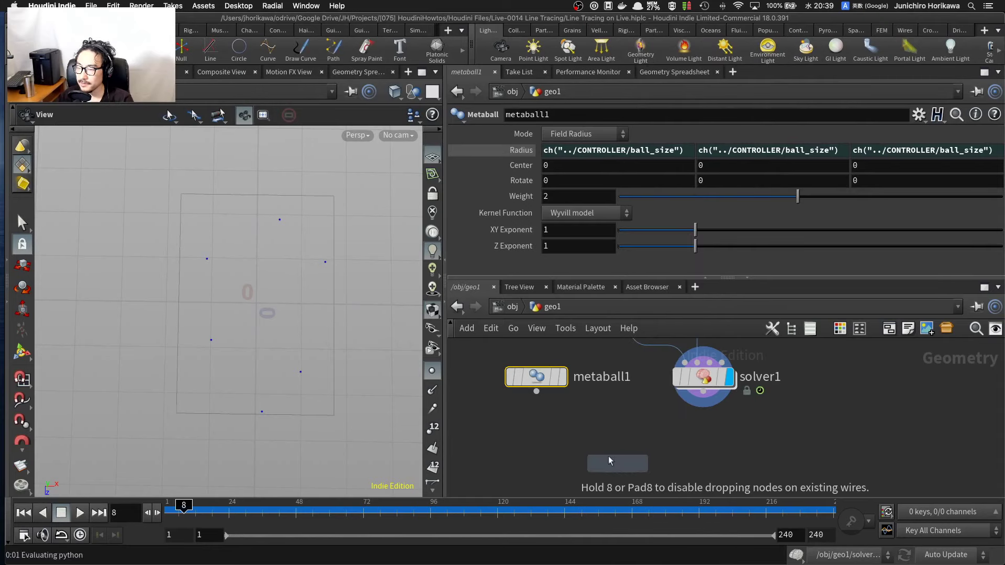
{"action": "left_click", "coordinate": [609, 462]}
{"action": "left_click_drag", "start_coordinate": [530, 386], "coordinate": [609, 453]}
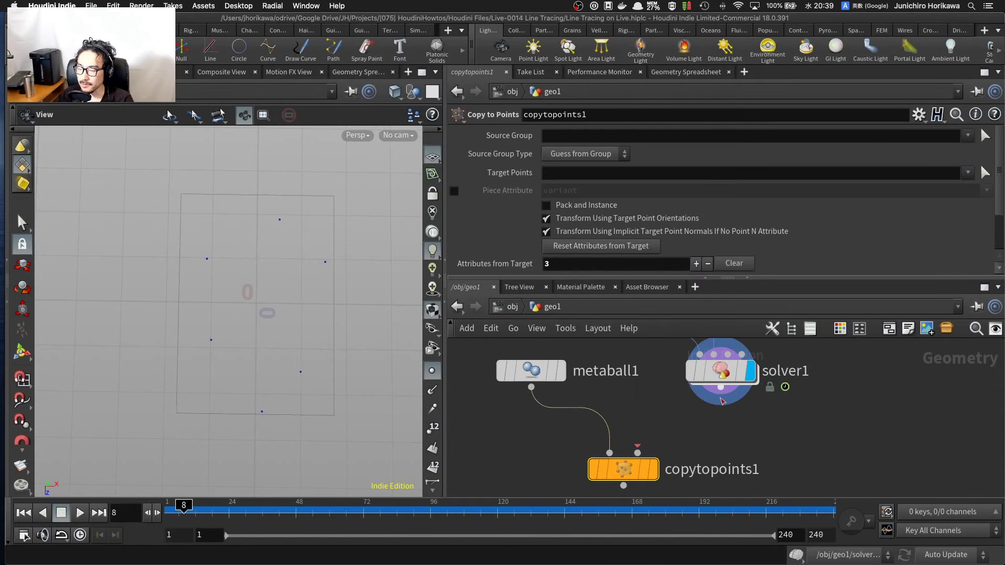
{"action": "left_click_drag", "start_coordinate": [721, 393], "coordinate": [638, 453]}
Step: Display the Copy to Points result and play the animation, stopping at frame 64
{"action": "middle_click_drag", "start_coordinate": [671, 459], "coordinate": [676, 411]}
{"action": "scroll", "coordinate": [675, 411], "scroll_direction": "up", "scroll_amount": 1}
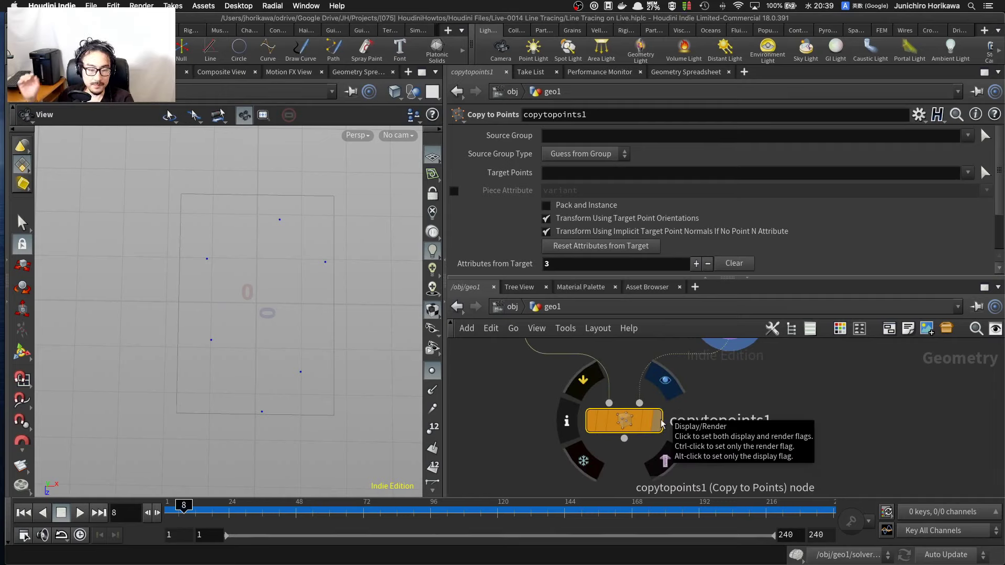
{"action": "left_click", "coordinate": [663, 424]}
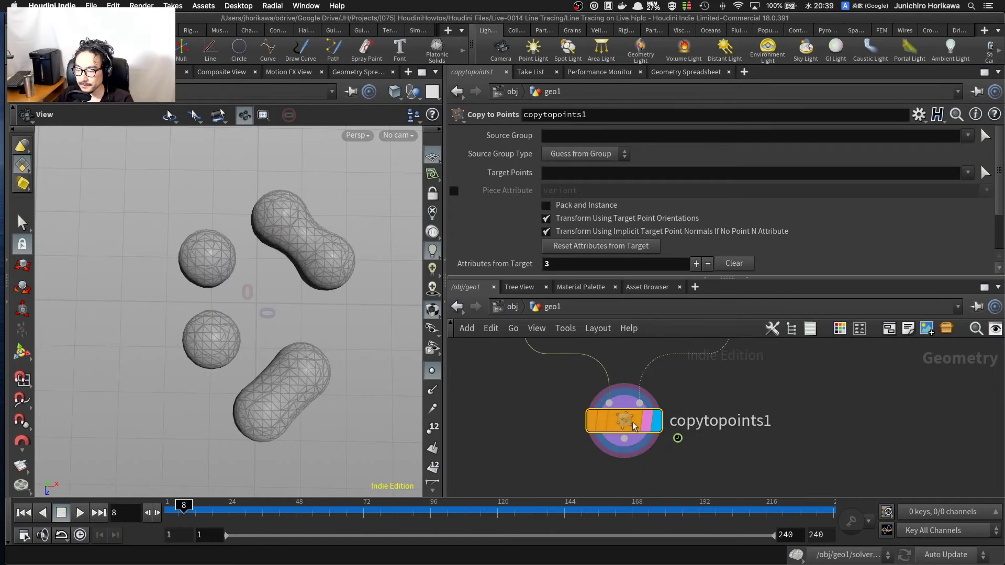
{"action": "scroll", "coordinate": [633, 426], "scroll_direction": "down", "scroll_amount": 3}
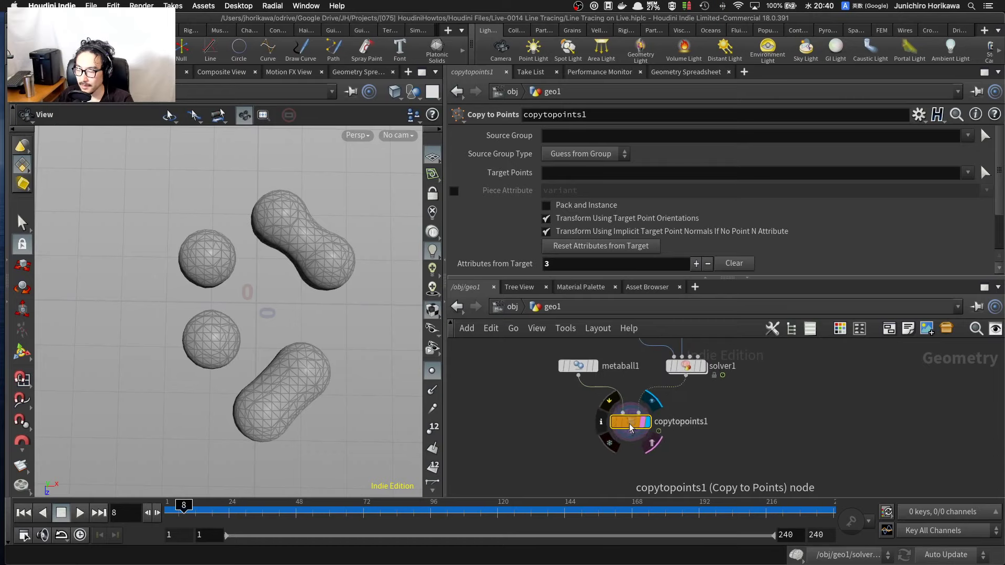
{"action": "left_click", "coordinate": [82, 514]}
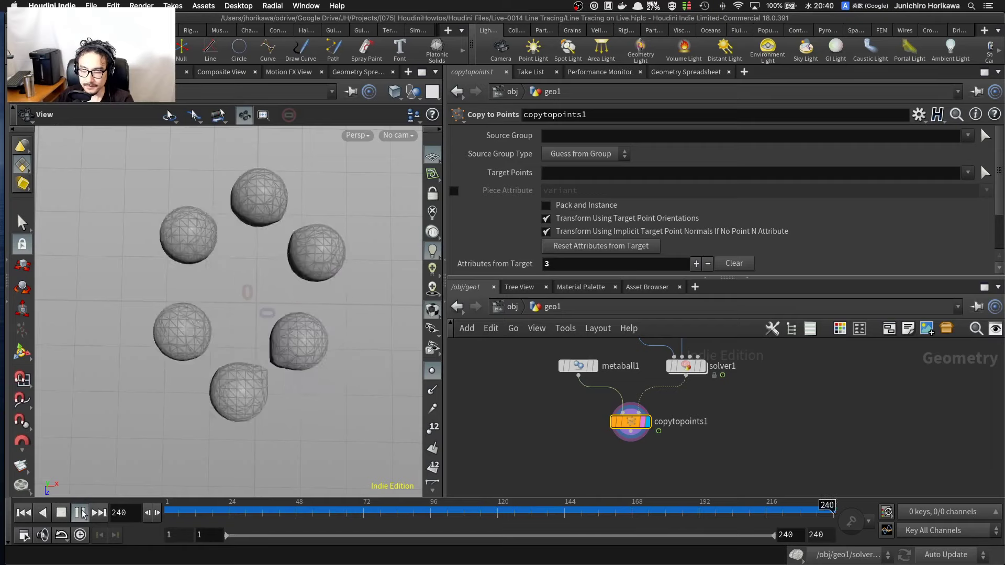
{"action": "left_click", "coordinate": [82, 514]}
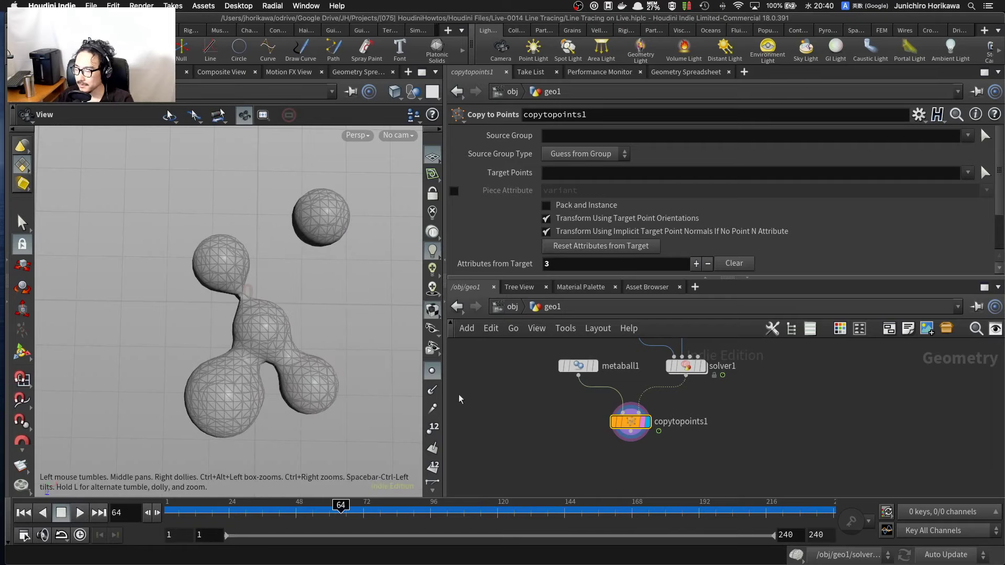
Step: Add a Convert node fed by the Copy to Points node and display its polygon result
{"action": "scroll", "coordinate": [350, 350], "scroll_direction": "up", "scroll_amount": 2}
{"action": "middle_click", "coordinate": [633, 421]}
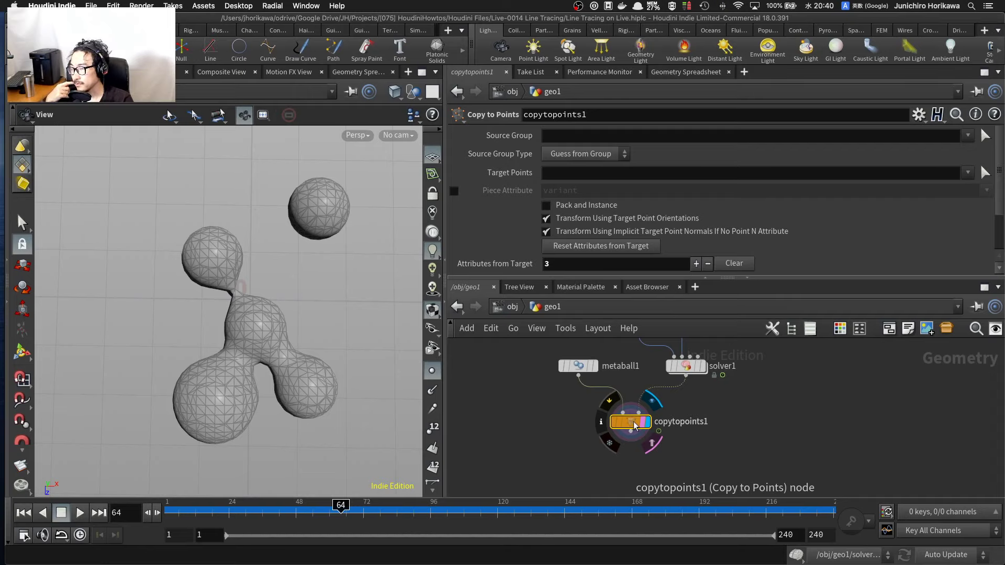
{"action": "middle_click_drag", "start_coordinate": [633, 421], "coordinate": [606, 373]}
{"action": "scroll", "coordinate": [610, 427], "scroll_direction": "up", "scroll_amount": 2}
{"action": "middle_click_drag", "start_coordinate": [609, 426], "coordinate": [620, 438]}
{"action": "scroll", "coordinate": [621, 438], "scroll_direction": "up", "scroll_amount": 1}
{"action": "key", "text": "Tab"}
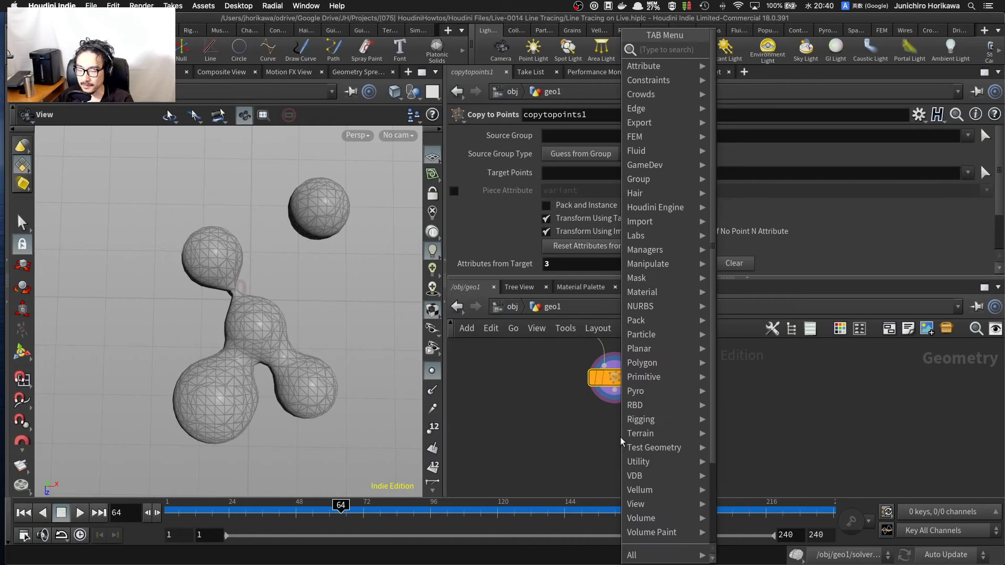
{"action": "type", "text": "po"}
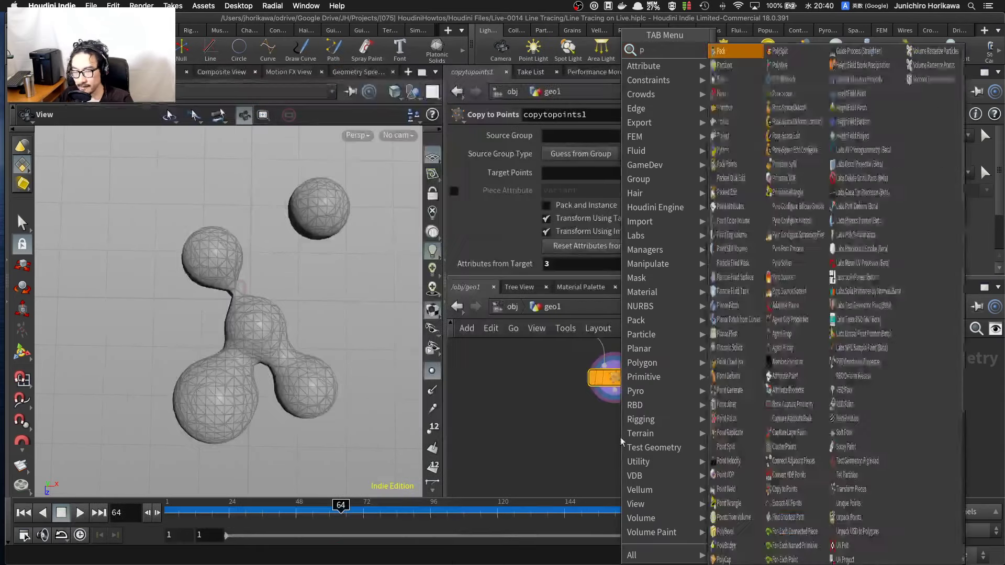
{"action": "key", "text": "BackSpace"}
{"action": "key", "text": "BackSpace"}
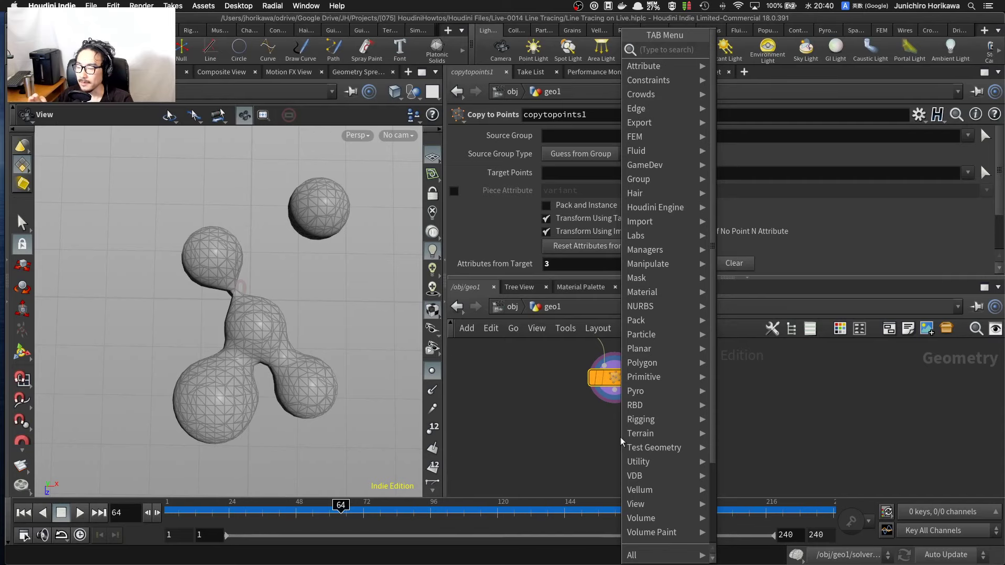
{"action": "type", "text": "conve"}
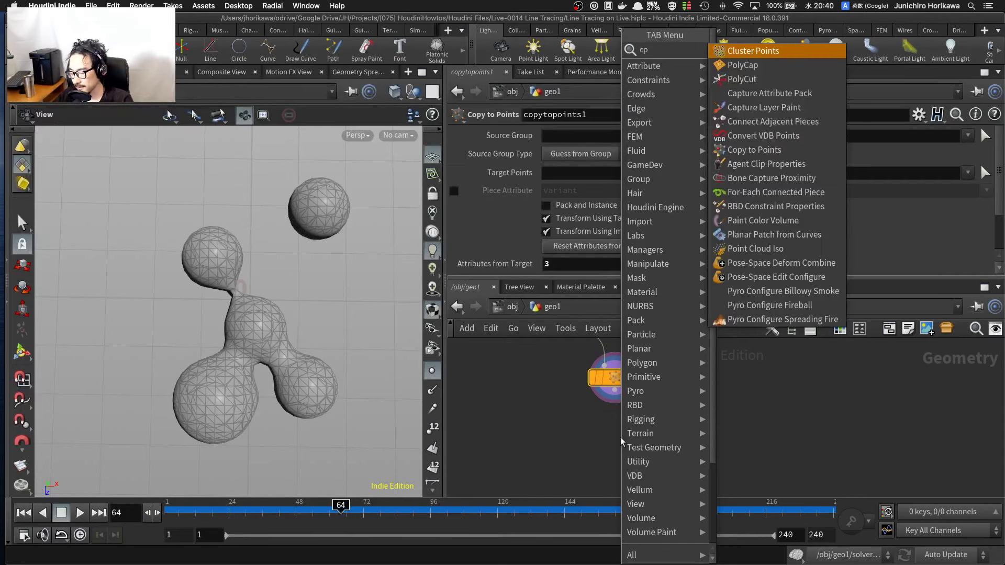
{"action": "key", "text": "Return"}
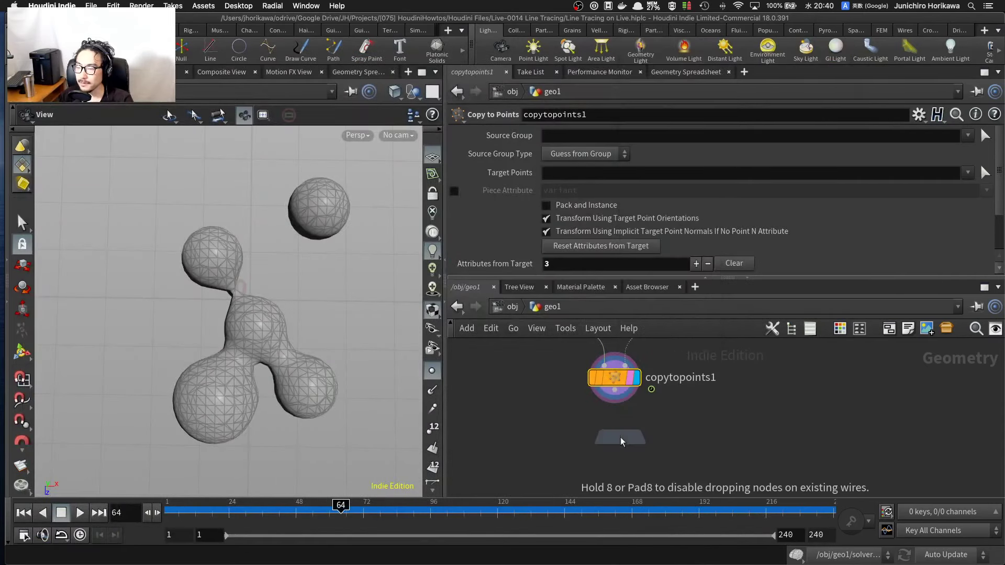
{"action": "left_click", "coordinate": [615, 439]}
{"action": "mouse_move", "coordinate": [616, 440]}
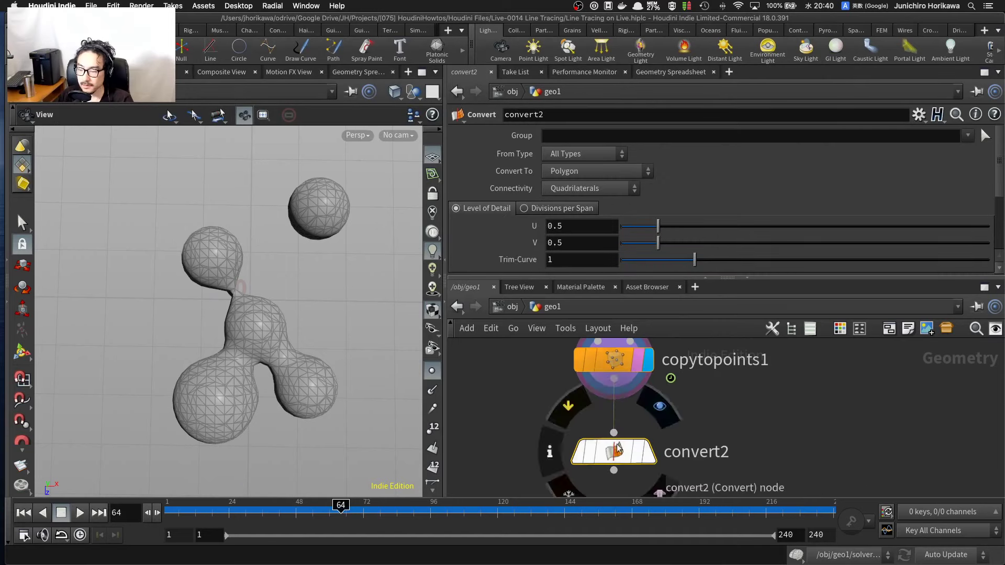
{"action": "key", "text": "r"}
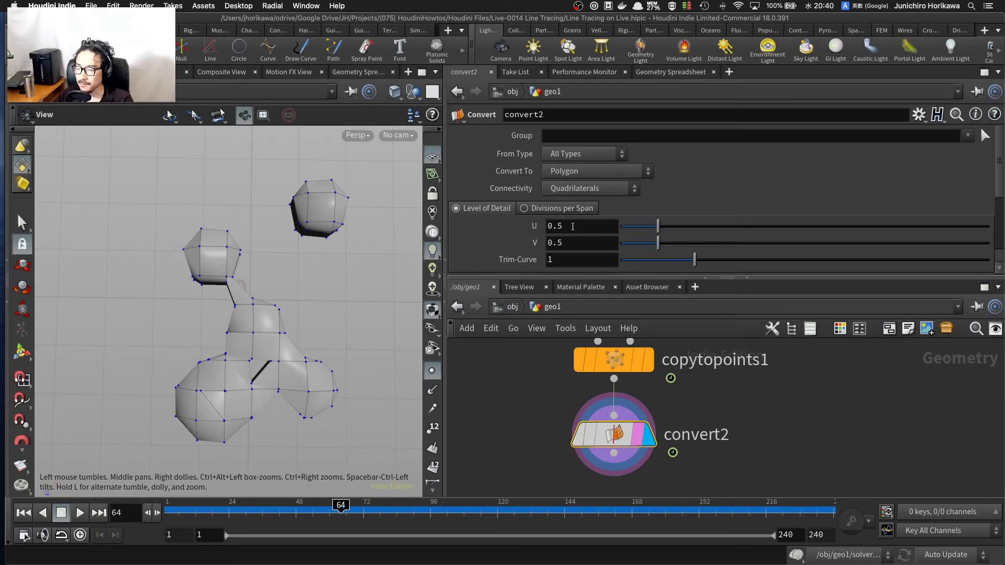
Step: Try a level of detail of 2 in both U and V on the new Convert node
{"action": "double_click", "coordinate": [573, 226]}
{"action": "type", "text": "2"}
{"action": "key", "text": "Return"}
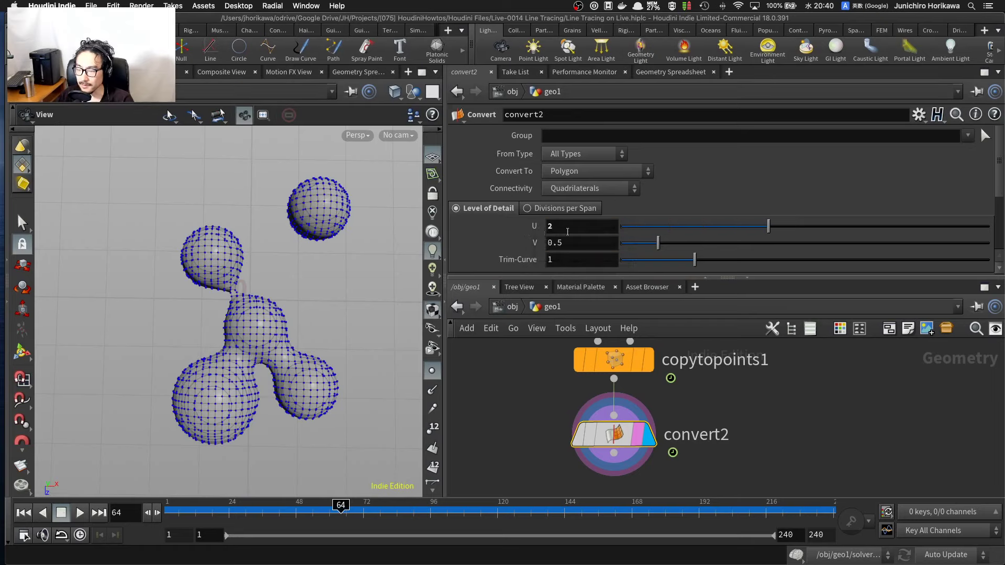
{"action": "double_click", "coordinate": [567, 243]}
{"action": "type", "text": "2"}
{"action": "key", "text": "Return"}
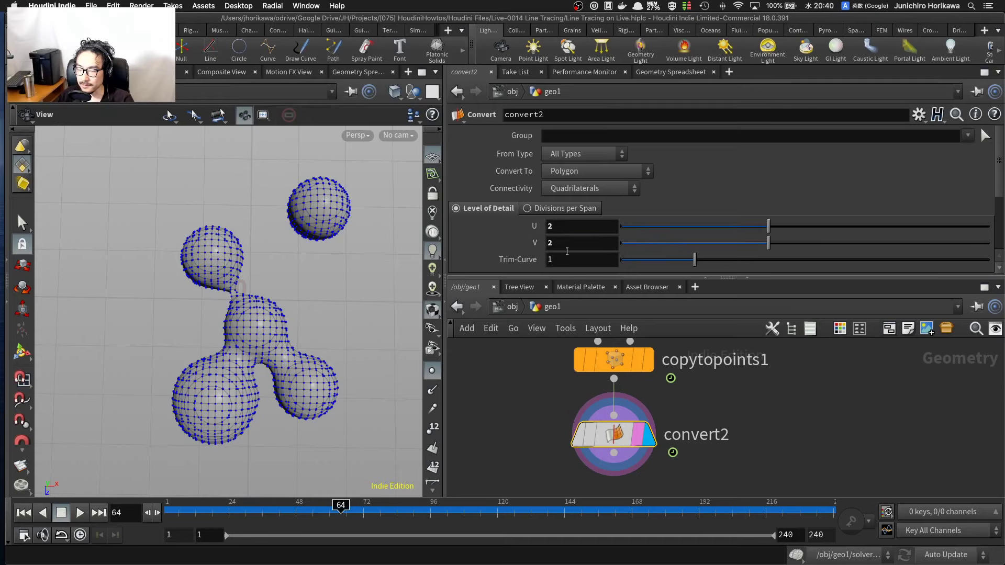
Step: Set the Convert node's U and V level of detail to 1
{"action": "double_click", "coordinate": [573, 226]}
{"action": "type", "text": "1"}
{"action": "key", "text": "Return"}
{"action": "double_click", "coordinate": [567, 242]}
{"action": "type", "text": "1"}
{"action": "key", "text": "Return"}
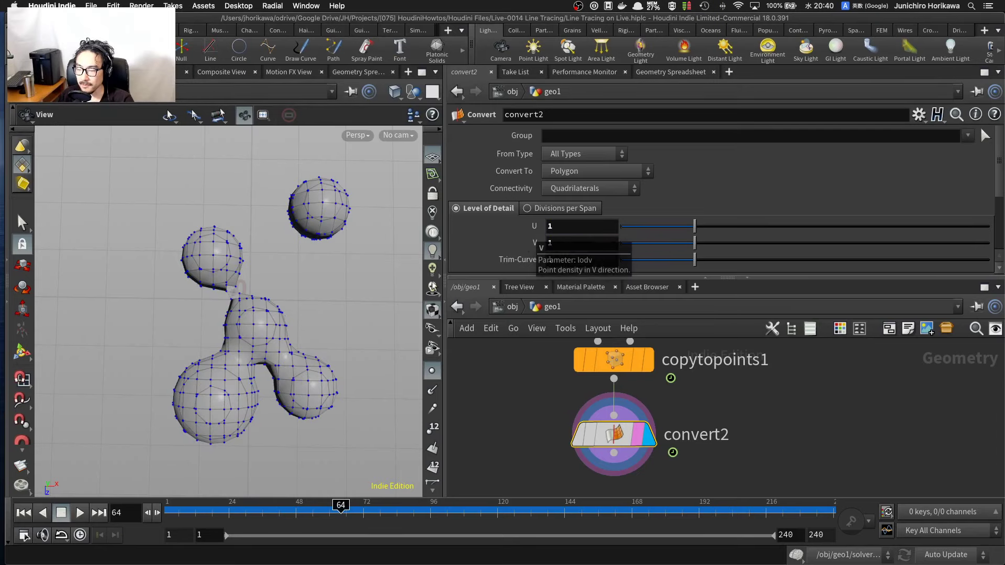
Step: Check the converted metaball mesh from slightly different angles and save the scene
{"action": "left_click_drag", "start_coordinate": [260, 269], "coordinate": [258, 279]}
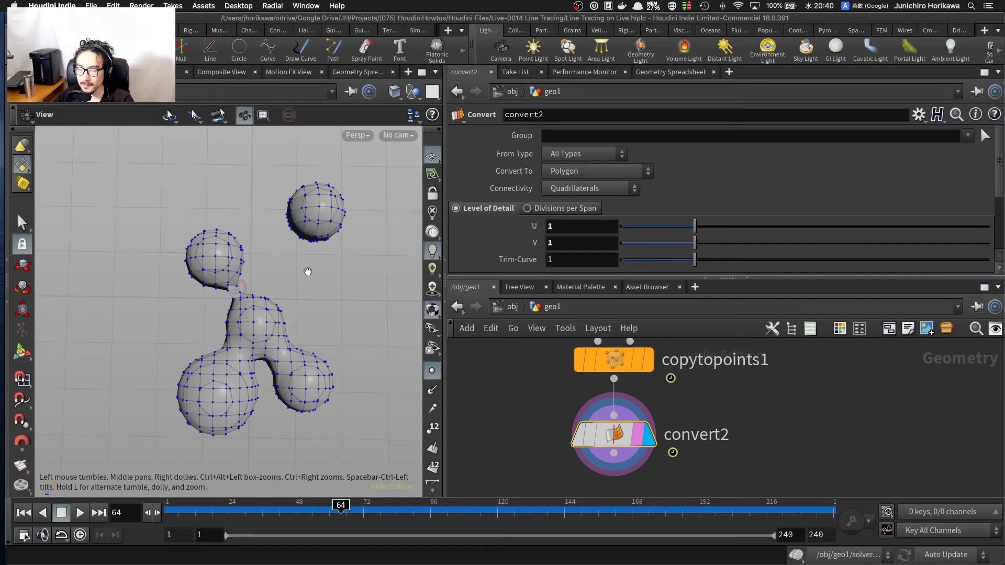
{"action": "right_click_drag", "start_coordinate": [286, 306], "coordinate": [304, 304]}
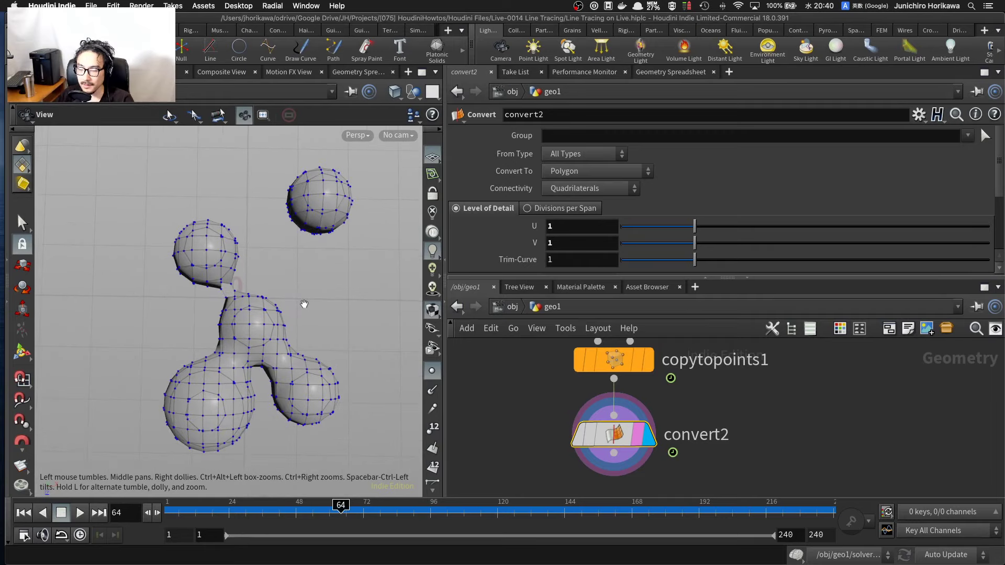
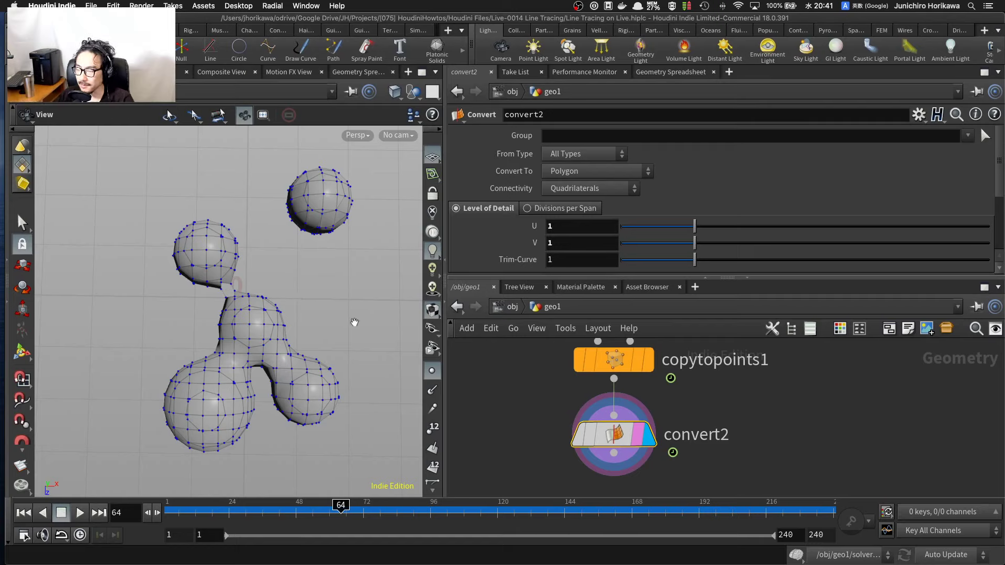
{"action": "left_click_drag", "start_coordinate": [354, 322], "coordinate": [290, 353]}
{"action": "scroll", "coordinate": [485, 399], "scroll_direction": "down", "scroll_amount": 4}
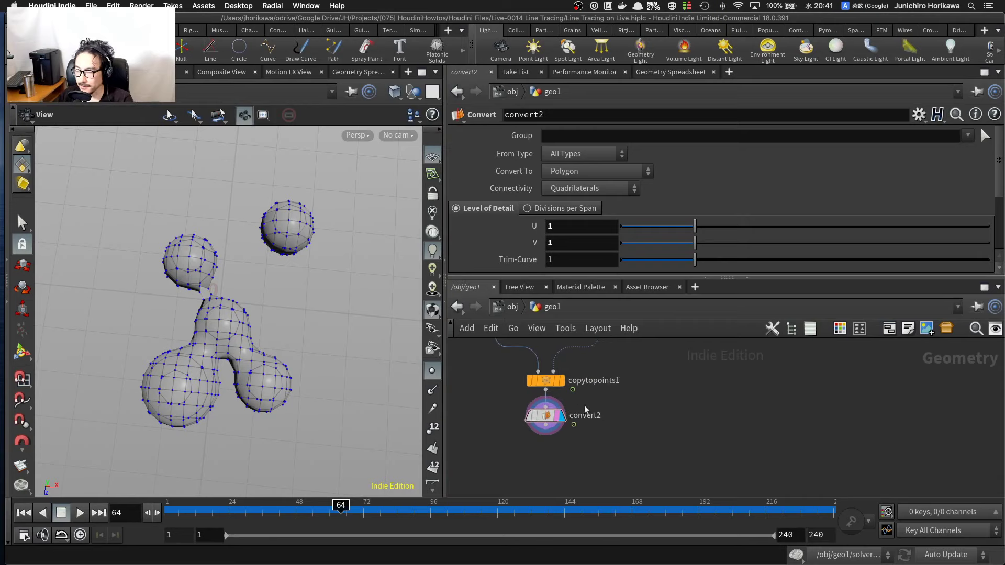
{"action": "key", "text": "super+s"}
{"action": "scroll", "coordinate": [645, 390], "scroll_direction": "down", "scroll_amount": 5}
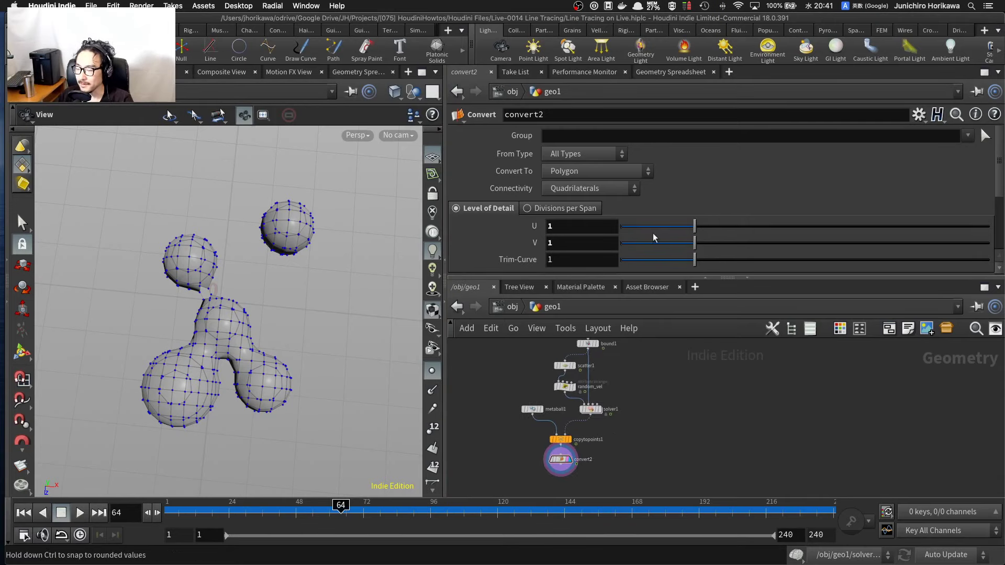
Step: Try raising the Convert node's U level of detail to about 1.93, undo it and save the scene again
{"action": "left_click_drag", "start_coordinate": [734, 228], "coordinate": [769, 227]}
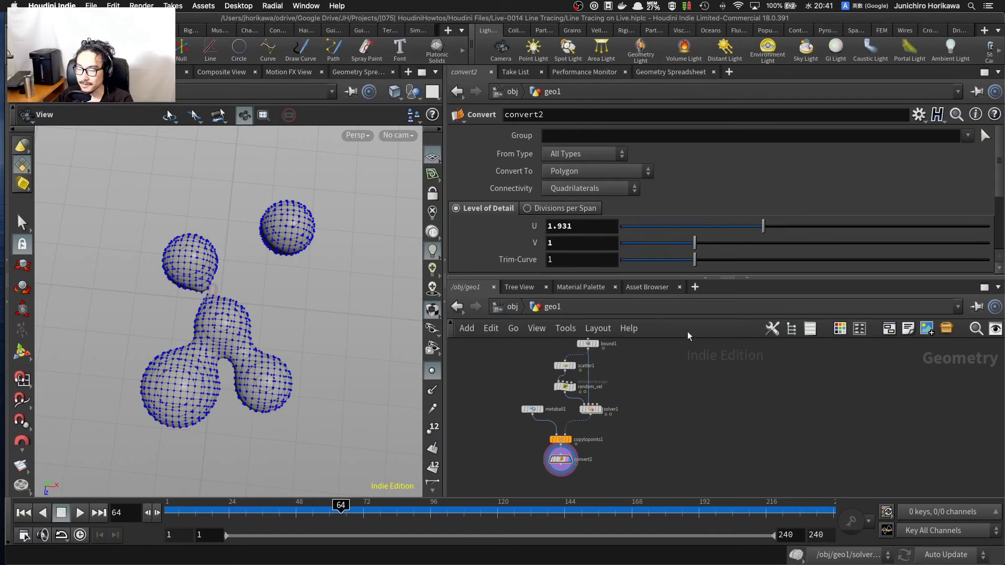
{"action": "key", "text": "super+z"}
{"action": "key", "text": "super+s"}
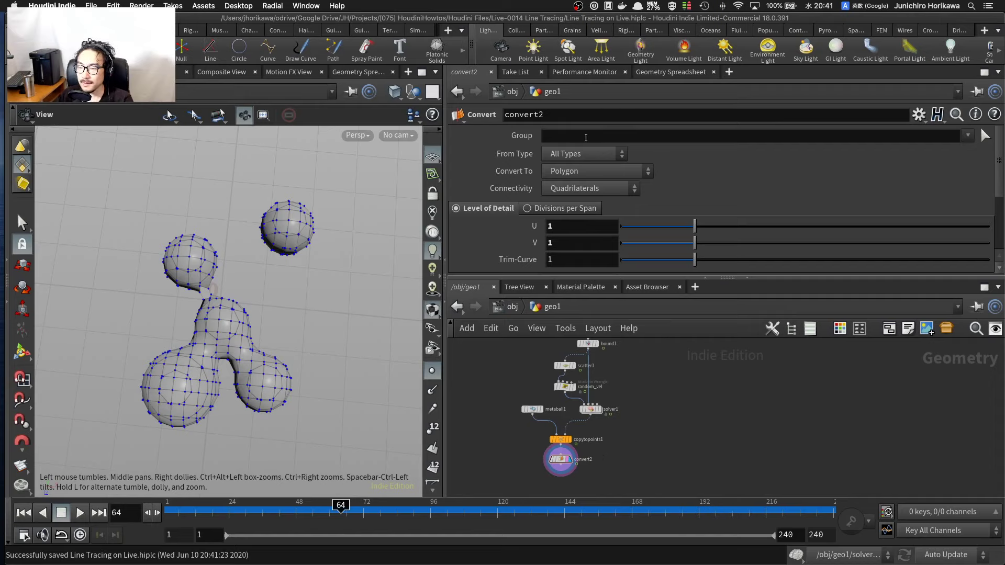
Step: Show the bound1 node as a template so its bounding outline overlays the converted metaballs
{"action": "middle_click_drag", "start_coordinate": [633, 409], "coordinate": [602, 419]}
{"action": "scroll", "coordinate": [601, 420], "scroll_direction": "down", "scroll_amount": 1}
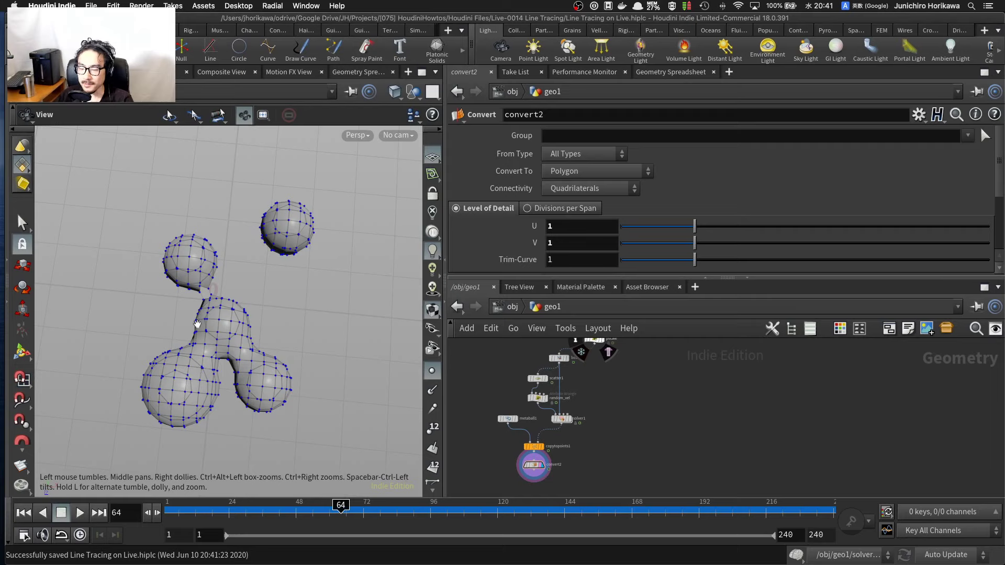
{"action": "scroll", "coordinate": [598, 445], "scroll_direction": "up", "scroll_amount": 5}
{"action": "scroll", "coordinate": [572, 473], "scroll_direction": "down", "scroll_amount": 4}
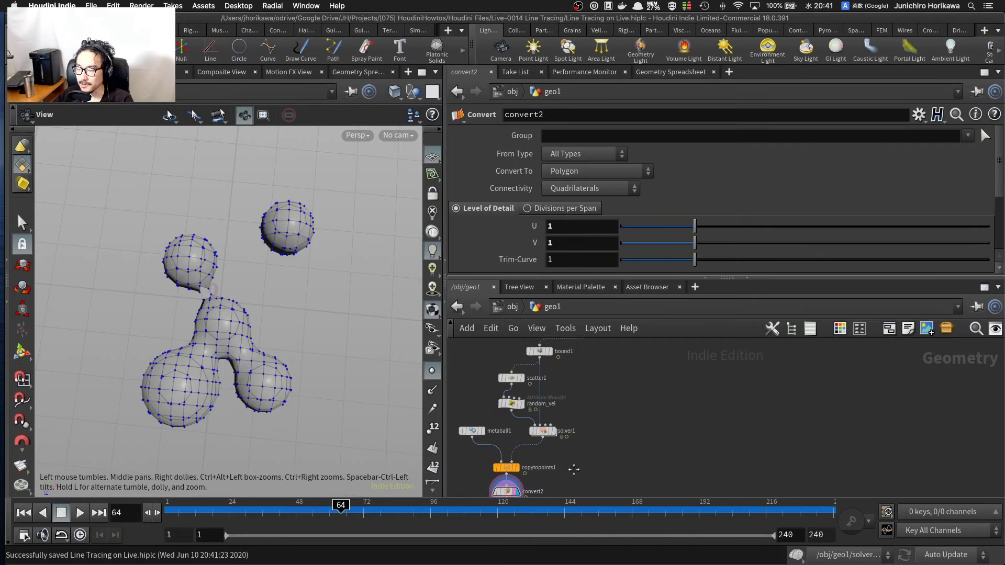
{"action": "middle_click_drag", "start_coordinate": [573, 469], "coordinate": [577, 481]}
{"action": "left_click", "coordinate": [551, 361]}
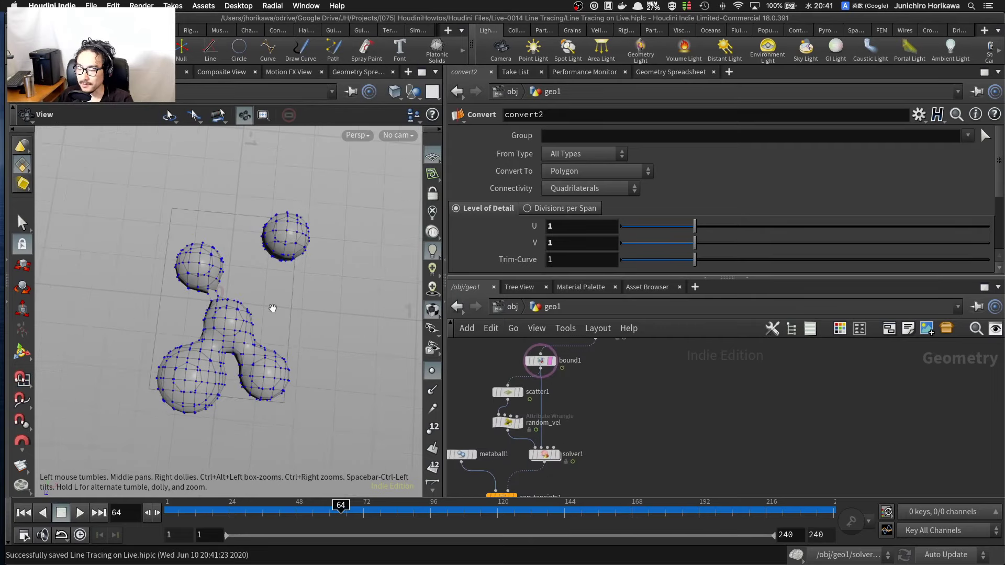
{"action": "left_click_drag", "start_coordinate": [282, 333], "coordinate": [291, 351]}
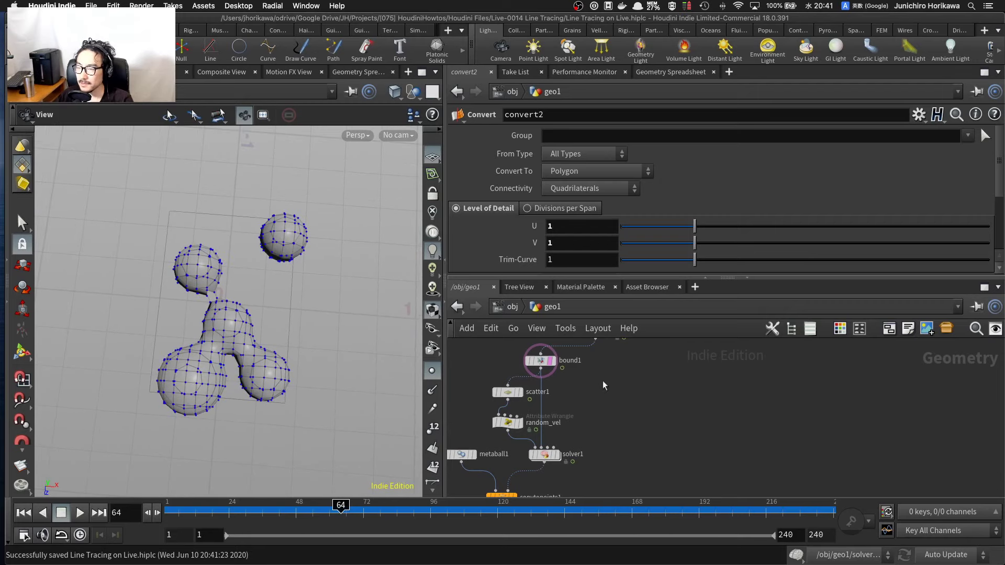
Step: Add a Point Wrangle node to the network, below the convert2 node
{"action": "middle_click_drag", "start_coordinate": [602, 382], "coordinate": [604, 351]}
{"action": "scroll", "coordinate": [604, 446], "scroll_direction": "down", "scroll_amount": 3}
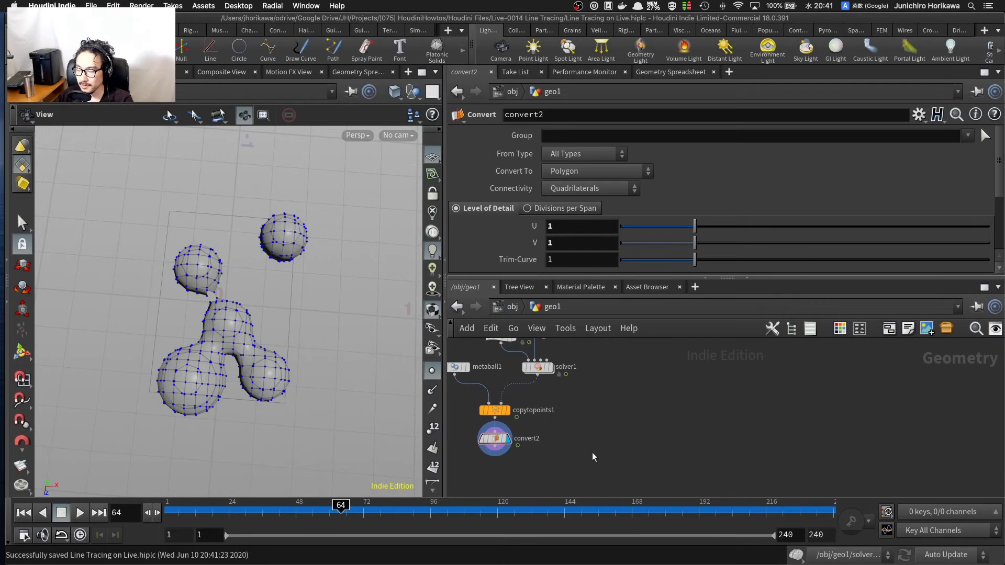
{"action": "key", "text": "Tab"}
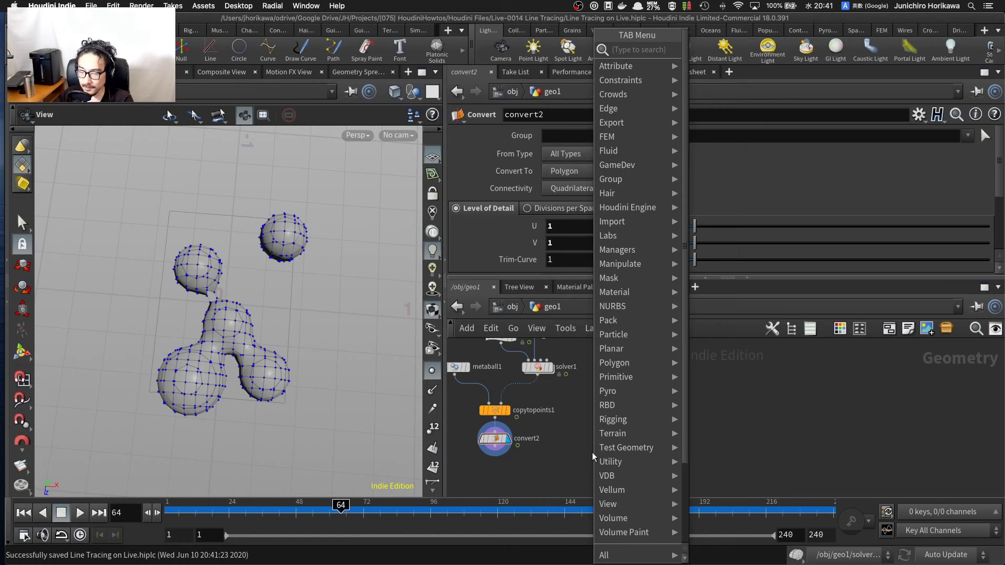
{"action": "type", "text": "pointw"}
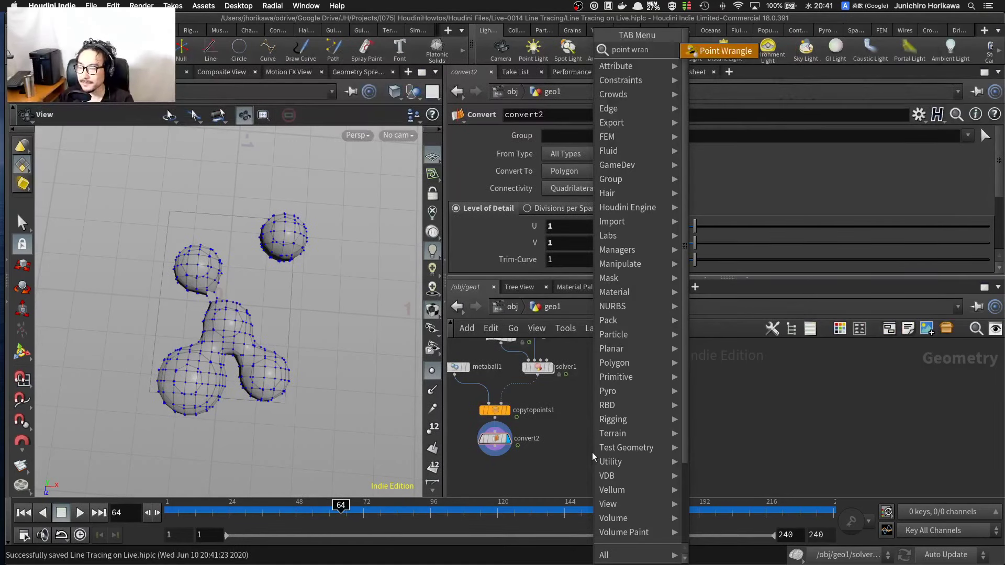
{"action": "key", "text": "Return"}
{"action": "left_click", "coordinate": [592, 468]}
{"action": "scroll", "coordinate": [571, 470], "scroll_direction": "up", "scroll_amount": 5}
{"action": "scroll", "coordinate": [559, 435], "scroll_direction": "down", "scroll_amount": 5}
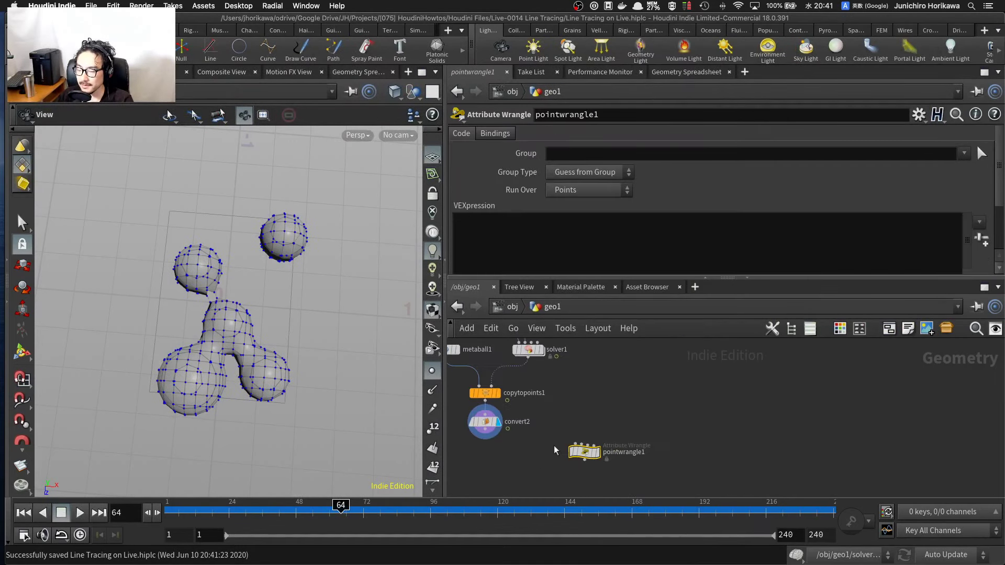
Step: Wire the convert2 output into the second input of the new point wrangle
{"action": "scroll", "coordinate": [555, 446], "scroll_direction": "up", "scroll_amount": 1}
{"action": "middle_click_drag", "start_coordinate": [545, 451], "coordinate": [576, 423]}
{"action": "scroll", "coordinate": [571, 422], "scroll_direction": "up", "scroll_amount": 1}
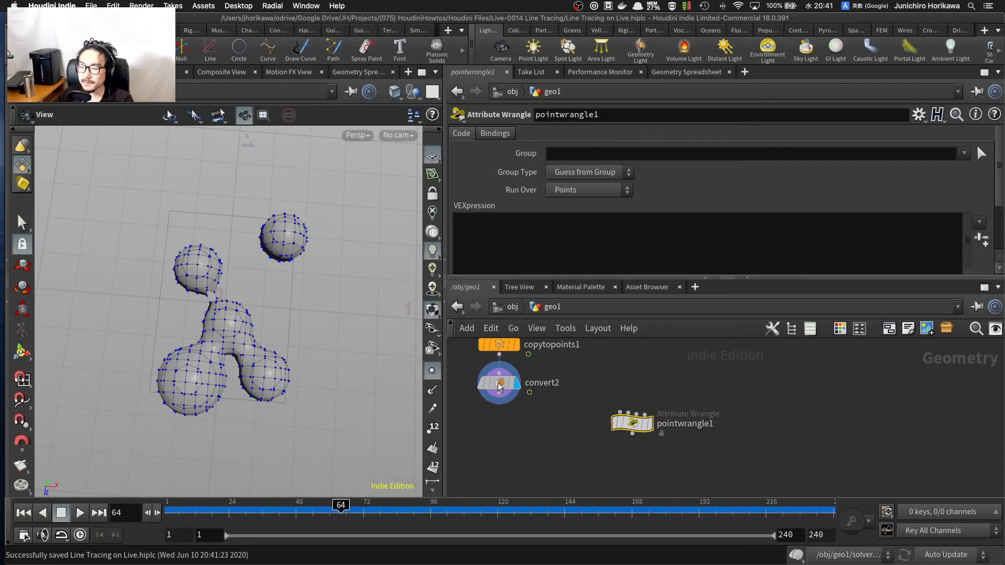
{"action": "left_click_drag", "start_coordinate": [500, 385], "coordinate": [629, 419]}
{"action": "scroll", "coordinate": [639, 426], "scroll_direction": "down", "scroll_amount": 5}
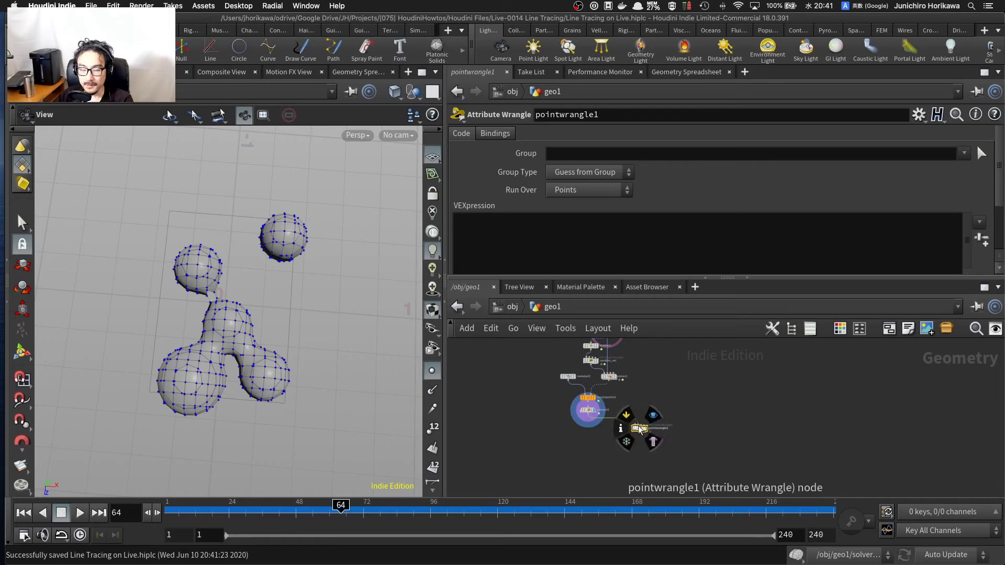
Step: Display the pscale wrangle node and examine its point grid in the viewport along with its VEX expression
{"action": "scroll", "coordinate": [632, 376], "scroll_direction": "up", "scroll_amount": 5}
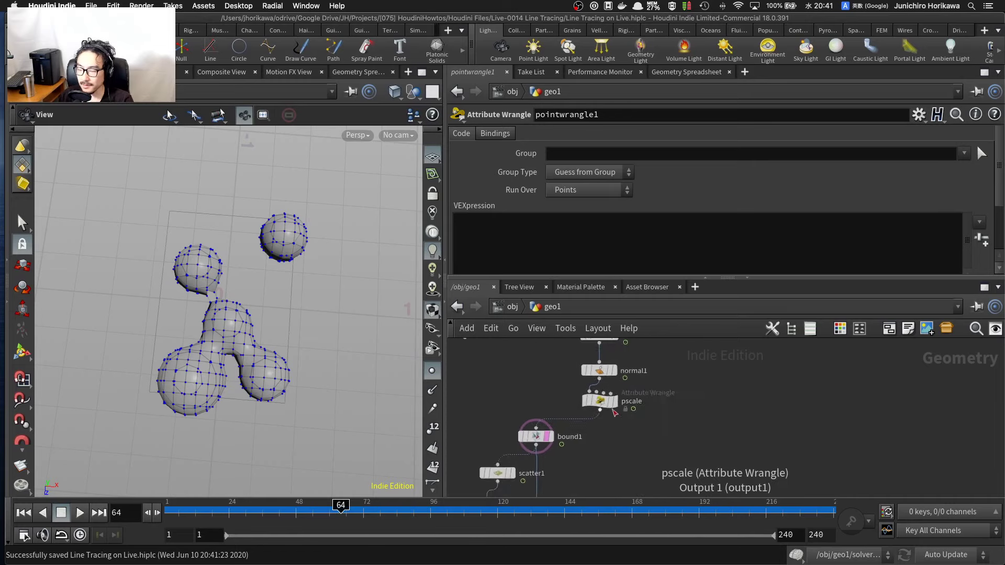
{"action": "left_click", "coordinate": [600, 401]}
{"action": "left_click", "coordinate": [613, 401]}
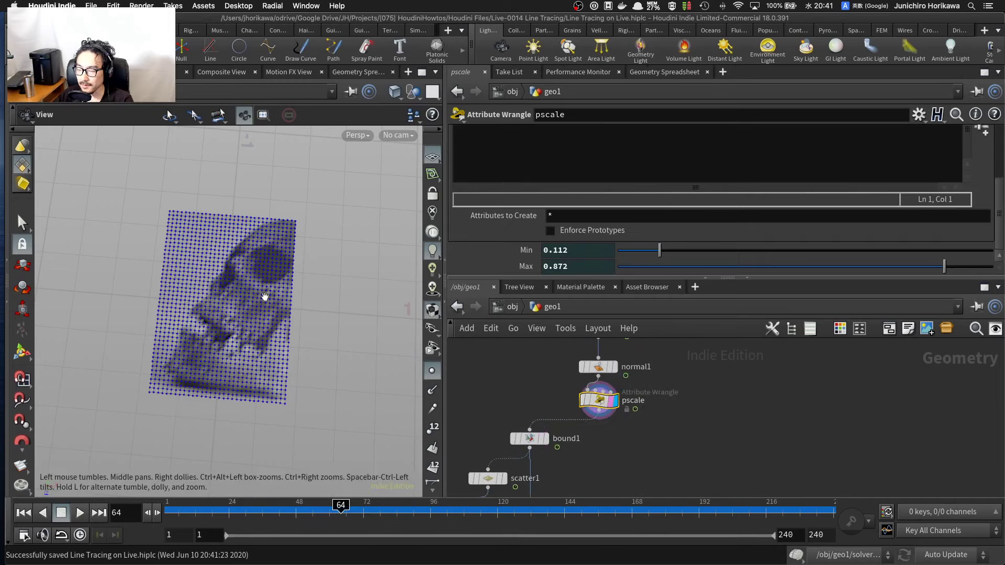
{"action": "scroll", "coordinate": [262, 291], "scroll_direction": "up", "scroll_amount": 3}
{"action": "scroll", "coordinate": [638, 414], "scroll_direction": "up", "scroll_amount": 4}
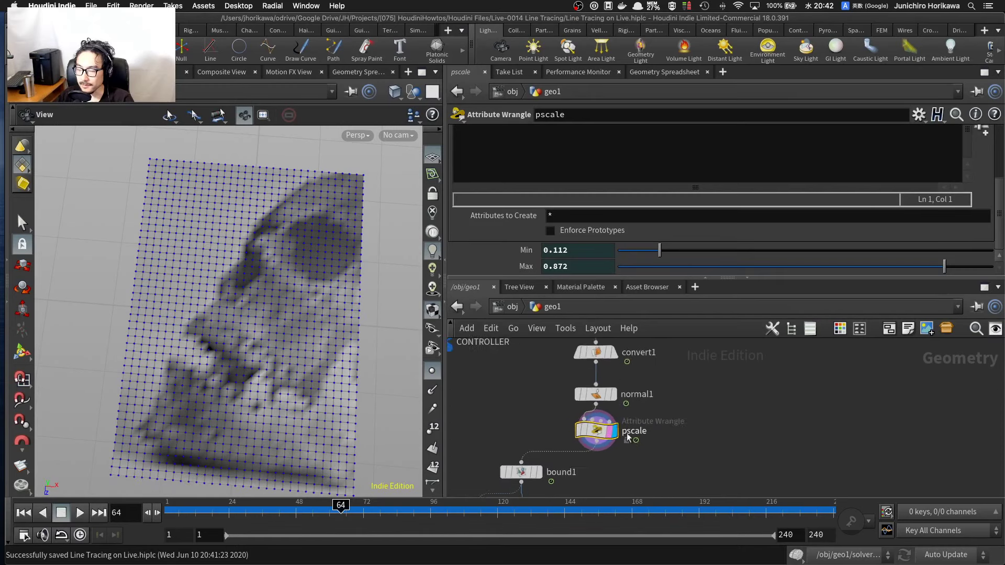
{"action": "scroll", "coordinate": [879, 205], "scroll_direction": "up", "scroll_amount": 5}
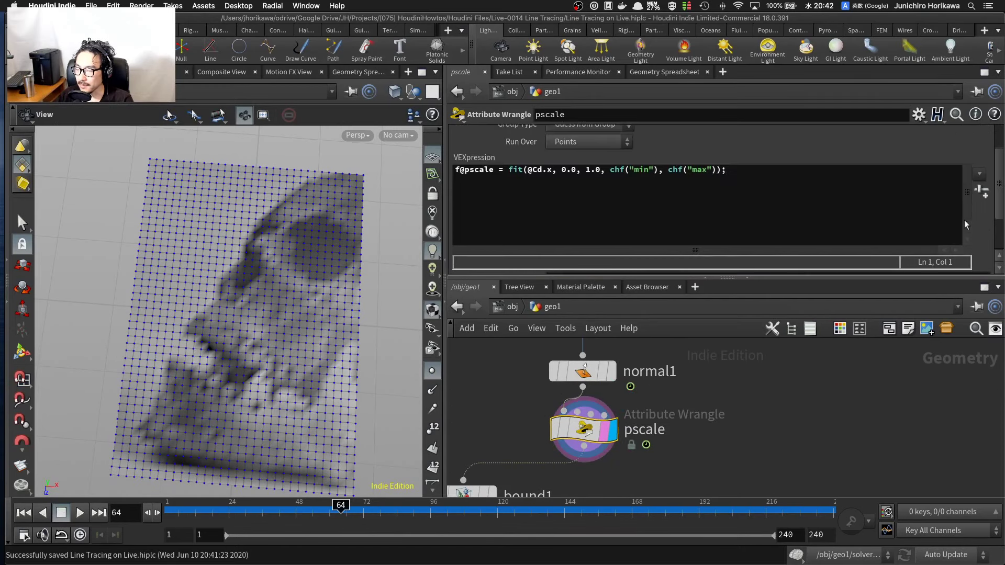
{"action": "middle_click_drag", "start_coordinate": [635, 415], "coordinate": [622, 362]}
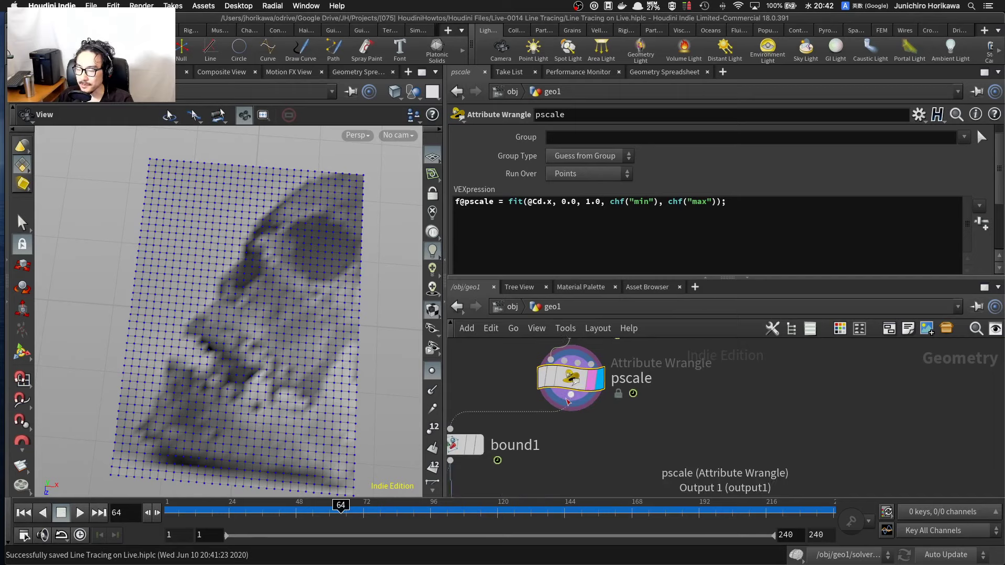
Step: Wire the pscale output into the first input of the new point wrangle
{"action": "left_click", "coordinate": [571, 393]}
{"action": "scroll", "coordinate": [674, 367], "scroll_direction": "down", "scroll_amount": 6}
{"action": "scroll", "coordinate": [675, 437], "scroll_direction": "up", "scroll_amount": 5}
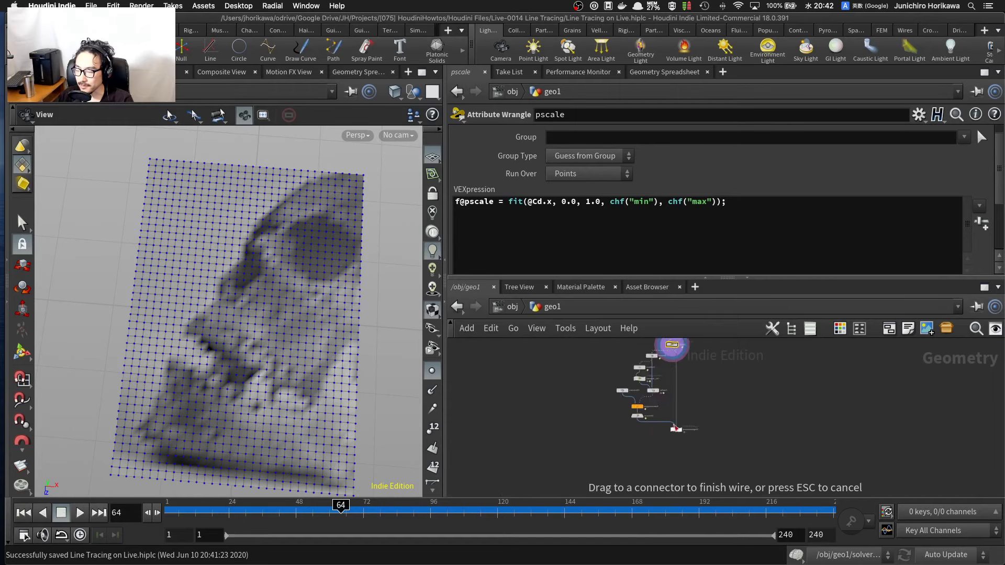
{"action": "left_click", "coordinate": [663, 435]}
{"action": "scroll", "coordinate": [672, 441], "scroll_direction": "up", "scroll_amount": 5}
{"action": "left_click_drag", "start_coordinate": [673, 441], "coordinate": [646, 441]}
{"action": "scroll", "coordinate": [655, 438], "scroll_direction": "up", "scroll_amount": 4}
{"action": "scroll", "coordinate": [646, 441], "scroll_direction": "up", "scroll_amount": 2}
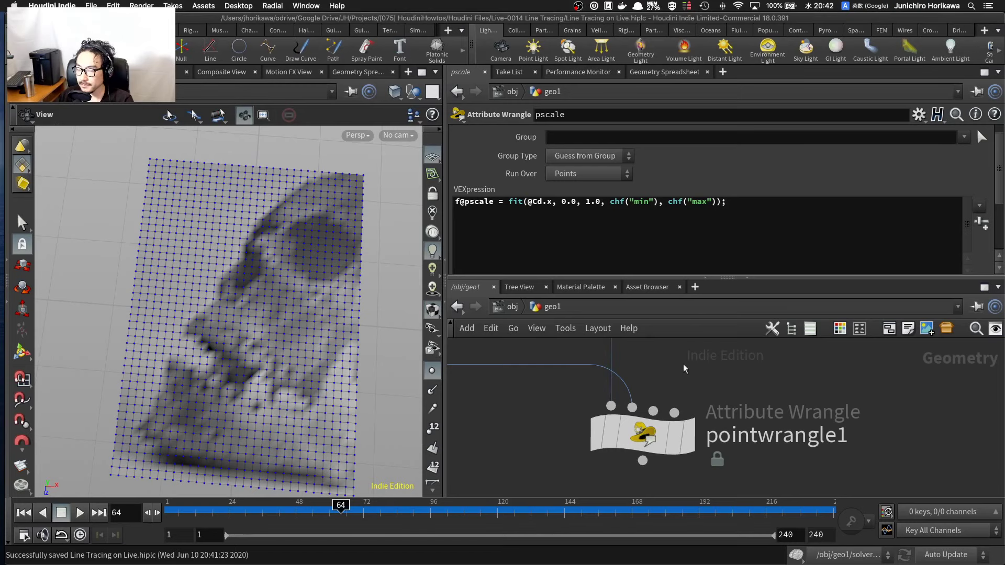
Step: Display the new point wrangle and rename it diagonal_lines
{"action": "mouse_move", "coordinate": [690, 455]}
{"action": "double_click", "coordinate": [652, 436]}
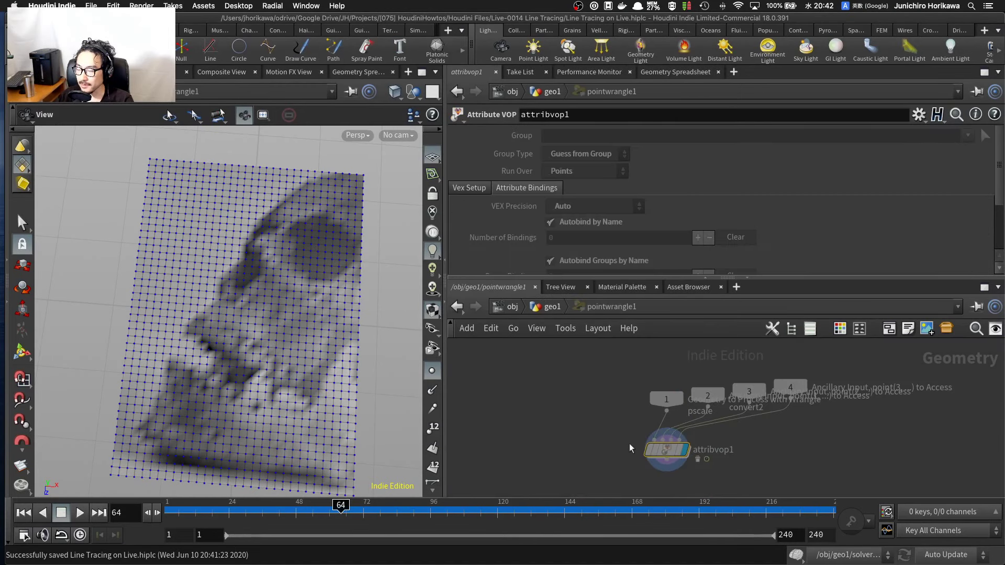
{"action": "left_click", "coordinate": [535, 309]}
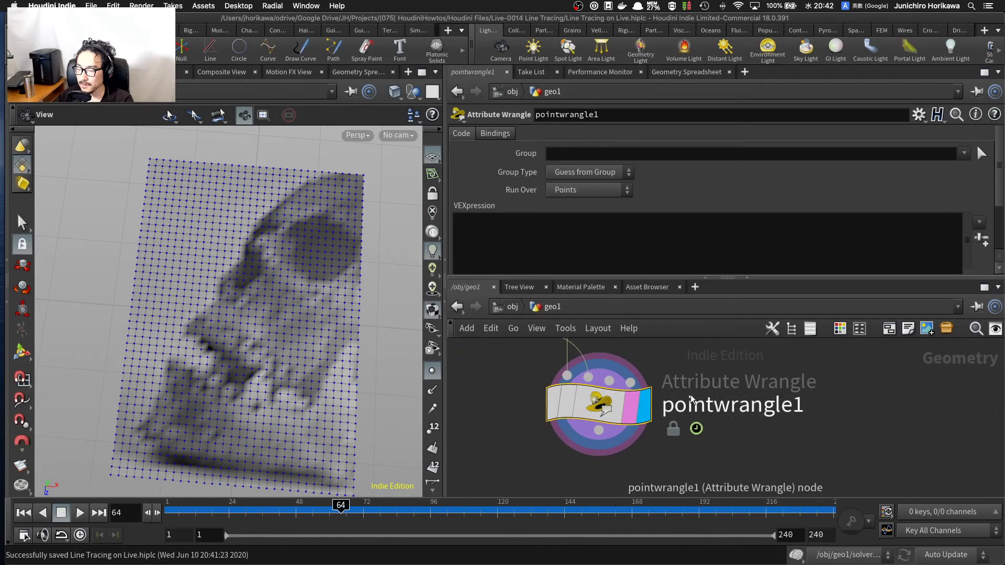
{"action": "double_click", "coordinate": [691, 403]}
{"action": "type", "text": "diog"}
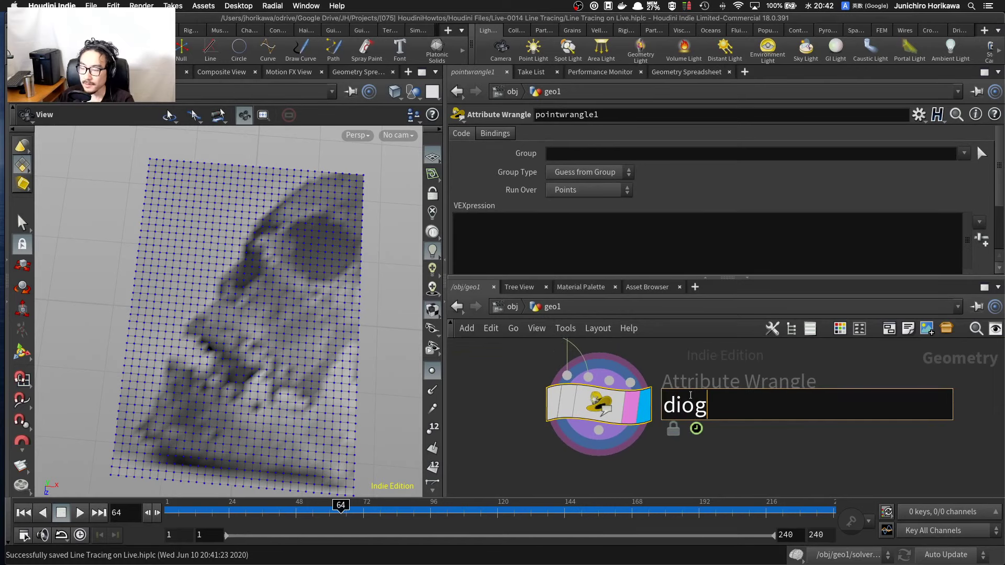
{"action": "key", "text": "BackSpace"}
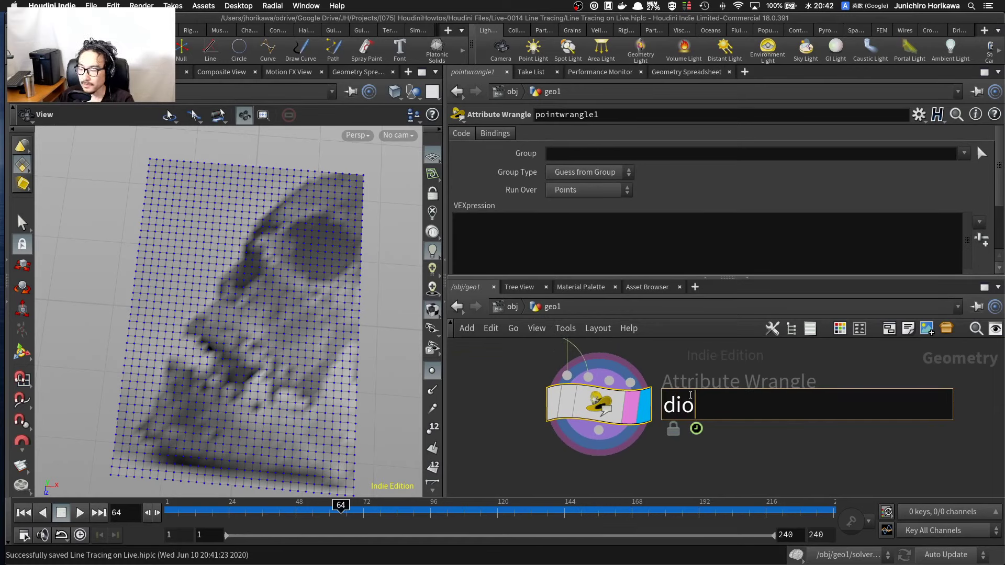
{"action": "key", "text": "BackSpace"}
{"action": "type", "text": "agonal"}
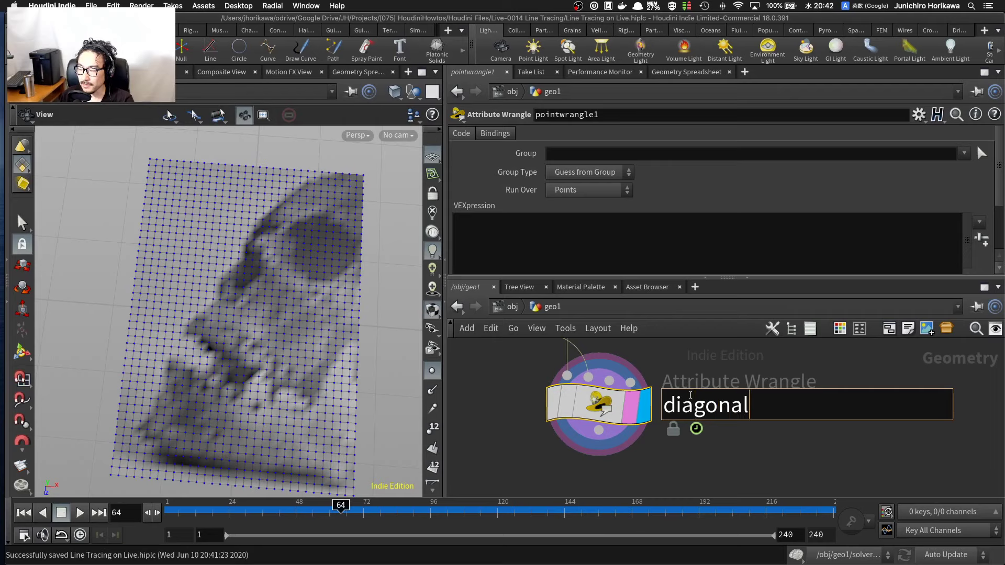
{"action": "type", "text": "_lines"}
{"action": "key", "text": "Return"}
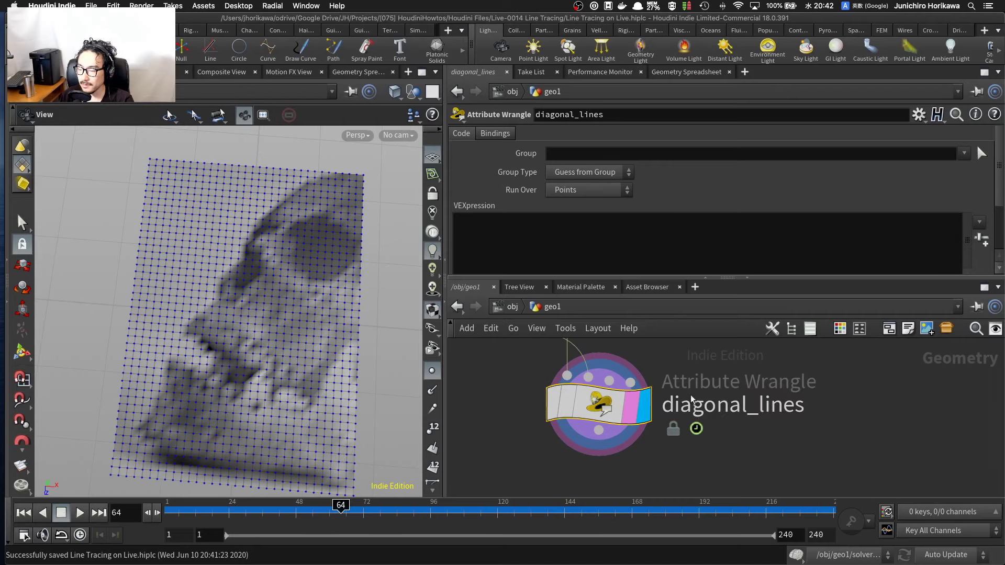
Step: Examine the skull image's point grid in the viewport and how the diagonal_lines node sits in the network
{"action": "left_click", "coordinate": [577, 245]}
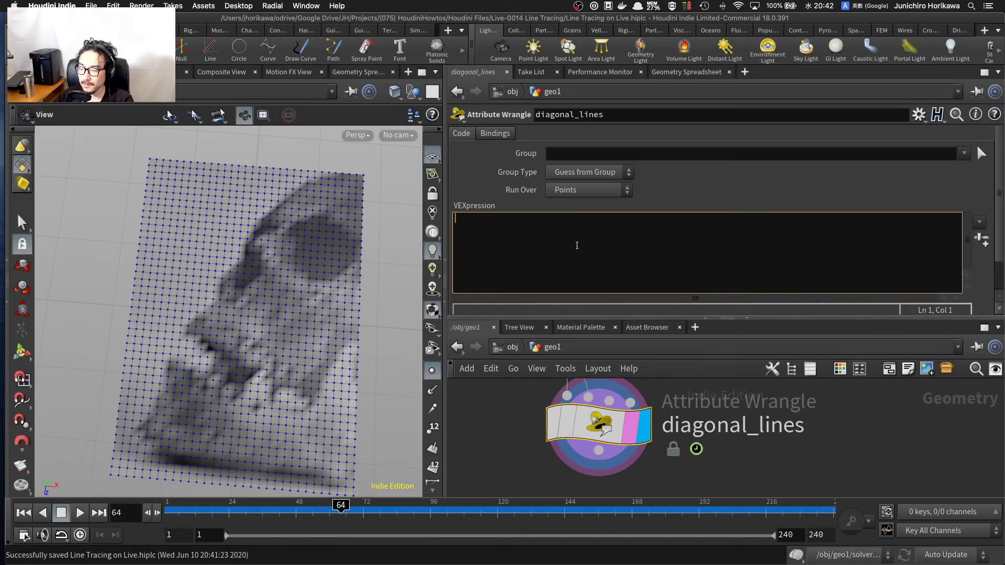
{"action": "scroll", "coordinate": [283, 263], "scroll_direction": "down", "scroll_amount": 5}
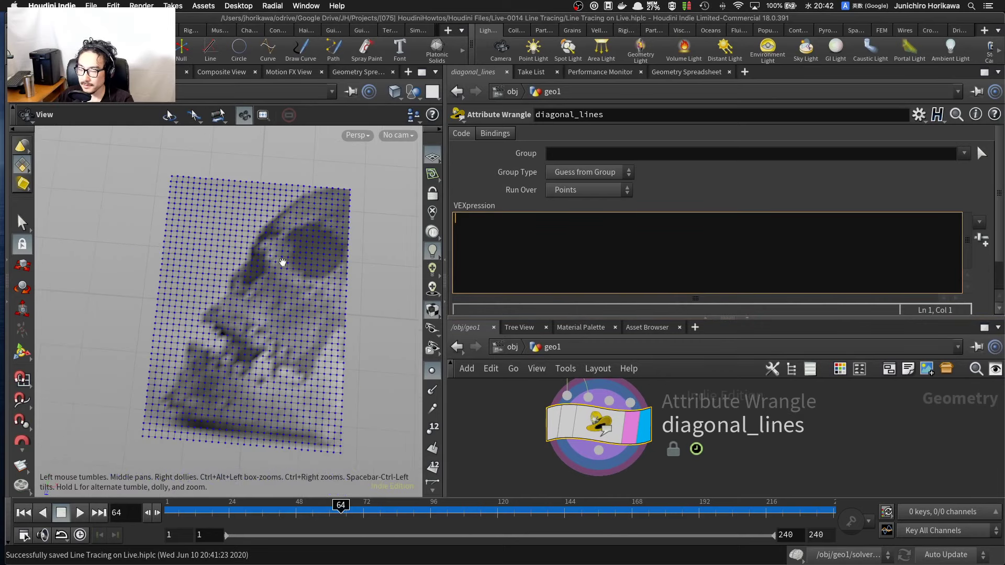
{"action": "middle_click_drag", "start_coordinate": [336, 262], "coordinate": [282, 258]}
{"action": "mouse_move", "coordinate": [285, 260]}
{"action": "left_mouse_down"}
{"action": "mouse_move", "coordinate": [299, 267]}
{"action": "mouse_move", "coordinate": [291, 262]}
{"action": "left_mouse_up"}
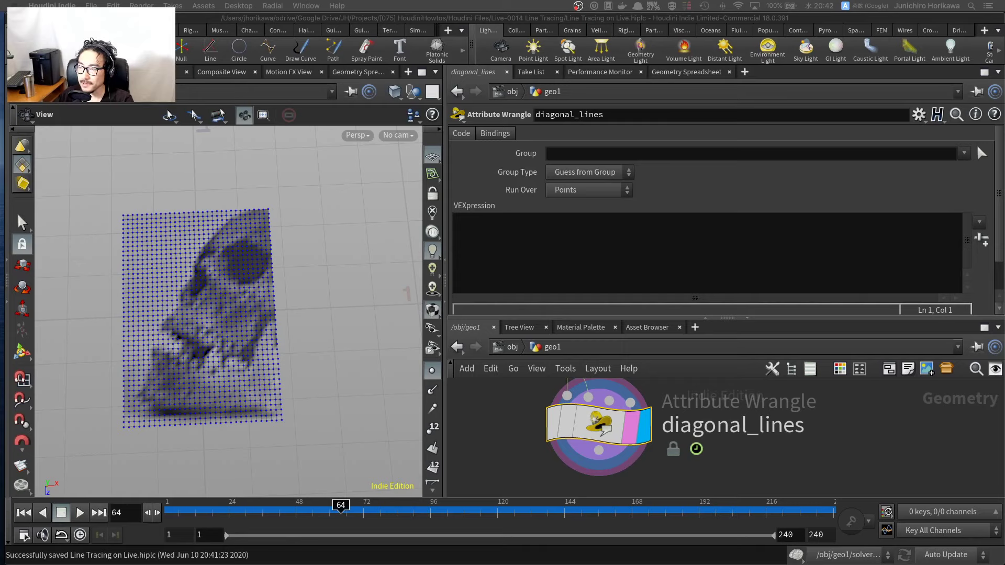
{"action": "scroll", "coordinate": [504, 427], "scroll_direction": "down", "scroll_amount": 5}
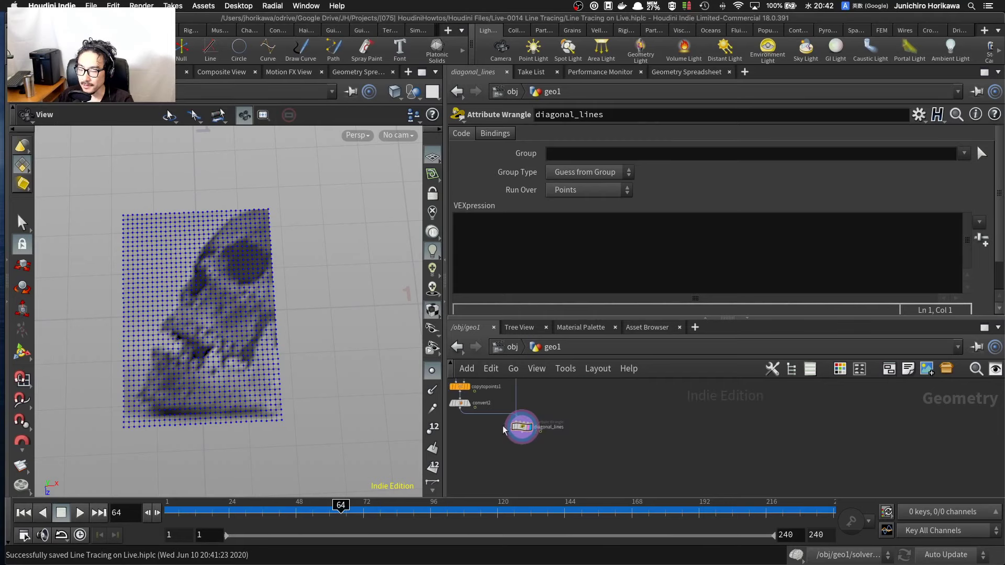
{"action": "middle_click_drag", "start_coordinate": [483, 450], "coordinate": [544, 463]}
{"action": "scroll", "coordinate": [520, 433], "scroll_direction": "up", "scroll_amount": 1}
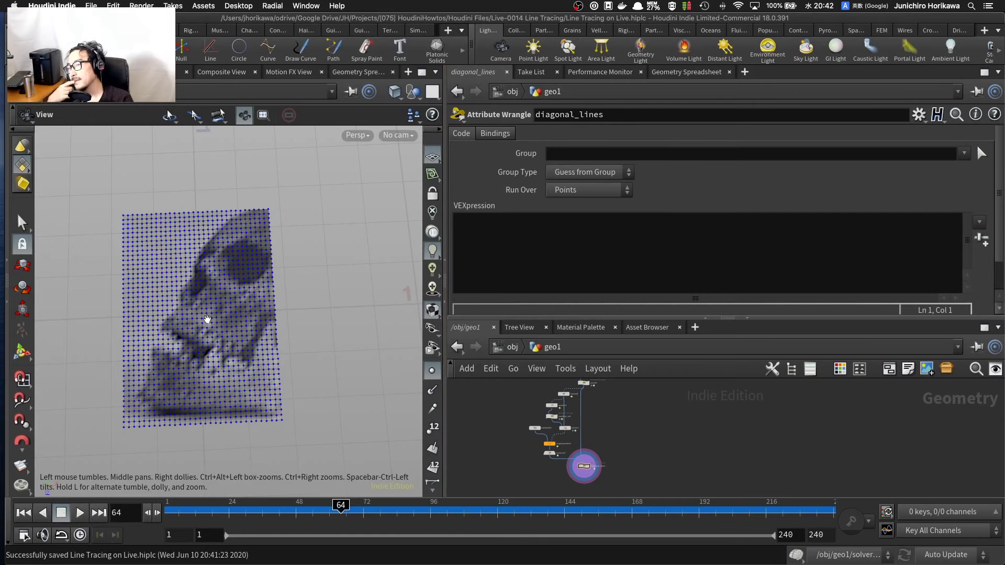
{"action": "left_click", "coordinate": [517, 280]}
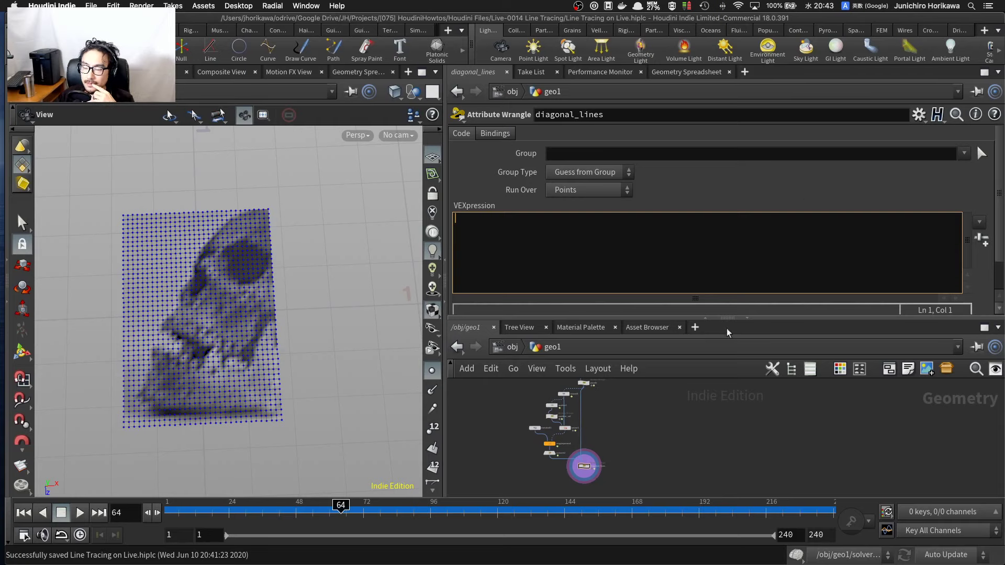
Step: Set the diagonal_lines wrangle to run over Primitives
{"action": "scroll", "coordinate": [585, 460], "scroll_direction": "up", "scroll_amount": 5}
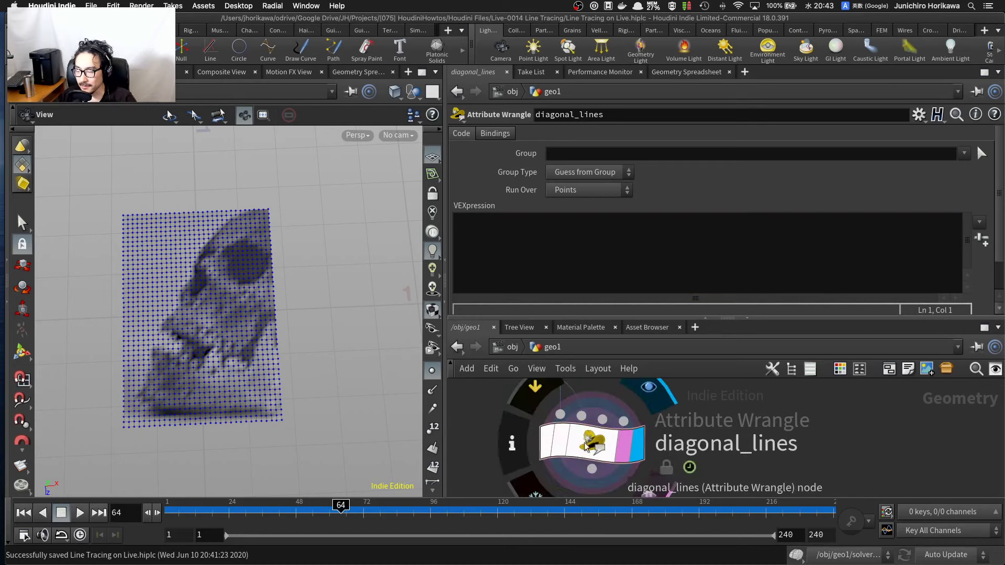
{"action": "left_click_drag", "start_coordinate": [585, 445], "coordinate": [582, 444]}
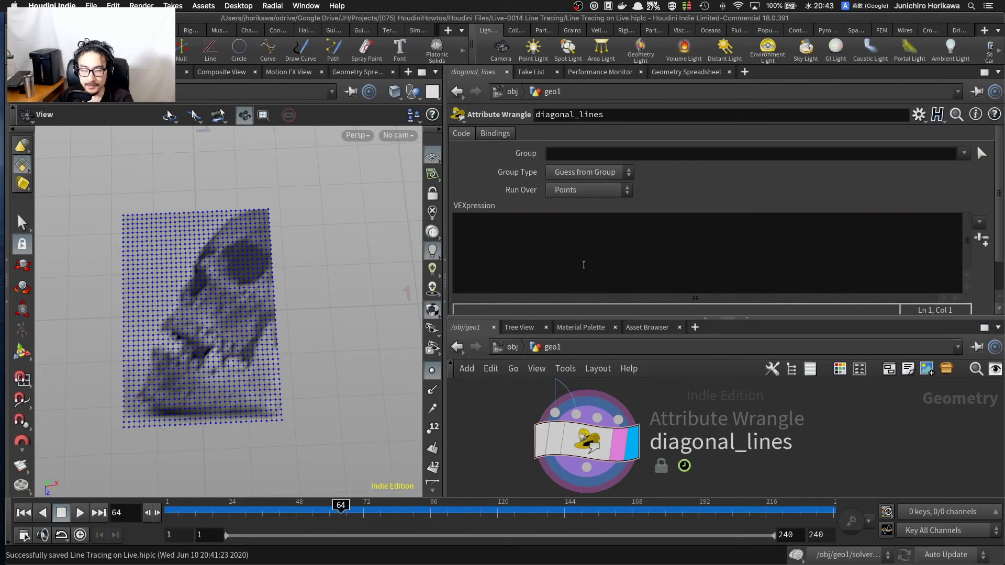
{"action": "left_click", "coordinate": [573, 190]}
{"action": "left_click", "coordinate": [572, 220]}
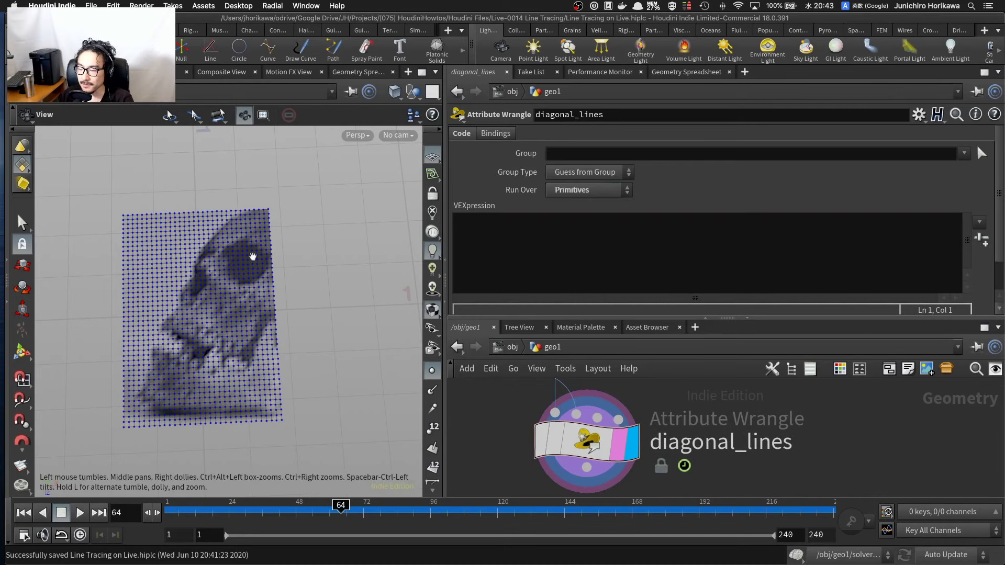
Step: Examine the grid's faces up close and display the convert2 metaball mesh to compare it with the grid
{"action": "scroll", "coordinate": [242, 265], "scroll_direction": "up", "scroll_amount": 5}
{"action": "scroll", "coordinate": [269, 243], "scroll_direction": "up", "scroll_amount": 5}
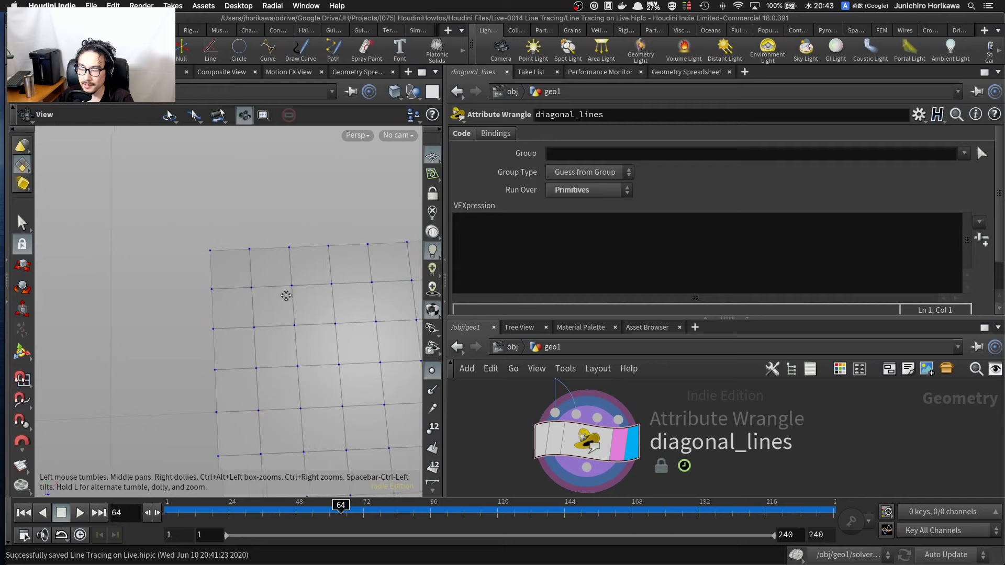
{"action": "middle_click_drag", "start_coordinate": [285, 294], "coordinate": [226, 294]}
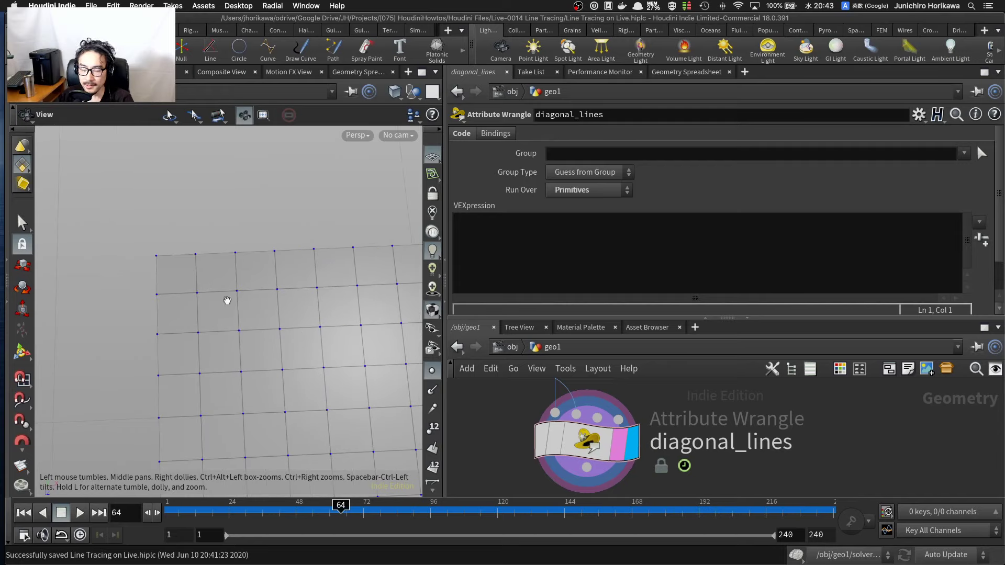
{"action": "middle_click_drag", "start_coordinate": [269, 341], "coordinate": [237, 336]}
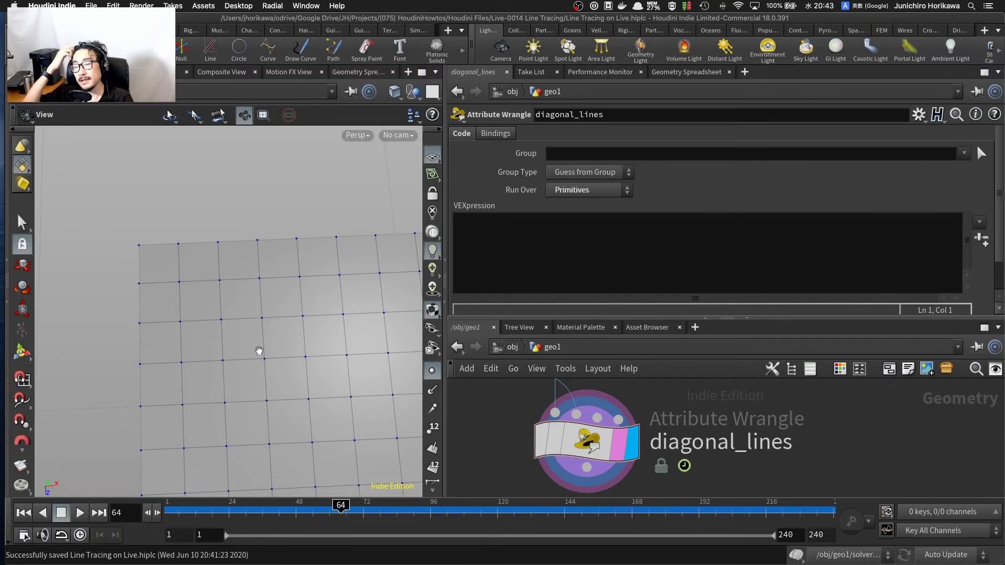
{"action": "scroll", "coordinate": [618, 439], "scroll_direction": "down", "scroll_amount": 5}
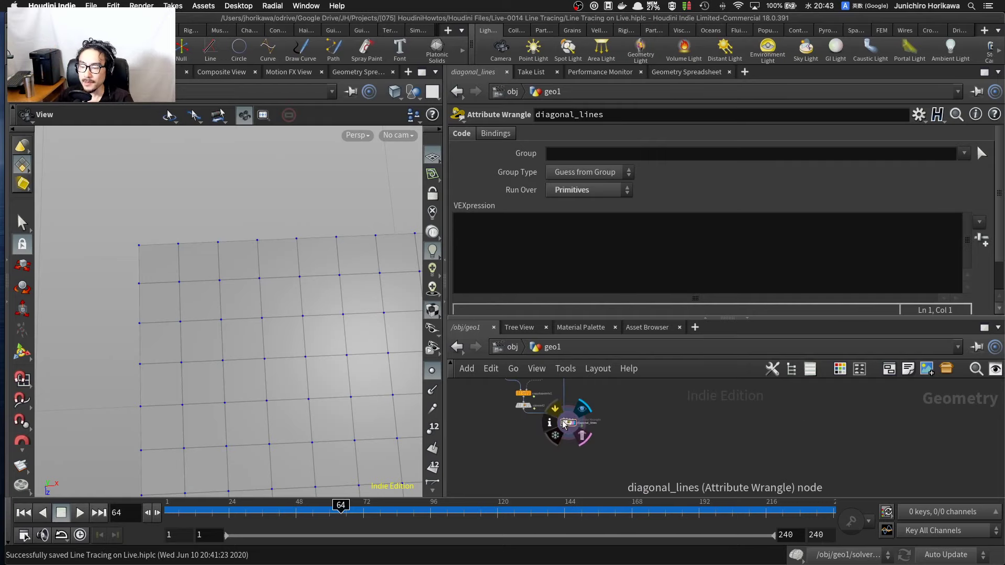
{"action": "scroll", "coordinate": [537, 413], "scroll_direction": "up", "scroll_amount": 2}
{"action": "left_click", "coordinate": [538, 409]}
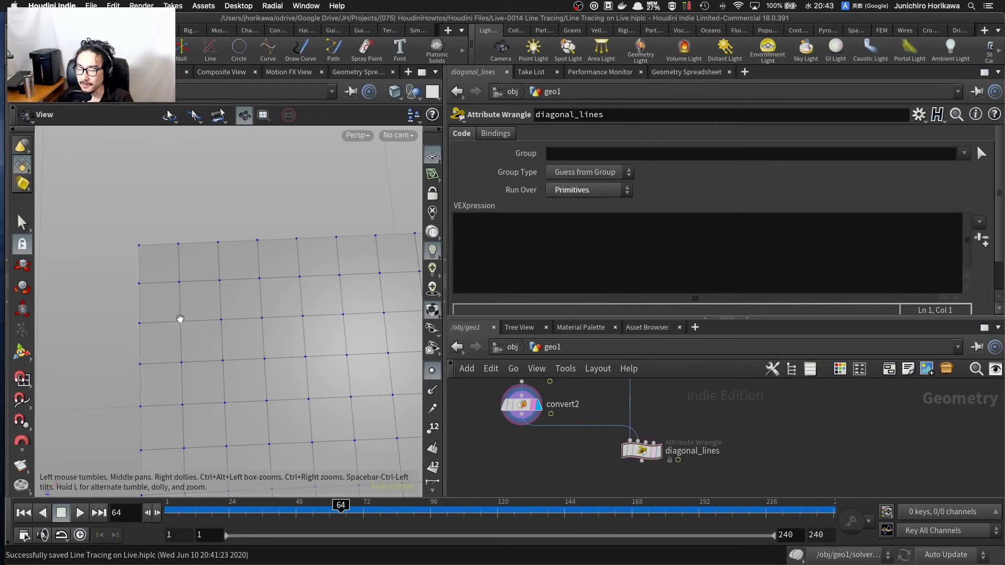
{"action": "middle_click_drag", "start_coordinate": [235, 347], "coordinate": [141, 293]}
{"action": "right_click_drag", "start_coordinate": [170, 366], "coordinate": [249, 361]}
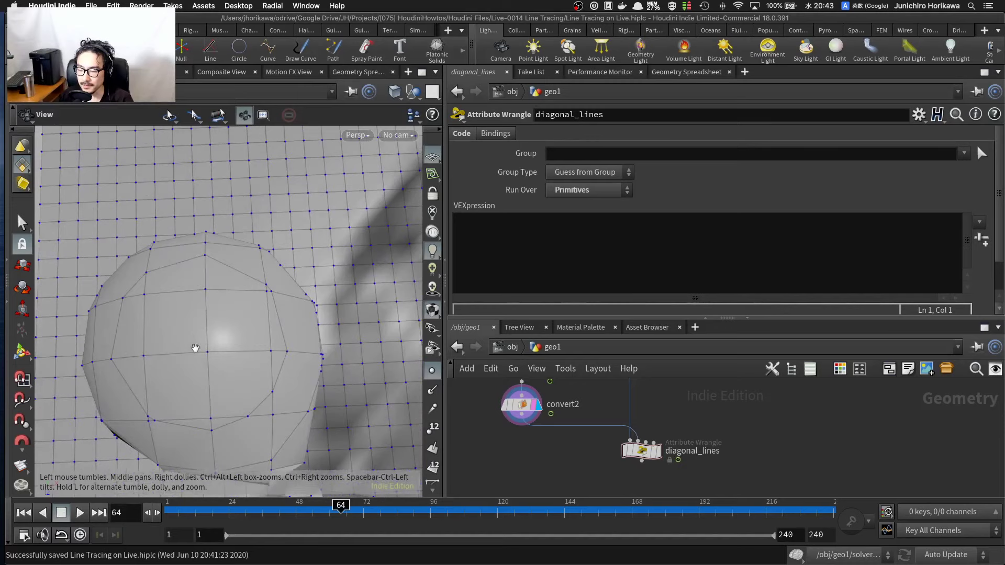
{"action": "middle_click_drag", "start_coordinate": [206, 360], "coordinate": [279, 341]}
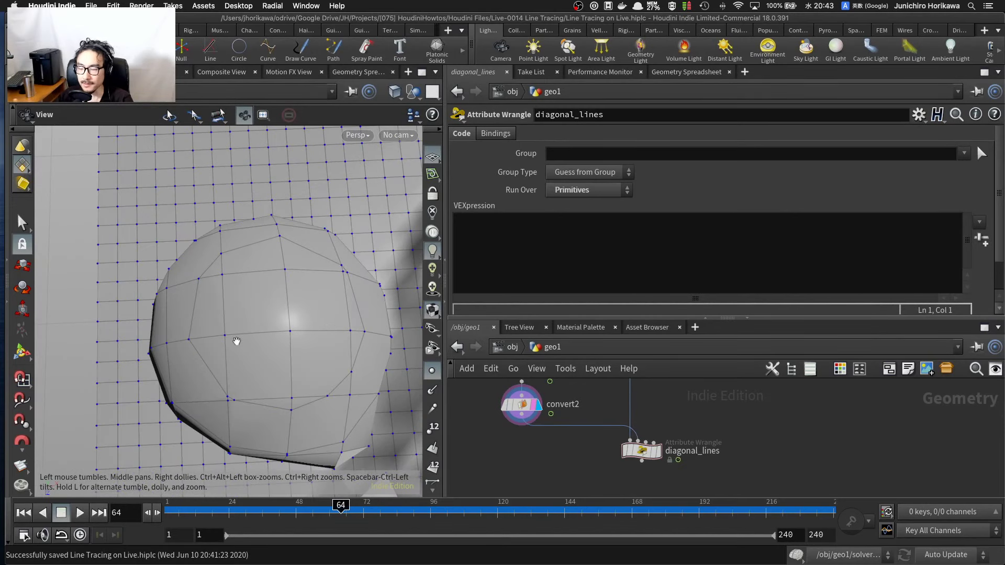
Step: Display the diagonal_lines wrangle again and keep it running over Primitives
{"action": "right_click_drag", "start_coordinate": [186, 300], "coordinate": [231, 244]}
{"action": "middle_click_drag", "start_coordinate": [231, 244], "coordinate": [269, 344]}
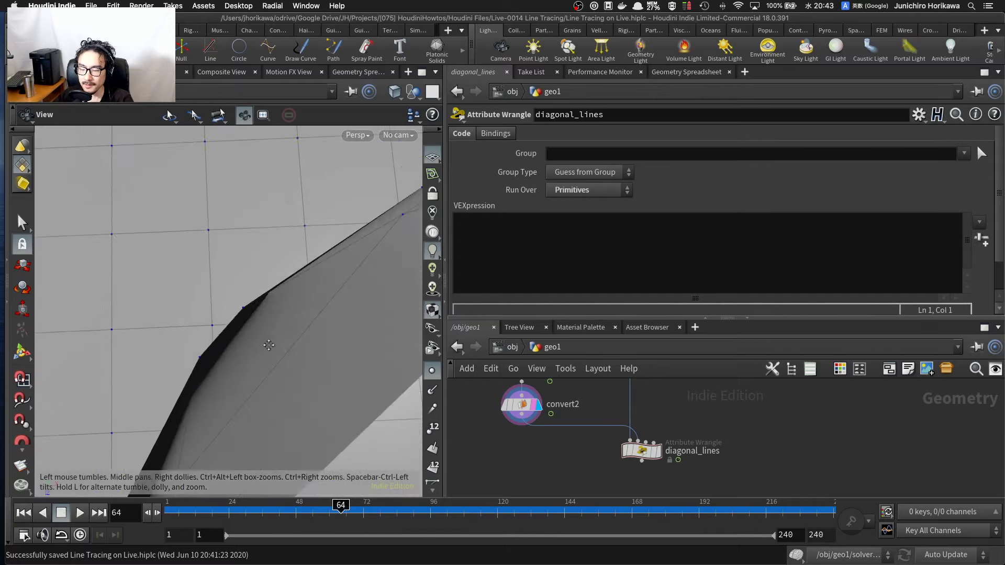
{"action": "right_click_drag", "start_coordinate": [269, 344], "coordinate": [212, 336]}
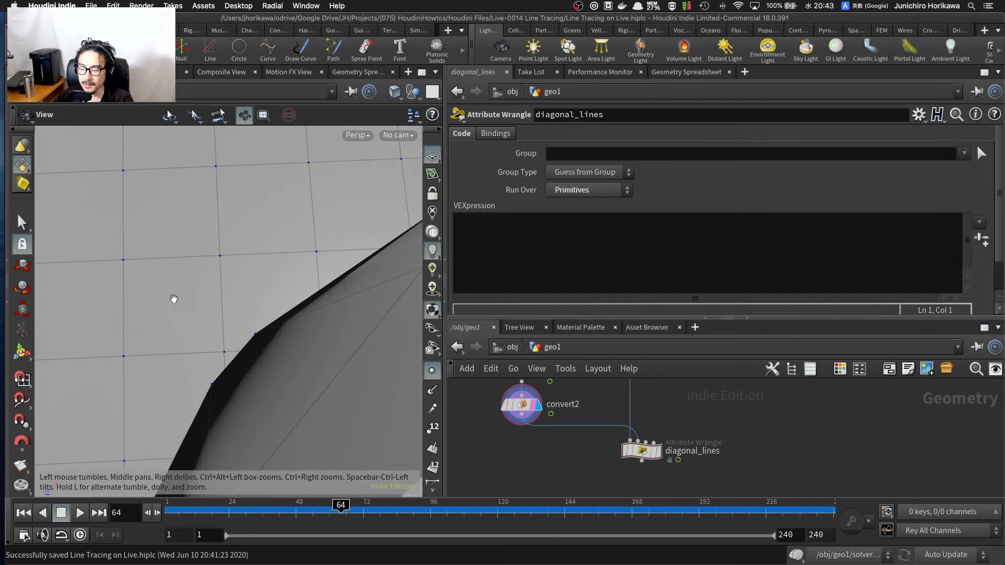
{"action": "right_click_drag", "start_coordinate": [265, 285], "coordinate": [231, 309]}
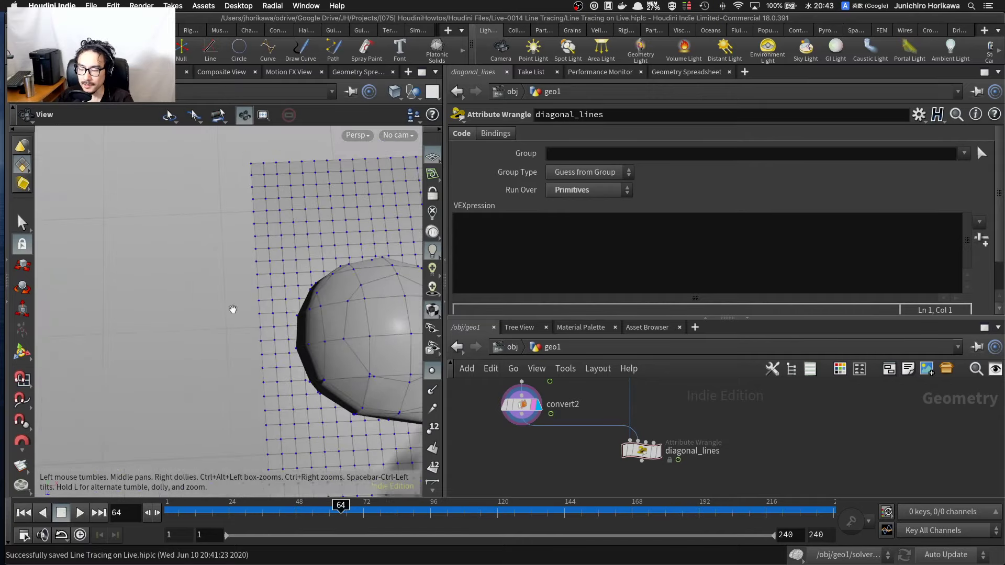
{"action": "left_click", "coordinate": [661, 451]}
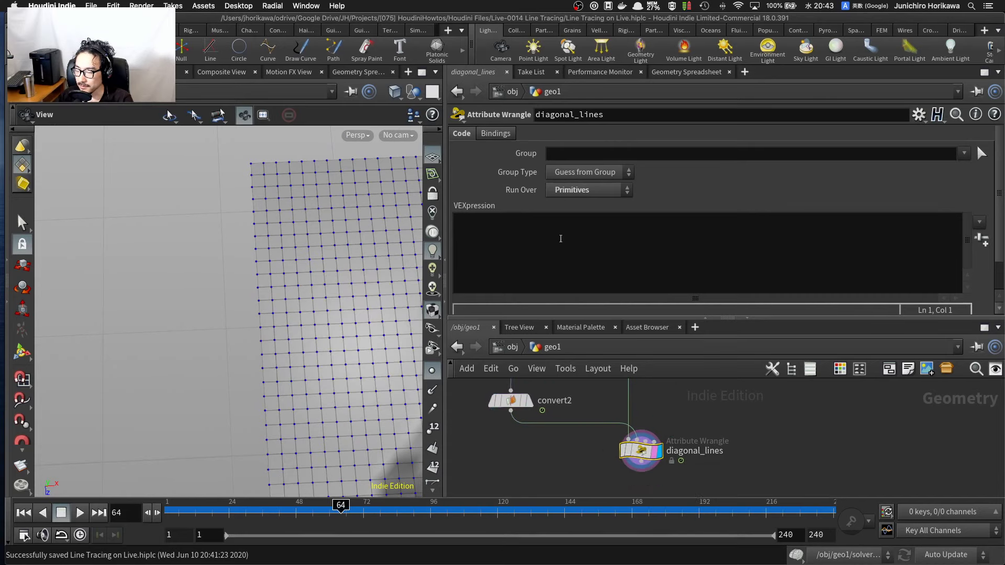
{"action": "left_click", "coordinate": [571, 190]}
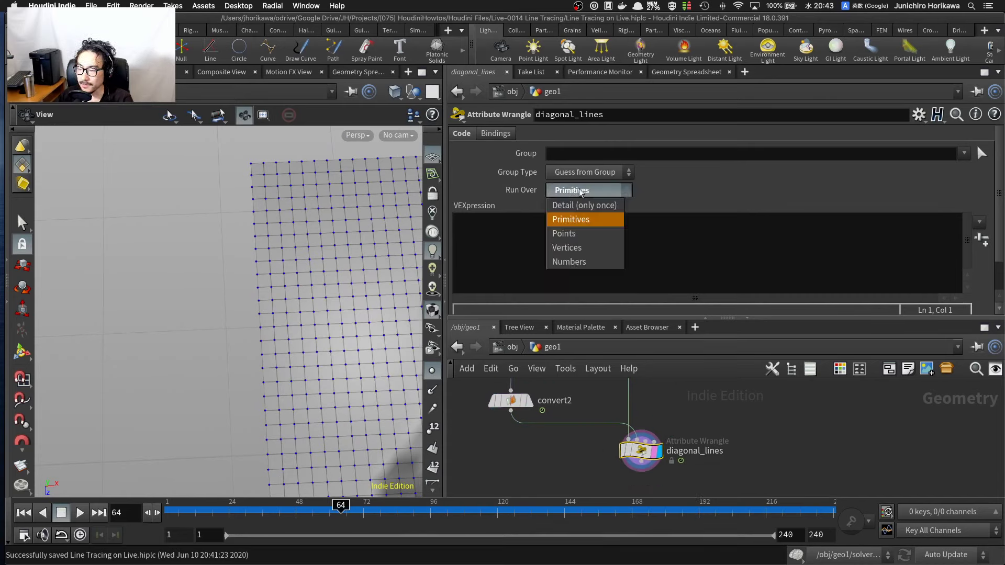
{"action": "left_click", "coordinate": [569, 220]}
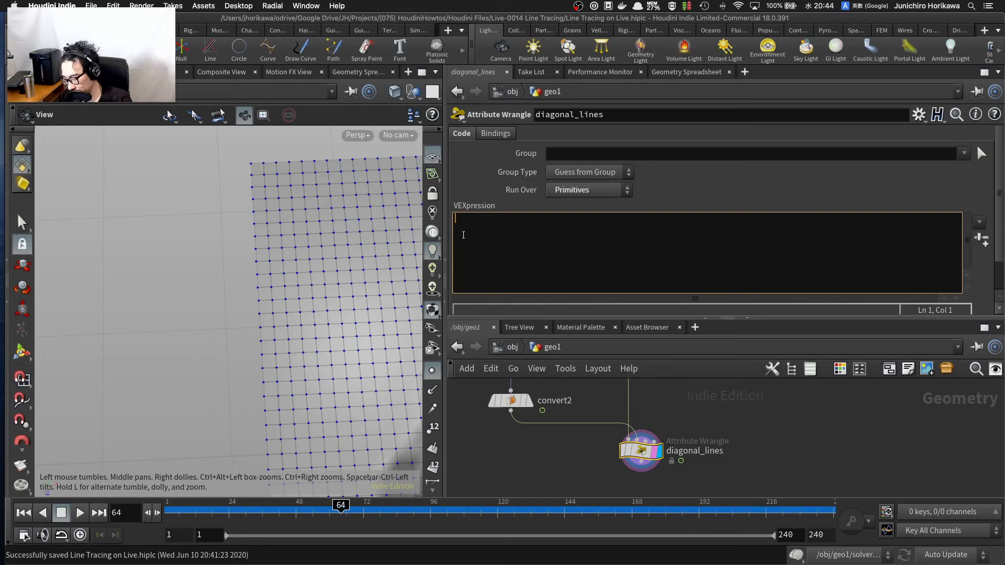
{"action": "type", "text": "int "}
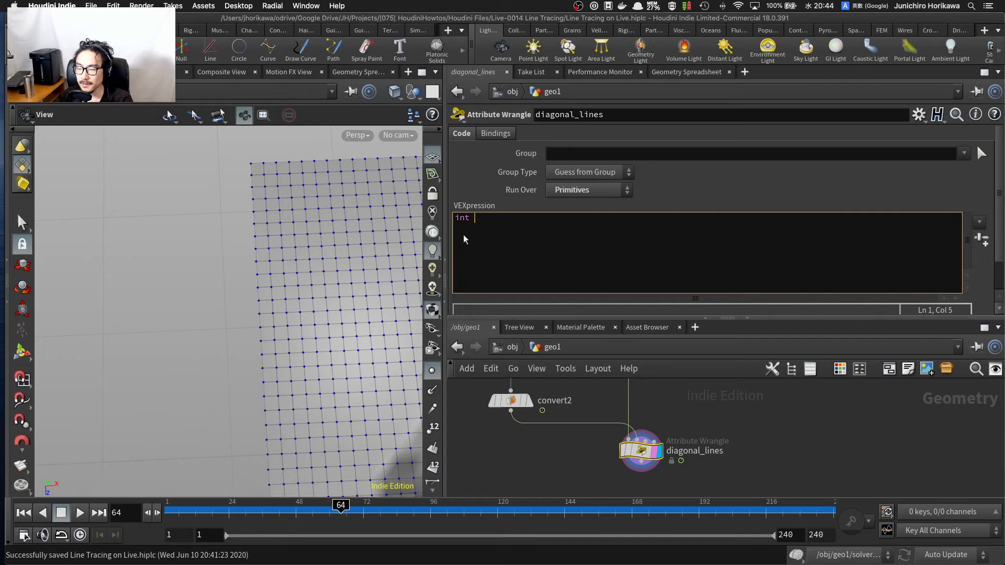
{"action": "type", "text": "pts[] = "}
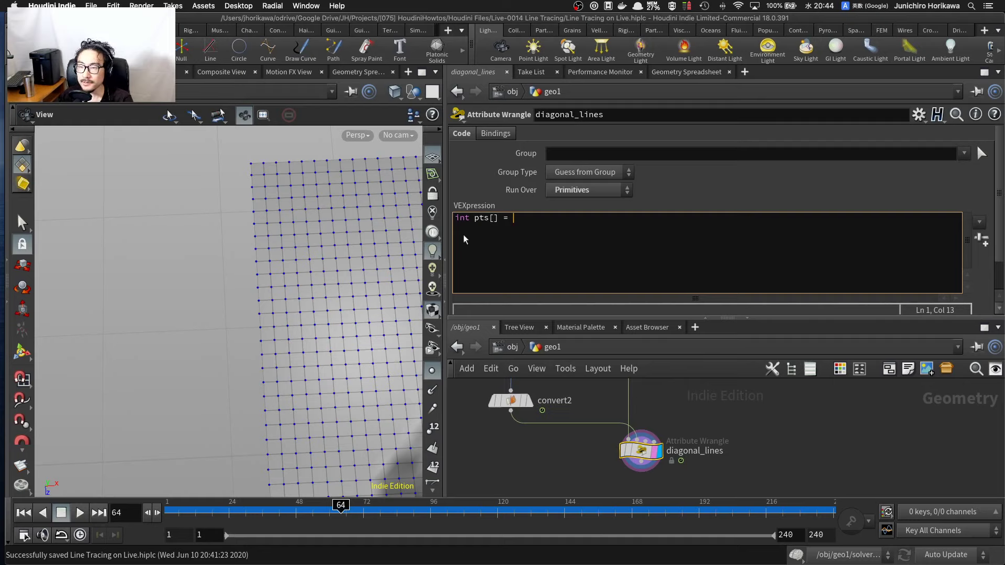
{"action": "type", "text": "prim"}
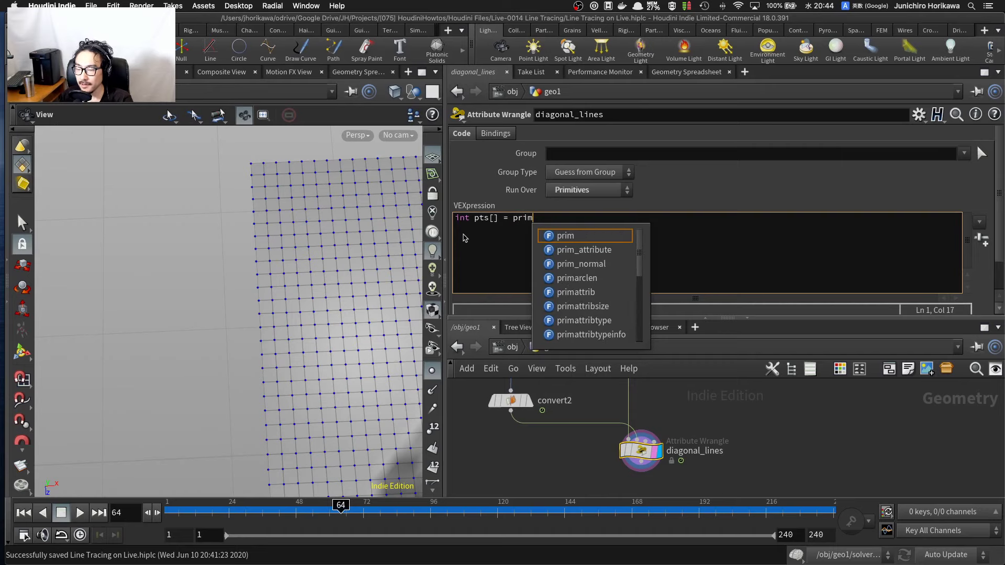
{"action": "type", "text": "points("}
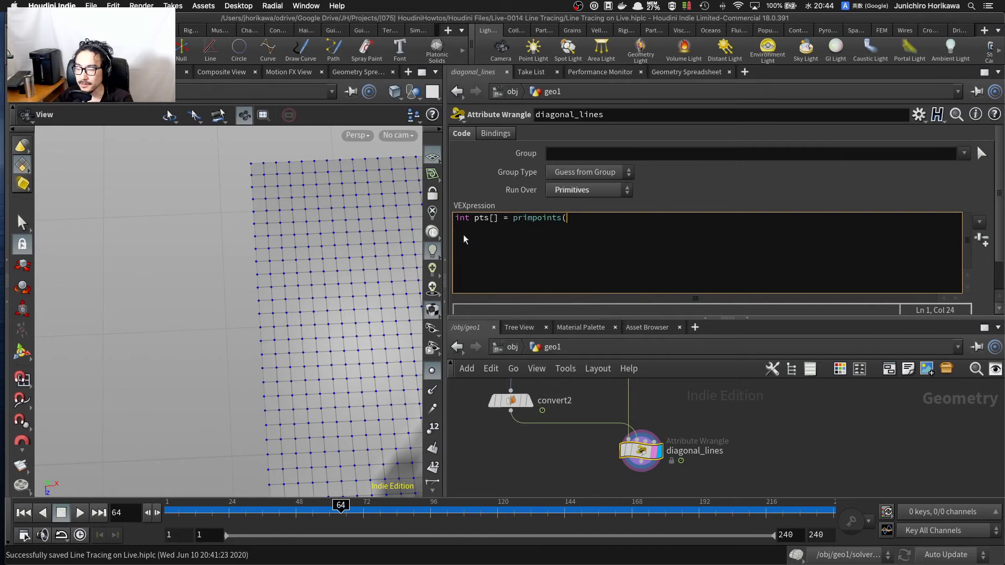
{"action": "type", "text": "0, @primnum"}
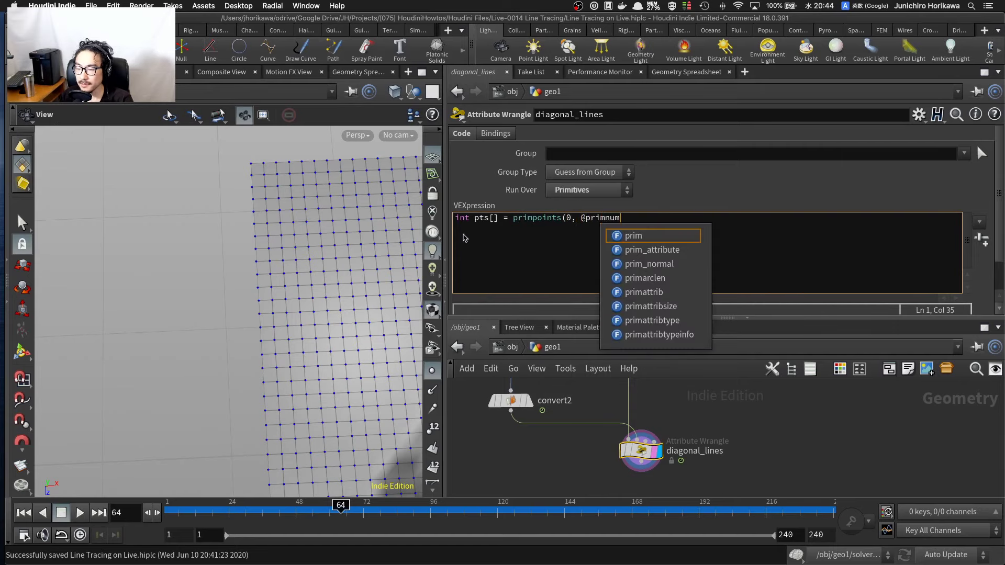
{"action": "type", "text": ");"}
{"action": "key", "text": "Return"}
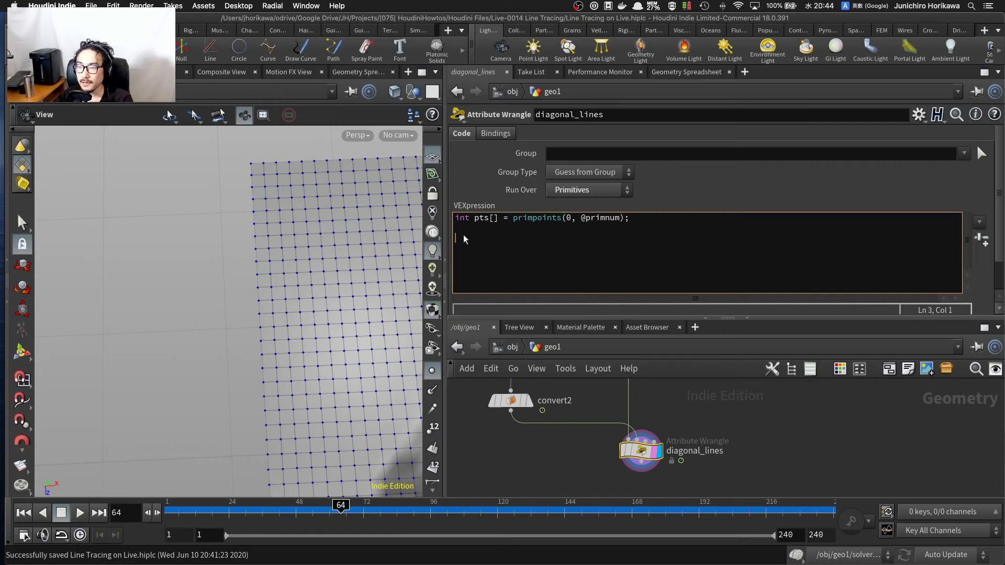
Step: Declare two integer point-number variables below the pts array: int ptnum1, ptnum2;
{"action": "type", "text": "int"}
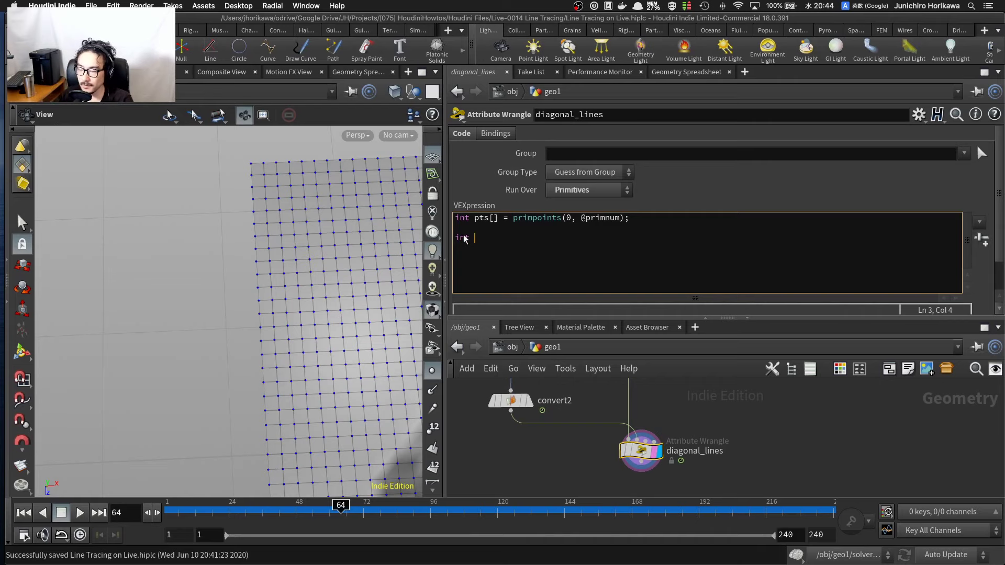
{"action": "type", "text": " pt"}
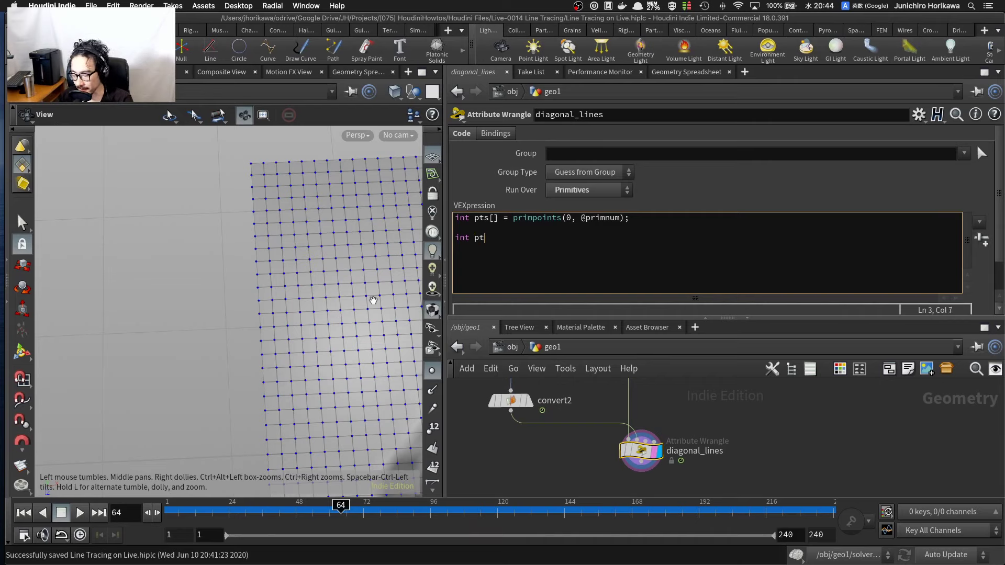
{"action": "type", "text": "num1, p"}
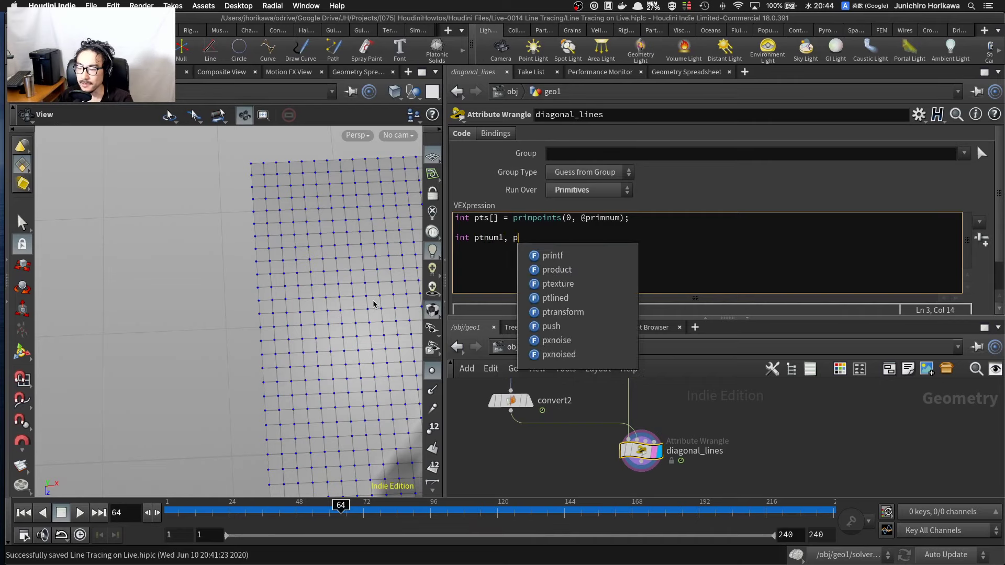
{"action": "type", "text": "tnum2"}
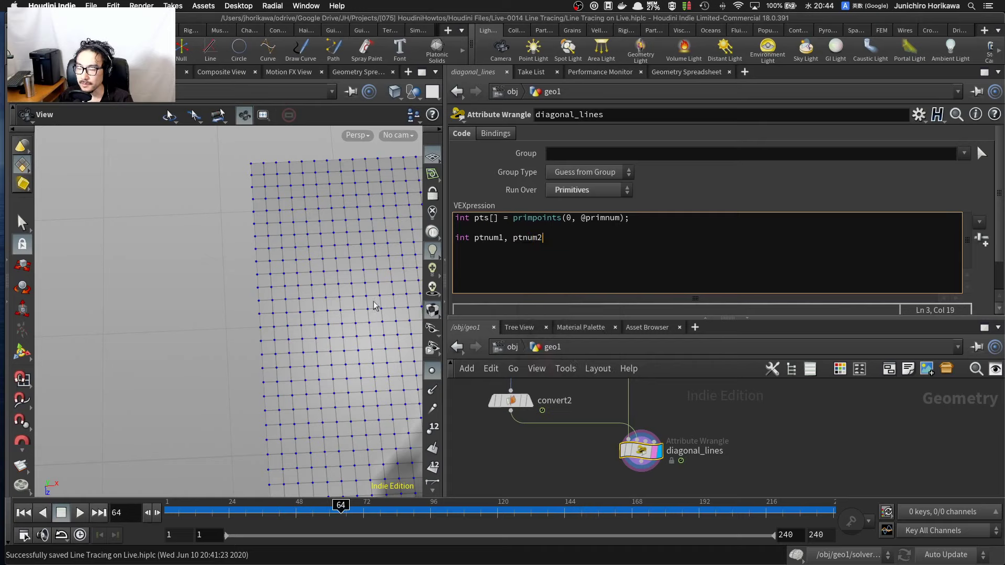
{"action": "type", "text": ";"}
{"action": "key", "text": "Return"}
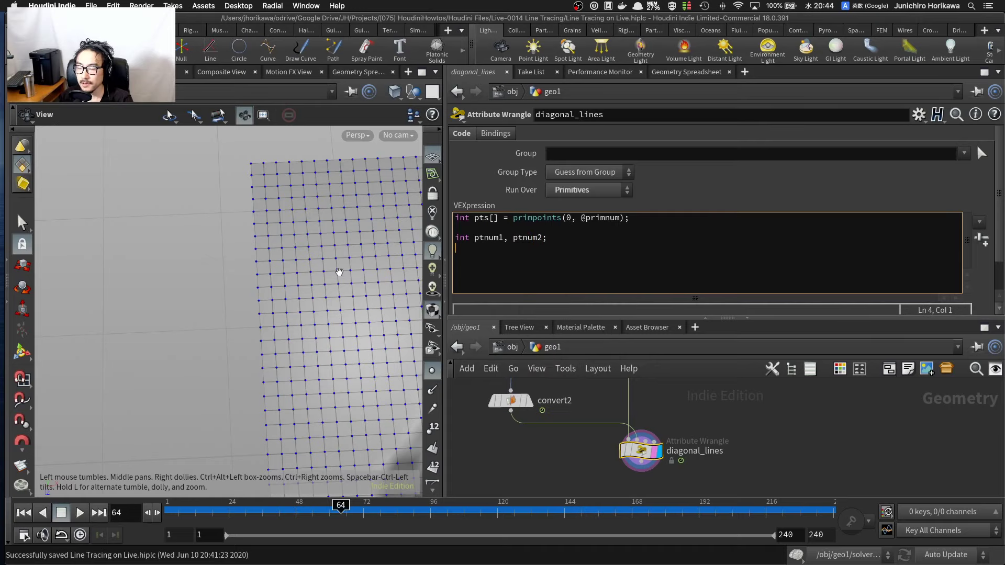
Step: Examine individual grid faces and their corner points up close, relating them to the ptnum1 and ptnum2 declaration
{"action": "left_click_drag", "start_coordinate": [557, 242], "coordinate": [452, 242]}
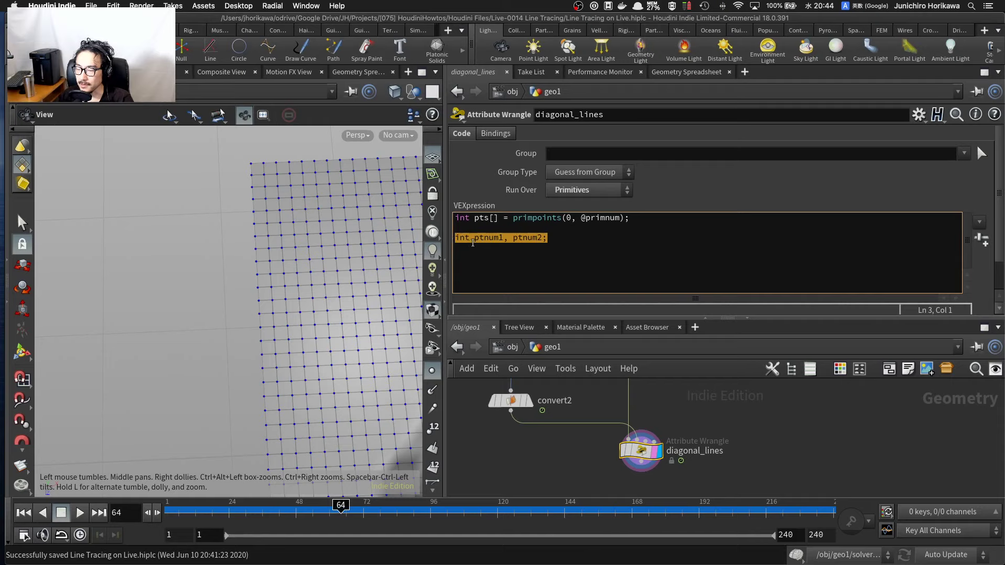
{"action": "right_click_drag", "start_coordinate": [364, 314], "coordinate": [403, 267]}
{"action": "middle_click_drag", "start_coordinate": [384, 260], "coordinate": [342, 353]}
{"action": "scroll", "coordinate": [292, 287], "scroll_direction": "up", "scroll_amount": 5}
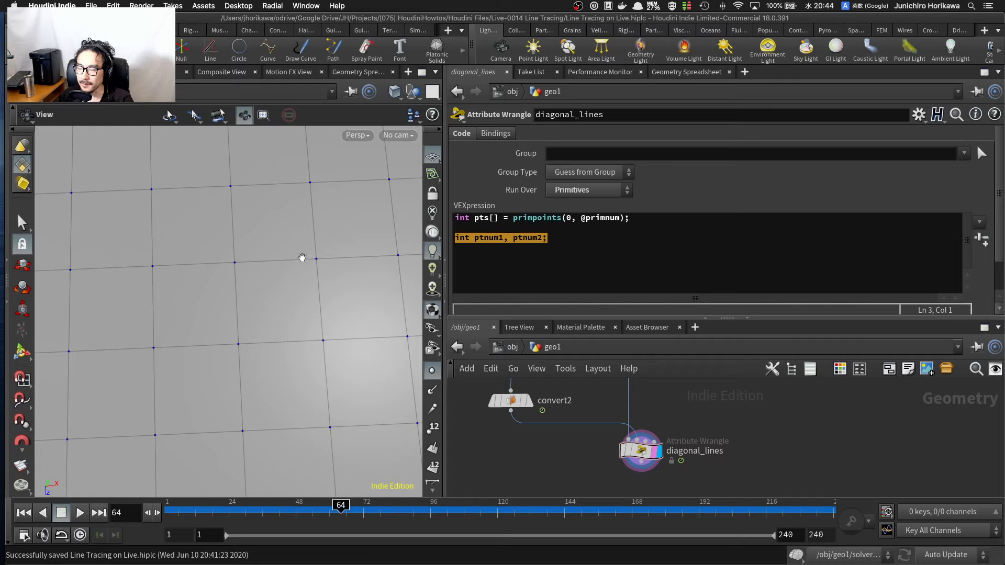
{"action": "left_click", "coordinate": [496, 255]}
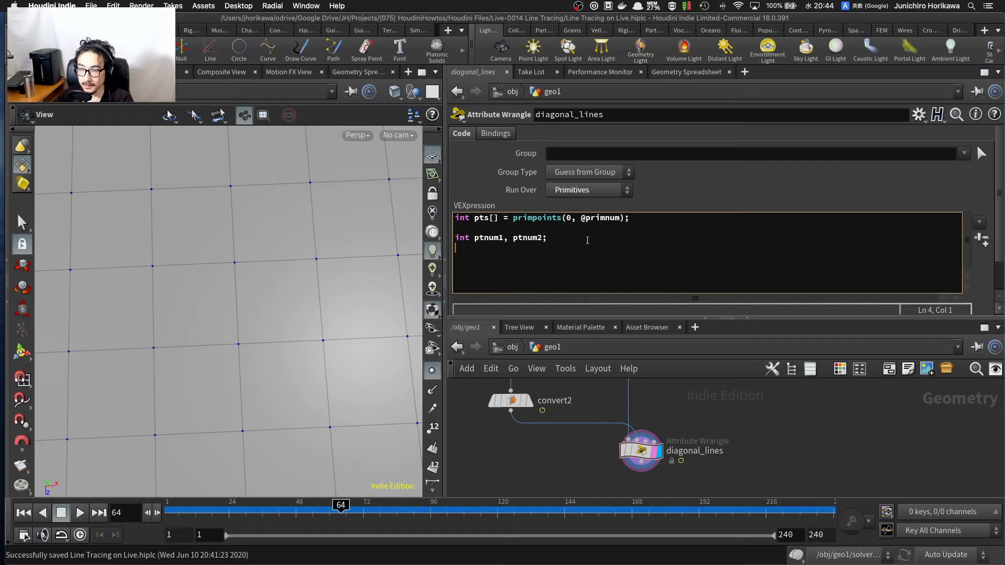
Step: Declare the intersection output variables below the point numbers: vector p; and float u, v;
{"action": "left_click", "coordinate": [566, 240]}
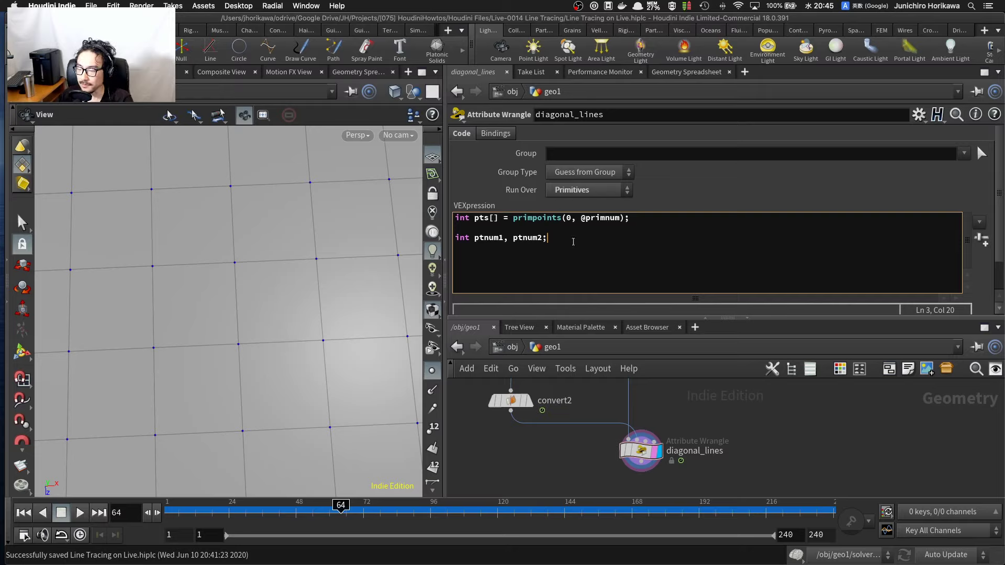
{"action": "key", "text": "Return"}
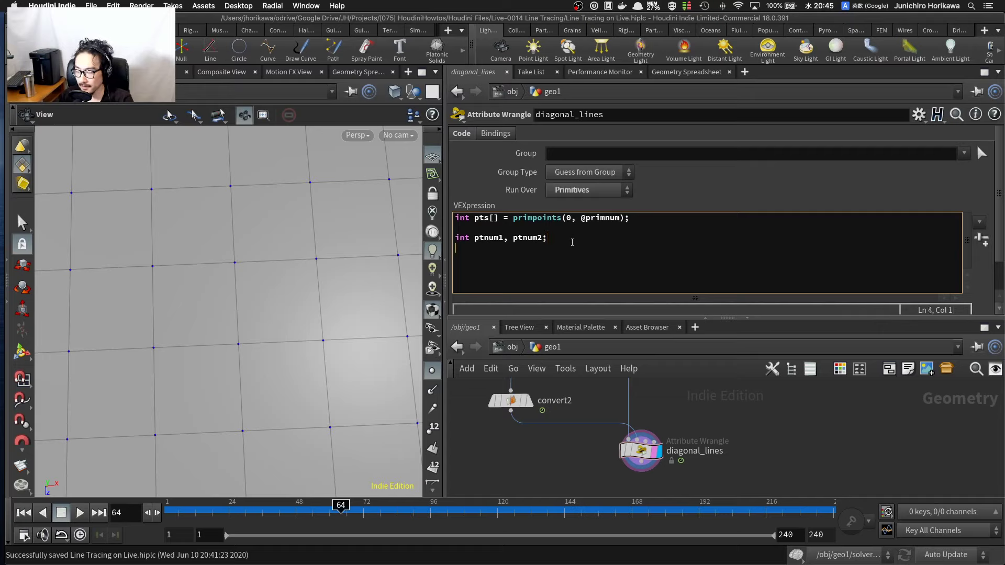
{"action": "type", "text": "vecto"}
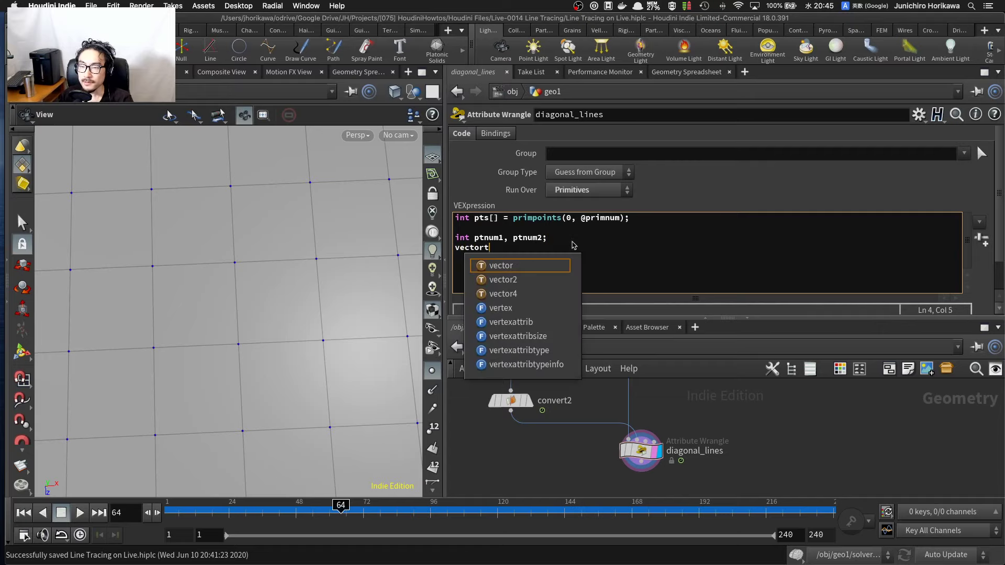
{"action": "key", "text": "BackSpace"}
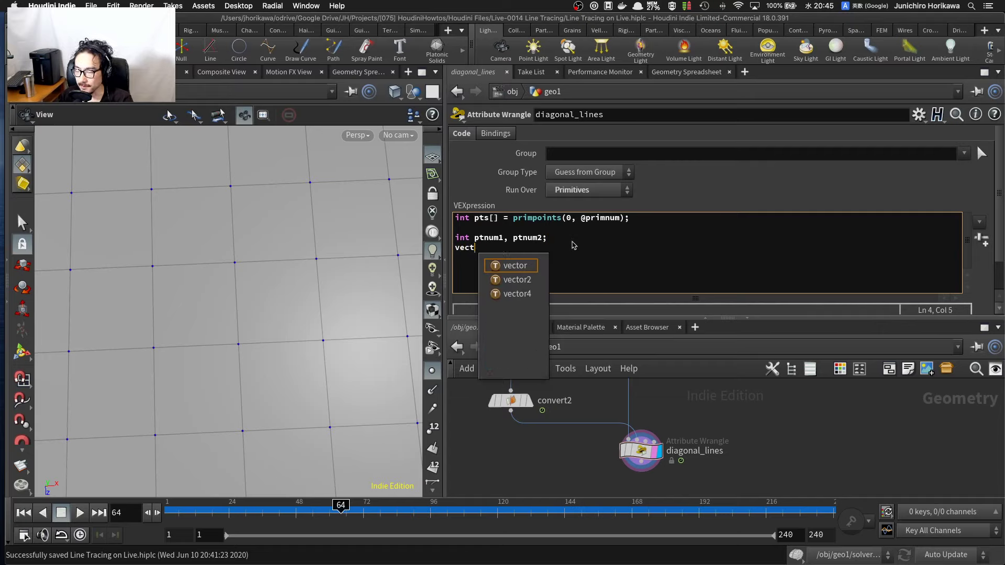
{"action": "type", "text": "or p;"}
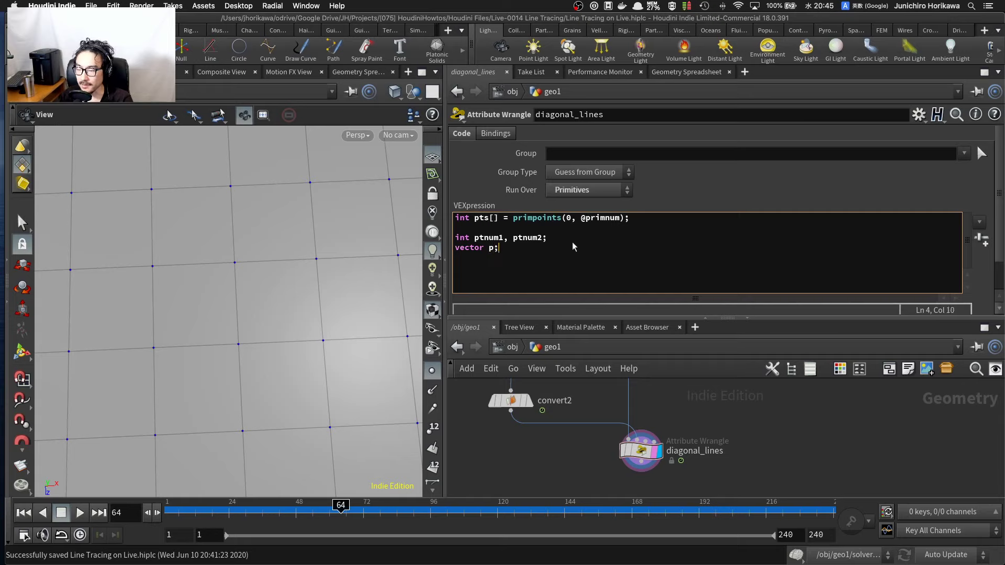
{"action": "key", "text": "Return"}
{"action": "type", "text": "f"}
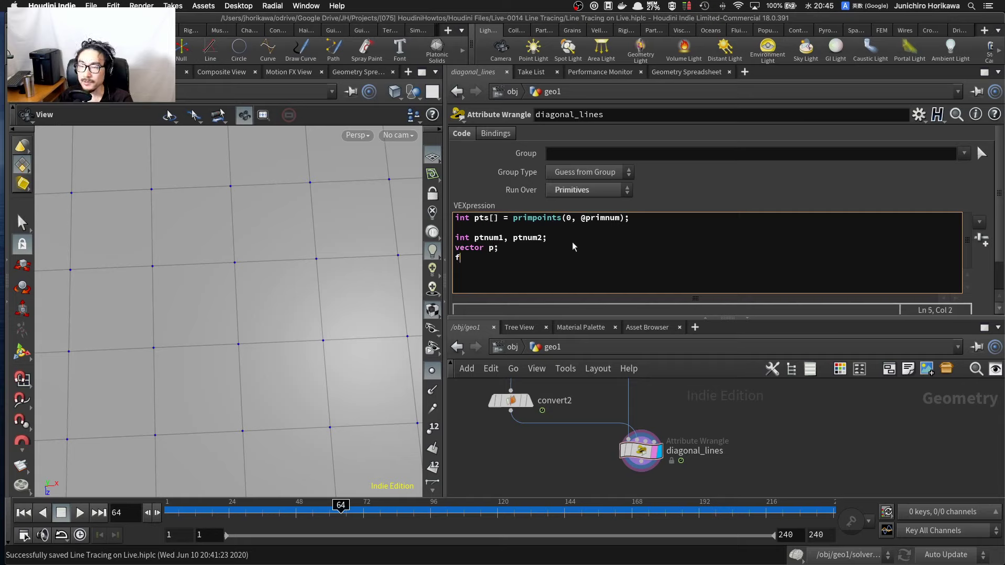
{"action": "type", "text": "loat u, v;"}
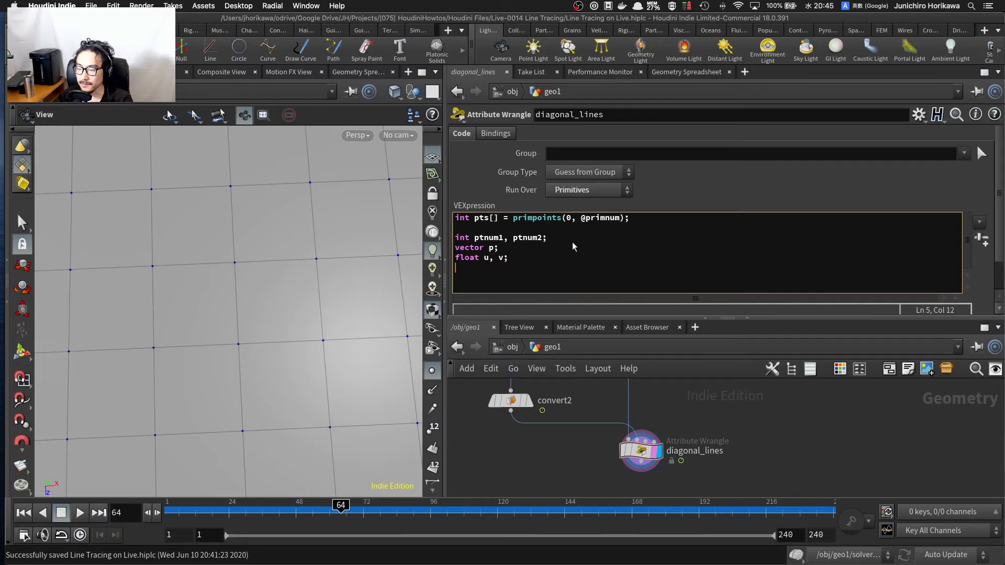
Step: Add the line int inter = intersect(1, @P, set(0, 10000.0, 0) below the float declaration, casting a ray upward from each primitive
{"action": "key", "text": "Return"}
{"action": "type", "text": "int inter = "}
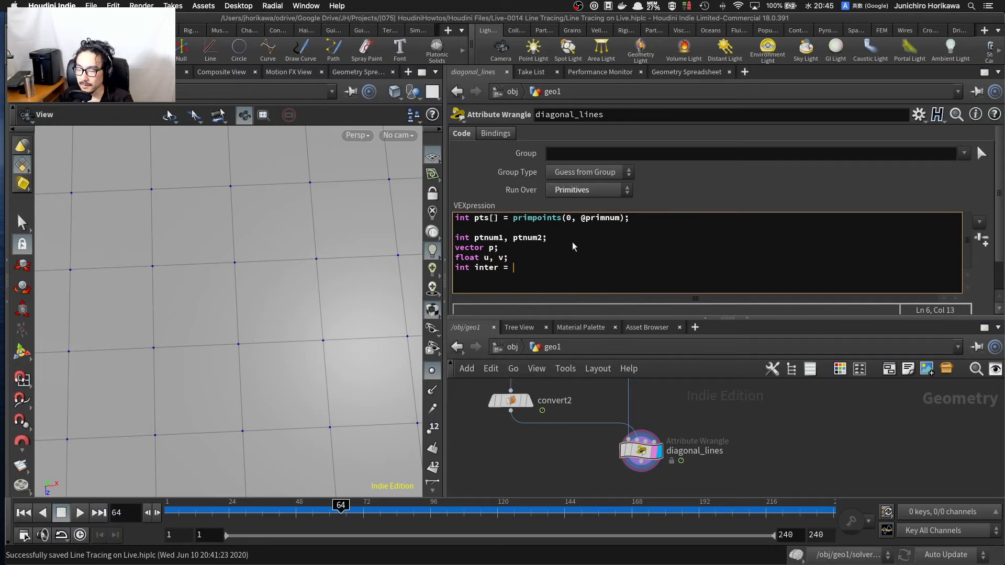
{"action": "type", "text": "intersec"}
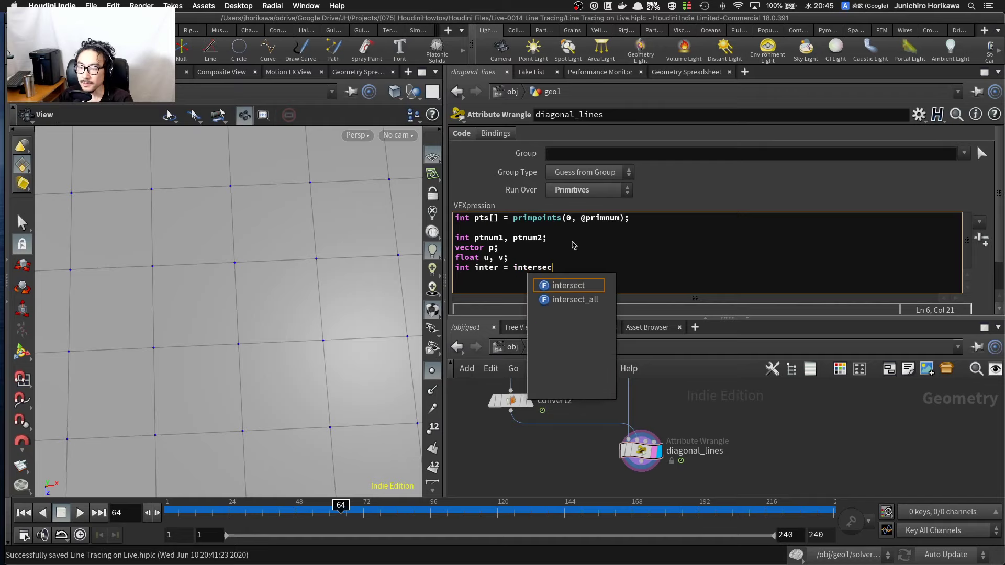
{"action": "type", "text": "t("}
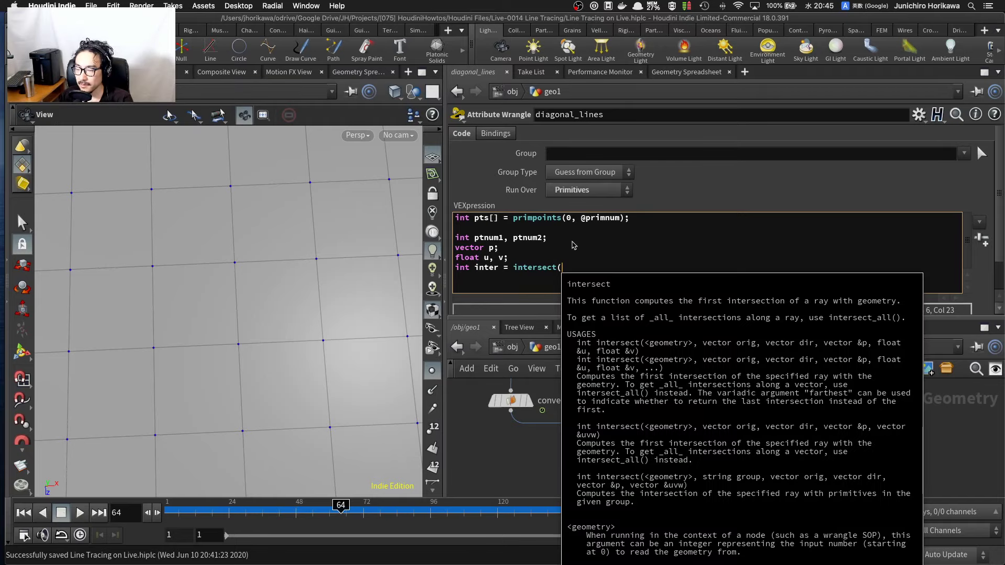
{"action": "type", "text": "1, "}
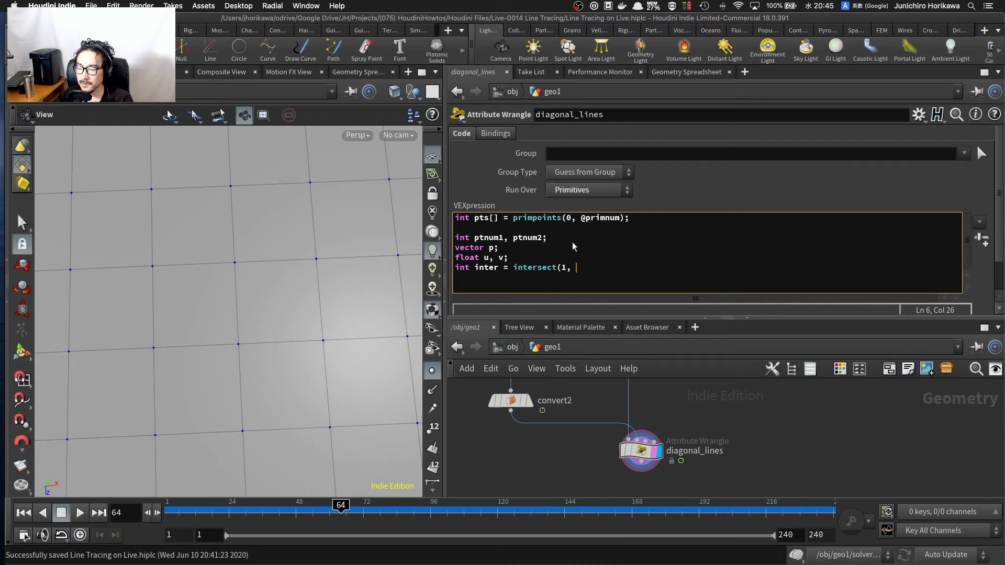
{"action": "type", "text": "@P,"}
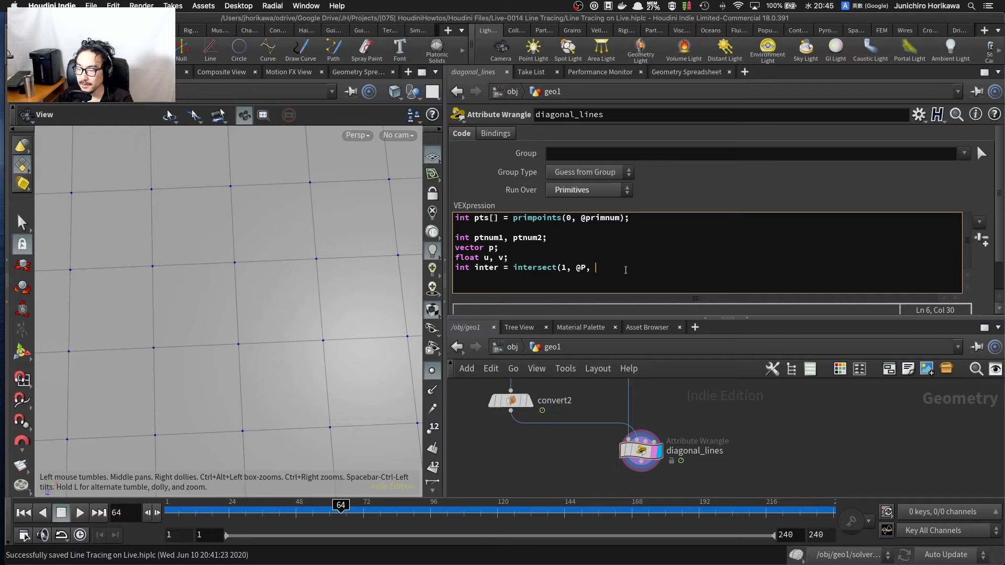
{"action": "type", "text": "set"}
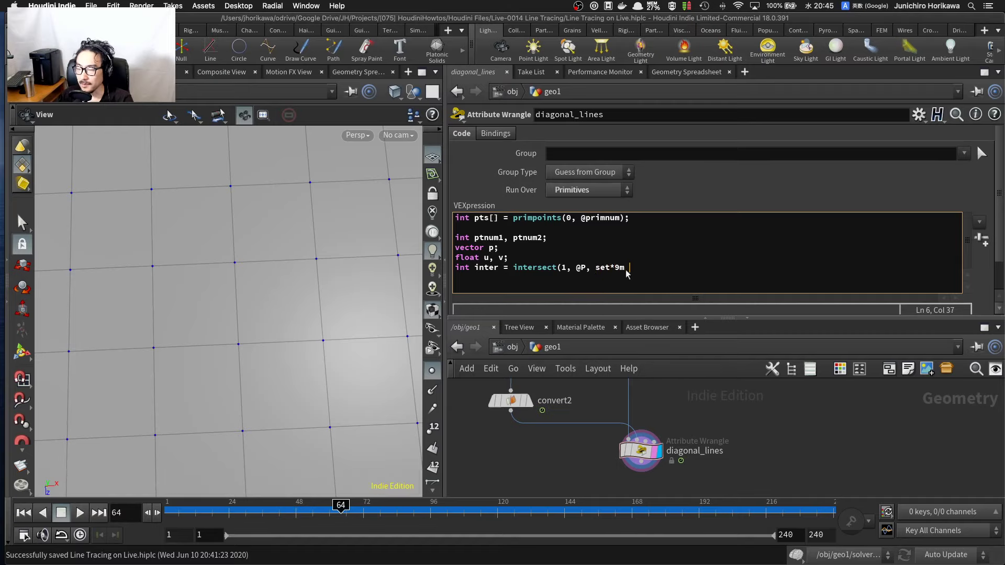
{"action": "type", "text": "("}
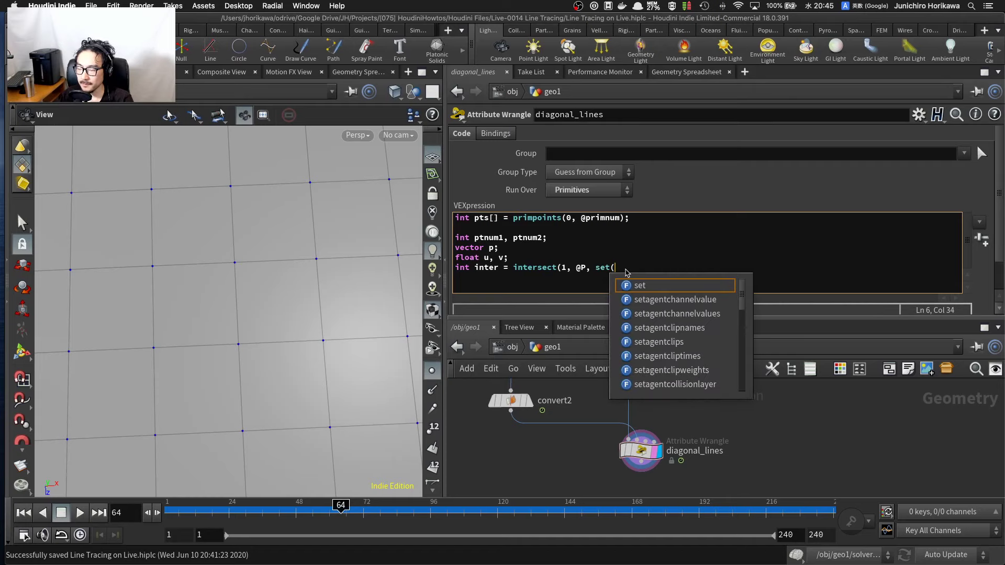
{"action": "type", "text": "0, 1"}
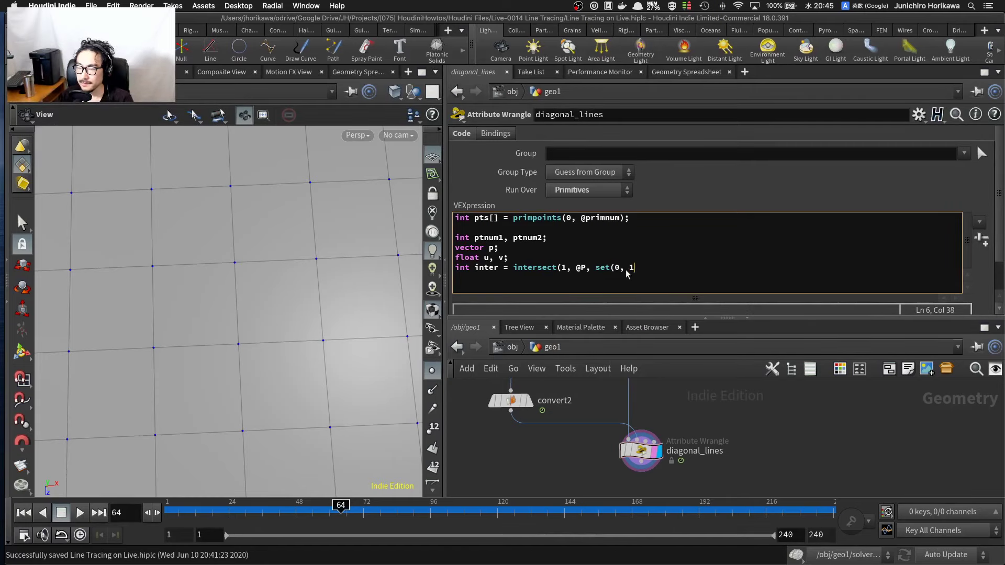
{"action": "type", "text": "0000.0, 0);"}
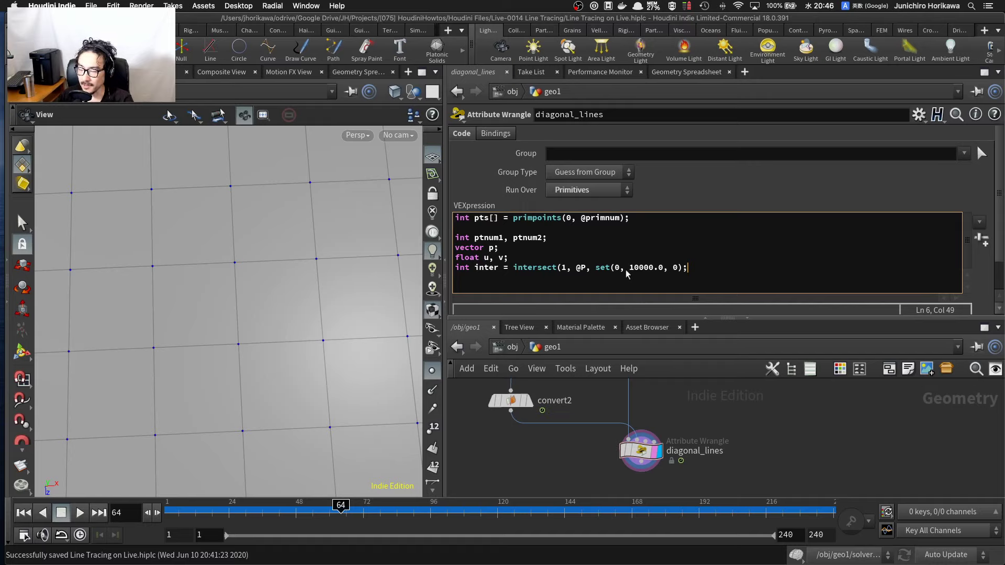
Step: Complete the intersect call with the output arguments p, u, v and close the statement
{"action": "key", "text": "BackSpace"}
{"action": "type", "text": ", p"}
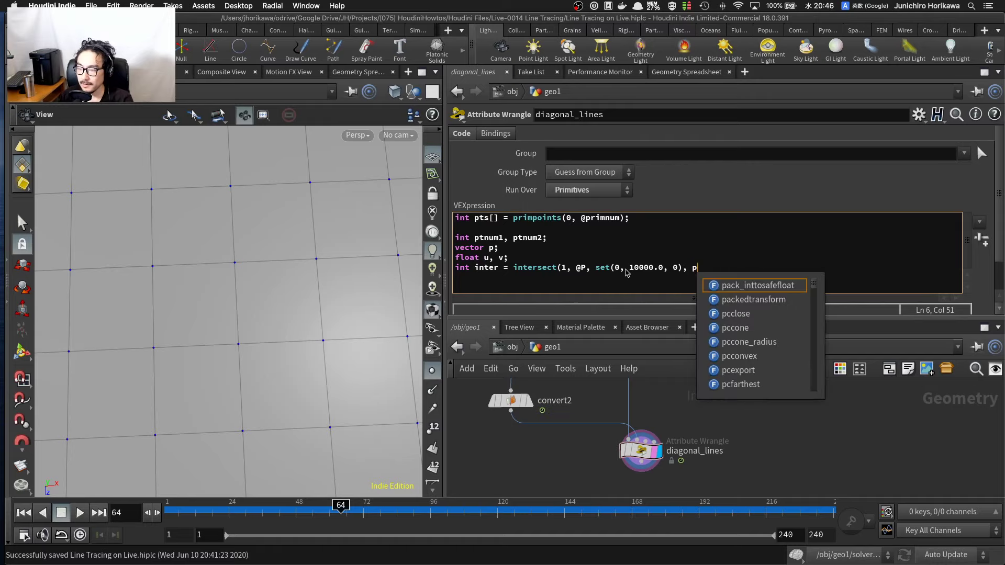
{"action": "type", "text": ", u, v"}
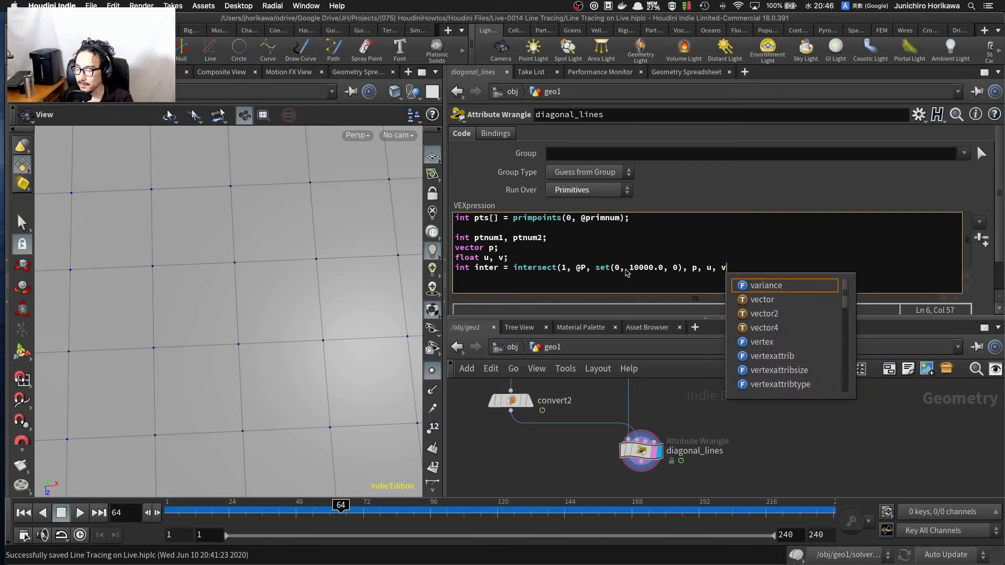
{"action": "type", "text": ");"}
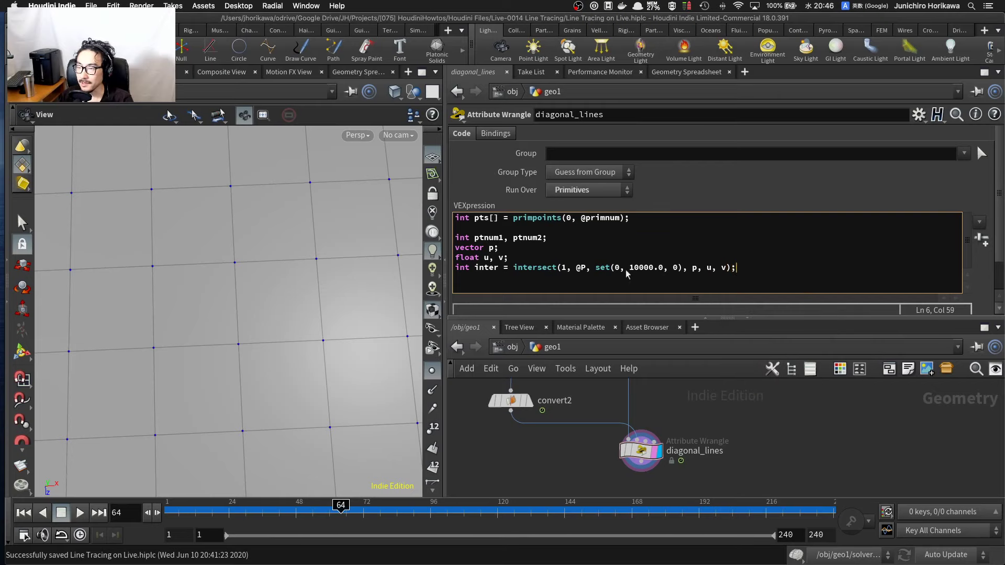
Step: Review the intersect call's arguments and the inter result variable, and add blank lines below the statement
{"action": "left_click_drag", "start_coordinate": [692, 268], "coordinate": [735, 268]}
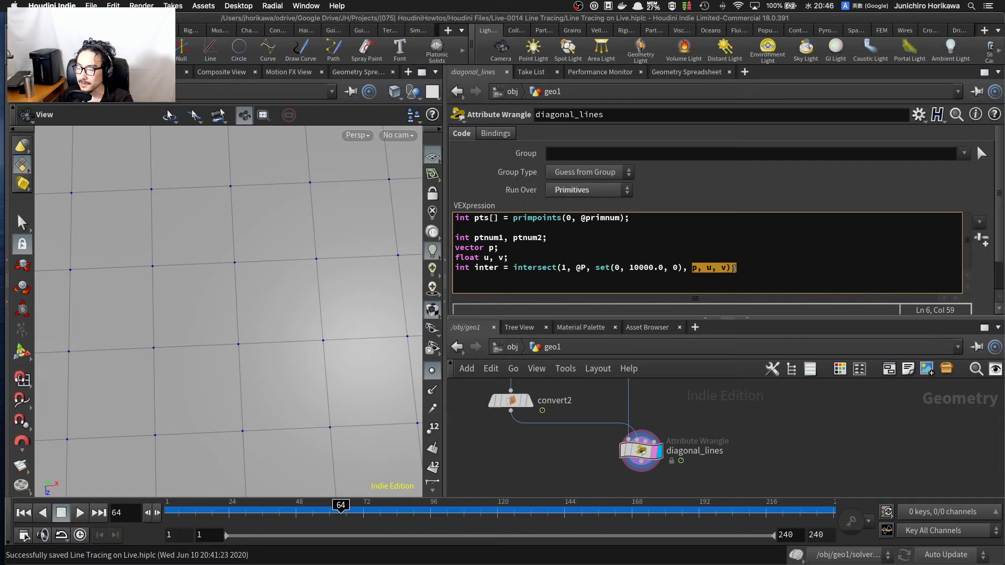
{"action": "left_click", "coordinate": [735, 268]}
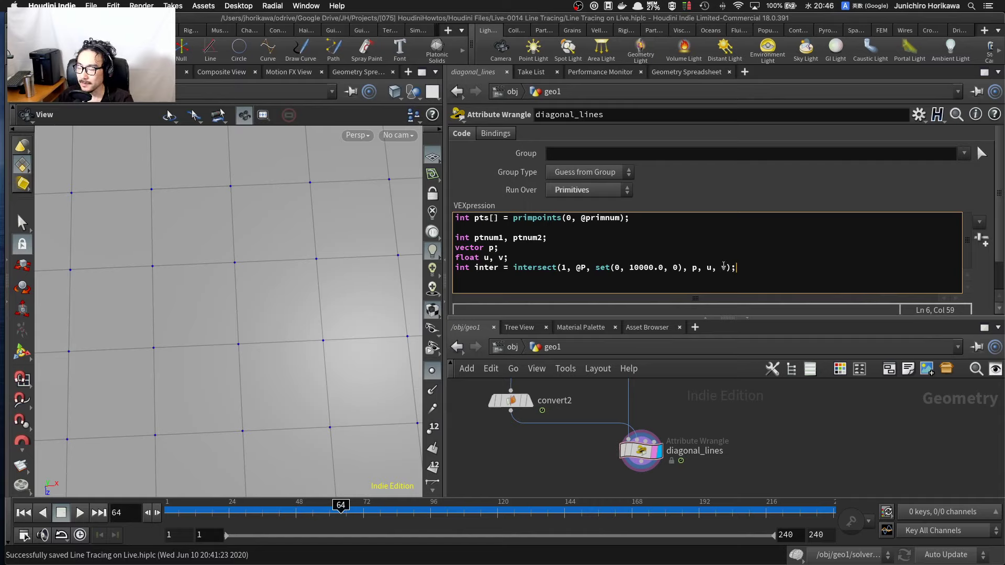
{"action": "left_click_drag", "start_coordinate": [736, 266], "coordinate": [515, 265]}
{"action": "left_click", "coordinate": [518, 265]}
{"action": "left_click", "coordinate": [746, 266]}
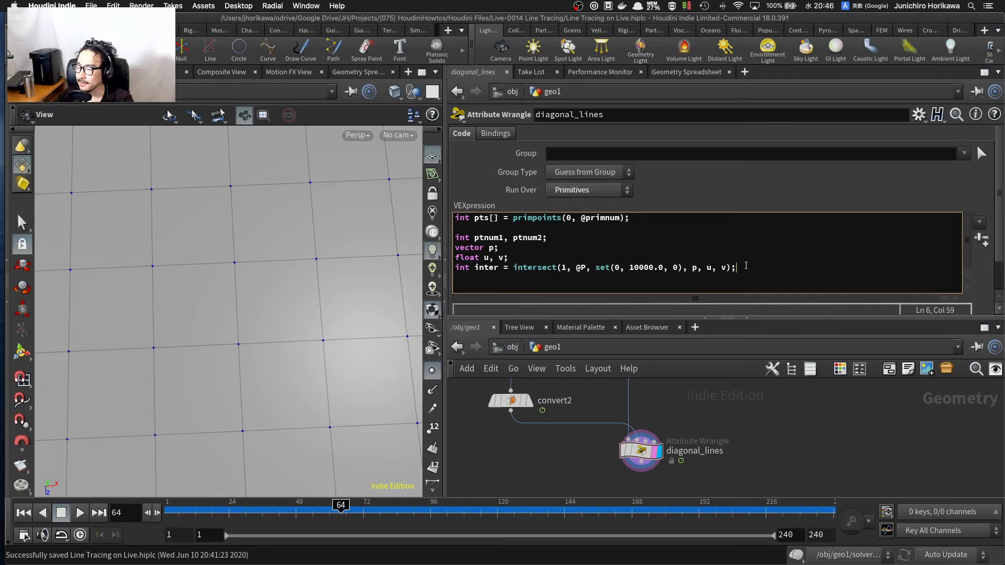
{"action": "key", "text": "Return"}
{"action": "key", "text": "Return"}
{"action": "key", "text": "Return"}
{"action": "left_click", "coordinate": [558, 288]}
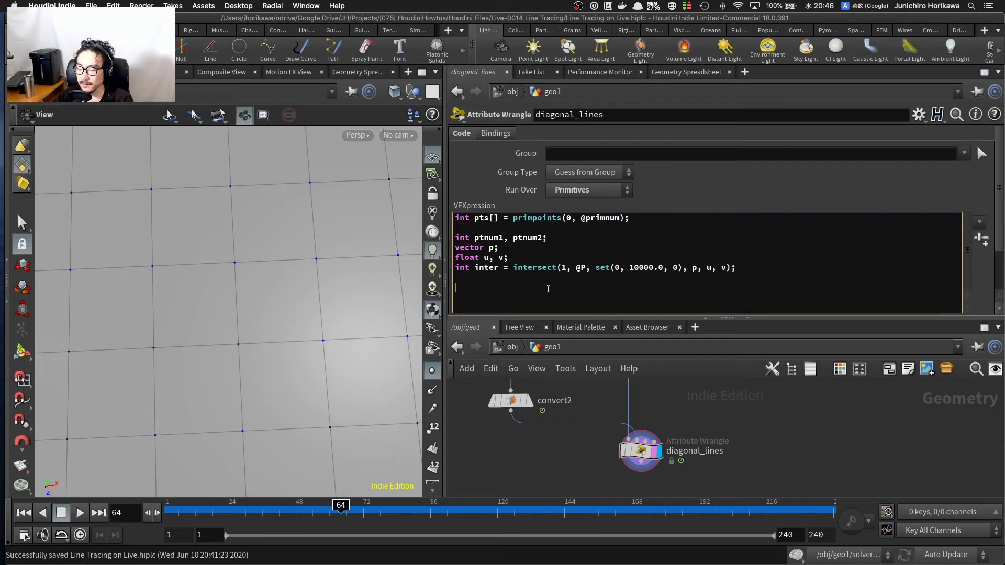
{"action": "scroll", "coordinate": [728, 297], "scroll_direction": "down", "scroll_amount": 1}
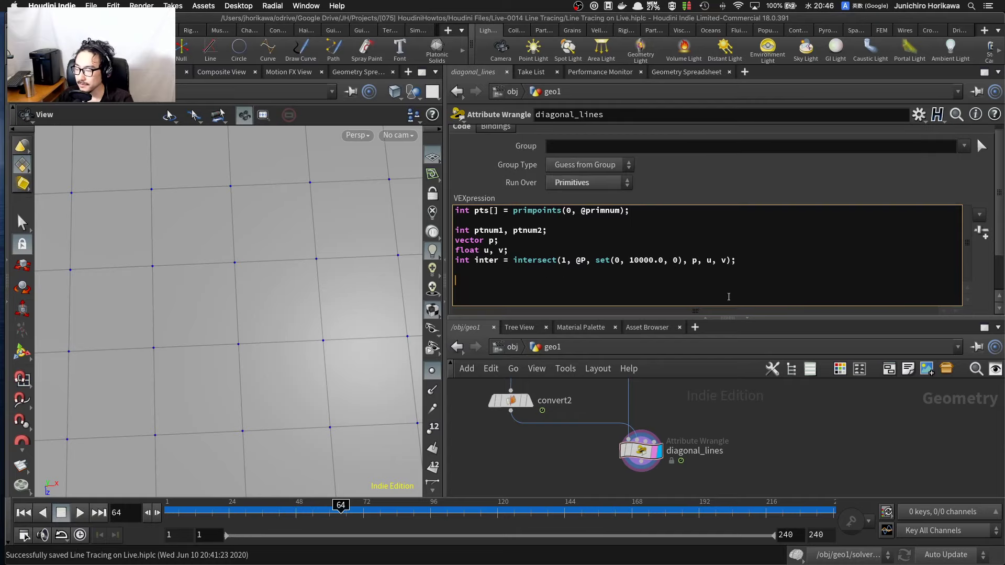
{"action": "left_click_drag", "start_coordinate": [499, 260], "coordinate": [475, 261]}
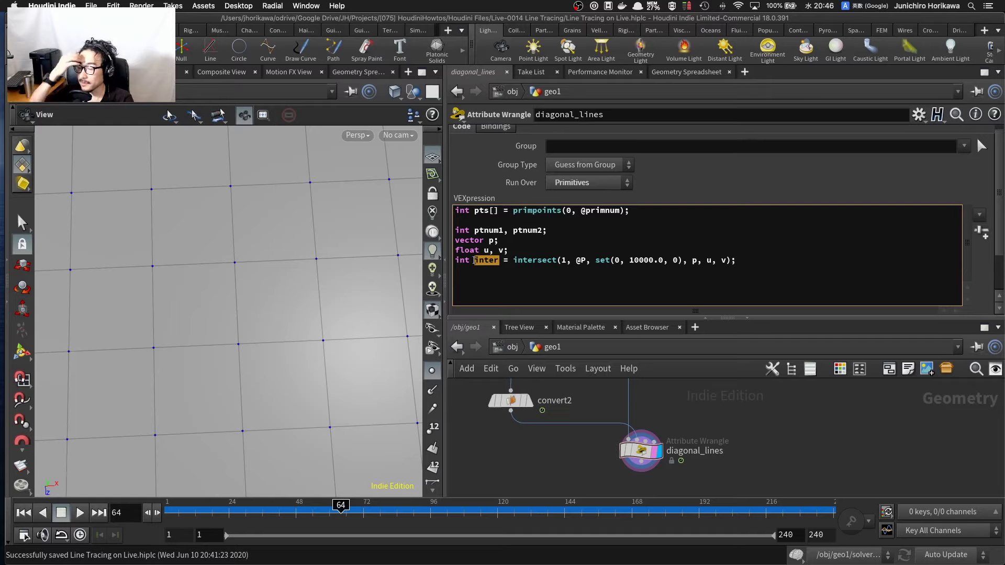
{"action": "double_click", "coordinate": [533, 260]}
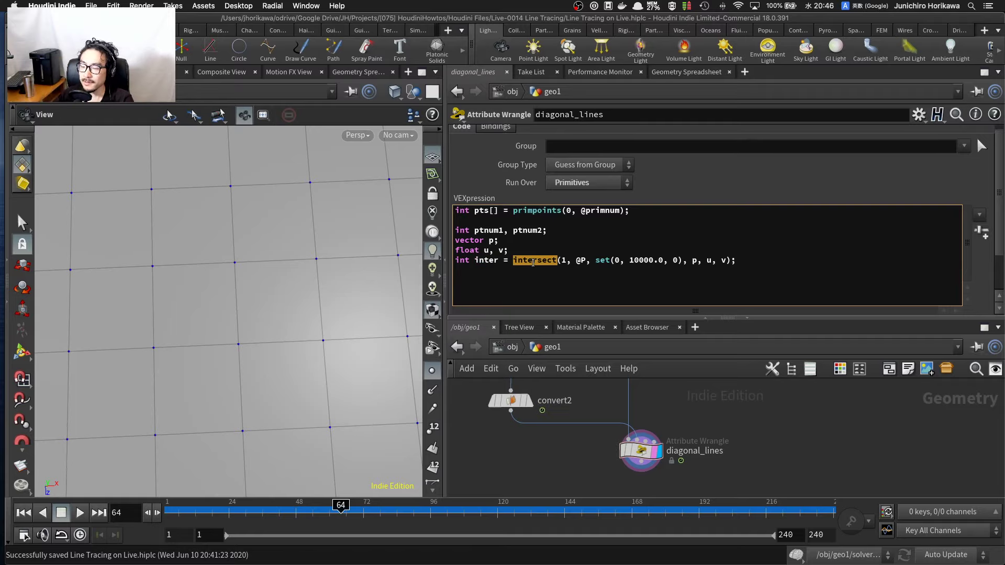
{"action": "mouse_move", "coordinate": [533, 263]}
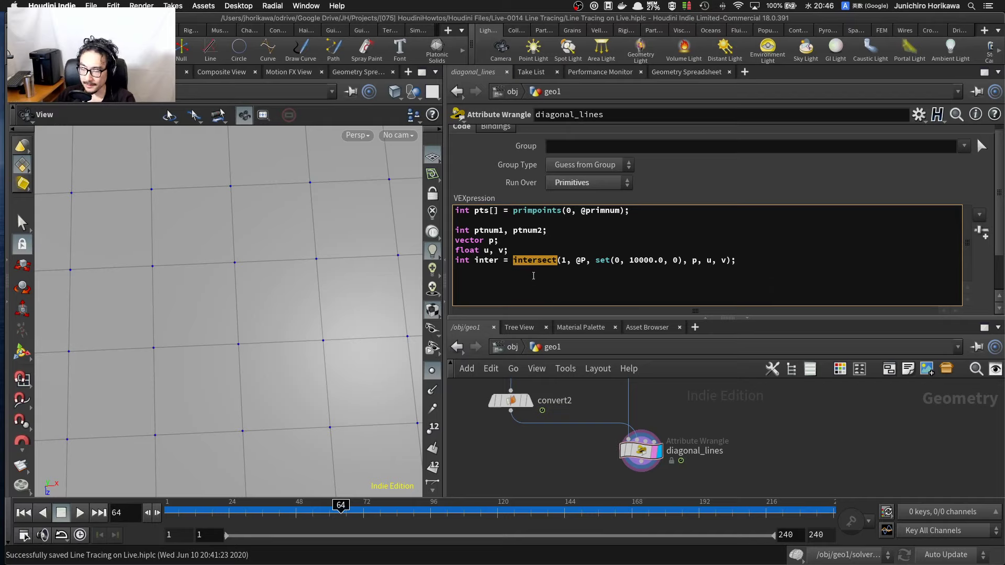
{"action": "left_click", "coordinate": [527, 279]}
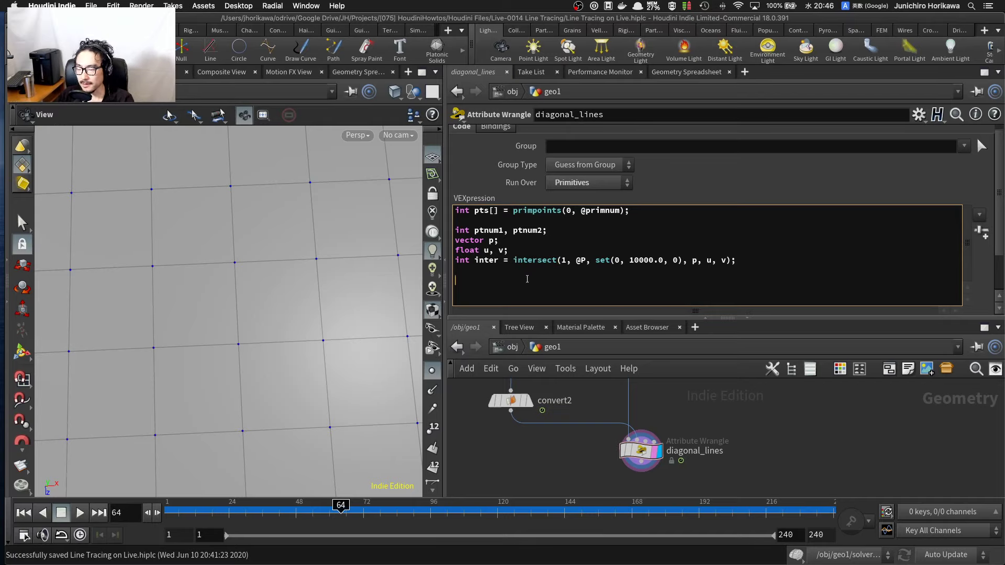
Step: Add an if(inter < 0){ } block below the intersect line, with an empty line inside it
{"action": "type", "text": "if("}
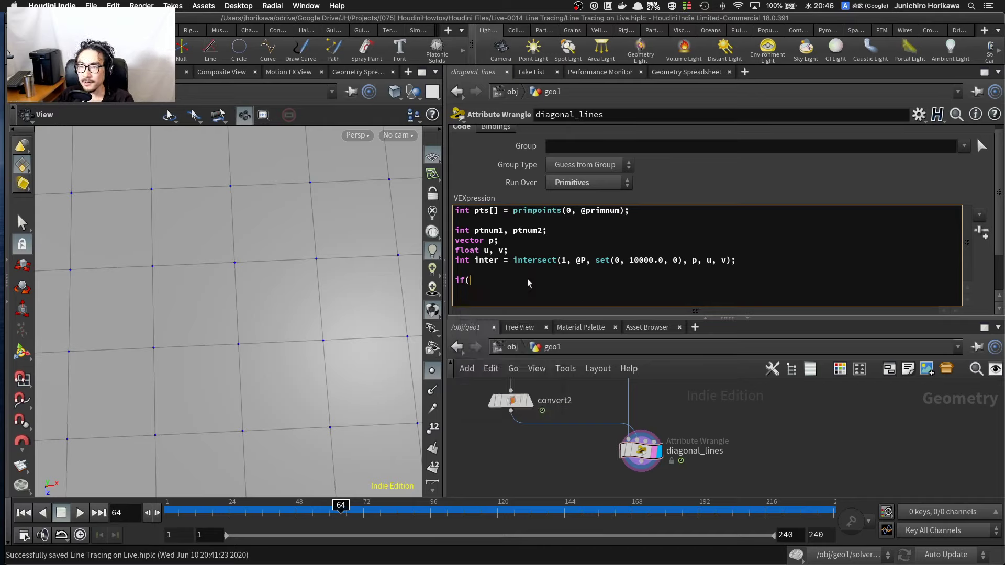
{"action": "type", "text": "inter "}
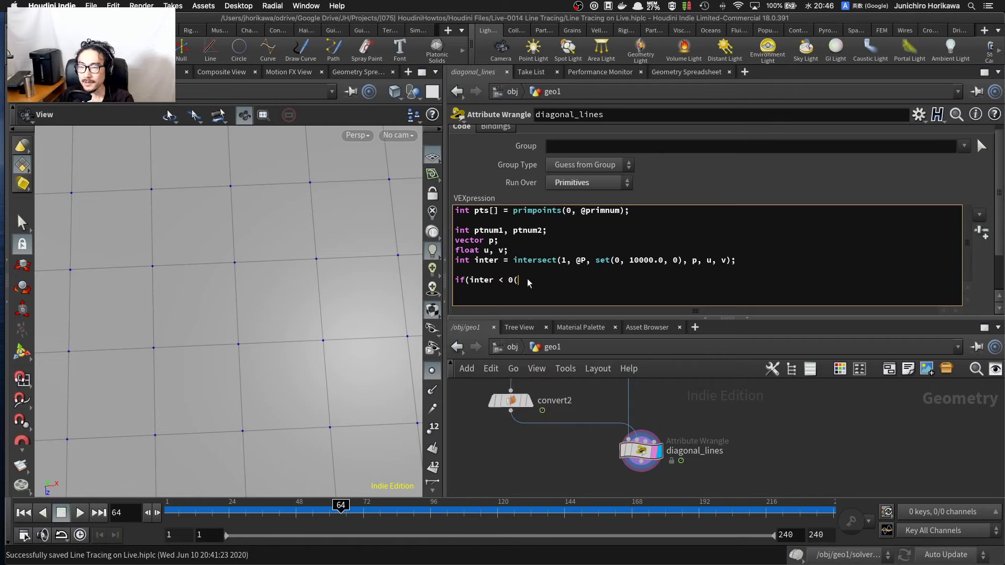
{"action": "type", "text": "< 0("}
{"action": "key", "text": "BackSpace"}
{"action": "type", "text": "){"}
{"action": "key", "text": "Return"}
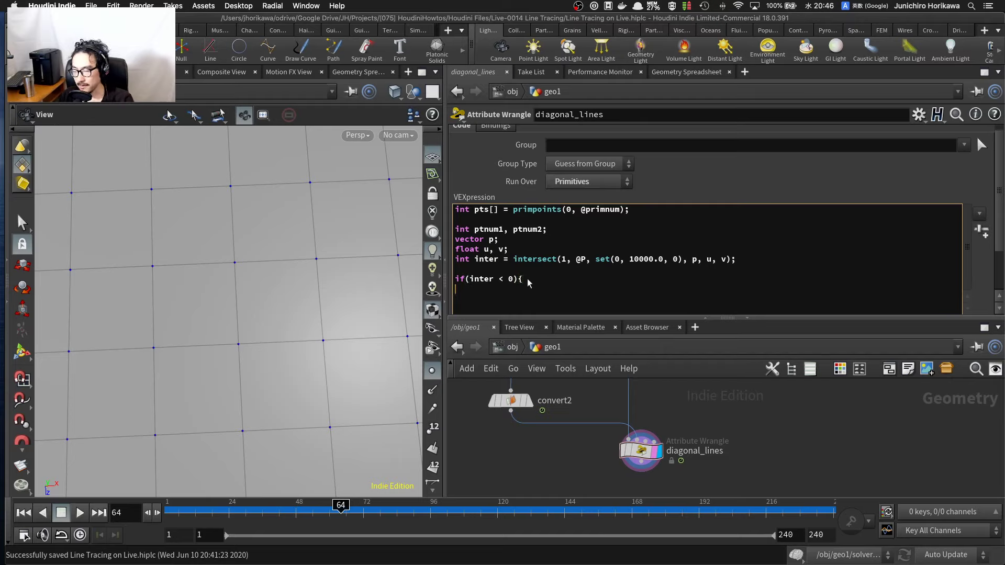
{"action": "type", "text": "}"}
{"action": "left_click", "coordinate": [528, 282]}
{"action": "key", "text": "Return"}
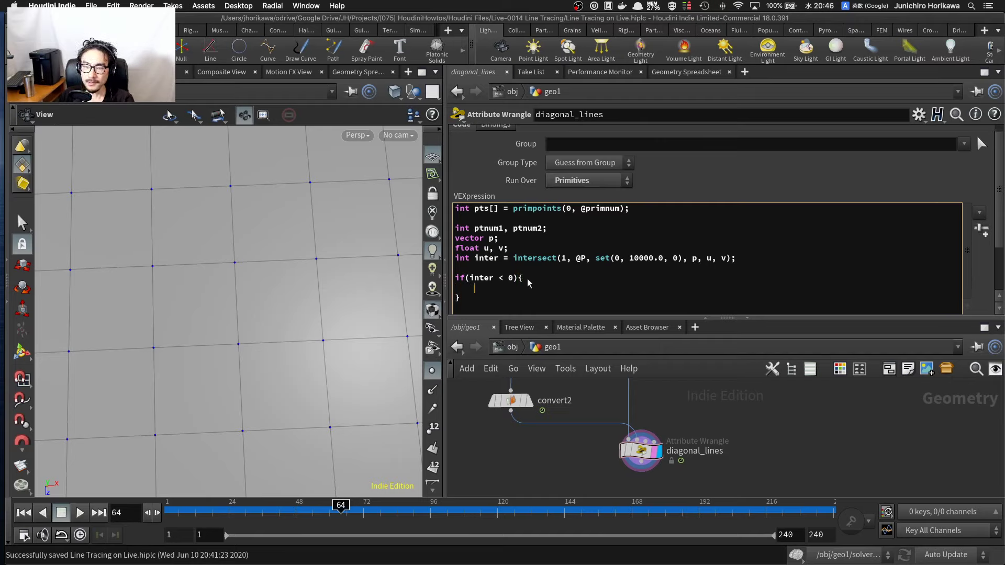
Step: Assign the first diagonal's corner indices inside the if block: ptnum1 = 0; and ptnum2 = 2;
{"action": "type", "text": "ptnum"}
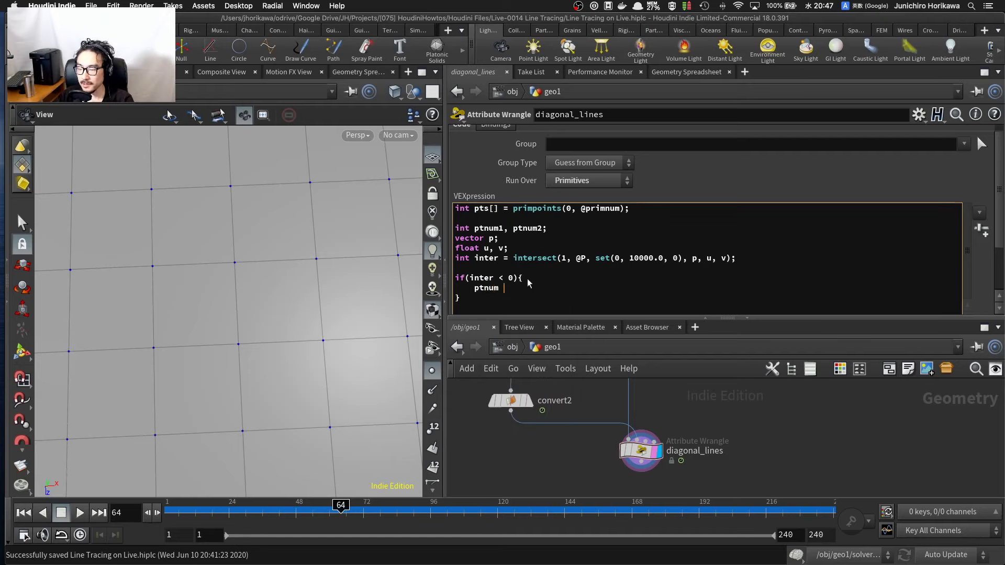
{"action": "key", "text": "BackSpace"}
{"action": "type", "text": "1 = 0;"}
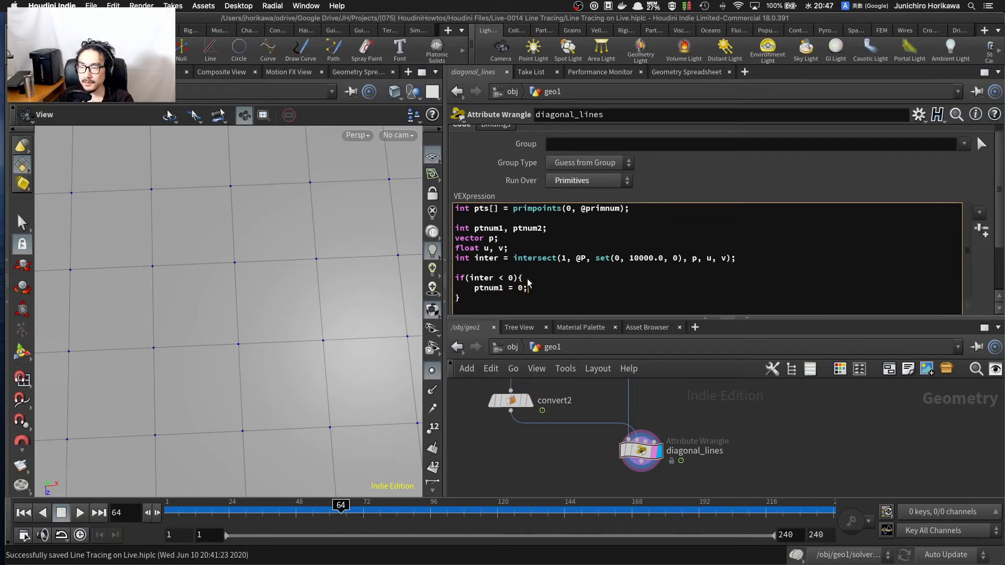
{"action": "key", "text": "Return"}
{"action": "type", "text": "ptnum"}
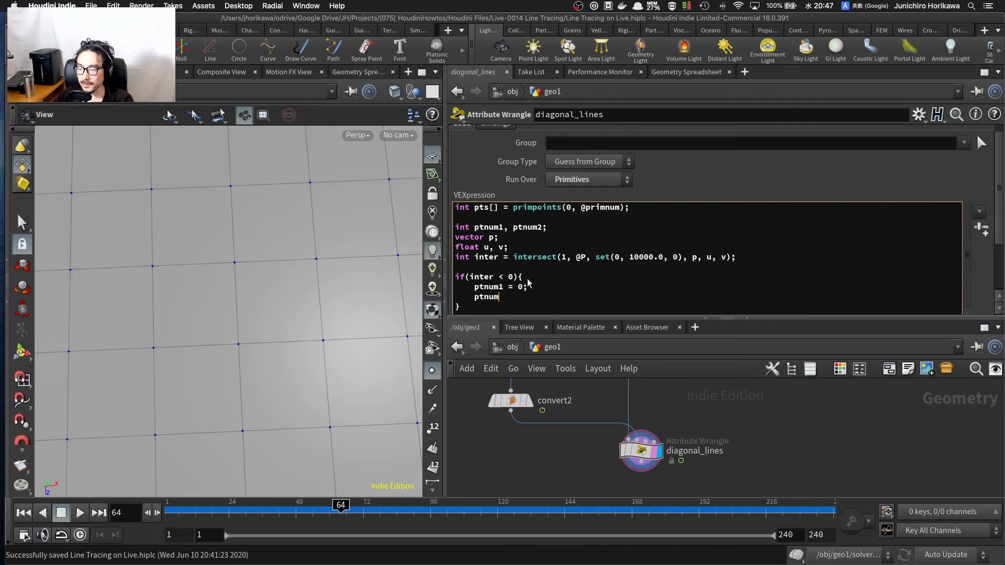
{"action": "type", "text": "2 = 2"}
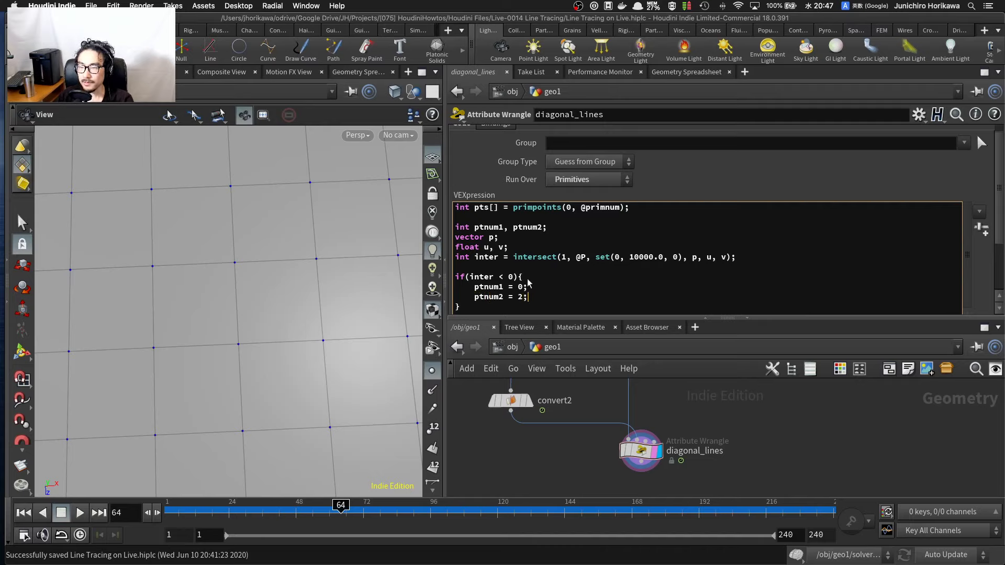
Step: Add an else{ } branch to the if block, with an empty line for its contents
{"action": "left_click", "coordinate": [500, 304]}
{"action": "type", "text": "else{"}
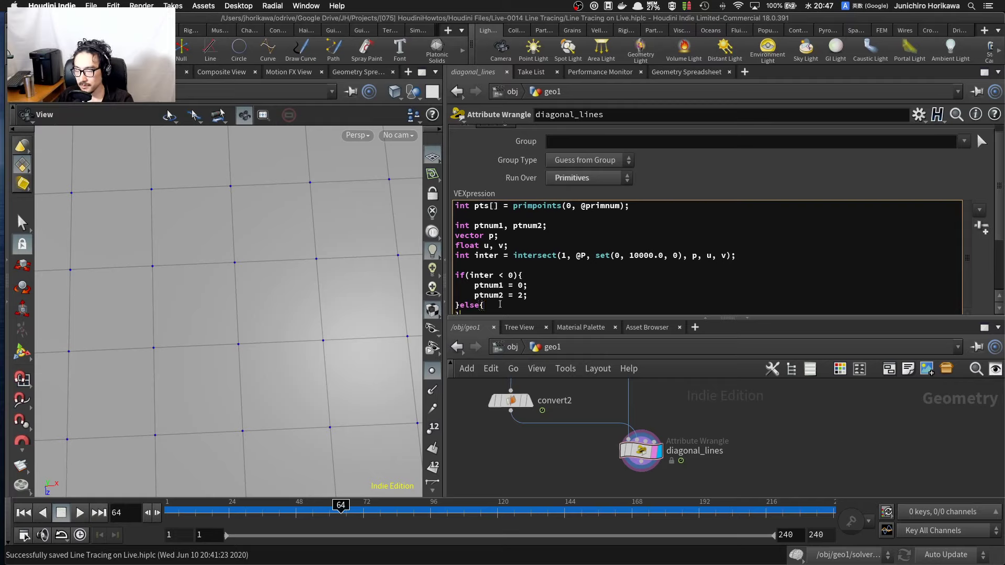
{"action": "key", "text": "Return"}
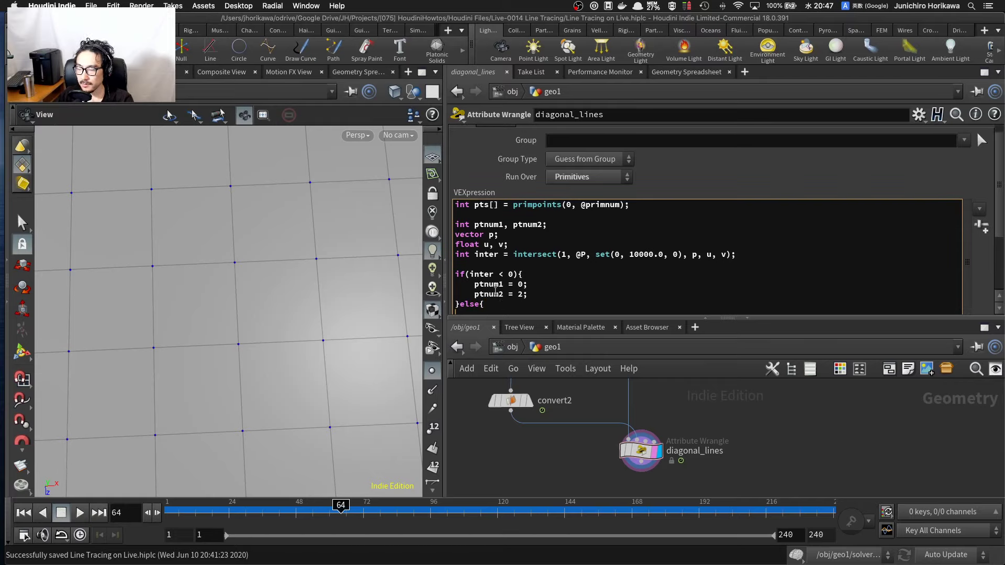
Step: Examine the corner points of the grid faces against the inter < 0 condition and its ptnum1 and ptnum2 assignments
{"action": "scroll", "coordinate": [325, 333], "scroll_direction": "down", "scroll_amount": 3}
{"action": "middle_click_drag", "start_coordinate": [325, 333], "coordinate": [279, 338]}
{"action": "scroll", "coordinate": [282, 337], "scroll_direction": "up", "scroll_amount": 5}
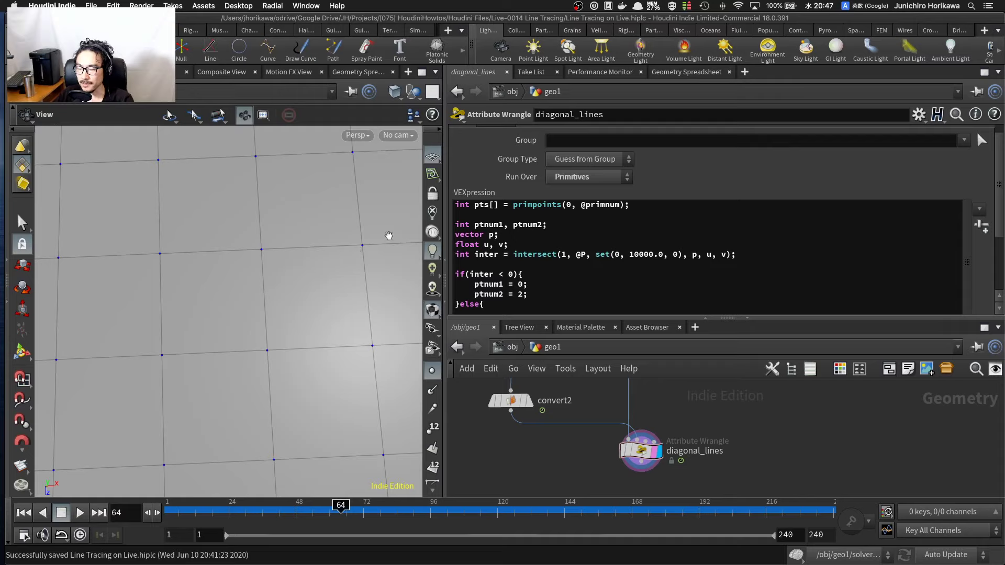
{"action": "left_click", "coordinate": [499, 255]}
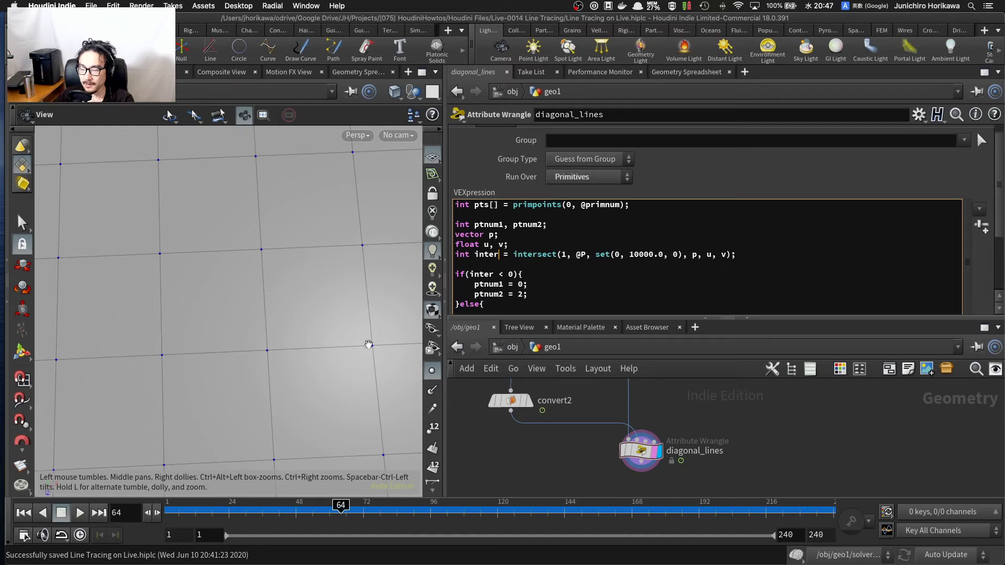
{"action": "left_click_drag", "start_coordinate": [529, 285], "coordinate": [470, 287]}
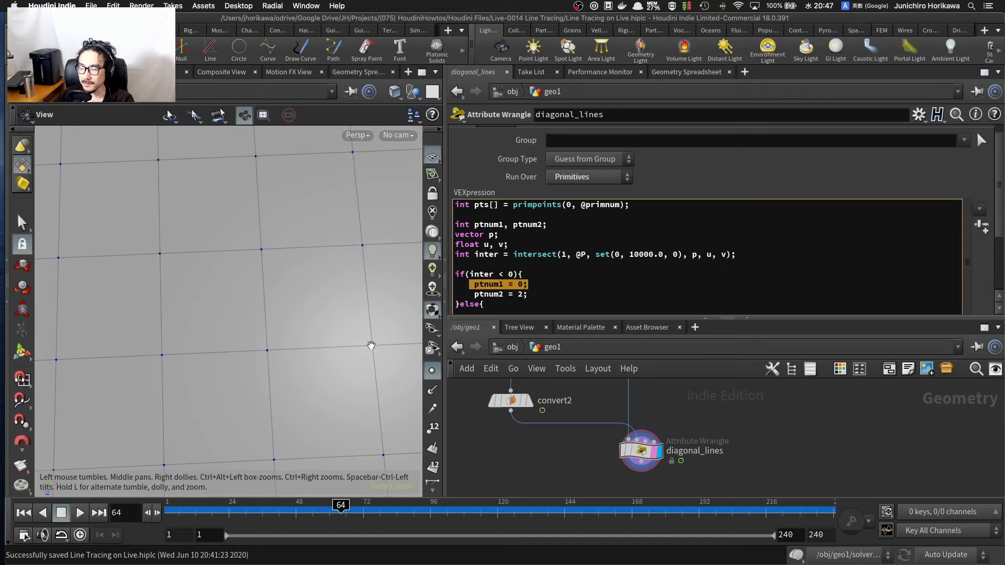
{"action": "left_click", "coordinate": [492, 274]}
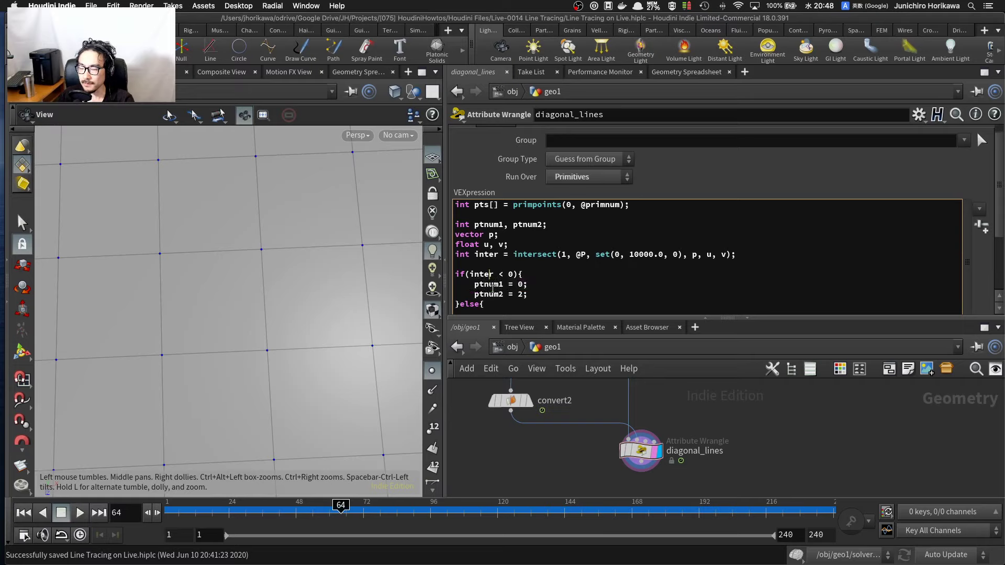
Step: Assign the other diagonal's corner indices in the else branch: ptnum1 = 1; and ptnum2 = 3;
{"action": "scroll", "coordinate": [921, 263], "scroll_direction": "down", "scroll_amount": 2}
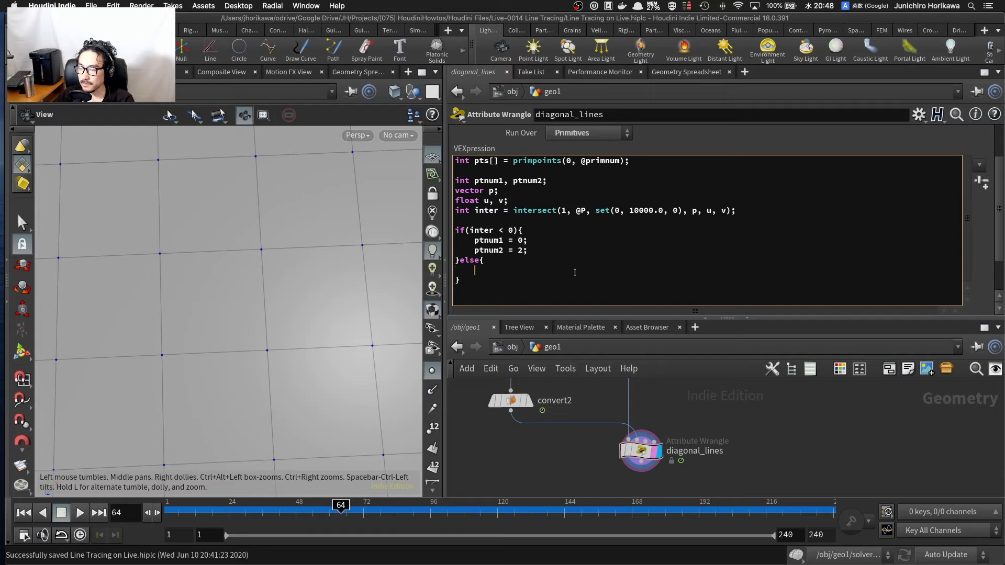
{"action": "type", "text": "ptnum1 = "}
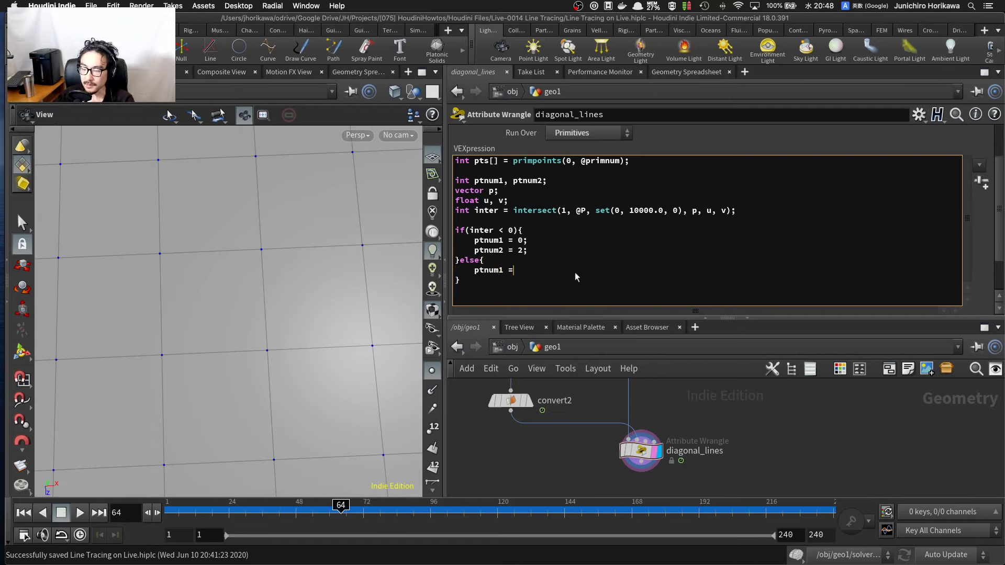
{"action": "type", "text": "1;"}
{"action": "key", "text": "Return"}
{"action": "type", "text": "pt"}
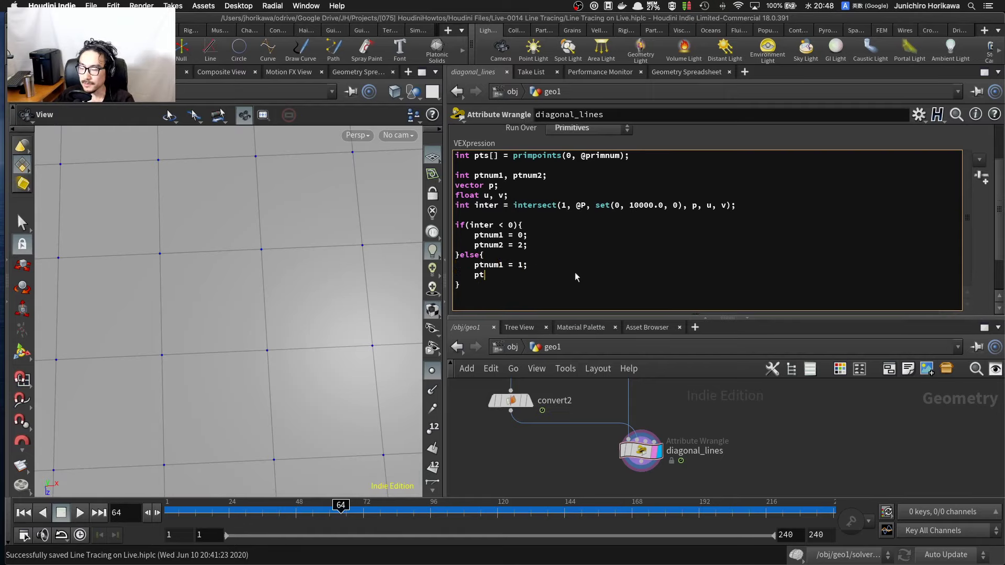
{"action": "type", "text": "num2 = "}
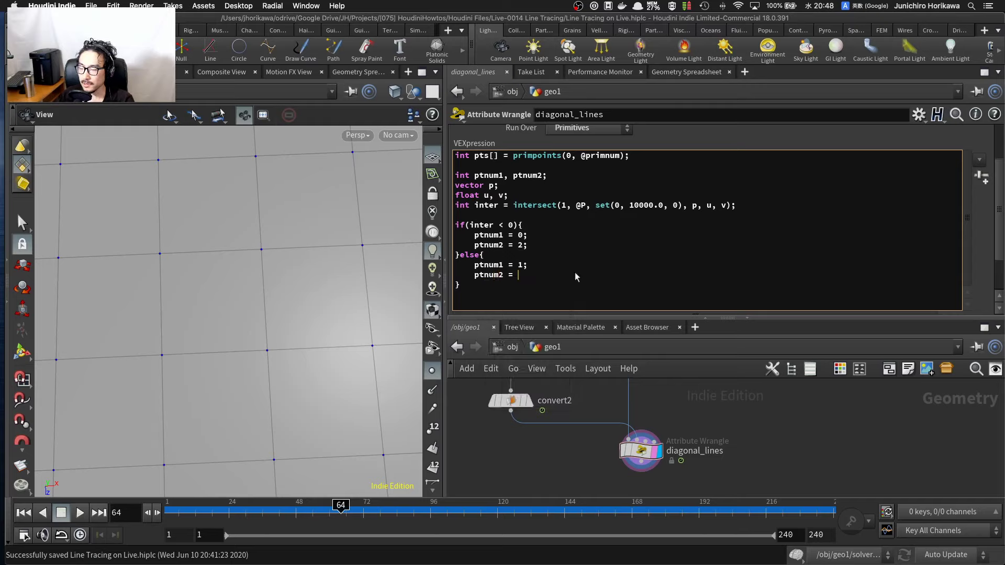
{"action": "type", "text": "3;"}
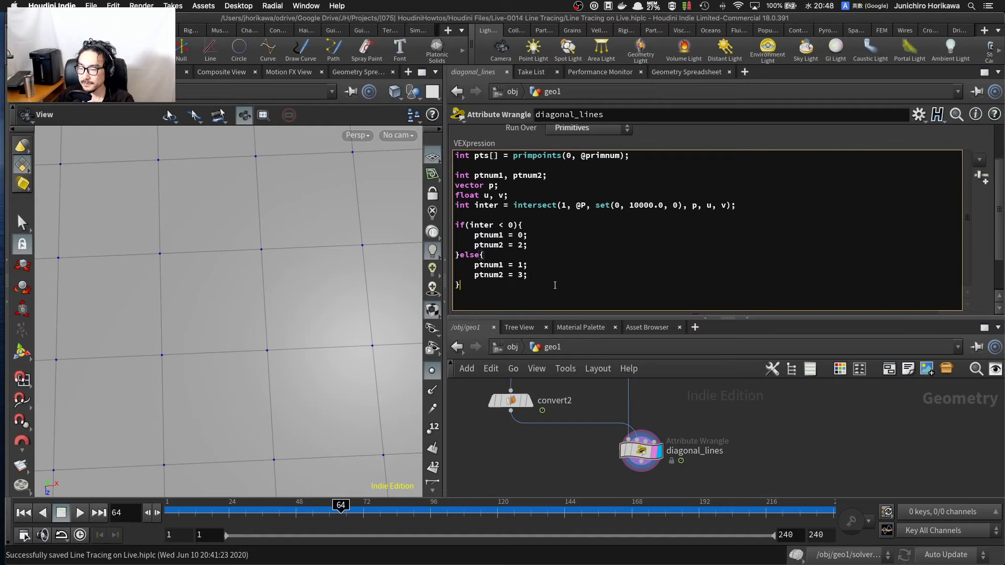
{"action": "key", "text": "Return"}
{"action": "key", "text": "Return"}
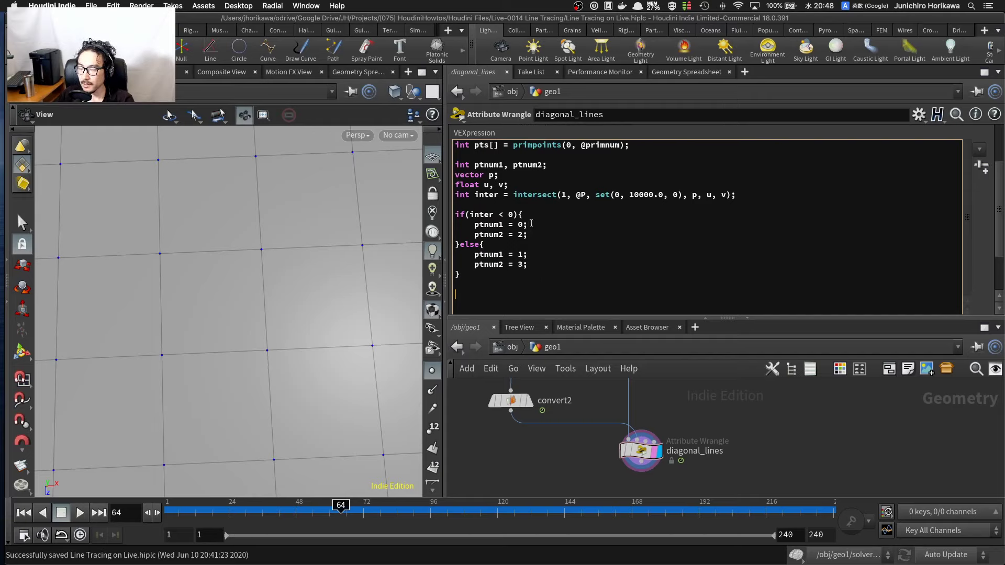
{"action": "left_click_drag", "start_coordinate": [531, 224], "coordinate": [479, 224]}
{"action": "left_click_drag", "start_coordinate": [529, 235], "coordinate": [497, 235]}
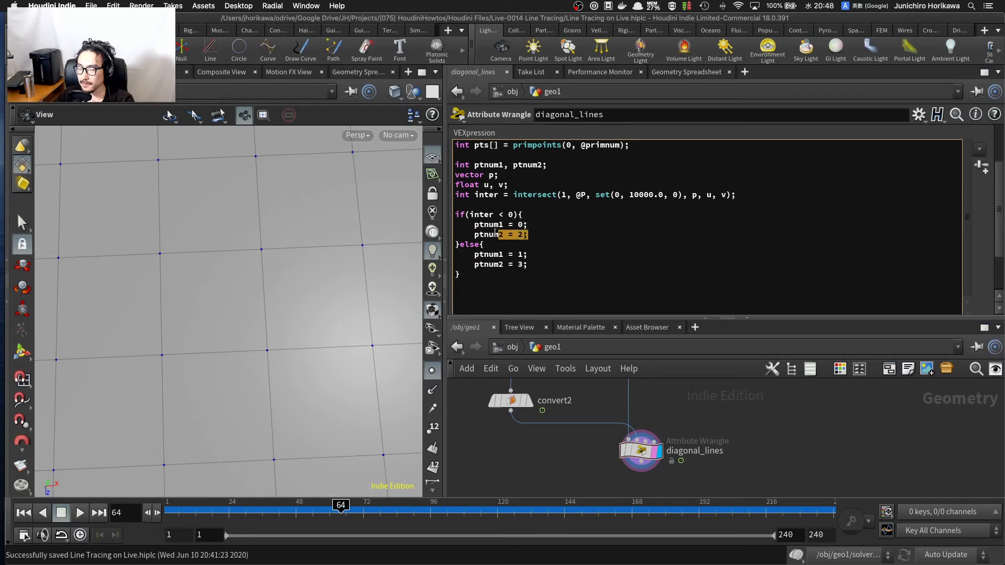
{"action": "double_click", "coordinate": [488, 226]}
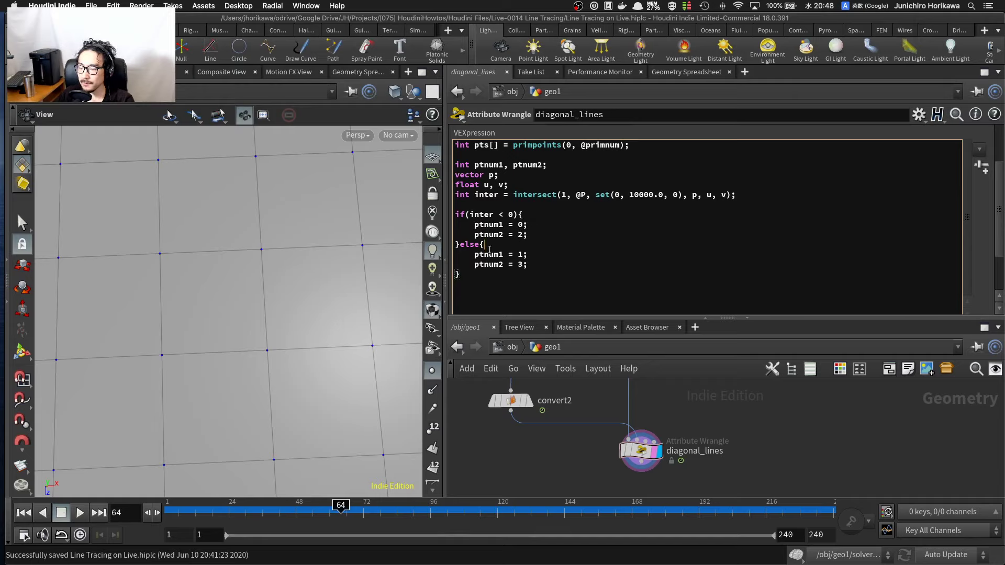
{"action": "left_click_drag", "start_coordinate": [457, 145], "coordinate": [645, 147]}
Step: Below the if/else block, declare the first corner point: int pt1 = pts[ptnum1];
{"action": "left_click", "coordinate": [539, 295]}
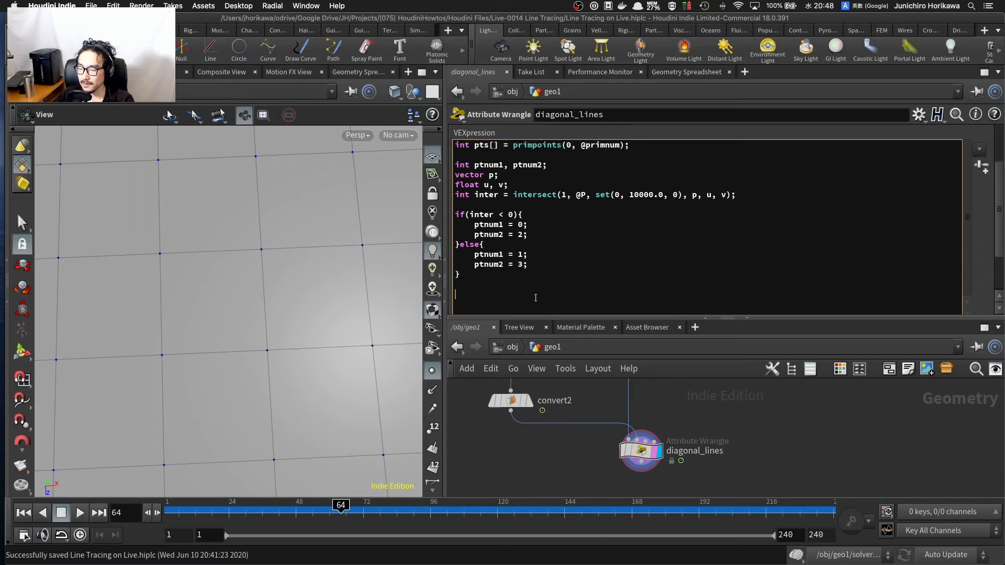
{"action": "type", "text": "u"}
{"action": "type", "text": "n"}
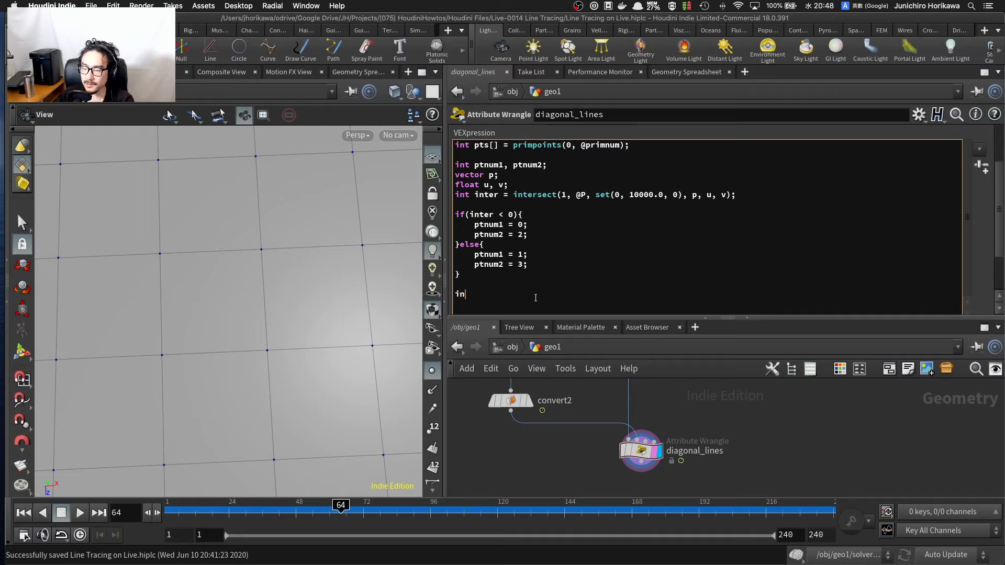
{"action": "type", "text": "t pts"}
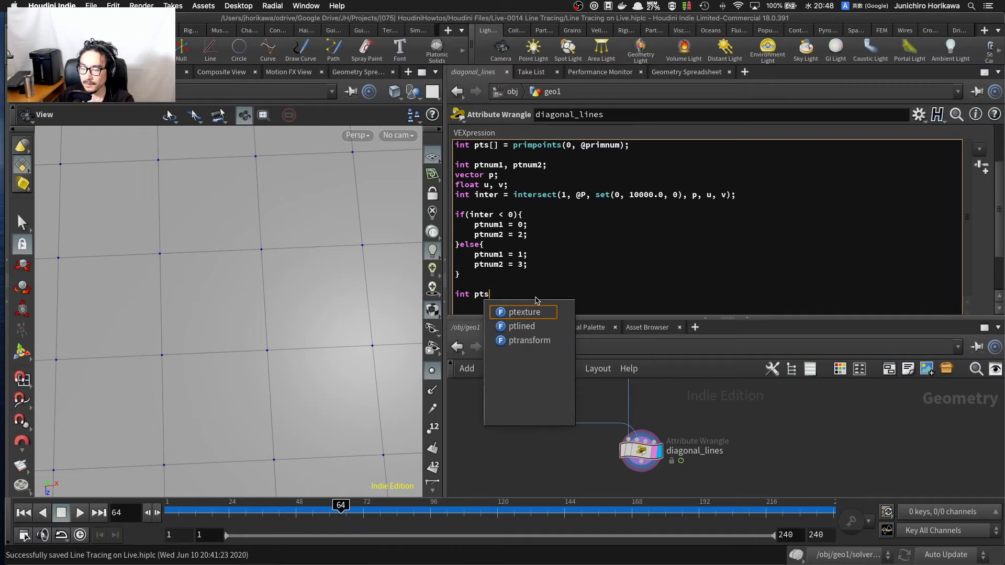
{"action": "key", "text": "BackSpace"}
{"action": "type", "text": "1 = pt"}
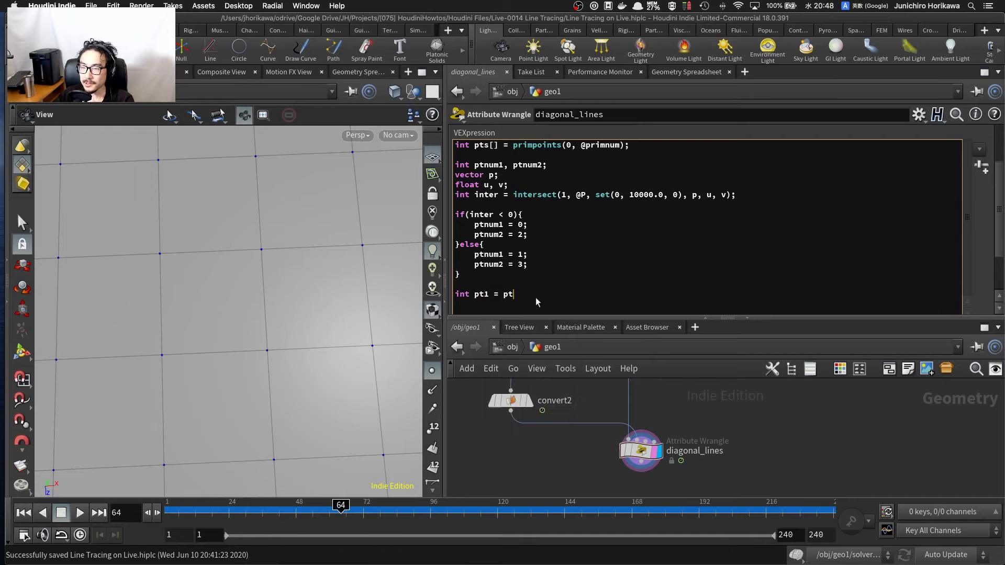
{"action": "type", "text": "s[ptnum1"}
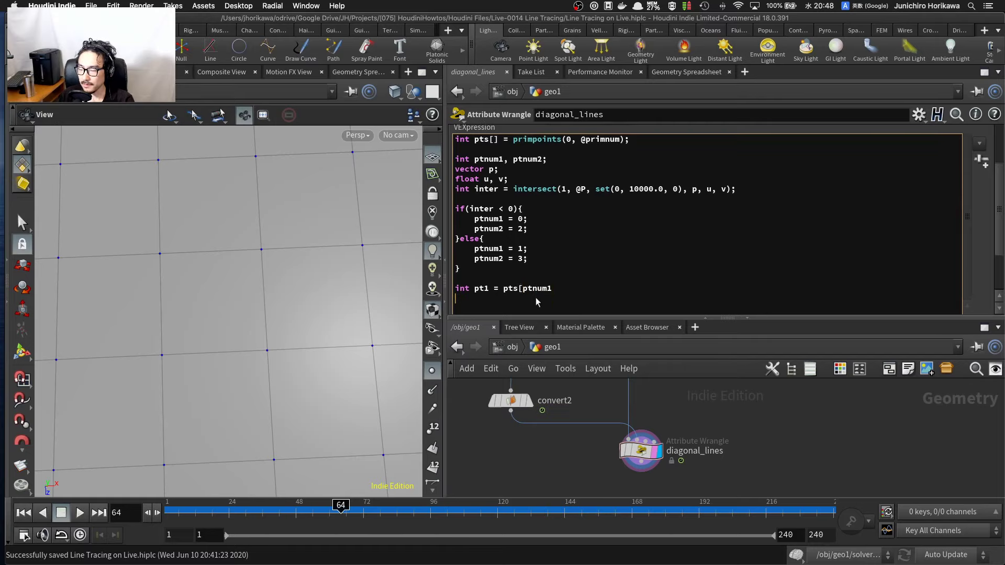
{"action": "type", "text": "]"}
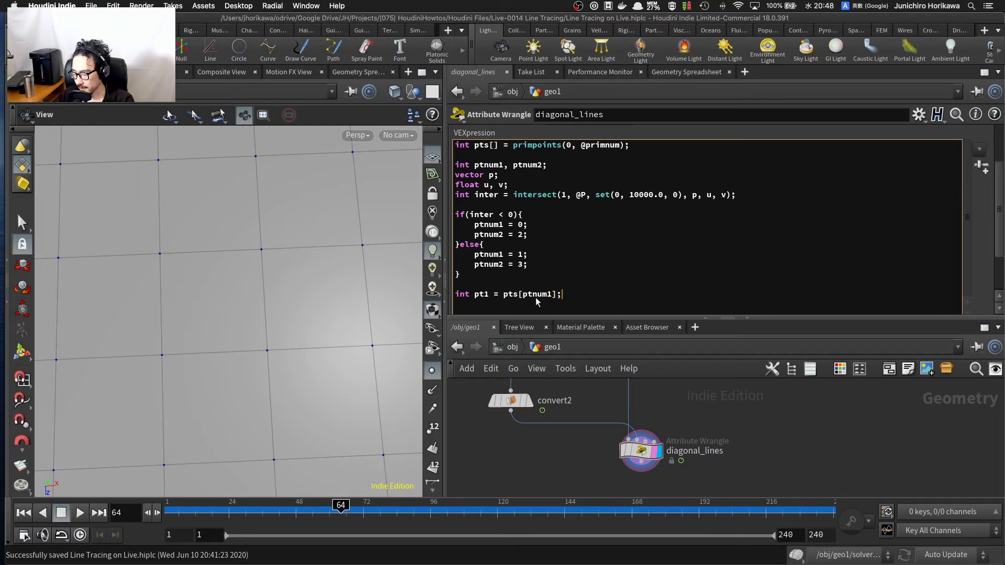
{"action": "type", "text": ";"}
Step: Declare the second corner point under pt1: int pt2 = pts[ptnum2];
{"action": "key", "text": "Return"}
{"action": "type", "text": "int p"}
{"action": "type", "text": "t2 = pt"}
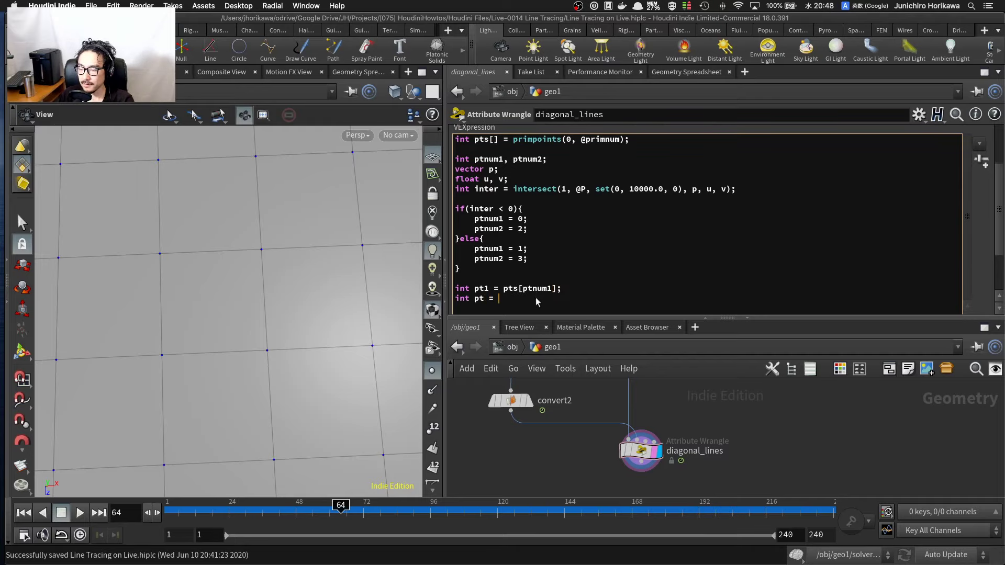
{"action": "type", "text": "s[ptnum2"}
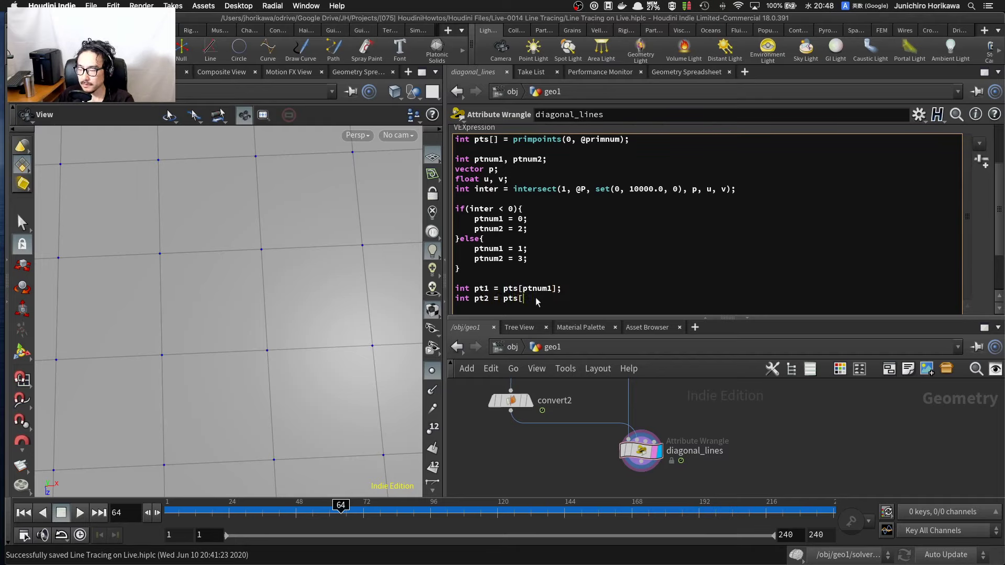
{"action": "key", "text": "Return"}
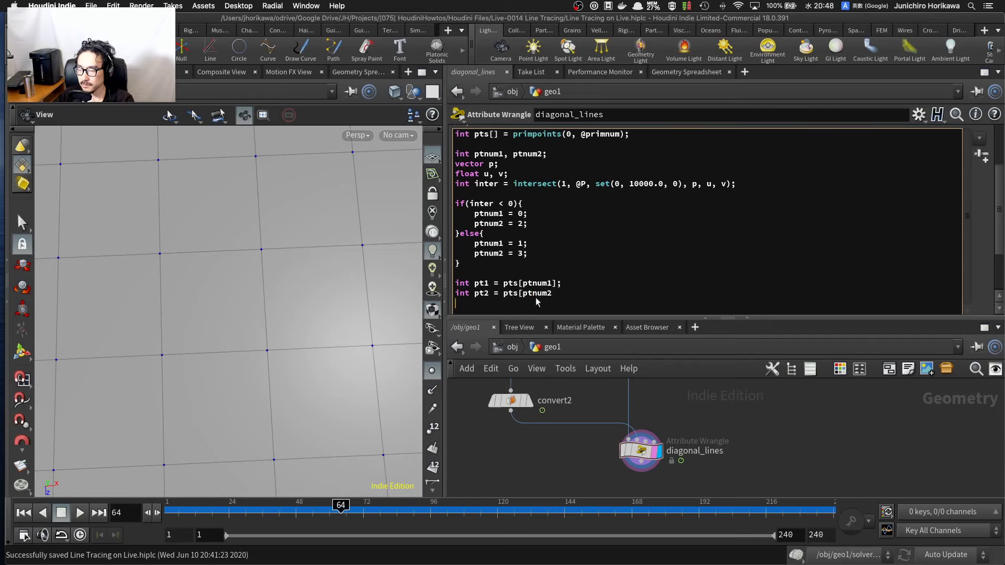
{"action": "key", "text": "BackSpace"}
{"action": "type", "text": "];"}
{"action": "key", "text": "Return"}
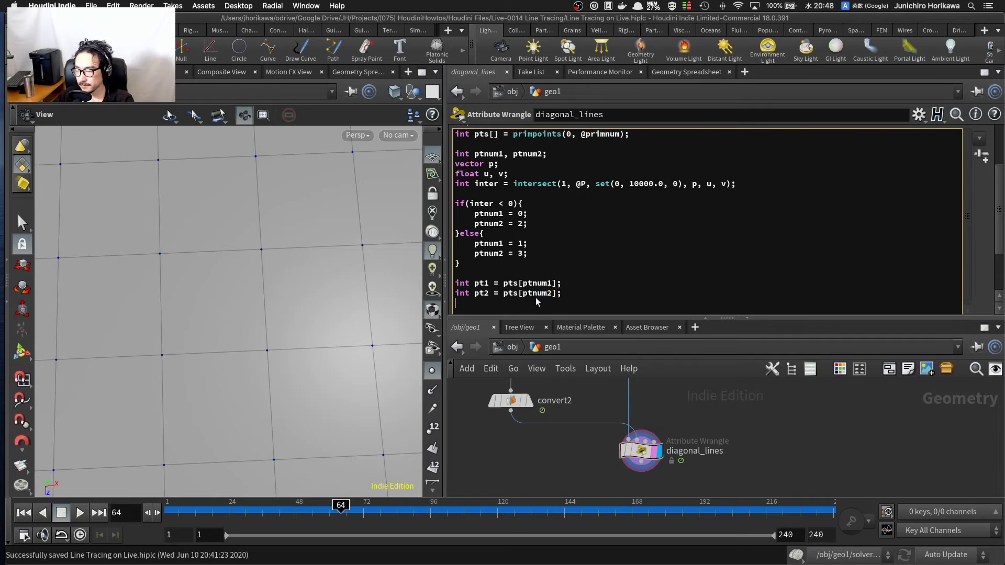
Step: Create the diagonal between the two corner points: int line = addprim(0, "polyline", pt1, pt2);
{"action": "key", "text": "Return"}
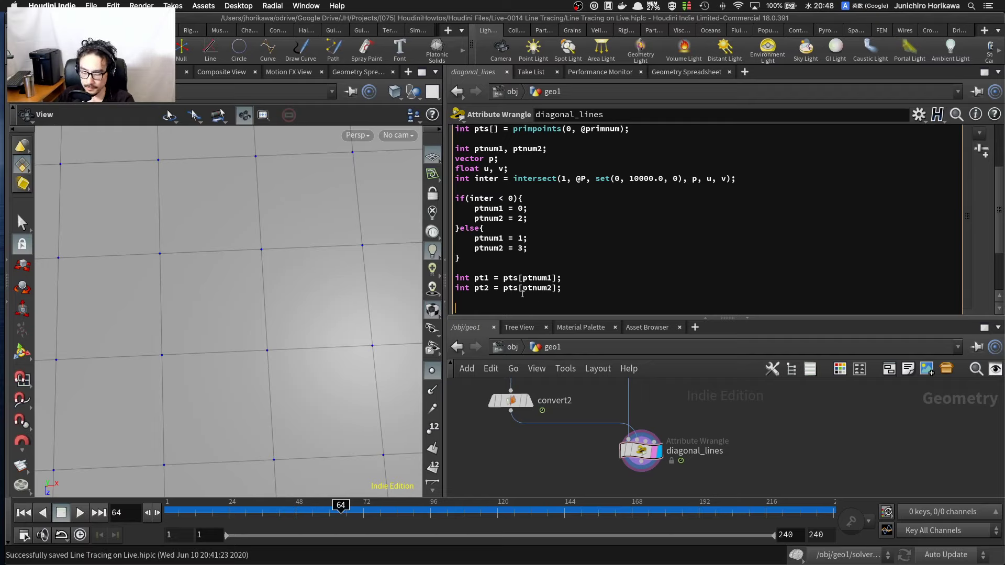
{"action": "type", "text": "in"}
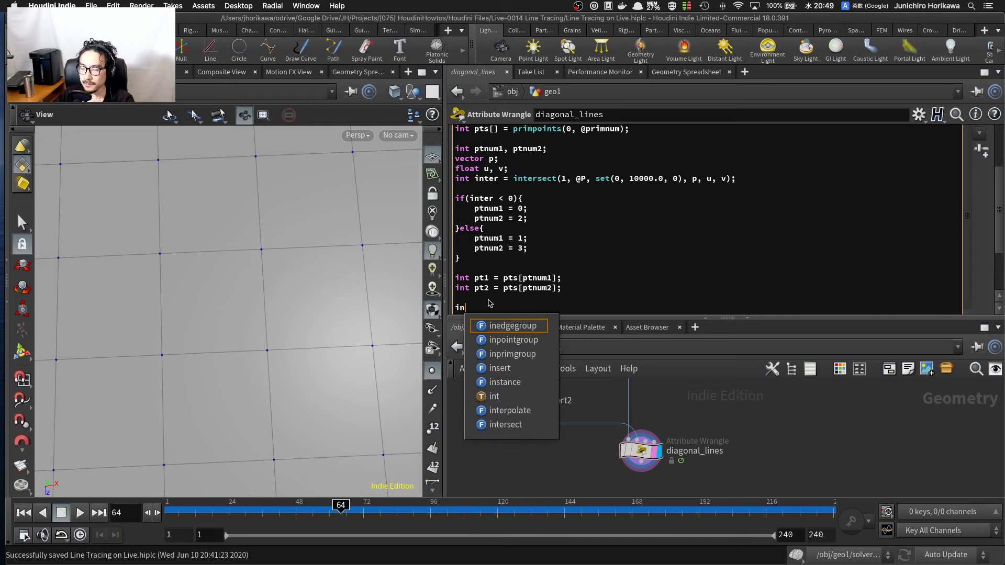
{"action": "type", "text": "t "}
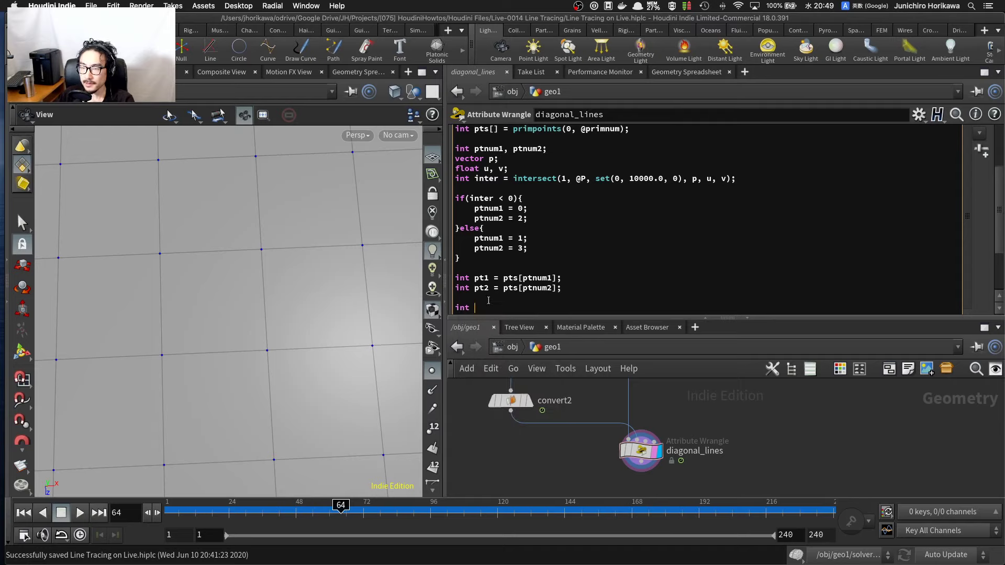
{"action": "type", "text": "line = ad"}
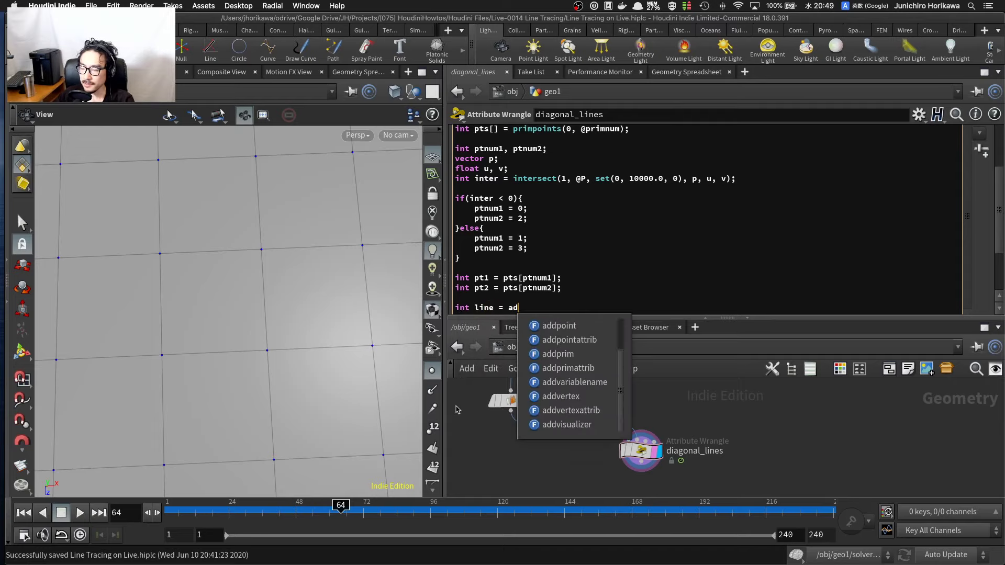
{"action": "type", "text": "dprim(0, "}
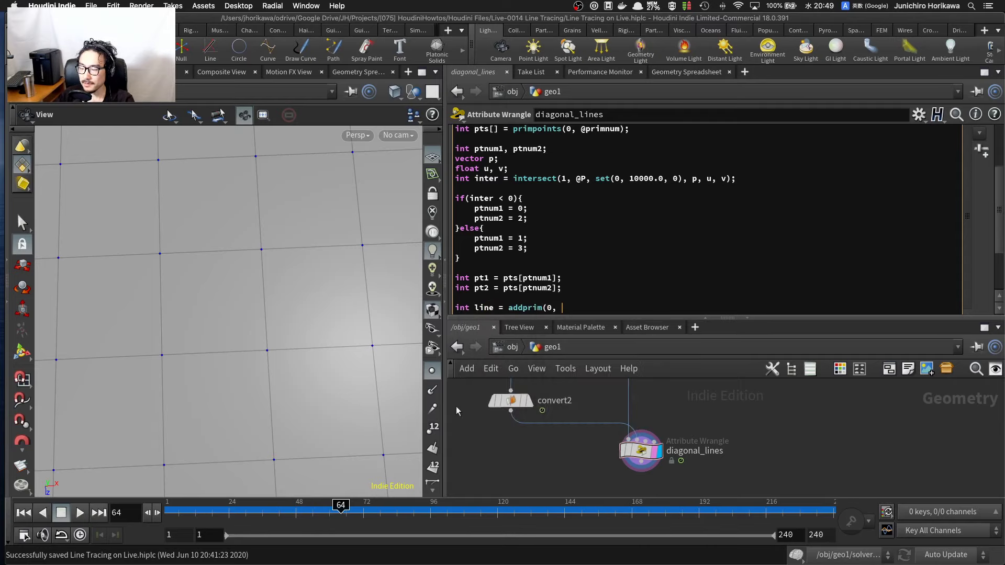
{"action": "type", "text": "\"polyline\""}
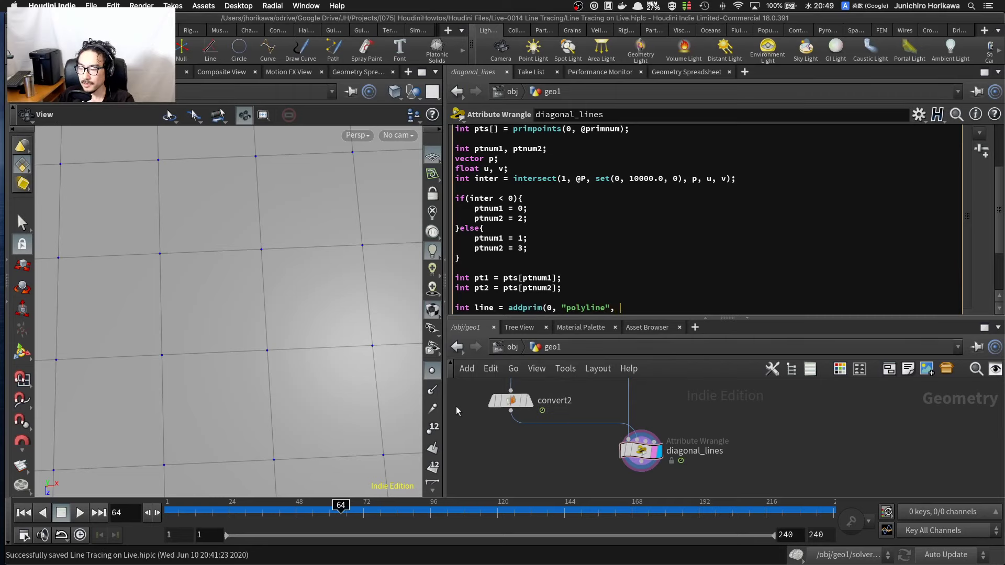
{"action": "type", "text": ", pt1, pt2"}
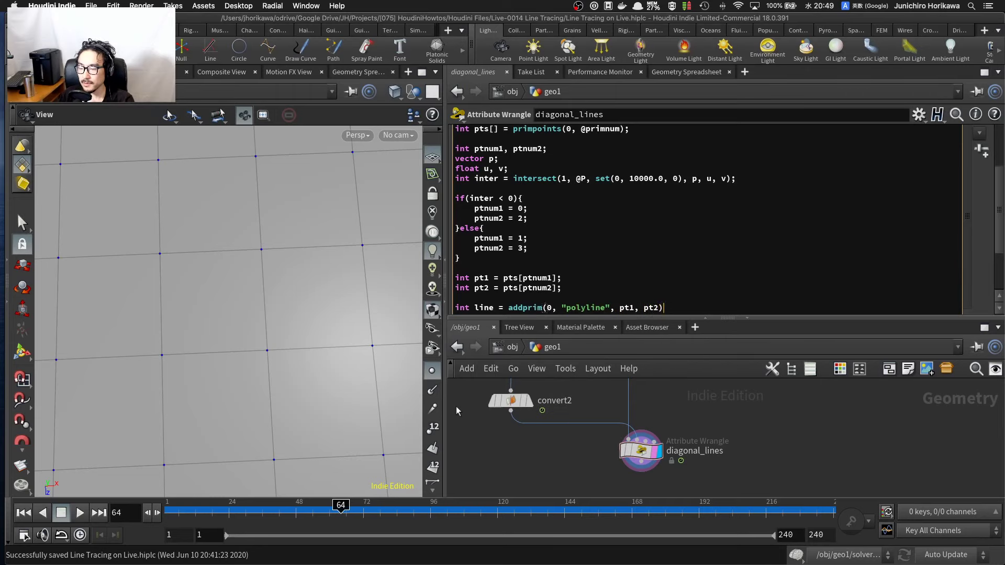
{"action": "key", "text": "Return"}
{"action": "key", "text": "Return"}
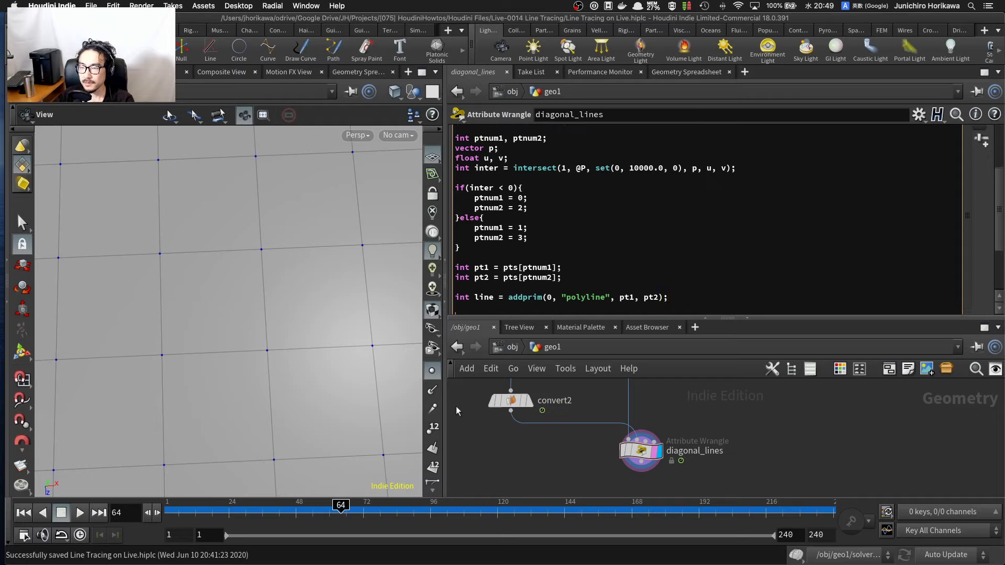
{"action": "type", "text": "revers"}
{"action": "key", "text": "Escape"}
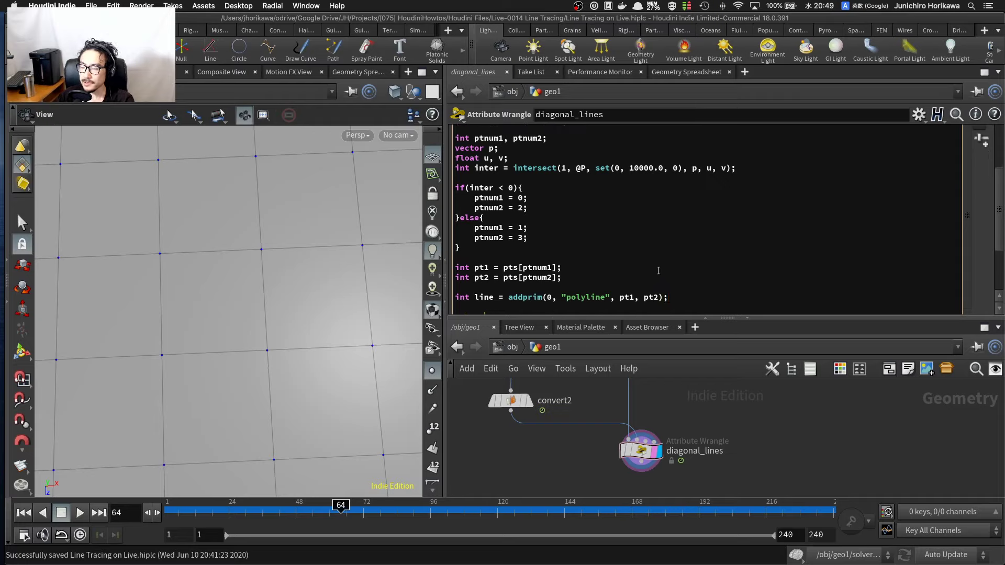
{"action": "scroll", "coordinate": [977, 263], "scroll_direction": "down", "scroll_amount": 2}
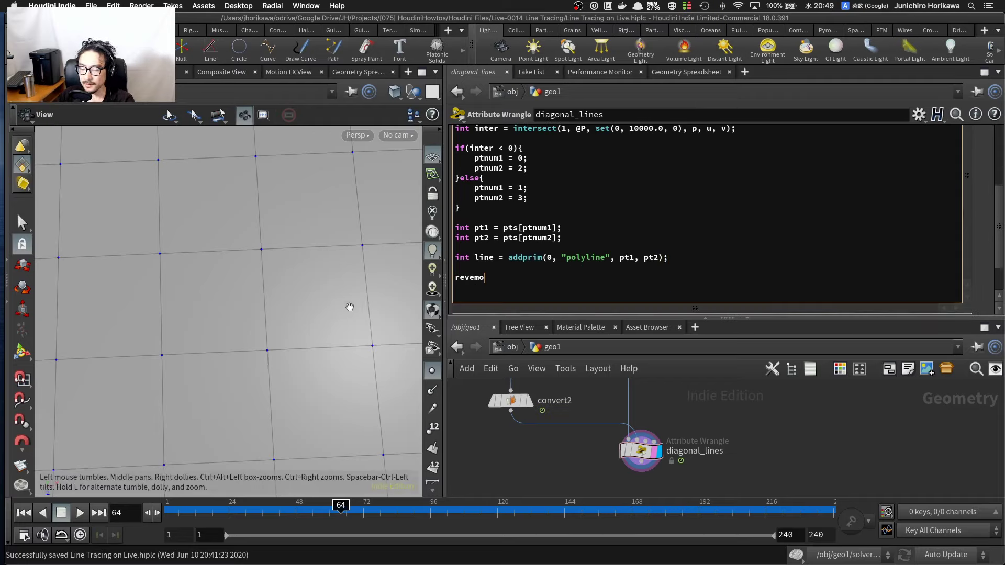
{"action": "key", "text": "BackSpace"}
{"action": "key", "text": "BackSpace"}
{"action": "key", "text": "BackSpace"}
{"action": "key", "text": "BackSpace"}
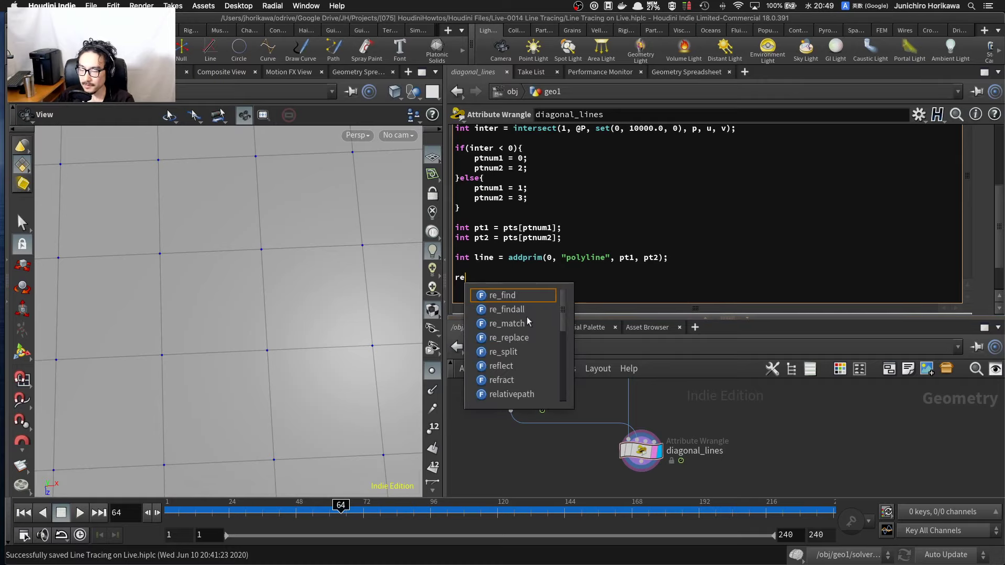
{"action": "type", "text": "move"}
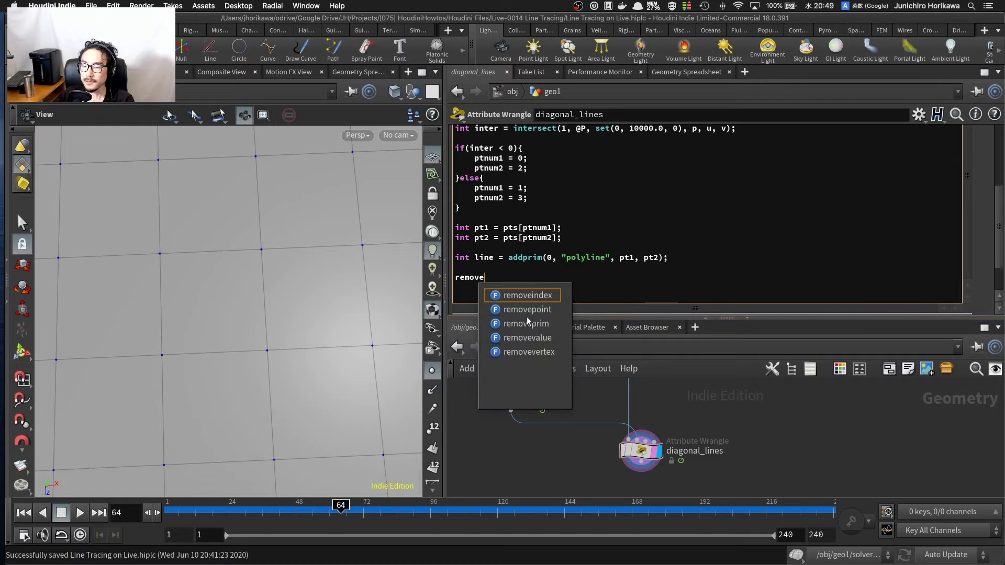
{"action": "type", "text": "prim("}
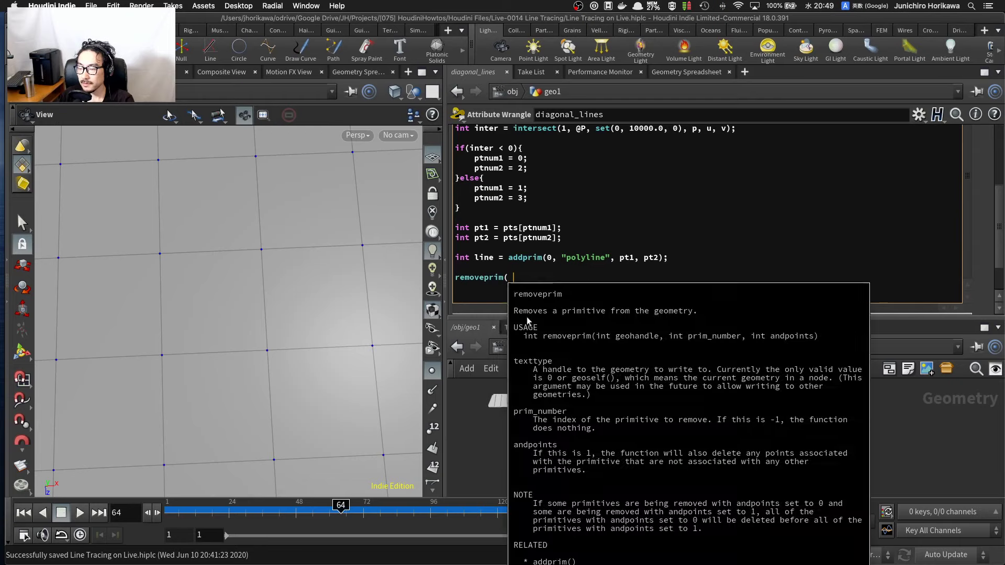
{"action": "key", "text": "BackSpace"}
{"action": "type", "text": "0, "}
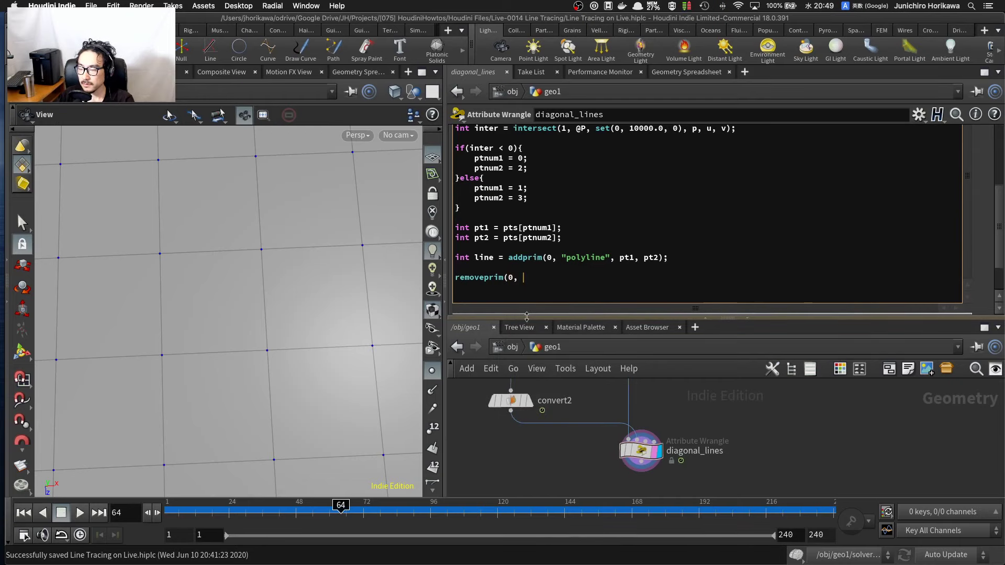
{"action": "type", "text": "@primnum, 1);"}
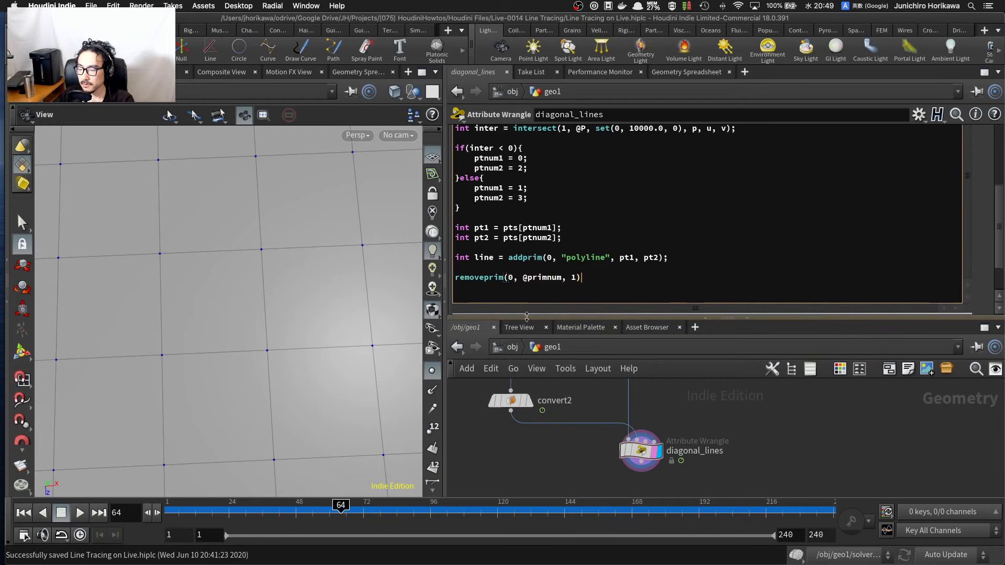
{"action": "left_click", "coordinate": [552, 453]}
Step: Turn off the point display in the viewport and inspect the diagonal line pattern across the grid
{"action": "right_click_drag", "start_coordinate": [315, 267], "coordinate": [249, 297]}
{"action": "middle_click_drag", "start_coordinate": [328, 322], "coordinate": [195, 309]}
{"action": "right_click_drag", "start_coordinate": [195, 309], "coordinate": [276, 294]}
{"action": "middle_click_drag", "start_coordinate": [246, 306], "coordinate": [242, 337]}
{"action": "right_click_drag", "start_coordinate": [243, 337], "coordinate": [300, 333]}
{"action": "middle_click_drag", "start_coordinate": [301, 333], "coordinate": [238, 316]}
{"action": "left_click_drag", "start_coordinate": [237, 316], "coordinate": [276, 336]}
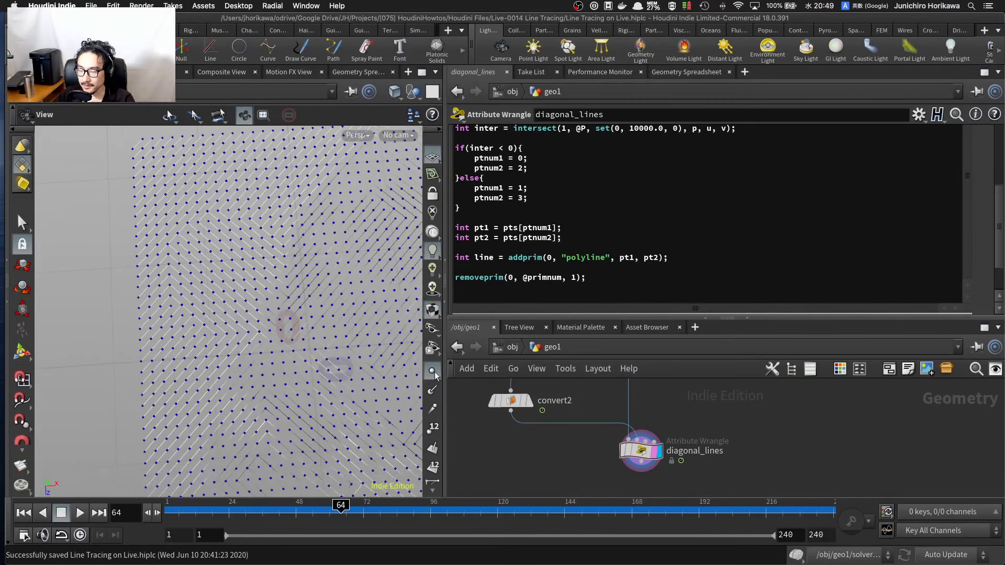
{"action": "left_click", "coordinate": [431, 370]}
{"action": "left_click_drag", "start_coordinate": [345, 350], "coordinate": [238, 318]}
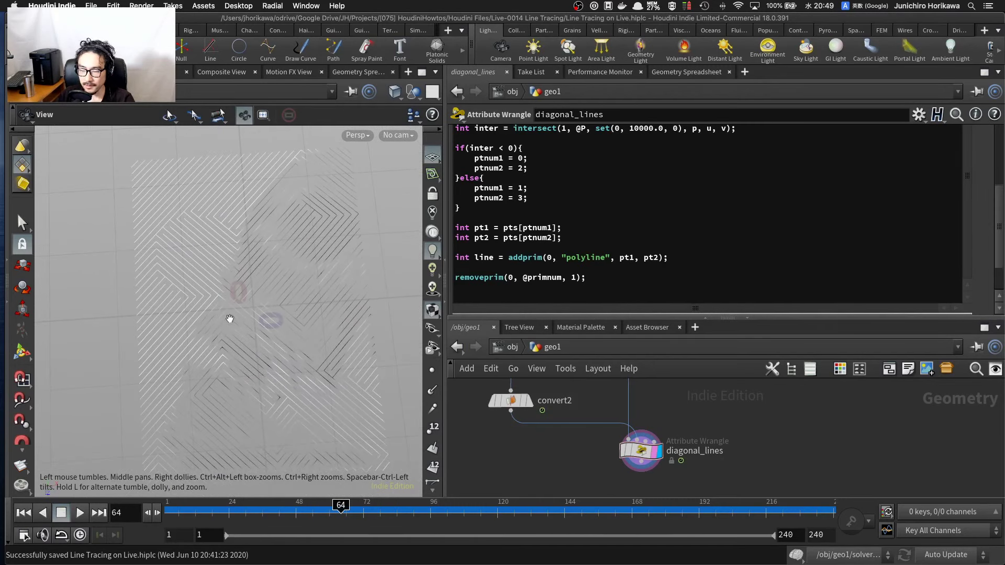
Step: Insert an Attribute Delete node on the grid input wire just above the diagonal_lines wrangle
{"action": "scroll", "coordinate": [623, 438], "scroll_direction": "up", "scroll_amount": 2}
{"action": "key", "text": "Tab"}
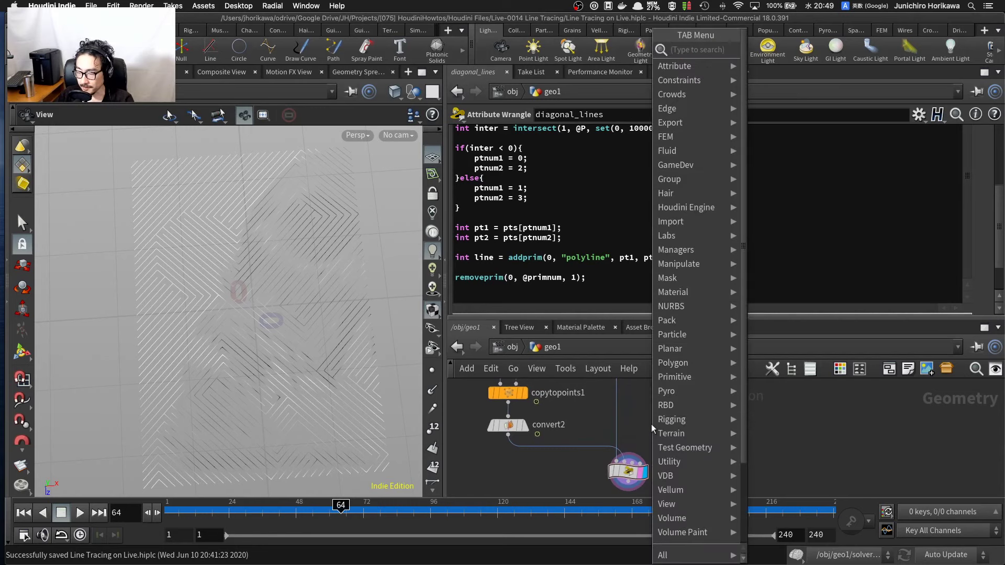
{"action": "type", "text": "delete"}
{"action": "key", "text": "Down"}
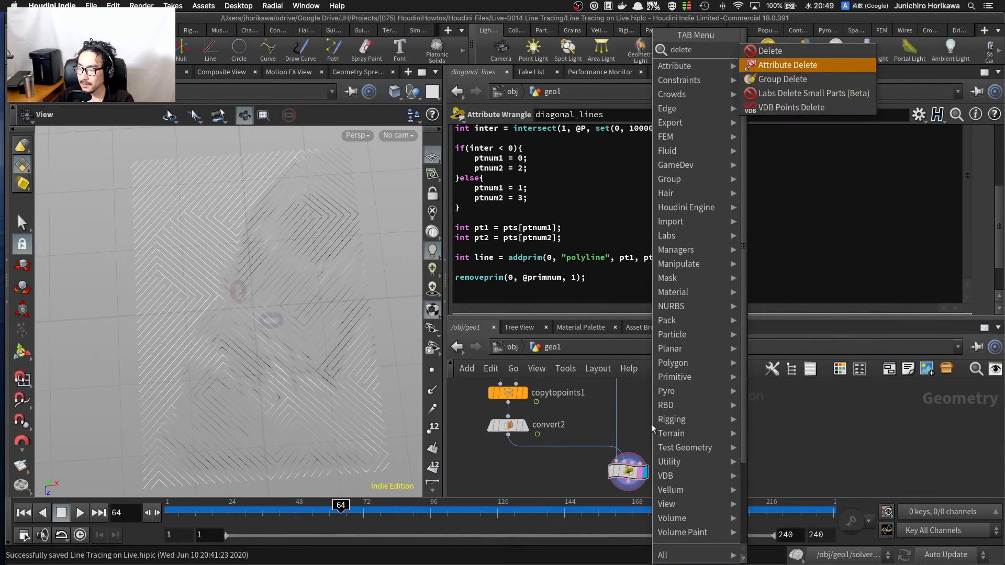
{"action": "key", "text": "Return"}
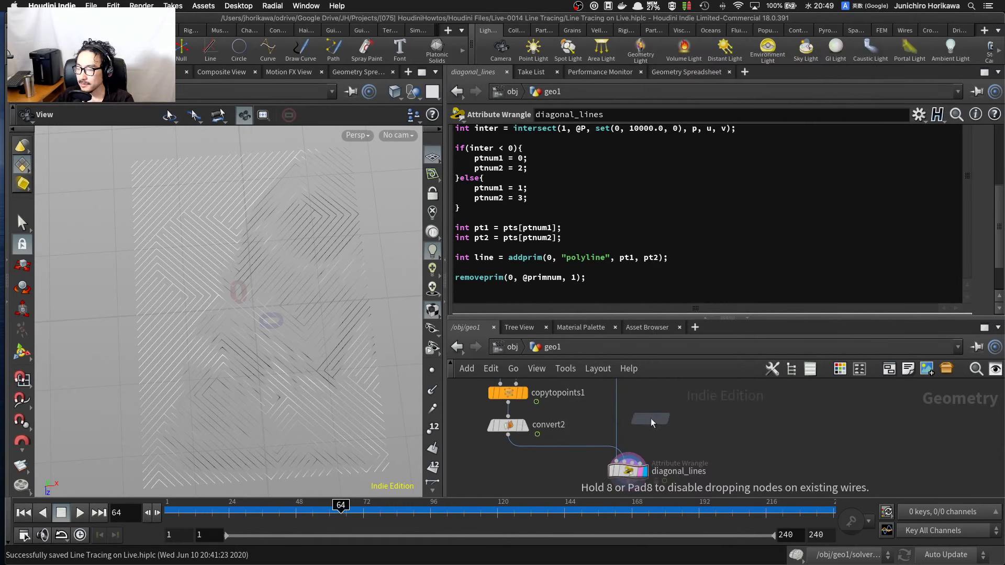
{"action": "left_click", "coordinate": [618, 417]}
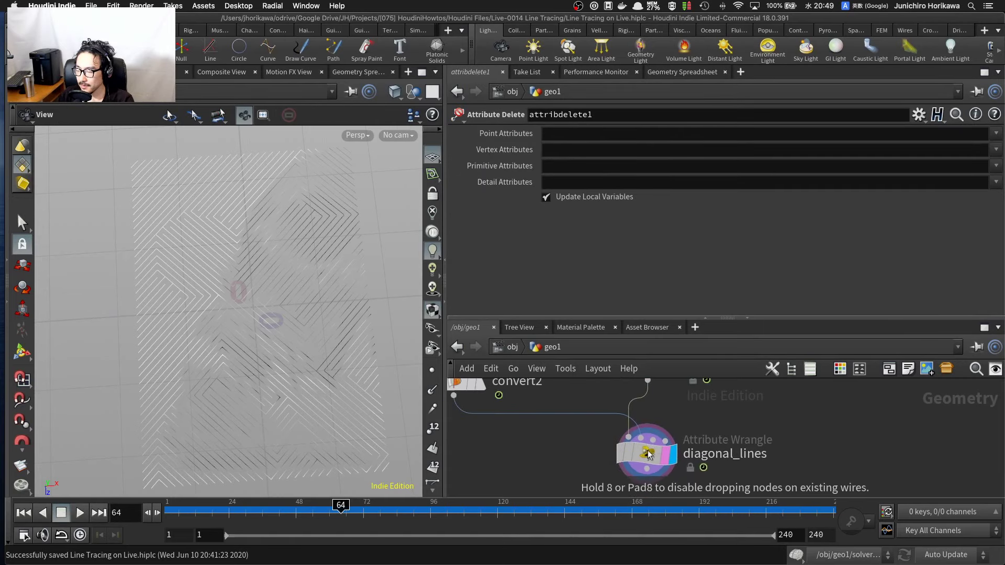
{"action": "scroll", "coordinate": [678, 432], "scroll_direction": "up", "scroll_amount": 3}
{"action": "left_click", "coordinate": [658, 407]}
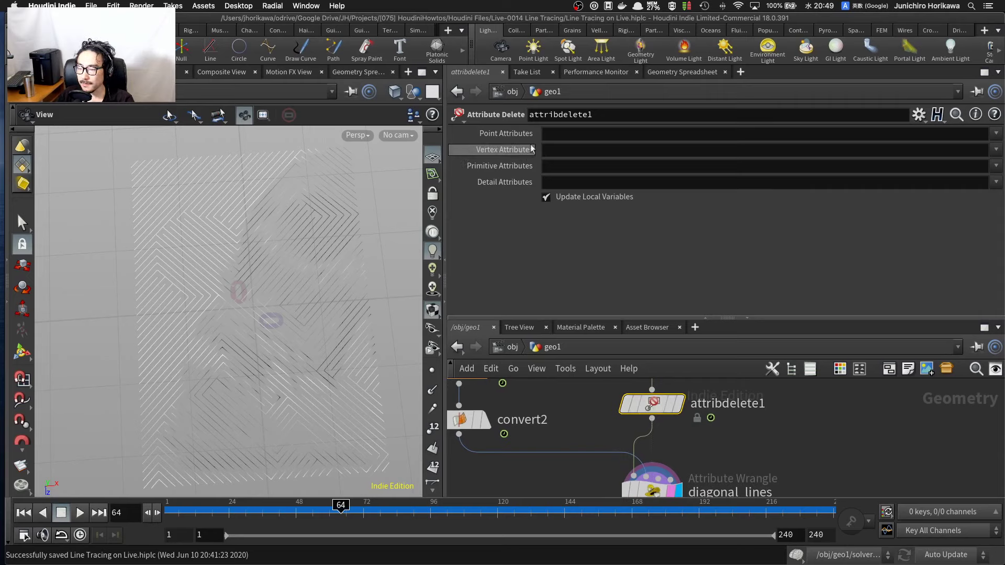
Step: Set the Attribute Delete node to remove the point attribute Cd
{"action": "left_click", "coordinate": [574, 135]}
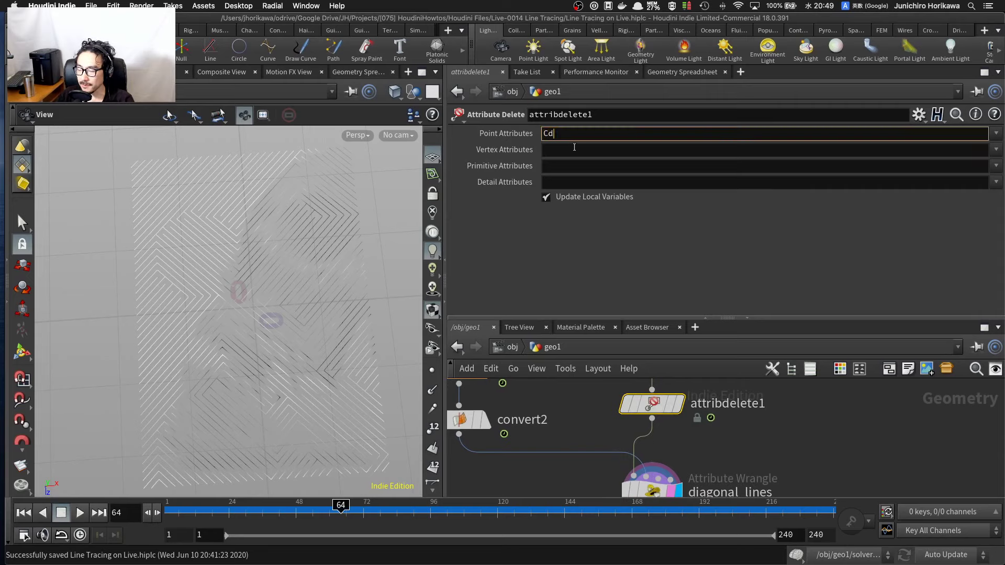
{"action": "key", "text": "Return"}
{"action": "scroll", "coordinate": [588, 399], "scroll_direction": "down", "scroll_amount": 5}
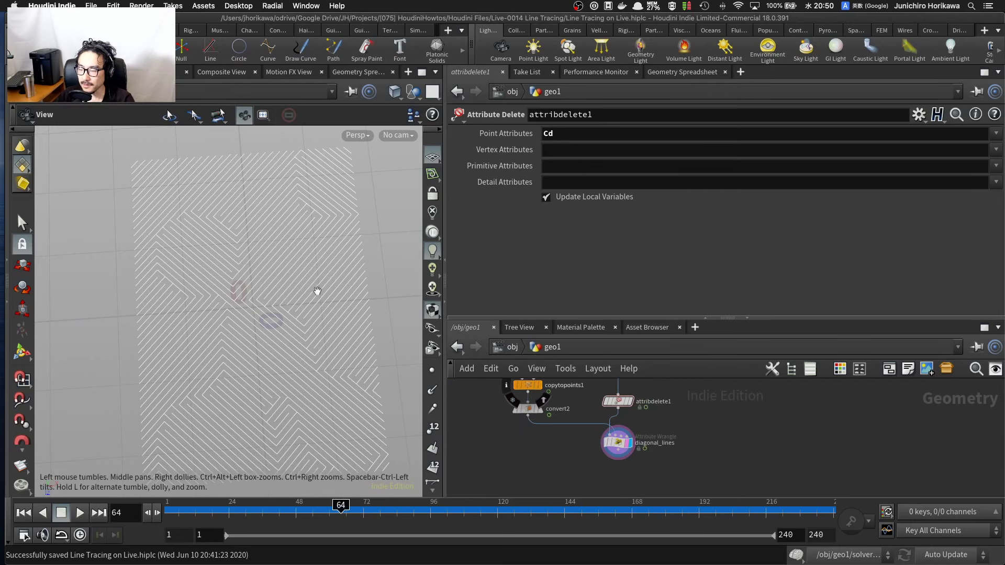
Step: Examine the uncoloured diagonal line pattern across the whole grid
{"action": "left_click_drag", "start_coordinate": [316, 289], "coordinate": [314, 321]}
{"action": "middle_click_drag", "start_coordinate": [313, 321], "coordinate": [313, 348]}
{"action": "left_click_drag", "start_coordinate": [313, 347], "coordinate": [212, 320]}
{"action": "scroll", "coordinate": [559, 463], "scroll_direction": "down", "scroll_amount": 1}
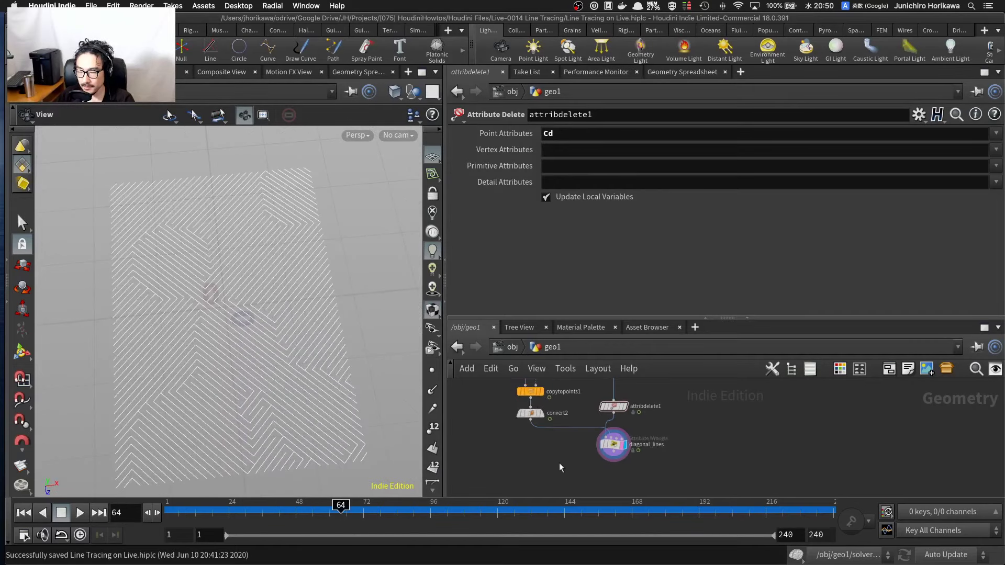
{"action": "scroll", "coordinate": [218, 330], "scroll_direction": "up", "scroll_amount": 5}
{"action": "scroll", "coordinate": [218, 330], "scroll_direction": "down", "scroll_amount": 5}
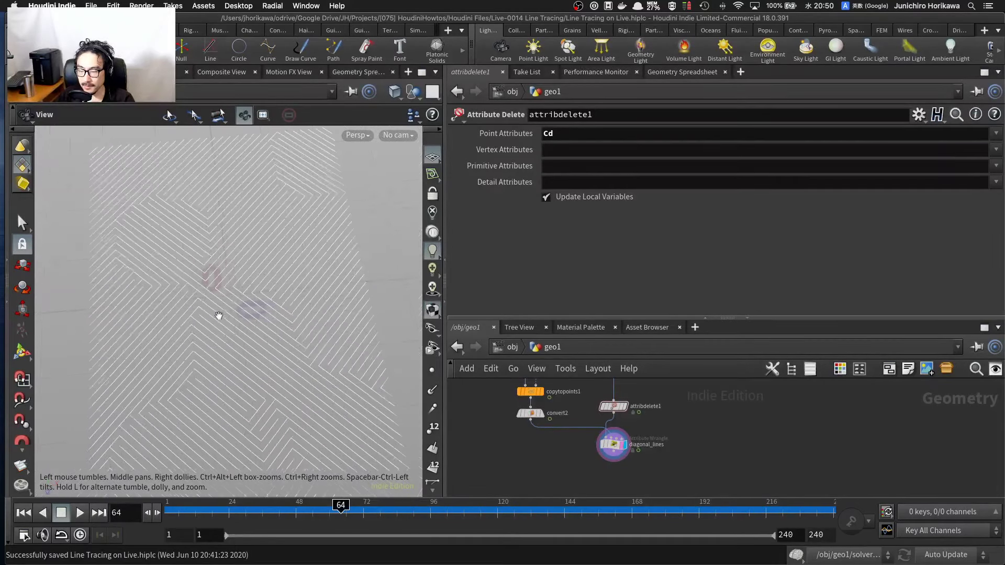
{"action": "scroll", "coordinate": [526, 458], "scroll_direction": "up", "scroll_amount": 1}
{"action": "scroll", "coordinate": [518, 398], "scroll_direction": "up", "scroll_amount": 4}
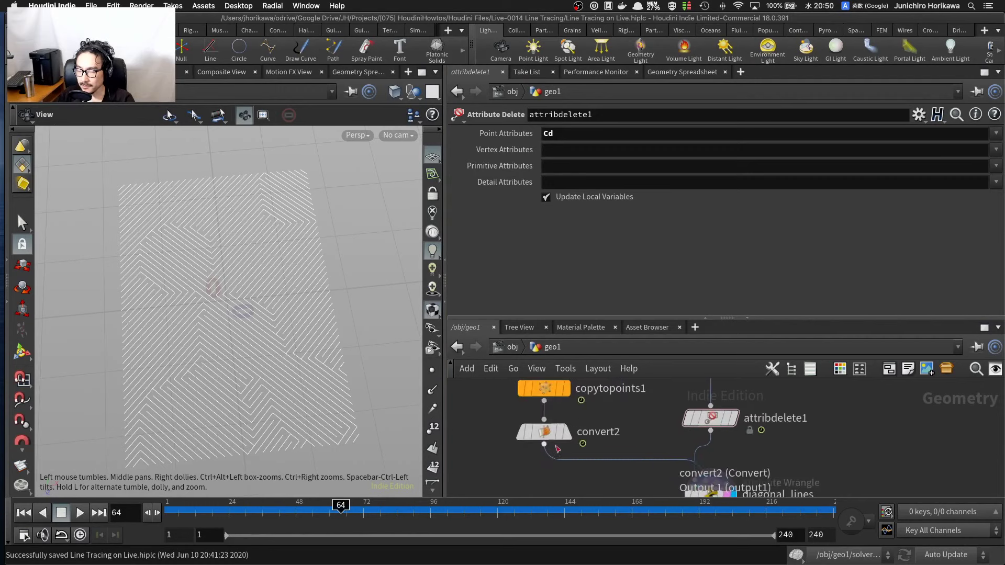
Step: Display the convert2 metaball mesh, then template it as a wireframe over the displayed diagonal_lines result
{"action": "left_click", "coordinate": [564, 435]}
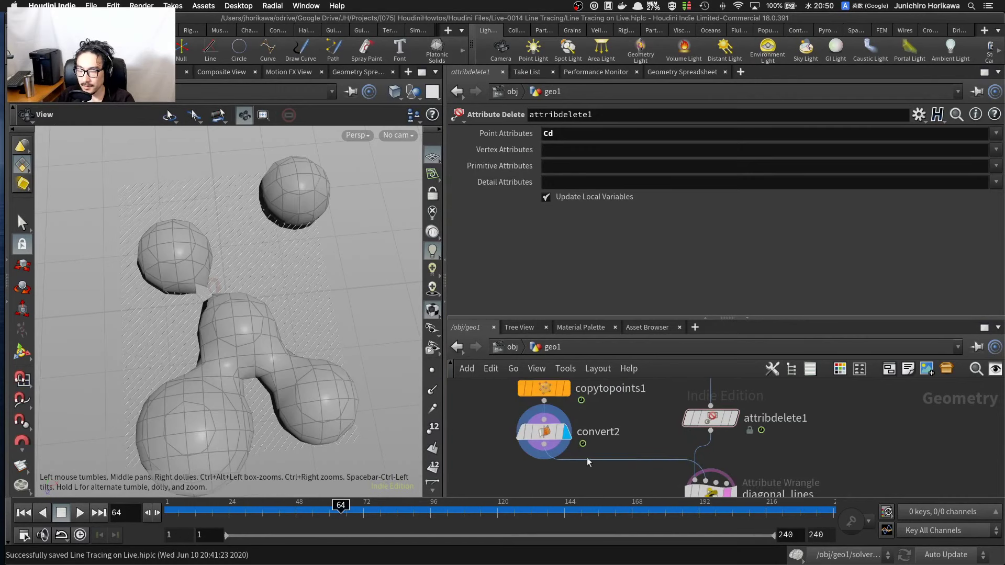
{"action": "left_click", "coordinate": [575, 462]}
{"action": "middle_click_drag", "start_coordinate": [620, 443], "coordinate": [599, 407]}
{"action": "scroll", "coordinate": [712, 462], "scroll_direction": "up", "scroll_amount": 1}
{"action": "left_click", "coordinate": [715, 464]}
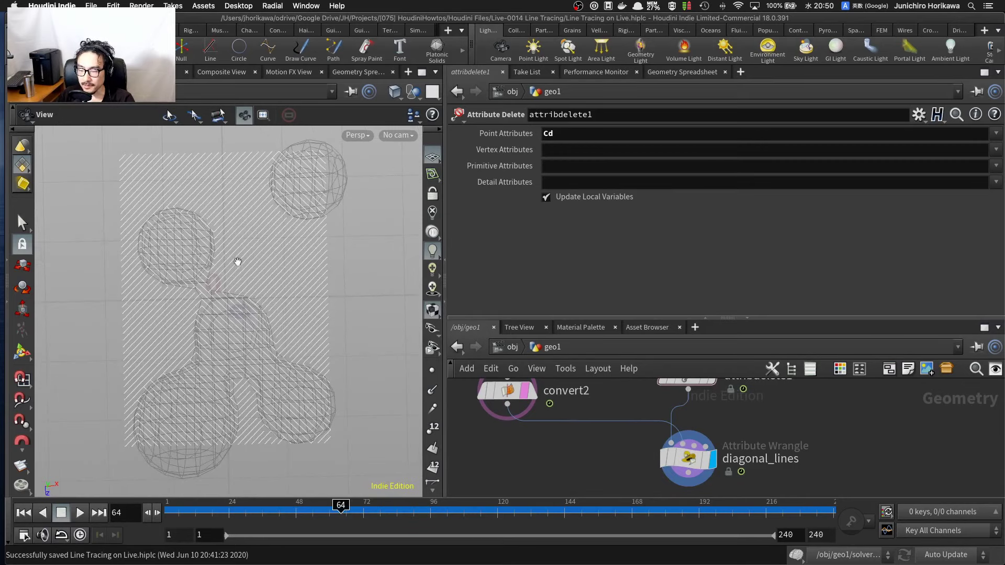
Step: Examine how the diagonal line directions relate to the outline of the templated metaball mesh
{"action": "right_click_drag", "start_coordinate": [313, 251], "coordinate": [386, 254]}
{"action": "middle_click_drag", "start_coordinate": [386, 253], "coordinate": [255, 285]}
{"action": "mouse_move", "coordinate": [255, 285]}
{"action": "right_mouse_down"}
{"action": "mouse_move", "coordinate": [354, 269]}
{"action": "mouse_move", "coordinate": [235, 302]}
{"action": "right_mouse_up"}
{"action": "mouse_move", "coordinate": [236, 302]}
{"action": "middle_mouse_down"}
{"action": "mouse_move", "coordinate": [230, 308]}
{"action": "mouse_move", "coordinate": [314, 238]}
{"action": "middle_mouse_up"}
{"action": "middle_click_drag", "start_coordinate": [123, 305], "coordinate": [220, 289]}
{"action": "right_click_drag", "start_coordinate": [220, 290], "coordinate": [251, 335]}
{"action": "middle_click_drag", "start_coordinate": [252, 335], "coordinate": [193, 152]}
{"action": "right_click_drag", "start_coordinate": [233, 319], "coordinate": [236, 348]}
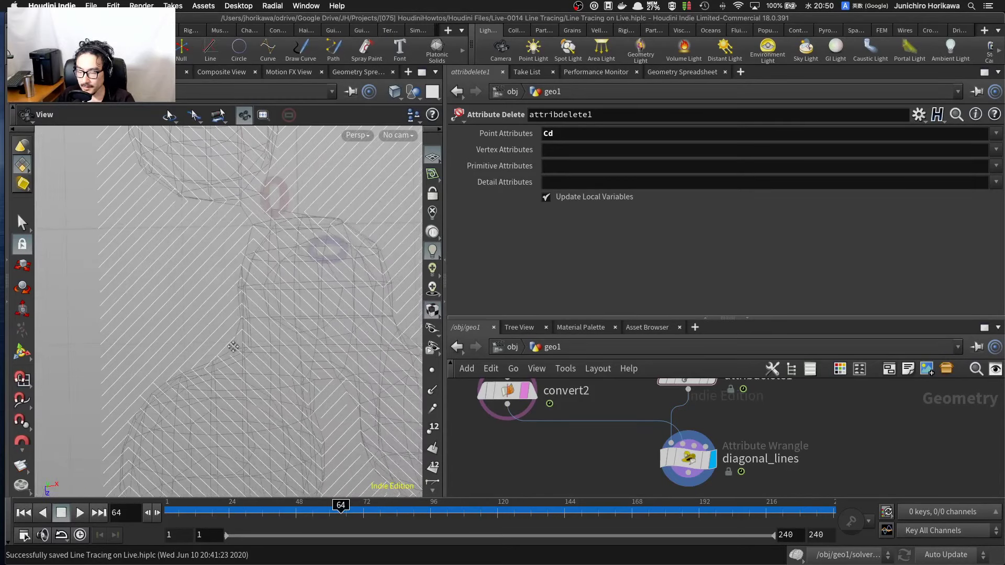
{"action": "middle_click_drag", "start_coordinate": [235, 348], "coordinate": [221, 274]}
Step: Select the diagonal_lines wrangle without the mesh overlay and examine the line pattern up close and across the full grid
{"action": "left_click", "coordinate": [687, 459]}
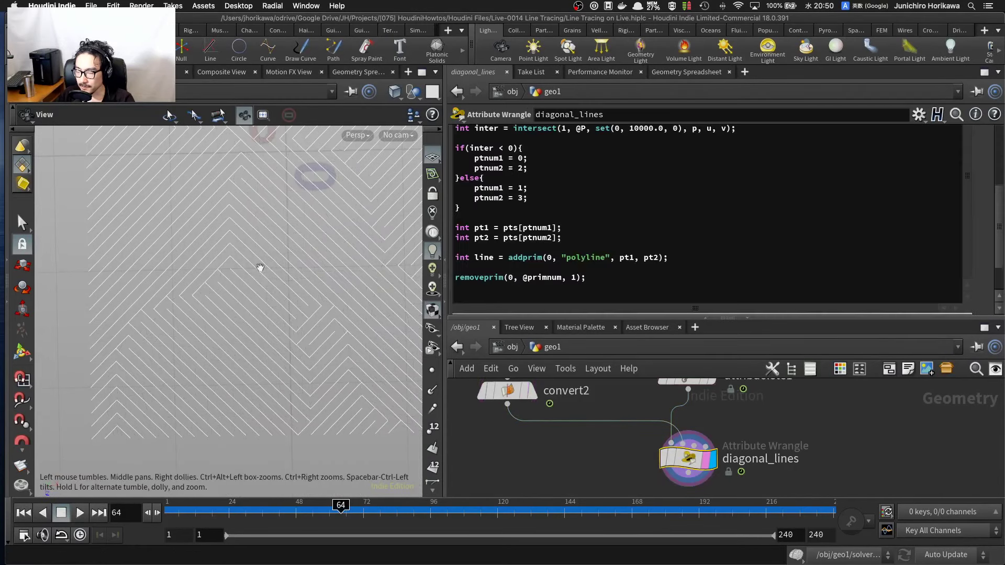
{"action": "right_click_drag", "start_coordinate": [223, 320], "coordinate": [173, 345]}
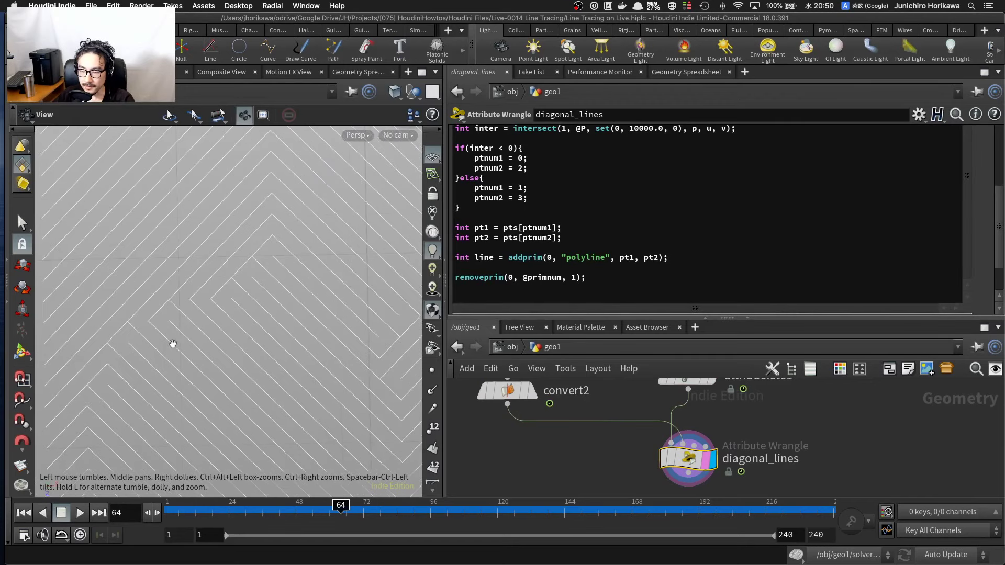
{"action": "middle_click_drag", "start_coordinate": [223, 331], "coordinate": [220, 281]}
{"action": "right_click_drag", "start_coordinate": [220, 281], "coordinate": [242, 296]}
{"action": "middle_click_drag", "start_coordinate": [268, 288], "coordinate": [260, 321]}
{"action": "right_click_drag", "start_coordinate": [260, 321], "coordinate": [233, 324]}
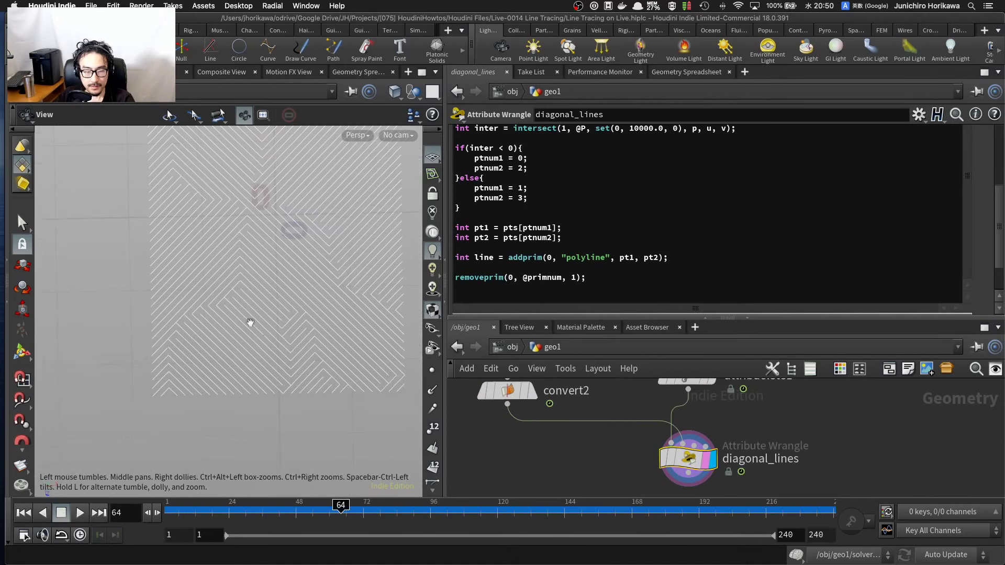
{"action": "middle_click_drag", "start_coordinate": [281, 301], "coordinate": [265, 357]}
{"action": "right_click_drag", "start_coordinate": [265, 356], "coordinate": [225, 361]}
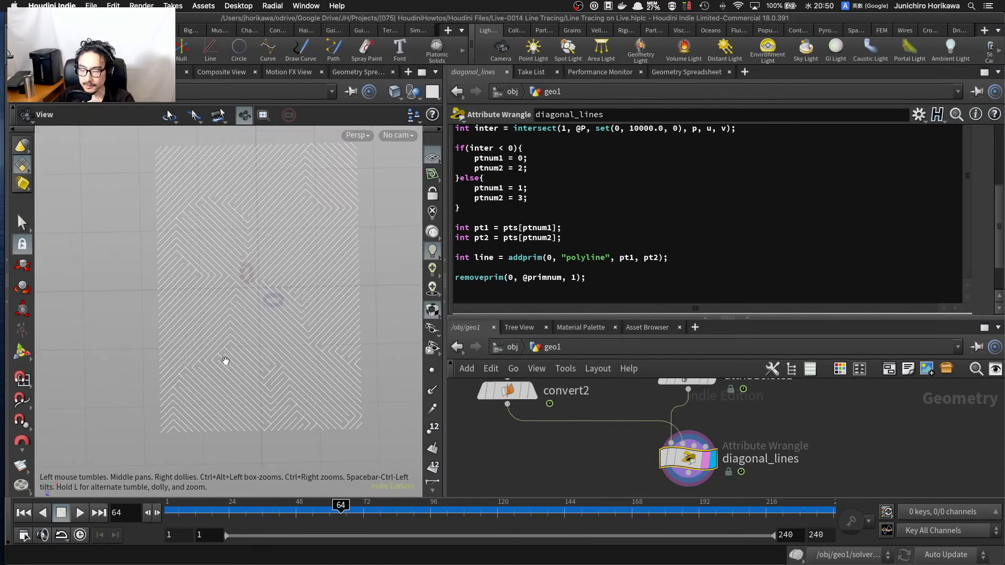
Step: Save the scene and play the line pattern animation from frame 1, stopping at frame 31
{"action": "left_click", "coordinate": [23, 513]}
{"action": "key", "text": "ctrl+s"}
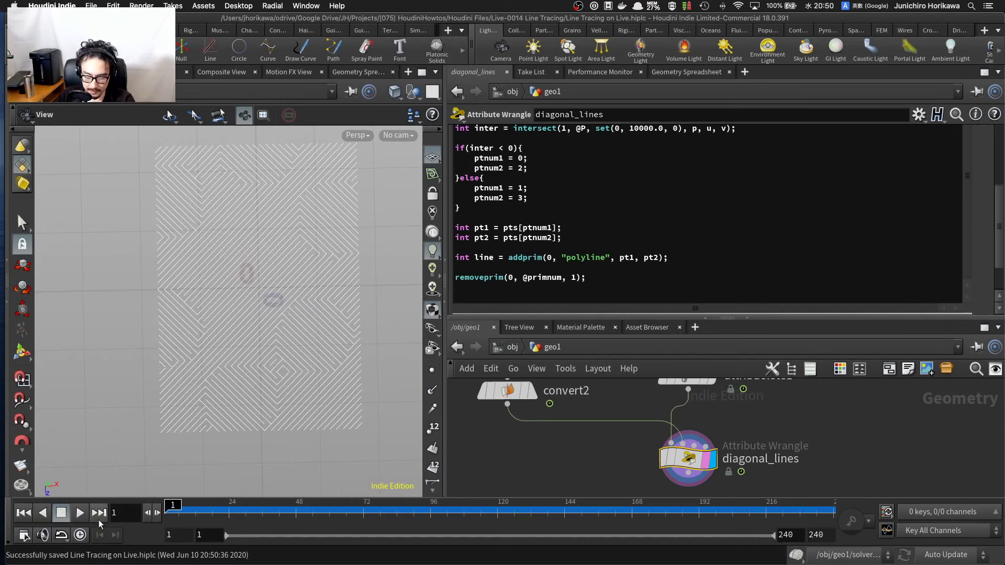
{"action": "left_click", "coordinate": [79, 513]}
{"action": "right_click_drag", "start_coordinate": [242, 270], "coordinate": [356, 310]}
{"action": "middle_click_drag", "start_coordinate": [357, 310], "coordinate": [303, 355]}
{"action": "right_click_drag", "start_coordinate": [303, 354], "coordinate": [249, 355]}
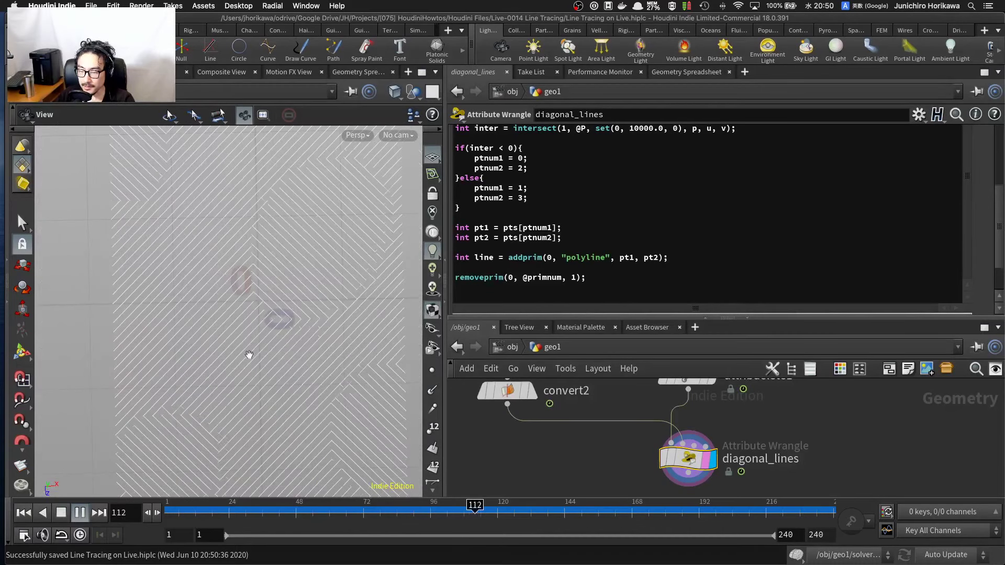
{"action": "middle_click_drag", "start_coordinate": [249, 355], "coordinate": [242, 369]}
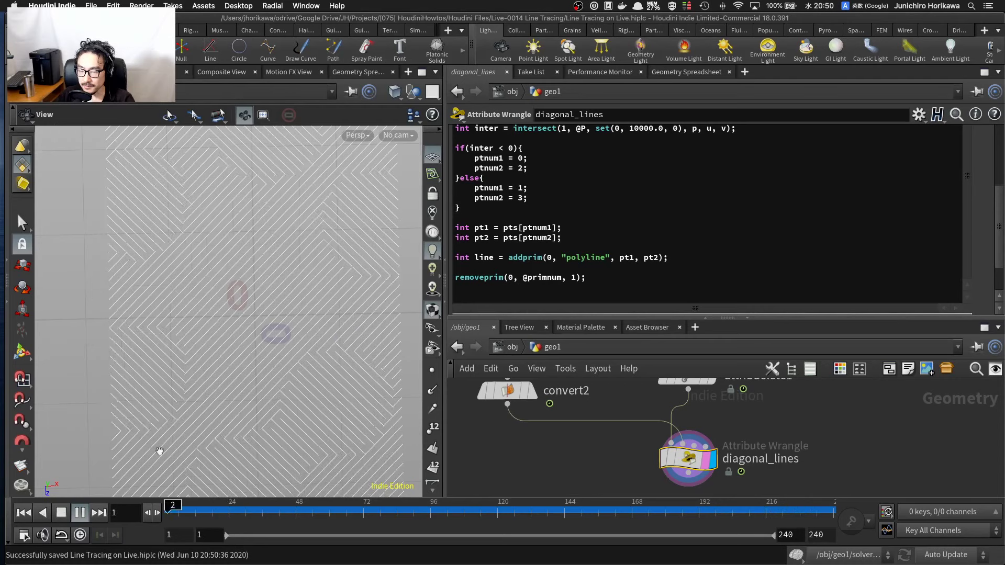
{"action": "left_click", "coordinate": [81, 513]}
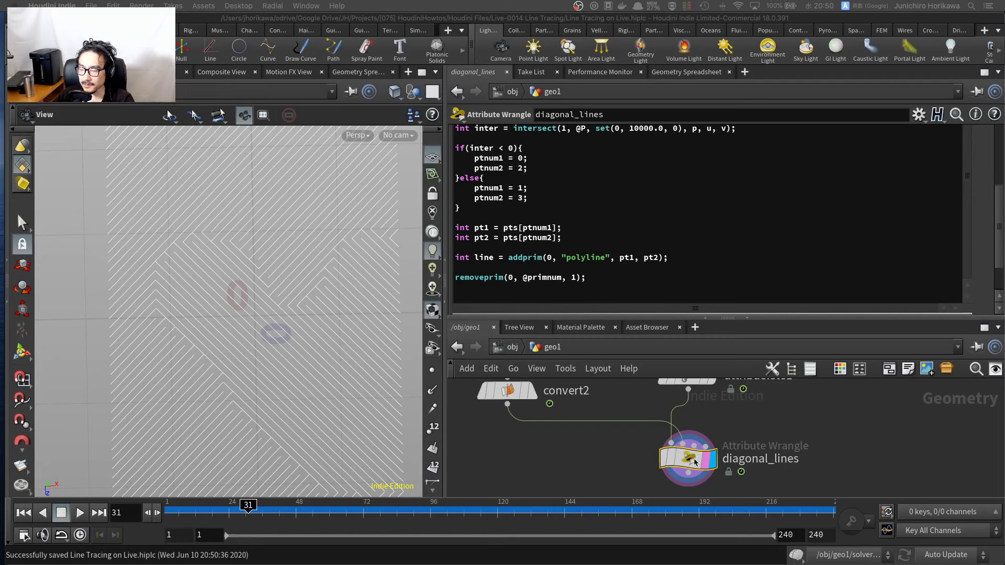
Step: Examine the point attributes of diagonal_lines in the geometry spreadsheet and the individual lines up close
{"action": "left_click", "coordinate": [694, 71]}
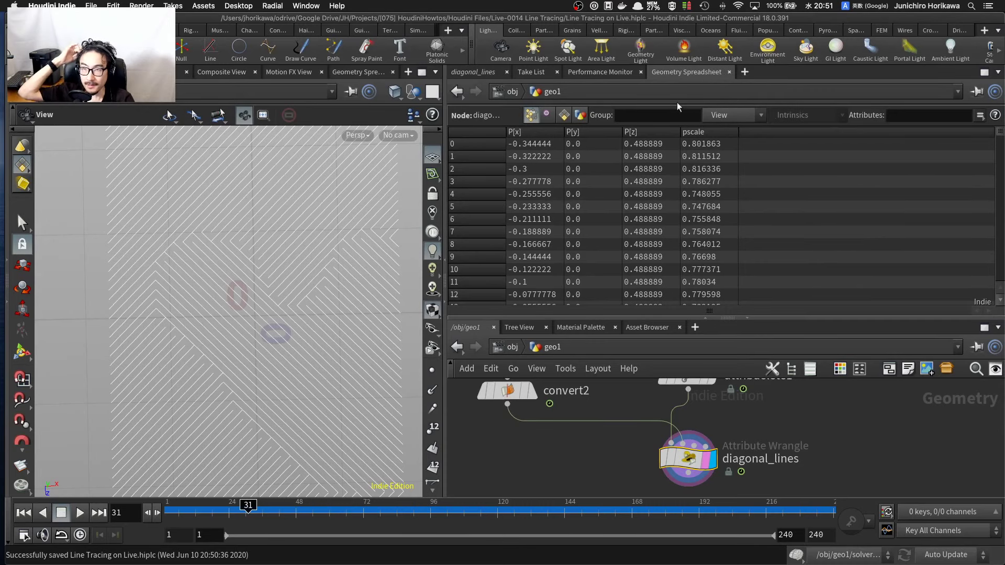
{"action": "scroll", "coordinate": [706, 149], "scroll_direction": "down", "scroll_amount": 4}
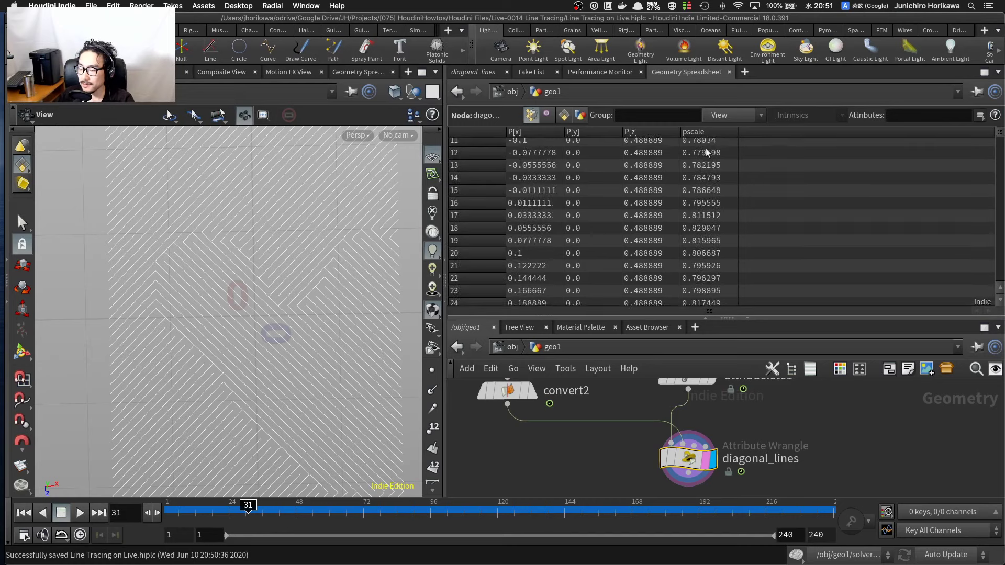
{"action": "scroll", "coordinate": [705, 148], "scroll_direction": "up", "scroll_amount": 4}
{"action": "scroll", "coordinate": [231, 265], "scroll_direction": "up", "scroll_amount": 8}
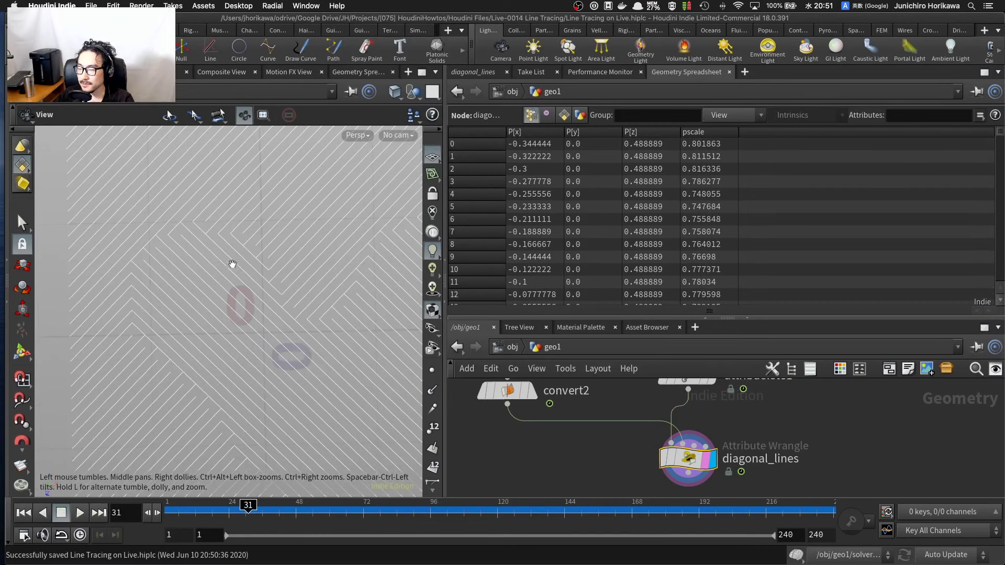
{"action": "scroll", "coordinate": [253, 212], "scroll_direction": "down", "scroll_amount": 2}
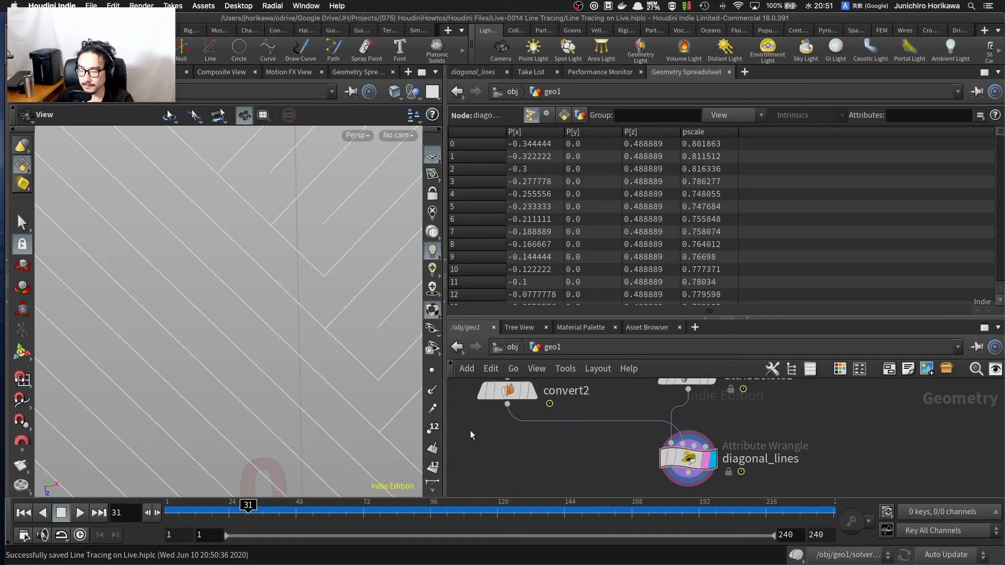
Step: Save the scene, enlarge the network editor area and show the diagonal_lines parameters again
{"action": "key", "text": "ctrl+s"}
{"action": "scroll", "coordinate": [471, 430], "scroll_direction": "down", "scroll_amount": 5}
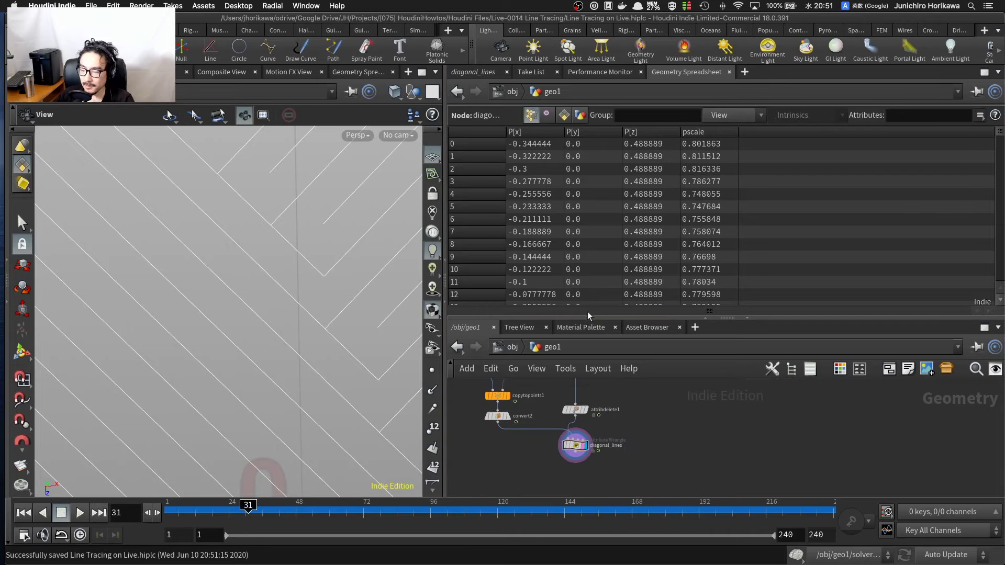
{"action": "left_click_drag", "start_coordinate": [587, 314], "coordinate": [586, 284]}
{"action": "left_click", "coordinate": [468, 72]}
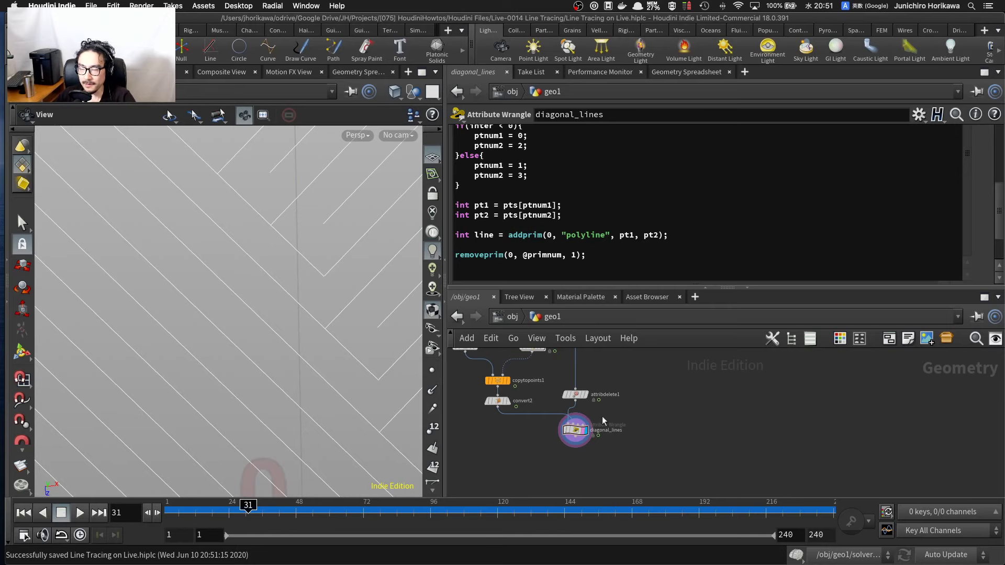
Step: Add a PolyExpand2D node below diagonal_lines, connect it to the wrangle's output and display its result
{"action": "scroll", "coordinate": [599, 459], "scroll_direction": "up", "scroll_amount": 3}
{"action": "key", "text": "Tab"}
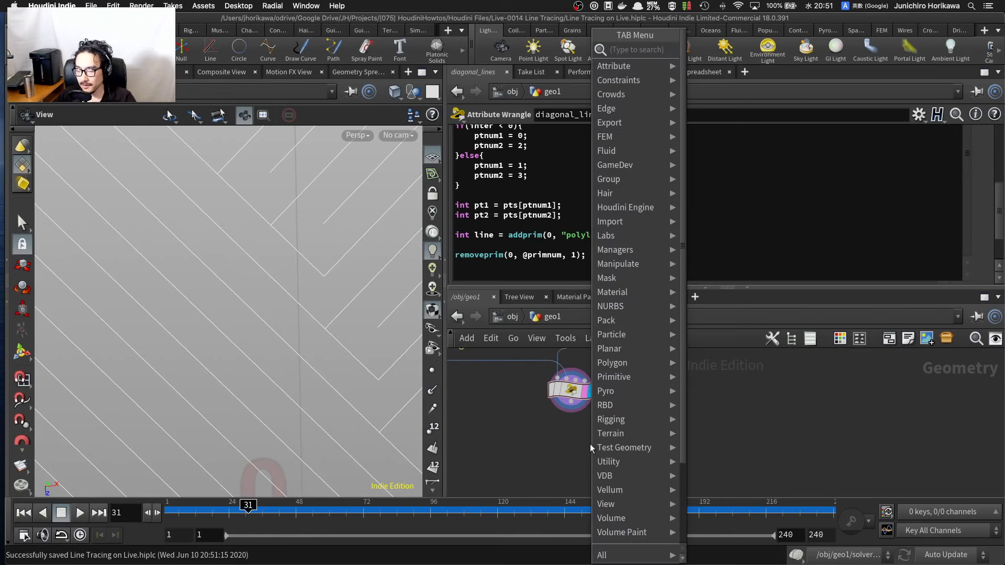
{"action": "type", "text": "poly"}
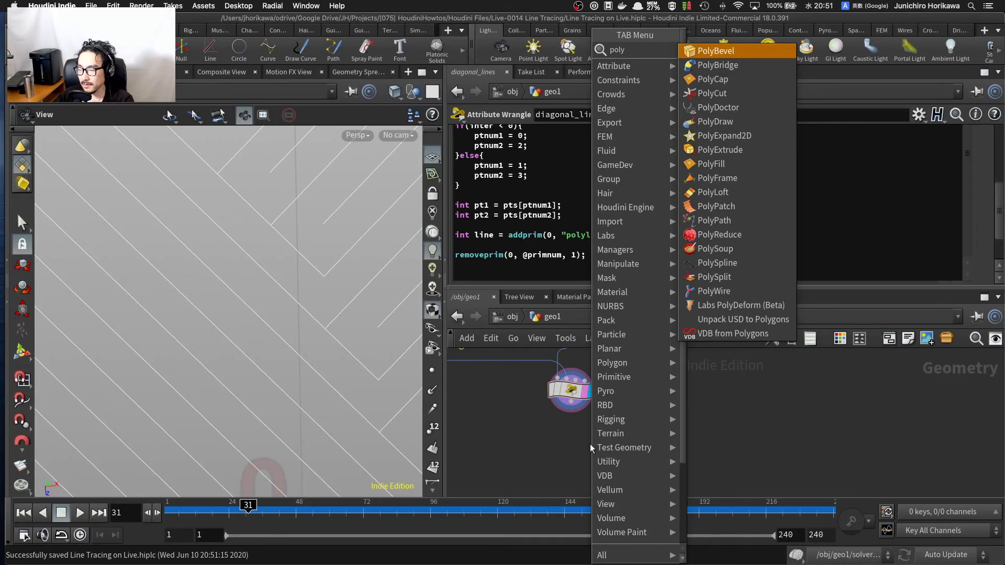
{"action": "type", "text": "ex"}
{"action": "key", "text": "Down"}
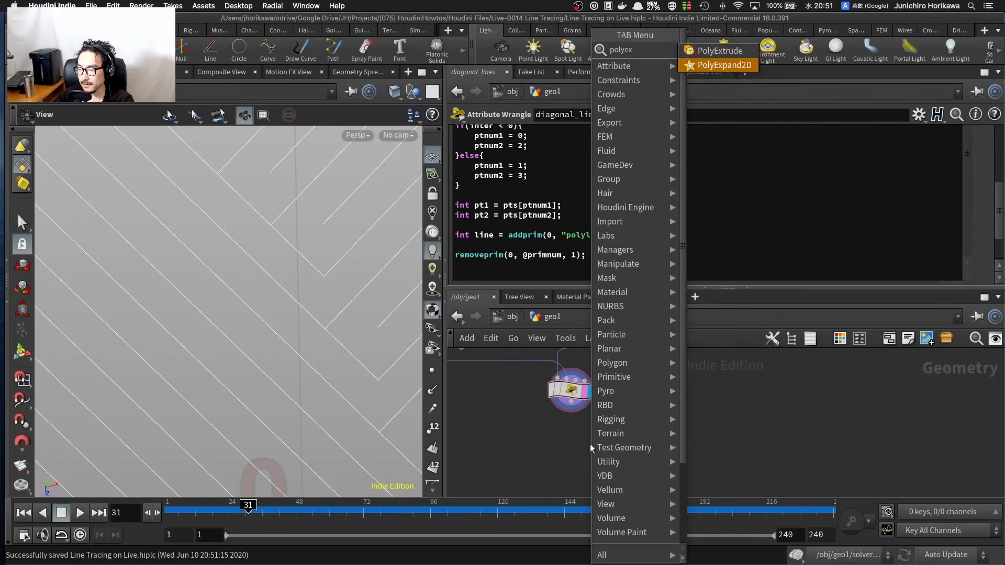
{"action": "key", "text": "Return"}
{"action": "left_click", "coordinate": [580, 451]}
{"action": "left_click_drag", "start_coordinate": [582, 452], "coordinate": [566, 443]}
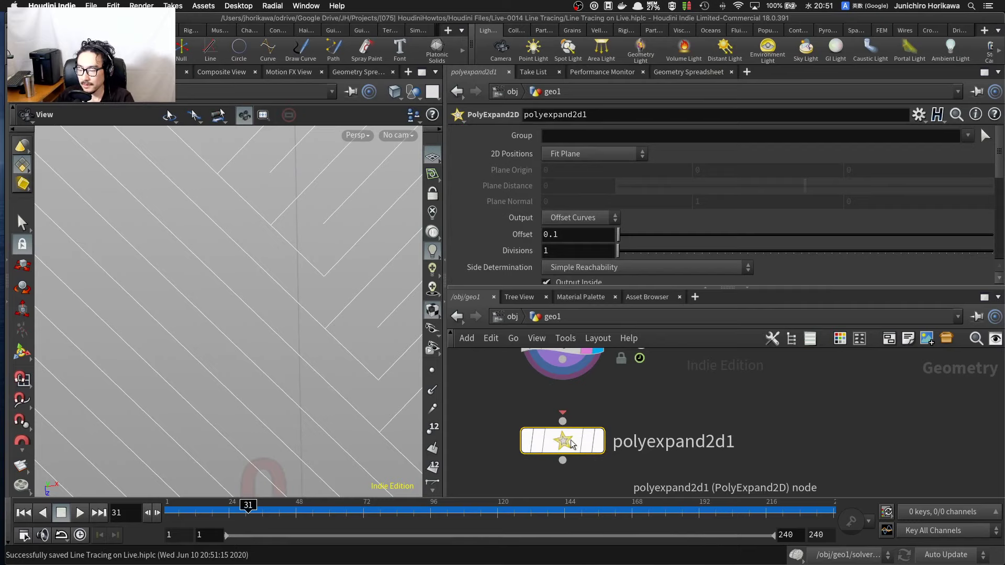
{"action": "left_click_drag", "start_coordinate": [569, 376], "coordinate": [566, 438]}
{"action": "left_click", "coordinate": [598, 442]}
{"action": "scroll", "coordinate": [566, 441], "scroll_direction": "down", "scroll_amount": 2}
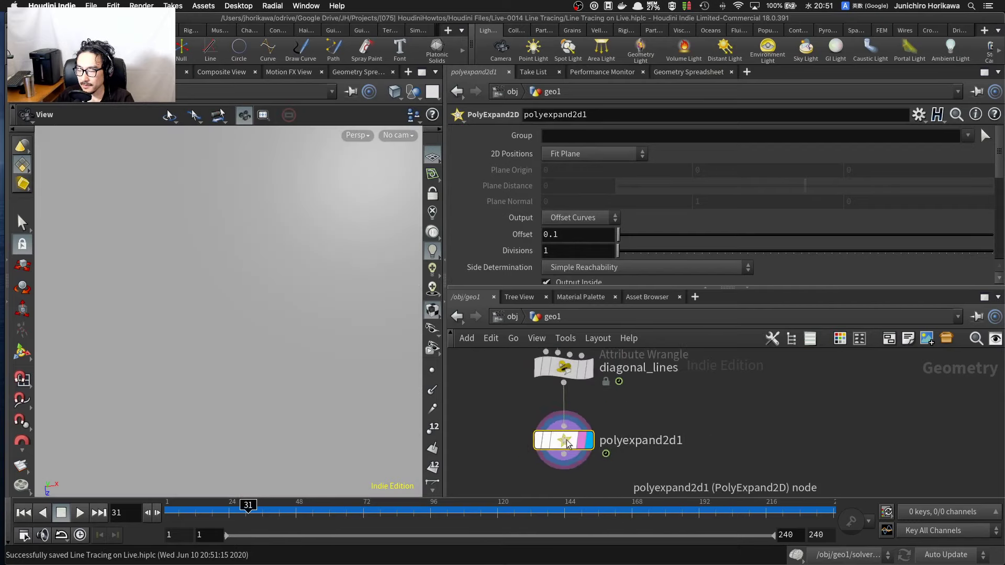
Step: Set the PolyExpand2D output to Offset Surfaces
{"action": "scroll", "coordinate": [567, 443], "scroll_direction": "up", "scroll_amount": 1}
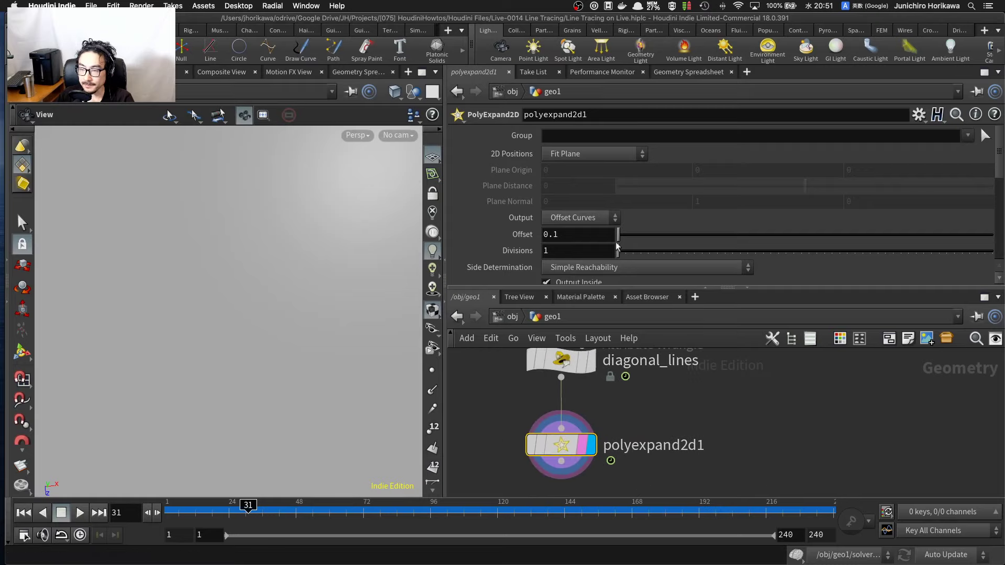
{"action": "scroll", "coordinate": [644, 230], "scroll_direction": "down", "scroll_amount": 3}
{"action": "scroll", "coordinate": [592, 197], "scroll_direction": "up", "scroll_amount": 2}
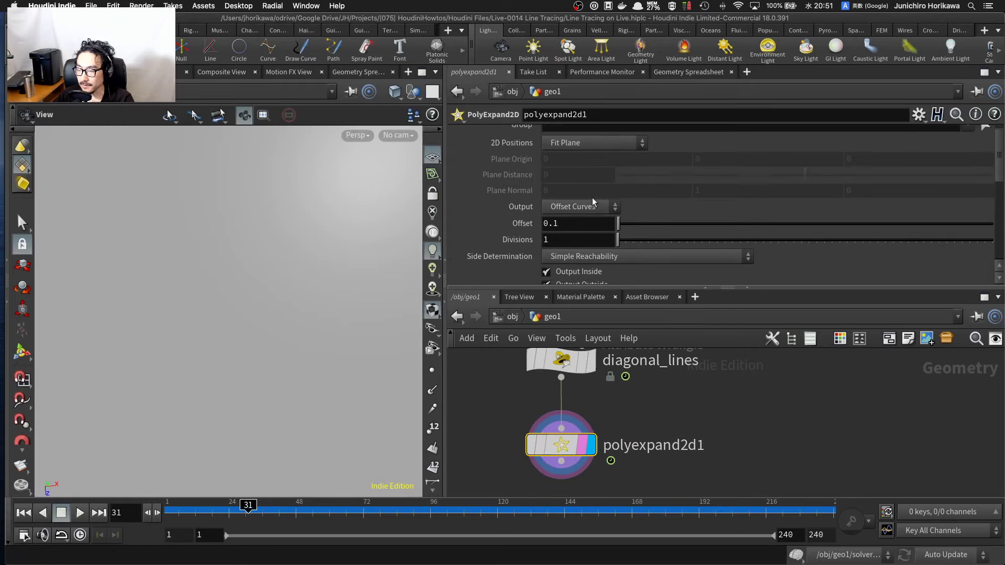
{"action": "left_click", "coordinate": [563, 197]}
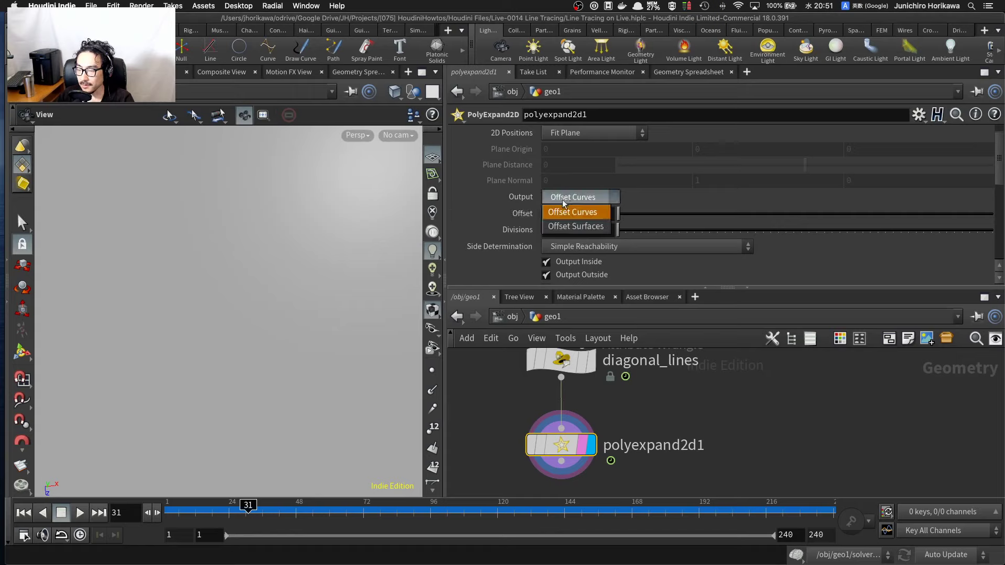
{"action": "left_click", "coordinate": [566, 227]}
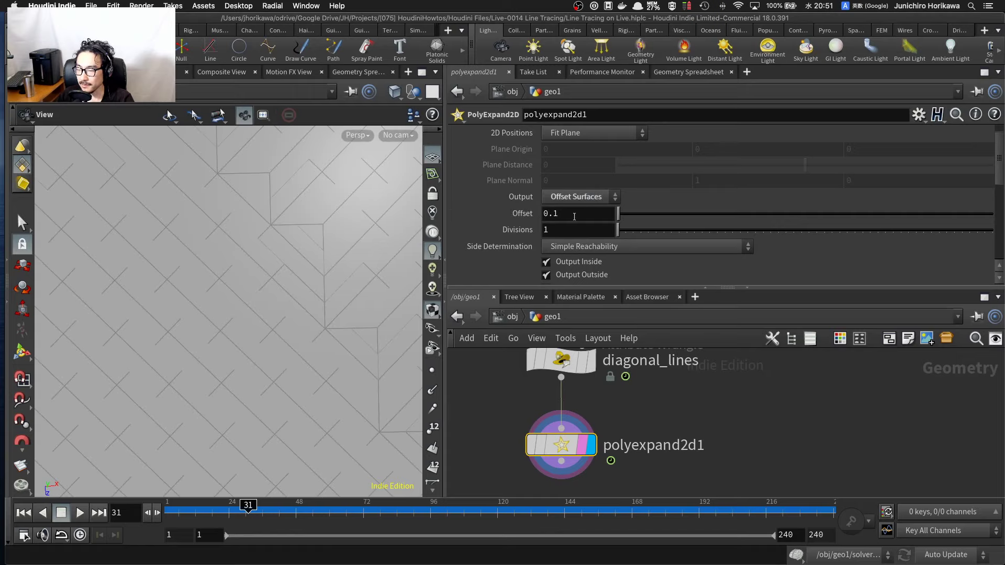
Step: Reduce the PolyExpand2D offset to 0.0061, checking the thickness of the expanded lines across the grid
{"action": "middle_click_drag", "start_coordinate": [594, 214], "coordinate": [396, 260]}
{"action": "right_click_drag", "start_coordinate": [276, 252], "coordinate": [144, 282]}
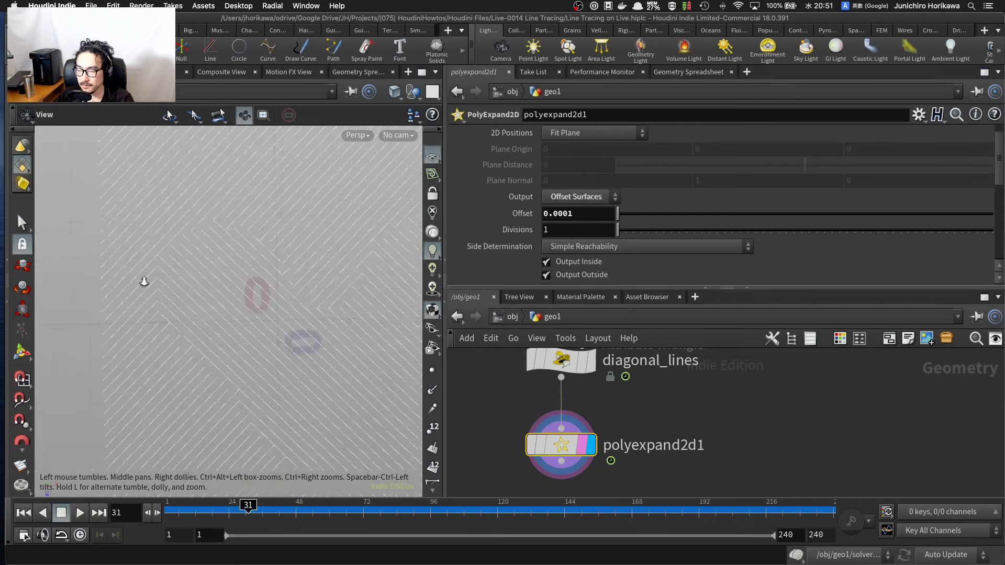
{"action": "mouse_move", "coordinate": [144, 282]}
{"action": "middle_mouse_down"}
{"action": "mouse_move", "coordinate": [204, 251]}
{"action": "mouse_move", "coordinate": [285, 240]}
{"action": "middle_mouse_up"}
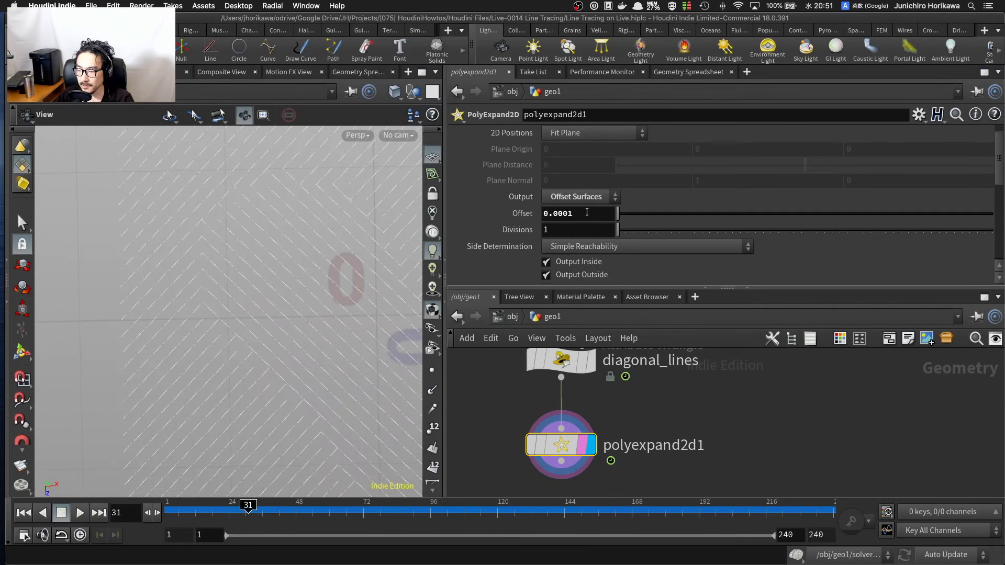
{"action": "middle_click_drag", "start_coordinate": [587, 212], "coordinate": [636, 247]}
{"action": "scroll", "coordinate": [337, 255], "scroll_direction": "down", "scroll_amount": 5}
{"action": "middle_click_drag", "start_coordinate": [337, 255], "coordinate": [262, 208]}
{"action": "scroll", "coordinate": [369, 262], "scroll_direction": "up", "scroll_amount": 5}
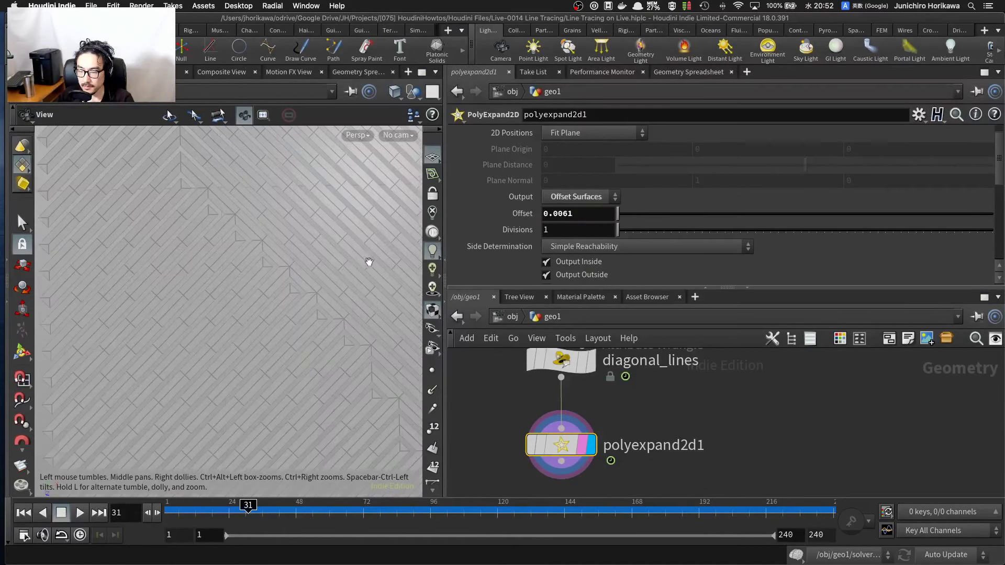
{"action": "mouse_move", "coordinate": [259, 314]}
{"action": "right_mouse_down"}
{"action": "mouse_move", "coordinate": [338, 294]}
{"action": "mouse_move", "coordinate": [268, 313]}
{"action": "right_mouse_up"}
Step: Add a Color node below polyexpand2d1, connect it to that node's output and display its result
{"action": "middle_click_drag", "start_coordinate": [709, 453], "coordinate": [686, 361]}
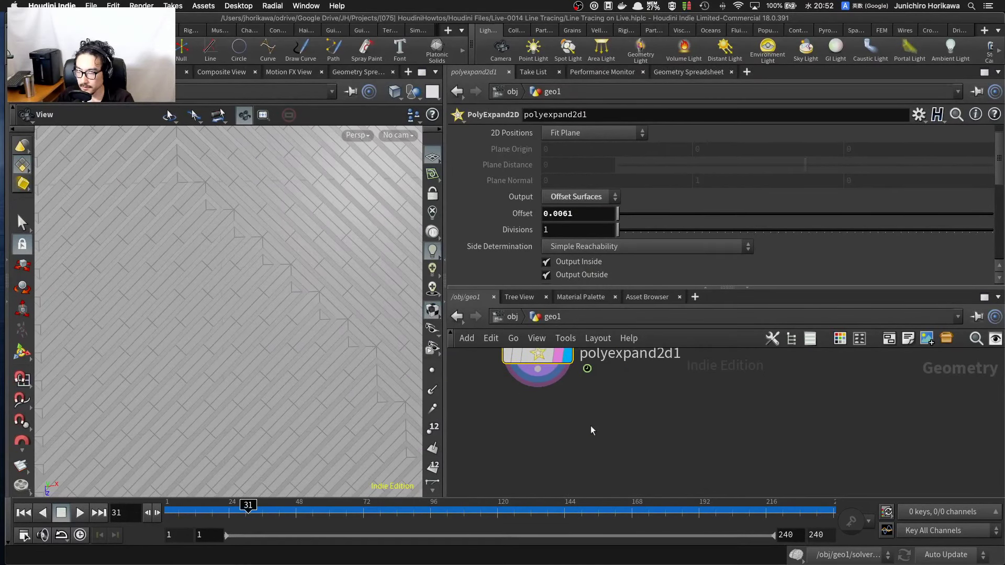
{"action": "key", "text": "Tab"}
{"action": "type", "text": "color"}
{"action": "key", "text": "Return"}
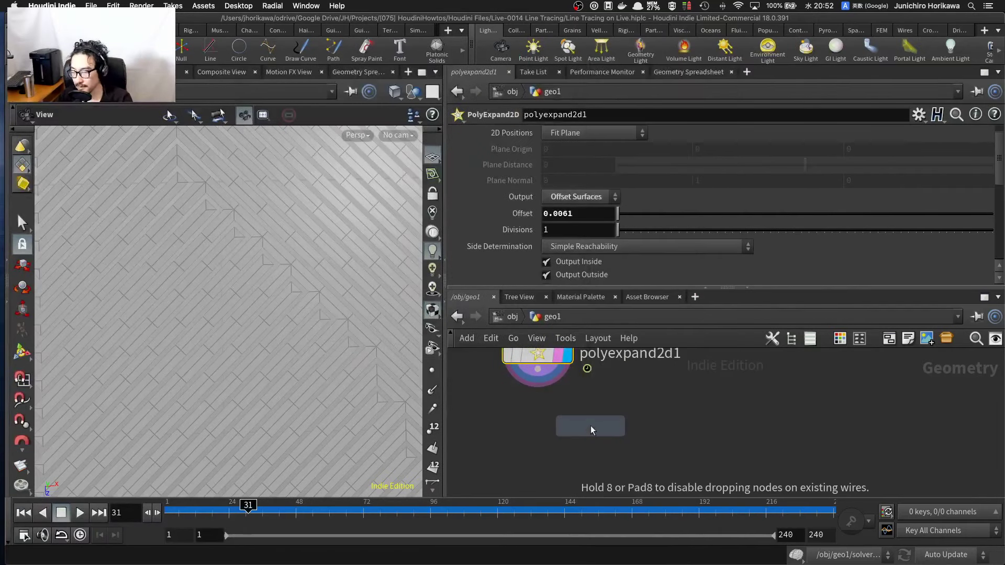
{"action": "left_click", "coordinate": [536, 427]}
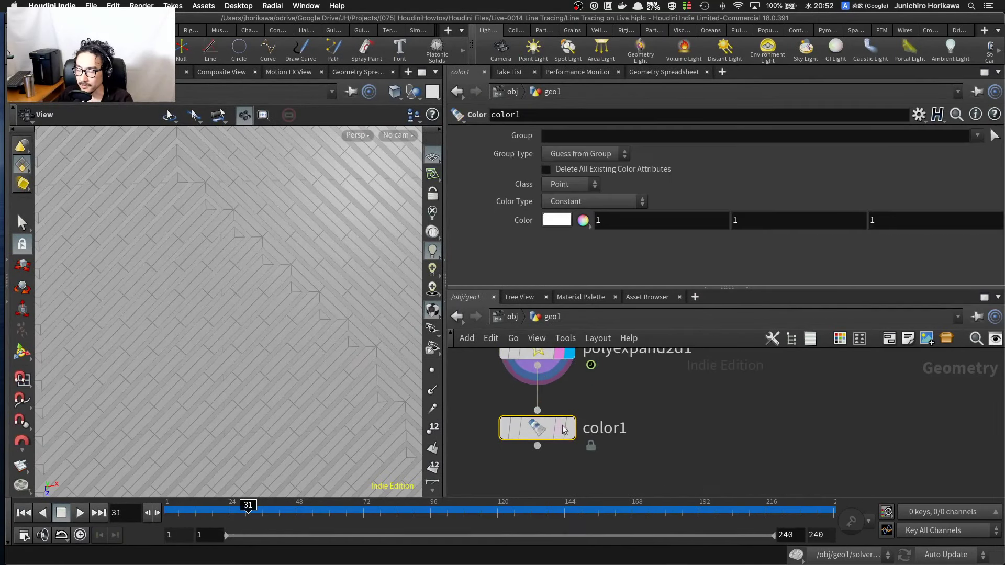
Step: Set the Color node's constant color to black (0, 0, 0) and inspect the line pattern overall and up close
{"action": "left_click", "coordinate": [556, 221]}
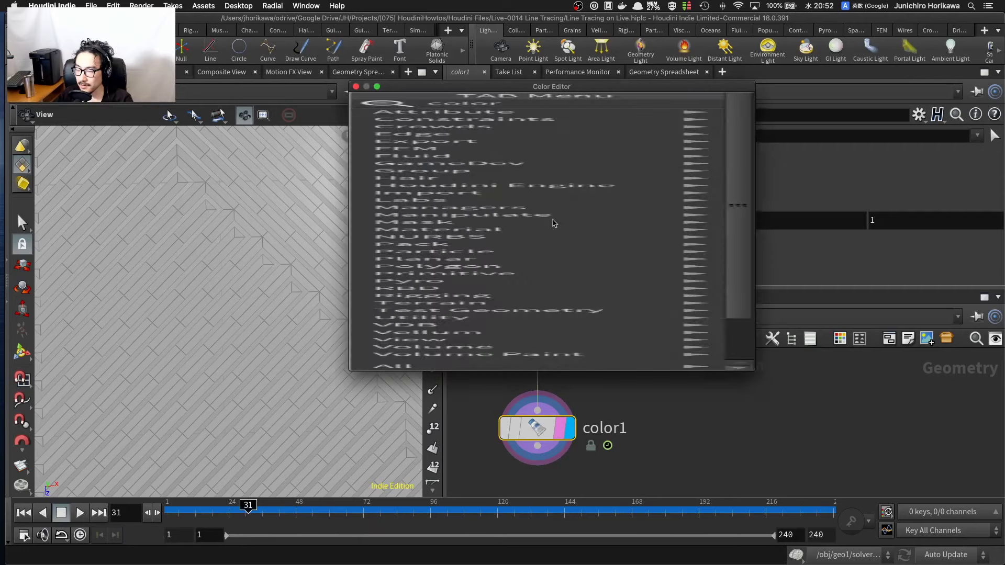
{"action": "left_click", "coordinate": [505, 197]}
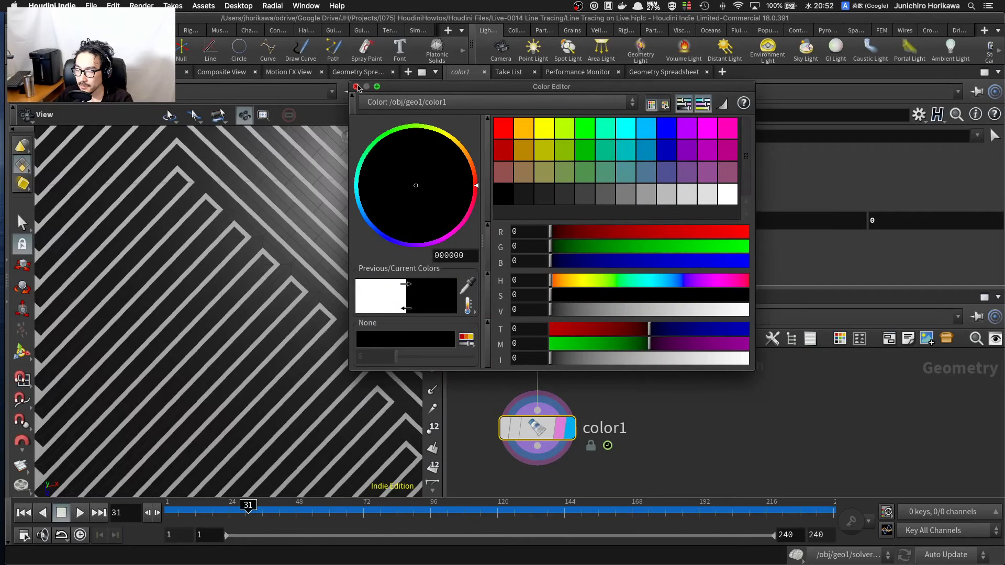
{"action": "left_click", "coordinate": [356, 86]}
{"action": "scroll", "coordinate": [187, 325], "scroll_direction": "down", "scroll_amount": 10}
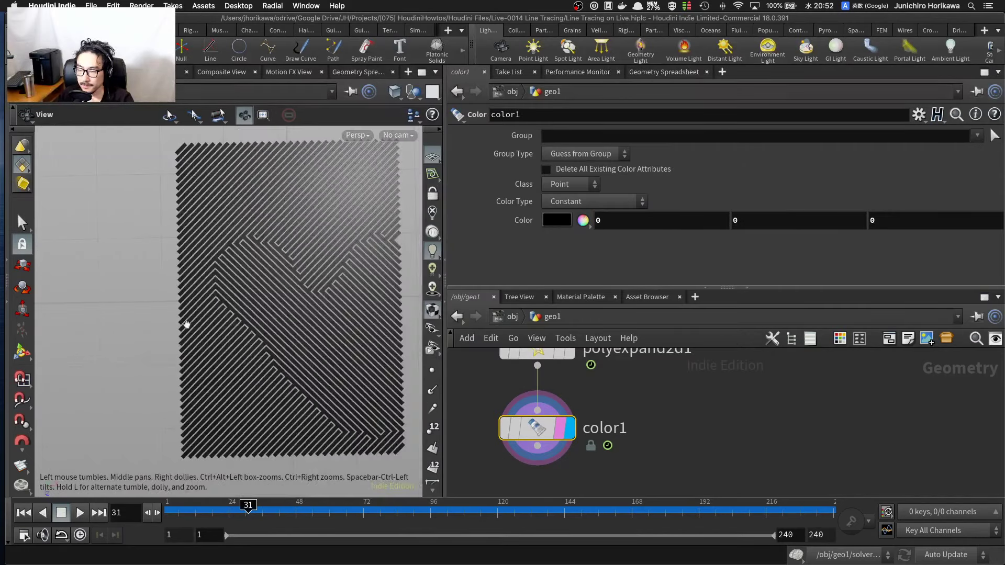
{"action": "scroll", "coordinate": [293, 309], "scroll_direction": "up", "scroll_amount": 10}
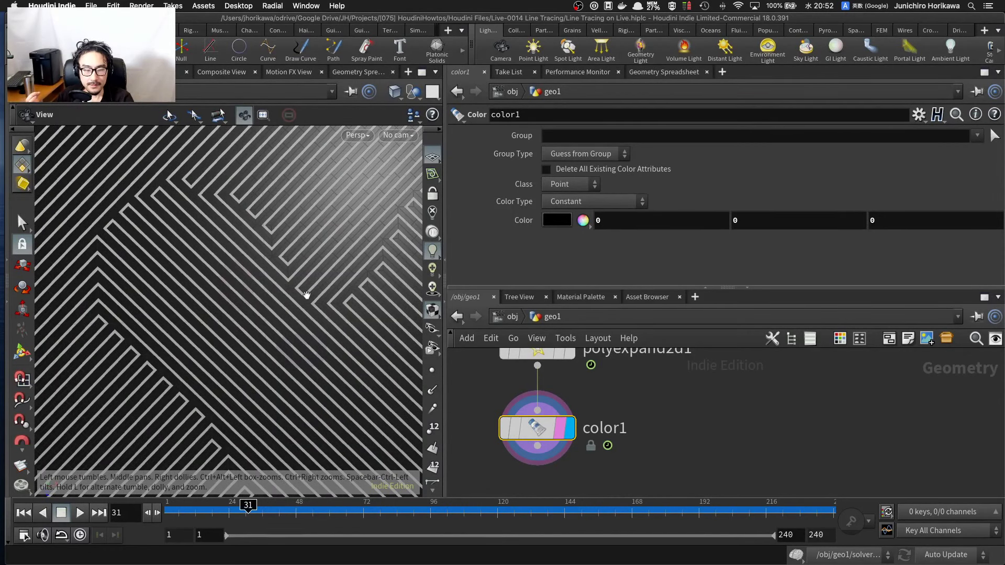
{"action": "scroll", "coordinate": [306, 269], "scroll_direction": "down", "scroll_amount": 5}
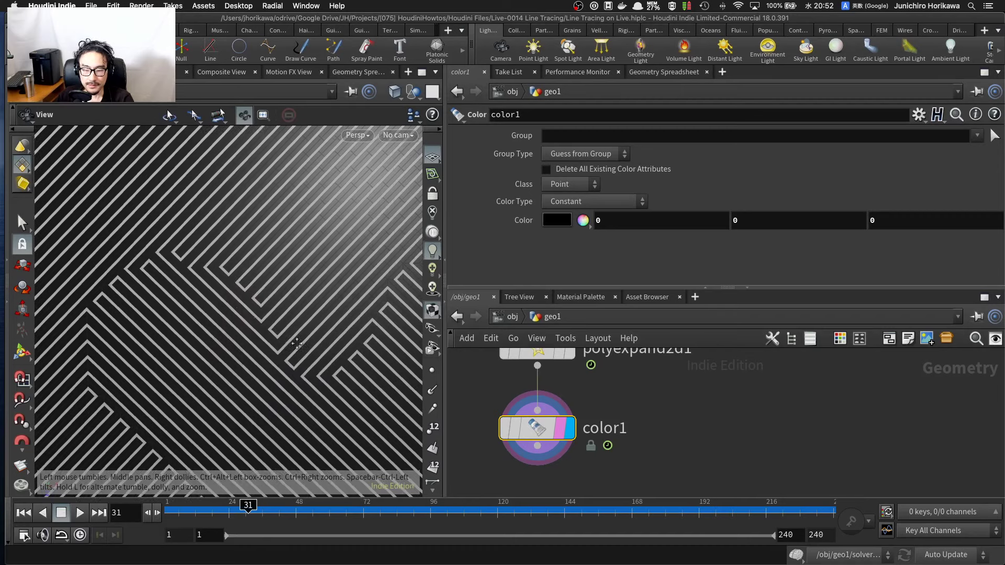
{"action": "scroll", "coordinate": [299, 286], "scroll_direction": "up", "scroll_amount": 8}
{"action": "scroll", "coordinate": [291, 317], "scroll_direction": "down", "scroll_amount": 3}
Step: Enable the Inside Scale and Outside Scale local attributes on polyexpand2d1
{"action": "middle_click_drag", "start_coordinate": [607, 391], "coordinate": [615, 445]}
{"action": "scroll", "coordinate": [541, 410], "scroll_direction": "up", "scroll_amount": 1}
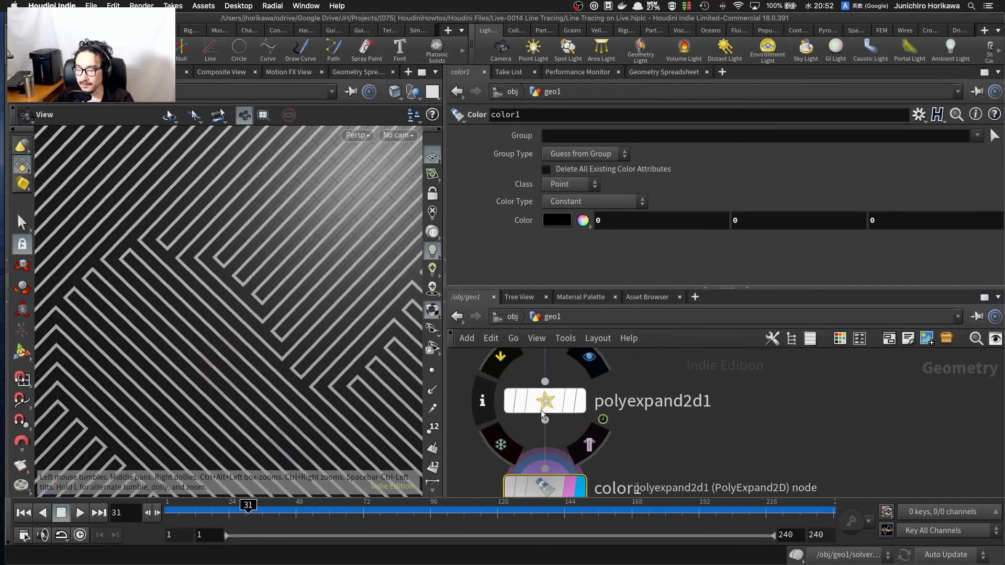
{"action": "left_click", "coordinate": [546, 407]}
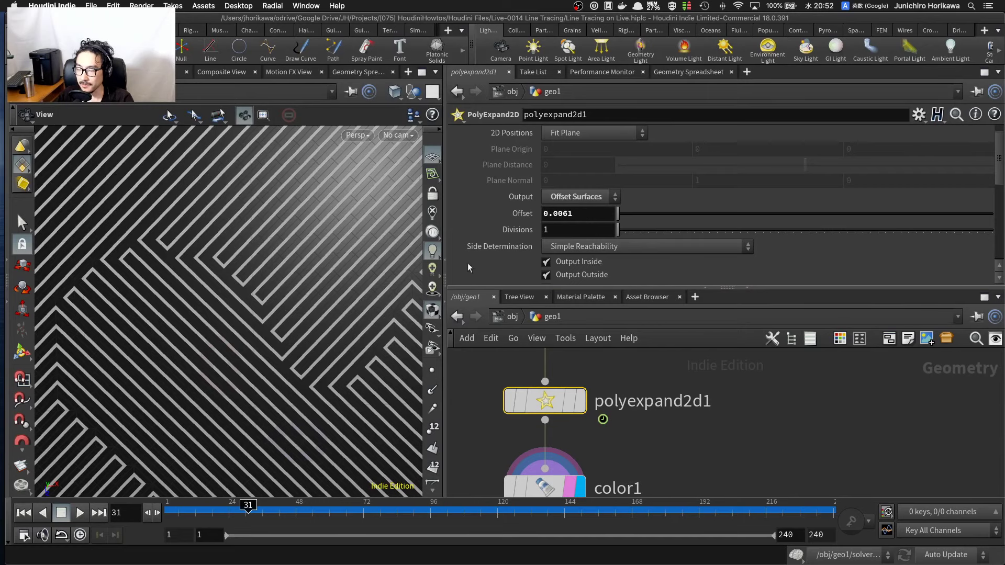
{"action": "scroll", "coordinate": [298, 283], "scroll_direction": "down", "scroll_amount": 6}
{"action": "scroll", "coordinate": [462, 250], "scroll_direction": "down", "scroll_amount": 2}
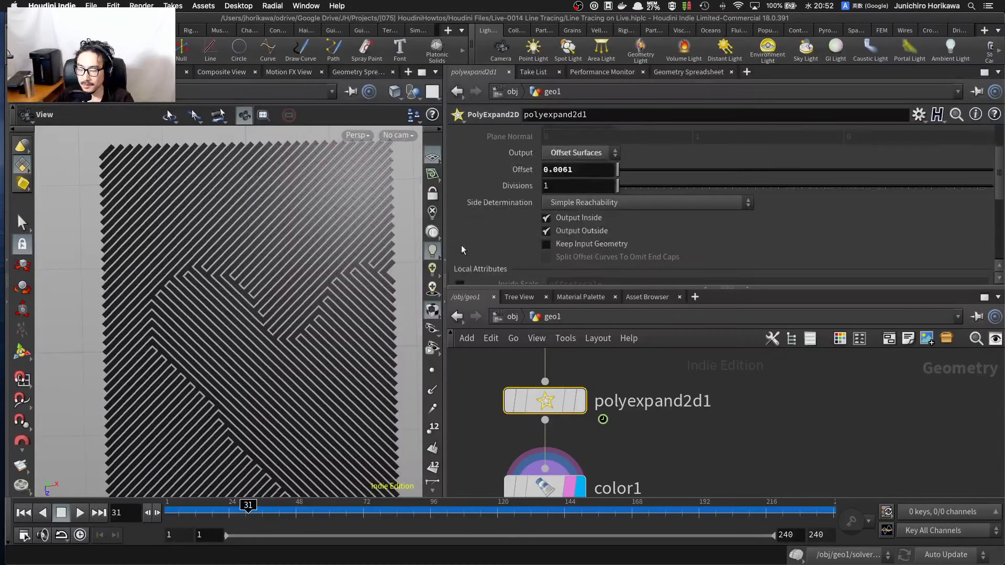
{"action": "scroll", "coordinate": [461, 250], "scroll_direction": "down", "scroll_amount": 1}
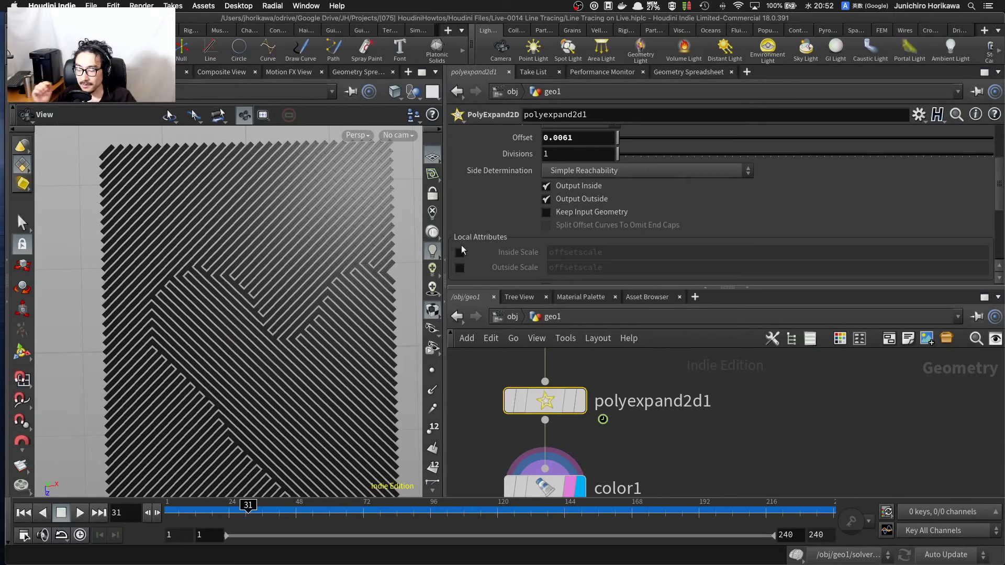
{"action": "mouse_move", "coordinate": [482, 248]}
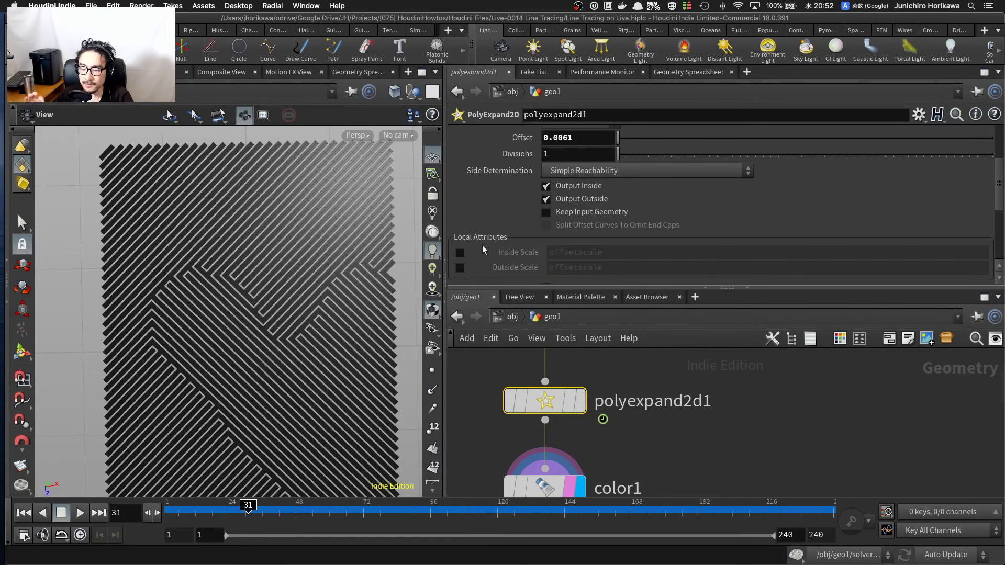
{"action": "scroll", "coordinate": [477, 247], "scroll_direction": "down", "scroll_amount": 2}
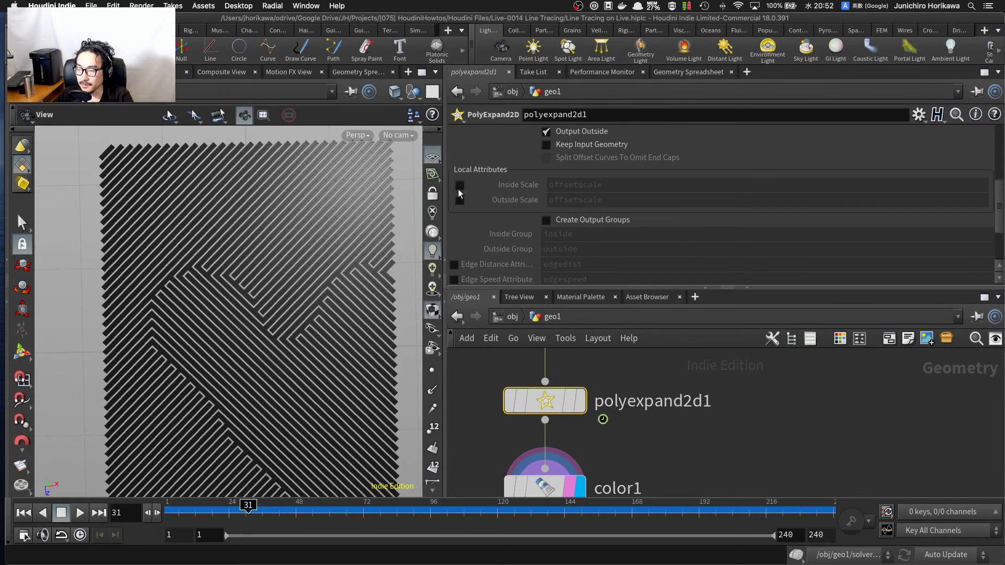
{"action": "left_click", "coordinate": [460, 185]}
{"action": "left_click", "coordinate": [460, 200]}
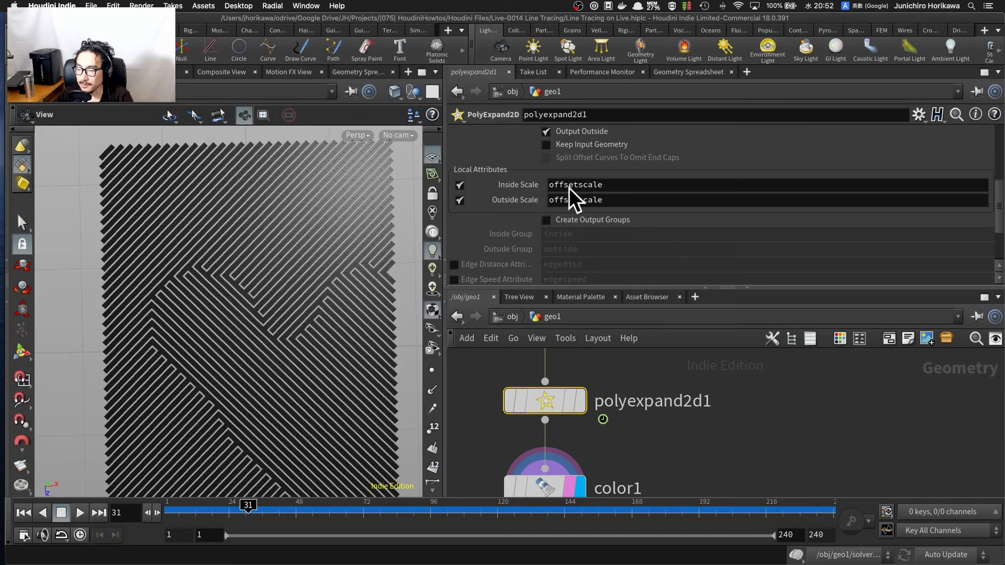
Step: Set both the Inside Scale and Outside Scale attributes of polyexpand2d1 to pscale
{"action": "left_click_drag", "start_coordinate": [609, 184], "coordinate": [491, 185]}
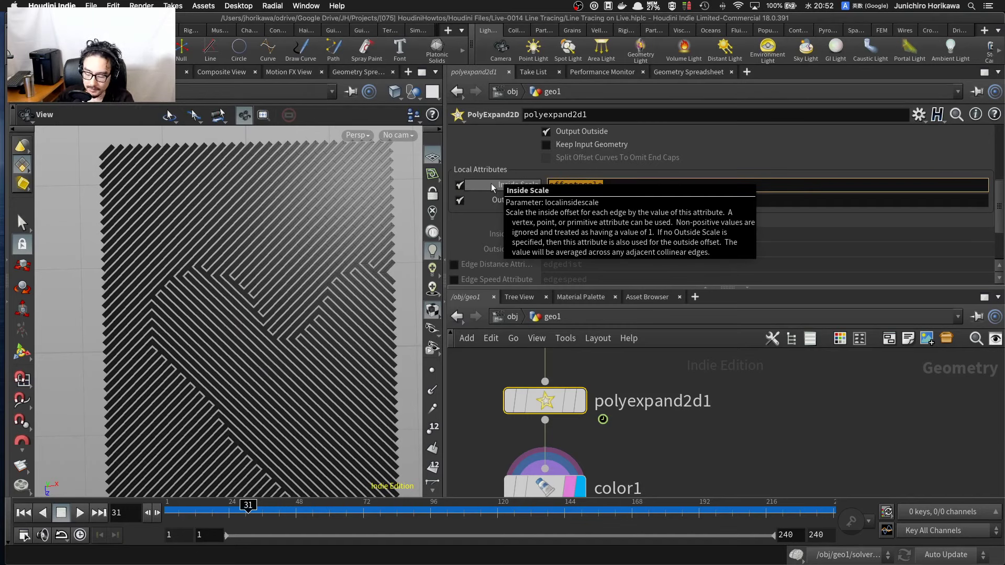
{"action": "type", "text": "pscale"}
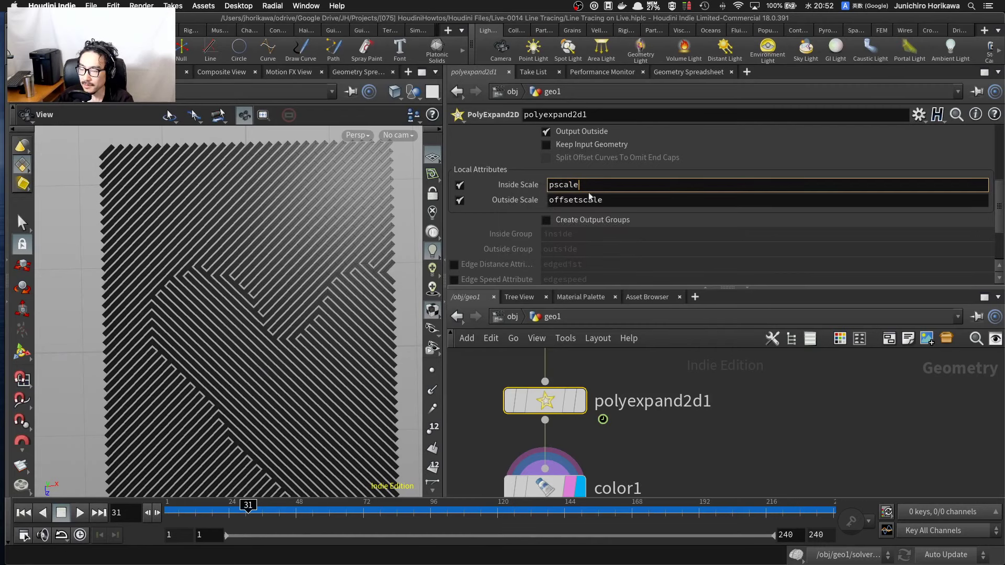
{"action": "key", "text": "Tab"}
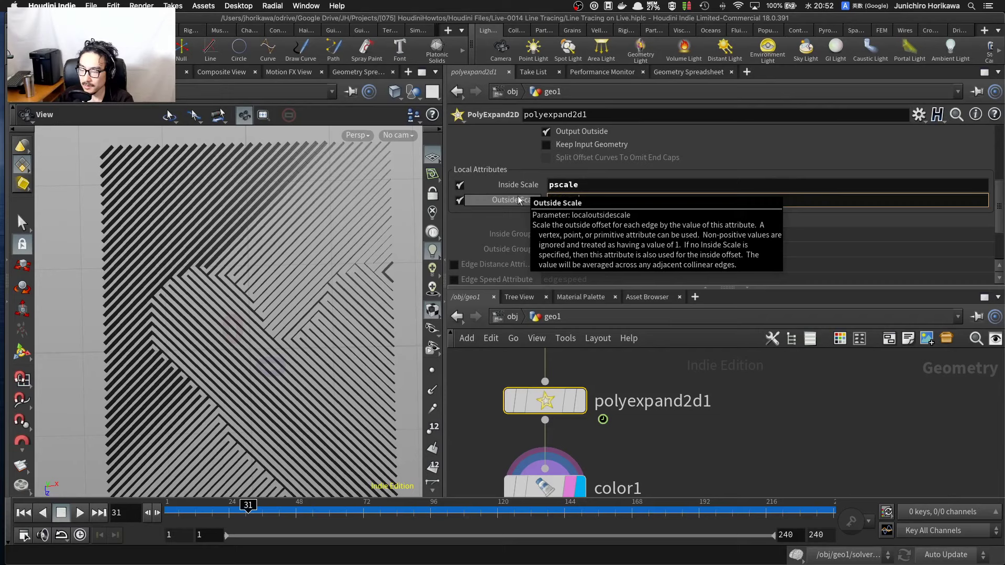
{"action": "type", "text": "pscale"}
{"action": "key", "text": "Return"}
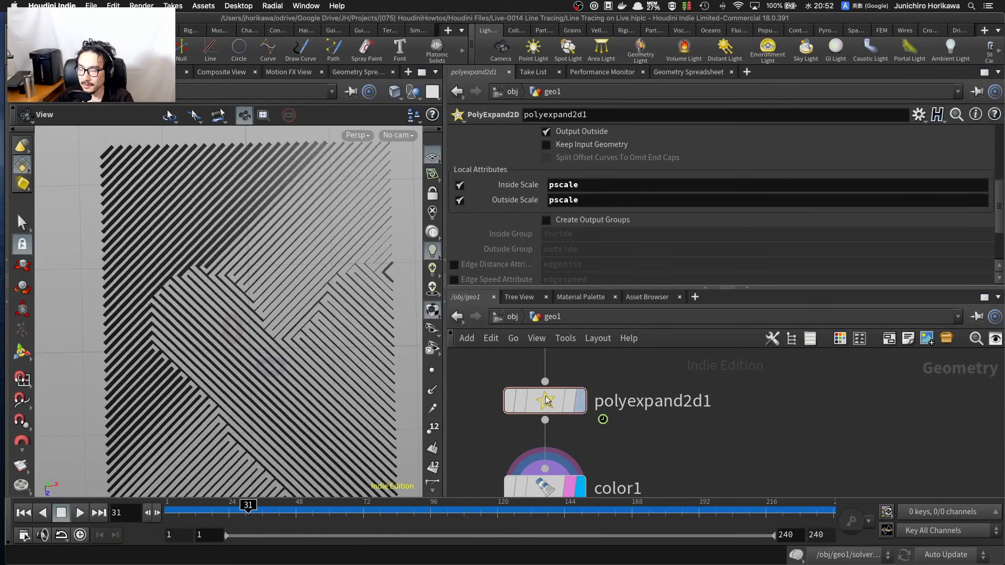
{"action": "left_click_drag", "start_coordinate": [328, 302], "coordinate": [252, 269]}
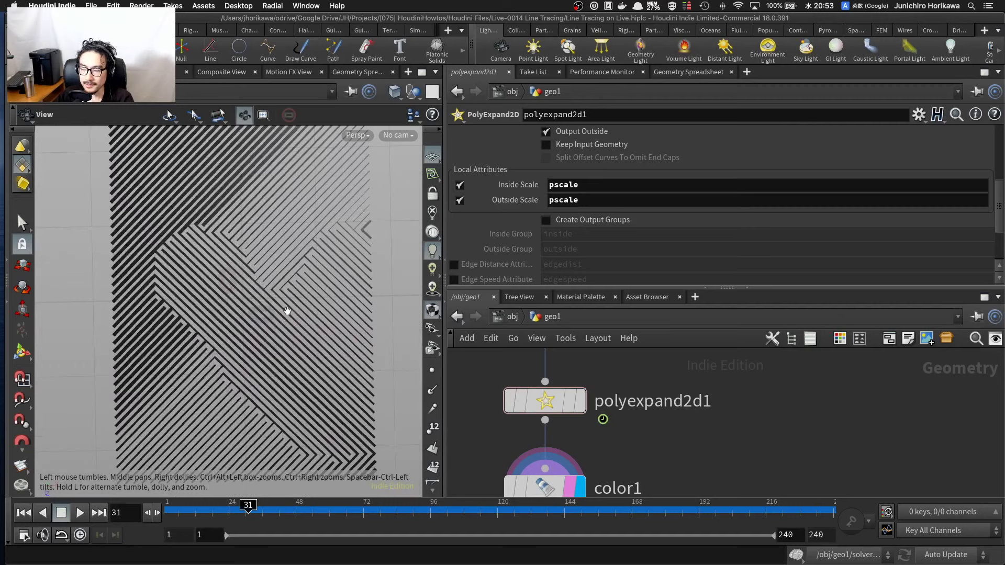
Step: Display the pscale wrangle's result to compare the source image with the line thickness
{"action": "scroll", "coordinate": [602, 461], "scroll_direction": "down", "scroll_amount": 10}
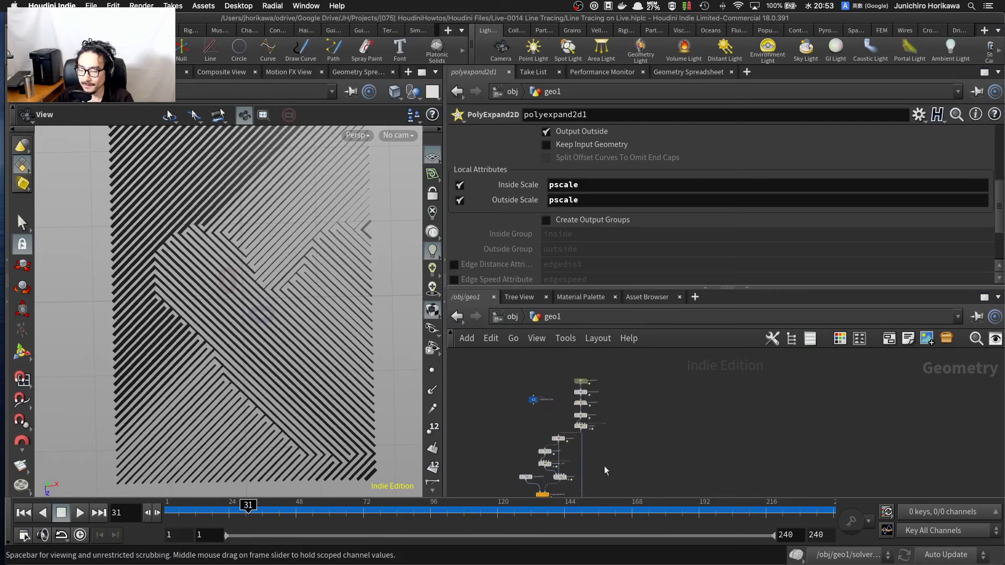
{"action": "scroll", "coordinate": [595, 453], "scroll_direction": "up", "scroll_amount": 6}
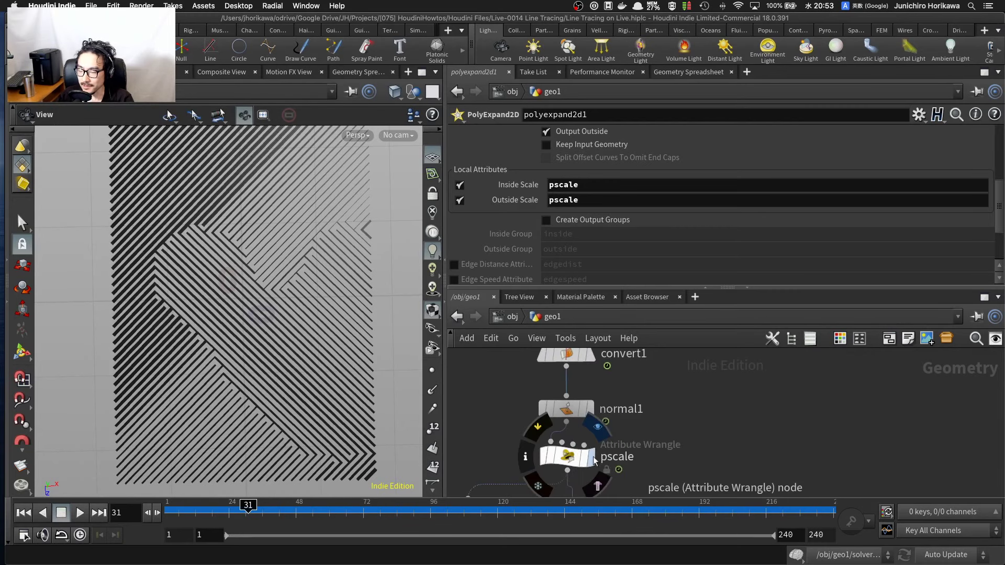
{"action": "left_click", "coordinate": [593, 461]}
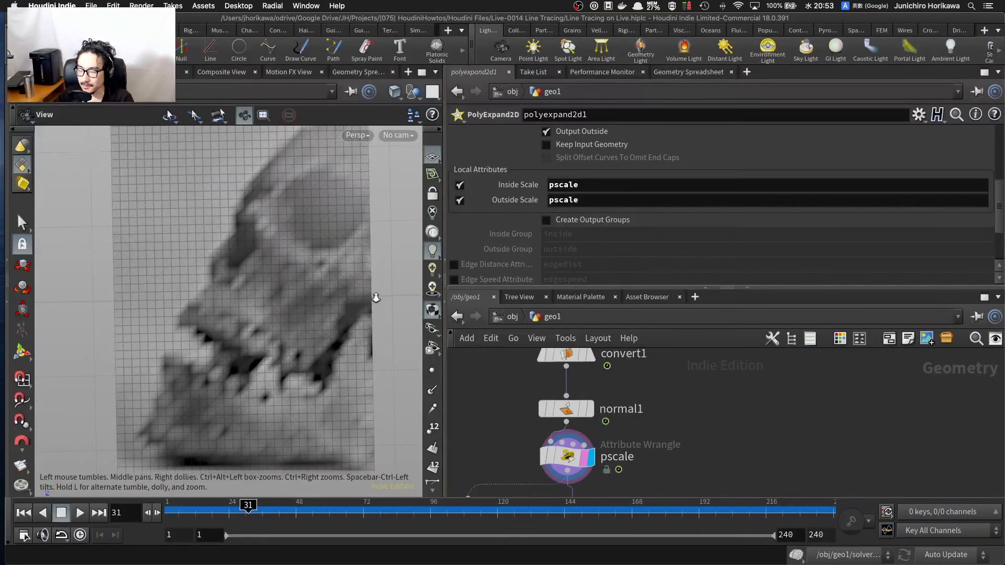
{"action": "key", "text": "h"}
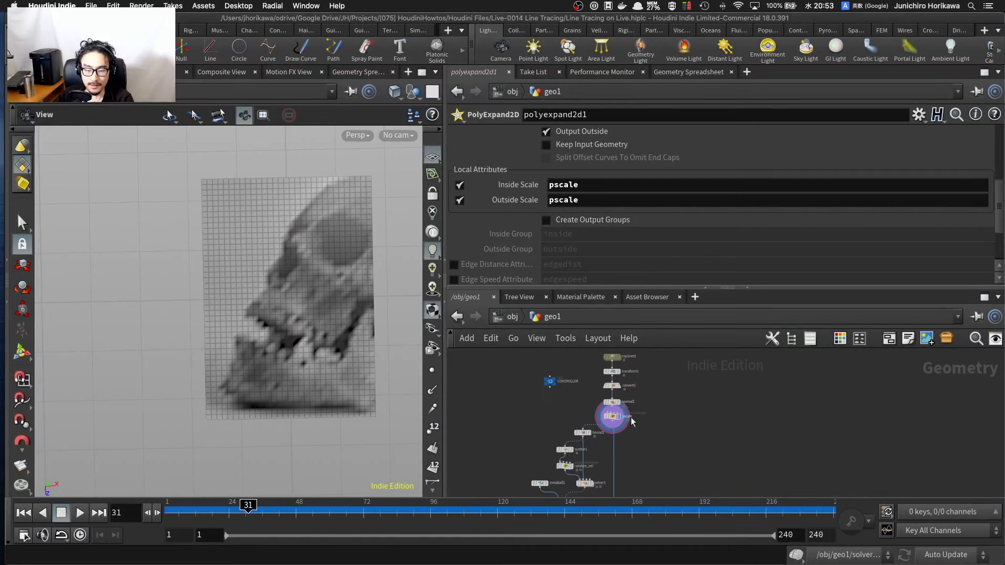
Step: Display color1's result again, view the lines up close and show the polyexpand2d1 parameters
{"action": "scroll", "coordinate": [631, 440], "scroll_direction": "down", "scroll_amount": 5}
{"action": "scroll", "coordinate": [610, 459], "scroll_direction": "up", "scroll_amount": 10}
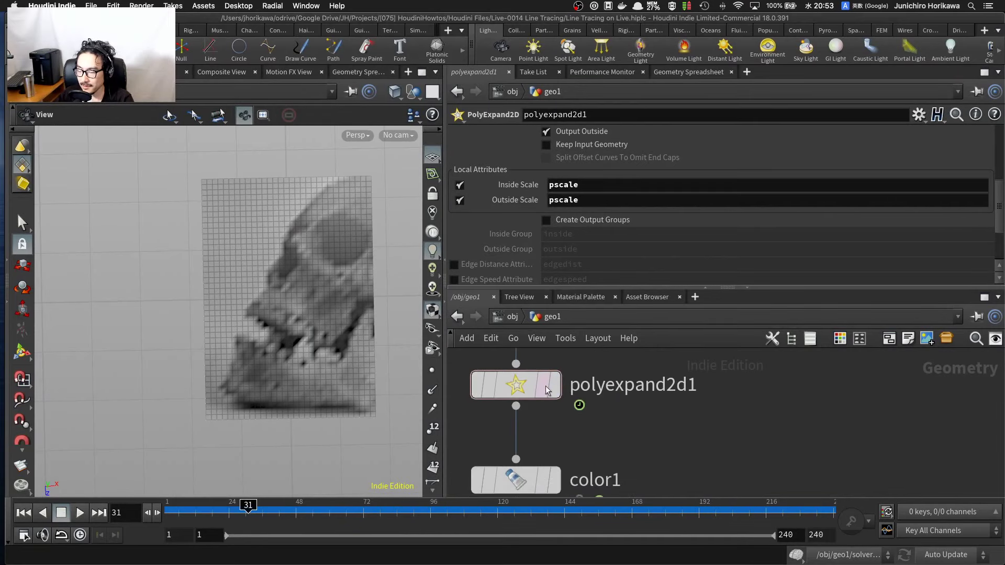
{"action": "left_click", "coordinate": [553, 389]}
{"action": "left_click", "coordinate": [554, 480]}
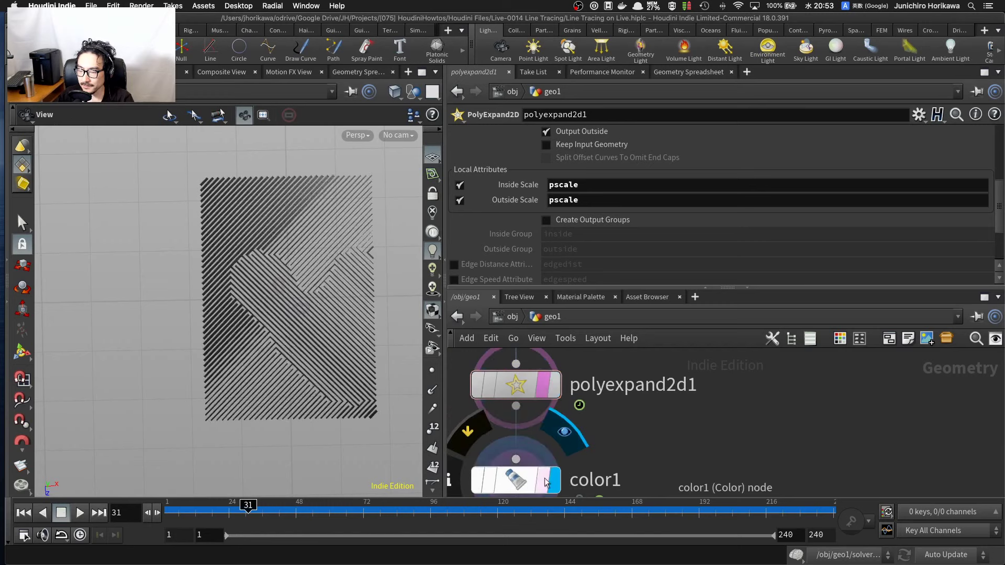
{"action": "left_click", "coordinate": [518, 485]}
{"action": "scroll", "coordinate": [298, 319], "scroll_direction": "up", "scroll_amount": 8}
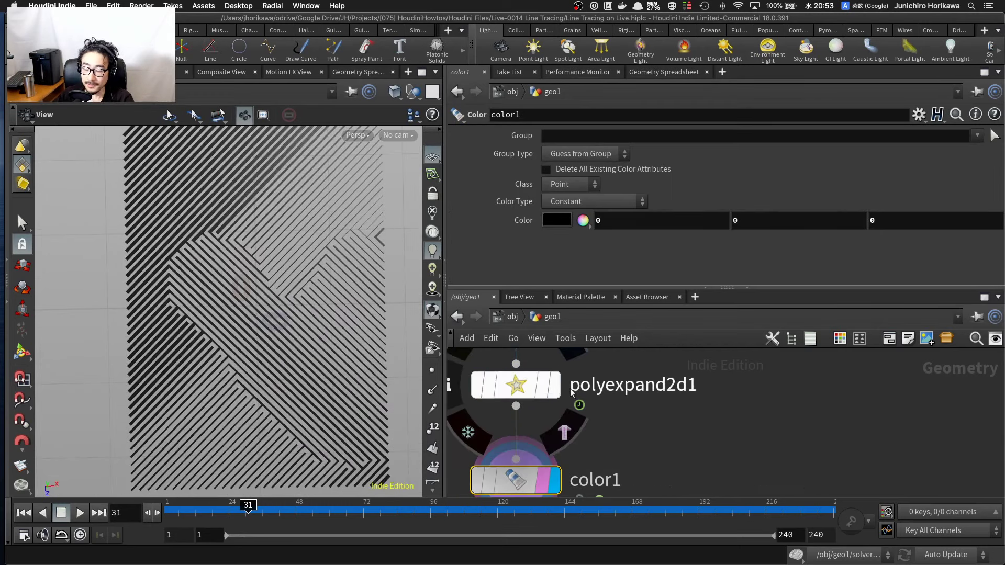
{"action": "left_click", "coordinate": [527, 390]}
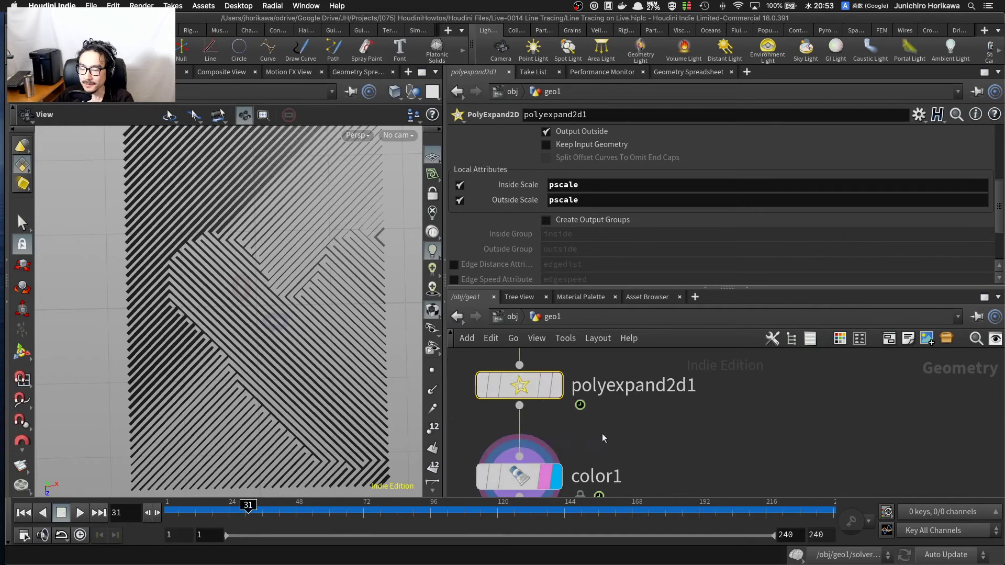
Step: Temporarily bypass the diagonal_lines wrangle to inspect the expanded grid edges, and re-enable it
{"action": "middle_click_drag", "start_coordinate": [635, 399], "coordinate": [652, 440]}
{"action": "scroll", "coordinate": [654, 426], "scroll_direction": "down", "scroll_amount": 4}
{"action": "middle_click_drag", "start_coordinate": [659, 375], "coordinate": [661, 443]}
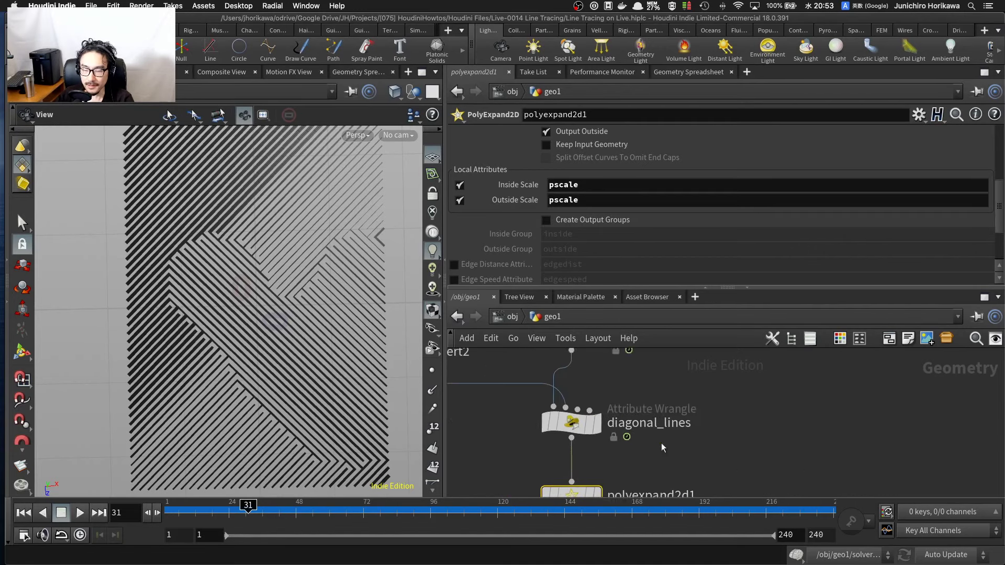
{"action": "scroll", "coordinate": [647, 443], "scroll_direction": "down", "scroll_amount": 1}
{"action": "scroll", "coordinate": [608, 453], "scroll_direction": "up", "scroll_amount": 2}
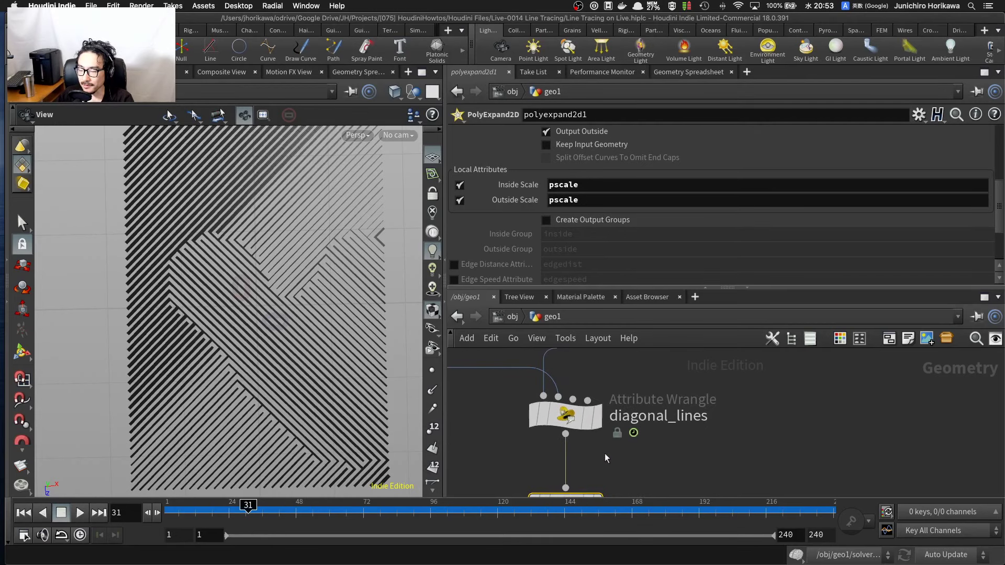
{"action": "left_click", "coordinate": [532, 419]}
{"action": "scroll", "coordinate": [281, 293], "scroll_direction": "down", "scroll_amount": 3}
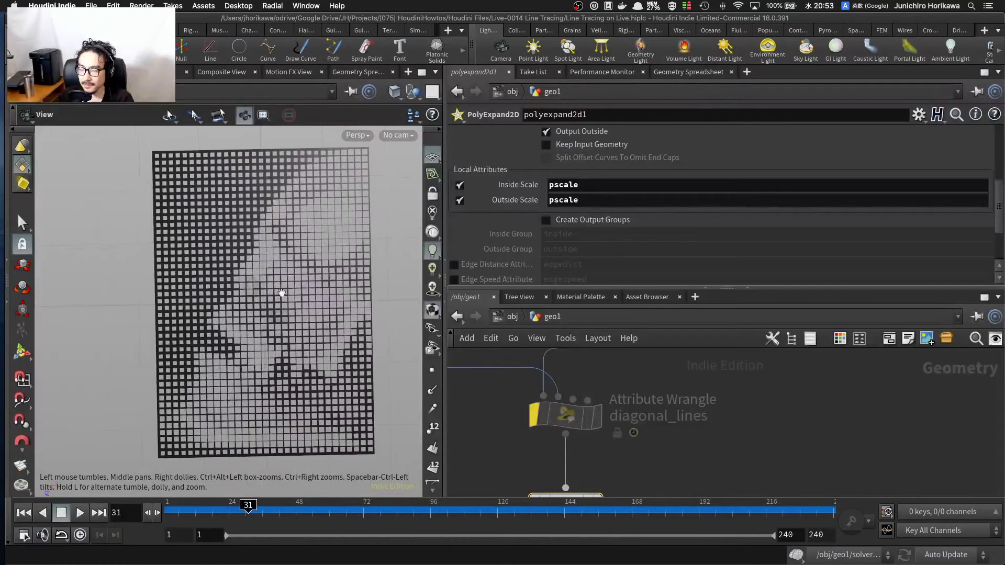
{"action": "scroll", "coordinate": [282, 294], "scroll_direction": "up", "scroll_amount": 4}
{"action": "scroll", "coordinate": [278, 300], "scroll_direction": "down", "scroll_amount": 3}
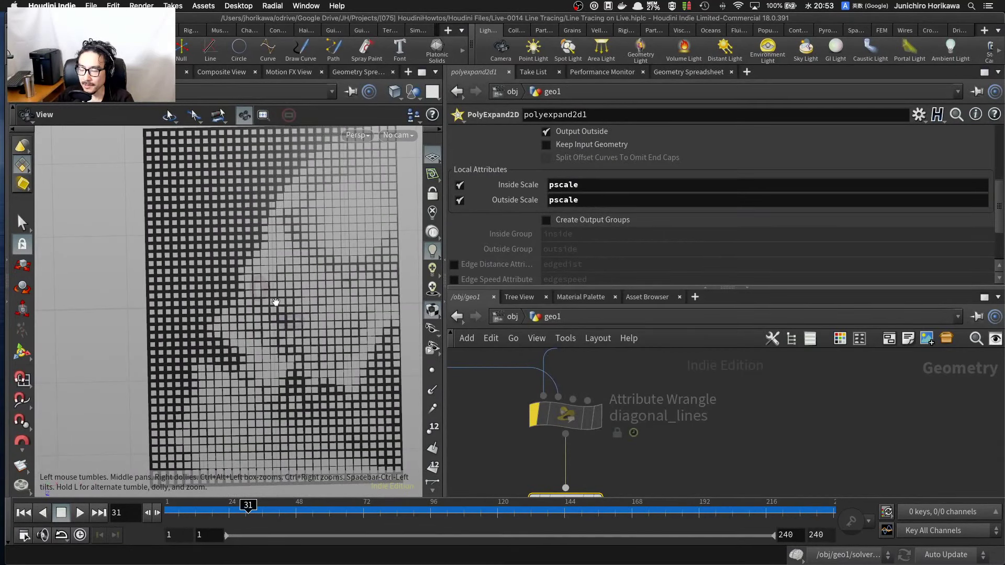
{"action": "left_click", "coordinate": [532, 416]}
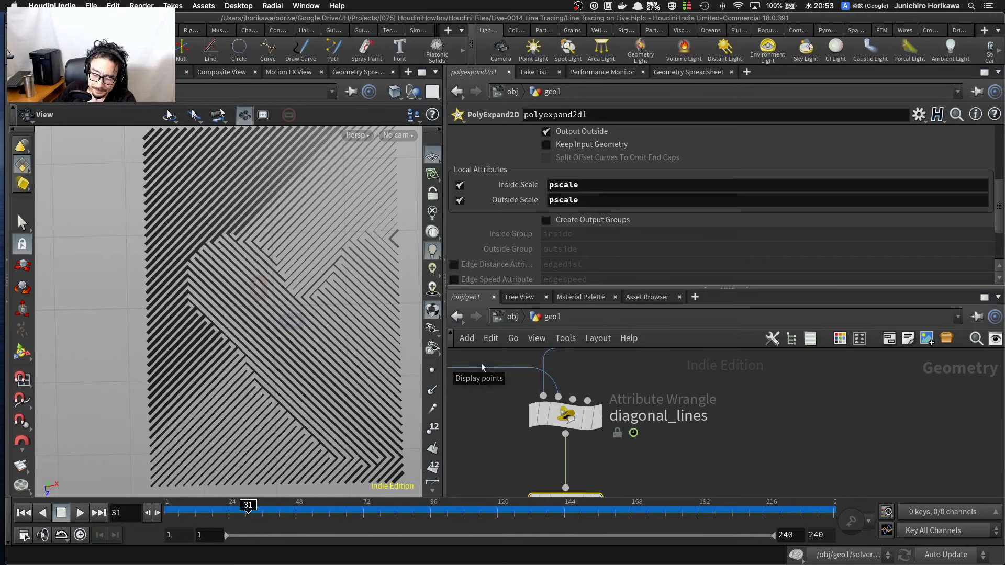
Step: Disable the Inside Scale and Outside Scale local attributes on polyexpand2d1, and move the node slightly closer to diagonal_lines
{"action": "scroll", "coordinate": [535, 403], "scroll_direction": "down", "scroll_amount": 2}
{"action": "middle_click_drag", "start_coordinate": [512, 437], "coordinate": [521, 411]}
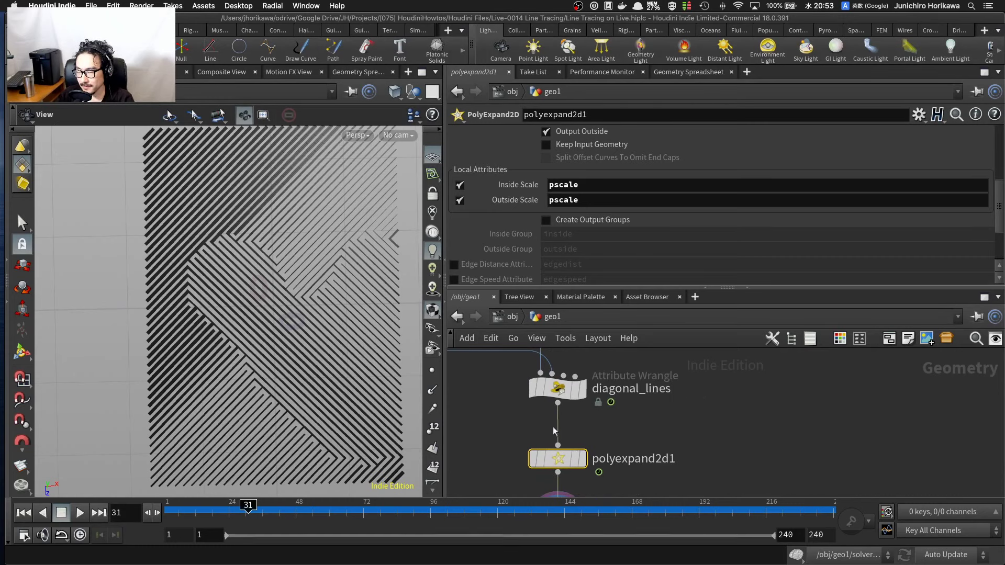
{"action": "scroll", "coordinate": [555, 431], "scroll_direction": "up", "scroll_amount": 1}
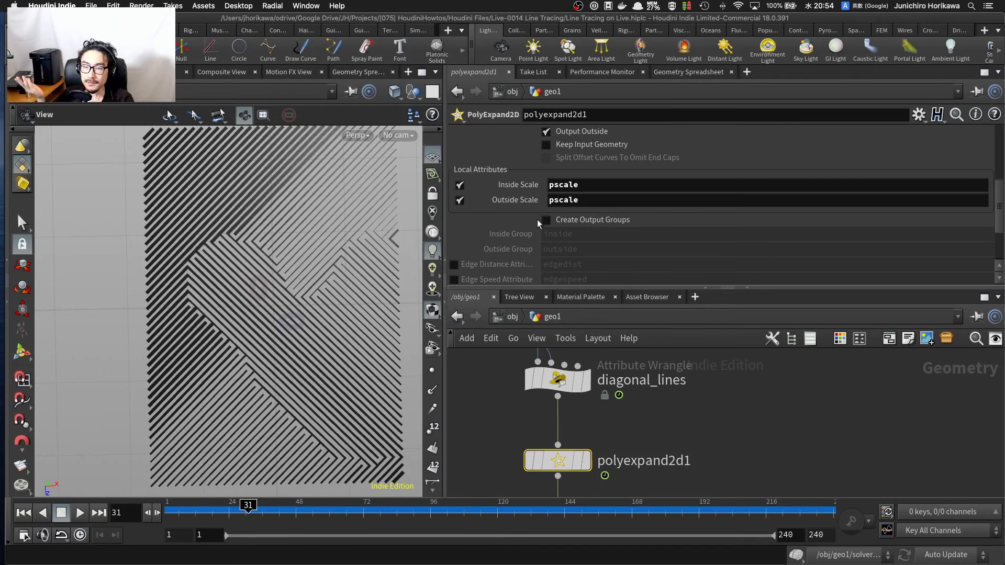
{"action": "left_click", "coordinate": [460, 184]}
{"action": "left_click", "coordinate": [459, 200]}
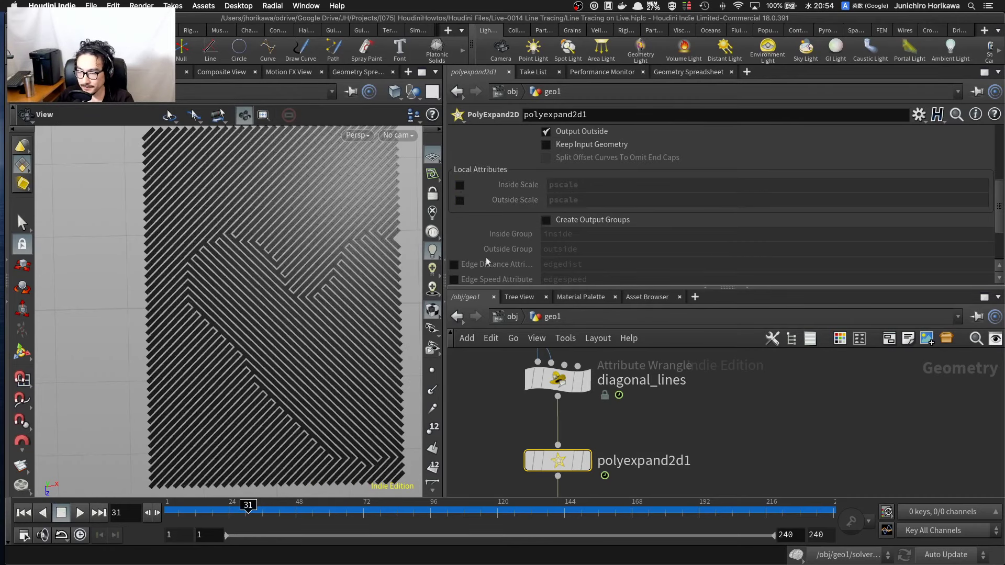
{"action": "left_click_drag", "start_coordinate": [558, 451], "coordinate": [558, 434]}
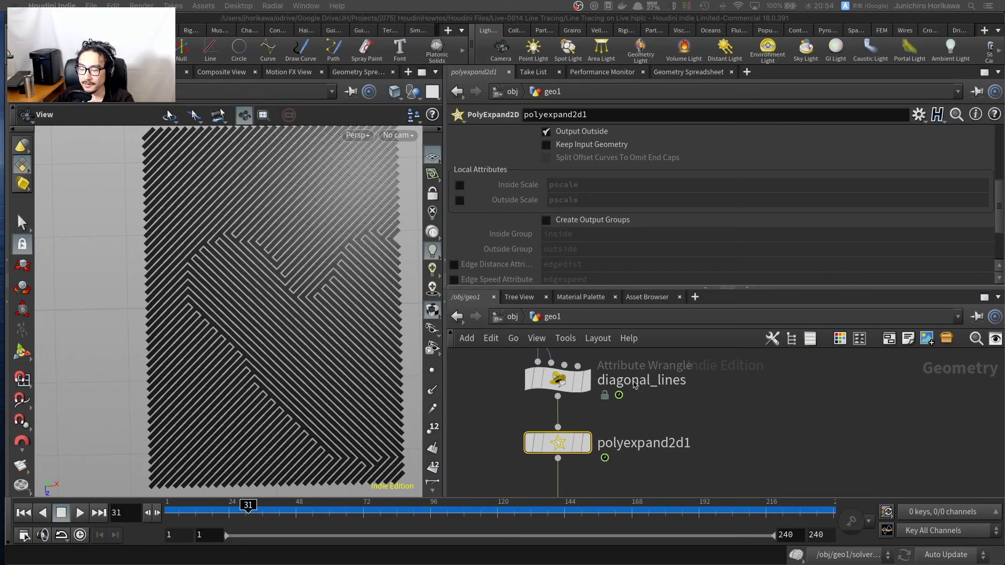
Step: Display the diagonal_lines wrangle's result, show its code, and examine the unexpanded polylines up close
{"action": "left_click", "coordinate": [651, 419]}
{"action": "scroll", "coordinate": [597, 433], "scroll_direction": "up", "scroll_amount": 3}
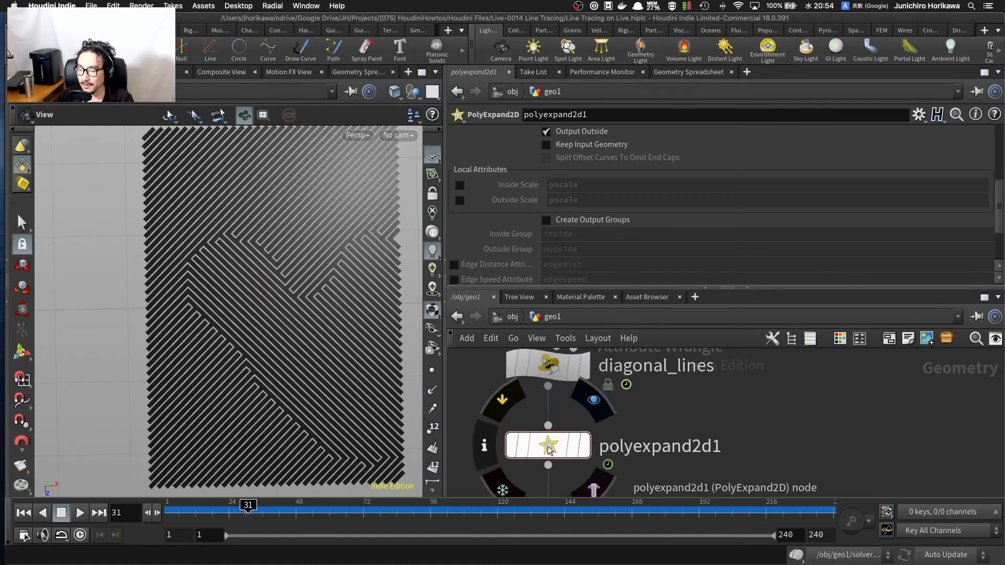
{"action": "left_click_drag", "start_coordinate": [549, 449], "coordinate": [548, 449]}
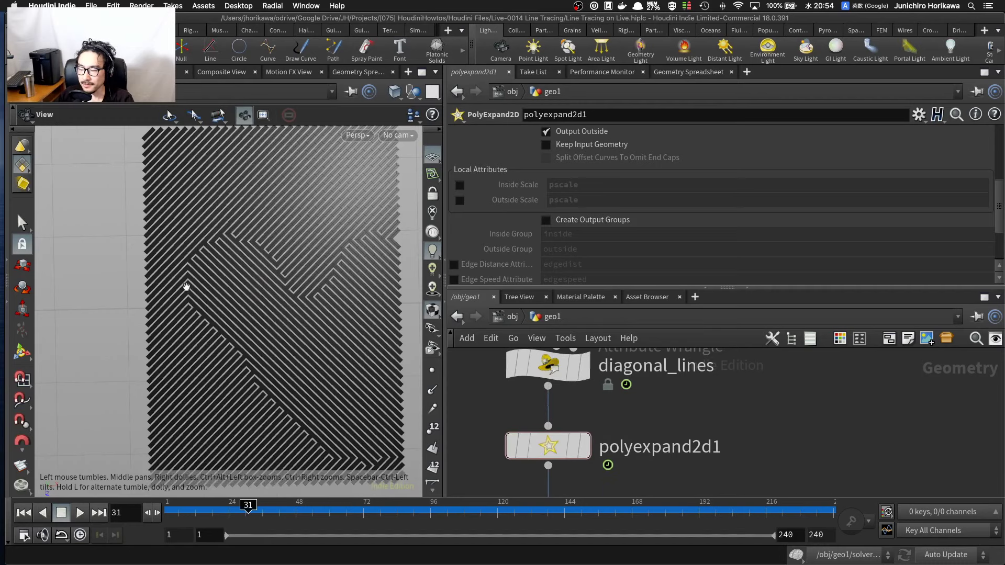
{"action": "scroll", "coordinate": [186, 282], "scroll_direction": "down", "scroll_amount": 2}
{"action": "scroll", "coordinate": [200, 277], "scroll_direction": "up", "scroll_amount": 2}
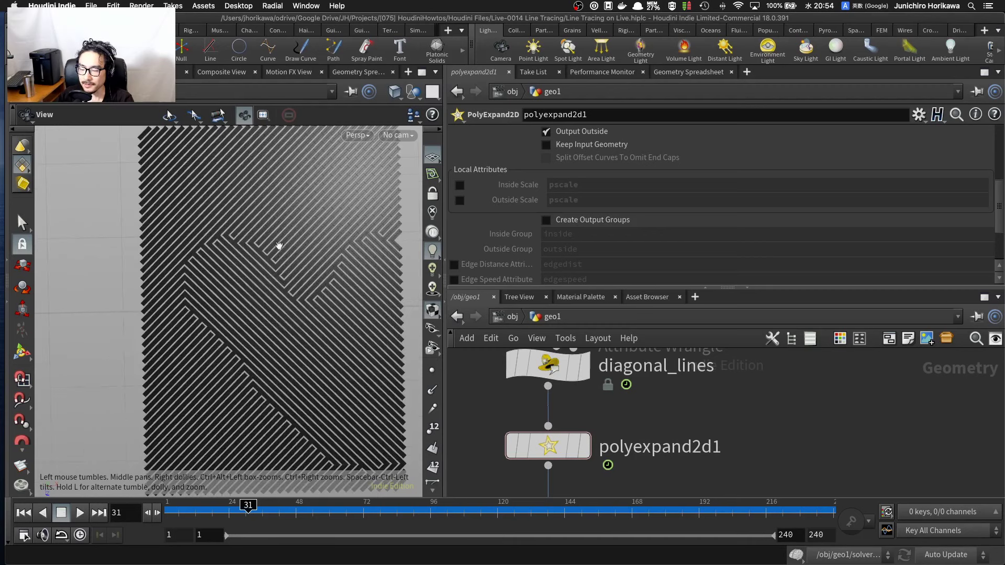
{"action": "scroll", "coordinate": [277, 246], "scroll_direction": "down", "scroll_amount": 2}
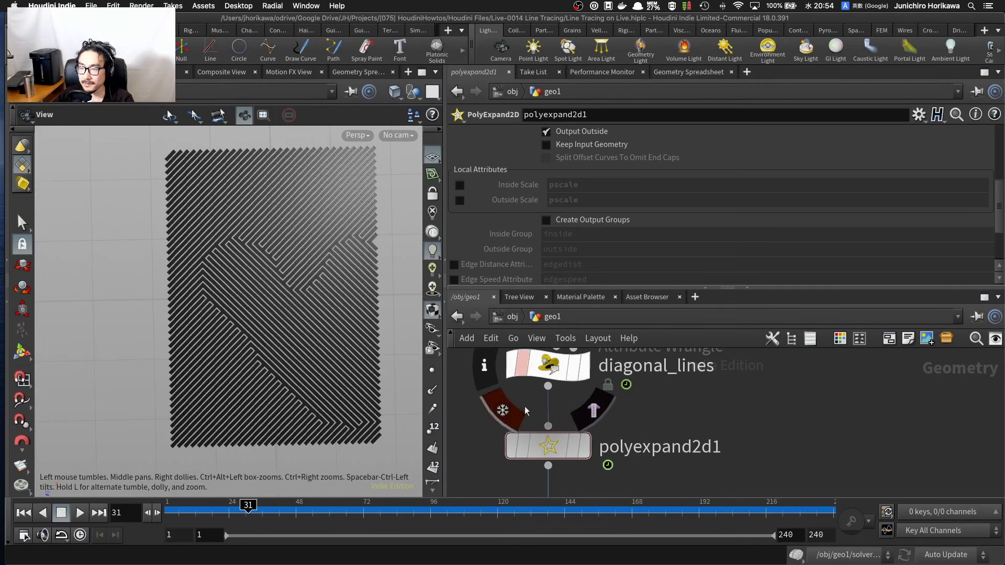
{"action": "scroll", "coordinate": [306, 292], "scroll_direction": "up", "scroll_amount": 4}
{"action": "scroll", "coordinate": [574, 391], "scroll_direction": "up", "scroll_amount": 1}
{"action": "left_click", "coordinate": [585, 368]}
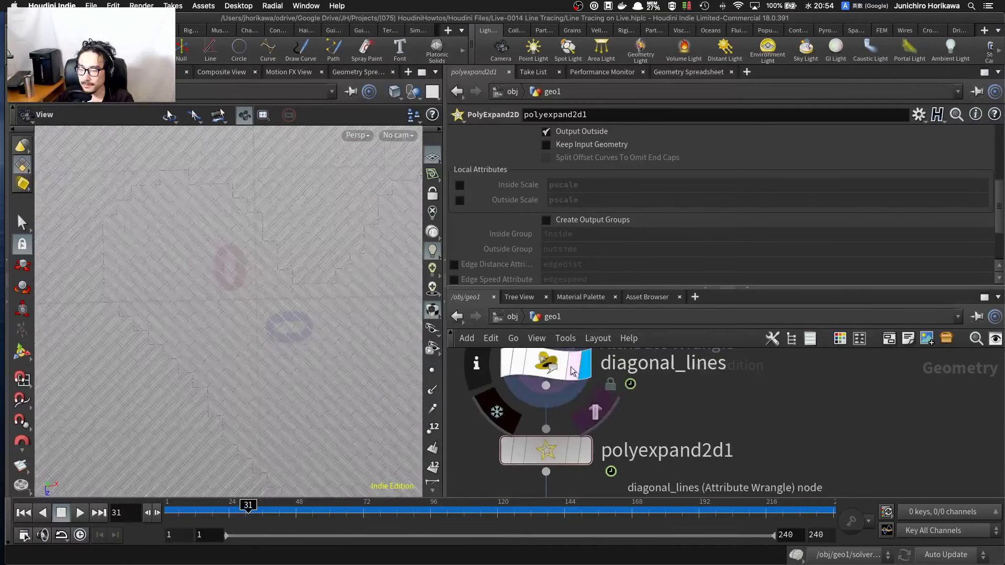
{"action": "left_click", "coordinate": [552, 369]}
{"action": "middle_click_drag", "start_coordinate": [301, 293], "coordinate": [225, 370]}
{"action": "right_click_drag", "start_coordinate": [224, 370], "coordinate": [165, 354]}
{"action": "middle_click_drag", "start_coordinate": [201, 335], "coordinate": [322, 405]}
{"action": "middle_click_drag", "start_coordinate": [274, 348], "coordinate": [225, 285]}
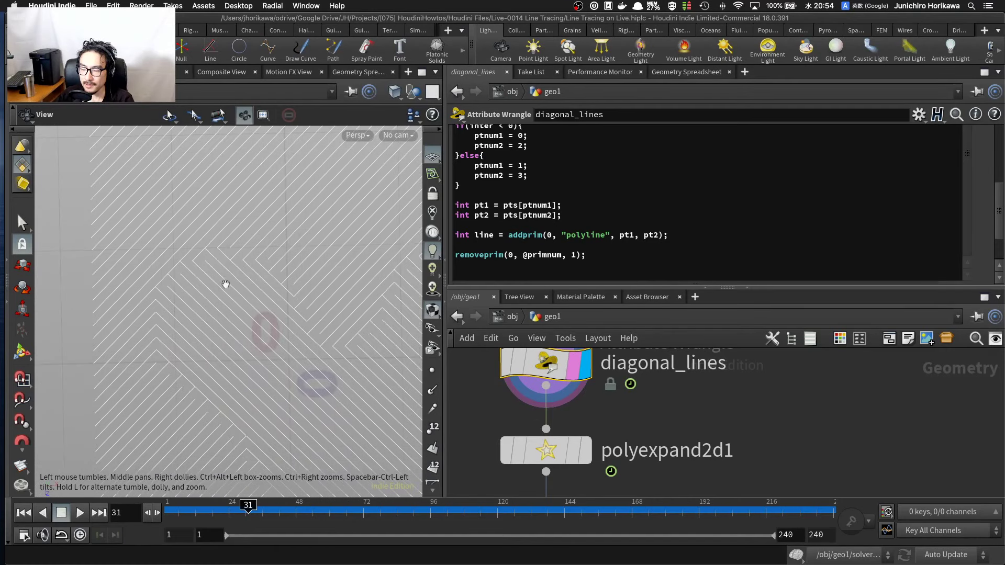
Step: Display polyexpand2d1's result and show its parameters
{"action": "mouse_move", "coordinate": [560, 456]}
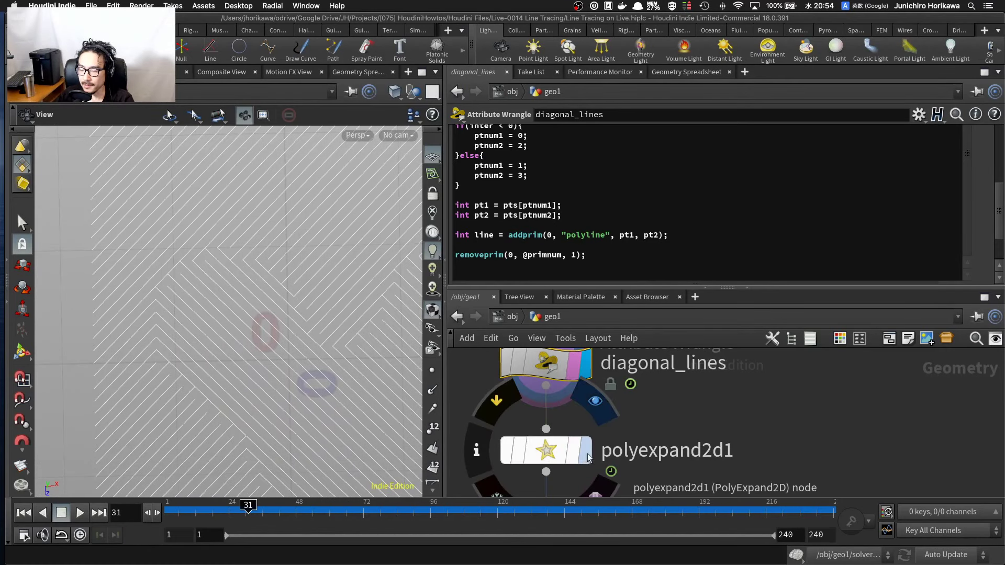
{"action": "key", "text": "r"}
{"action": "left_click", "coordinate": [550, 455]}
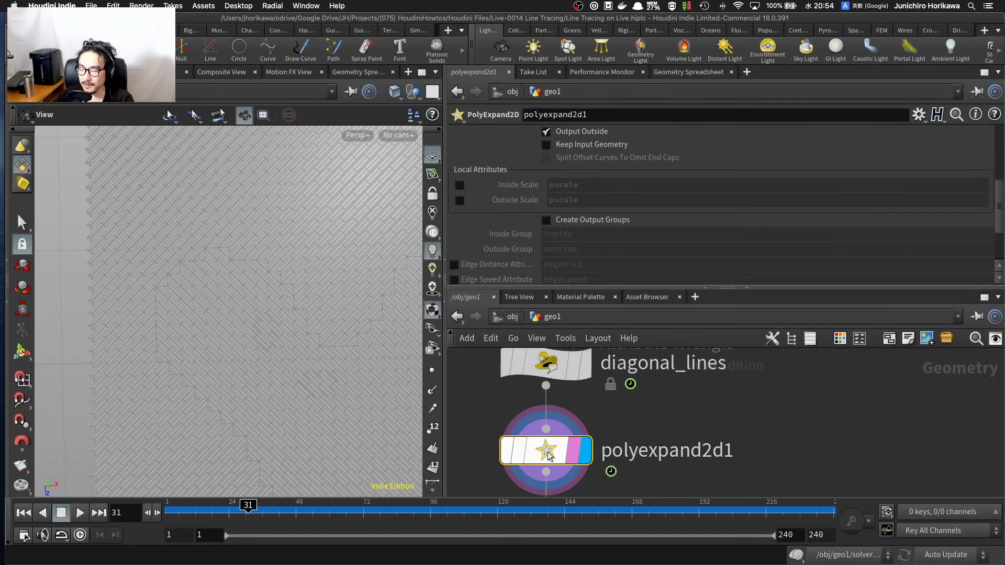
Step: Display color1's result and move the color1 node closer beneath polyexpand2d1
{"action": "scroll", "coordinate": [592, 420], "scroll_direction": "down", "scroll_amount": 5}
{"action": "middle_click_drag", "start_coordinate": [598, 454], "coordinate": [596, 411]}
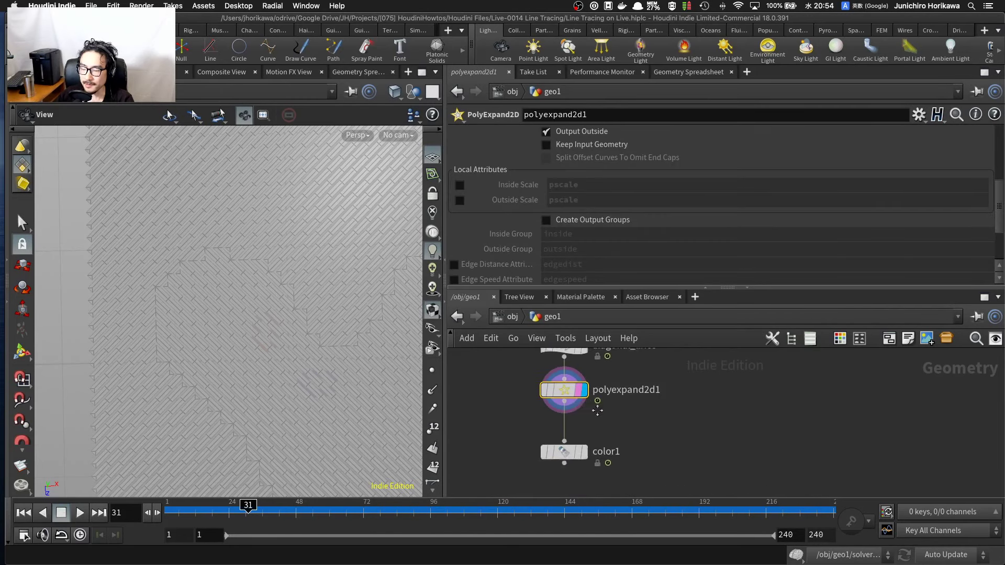
{"action": "scroll", "coordinate": [596, 413], "scroll_direction": "up", "scroll_amount": 1}
{"action": "left_click", "coordinate": [583, 450]}
{"action": "left_click_drag", "start_coordinate": [578, 453], "coordinate": [578, 421]}
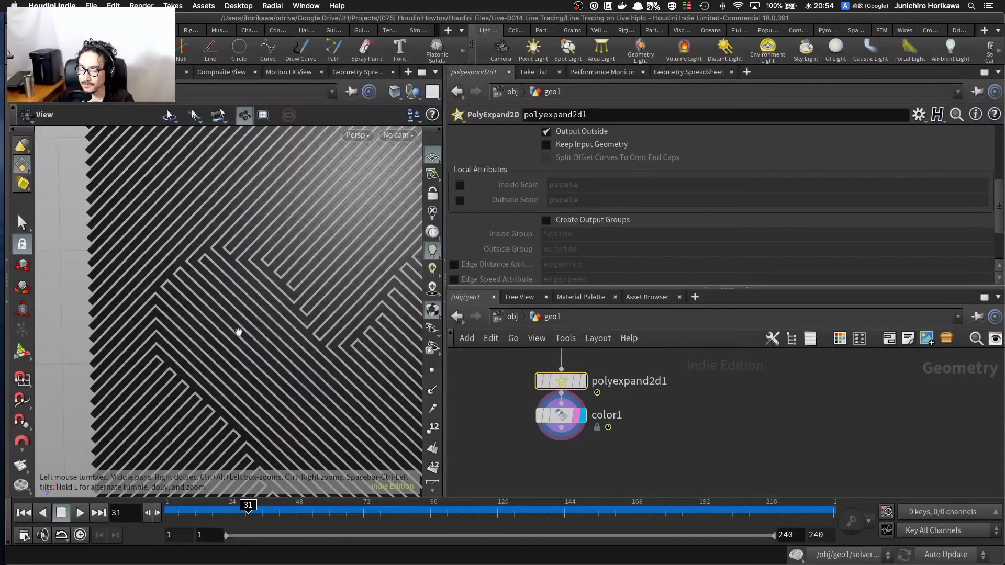
Step: Examine the gaps, corners and end caps of the black expanded lines up close, and space color1 farther below polyexpand2d1
{"action": "scroll", "coordinate": [241, 298], "scroll_direction": "up", "scroll_amount": 5}
{"action": "scroll", "coordinate": [210, 314], "scroll_direction": "up", "scroll_amount": 3}
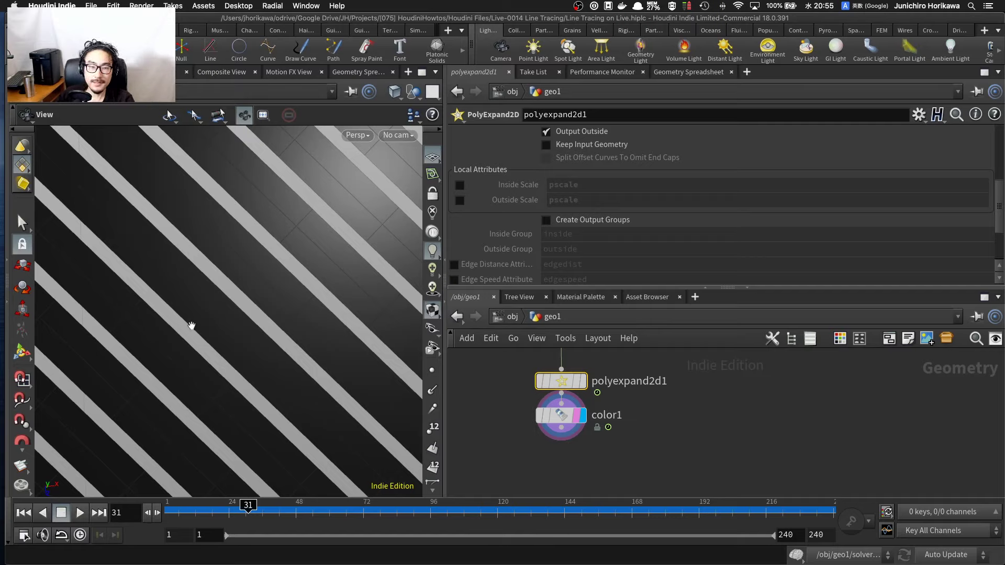
{"action": "mouse_move", "coordinate": [548, 417]}
{"action": "left_click_drag", "start_coordinate": [557, 444], "coordinate": [558, 449]}
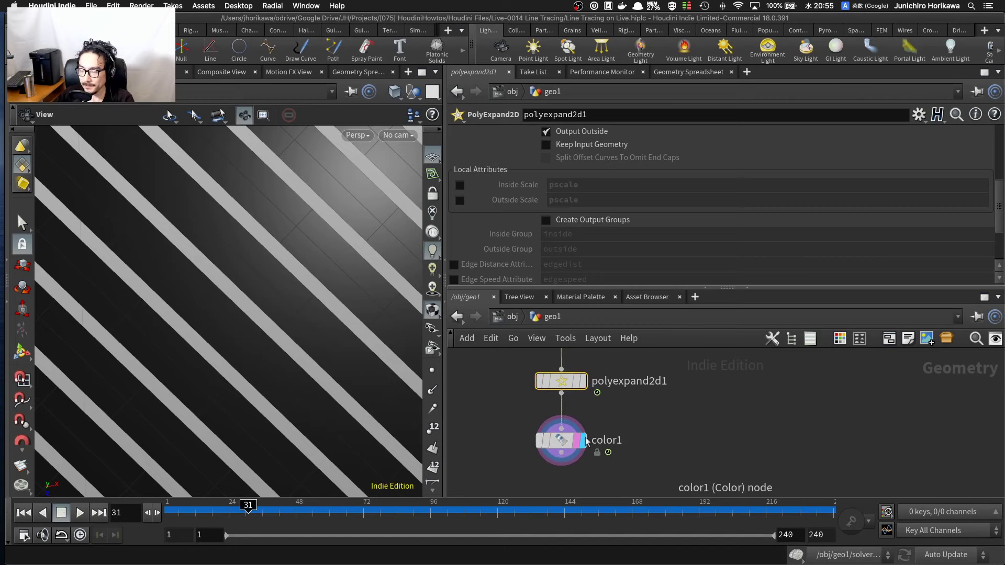
{"action": "scroll", "coordinate": [240, 355], "scroll_direction": "down", "scroll_amount": 5}
{"action": "middle_click_drag", "start_coordinate": [218, 345], "coordinate": [235, 367]}
{"action": "right_click_drag", "start_coordinate": [239, 304], "coordinate": [274, 291]}
{"action": "right_click_drag", "start_coordinate": [162, 310], "coordinate": [184, 307]}
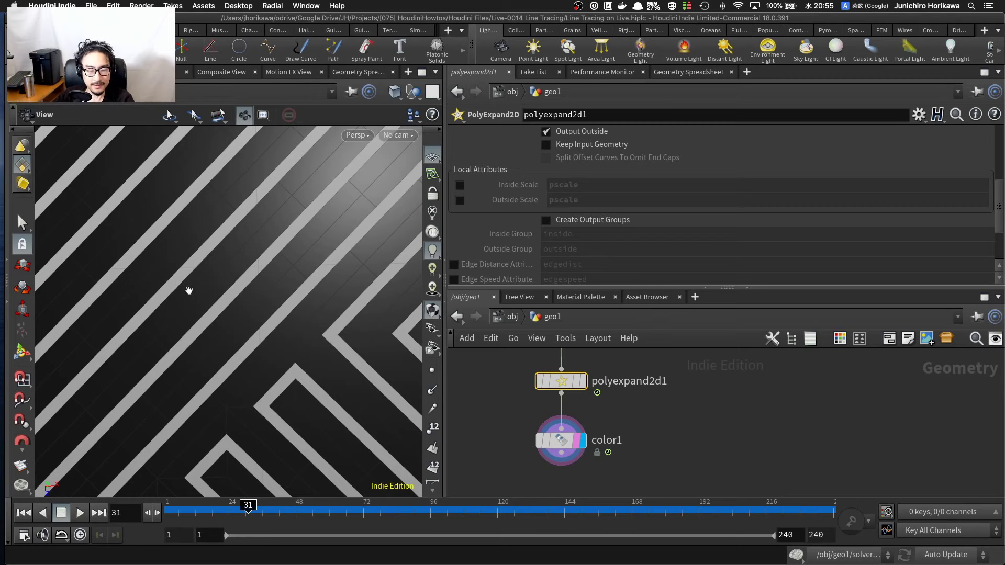
{"action": "right_click_drag", "start_coordinate": [294, 301], "coordinate": [267, 310]}
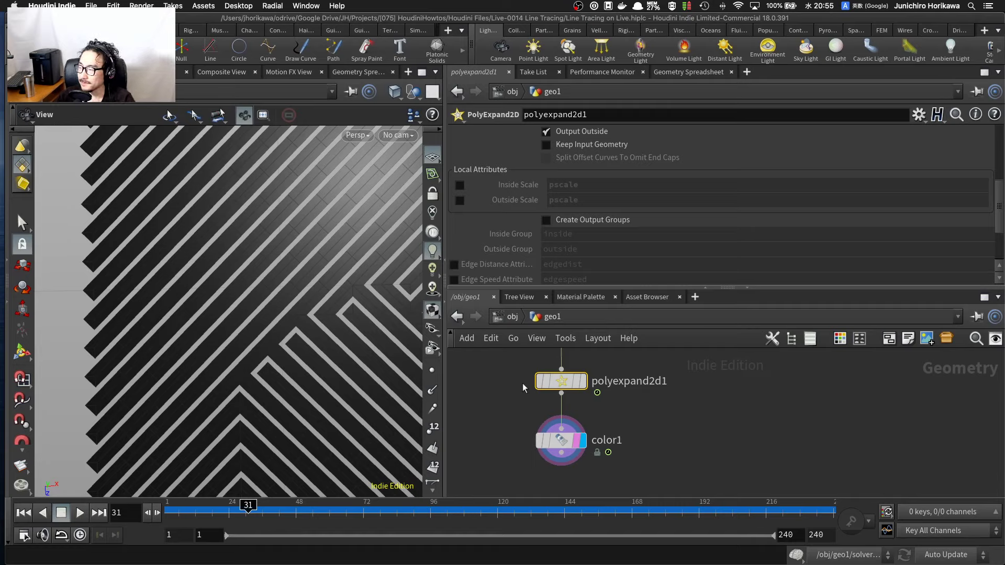
{"action": "scroll", "coordinate": [576, 434], "scroll_direction": "up", "scroll_amount": 1}
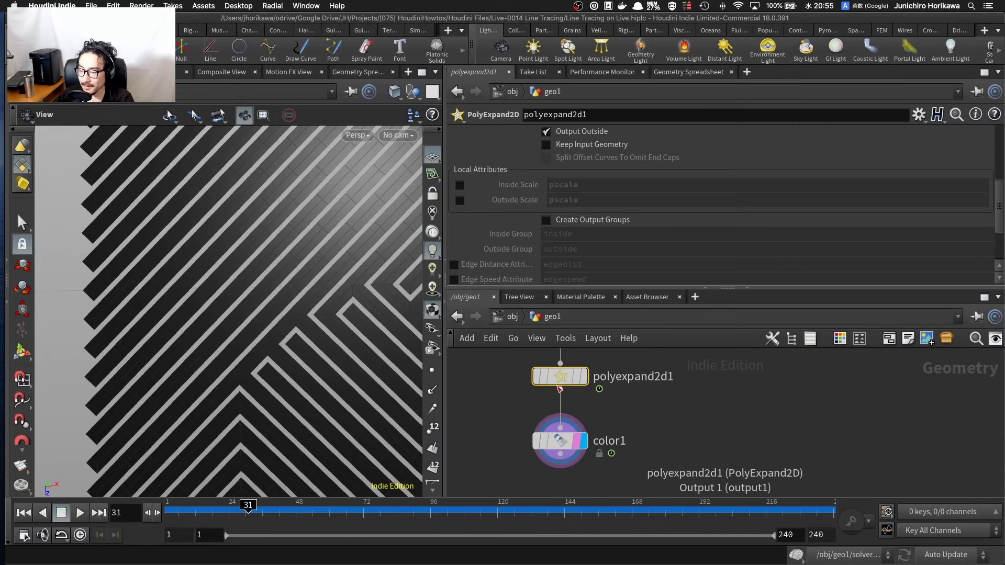
{"action": "middle_click_drag", "start_coordinate": [395, 318], "coordinate": [262, 350]}
{"action": "right_click_drag", "start_coordinate": [263, 350], "coordinate": [316, 339]}
{"action": "left_click_drag", "start_coordinate": [562, 375], "coordinate": [563, 377], "text": "alt"}
{"action": "scroll", "coordinate": [275, 361], "scroll_direction": "up", "scroll_amount": 4}
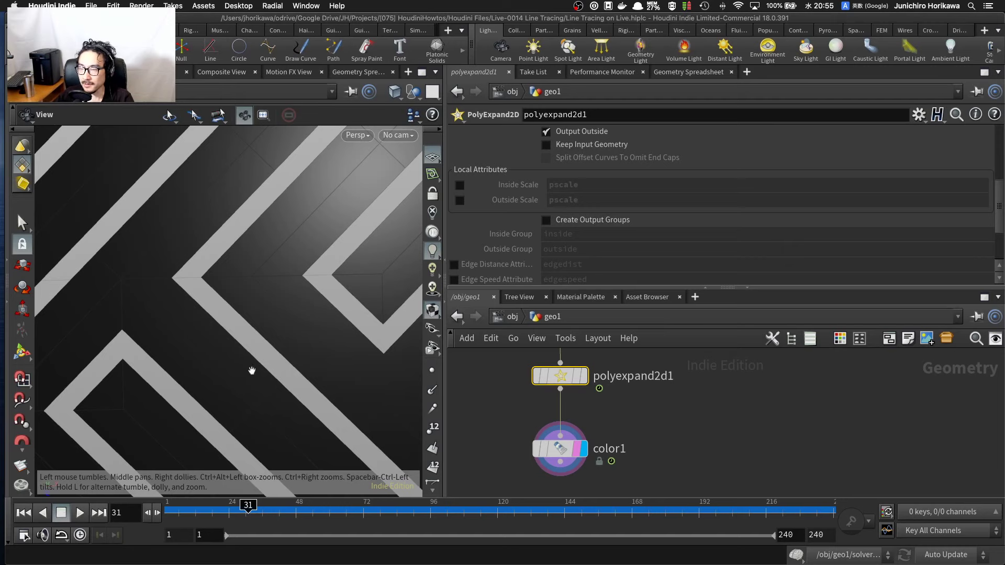
{"action": "scroll", "coordinate": [250, 369], "scroll_direction": "down", "scroll_amount": 6}
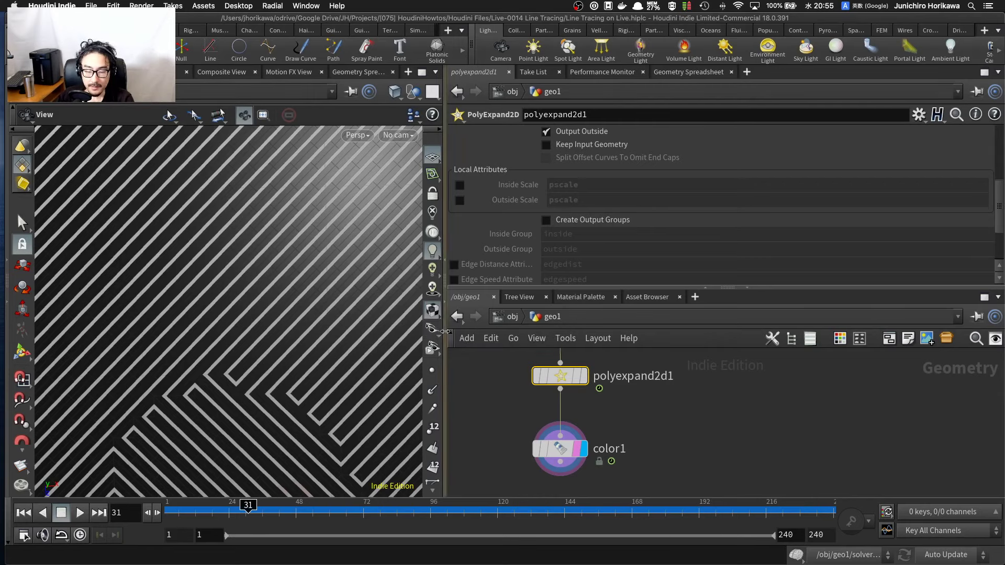
{"action": "right_click_drag", "start_coordinate": [376, 358], "coordinate": [295, 302]}
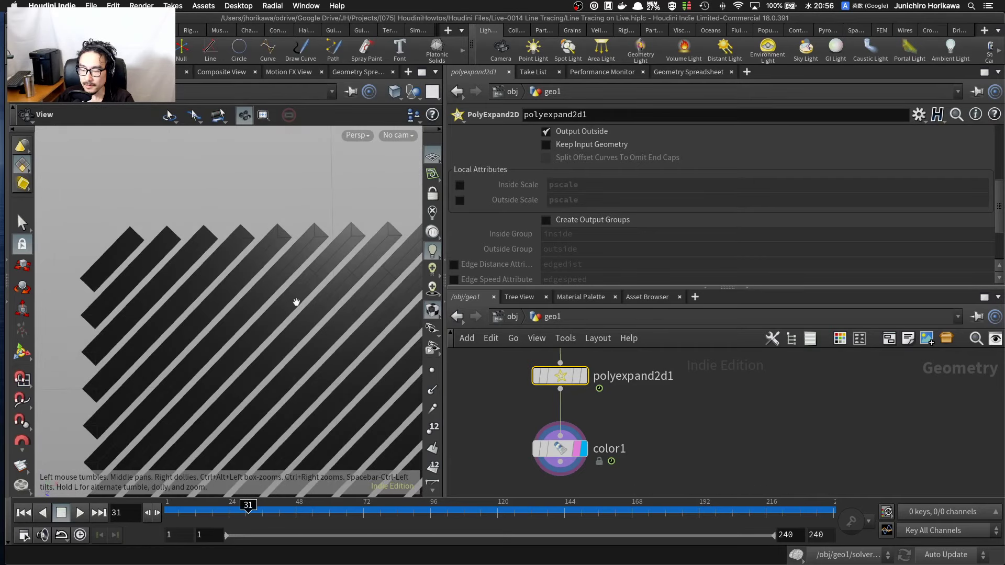
Step: Show the CONTROLLER null's parameters and open its image size value for editing
{"action": "scroll", "coordinate": [580, 382], "scroll_direction": "down", "scroll_amount": 1}
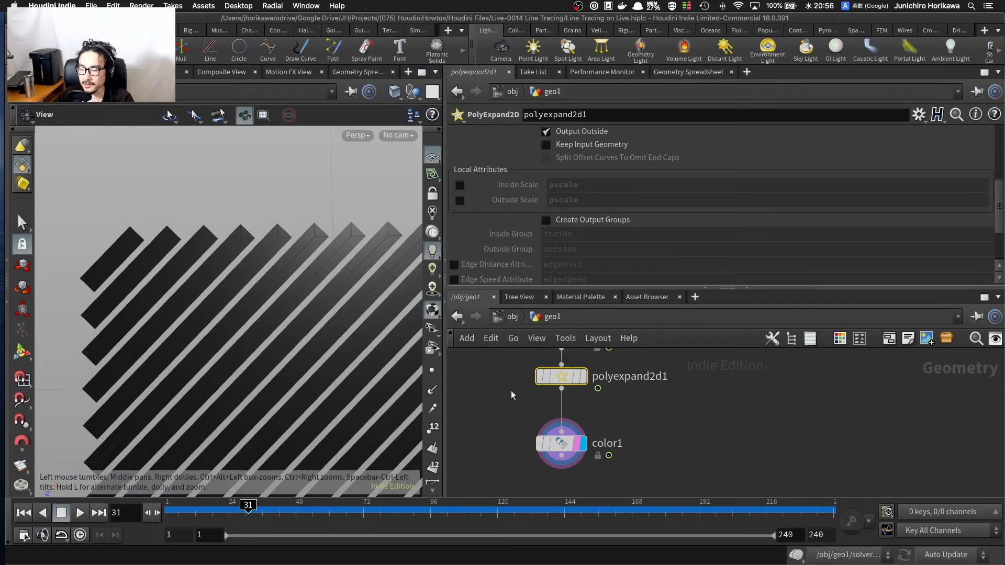
{"action": "scroll", "coordinate": [513, 393], "scroll_direction": "down", "scroll_amount": 3}
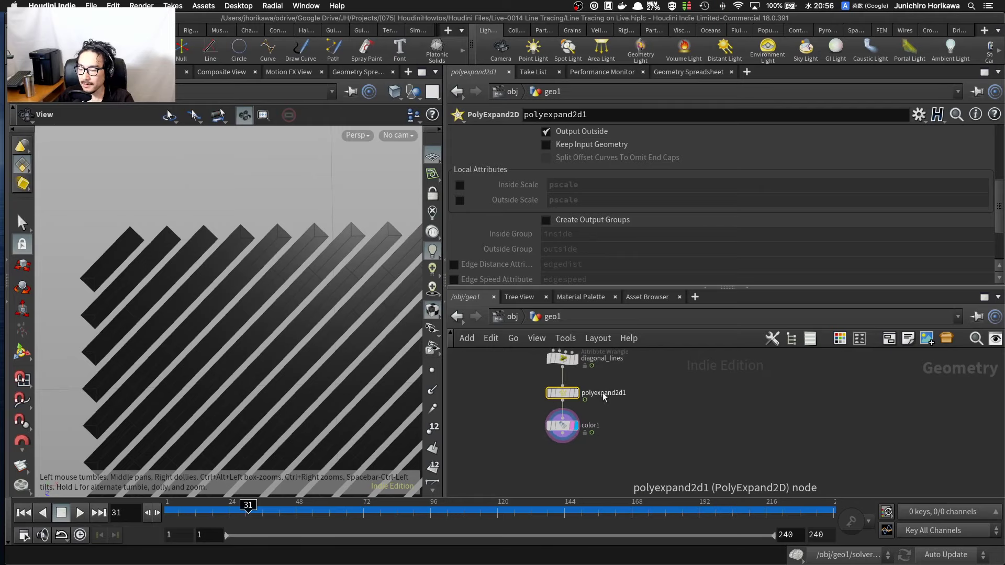
{"action": "scroll", "coordinate": [603, 396], "scroll_direction": "down", "scroll_amount": 3}
{"action": "scroll", "coordinate": [642, 380], "scroll_direction": "down", "scroll_amount": 3}
{"action": "middle_click_drag", "start_coordinate": [634, 373], "coordinate": [631, 439]}
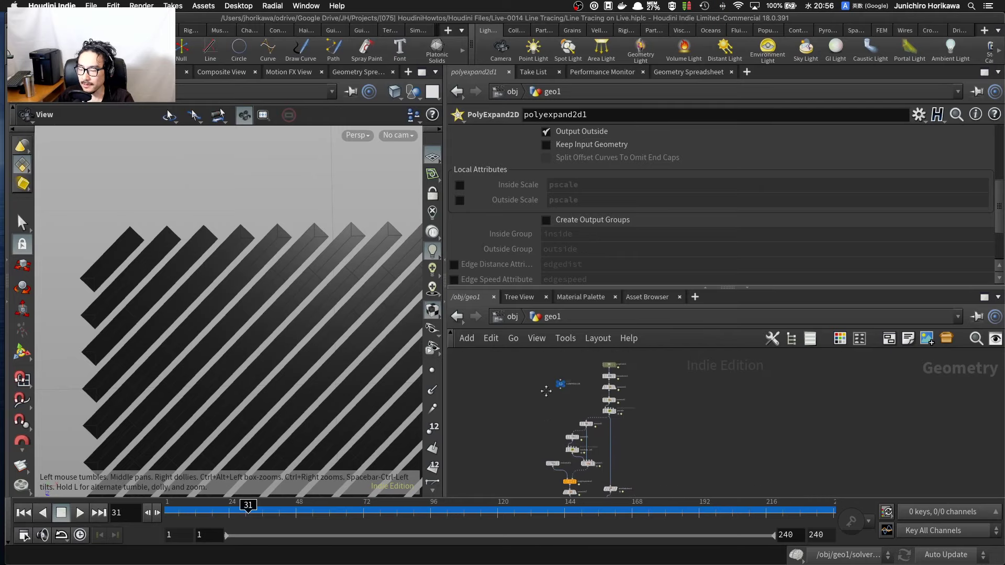
{"action": "scroll", "coordinate": [555, 419], "scroll_direction": "up", "scroll_amount": 5}
{"action": "left_click", "coordinate": [564, 446]}
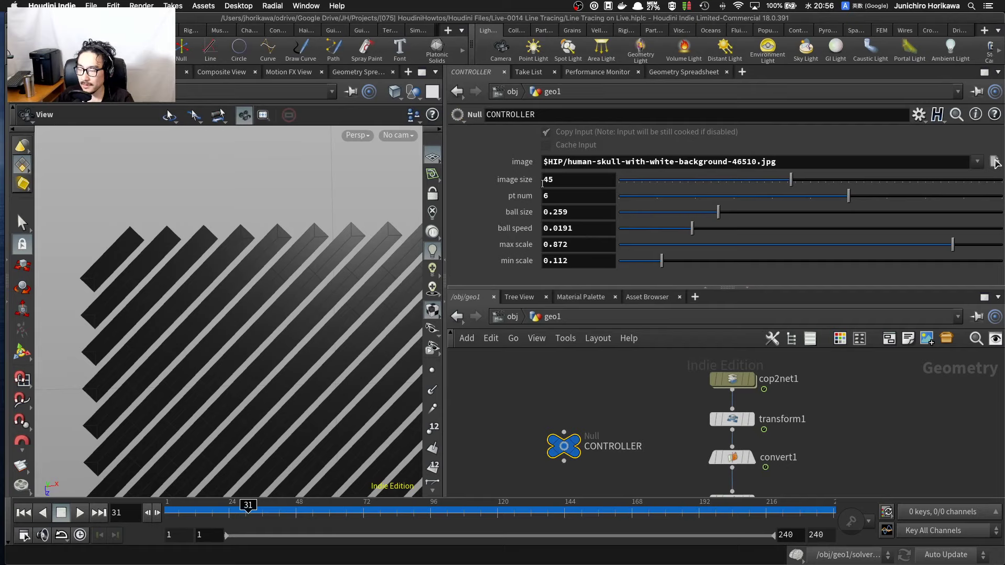
{"action": "left_click", "coordinate": [566, 179]}
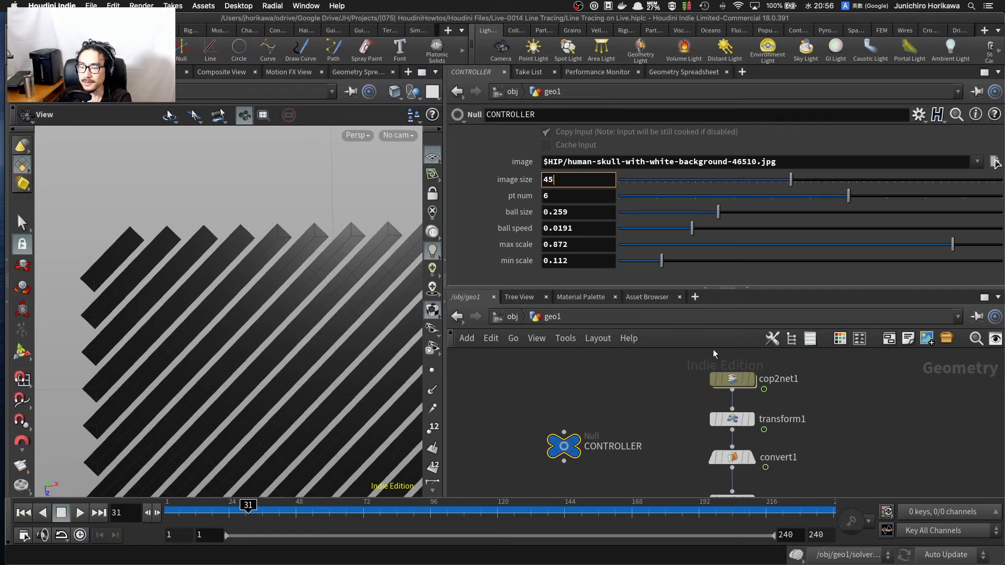
Step: Display convert1's result and view the whole image grid
{"action": "scroll", "coordinate": [757, 419], "scroll_direction": "down", "scroll_amount": 2}
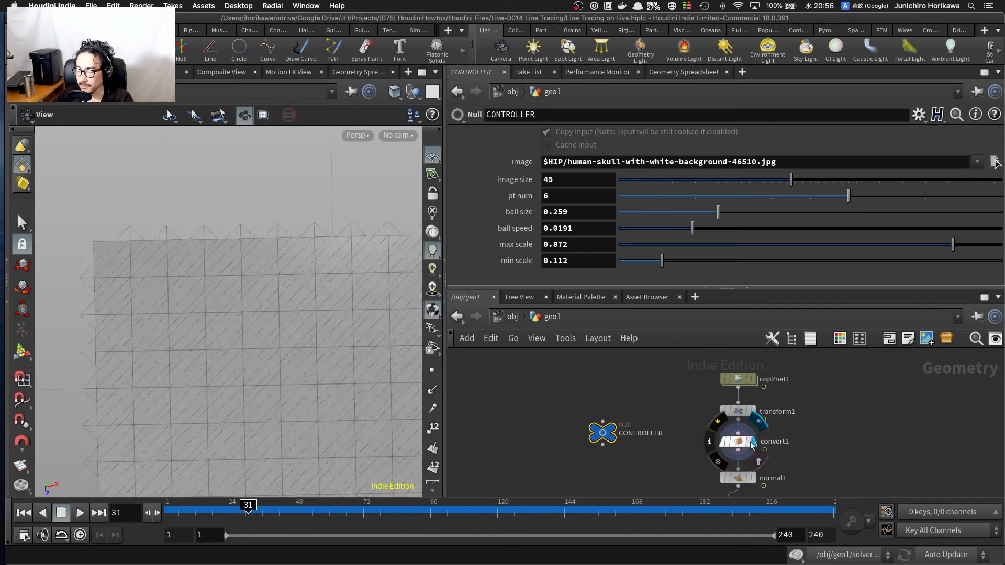
{"action": "left_click", "coordinate": [752, 443]}
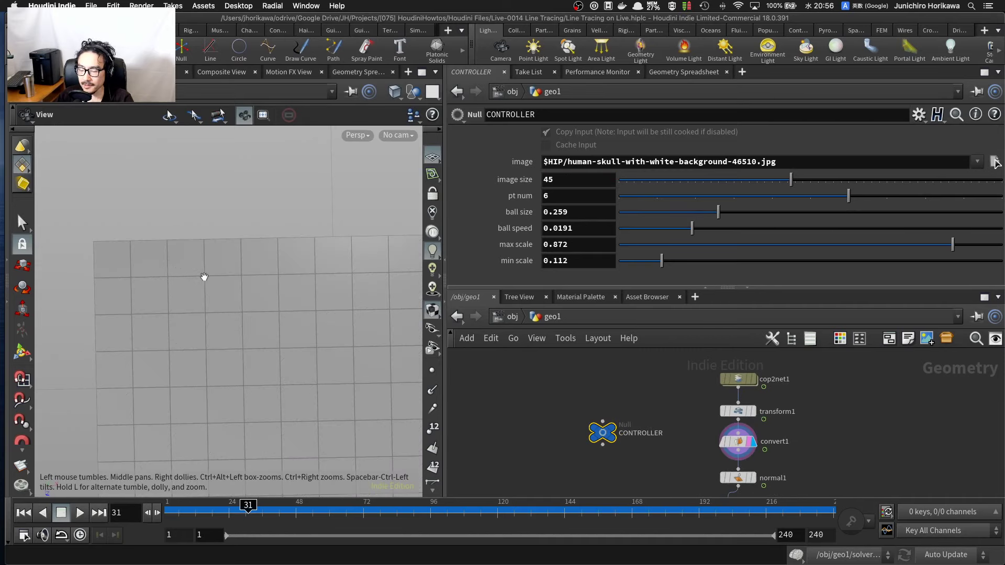
{"action": "scroll", "coordinate": [194, 270], "scroll_direction": "down", "scroll_amount": 15}
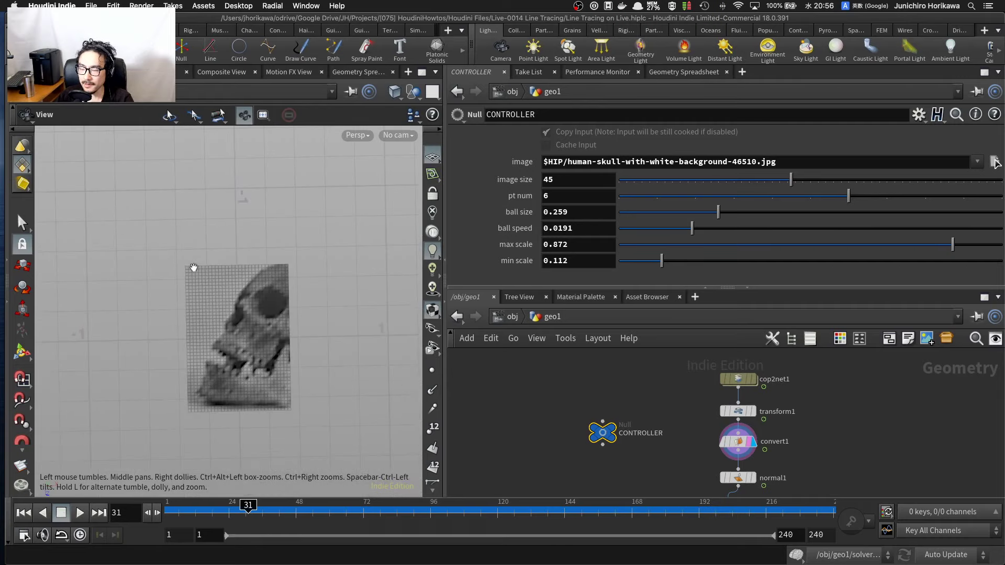
Step: Examine the image grid's overall extent and its corner cells up close against the CONTROLLER's image size value
{"action": "scroll", "coordinate": [213, 280], "scroll_direction": "up", "scroll_amount": 1}
{"action": "scroll", "coordinate": [214, 280], "scroll_direction": "up", "scroll_amount": 1}
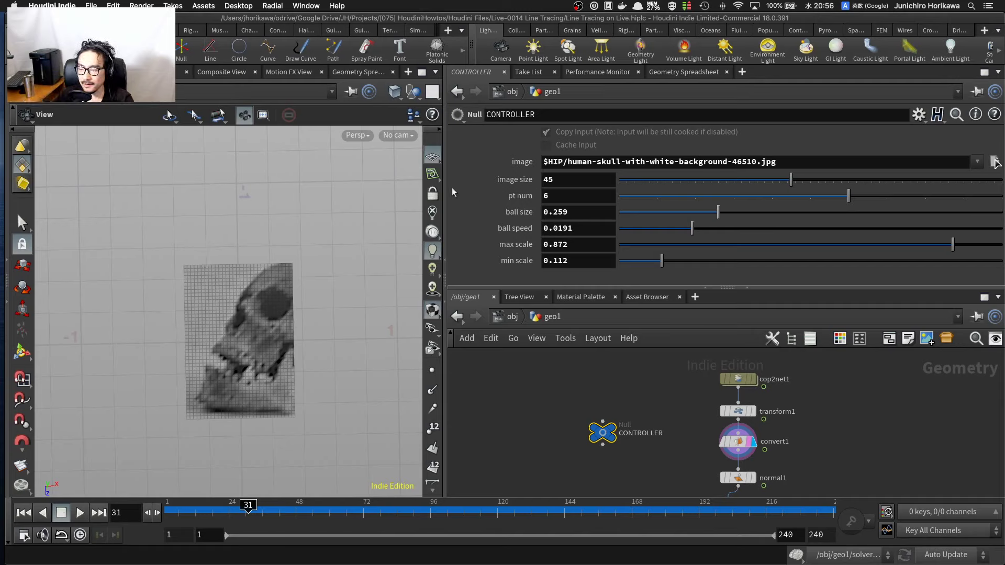
{"action": "left_click", "coordinate": [556, 183]}
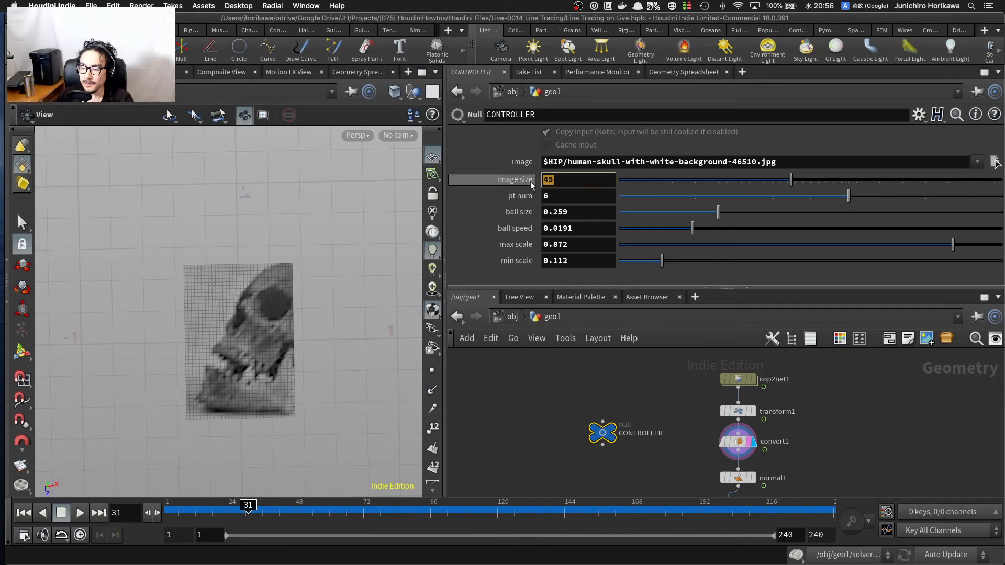
{"action": "left_click", "coordinate": [560, 180]}
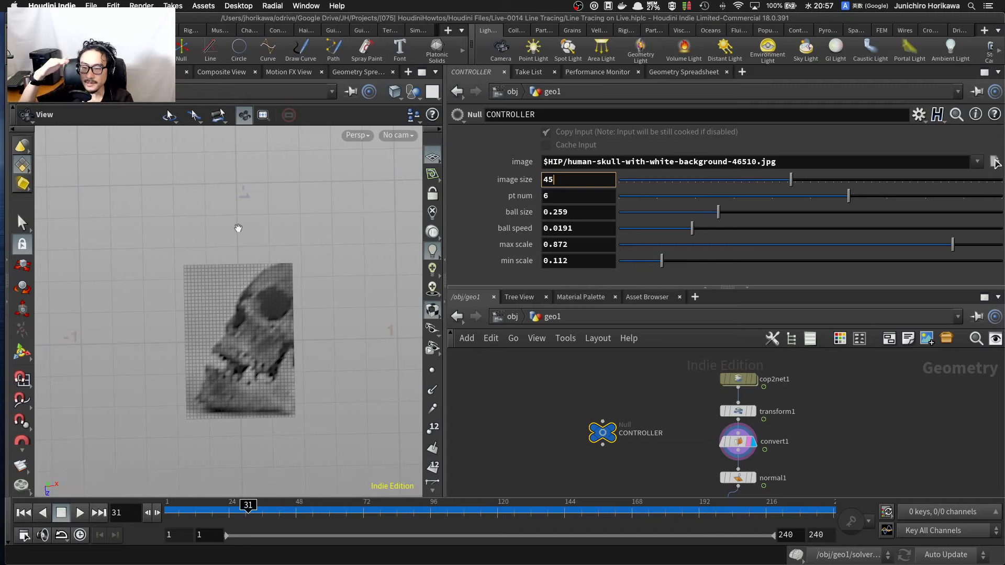
{"action": "left_click_drag", "start_coordinate": [238, 226], "coordinate": [258, 325]}
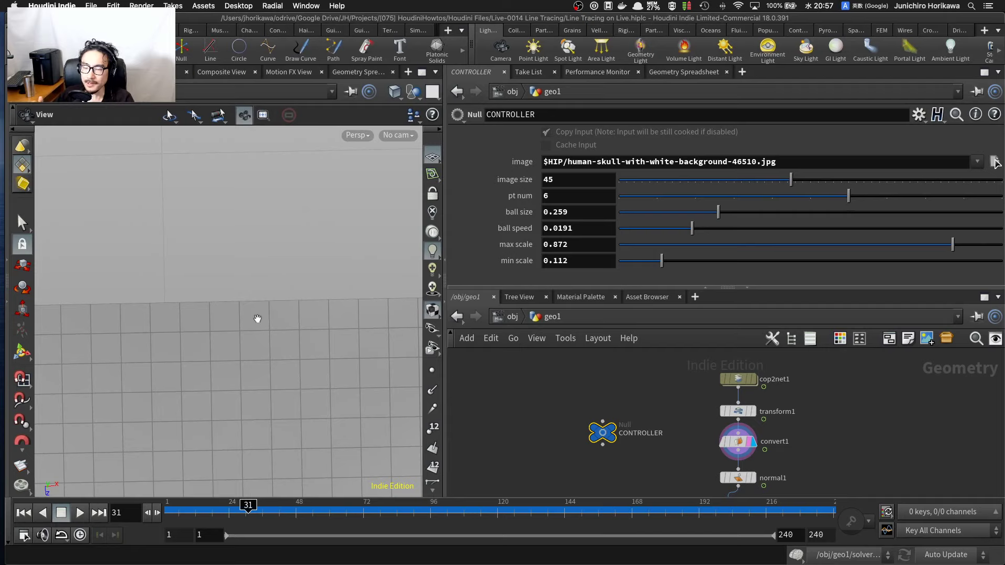
{"action": "left_click", "coordinate": [554, 179]}
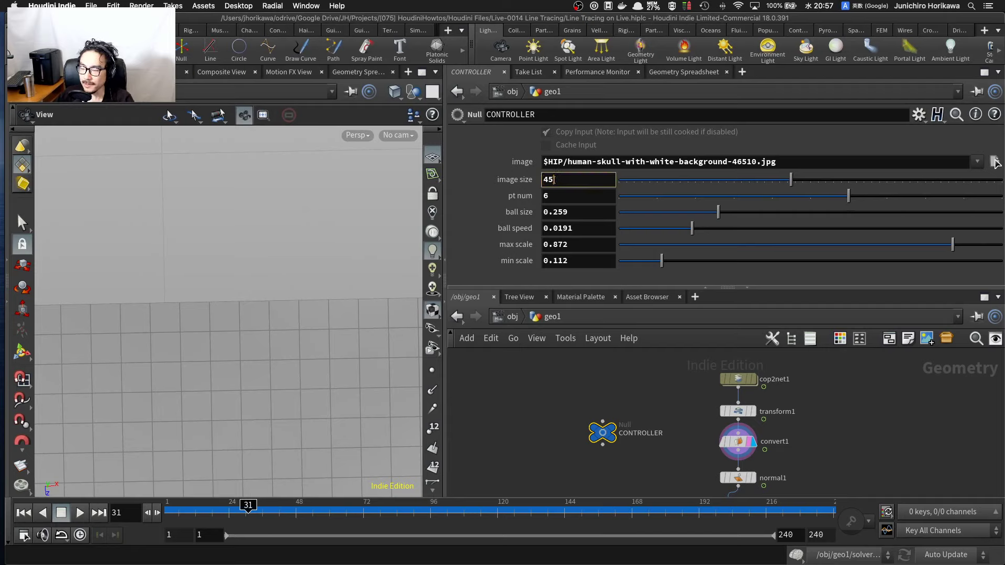
{"action": "scroll", "coordinate": [234, 265], "scroll_direction": "down", "scroll_amount": 5}
{"action": "middle_click_drag", "start_coordinate": [130, 284], "coordinate": [183, 272]}
{"action": "scroll", "coordinate": [186, 274], "scroll_direction": "up", "scroll_amount": 8}
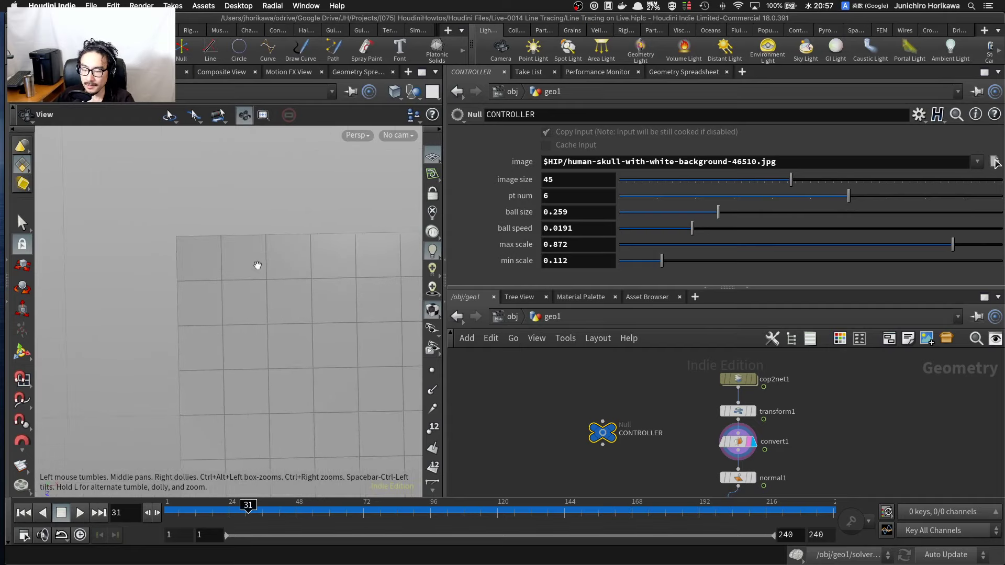
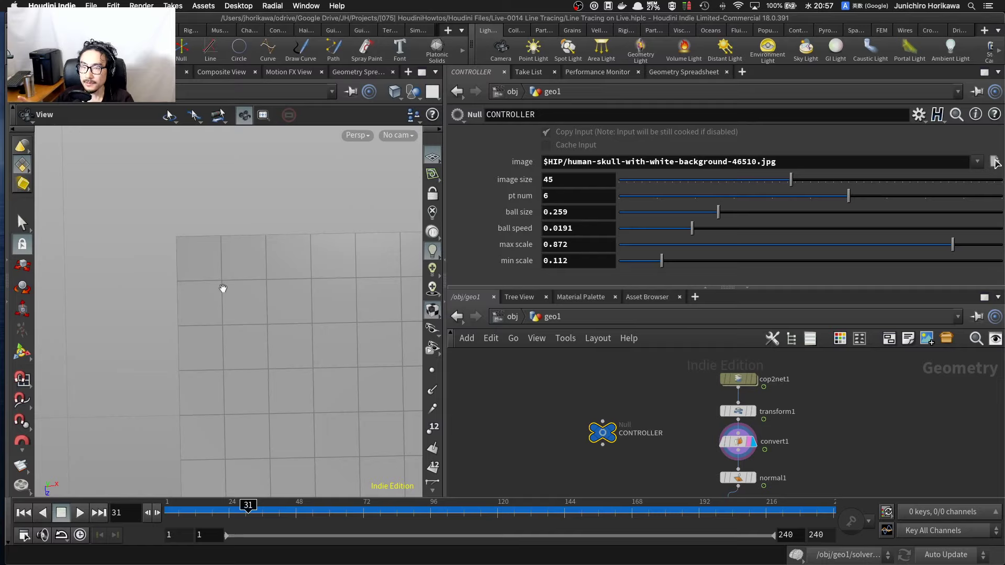
{"action": "scroll", "coordinate": [222, 275], "scroll_direction": "down", "scroll_amount": 10}
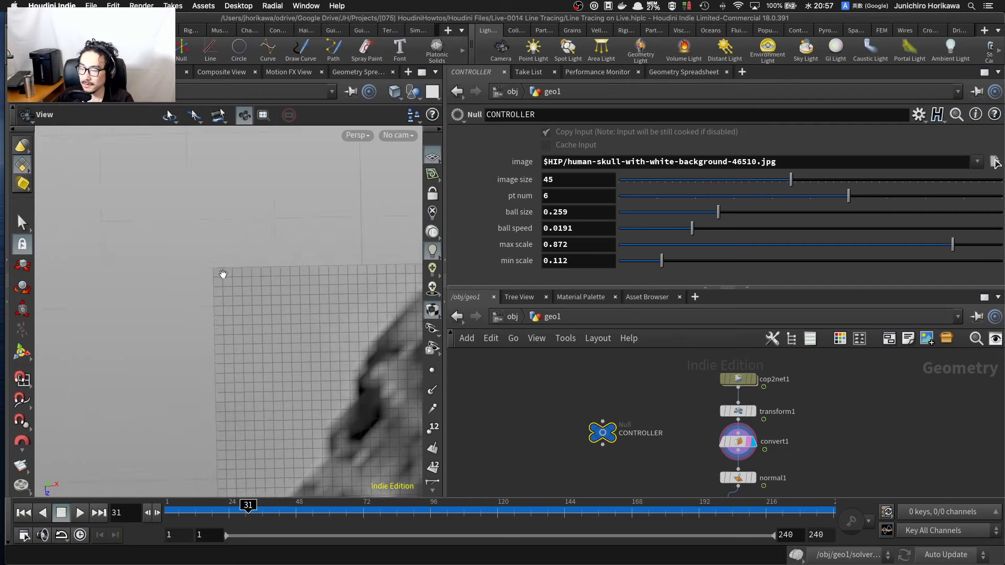
{"action": "scroll", "coordinate": [229, 283], "scroll_direction": "up", "scroll_amount": 7}
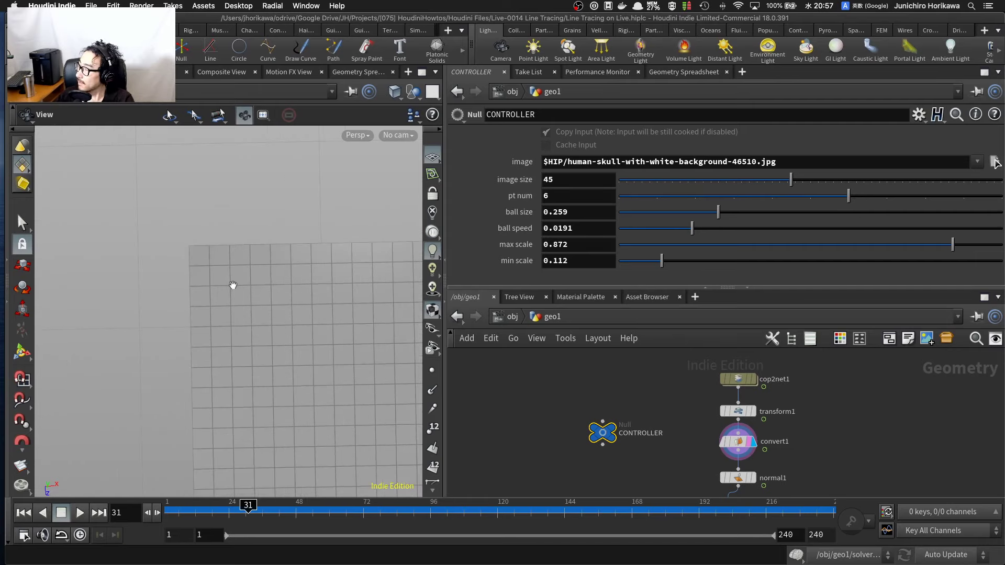
{"action": "scroll", "coordinate": [233, 285], "scroll_direction": "down", "scroll_amount": 6}
{"action": "scroll", "coordinate": [245, 296], "scroll_direction": "up", "scroll_amount": 3}
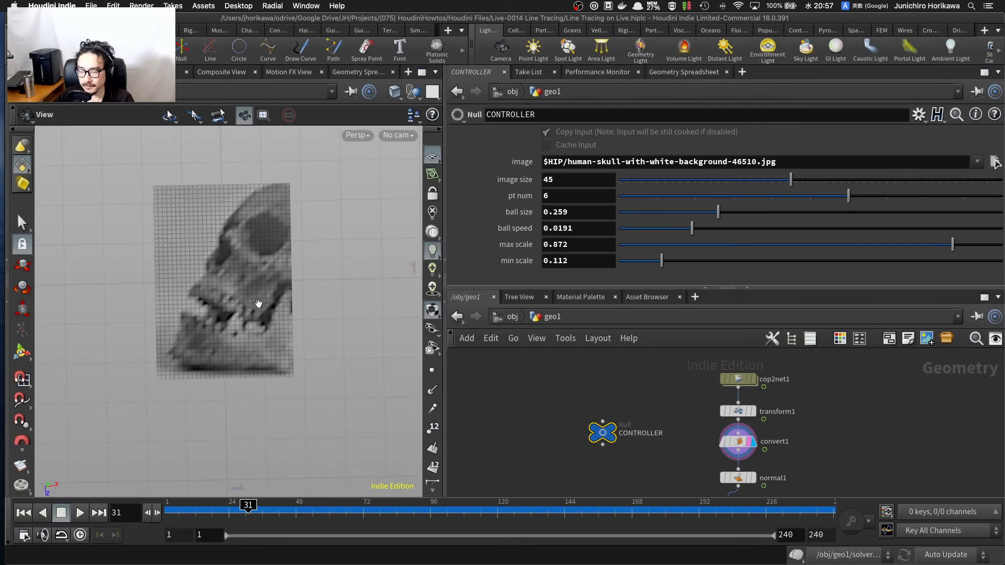
Step: Copy the CONTROLLER's image size parameter and show polyexpand2d1's parameters
{"action": "left_click", "coordinate": [565, 179]}
{"action": "right_click", "coordinate": [565, 179]}
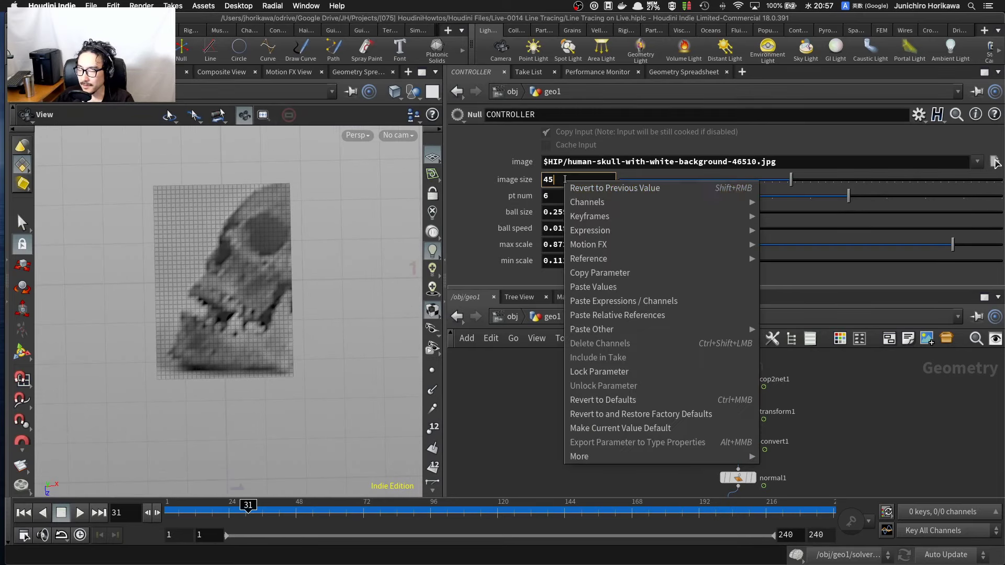
{"action": "left_click", "coordinate": [602, 268]}
{"action": "scroll", "coordinate": [550, 380], "scroll_direction": "down", "scroll_amount": 10}
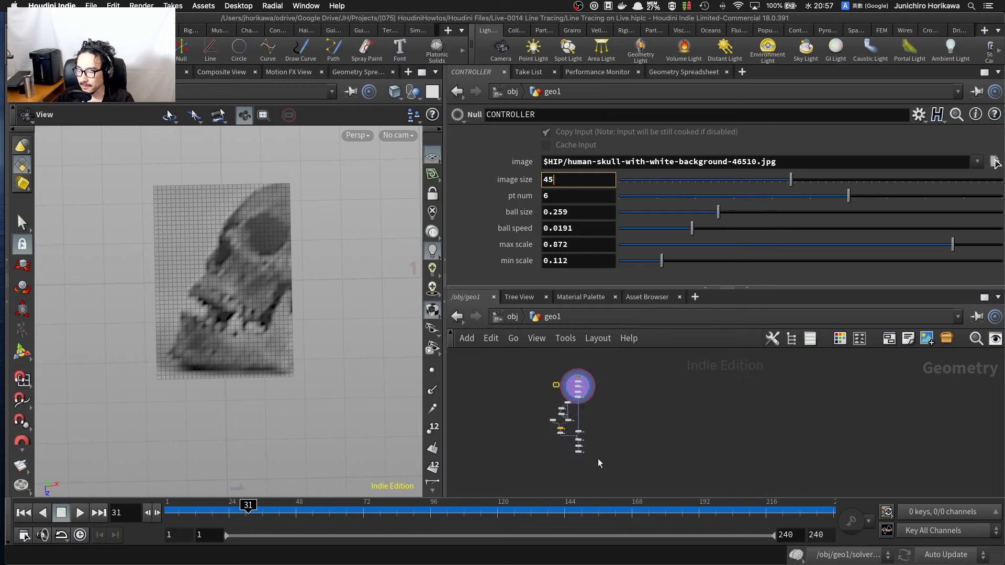
{"action": "scroll", "coordinate": [598, 459], "scroll_direction": "up", "scroll_amount": 10}
{"action": "middle_click_drag", "start_coordinate": [560, 418], "coordinate": [639, 455]}
{"action": "middle_click_drag", "start_coordinate": [637, 405], "coordinate": [662, 454]}
{"action": "scroll", "coordinate": [622, 449], "scroll_direction": "up", "scroll_amount": 3}
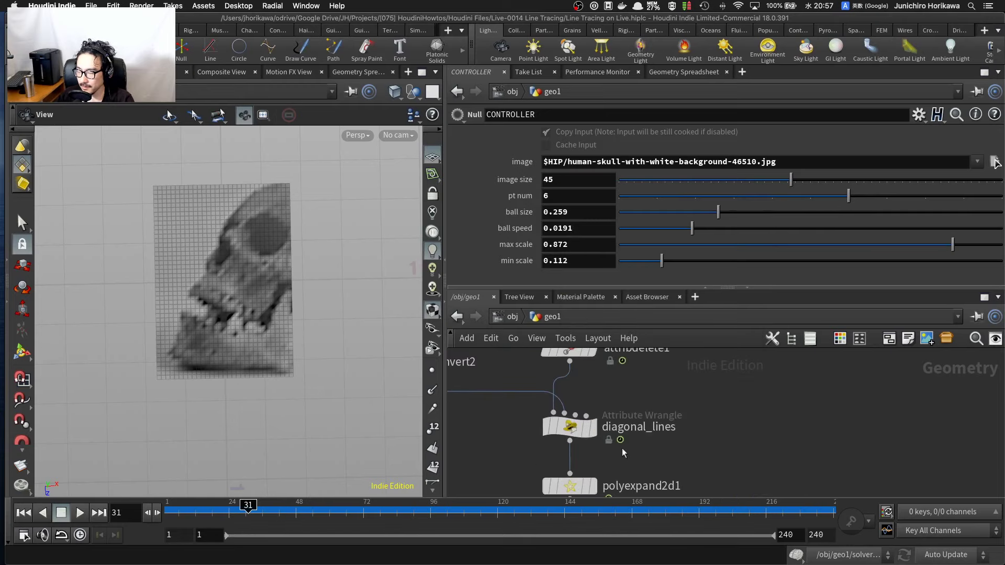
{"action": "scroll", "coordinate": [629, 473], "scroll_direction": "up", "scroll_amount": 2}
{"action": "left_click", "coordinate": [594, 439]}
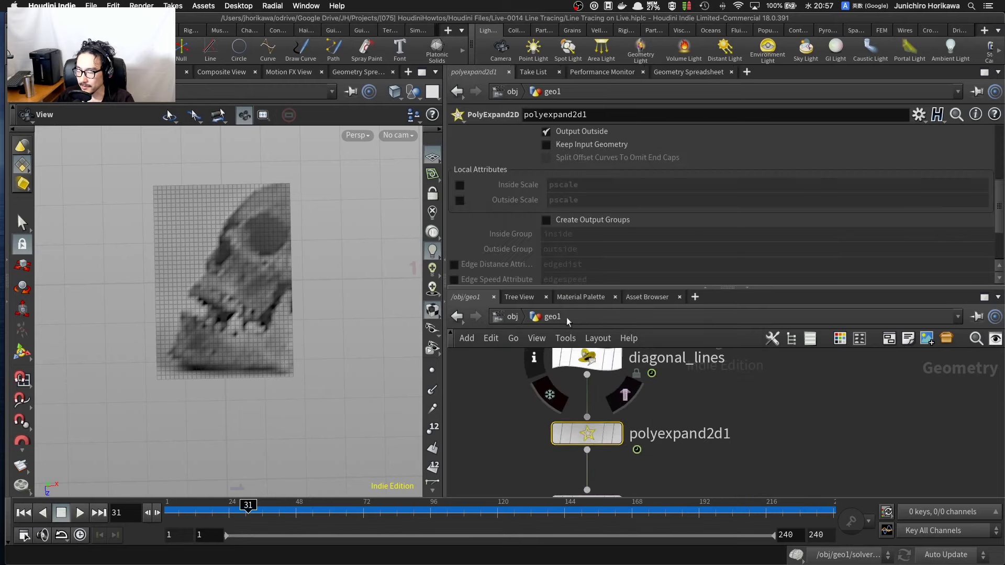
Step: Widen the parameter area and set polyexpand2d1's Offset to 1.0 / ch("../CONTROLLER/image_size") by pasting the copied parameter as a relative reference
{"action": "scroll", "coordinate": [564, 246], "scroll_direction": "down", "scroll_amount": 6}
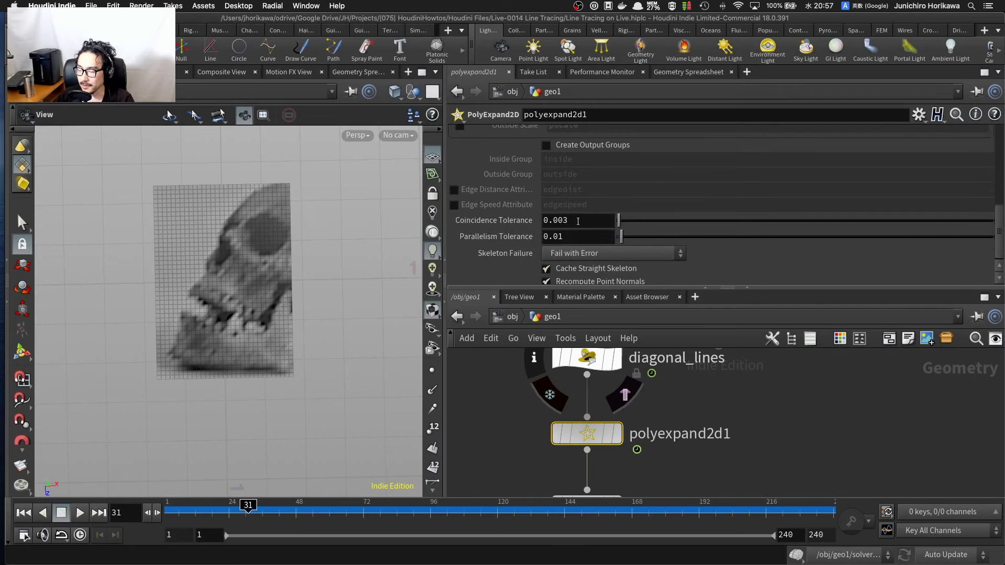
{"action": "scroll", "coordinate": [556, 217], "scroll_direction": "up", "scroll_amount": 5}
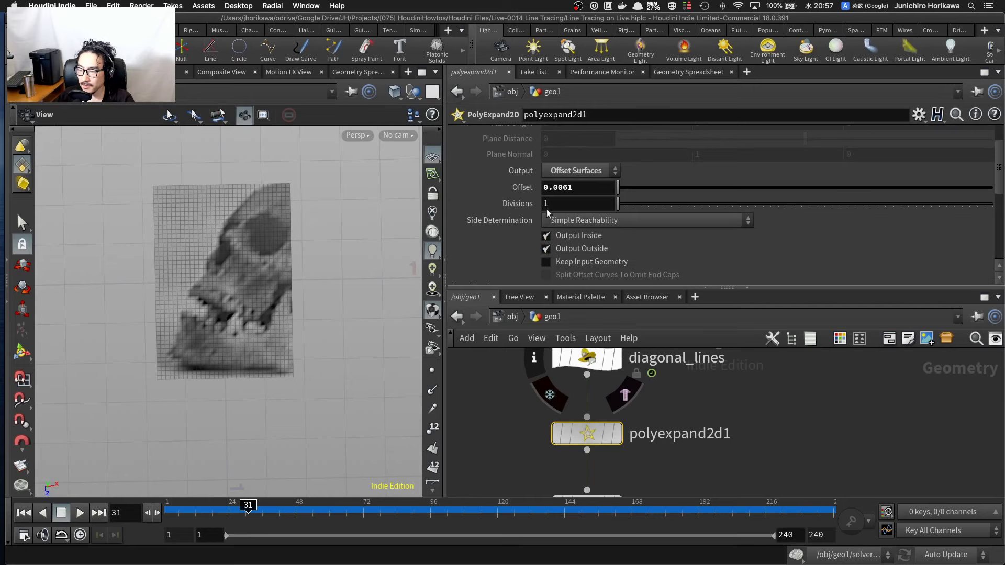
{"action": "left_click", "coordinate": [587, 184]}
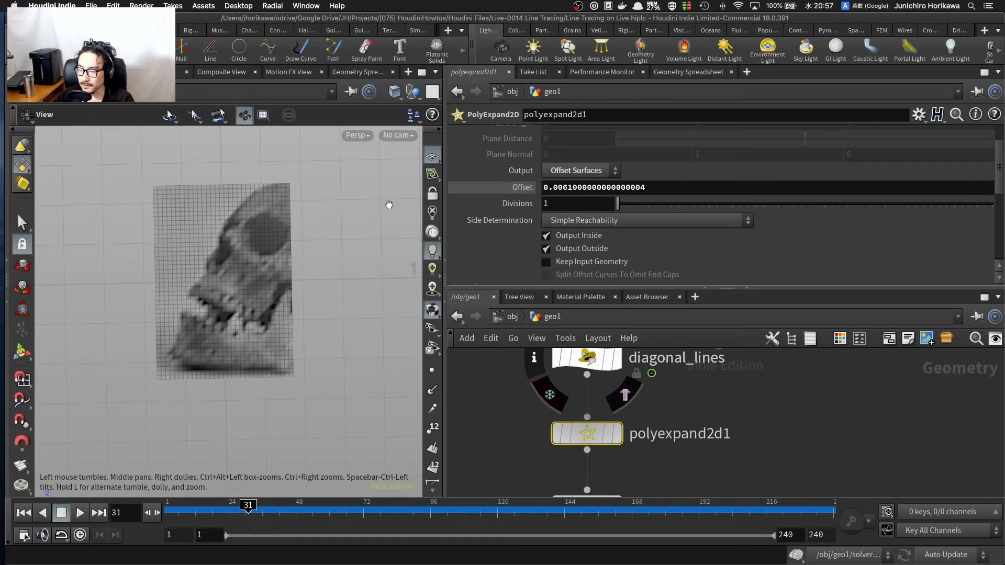
{"action": "left_click_drag", "start_coordinate": [444, 219], "coordinate": [348, 219]}
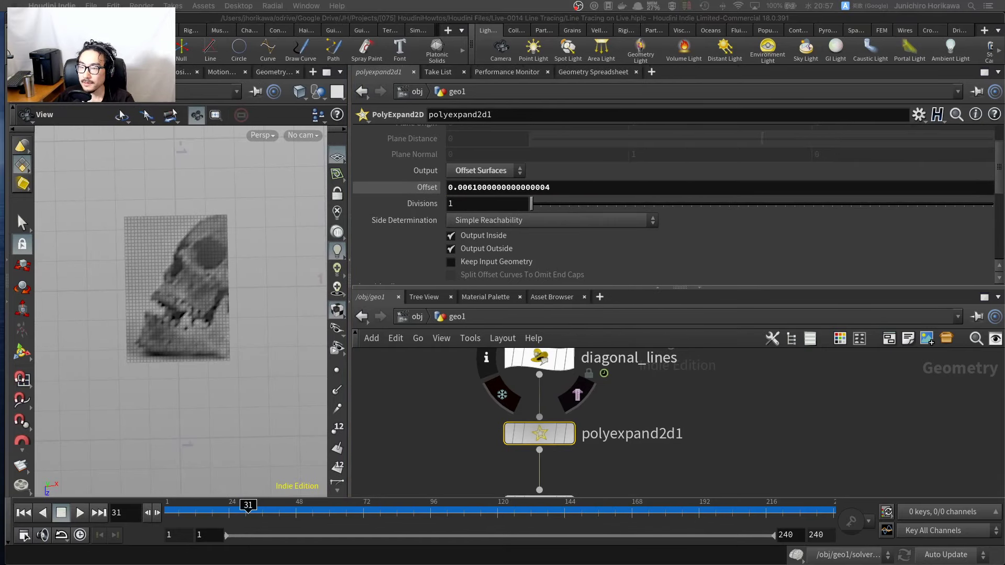
{"action": "left_click_drag", "start_coordinate": [568, 188], "coordinate": [421, 186]}
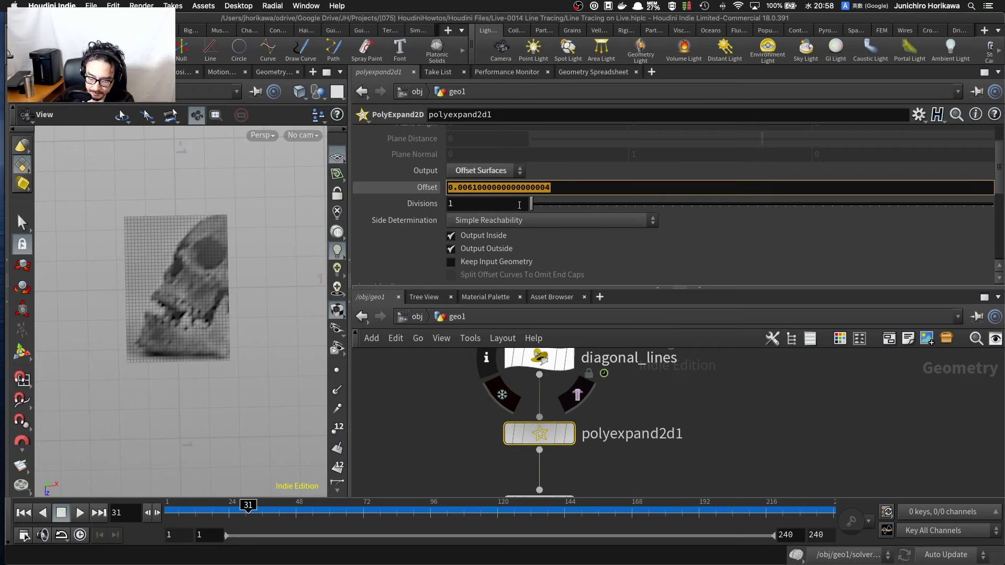
{"action": "type", "text": "1.0 /"}
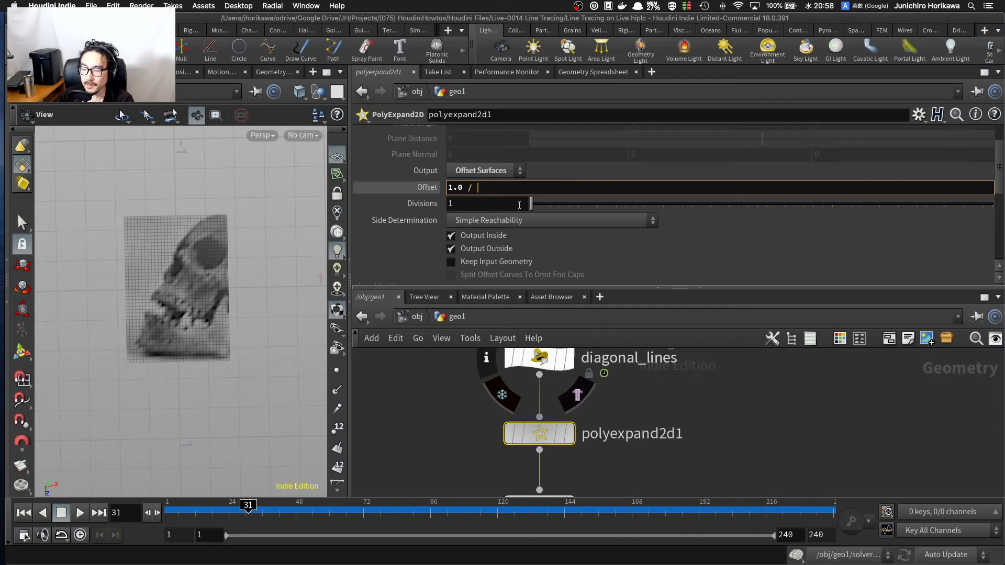
{"action": "right_click", "coordinate": [497, 189]}
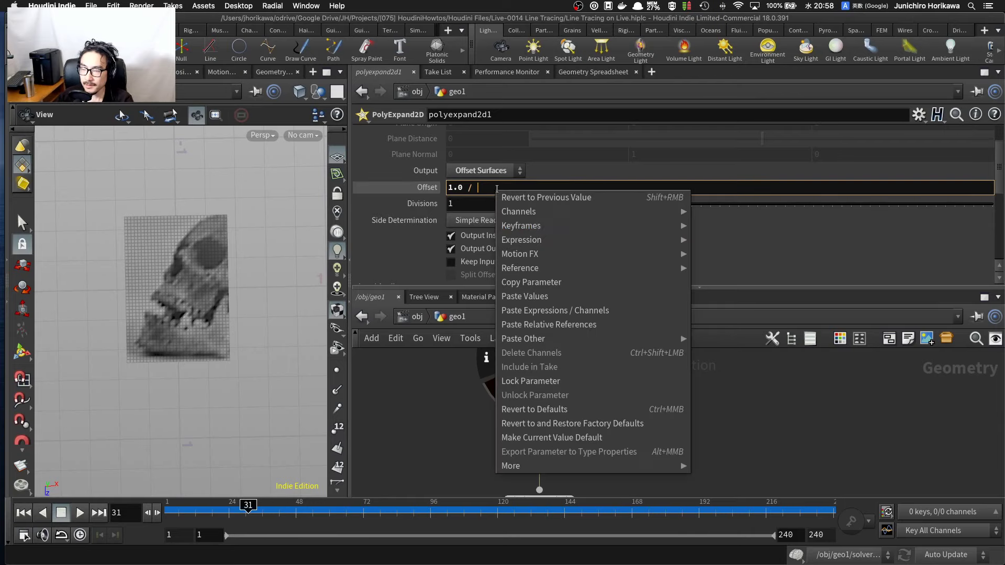
{"action": "left_click", "coordinate": [534, 325]}
{"action": "key", "text": "Return"}
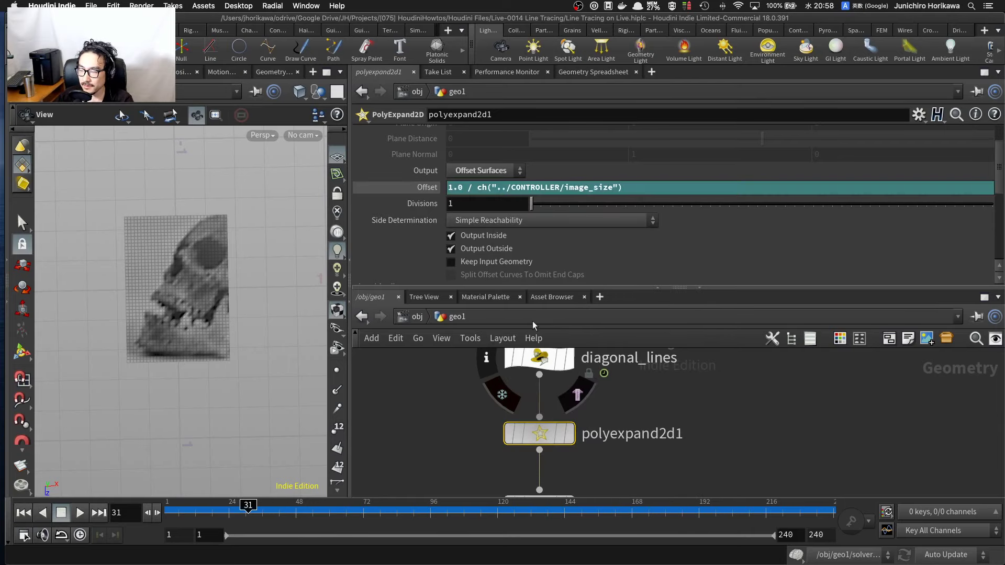
Step: Display polyexpand2d1's result and inspect the expanded diagonal lines around the grid's upper corner
{"action": "left_click", "coordinate": [569, 433]}
{"action": "right_click_drag", "start_coordinate": [106, 301], "coordinate": [211, 288]}
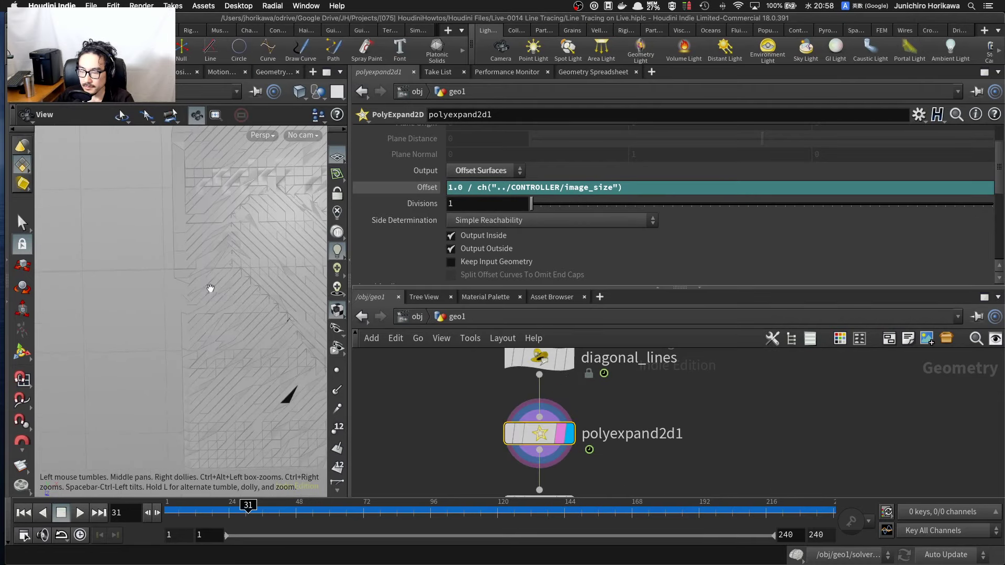
{"action": "middle_click_drag", "start_coordinate": [211, 288], "coordinate": [95, 330]}
{"action": "middle_click_drag", "start_coordinate": [92, 204], "coordinate": [108, 293]}
{"action": "right_click_drag", "start_coordinate": [107, 293], "coordinate": [157, 286]}
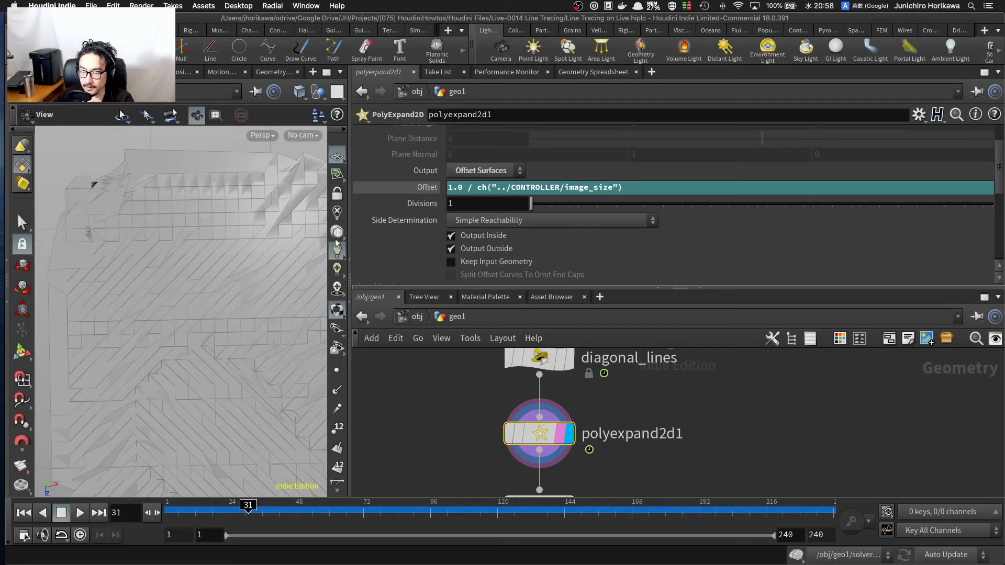
Step: Append / 2.0 to polyexpand2d1's Offset expression and check the expanded surfaces
{"action": "left_click", "coordinate": [643, 187]}
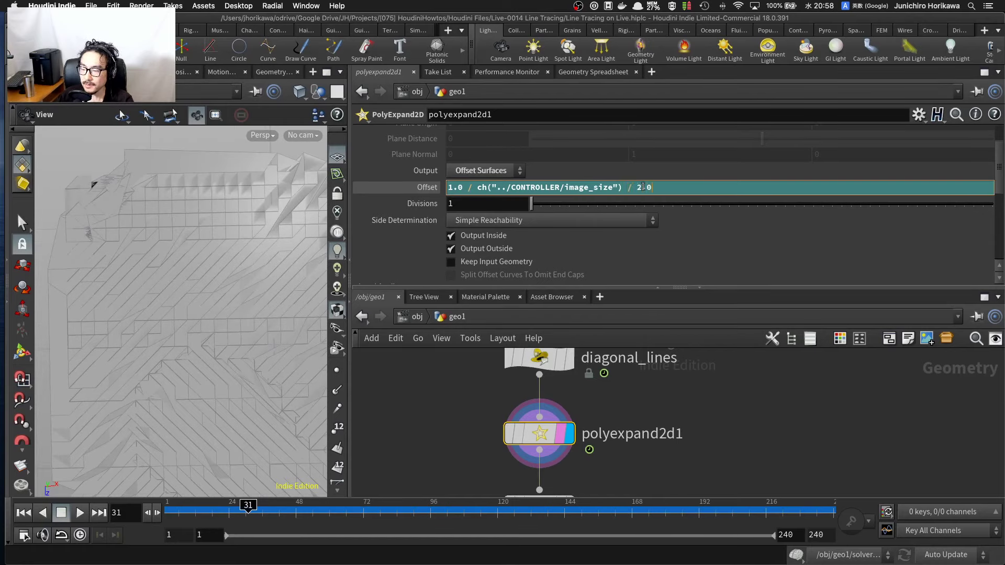
{"action": "key", "text": "Return"}
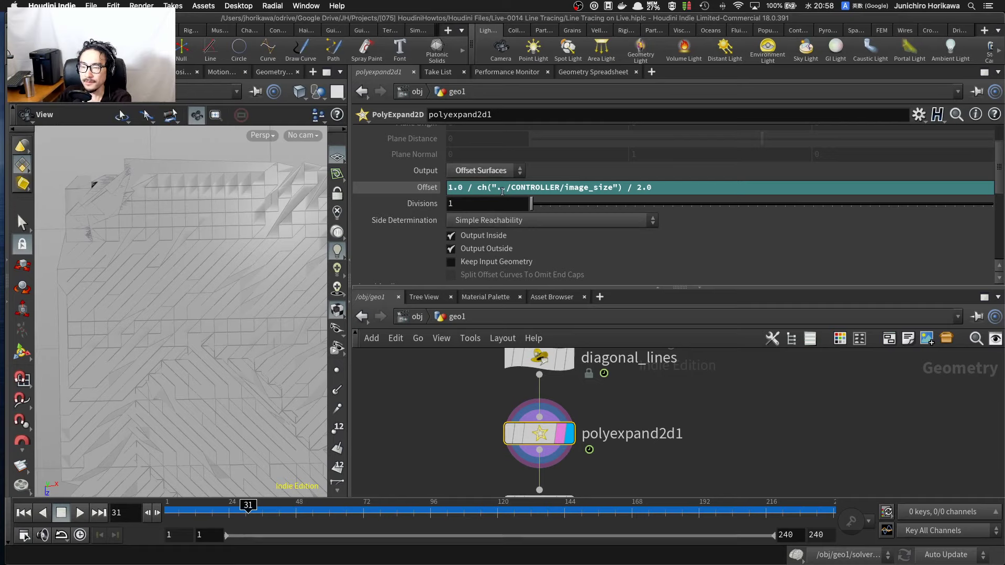
{"action": "scroll", "coordinate": [163, 248], "scroll_direction": "up", "scroll_amount": 5}
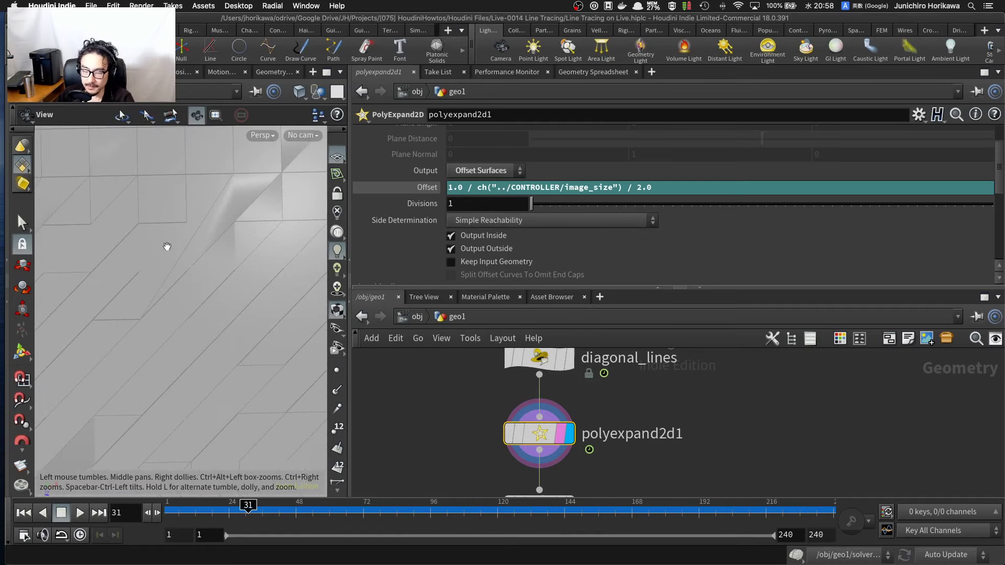
{"action": "scroll", "coordinate": [162, 246], "scroll_direction": "down", "scroll_amount": 10}
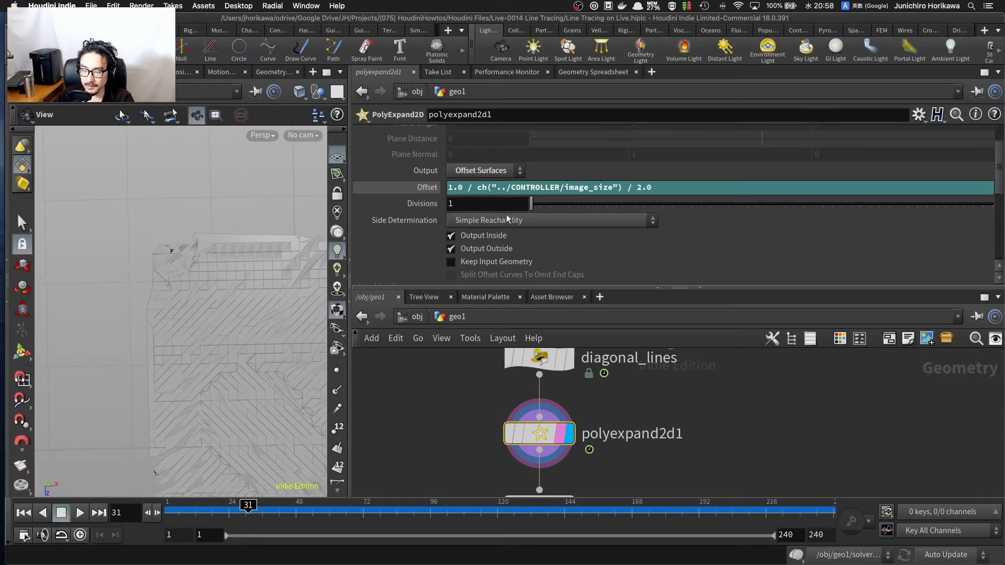
Step: Append / sqrt(2) to polyexpand2d1's Offset expression and inspect the spacing between the expanded diagonal lines
{"action": "left_click", "coordinate": [702, 191]}
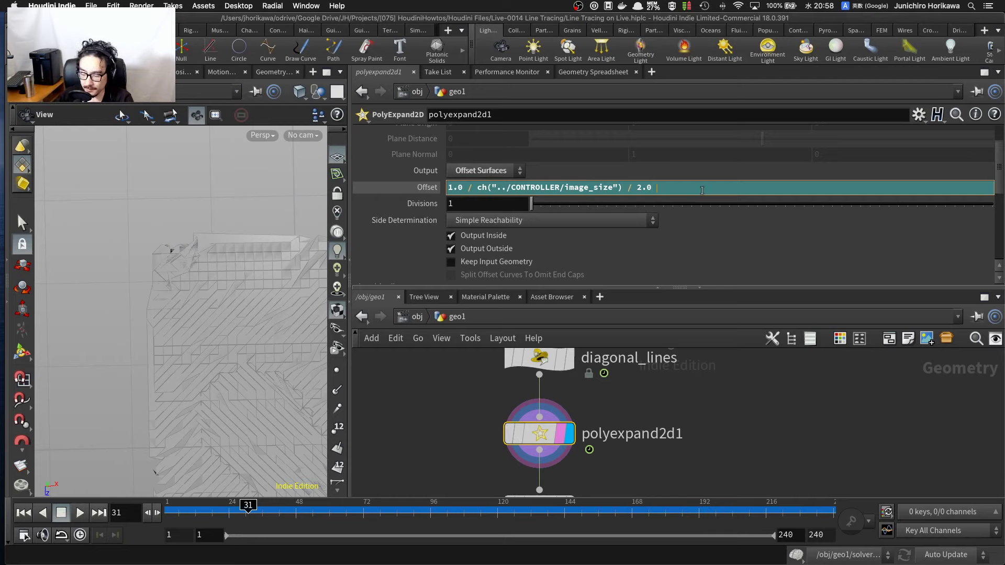
{"action": "type", "text": "/ sqrt"}
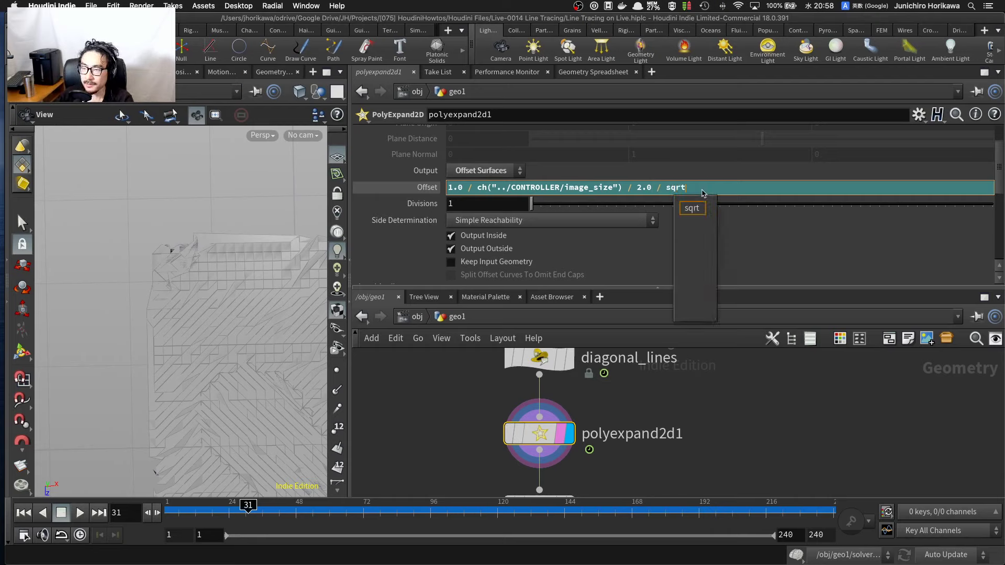
{"action": "type", "text": "(2)"}
{"action": "key", "text": "Return"}
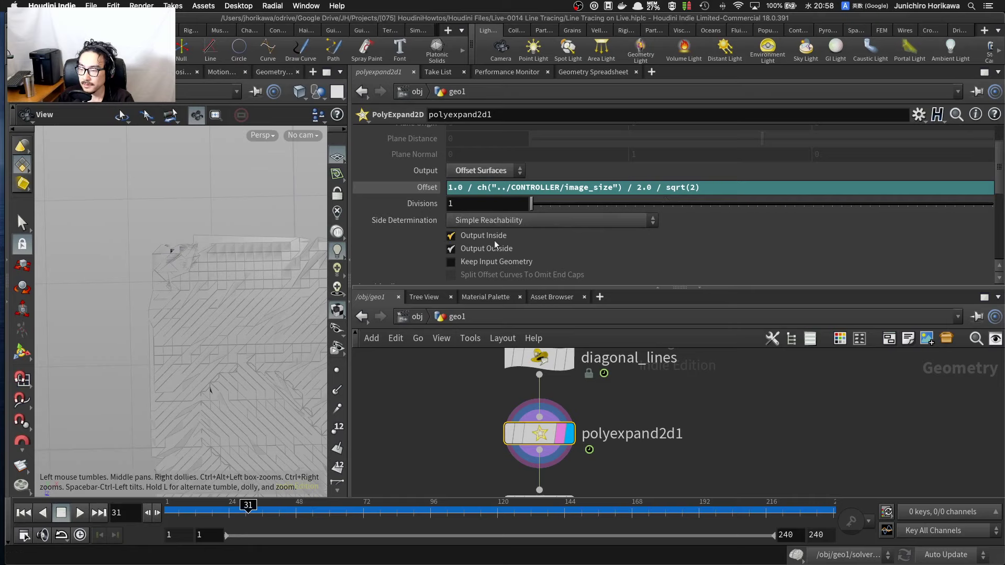
{"action": "scroll", "coordinate": [187, 350], "scroll_direction": "up", "scroll_amount": 6}
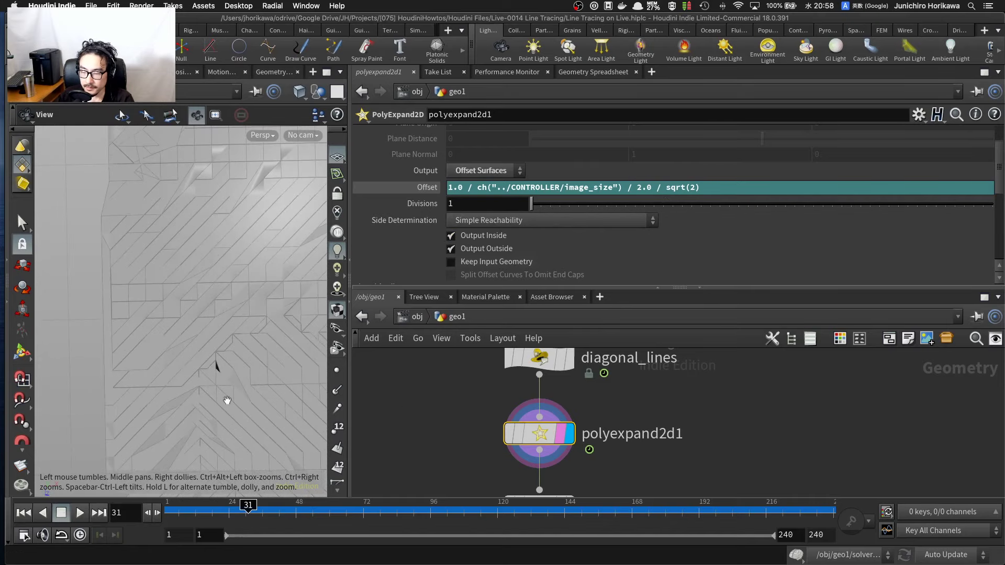
{"action": "middle_click_drag", "start_coordinate": [187, 337], "coordinate": [119, 292]}
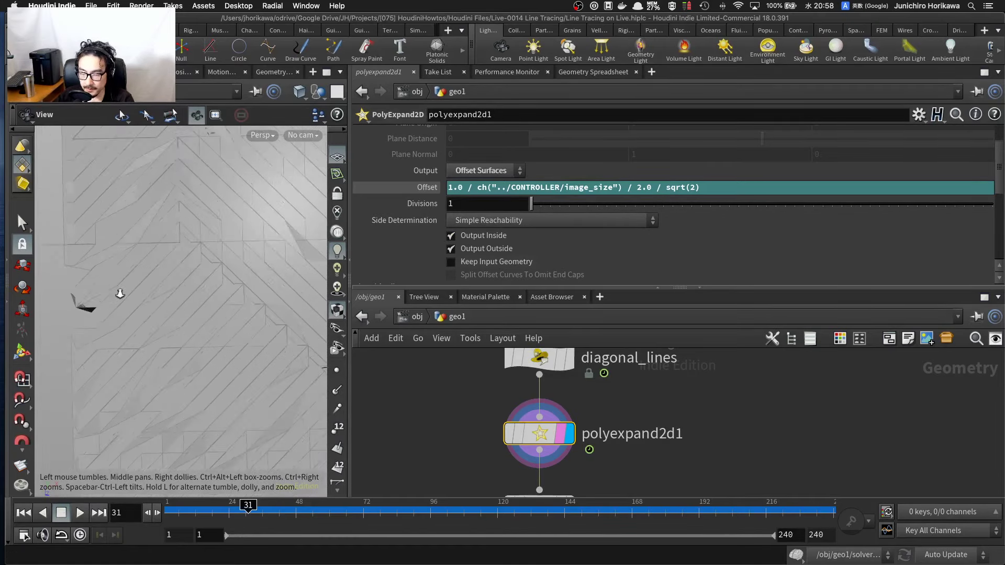
{"action": "scroll", "coordinate": [119, 292], "scroll_direction": "up", "scroll_amount": 6}
{"action": "scroll", "coordinate": [139, 301], "scroll_direction": "down", "scroll_amount": 4}
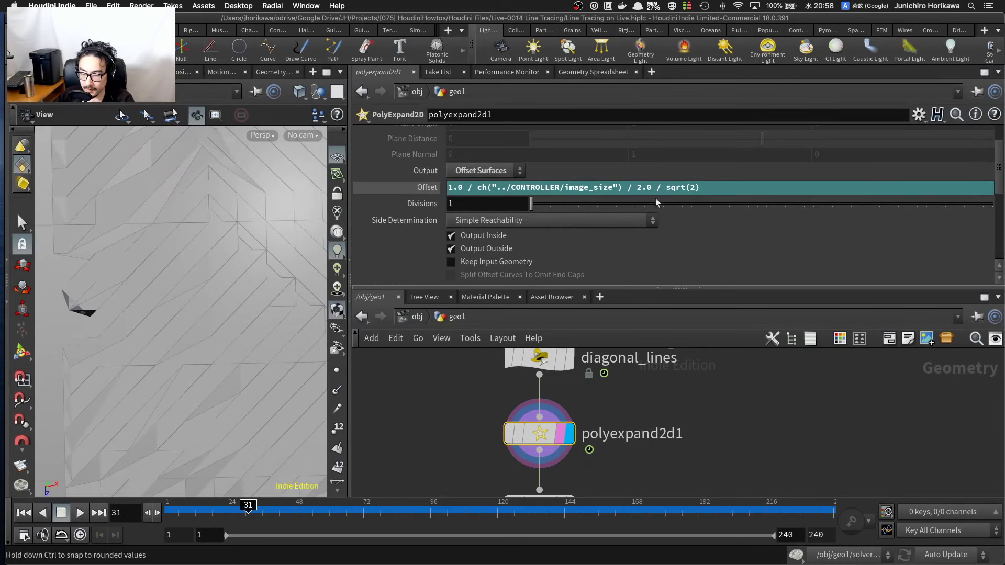
Step: Multiply the Offset expression of polyexpand2d1 by 0.99 and check the value it evaluates to
{"action": "left_click", "coordinate": [733, 187]}
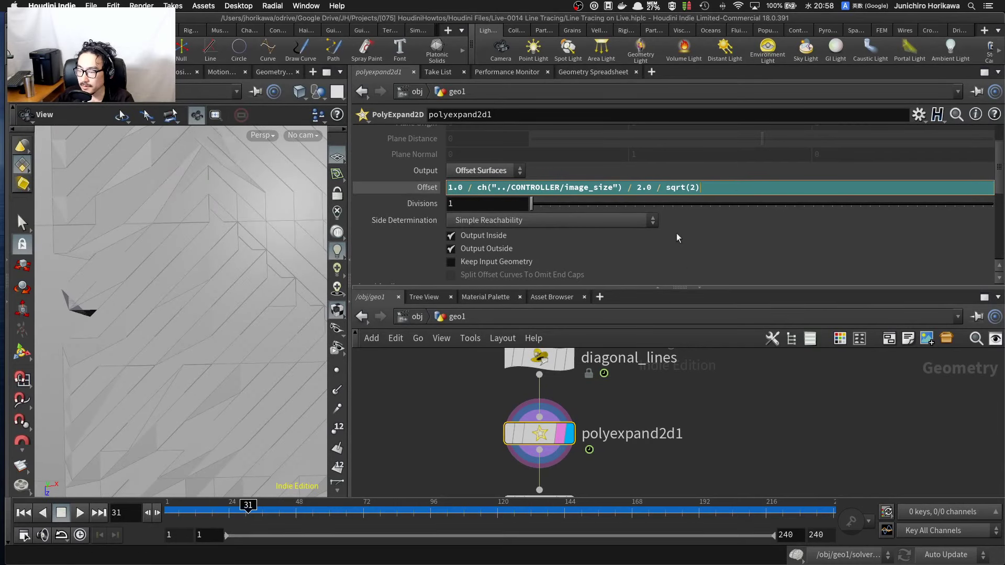
{"action": "type", "text": "* 0.99"}
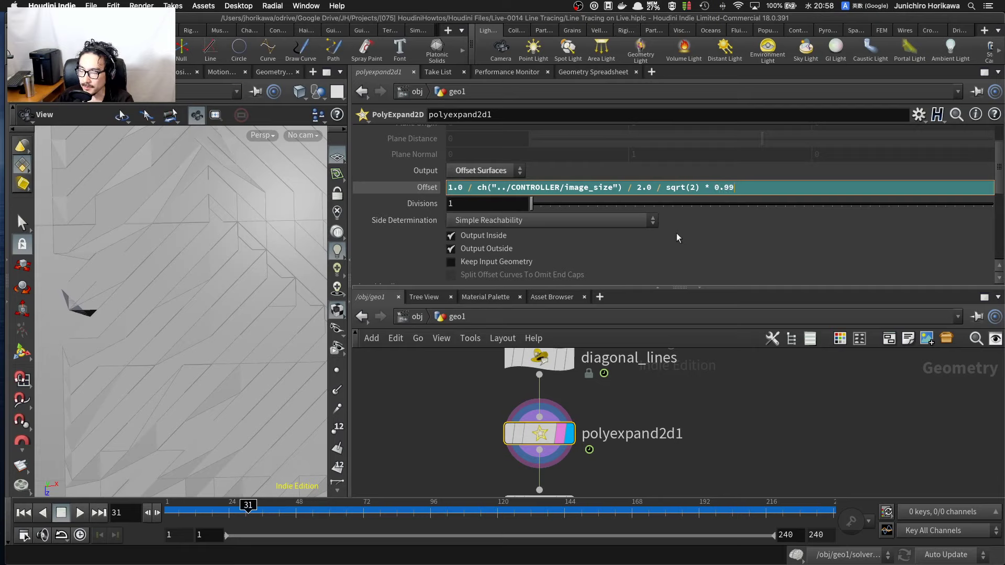
{"action": "key", "text": "Return"}
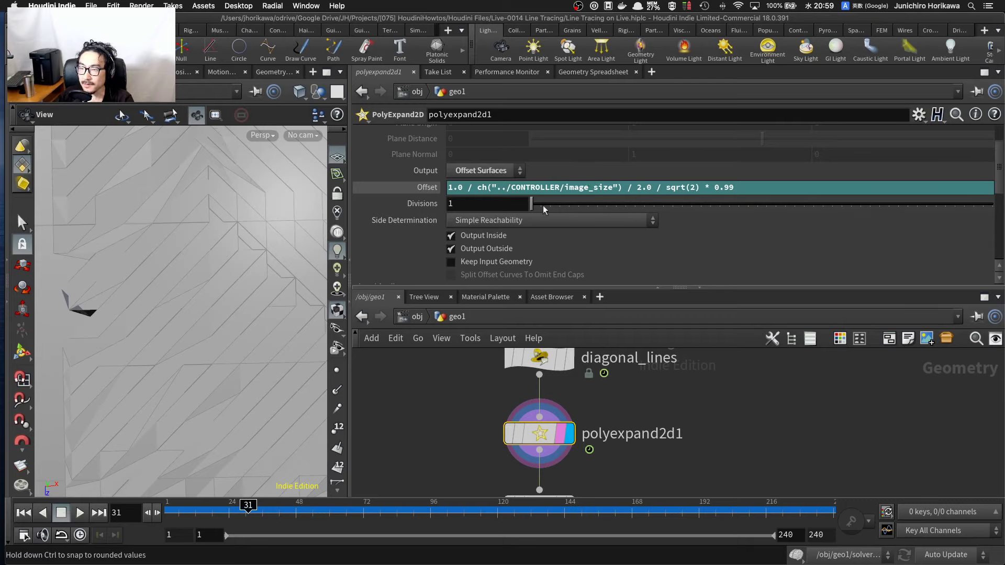
{"action": "left_click", "coordinate": [434, 188]}
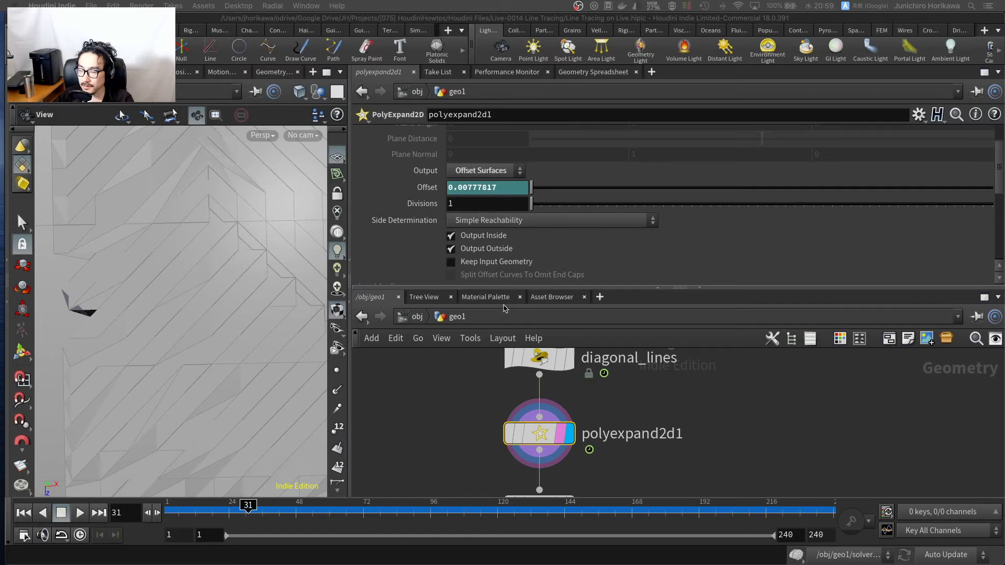
{"action": "left_click", "coordinate": [437, 190]}
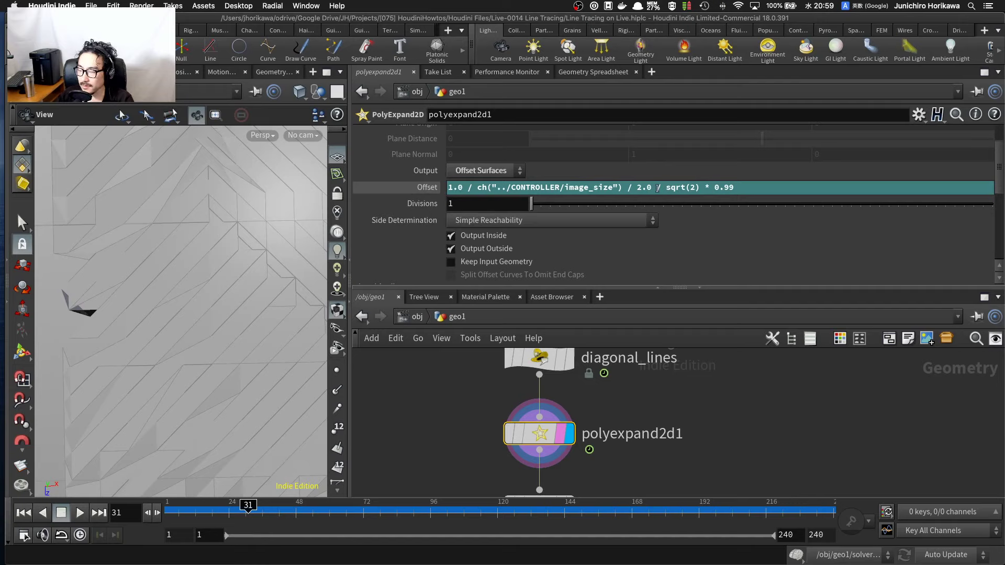
Step: Remove the Offset expression from polyexpand2d1 and set the Offset to the plain value 0.0001
{"action": "left_click_drag", "start_coordinate": [658, 188], "coordinate": [771, 190]}
{"action": "key", "text": "BackSpace"}
{"action": "key", "text": "BackSpace"}
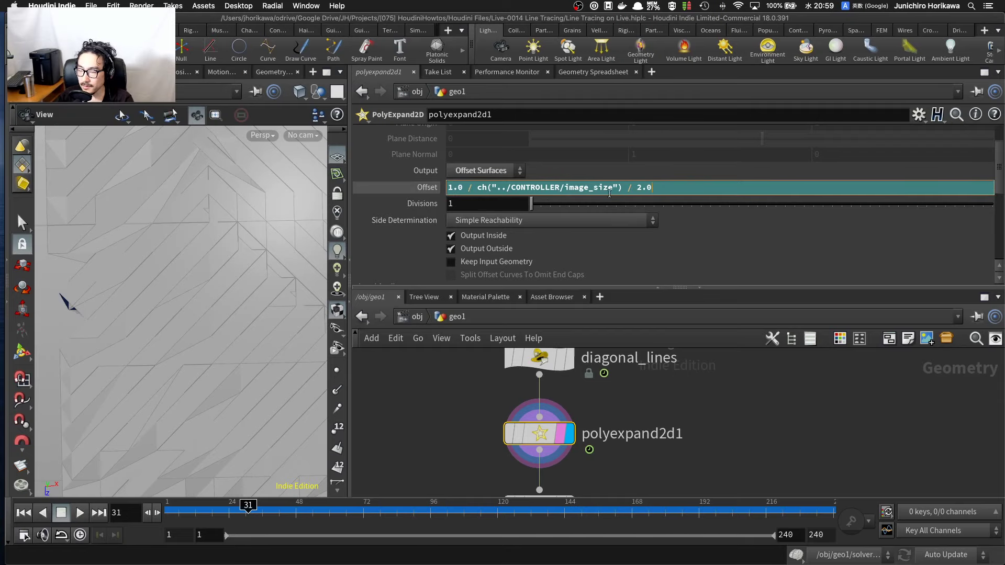
{"action": "key", "text": "super+a"}
{"action": "key", "text": "BackSpace"}
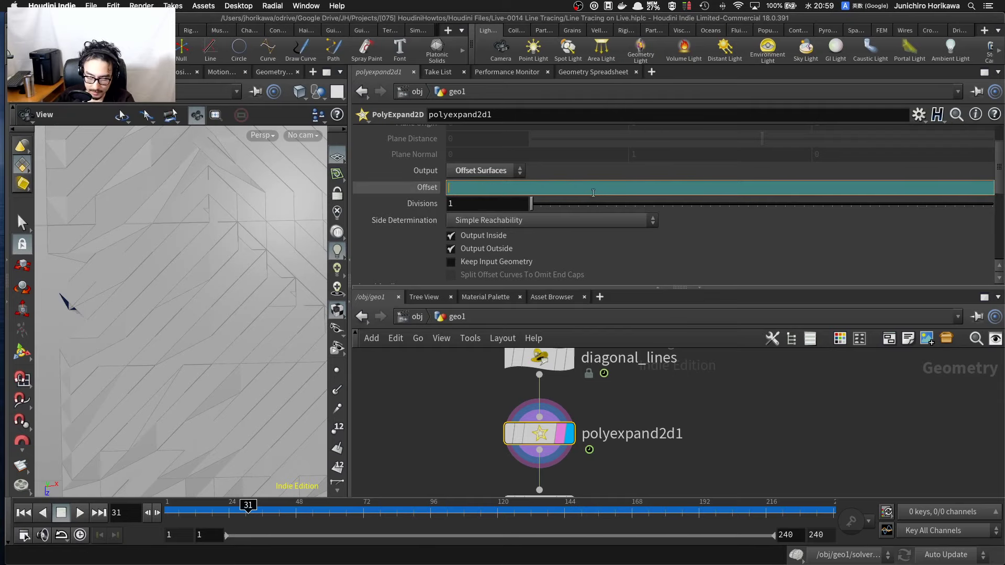
{"action": "right_click", "coordinate": [471, 193]}
{"action": "key", "text": "Escape"}
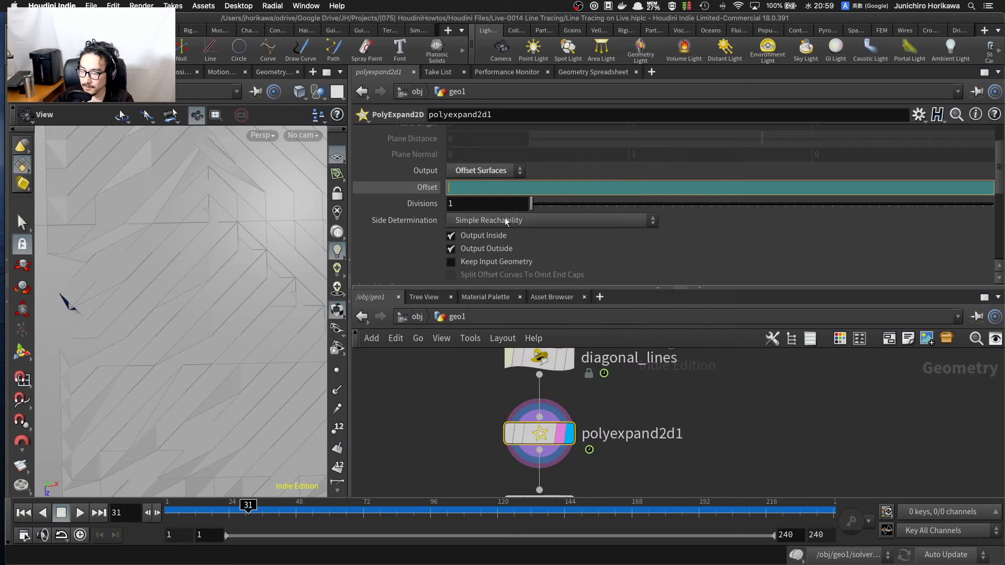
{"action": "left_click", "coordinate": [418, 383]}
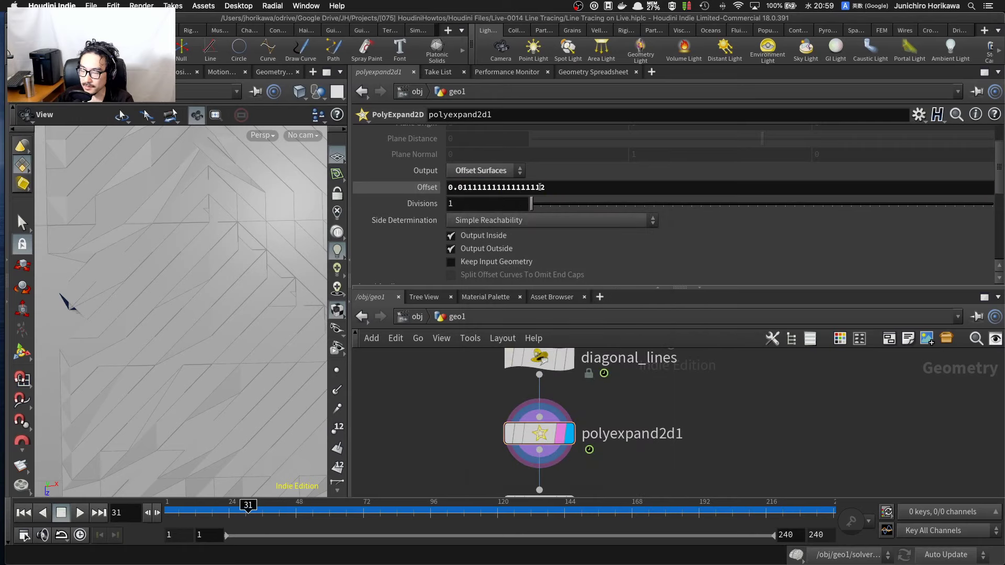
{"action": "middle_click_drag", "start_coordinate": [542, 187], "coordinate": [341, 213]}
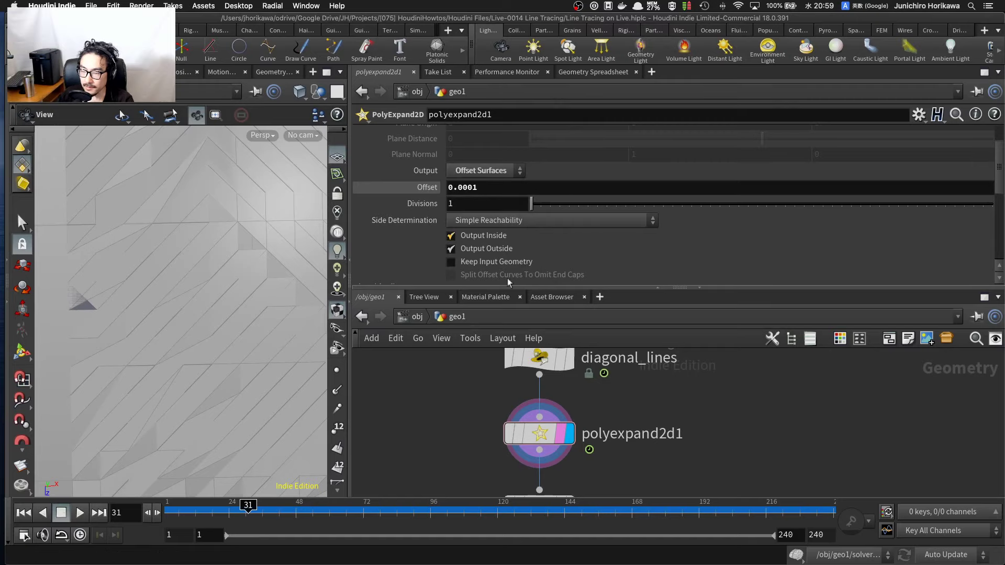
Step: Display the color1 node's result and examine how the offset surfaces cover the diagonal line pattern
{"action": "scroll", "coordinate": [588, 437], "scroll_direction": "down", "scroll_amount": 4}
{"action": "left_click", "coordinate": [568, 444]}
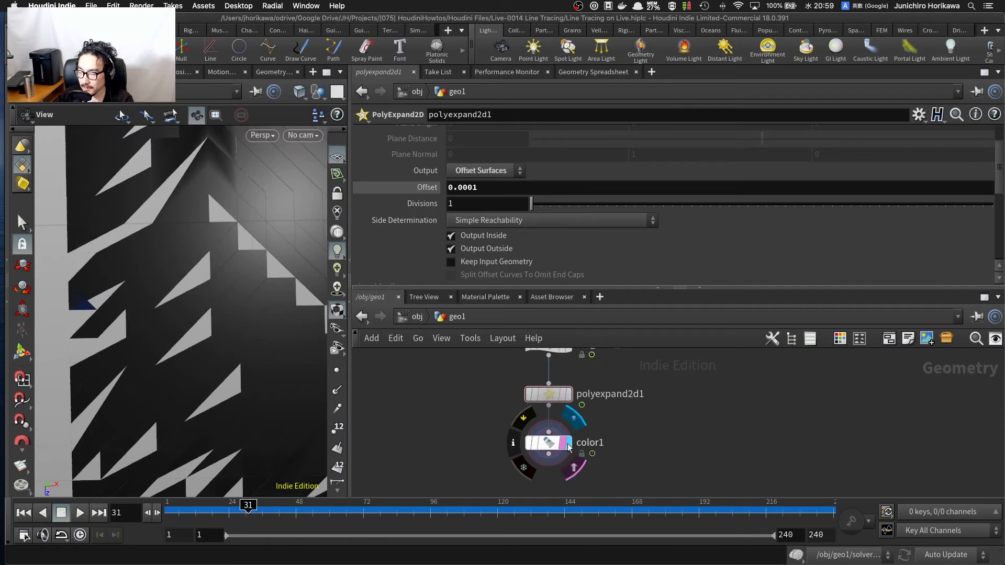
{"action": "middle_click_drag", "start_coordinate": [604, 413], "coordinate": [588, 440]}
{"action": "scroll", "coordinate": [571, 425], "scroll_direction": "up", "scroll_amount": 1}
{"action": "left_click", "coordinate": [538, 421]}
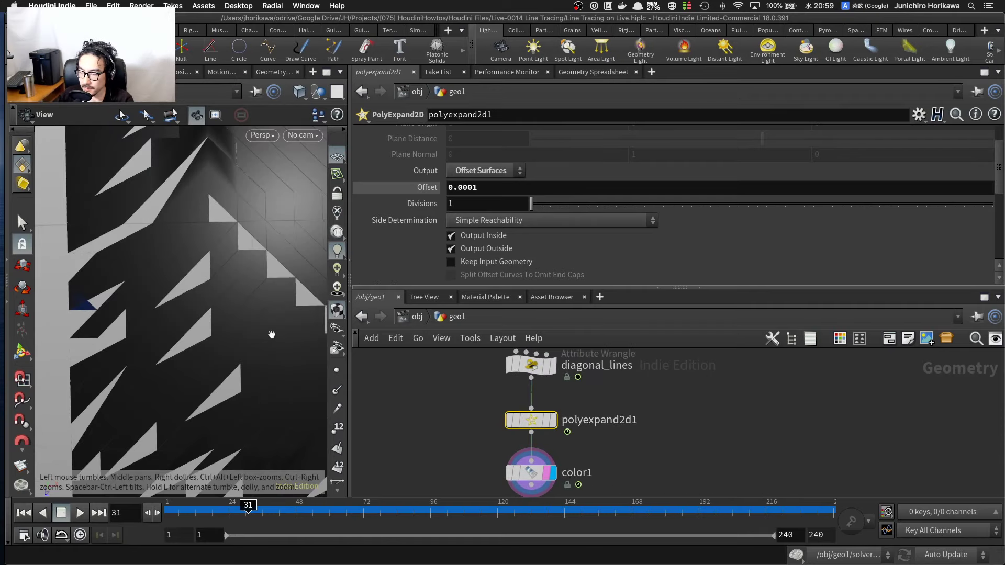
{"action": "scroll", "coordinate": [225, 304], "scroll_direction": "down", "scroll_amount": 10}
{"action": "middle_click_drag", "start_coordinate": [222, 302], "coordinate": [146, 303]}
{"action": "scroll", "coordinate": [215, 300], "scroll_direction": "up", "scroll_amount": 10}
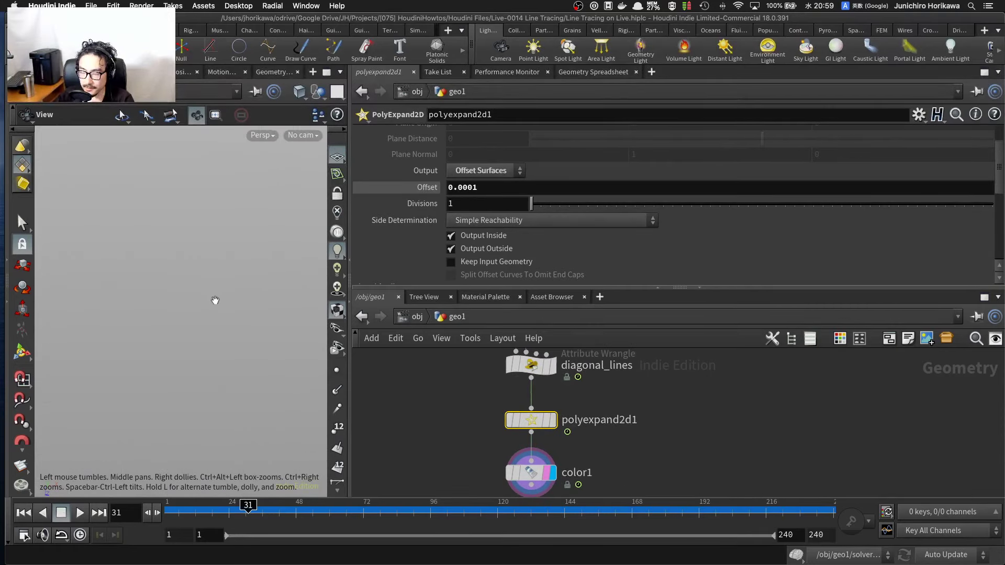
{"action": "scroll", "coordinate": [231, 292], "scroll_direction": "down", "scroll_amount": 5}
Step: Try to adjust the Offset of polyexpand2d1 and display that node's result
{"action": "left_click", "coordinate": [492, 189]}
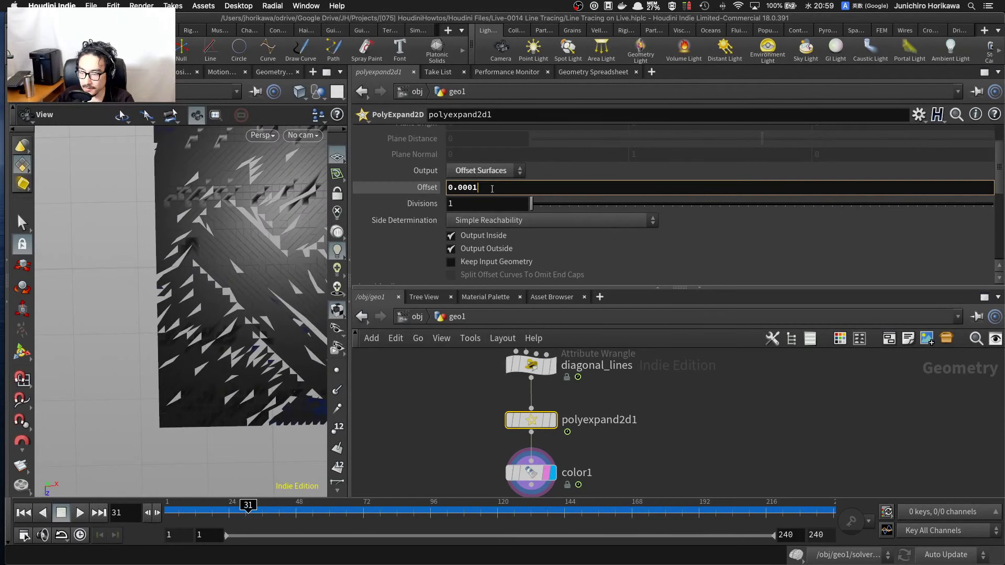
{"action": "mouse_move", "coordinate": [492, 188]}
{"action": "middle_mouse_down"}
{"action": "mouse_move", "coordinate": [492, 244]}
{"action": "mouse_move", "coordinate": [477, 262]}
{"action": "mouse_move", "coordinate": [309, 270]}
{"action": "mouse_move", "coordinate": [478, 202]}
{"action": "middle_mouse_up"}
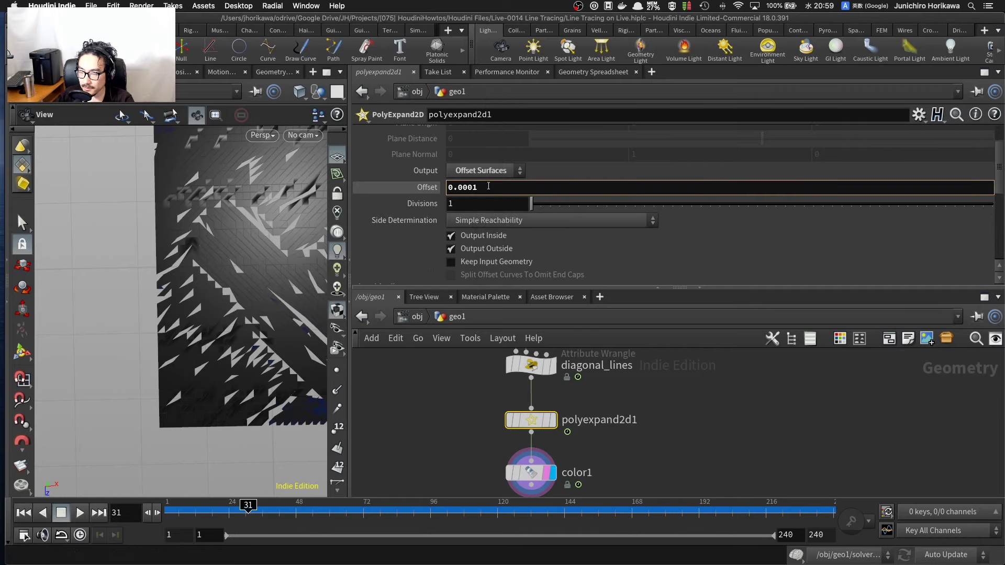
{"action": "left_click", "coordinate": [554, 420]}
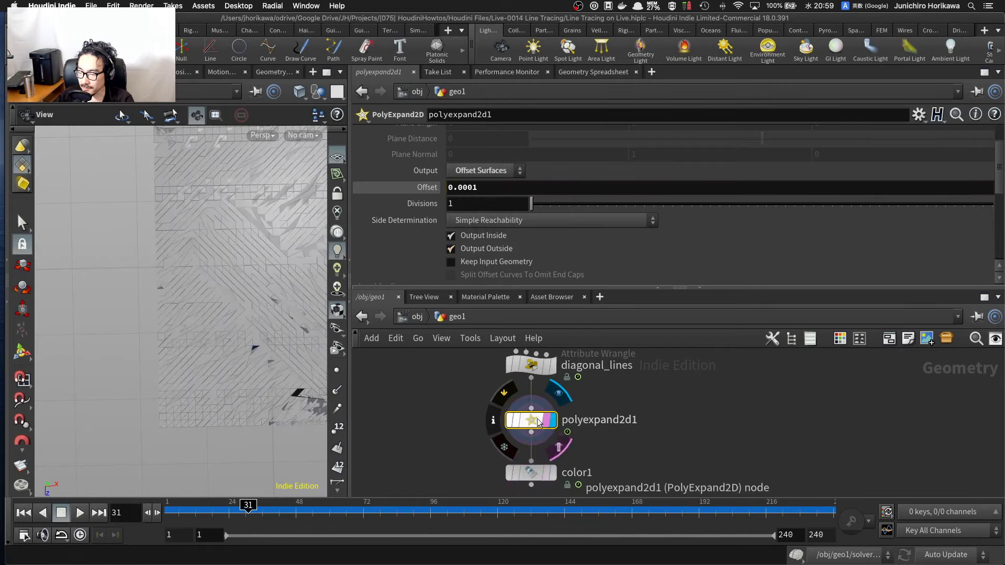
Step: Try to revert the Coincidence Tolerance of polyexpand2d1 to its previous value
{"action": "scroll", "coordinate": [541, 252], "scroll_direction": "up", "scroll_amount": 2}
{"action": "scroll", "coordinate": [541, 252], "scroll_direction": "down", "scroll_amount": 10}
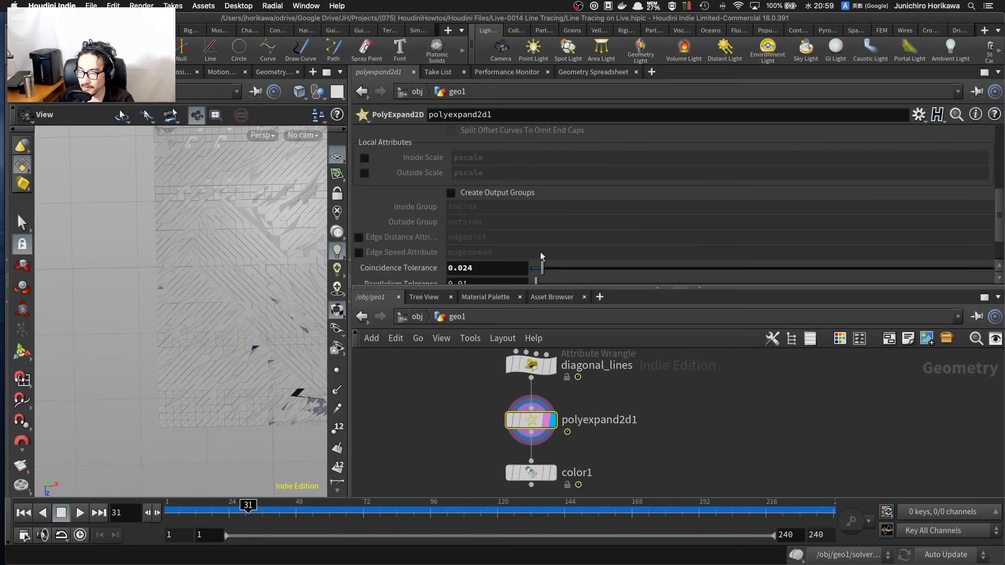
{"action": "scroll", "coordinate": [540, 251], "scroll_direction": "down", "scroll_amount": 2}
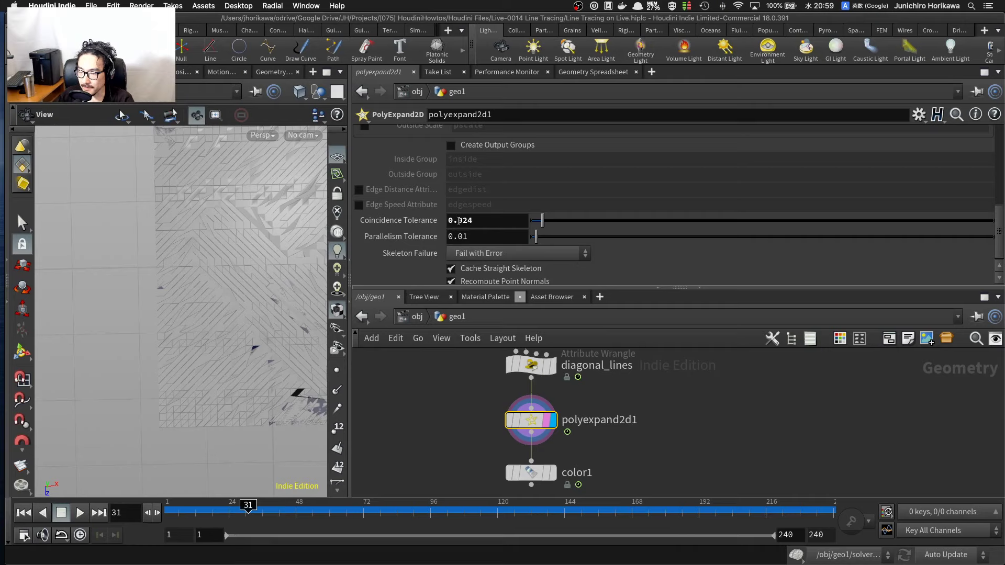
{"action": "right_click", "coordinate": [484, 220]}
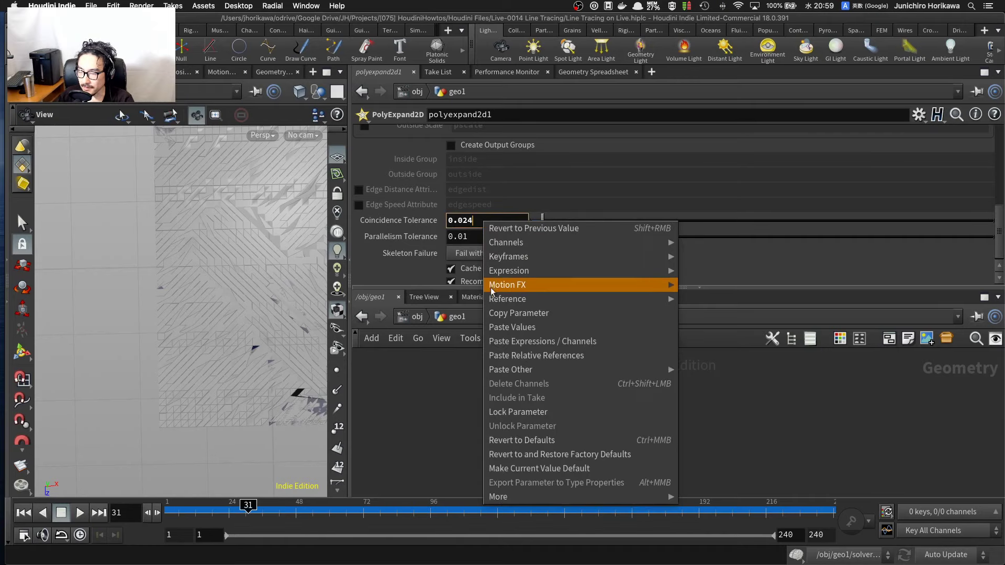
{"action": "left_click", "coordinate": [510, 231]}
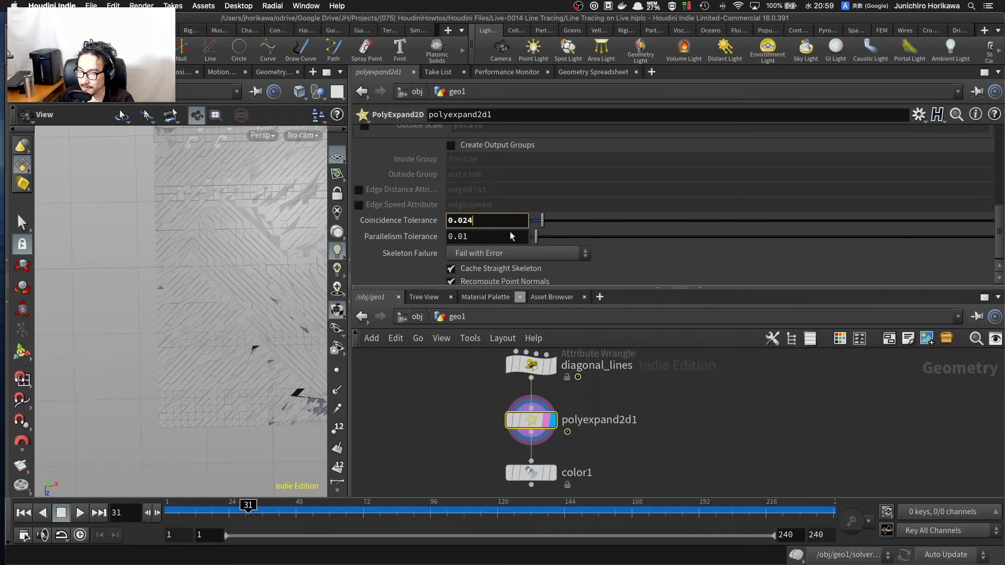
{"action": "left_click", "coordinate": [480, 236]}
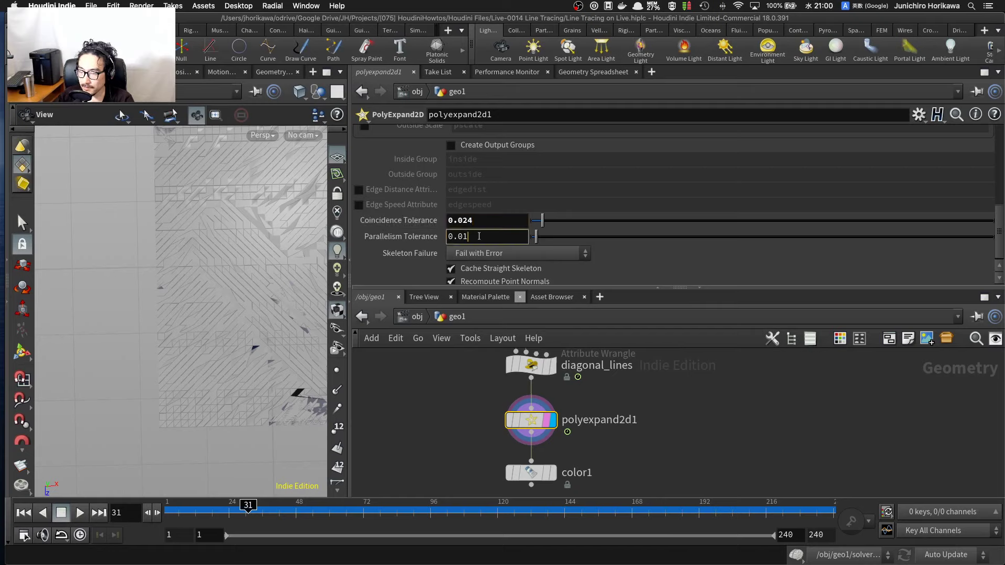
Step: Delete polyexpand2d1 and insert a fresh PolyExpand2D node on the wire between diagonal_lines and color1
{"action": "left_click", "coordinate": [525, 427]}
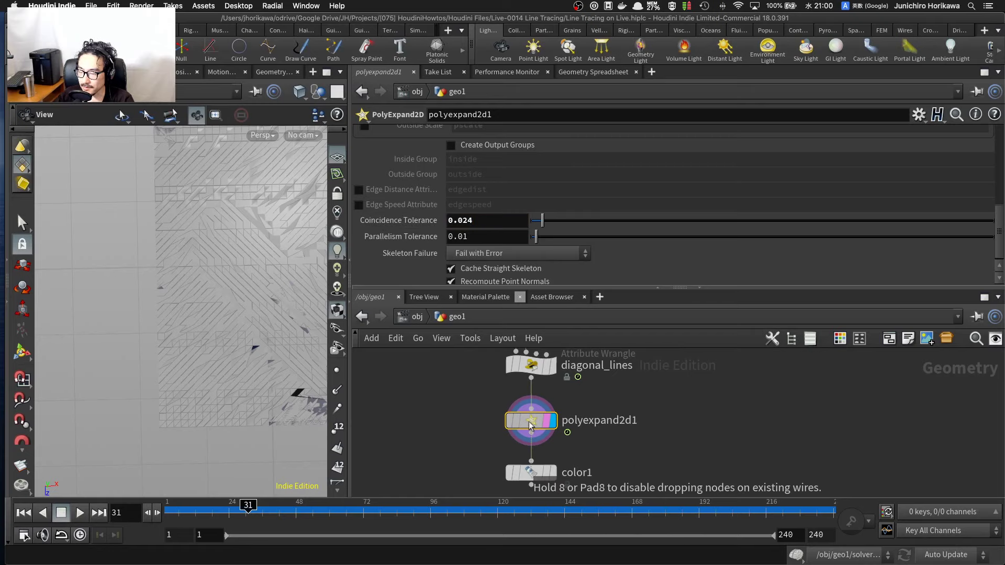
{"action": "key", "text": "Delete"}
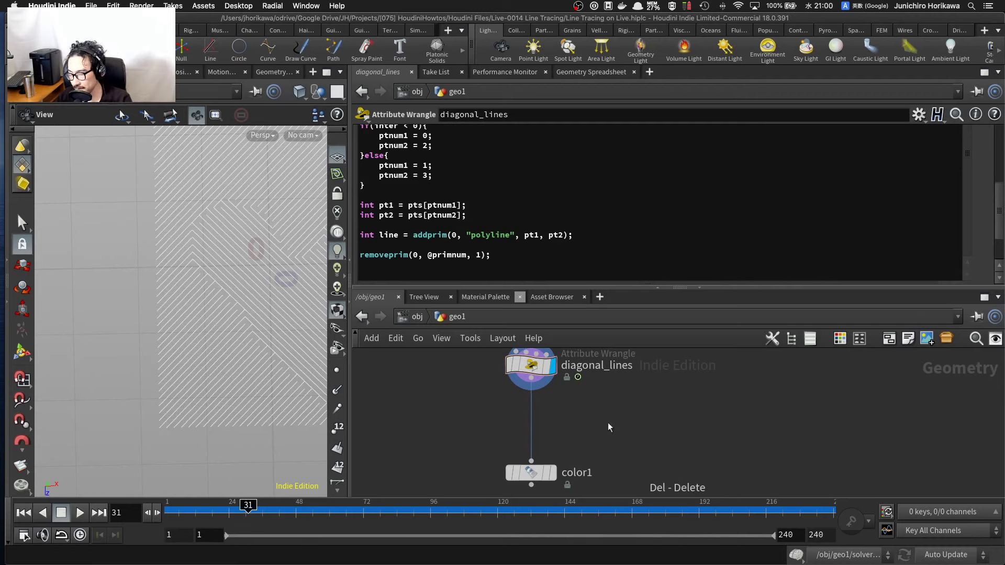
{"action": "key", "text": "Tab"}
{"action": "type", "text": "polyex"}
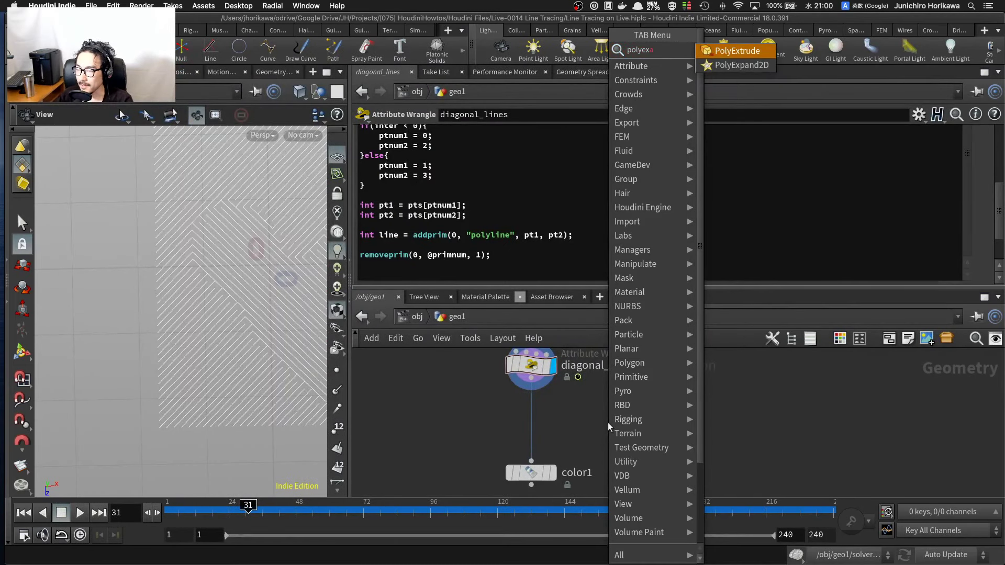
{"action": "key", "text": "Down"}
{"action": "key", "text": "Return"}
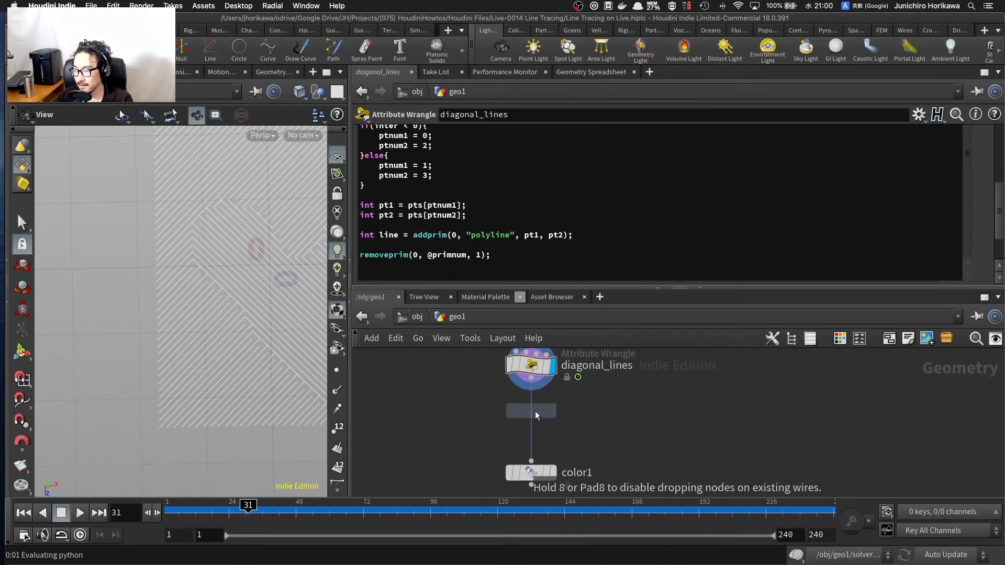
{"action": "left_click", "coordinate": [533, 411]}
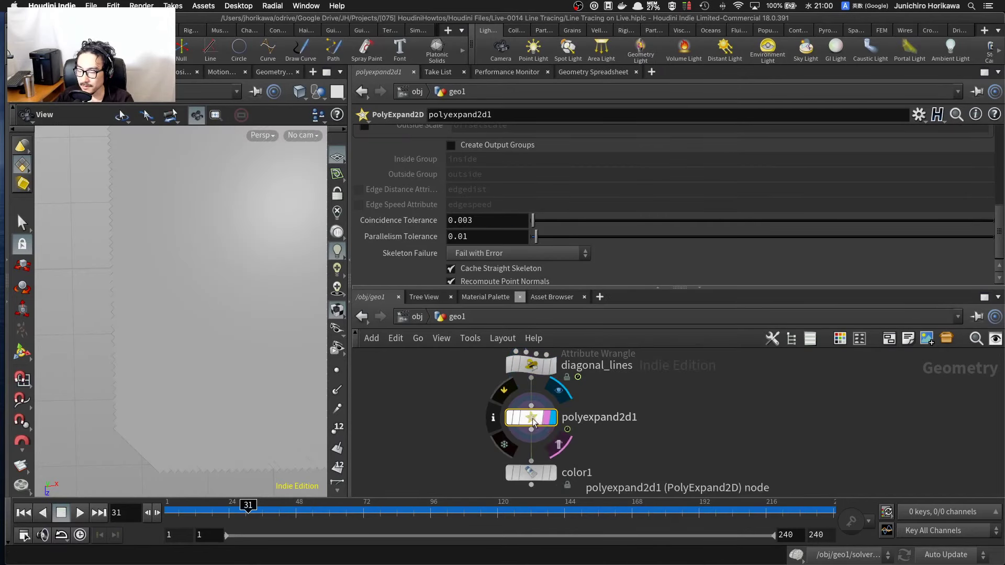
Step: Set the Output of the new PolyExpand2D node to Offset Surfaces
{"action": "scroll", "coordinate": [1000, 220], "scroll_direction": "up", "scroll_amount": 5}
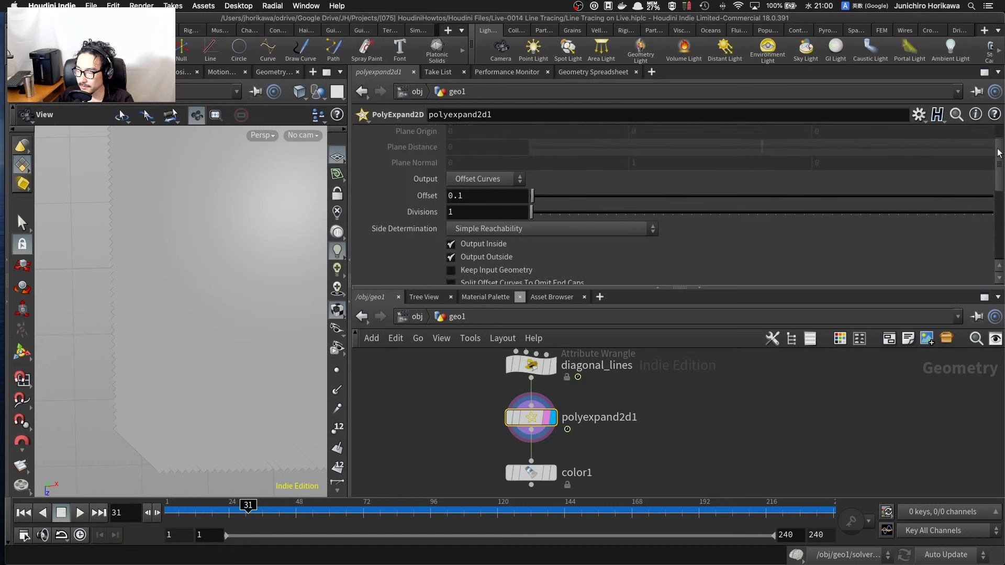
{"action": "left_click", "coordinate": [466, 190]}
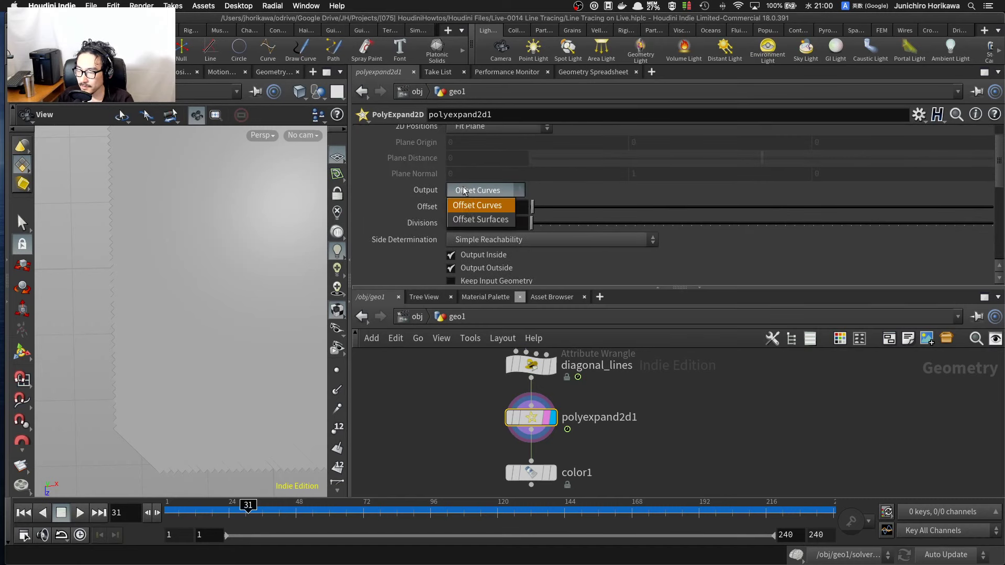
{"action": "left_click", "coordinate": [473, 218]}
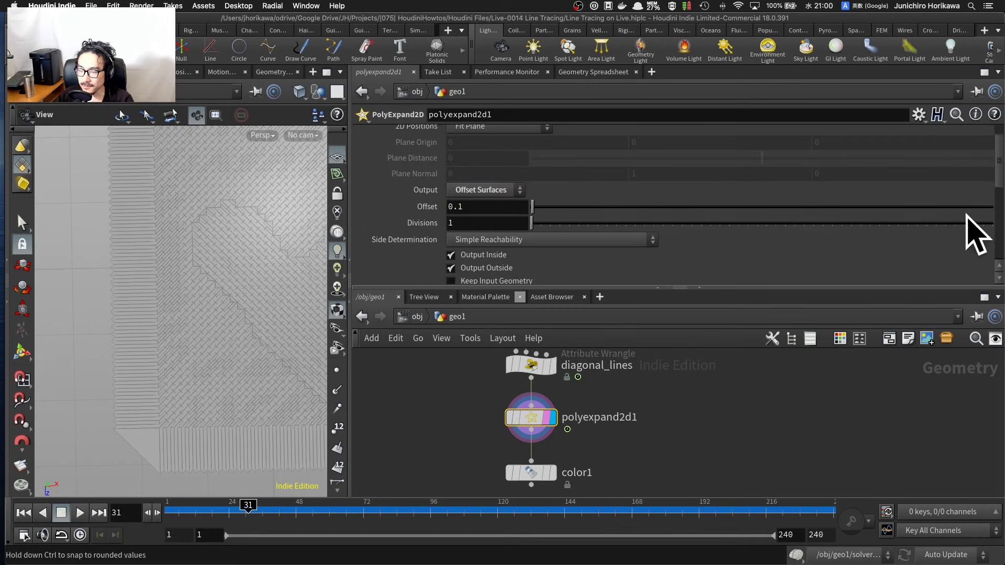
{"action": "scroll", "coordinate": [1003, 183], "scroll_direction": "up", "scroll_amount": 2}
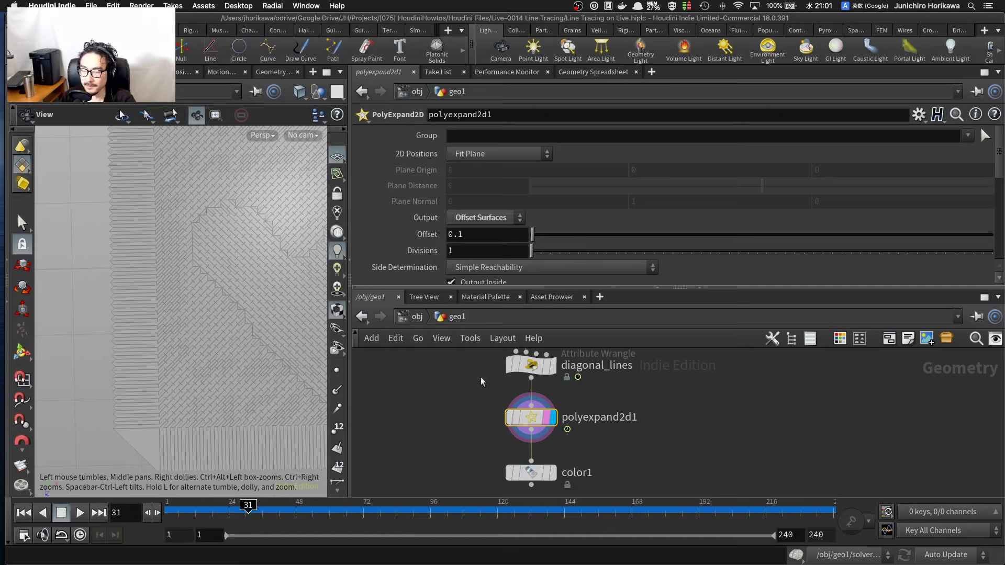
Step: Set the Offset of polyexpand2d1 to the expression 1.0 / ch("../CONTROLLER/image_size") * 0.5 / sqrt(2)
{"action": "mouse_move", "coordinate": [540, 423]}
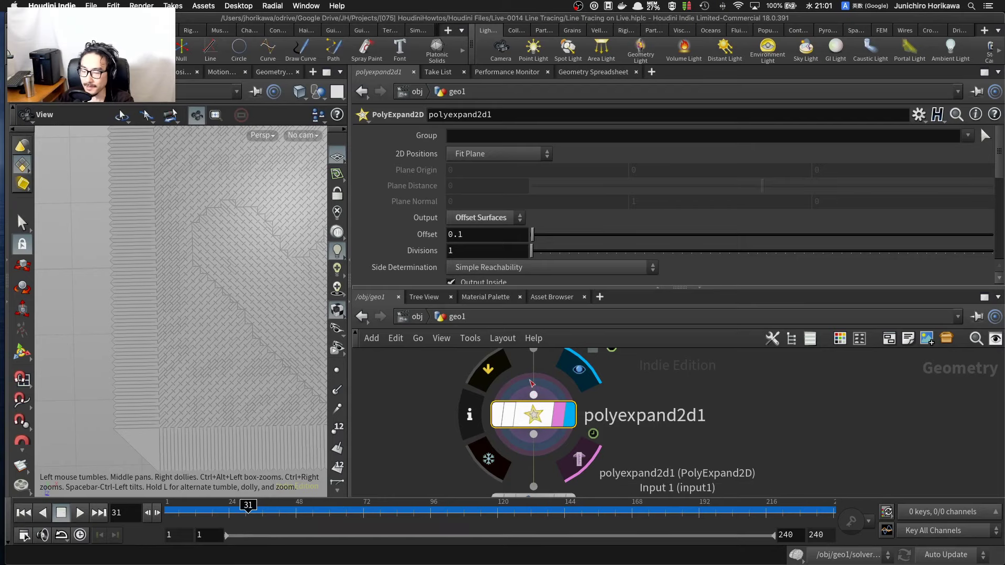
{"action": "left_click", "coordinate": [506, 238]}
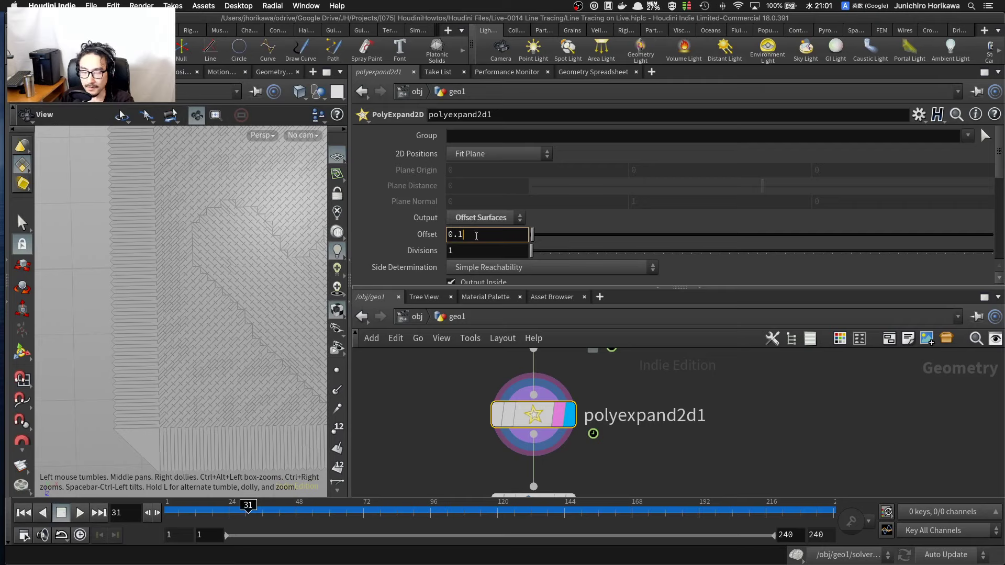
{"action": "left_click_drag", "start_coordinate": [474, 235], "coordinate": [411, 235]}
{"action": "key", "text": "BackSpace"}
{"action": "type", "text": "1.0"}
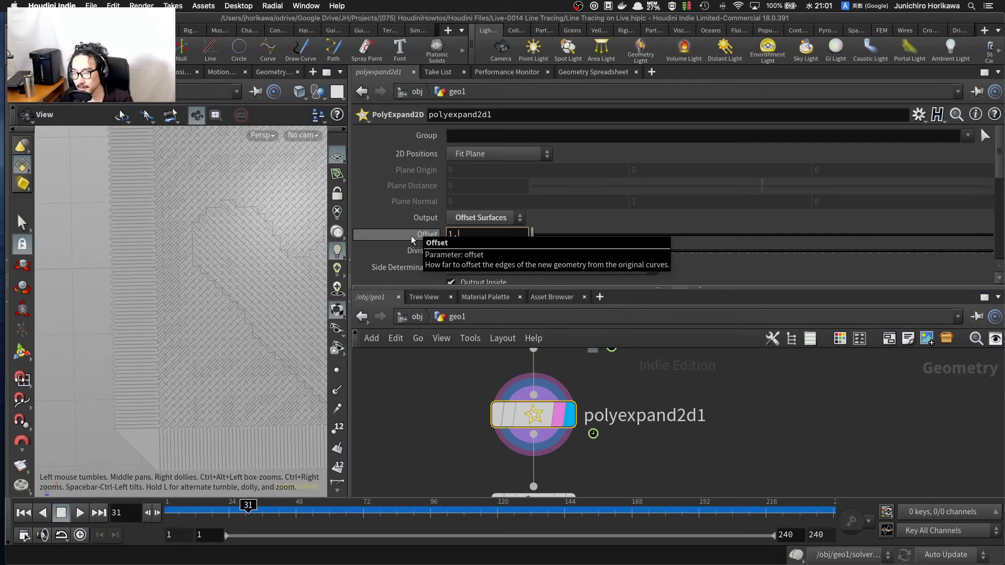
{"action": "type", "text": "0 /"}
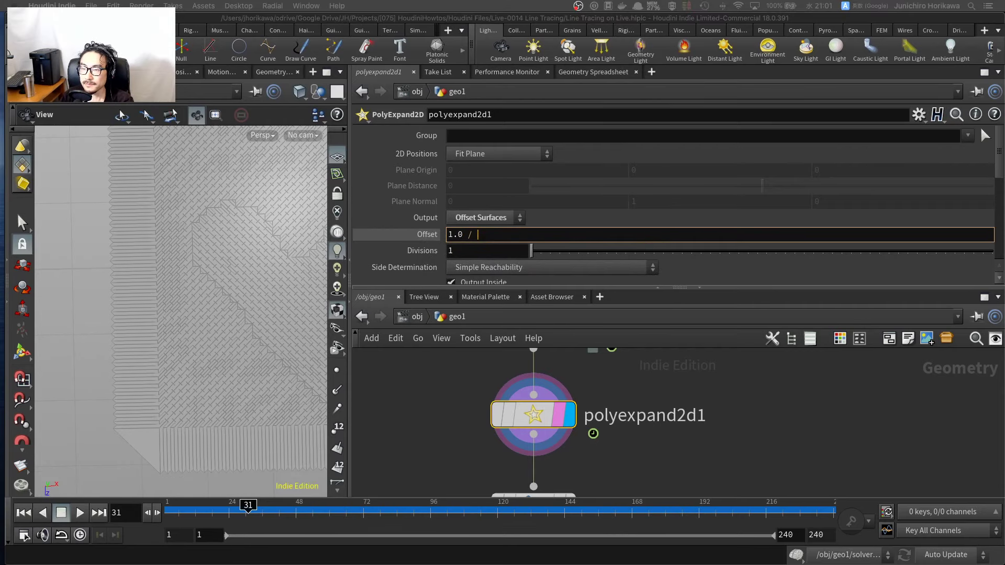
{"action": "right_click", "coordinate": [602, 240]}
{"action": "left_click", "coordinate": [645, 375]}
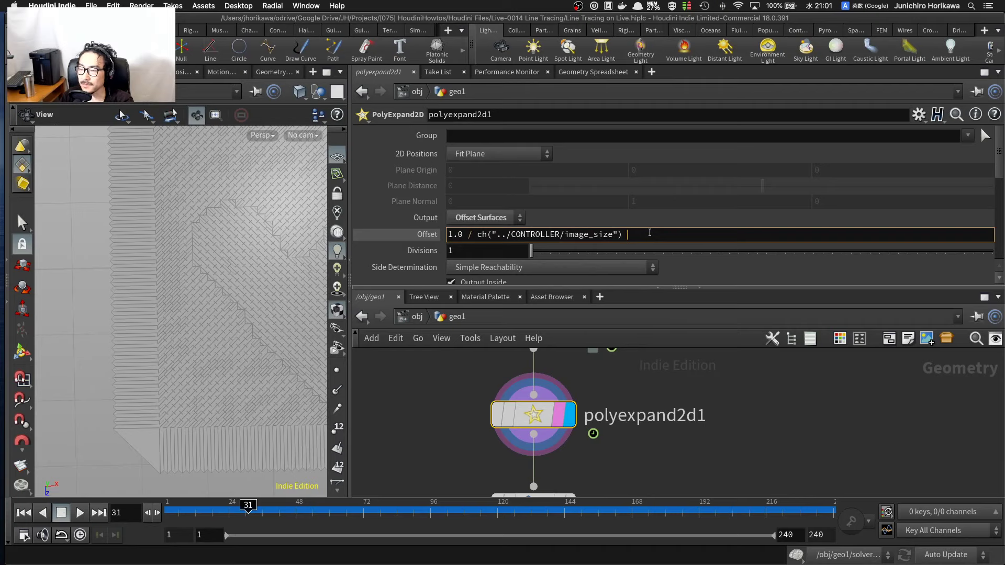
{"action": "type", "text": "* 0.5"}
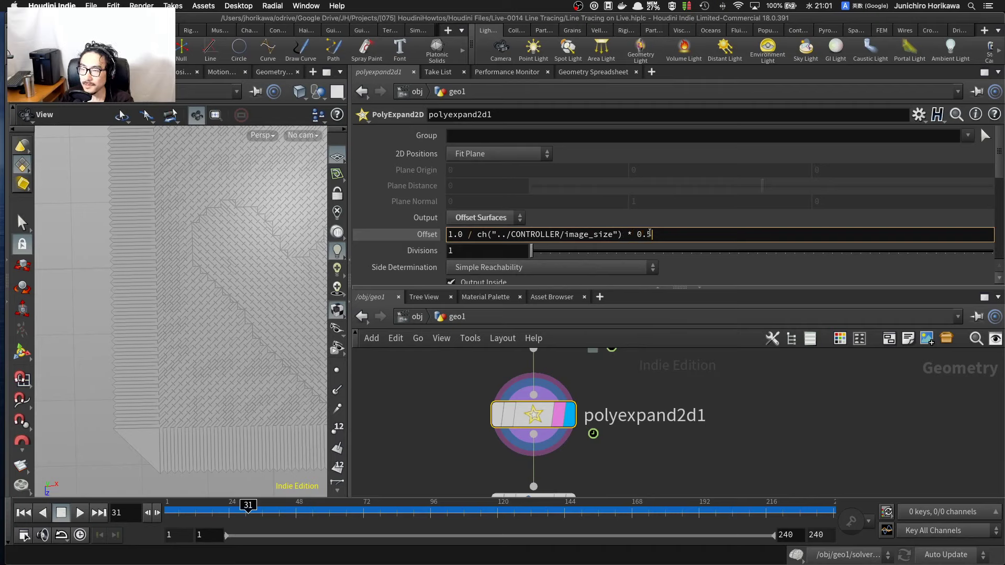
{"action": "type", "text": " / sqr"}
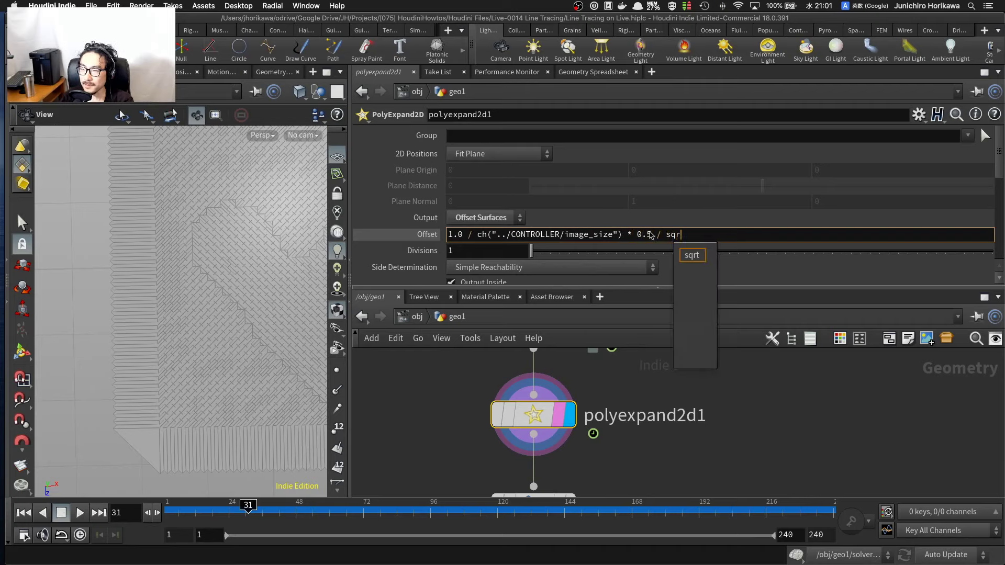
{"action": "type", "text": "t(2)"}
{"action": "key", "text": "Return"}
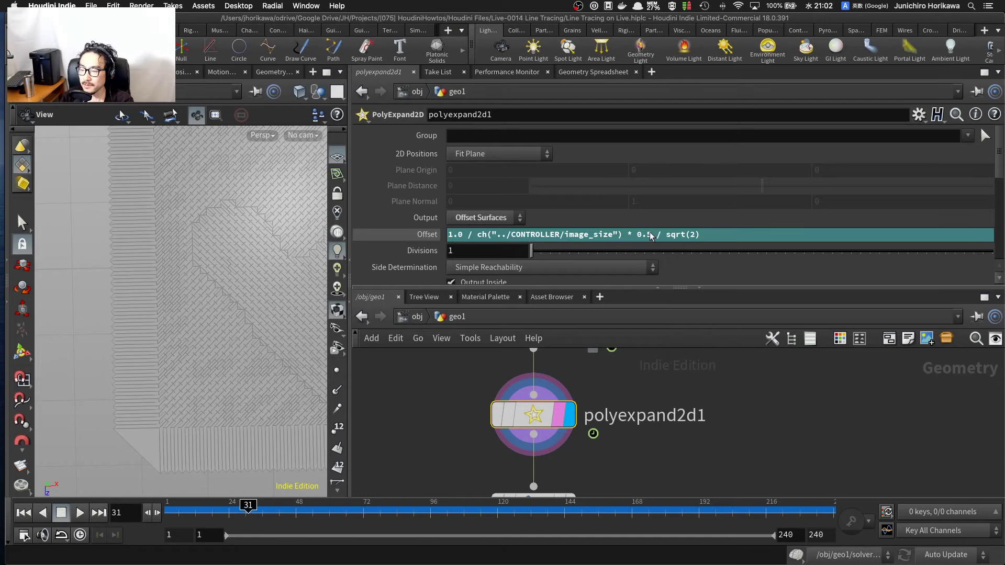
Step: Examine the offset surfaces along the jagged edge of the pattern for gaps or overlaps between neighbouring strips
{"action": "right_click_drag", "start_coordinate": [171, 351], "coordinate": [104, 288]}
{"action": "middle_click_drag", "start_coordinate": [89, 293], "coordinate": [121, 310]}
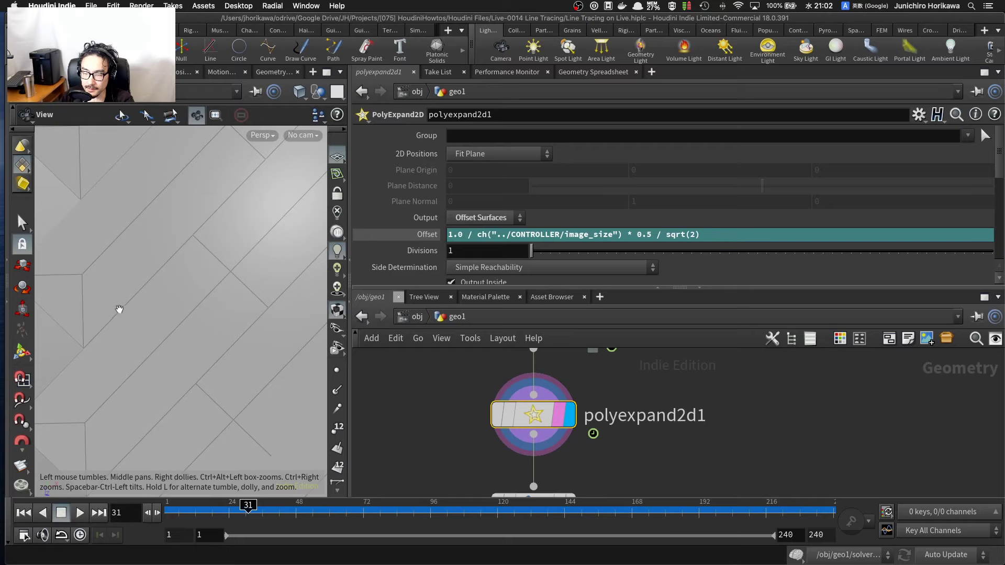
{"action": "right_click", "coordinate": [120, 310]}
{"action": "left_click", "coordinate": [111, 313]}
{"action": "middle_click_drag", "start_coordinate": [149, 310], "coordinate": [166, 343]}
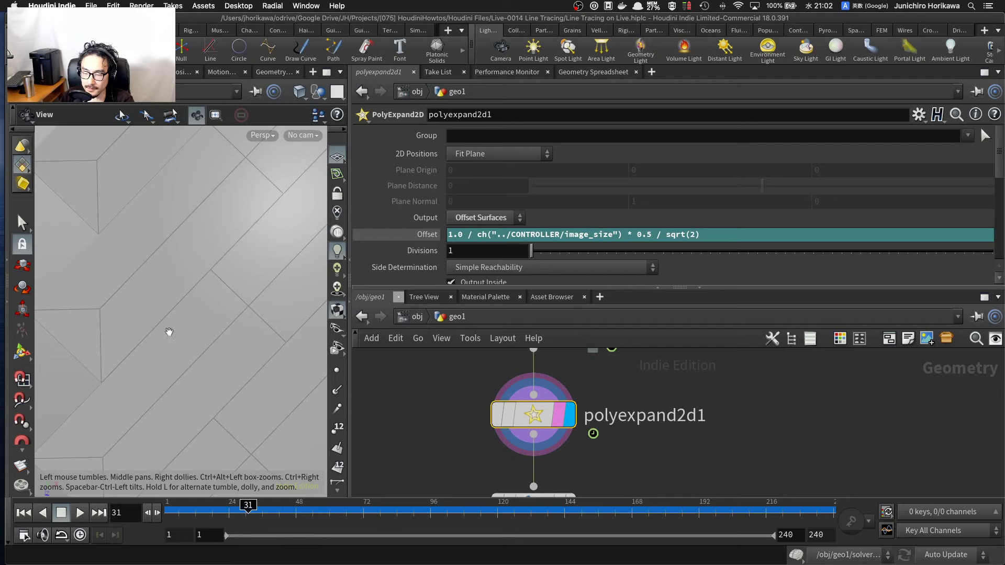
{"action": "scroll", "coordinate": [179, 315], "scroll_direction": "down", "scroll_amount": 3}
{"action": "scroll", "coordinate": [179, 315], "scroll_direction": "down", "scroll_amount": 2}
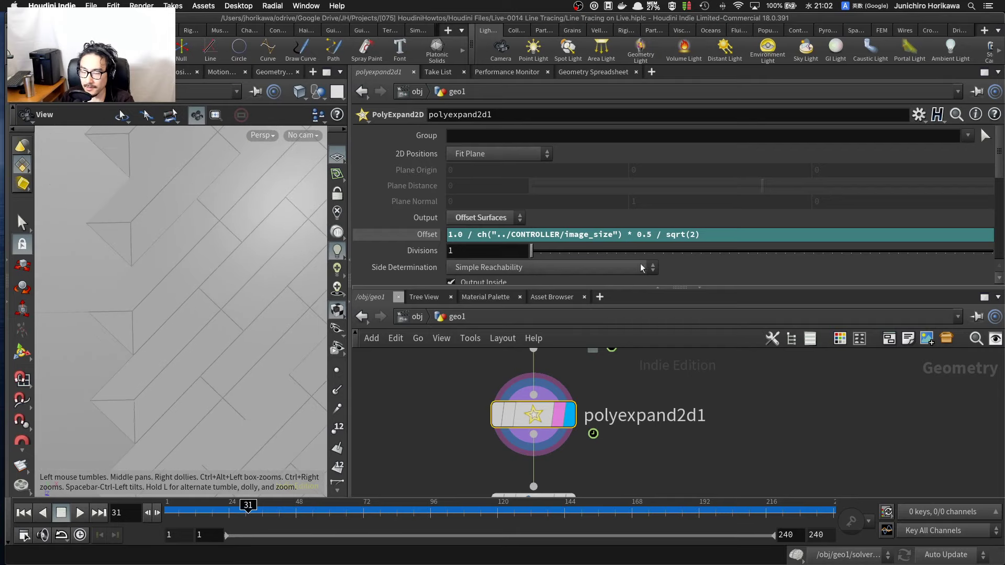
{"action": "left_click", "coordinate": [747, 234]}
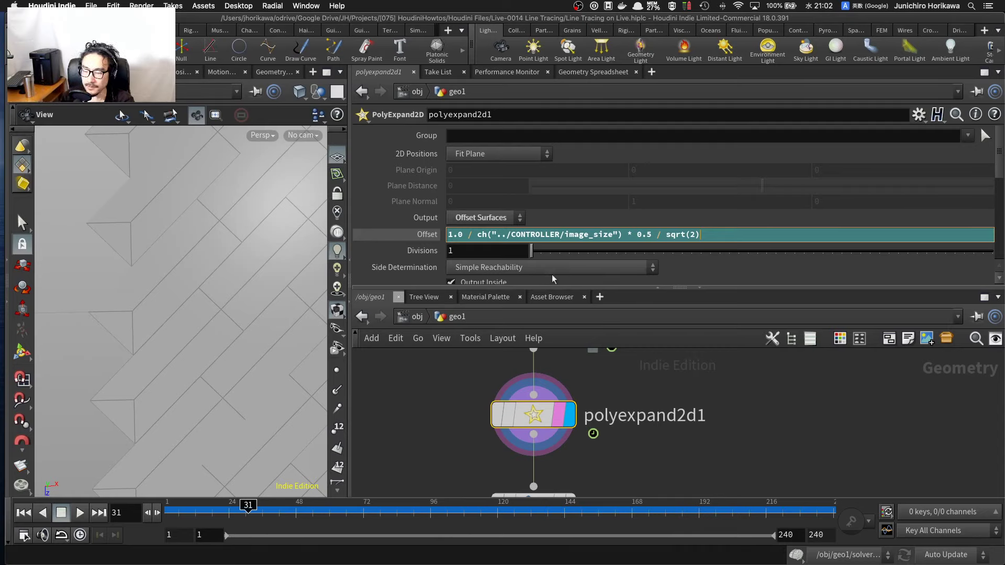
{"action": "scroll", "coordinate": [241, 295], "scroll_direction": "down", "scroll_amount": 10}
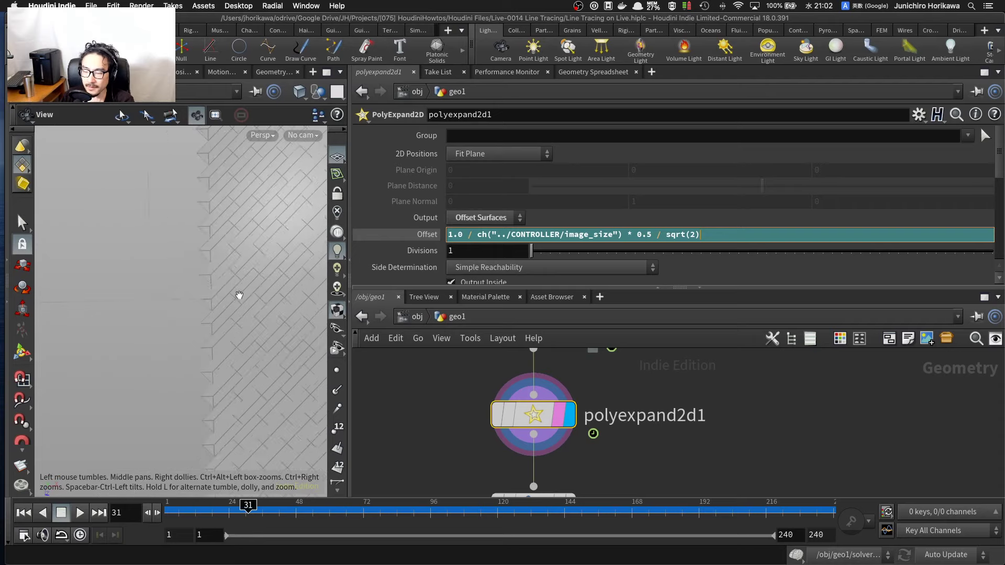
{"action": "scroll", "coordinate": [239, 295], "scroll_direction": "up", "scroll_amount": 12}
{"action": "scroll", "coordinate": [239, 296], "scroll_direction": "down", "scroll_amount": 4}
{"action": "scroll", "coordinate": [240, 295], "scroll_direction": "down", "scroll_amount": 5}
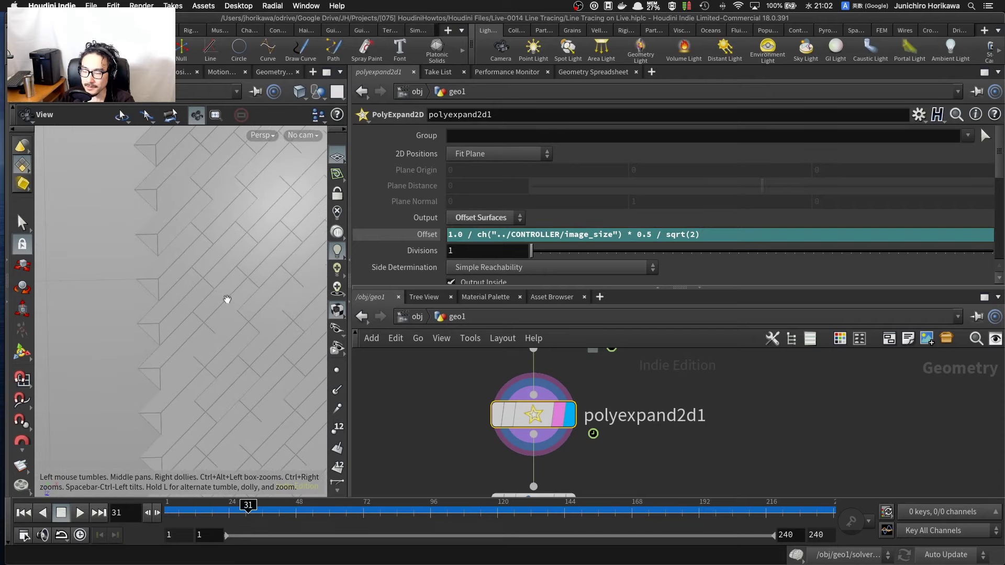
{"action": "scroll", "coordinate": [202, 344], "scroll_direction": "up", "scroll_amount": 8}
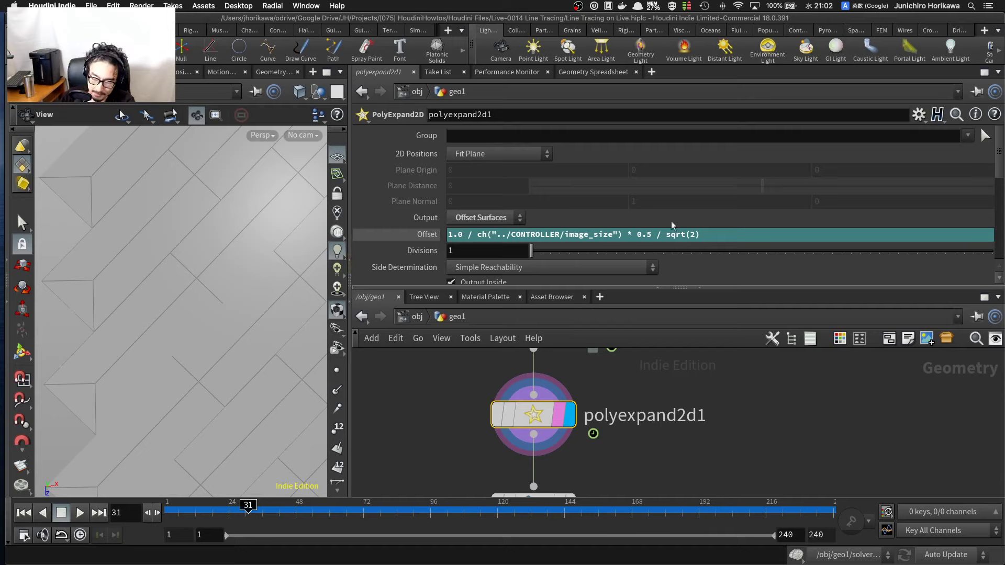
Step: Multiply the Offset expression of polyexpand2d1 by 0.99 and check the spacing between the strips
{"action": "left_click", "coordinate": [719, 235]}
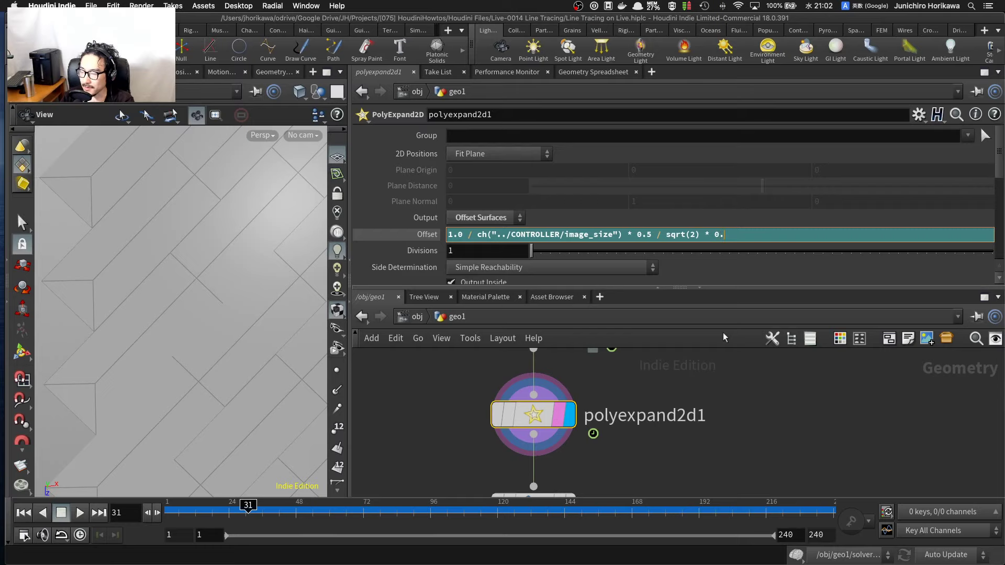
{"action": "type", "text": "99"}
{"action": "key", "text": "BackSpace"}
{"action": "key", "text": "BackSpace"}
{"action": "type", "text": "99"}
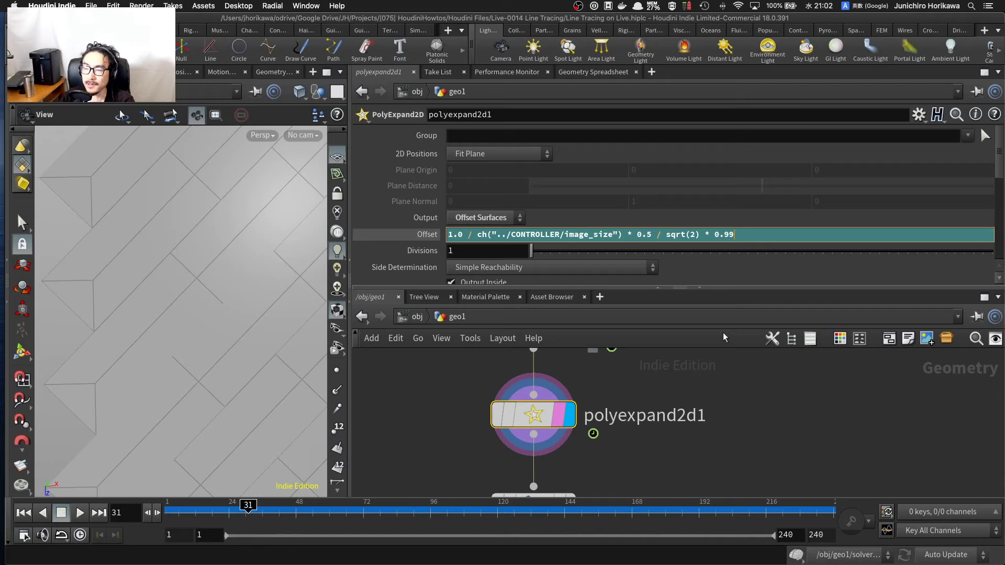
{"action": "key", "text": "Return"}
{"action": "scroll", "coordinate": [118, 338], "scroll_direction": "up", "scroll_amount": 10}
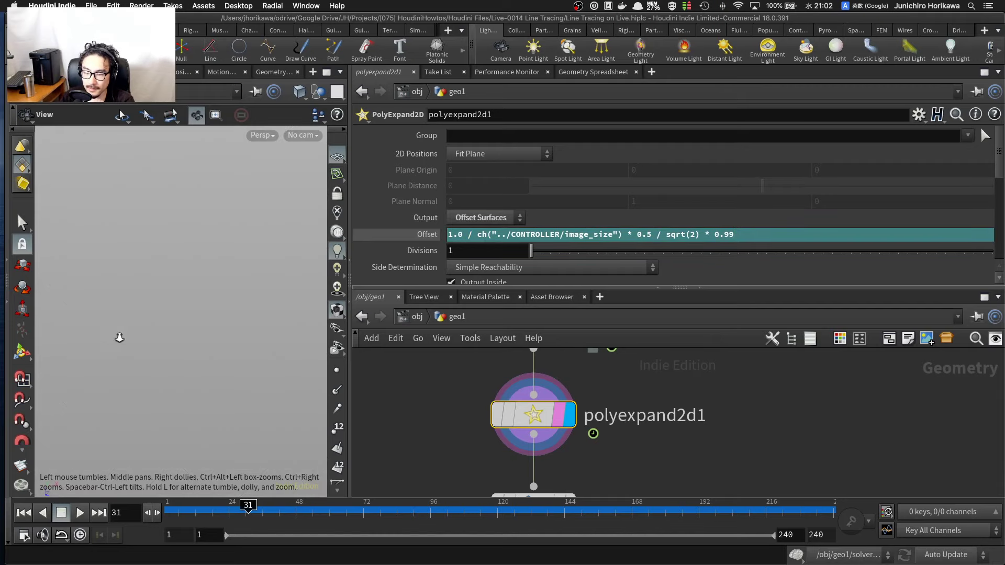
{"action": "scroll", "coordinate": [119, 339], "scroll_direction": "down", "scroll_amount": 8}
{"action": "middle_click_drag", "start_coordinate": [118, 339], "coordinate": [131, 356]}
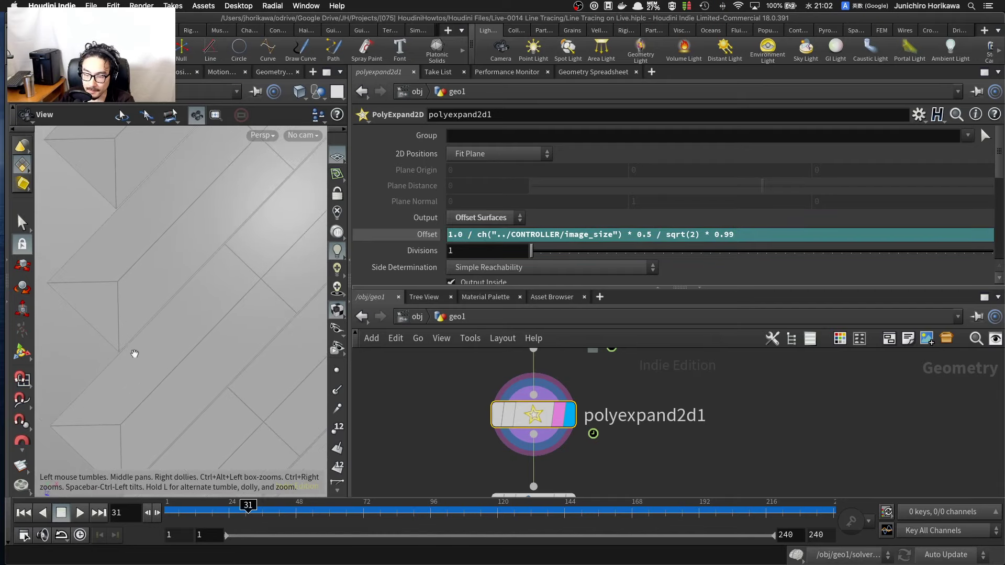
{"action": "scroll", "coordinate": [516, 434], "scroll_direction": "down", "scroll_amount": 4}
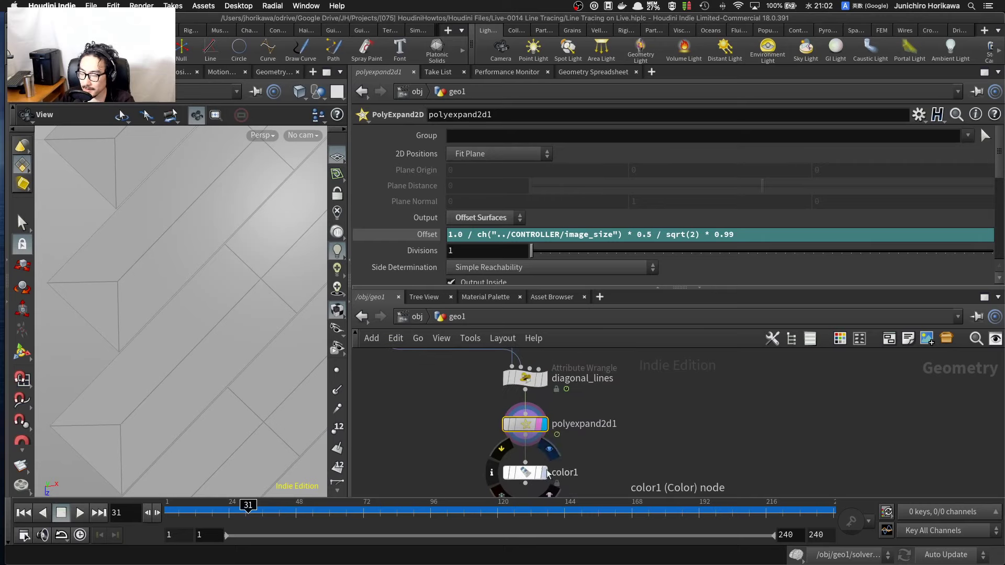
Step: Display the result of the color1 node and save the scene file
{"action": "left_click", "coordinate": [549, 449]}
{"action": "scroll", "coordinate": [134, 285], "scroll_direction": "down", "scroll_amount": 5}
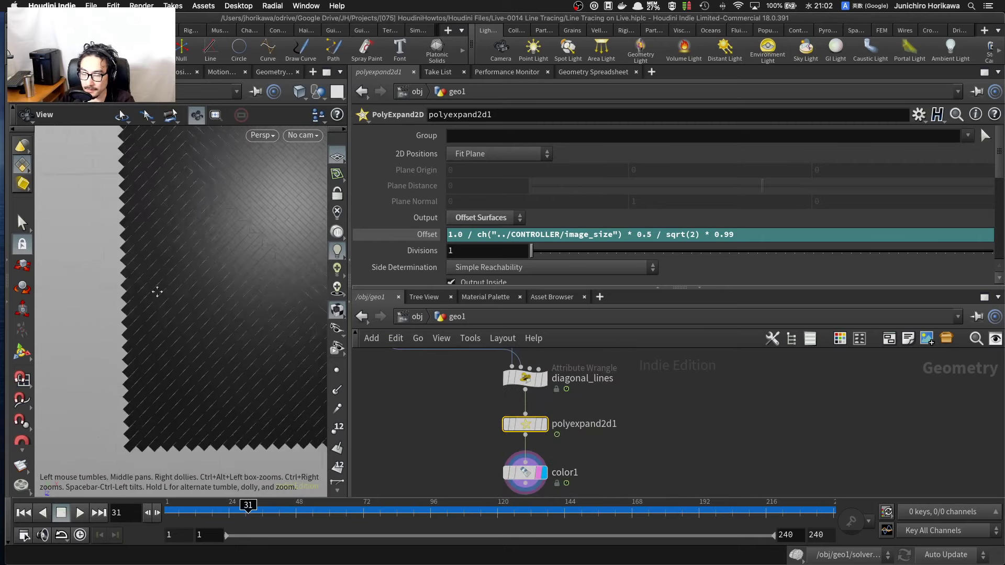
{"action": "scroll", "coordinate": [158, 292], "scroll_direction": "up", "scroll_amount": 3}
{"action": "scroll", "coordinate": [210, 298], "scroll_direction": "up", "scroll_amount": 10}
{"action": "scroll", "coordinate": [238, 289], "scroll_direction": "down", "scroll_amount": 12}
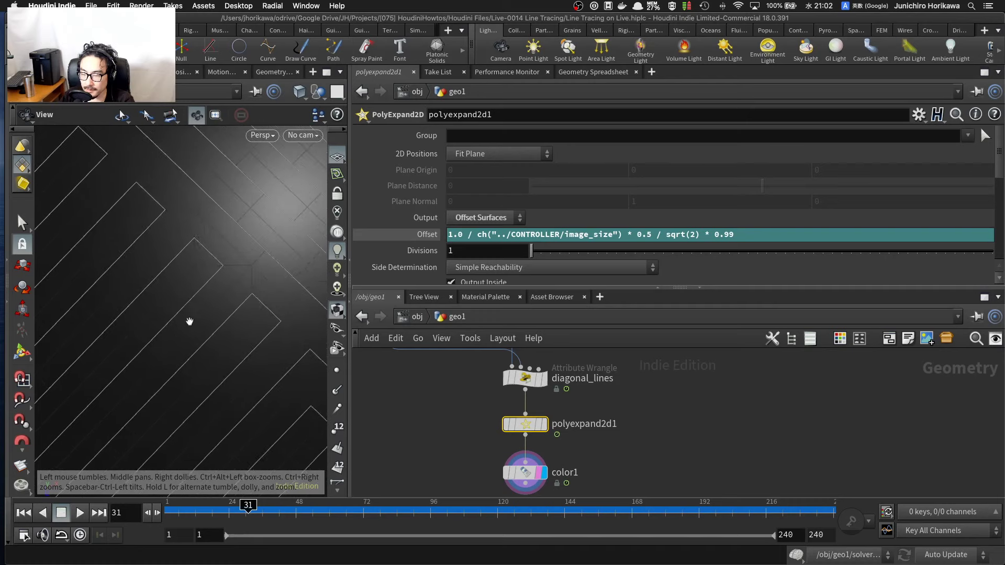
{"action": "scroll", "coordinate": [211, 317], "scroll_direction": "up", "scroll_amount": 10}
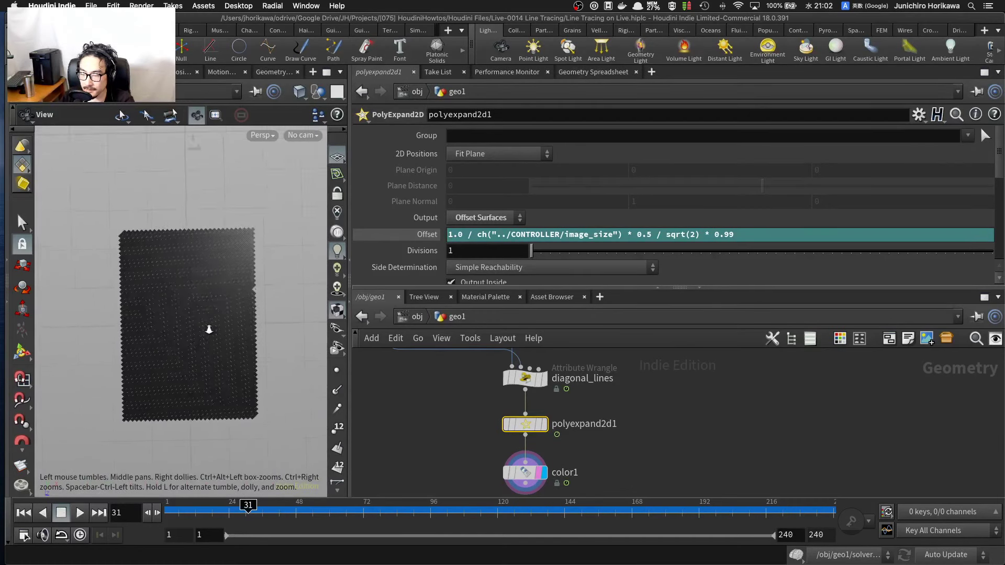
{"action": "key", "text": "super+s"}
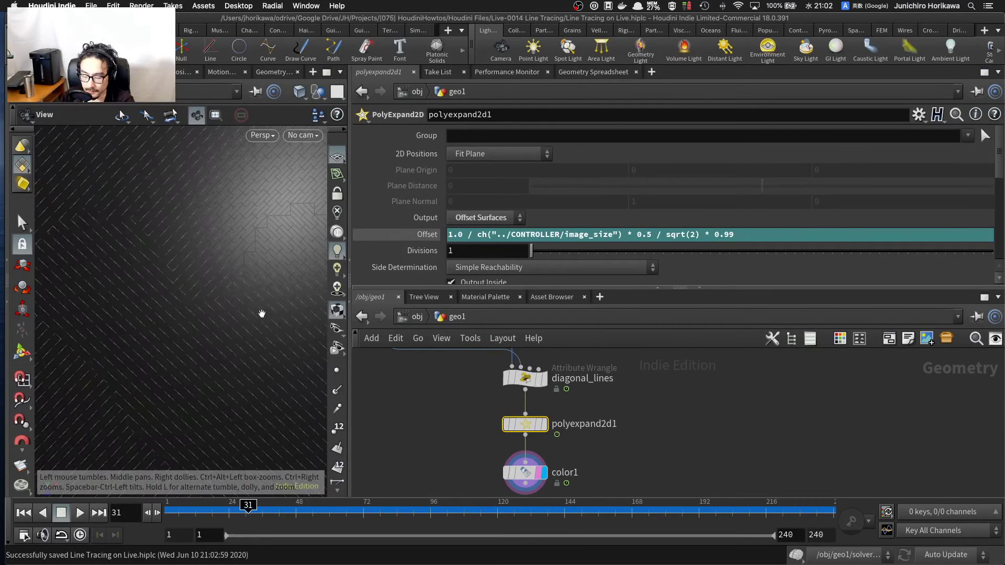
Step: Examine the coloured pattern as a whole and up close where the diagonal strips change direction
{"action": "scroll", "coordinate": [258, 306], "scroll_direction": "down", "scroll_amount": 10}
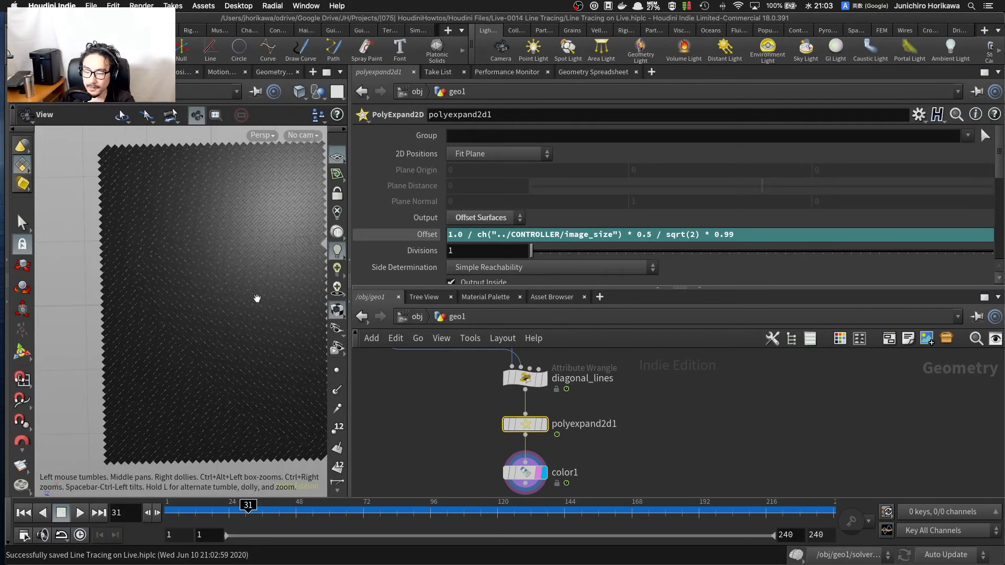
{"action": "scroll", "coordinate": [257, 299], "scroll_direction": "up", "scroll_amount": 10}
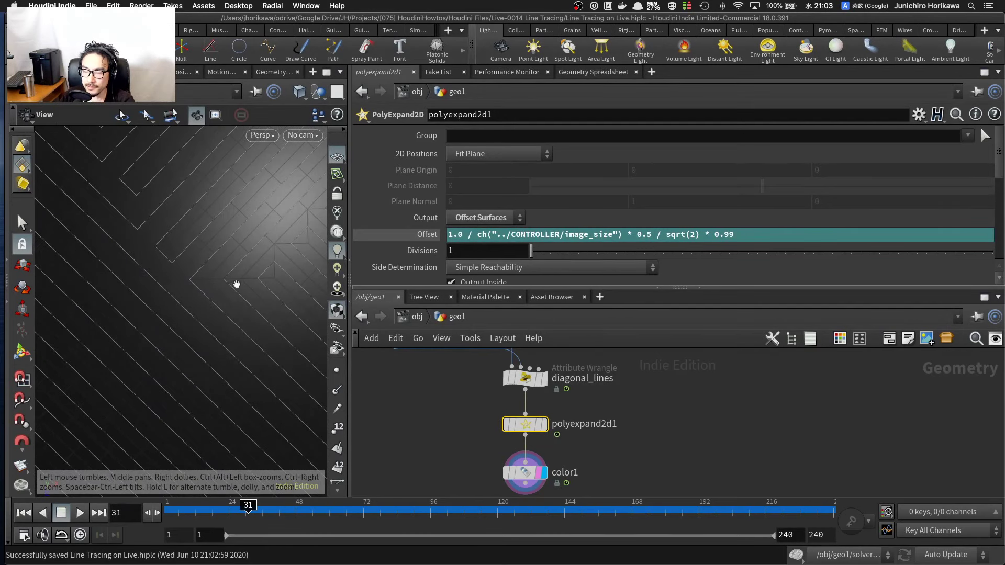
{"action": "scroll", "coordinate": [248, 283], "scroll_direction": "up", "scroll_amount": 4}
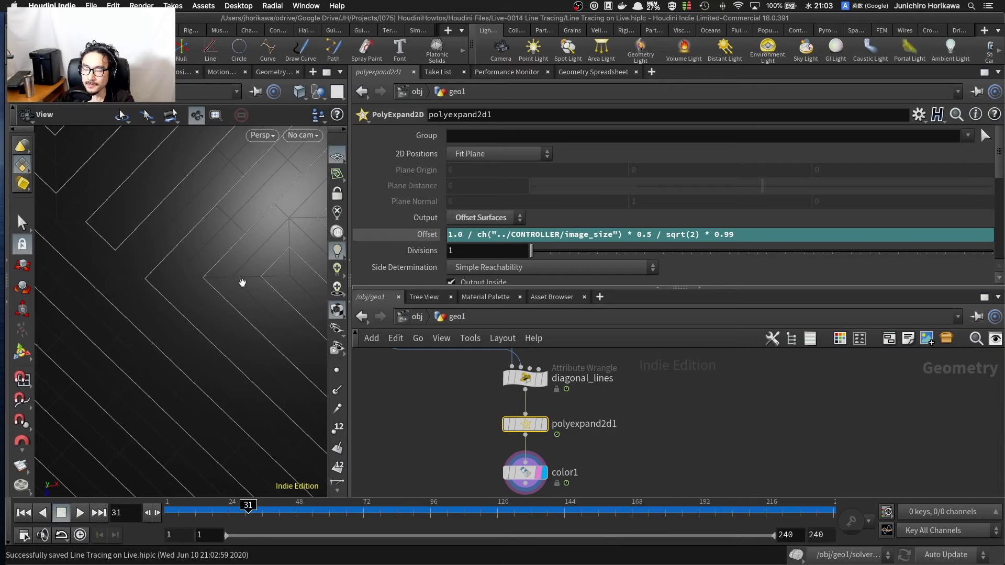
{"action": "scroll", "coordinate": [248, 282], "scroll_direction": "down", "scroll_amount": 8}
{"action": "scroll", "coordinate": [250, 282], "scroll_direction": "up", "scroll_amount": 10}
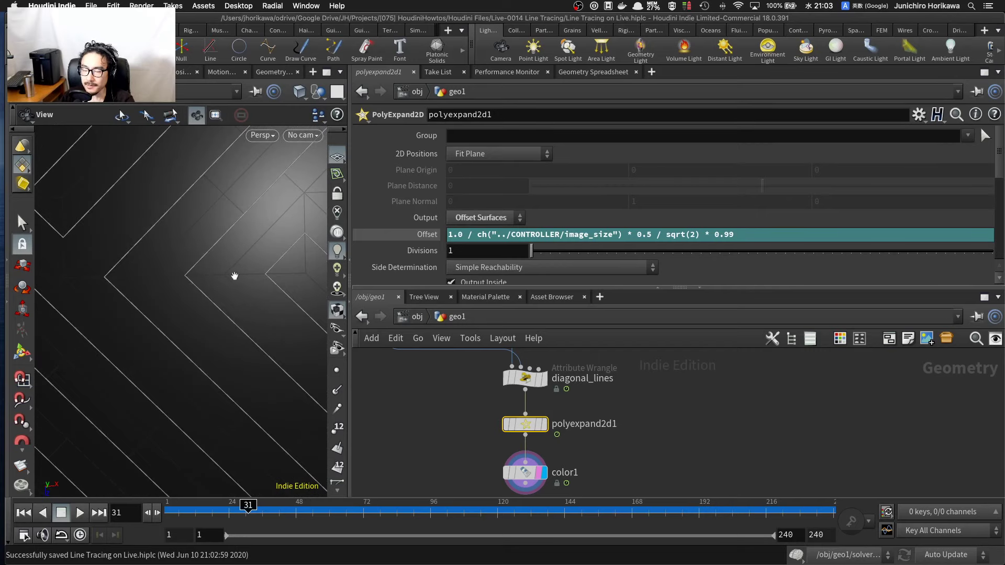
{"action": "scroll", "coordinate": [229, 287], "scroll_direction": "down", "scroll_amount": 6}
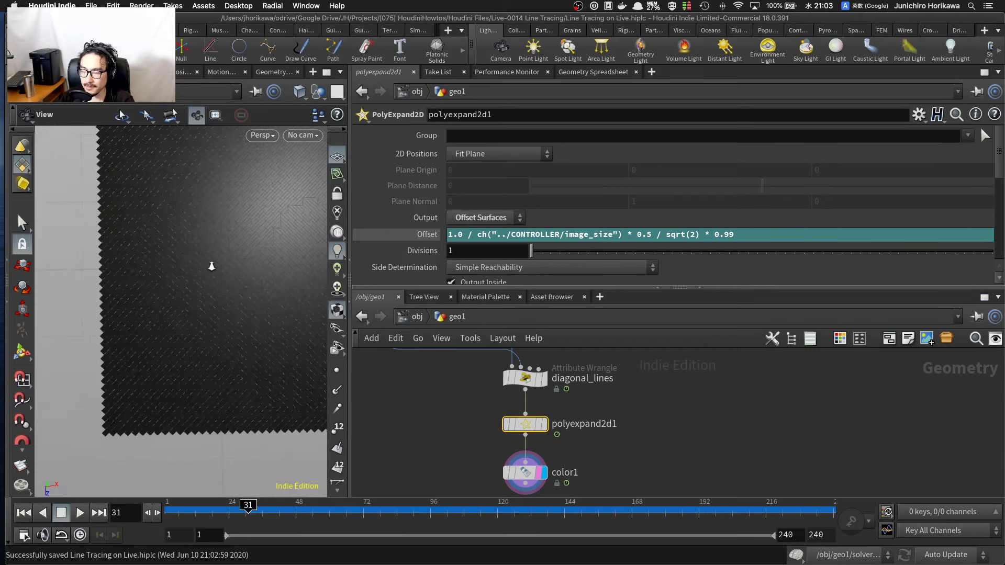
{"action": "middle_click_drag", "start_coordinate": [216, 286], "coordinate": [199, 294]}
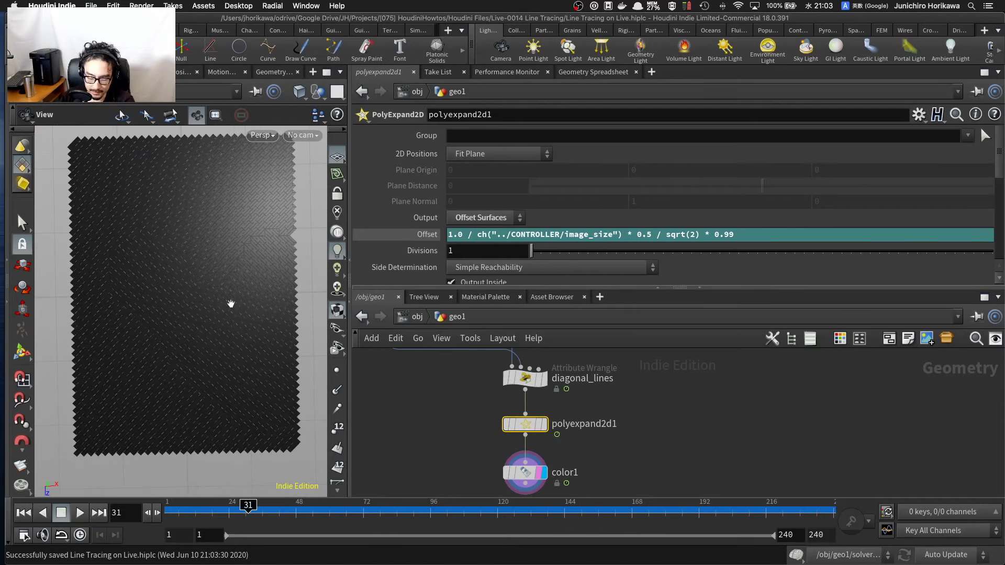
{"action": "scroll", "coordinate": [228, 301], "scroll_direction": "up", "scroll_amount": 8}
{"action": "middle_click_drag", "start_coordinate": [268, 290], "coordinate": [220, 345]}
{"action": "scroll", "coordinate": [248, 282], "scroll_direction": "up", "scroll_amount": 5}
{"action": "scroll", "coordinate": [245, 283], "scroll_direction": "down", "scroll_amount": 3}
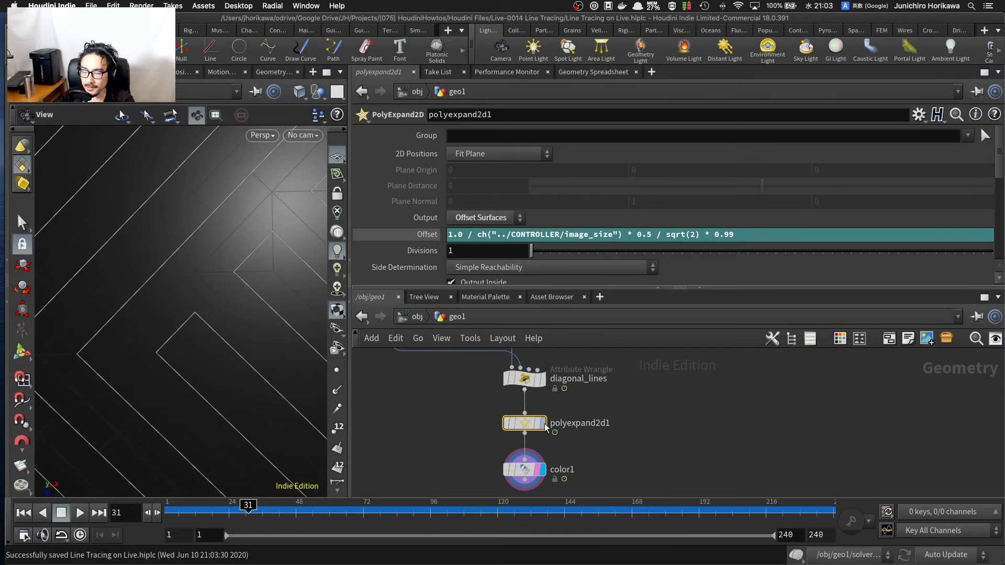
Step: Turn on point display in the viewport and display the result of polyexpand2d1
{"action": "left_click", "coordinate": [337, 371]}
{"action": "middle_click_drag", "start_coordinate": [256, 323], "coordinate": [222, 352]}
{"action": "left_click", "coordinate": [545, 424]}
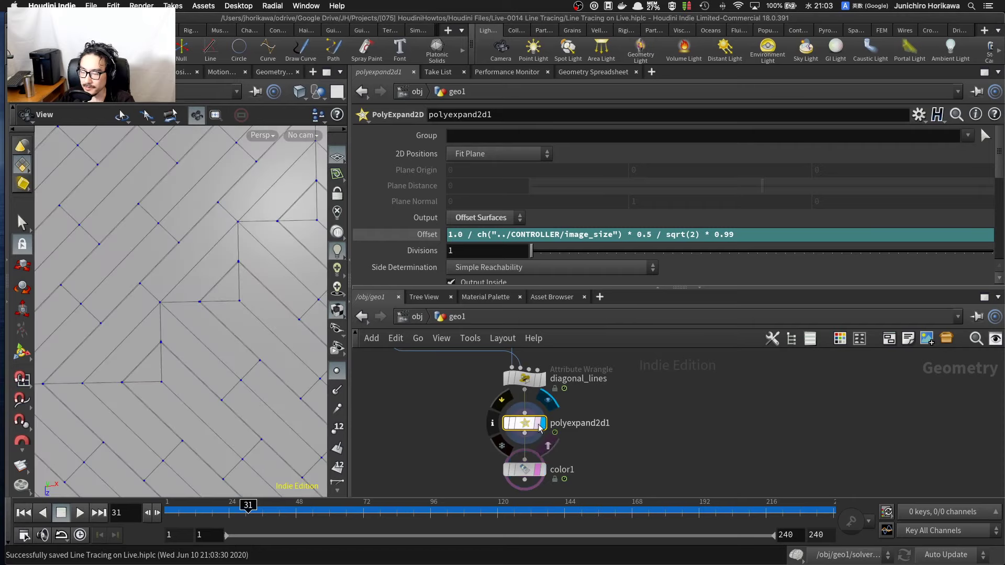
Step: Examine the points of the offset surfaces inside the pattern and along its jagged outer edge
{"action": "middle_click_drag", "start_coordinate": [235, 339], "coordinate": [207, 304]}
{"action": "scroll", "coordinate": [206, 303], "scroll_direction": "down", "scroll_amount": 10}
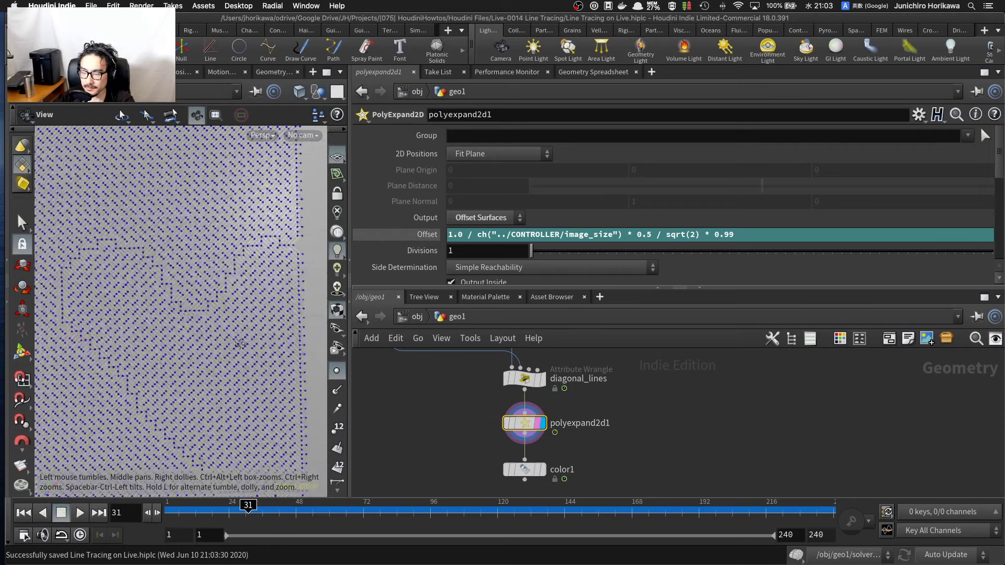
{"action": "middle_click_drag", "start_coordinate": [254, 240], "coordinate": [210, 303]}
{"action": "scroll", "coordinate": [254, 258], "scroll_direction": "up", "scroll_amount": 8}
{"action": "scroll", "coordinate": [258, 281], "scroll_direction": "up", "scroll_amount": 8}
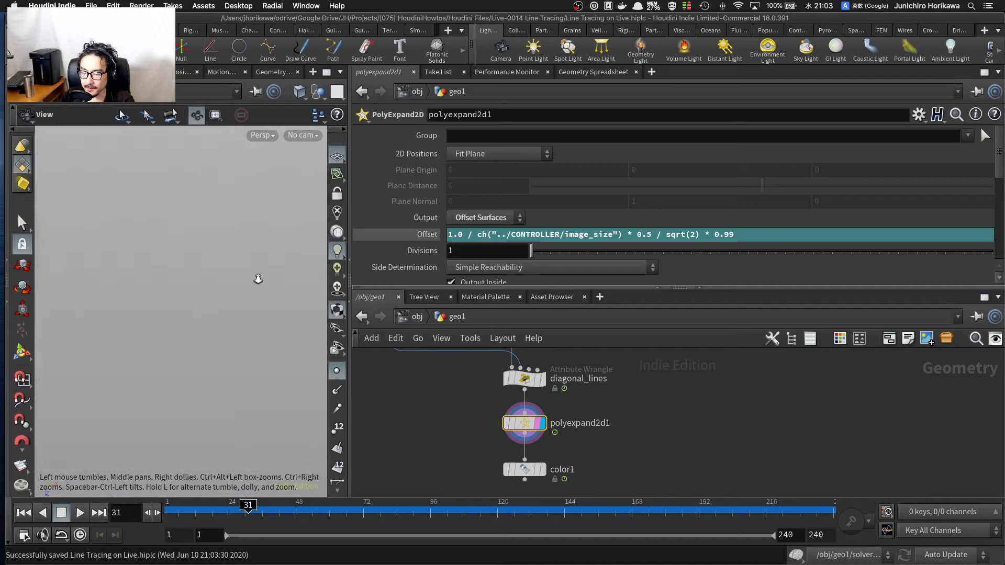
{"action": "scroll", "coordinate": [255, 280], "scroll_direction": "down", "scroll_amount": 8}
{"action": "middle_click_drag", "start_coordinate": [252, 278], "coordinate": [209, 297]}
{"action": "scroll", "coordinate": [212, 297], "scroll_direction": "up", "scroll_amount": 4}
{"action": "scroll", "coordinate": [212, 297], "scroll_direction": "down", "scroll_amount": 3}
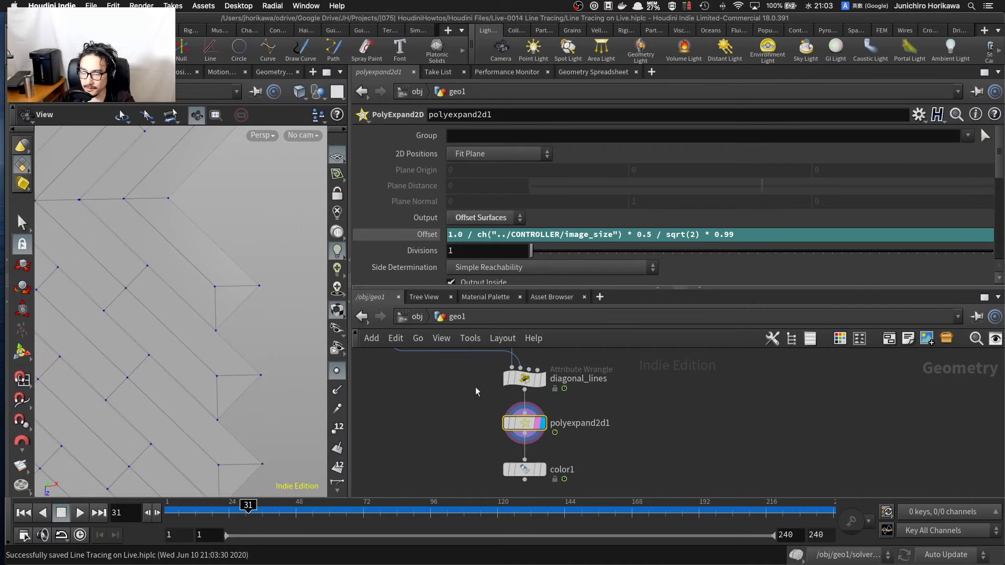
Step: Compare the source lines of diagonal_lines with the offset surfaces of polyexpand2d1 by alternating which node is displayed
{"action": "left_click", "coordinate": [542, 379]}
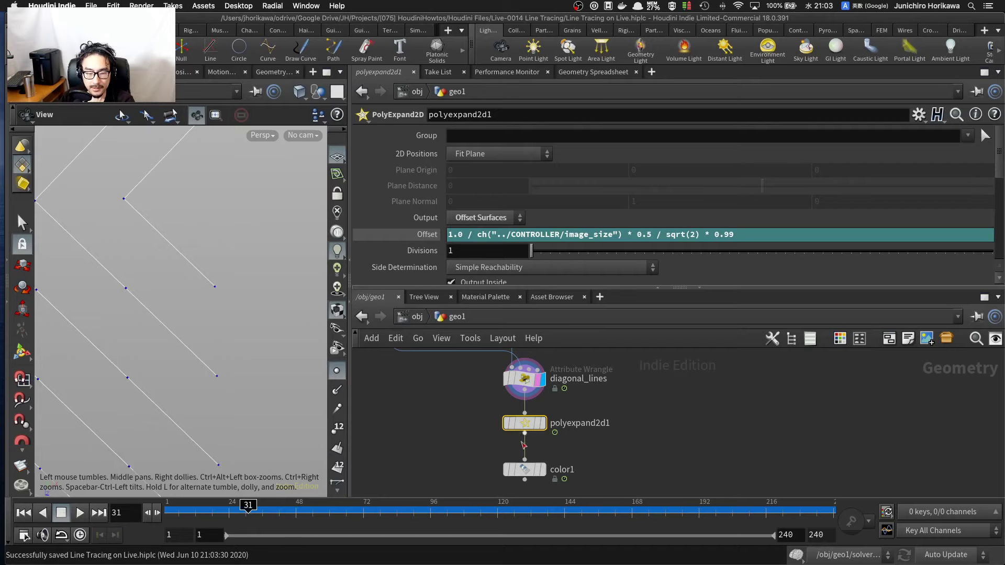
{"action": "left_click", "coordinate": [544, 424]}
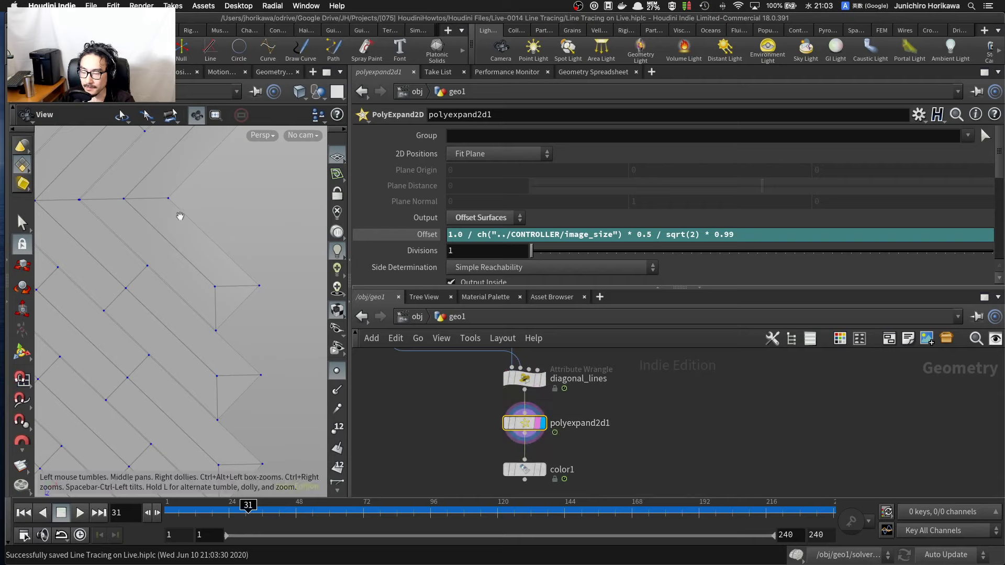
{"action": "mouse_move", "coordinate": [528, 424]}
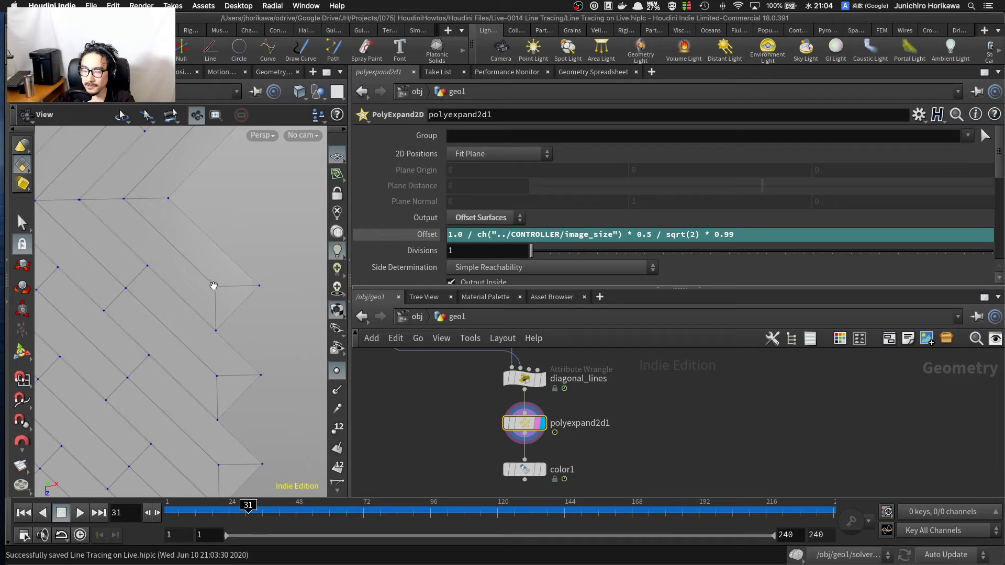
{"action": "left_click", "coordinate": [542, 379]}
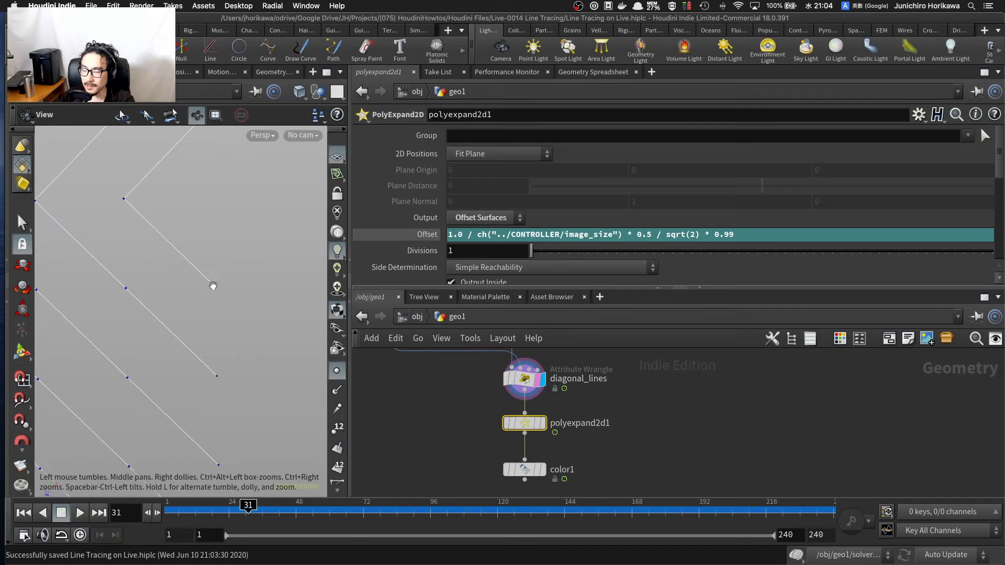
{"action": "left_click", "coordinate": [542, 423]}
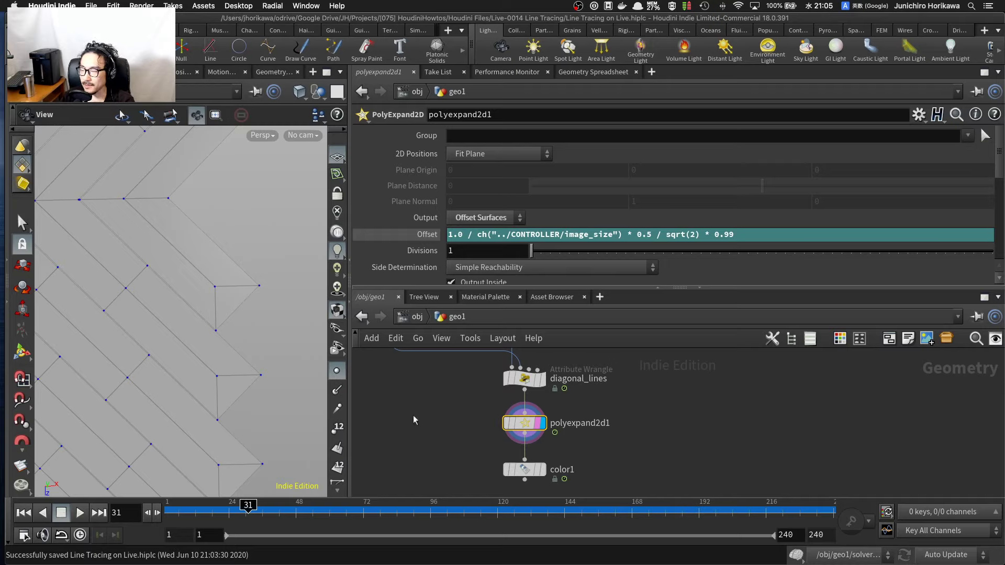
Step: Move polyexpand2d1 and color1 down together to make room for a node below diagonal_lines
{"action": "scroll", "coordinate": [413, 416], "scroll_direction": "down", "scroll_amount": 2}
{"action": "middle_click_drag", "start_coordinate": [413, 416], "coordinate": [453, 463]}
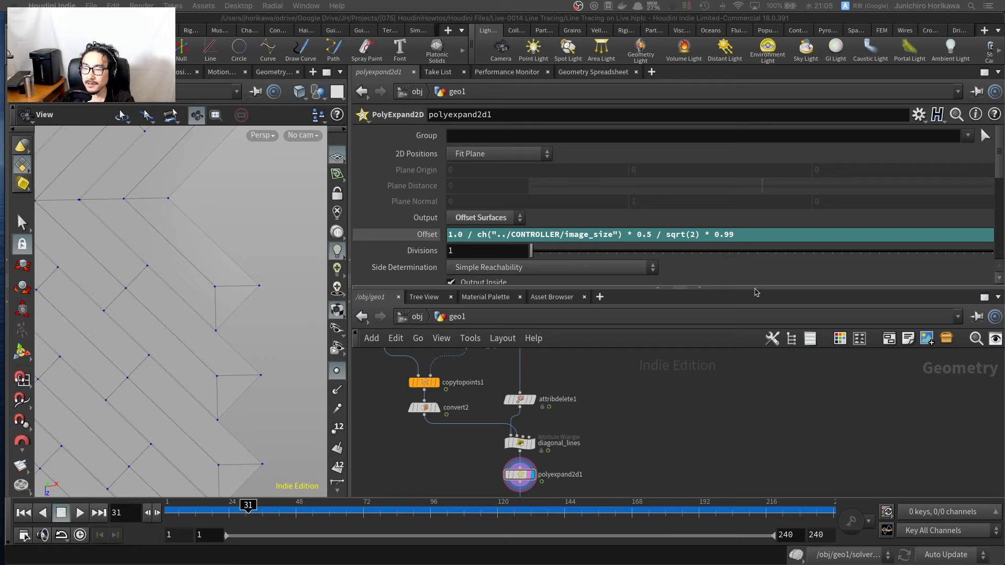
{"action": "scroll", "coordinate": [598, 393], "scroll_direction": "down", "scroll_amount": 5}
{"action": "scroll", "coordinate": [609, 416], "scroll_direction": "up", "scroll_amount": 7}
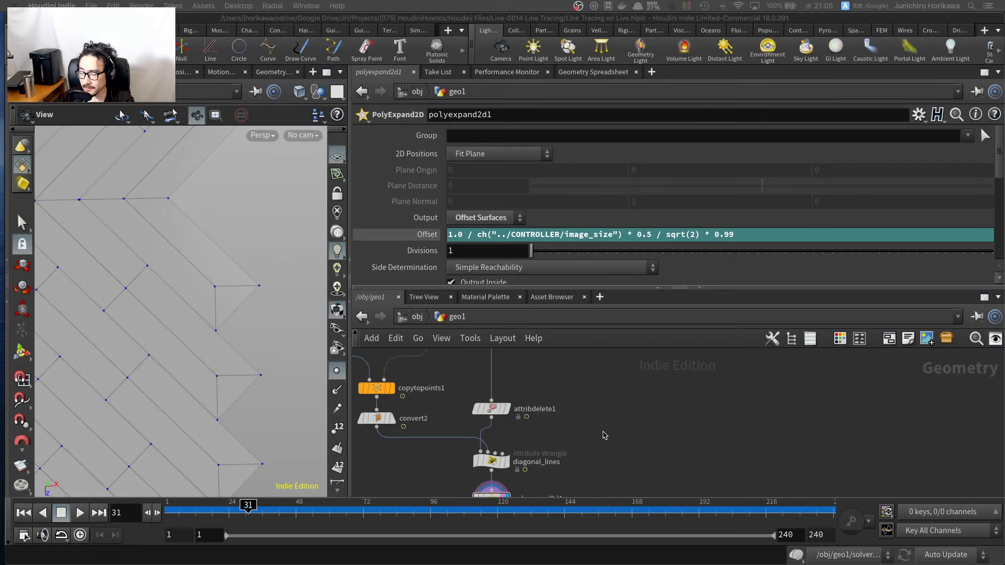
{"action": "left_click", "coordinate": [596, 477]}
{"action": "middle_click_drag", "start_coordinate": [596, 474], "coordinate": [606, 404]}
{"action": "middle_click_drag", "start_coordinate": [540, 470], "coordinate": [543, 427]}
{"action": "left_click_drag", "start_coordinate": [557, 475], "coordinate": [509, 387]}
{"action": "left_click_drag", "start_coordinate": [509, 388], "coordinate": [510, 425]}
{"action": "middle_click_drag", "start_coordinate": [530, 384], "coordinate": [542, 425]}
{"action": "scroll", "coordinate": [542, 425], "scroll_direction": "up", "scroll_amount": 2}
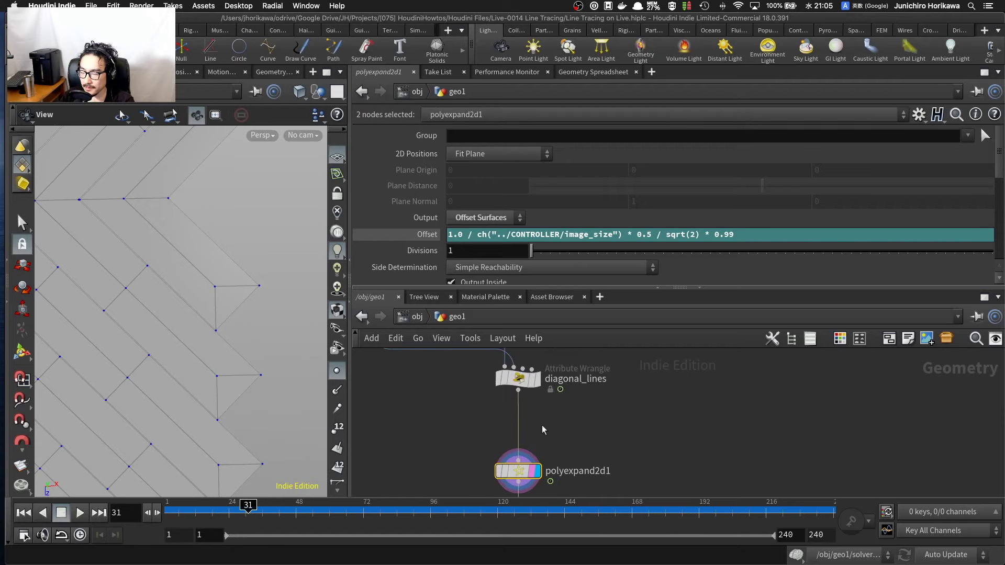
Step: Insert a Point Wrangle between diagonal_lines and polyexpand2d1 and name it id
{"action": "left_click", "coordinate": [543, 427]}
{"action": "key", "text": "Tab"}
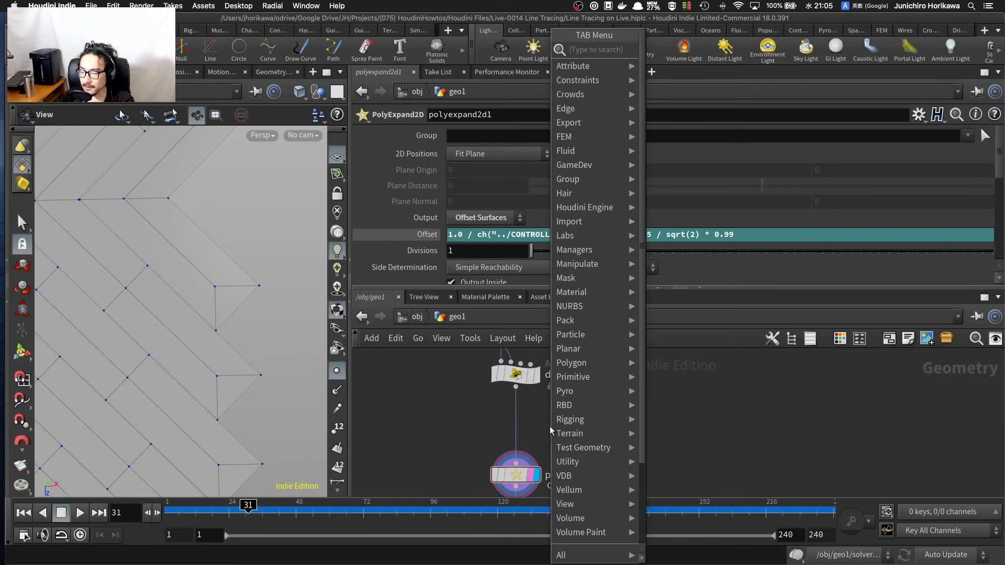
{"action": "type", "text": "pointwran"}
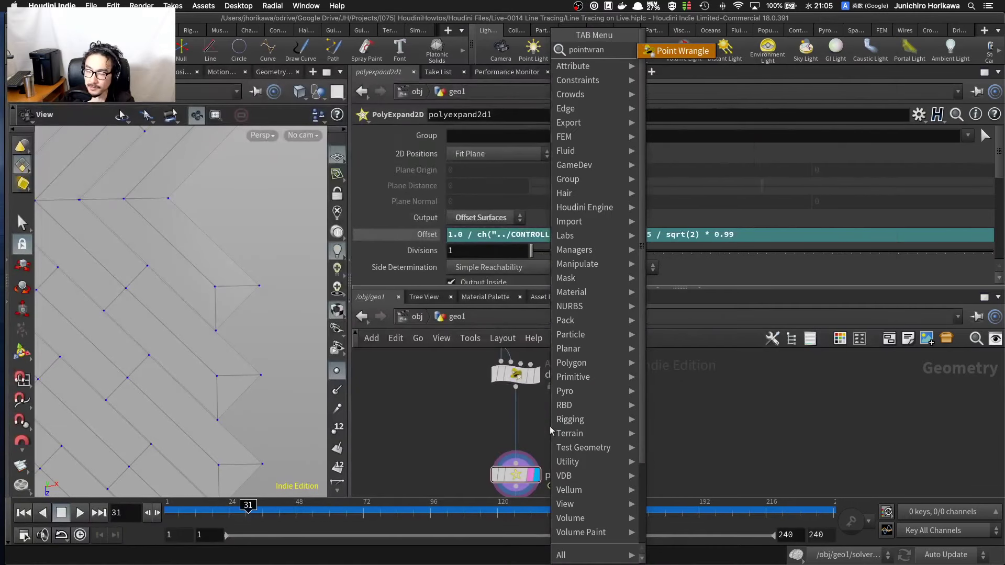
{"action": "key", "text": "Return"}
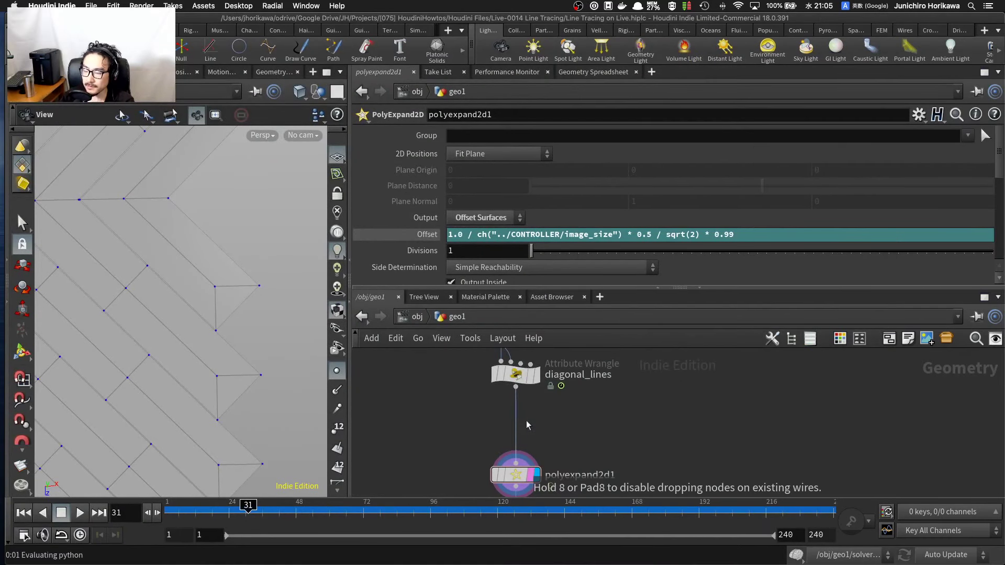
{"action": "left_click", "coordinate": [527, 420]}
{"action": "double_click", "coordinate": [555, 427]}
{"action": "type", "text": "id"}
{"action": "key", "text": "Return"}
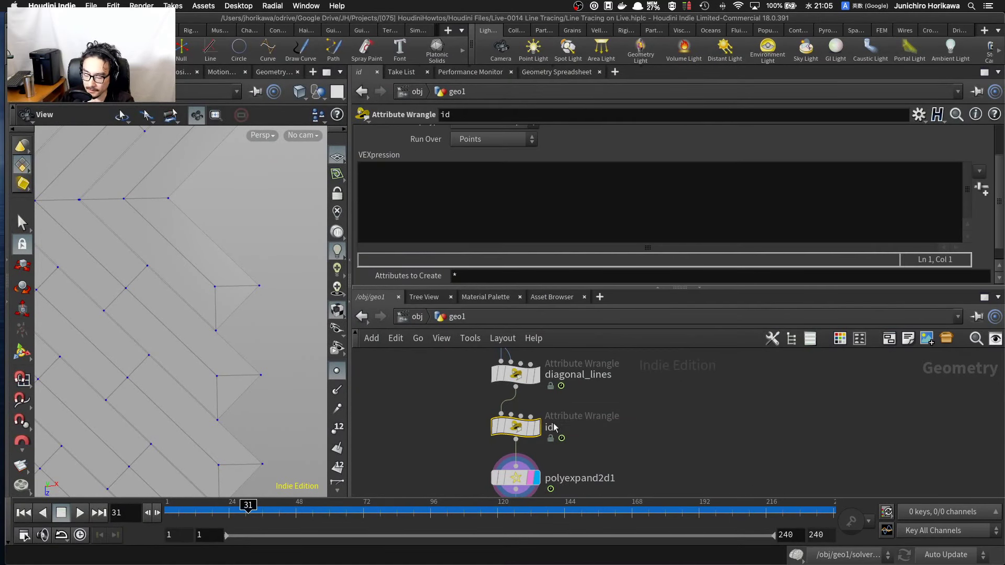
{"action": "left_click", "coordinate": [535, 427]}
{"action": "left_click", "coordinate": [463, 211]}
{"action": "type", "text": "@"}
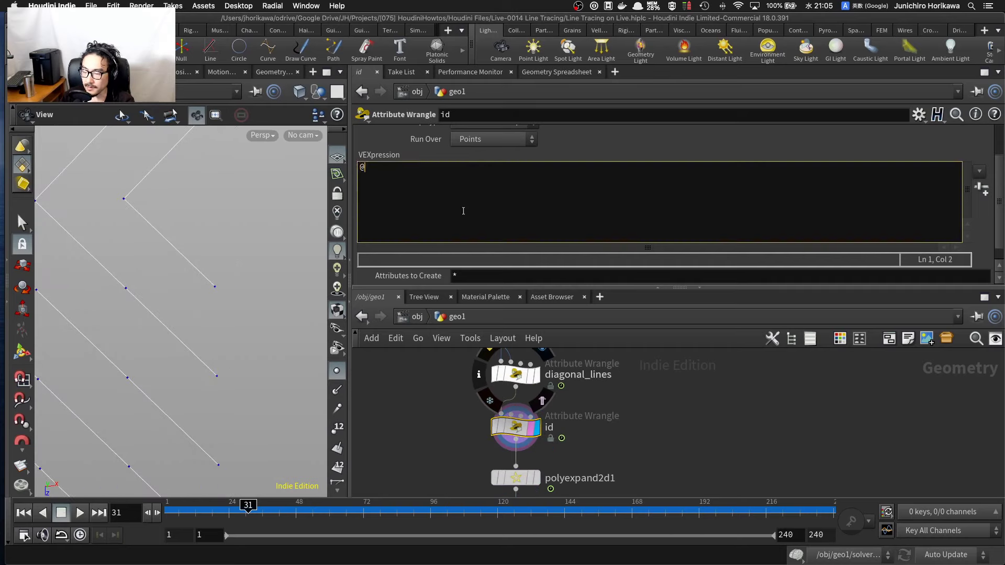
{"action": "type", "text": "id = "}
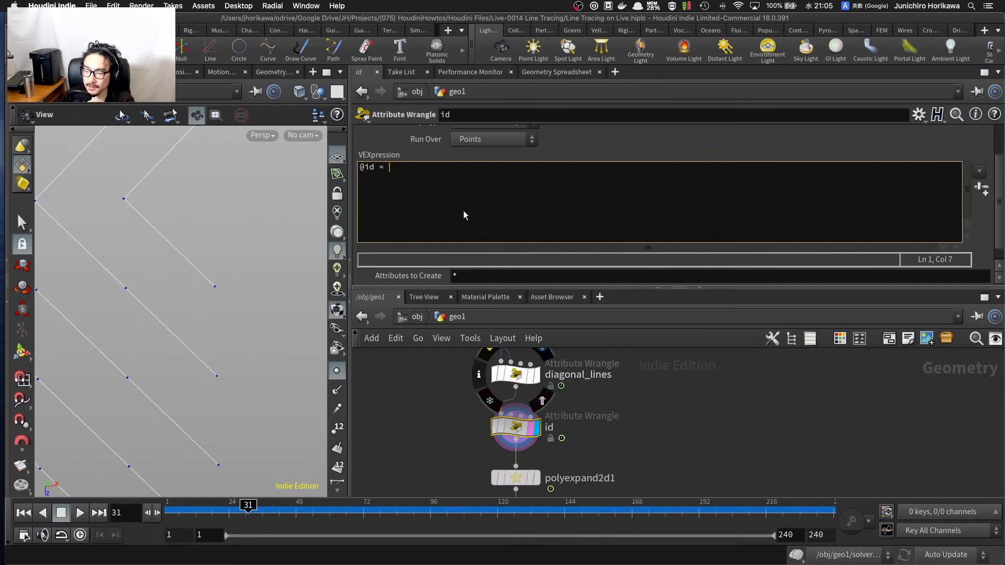
{"action": "type", "text": "@pt"}
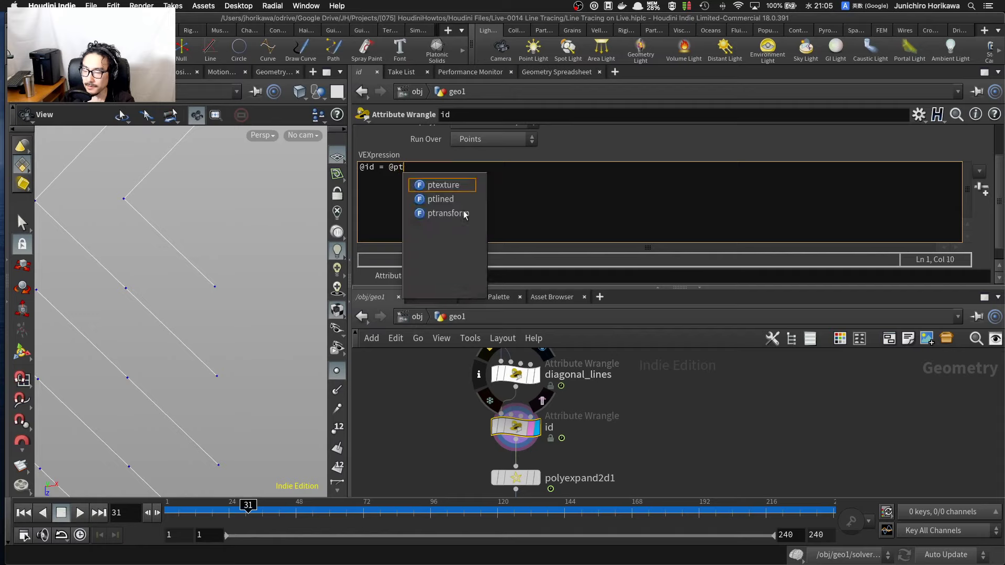
{"action": "type", "text": "num;"}
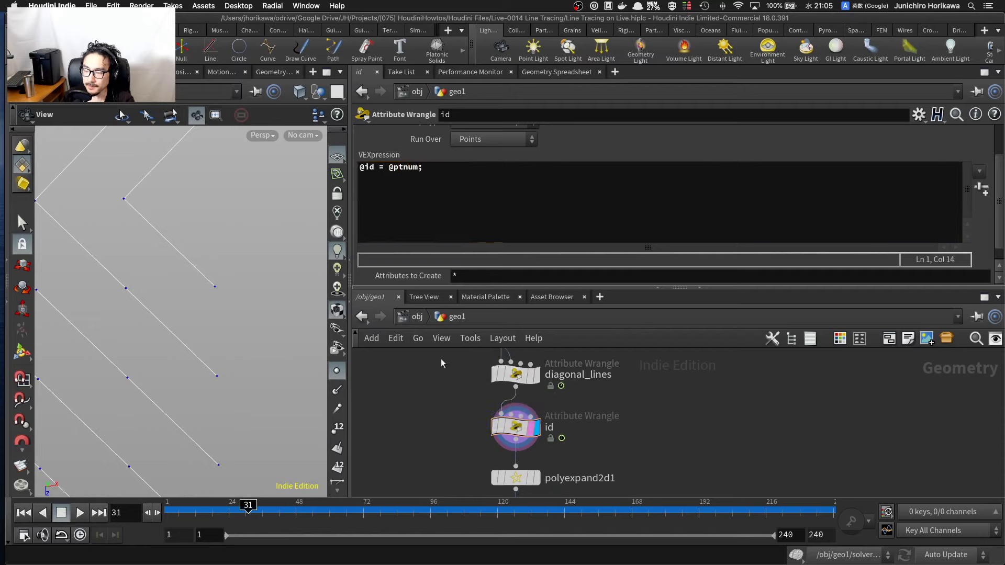
Step: Show point numbers in the viewport and examine the numbering of the diagonal lines' points up close and across the pattern
{"action": "left_click", "coordinate": [518, 428]}
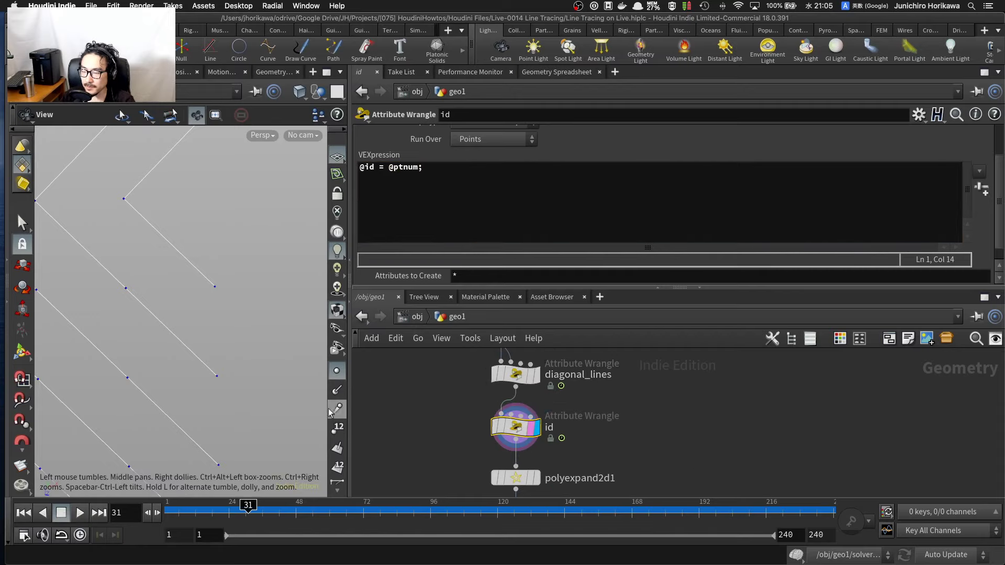
{"action": "left_click", "coordinate": [337, 428]}
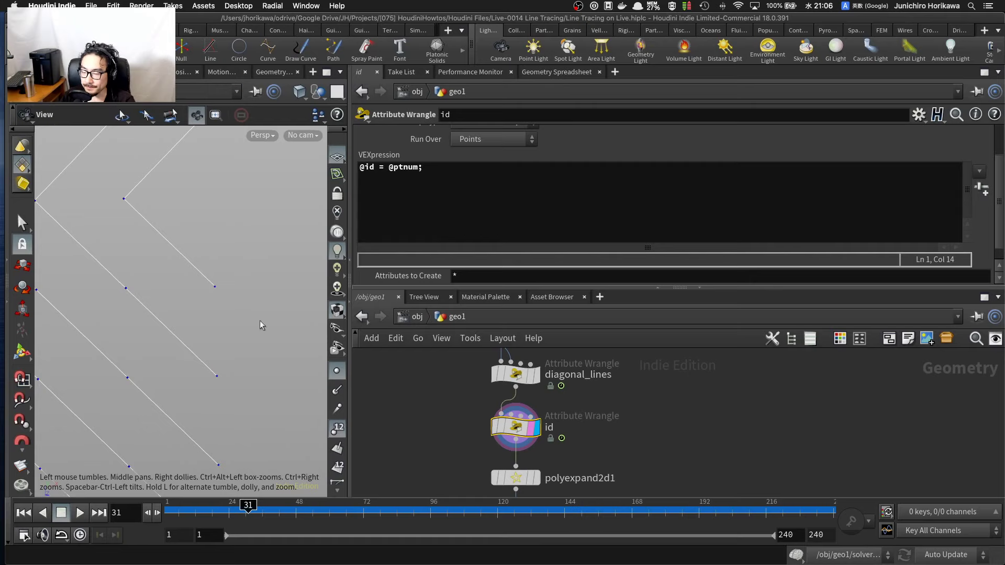
{"action": "scroll", "coordinate": [188, 258], "scroll_direction": "down", "scroll_amount": 10}
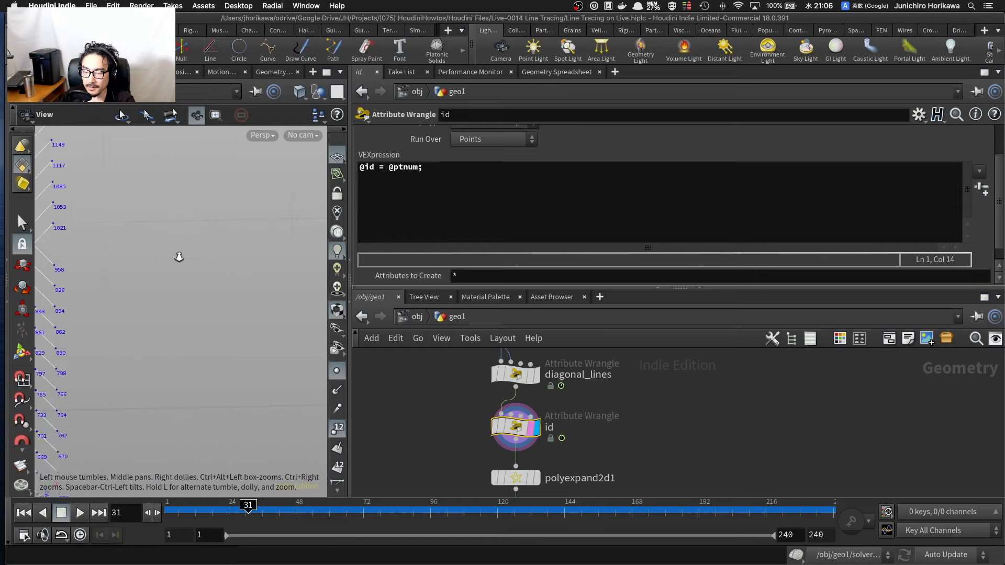
{"action": "middle_click_drag", "start_coordinate": [156, 261], "coordinate": [168, 261]}
{"action": "scroll", "coordinate": [218, 261], "scroll_direction": "up", "scroll_amount": 10}
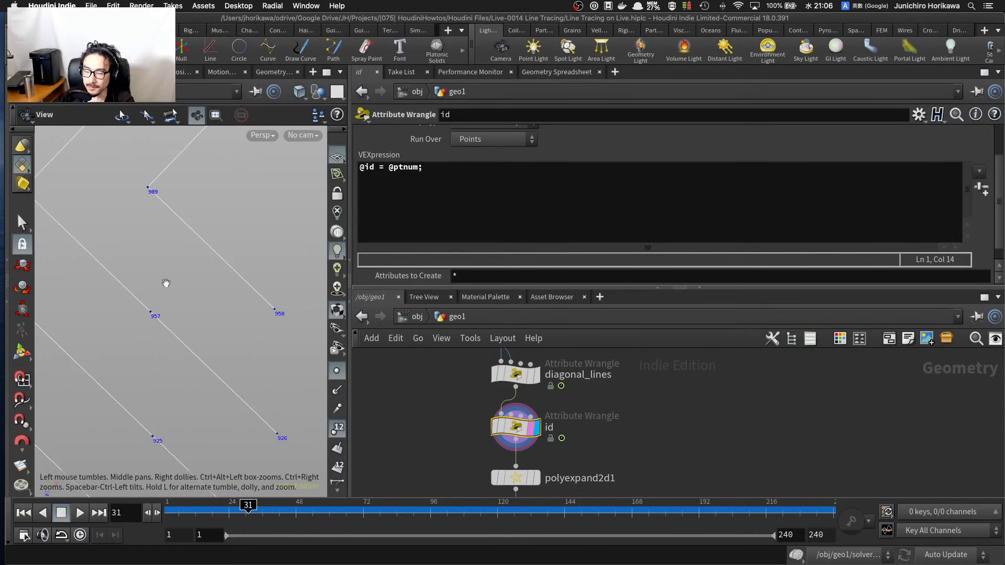
{"action": "scroll", "coordinate": [180, 306], "scroll_direction": "down", "scroll_amount": 5}
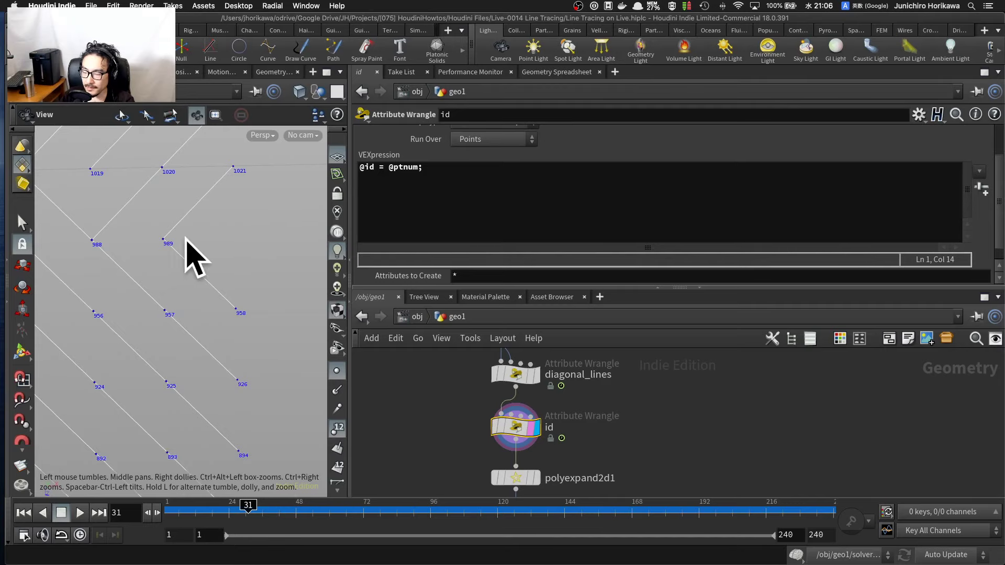
{"action": "scroll", "coordinate": [191, 258], "scroll_direction": "down", "scroll_amount": 6}
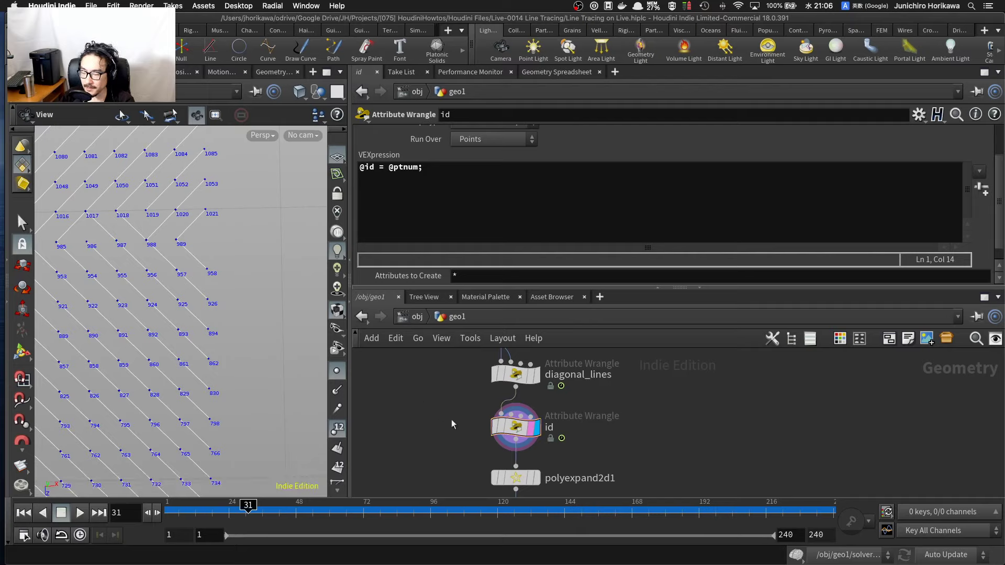
Step: Select polyexpand2d1, display its result and turn the viewport's point numbers off
{"action": "left_click", "coordinate": [537, 478]}
{"action": "left_click", "coordinate": [519, 478]}
{"action": "middle_click_drag", "start_coordinate": [568, 467], "coordinate": [568, 456]}
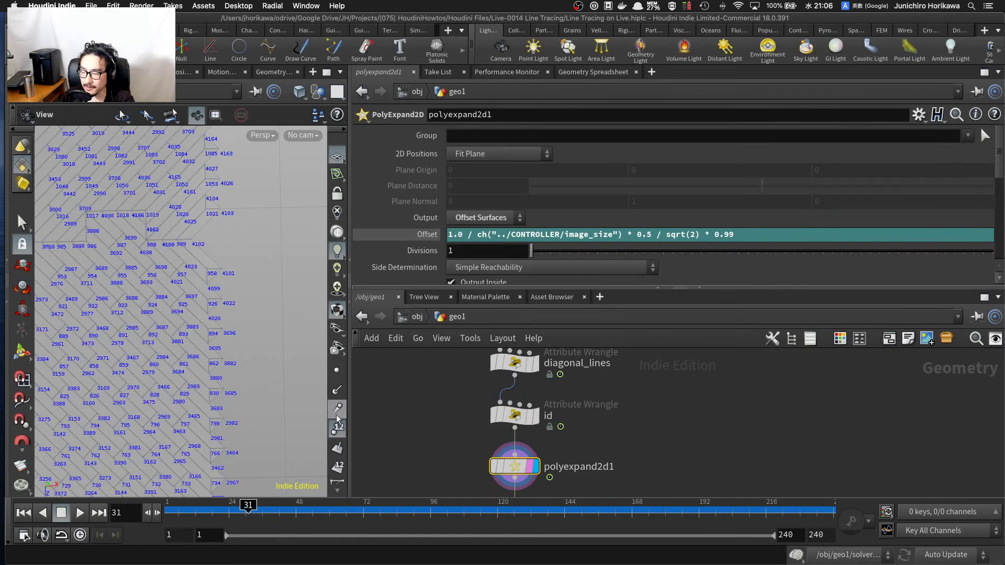
{"action": "left_click", "coordinate": [337, 428]}
Step: List the point attributes of polyexpand2d1 sorted by id and examine which points share an id, from the first to the last rows
{"action": "left_click", "coordinate": [598, 71]}
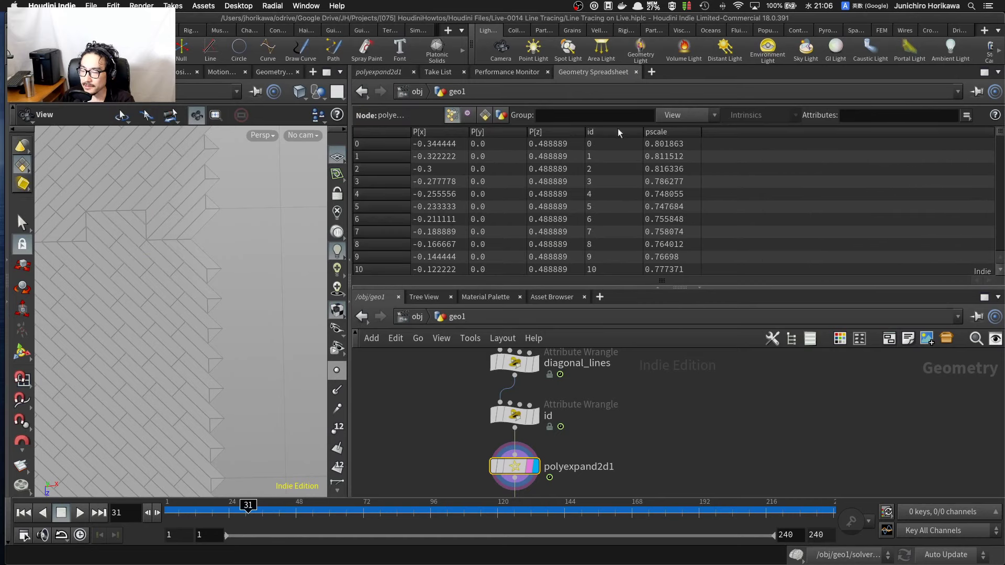
{"action": "left_click", "coordinate": [617, 129]}
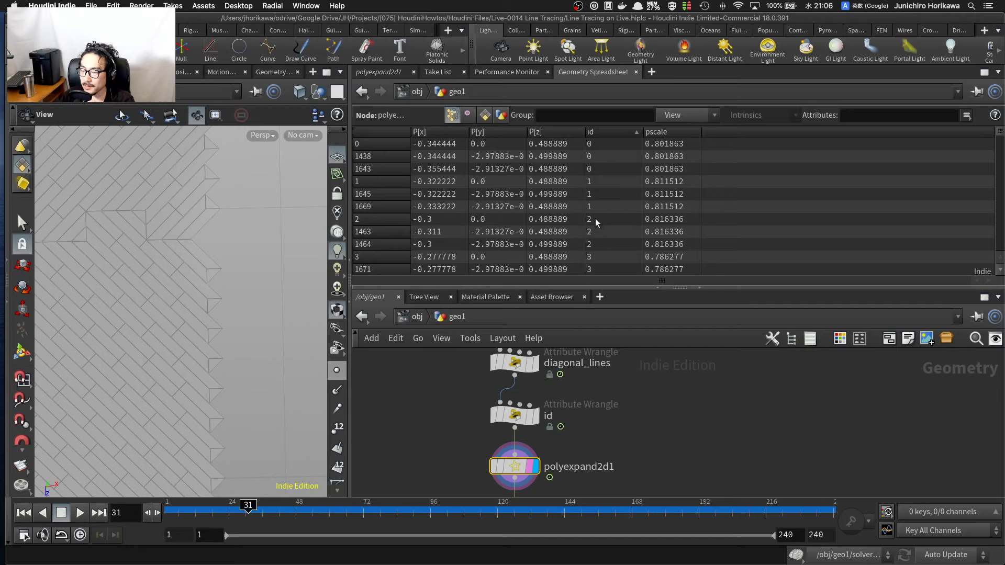
{"action": "scroll", "coordinate": [627, 224], "scroll_direction": "down", "scroll_amount": 8}
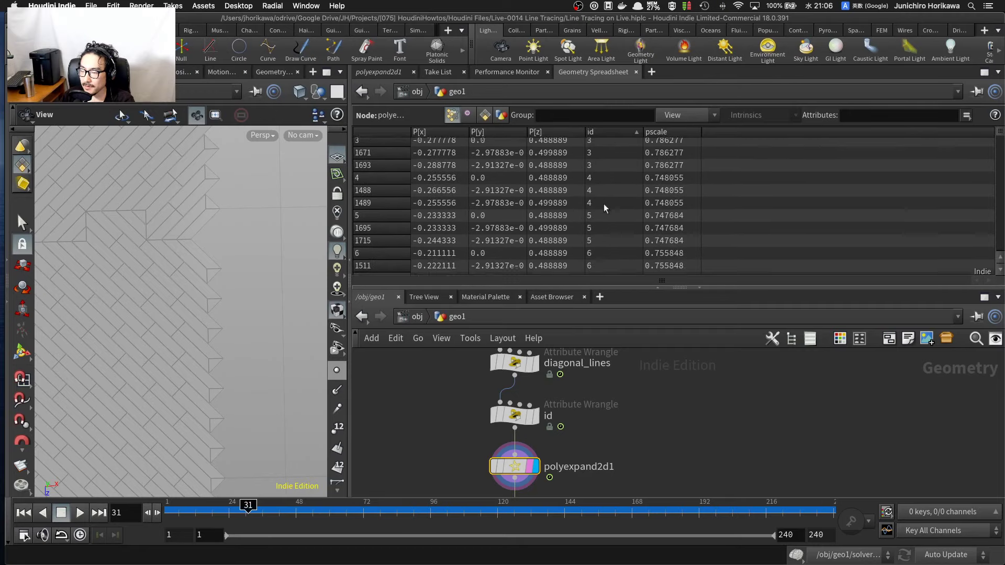
{"action": "scroll", "coordinate": [599, 202], "scroll_direction": "down", "scroll_amount": 20}
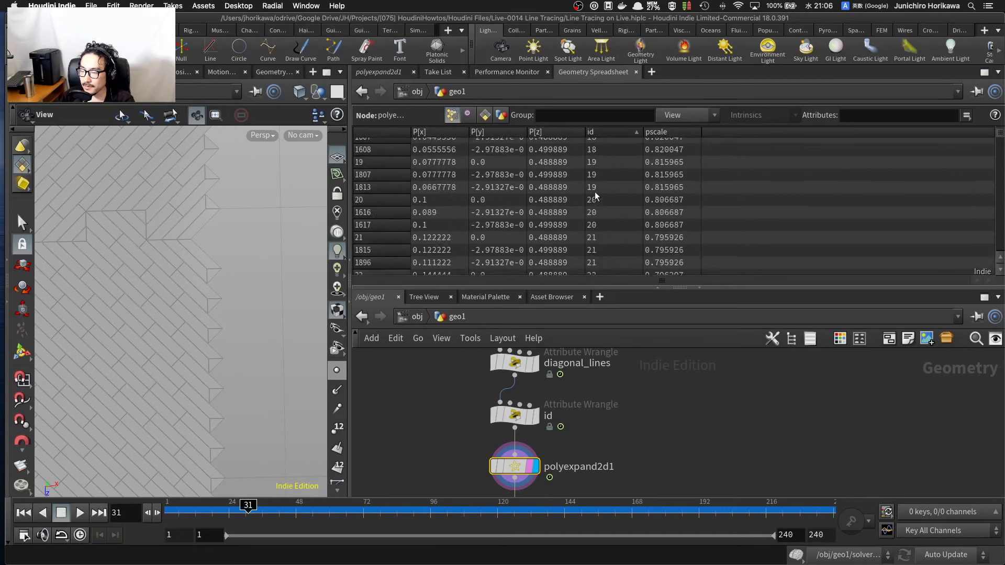
{"action": "scroll", "coordinate": [619, 190], "scroll_direction": "down", "scroll_amount": 3}
{"action": "left_click_drag", "start_coordinate": [999, 135], "coordinate": [999, 118]}
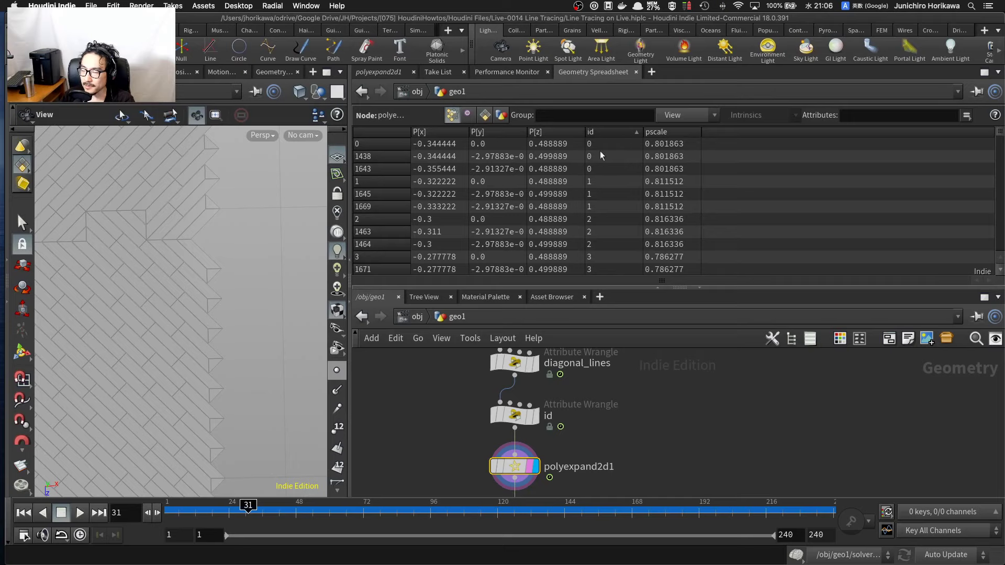
{"action": "scroll", "coordinate": [601, 253], "scroll_direction": "down", "scroll_amount": 15}
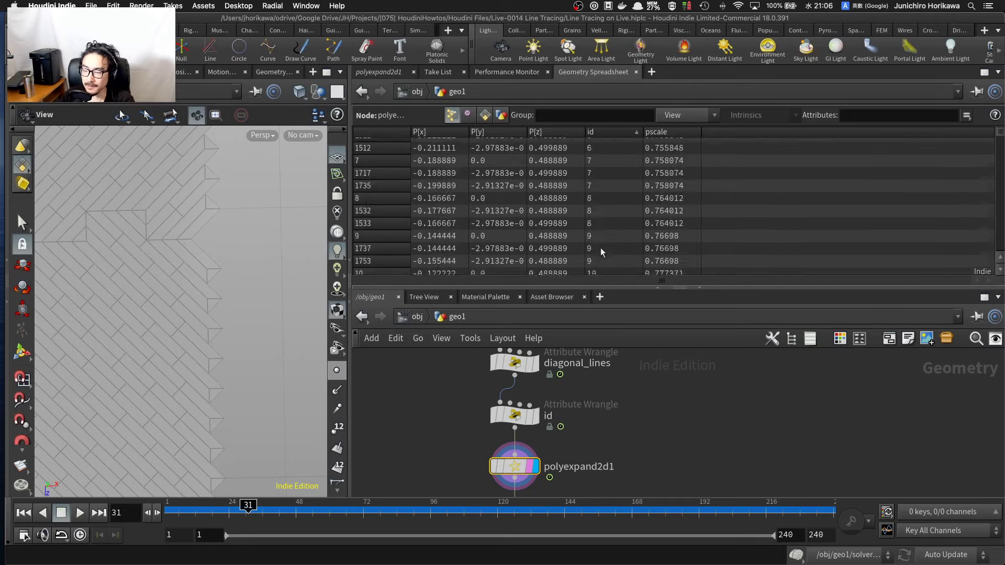
{"action": "scroll", "coordinate": [601, 253], "scroll_direction": "down", "scroll_amount": 3}
{"action": "left_click_drag", "start_coordinate": [1001, 135], "coordinate": [1002, 275]}
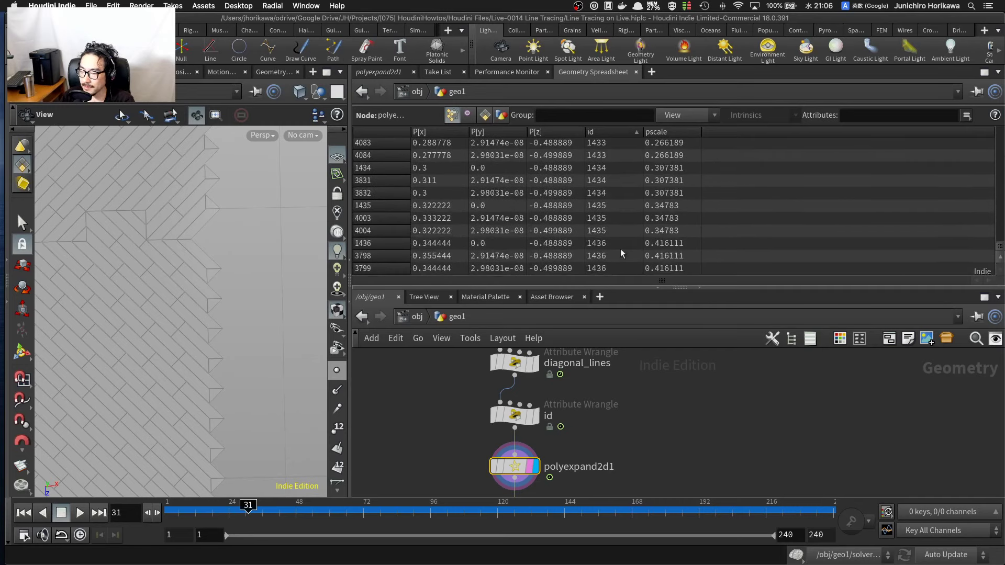
{"action": "scroll", "coordinate": [601, 408], "scroll_direction": "down", "scroll_amount": 5}
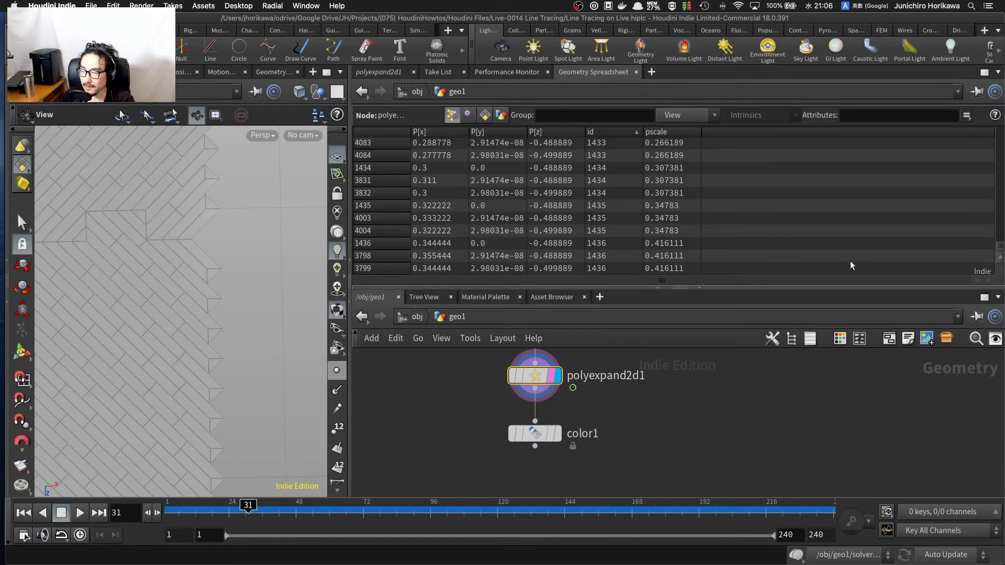
{"action": "left_click_drag", "start_coordinate": [1003, 245], "coordinate": [1002, 96]}
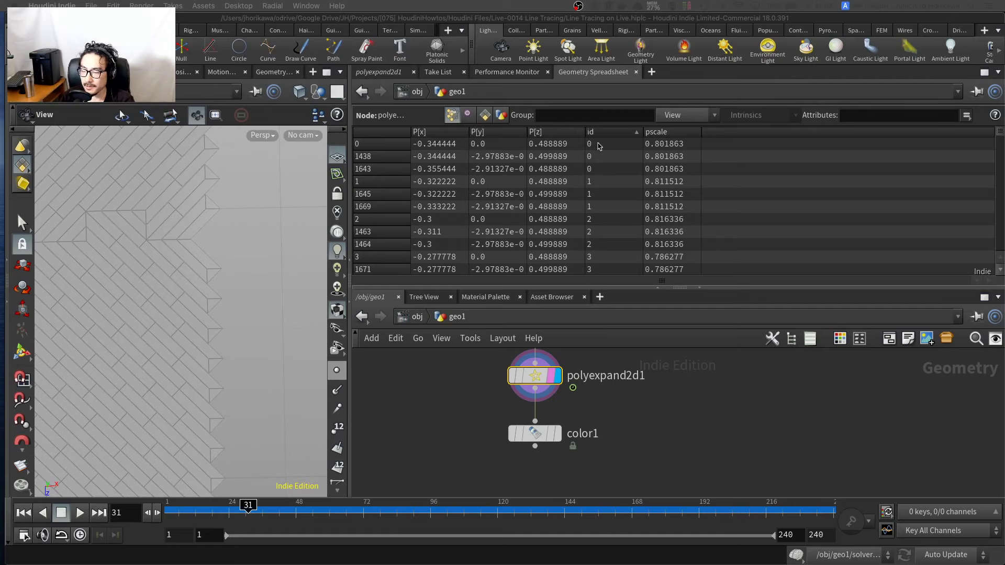
Step: Inspect the offset surfaces along the pattern's jagged edge and bring up the parameters of polyexpand2d1
{"action": "scroll", "coordinate": [238, 268], "scroll_direction": "up", "scroll_amount": 5}
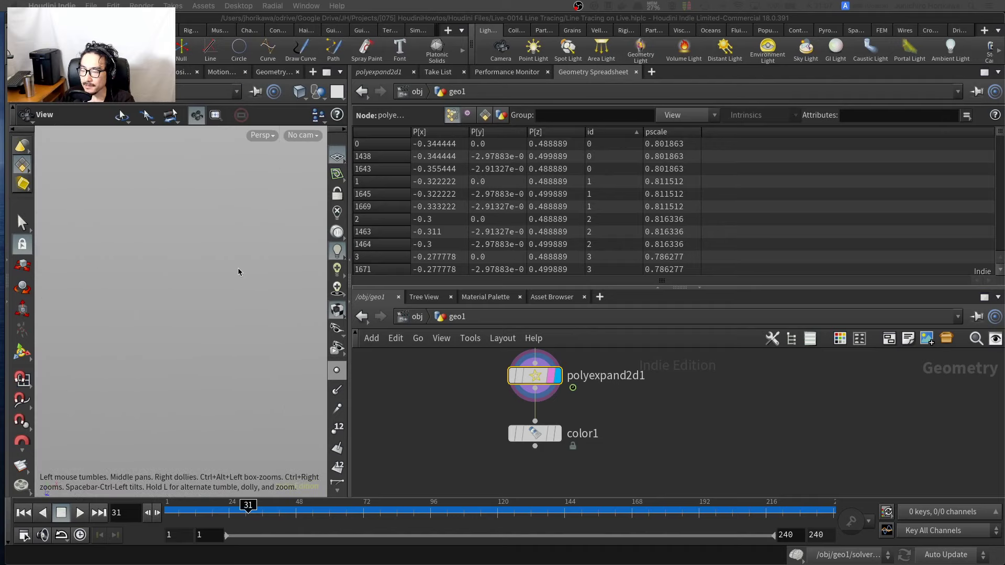
{"action": "scroll", "coordinate": [222, 275], "scroll_direction": "down", "scroll_amount": 5}
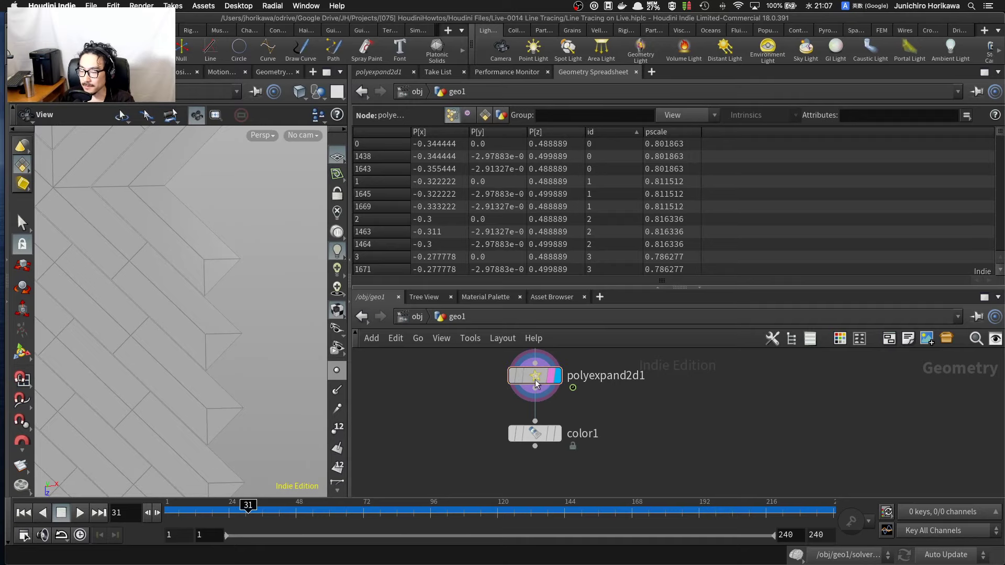
{"action": "left_click", "coordinate": [388, 74]}
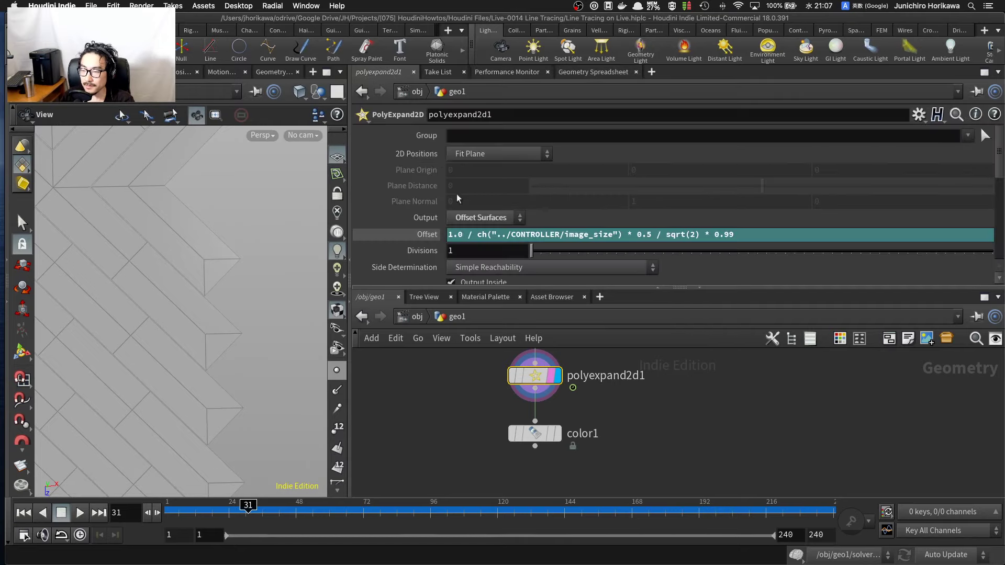
Step: Enable the Edge Distance Attribute of polyexpand2d1 with the name edgedist, enlarging the parameter area to reach it
{"action": "scroll", "coordinate": [456, 194], "scroll_direction": "down", "scroll_amount": 2}
{"action": "scroll", "coordinate": [456, 195], "scroll_direction": "down", "scroll_amount": 5}
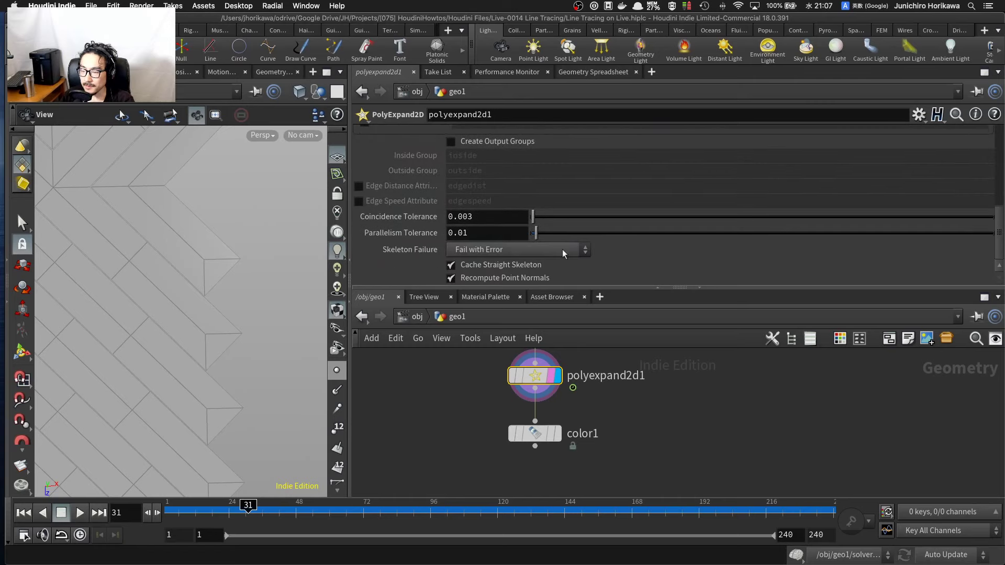
{"action": "left_click_drag", "start_coordinate": [595, 288], "coordinate": [596, 333]}
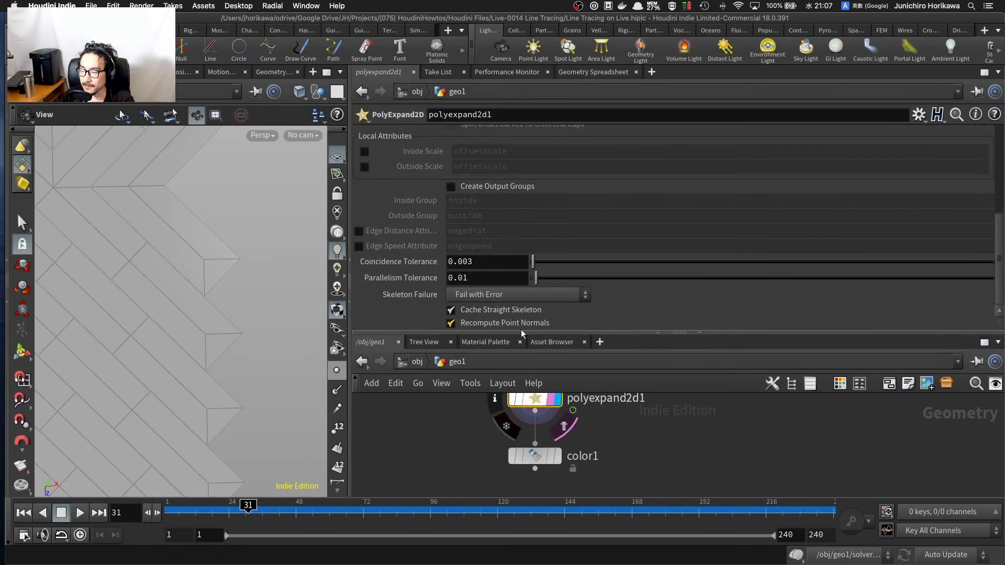
{"action": "left_click", "coordinate": [360, 231]}
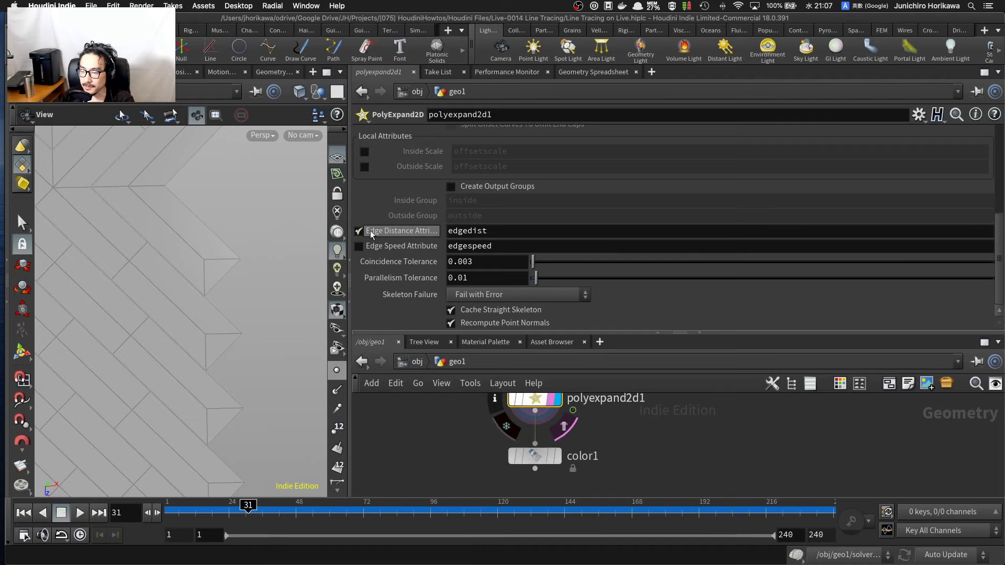
{"action": "left_click_drag", "start_coordinate": [489, 230], "coordinate": [444, 233]}
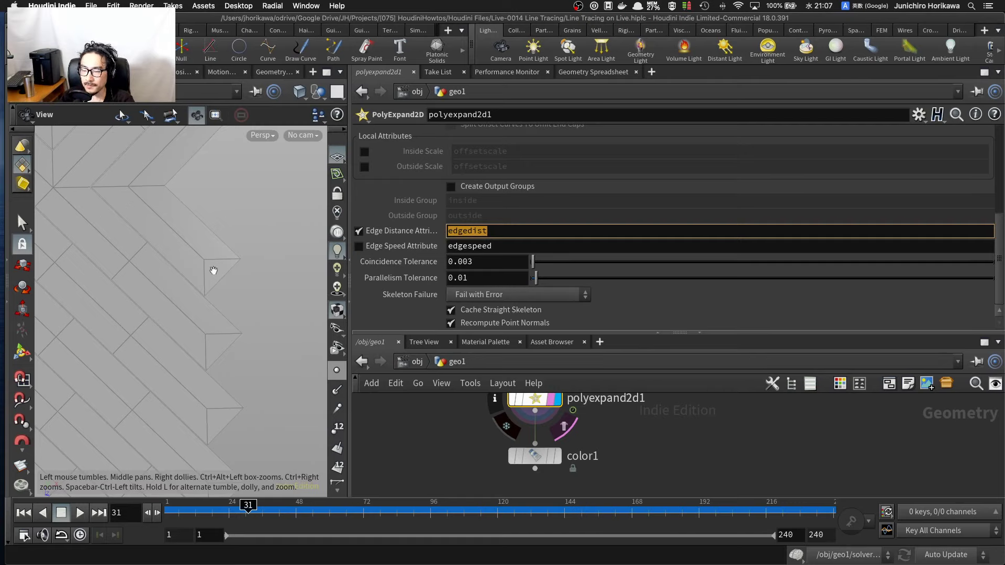
{"action": "left_click", "coordinate": [540, 404]}
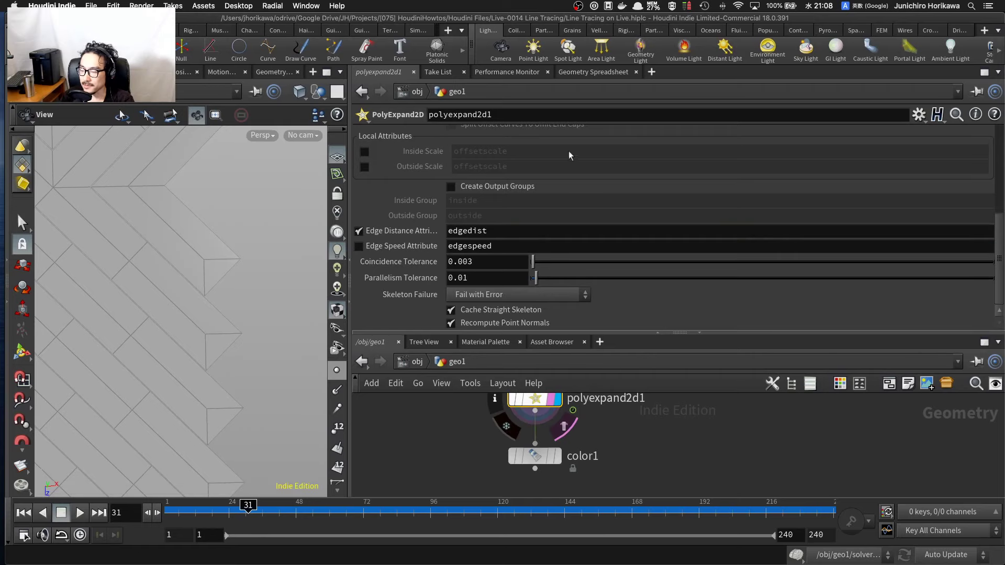
Step: List the vertex attributes of polyexpand2d1 and examine the edgedist values
{"action": "left_click", "coordinate": [603, 74]}
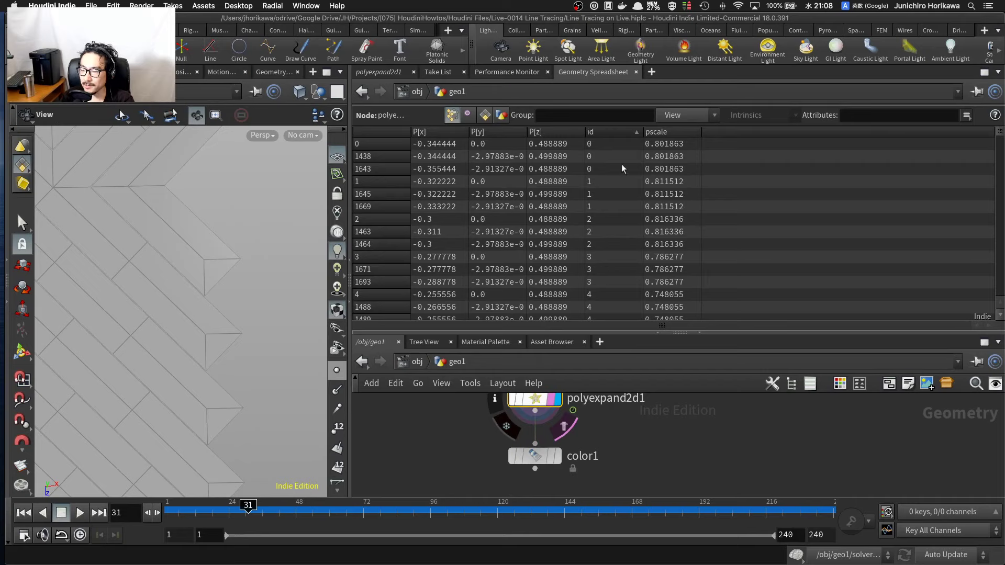
{"action": "left_click", "coordinate": [468, 114]}
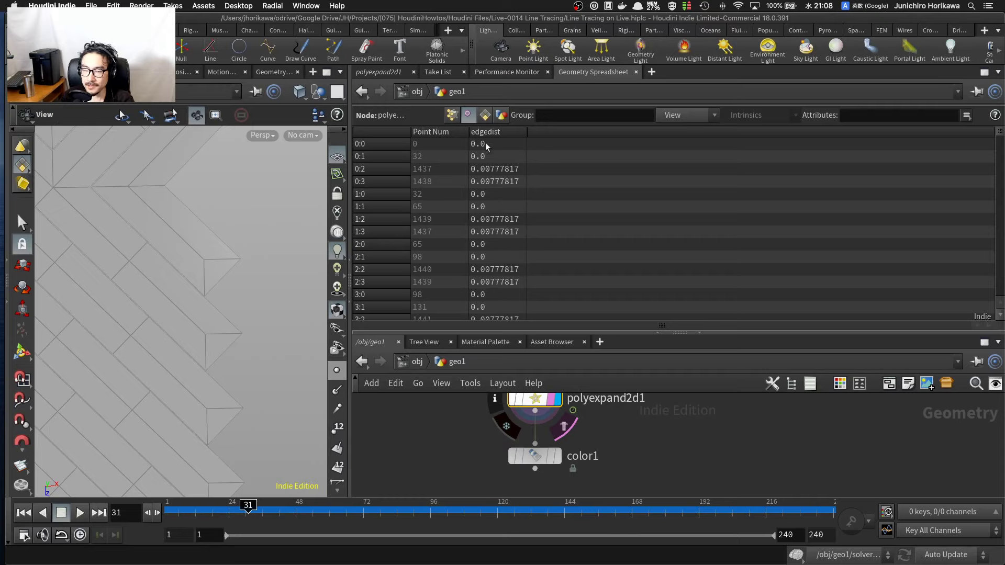
{"action": "scroll", "coordinate": [460, 414], "scroll_direction": "down", "scroll_amount": 1}
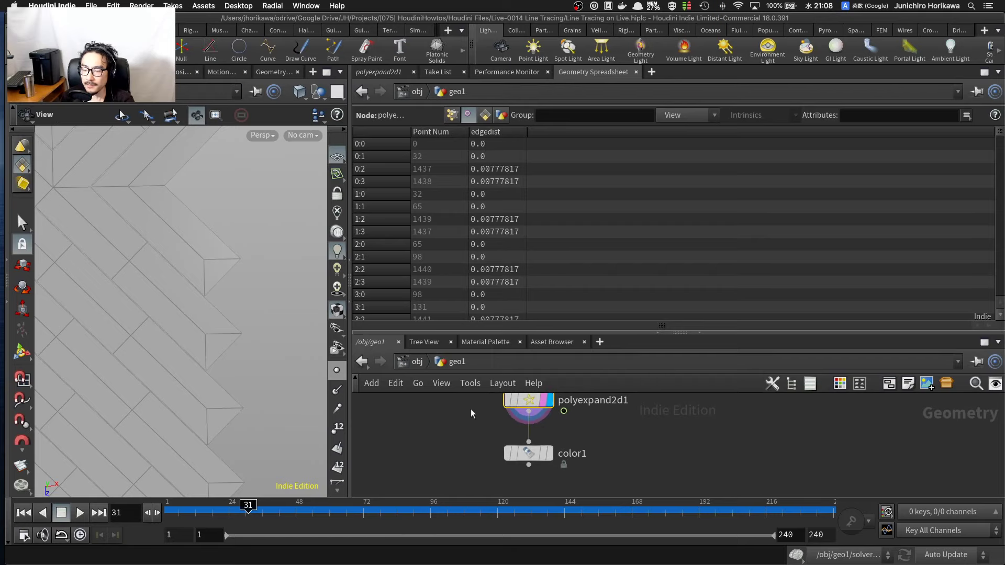
Step: Display the id wrangle's source lines for comparison, and return the display to polyexpand2d1
{"action": "middle_click_drag", "start_coordinate": [470, 410], "coordinate": [461, 474]}
{"action": "scroll", "coordinate": [524, 451], "scroll_direction": "up", "scroll_amount": 1}
{"action": "left_click", "coordinate": [539, 417]}
{"action": "left_click", "coordinate": [529, 414]}
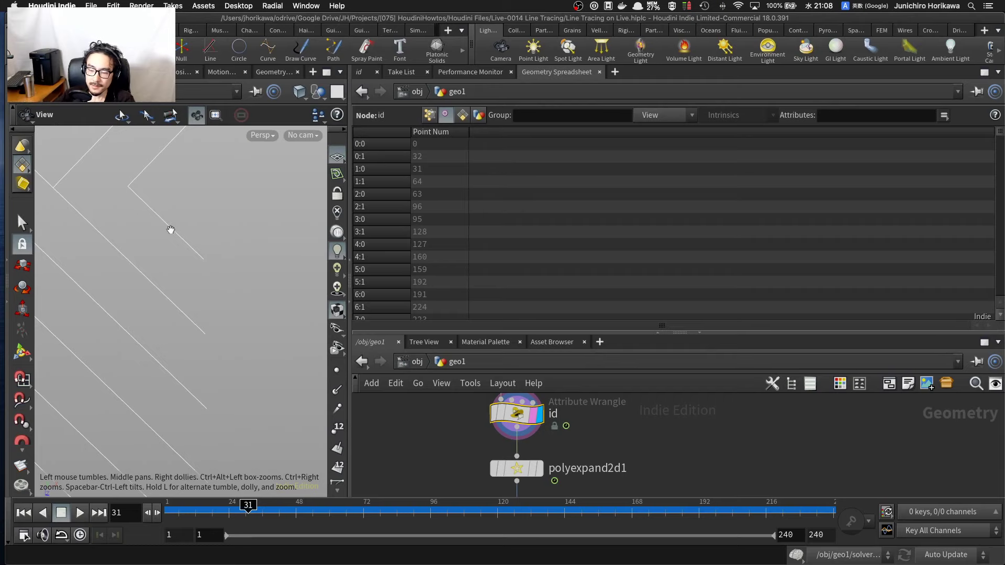
{"action": "left_click", "coordinate": [536, 469]}
{"action": "left_click", "coordinate": [530, 471]}
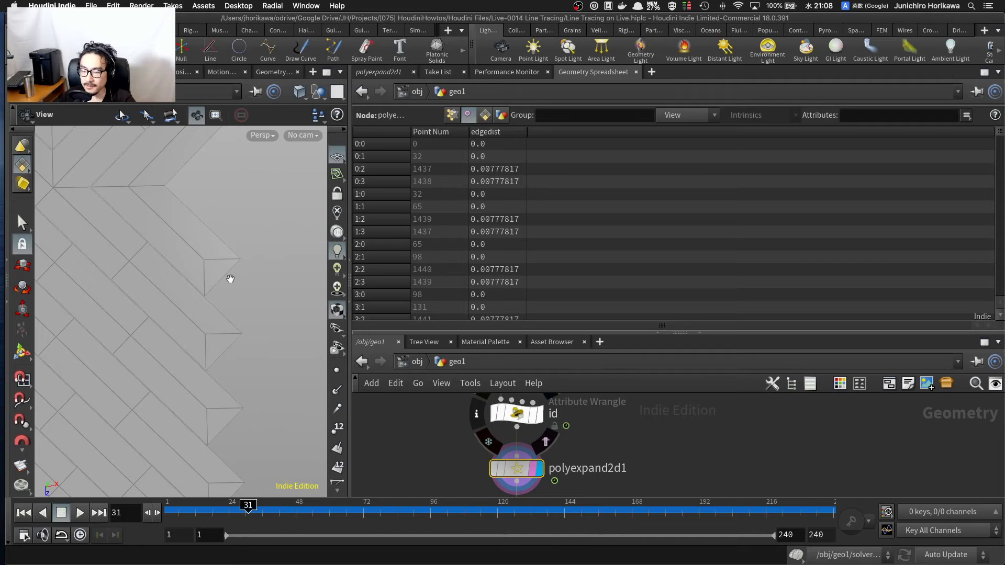
Step: List the point attributes of polyexpand2d1 sorted by id in ascending order
{"action": "left_click", "coordinate": [454, 115]}
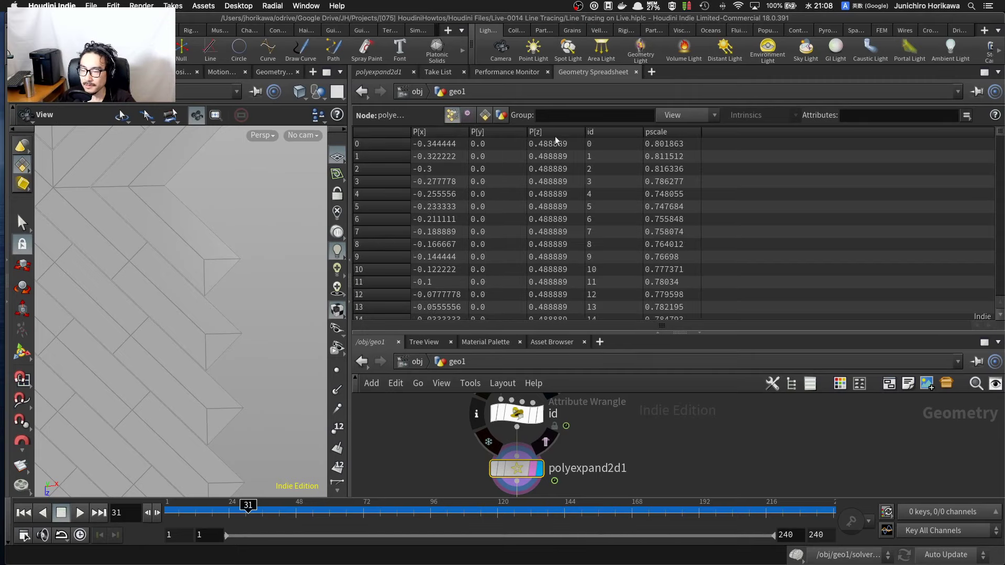
{"action": "left_click", "coordinate": [602, 133]}
{"action": "left_click", "coordinate": [601, 134]}
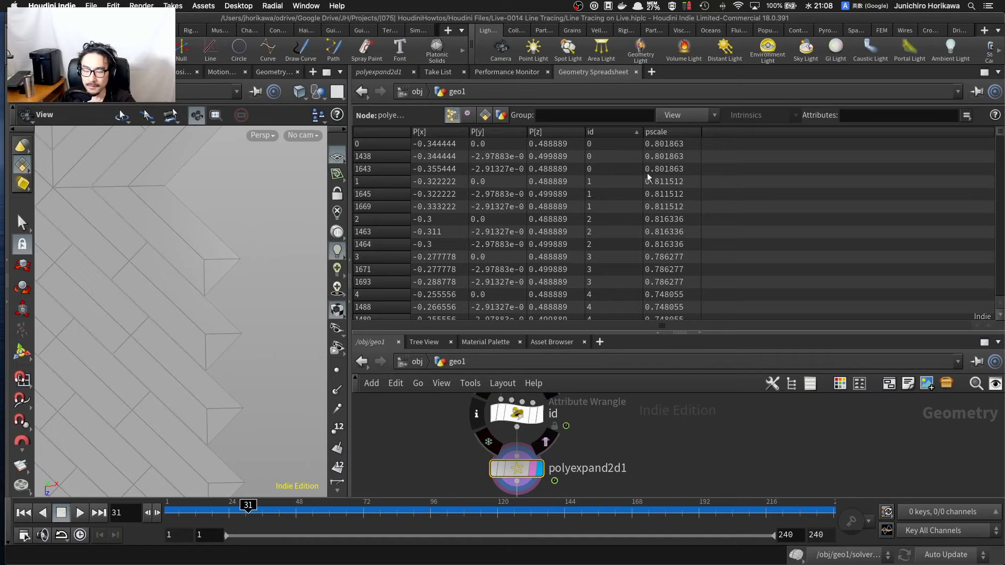
Step: Enlarge the network area and move color1 further below polyexpand2d1 to make room for a node between them
{"action": "left_click_drag", "start_coordinate": [640, 334], "coordinate": [637, 239]}
{"action": "scroll", "coordinate": [621, 391], "scroll_direction": "down", "scroll_amount": 4}
{"action": "middle_click_drag", "start_coordinate": [600, 437], "coordinate": [601, 402]}
{"action": "scroll", "coordinate": [564, 430], "scroll_direction": "up", "scroll_amount": 4}
{"action": "left_click_drag", "start_coordinate": [552, 425], "coordinate": [552, 478]}
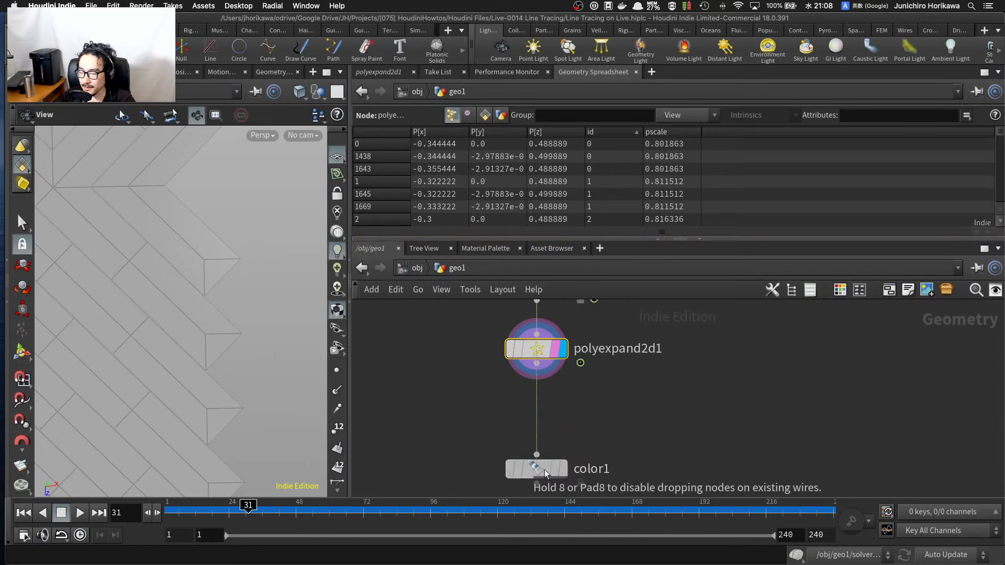
Step: Insert a Point Wrangle between polyexpand2d1 and color1 and display its result
{"action": "scroll", "coordinate": [554, 406], "scroll_direction": "up", "scroll_amount": 4}
{"action": "key", "text": "Tab"}
{"action": "type", "text": "pointwran"}
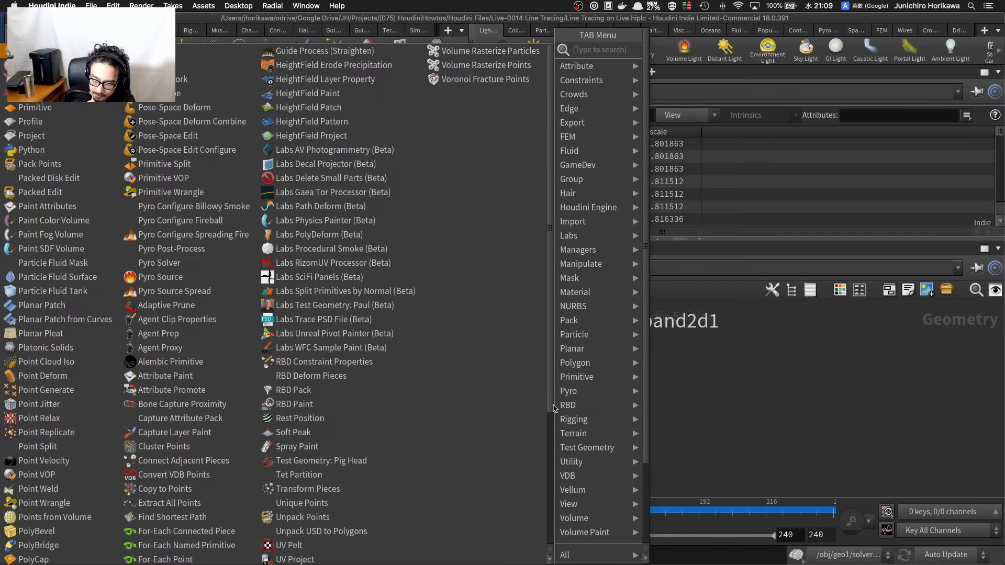
{"action": "key", "text": "Return"}
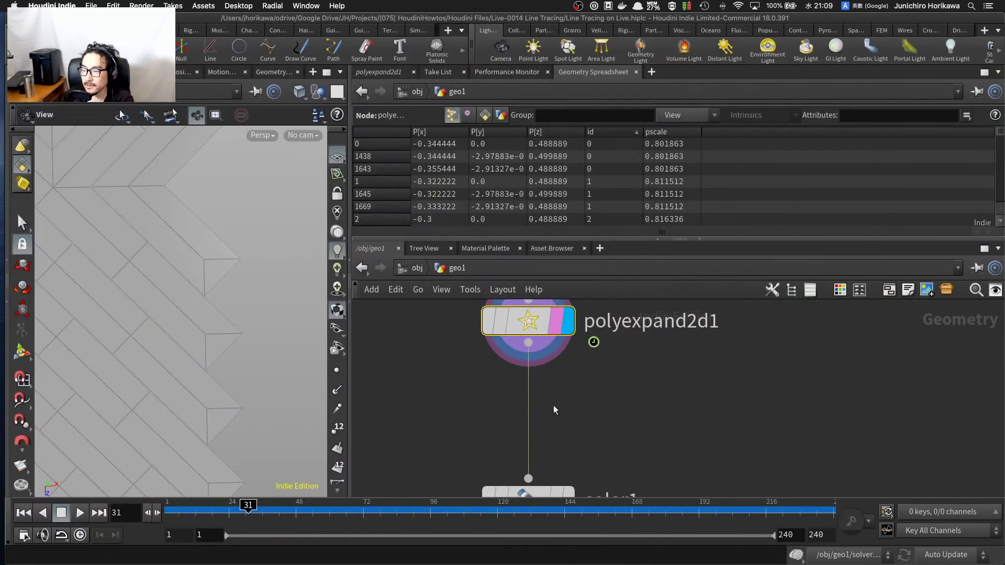
{"action": "left_click", "coordinate": [522, 404]}
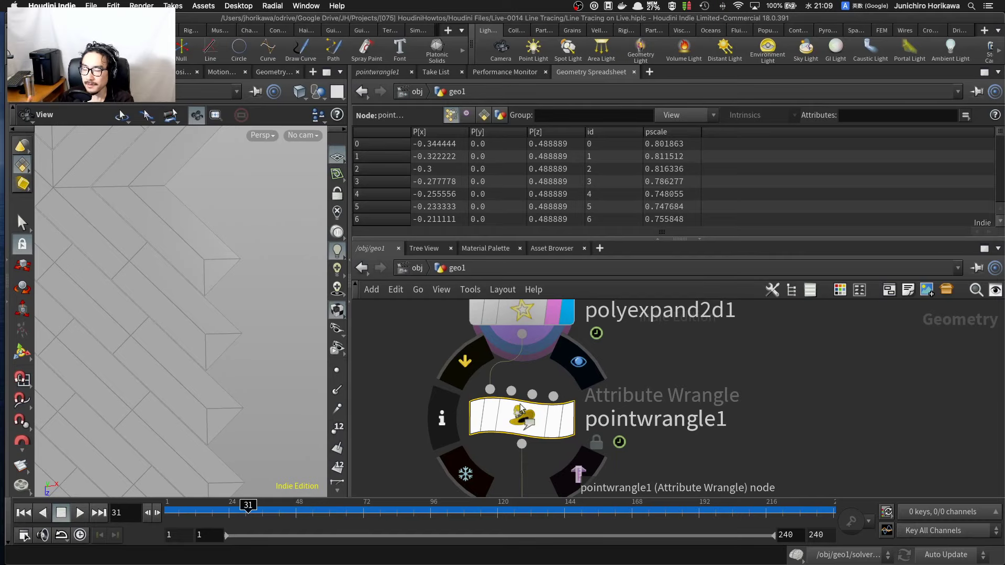
{"action": "left_click", "coordinate": [579, 363]}
Step: Rename the new point wrangle as strip_scale
{"action": "double_click", "coordinate": [633, 414]}
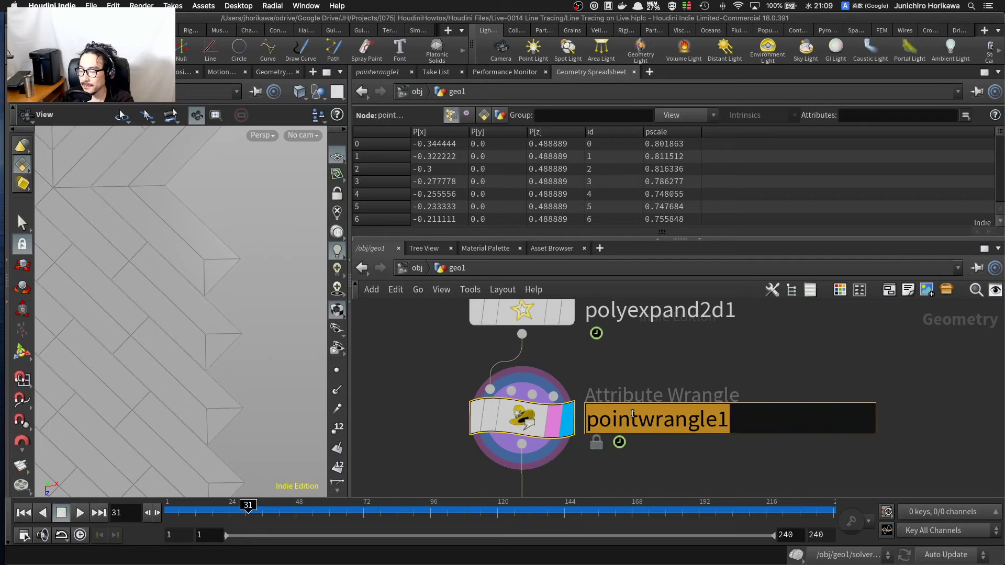
{"action": "type", "text": "scael"}
{"action": "key", "text": "BackSpace"}
{"action": "key", "text": "BackSpace"}
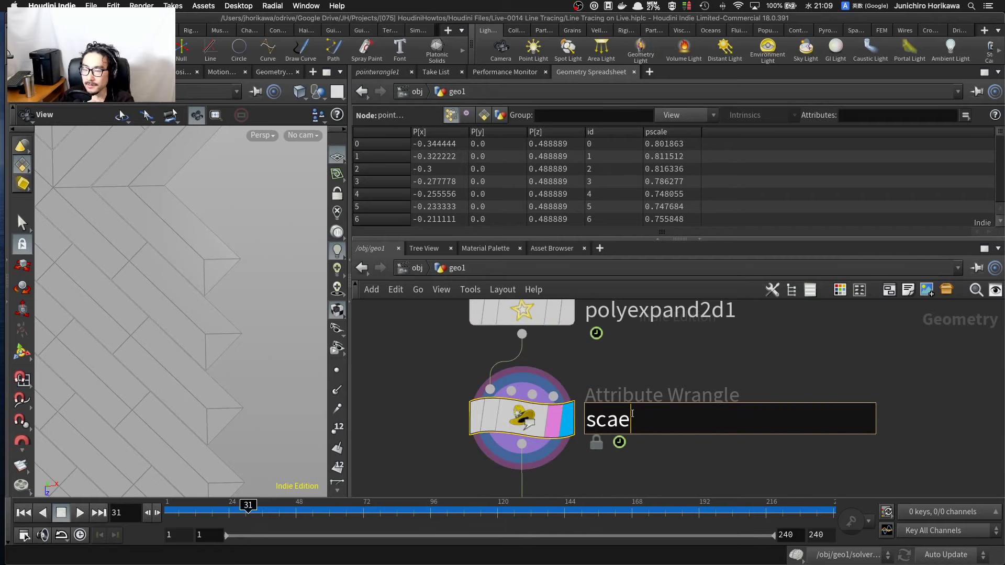
{"action": "type", "text": "le"}
{"action": "key", "text": "Return"}
{"action": "double_click", "coordinate": [621, 417]}
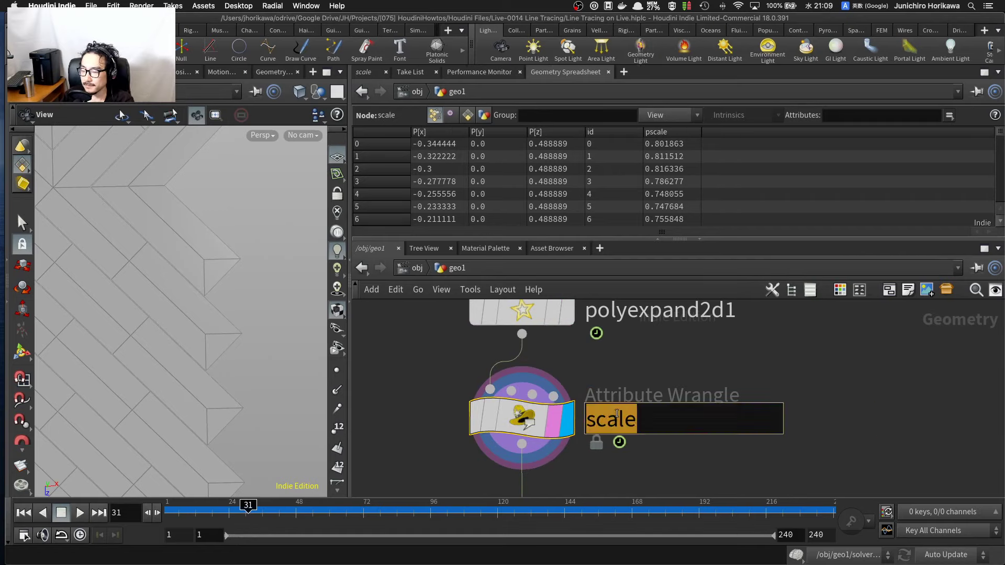
{"action": "type", "text": "strip_scale"}
{"action": "key", "text": "BackSpace"}
{"action": "key", "text": "BackSpace"}
{"action": "type", "text": "_scale"}
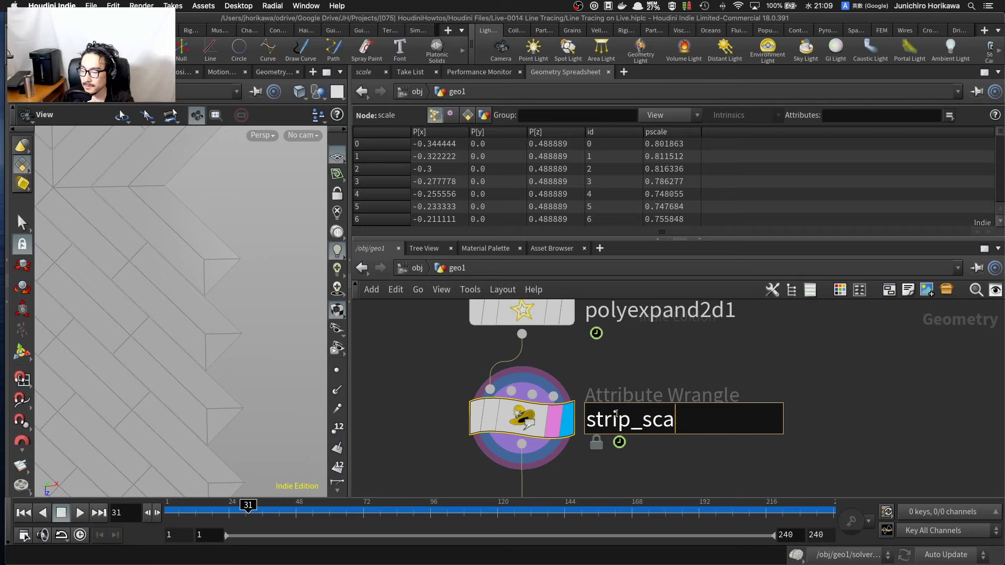
{"action": "key", "text": "Return"}
{"action": "scroll", "coordinate": [522, 417], "scroll_direction": "down", "scroll_amount": 1}
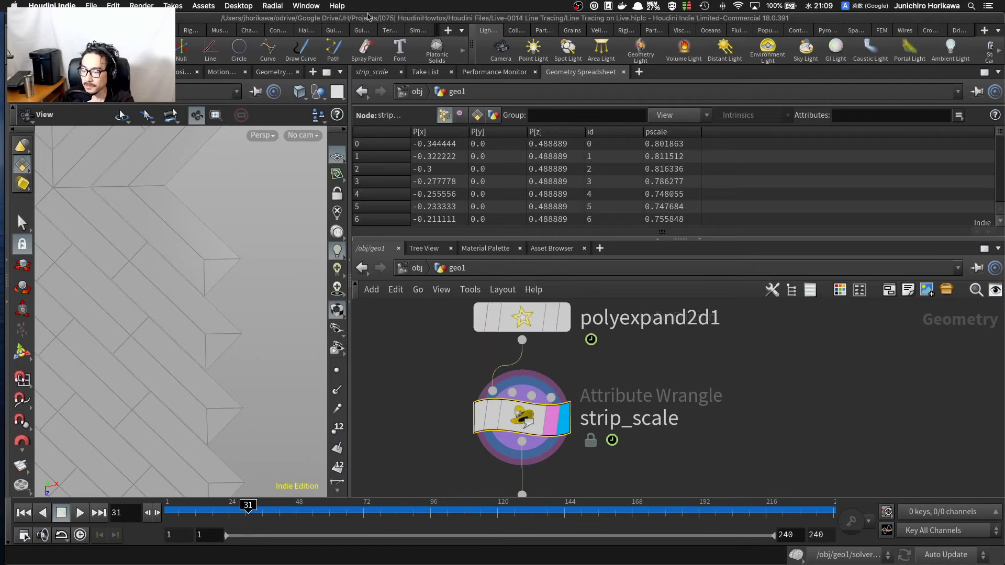
Step: Open the VEXpression of strip_scale in a separate, larger editor window ready for writing code
{"action": "left_click", "coordinate": [360, 73]}
{"action": "left_click", "coordinate": [404, 160]}
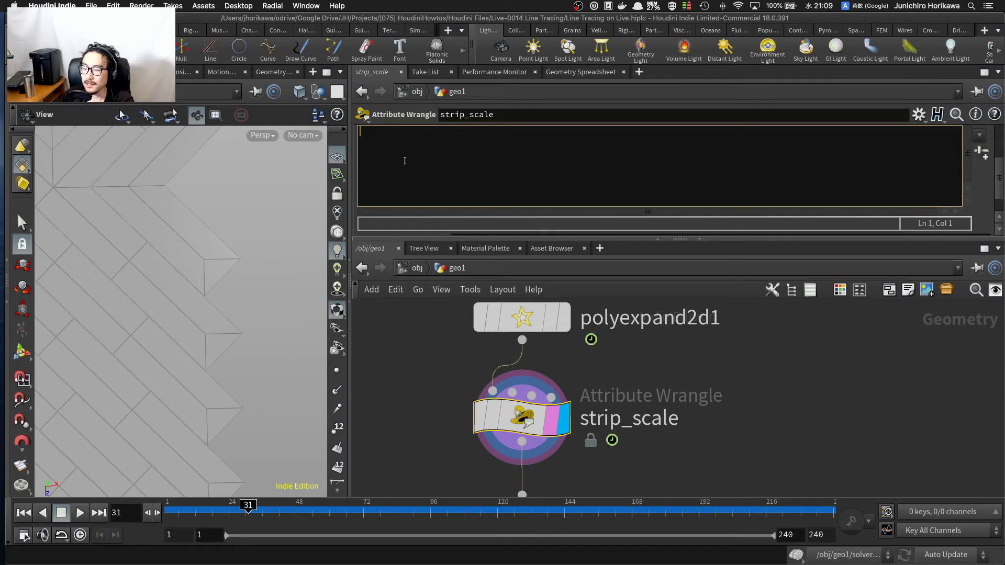
{"action": "key", "text": "alt+e"}
{"action": "left_click_drag", "start_coordinate": [640, 161], "coordinate": [514, 120]}
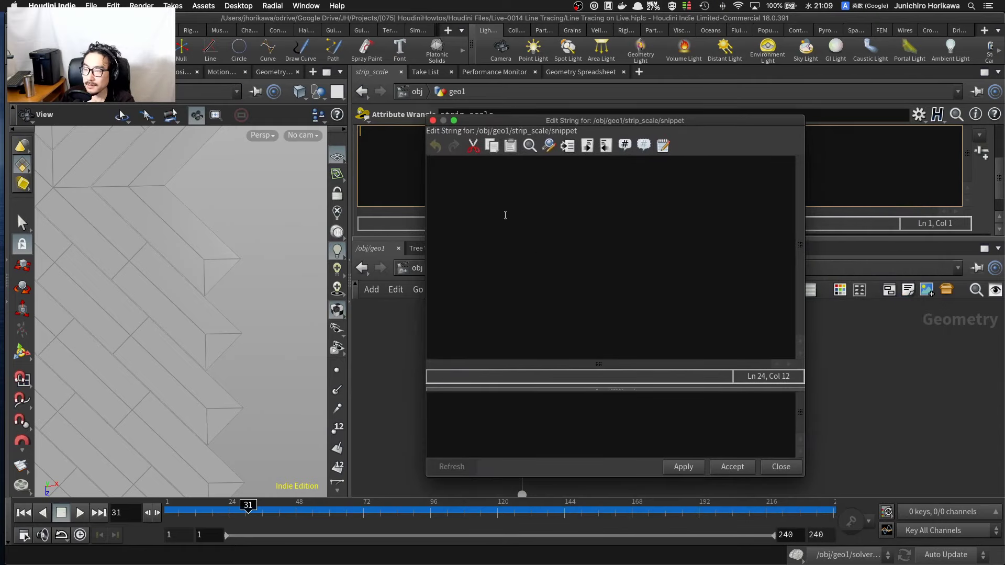
{"action": "left_click", "coordinate": [494, 204]}
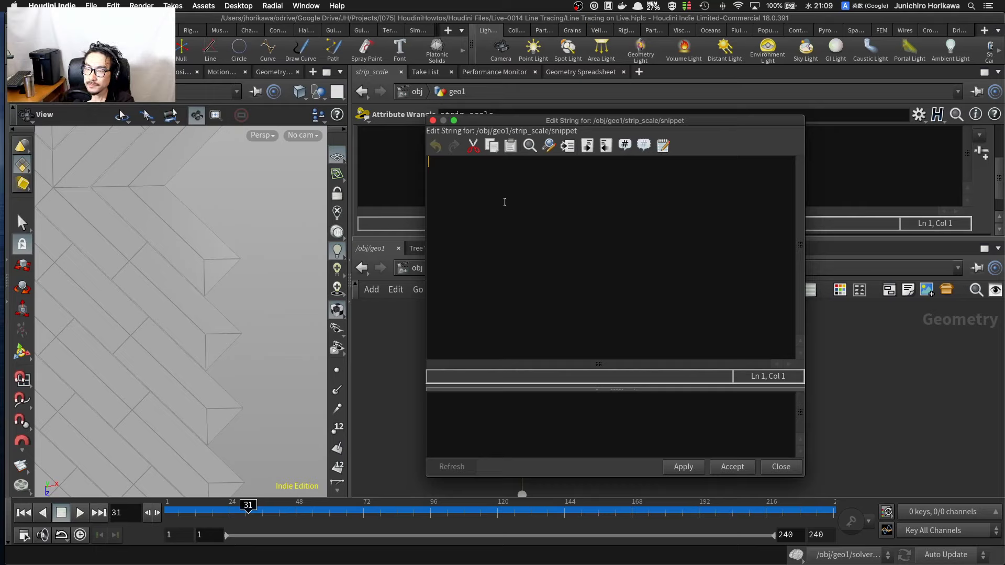
{"action": "type", "text": "i@"}
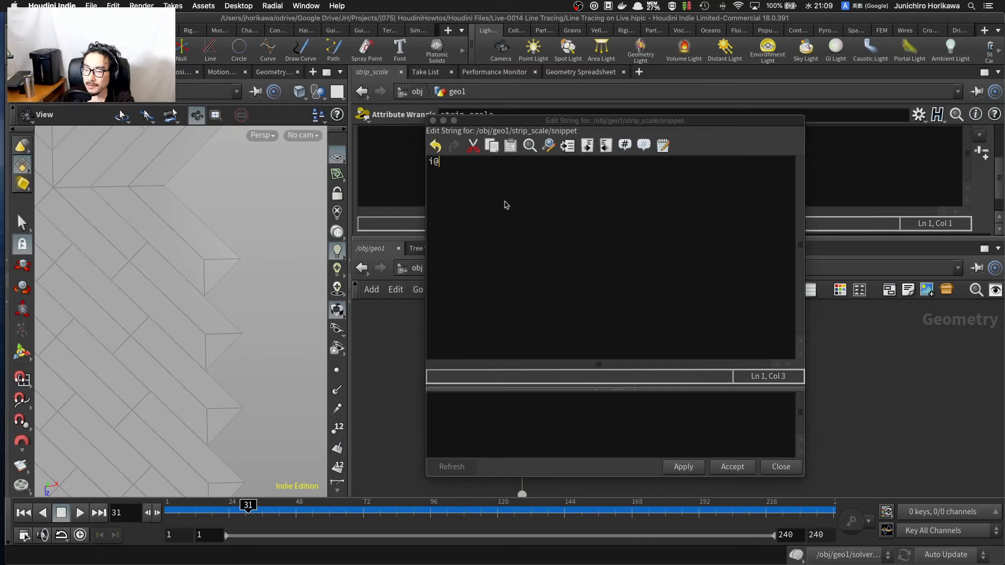
{"action": "key", "text": "BackSpace"}
{"action": "key", "text": "BackSpace"}
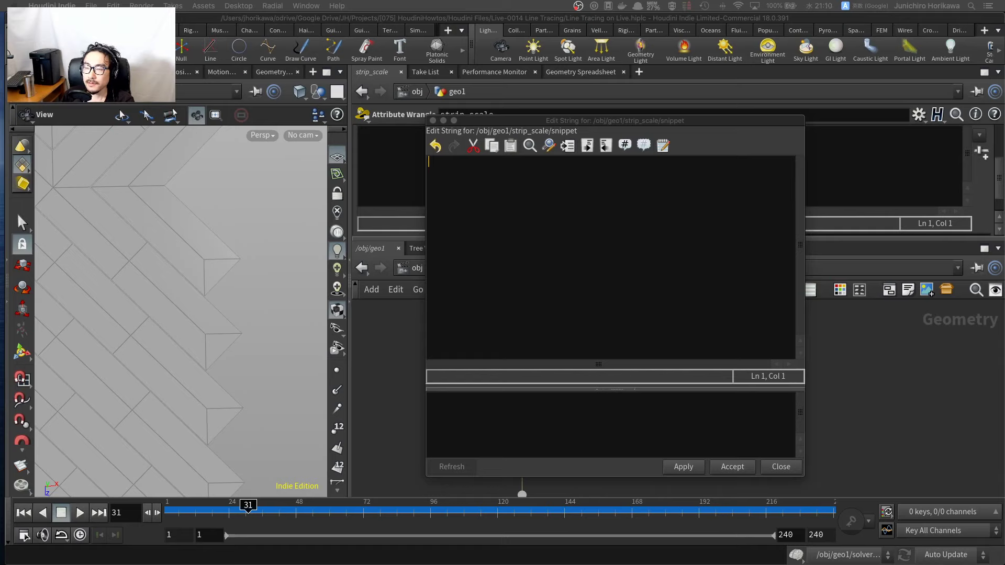
Step: Move the code editor aside and inspect the corners of the offset surfaces along the jagged edge up close
{"action": "left_click", "coordinate": [300, 253]}
{"action": "scroll", "coordinate": [259, 257], "scroll_direction": "up", "scroll_amount": 5}
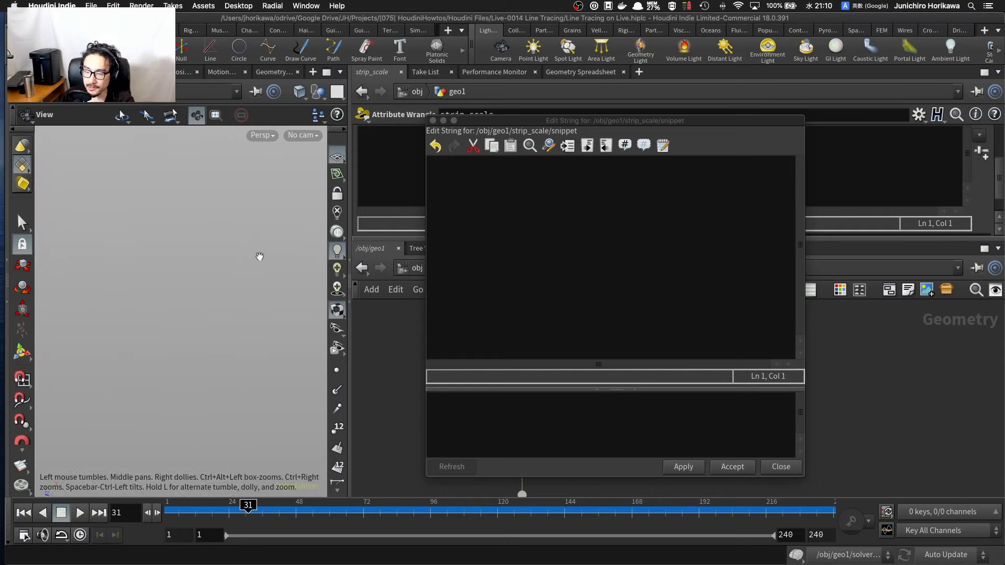
{"action": "scroll", "coordinate": [260, 257], "scroll_direction": "down", "scroll_amount": 5}
{"action": "left_click_drag", "start_coordinate": [520, 121], "coordinate": [743, 140]}
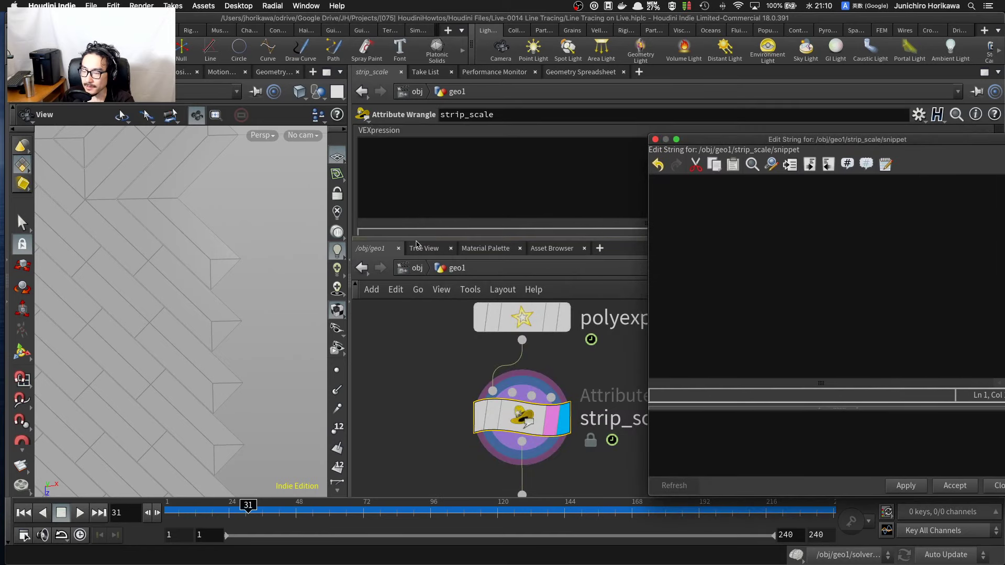
{"action": "left_click", "coordinate": [240, 262]}
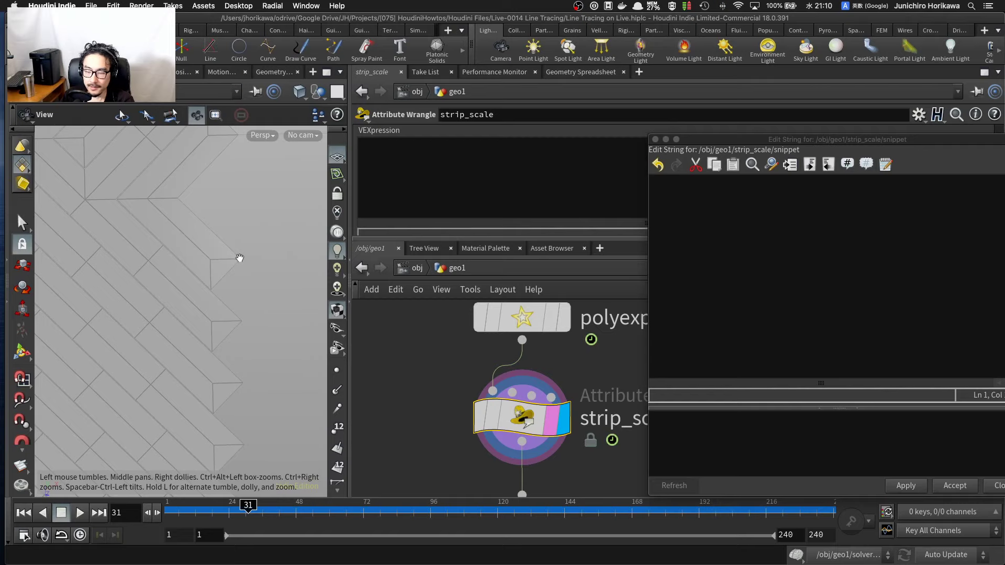
{"action": "scroll", "coordinate": [239, 258], "scroll_direction": "up", "scroll_amount": 5}
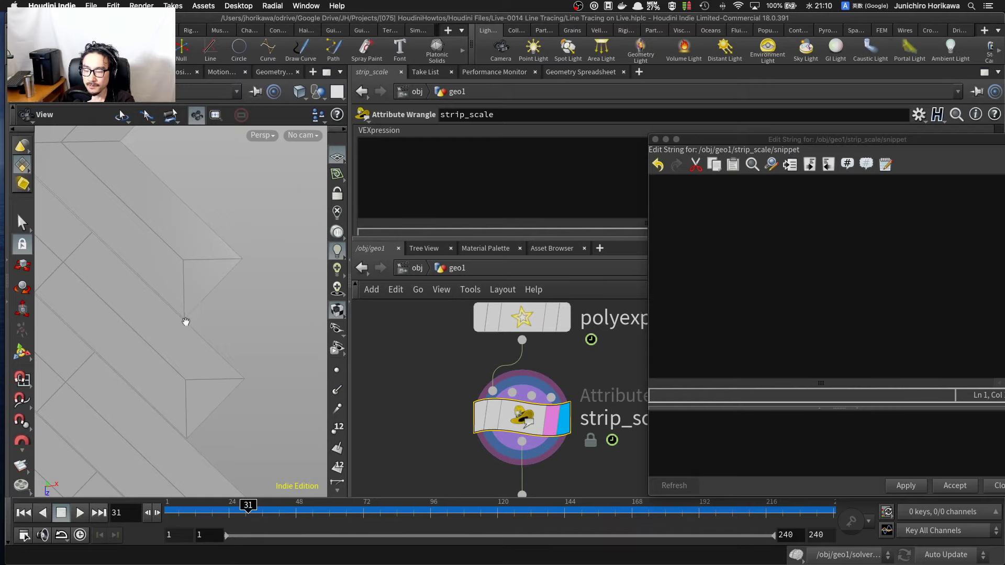
Step: Declare a pts[] integer array in strip_scale with findattribval(0, "point", "id", i@id) to collect the points sharing the current id
{"action": "left_click_drag", "start_coordinate": [708, 140], "coordinate": [419, 142]}
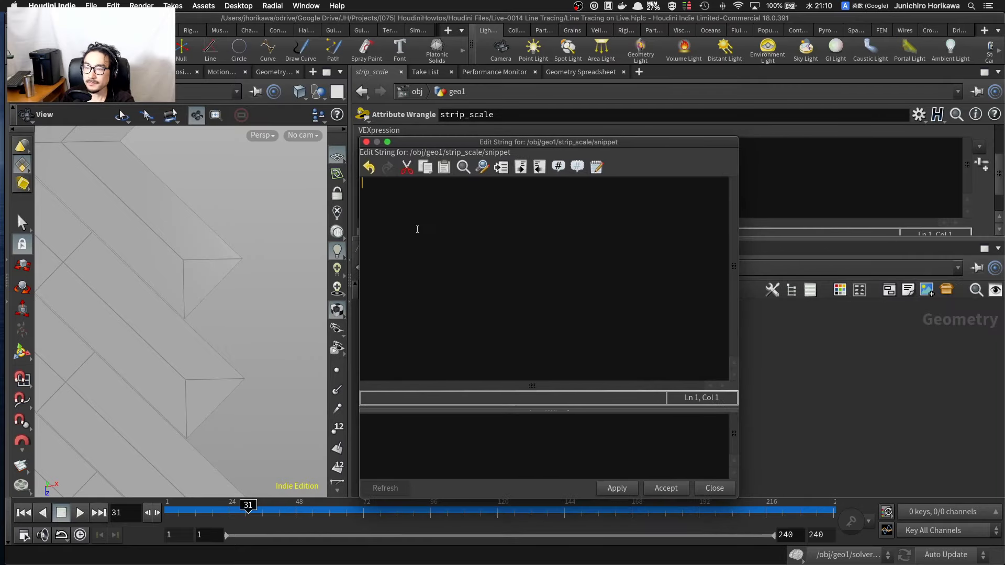
{"action": "type", "text": "int pts"}
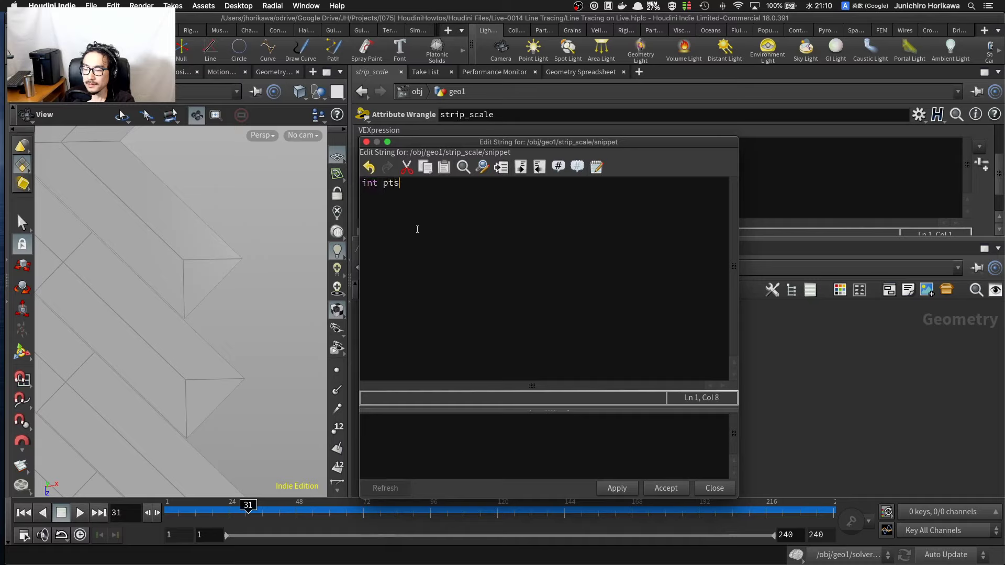
{"action": "type", "text": "[] "}
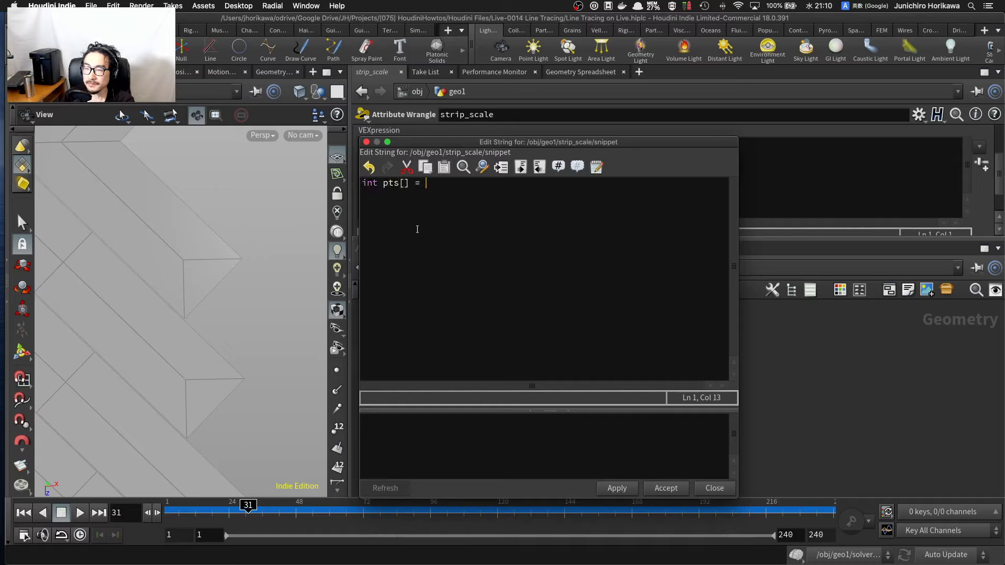
{"action": "type", "text": "= fin"}
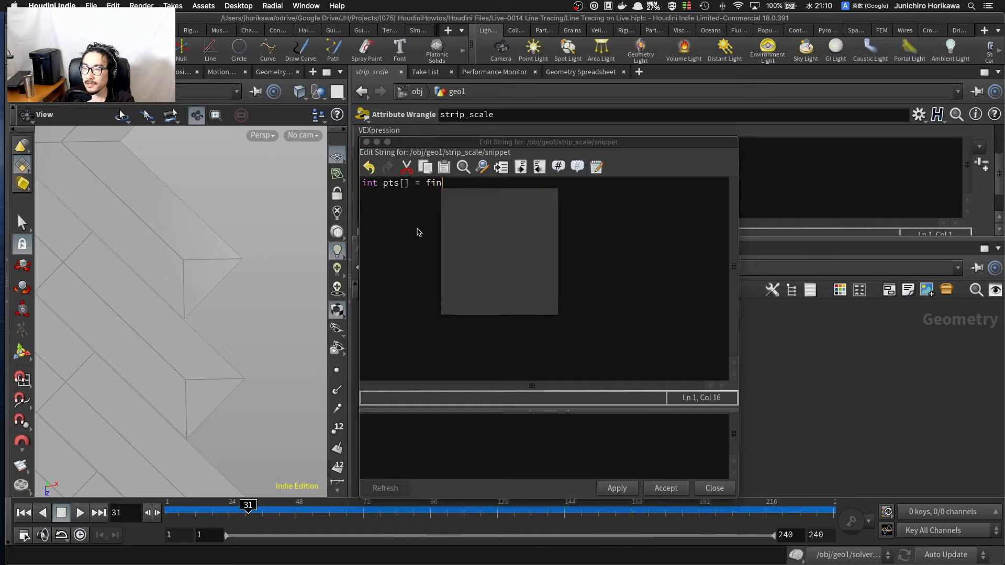
{"action": "type", "text": "dattribval("}
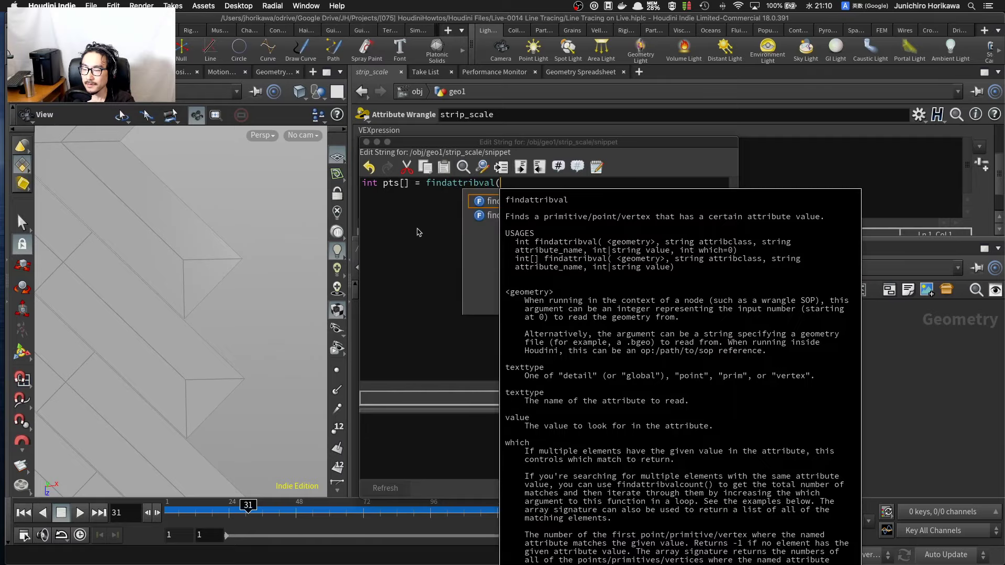
{"action": "type", "text": "0, \"point\", "}
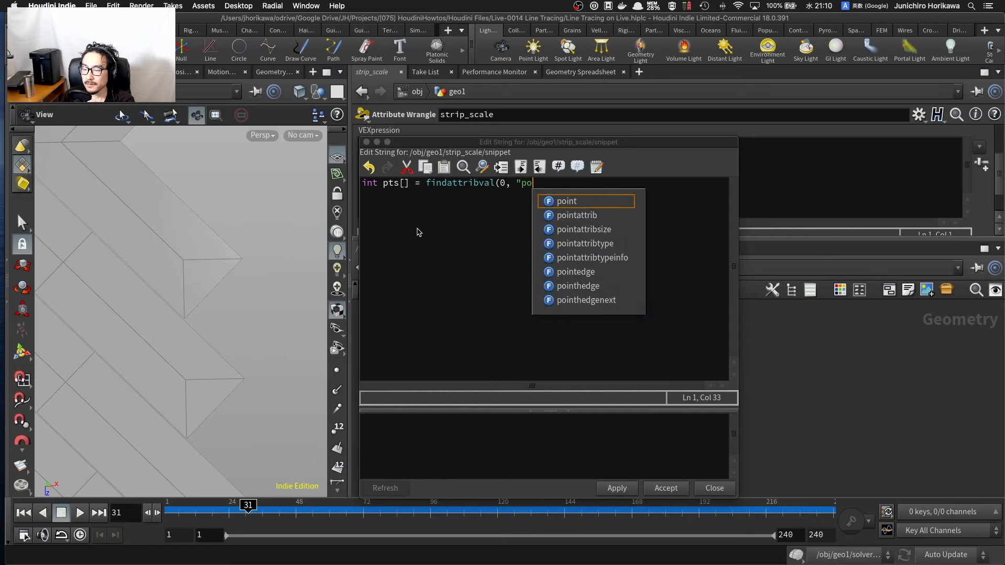
{"action": "type", "text": "\"id\", "}
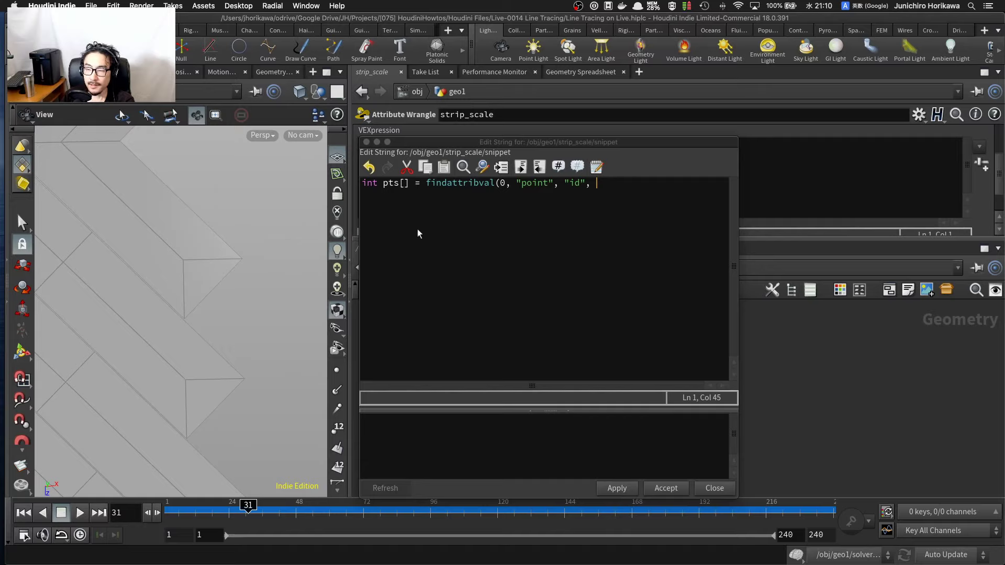
{"action": "type", "text": "i@id"}
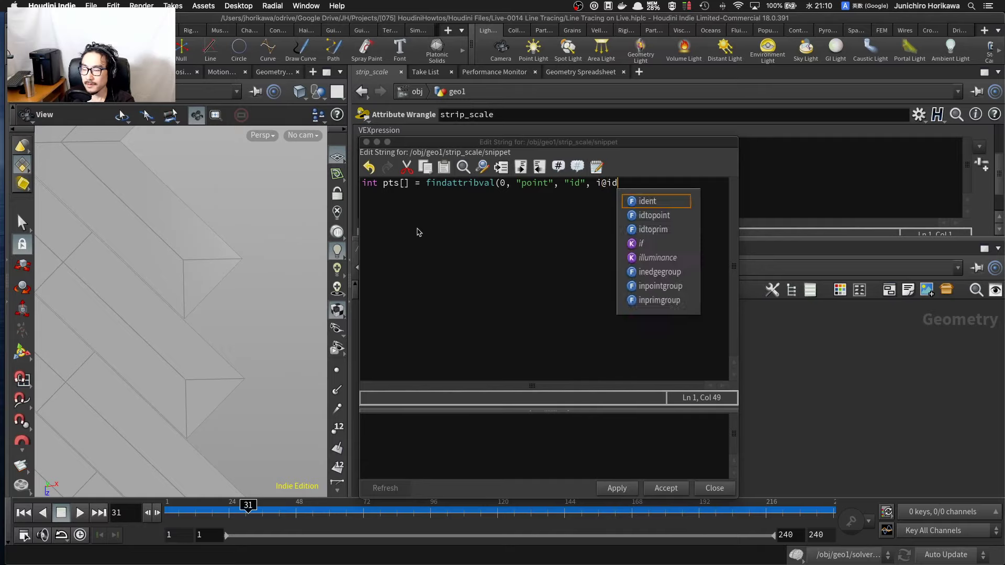
{"action": "type", "text": ");"}
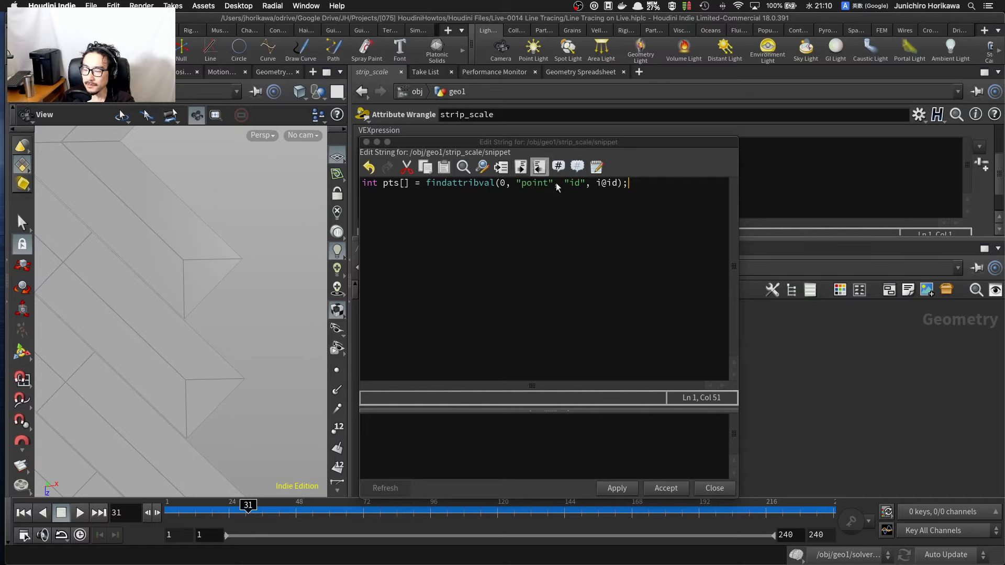
{"action": "left_click_drag", "start_coordinate": [596, 183], "coordinate": [611, 184]}
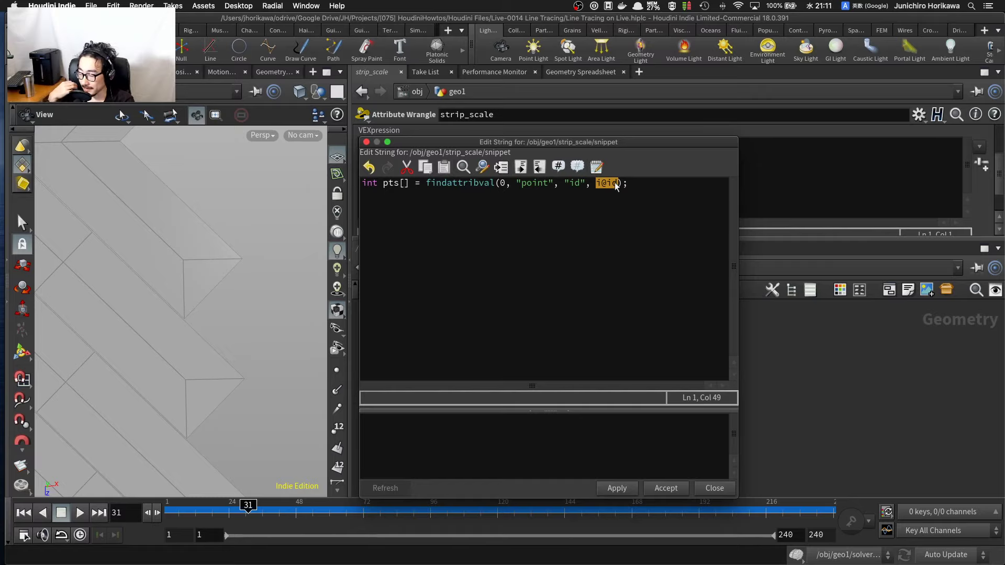
{"action": "left_click_drag", "start_coordinate": [614, 183], "coordinate": [598, 183]}
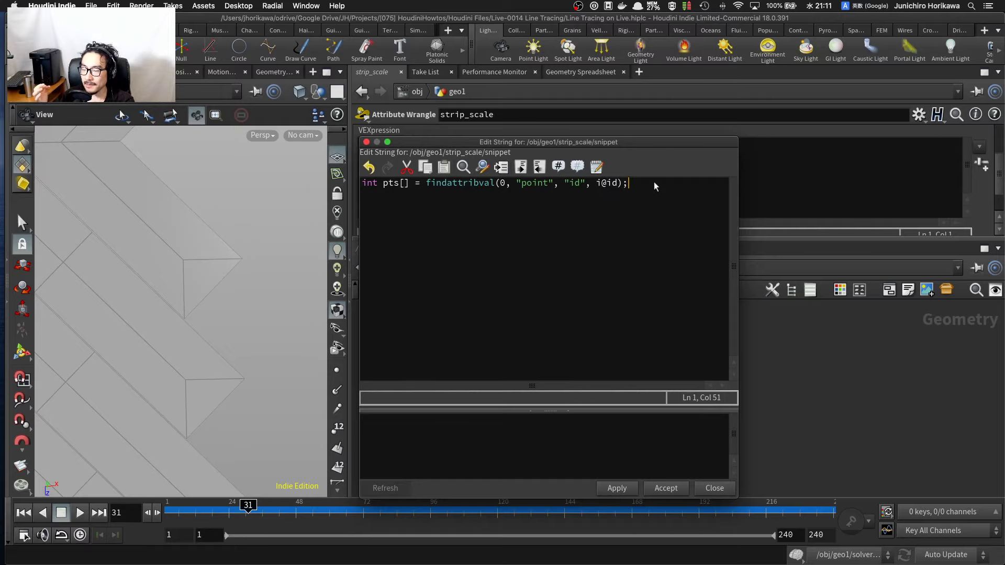
{"action": "left_click_drag", "start_coordinate": [655, 181], "coordinate": [454, 187]}
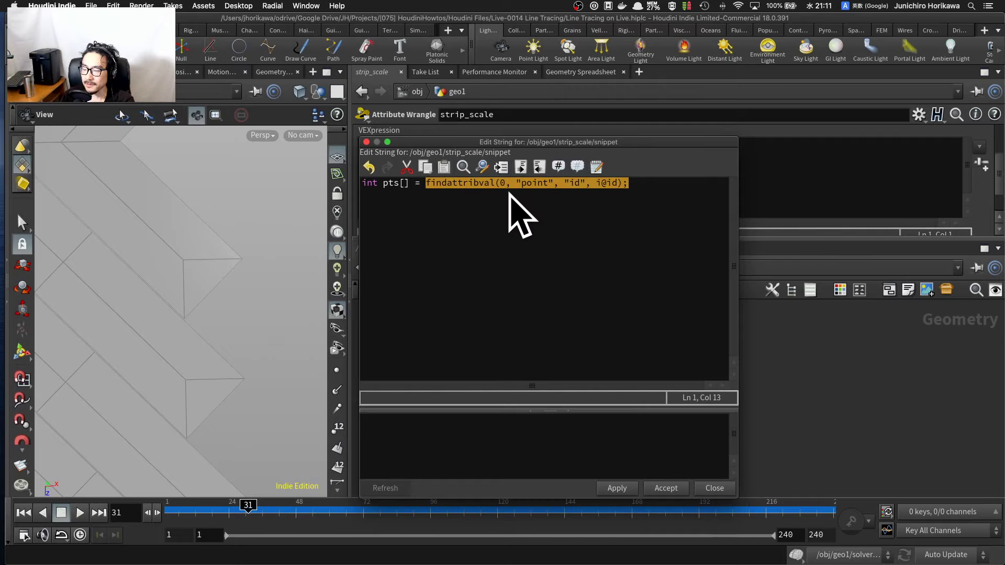
{"action": "left_click", "coordinate": [649, 193]}
{"action": "key", "text": "Return"}
{"action": "key", "text": "Return"}
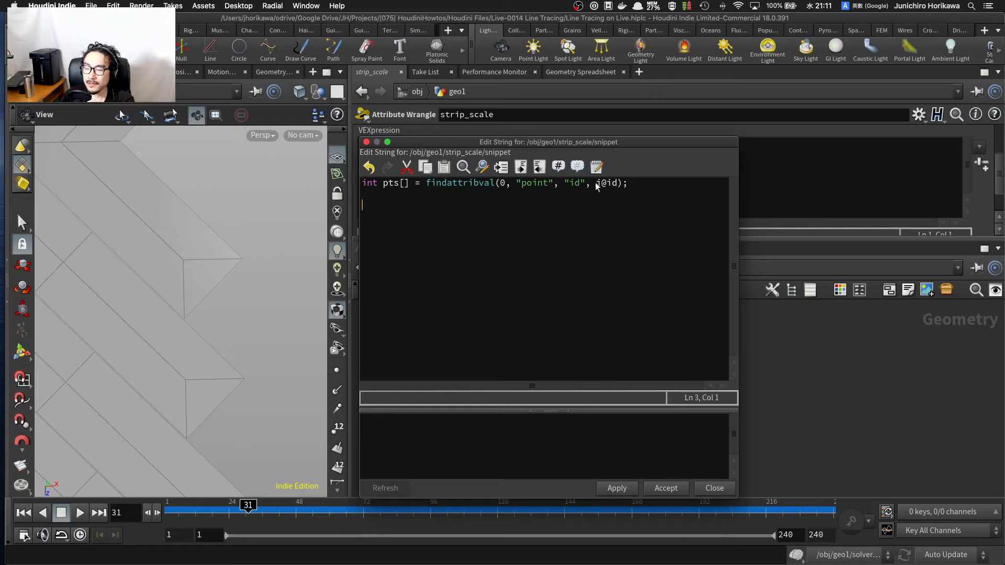
{"action": "left_click_drag", "start_coordinate": [596, 182], "coordinate": [608, 181]}
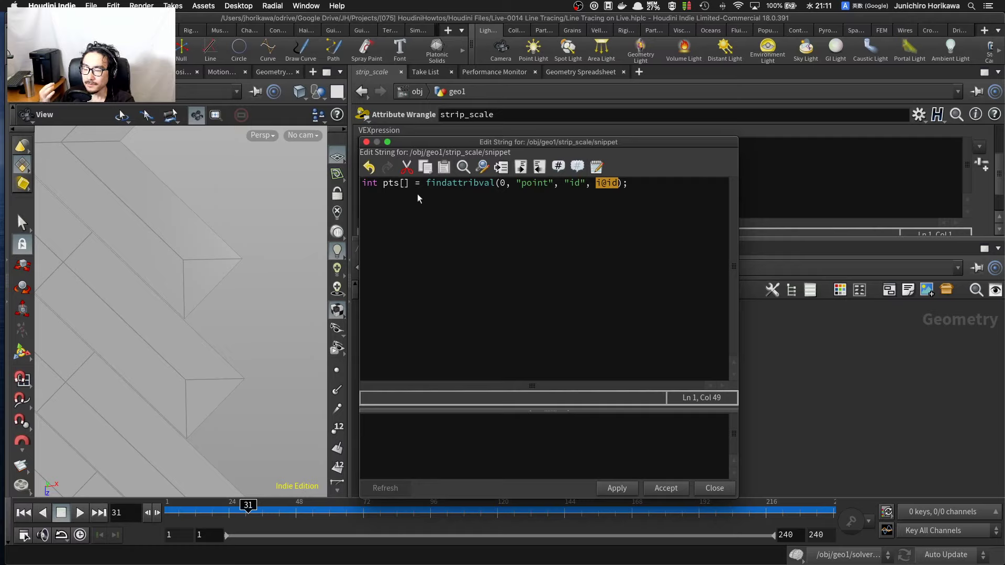
{"action": "left_click", "coordinate": [497, 224]}
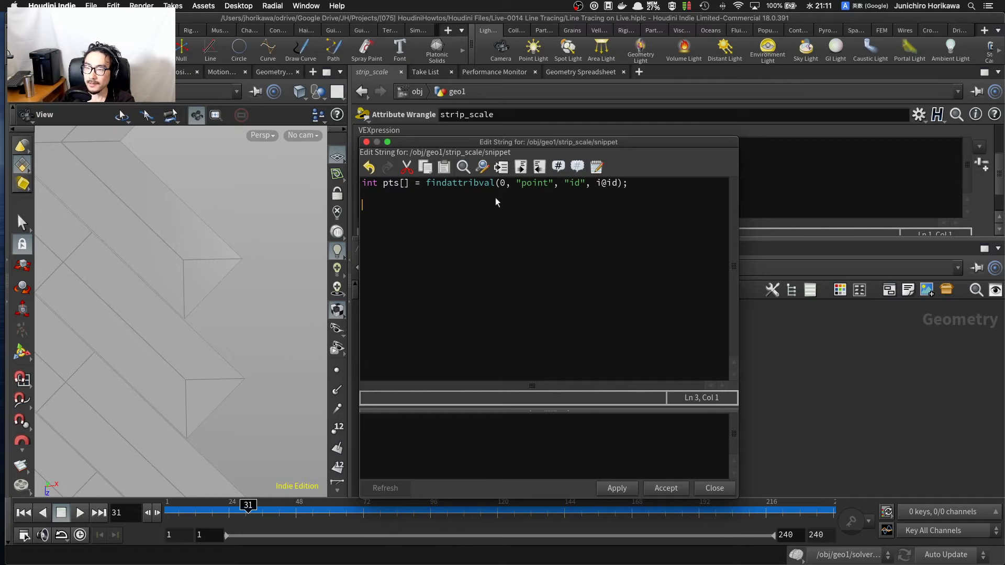
{"action": "type", "text": "int"}
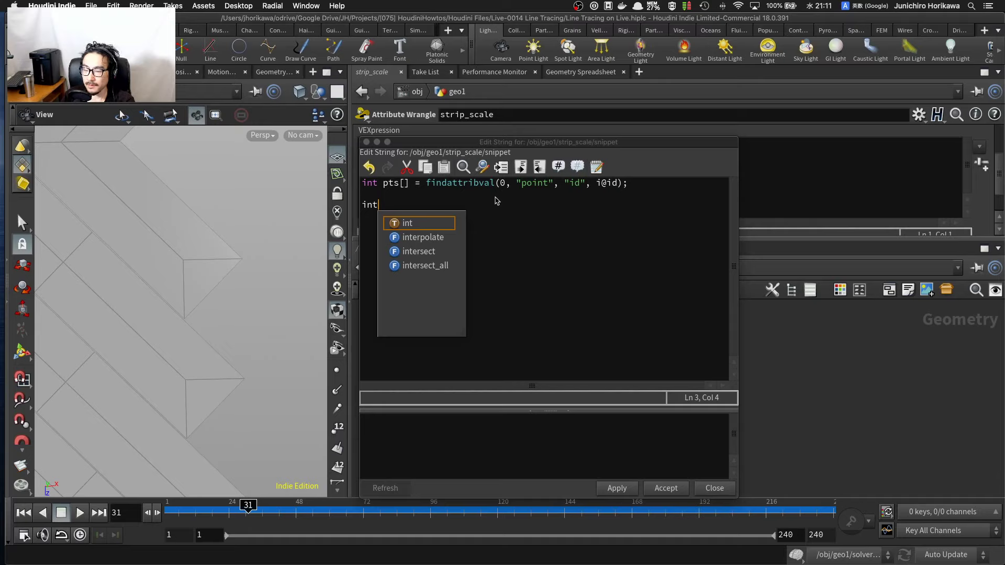
{"action": "type", "text": " vt"}
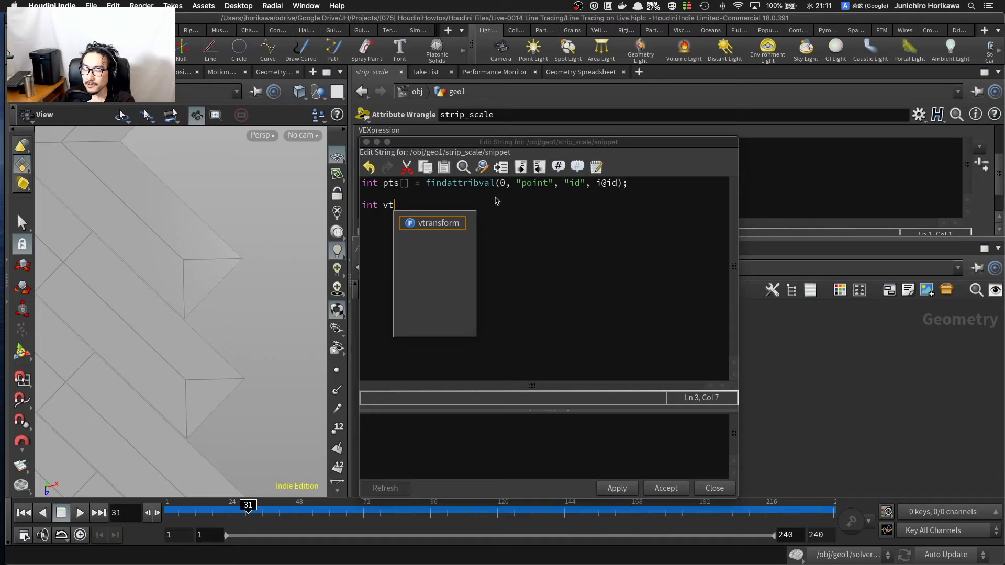
{"action": "type", "text": "x"}
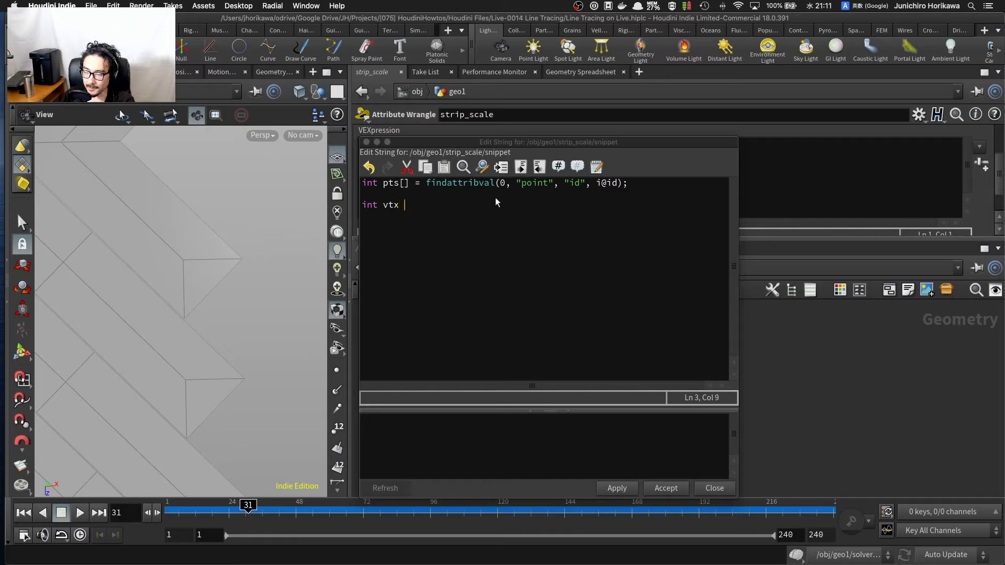
{"action": "type", "text": " poi"}
{"action": "key", "text": "BackSpace"}
{"action": "key", "text": "BackSpace"}
{"action": "key", "text": "BackSpace"}
{"action": "type", "text": "= "}
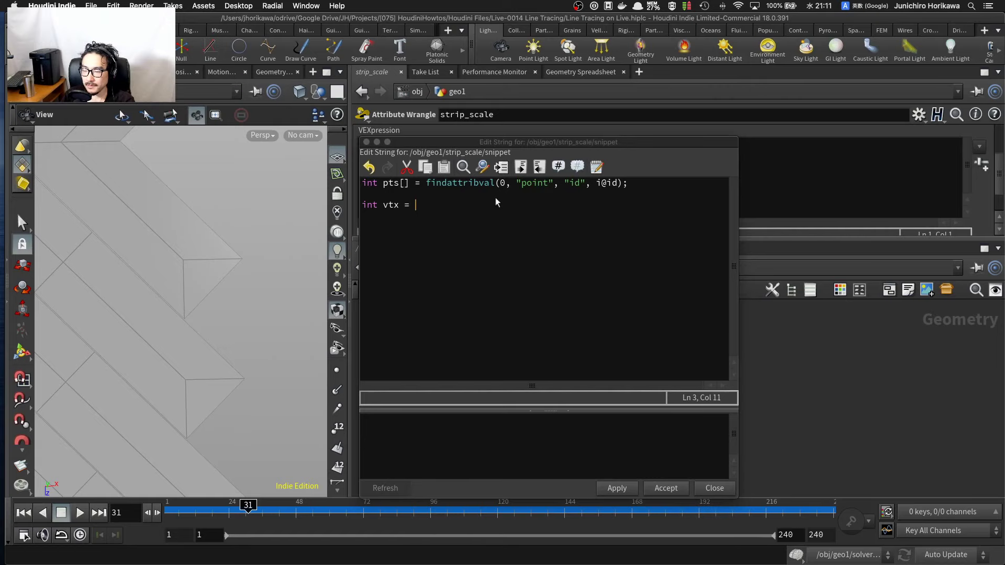
{"action": "type", "text": "pointvert"}
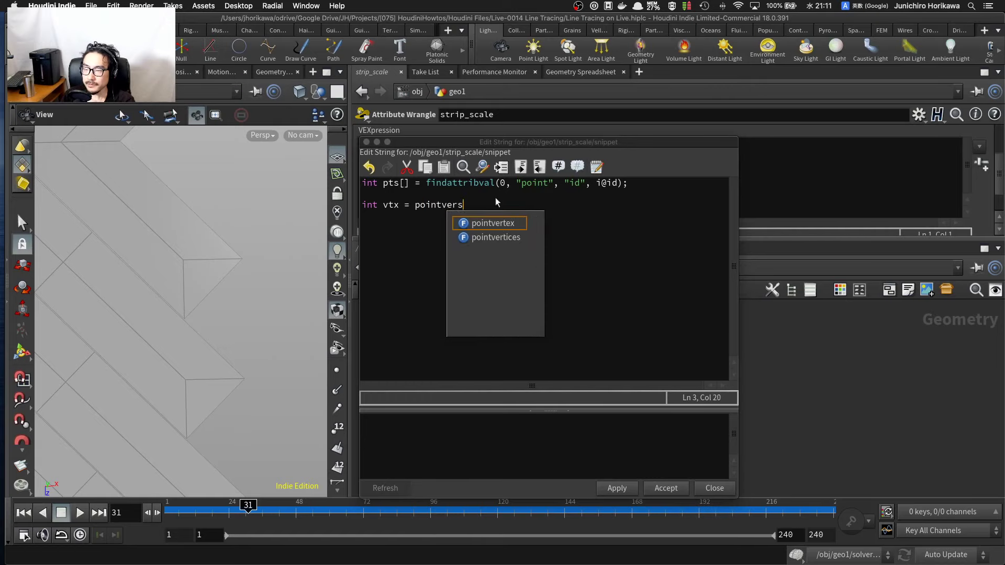
{"action": "key", "text": "Escape"}
{"action": "type", "text": "x(0,"}
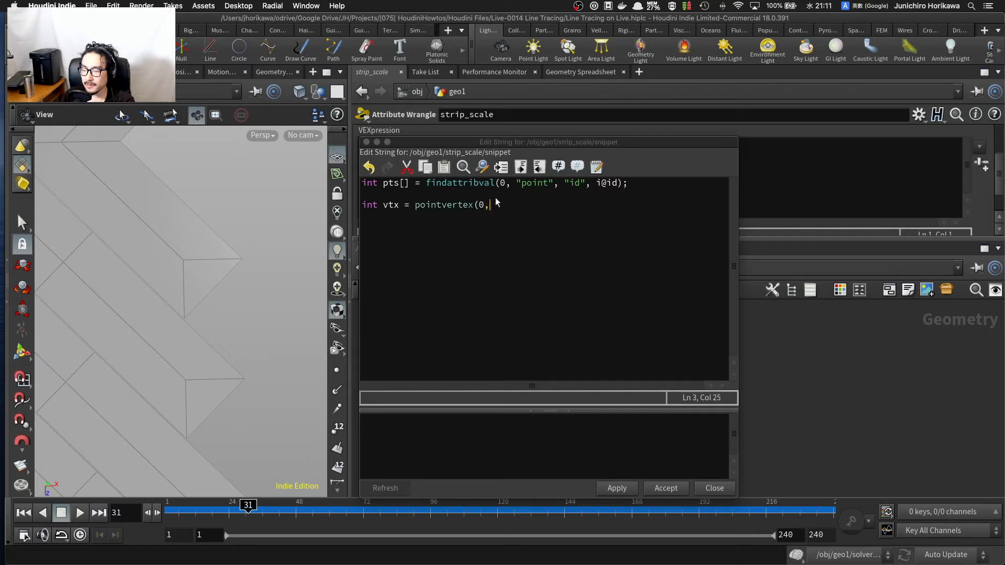
{"action": "type", "text": " @ptnum);"}
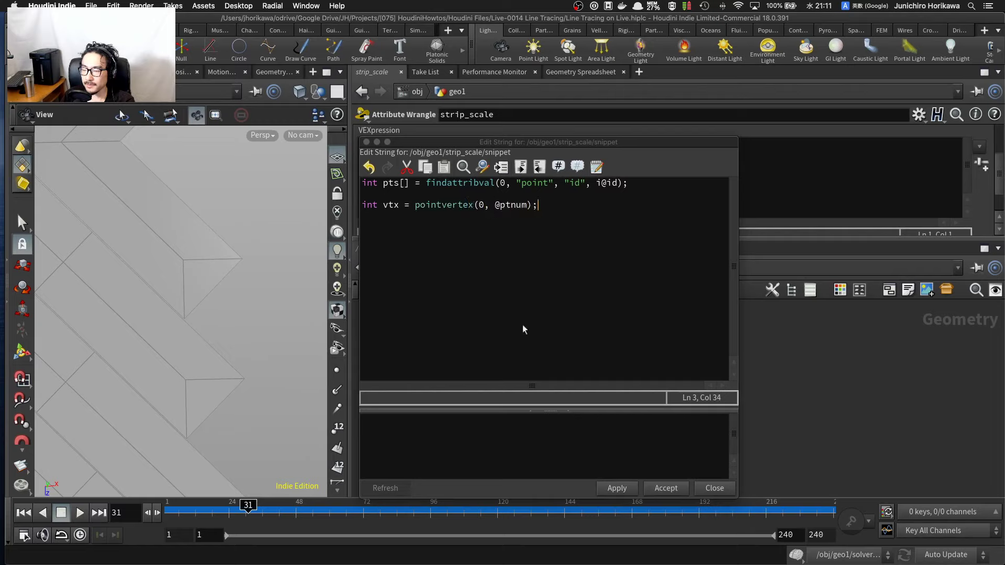
Step: Add the line float dist = vertex(0, "edgedist", vtx); to read the vertex's edge distance
{"action": "key", "text": "Return"}
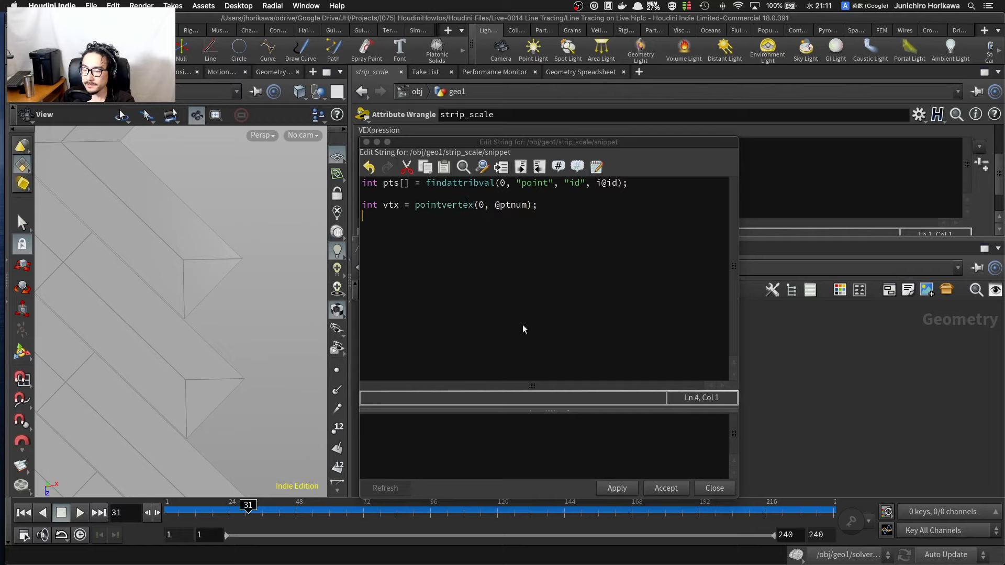
{"action": "type", "text": "floa"}
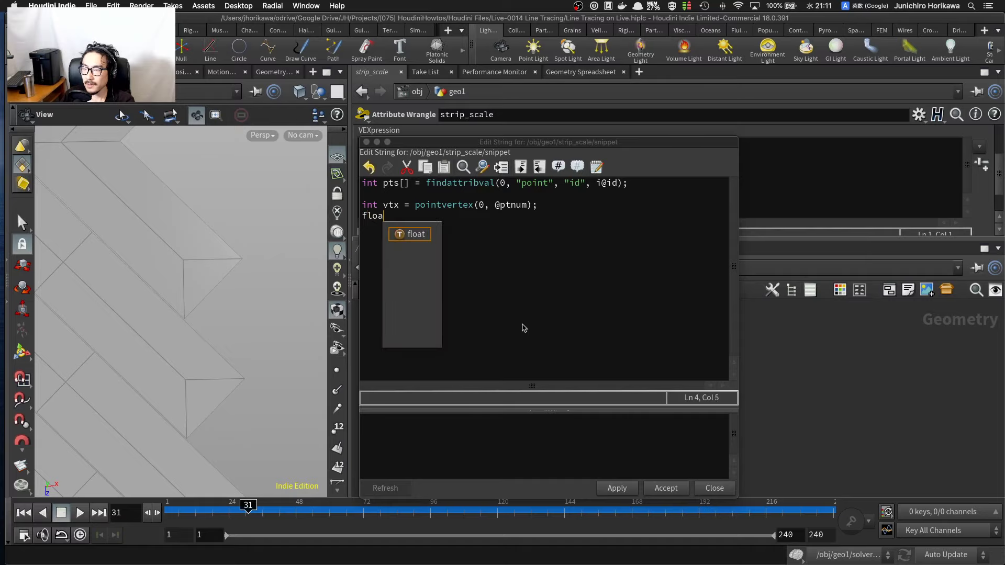
{"action": "type", "text": "t "}
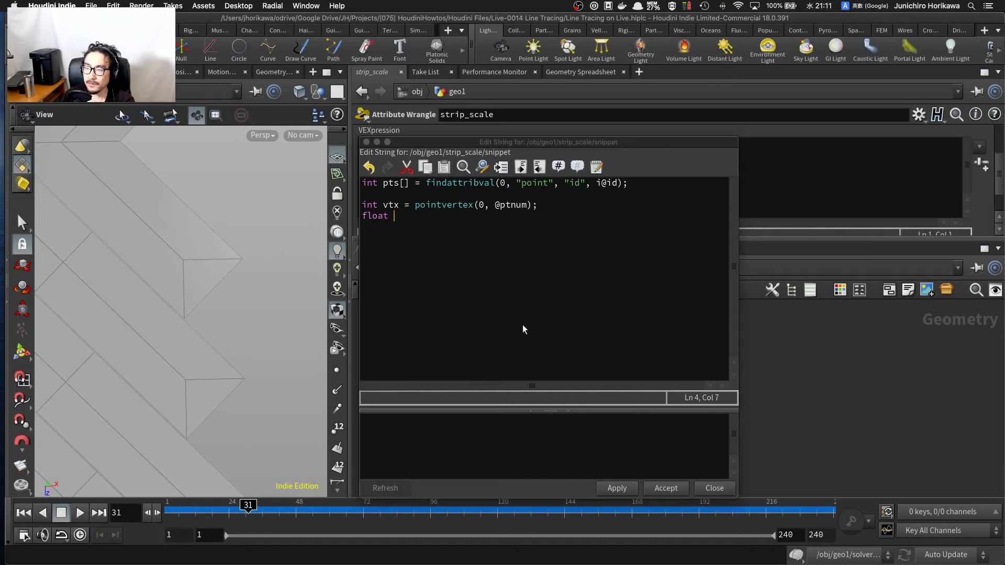
{"action": "type", "text": "dist "}
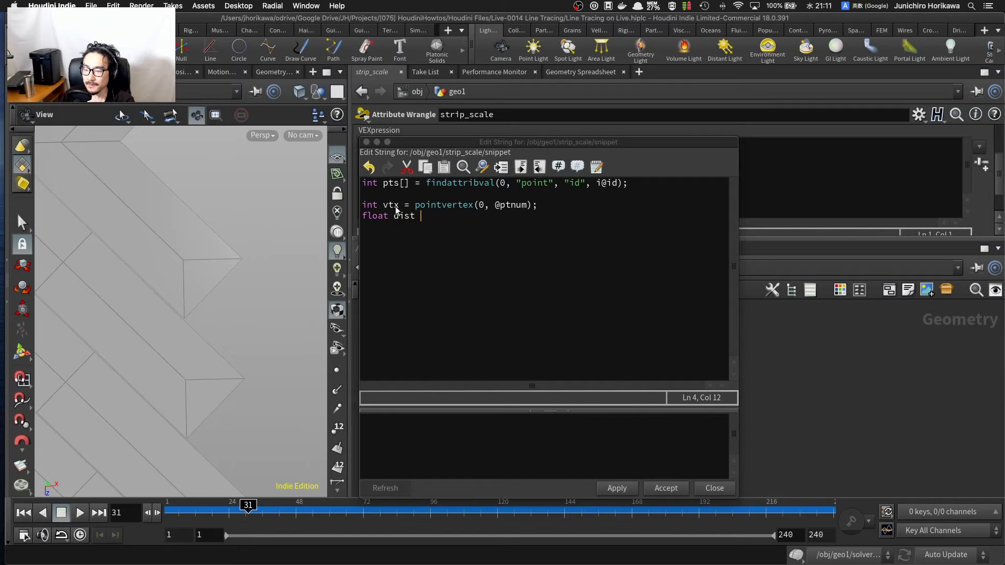
{"action": "type", "text": "= ver"}
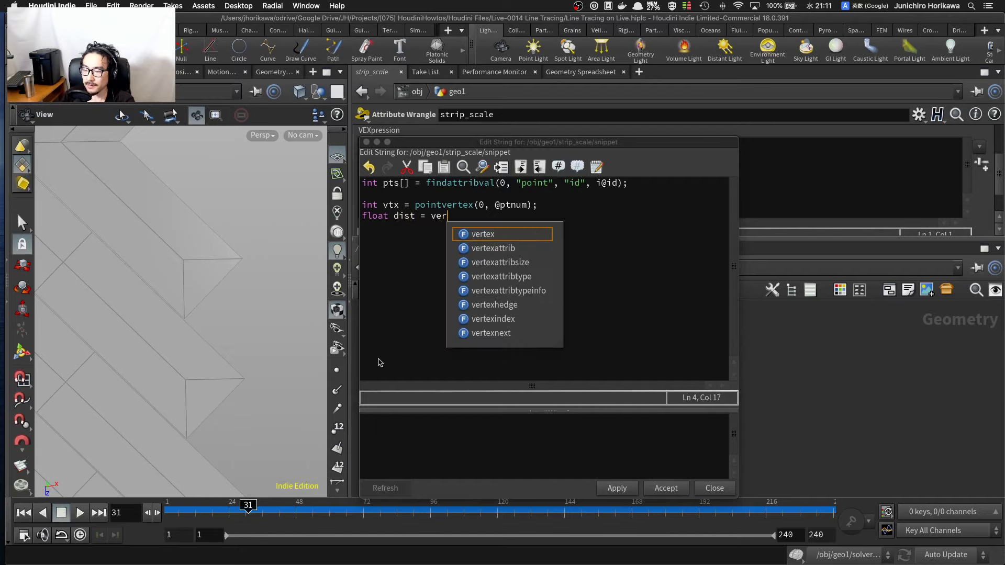
{"action": "type", "text": "tex("}
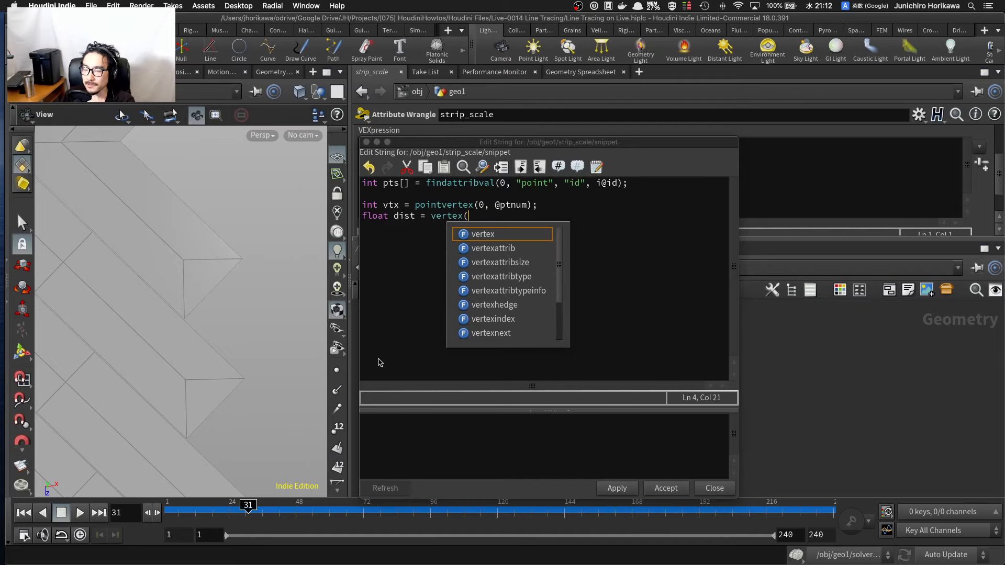
{"action": "type", "text": "0, \"edgedi"}
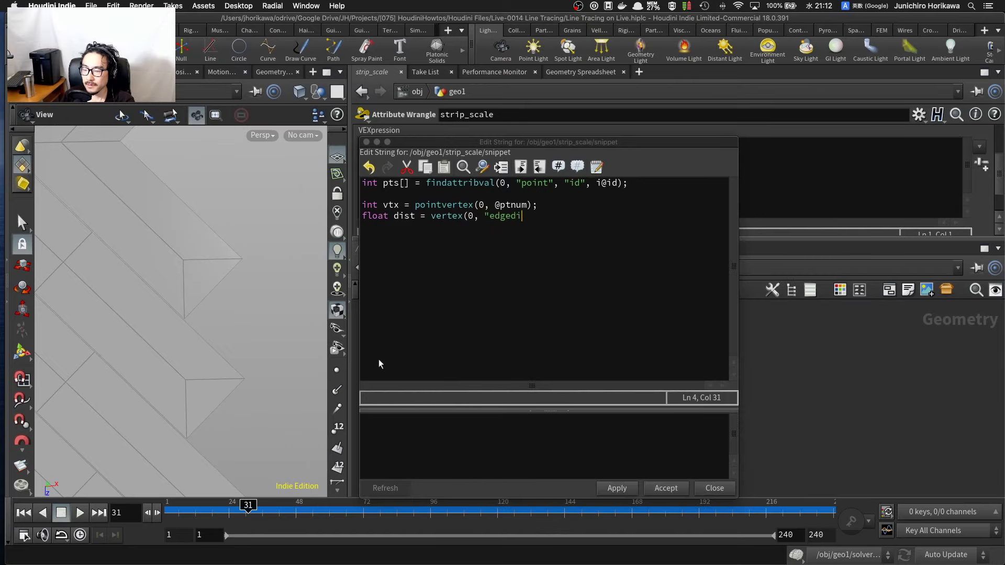
{"action": "type", "text": "st\""}
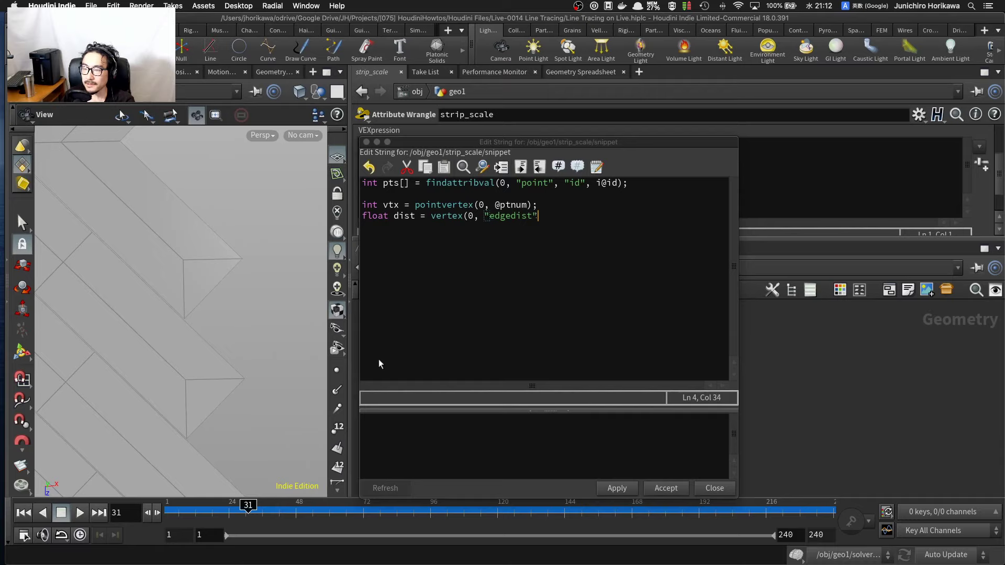
{"action": "type", "text": ", vtx);"}
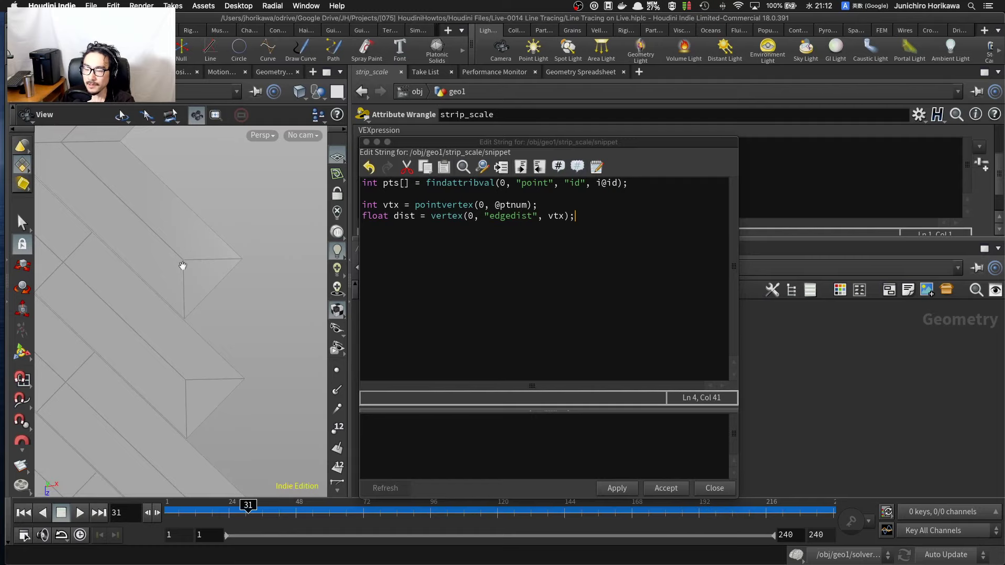
Step: Add an empty if(dist > 0){ } block below the dist declaration, separated by a blank line
{"action": "left_click", "coordinate": [607, 226]}
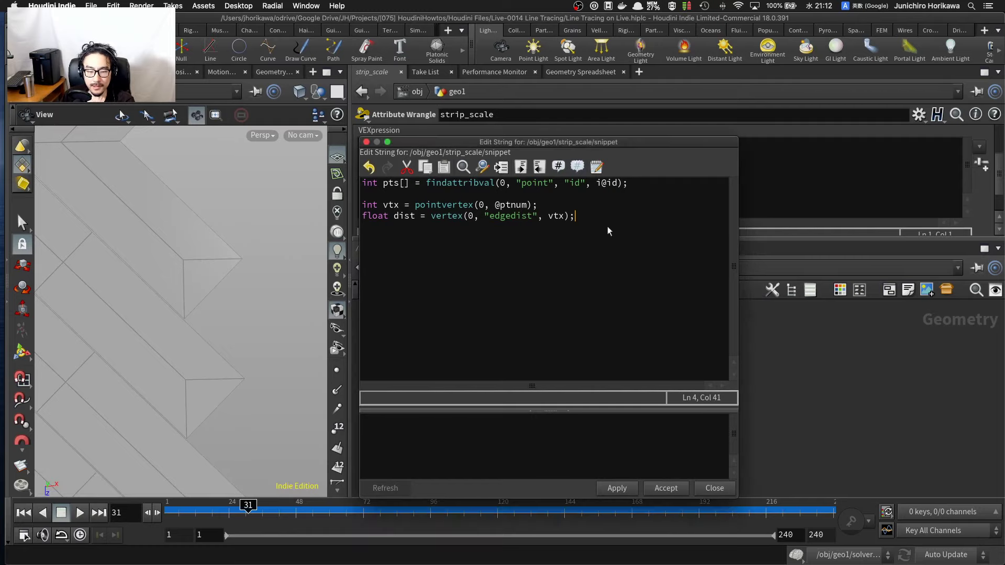
{"action": "key", "text": "Return"}
{"action": "key", "text": "Return"}
{"action": "type", "text": "if(d"}
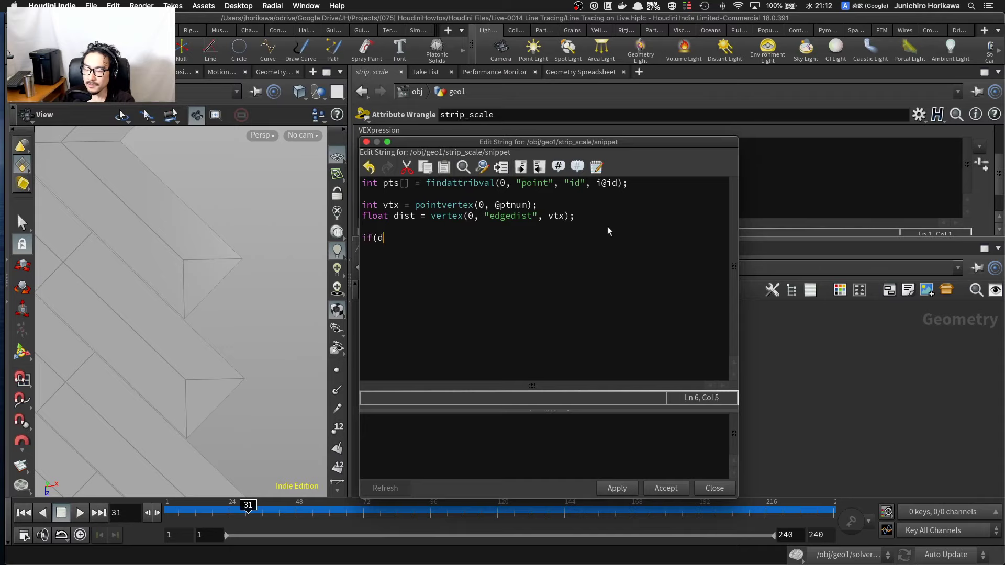
{"action": "type", "text": "ist > 0"}
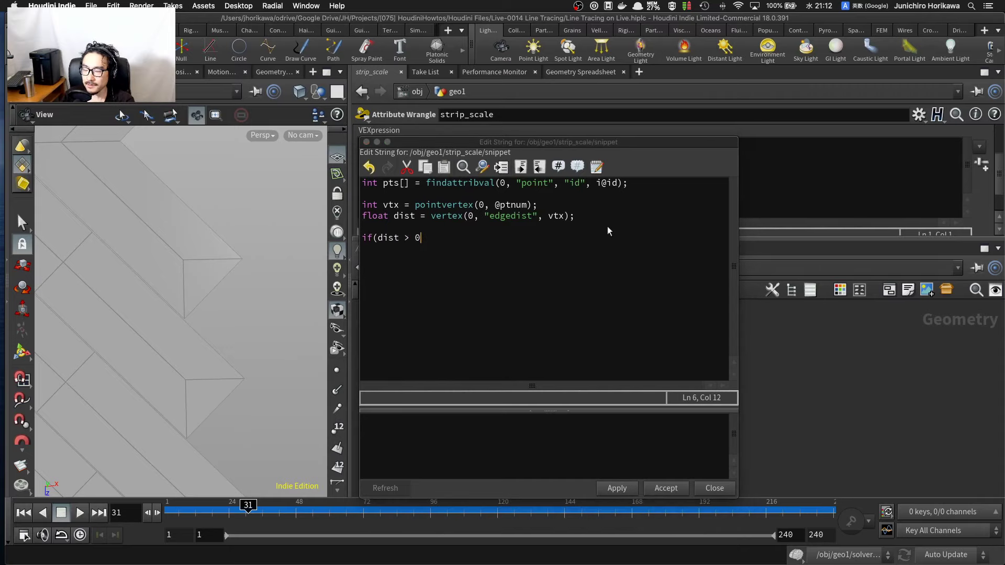
{"action": "type", "text": "){"}
{"action": "key", "text": "Return"}
{"action": "type", "text": "}"}
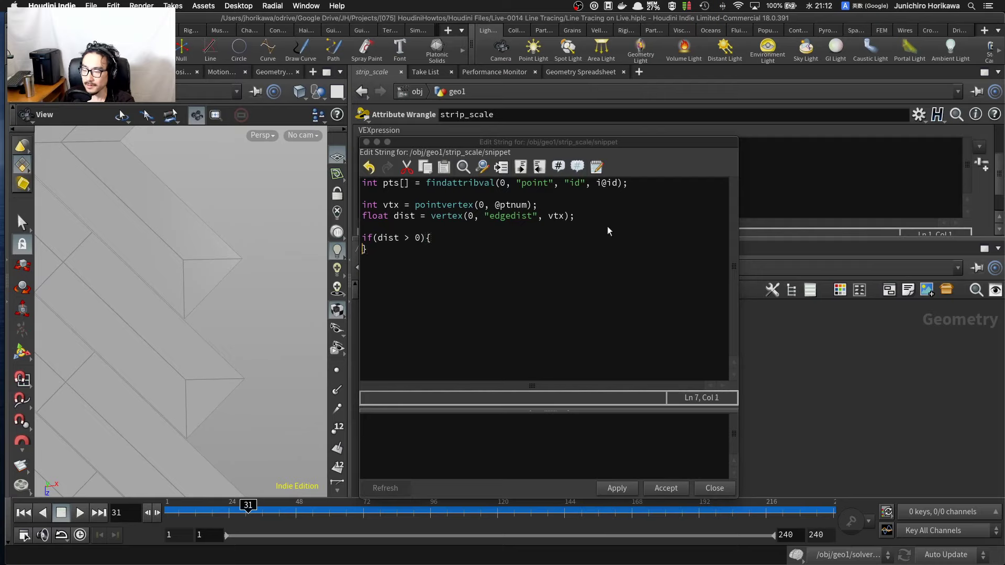
Step: Inside the if(dist > 0) block, start an indented for loop with the initializer int i=0;
{"action": "key", "text": "Return"}
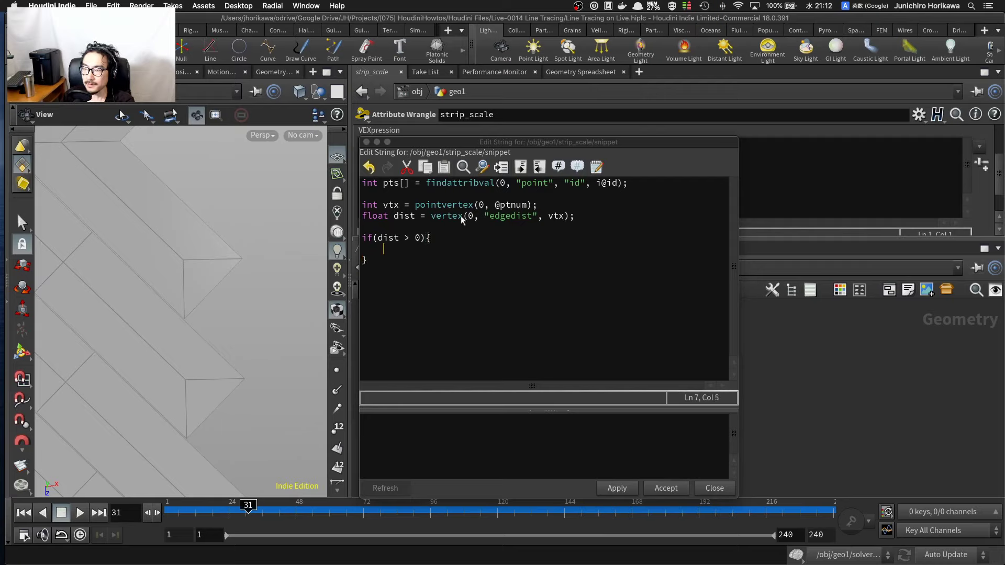
{"action": "type", "text": "for"}
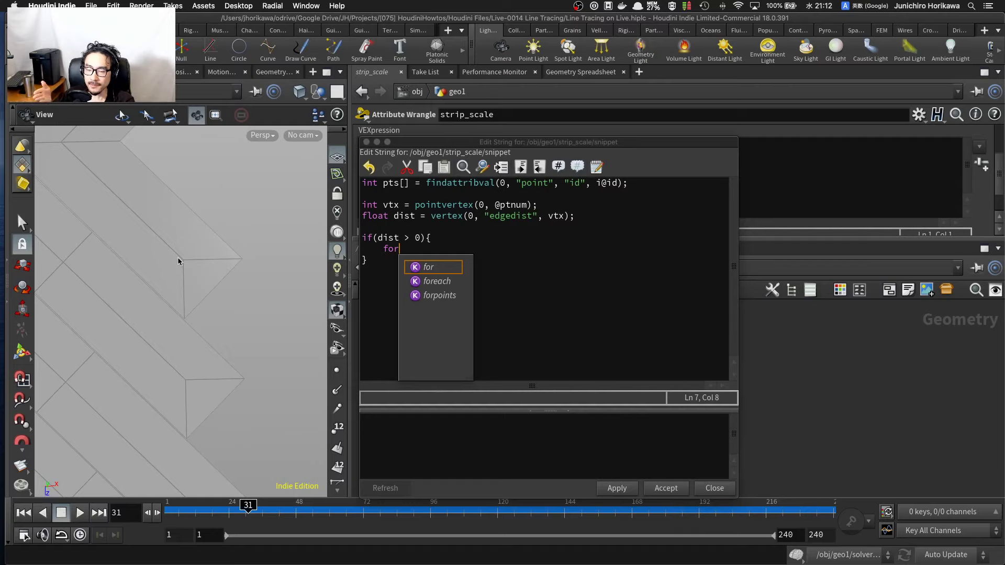
{"action": "left_click", "coordinate": [420, 238]}
{"action": "left_click", "coordinate": [420, 250]}
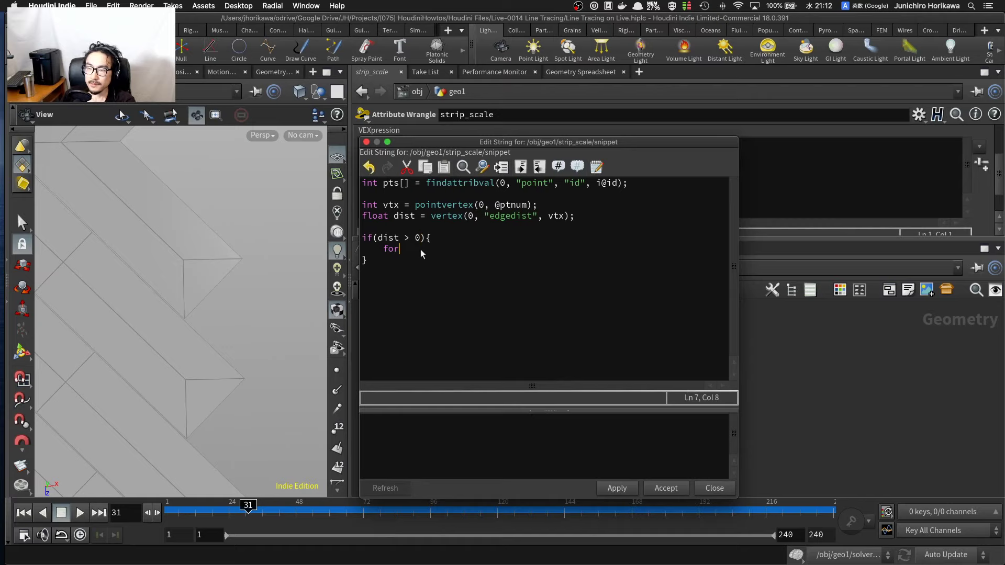
{"action": "type", "text": "(in"}
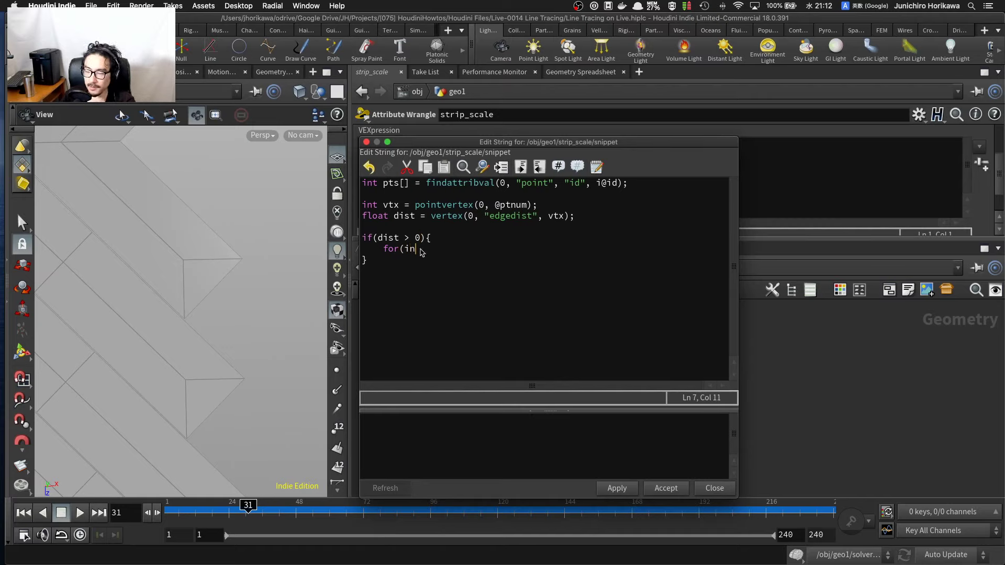
{"action": "type", "text": "t i"}
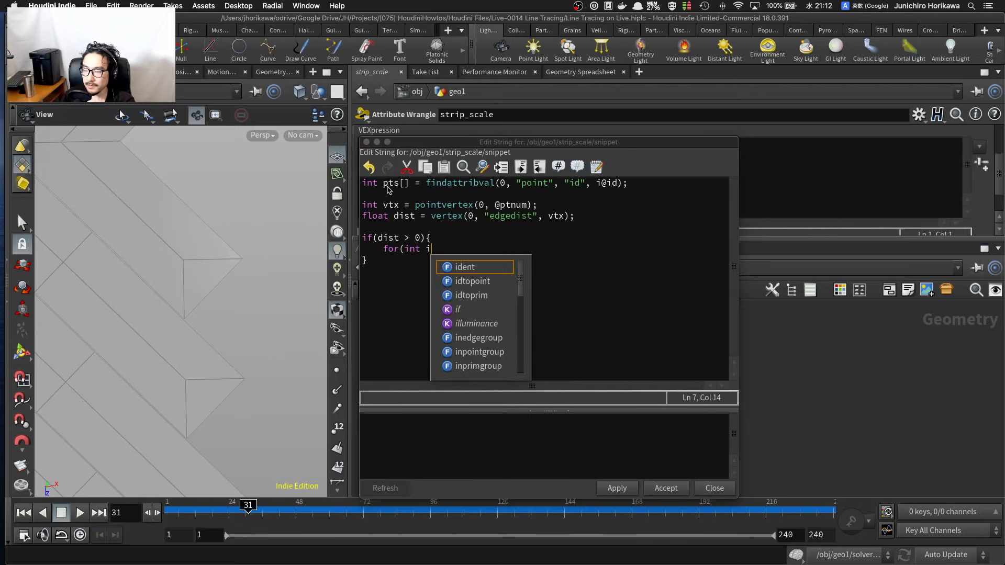
{"action": "left_click_drag", "start_coordinate": [379, 185], "coordinate": [505, 181]}
{"action": "left_click", "coordinate": [442, 182]}
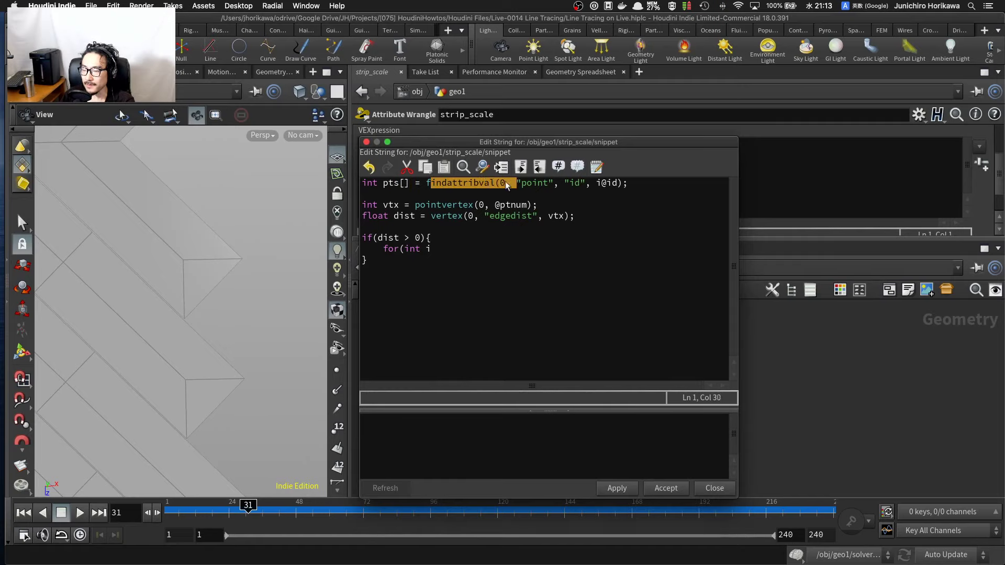
{"action": "left_click", "coordinate": [442, 247]}
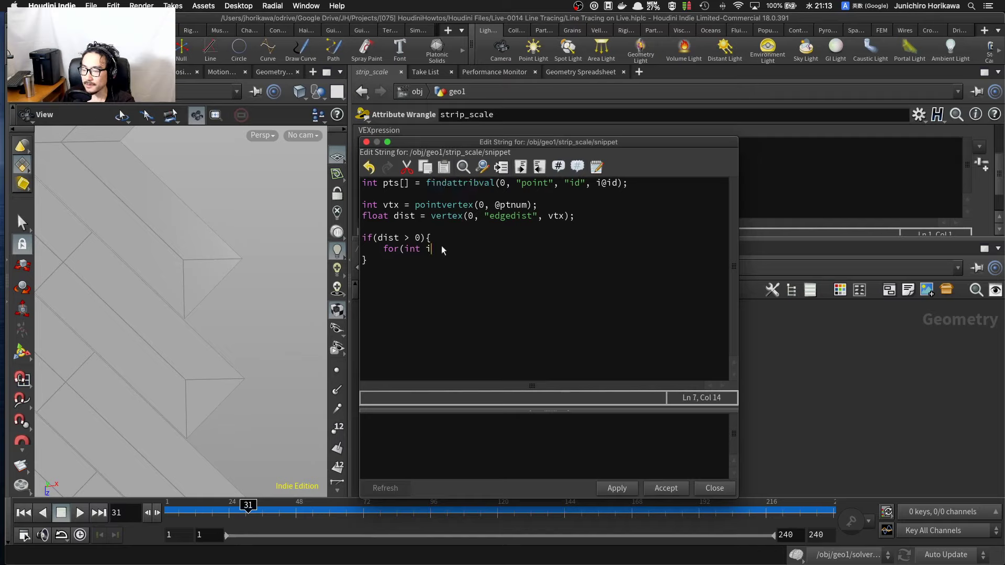
{"action": "type", "text": "=0"}
{"action": "key", "text": "BackSpace"}
{"action": "key", "text": "BackSpace"}
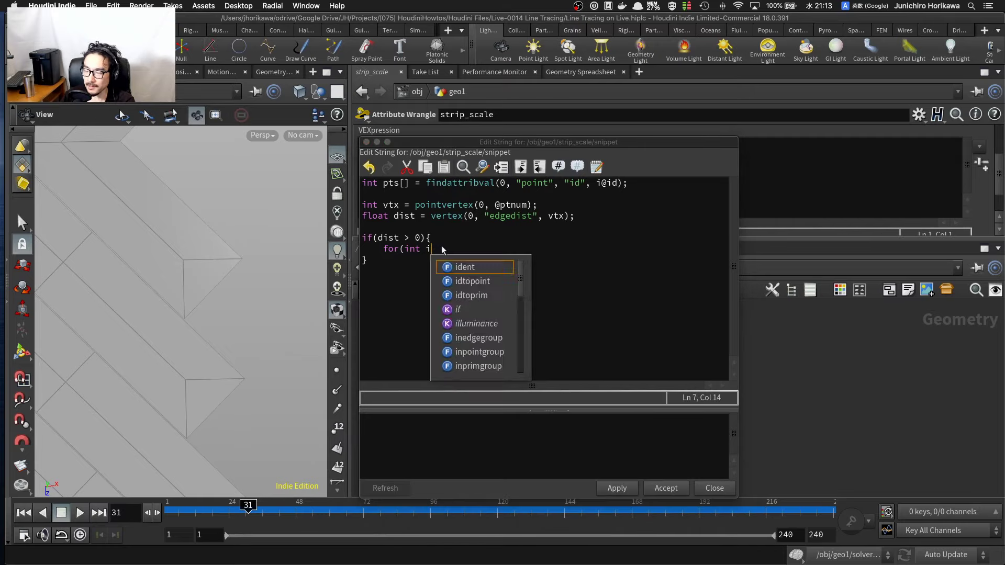
{"action": "type", "text": "="}
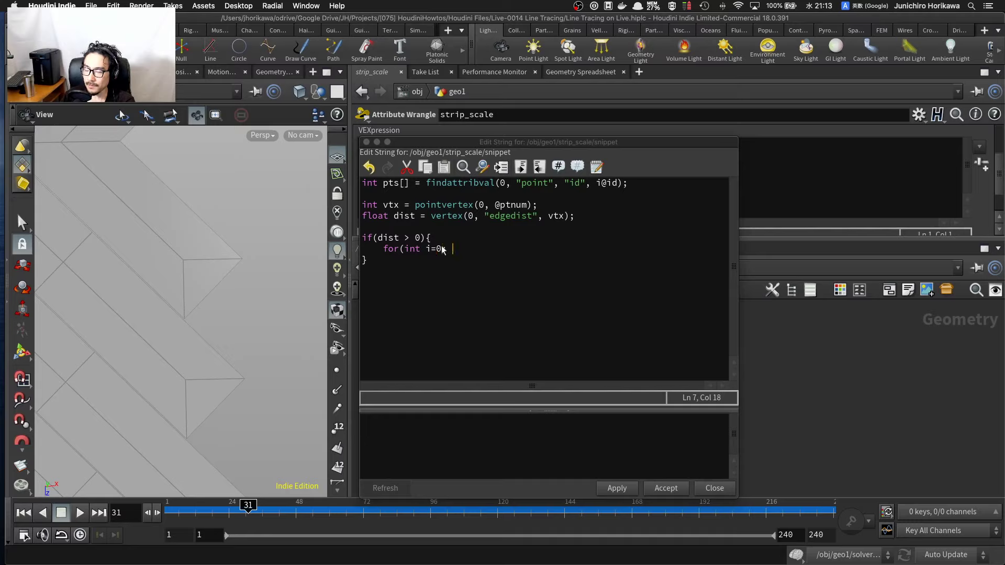
{"action": "type", "text": "0; "}
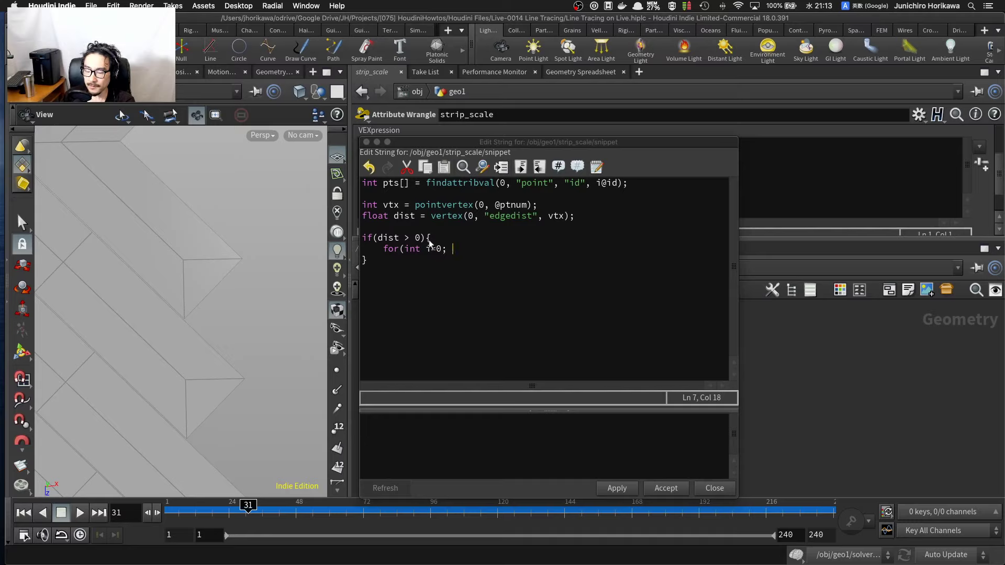
Step: Complete the loop header with < len(pts); i++ and enclose an empty body in braces
{"action": "type", "text": "< len(pts) i"}
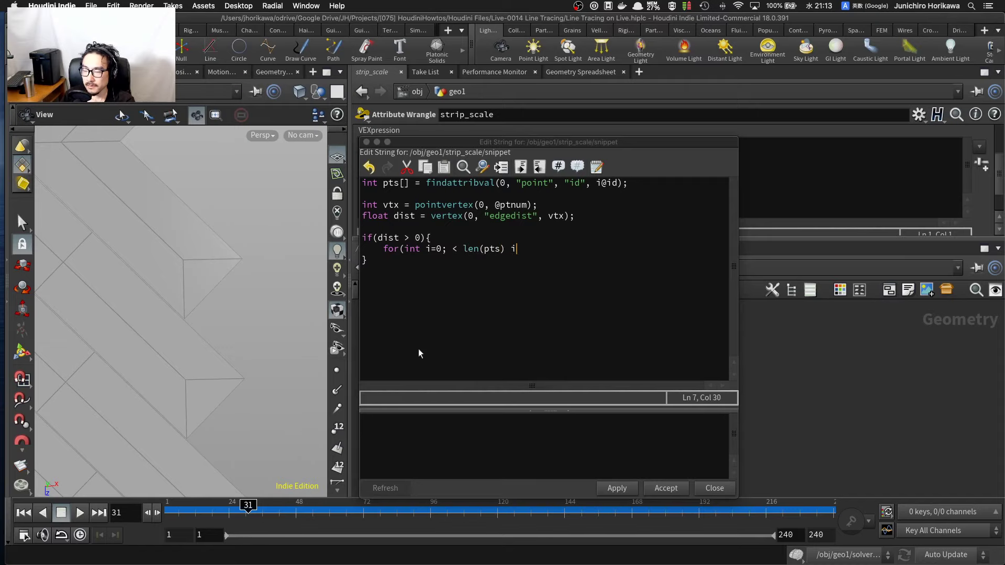
{"action": "key", "text": "BackSpace"}
{"action": "type", "text": "; i++){"}
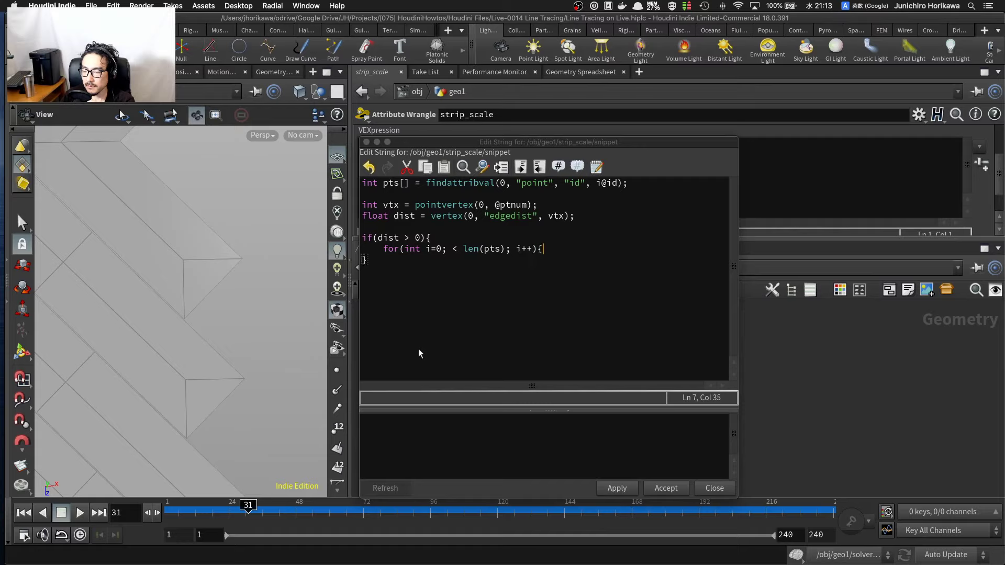
{"action": "key", "text": "Return"}
{"action": "type", "text": "}"}
{"action": "key", "text": "Left"}
Step: In the for loop body, add int pt = pts[i]; to get the current matching point
{"action": "key", "text": "Return"}
{"action": "type", "text": "int "}
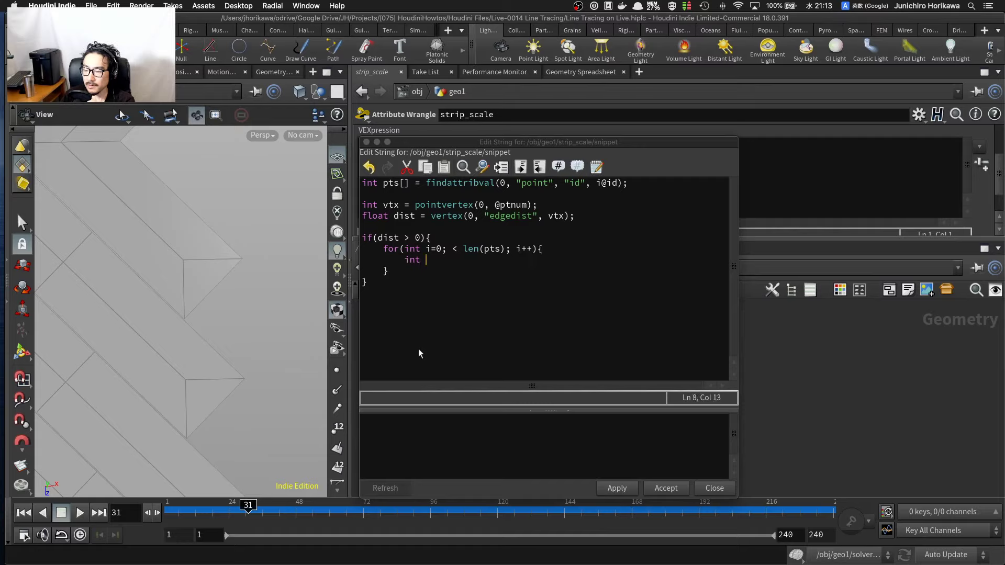
{"action": "type", "text": "pt = pts[i];"}
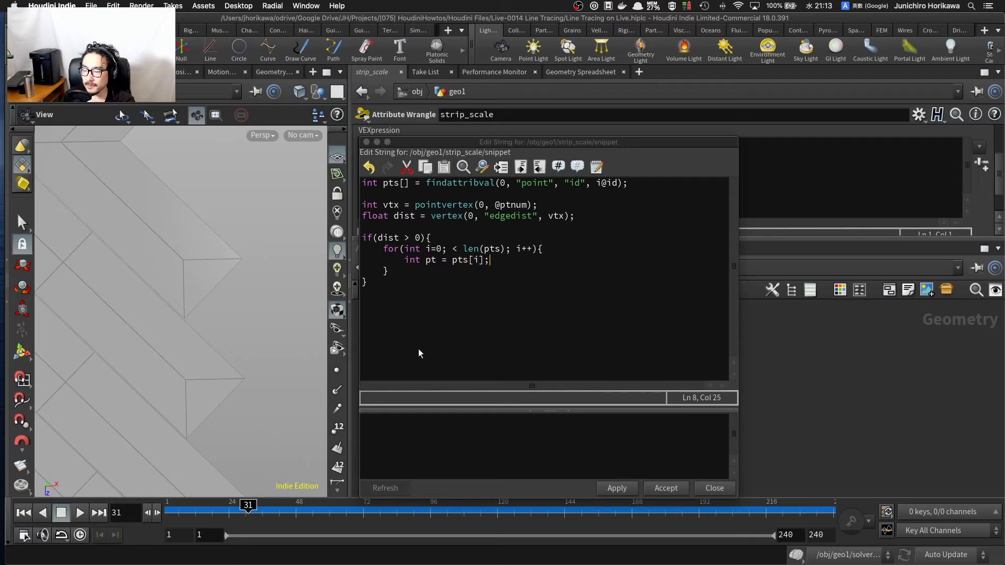
{"action": "key", "text": "Return"}
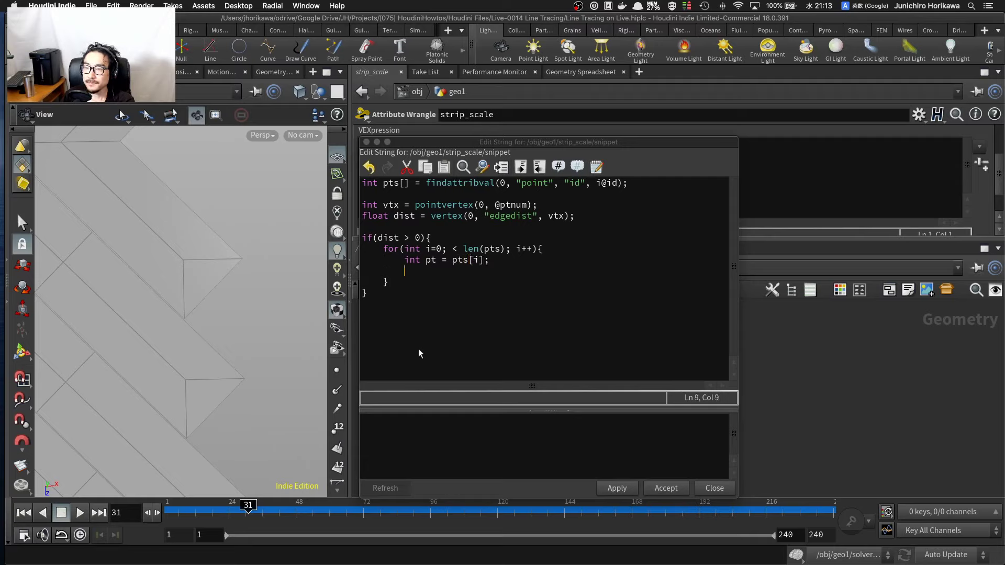
{"action": "type", "text": "if("}
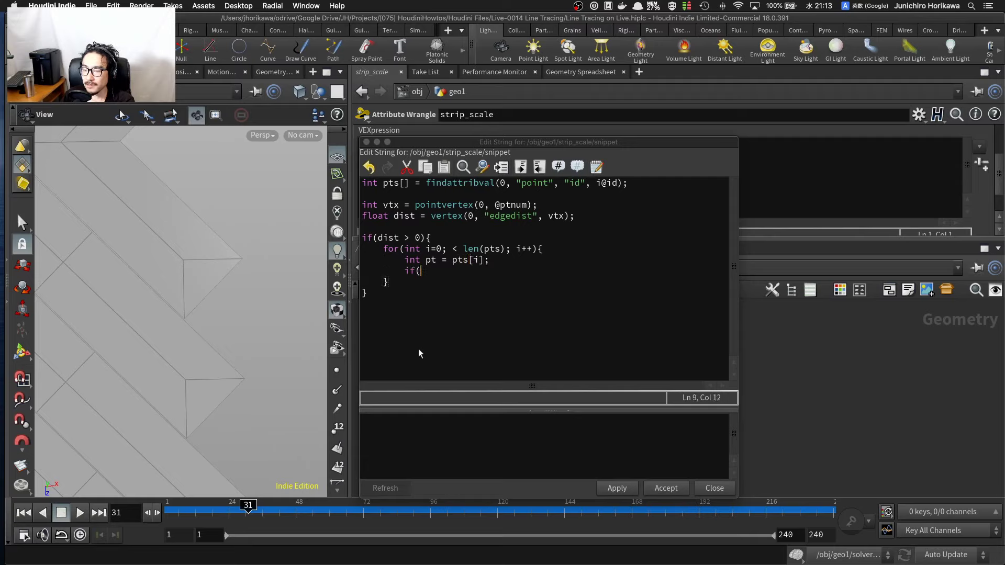
{"action": "left_click_drag", "start_coordinate": [442, 260], "coordinate": [426, 262]}
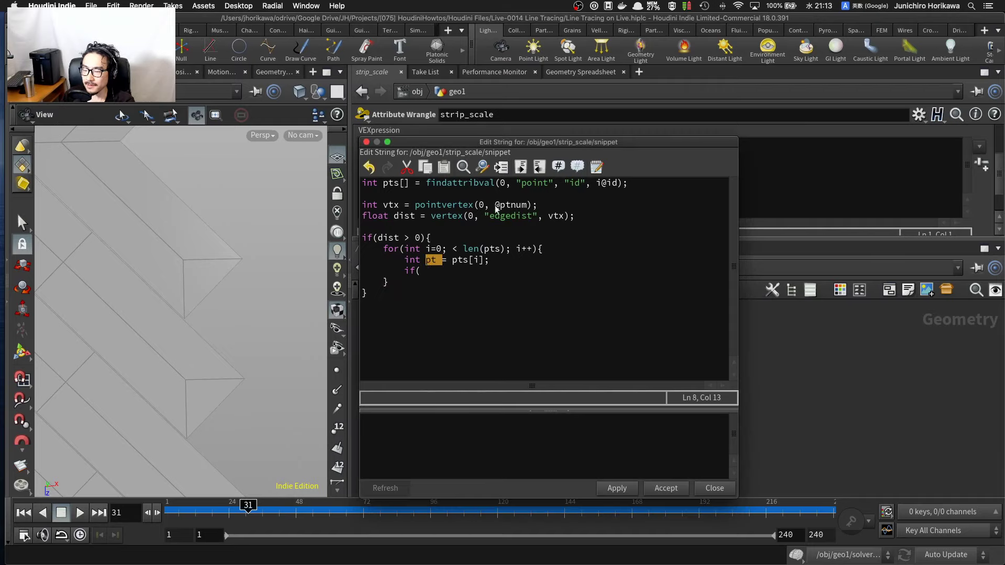
{"action": "left_click_drag", "start_coordinate": [494, 206], "coordinate": [527, 206]}
{"action": "left_click", "coordinate": [426, 270]}
{"action": "type", "text": "pt !"}
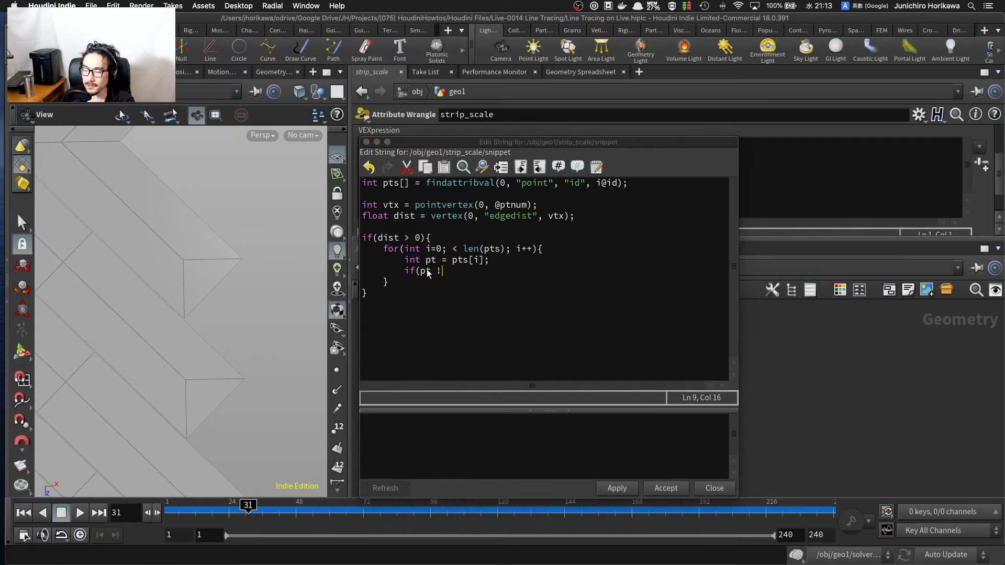
{"action": "type", "text": "= @ptnum){"}
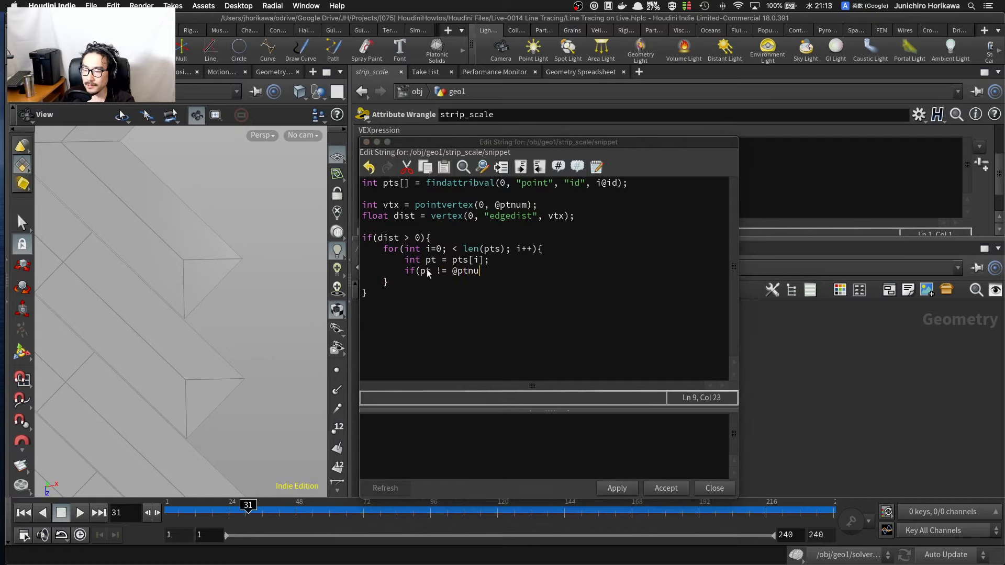
{"action": "key", "text": "Return"}
{"action": "type", "text": "}"}
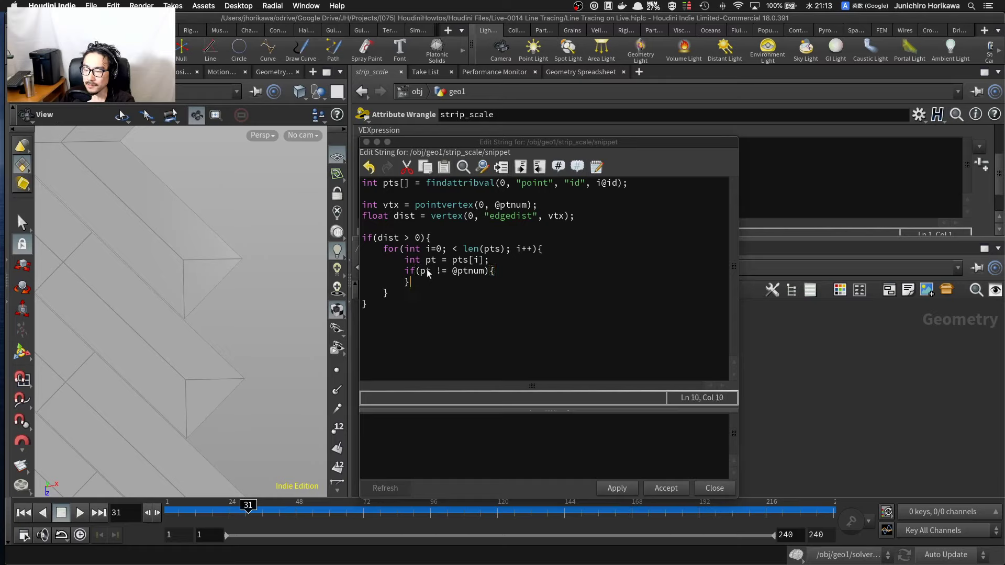
{"action": "key", "text": "Left"}
{"action": "key", "text": "Return"}
{"action": "key", "text": "Up"}
{"action": "key", "text": "Tab"}
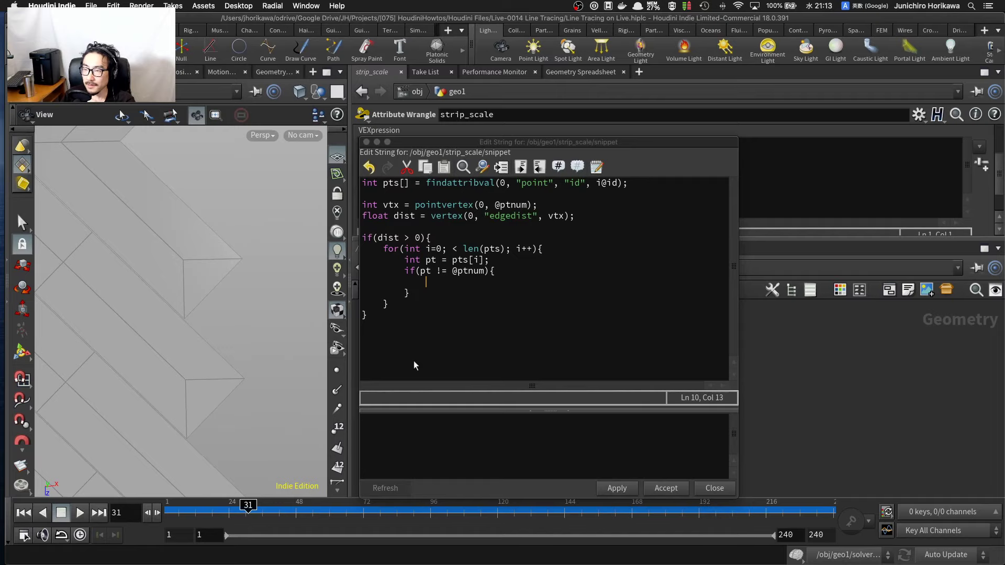
{"action": "type", "text": "int "}
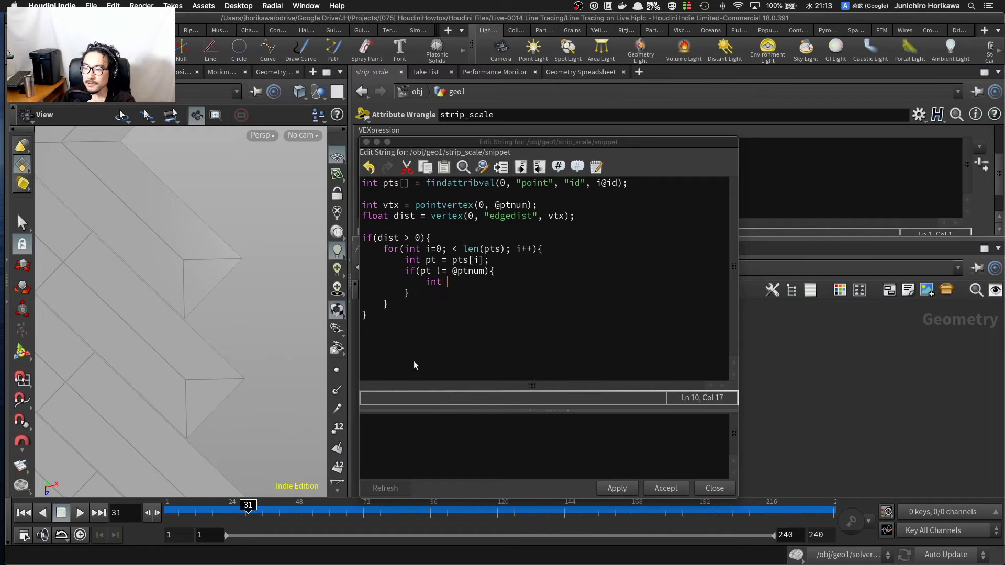
{"action": "type", "text": "nt"}
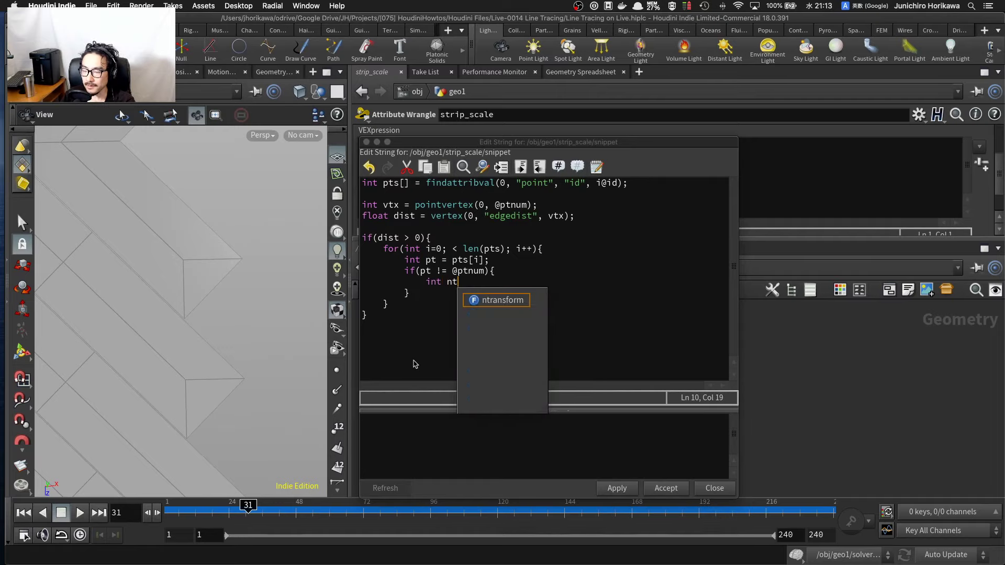
{"action": "key", "text": "BackSpace"}
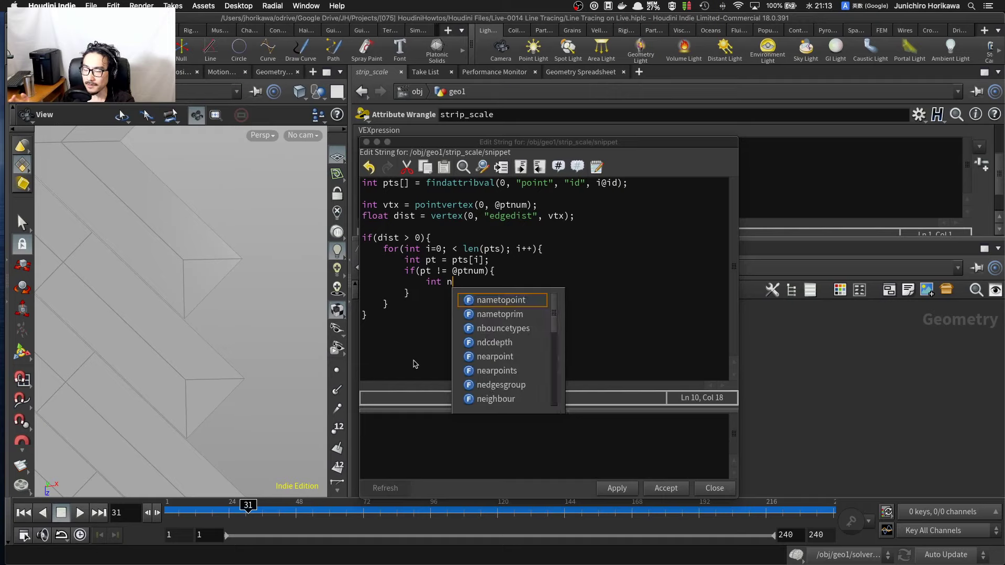
{"action": "type", "text": "v"}
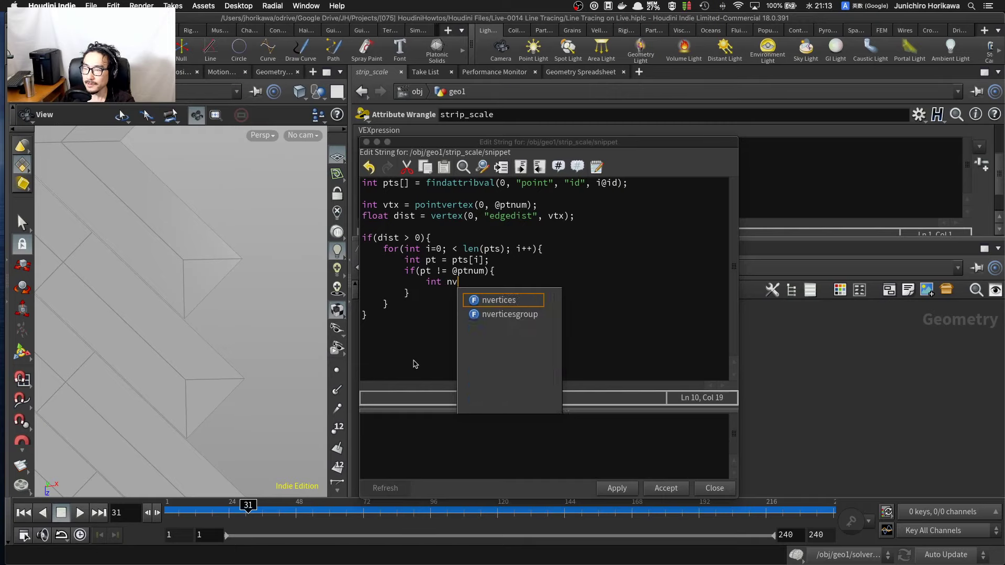
{"action": "type", "text": "tx "}
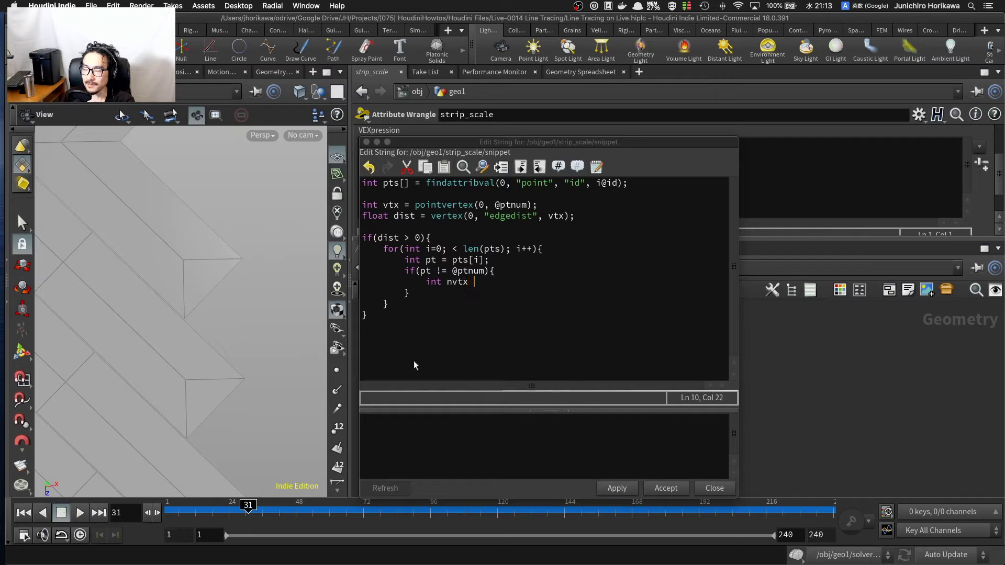
{"action": "type", "text": "= point"}
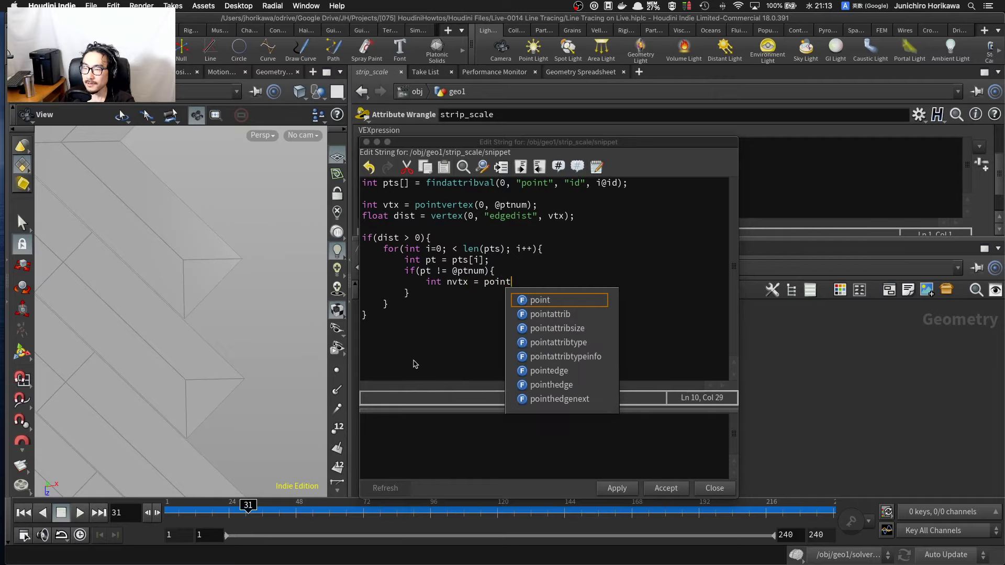
{"action": "type", "text": "vertex(0, "}
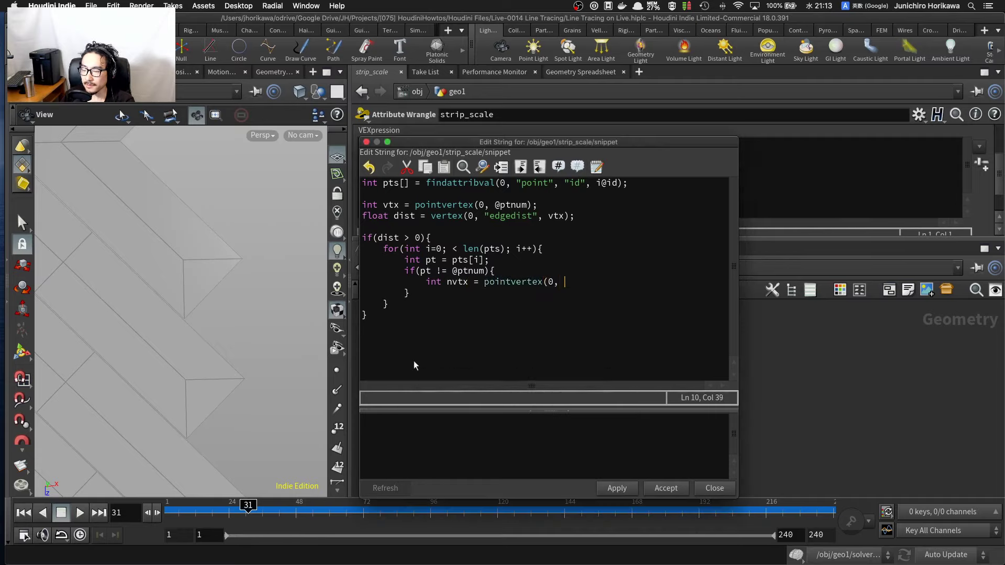
{"action": "type", "text": "pt);"}
Step: Below nvtx, add float ndist = vertex(0, "edgedist", nvtx); to read the matching point's edge distance
{"action": "key", "text": "Return"}
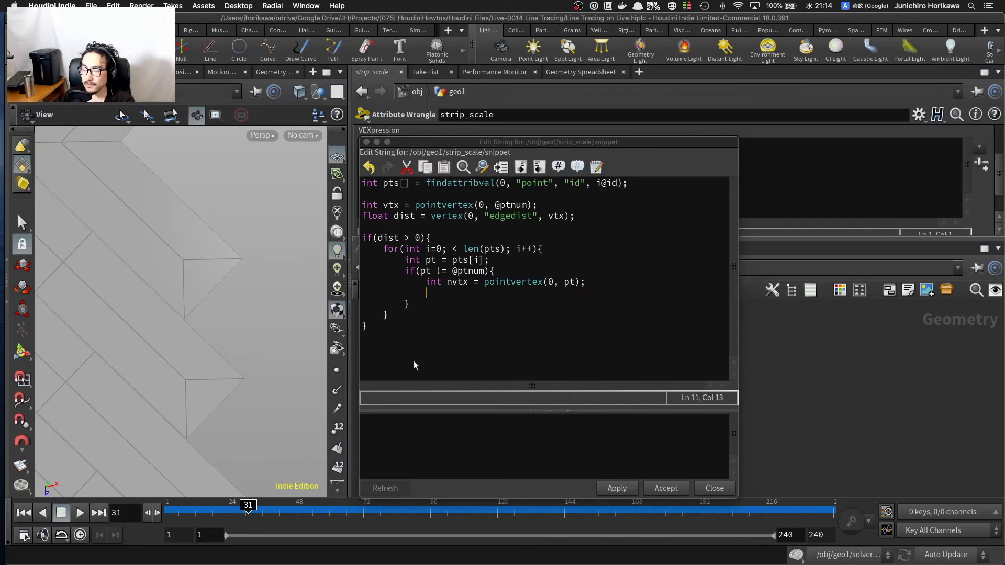
{"action": "type", "text": "flo"}
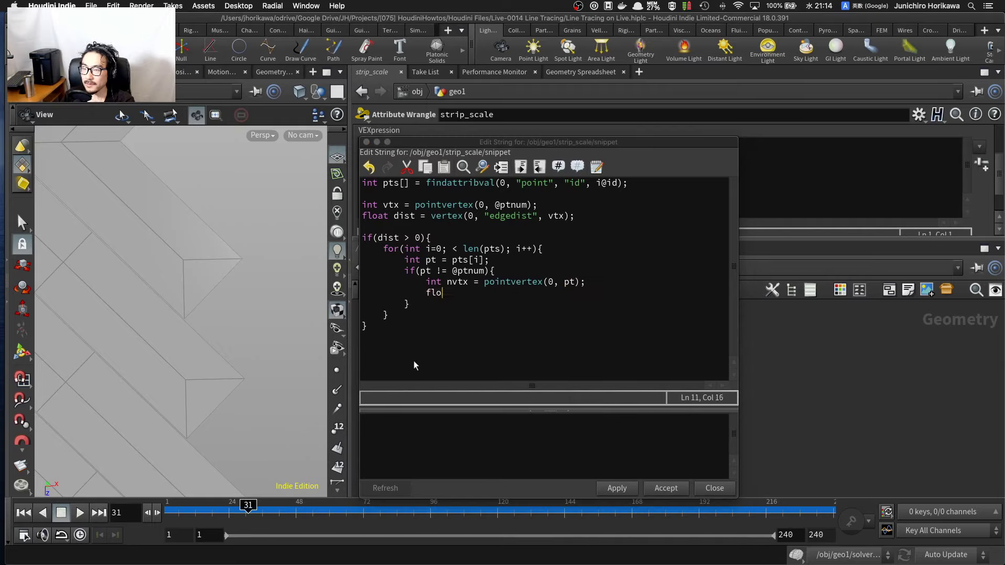
{"action": "type", "text": "at ndist = "}
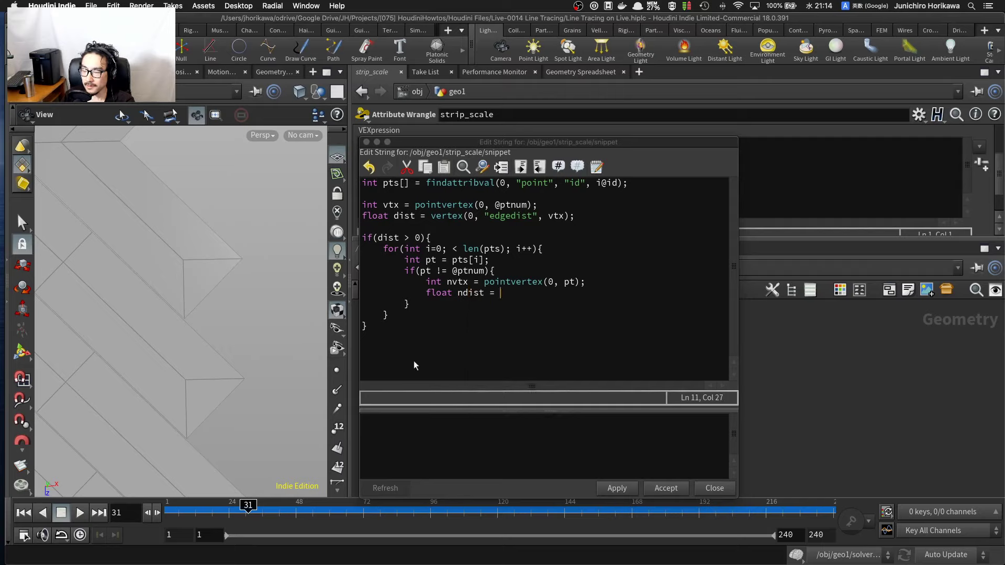
{"action": "type", "text": "ve"}
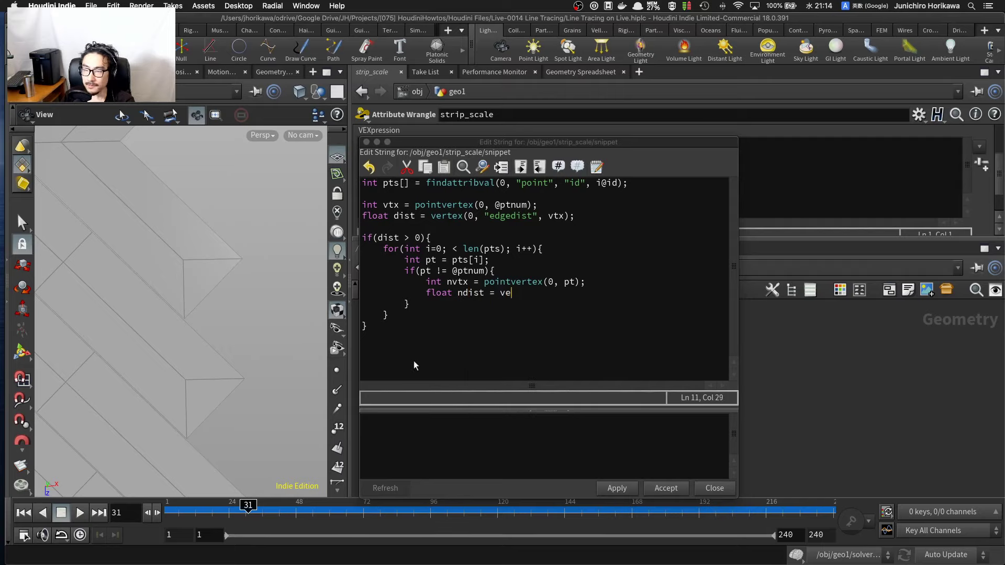
{"action": "type", "text": "rtex(0, \"edgedist\", "}
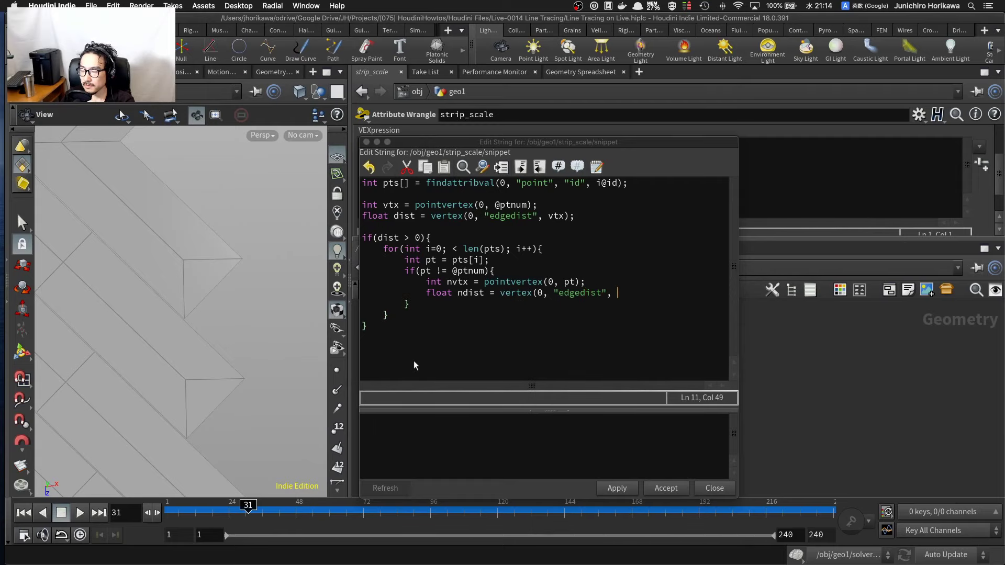
{"action": "type", "text": "nvtx);"}
Step: Below the ndist declaration, add an empty if(ndist < 0.000001){ } block to catch matching points with near-zero edge distance
{"action": "key", "text": "Return"}
{"action": "type", "text": "if("}
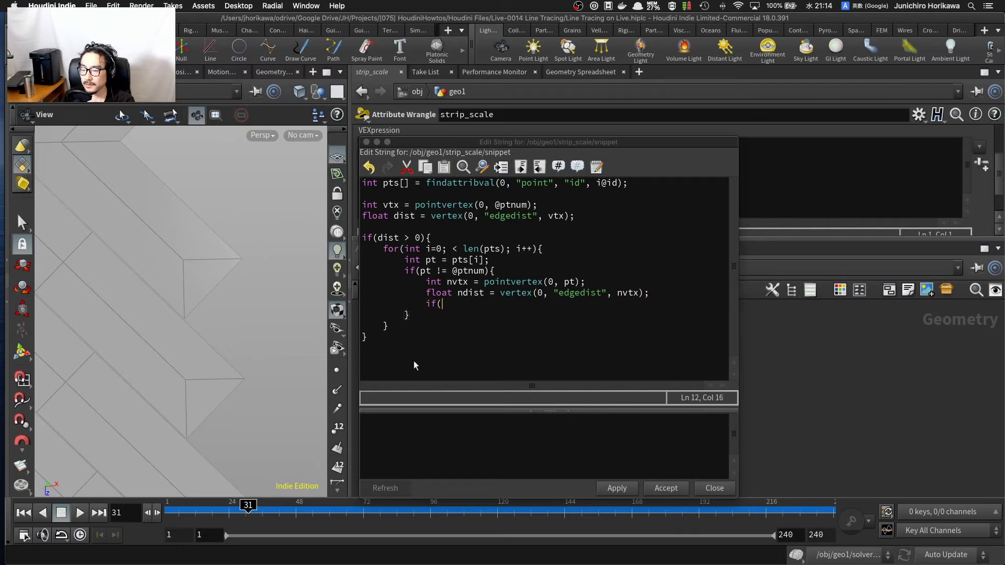
{"action": "type", "text": "ndist"}
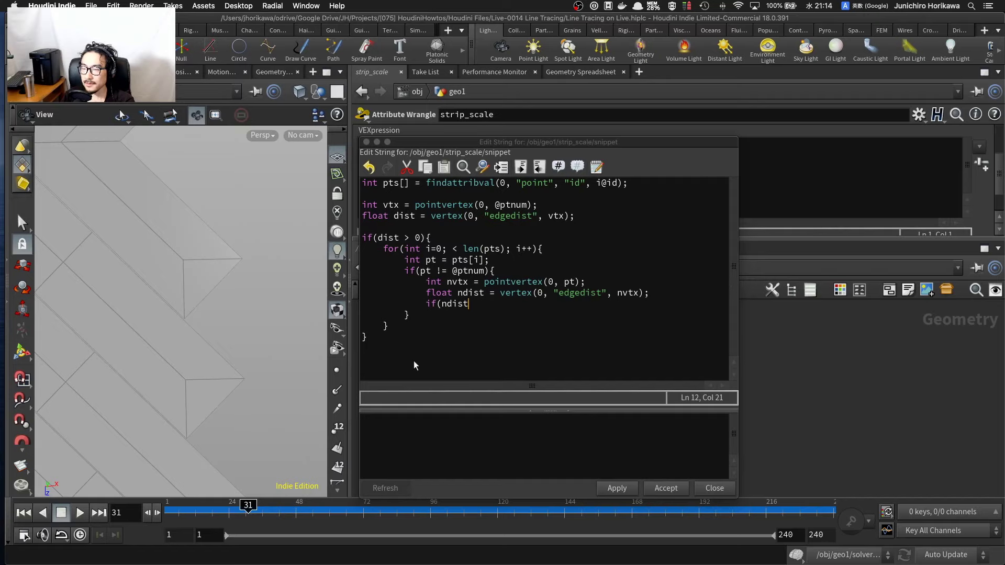
{"action": "type", "text": " <"}
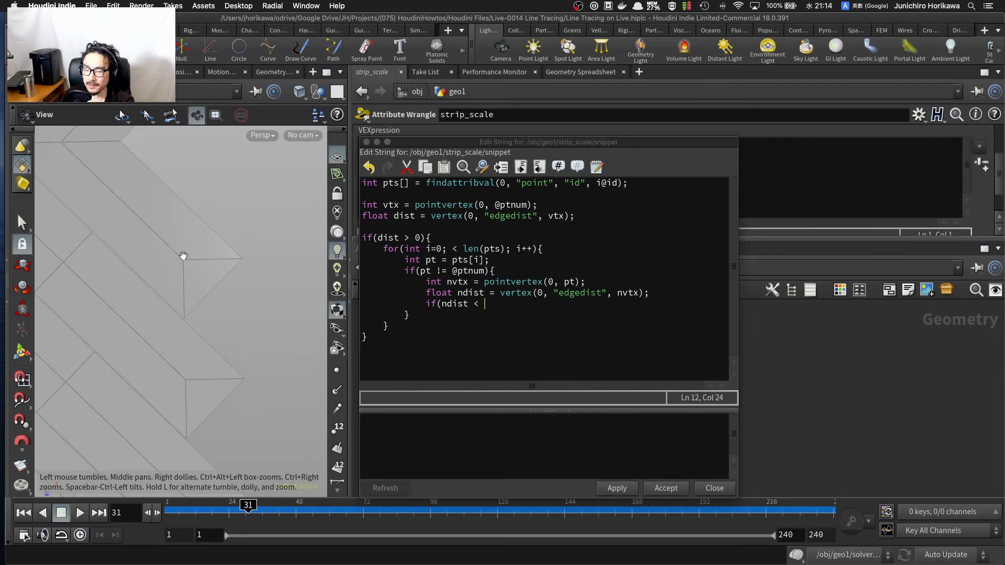
{"action": "type", "text": "0.000001("}
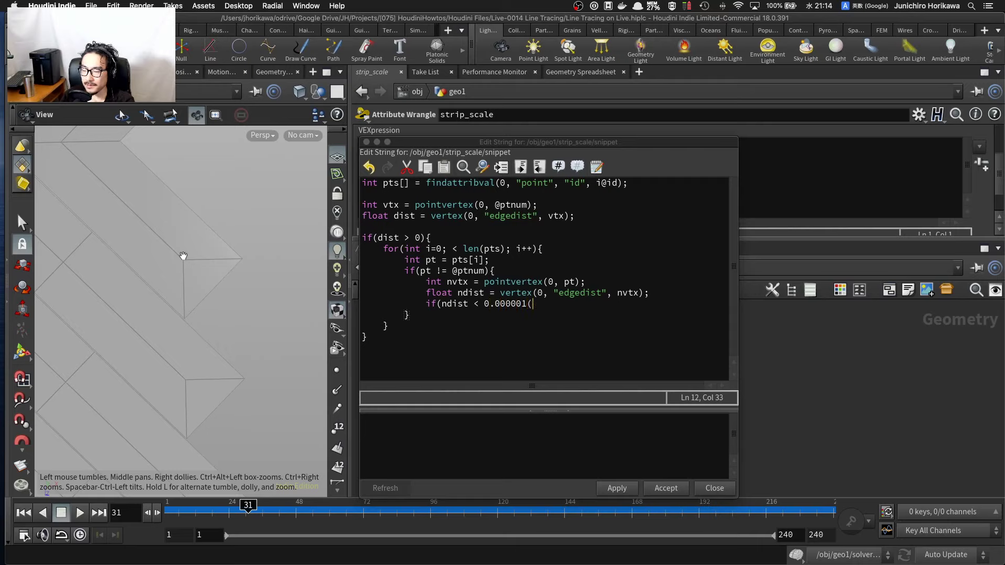
{"action": "key", "text": "BackSpace"}
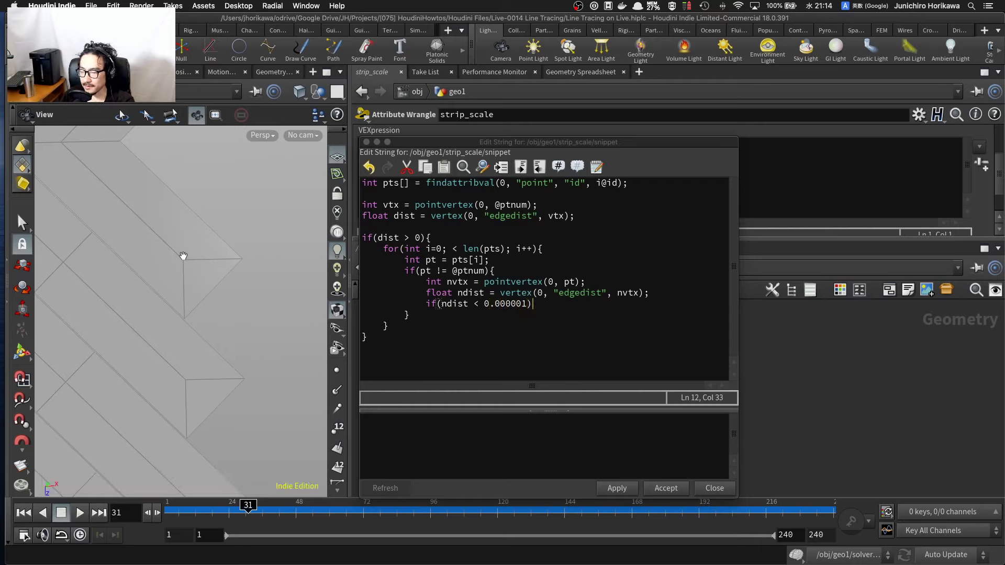
{"action": "type", "text": "){"}
{"action": "key", "text": "Return"}
{"action": "key", "text": "Return"}
{"action": "type", "text": "}"}
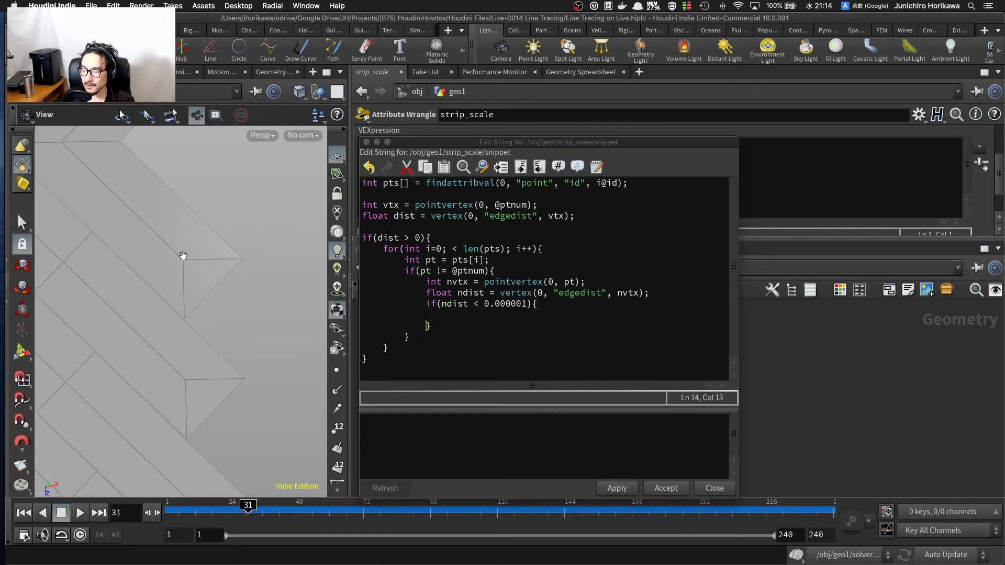
{"action": "key", "text": "Up"}
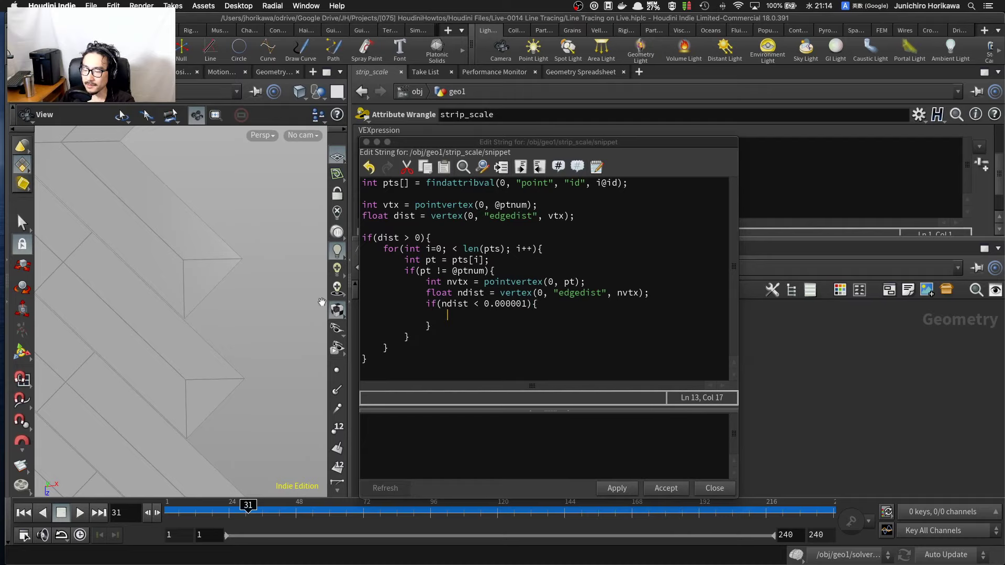
{"action": "double_click", "coordinate": [474, 304]}
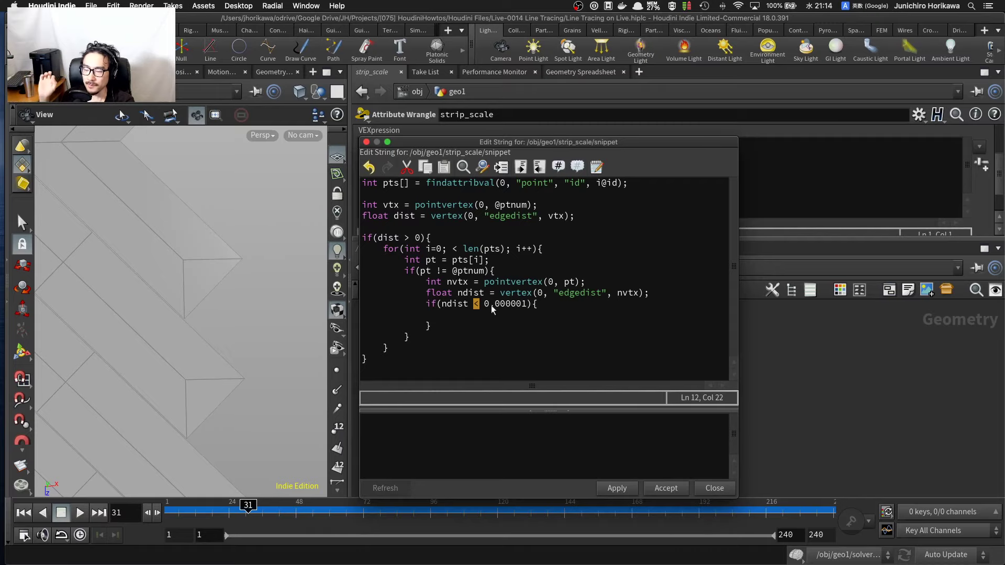
{"action": "double_click", "coordinate": [461, 304]}
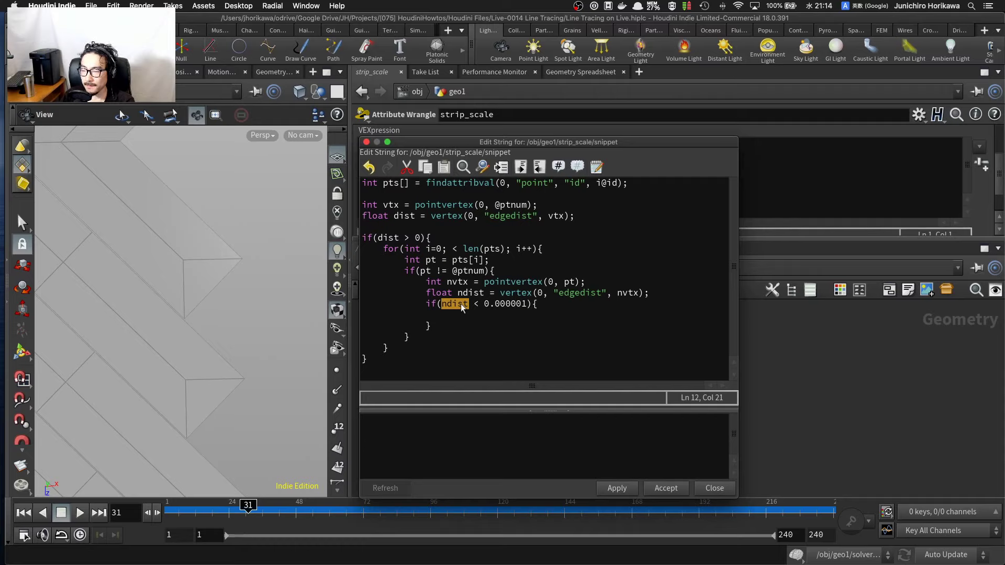
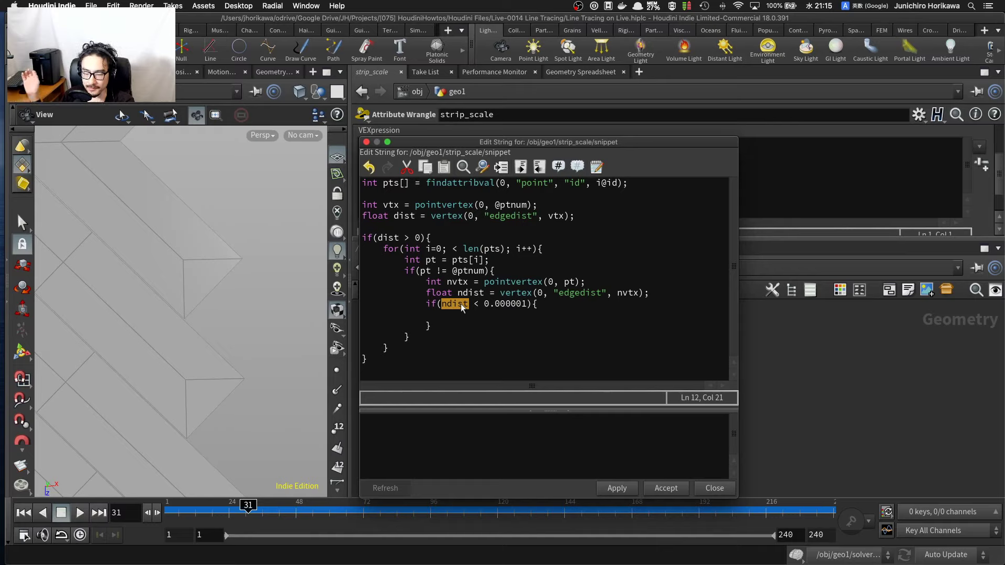
{"action": "left_click", "coordinate": [462, 305]}
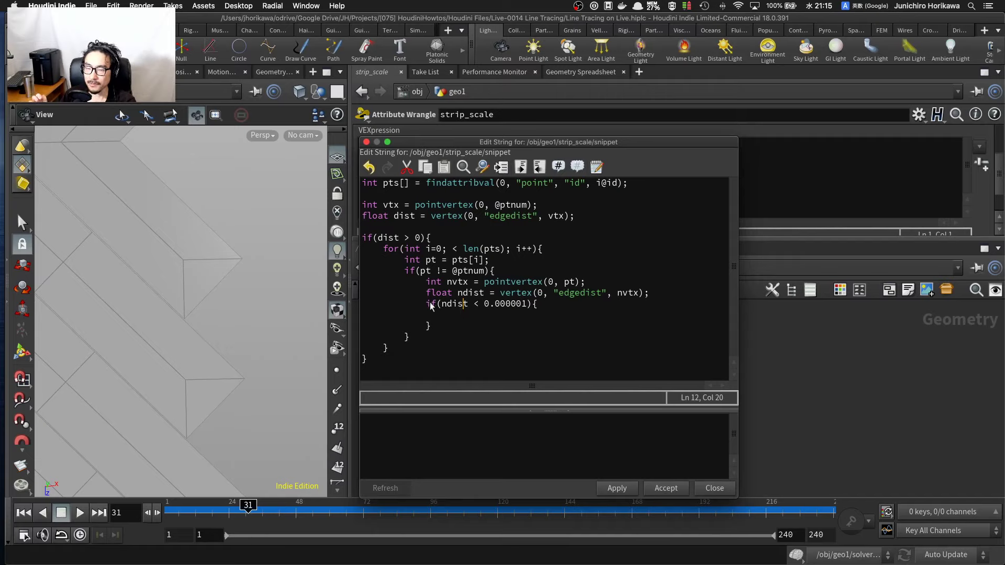
{"action": "left_click_drag", "start_coordinate": [432, 325], "coordinate": [429, 306]}
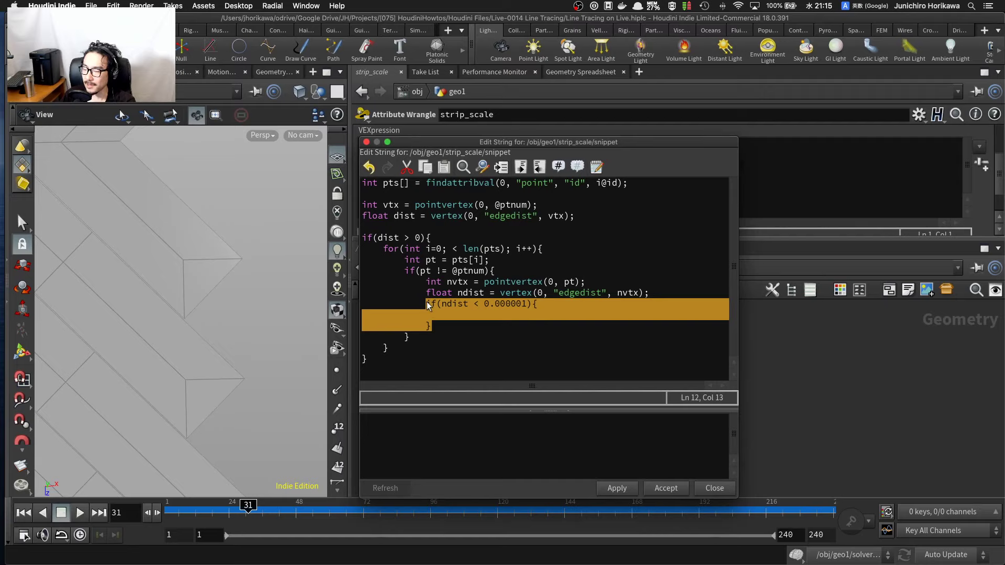
{"action": "left_click", "coordinate": [440, 313]}
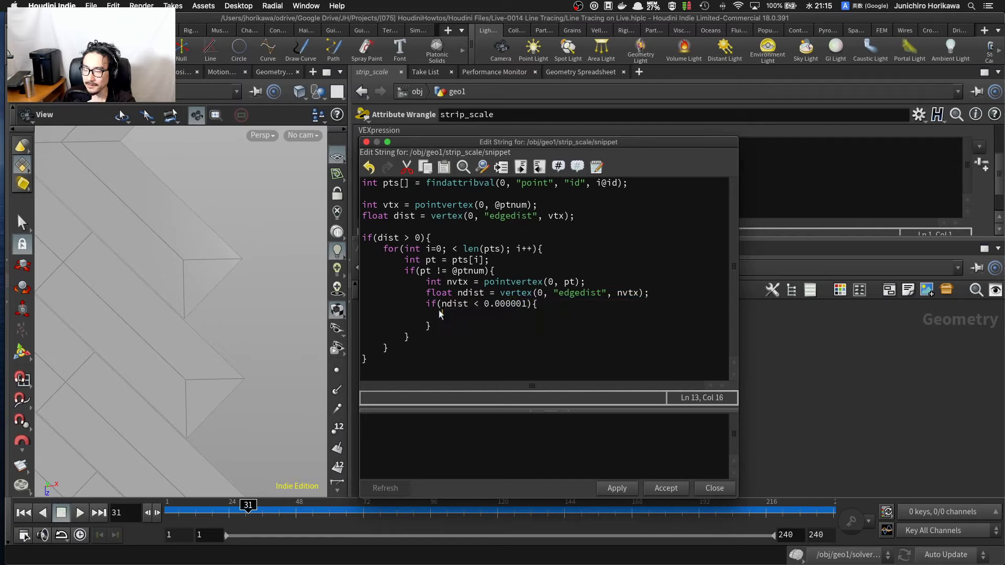
Step: Inside the if(ndist < 0.000001) block, add the indented line vector npos = point(0, "P", pt); to read the matching point's position
{"action": "left_click", "coordinate": [466, 316]}
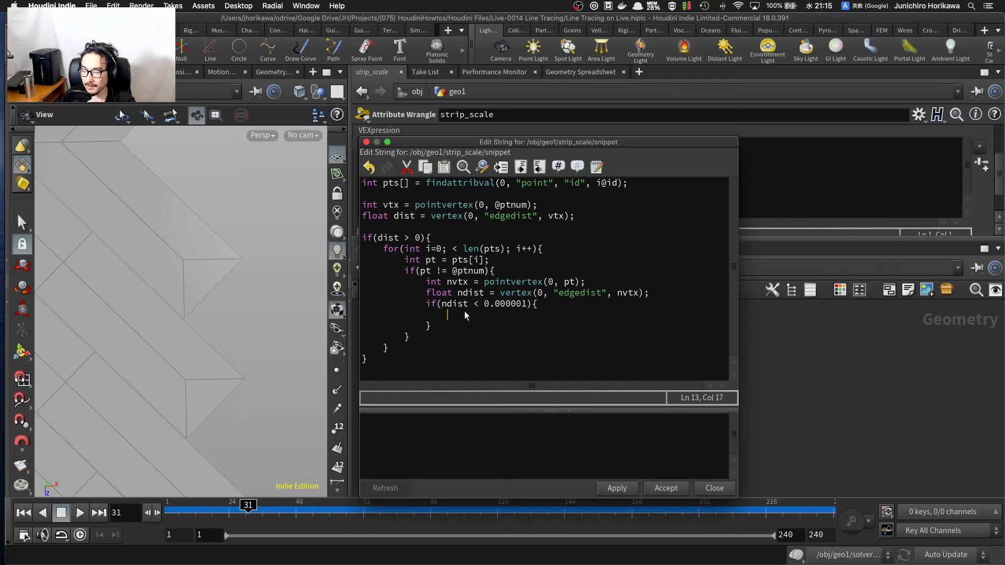
{"action": "key", "text": "BackSpace"}
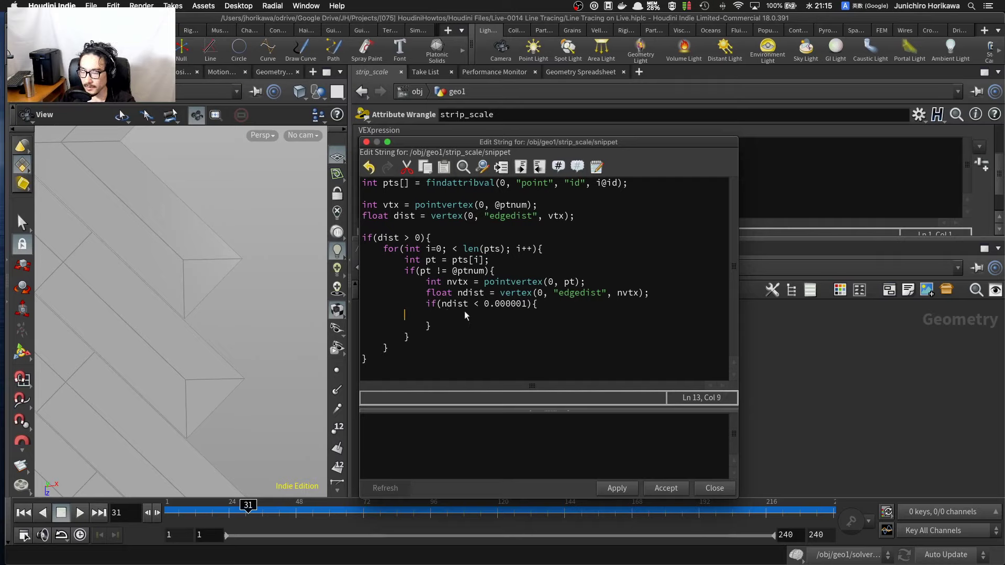
{"action": "key", "text": "Tab"}
{"action": "key", "text": "Tab"}
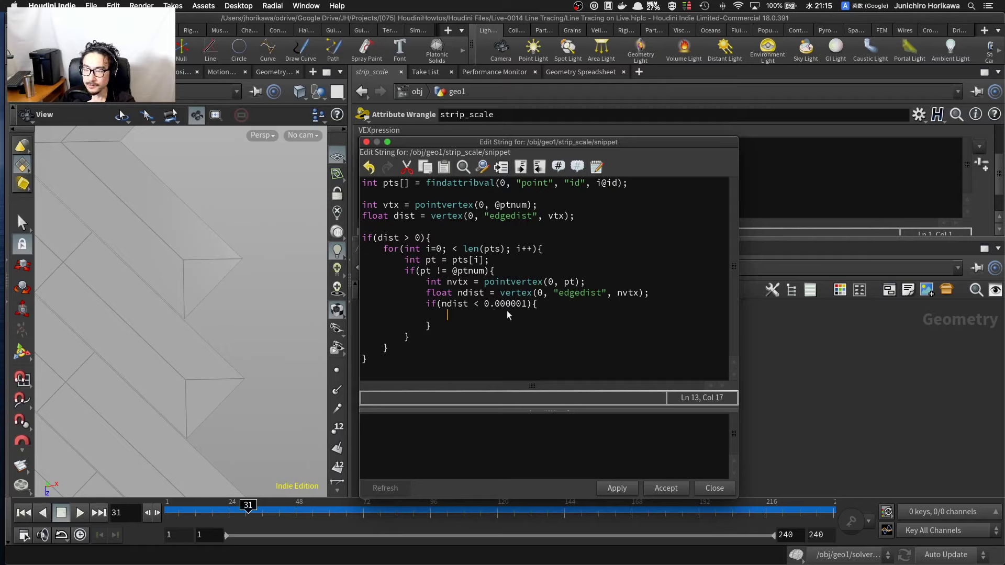
{"action": "type", "text": "vector "}
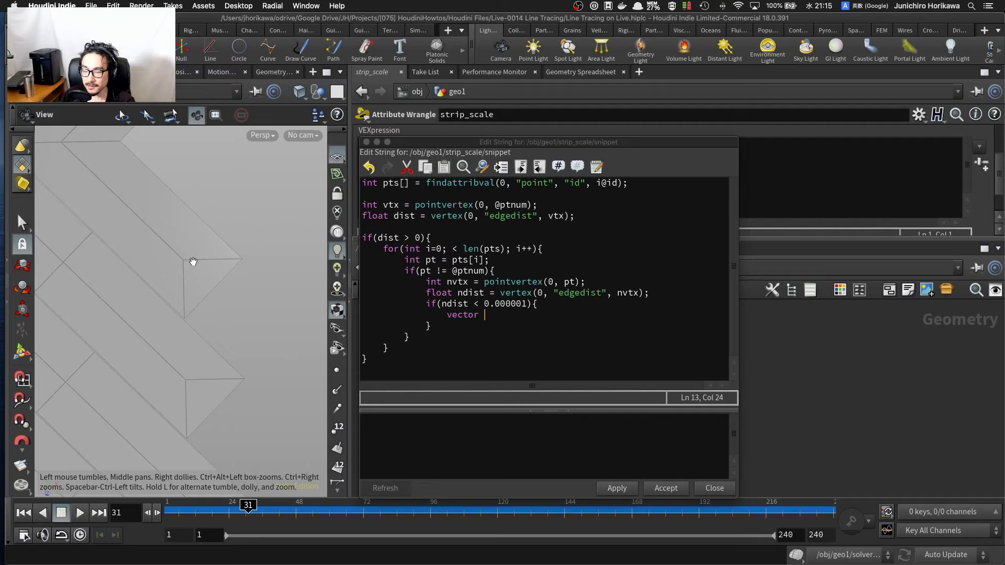
{"action": "type", "text": "npos = "}
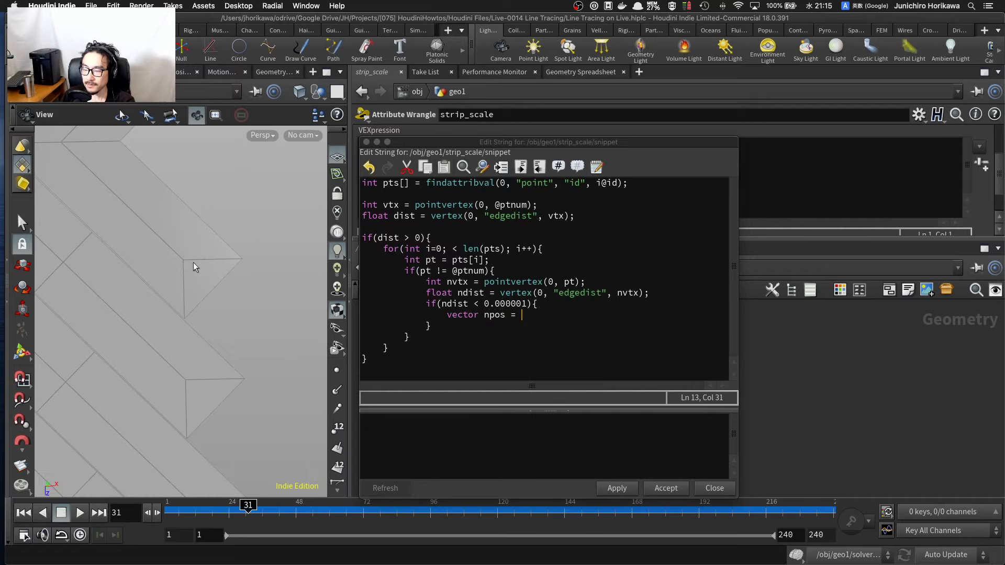
{"action": "type", "text": "point("}
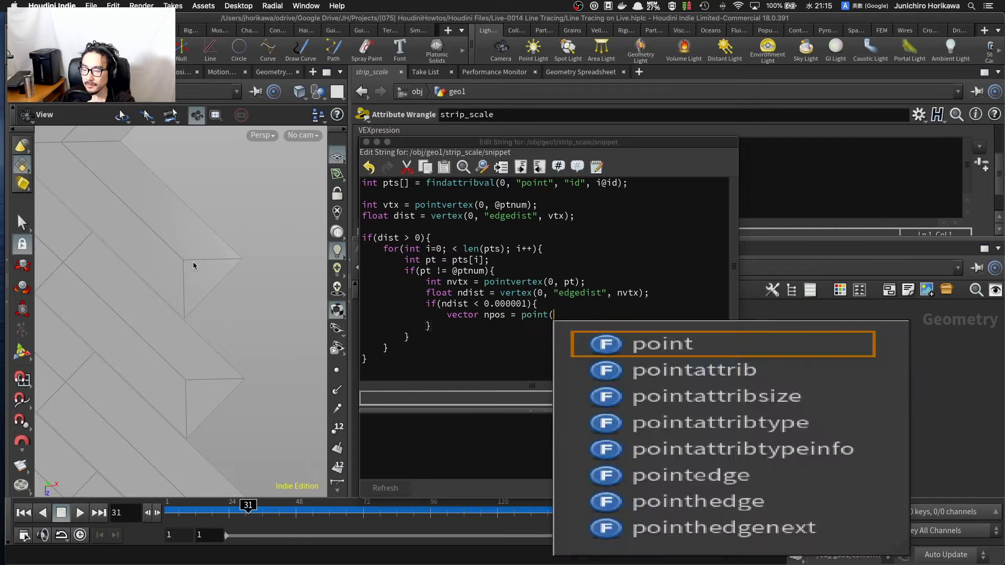
{"action": "type", "text": "0, \"P\", pt);"}
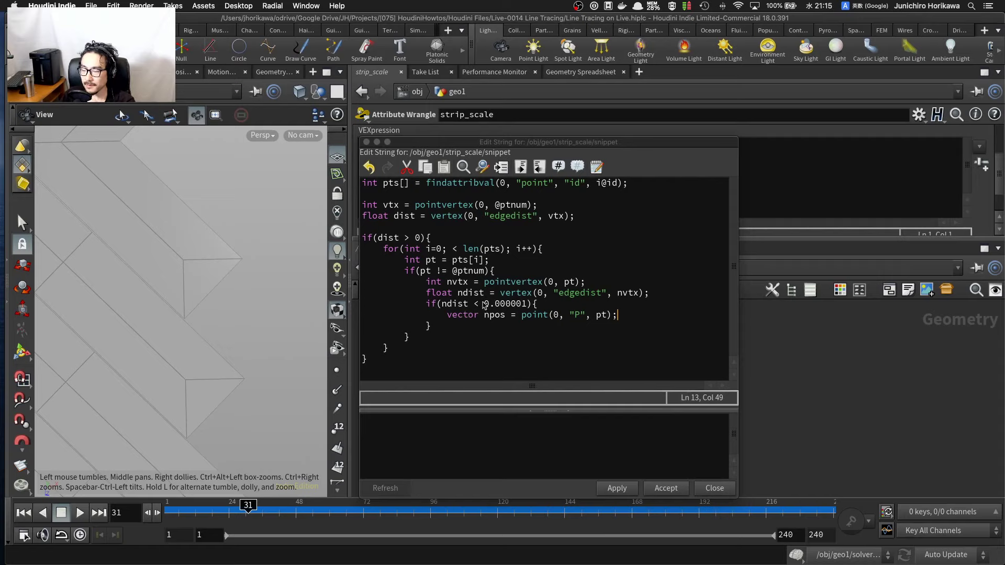
Step: Change the threshold in the outer if(dist > ...) condition to 0.000001, copying it from the ndist condition
{"action": "left_click_drag", "start_coordinate": [484, 306], "coordinate": [526, 308]}
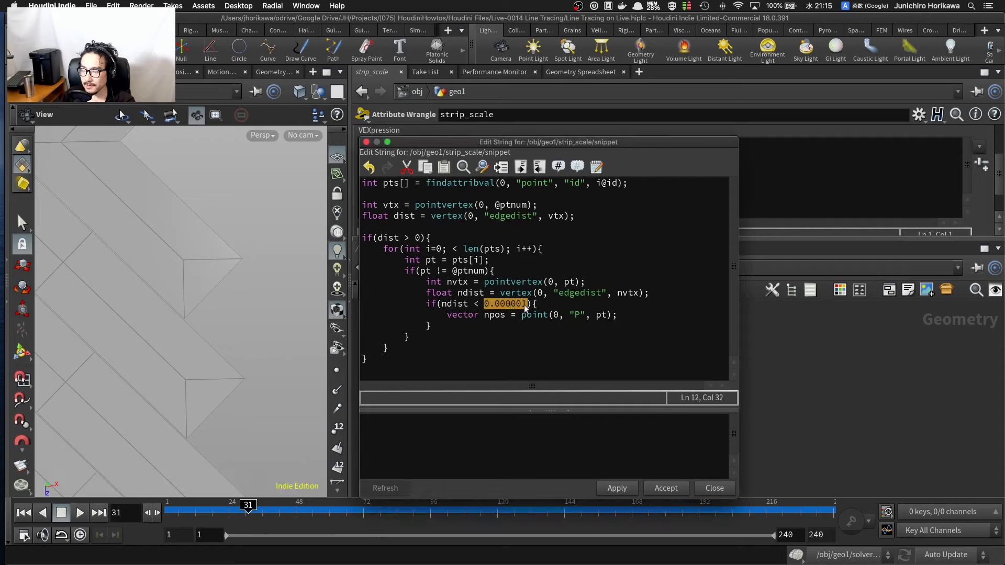
{"action": "key", "text": "super+c"}
{"action": "double_click", "coordinate": [419, 239]}
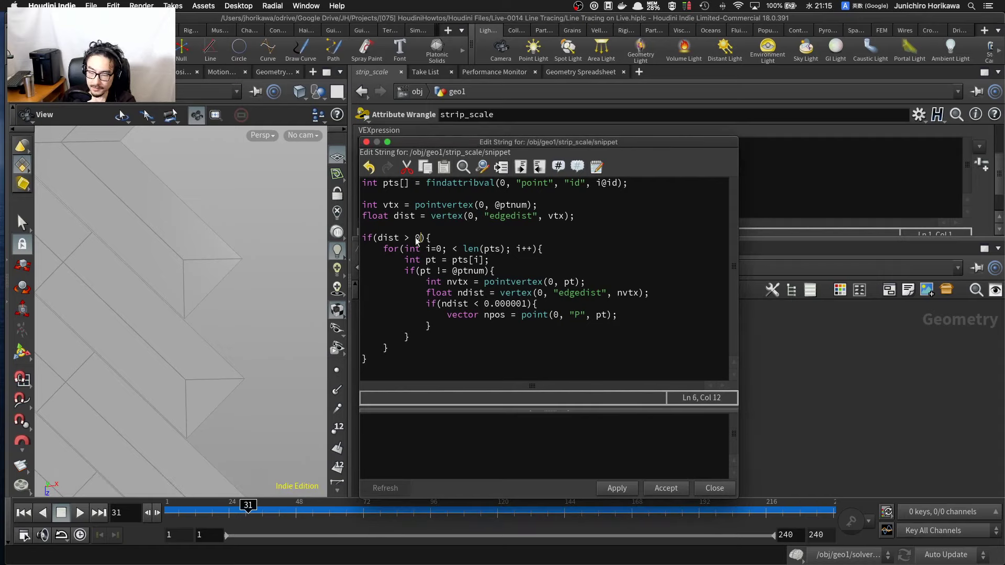
{"action": "key", "text": "super+v"}
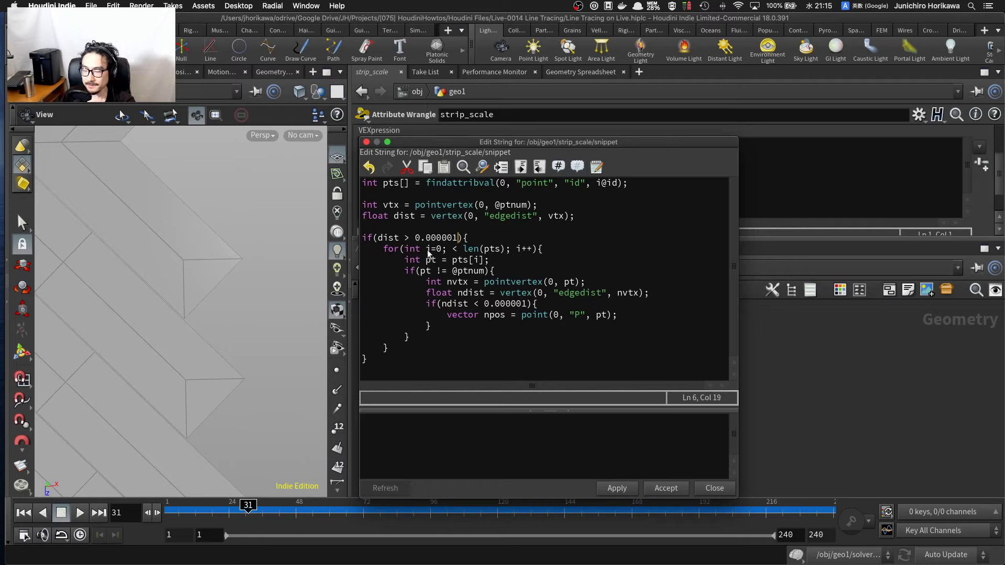
Step: Below the npos declaration, add vector dir = npos - @P; to get the direction towards the matching point
{"action": "left_click", "coordinate": [633, 315]}
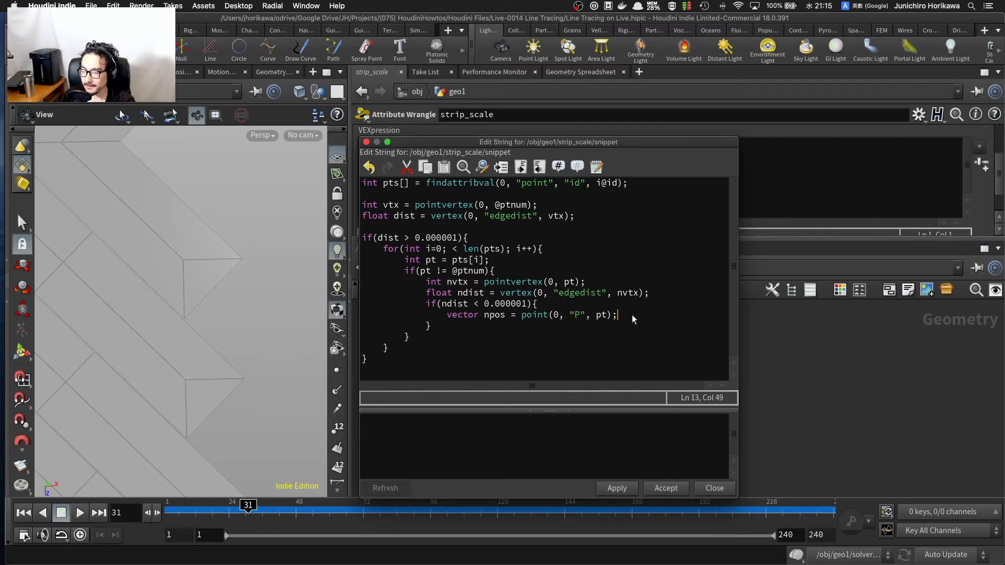
{"action": "key", "text": "Return"}
{"action": "type", "text": "ve"}
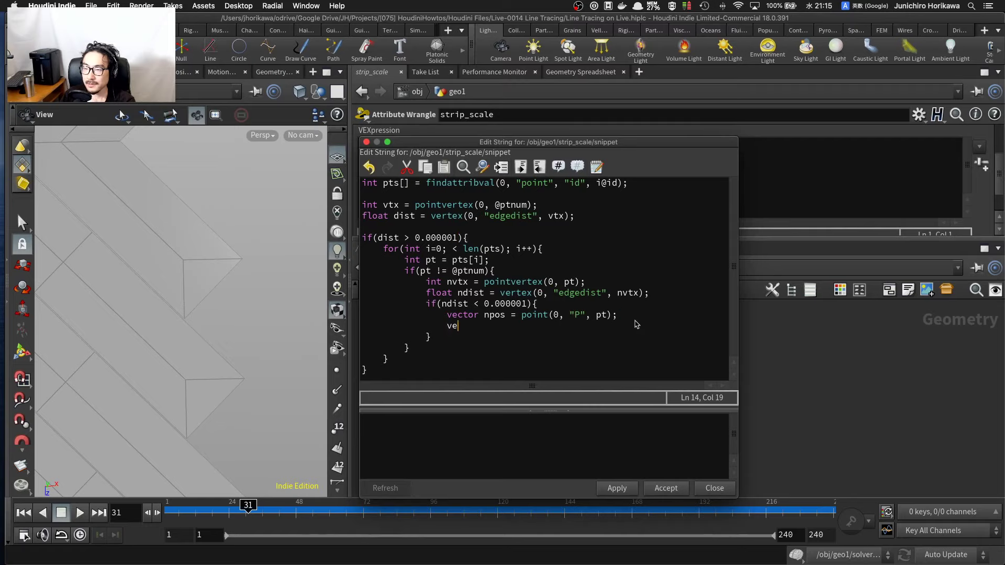
{"action": "type", "text": "ctor dir ="}
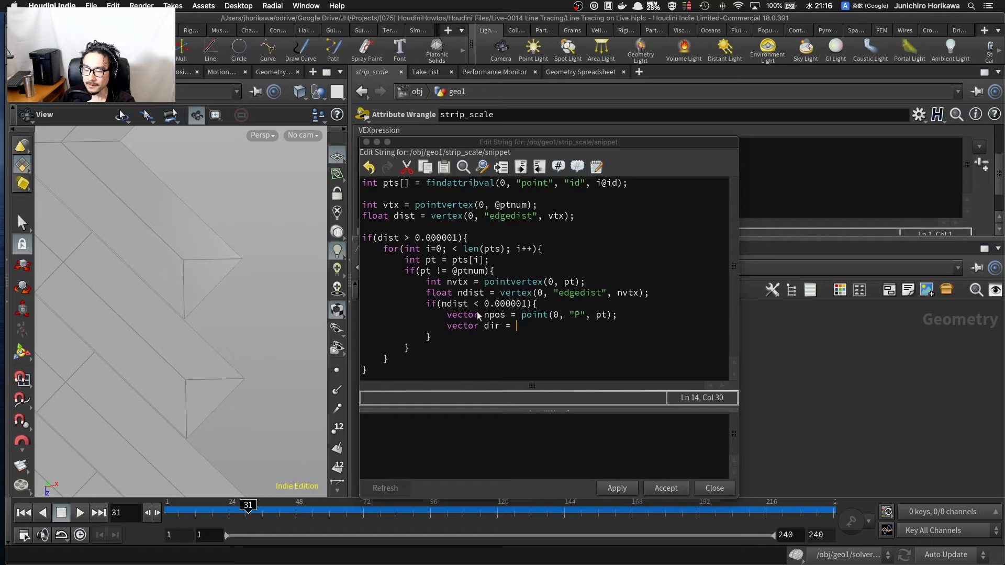
{"action": "type", "text": "npos ="}
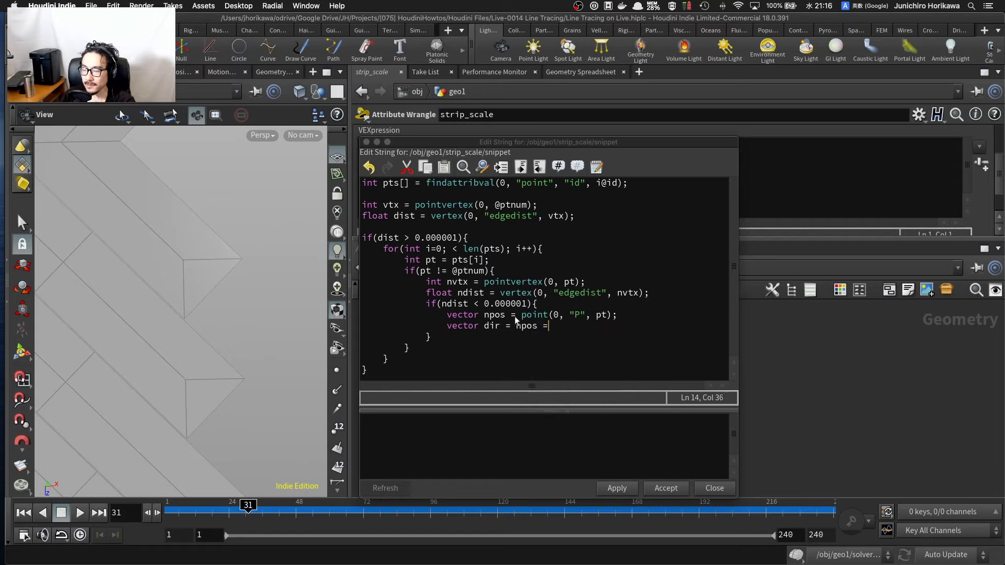
{"action": "key", "text": "BackSpace"}
{"action": "type", "text": "- @P"}
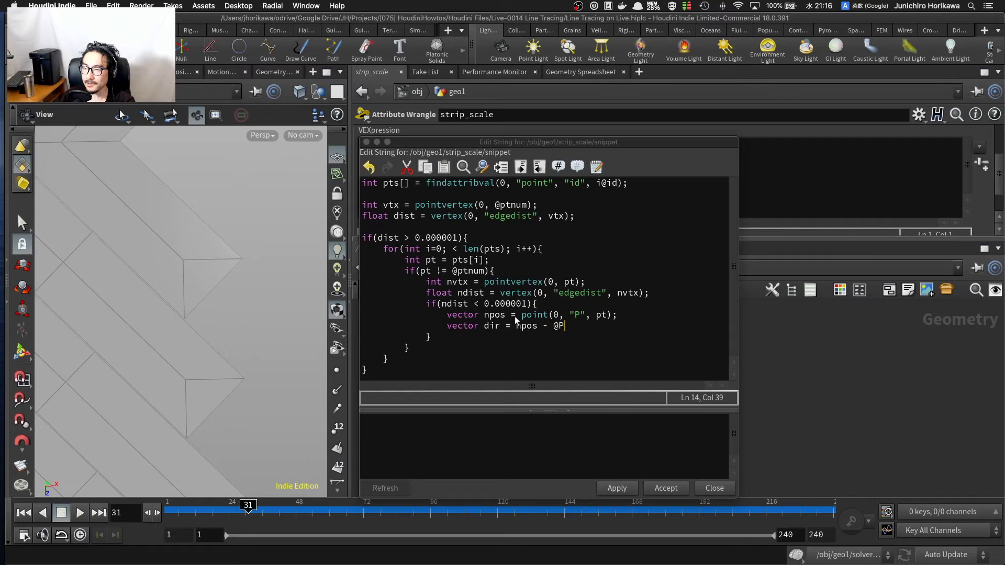
{"action": "type", "text": ";"}
Step: Below the dir declaration, add dir *= f@pscale; to scale the direction, and start a new line after it
{"action": "key", "text": "Return"}
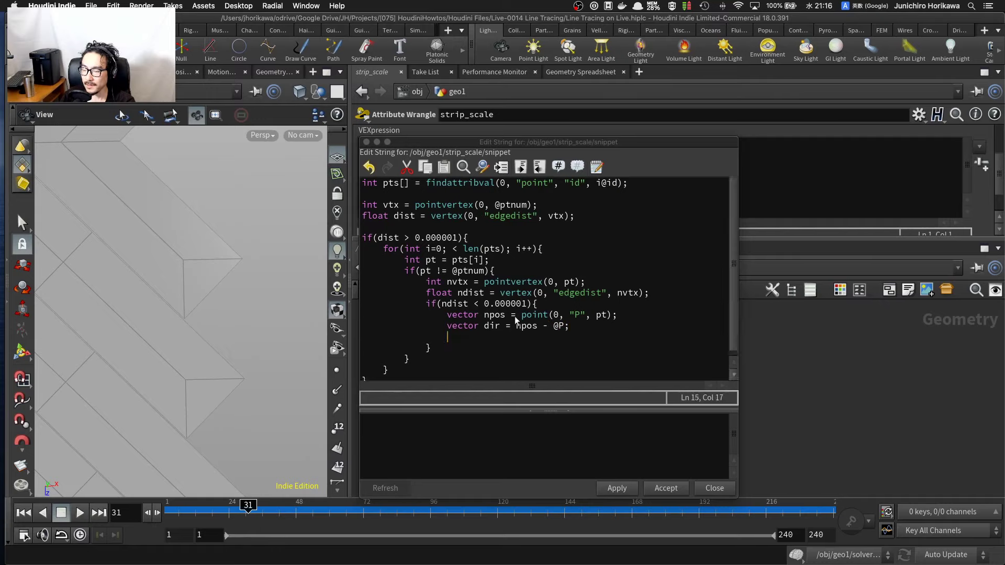
{"action": "type", "text": "di"}
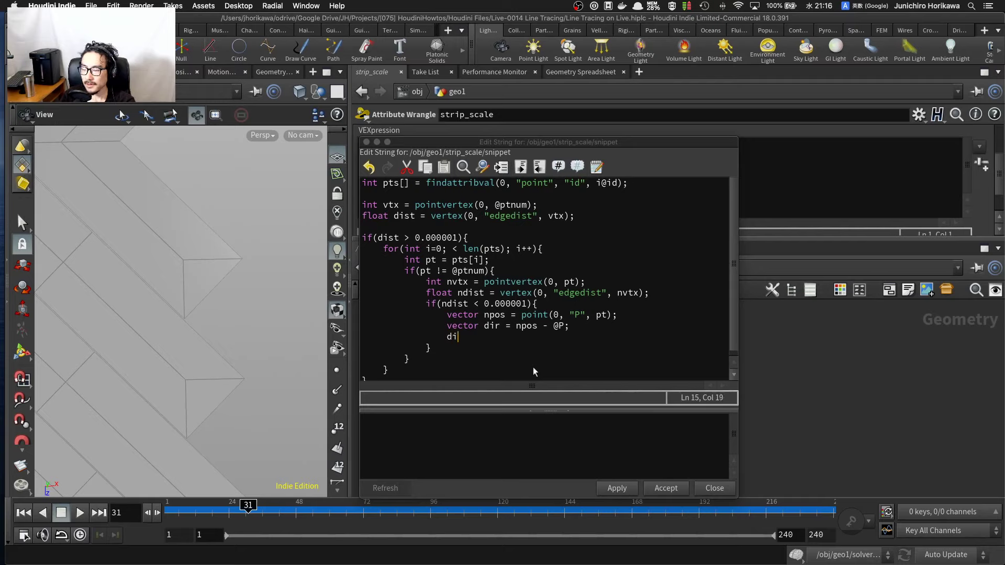
{"action": "type", "text": "r *= "}
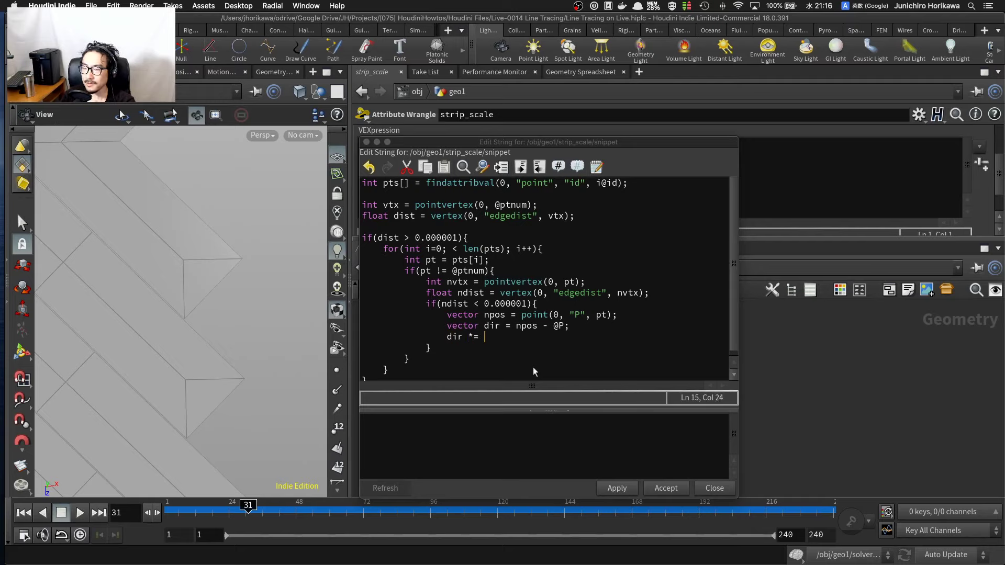
{"action": "type", "text": "f@s"}
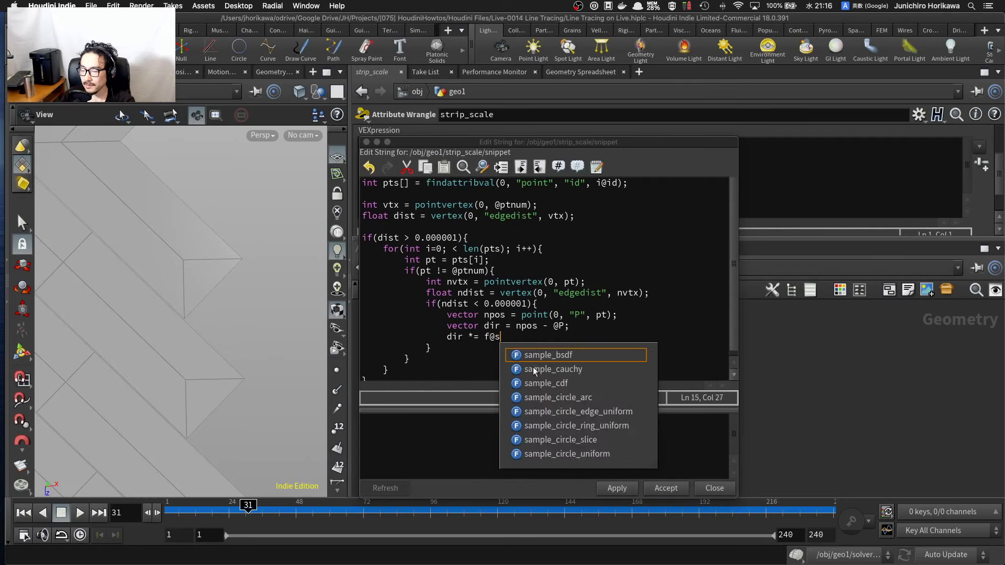
{"action": "type", "text": "ca"}
{"action": "key", "text": "BackSpace"}
{"action": "key", "text": "BackSpace"}
{"action": "key", "text": "BackSpace"}
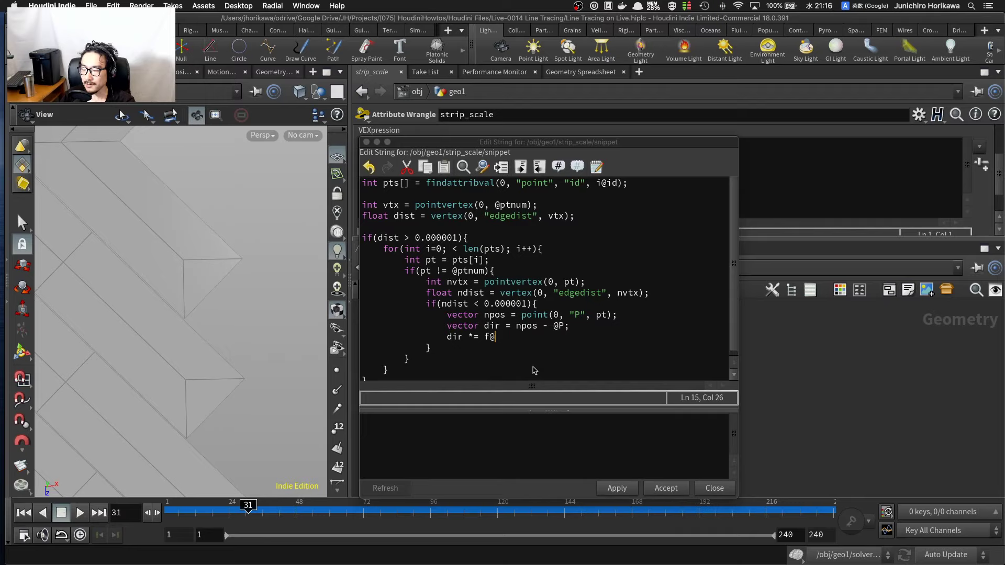
{"action": "type", "text": "pscale;"}
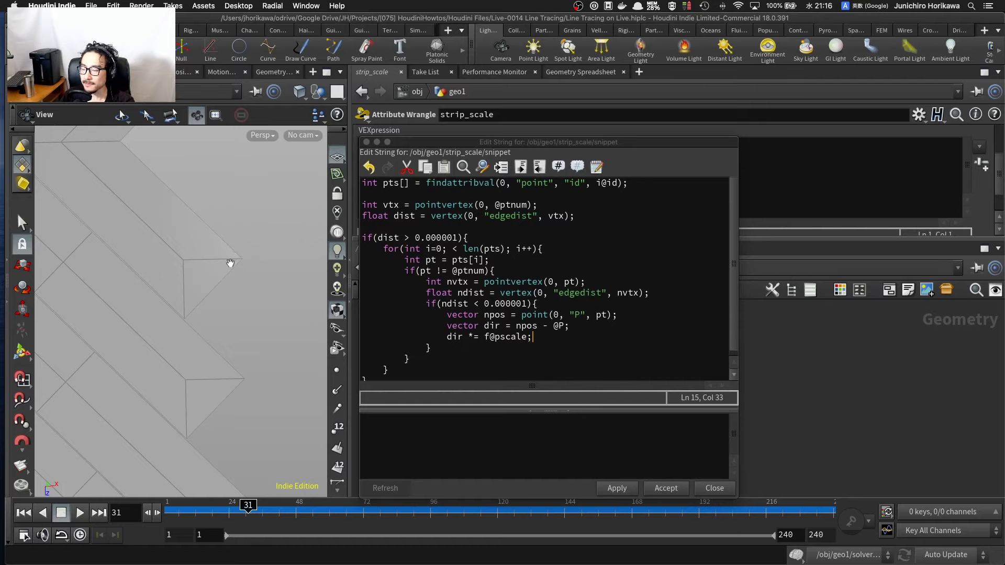
{"action": "left_click", "coordinate": [543, 335]}
{"action": "key", "text": "Return"}
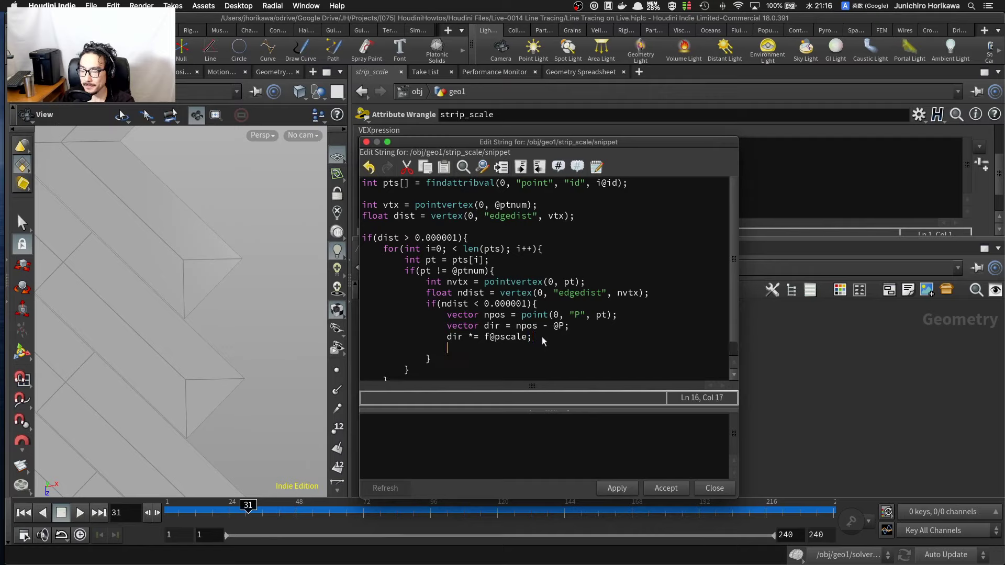
Step: Below the dir *= f@pscale; line, add @P += dir; to move the point, and apply the code
{"action": "type", "text": "@_"}
{"action": "key", "text": "BackSpace"}
{"action": "type", "text": "P"}
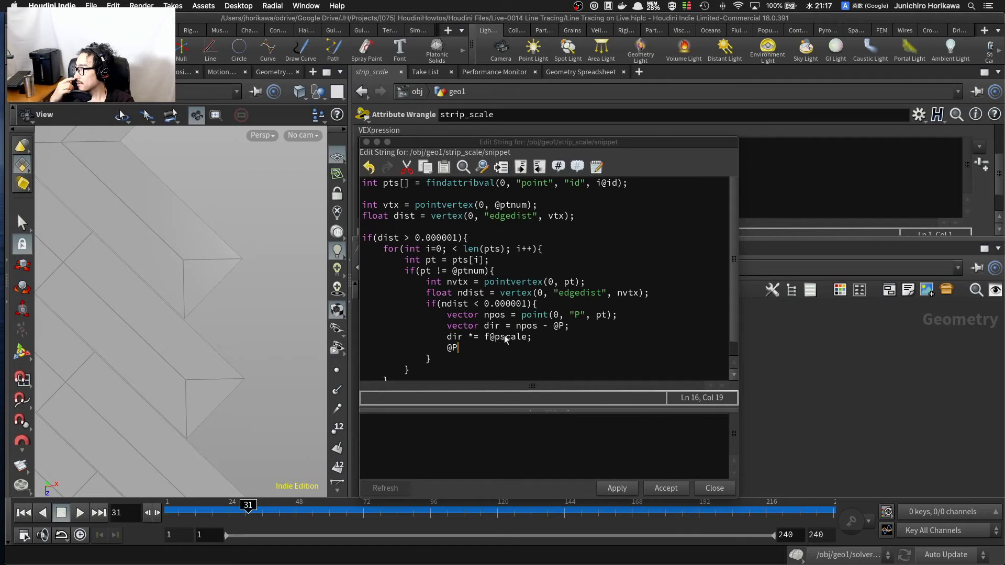
{"action": "left_click", "coordinate": [490, 347]}
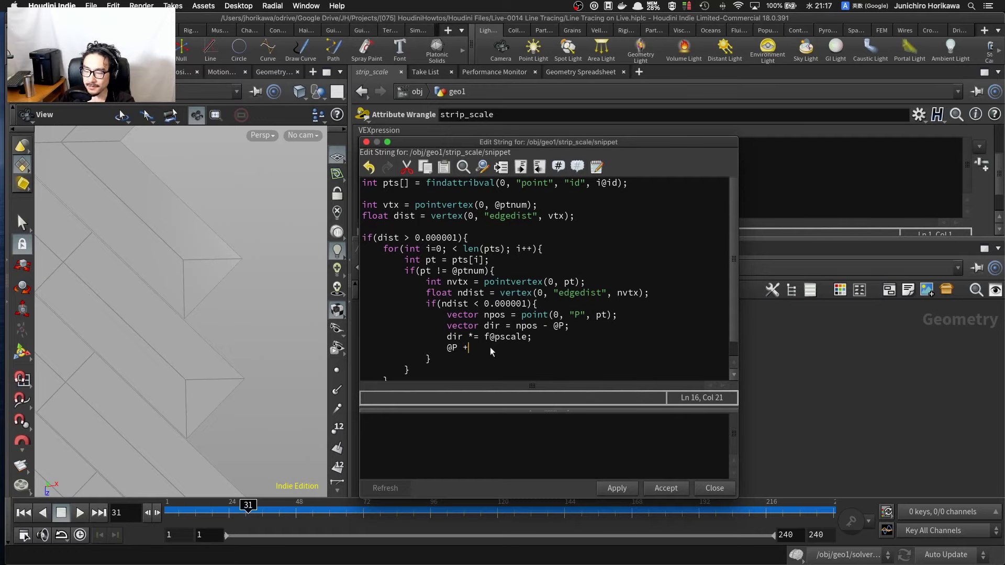
{"action": "type", "text": "+= dir;"}
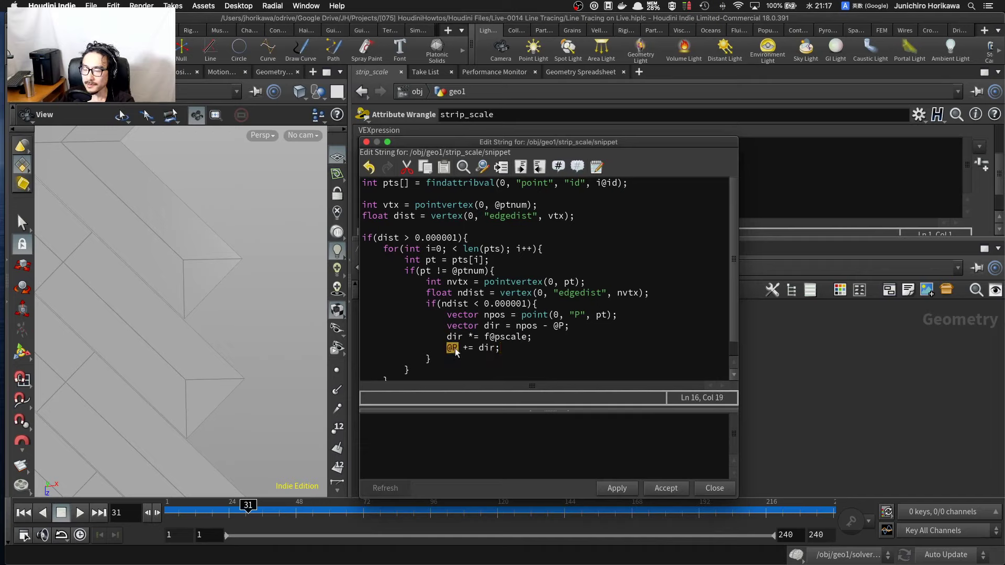
{"action": "scroll", "coordinate": [514, 333], "scroll_direction": "down", "scroll_amount": 1}
{"action": "left_click", "coordinate": [618, 489]}
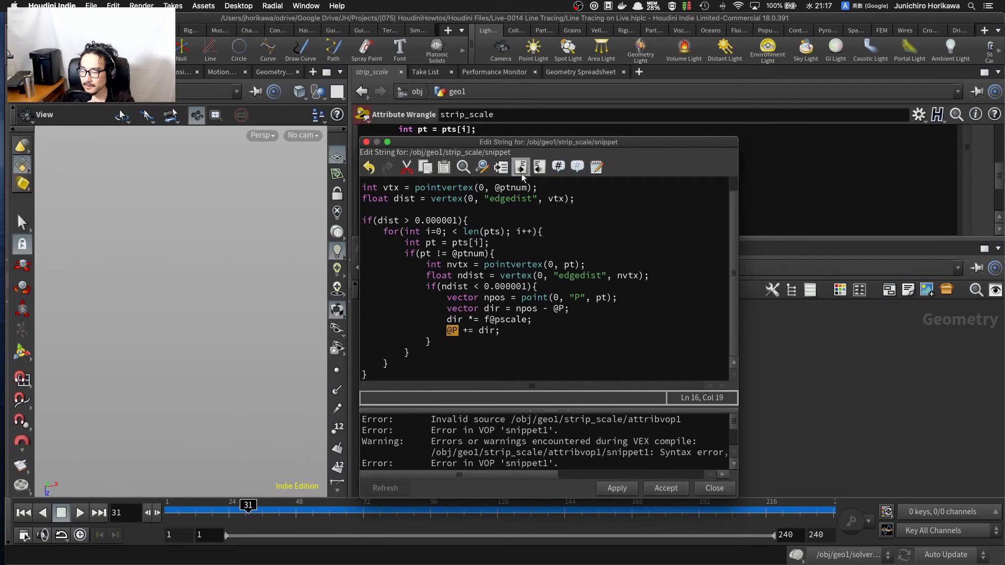
Step: Enlarge the code editor, correct the for loop condition to i < len(pts), and accept the code
{"action": "left_click_drag", "start_coordinate": [523, 142], "coordinate": [482, 94]}
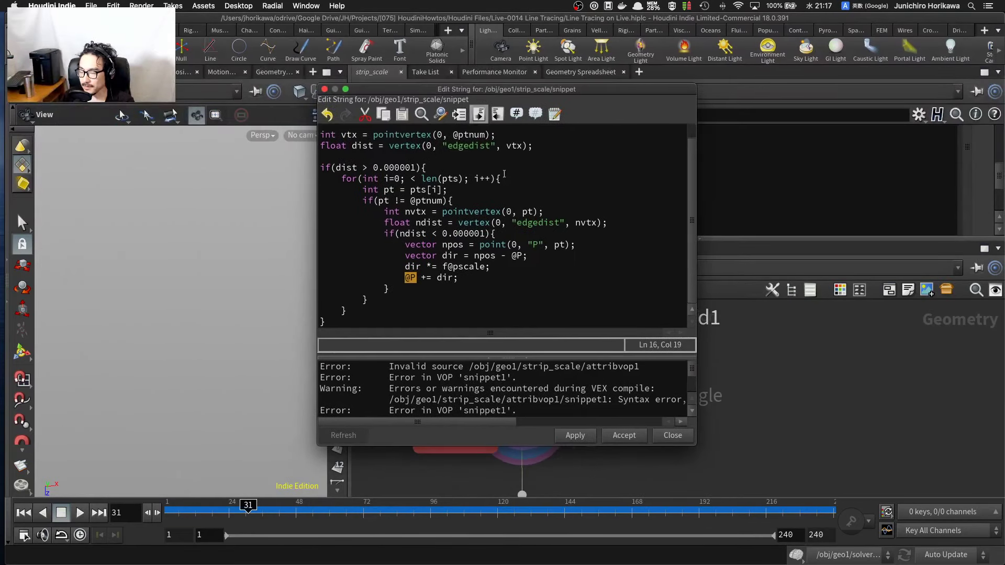
{"action": "left_click_drag", "start_coordinate": [695, 446], "coordinate": [942, 519]}
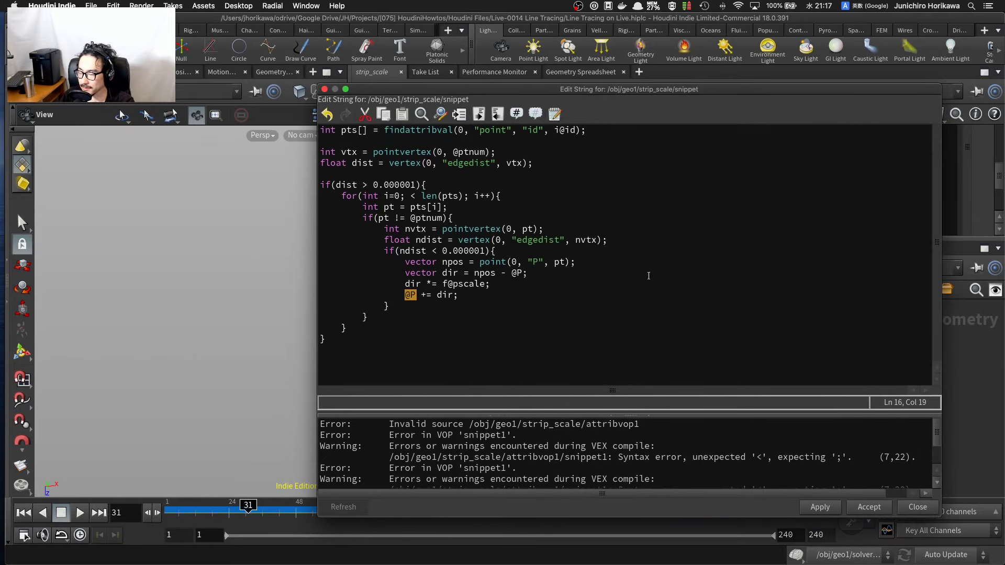
{"action": "left_click", "coordinate": [538, 201]}
{"action": "left_click", "coordinate": [505, 176]}
{"action": "left_click", "coordinate": [503, 183]}
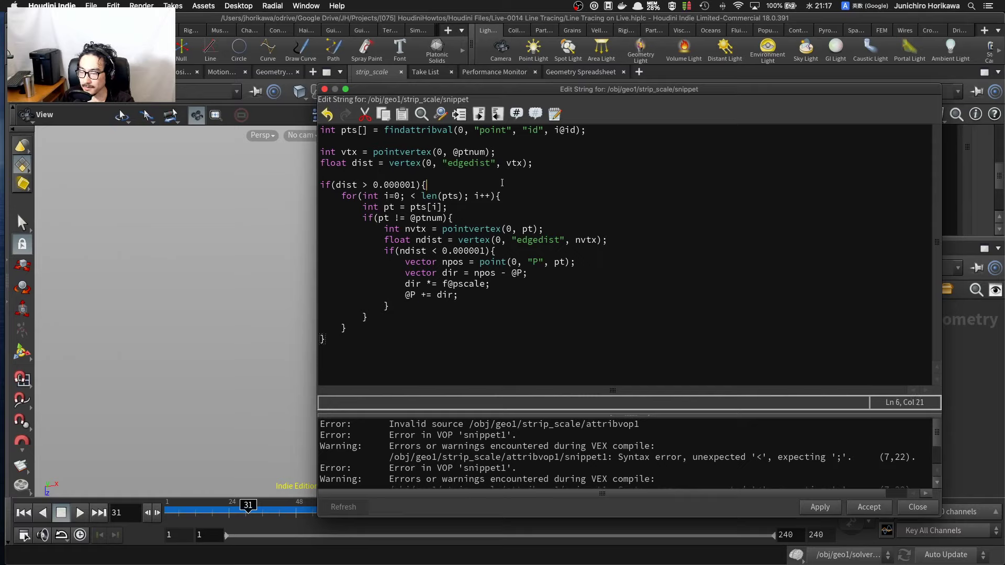
{"action": "left_click_drag", "start_coordinate": [503, 182], "coordinate": [510, 191]}
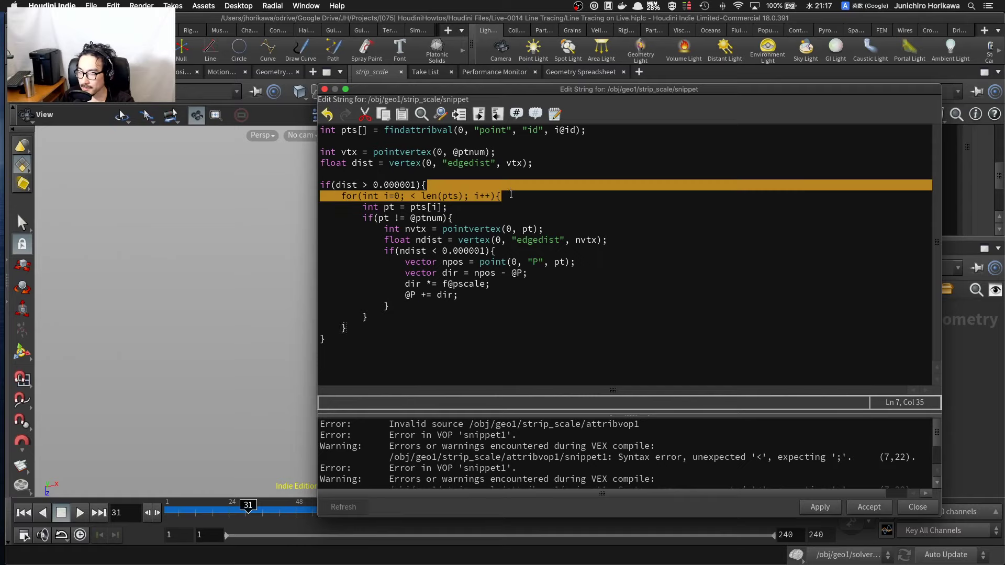
{"action": "left_click", "coordinate": [511, 195]}
{"action": "left_click", "coordinate": [412, 195]}
{"action": "type", "text": "i"}
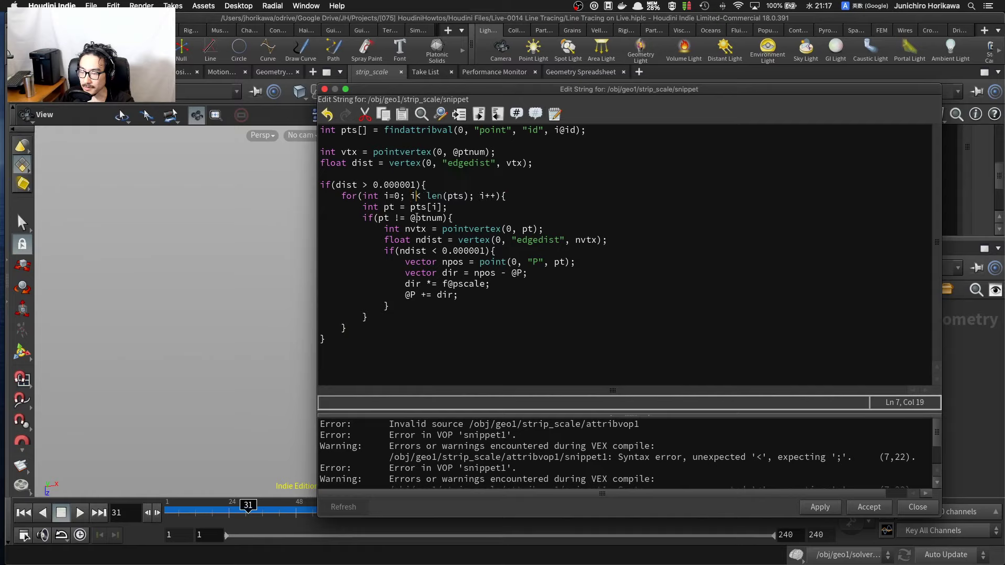
{"action": "left_click", "coordinate": [823, 512]}
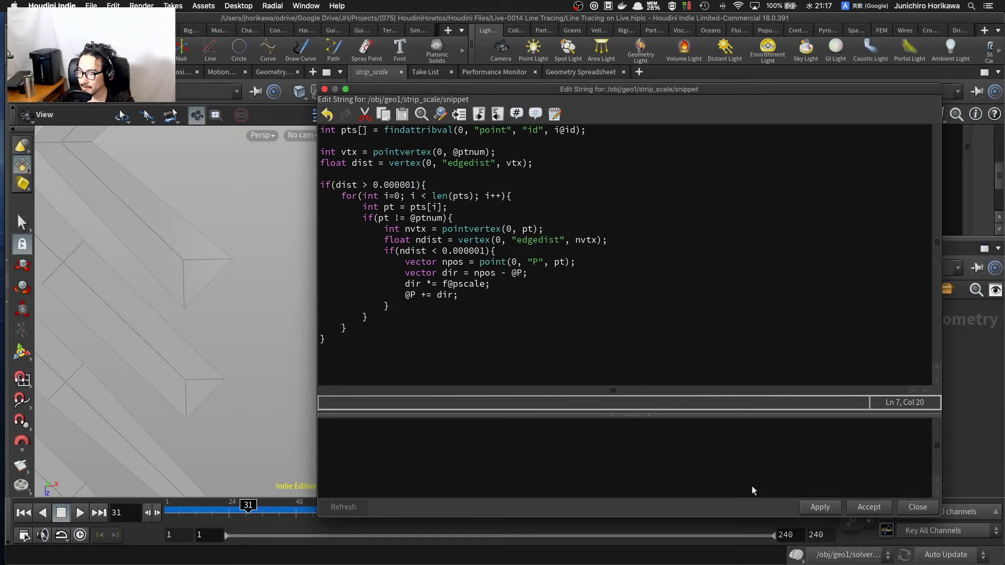
{"action": "left_click", "coordinate": [868, 507]}
Step: Display the color1 node below strip_scale and save the scene
{"action": "scroll", "coordinate": [709, 424], "scroll_direction": "down", "scroll_amount": 5}
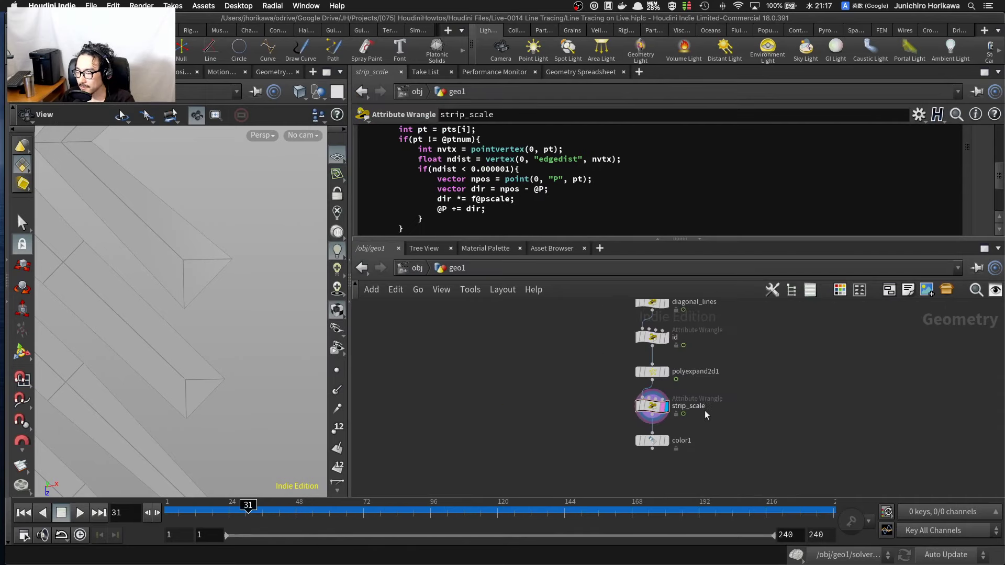
{"action": "scroll", "coordinate": [157, 330], "scroll_direction": "down", "scroll_amount": 5}
{"action": "scroll", "coordinate": [197, 329], "scroll_direction": "up", "scroll_amount": 10}
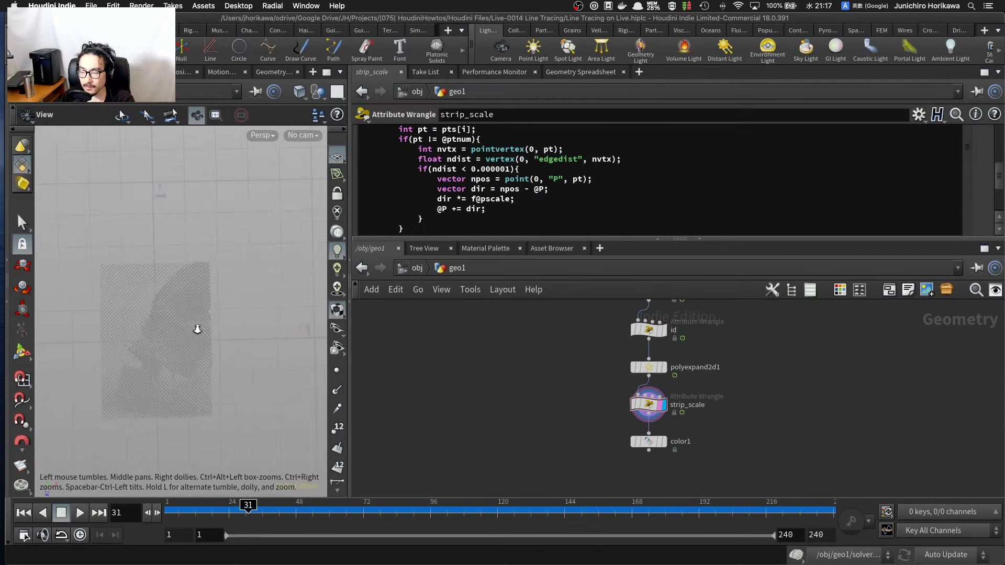
{"action": "scroll", "coordinate": [225, 269], "scroll_direction": "down", "scroll_amount": 10}
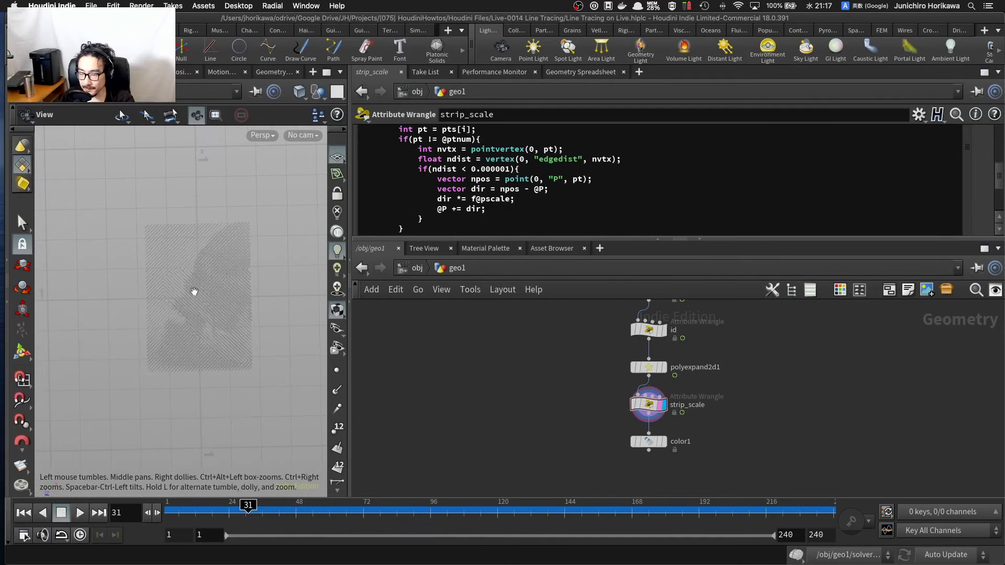
{"action": "scroll", "coordinate": [205, 292], "scroll_direction": "up", "scroll_amount": 3}
{"action": "scroll", "coordinate": [654, 434], "scroll_direction": "up", "scroll_amount": 3}
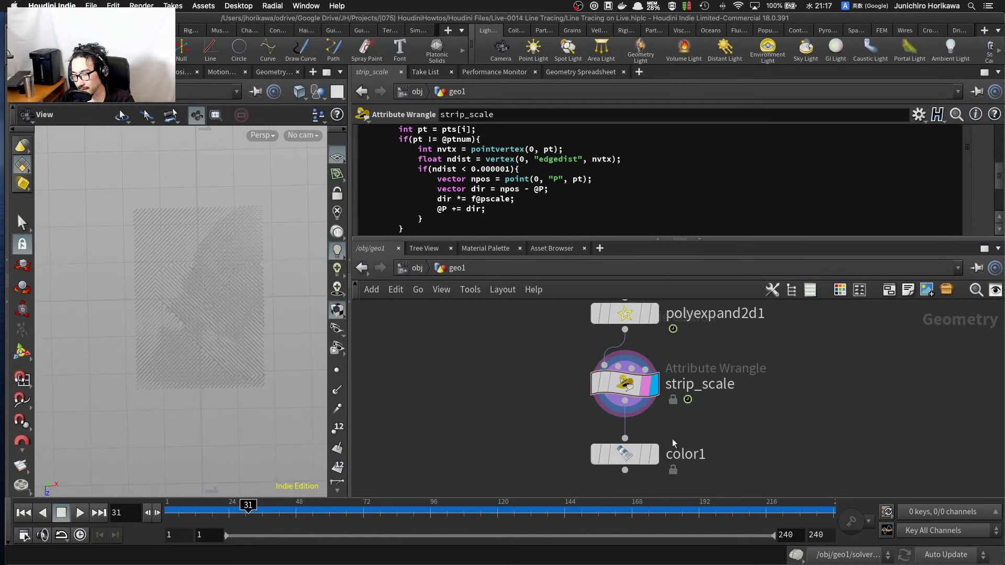
{"action": "left_click", "coordinate": [649, 445]}
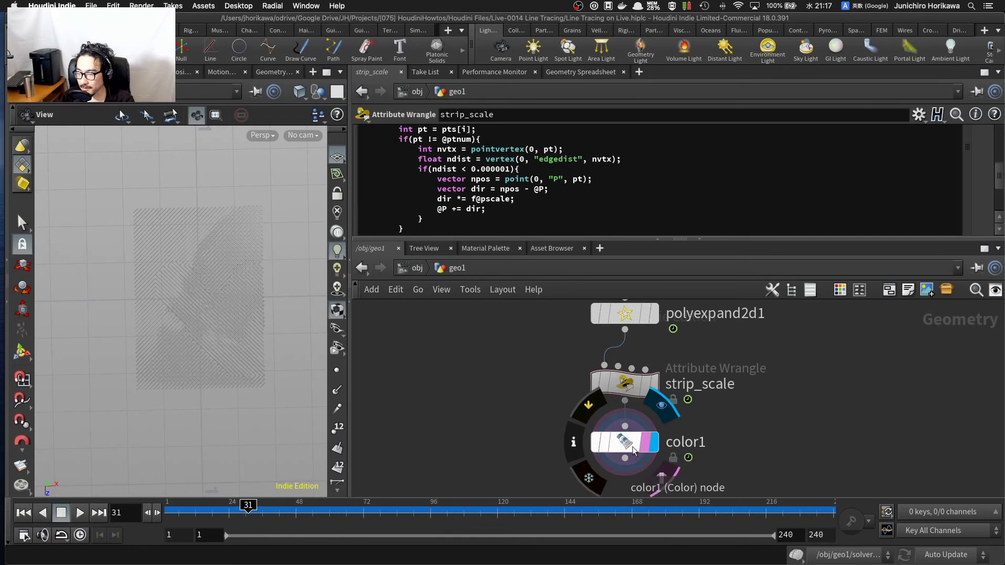
{"action": "left_click", "coordinate": [626, 444]}
{"action": "scroll", "coordinate": [189, 293], "scroll_direction": "up", "scroll_amount": 4}
{"action": "middle_click_drag", "start_coordinate": [223, 298], "coordinate": [158, 300]}
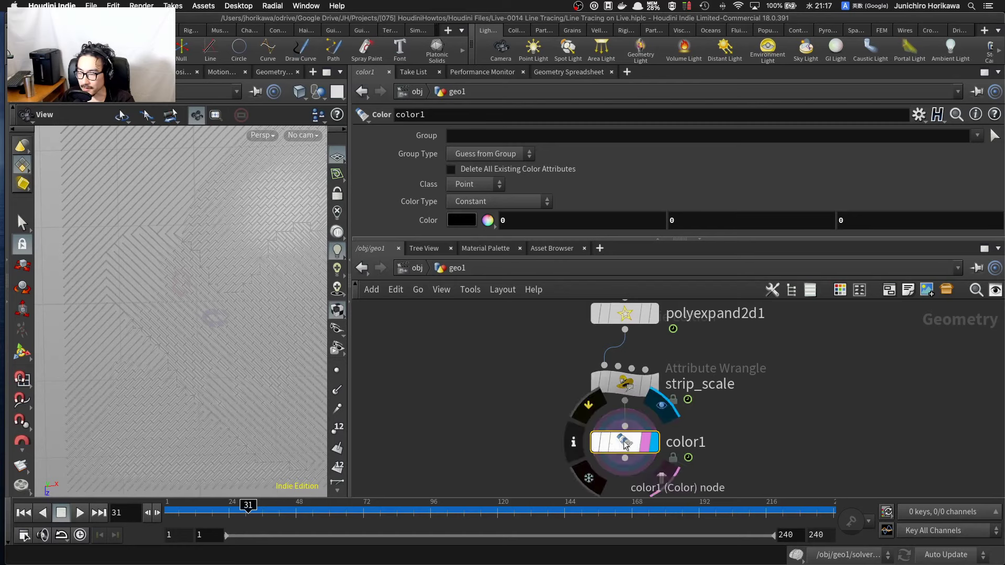
{"action": "left_click_drag", "start_coordinate": [625, 442], "coordinate": [625, 447]}
{"action": "key", "text": "super+s"}
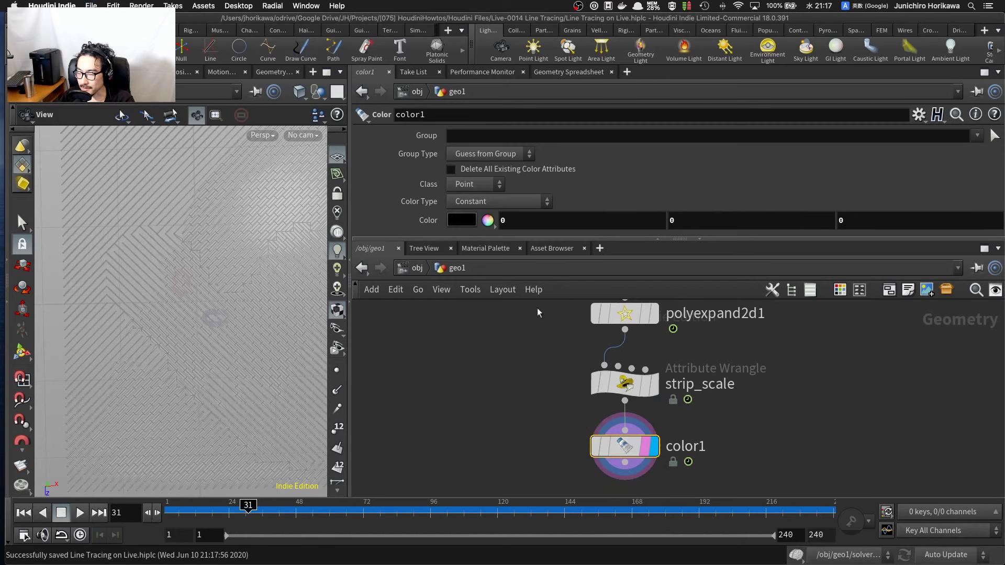
Step: Re-enter geo1 from the object level and examine the strips' varying thickness across the image in a widened viewport
{"action": "left_click", "coordinate": [417, 269]}
{"action": "double_click", "coordinate": [593, 367]}
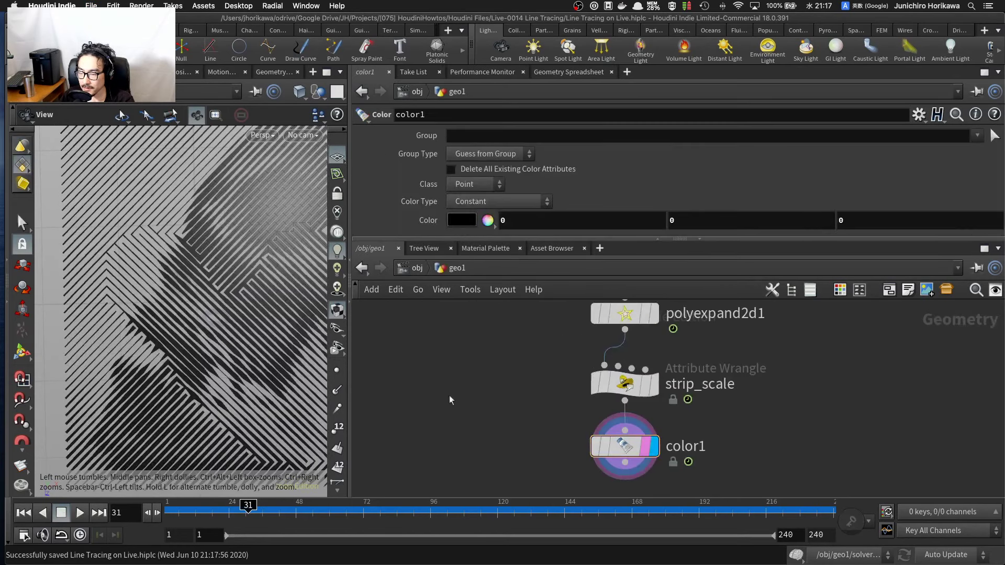
{"action": "scroll", "coordinate": [137, 281], "scroll_direction": "down", "scroll_amount": 5}
{"action": "middle_click_drag", "start_coordinate": [193, 287], "coordinate": [182, 285]}
{"action": "scroll", "coordinate": [182, 285], "scroll_direction": "up", "scroll_amount": 5}
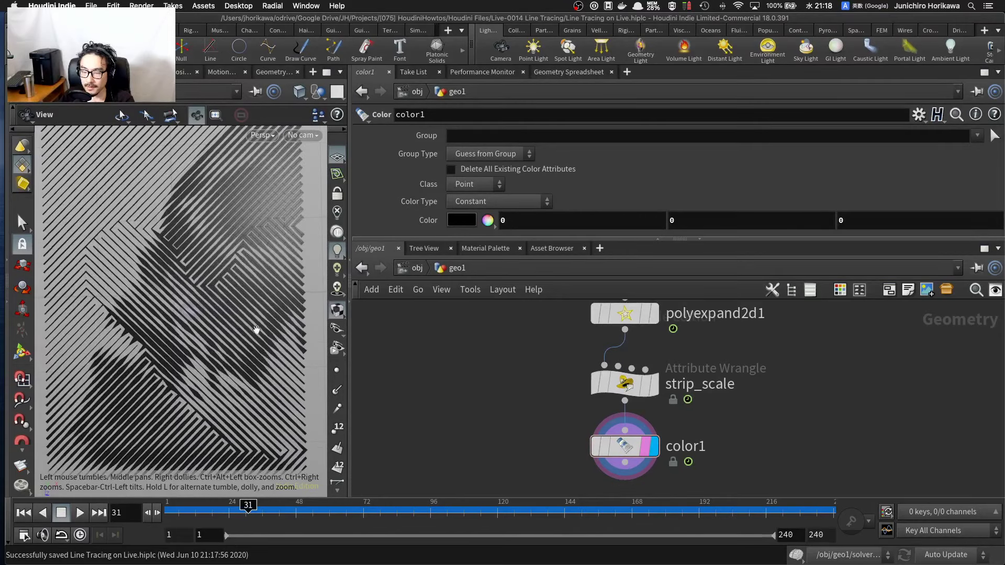
{"action": "left_click_drag", "start_coordinate": [348, 404], "coordinate": [448, 404]}
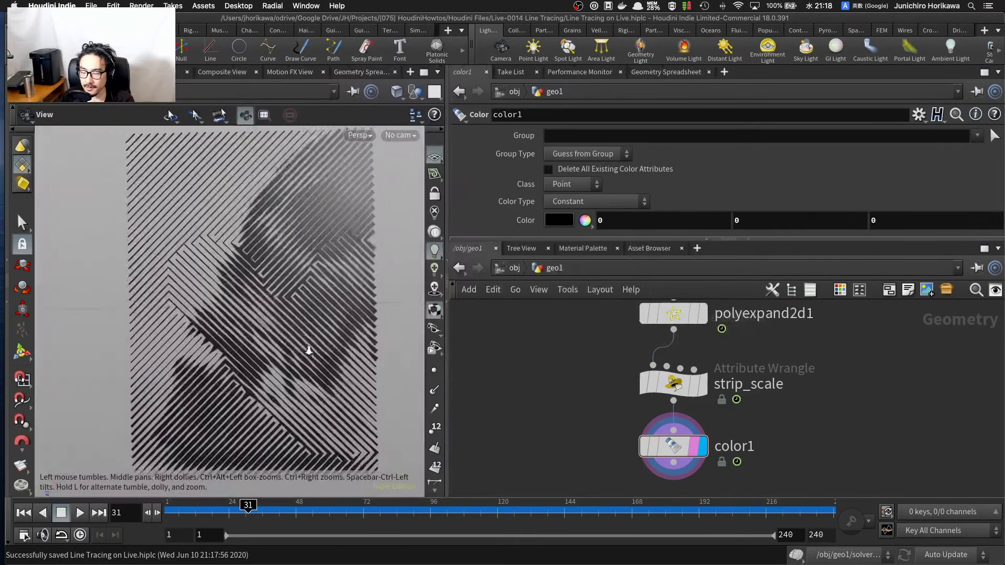
{"action": "scroll", "coordinate": [301, 327], "scroll_direction": "up", "scroll_amount": 8}
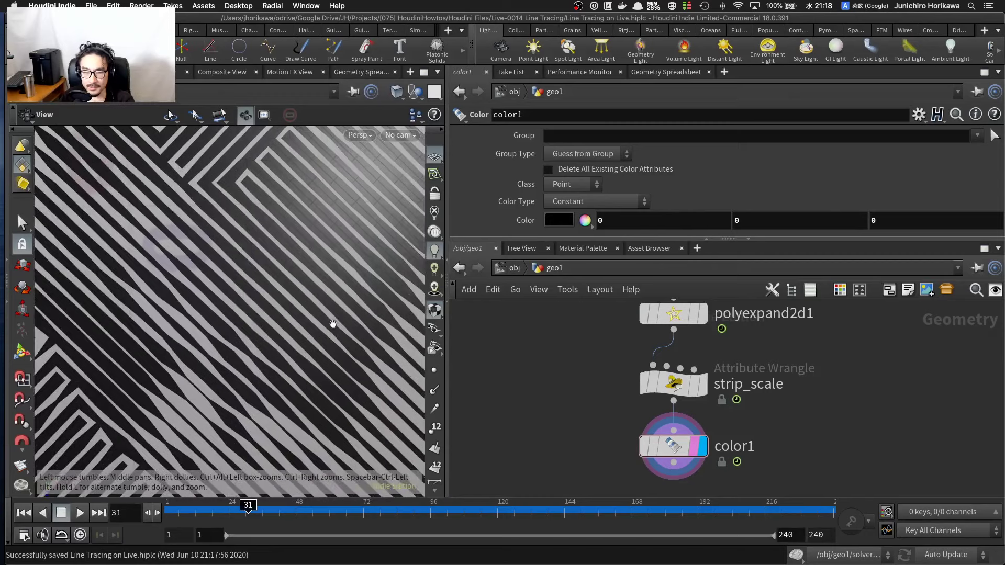
{"action": "scroll", "coordinate": [333, 324], "scroll_direction": "down", "scroll_amount": 10}
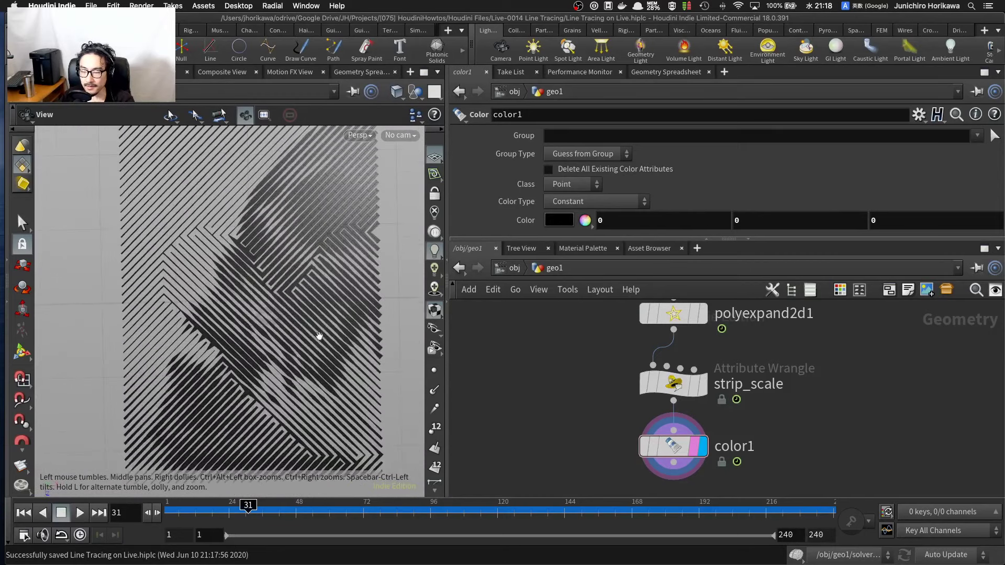
{"action": "scroll", "coordinate": [317, 335], "scroll_direction": "down", "scroll_amount": 5}
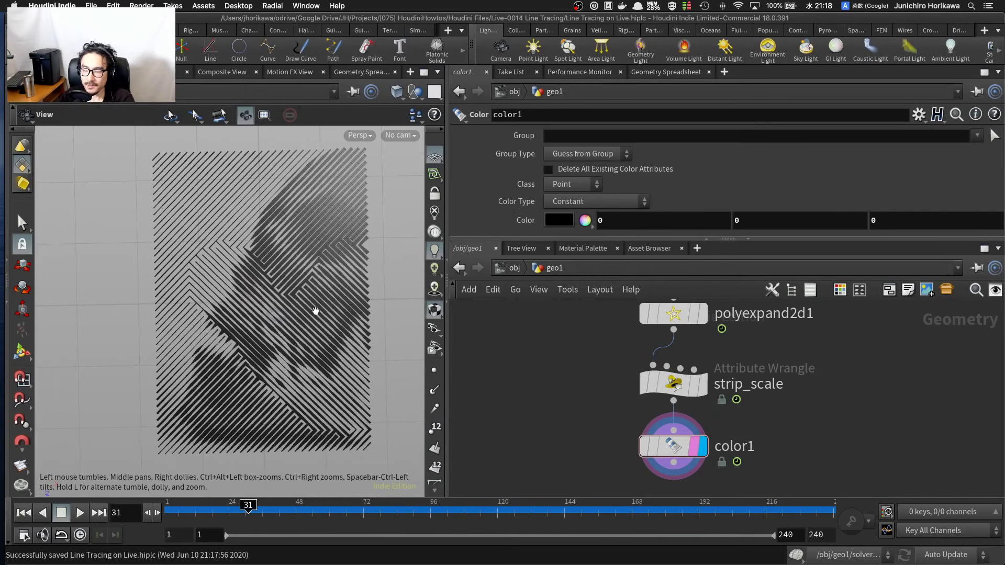
{"action": "scroll", "coordinate": [312, 309], "scroll_direction": "up", "scroll_amount": 3}
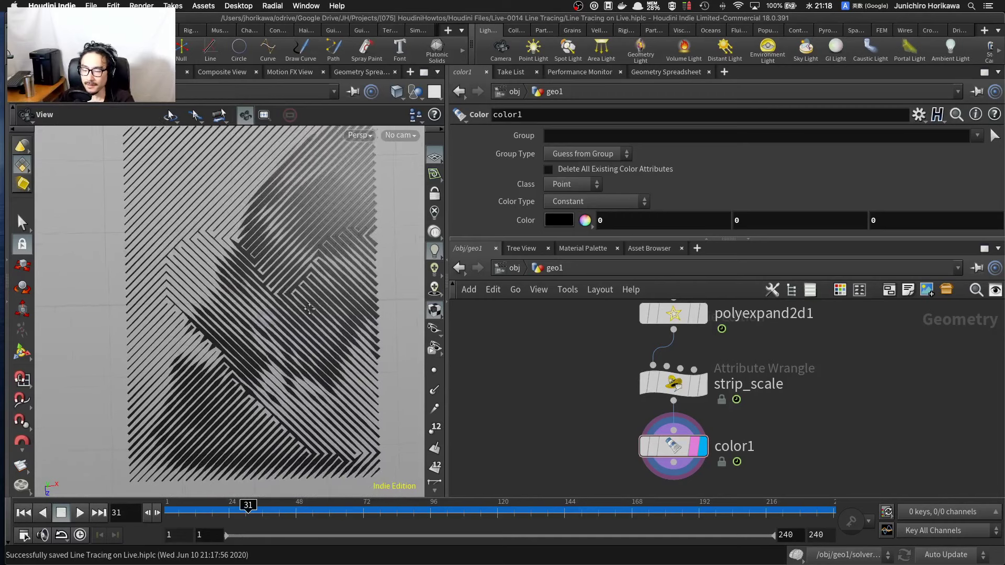
Step: Play the animation to examine how the line pattern changes over time, and return to frame 1
{"action": "middle_click_drag", "start_coordinate": [309, 309], "coordinate": [306, 318]}
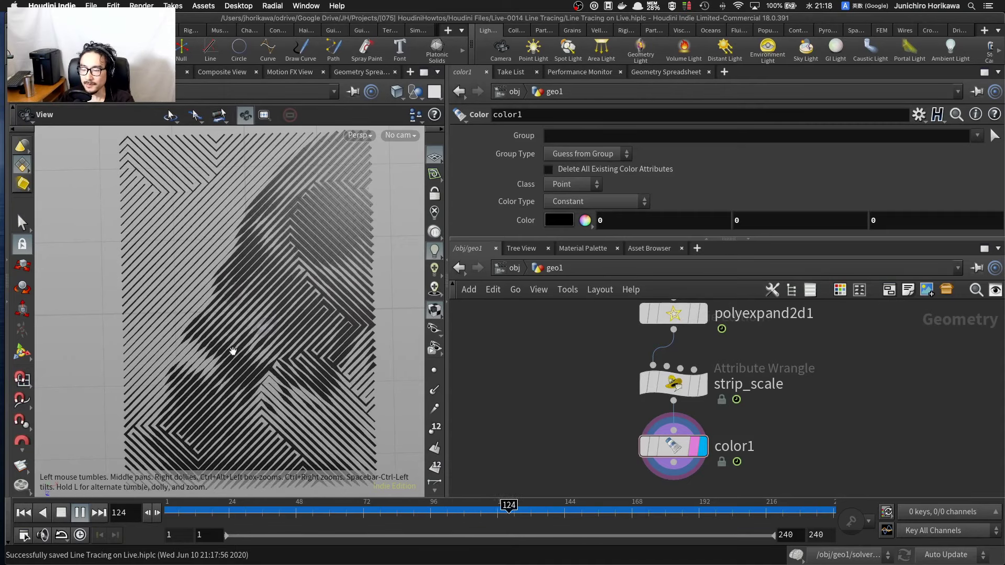
{"action": "scroll", "coordinate": [567, 417], "scroll_direction": "down", "scroll_amount": 1}
{"action": "scroll", "coordinate": [566, 414], "scroll_direction": "down", "scroll_amount": 4}
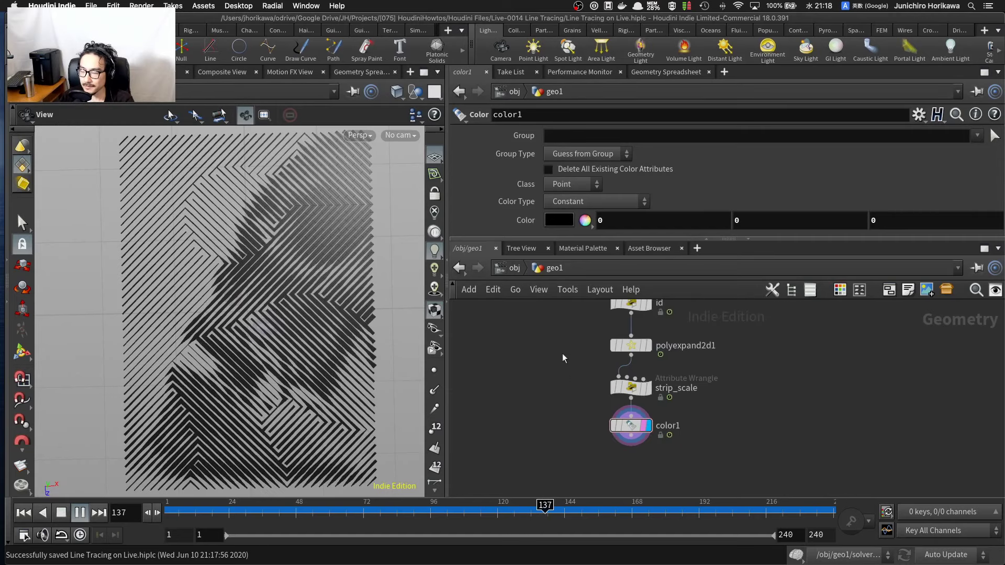
{"action": "middle_click_drag", "start_coordinate": [563, 355], "coordinate": [598, 459]}
{"action": "middle_click_drag", "start_coordinate": [506, 317], "coordinate": [532, 405]}
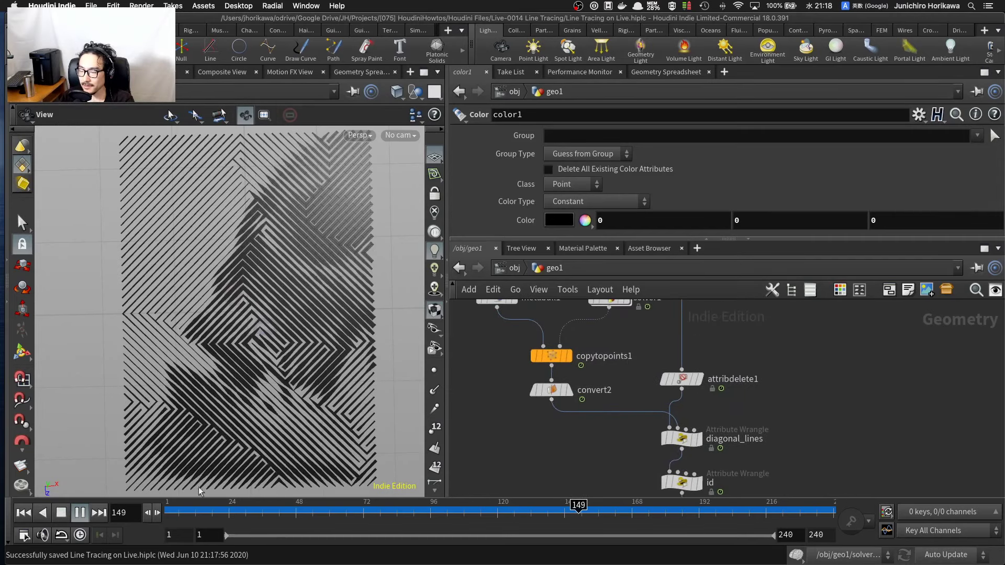
{"action": "key", "text": "ctrl+Up"}
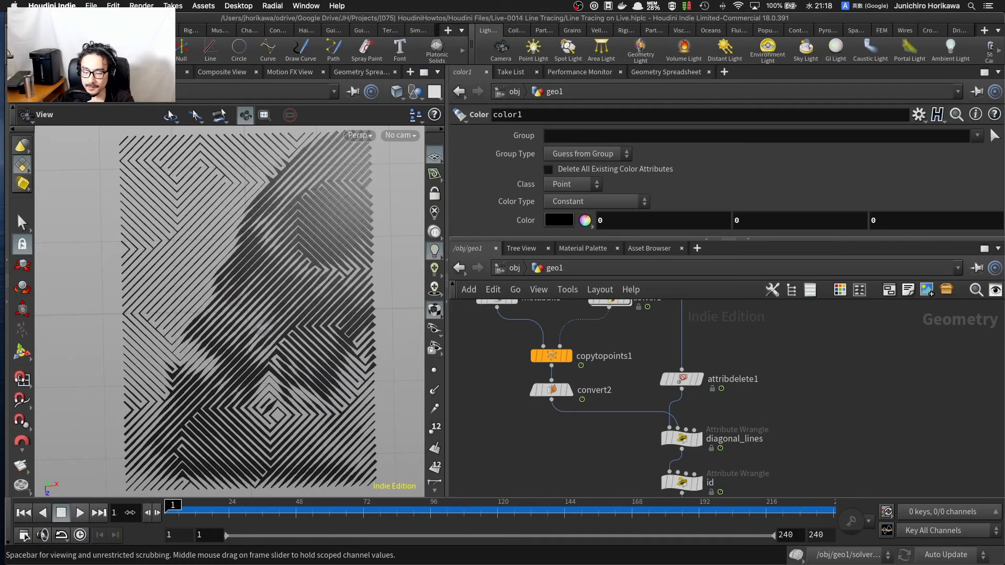
Step: Save the scene with the upper part of the geo1 network around the CONTROLLER node in view
{"action": "scroll", "coordinate": [533, 418], "scroll_direction": "down", "scroll_amount": 6}
{"action": "middle_click_drag", "start_coordinate": [519, 354], "coordinate": [518, 431]}
{"action": "scroll", "coordinate": [533, 369], "scroll_direction": "up", "scroll_amount": 2}
{"action": "scroll", "coordinate": [536, 372], "scroll_direction": "up", "scroll_amount": 5}
{"action": "key", "text": "ctrl+s"}
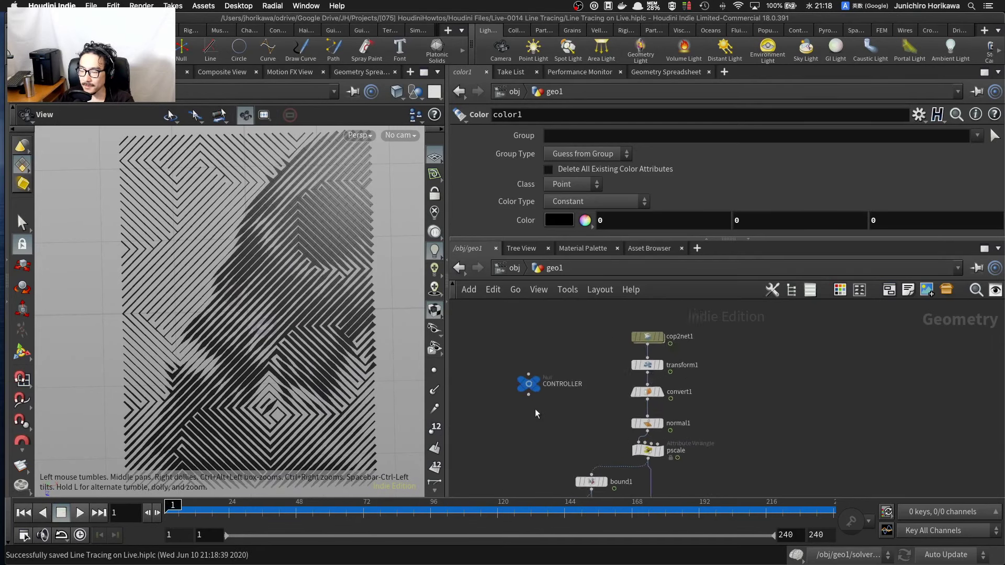
Step: Set the CONTROLLER node's image to $HIP/grayscale-photo-of-human-eye-3953295.jpg and inspect the resulting strip pattern
{"action": "left_click", "coordinate": [529, 381]}
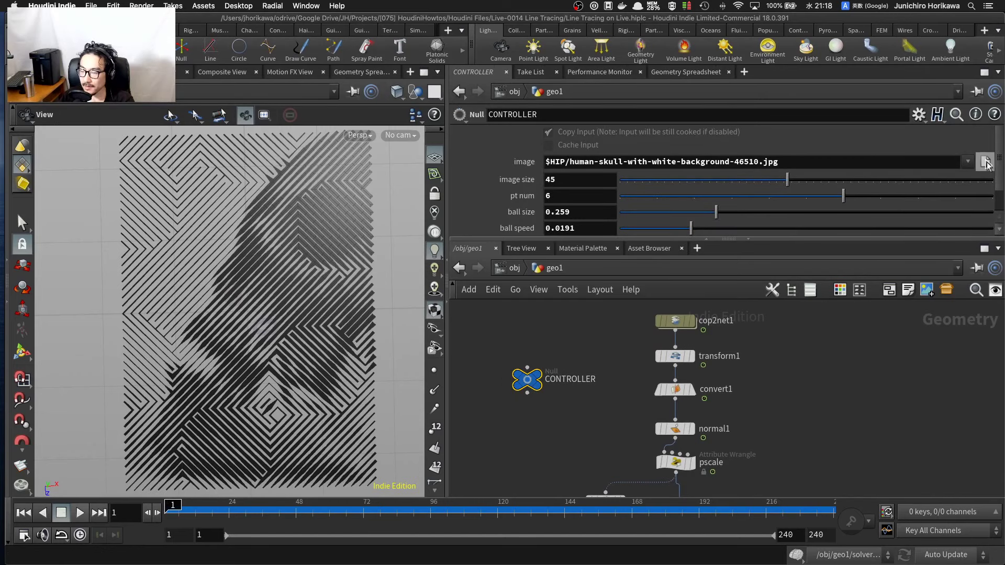
{"action": "left_click", "coordinate": [986, 163]}
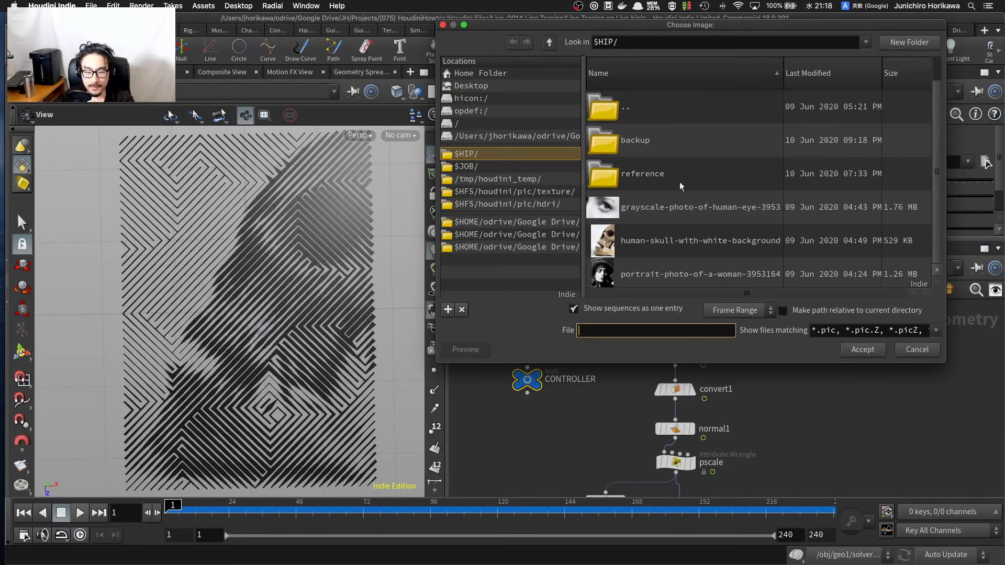
{"action": "left_click", "coordinate": [682, 208]}
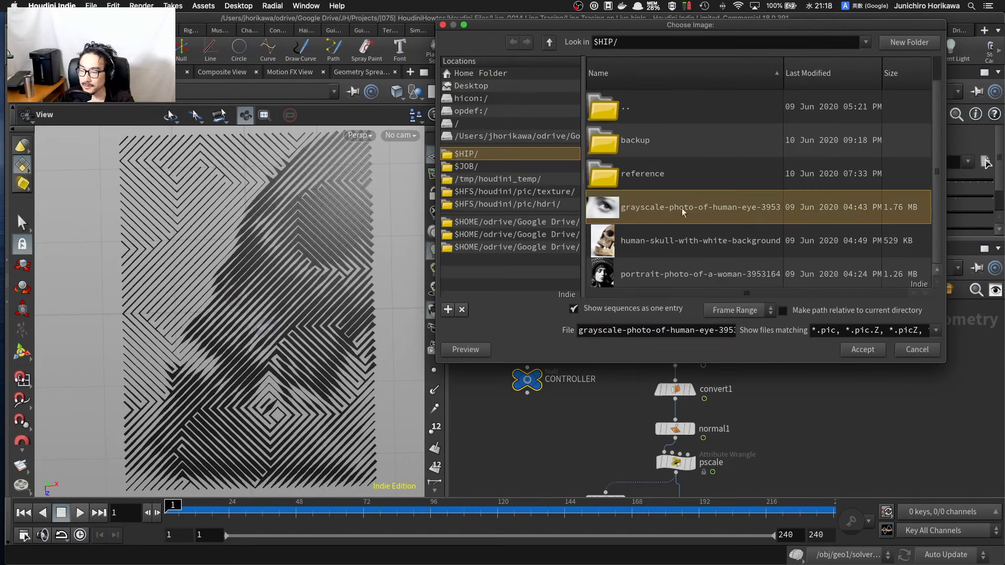
{"action": "left_click", "coordinate": [864, 349]}
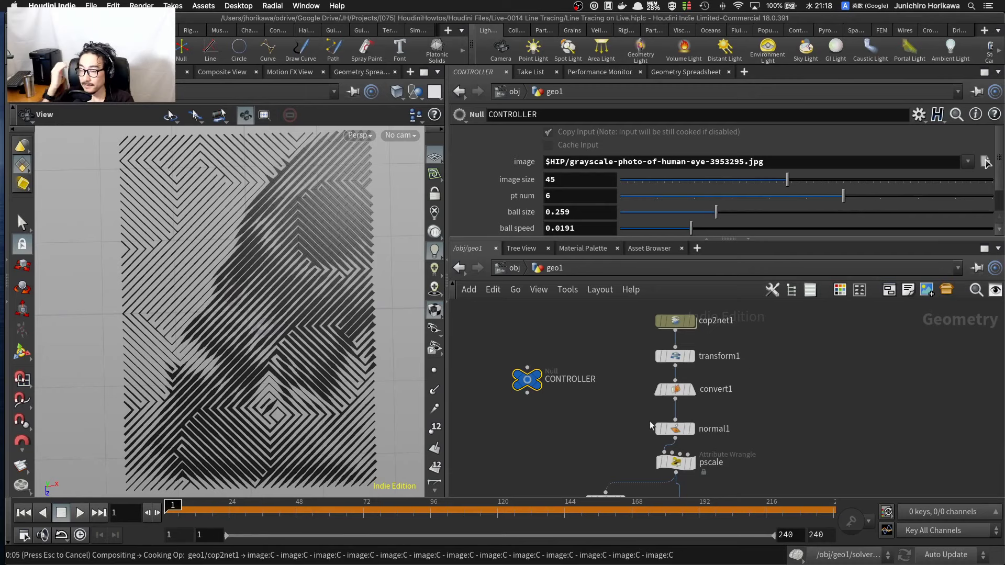
{"action": "scroll", "coordinate": [588, 399], "scroll_direction": "down", "scroll_amount": 2}
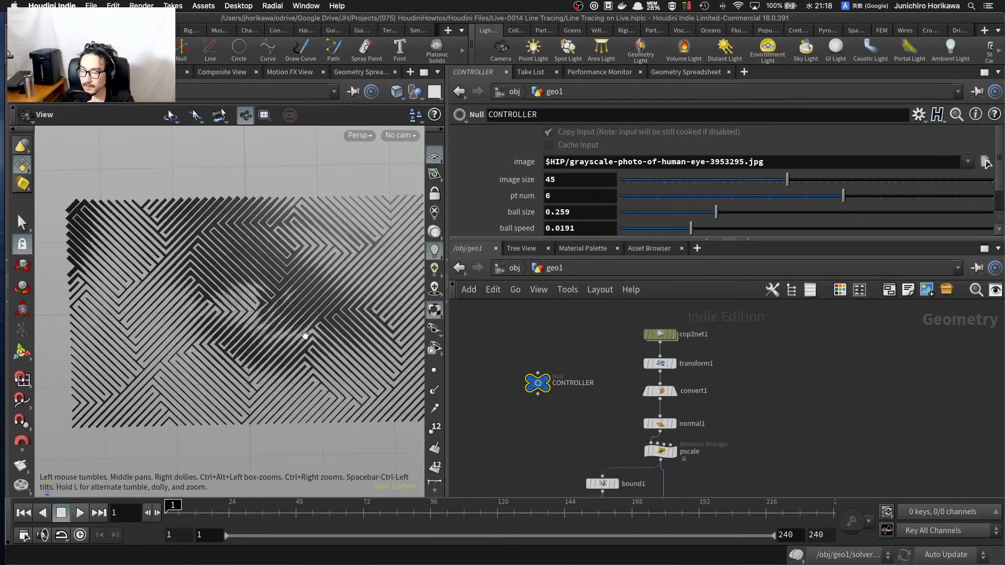
{"action": "left_click_drag", "start_coordinate": [321, 349], "coordinate": [294, 347]}
{"action": "mouse_move", "coordinate": [293, 347]}
{"action": "right_mouse_down"}
{"action": "mouse_move", "coordinate": [341, 337]}
{"action": "mouse_move", "coordinate": [306, 347]}
{"action": "right_mouse_up"}
{"action": "left_click_drag", "start_coordinate": [306, 347], "coordinate": [311, 349]}
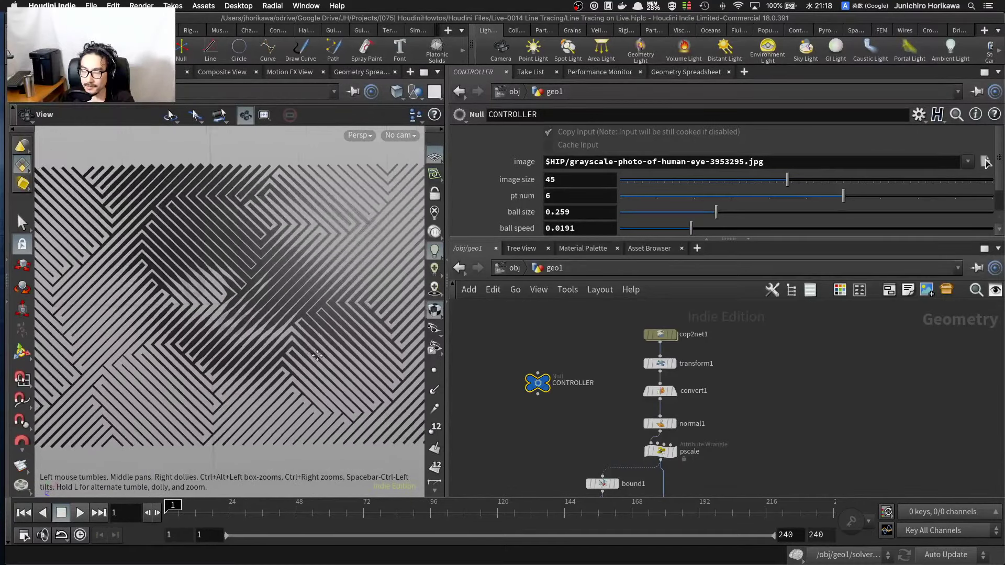
Step: Switch the viewport to the Top view, widen it and frame the whole strip pattern
{"action": "middle_click_drag", "start_coordinate": [311, 348], "coordinate": [319, 355]}
{"action": "left_click", "coordinate": [371, 137]}
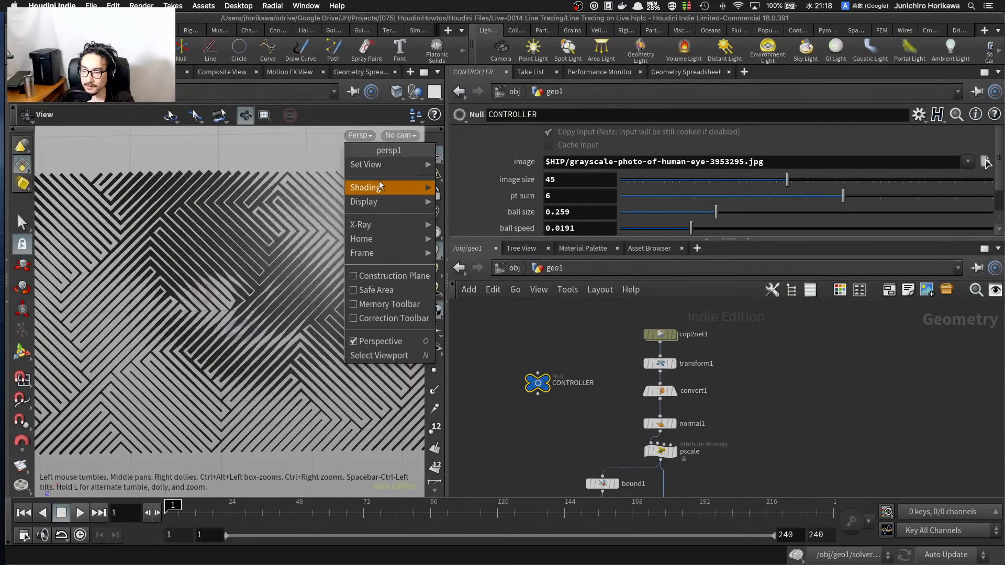
{"action": "mouse_move", "coordinate": [388, 166]}
{"action": "left_click", "coordinate": [471, 181]}
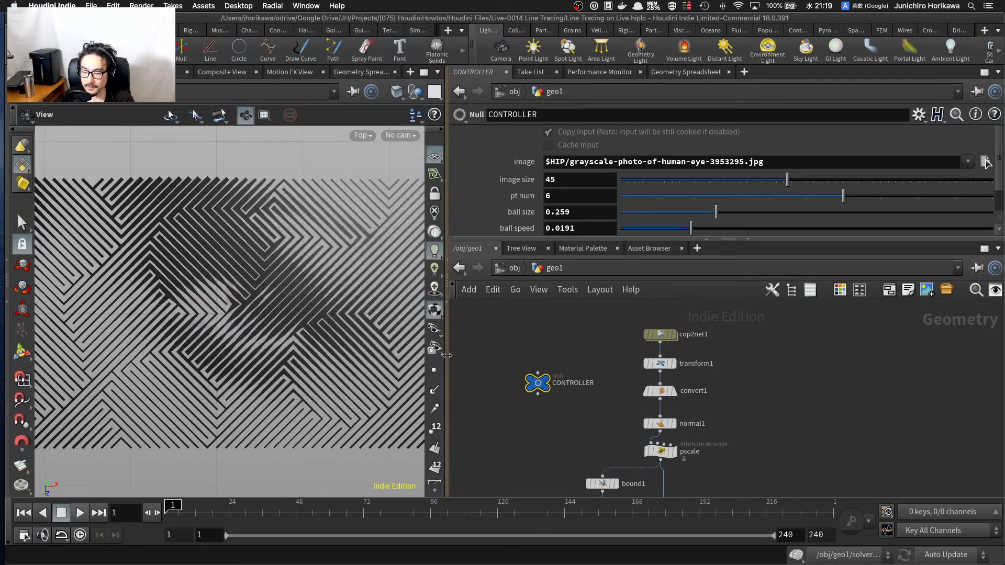
{"action": "left_click_drag", "start_coordinate": [448, 354], "coordinate": [558, 346]}
{"action": "scroll", "coordinate": [349, 336], "scroll_direction": "up", "scroll_amount": 5}
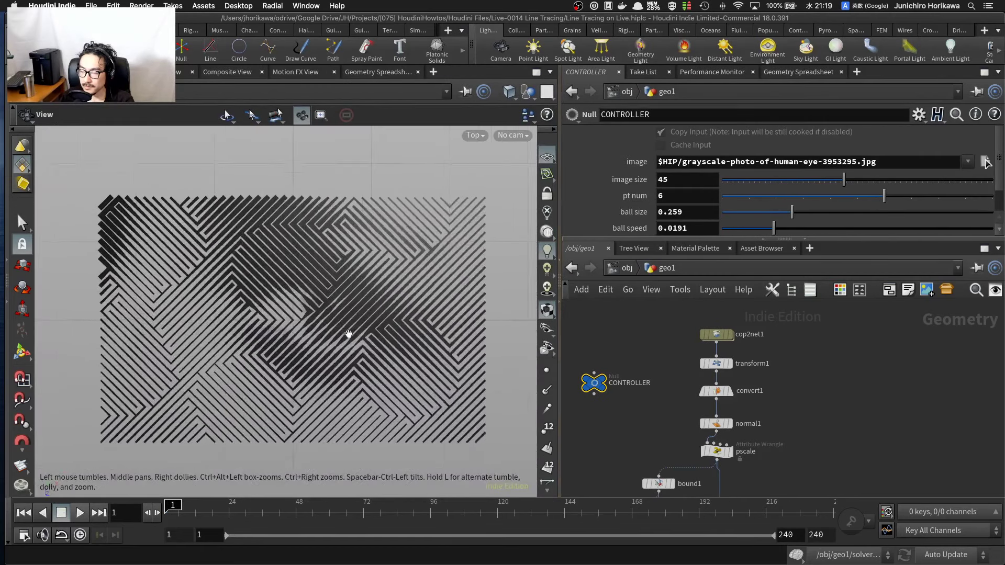
{"action": "middle_click_drag", "start_coordinate": [349, 335], "coordinate": [362, 322]}
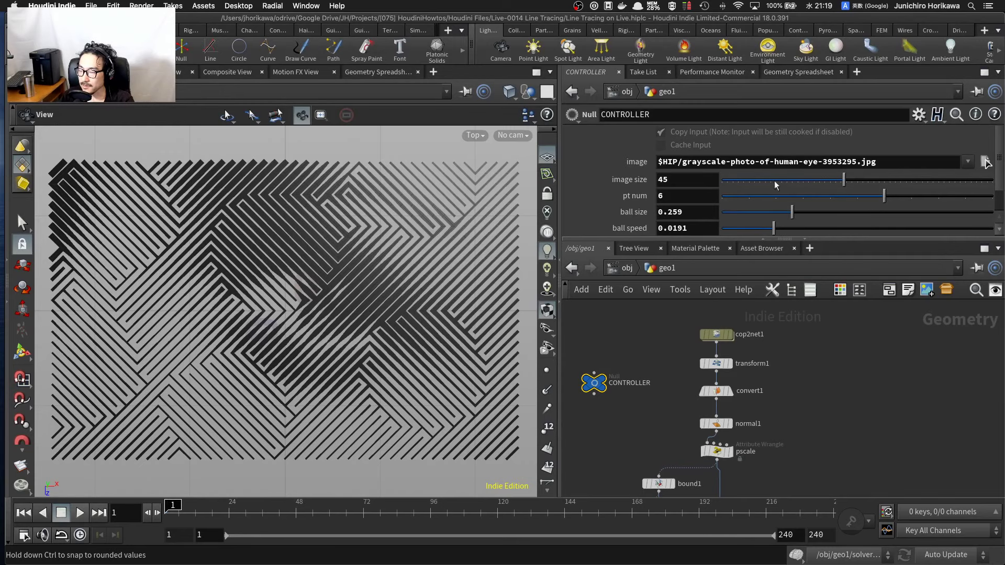
Step: Try image sizes of 11 and 81 on the CONTROLLER node and inspect the strip density of the eye image
{"action": "left_click", "coordinate": [752, 180]}
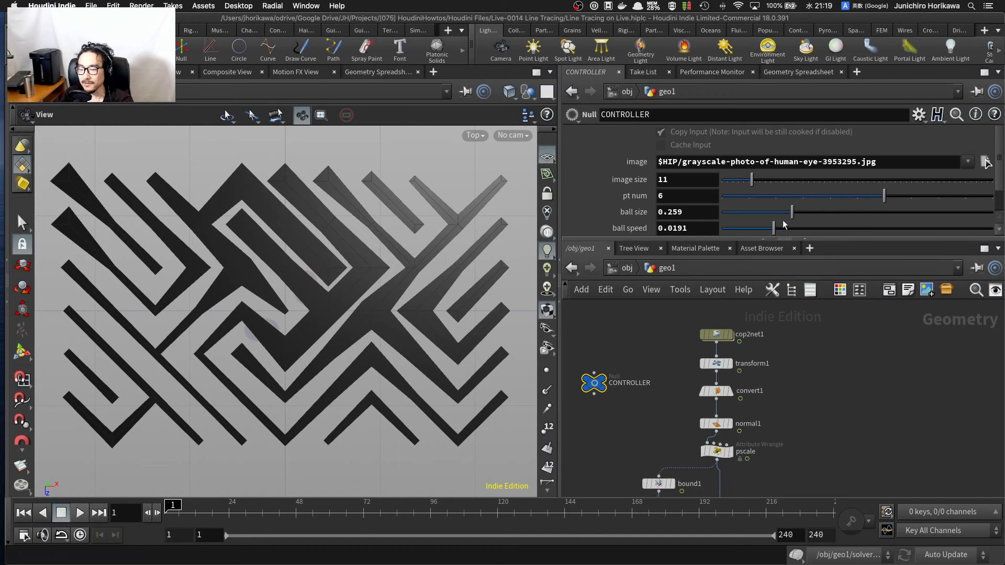
{"action": "left_click", "coordinate": [871, 181]}
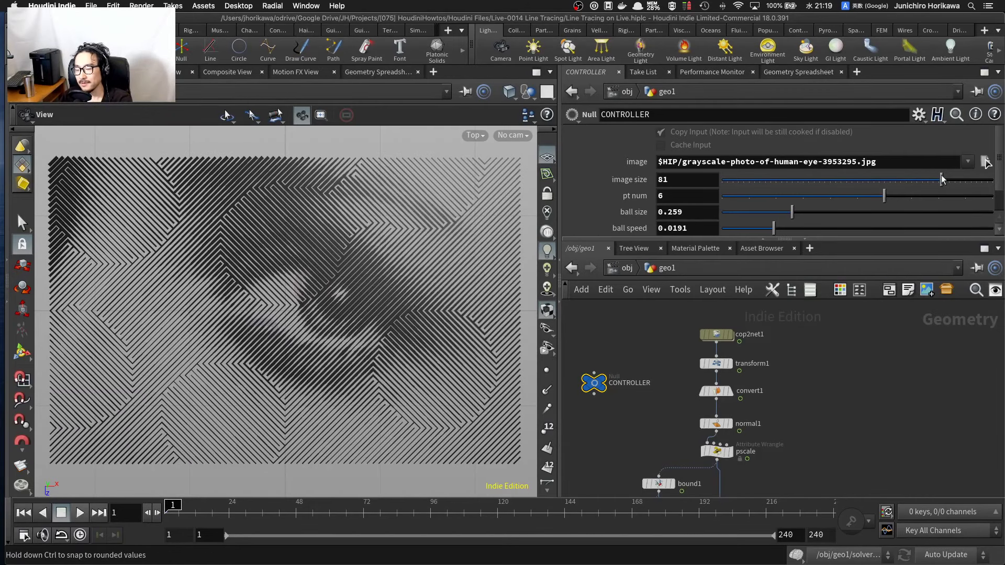
{"action": "scroll", "coordinate": [423, 246], "scroll_direction": "up", "scroll_amount": 5}
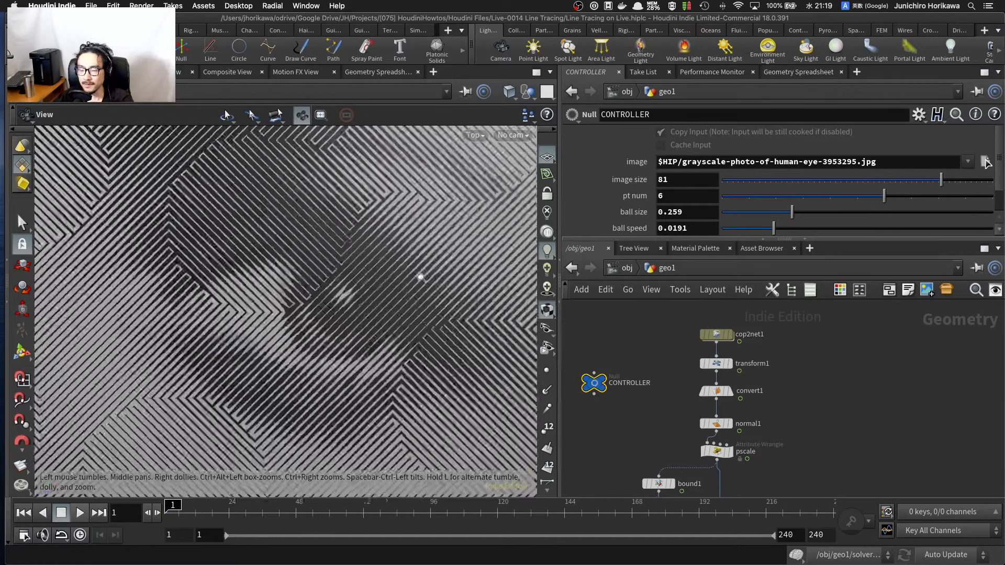
{"action": "right_click_drag", "start_coordinate": [478, 263], "coordinate": [437, 274]}
{"action": "right_click_drag", "start_coordinate": [319, 294], "coordinate": [406, 280]}
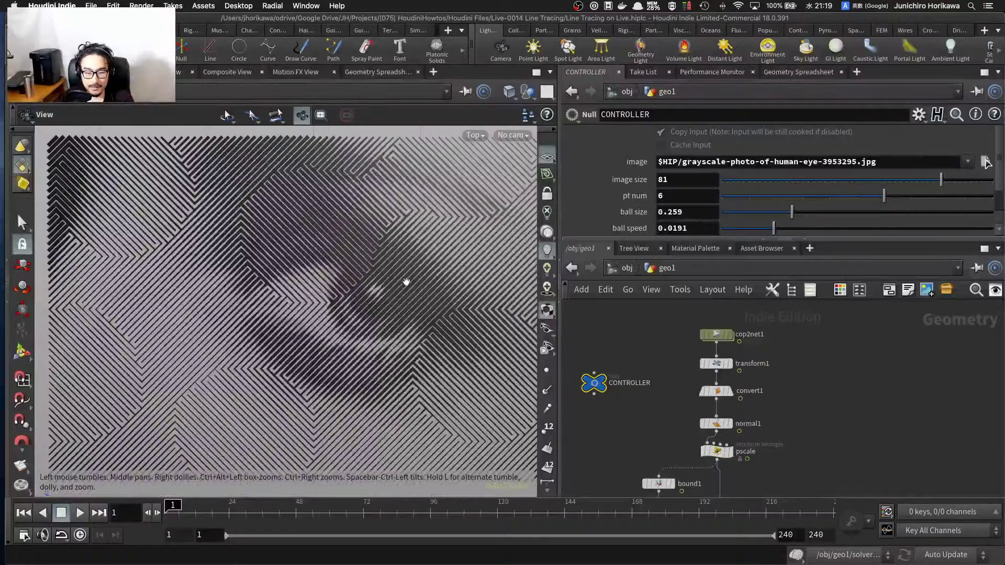
{"action": "middle_click_drag", "start_coordinate": [372, 290], "coordinate": [337, 288]}
Step: Set the CONTROLLER's image size to 44 and try pt num values of 0 and 5
{"action": "left_click", "coordinate": [841, 180]}
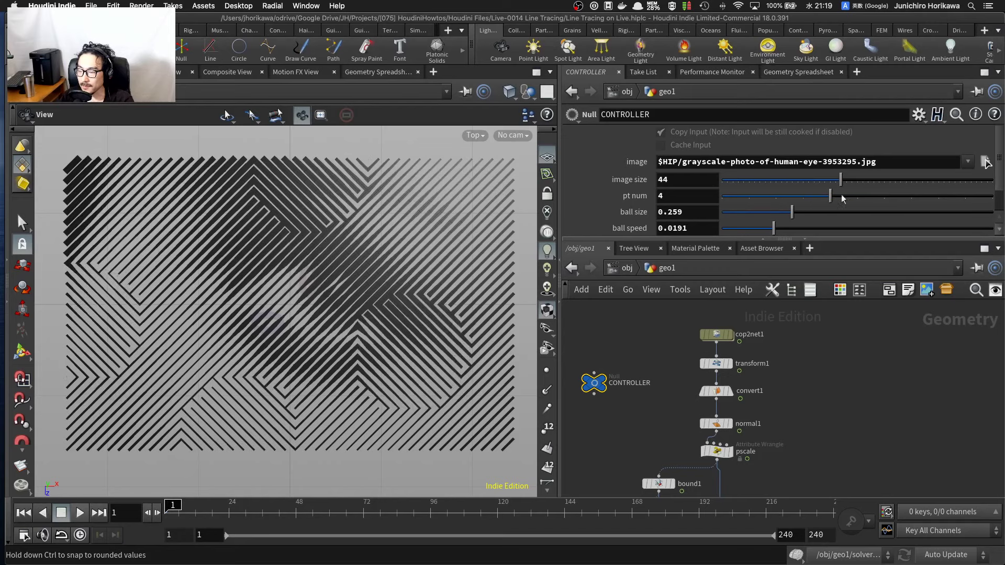
{"action": "left_click_drag", "start_coordinate": [919, 193], "coordinate": [709, 199]}
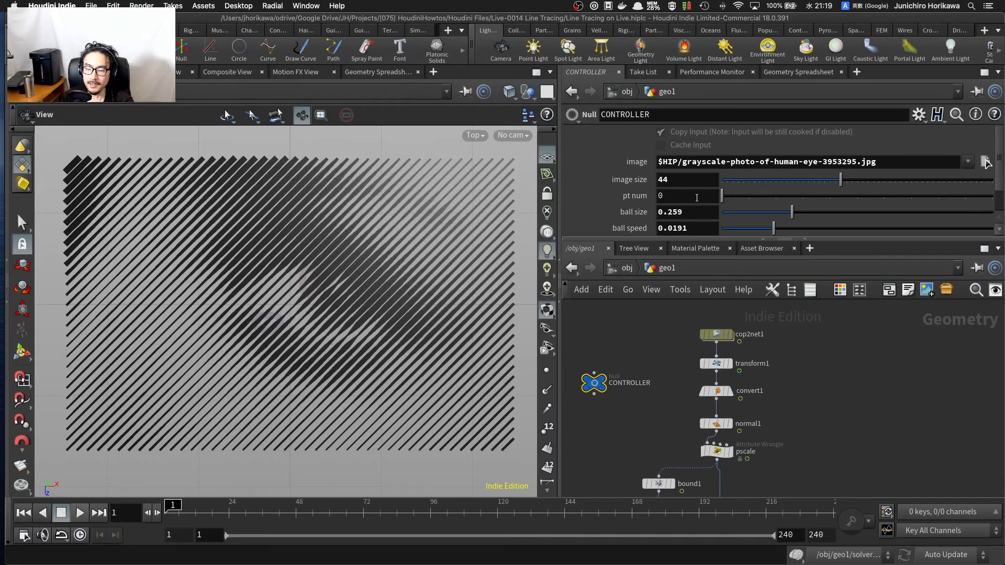
{"action": "left_click_drag", "start_coordinate": [724, 197], "coordinate": [866, 200]}
{"action": "scroll", "coordinate": [707, 336], "scroll_direction": "down", "scroll_amount": 3}
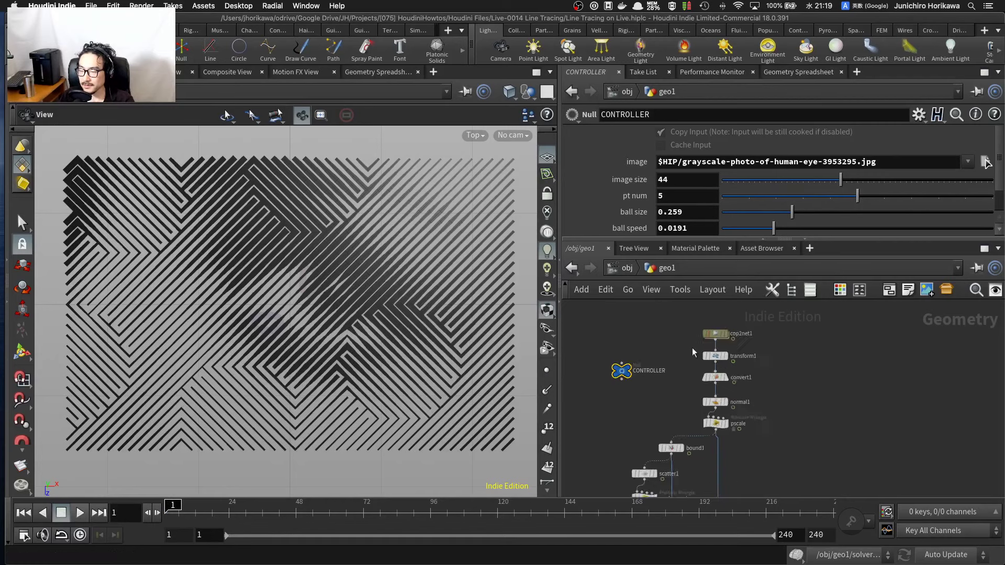
{"action": "scroll", "coordinate": [690, 444], "scroll_direction": "up", "scroll_amount": 5}
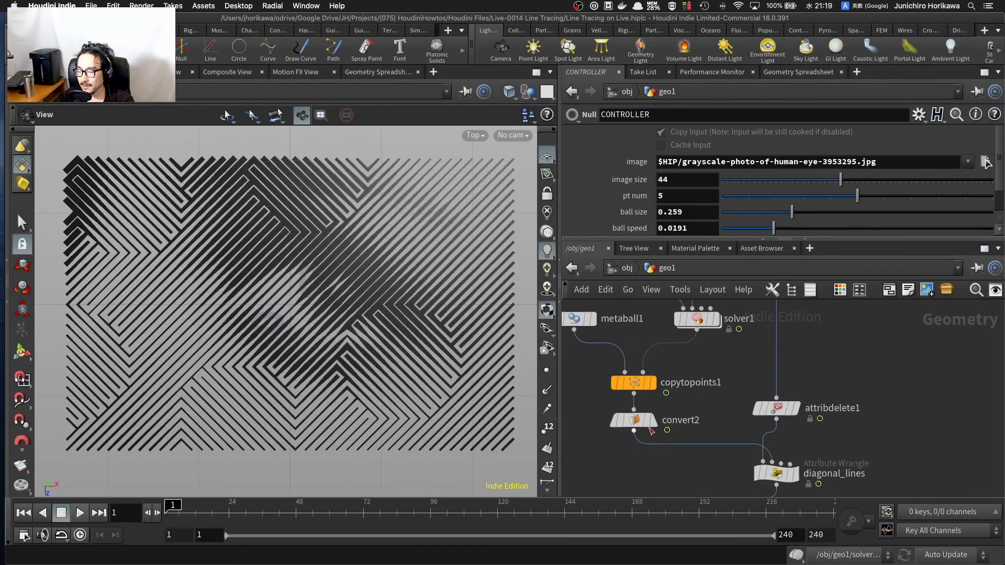
{"action": "mouse_move", "coordinate": [638, 424]}
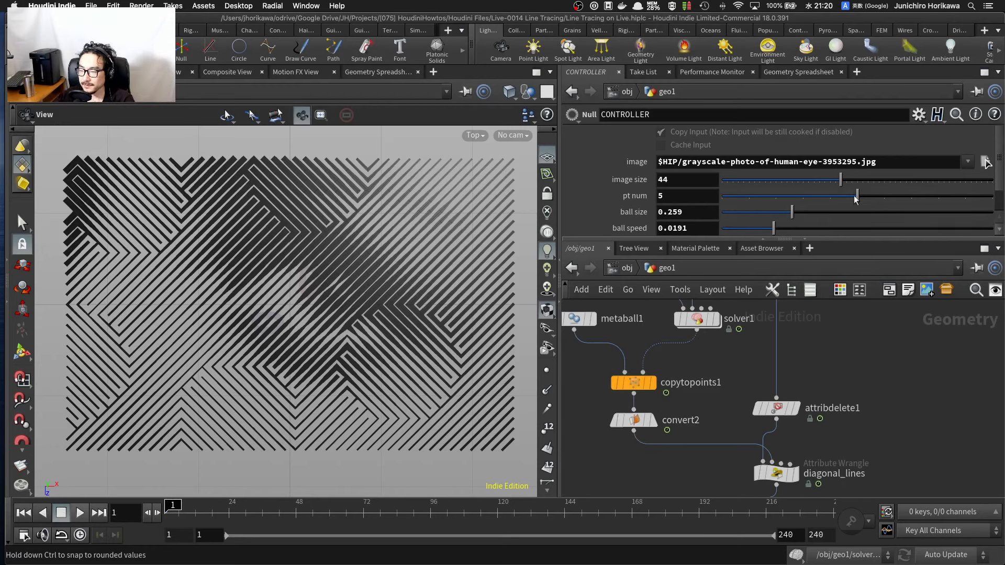
Step: Set the CONTROLLER's pt num to 7, ball size to 0.28 and ball speed to 0.0251
{"action": "left_click_drag", "start_coordinate": [859, 195], "coordinate": [921, 198]}
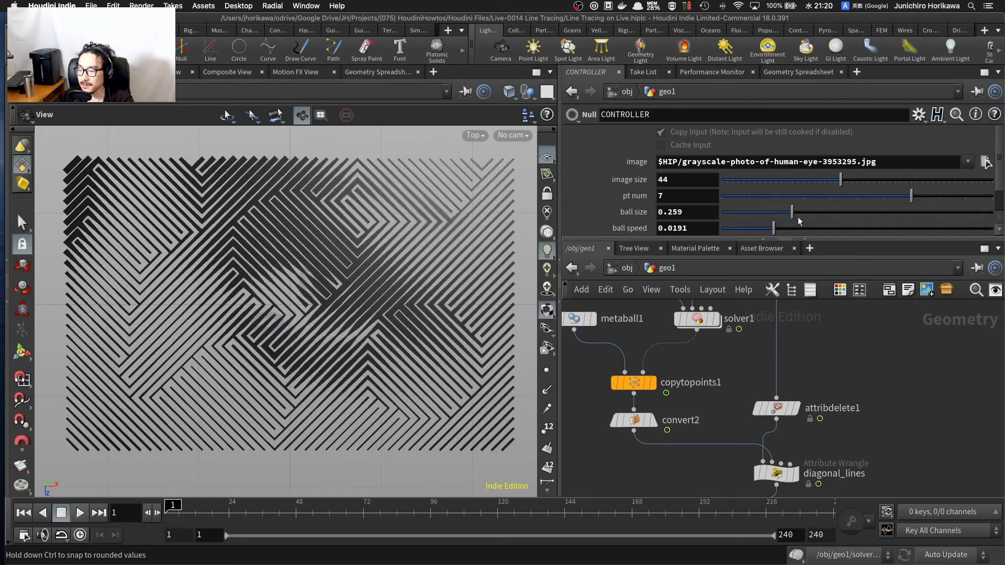
{"action": "left_click_drag", "start_coordinate": [799, 220], "coordinate": [790, 228]}
{"action": "scroll", "coordinate": [918, 225], "scroll_direction": "down", "scroll_amount": 2}
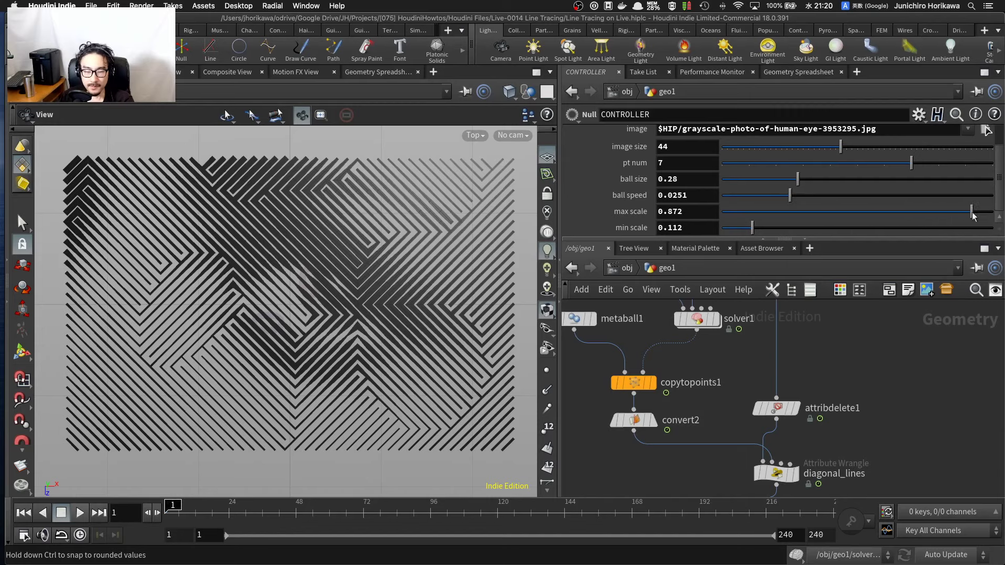
Step: Try the CONTROLLER's scale range at max 1 and min 0, and with nearly equal values of 0.545 and 0.544
{"action": "left_click_drag", "start_coordinate": [973, 212], "coordinate": [995, 215]}
{"action": "left_click_drag", "start_coordinate": [752, 228], "coordinate": [705, 229]}
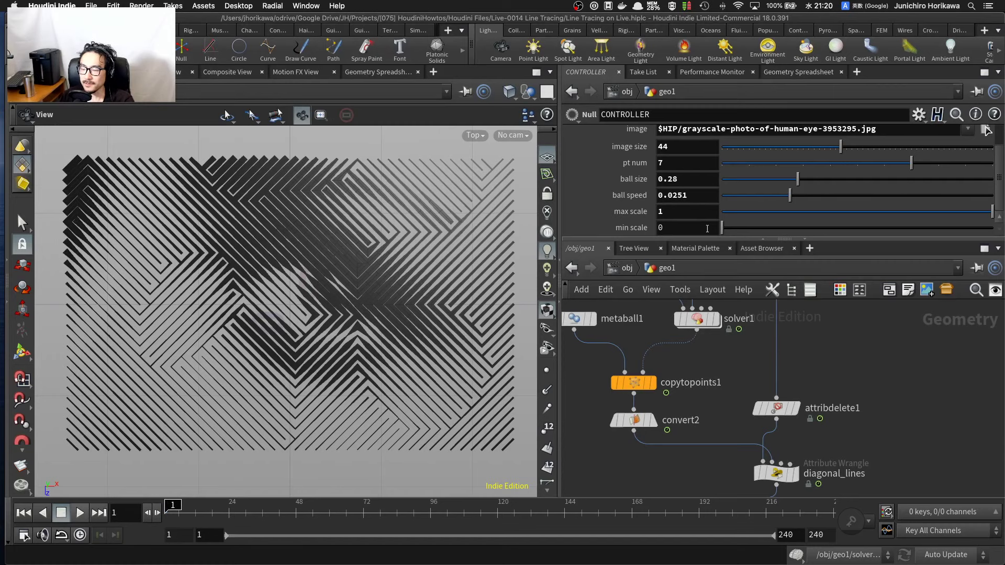
{"action": "left_click_drag", "start_coordinate": [737, 227], "coordinate": [869, 228]}
{"action": "left_click", "coordinate": [871, 212]}
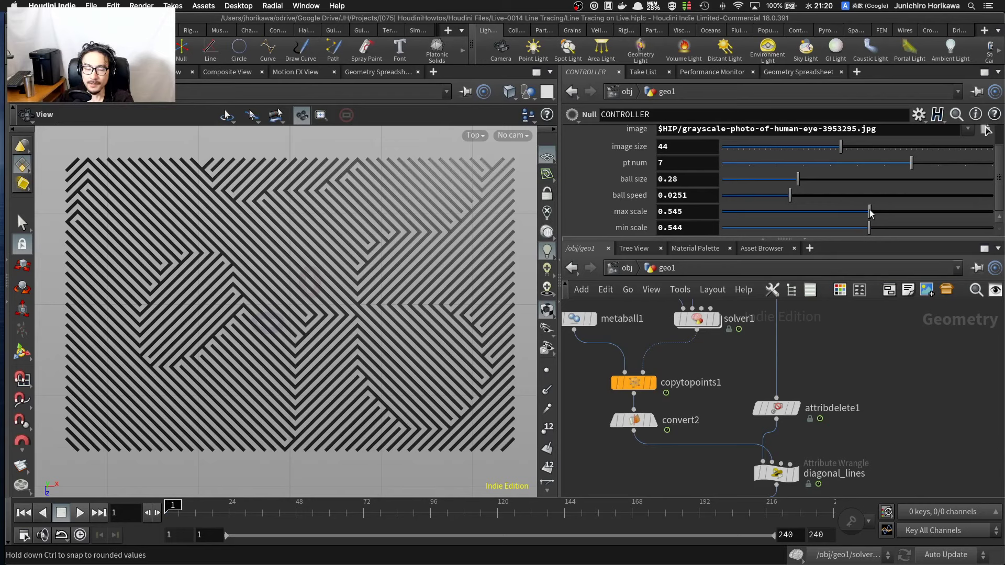
Step: Try an inverted thickness range with max scale 0.058 and min scale 0.897, and inspect the whole image
{"action": "left_click_drag", "start_coordinate": [887, 203], "coordinate": [739, 220]}
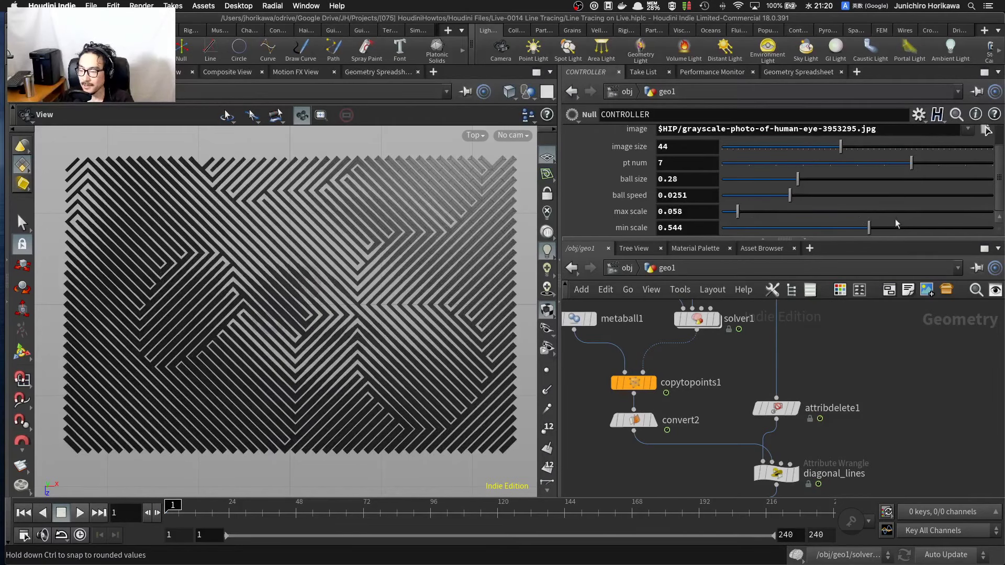
{"action": "left_click_drag", "start_coordinate": [896, 224], "coordinate": [965, 229]}
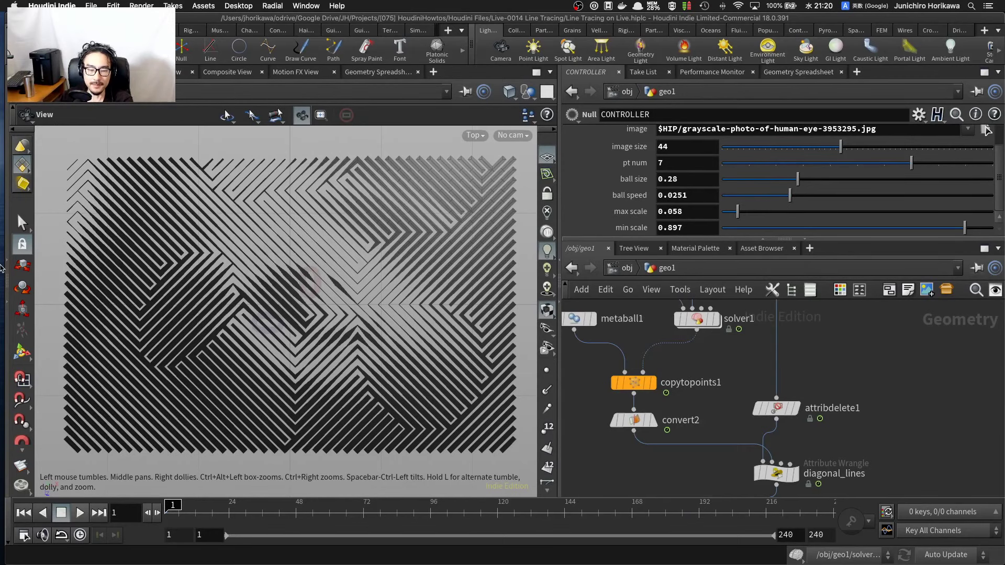
{"action": "scroll", "coordinate": [163, 294], "scroll_direction": "down", "scroll_amount": 7}
{"action": "scroll", "coordinate": [165, 295], "scroll_direction": "up", "scroll_amount": 3}
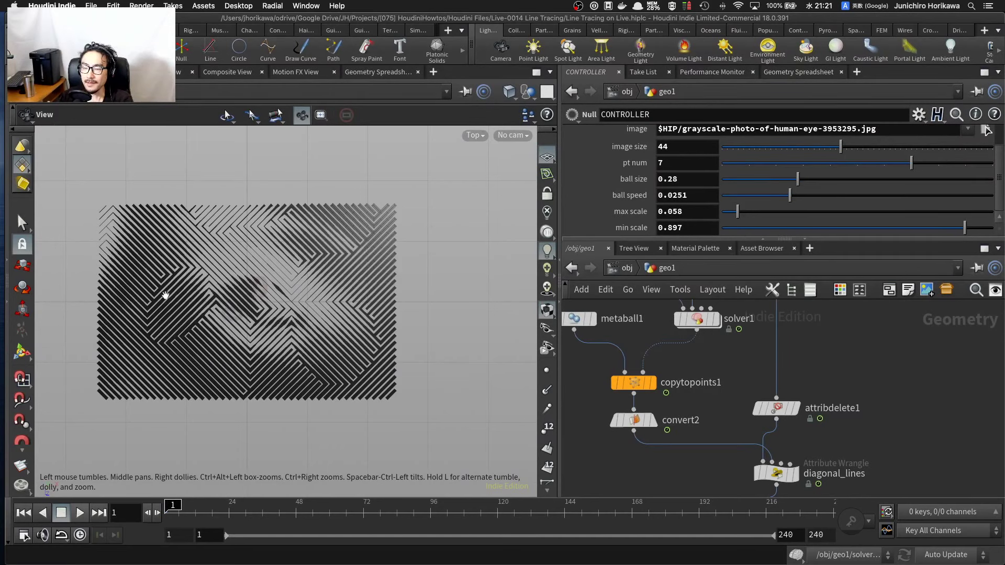
Step: Set the CONTROLLER's max scale to 0.876 and min scale to 0.06
{"action": "left_click_drag", "start_coordinate": [737, 212], "coordinate": [730, 213]}
{"action": "left_click_drag", "start_coordinate": [957, 229], "coordinate": [797, 229]}
{"action": "left_click_drag", "start_coordinate": [869, 212], "coordinate": [953, 211]}
{"action": "left_click_drag", "start_coordinate": [805, 229], "coordinate": [730, 229]}
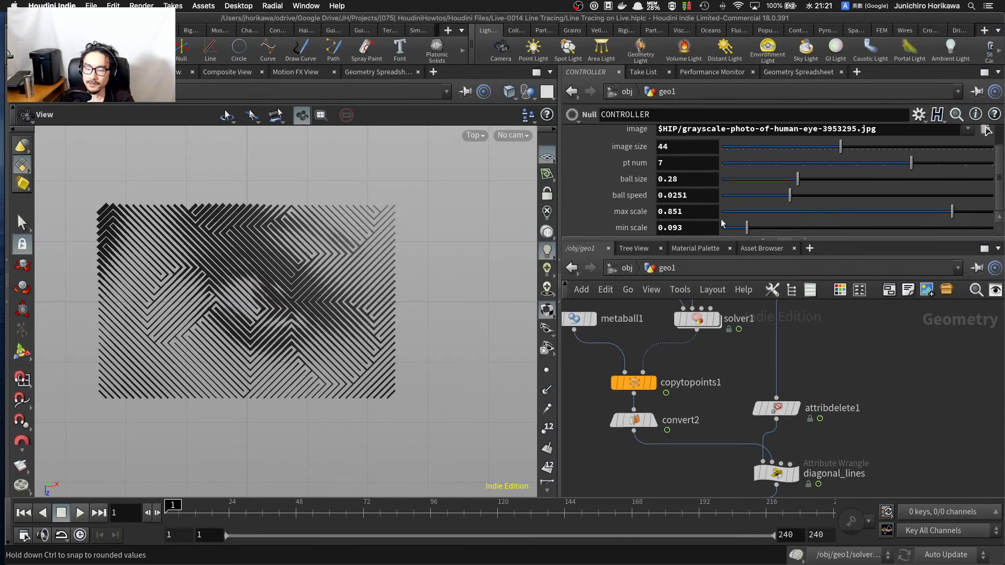
{"action": "mouse_move", "coordinate": [747, 229]}
{"action": "left_mouse_down"}
{"action": "mouse_move", "coordinate": [726, 228]}
{"action": "mouse_move", "coordinate": [739, 229]}
{"action": "left_mouse_up"}
{"action": "mouse_move", "coordinate": [952, 212]}
{"action": "left_mouse_down"}
{"action": "mouse_move", "coordinate": [969, 211]}
{"action": "mouse_move", "coordinate": [959, 212]}
{"action": "left_mouse_up"}
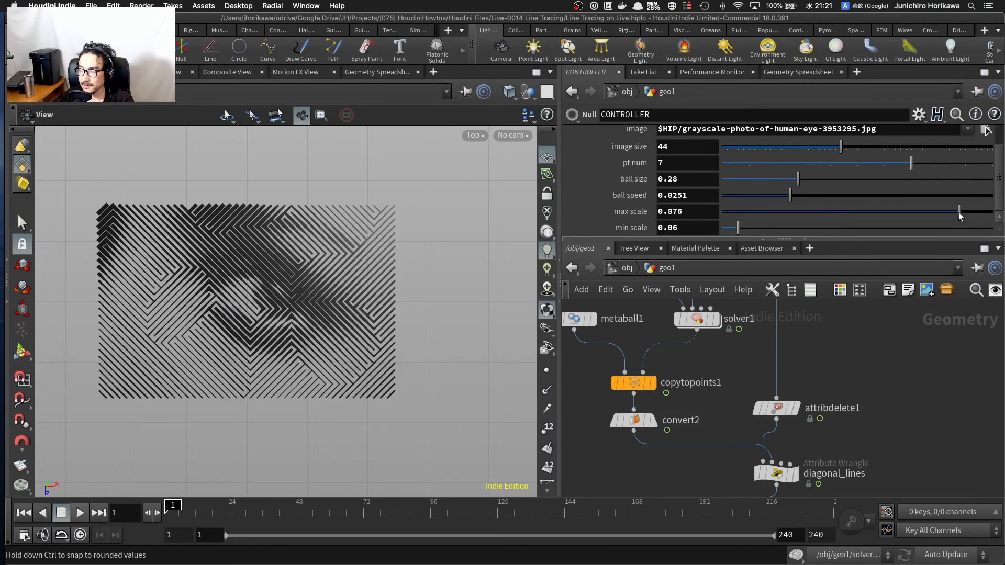
Step: Play the animation to examine the moving line pattern of the eye image, stop it and return to frame 1
{"action": "left_click", "coordinate": [82, 513]}
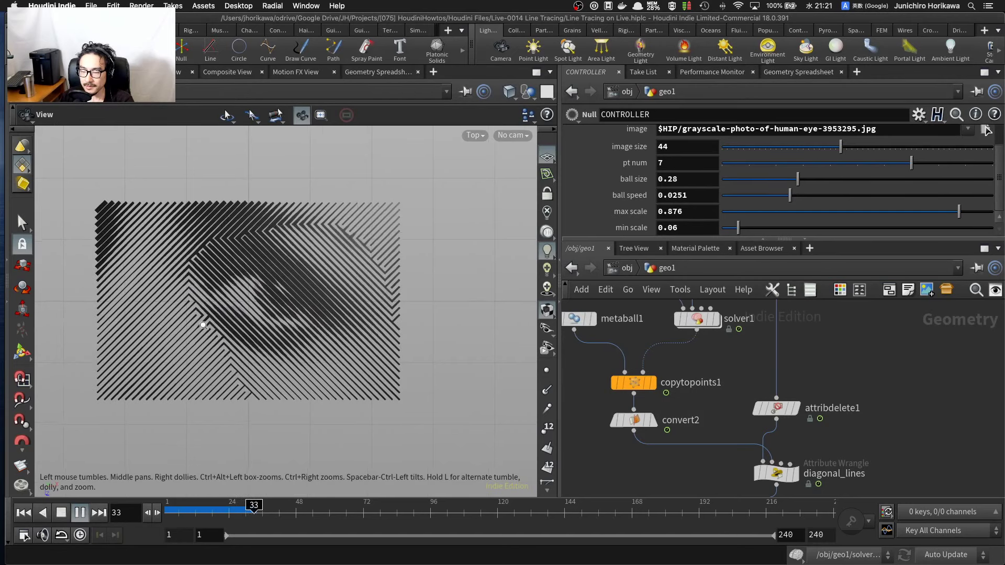
{"action": "scroll", "coordinate": [203, 325], "scroll_direction": "up", "scroll_amount": 3}
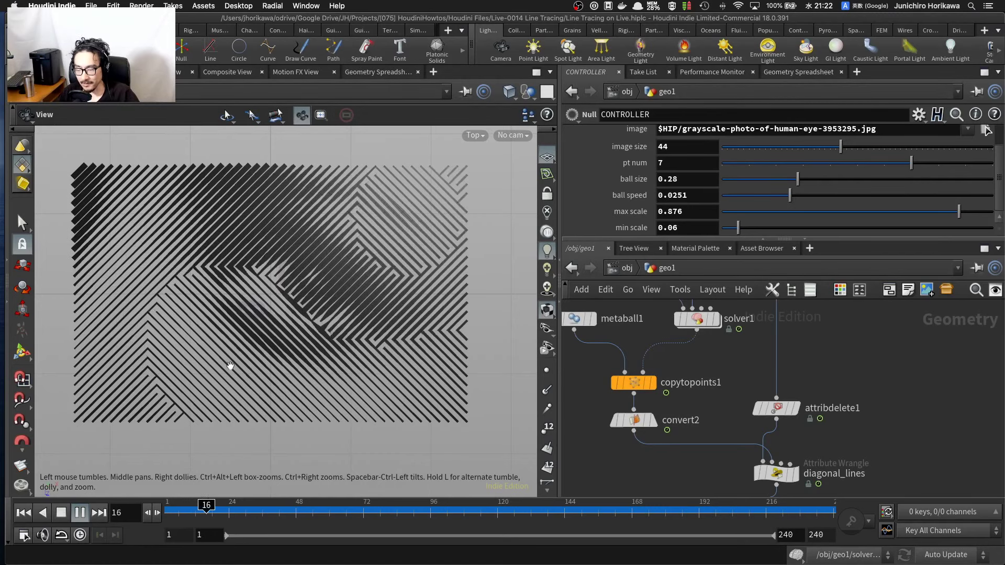
{"action": "left_click", "coordinate": [80, 516]}
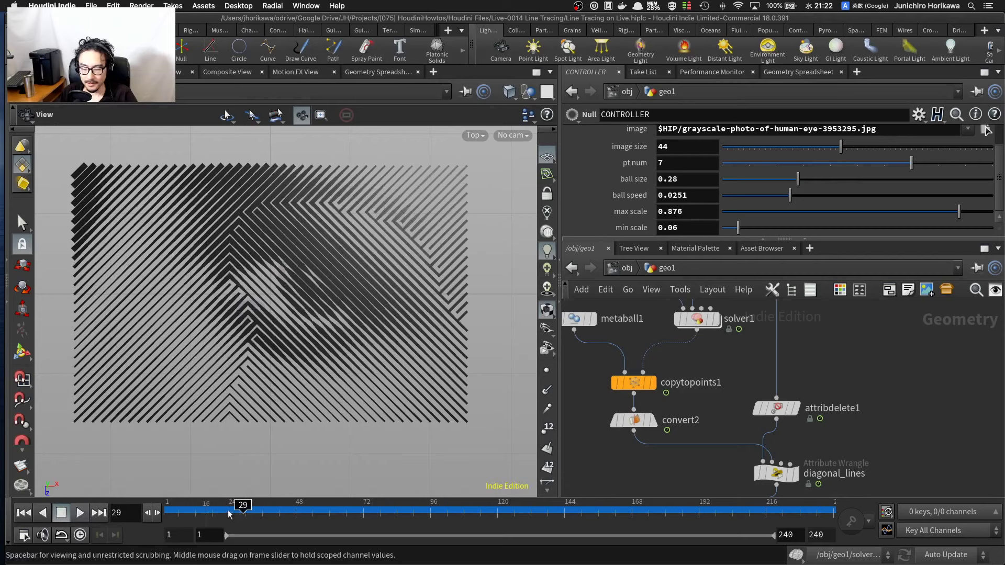
{"action": "left_click_drag", "start_coordinate": [231, 511], "coordinate": [166, 510]}
Step: Select the color1 node at the end of the geo1 network to show its parameters
{"action": "scroll", "coordinate": [643, 362], "scroll_direction": "down", "scroll_amount": 5}
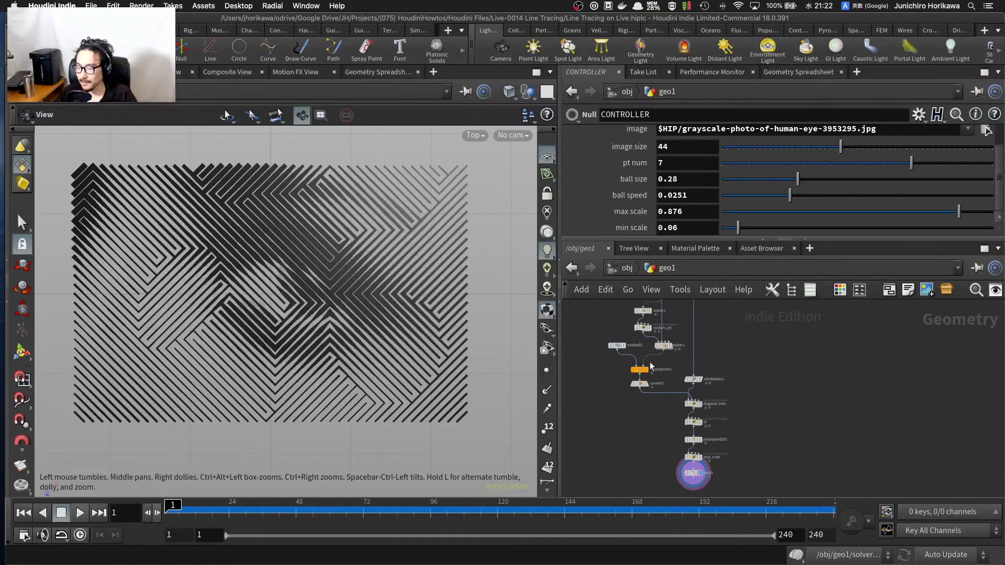
{"action": "scroll", "coordinate": [666, 435], "scroll_direction": "up", "scroll_amount": 1}
{"action": "middle_click_drag", "start_coordinate": [683, 471], "coordinate": [688, 418]}
{"action": "scroll", "coordinate": [696, 424], "scroll_direction": "up", "scroll_amount": 6}
{"action": "left_click", "coordinate": [708, 416]}
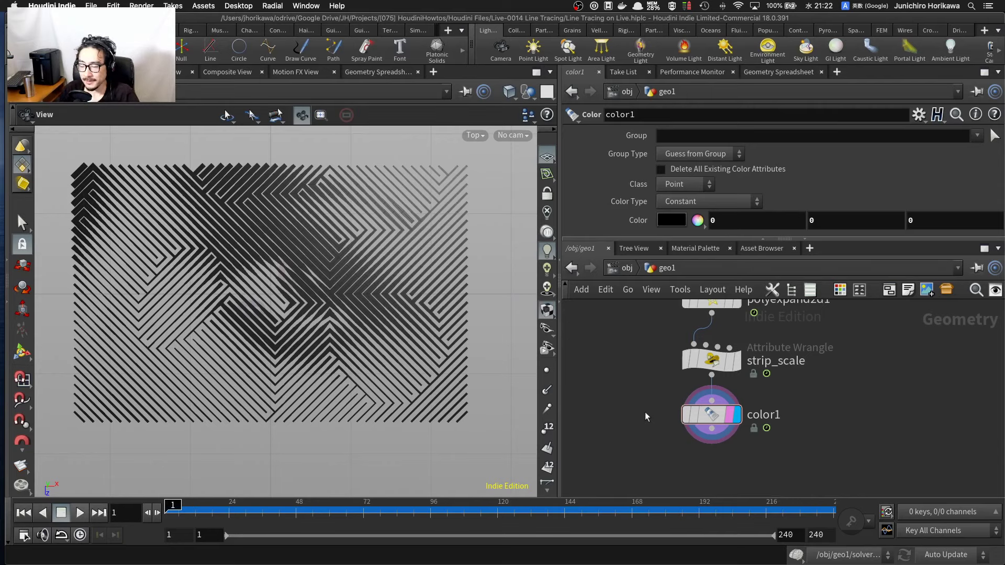
Step: Look over the final nodes from diagonal_lines to color1 and select strip_scale to review its wrangle code
{"action": "scroll", "coordinate": [647, 411], "scroll_direction": "down", "scroll_amount": 5}
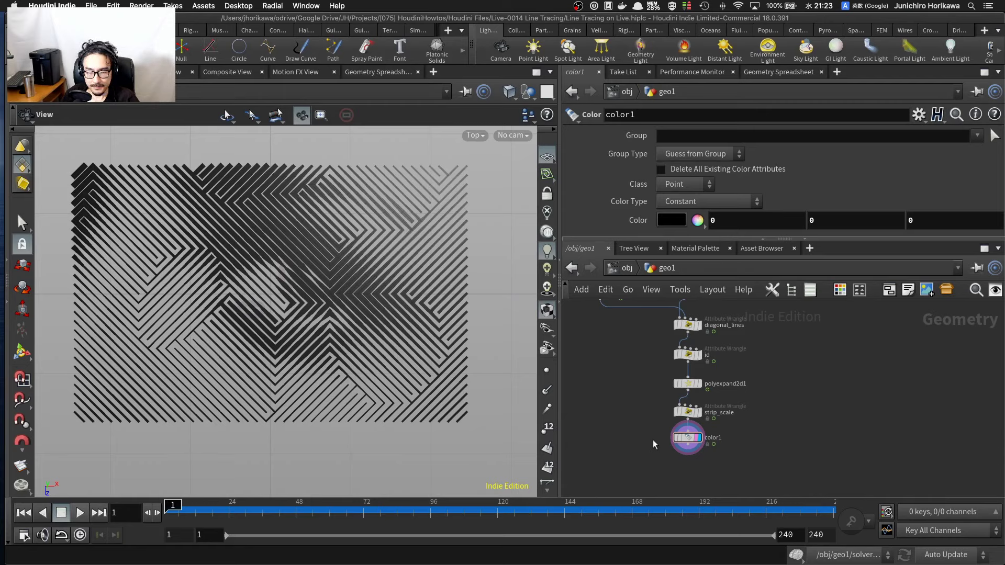
{"action": "scroll", "coordinate": [637, 418], "scroll_direction": "up", "scroll_amount": 3}
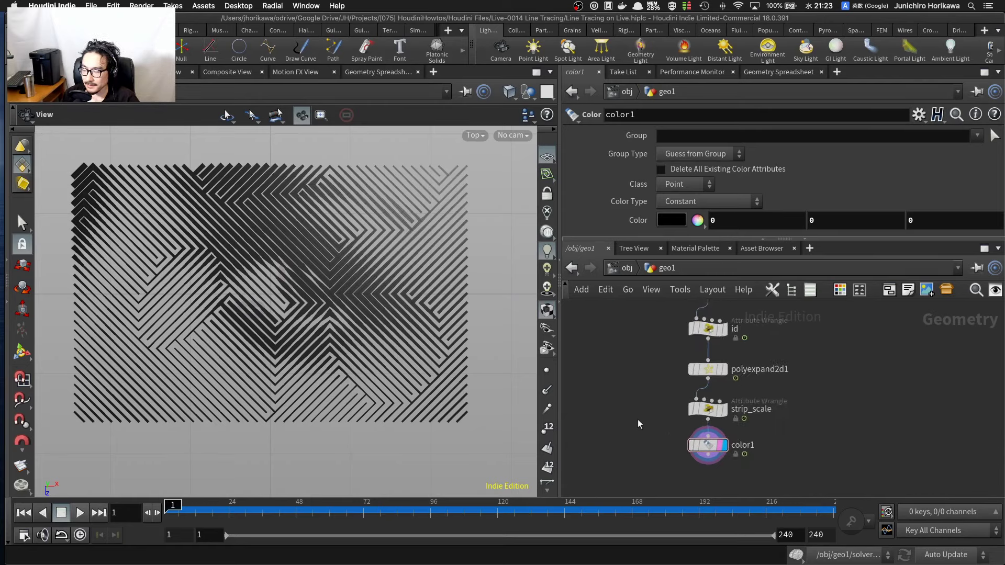
{"action": "scroll", "coordinate": [638, 419], "scroll_direction": "up", "scroll_amount": 1}
{"action": "middle_click_drag", "start_coordinate": [637, 420], "coordinate": [647, 451]}
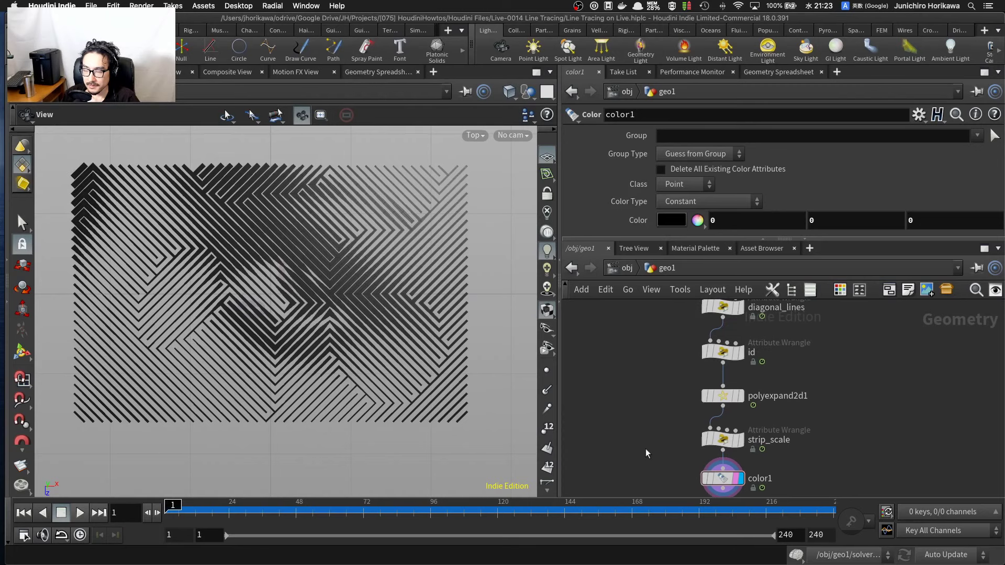
{"action": "scroll", "coordinate": [647, 448], "scroll_direction": "up", "scroll_amount": 2}
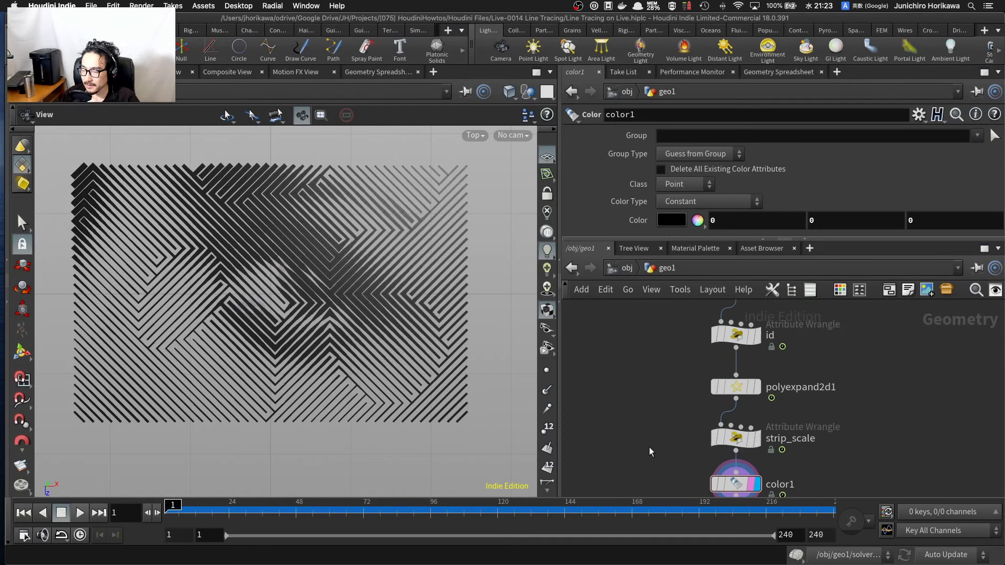
{"action": "scroll", "coordinate": [649, 447], "scroll_direction": "down", "scroll_amount": 1}
{"action": "middle_click_drag", "start_coordinate": [649, 447], "coordinate": [643, 439]}
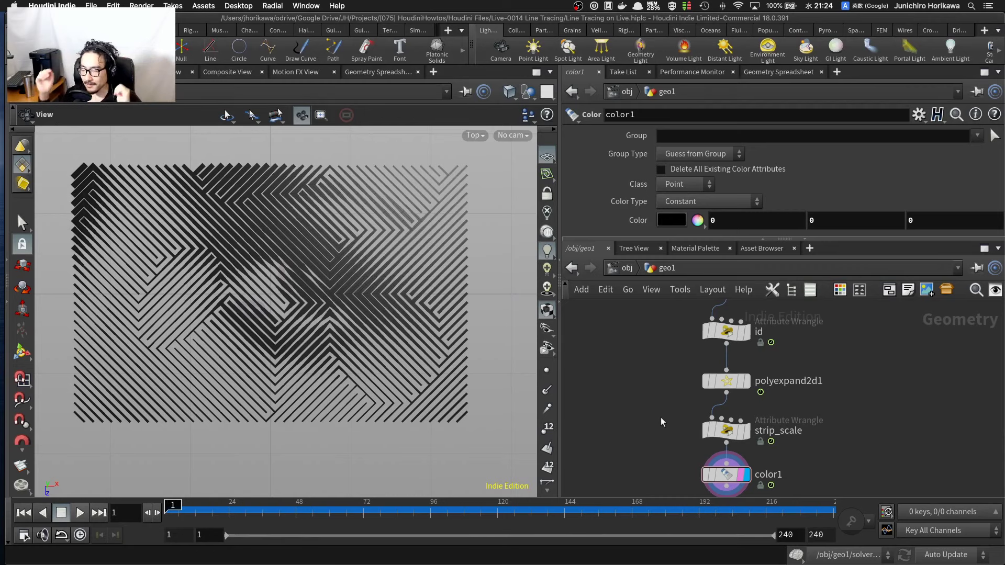
{"action": "middle_click_drag", "start_coordinate": [652, 402], "coordinate": [640, 389]}
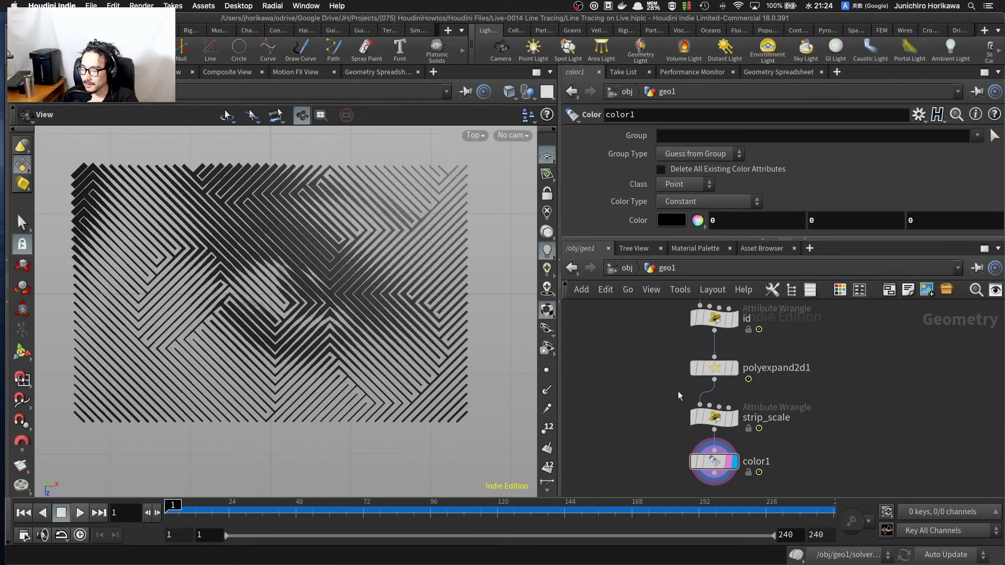
{"action": "scroll", "coordinate": [678, 391], "scroll_direction": "up", "scroll_amount": 2}
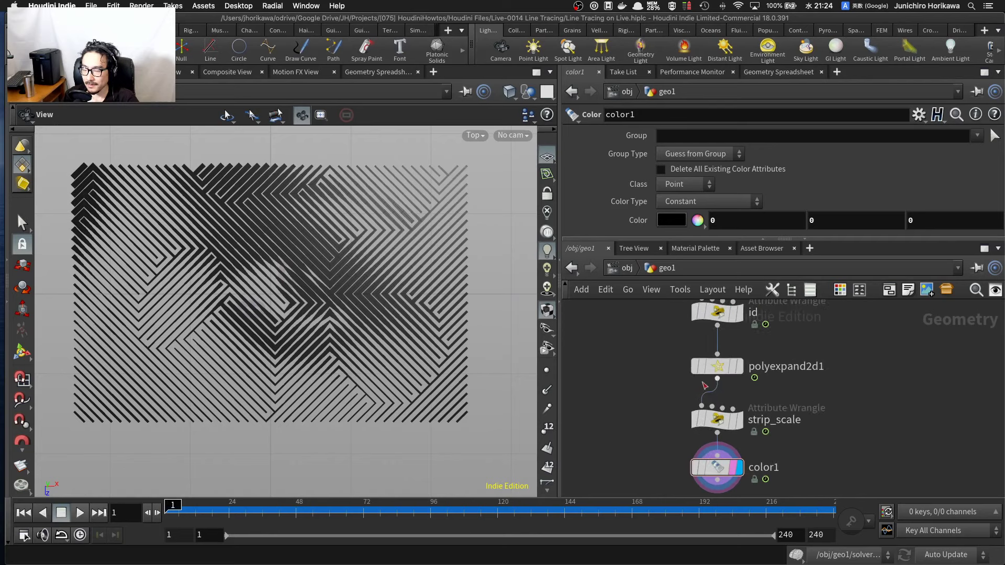
{"action": "left_click_drag", "start_coordinate": [721, 427], "coordinate": [722, 423]}
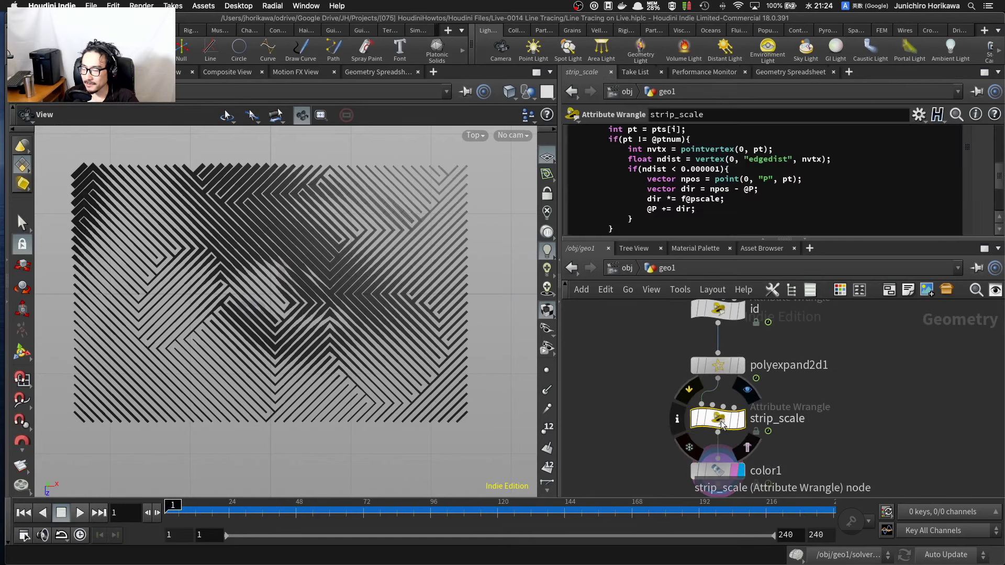